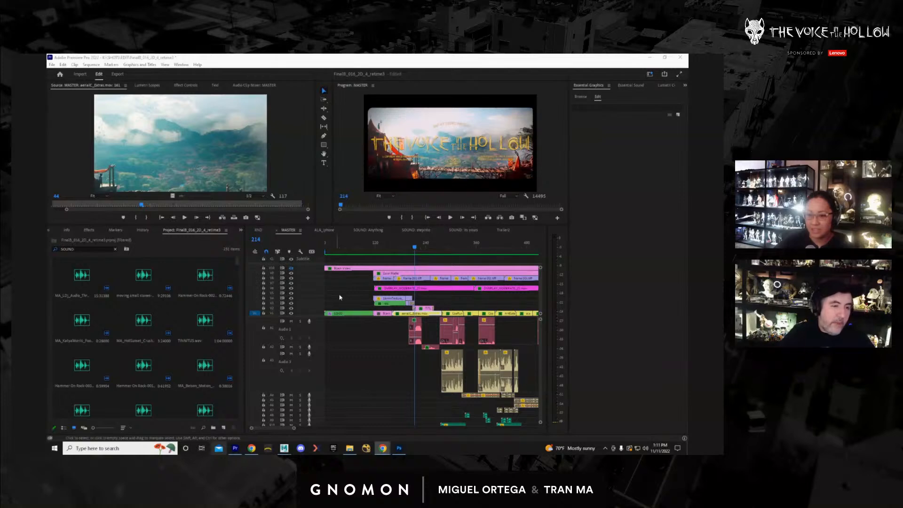
Play the opening title shot of the MASTER sequence full screen and return to the editing workspace.
mouse_move(409, 251)
left_mouse_down()
mouse_move(402, 249)
mouse_move(408, 252)
left_mouse_up()
key("ctrl+grave")
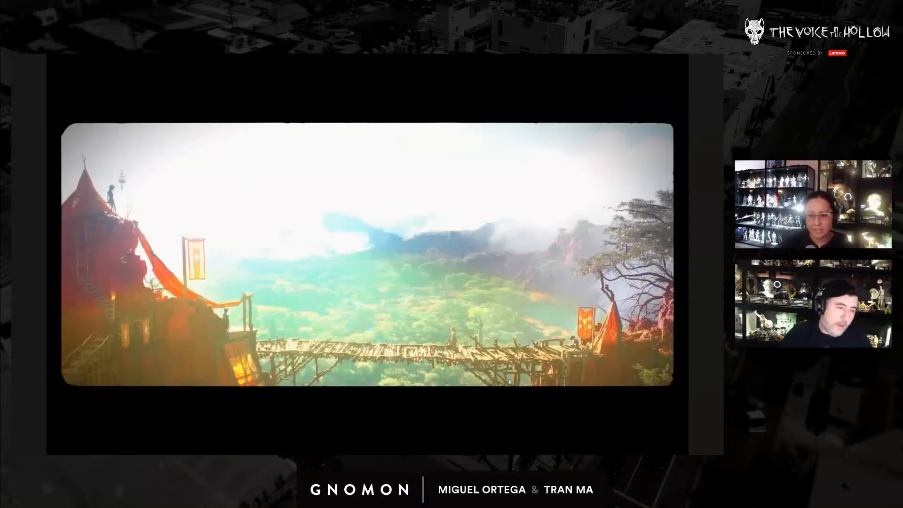
key("space")
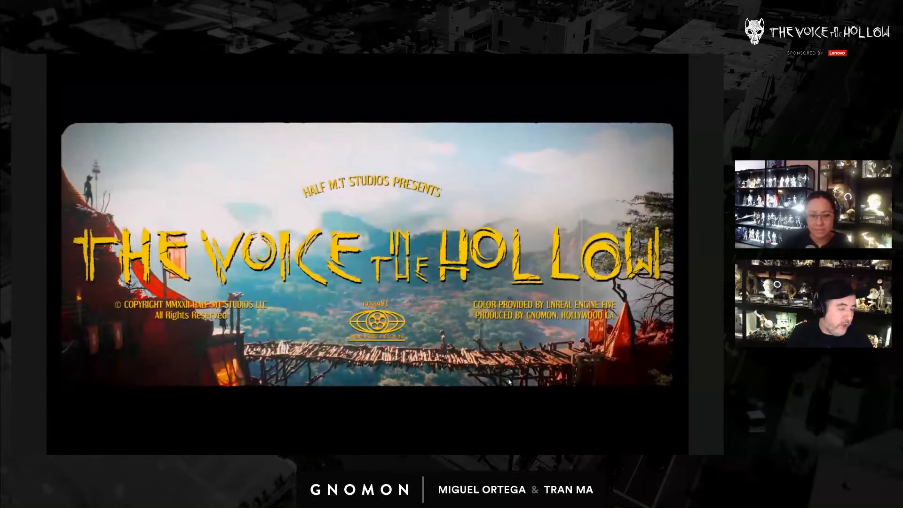
key("Escape")
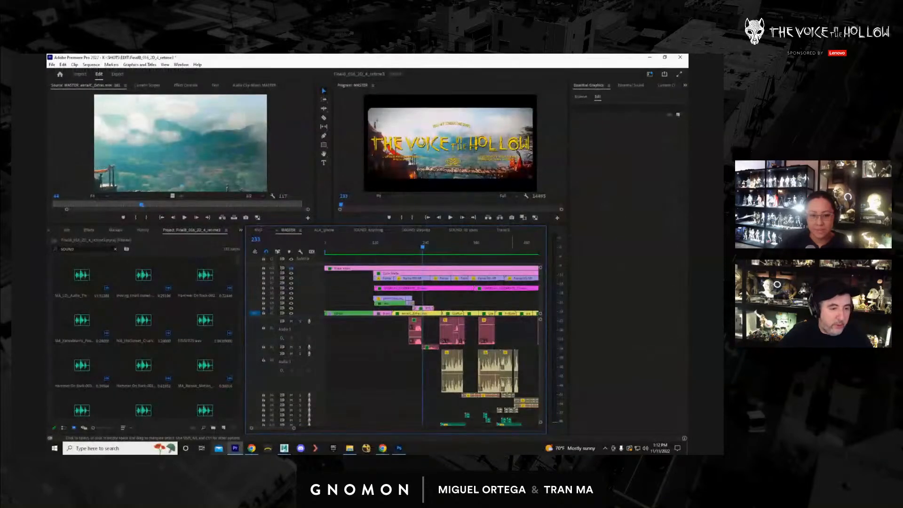
Disable all selected clips in the MASTER sequence and enable them again.
right_click(427, 315)
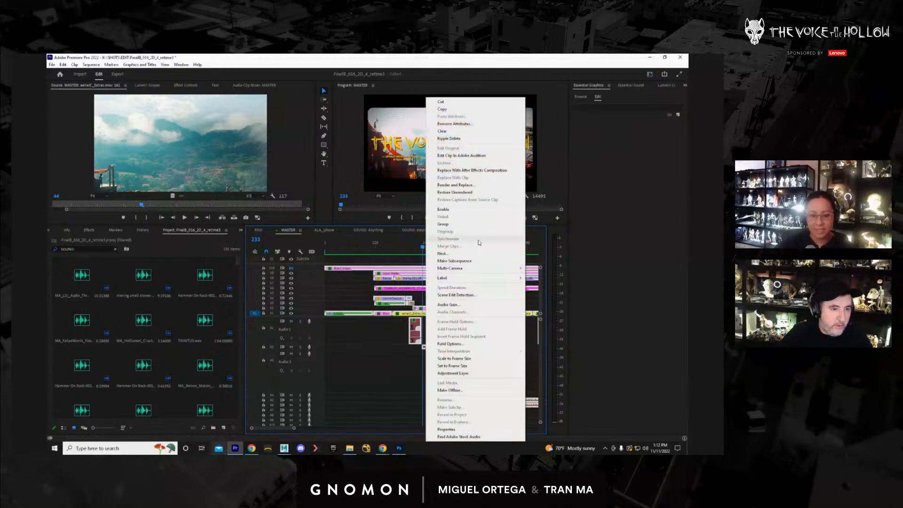
left_click(472, 212)
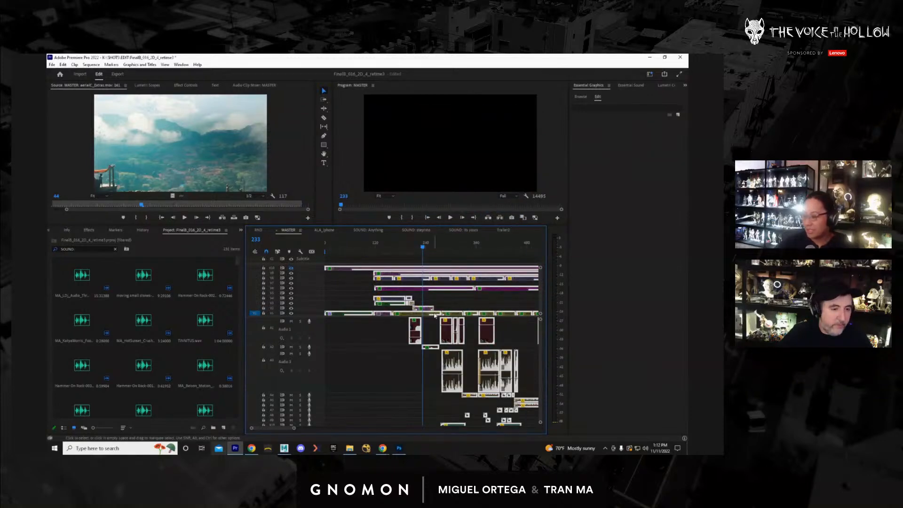
right_click(434, 315)
left_click(450, 208)
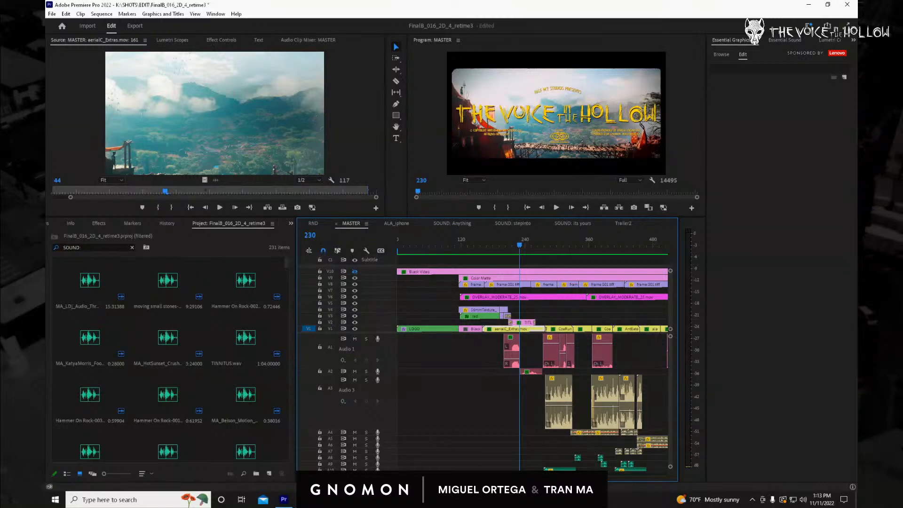
Scrub through the whole MASTER sequence at an overview scale, up to frame 13778.
left_click_drag(318, 475, 475, 476)
left_click(603, 246)
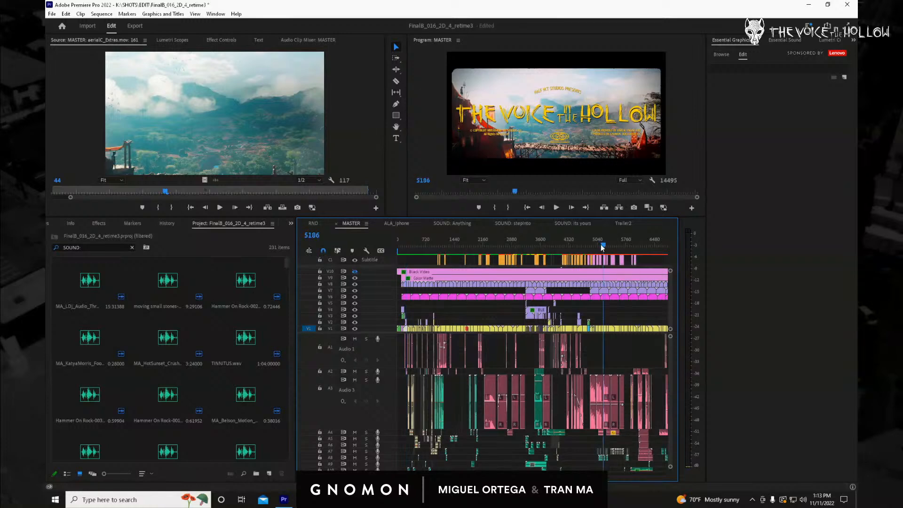
left_click_drag(601, 245, 717, 267)
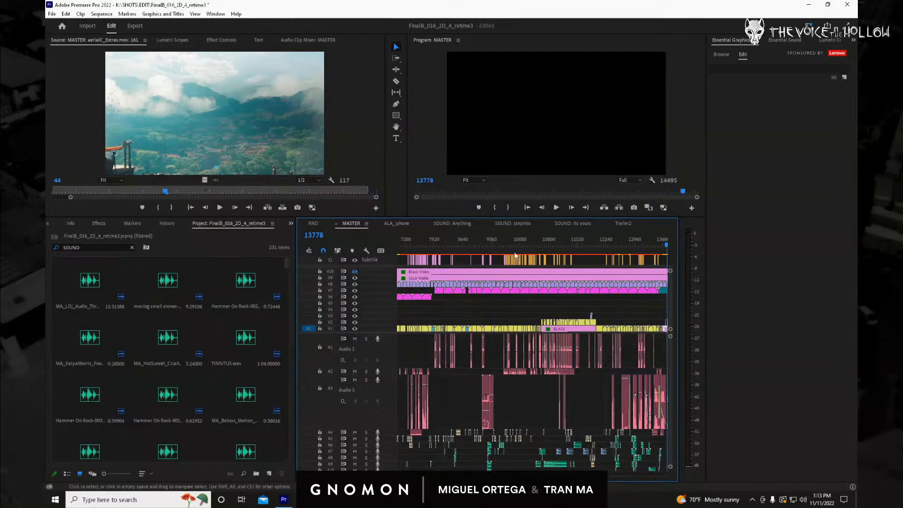
Temporarily enlarge the timeline area to examine the full stack of video and audio tracks in MASTER.
left_click_drag(534, 217, 548, 82)
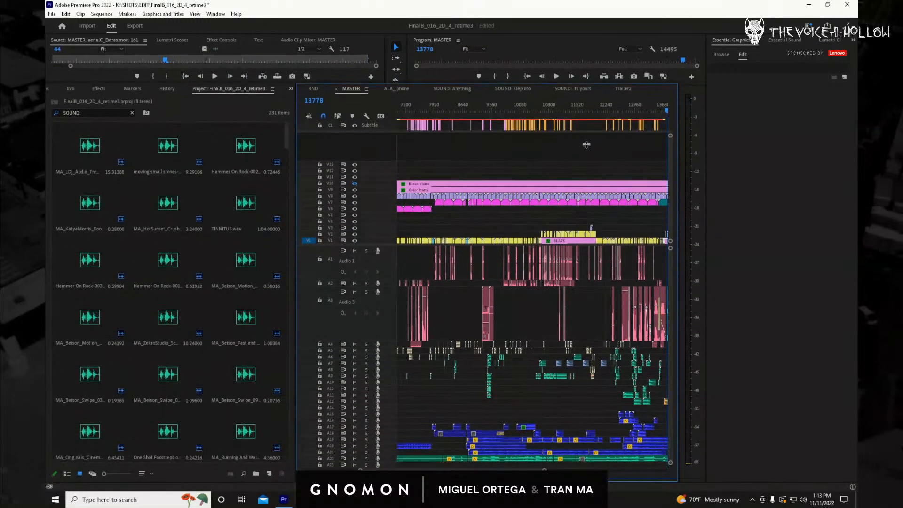
left_click_drag(672, 284, 677, 257)
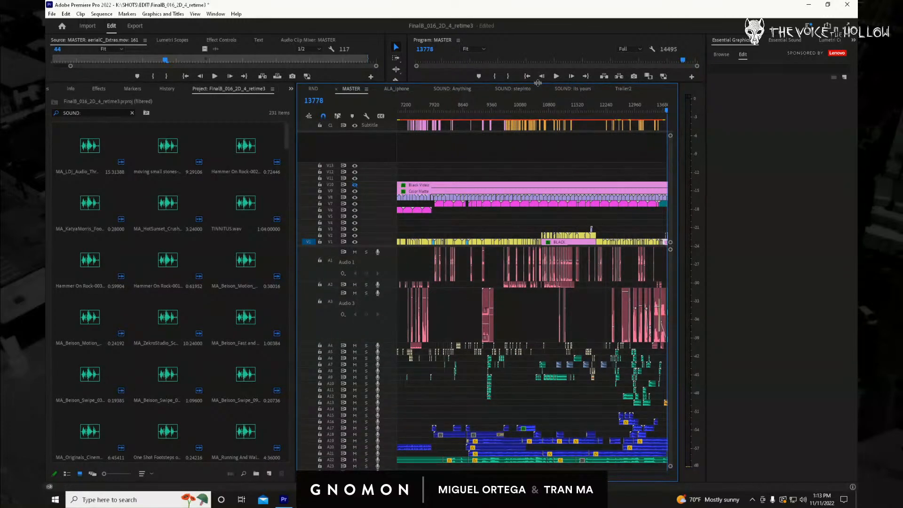
left_click_drag(538, 83, 528, 240)
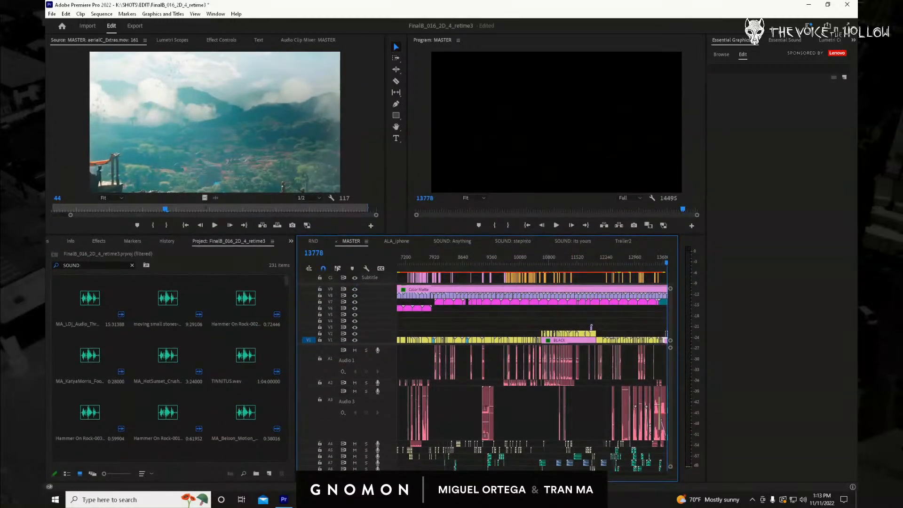
Move back to an earlier part of the MASTER sequence and review the footage full screen.
scroll(532, 367, "right", 3)
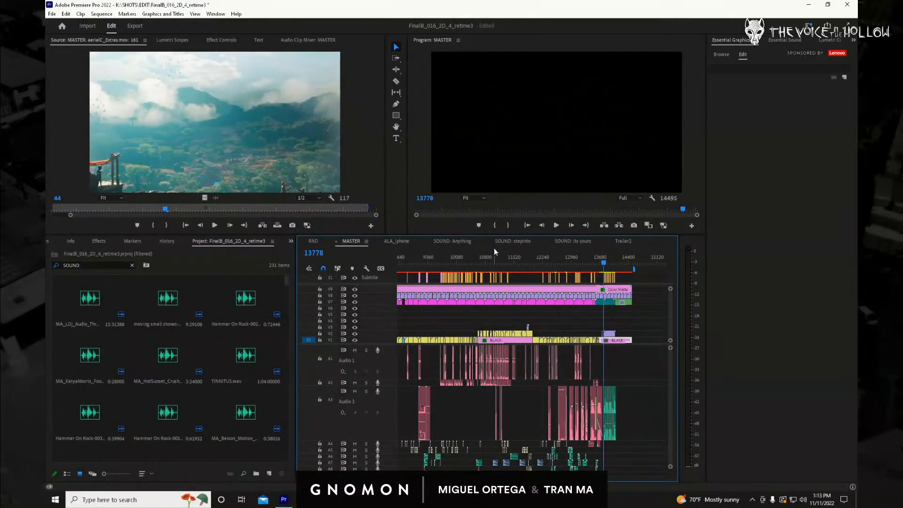
left_click(484, 263)
mouse_move(474, 264)
left_mouse_down()
mouse_move(345, 269)
mouse_move(497, 272)
mouse_move(479, 272)
mouse_move(487, 264)
left_mouse_up()
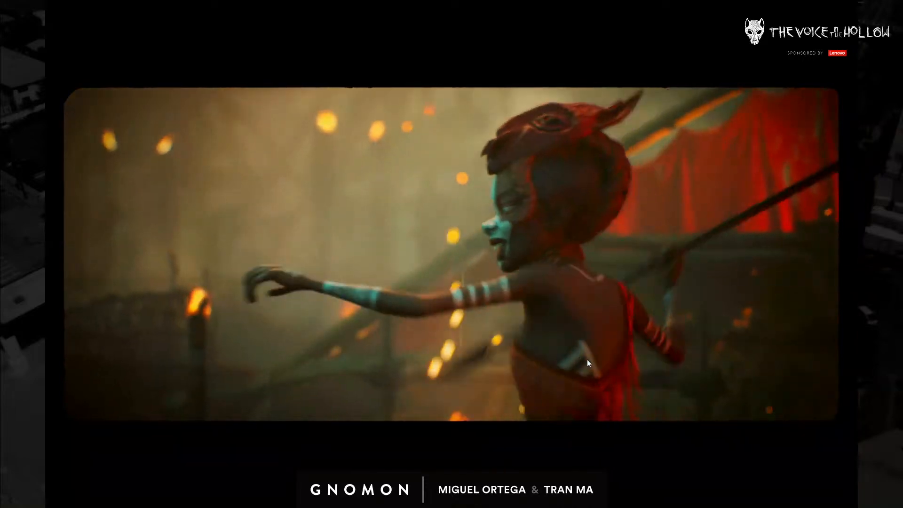
key("Escape")
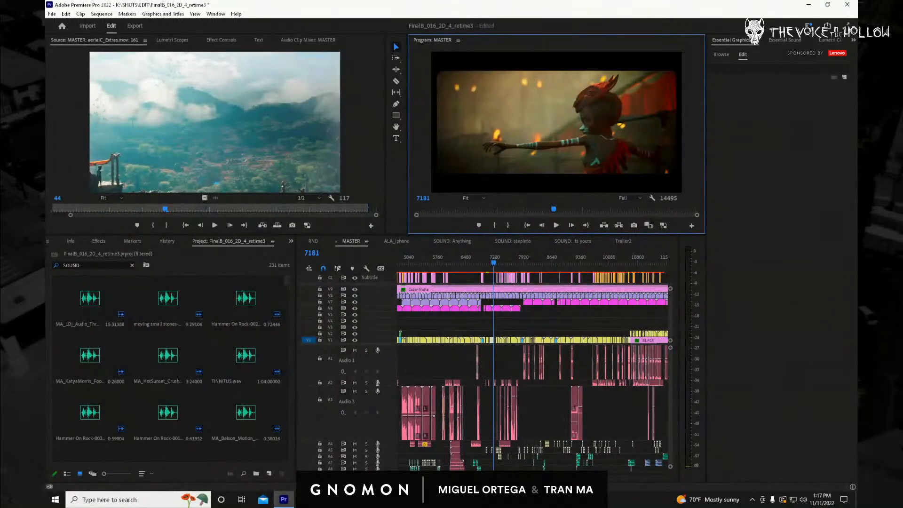
Scrub the MASTER sequence forward to the creature close-up at frame 9259.
scroll(453, 258, "down", 3)
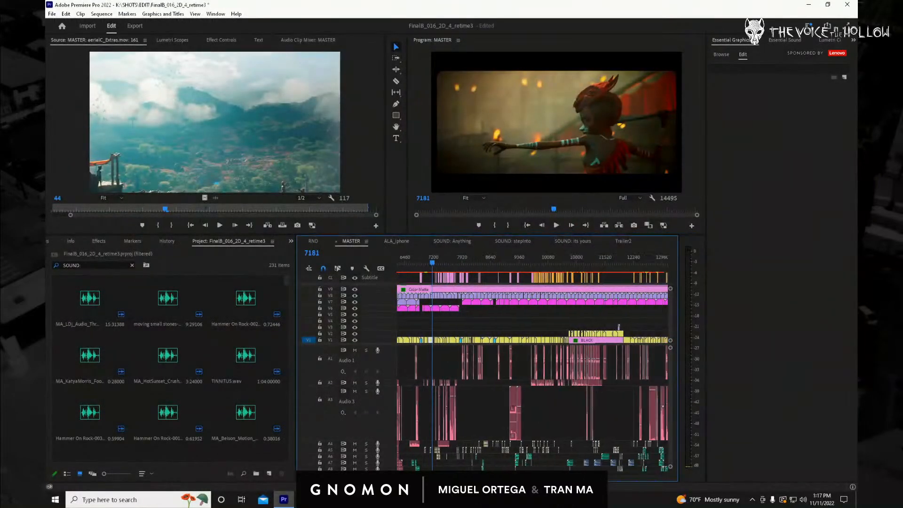
left_click(455, 262)
left_click_drag(457, 263, 516, 261)
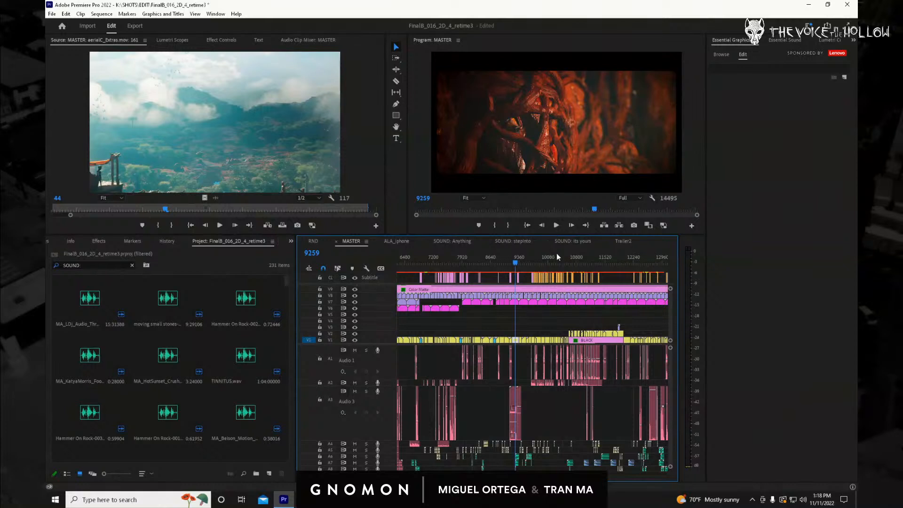
Open the ALA_iphone sequence and render its entire work area.
left_click(395, 241)
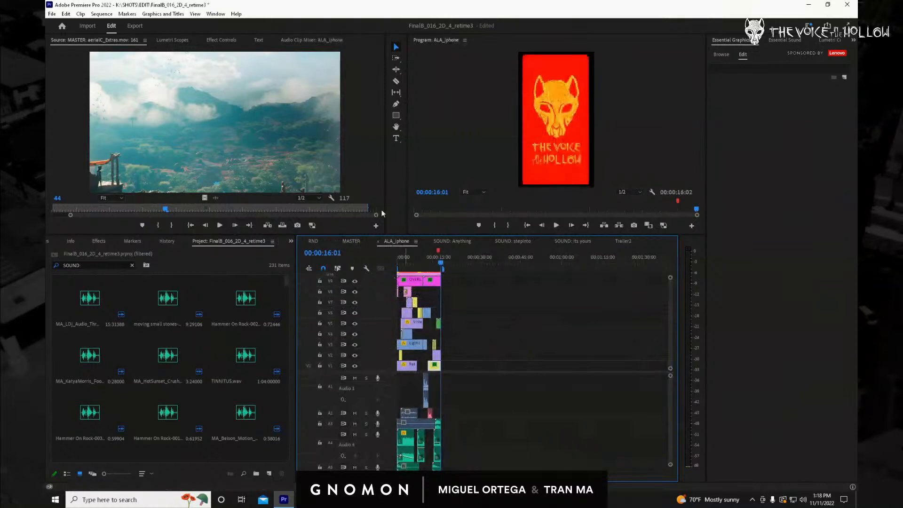
left_click(101, 13)
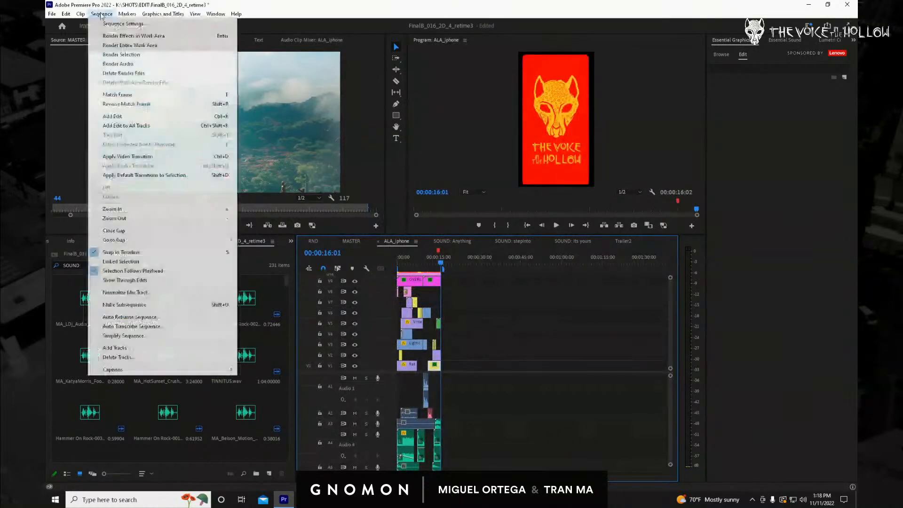
left_click(133, 47)
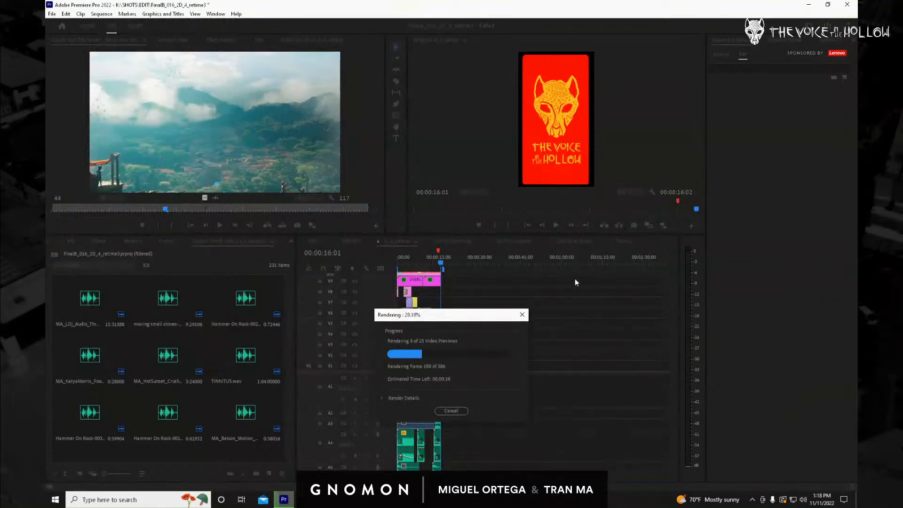
left_click_drag(462, 320, 464, 247)
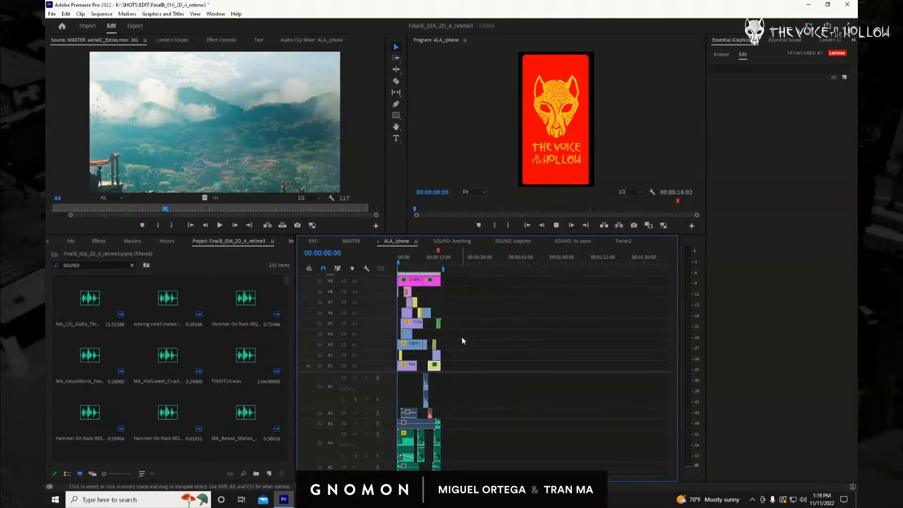
Disable all clips in the ALA_iphone sequence and enable them again.
left_click(427, 267)
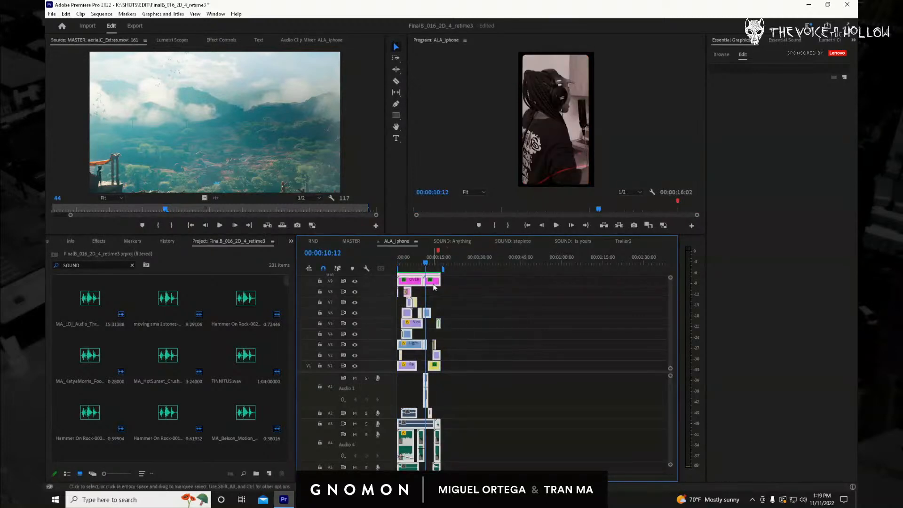
right_click(433, 284)
left_click(470, 197)
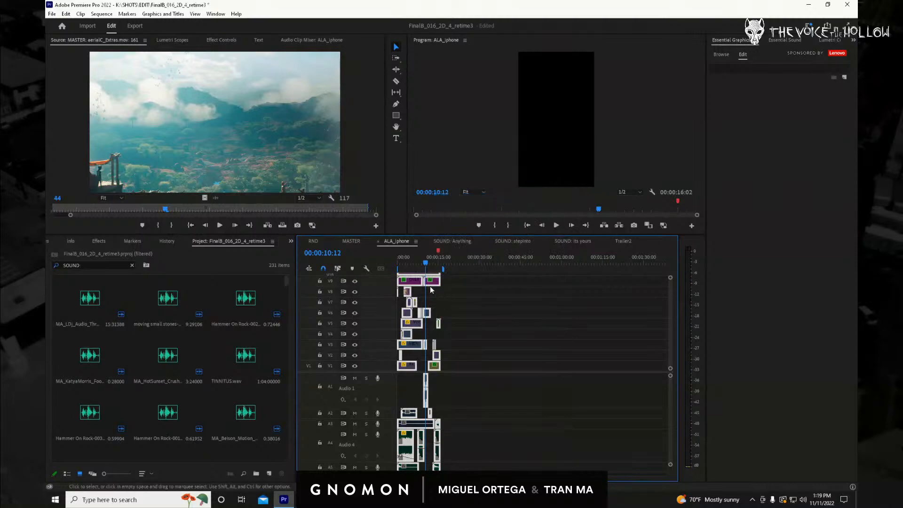
right_click(430, 283)
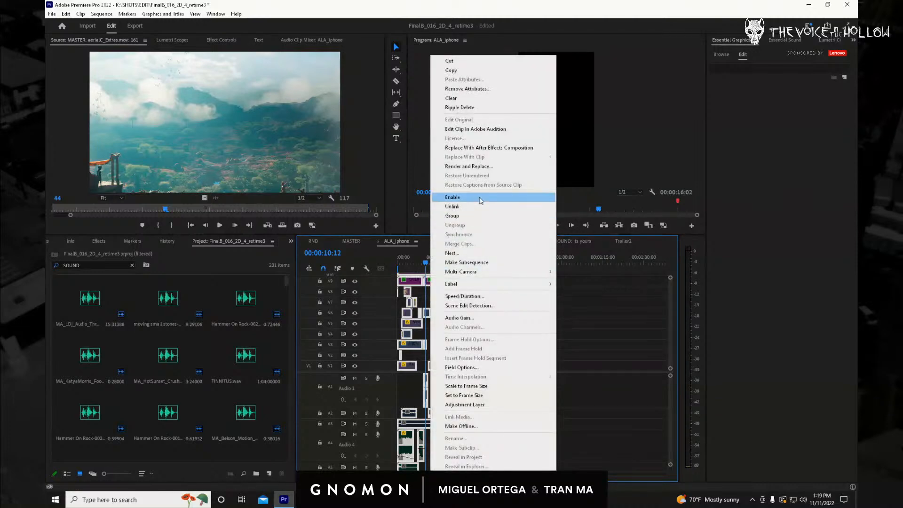
left_click(473, 197)
Play the ALA_iphone sequence full screen from its start to its end.
left_click_drag(423, 261, 386, 264)
key("ctrl+grave")
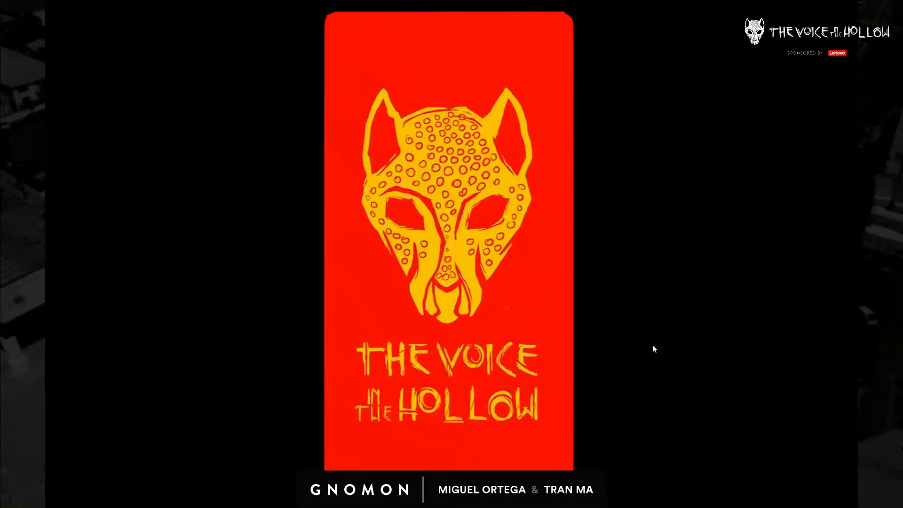
key("space")
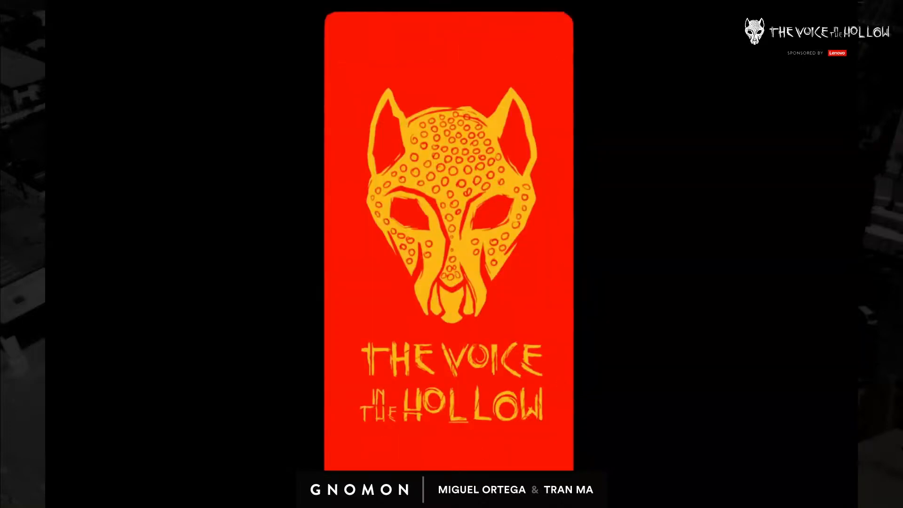
key("Escape")
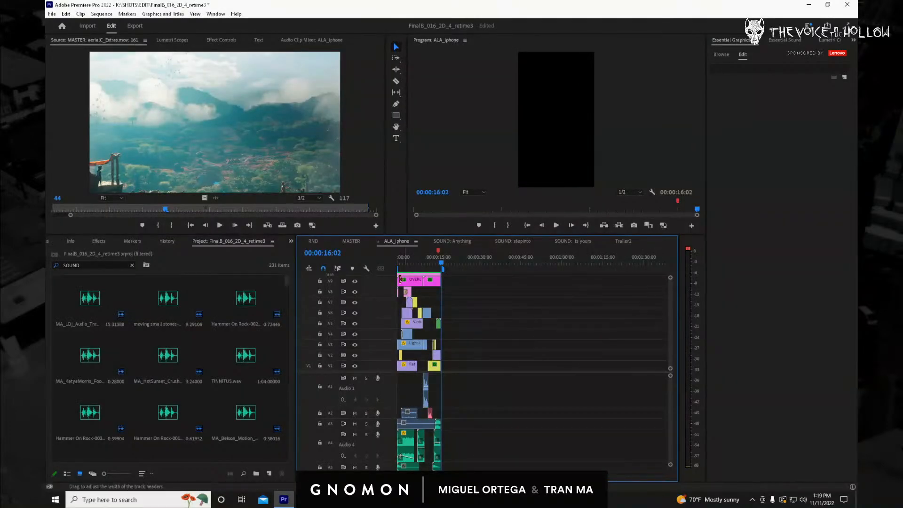
Scrub through the ALA_iphone sequence to review its vertical shots and name title, finishing at 00:00:00:00.
left_click(416, 262)
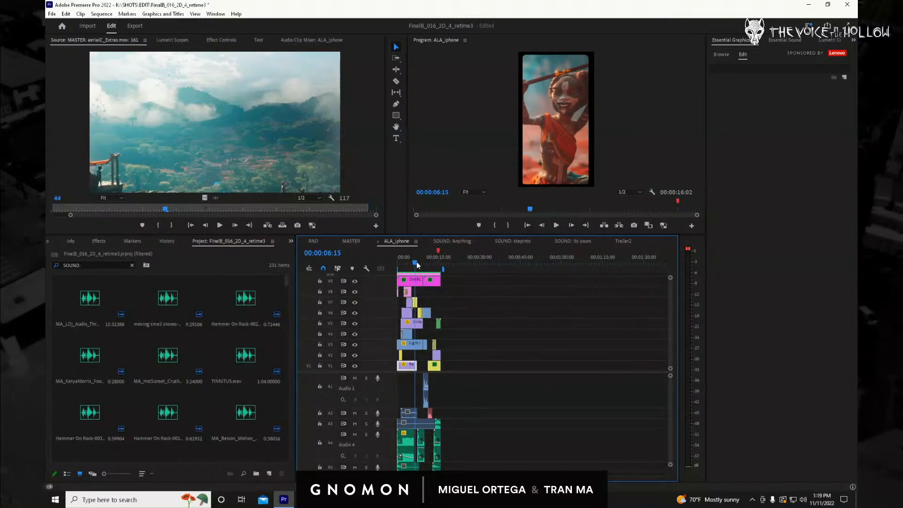
key("space")
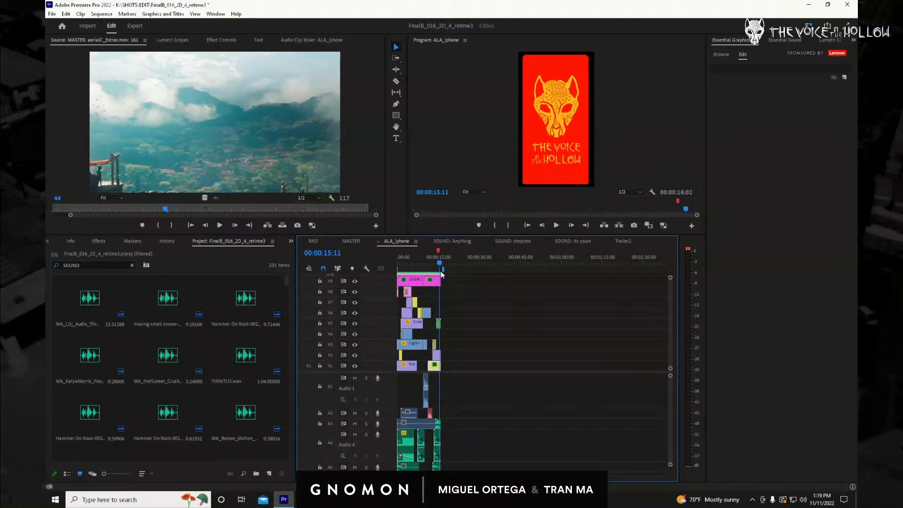
left_click_drag(440, 269, 409, 266)
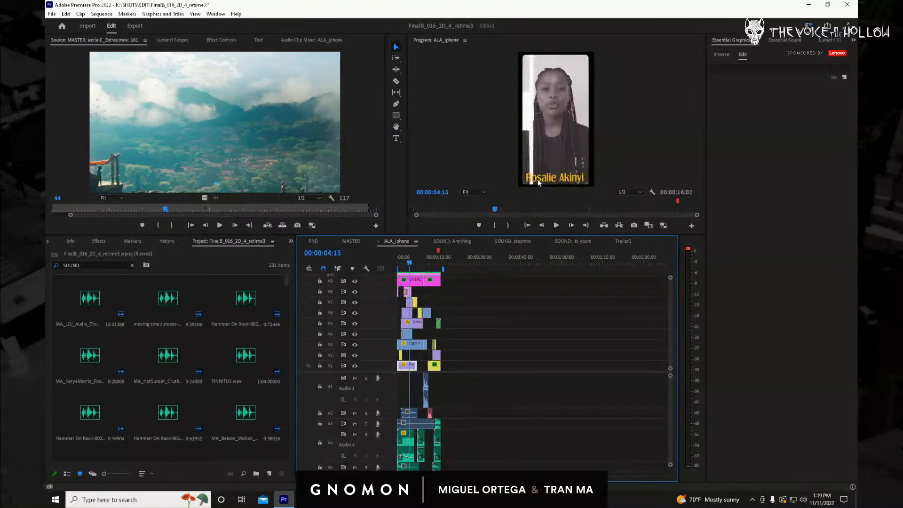
left_click_drag(408, 260, 414, 267)
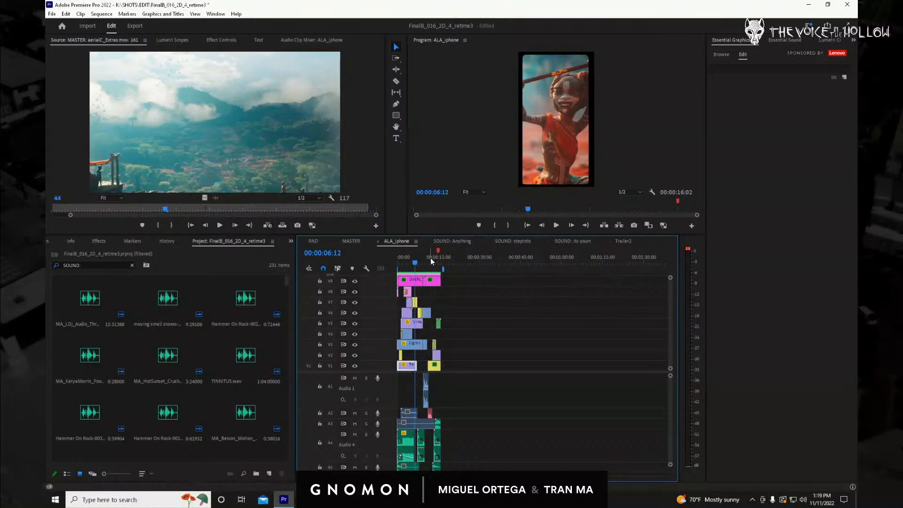
left_click_drag(430, 267, 396, 272)
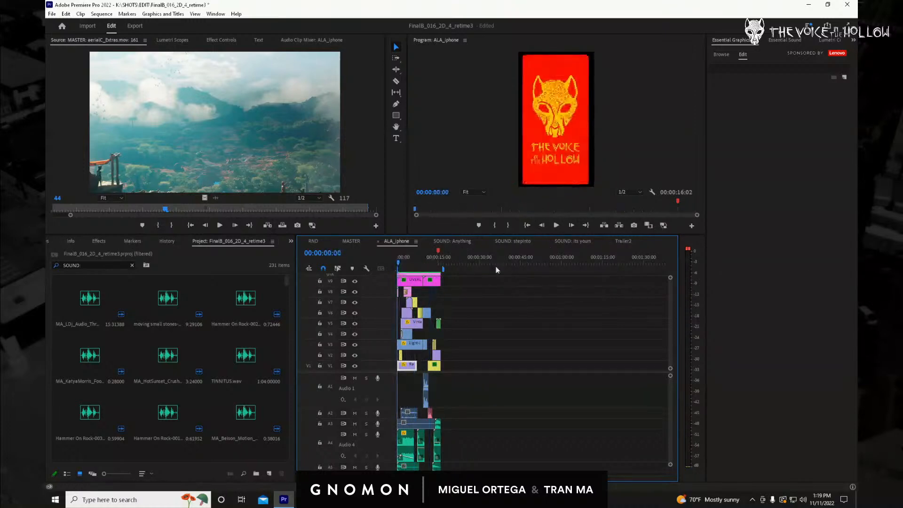
Check the Trailer2 sequence and return to MASTER to examine the tracks at the end of the film.
left_click(620, 240)
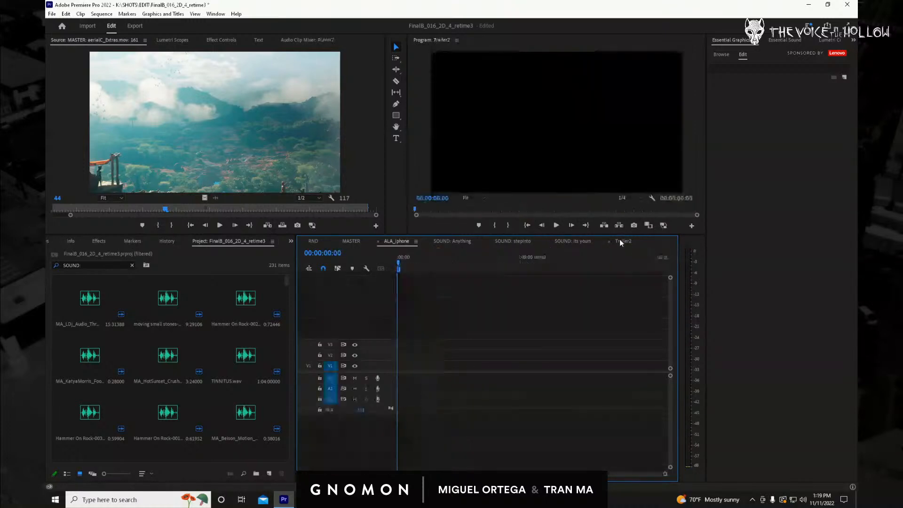
left_click(351, 240)
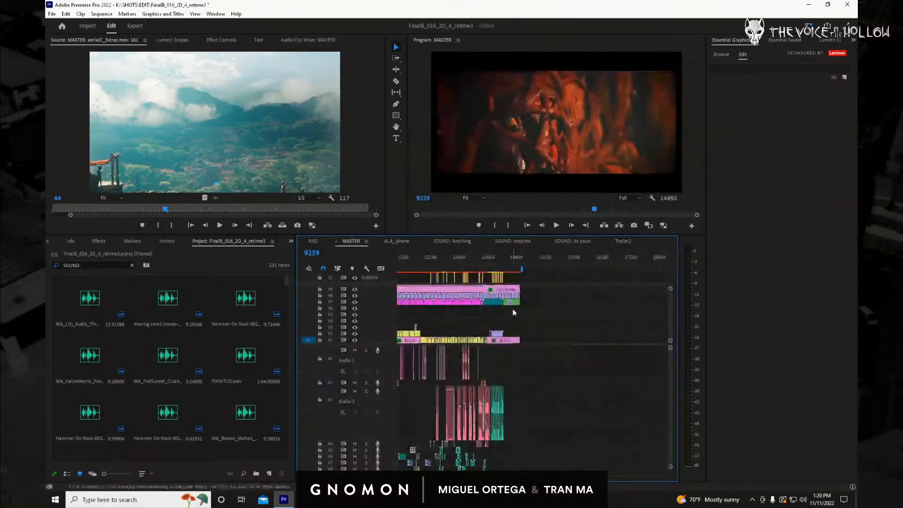
scroll(529, 367, "up", 4)
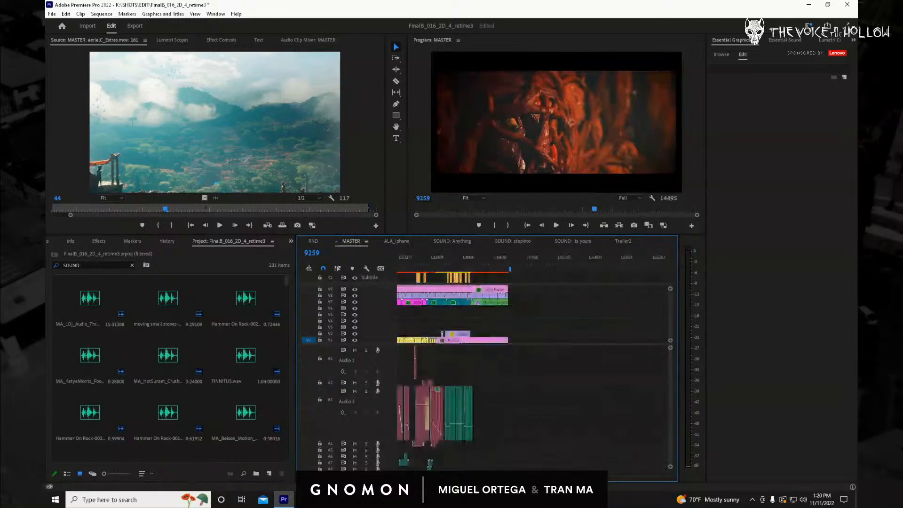
scroll(534, 367, "left", 5)
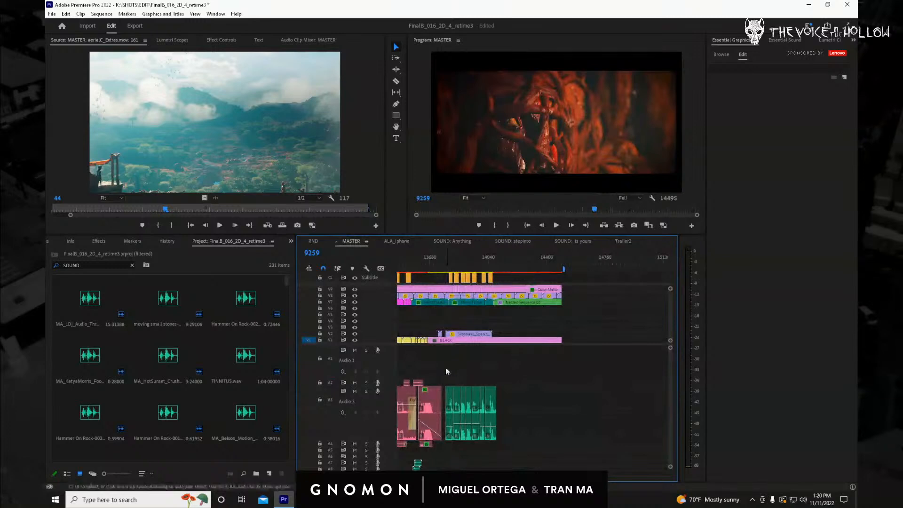
Copy the first five green dialogue clips at the end of MASTER's A3 track to the start of the Trailer2 sequence.
left_click_drag(444, 368, 477, 442)
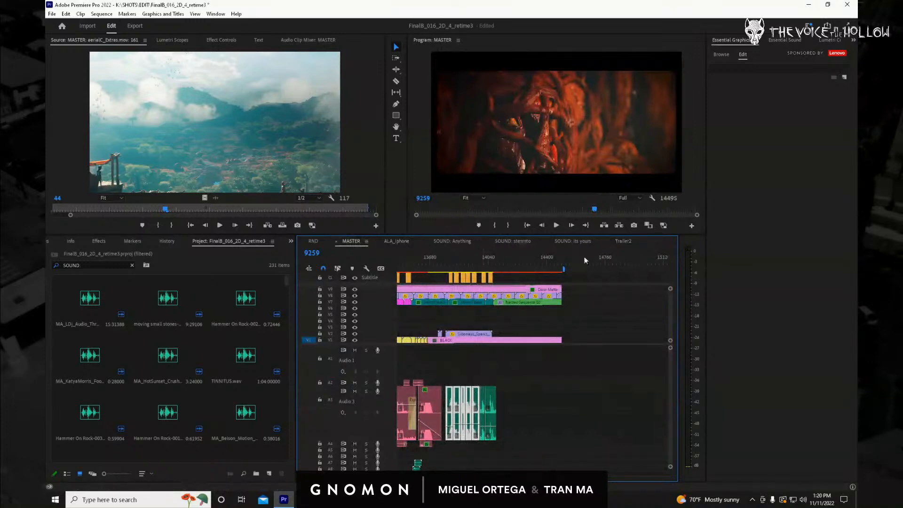
left_click(623, 242)
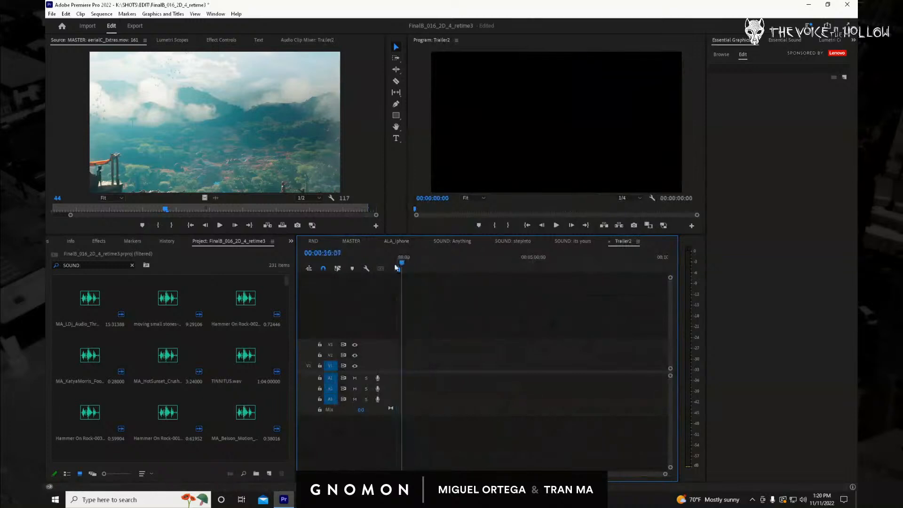
key("ctrl+v")
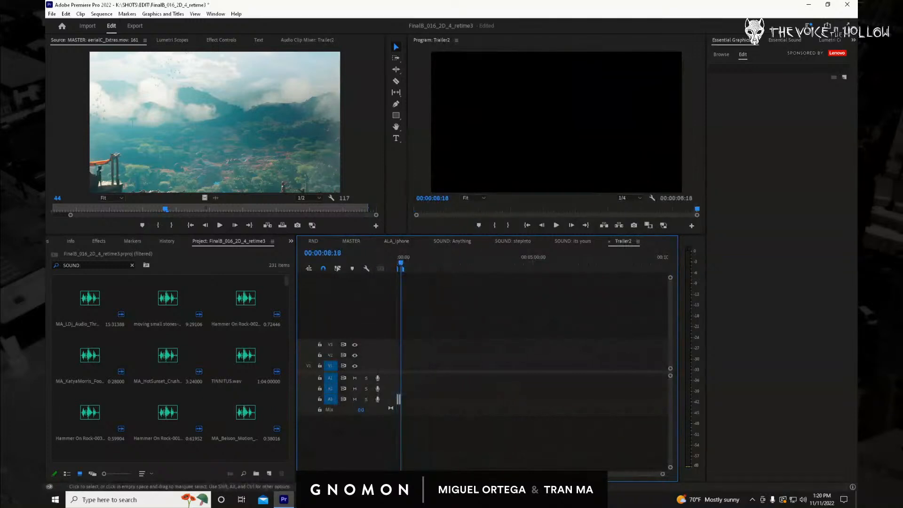
left_click_drag(662, 475, 281, 472)
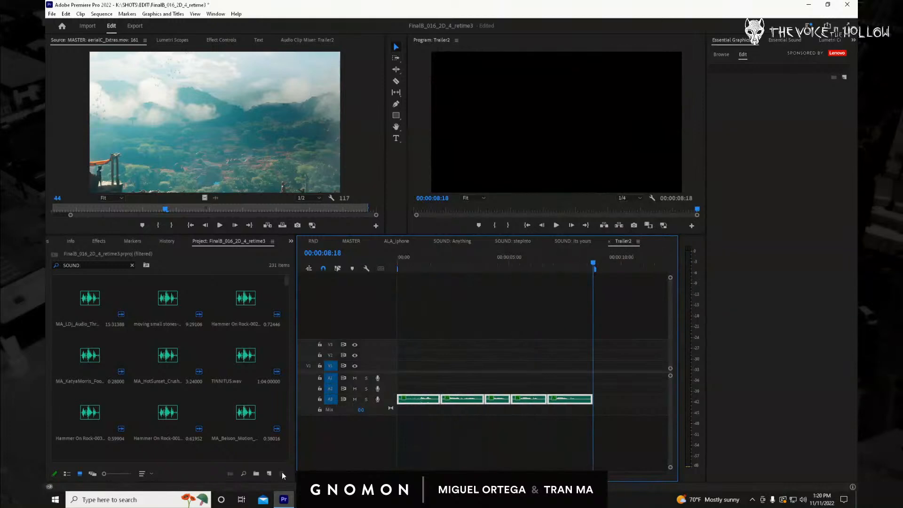
Copy the matching subtitle captions from the end of MASTER to the start of Trailer2.
left_click(352, 241)
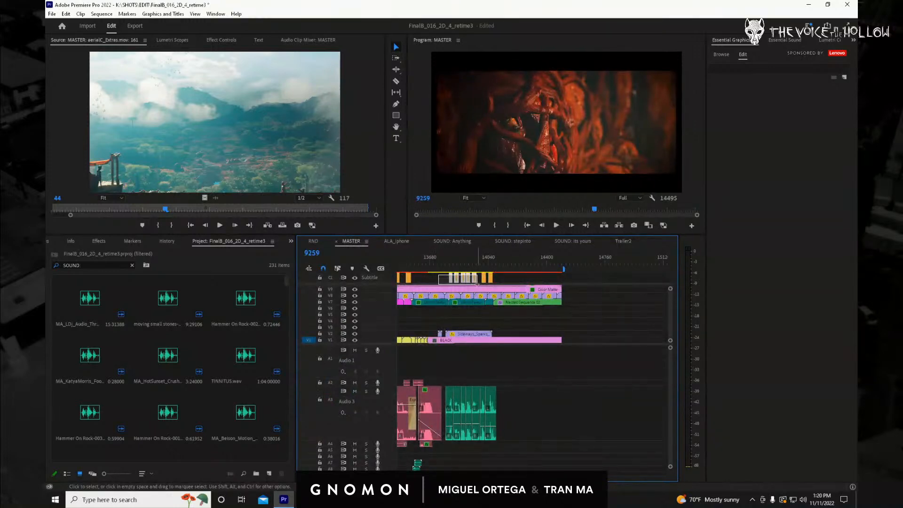
left_click_drag(477, 284, 478, 285)
left_click(627, 238)
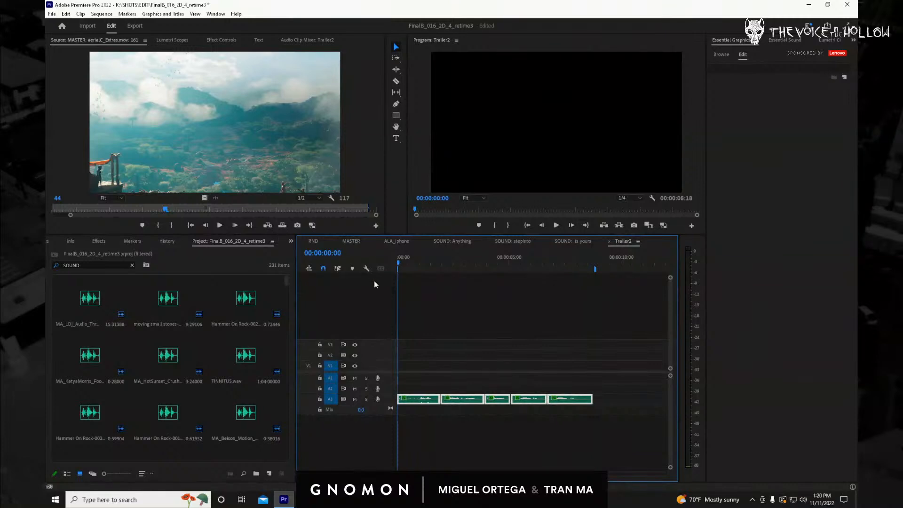
key("ctrl+v")
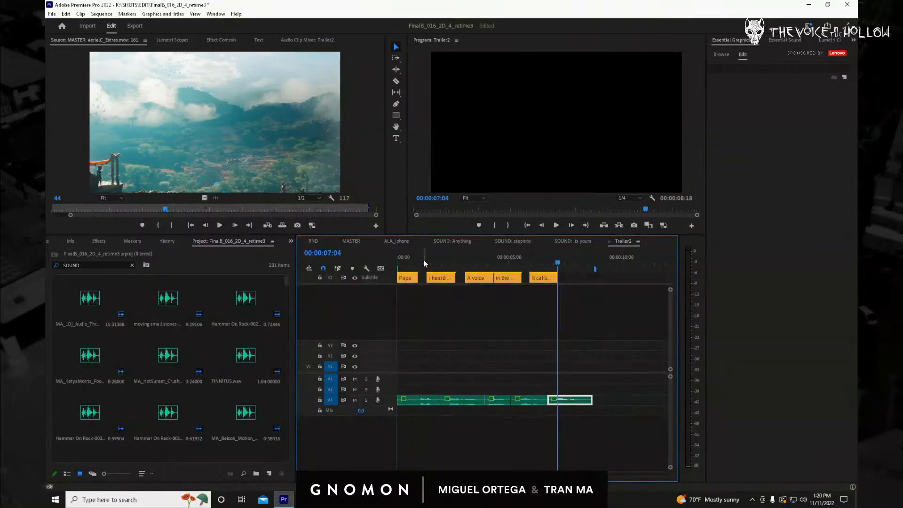
Delay the Trailer2 subtitle captions by about one second to sync them with the dialogue, and return to the start.
key("space")
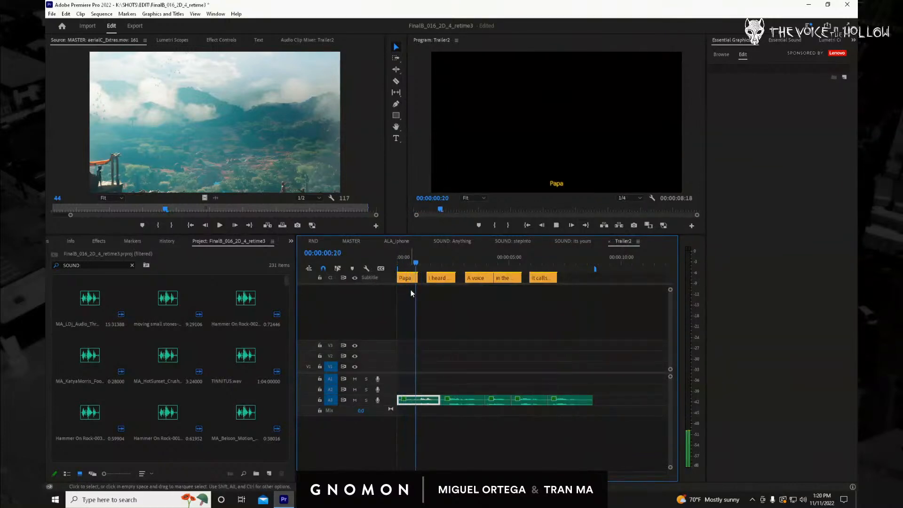
left_click(419, 263)
left_click_drag(419, 264, 421, 264)
mouse_move(569, 276)
left_mouse_down()
mouse_move(417, 285)
mouse_move(464, 275)
mouse_move(382, 264)
left_mouse_up()
Play the Trailer2 sequence full screen to check the captions against the dialogue, finishing at 00:00:00:00.
key("ctrl+grave")
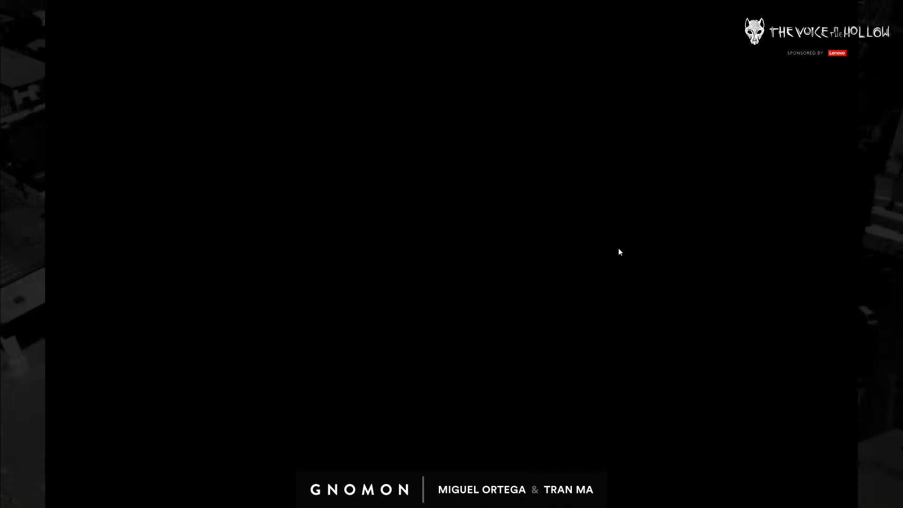
key("Escape")
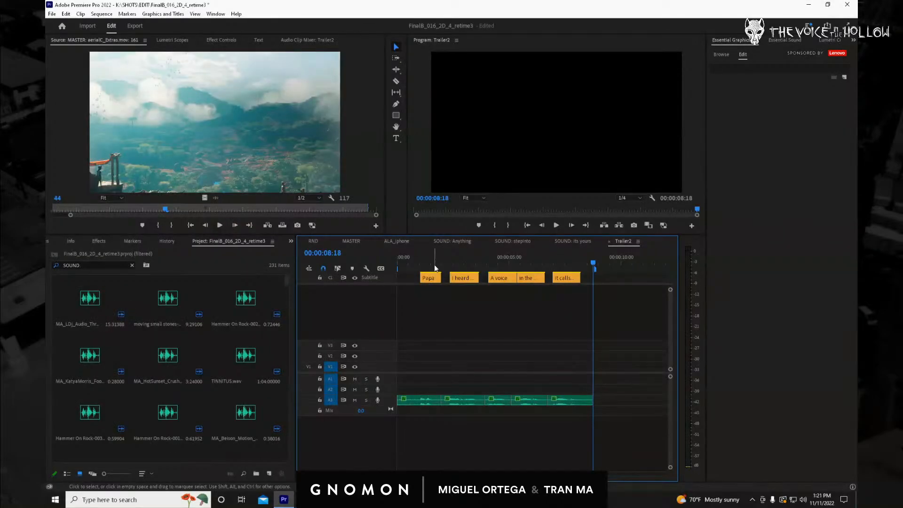
left_click_drag(434, 268, 431, 265)
key("ctrl+grave")
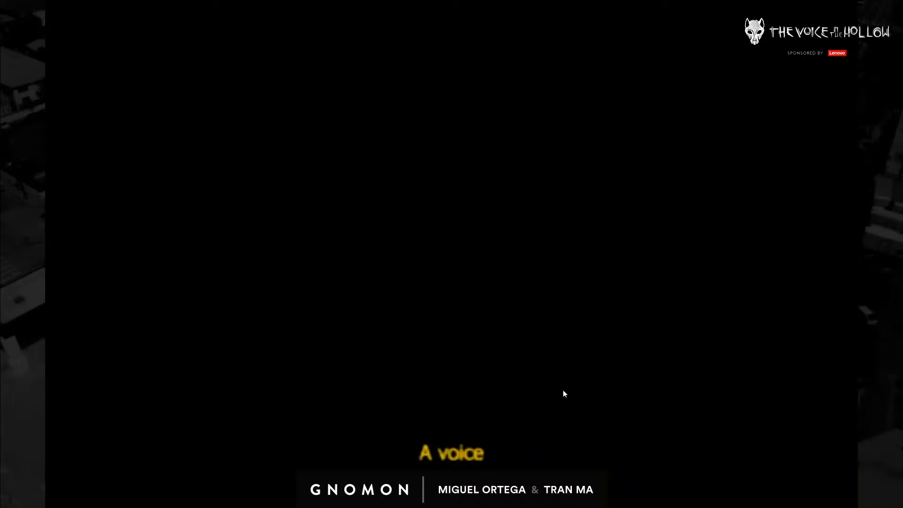
key("ctrl+grave")
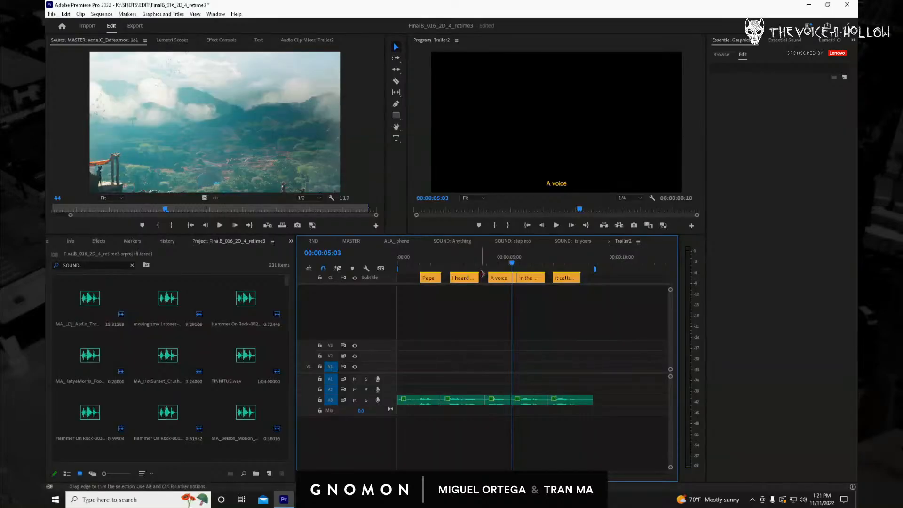
left_click_drag(479, 267, 381, 272)
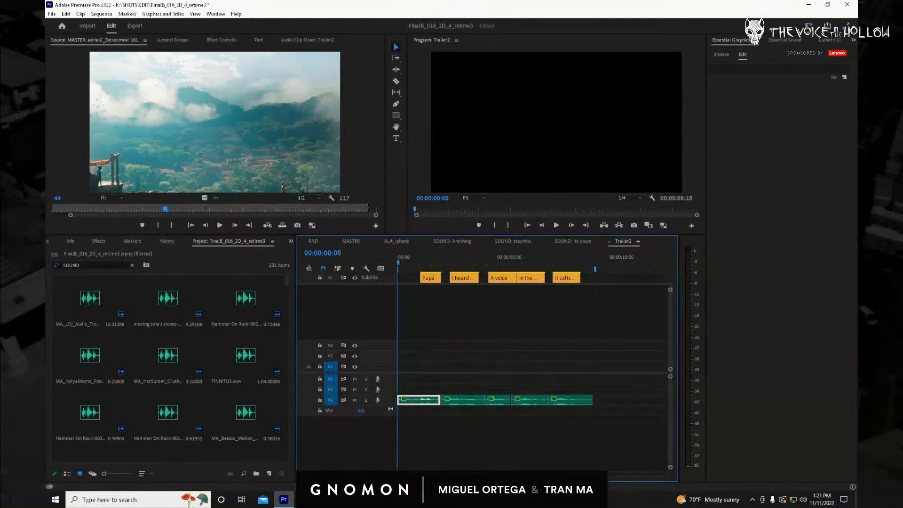
Add a marker at 00:00:30:00 in Trailer2 to show the trailer's target length.
key("minus")
key("minus")
key("minus")
left_click_drag(515, 257, 618, 268)
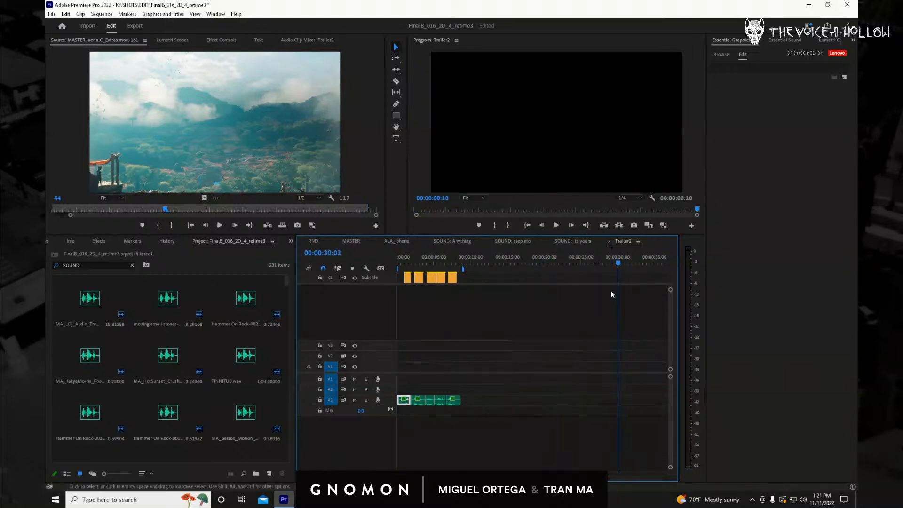
key("Left")
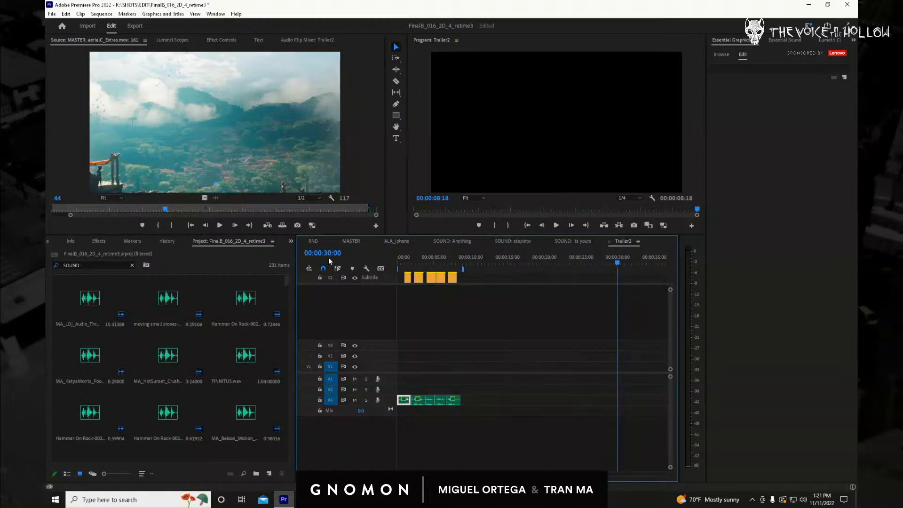
right_click(619, 264)
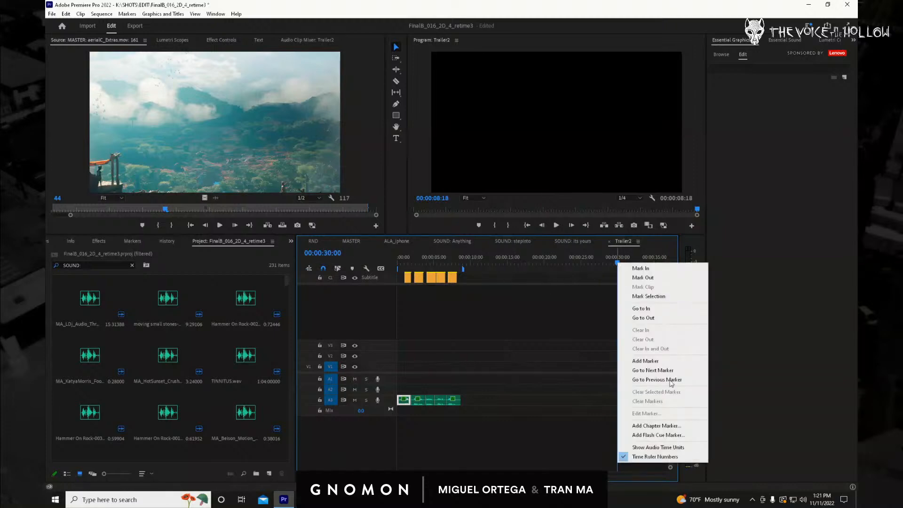
left_click(661, 361)
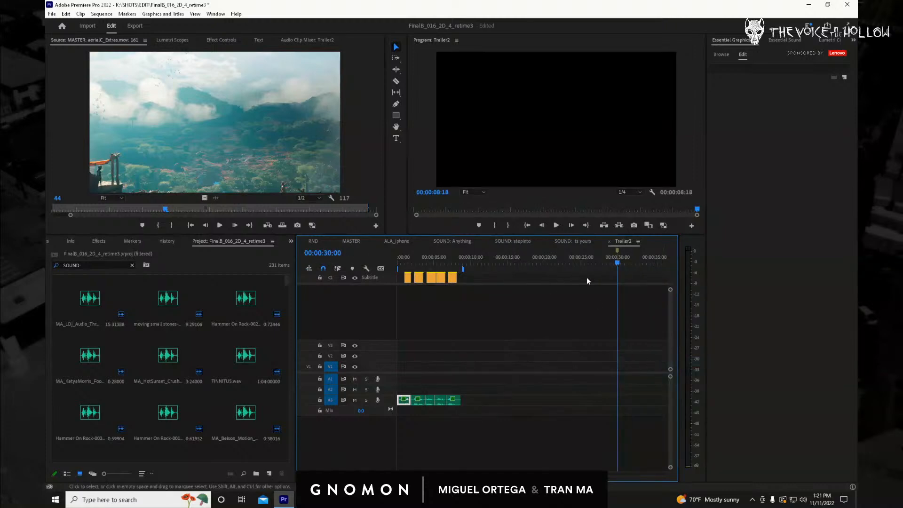
Play the opening of Trailer2 from its start and select all its caption and dialogue clips.
left_click_drag(616, 262, 370, 283)
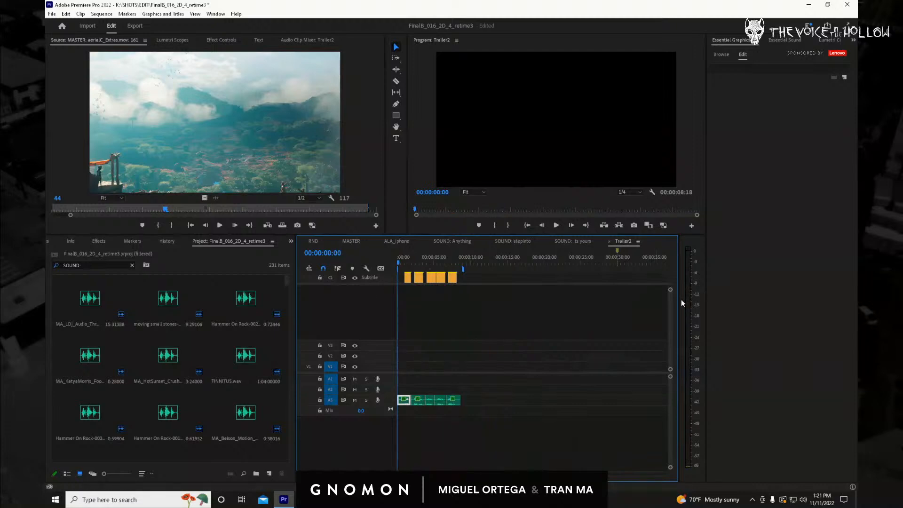
left_click_drag(481, 264, 374, 258)
key("space")
key("space")
left_click_drag(504, 415, 397, 273)
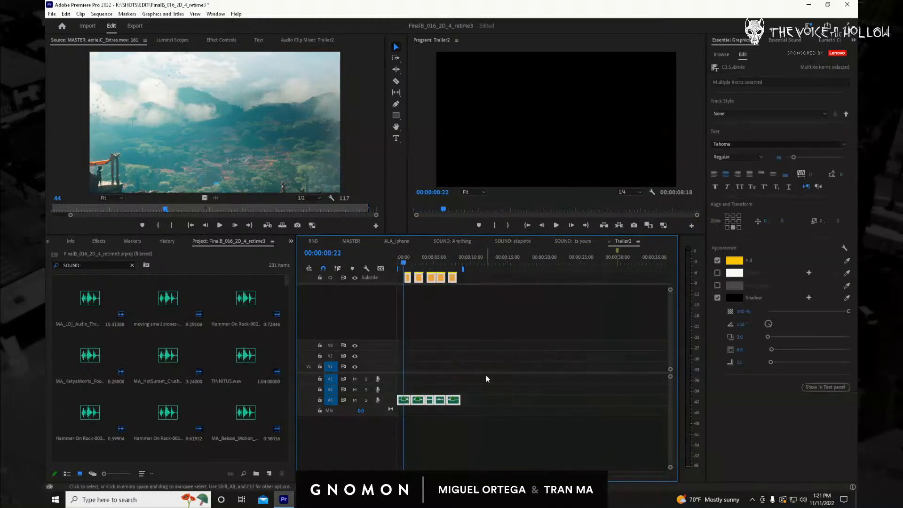
Scrub through MASTER from its beginning to find and copy the girl's face close-up at frame 2487.
left_click(353, 241)
left_click_drag(580, 475, 410, 476)
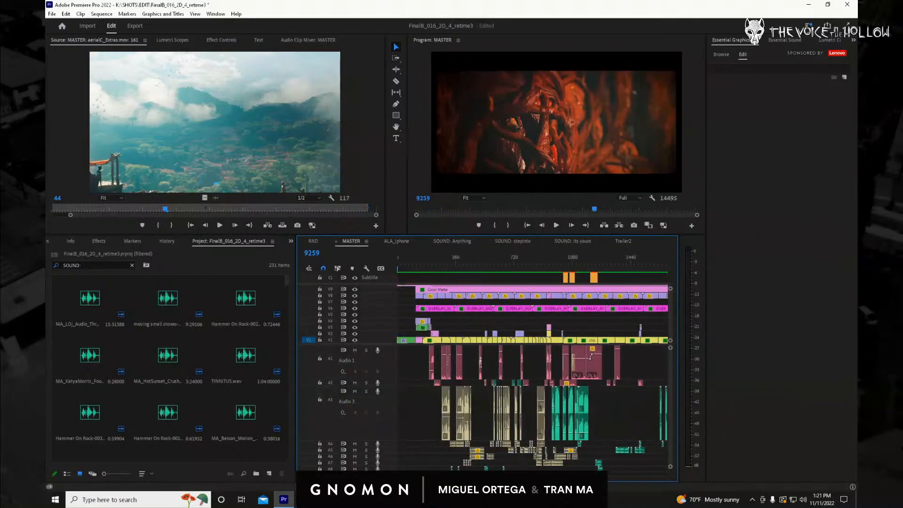
left_click(420, 269)
left_click_drag(421, 270, 472, 271)
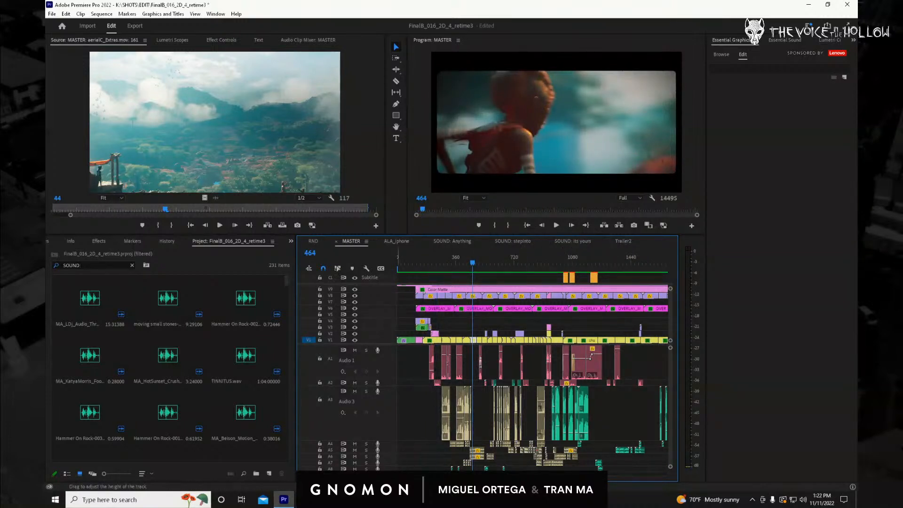
scroll(530, 271, "down", 6)
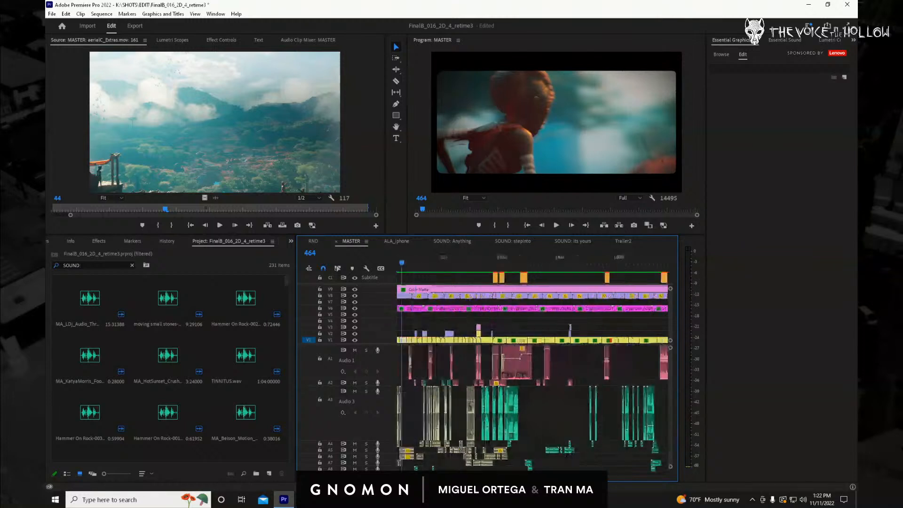
left_click_drag(530, 271, 612, 274)
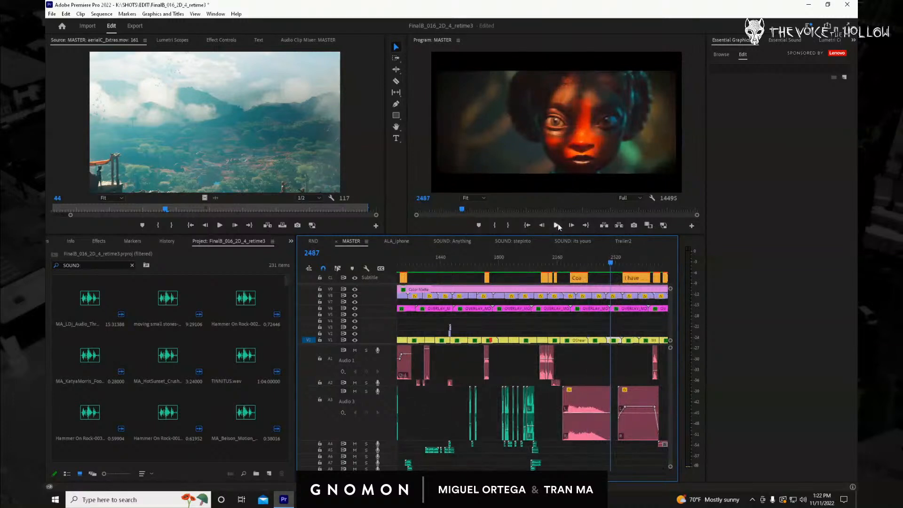
Paste the copied face close-up onto V1 of Trailer2 near the start of the "I heard something today" caption.
left_click(630, 241)
key("Home")
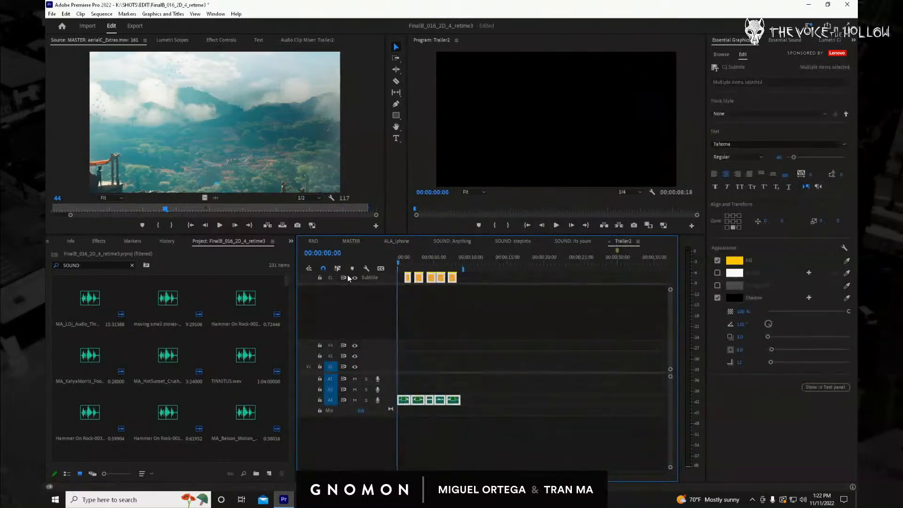
key("space")
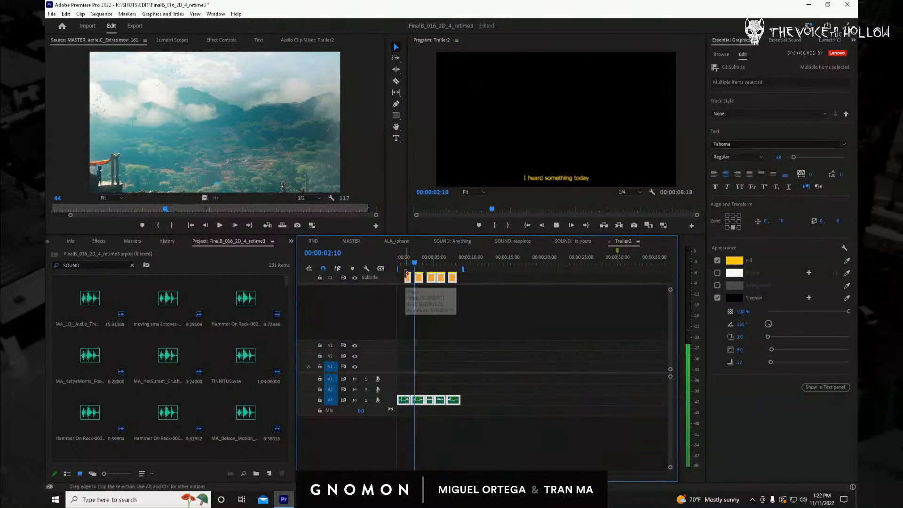
left_click(419, 266)
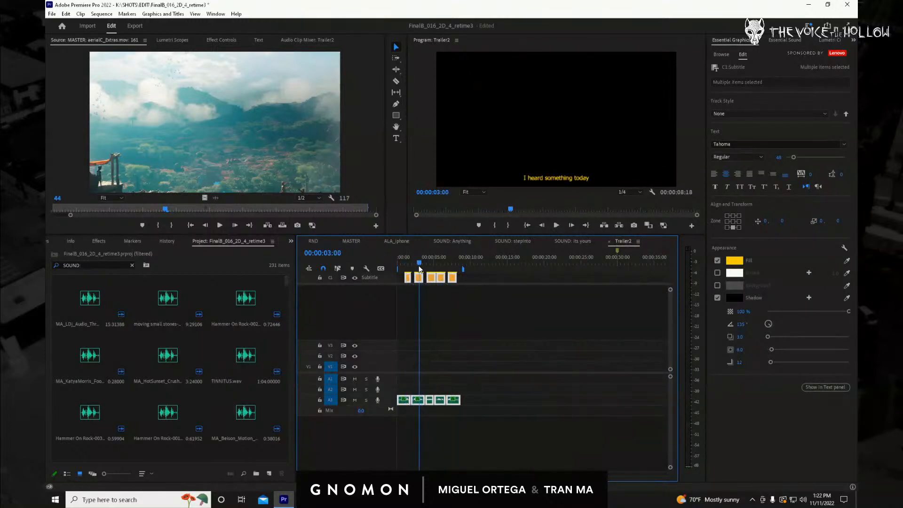
left_click_drag(418, 266, 413, 267)
key("space")
key("space")
key("ctrl+v")
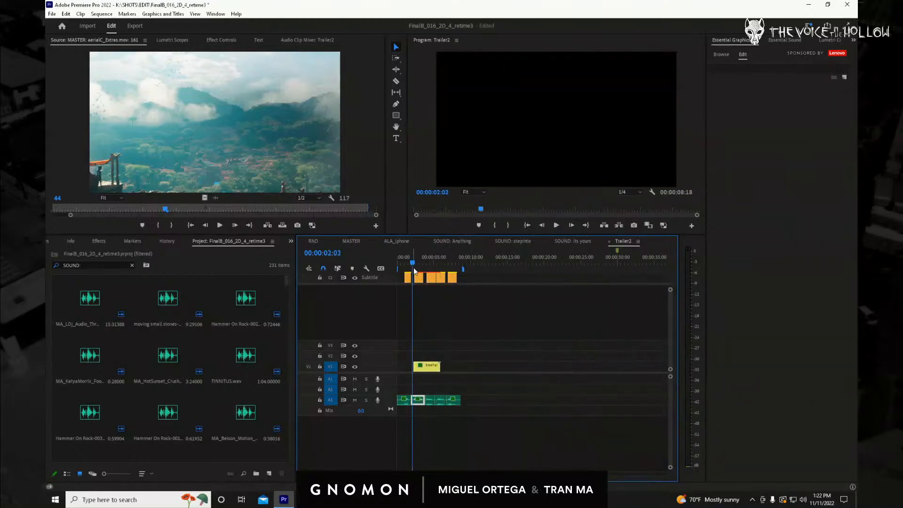
Play Trailer2 around the pasted close-up and again from the start to check its timing with the dialogue.
key("space")
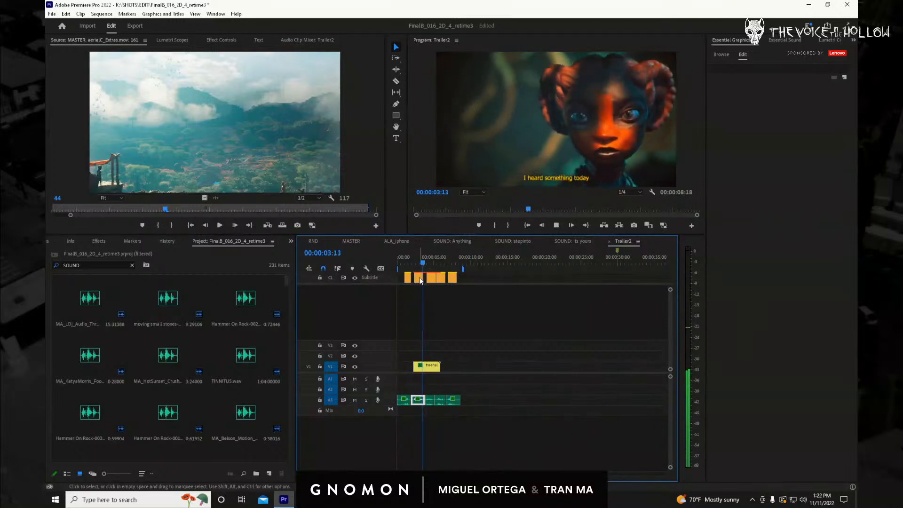
left_click(433, 264)
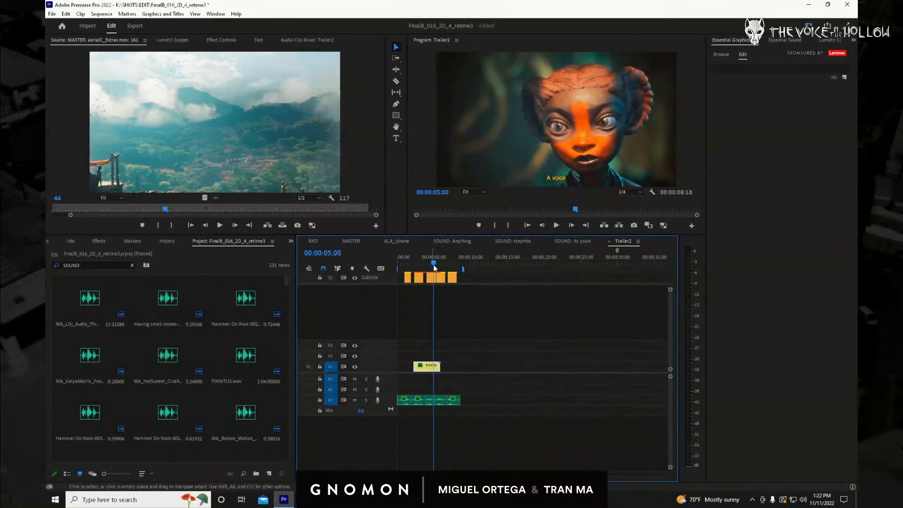
left_click_drag(431, 261, 387, 267)
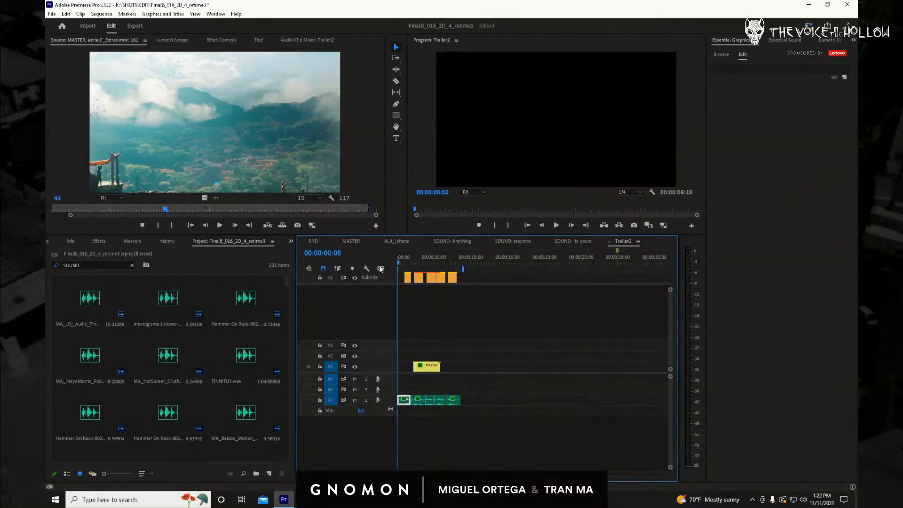
key("space")
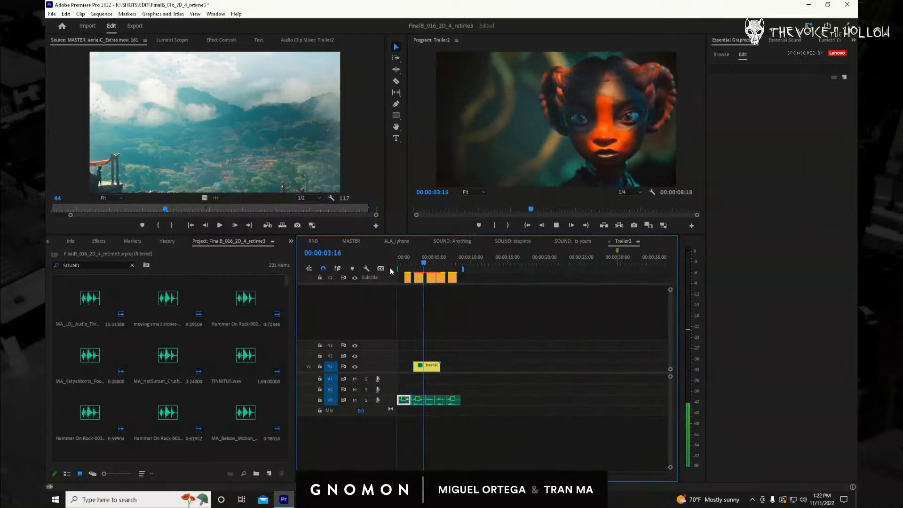
key("space")
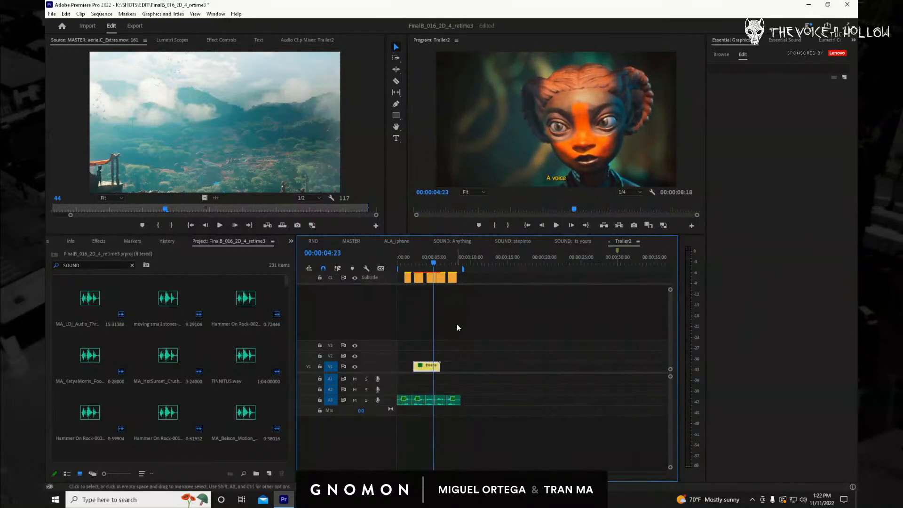
Shorten the V1 close-up by splitting it at 00:00:03:11 and moving the second part over the first, checking it in playback.
left_click_drag(433, 264, 423, 282)
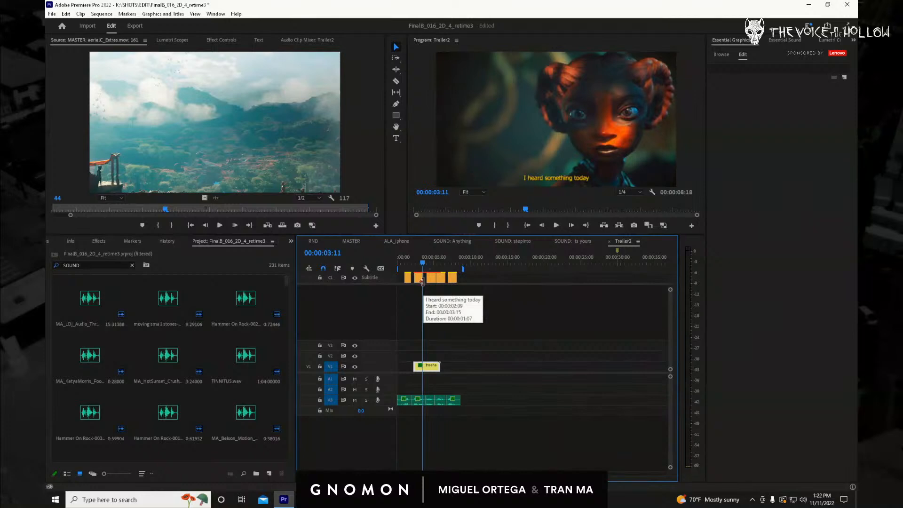
key("c")
left_click(425, 369)
key("v")
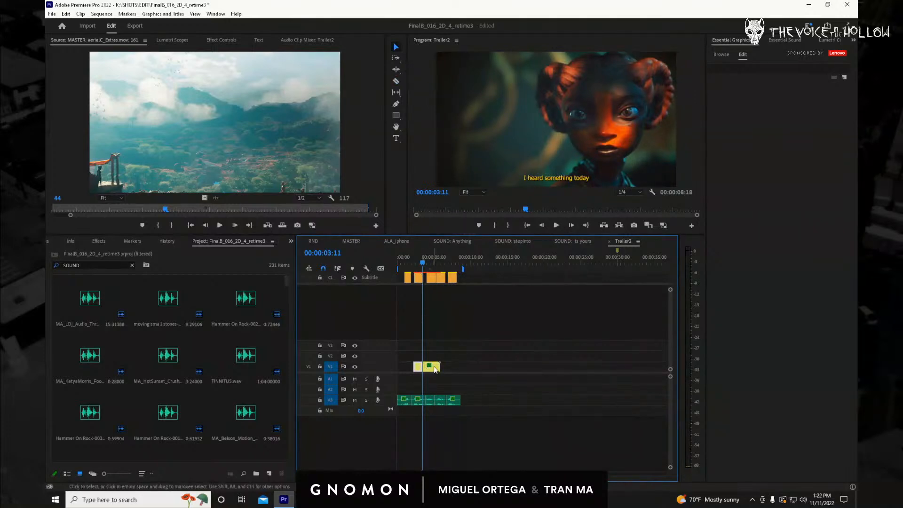
left_click_drag(436, 370, 426, 368)
left_click_drag(419, 266, 412, 266)
key("space")
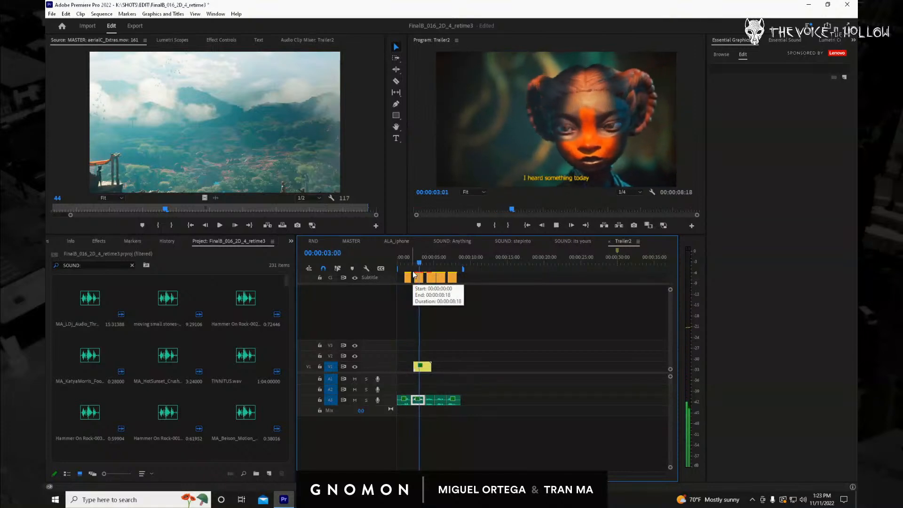
Copy the wide horned-silhouette shot at frame 2591 of MASTER into Trailer2 and place it on V1 directly after the face close-up.
key("space")
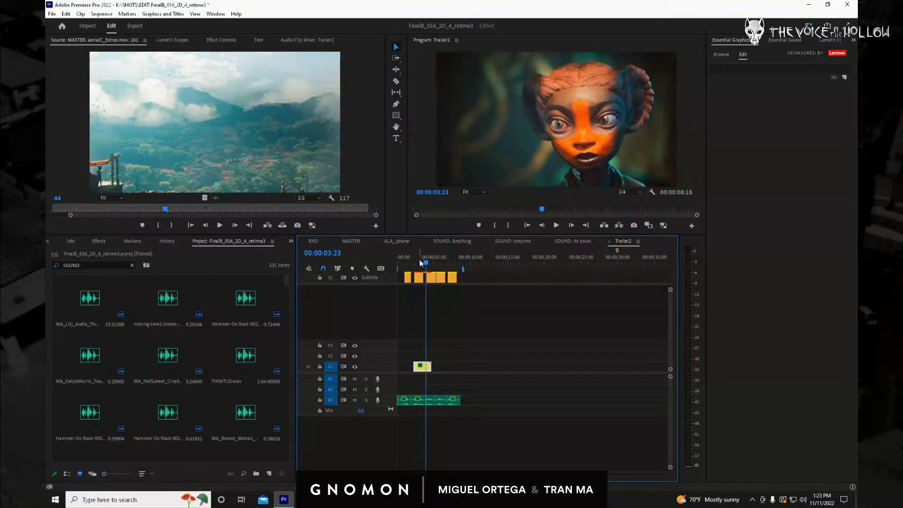
left_click(355, 241)
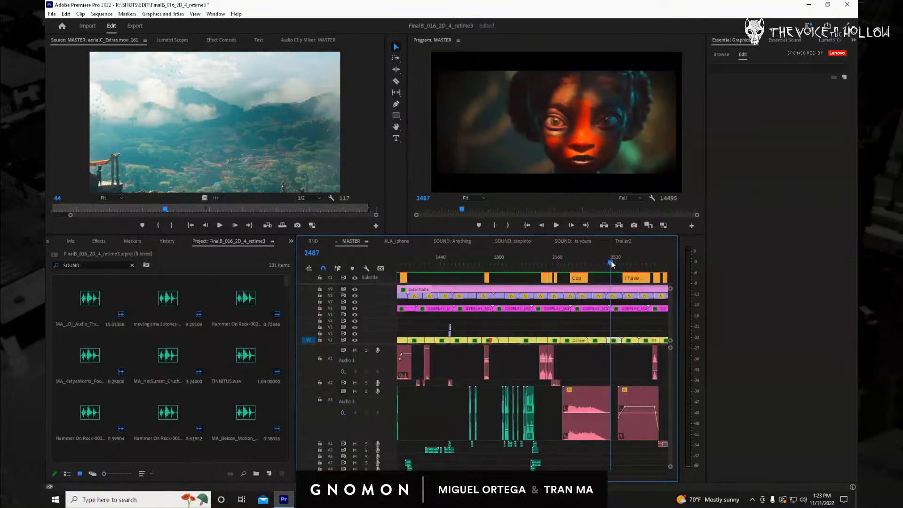
left_click_drag(611, 260, 629, 314)
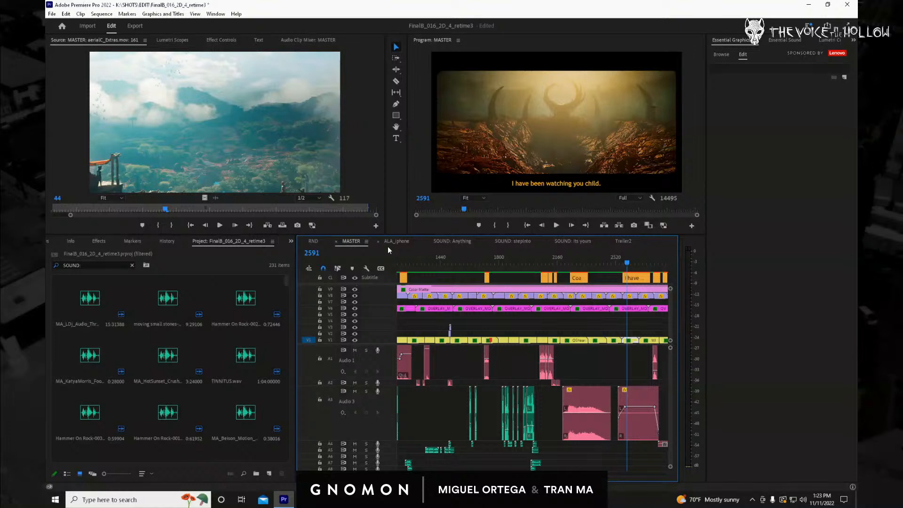
left_click(623, 242)
left_click(478, 264)
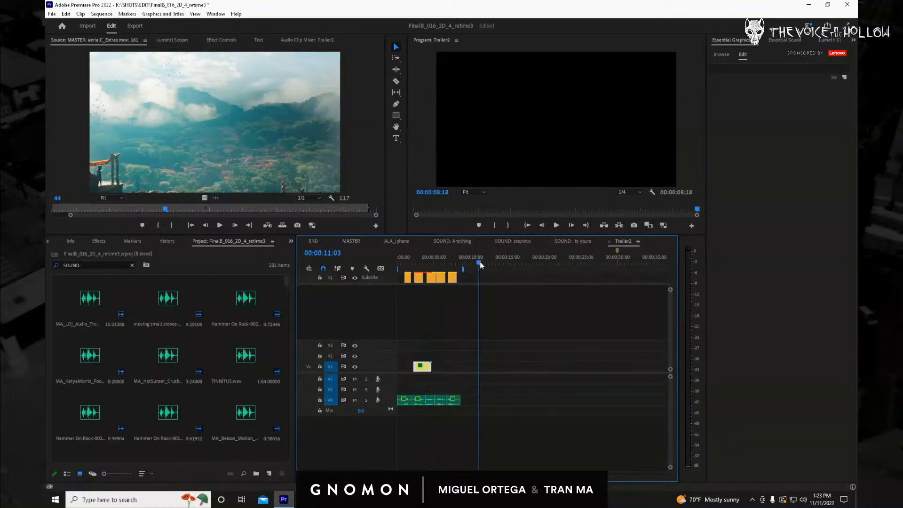
key("period")
left_click_drag(490, 368, 443, 368)
Play Trailer2 from the face close-up through the horned shot to check its timing against the "It calls on me." line.
left_click(414, 268)
key("space")
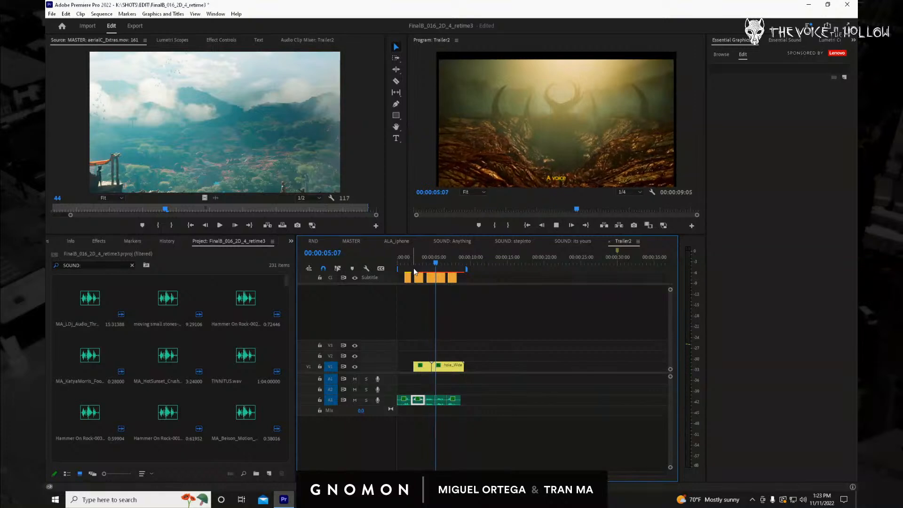
key("space")
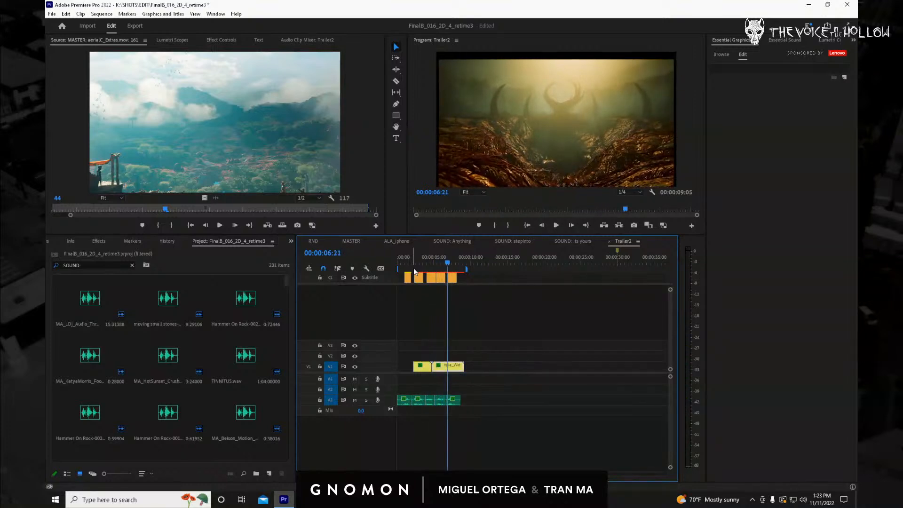
key("space")
key("space")
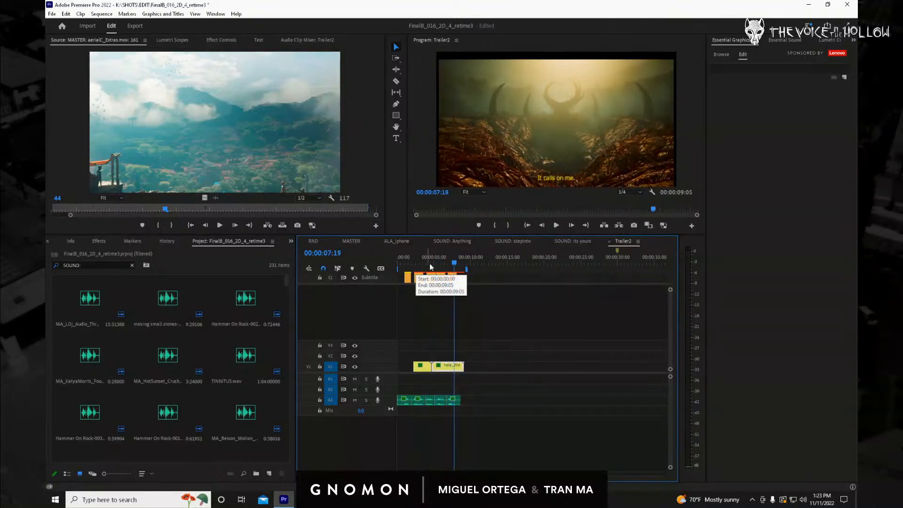
Split the horned shot on V1 at 00:00:06:15 and delete the part after the cut.
left_click_drag(459, 263, 449, 268)
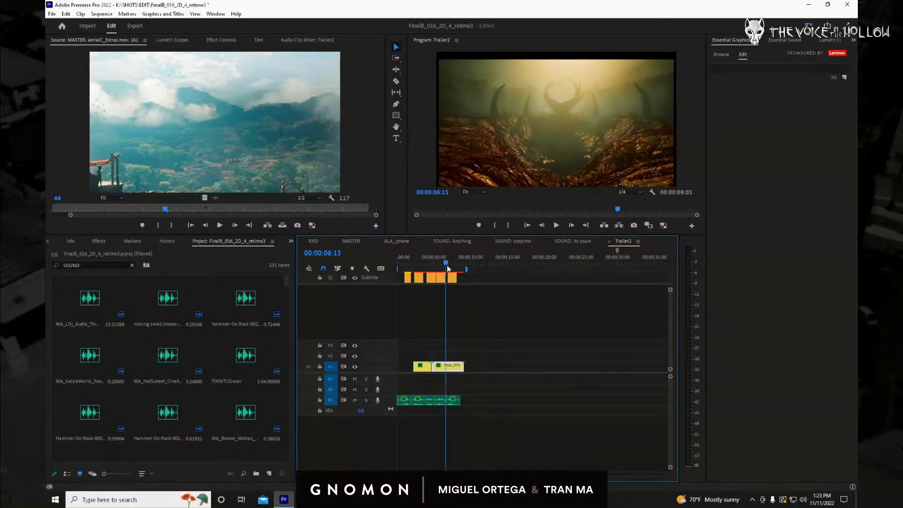
key("c")
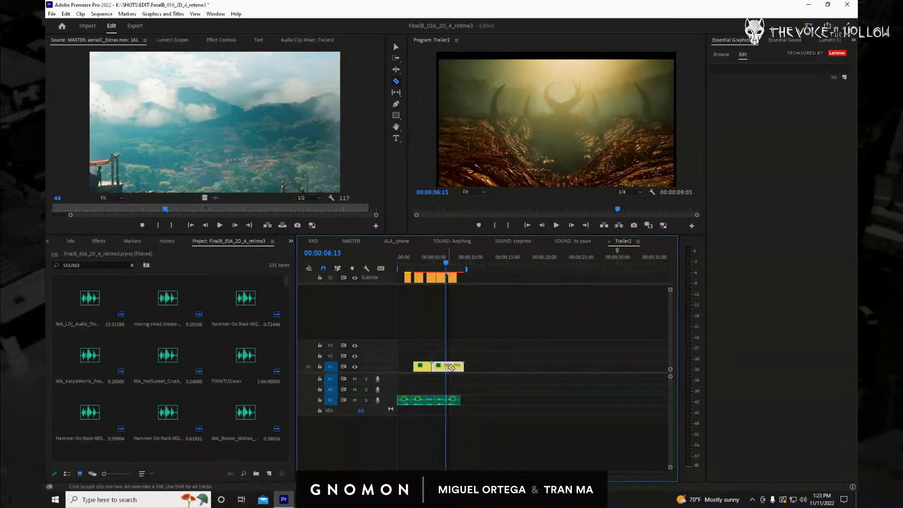
key("v")
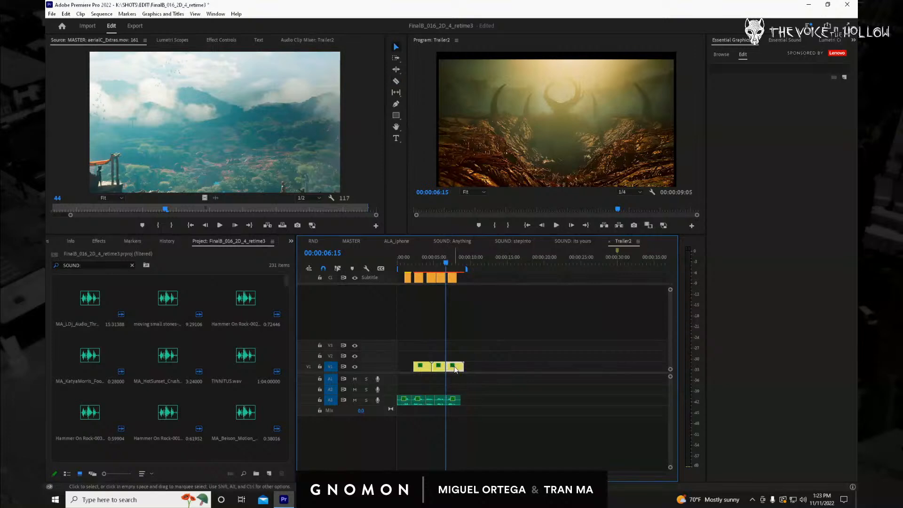
left_click(454, 367)
key("Delete")
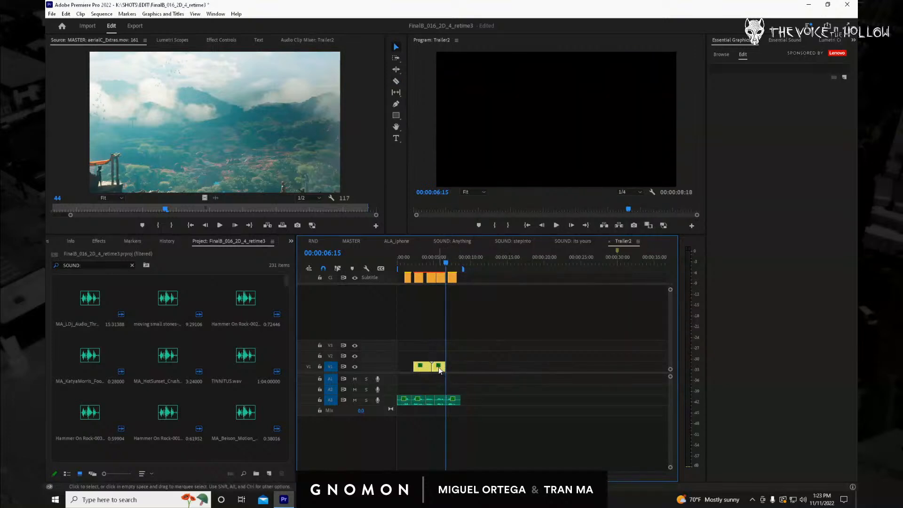
Reposition the shortened horned shot on V1 so it adjoins the face close-up, and play the sequence around the close-up.
mouse_move(439, 369)
left_mouse_down()
mouse_move(421, 360)
mouse_move(452, 361)
mouse_move(436, 367)
left_mouse_up()
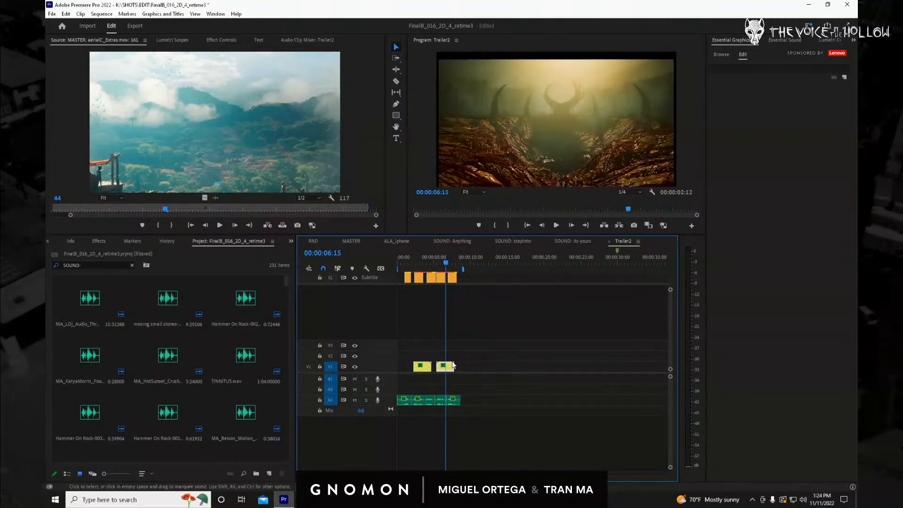
left_click_drag(446, 263, 482, 263)
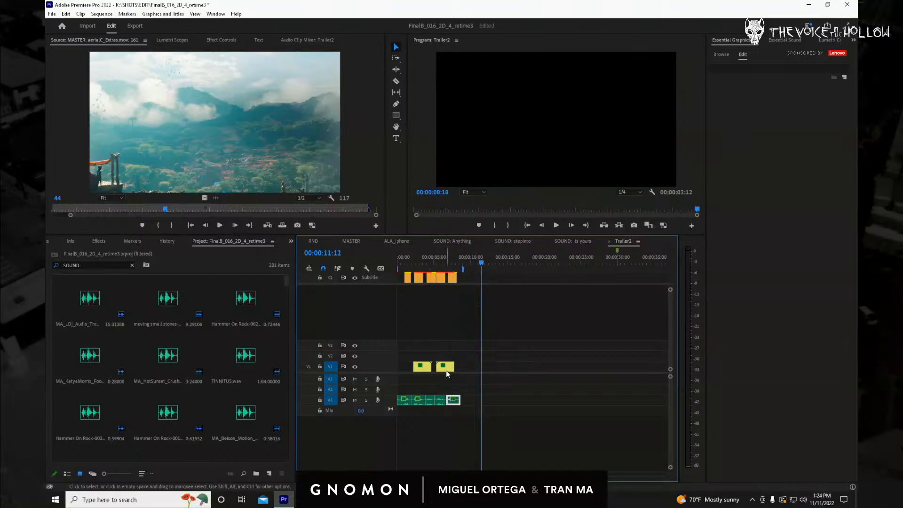
left_click_drag(446, 371, 441, 366)
left_click_drag(430, 266, 415, 283)
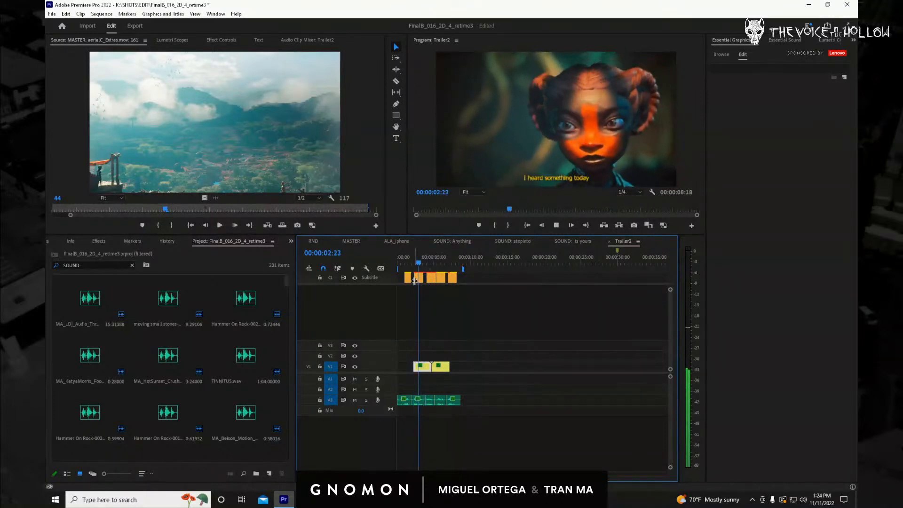
key("space")
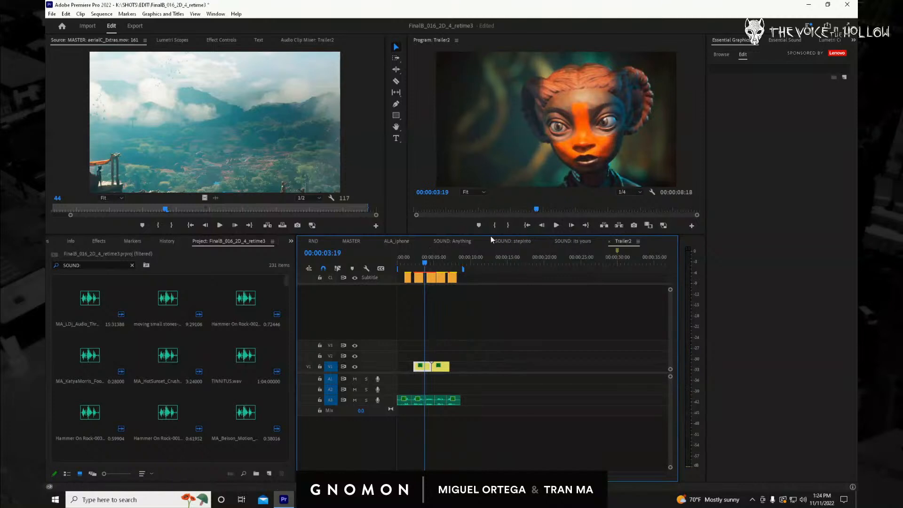
Copy a frame overlay clip from MASTER and paste it three times in succession from the start of Trailer2.
left_click(350, 241)
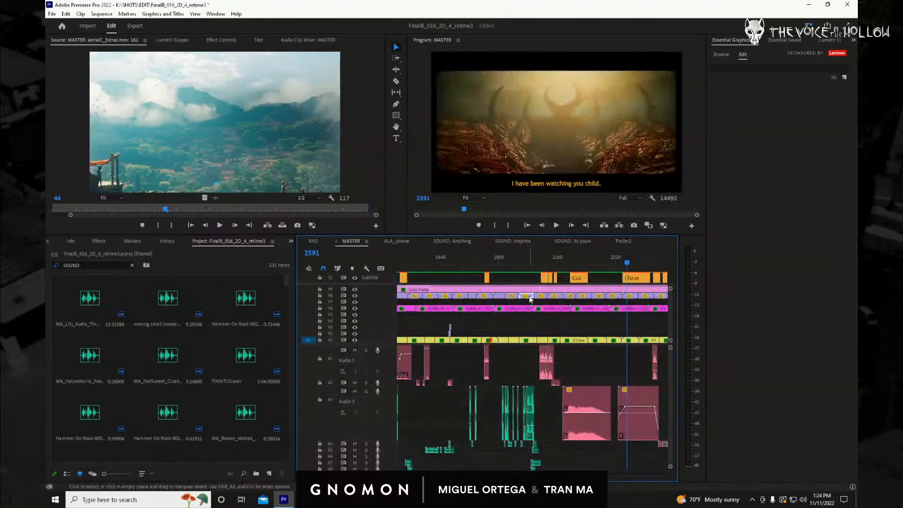
left_click(623, 241)
left_click_drag(414, 272, 376, 274)
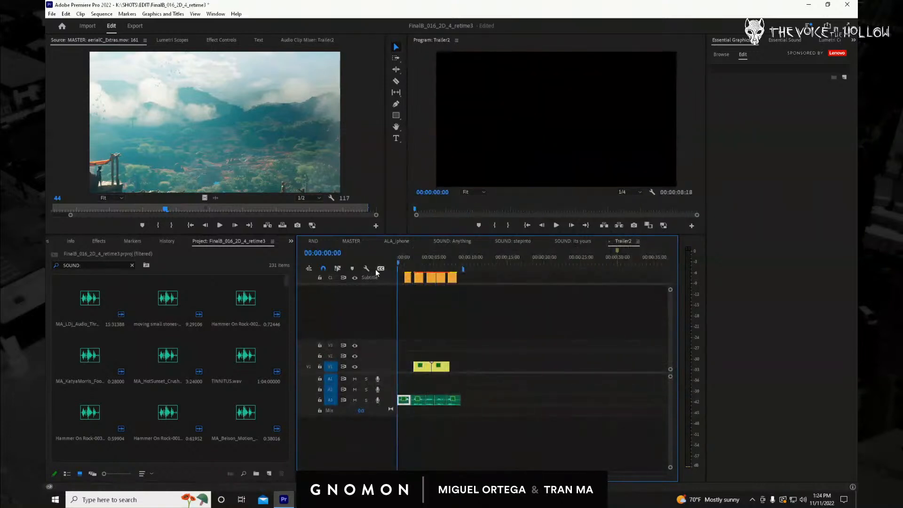
key("ctrl+v")
key("ctrl+v")
key("ctrl+v")
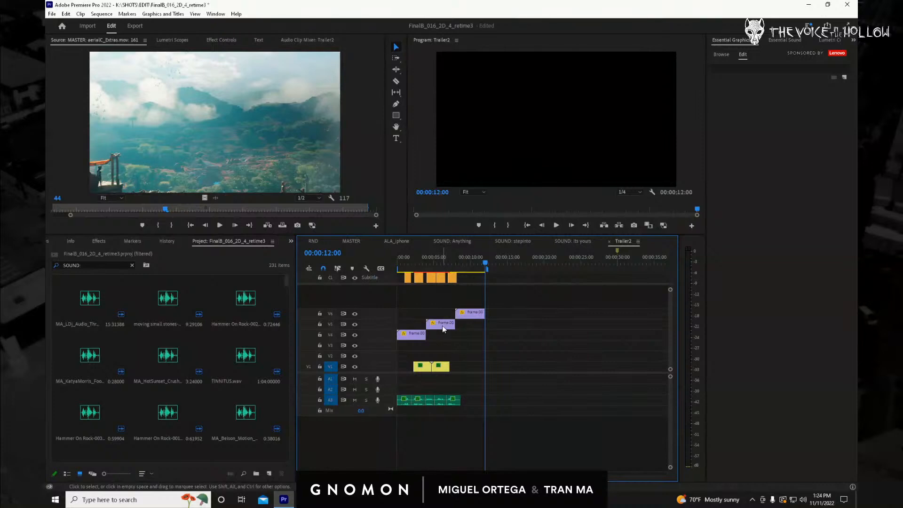
Line up the three frame overlay clips end to end on a single track and place them on V6.
left_click_drag(443, 329, 470, 334)
key("ctrl+z")
key("space")
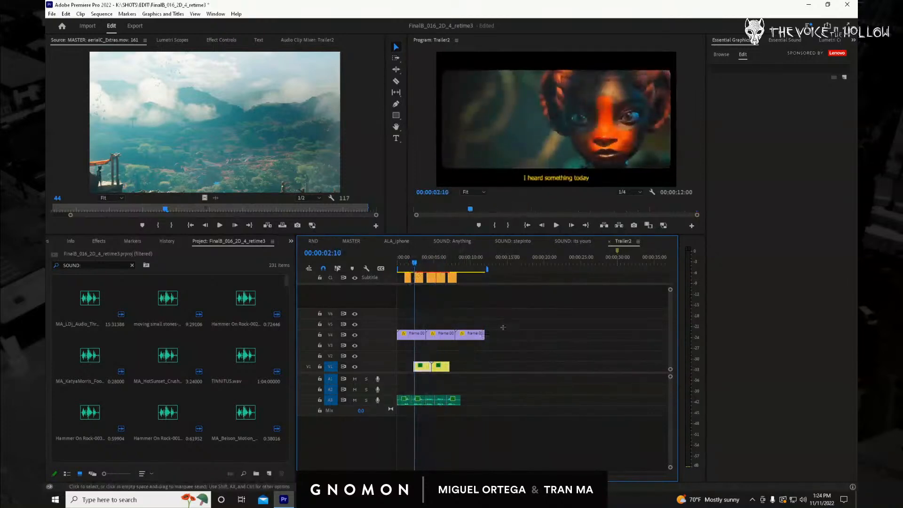
left_click_drag(510, 321, 441, 320)
Play Trailer2 from the start, partly in full screen, to review the shots with the frame overlay.
key("Home")
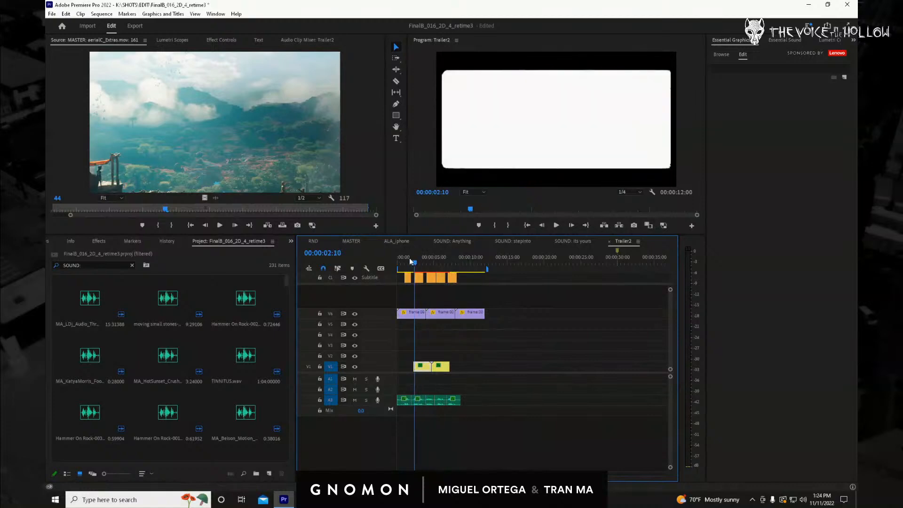
key("space")
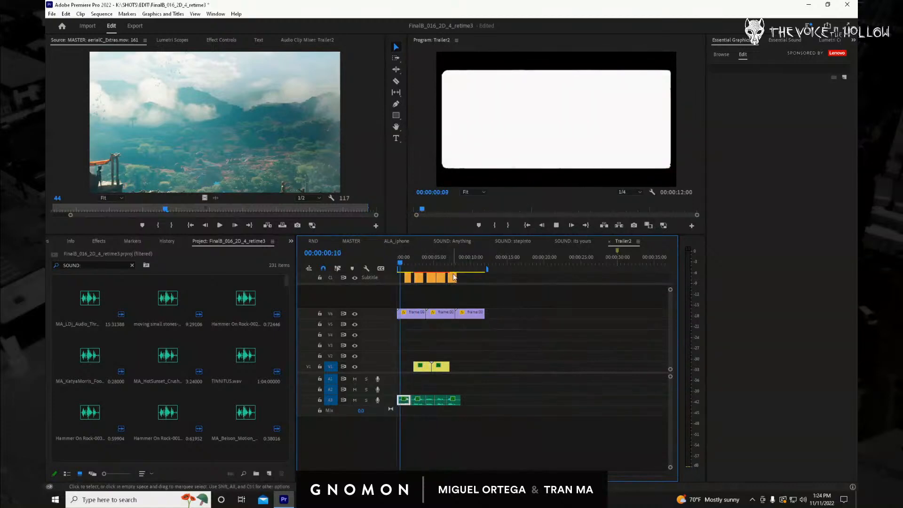
key("ctrl+grave")
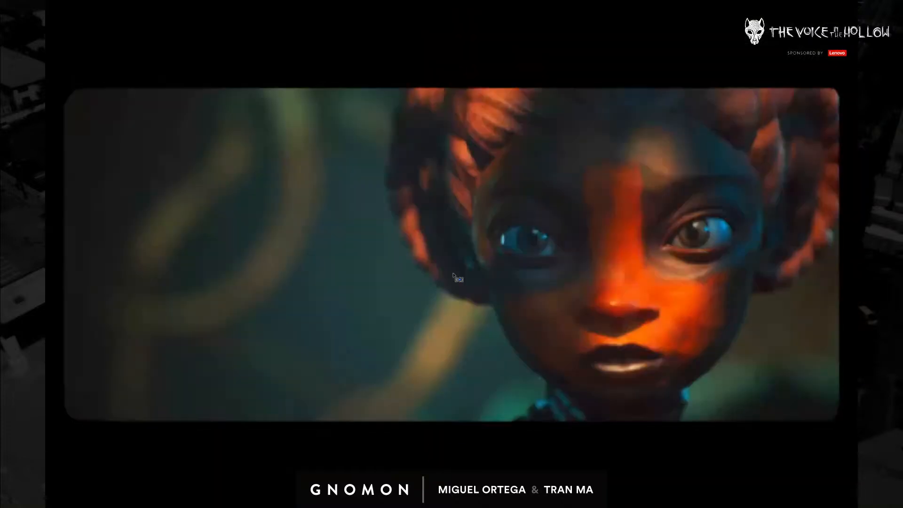
key("ctrl+grave")
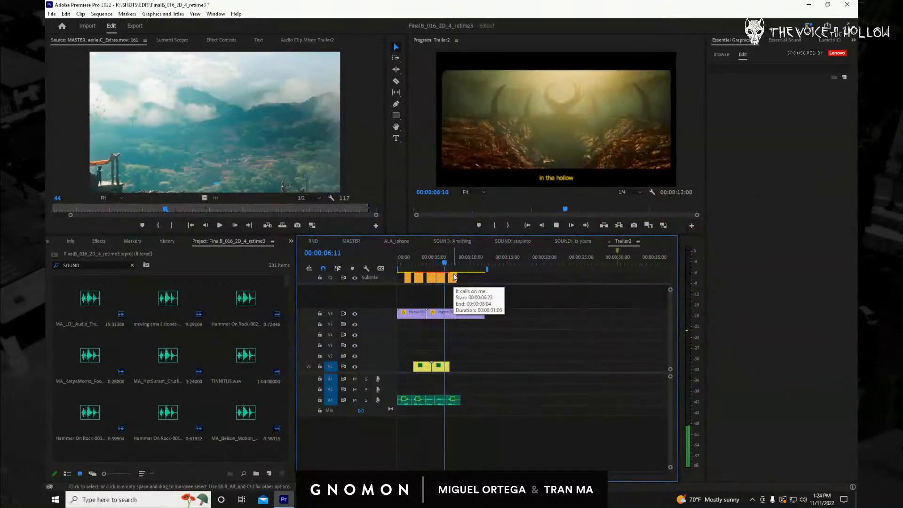
key("space")
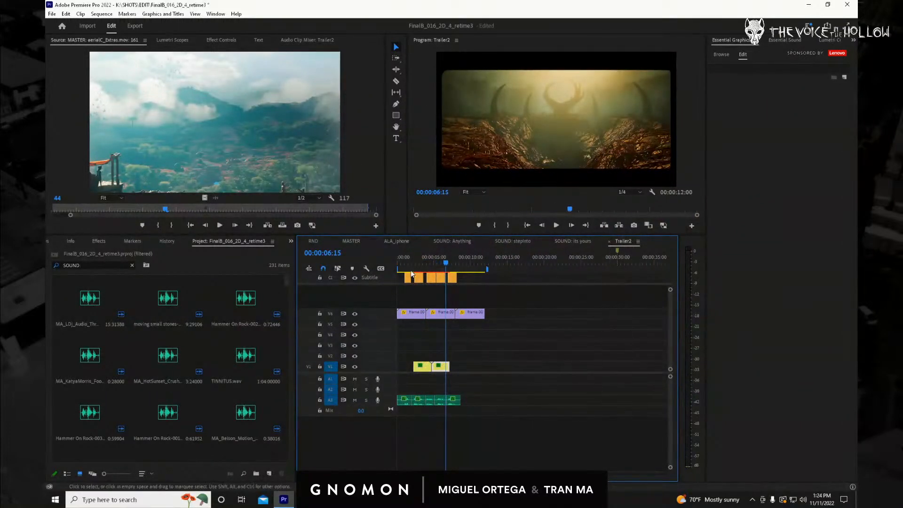
Find the closer horned-silhouette shot at frame 3143 of MASTER and paste it into Trailer2 on V1 at about 12 seconds.
left_click(352, 241)
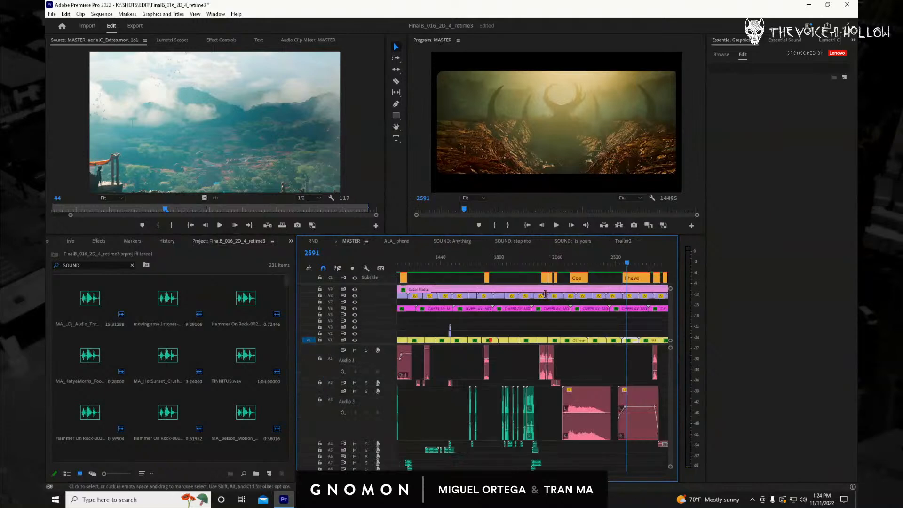
scroll(532, 362, "right", 5)
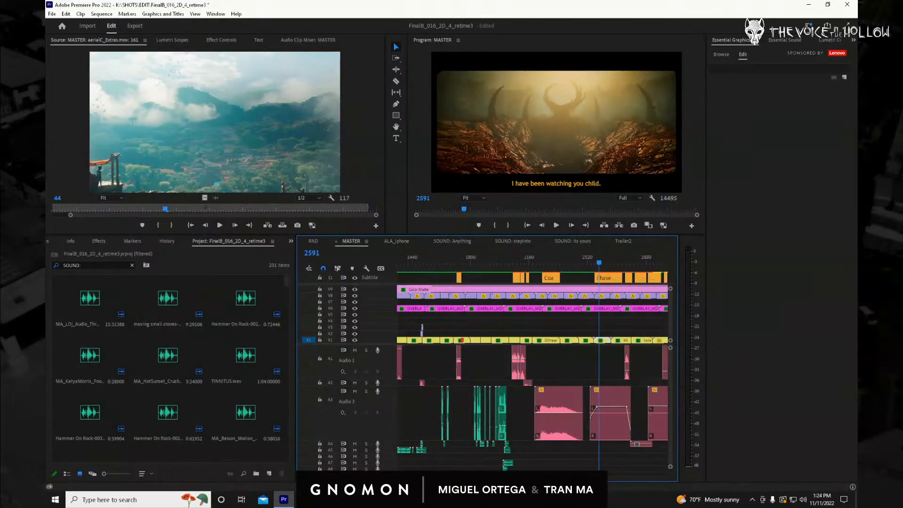
scroll(533, 362, "right", 3)
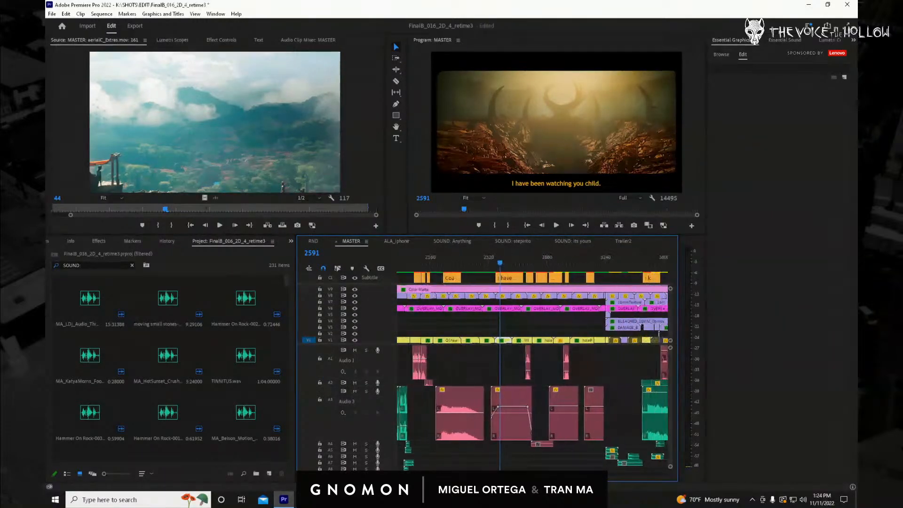
left_click(480, 263)
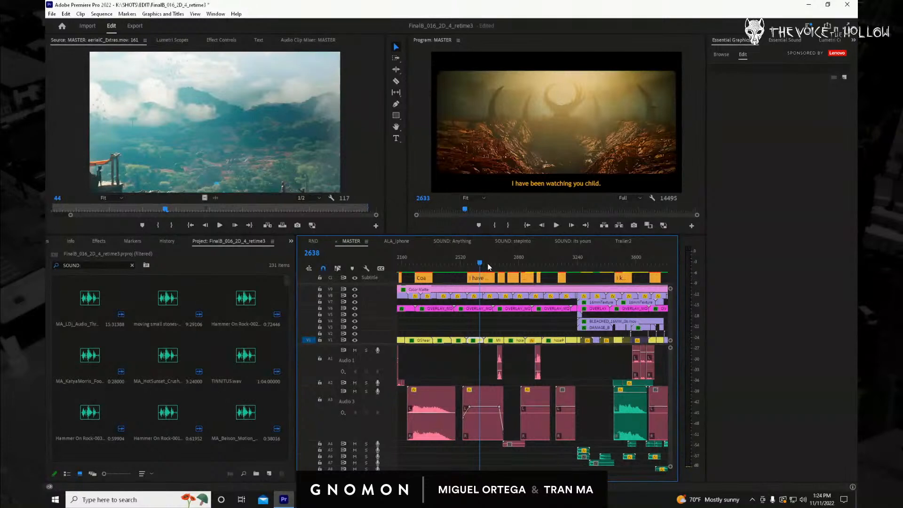
left_click_drag(489, 266, 562, 277)
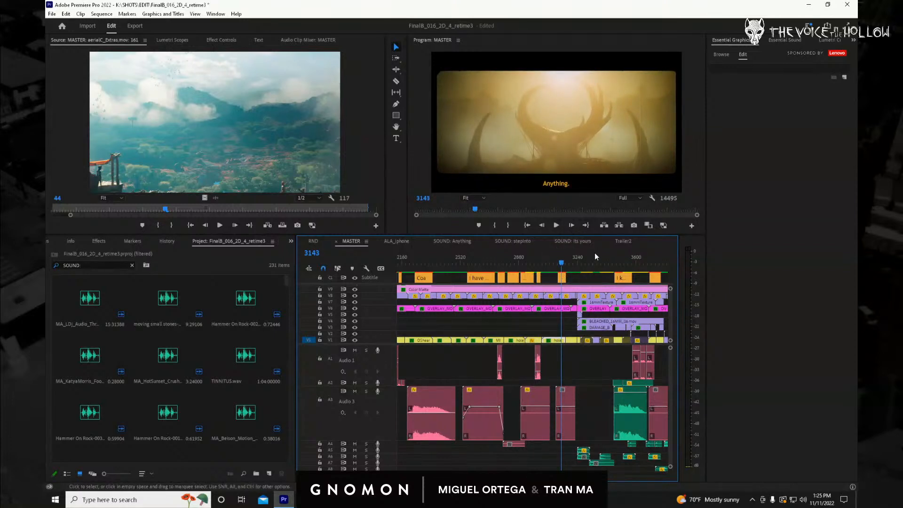
left_click(628, 241)
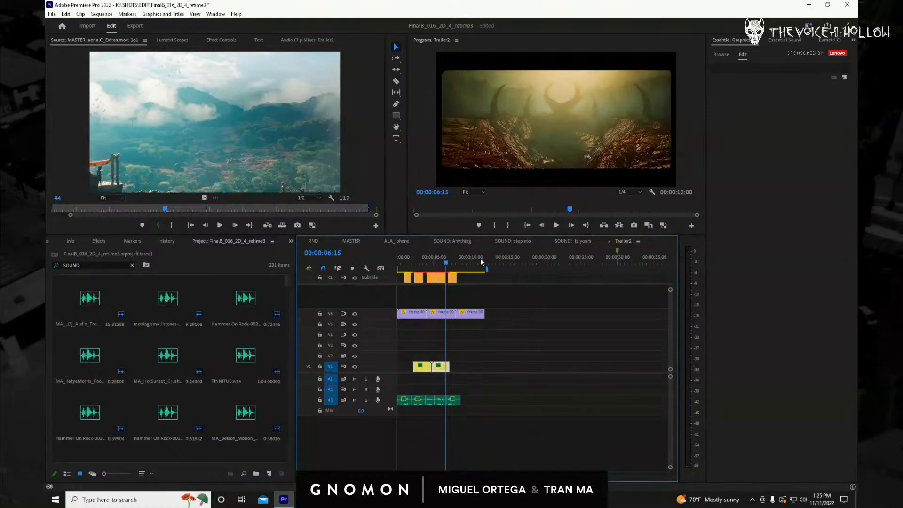
left_click_drag(481, 260, 512, 274)
key("ctrl+v")
Split the pasted shot at 00:00:15:15, keep only its second part and place that after the wide horned shot on V1, previewing the cut.
left_click(501, 262)
key("c")
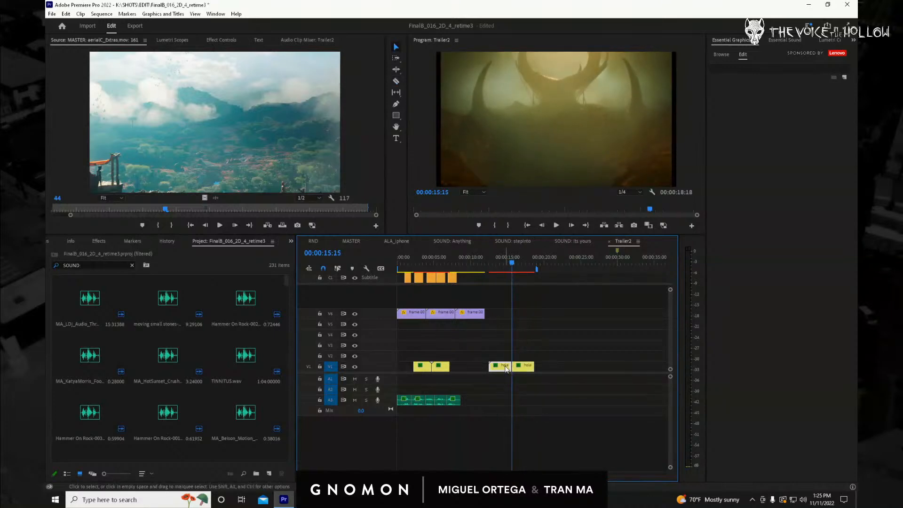
left_click_drag(520, 367, 458, 367)
left_click_drag(436, 272, 461, 292)
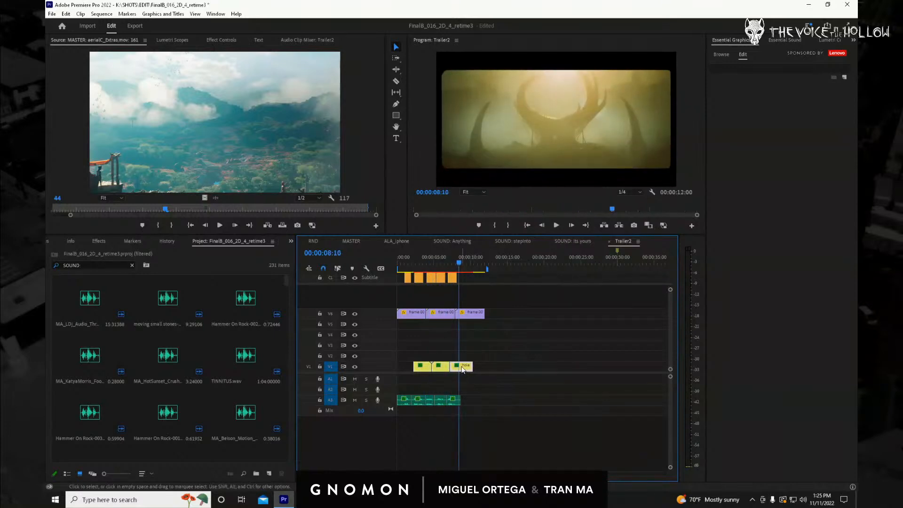
Move the closer horned shot along V1 so it ends at 00:00:26:20, preview it there and return to MASTER.
left_click_drag(463, 370, 586, 373)
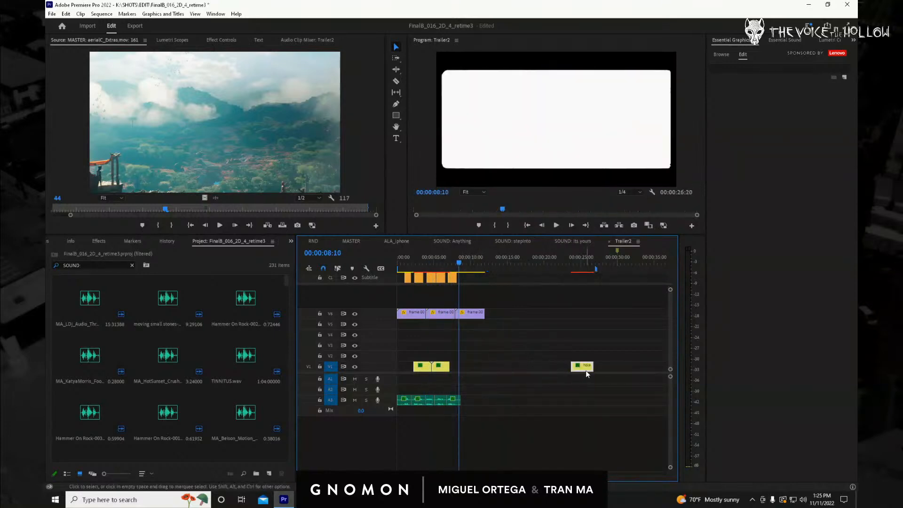
left_click_drag(445, 264, 586, 299)
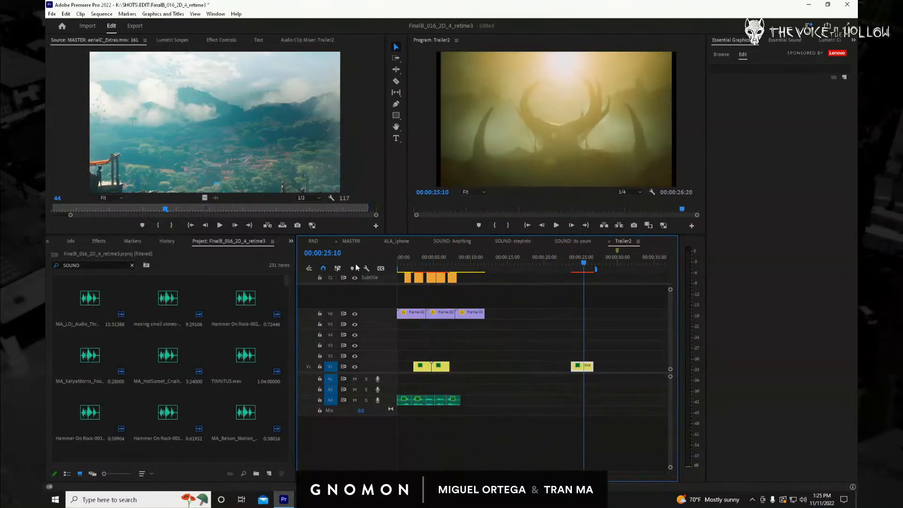
left_click(353, 241)
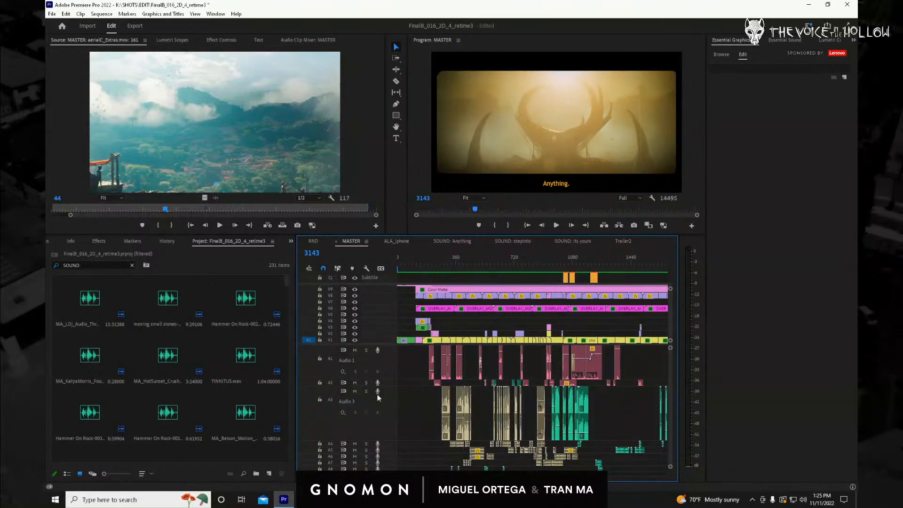
Copy the title clip at frame 237 of MASTER, place it on V2 over the closer horned shot in Trailer2, and preview it.
left_click(413, 262)
left_click_drag(419, 262, 435, 275)
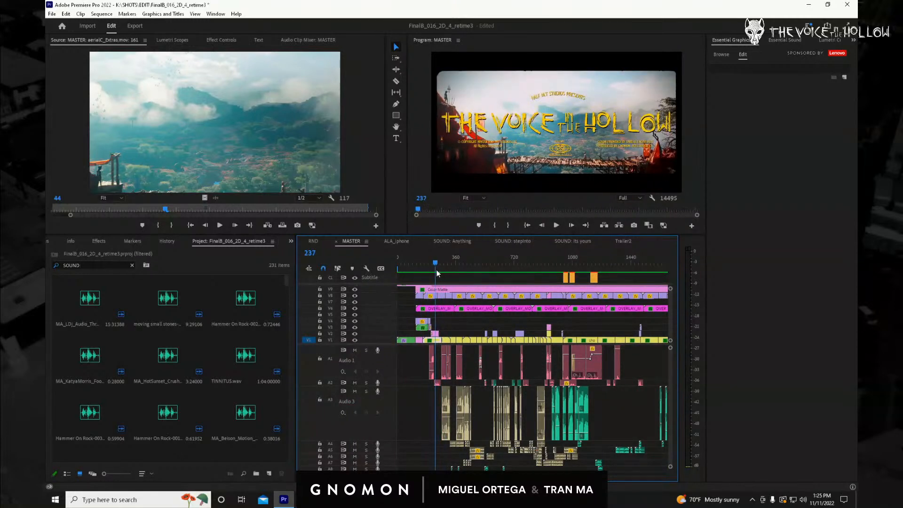
left_click(436, 334)
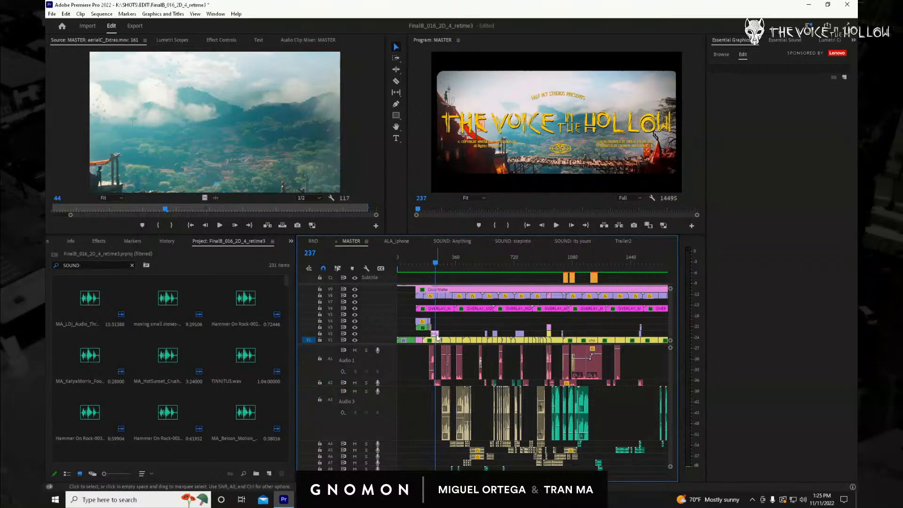
left_click(622, 242)
left_click(588, 262)
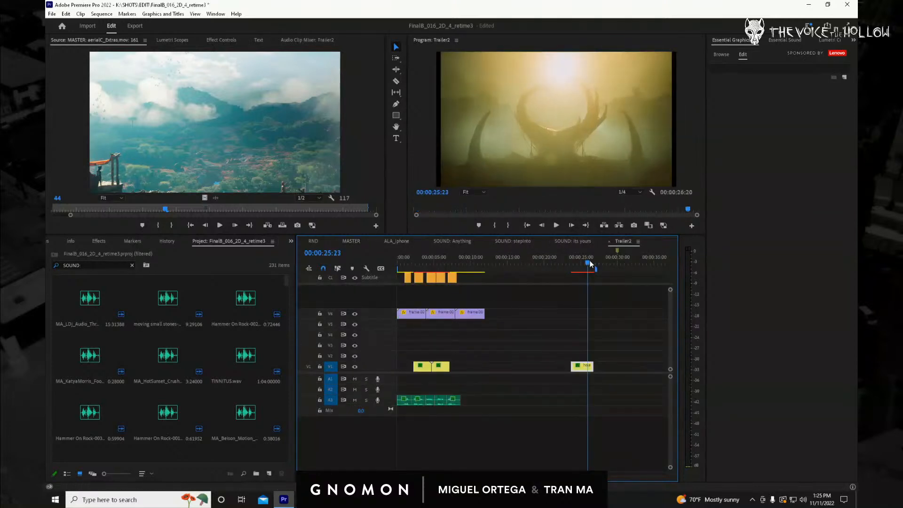
key("ctrl+v")
left_click_drag(595, 357, 585, 358)
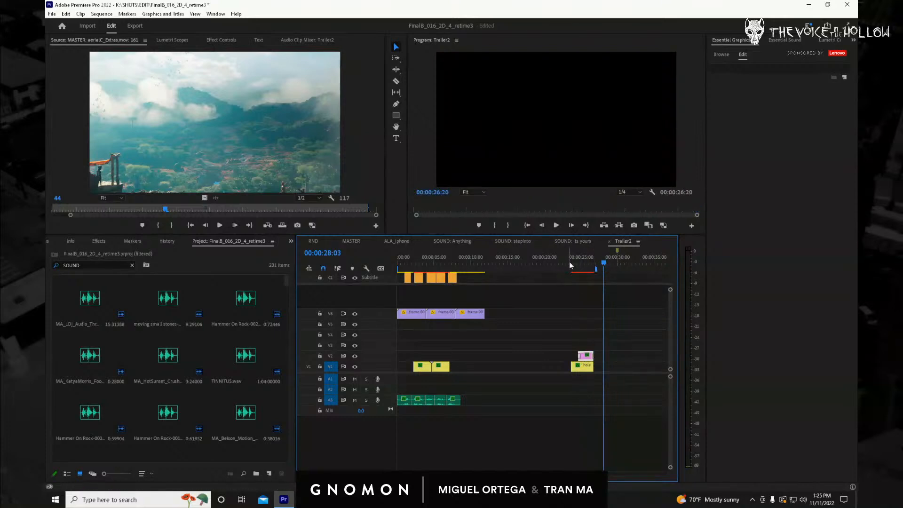
left_click_drag(570, 265, 581, 271)
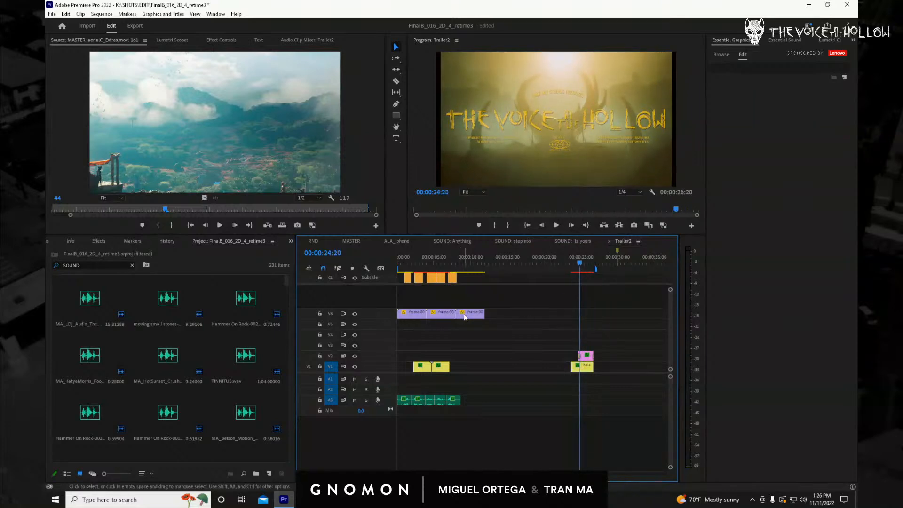
Repeat the frame overlay clip end to end along V6, trim the last copy to end at 00:00:30:00, and lock V6.
key("ctrl+c")
key("ctrl+v")
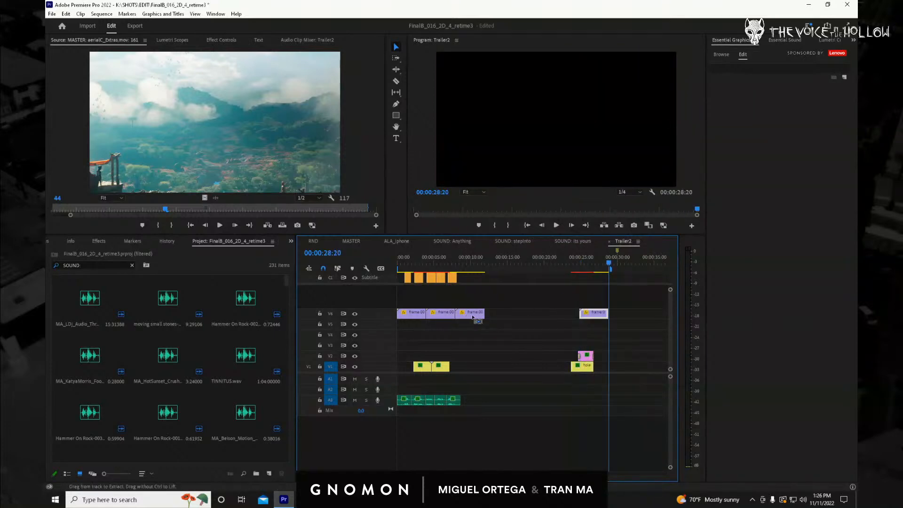
left_click_drag(595, 314, 502, 314)
left_click_drag(524, 265, 515, 268)
key("ctrl+v")
key("ctrl+v")
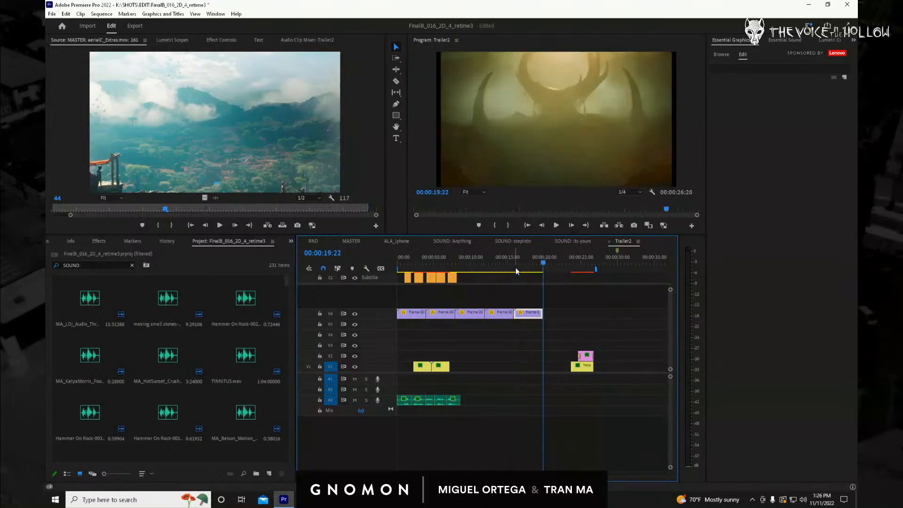
key("ctrl+v")
key("ctrl+v")
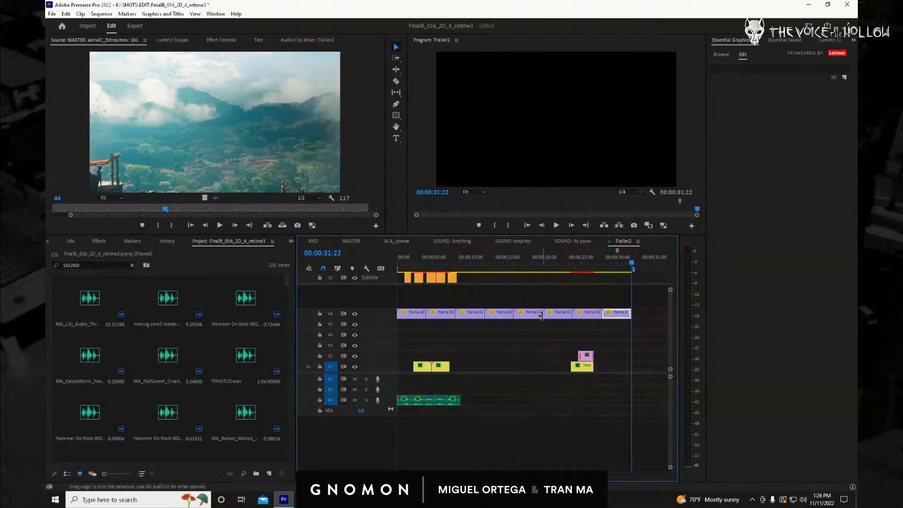
left_click_drag(631, 313, 617, 313)
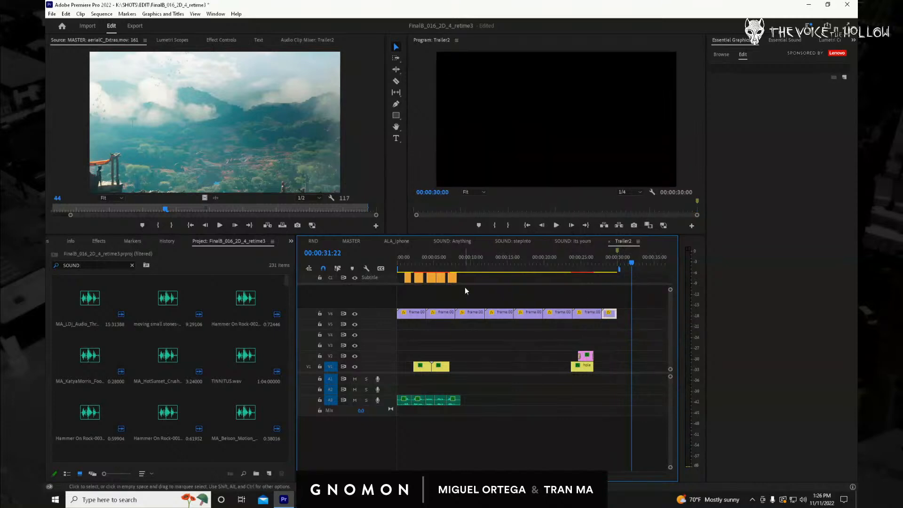
left_click(320, 314)
Try shifting the clips from the second wide-shot cut onward with the Track Select Forward tool, and undo the move.
mouse_move(498, 262)
left_mouse_down()
mouse_move(468, 275)
mouse_move(583, 275)
mouse_move(335, 279)
mouse_move(435, 273)
left_mouse_up()
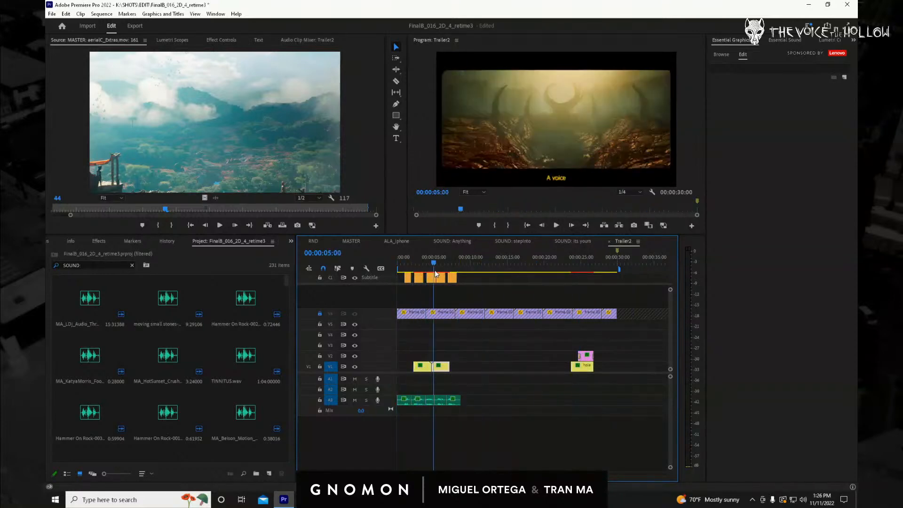
left_click(397, 58)
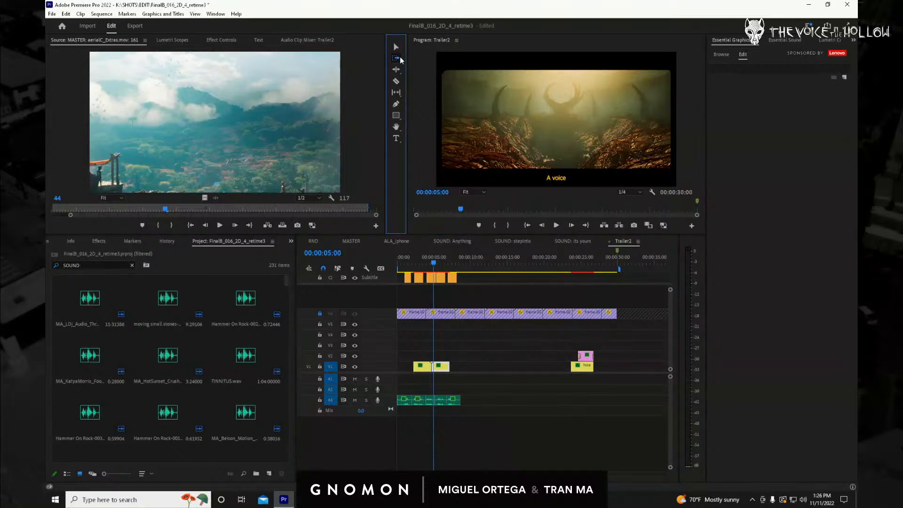
left_click(446, 368)
mouse_move(448, 370)
left_mouse_down()
mouse_move(475, 369)
mouse_move(454, 369)
mouse_move(464, 370)
left_mouse_up()
key("ctrl+z")
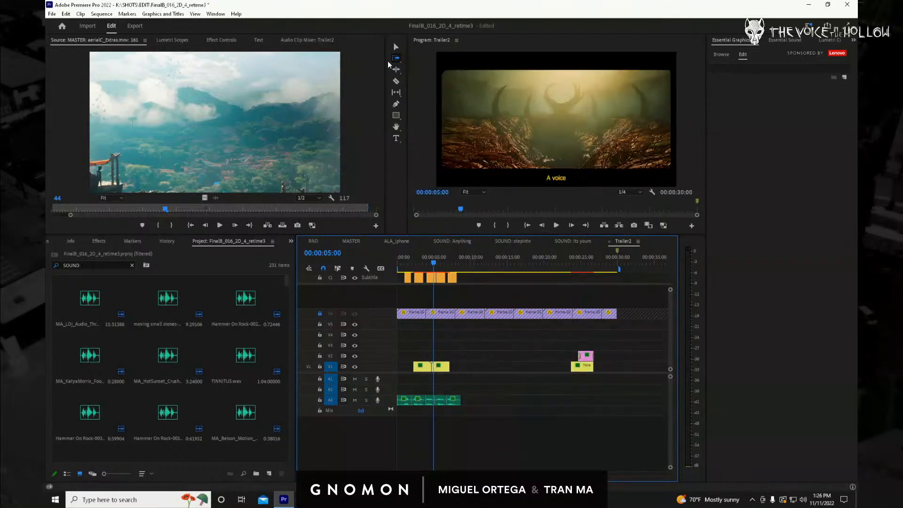
left_click(396, 48)
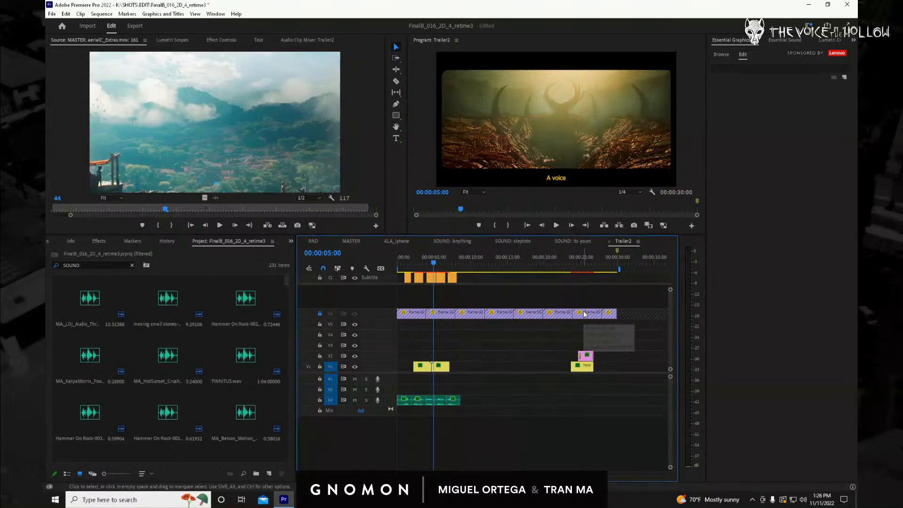
Move the closer horned shot and its title together to the end of the frame overlay at about 30 seconds, and preview them.
left_click_drag(547, 262, 617, 314)
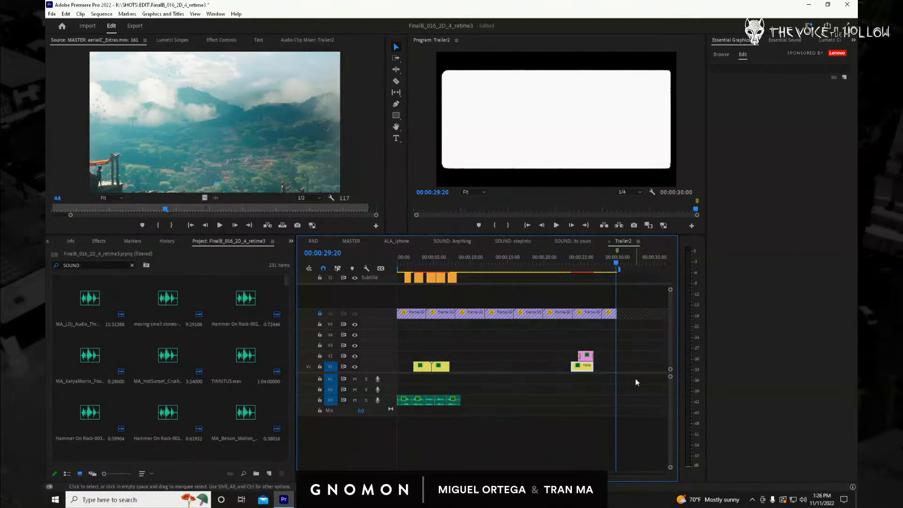
mouse_move(557, 332)
left_mouse_down()
mouse_move(595, 374)
mouse_move(589, 371)
mouse_move(610, 371)
left_mouse_up()
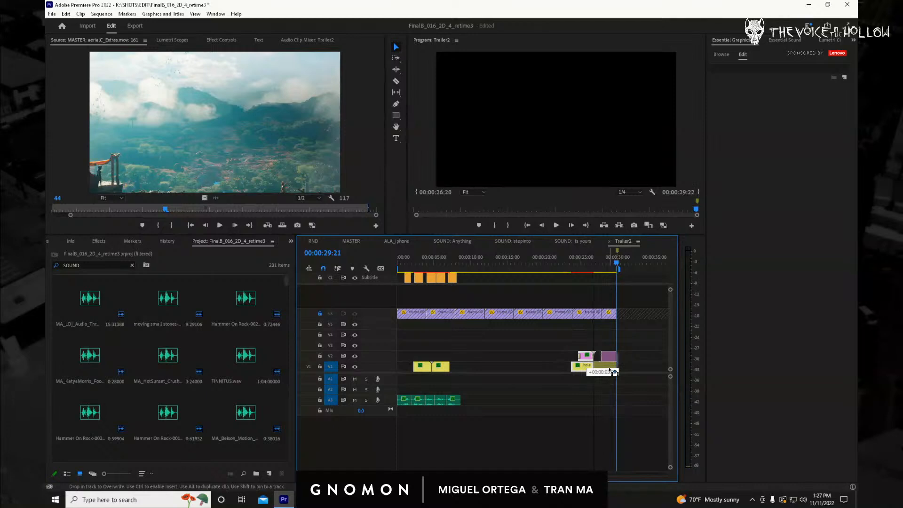
left_click(607, 265)
left_click_drag(607, 266, 615, 268)
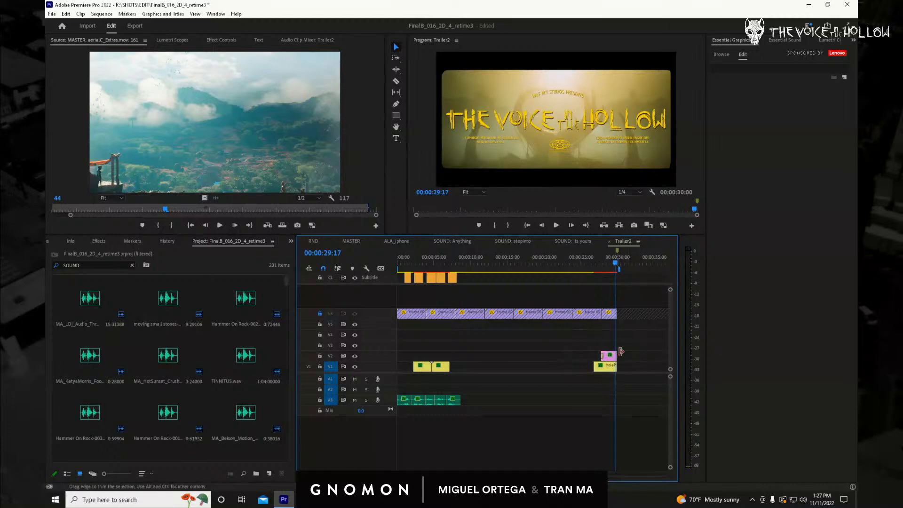
Play Trailer2 from the start to 00:00:05:00 to review the opening shots, captions and dialogue.
left_click(617, 266)
left_click_drag(617, 267, 377, 292)
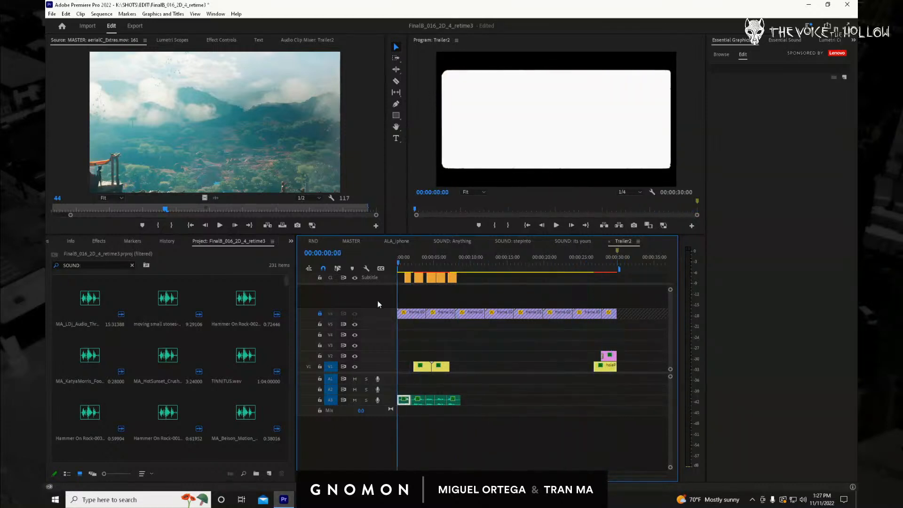
key("space")
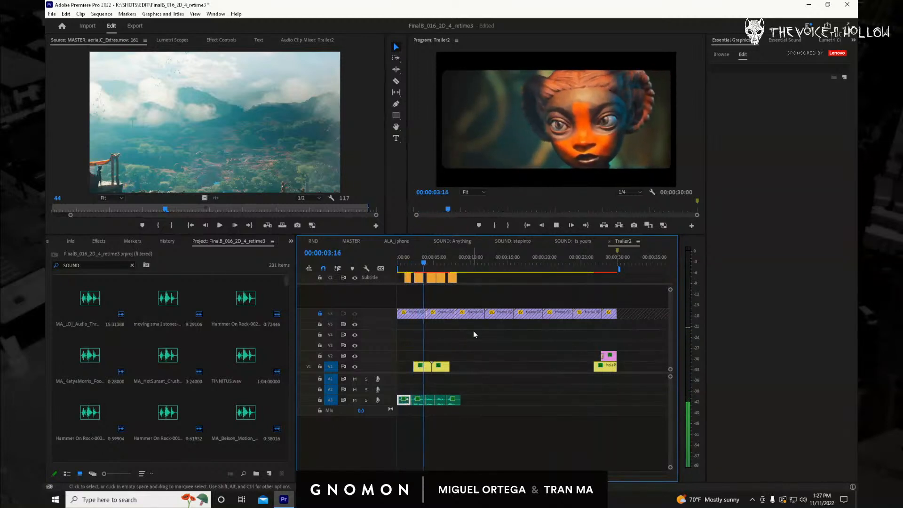
key("space")
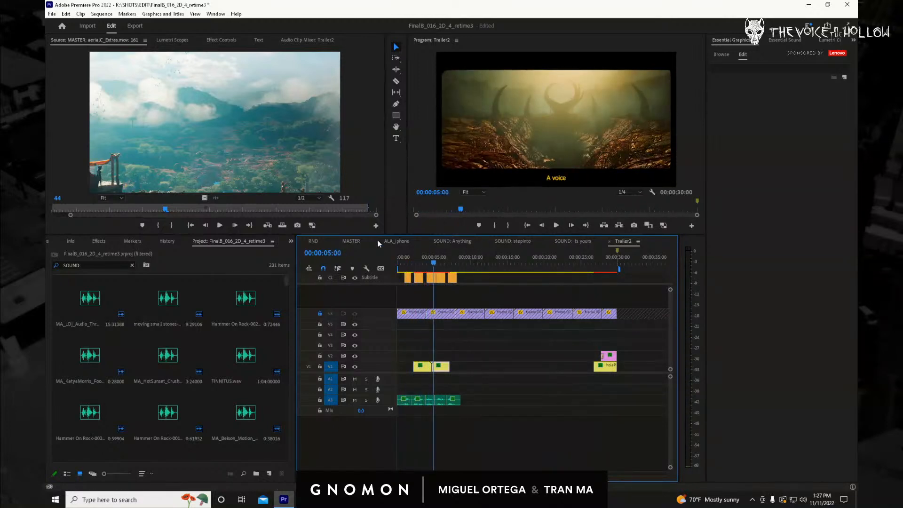
Open the Media Browser and go to the tempSounds folder inside AUDIO on the K: (VoiceInTheHollow) drive.
left_click(213, 14)
mouse_move(281, 291)
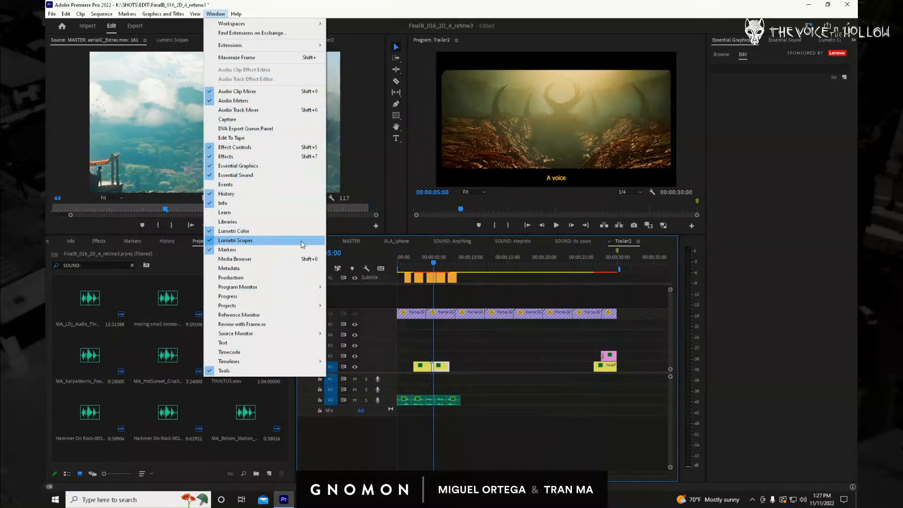
left_click(283, 262)
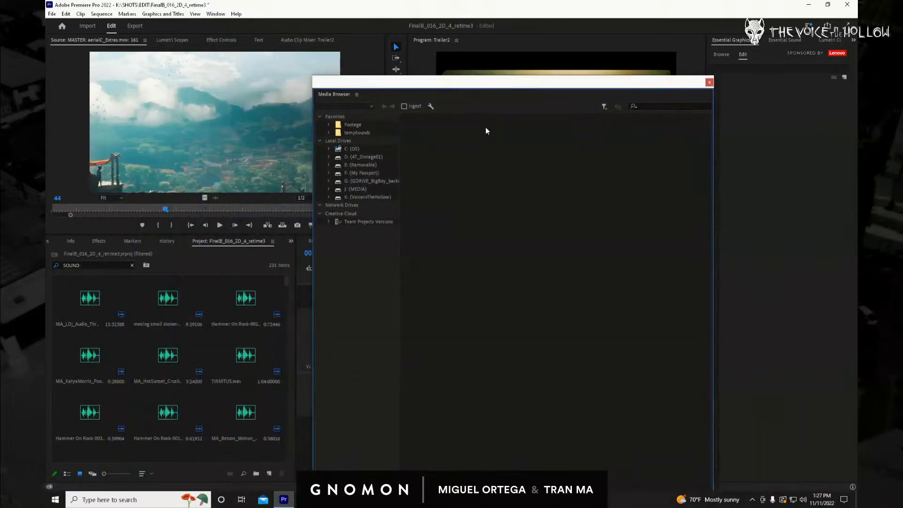
left_click(328, 188)
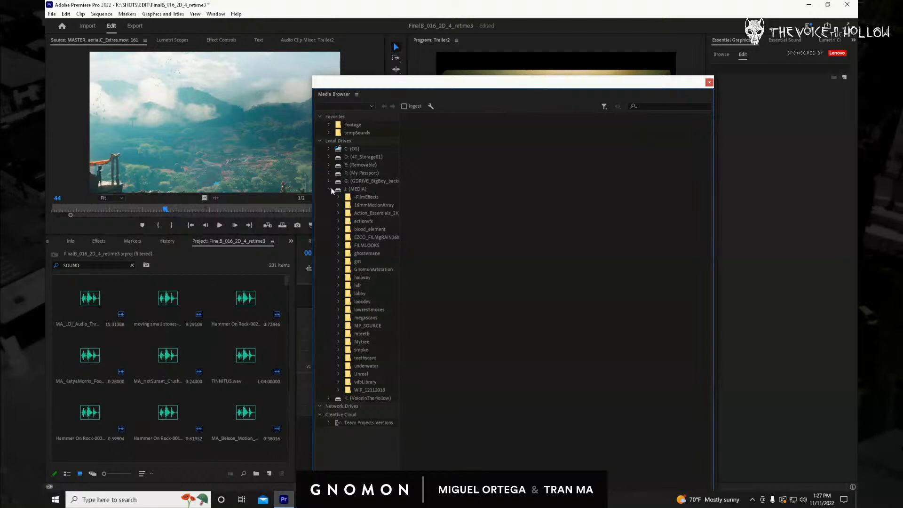
left_click(330, 188)
left_click(369, 196)
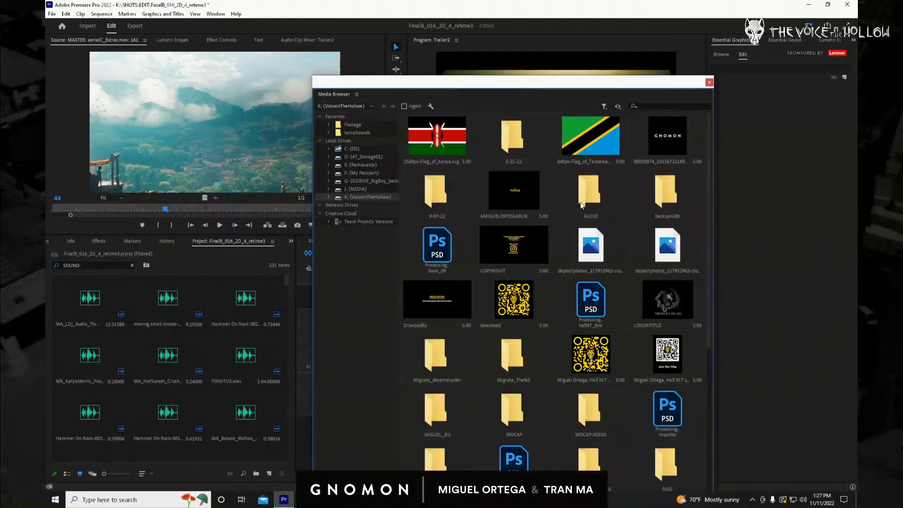
double_click(587, 199)
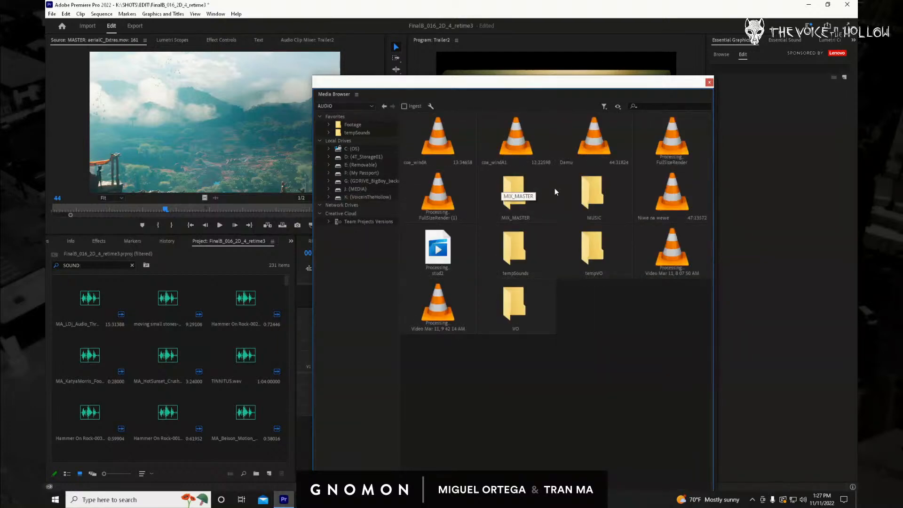
double_click(518, 249)
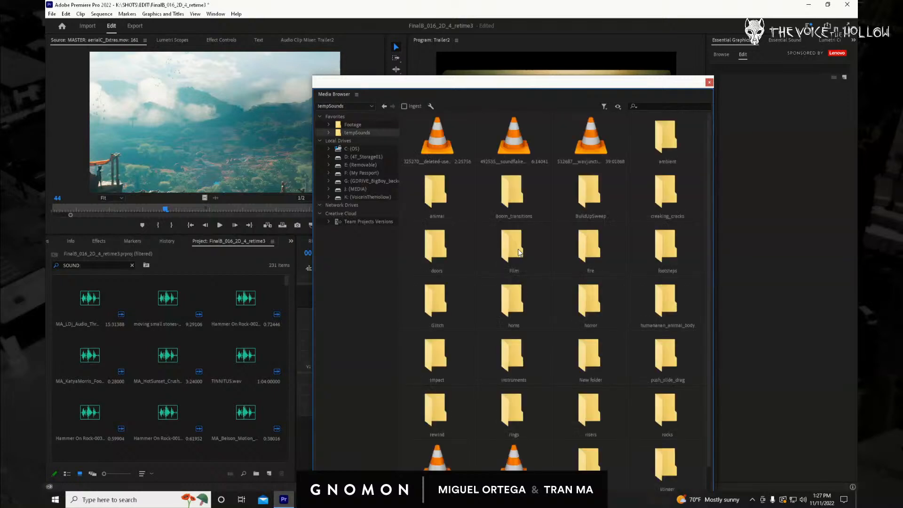
Return to the root of the VoiceInTheHollow drive and reopen AUDIO's tempSounds folder to show the sound library's location.
left_click(383, 107)
left_click(353, 196)
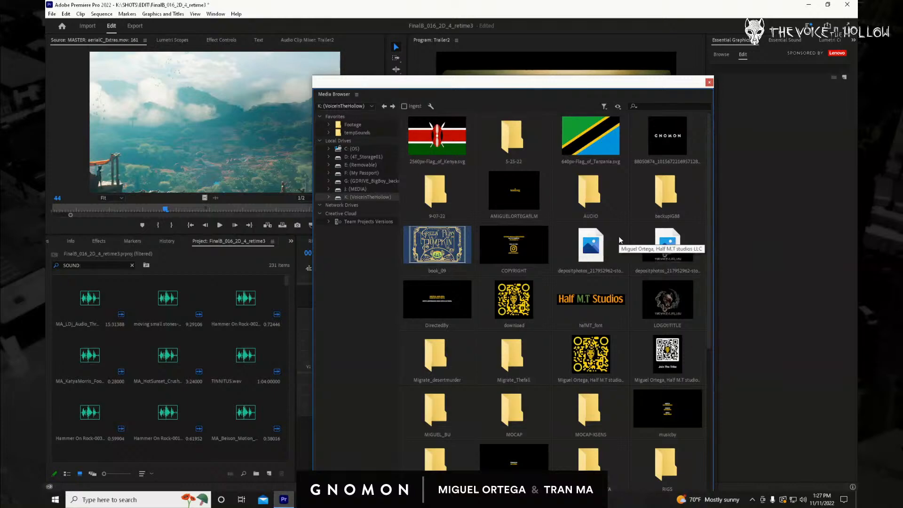
double_click(596, 198)
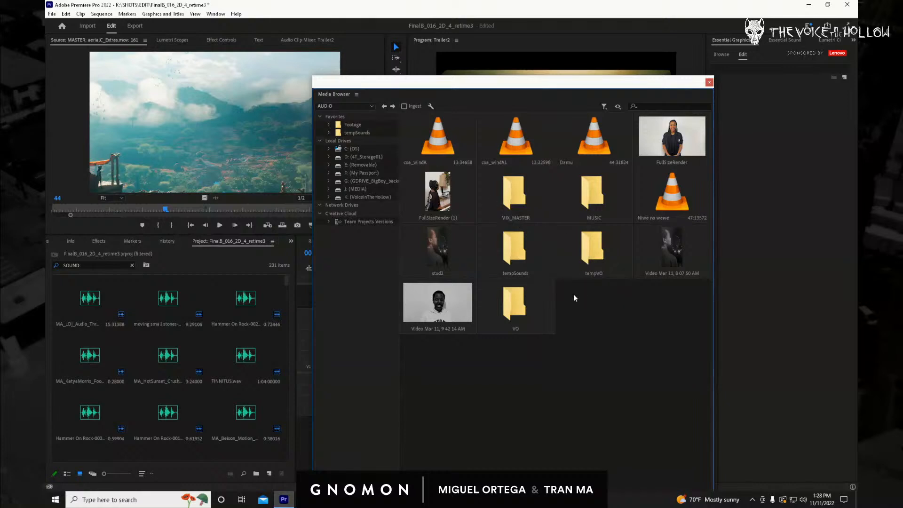
double_click(524, 261)
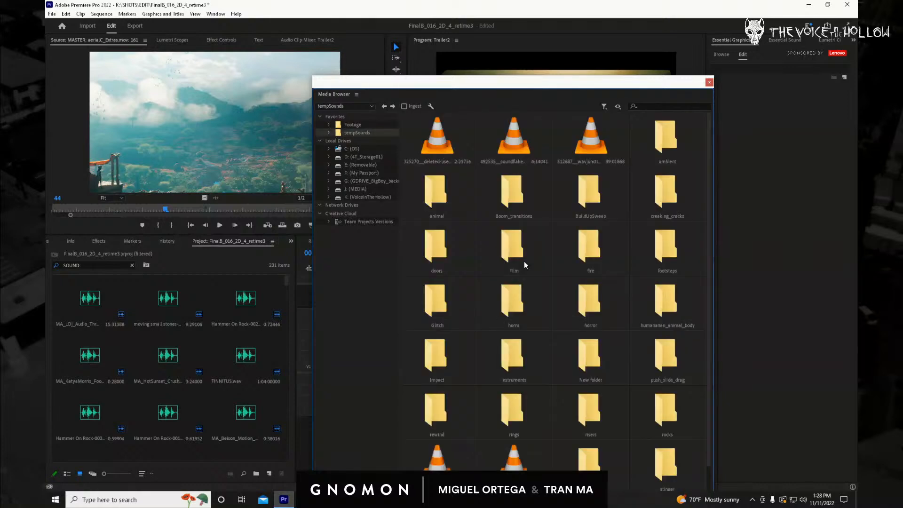
Look through the sound category folders in tempSounds and open the ambient folder to examine its subfolders.
scroll(618, 277, "down", 2)
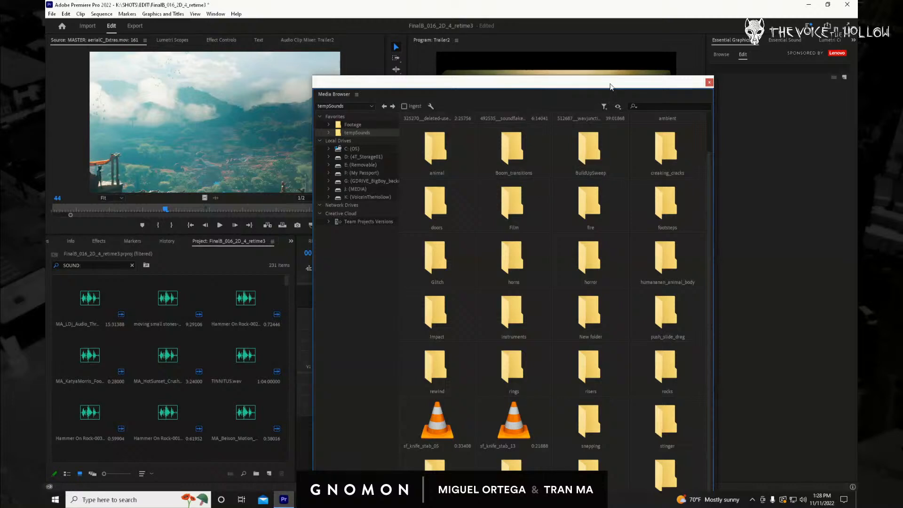
left_click_drag(610, 86, 610, 75)
left_click_drag(707, 158, 712, 114)
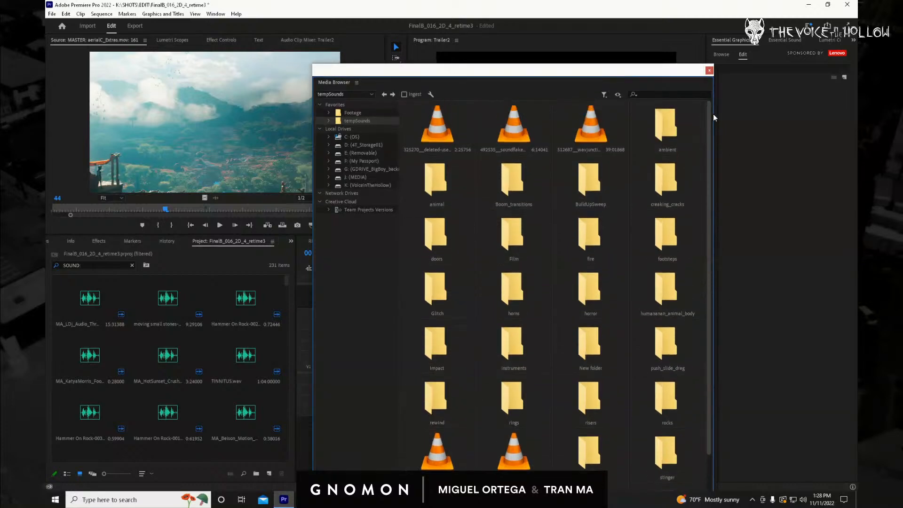
double_click(659, 126)
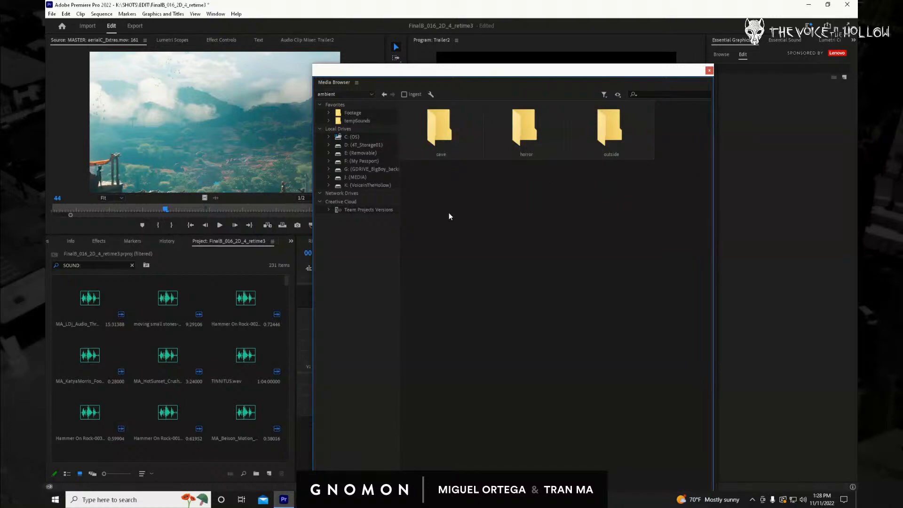
left_click(383, 95)
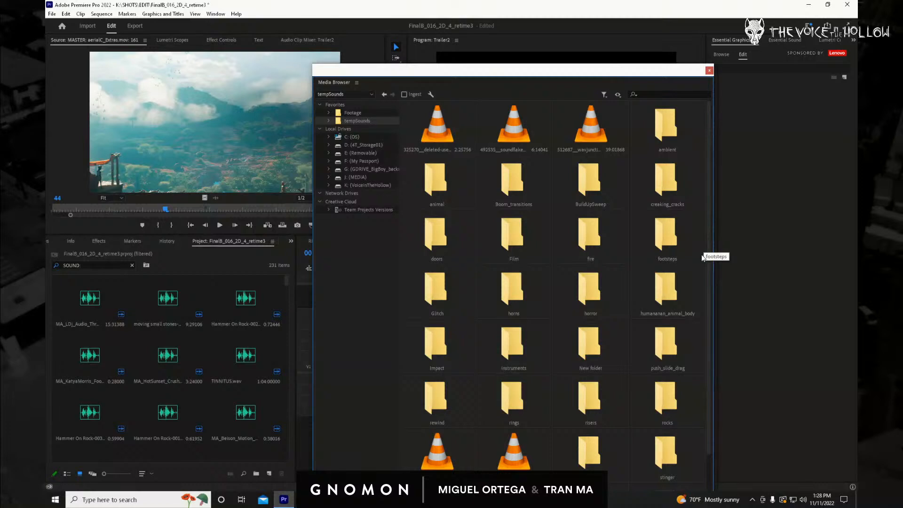
scroll(701, 258, "down", 1)
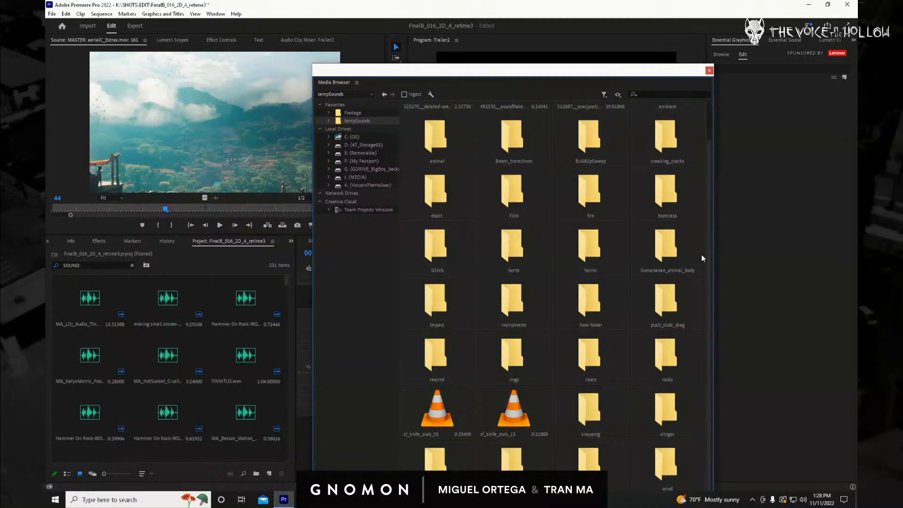
scroll(702, 255, "up", 1)
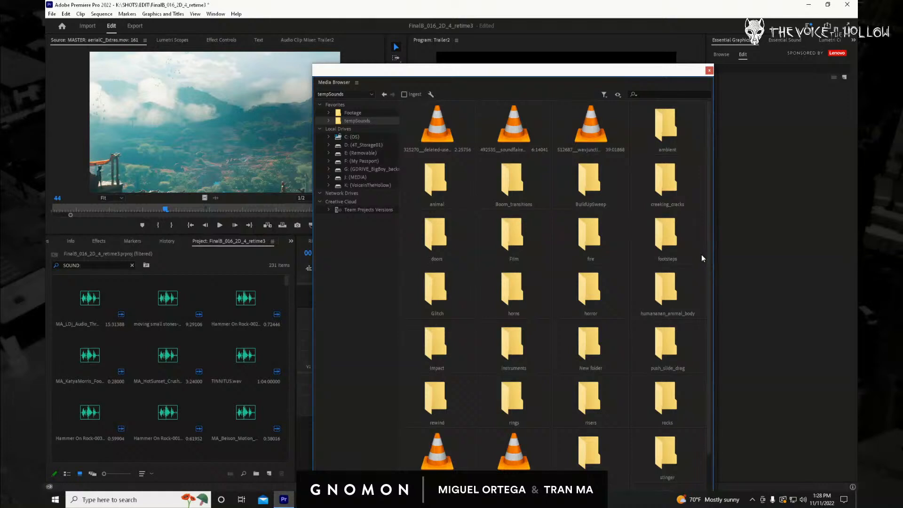
double_click(679, 128)
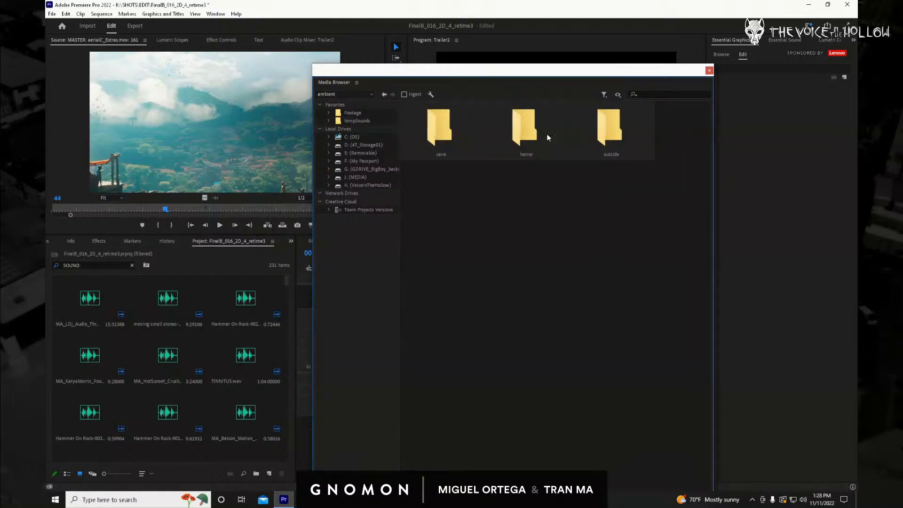
Open the horror ambience folder and audition the sounds Horror amb 1, Horror amb 2 and Horror amb 3.
double_click(532, 130)
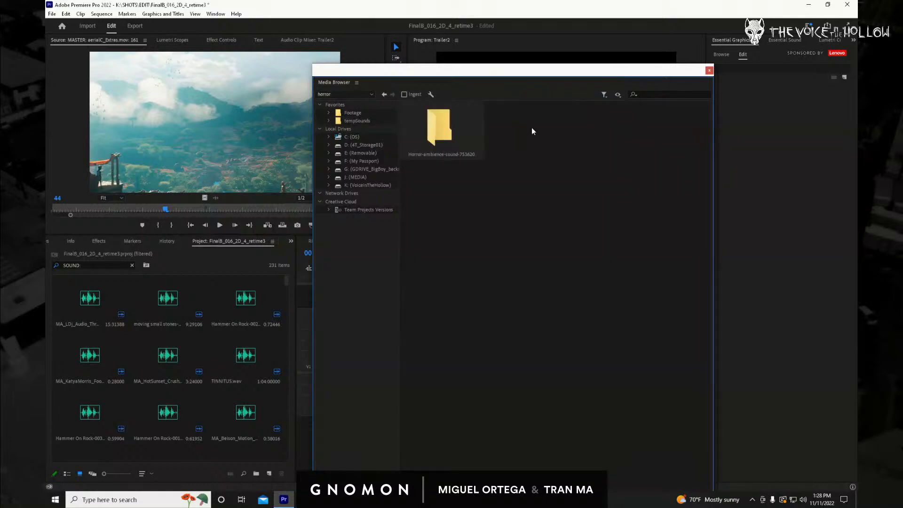
double_click(445, 139)
double_click(443, 133)
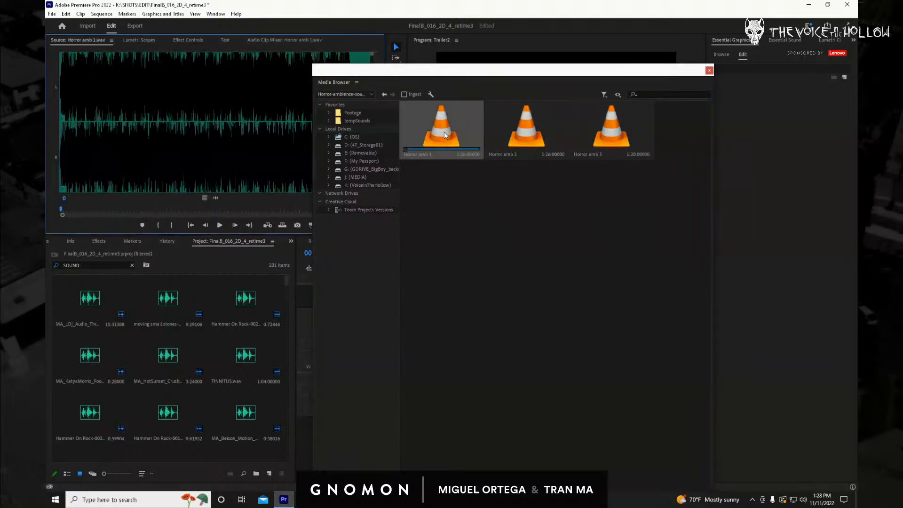
double_click(524, 140)
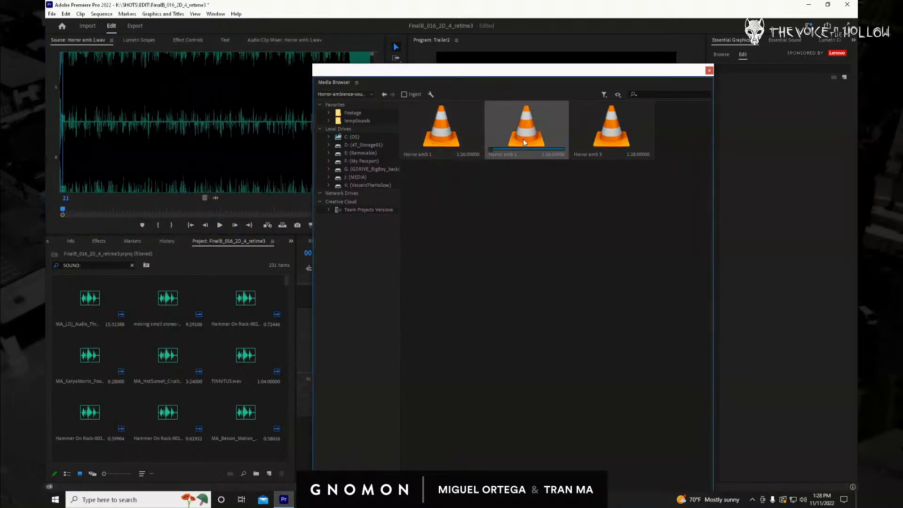
double_click(617, 137)
key("space")
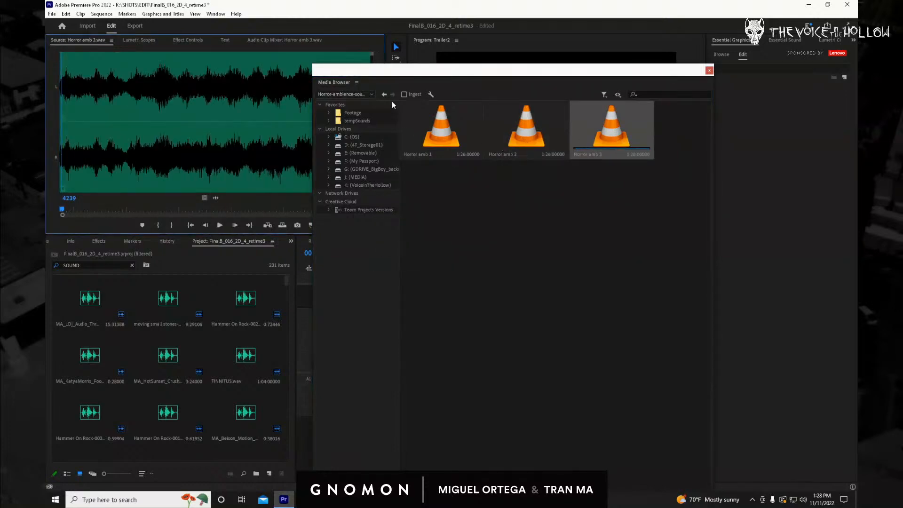
Return to the ambient folder, open the cave ambience pack and audition its Cave sounds.
left_click(384, 94)
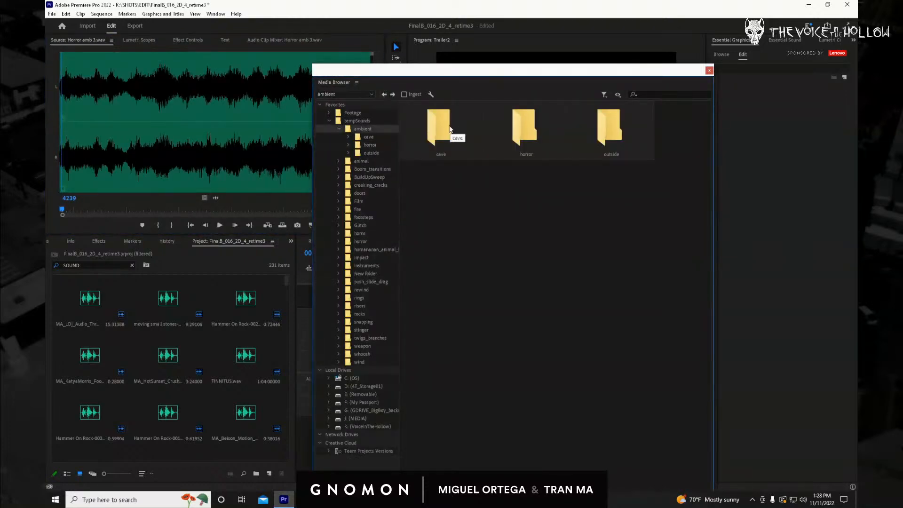
double_click(449, 129)
double_click(441, 133)
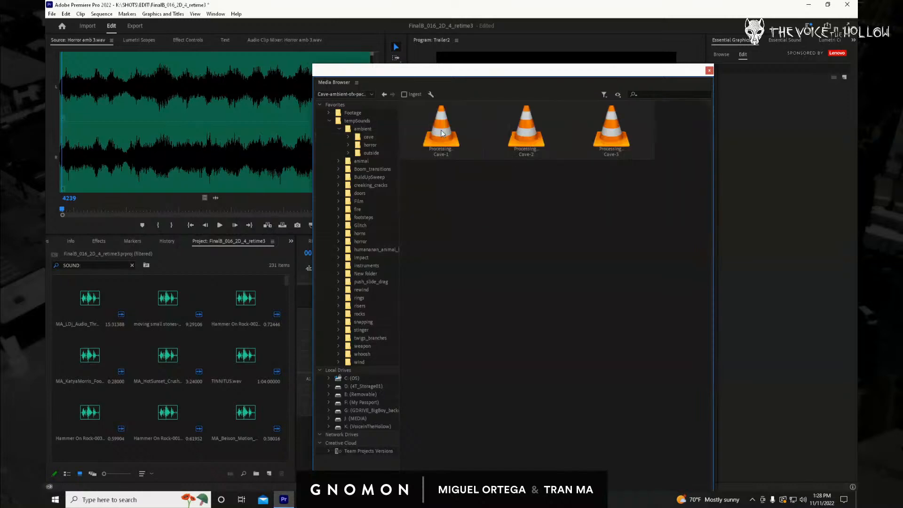
double_click(441, 133)
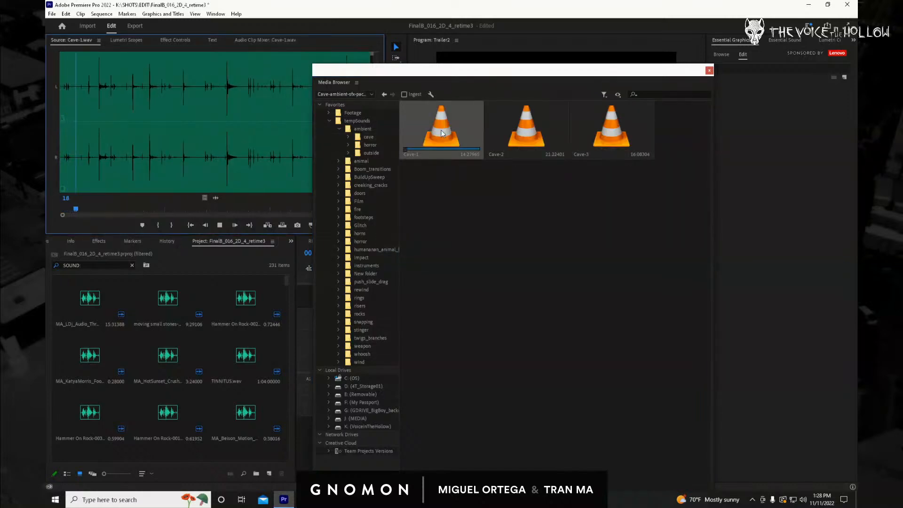
double_click(517, 134)
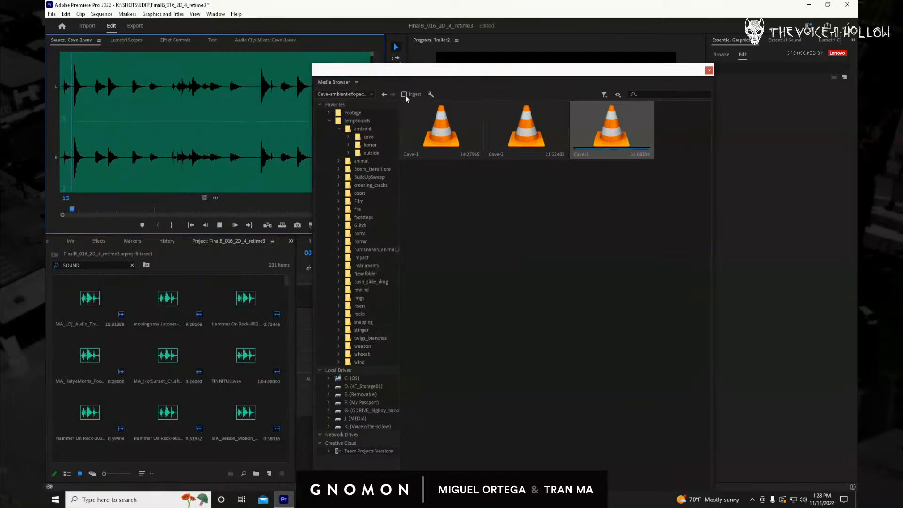
Go back to the cave folder, open the dark eerie cave drone pack and audition MA_MotionAudio_DarkEerieCaveDrone_01.
left_click(384, 94)
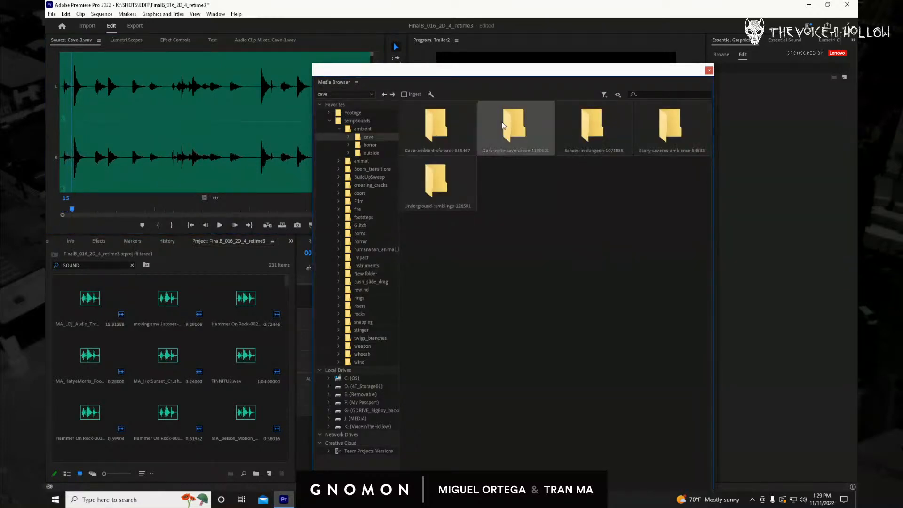
double_click(513, 125)
double_click(536, 136)
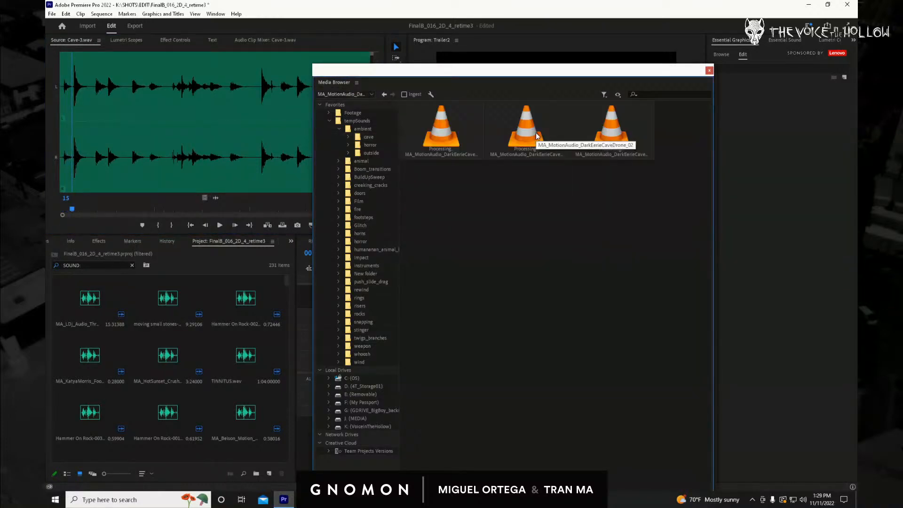
left_click(455, 141)
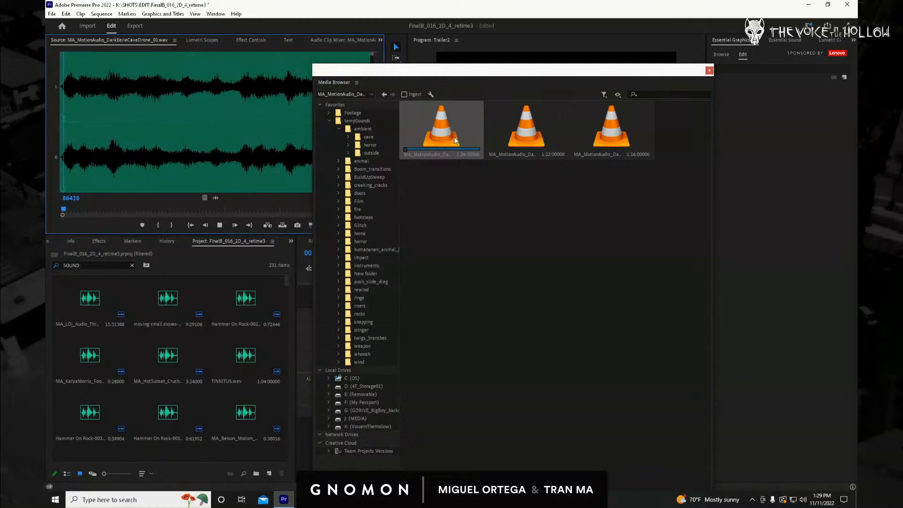
key("space")
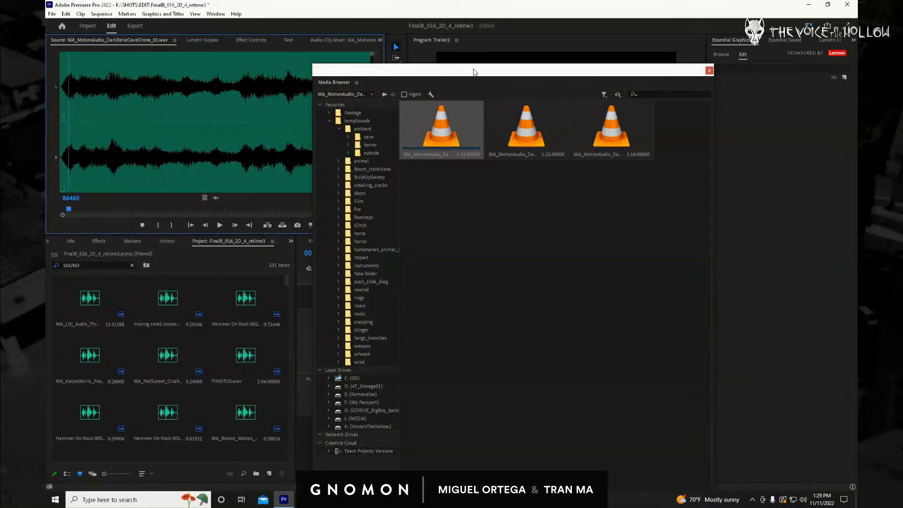
Place the DarkEerieCaveDrone_01 sound on track A4 at the start of Trailer2 and cut off everything beyond the 30-second mark.
left_click_drag(474, 69, 902, 71)
left_click_drag(902, 424, 392, 440)
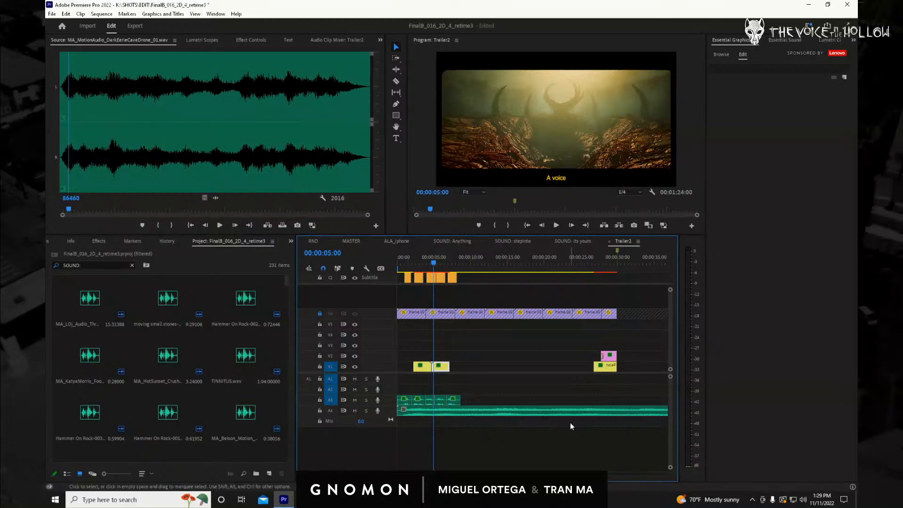
key("c")
left_click(618, 411)
key("b")
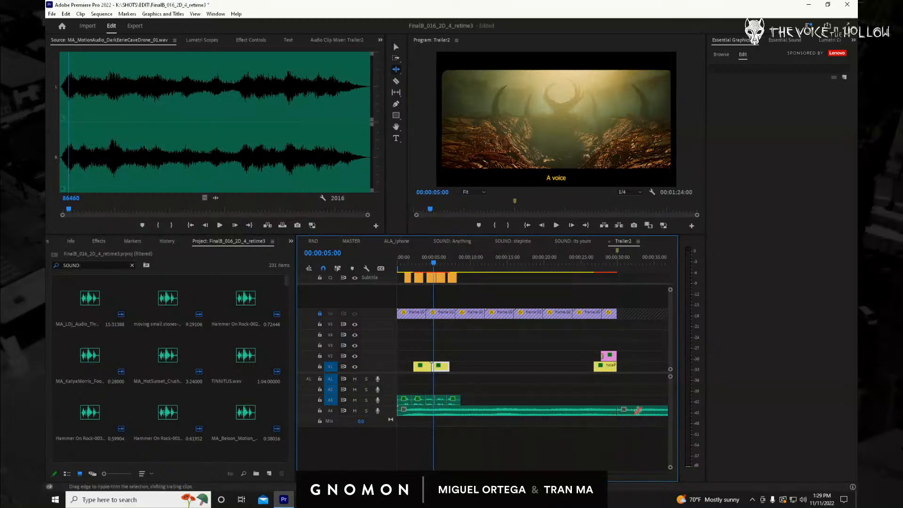
key("v")
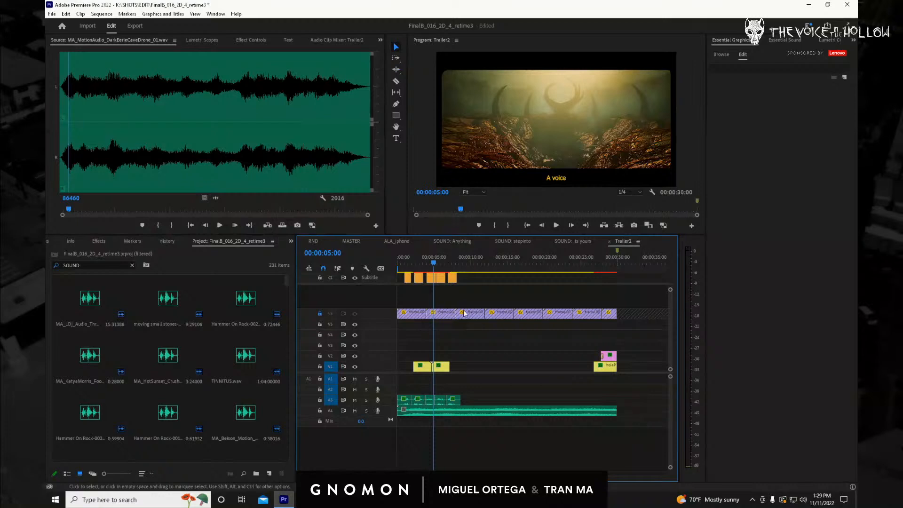
Play Trailer2 from the start, enlarge track A4 and lower the drone clip's volume beneath the dialogue.
left_click_drag(446, 262, 380, 262)
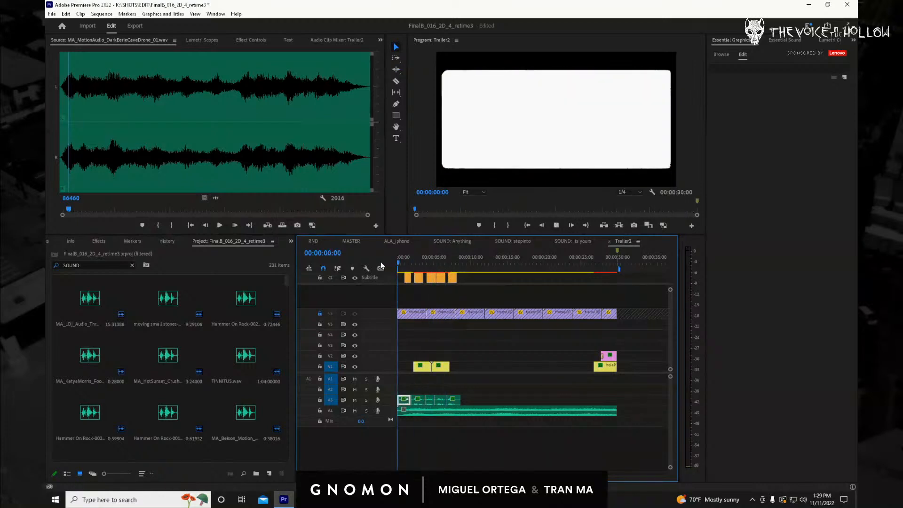
key("space")
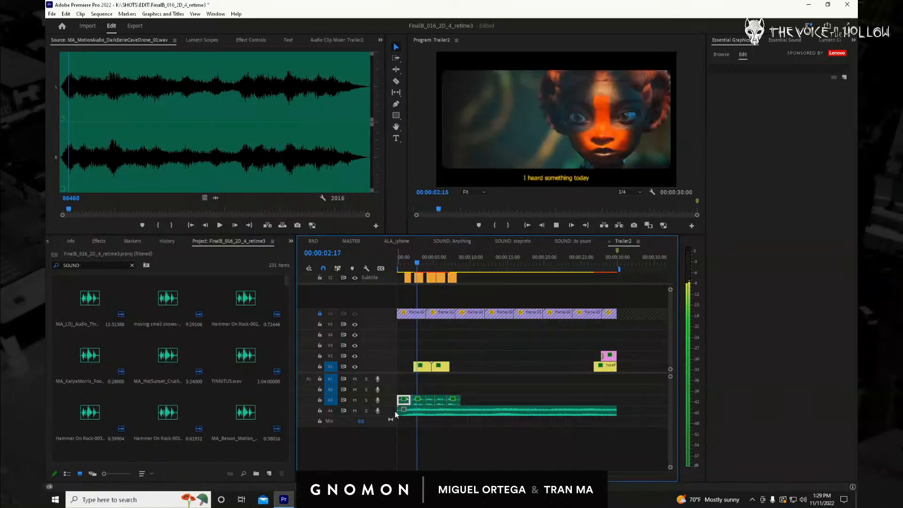
left_click_drag(389, 416, 424, 438)
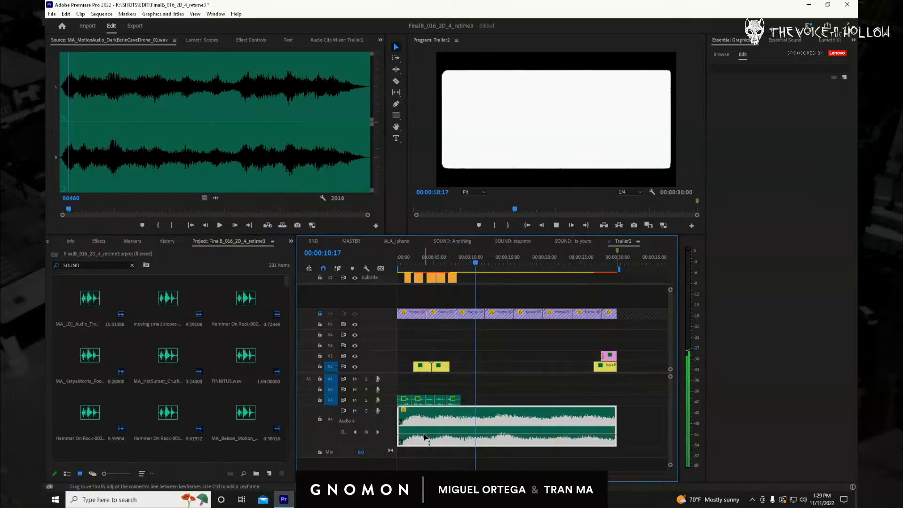
Replay Trailer2 twice from the start to check the drone against the dialogue, and park at 00:00:05:02.
left_click(398, 264)
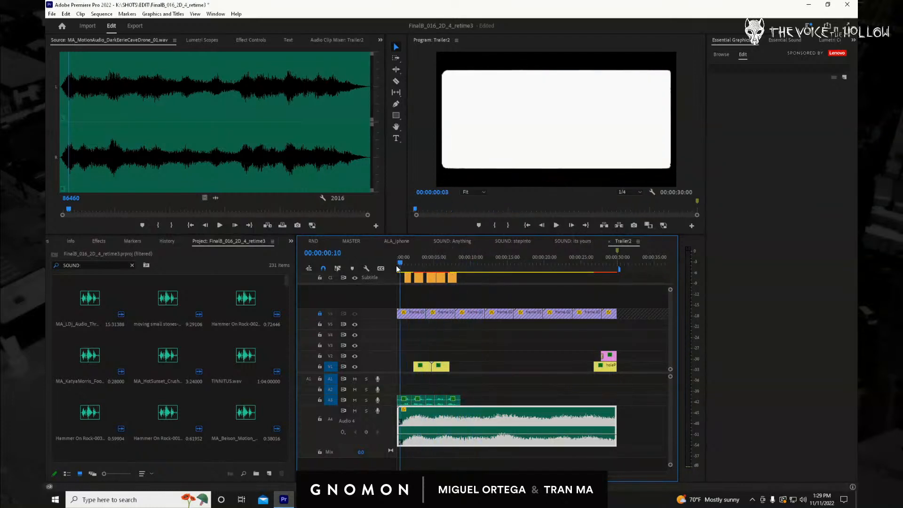
key("space")
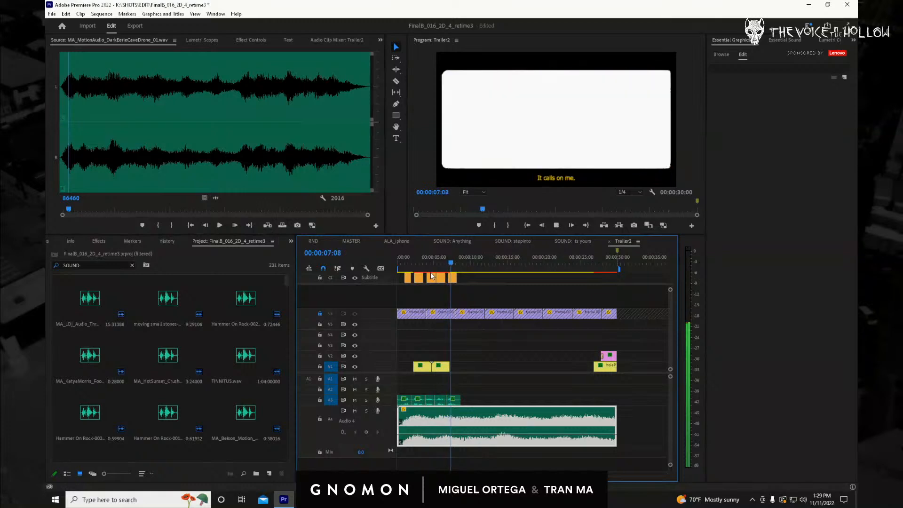
key("space")
left_click_drag(442, 267, 397, 266)
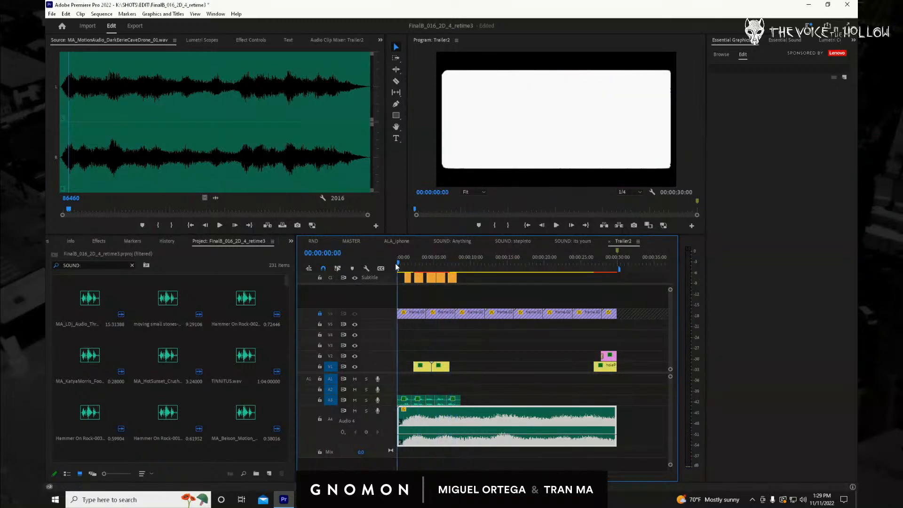
key("space")
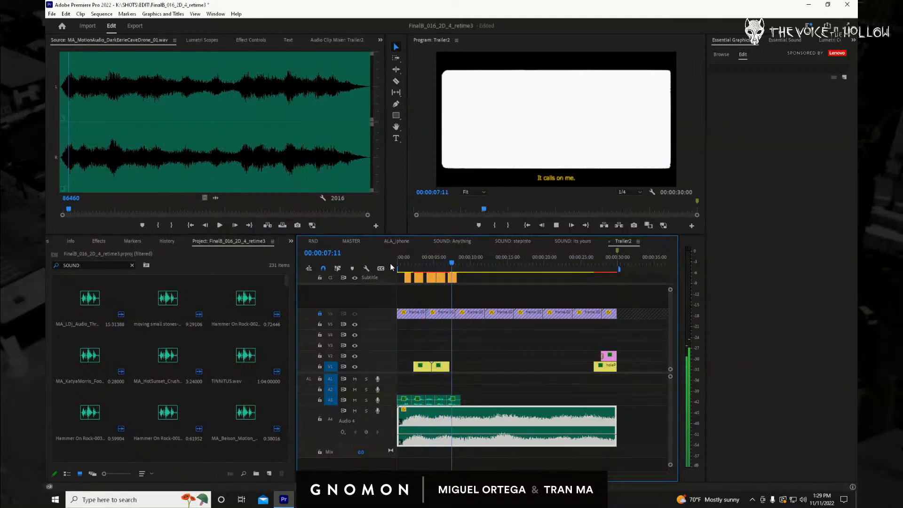
key("space")
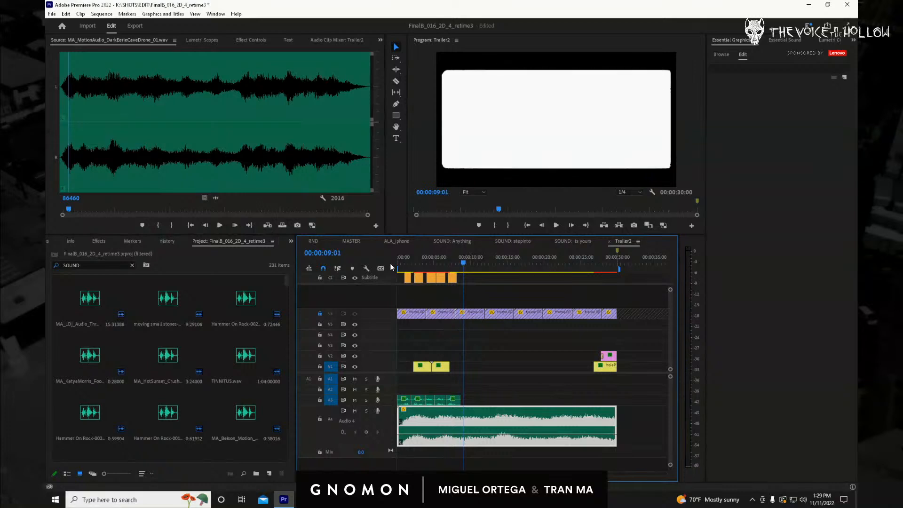
mouse_move(429, 261)
left_mouse_down()
mouse_move(408, 263)
mouse_move(461, 276)
mouse_move(437, 276)
left_mouse_up()
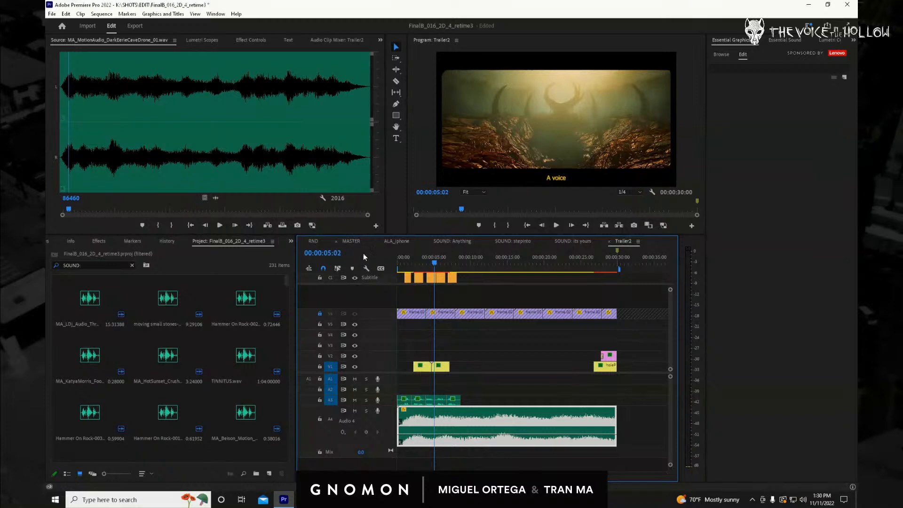
Open the MASTER sequence, find the girl's close running shot around frame 389 and select its clip on V1.
left_click(352, 241)
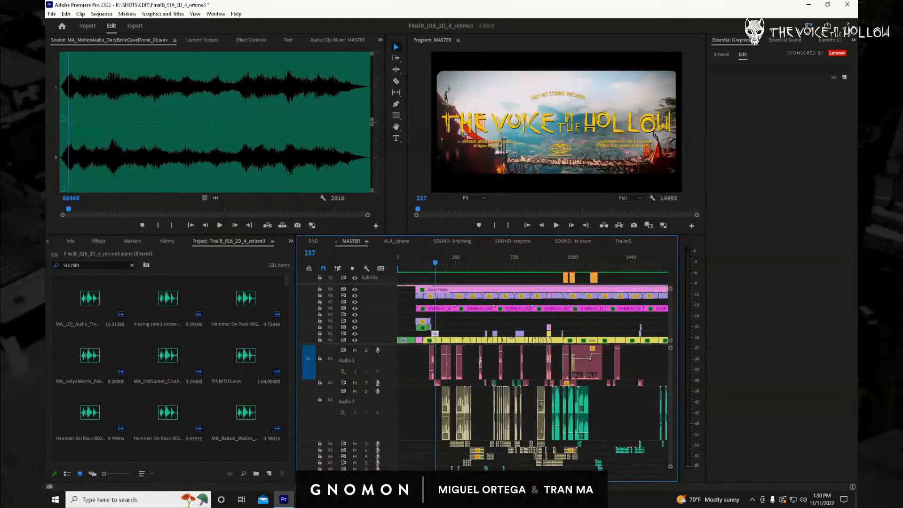
scroll(482, 306, "down", 1)
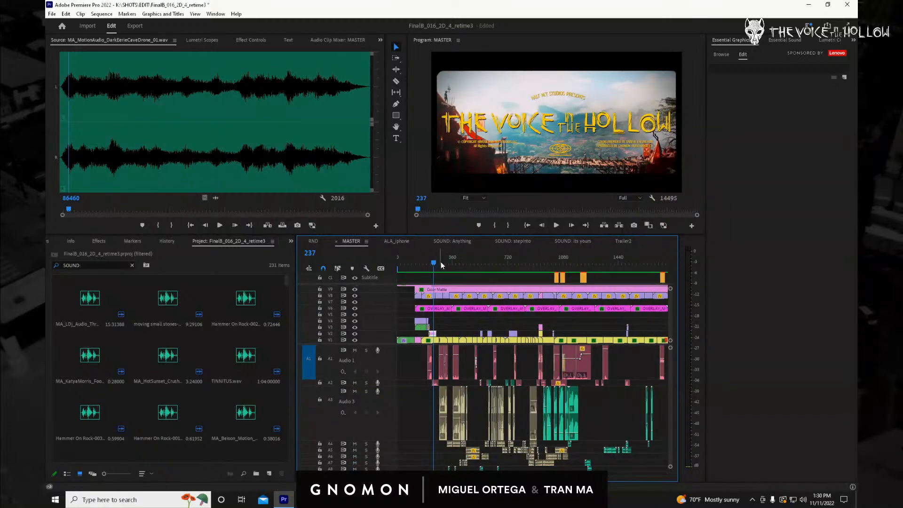
left_click_drag(444, 262, 454, 266)
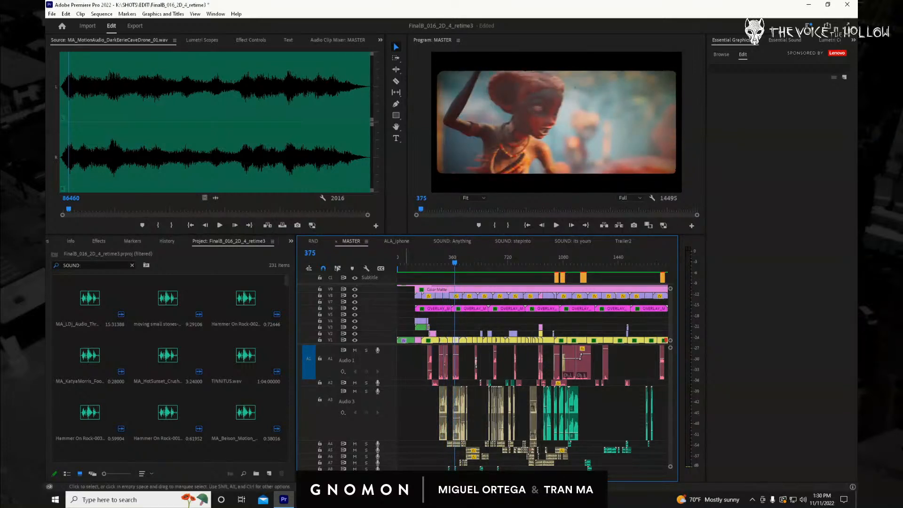
key("equal")
key("equal")
key("equal")
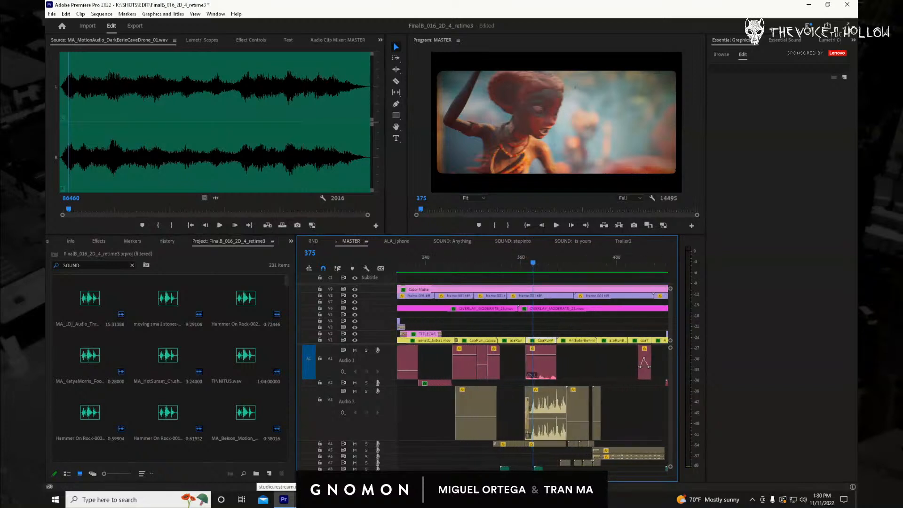
left_click_drag(533, 262, 546, 283)
left_click(541, 329)
left_click(544, 342)
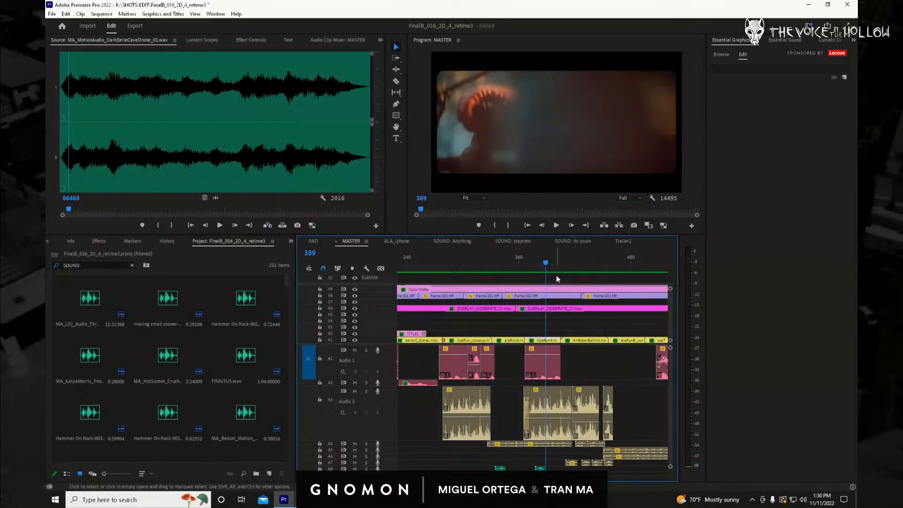
Play the running shot in MASTER from its beginning, park at frame 386 and select its V1 clip.
left_click(524, 267)
key("space")
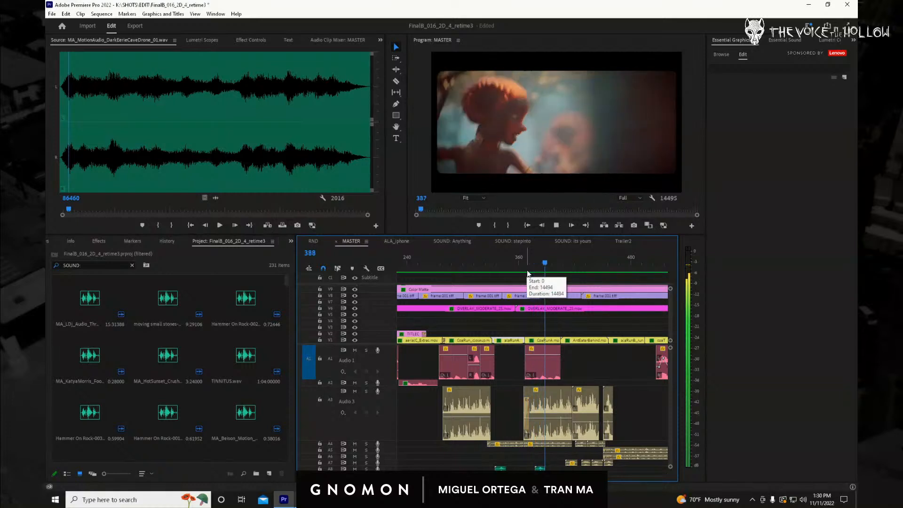
key("space")
left_click(543, 265)
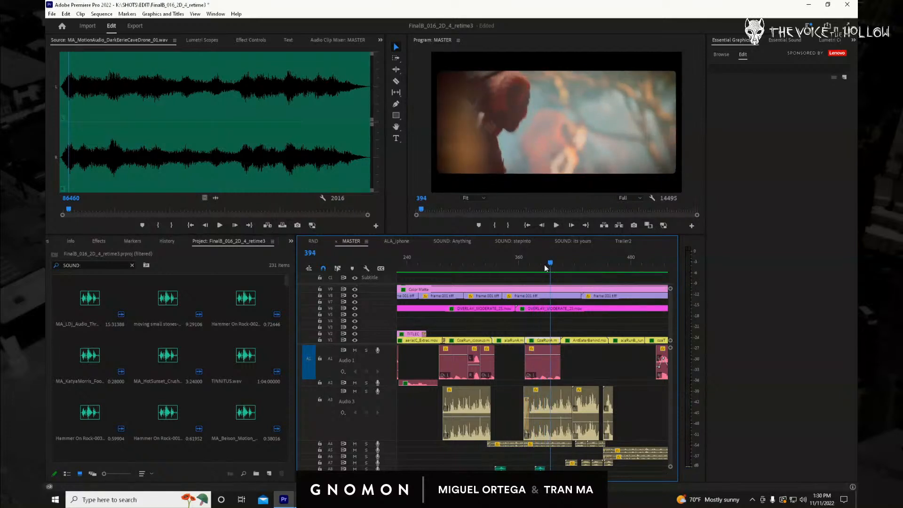
left_click(580, 360)
left_click(554, 340)
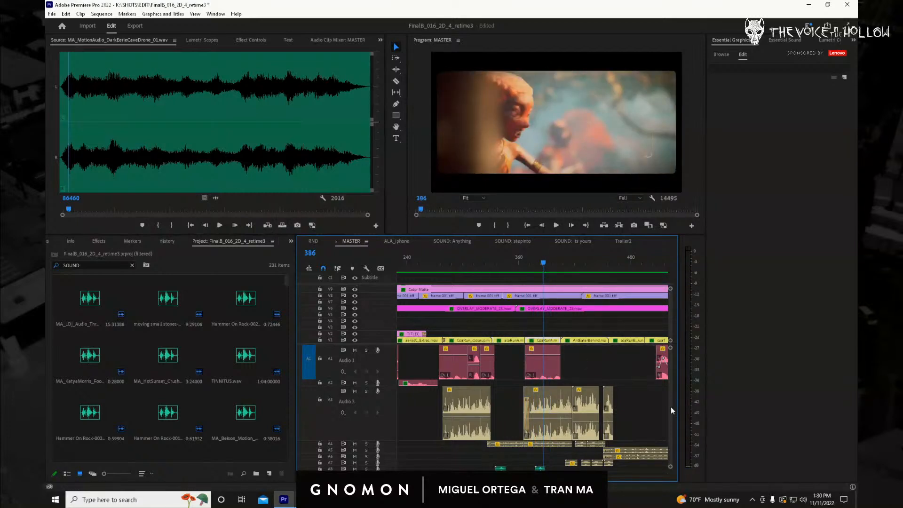
Copy the running shot with its two sounds on A8 and A9 from MASTER and paste them into Trailer2 at 00:00:12:04.
scroll(671, 407, "down", 5)
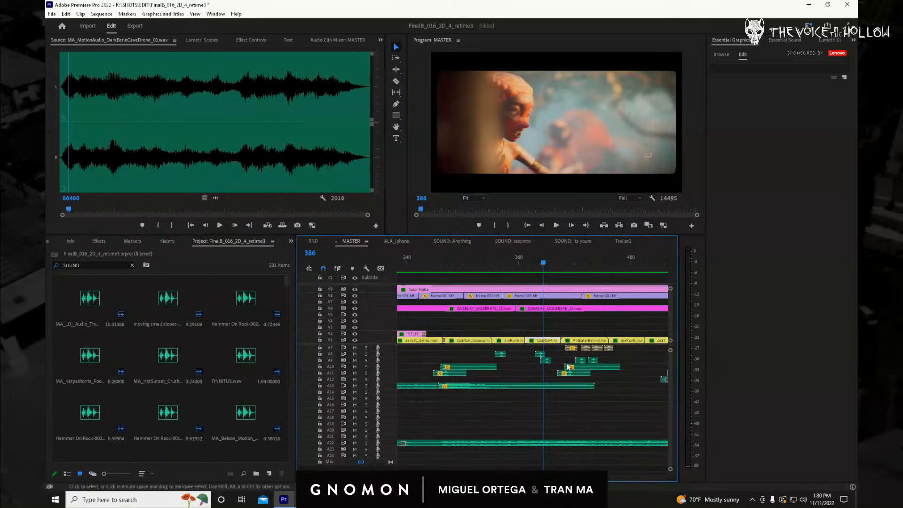
left_click_drag(527, 368, 548, 352)
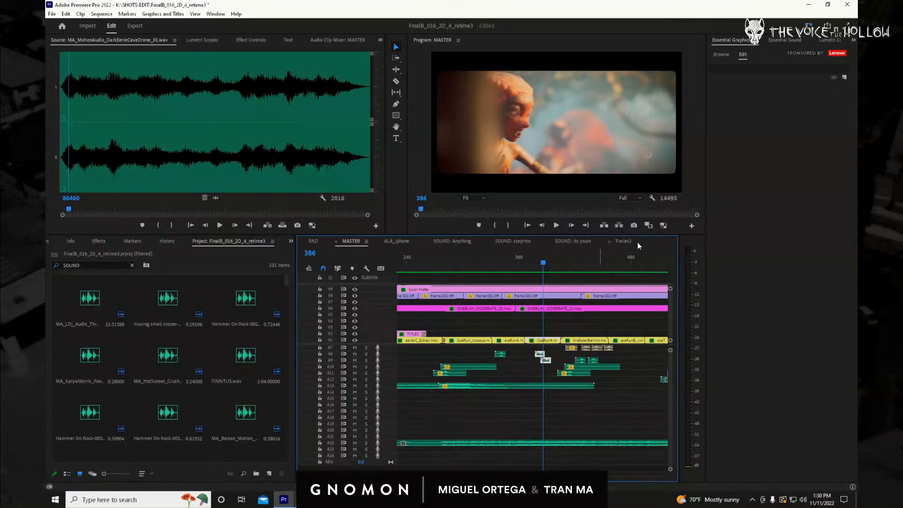
left_click(623, 241)
left_click(487, 258)
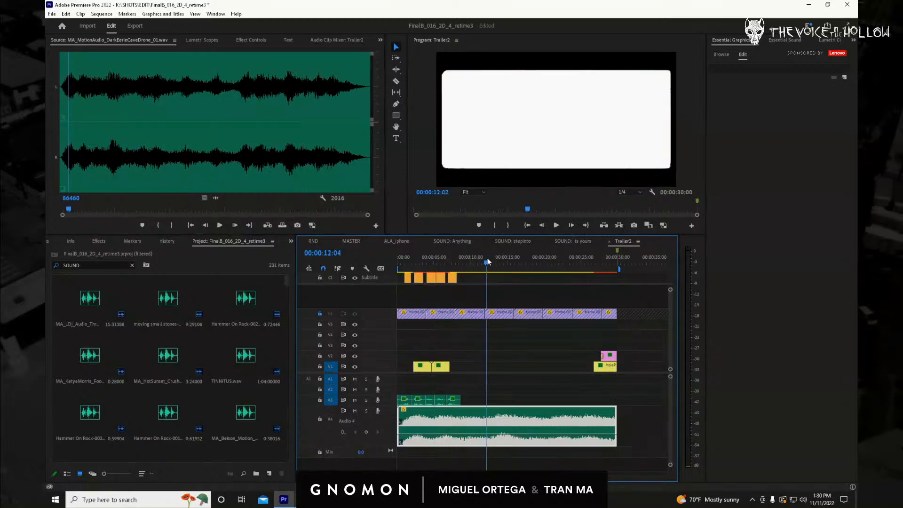
key("ctrl+v")
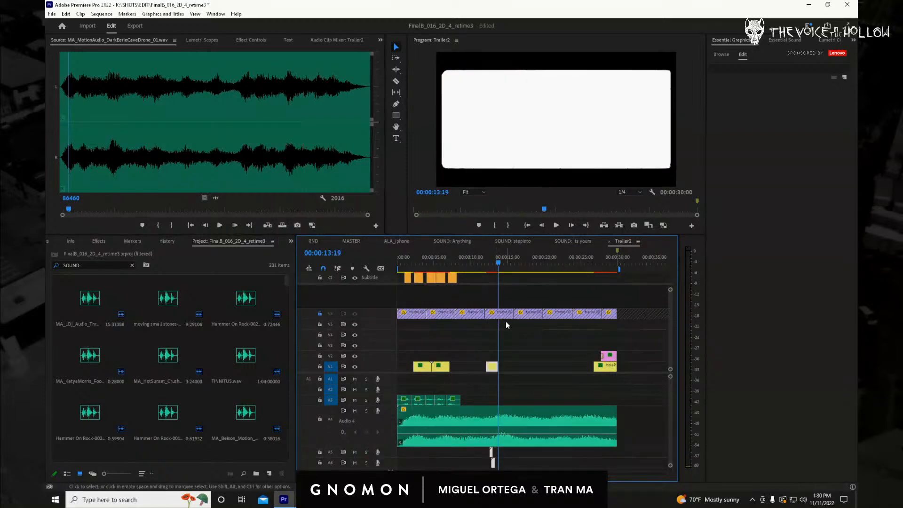
Move the two pasted running sounds up to A1 and A2, play the shot, and park at 00:00:11:22.
left_click(528, 357)
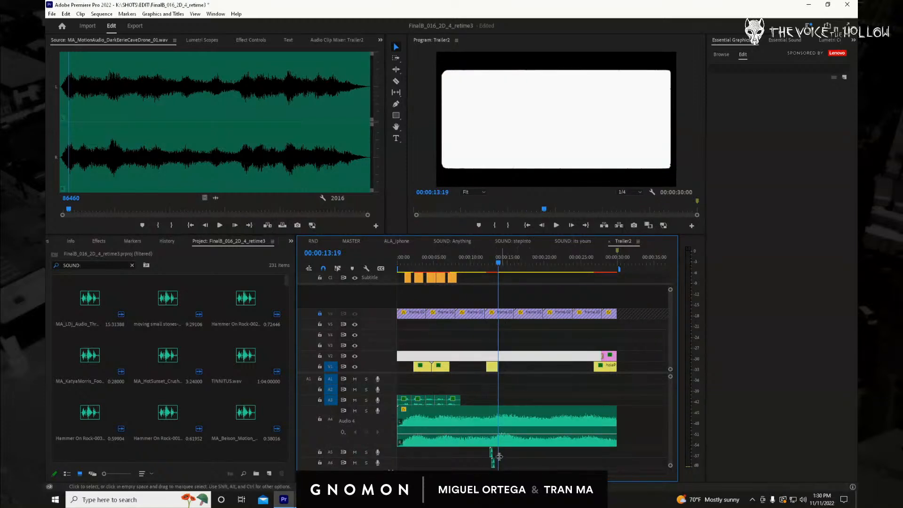
left_click_drag(471, 461, 498, 368)
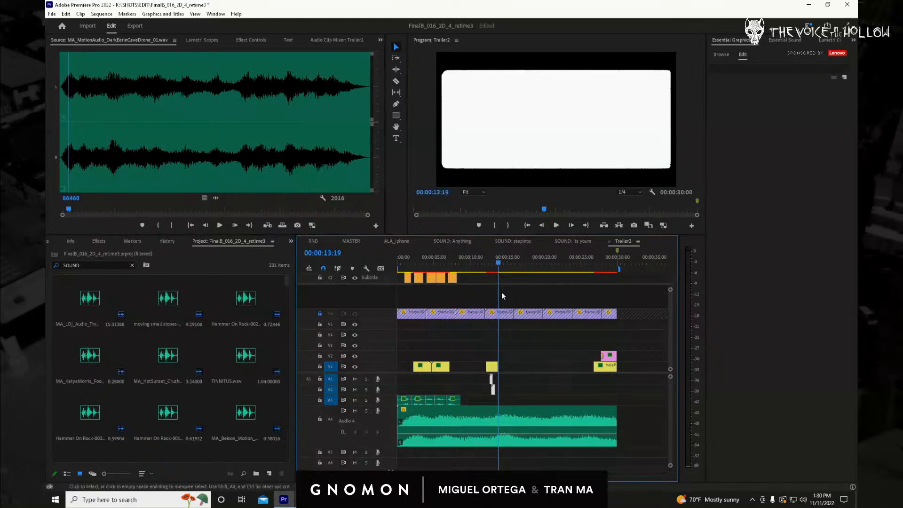
left_click_drag(500, 261, 487, 264)
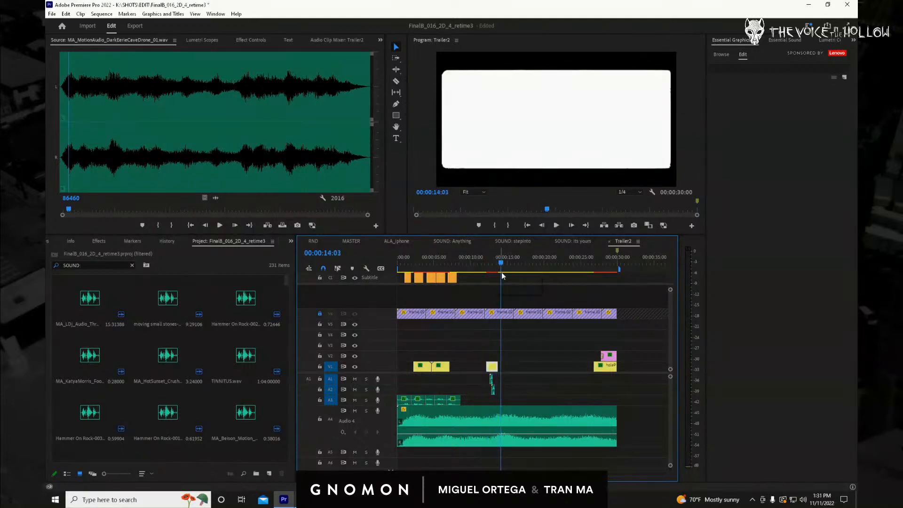
key("space")
key("space")
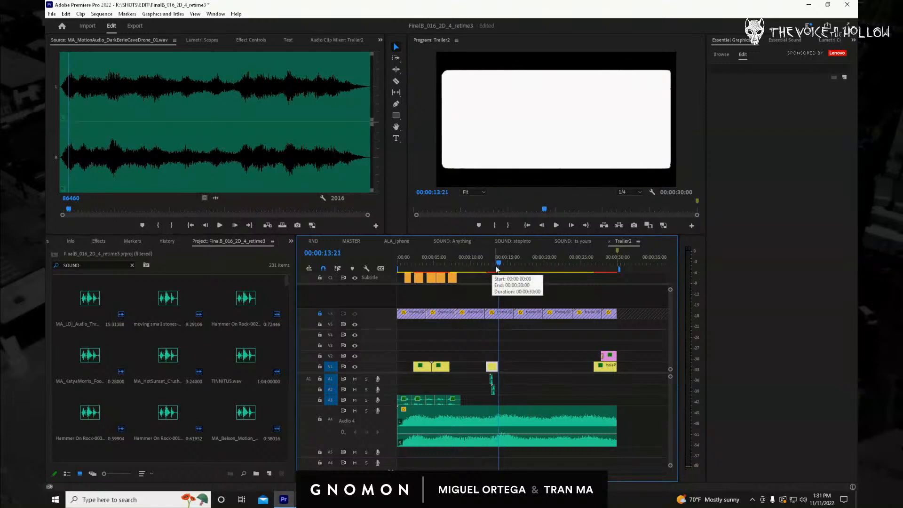
left_click(486, 267)
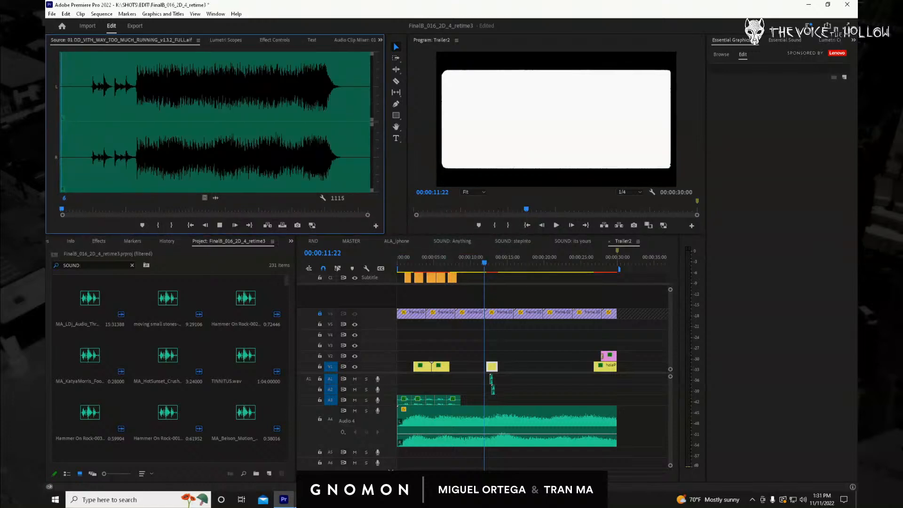
Audition the score tracks DD_VITH_WAY_TOO_MUCH_RUNNING, SIBLING_RIVALRY and THE_HOLLOW_IS_CREEPY_AF for the trailer.
left_click(89, 162)
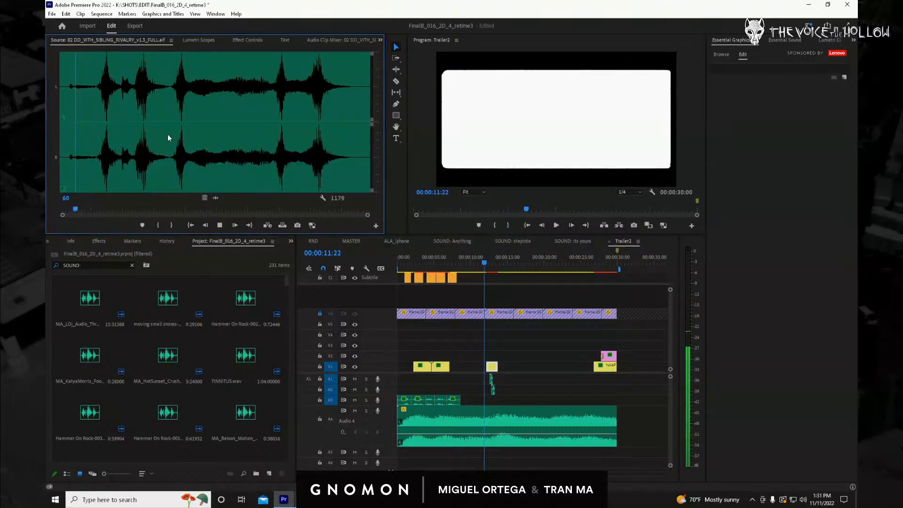
left_click(169, 163)
left_click(192, 164)
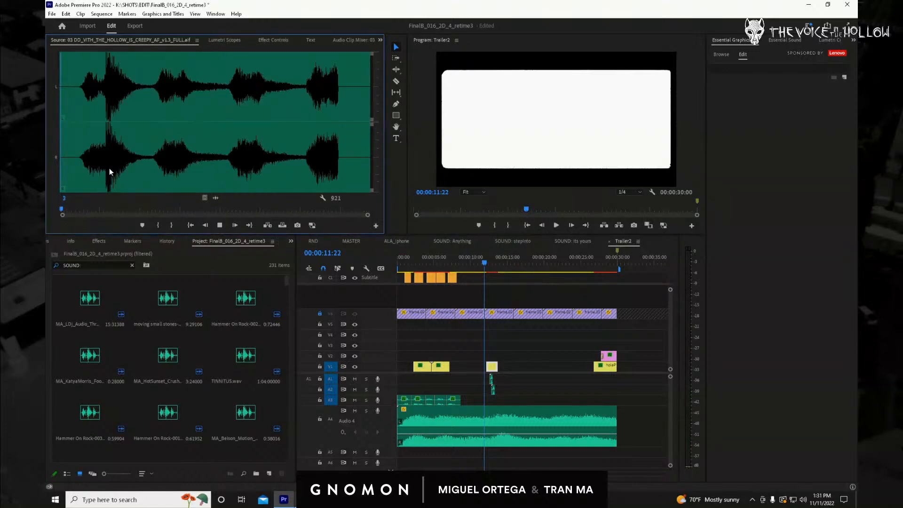
key("space")
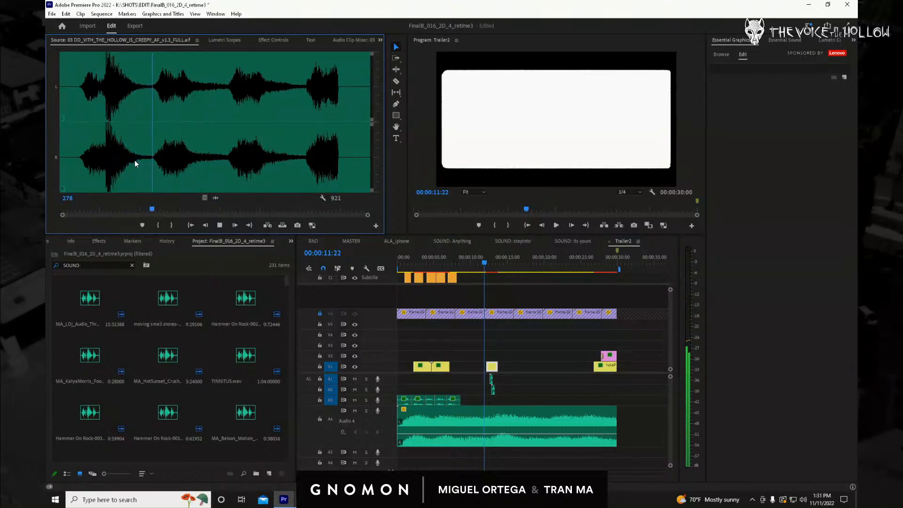
key("space")
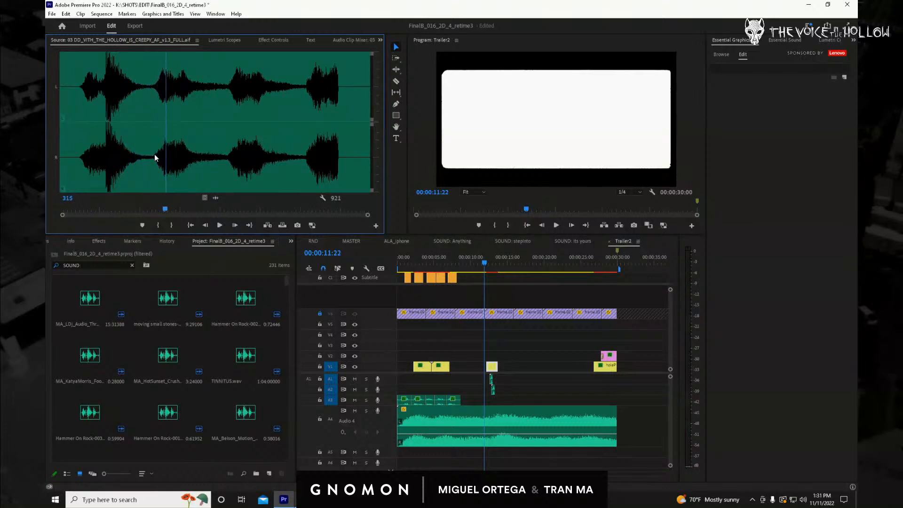
key("space")
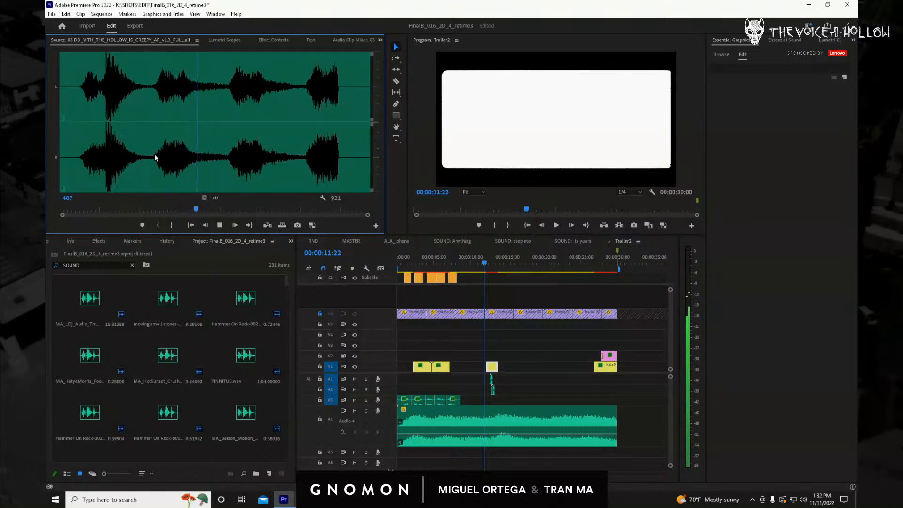
key("space")
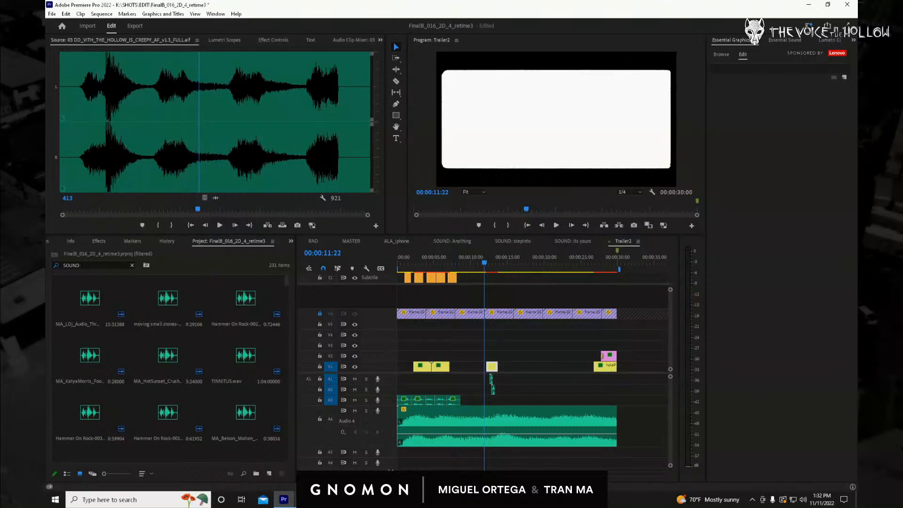
left_click_drag(114, 173, 56, 167)
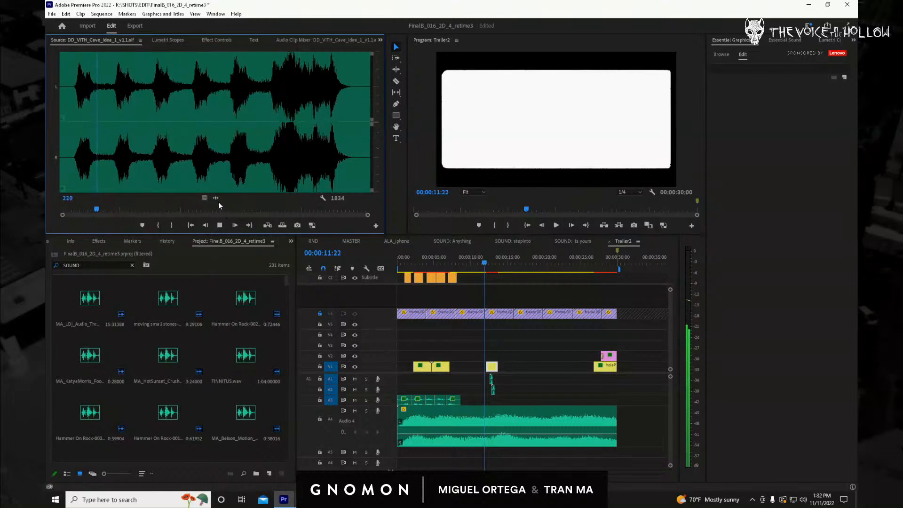
Place the audio of DD_VITH_Cave_idea_1_v1.1.aif on A5 from Trailer2's start and enlarge the timeline area.
left_click_drag(216, 197, 390, 488)
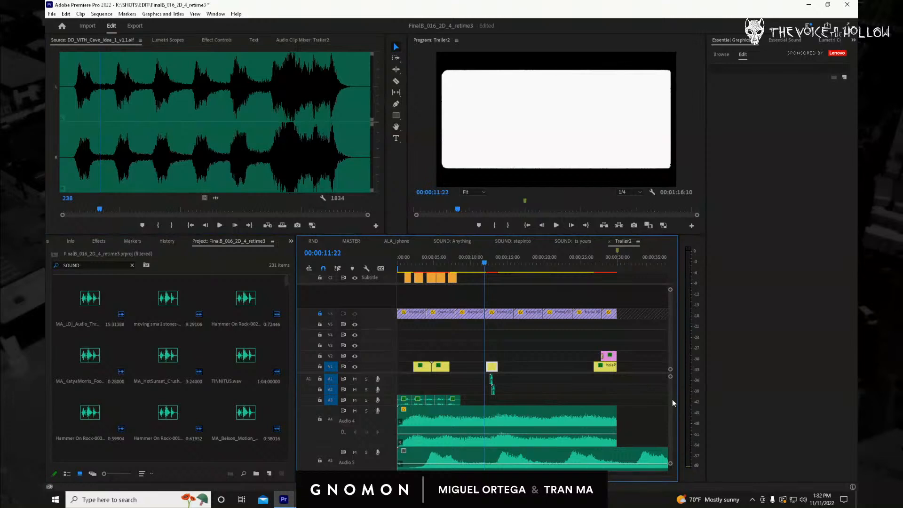
left_click_drag(672, 399, 672, 402)
left_click_drag(641, 235, 641, 188)
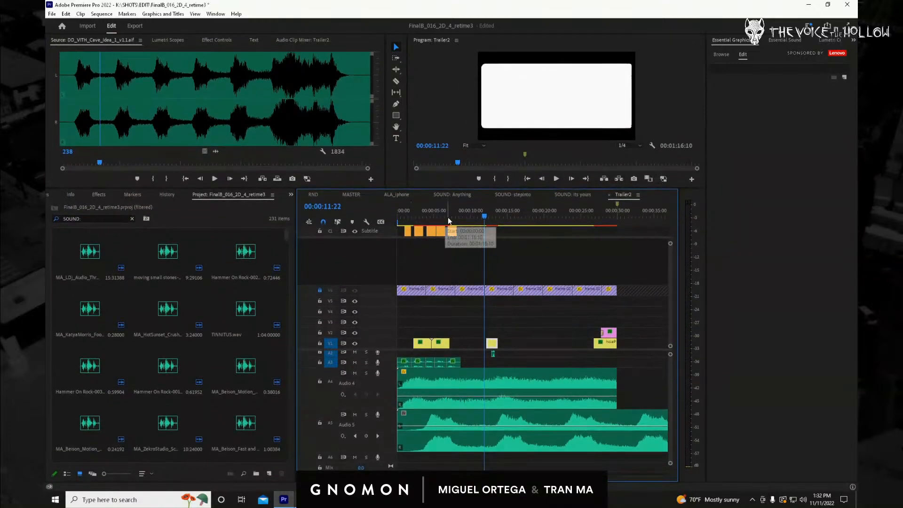
Play the opening, trim about 2 seconds off the cave music's beginning, shift it back to the sequence start and replay.
key("Home")
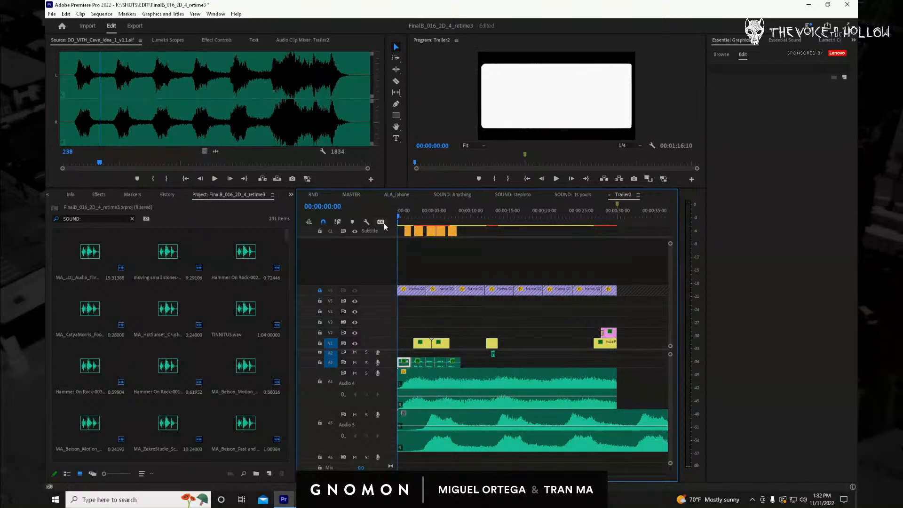
key("space")
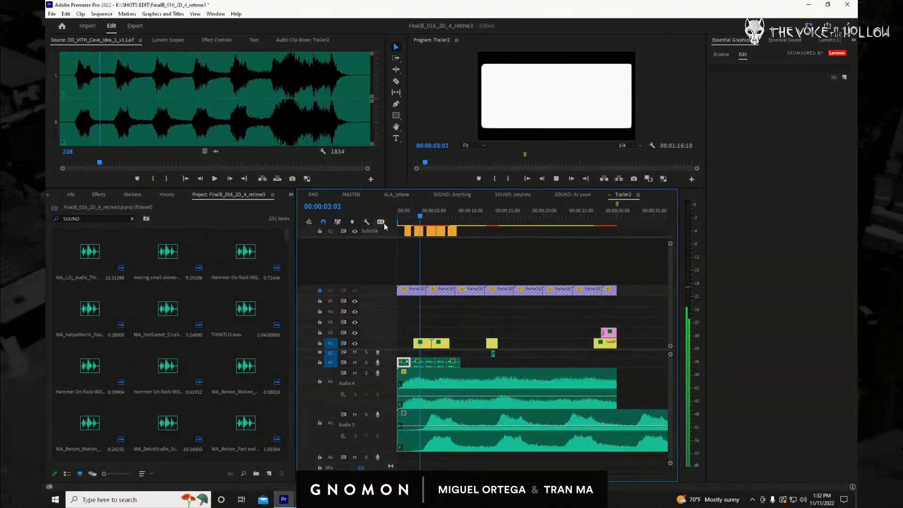
key("space")
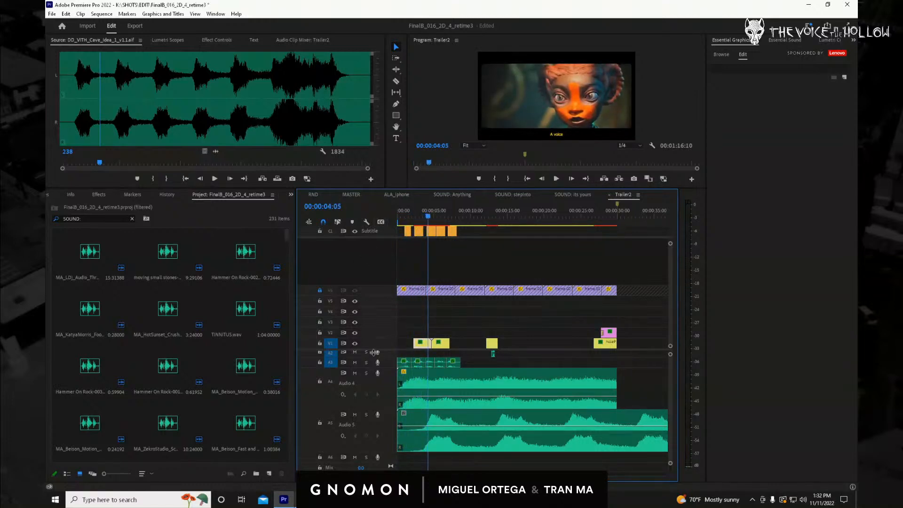
left_click(401, 442)
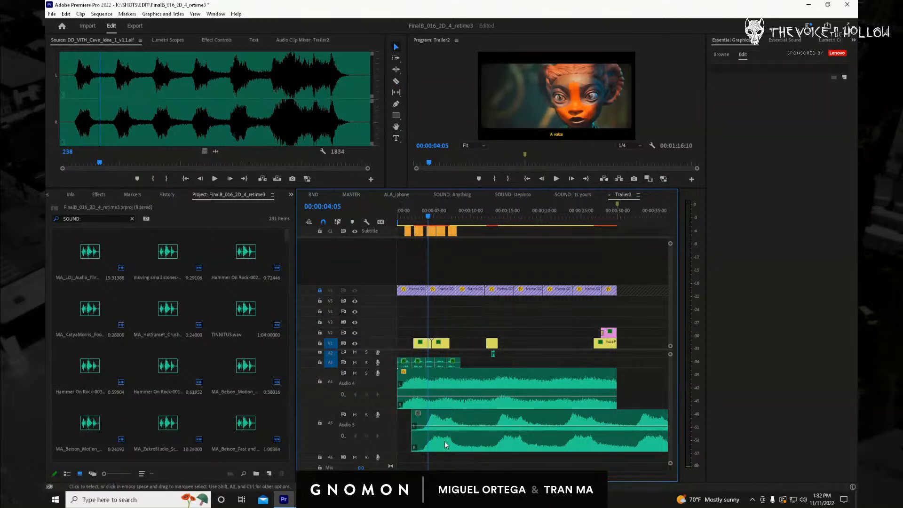
left_click_drag(445, 442, 412, 439)
left_click_drag(425, 217, 379, 218)
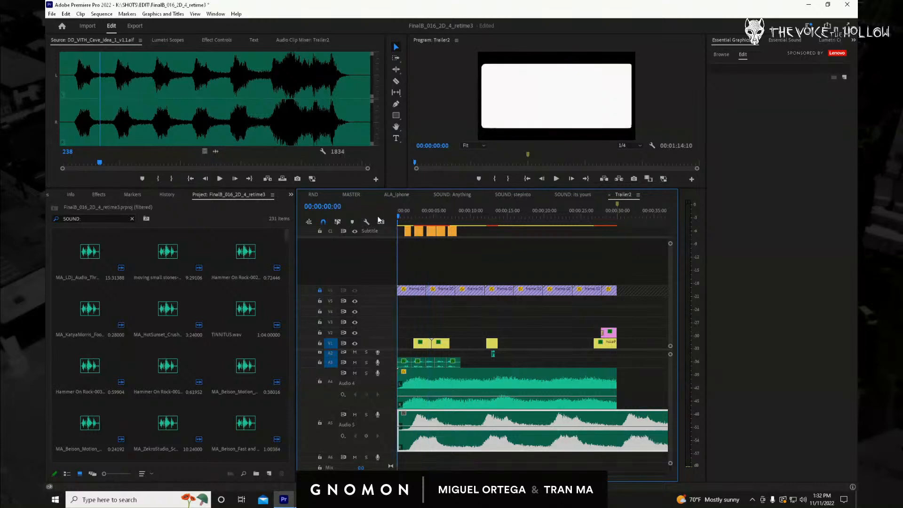
key("space")
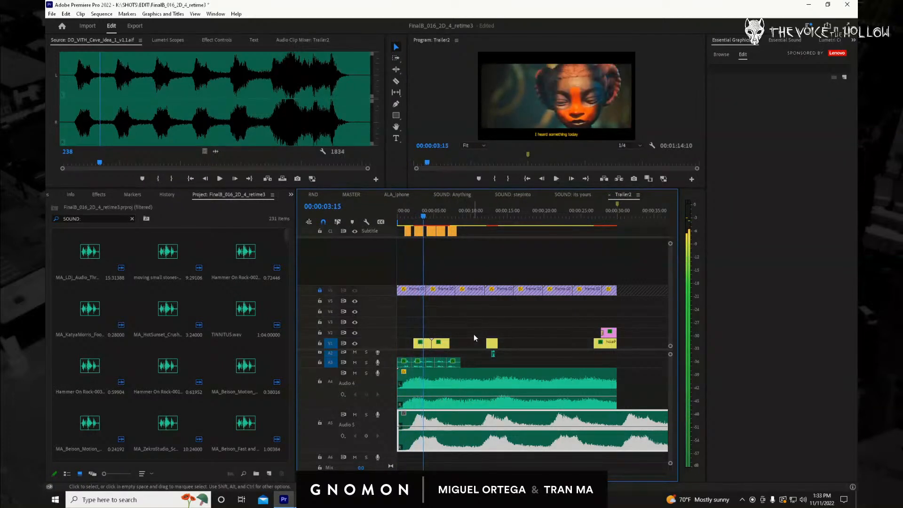
Move the captions and A3 dialogue clips out to about 00:00:28:00 and play the opening without them to 00:00:06:22.
left_click(435, 217)
left_click_drag(436, 217, 407, 222)
left_click_drag(484, 256, 406, 229)
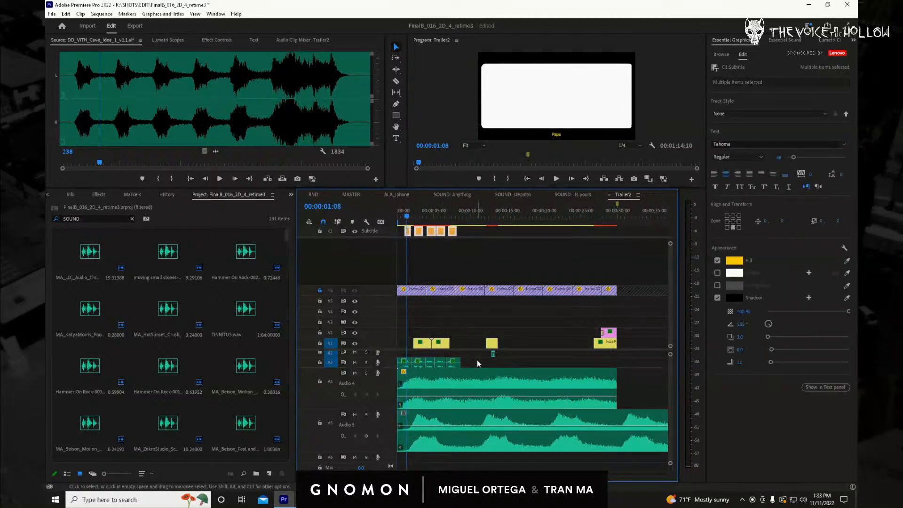
left_click_drag(476, 360, 648, 363)
left_click_drag(435, 219, 396, 224)
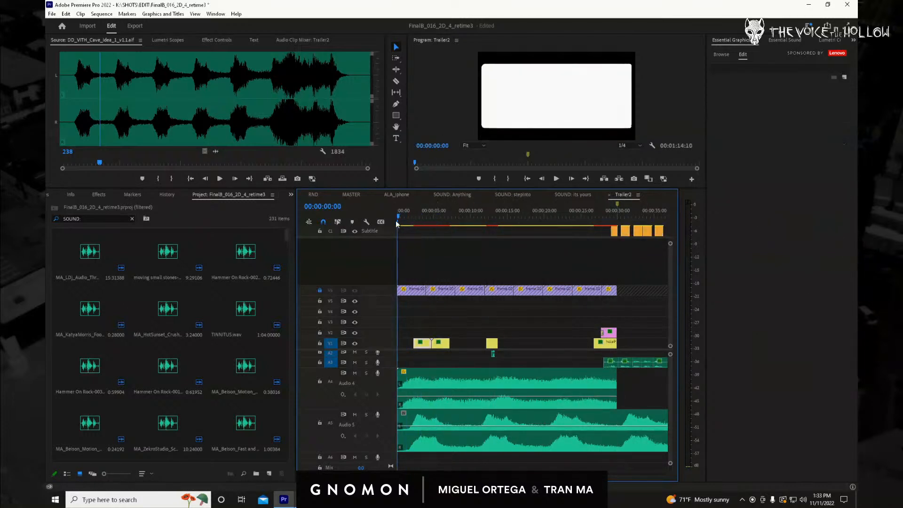
key("space")
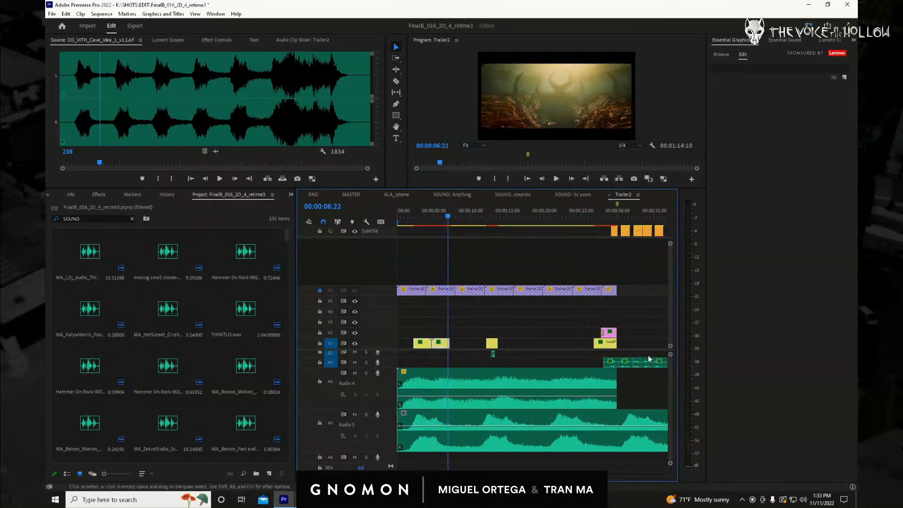
Move the dialogue clips and captions to begin just after the second opening shot, near 00:00:07:00, and replay up to there.
left_click_drag(594, 361, 656, 363)
left_click_drag(600, 233, 664, 235)
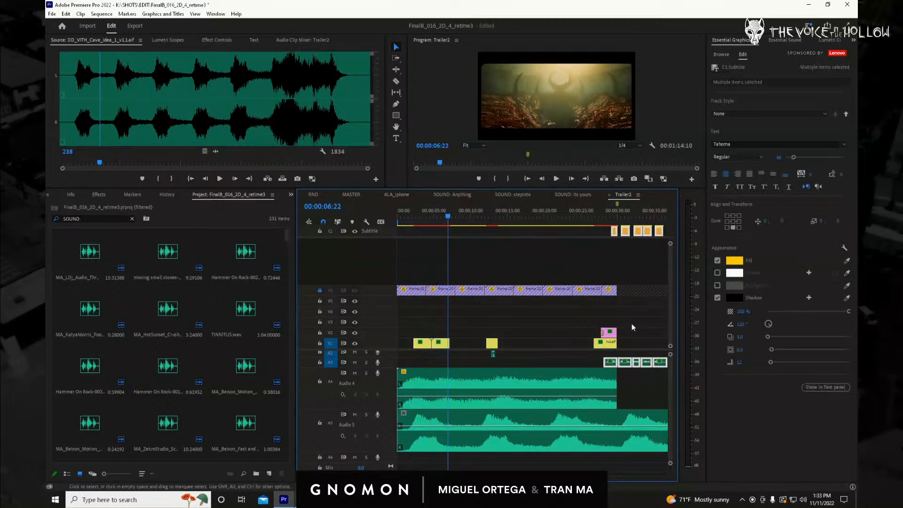
left_click_drag(609, 366, 457, 367)
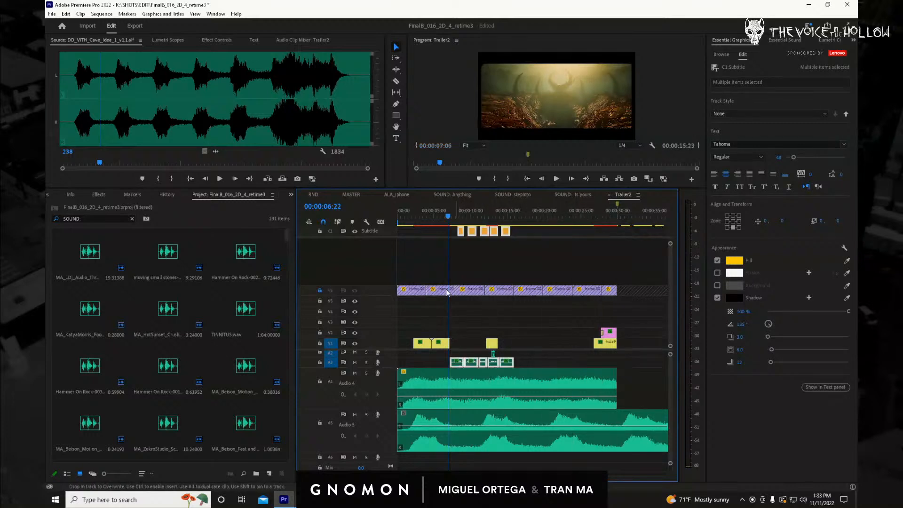
left_click(419, 217)
key("j")
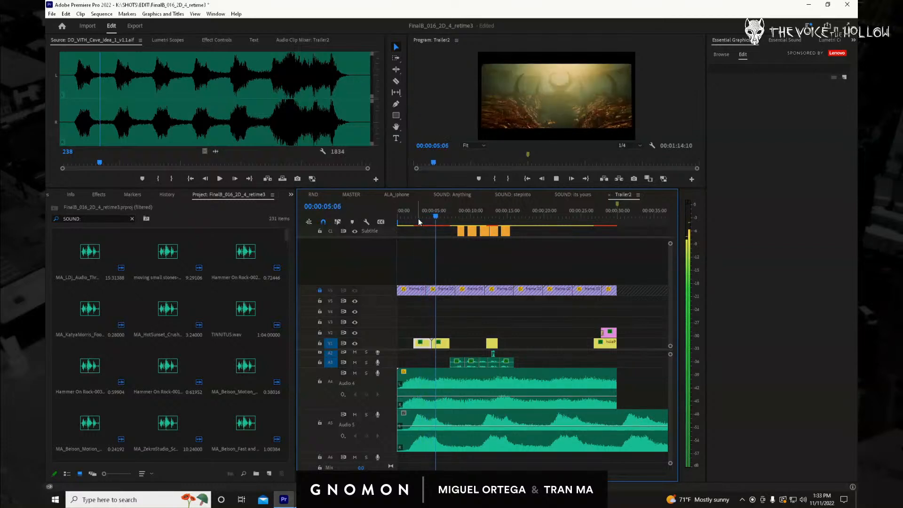
key("k")
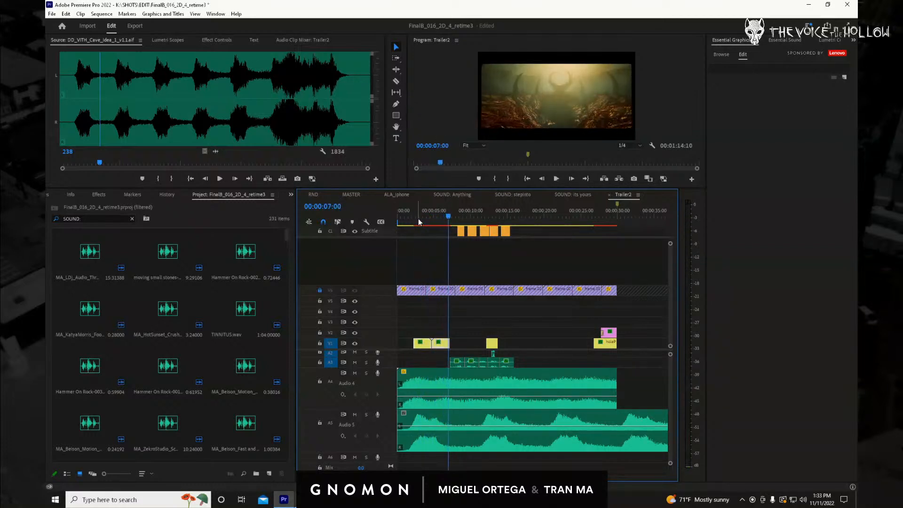
Shift the captions and dialogue about 1.5 seconds earlier to overlap the second shot's end, and replay from the first shot.
left_click_drag(449, 235, 432, 228)
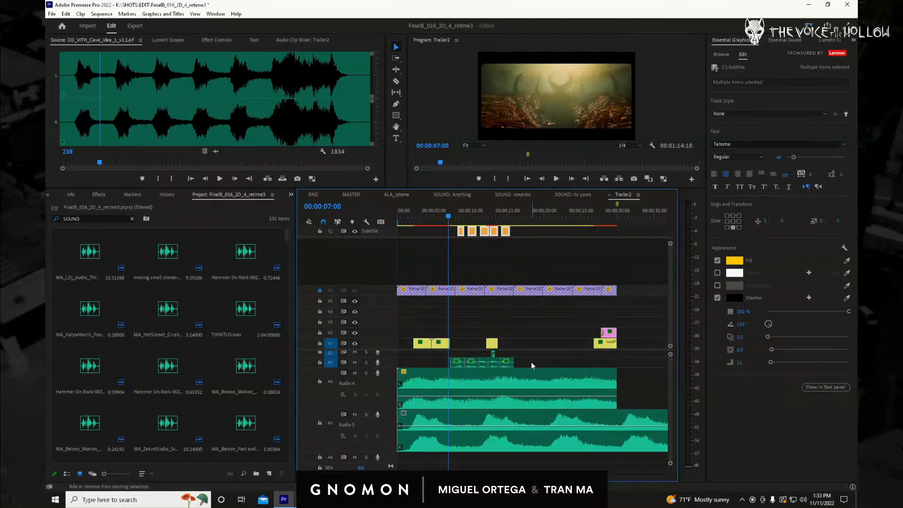
left_click_drag(532, 364, 447, 366)
left_click_drag(440, 219, 414, 224)
key("space")
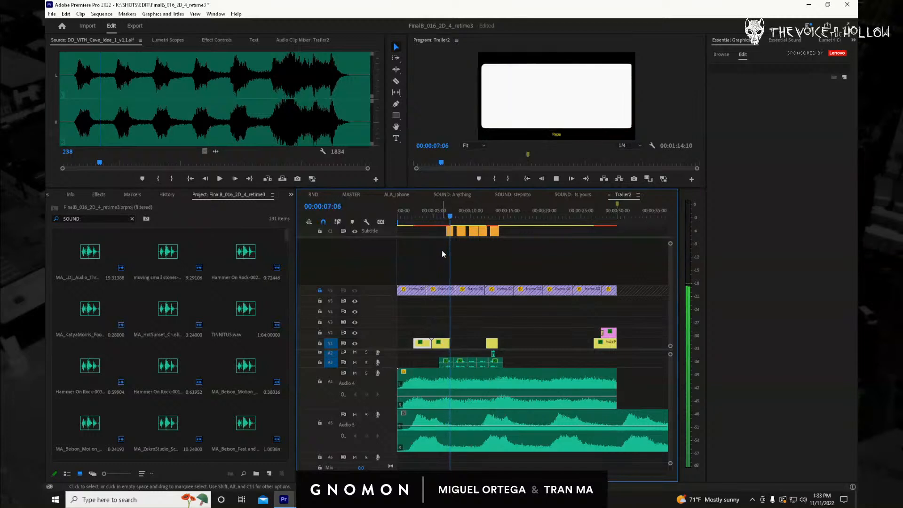
key("space")
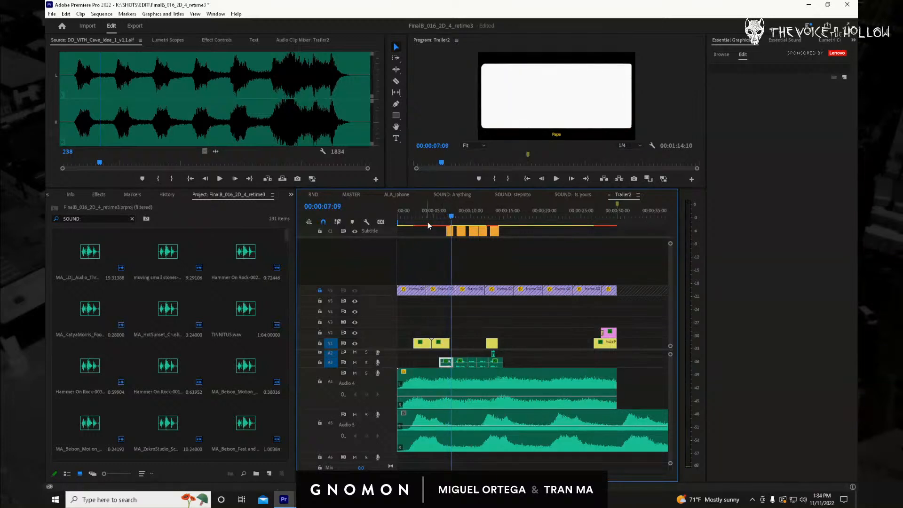
left_click_drag(427, 217, 414, 217)
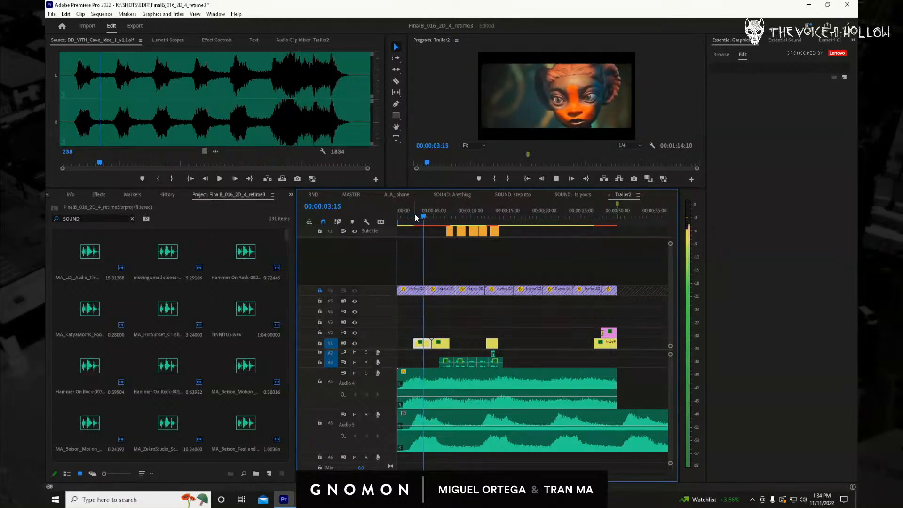
Shift the captions and A3 dialogue clips about 1.4 seconds earlier, beneath the start of the second shot, and replay the section from about 00:00:03:15.
key("space")
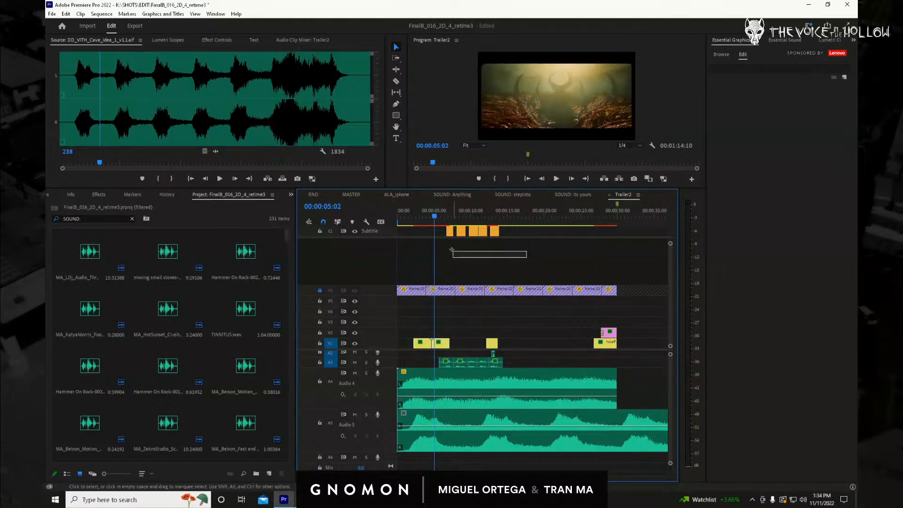
left_click_drag(452, 250, 440, 231)
left_click_drag(532, 359, 436, 365)
left_click_drag(438, 224, 424, 222)
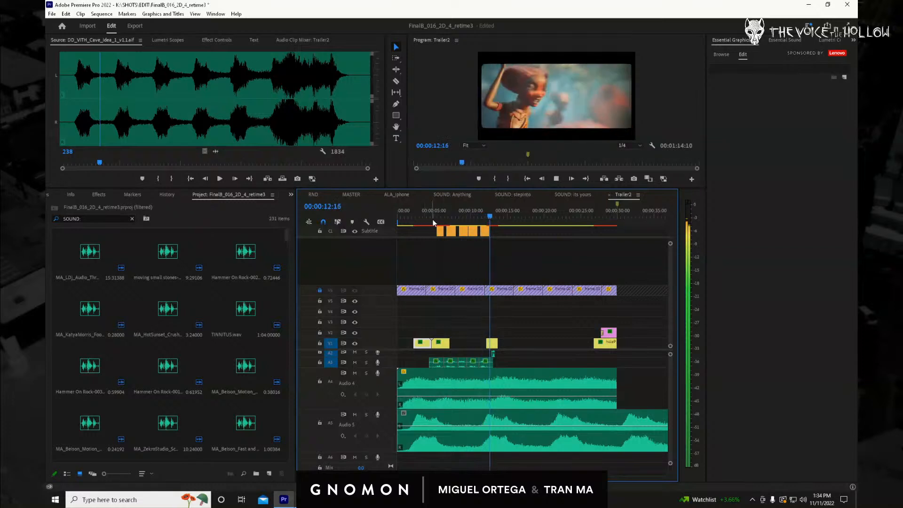
key("space")
left_click_drag(483, 218, 454, 213)
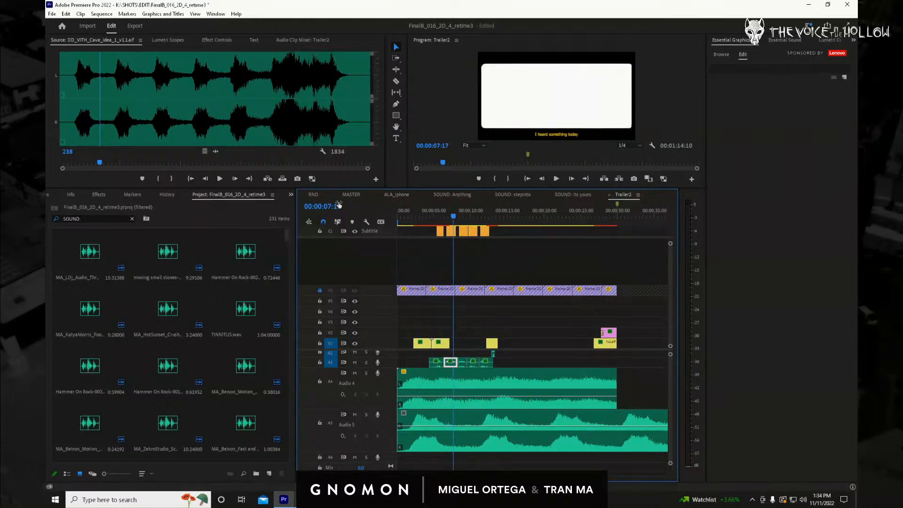
Open the MASTER sequence and go to the girl's face close-up at frame 3192.
left_click(351, 195)
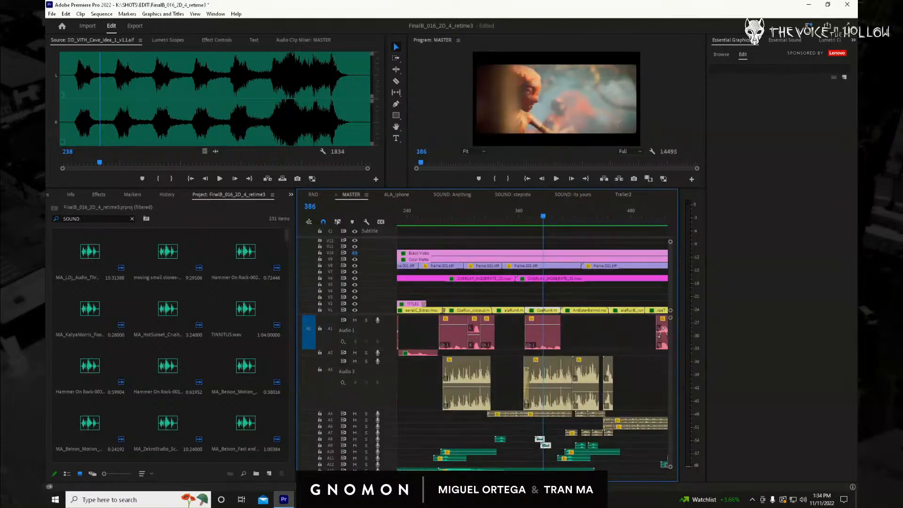
key("minus")
key("minus")
key("minus")
key("minus")
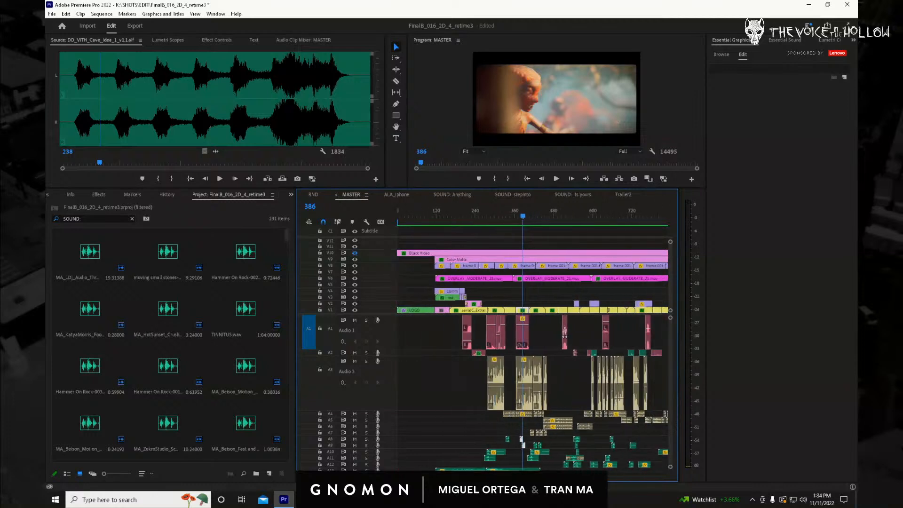
key("equal")
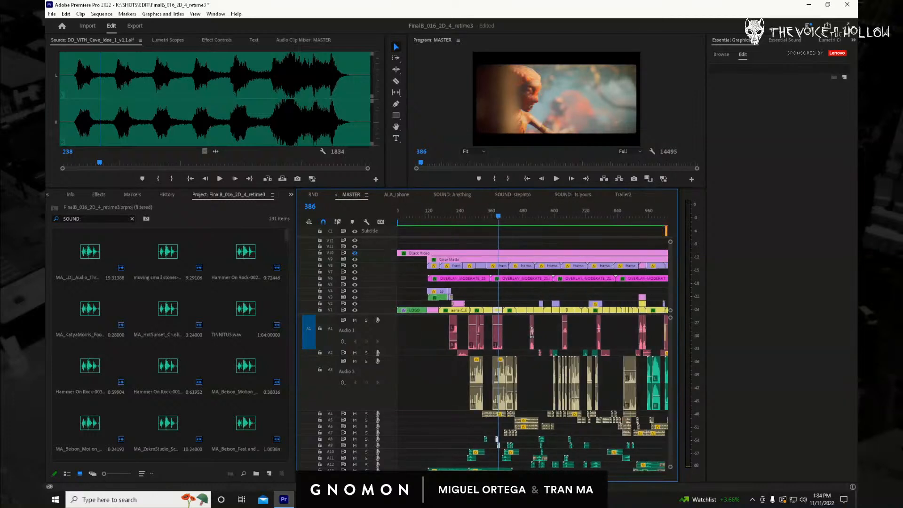
key("minus")
key("minus")
key("minus")
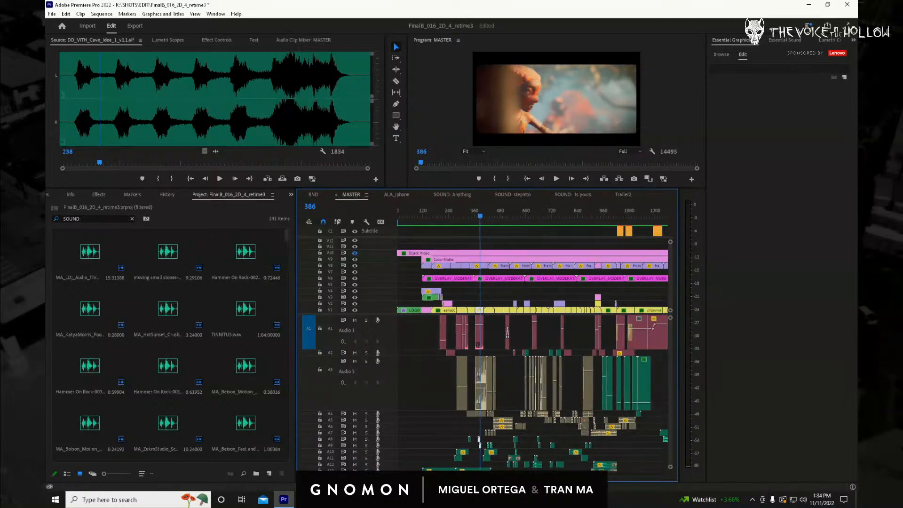
key("minus")
key("minus")
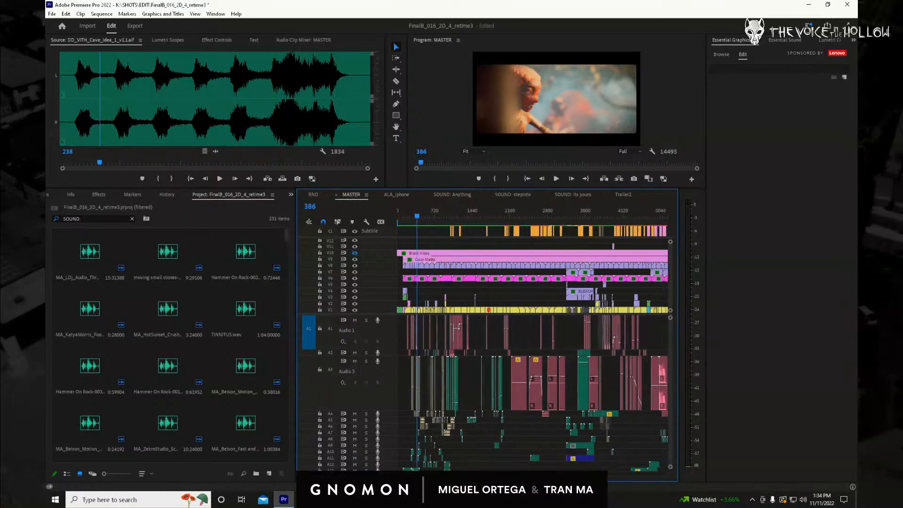
left_click(537, 220)
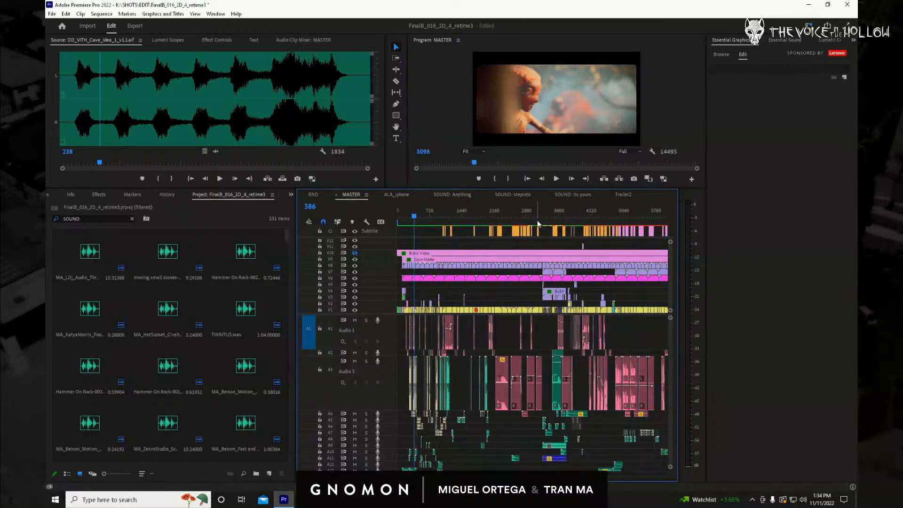
left_click_drag(537, 220, 541, 220)
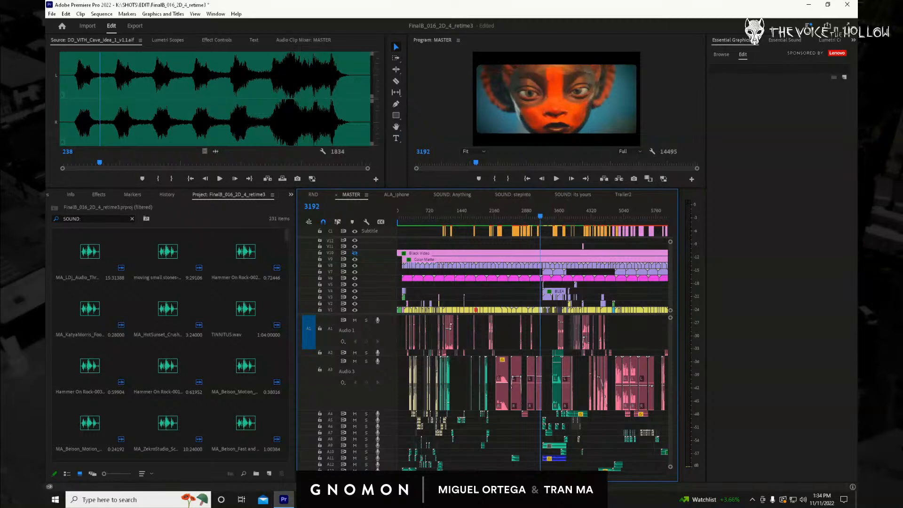
Review the face close-up to frame 3226, copy it into Trailer2 on V1 and place it directly after the second shot.
key("equal")
key("equal")
key("equal")
key("equal")
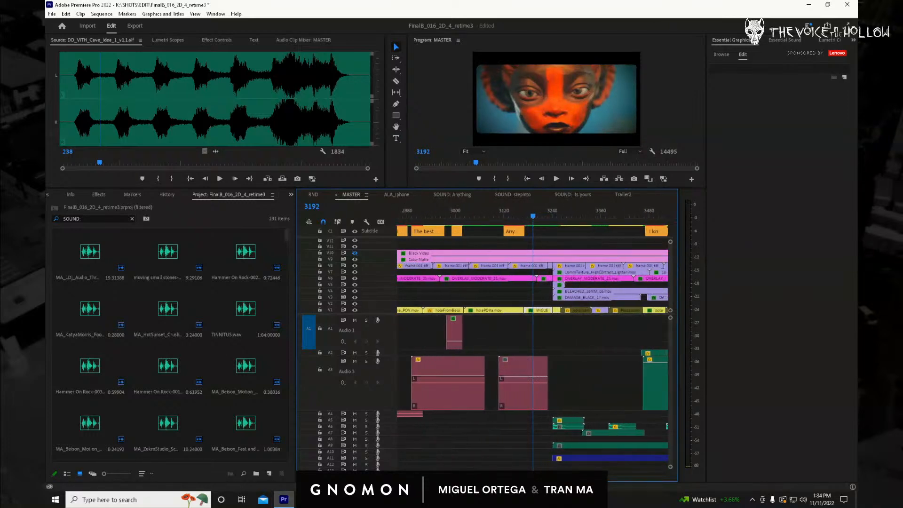
key("equal")
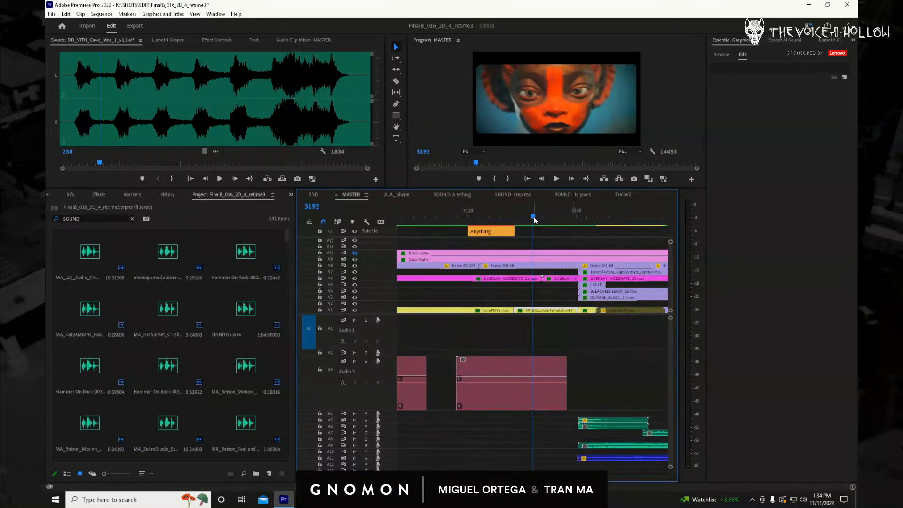
left_click(532, 216)
left_click_drag(531, 216, 562, 246)
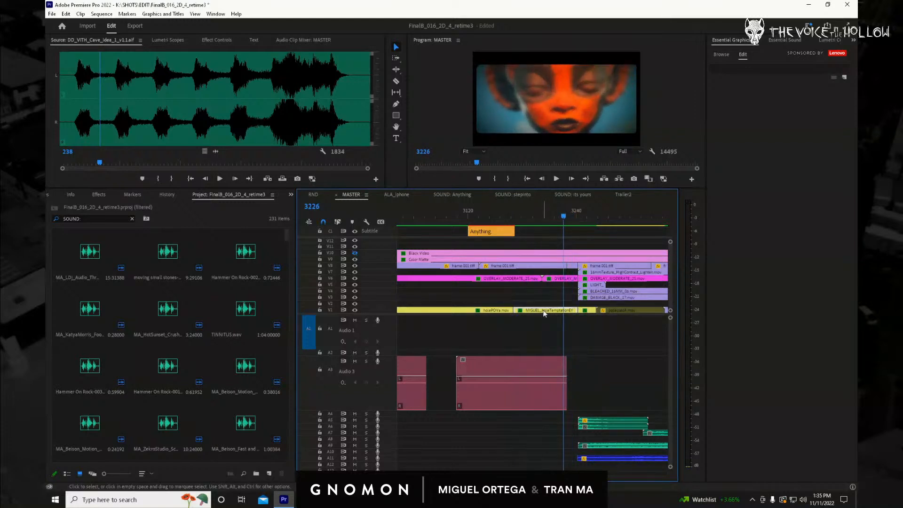
left_click(623, 194)
left_click_drag(454, 218, 521, 248)
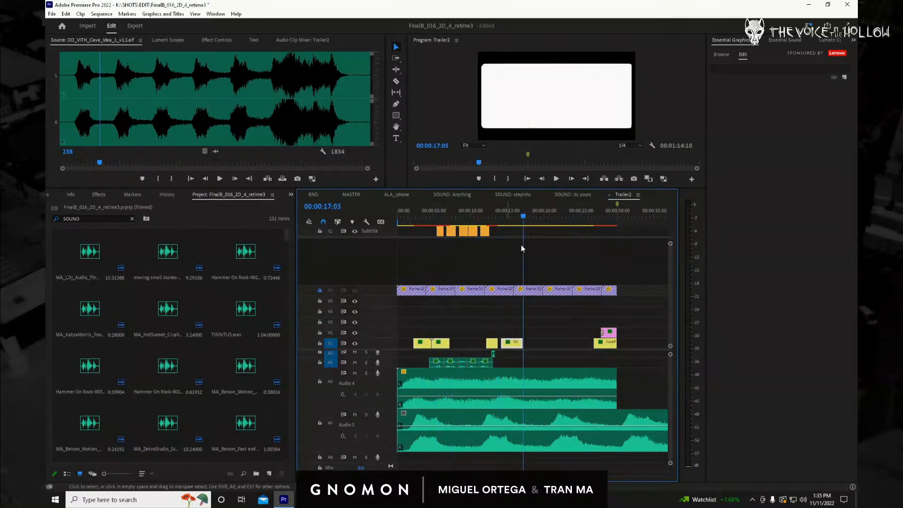
left_click_drag(511, 344, 458, 343)
Play the opening shots with the added close-up several times, both full screen and in the edit view, from about 00:00:03:13.
left_click(438, 210)
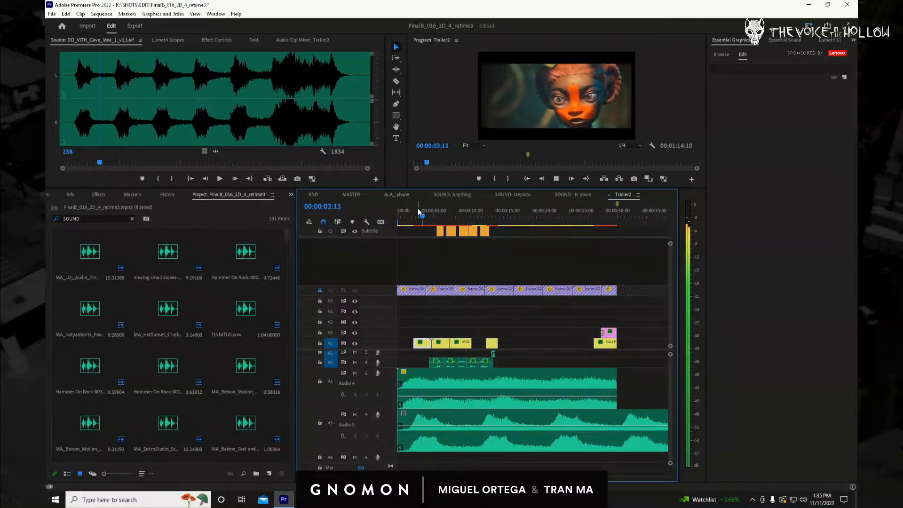
key("ctrl+grave")
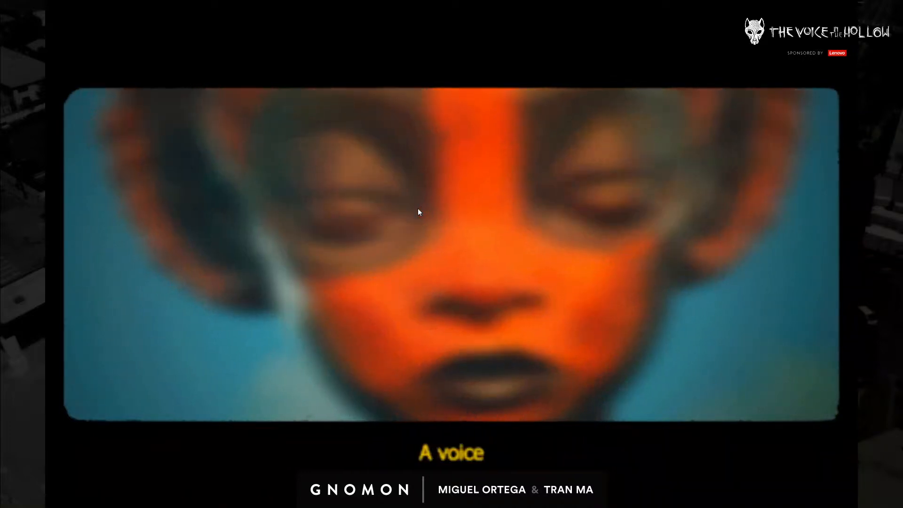
key("ctrl+grave")
left_click_drag(441, 217, 424, 217)
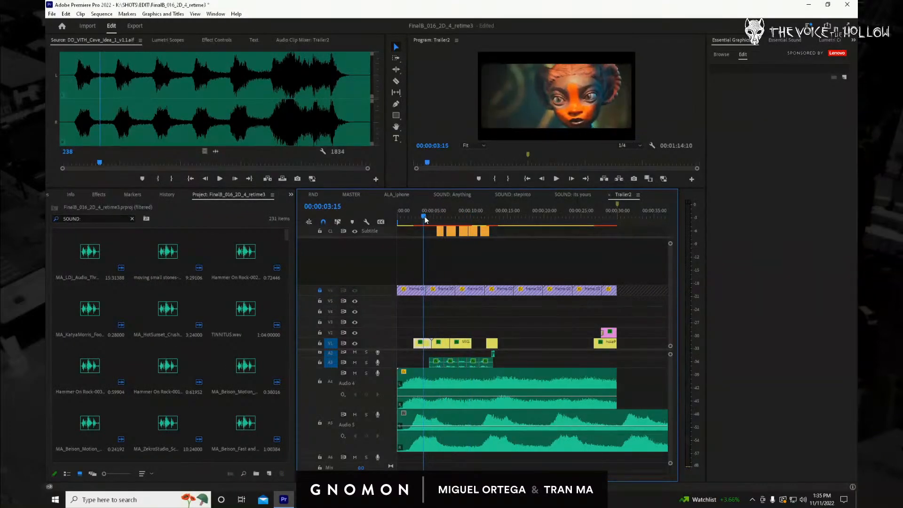
key("ctrl+grave")
key("space")
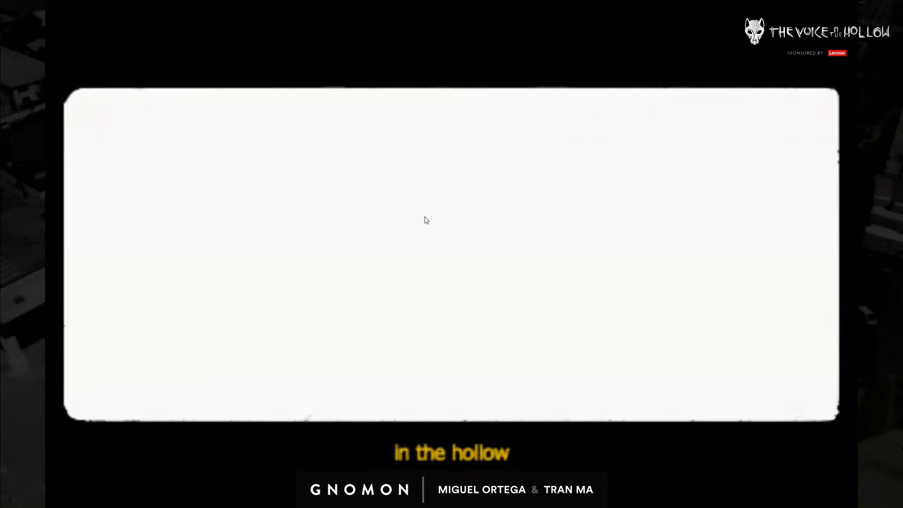
key("Escape")
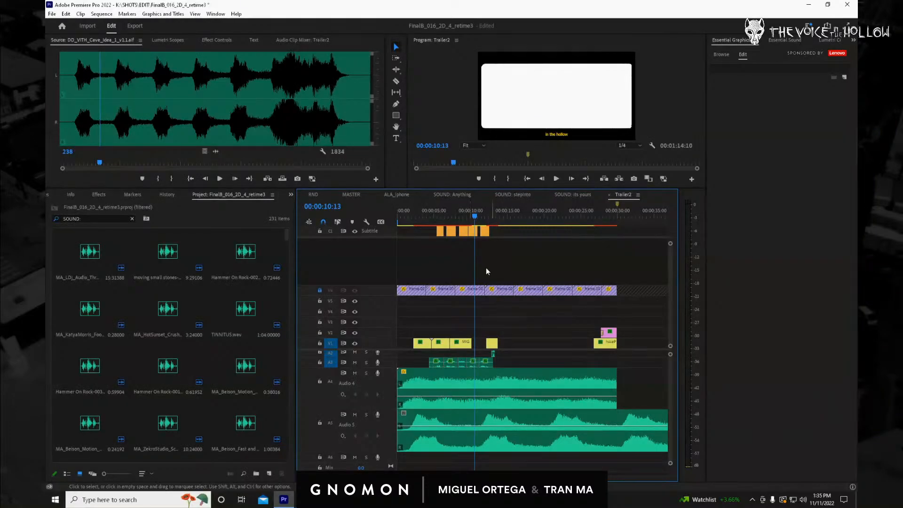
left_click_drag(465, 215, 415, 218)
key("space")
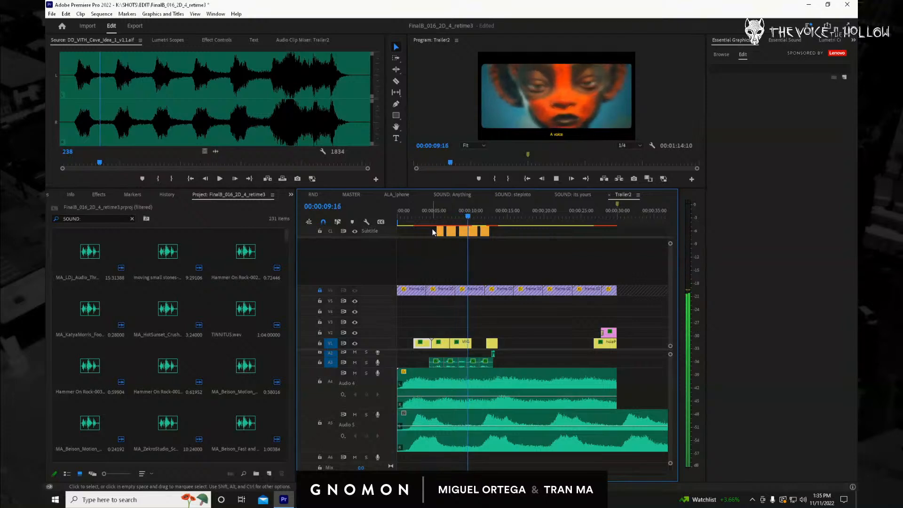
key("space")
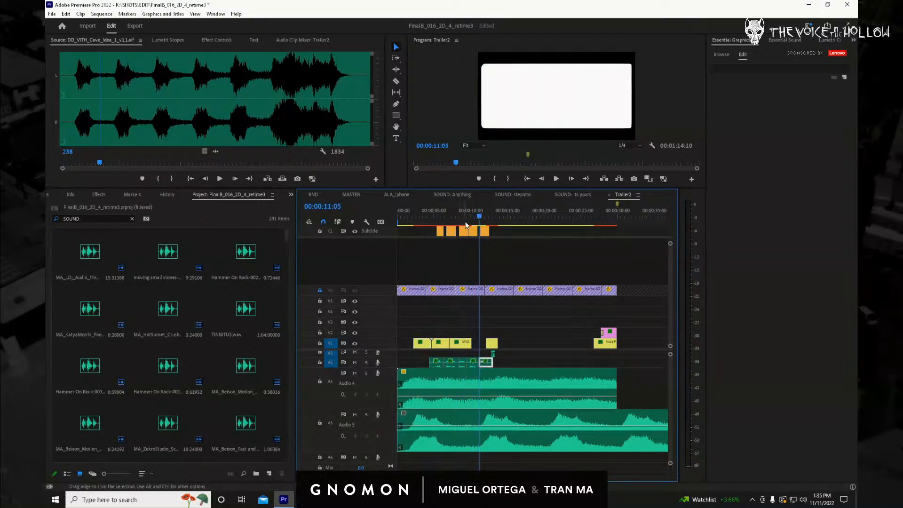
Link the V1 shot near the last caption with its two sound clips on A1 and A2 and move them 00:00:03:07 later.
left_click_drag(472, 213, 485, 219)
key("=")
key("=")
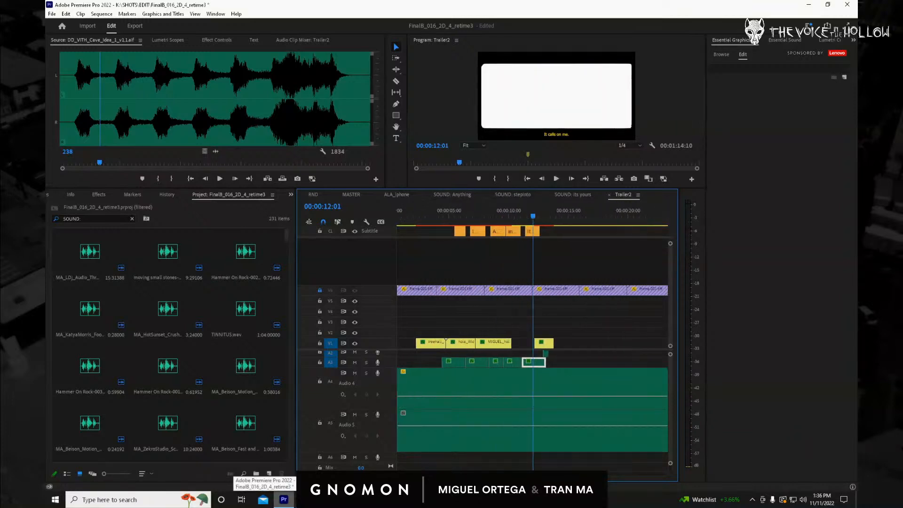
left_click(489, 212)
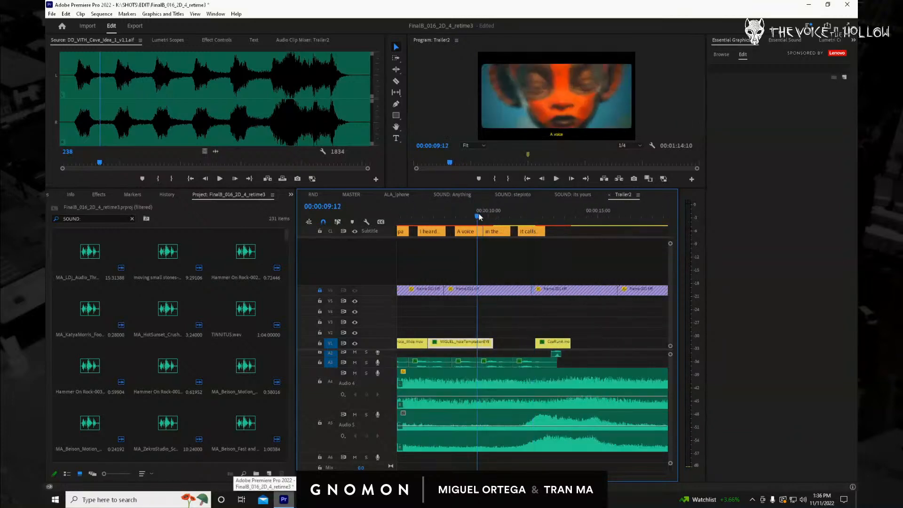
left_click_drag(565, 343, 603, 346)
key("ctrl+z")
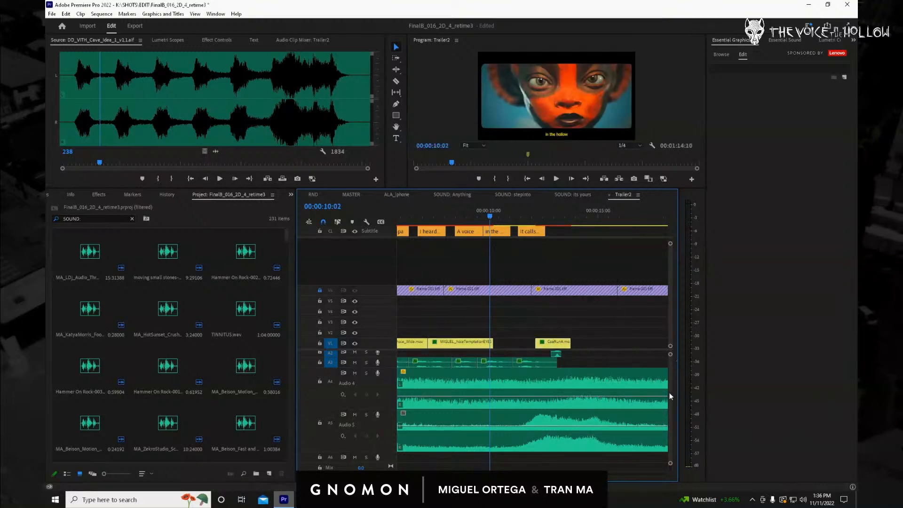
scroll(669, 393, "up", 1)
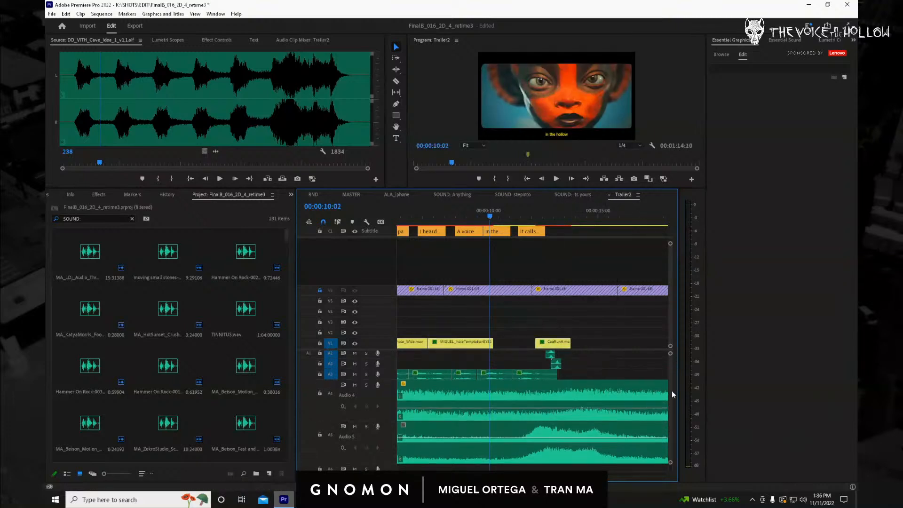
right_click(561, 345)
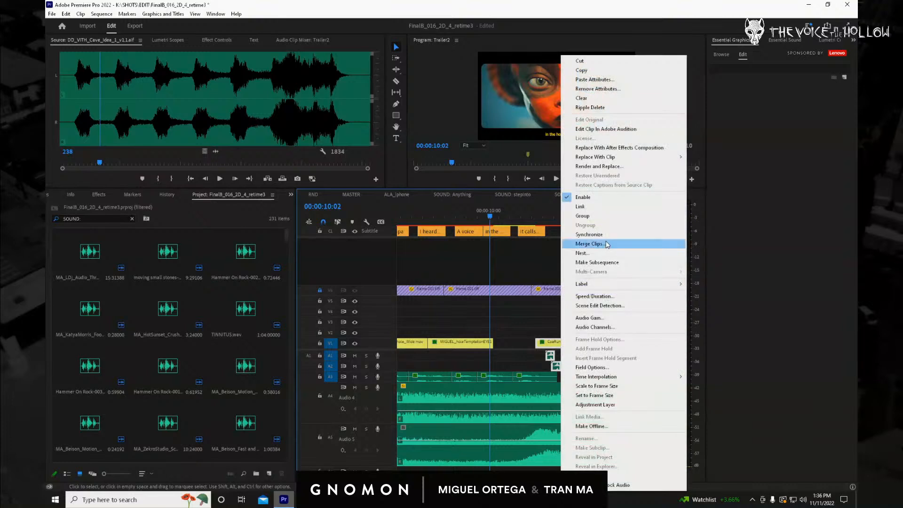
left_click(608, 209)
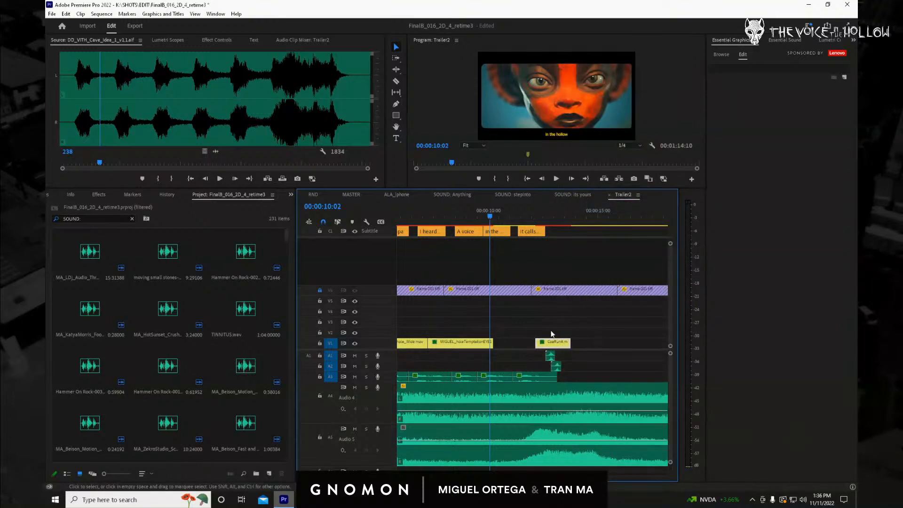
left_click_drag(571, 361, 642, 361)
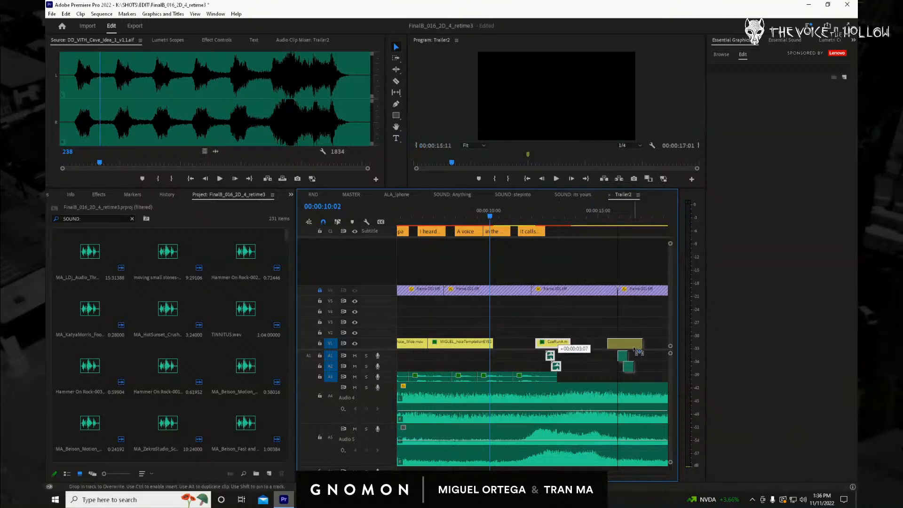
Move the face close-up to start with the last dialogue clip at about 00:00:11:03 and play it full screen from 00:00:10:22.
left_click_drag(463, 216, 525, 233)
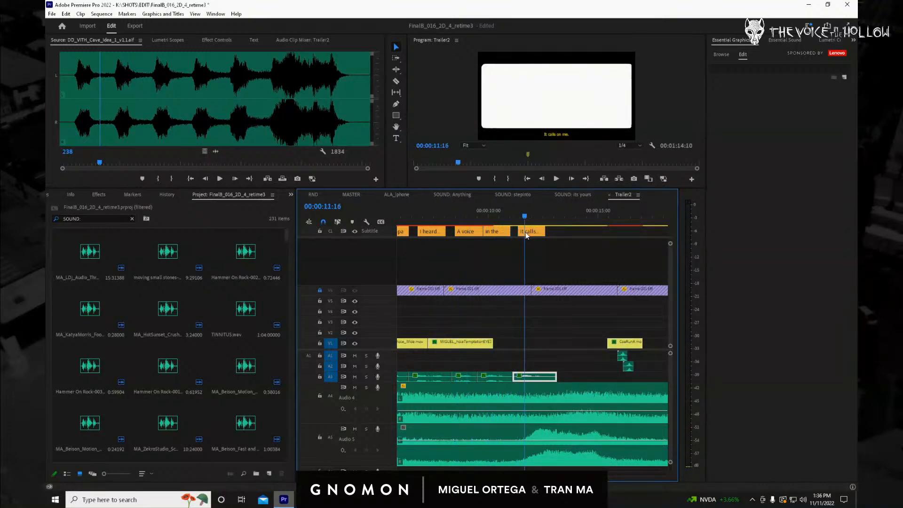
left_click_drag(454, 347, 539, 347)
left_click_drag(523, 222, 509, 221)
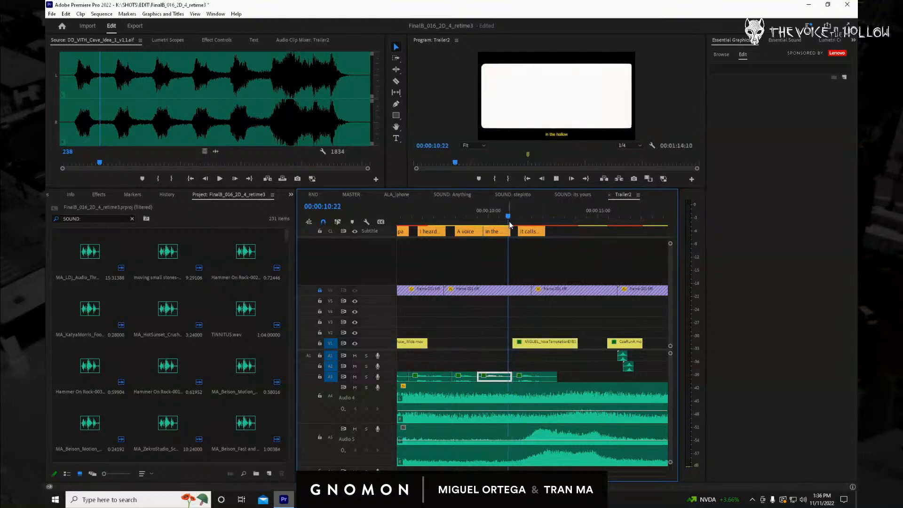
key("space")
key("ctrl+grave")
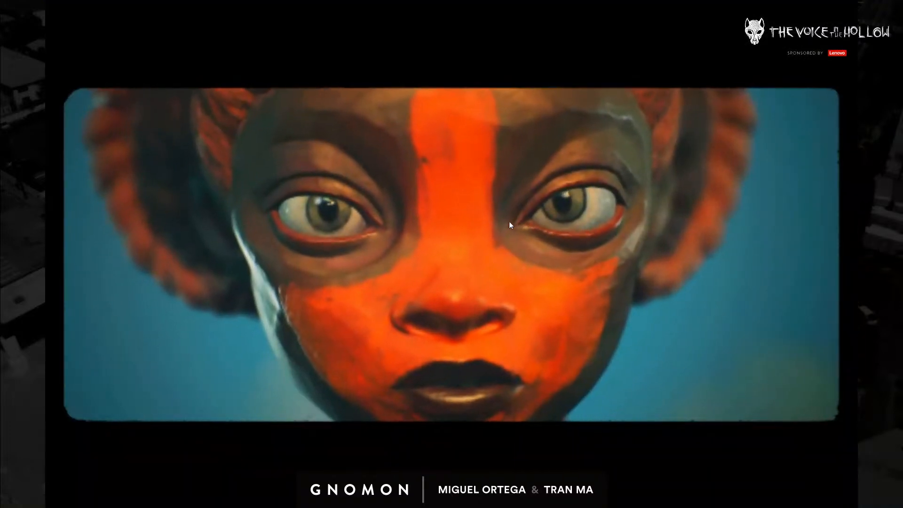
key("ctrl+grave")
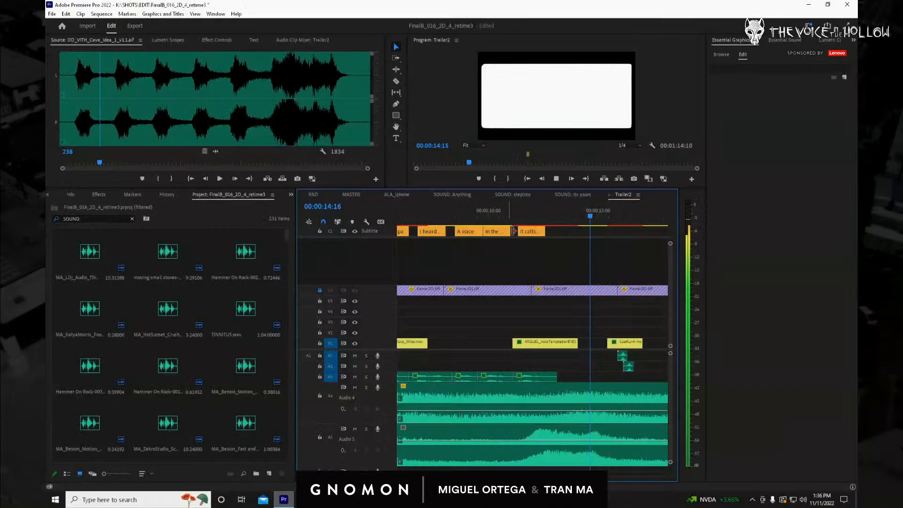
left_click(523, 214)
left_click_drag(524, 216, 548, 231)
Move the face close-up onto V2 above the second shot and trim its start to match that shot's length.
scroll(532, 344, "up", 3)
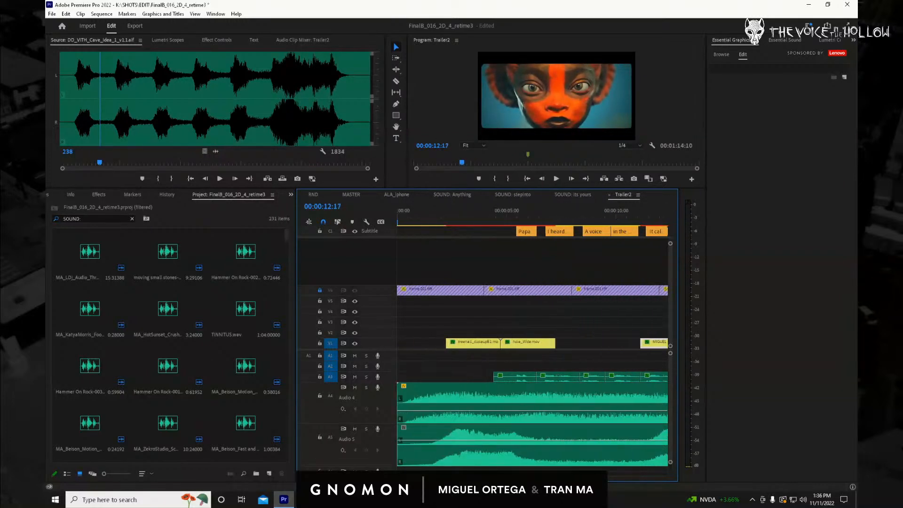
left_click_drag(649, 348, 501, 333)
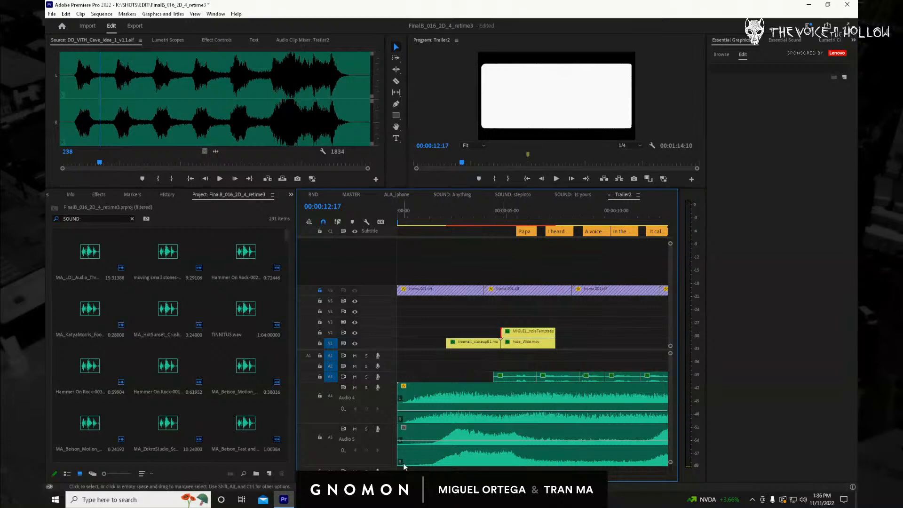
key("minus")
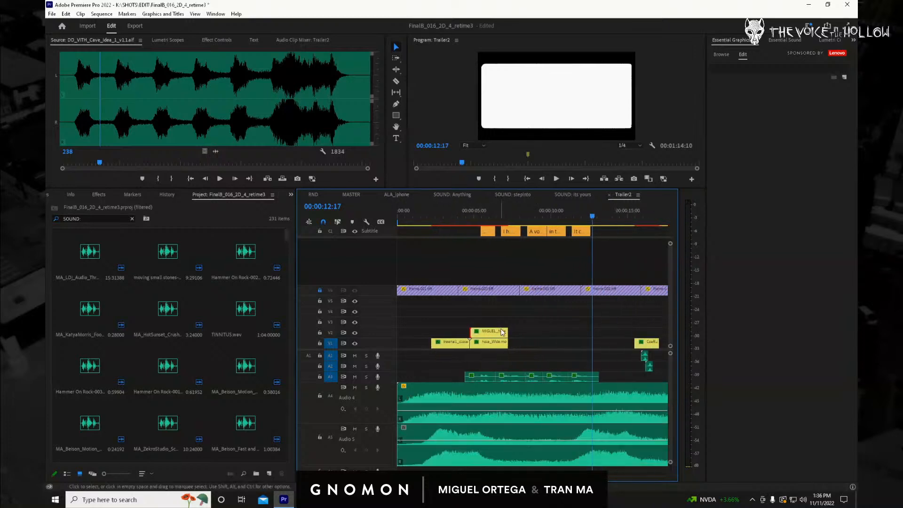
Move the face close-up back to V1 so it ends with the last dialogue clip, and play the shots around it.
left_click_drag(493, 337, 589, 348)
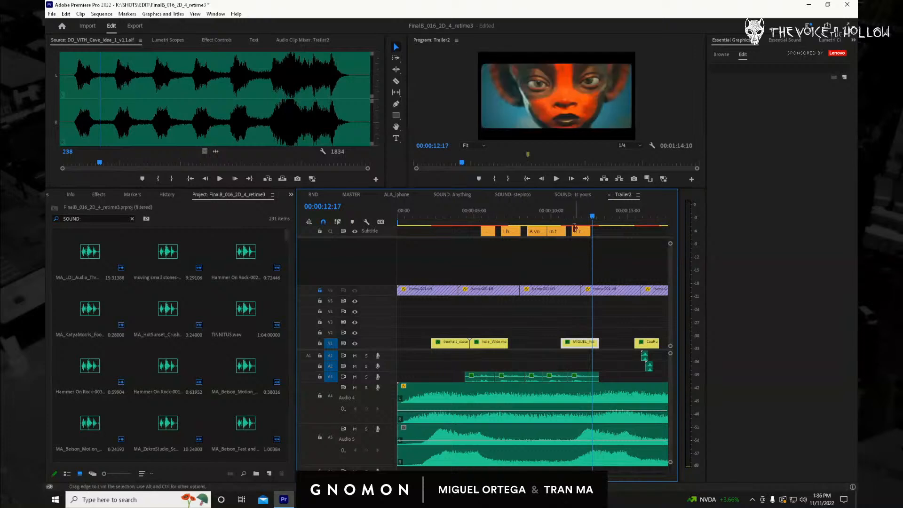
left_click(562, 217)
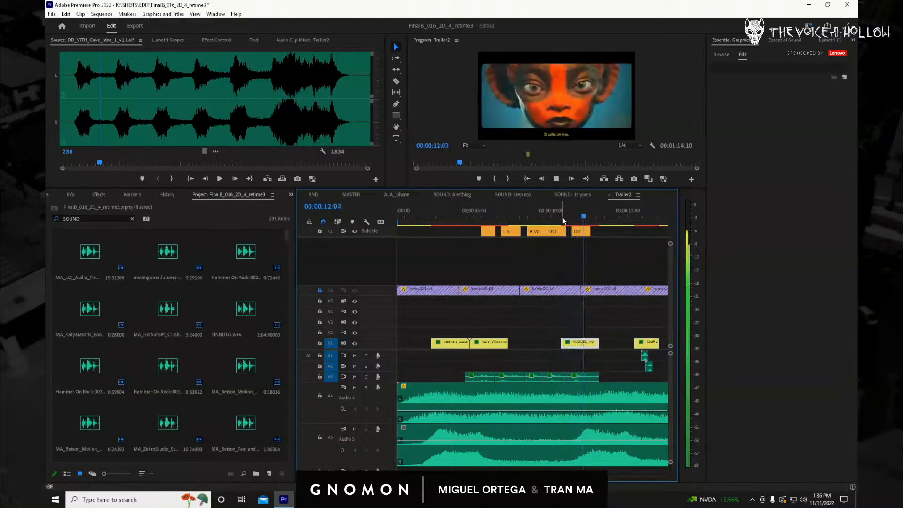
left_click_drag(565, 215, 456, 252)
key("space")
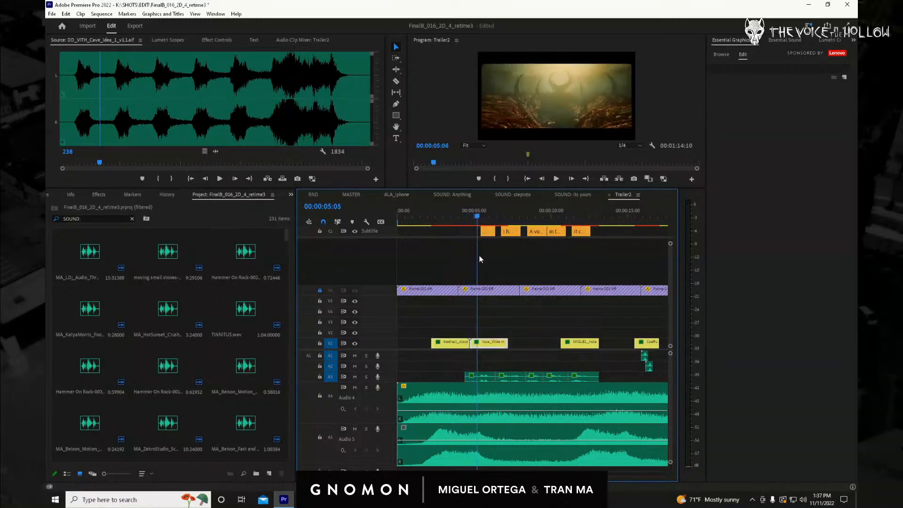
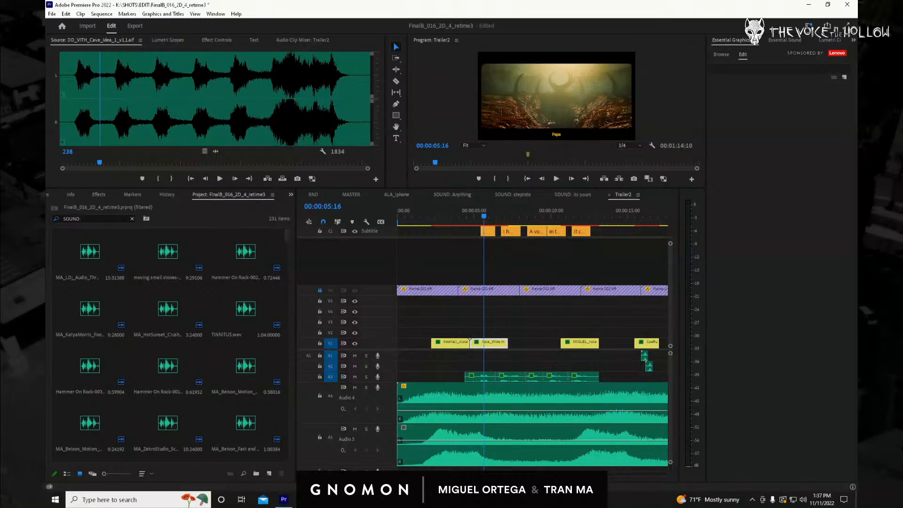
Play the opening shots and dialogue from about 00:00:03:13 through the face close-up, pausing at the first captions.
left_click_drag(450, 217, 458, 292)
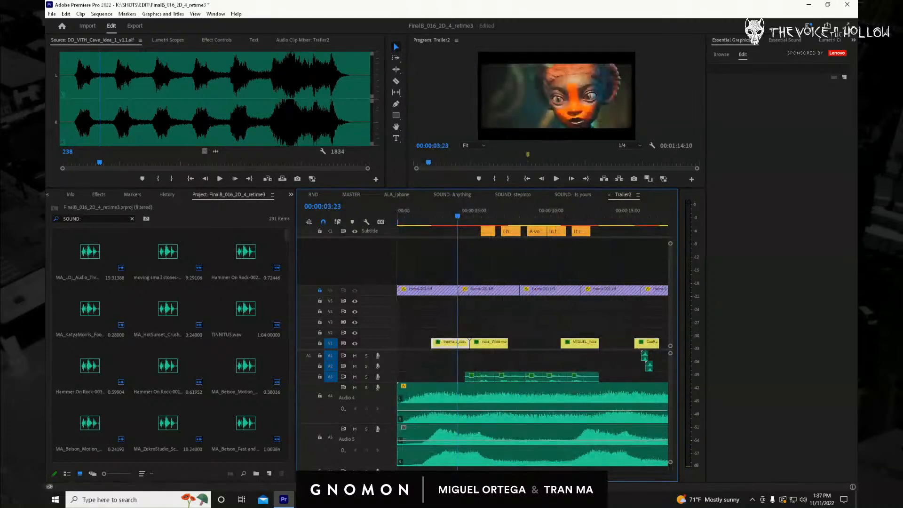
key("minus")
key("minus")
key("minus")
key("minus")
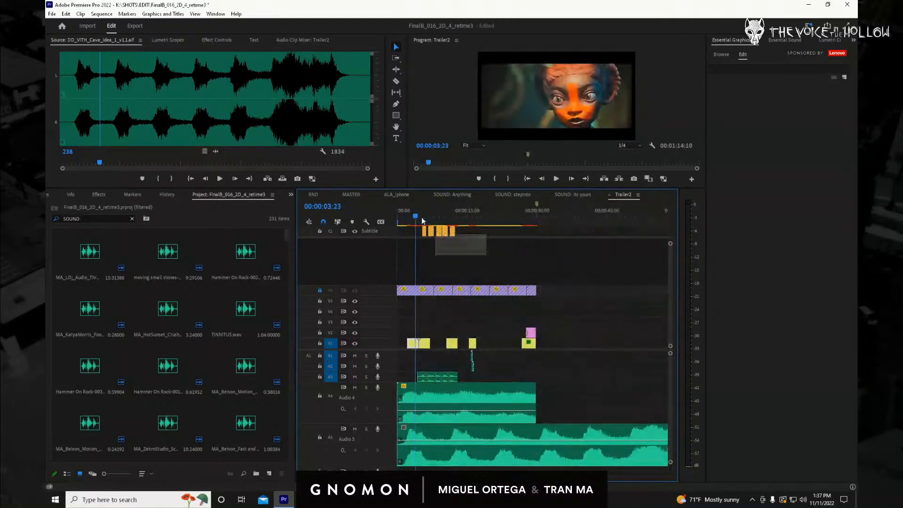
key("j")
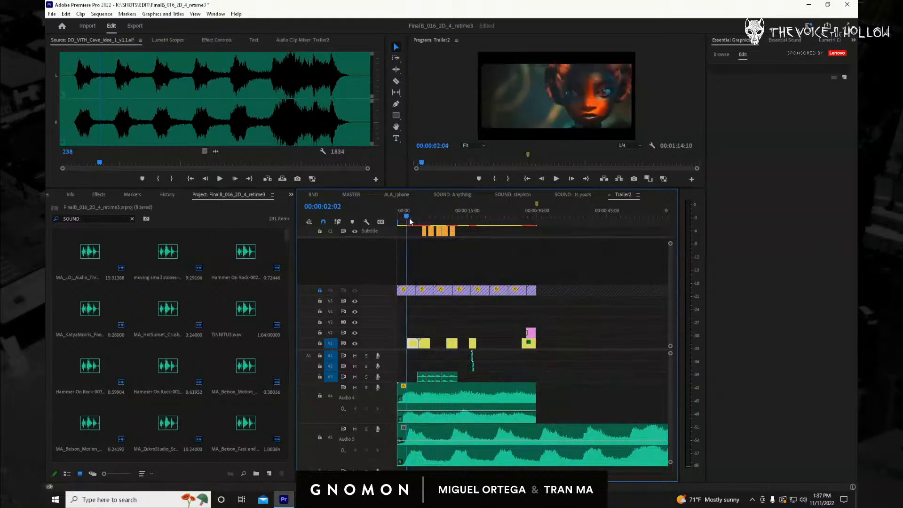
mouse_move(409, 221)
left_mouse_down()
mouse_move(450, 217)
mouse_move(414, 226)
left_mouse_up()
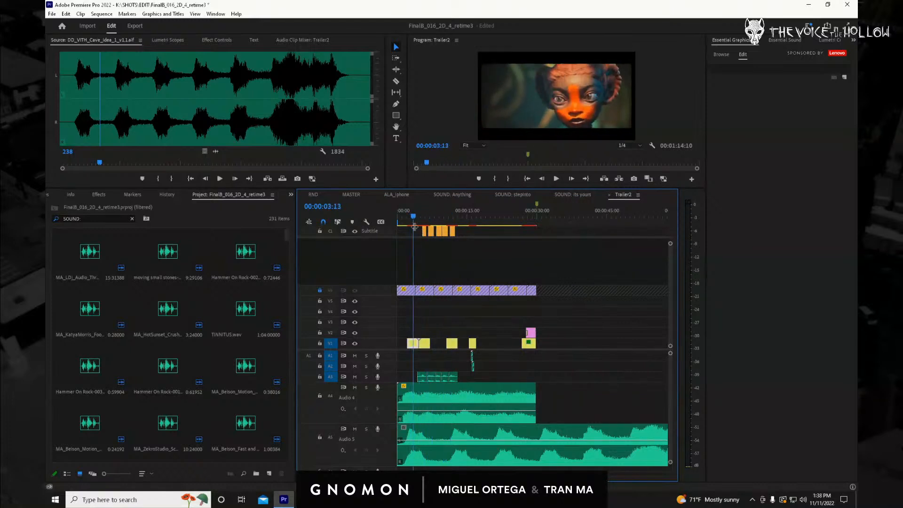
key("space")
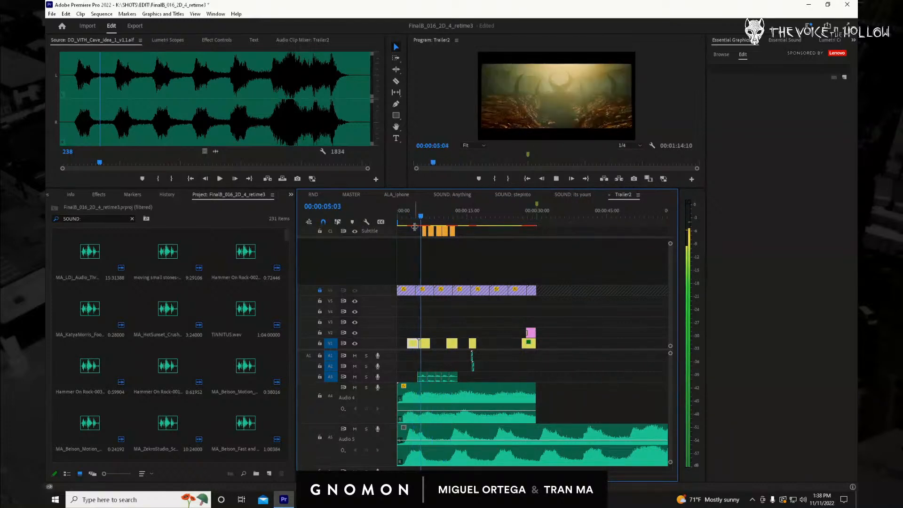
key("space")
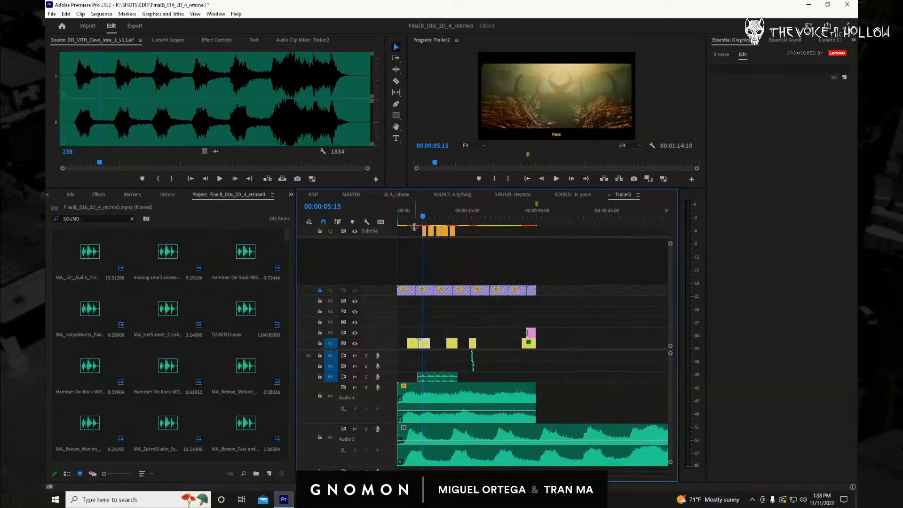
key("space")
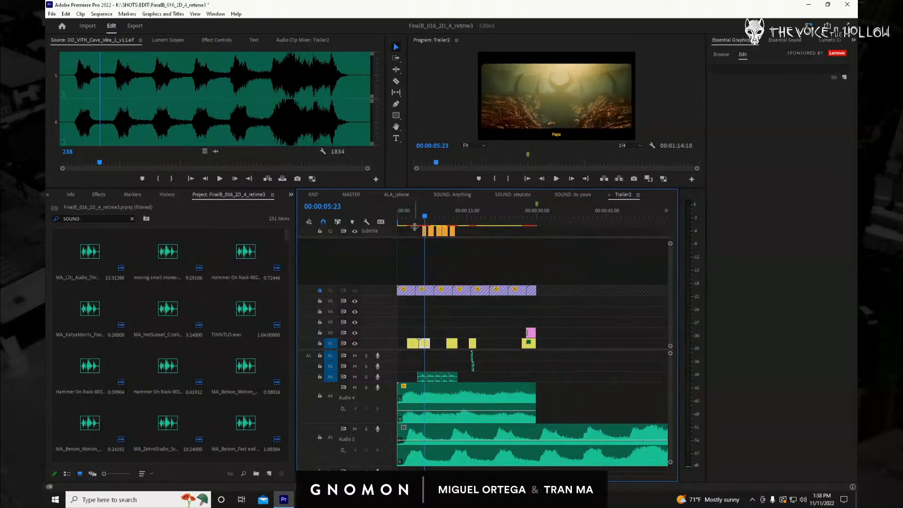
key("space")
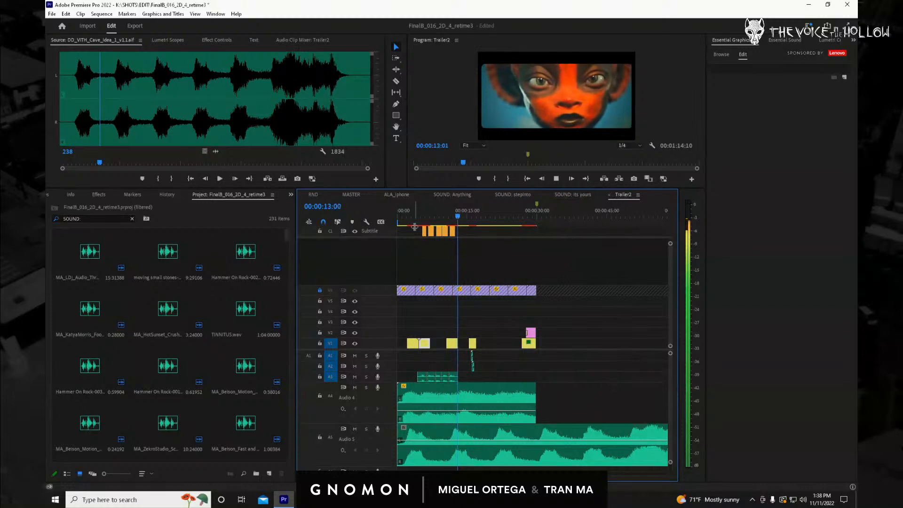
key("space")
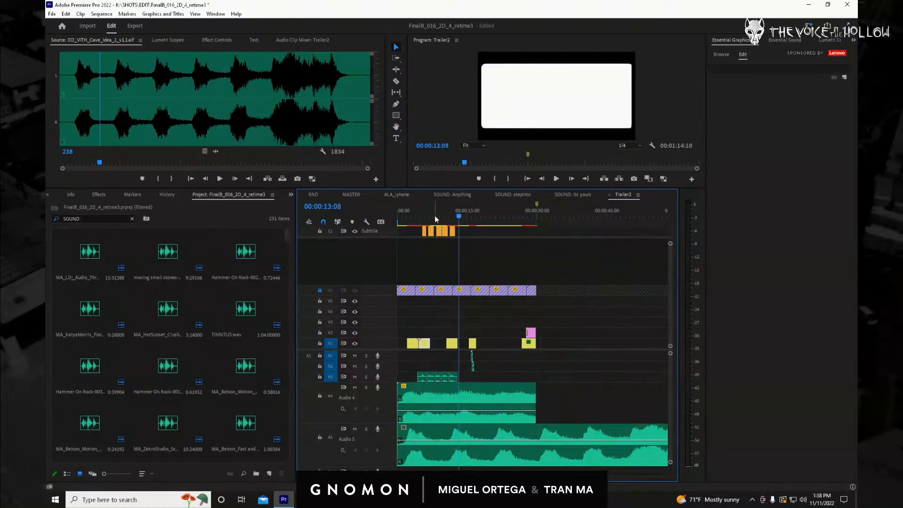
left_click_drag(435, 219, 414, 217)
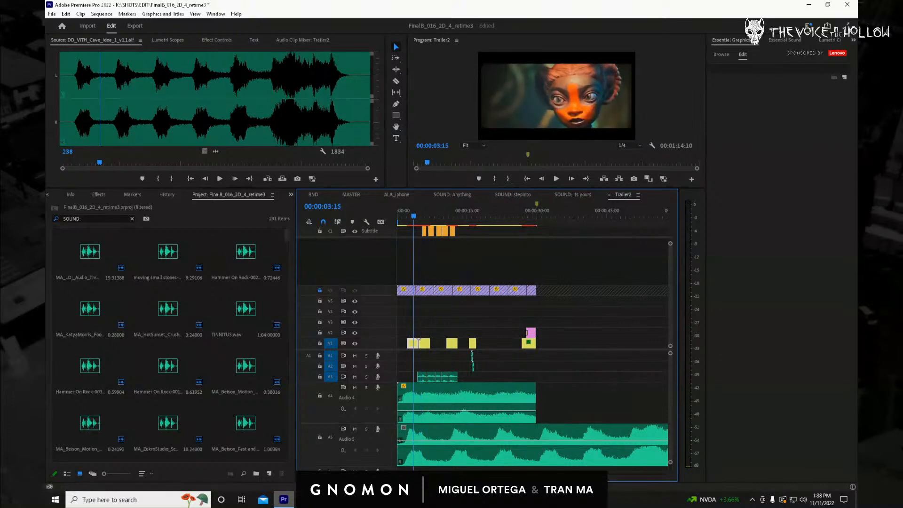
Play the trailer from its beginning up to the "A voice" caption.
key("=")
key("=")
key("=")
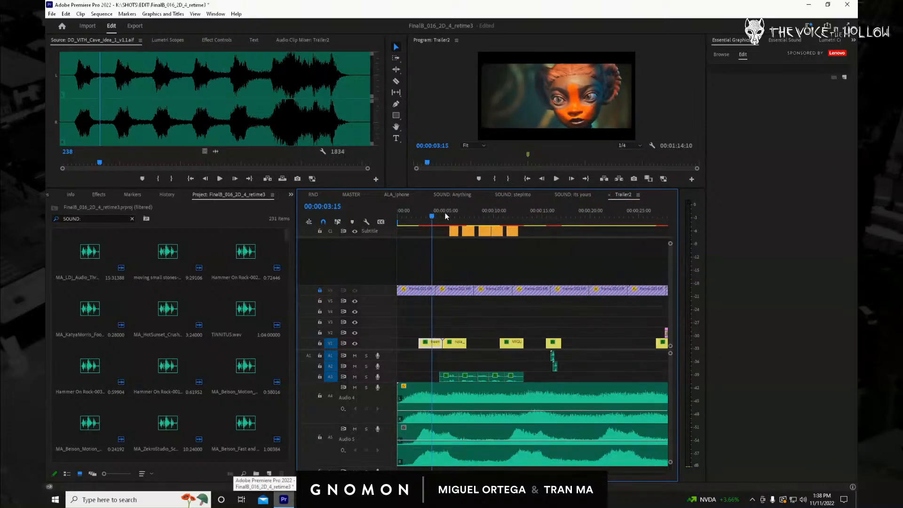
left_click(401, 217)
key("space")
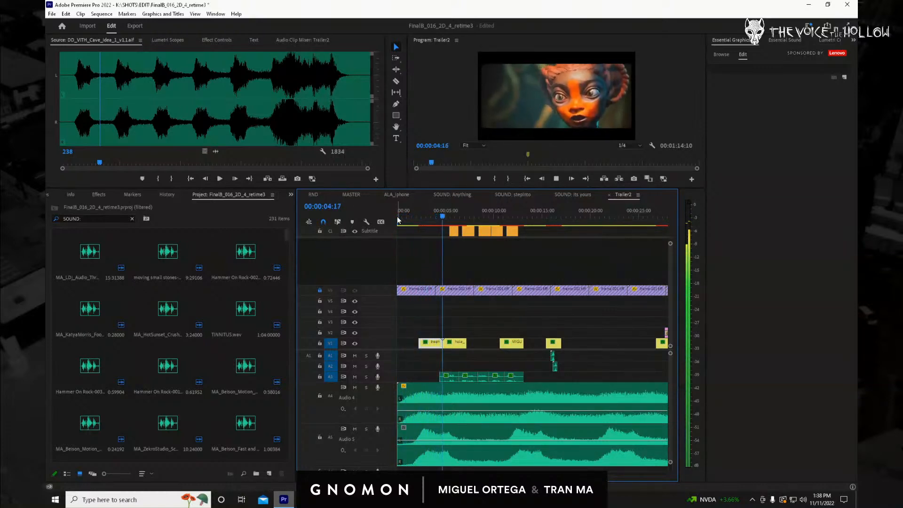
key("space")
left_click_drag(442, 212, 399, 212)
key("space")
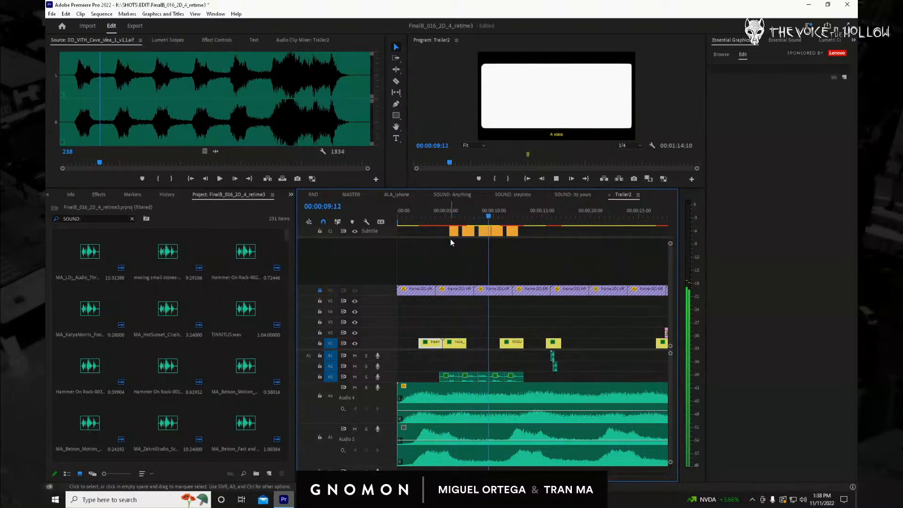
Split the score music on A5 at 00:00:09:08, under the "A voice" caption.
key("space")
left_click(492, 216)
left_click_drag(492, 216, 488, 217)
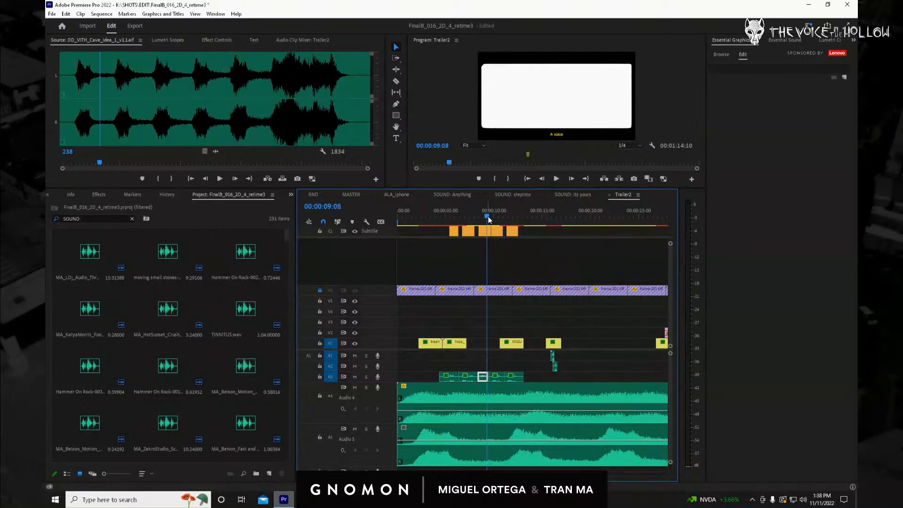
key("c")
key("minus")
key("minus")
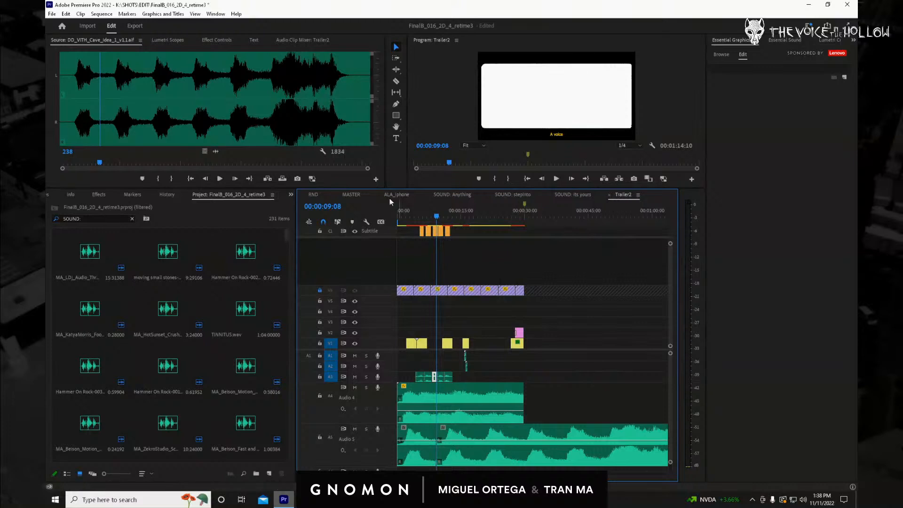
Switch to the MASTER sequence and go to the animal-mask shot at frame 7046, after the "Pride Cometh" title card.
left_click(356, 193)
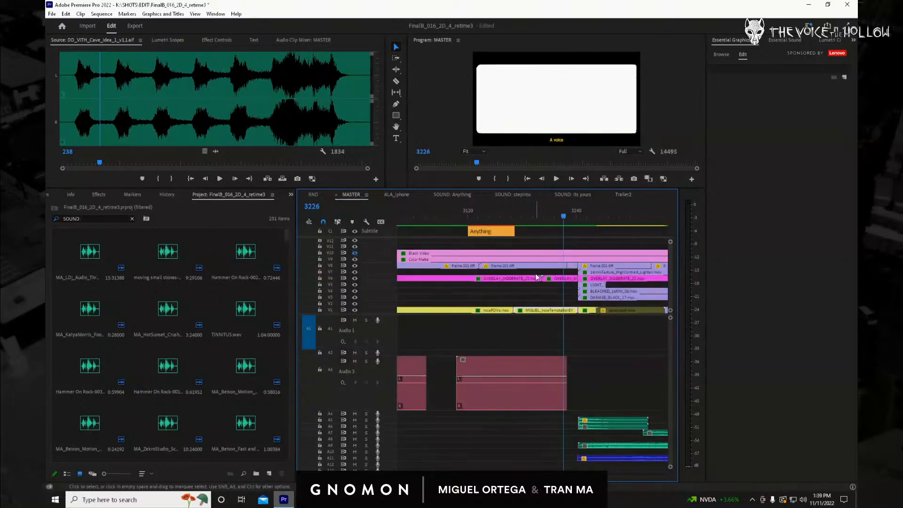
key("minus")
key("minus")
key("minus")
key("minus")
key("minus")
key("minus")
key("minus")
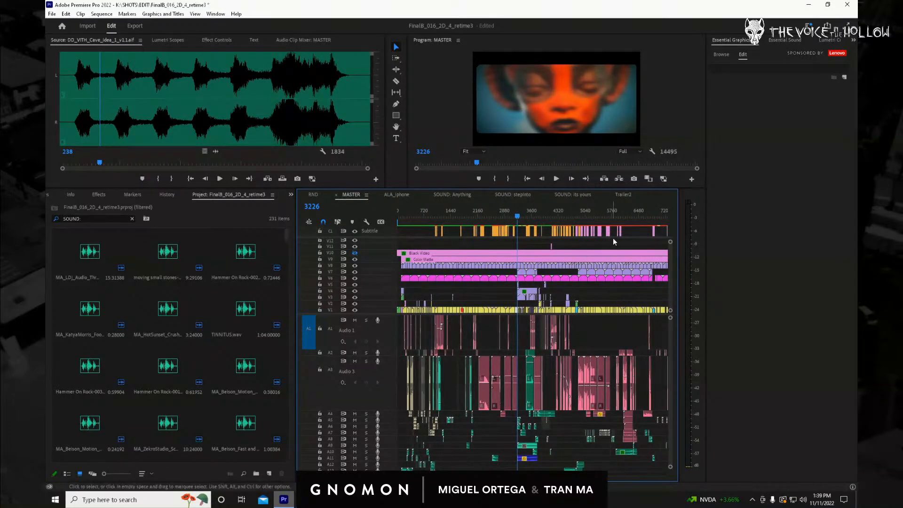
left_click_drag(574, 218, 653, 218)
key("=")
key("=")
key("=")
key("=")
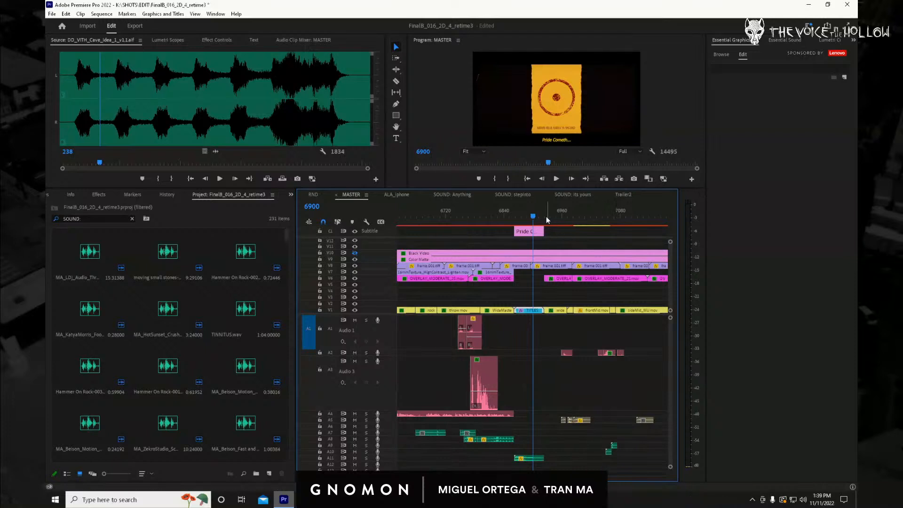
left_click_drag(547, 213, 606, 223)
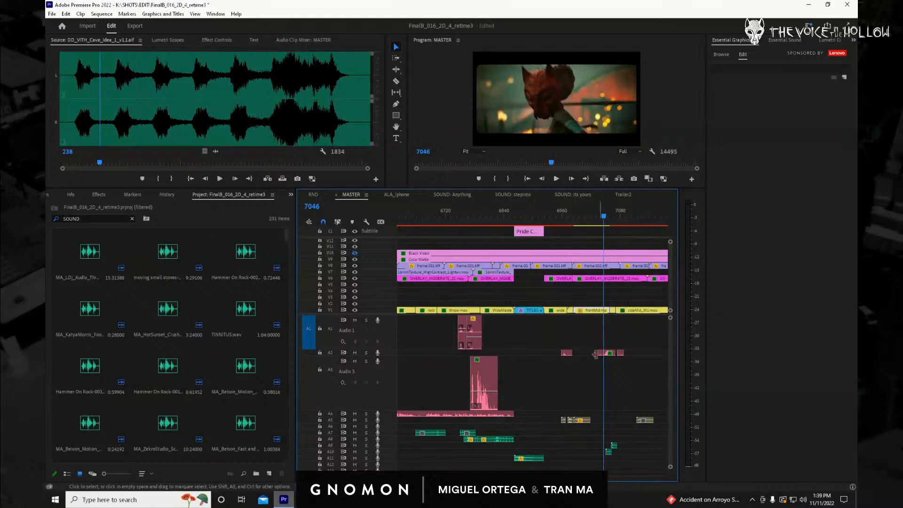
Copy the V1 shot at frame 7046 and the short shot after it, with their sounds on A2 and the lower audio tracks.
left_click_drag(588, 372, 615, 350)
scroll(670, 423, "down", 5)
scroll(672, 428, "up", 5)
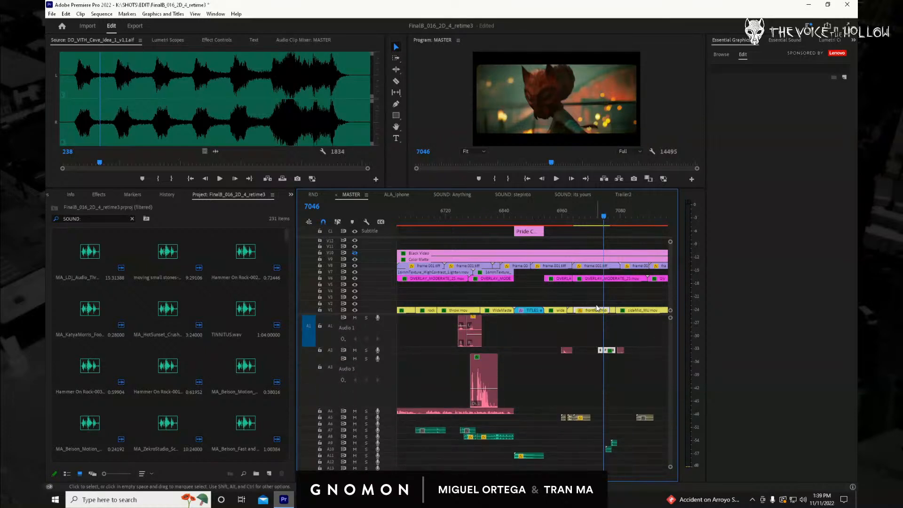
left_click(610, 352)
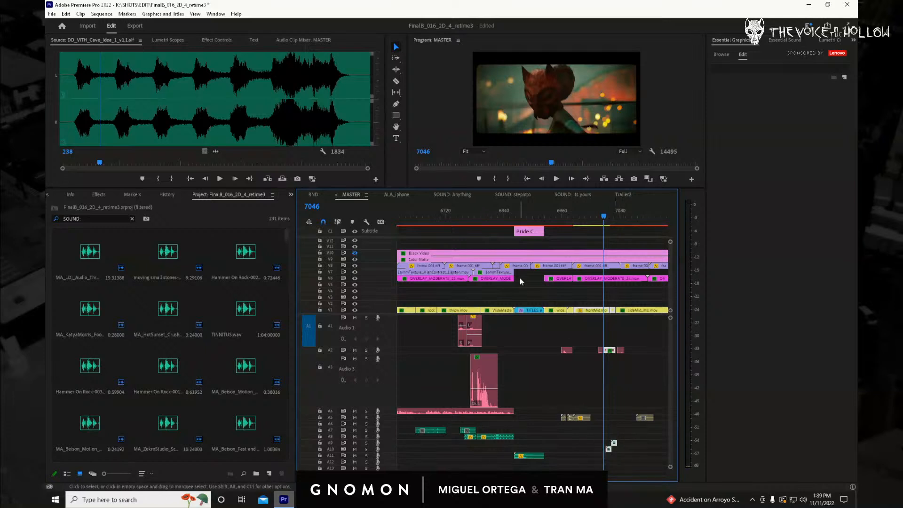
Return to Trailer2 and move the second part of the split A5 music out to about 00:01:03, well past the trailer's end.
left_click(620, 195)
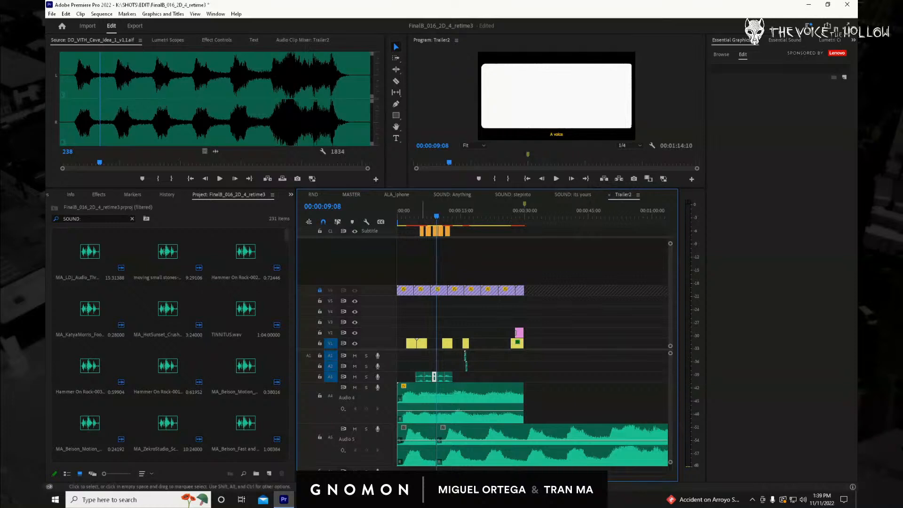
key("minus")
key("minus")
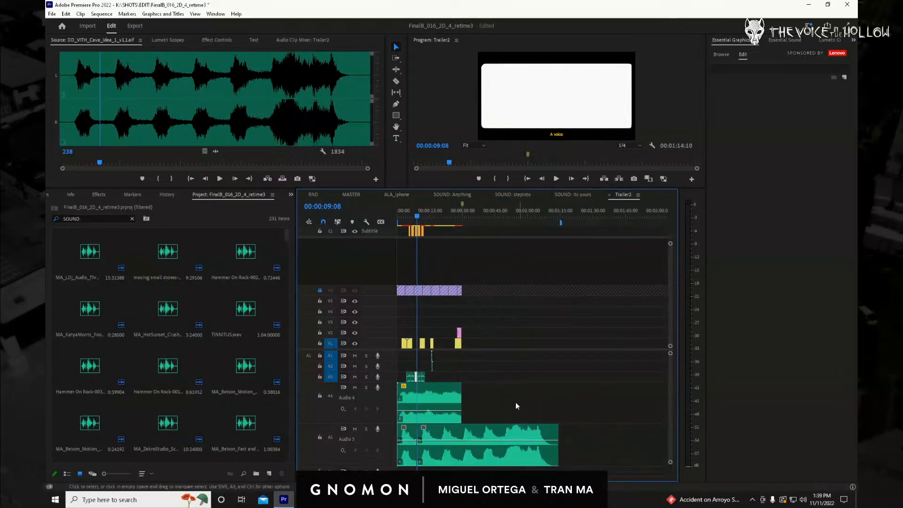
left_click_drag(491, 427, 607, 427)
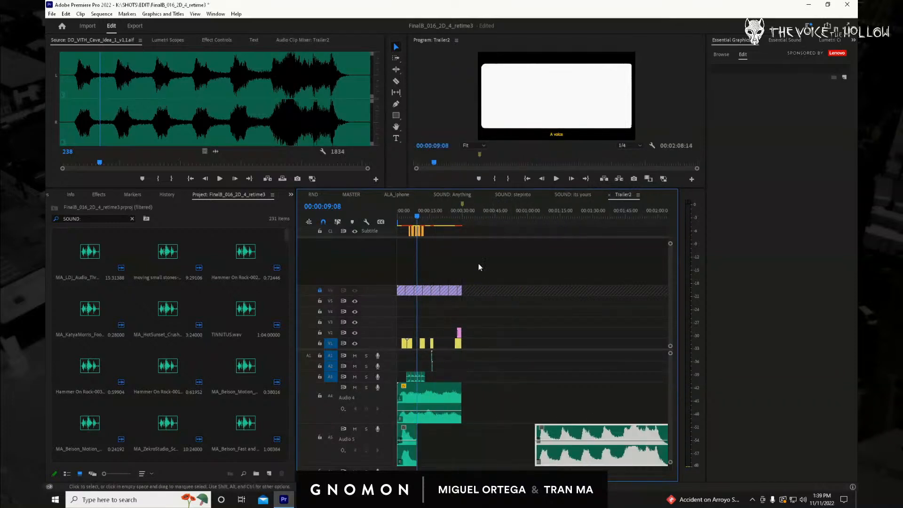
Paste the copied shots and sounds at about 00:00:34 and move the two lowest sound clips up to A3 and A4.
left_click_drag(485, 217, 480, 217)
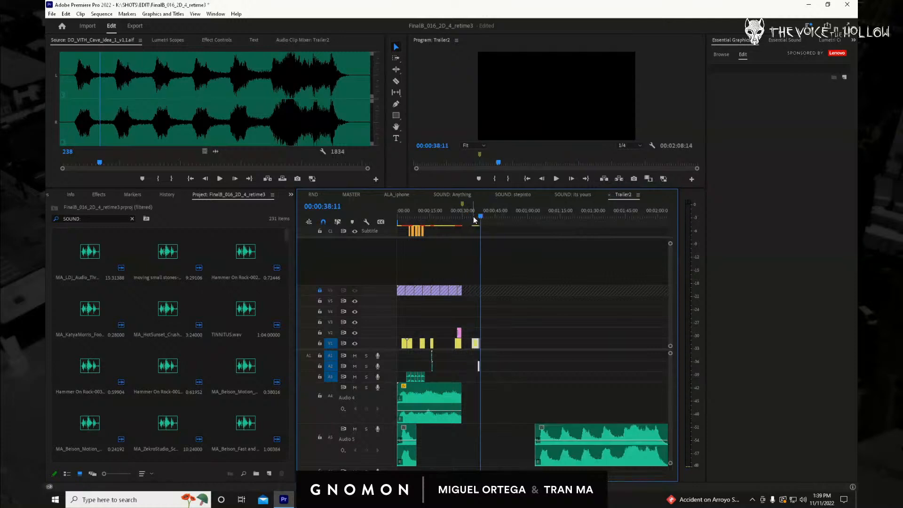
key("equal")
key("equal")
key("equal")
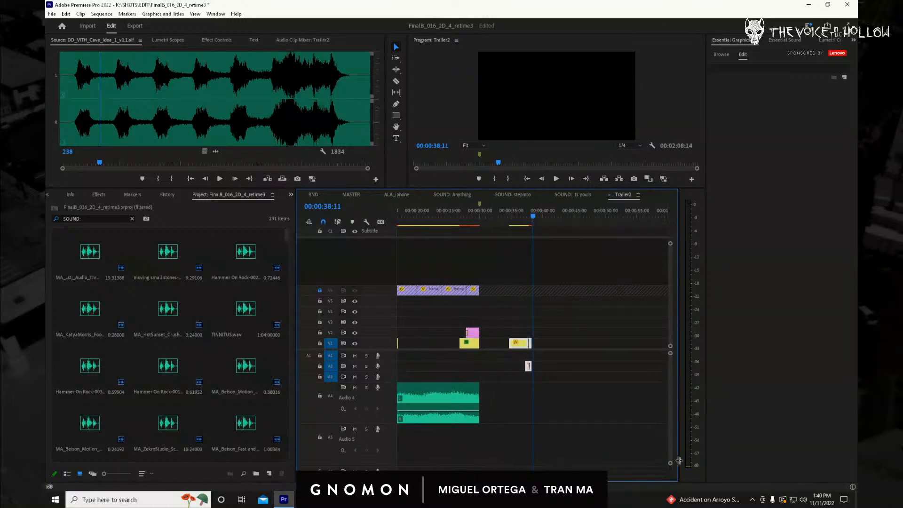
left_click_drag(670, 464, 671, 466)
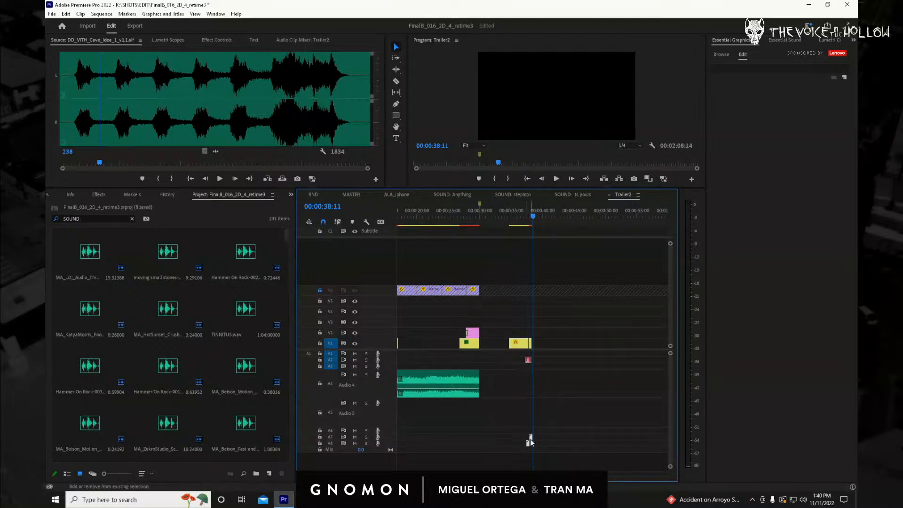
left_click_drag(531, 439, 529, 371)
scroll(437, 457, "up", 5)
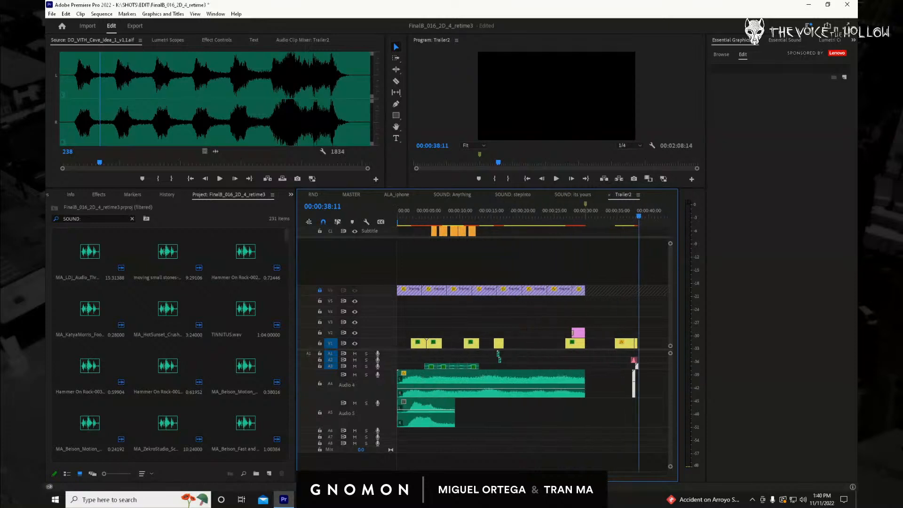
Play the opening of Trailer2 to about 00:00:03.
mouse_move(457, 216)
left_mouse_down()
mouse_move(433, 228)
mouse_move(498, 243)
mouse_move(419, 246)
left_mouse_up()
key("space")
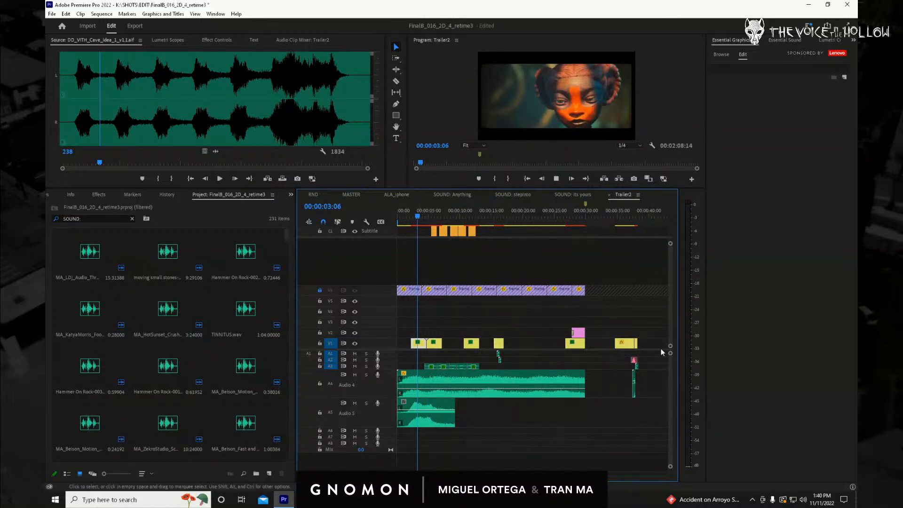
key("space")
Move the pasted shots' sounds down to A6–A8, then place the shots on V2 with their sounds starting at about 00:00:07.
mouse_move(610, 334)
left_mouse_down()
mouse_move(649, 405)
mouse_move(610, 334)
left_mouse_up()
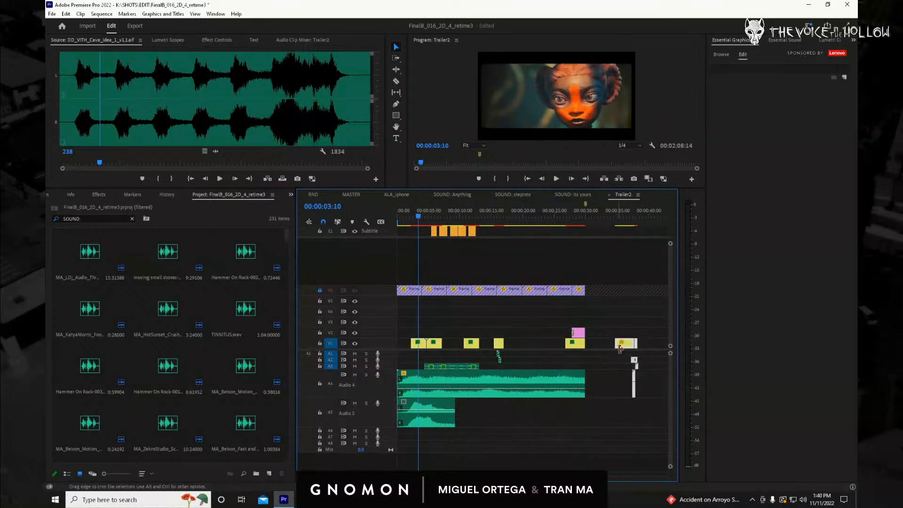
left_click(620, 412)
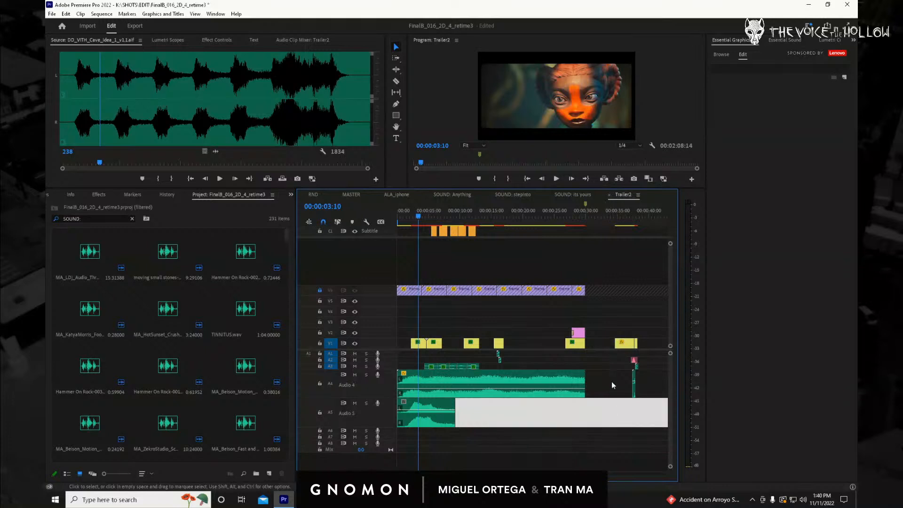
left_click(613, 386)
left_click_drag(653, 413, 622, 429)
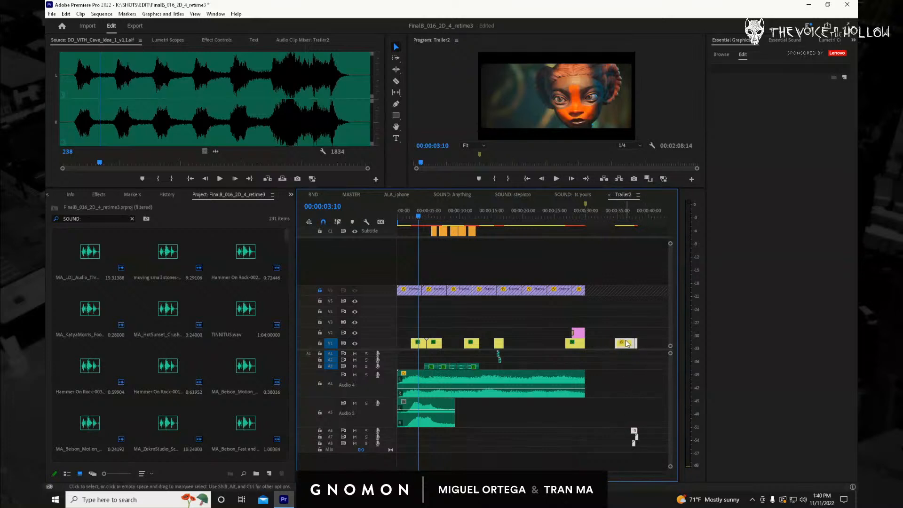
left_click_drag(626, 344, 454, 336)
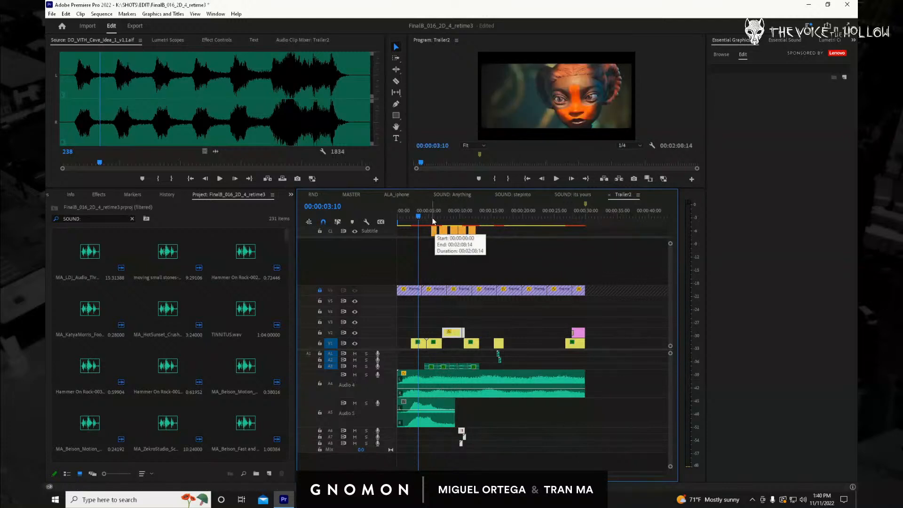
Play the "I heard something today" and "A voice" passage to check how the V2 mask shot fits the captions.
left_click_drag(432, 216, 438, 217)
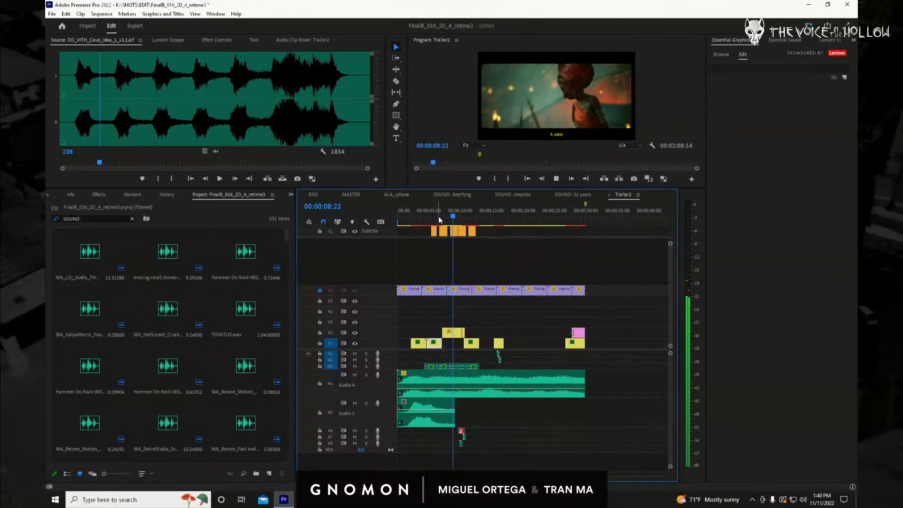
key("space")
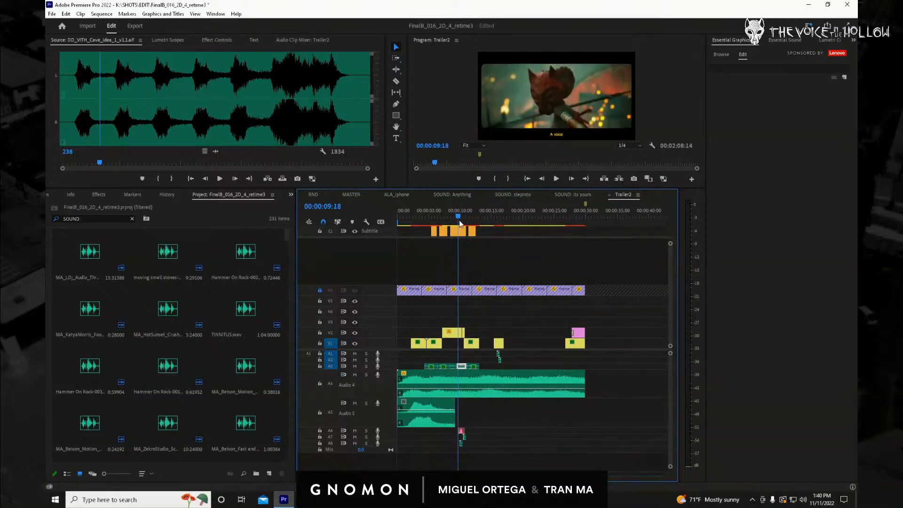
left_click_drag(459, 224, 460, 223)
key("alt+Tab")
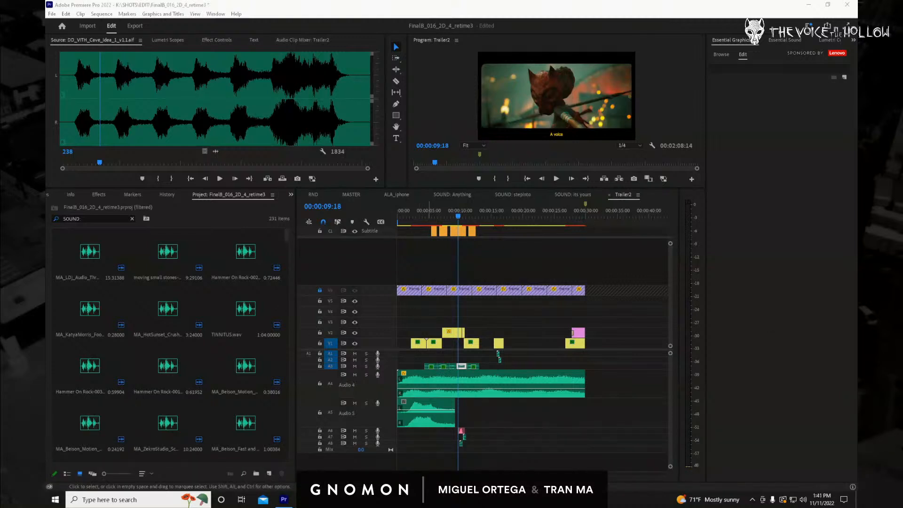
Split the longer mask shot on V2 at 00:00:09:07 and delete the part before the cut.
key("=")
key("=")
key("=")
key("=")
key("=")
key("=")
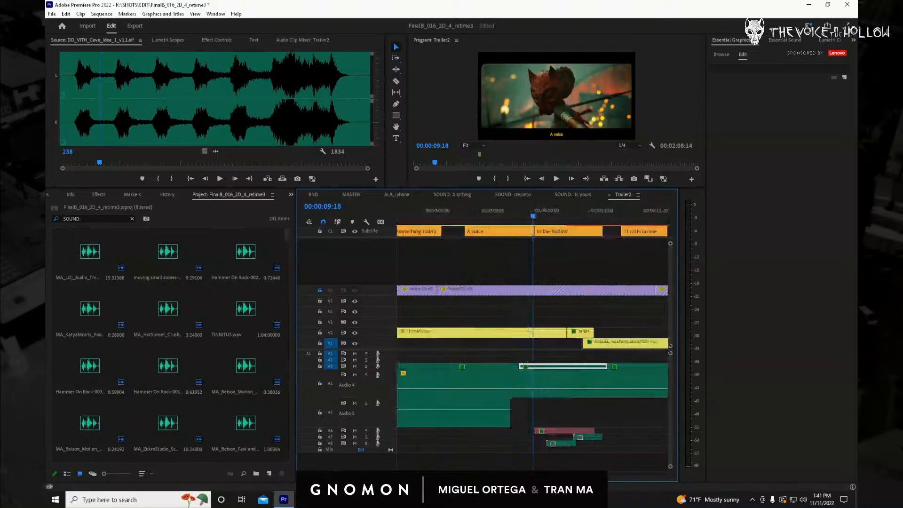
key("-")
key("-")
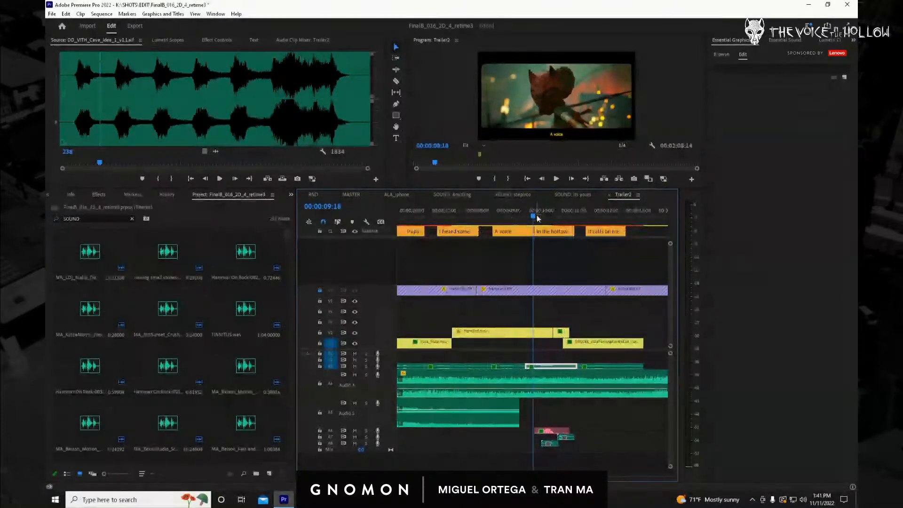
left_click_drag(537, 218, 520, 223)
key("c")
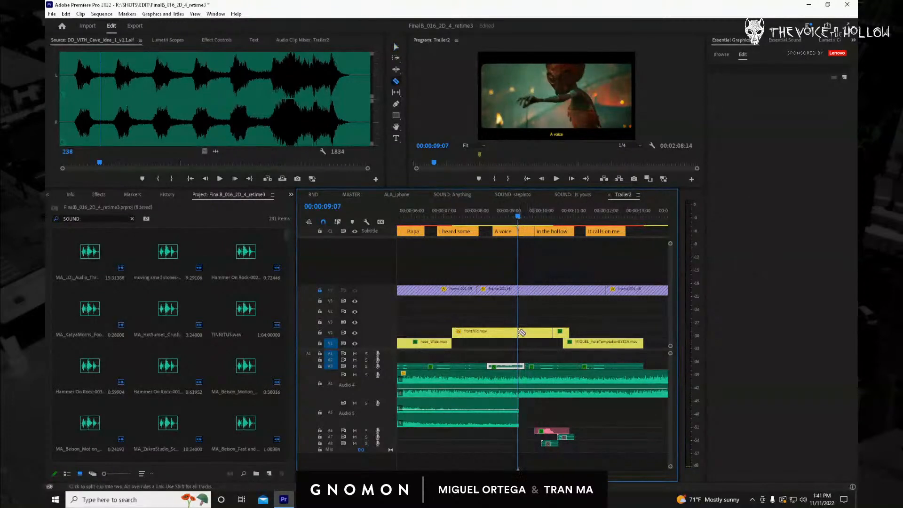
key("v")
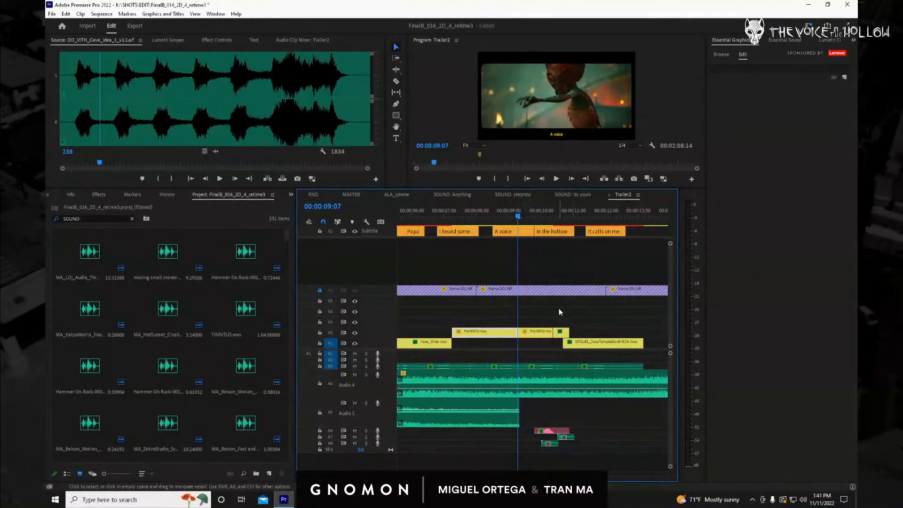
key("Delete")
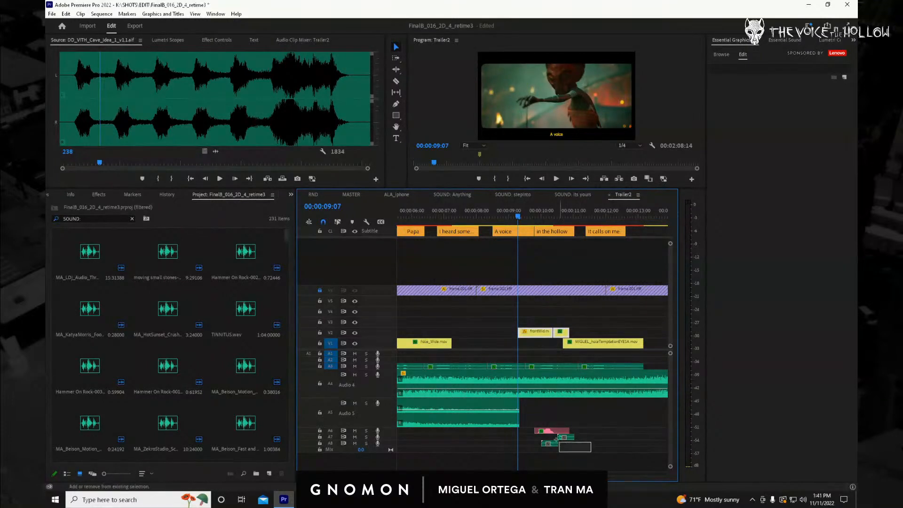
Move the remaining V2 shots and their A6–A8 sounds earlier so they directly follow the wide hole shot on V1.
left_click_drag(591, 451, 542, 423)
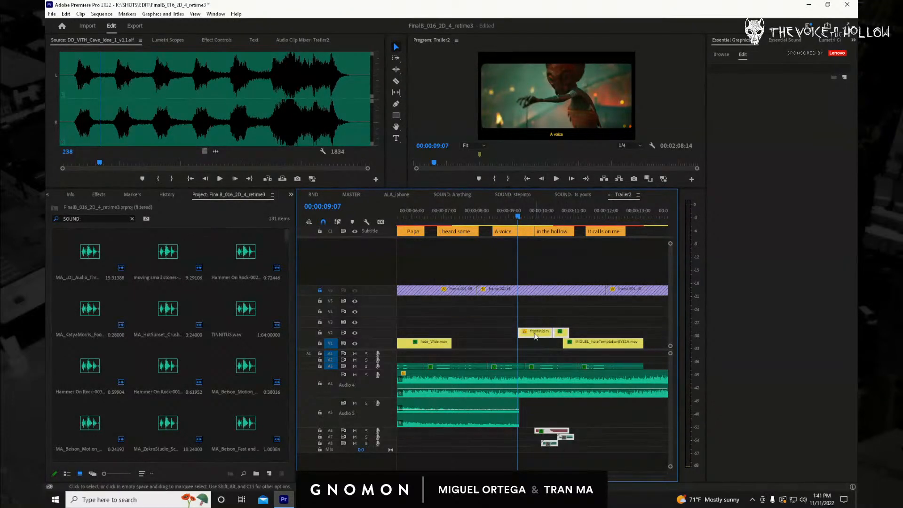
left_click_drag(534, 334, 469, 334)
left_click(441, 219)
mouse_move(441, 222)
left_mouse_down()
mouse_move(490, 229)
mouse_move(456, 230)
left_mouse_up()
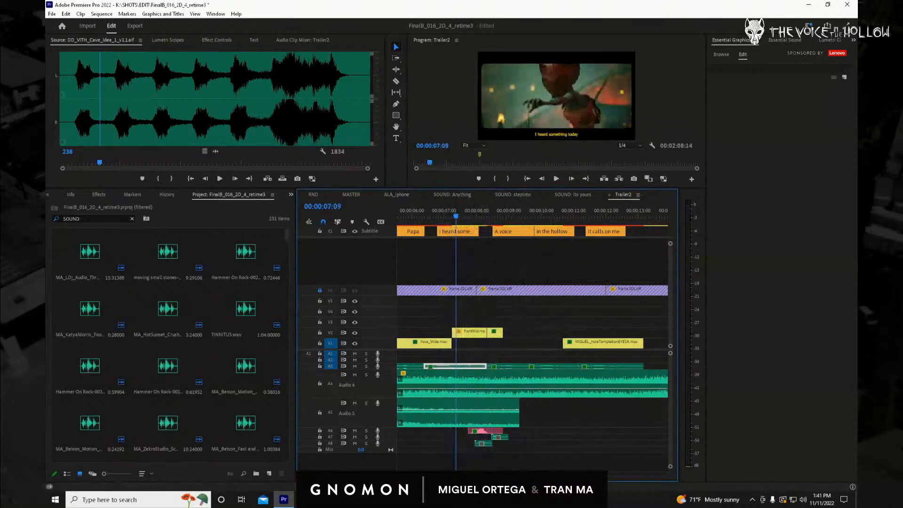
Extend the end of the A5 music clip to the start of the "It calls on me" caption, at about 00:00:11.
key("minus")
key("minus")
key("minus")
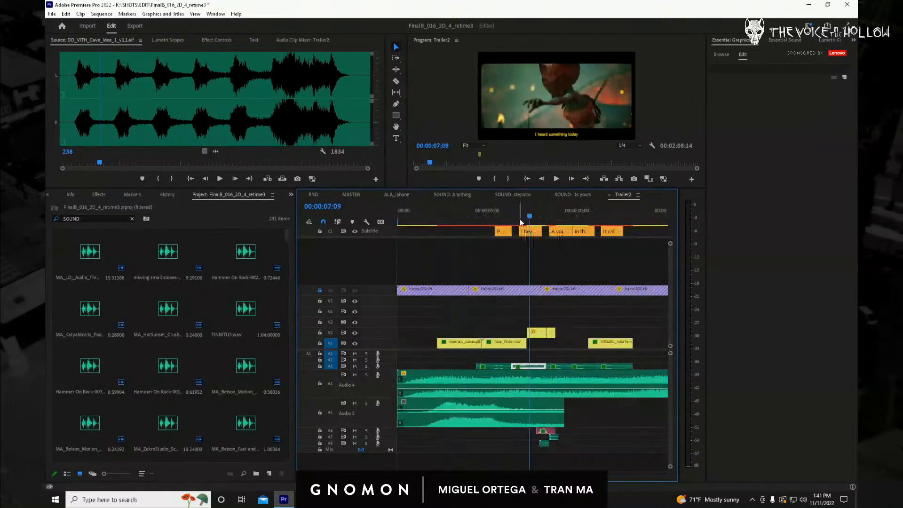
mouse_move(520, 222)
left_mouse_down()
mouse_move(511, 225)
mouse_move(533, 228)
mouse_move(521, 228)
left_mouse_up()
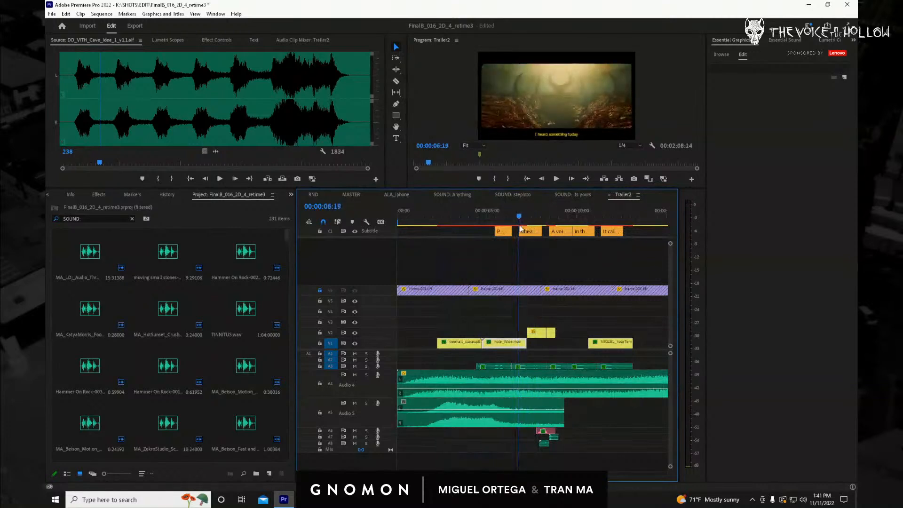
key("space")
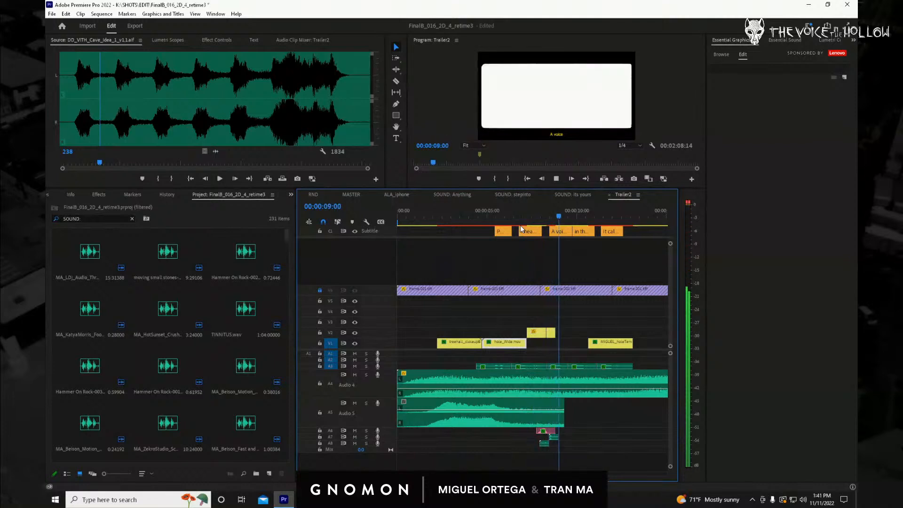
left_click(582, 366)
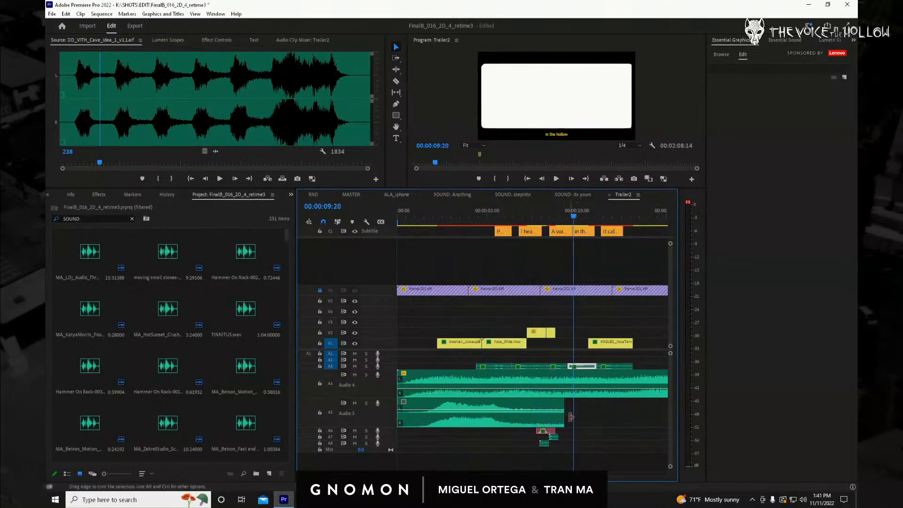
left_click_drag(568, 422, 601, 422)
Play the passage from the "I heard something today" caption through "It calls on me" to review the extended music.
left_click(522, 217)
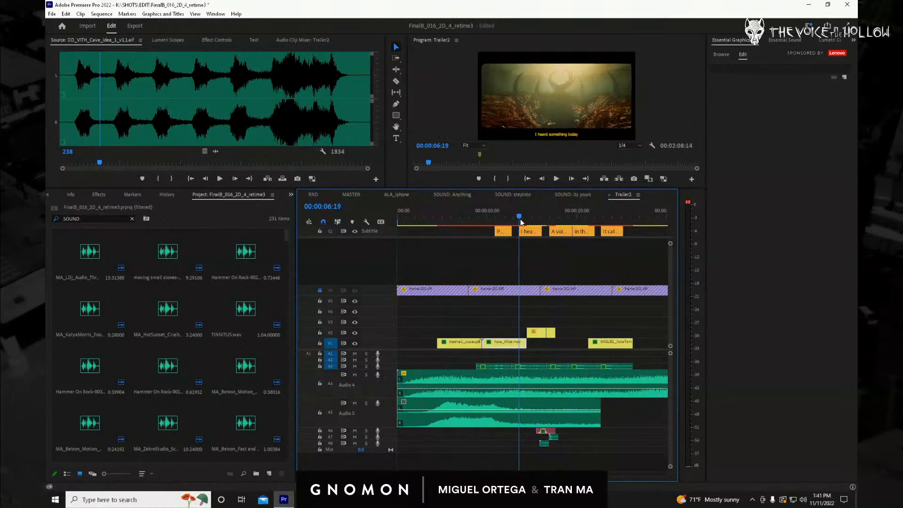
key("space")
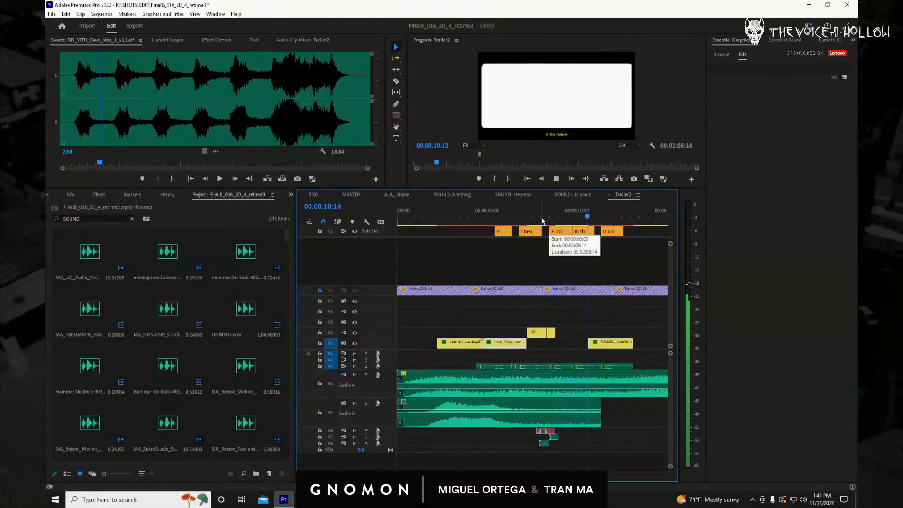
left_click(533, 217)
left_click_drag(533, 217, 581, 234)
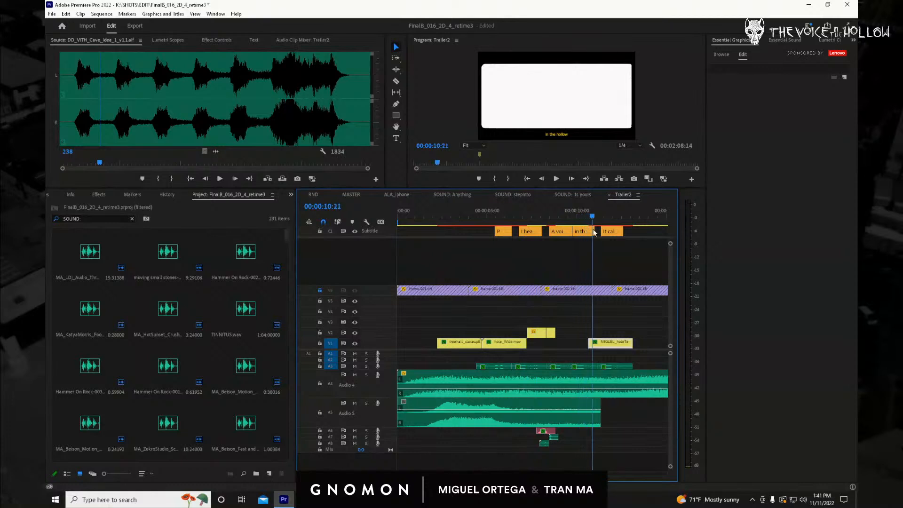
mouse_move(518, 218)
left_mouse_down()
mouse_move(512, 230)
mouse_move(477, 217)
mouse_move(565, 236)
mouse_move(513, 218)
left_mouse_up()
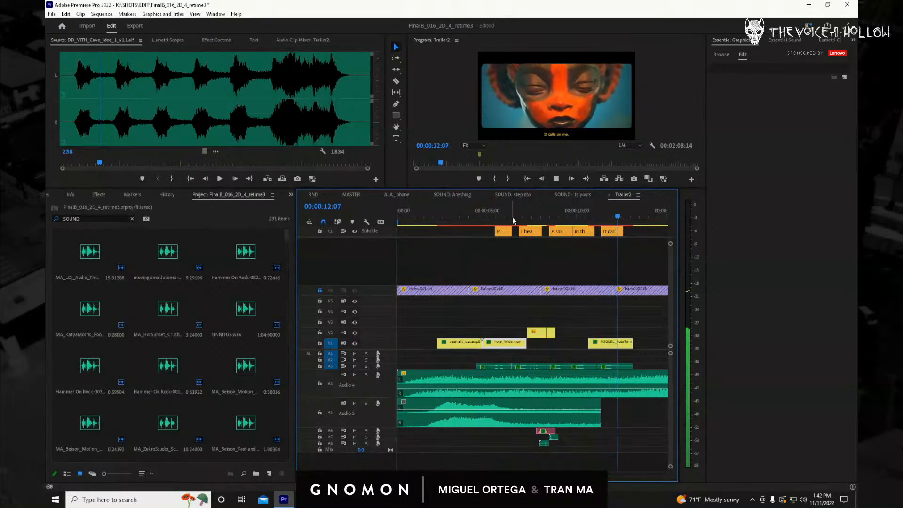
key("space")
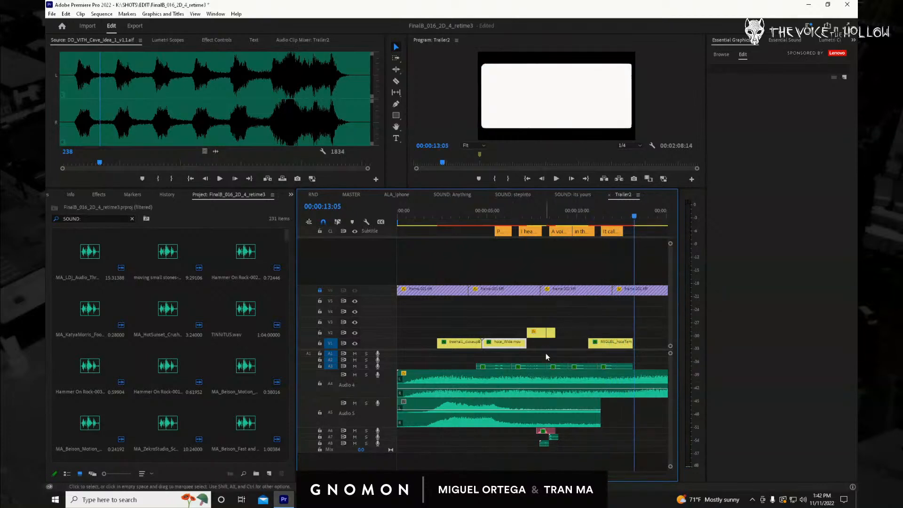
Move the two V2 mask shots onto V1 with their A6–A8 sounds, past the trailer's end at about 00:00:43.
left_click(539, 326)
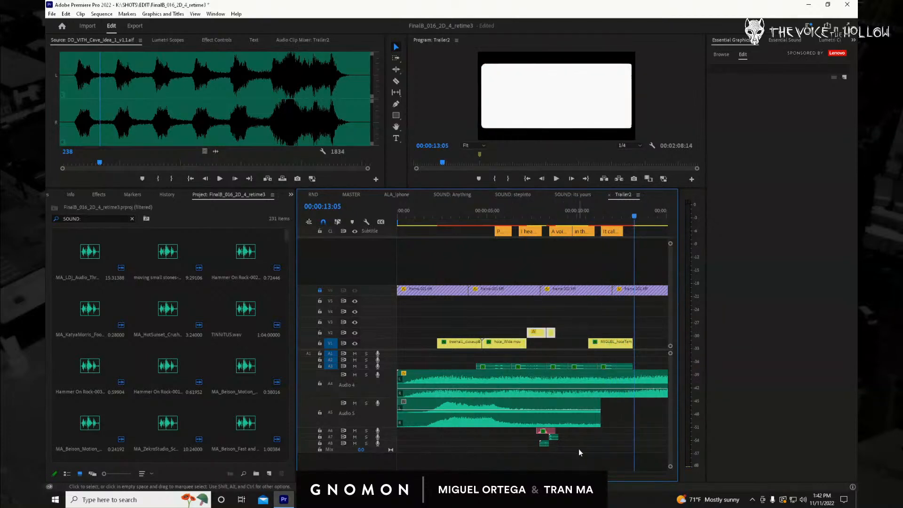
left_click_drag(579, 449, 529, 432)
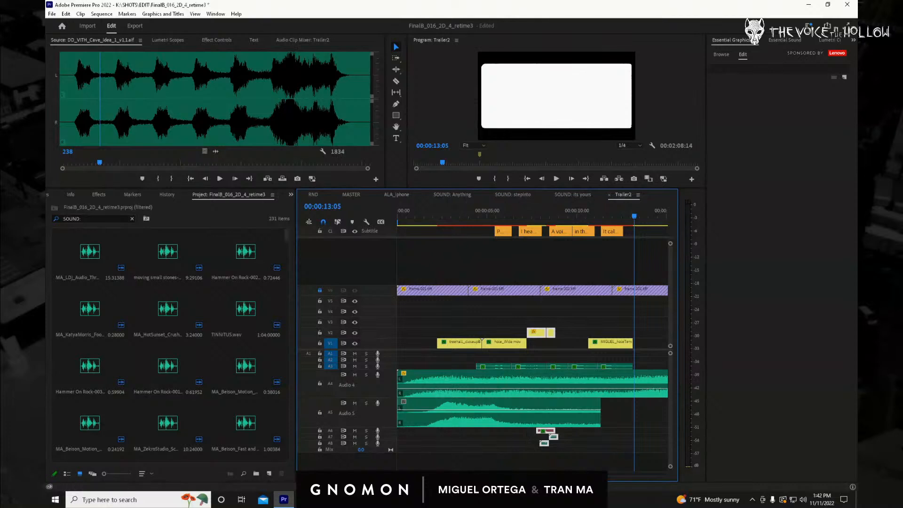
left_click_drag(429, 473, 527, 473)
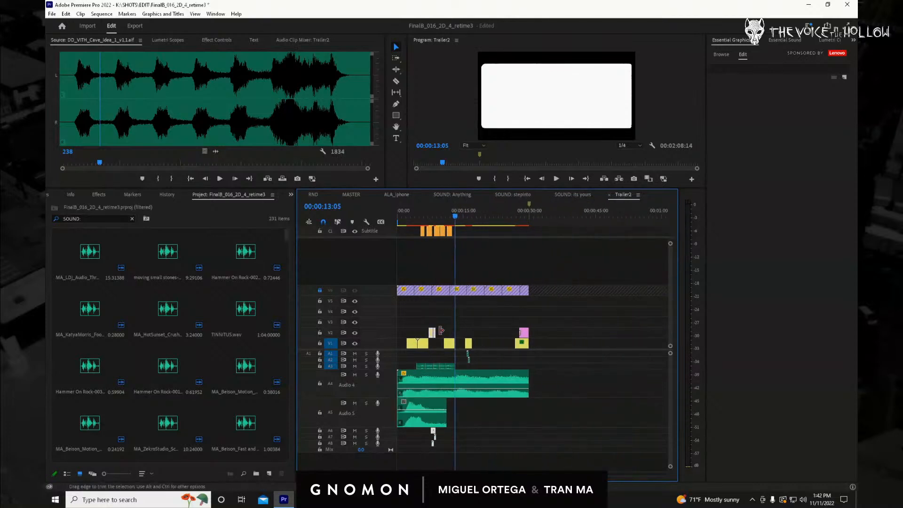
left_click_drag(432, 332, 588, 343)
Play Trailer2 from the start to about 00:00:08 and return to its beginning.
left_click_drag(460, 209, 398, 223)
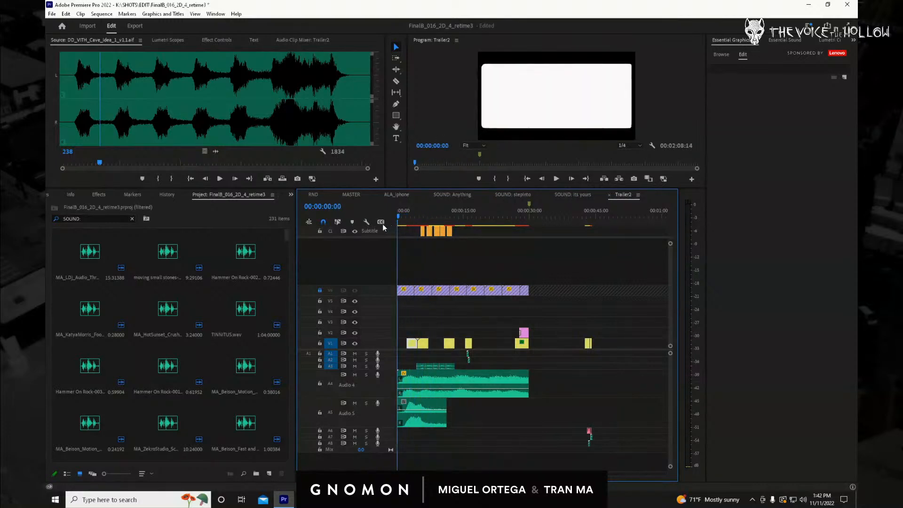
key("space")
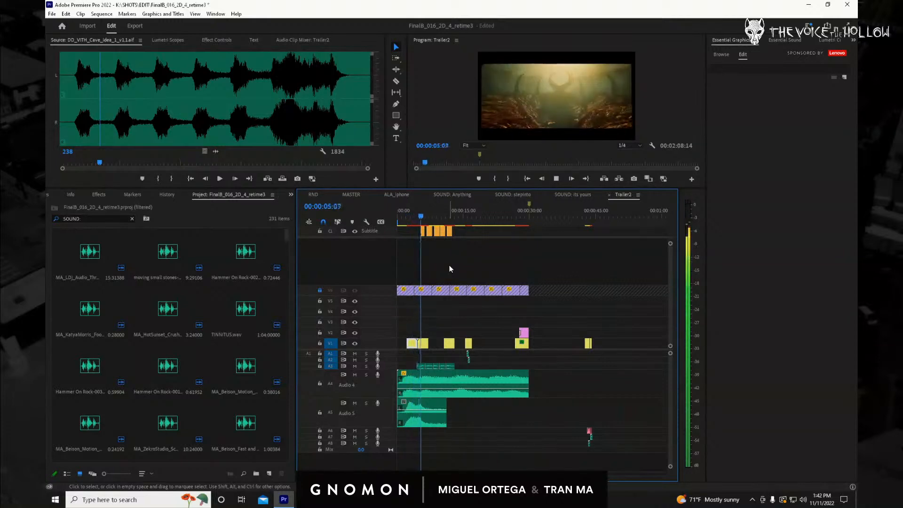
key("space")
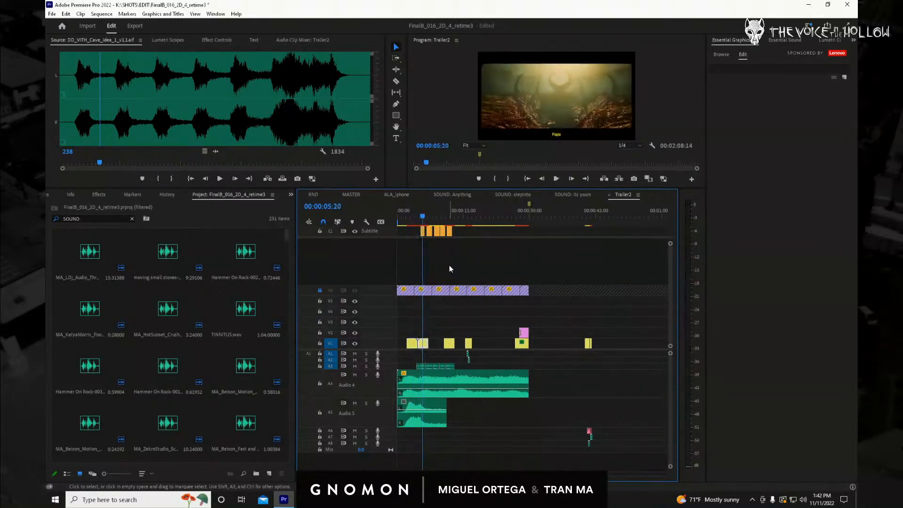
key("space")
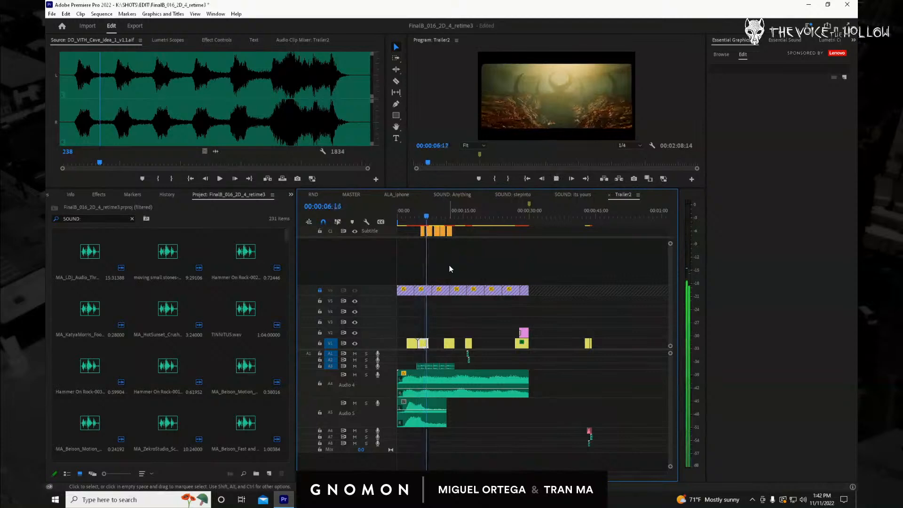
key("space")
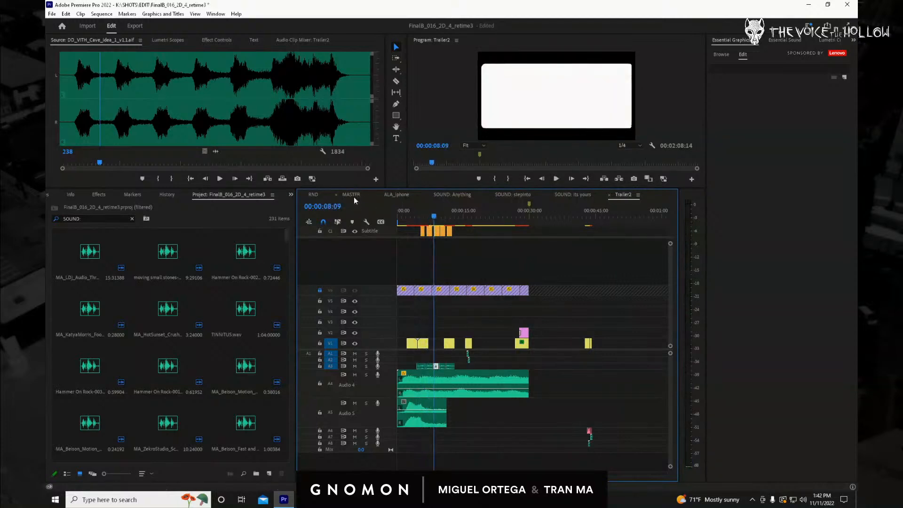
left_click(441, 219)
left_click_drag(442, 219, 396, 232)
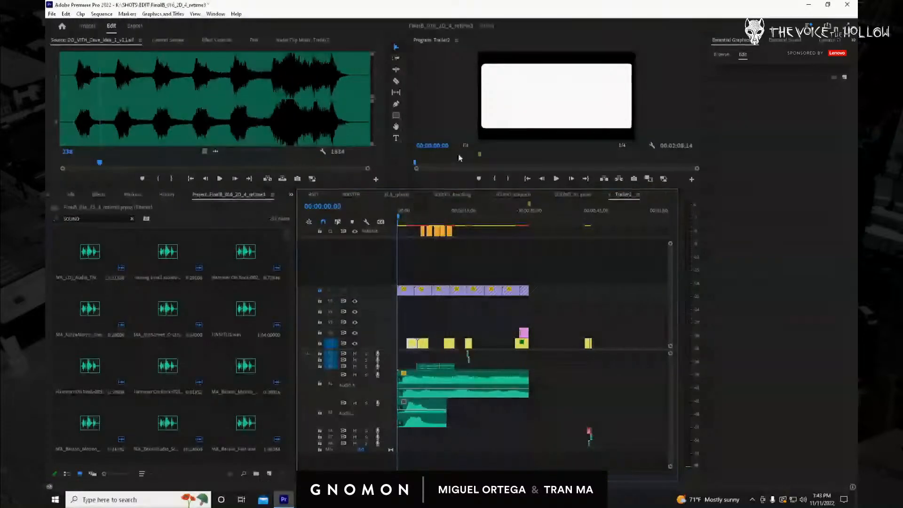
Look through the MASTER sequence from the mask shot near frame 7048 to its end for further trailer shots.
left_click(357, 194)
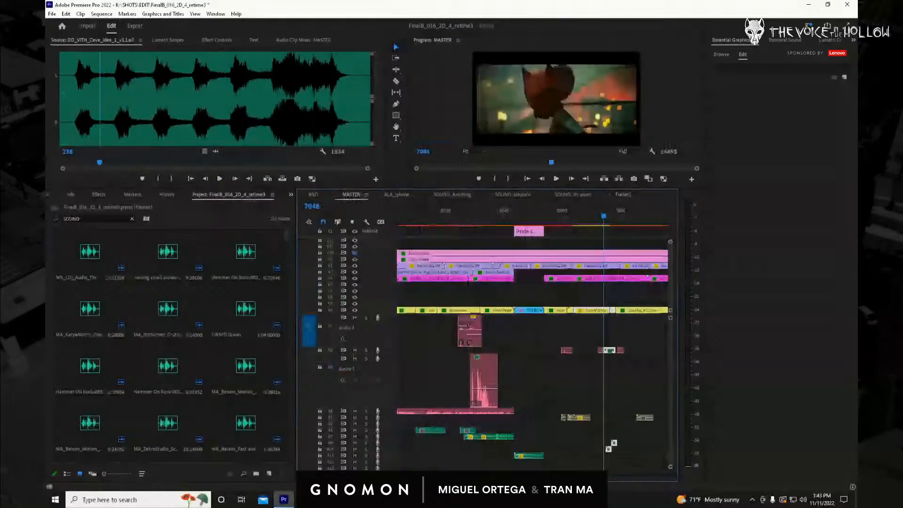
key("minus")
key("minus")
key("minus")
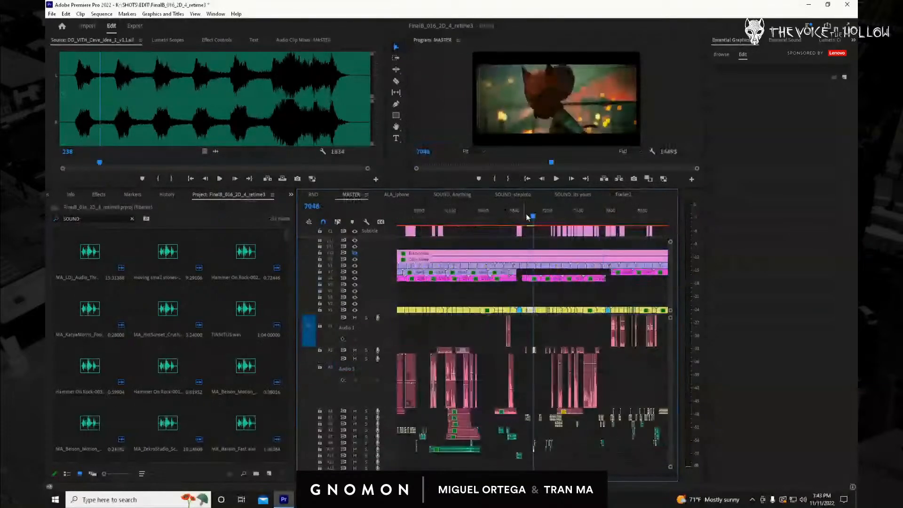
left_click(536, 217)
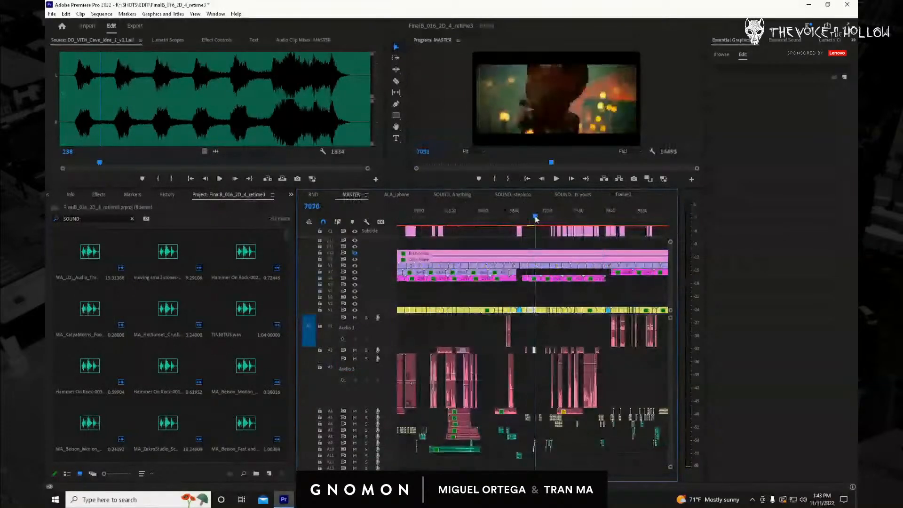
left_click_drag(536, 218, 583, 218)
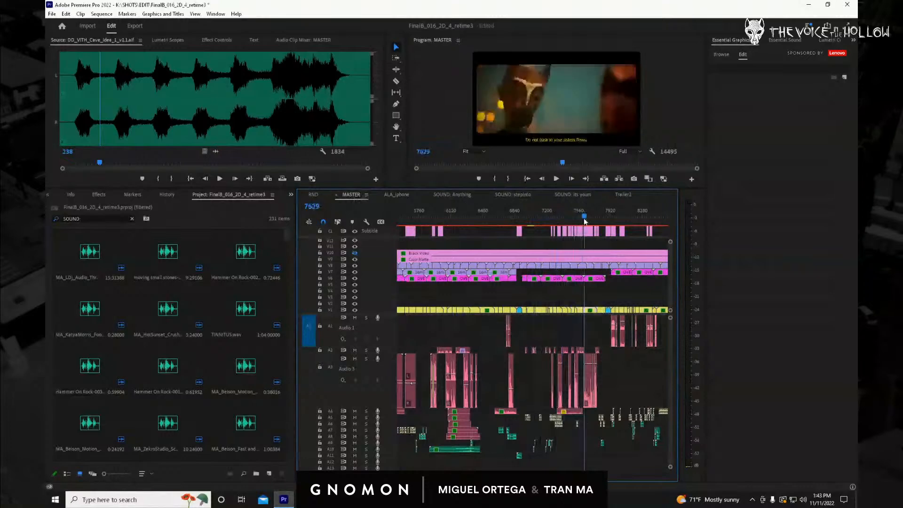
scroll(532, 348, "down", 2)
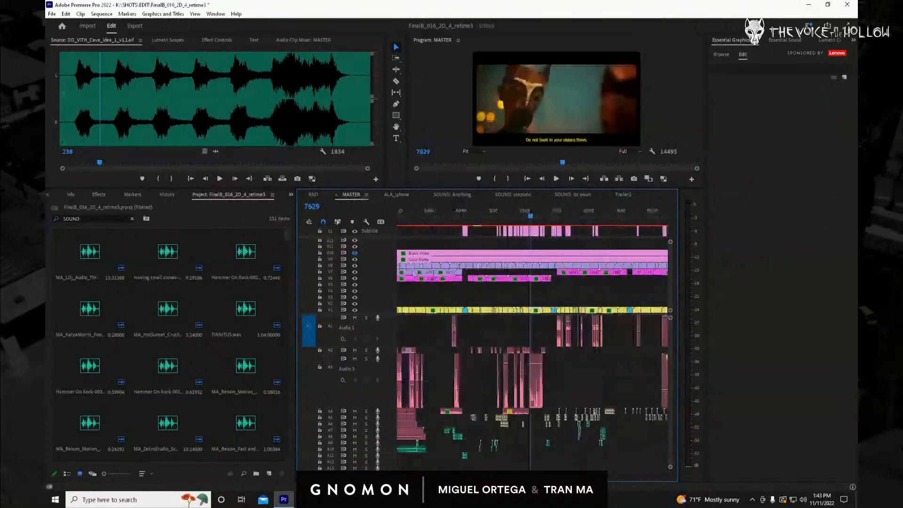
scroll(532, 348, "down", 3)
scroll(456, 469, "down", 3)
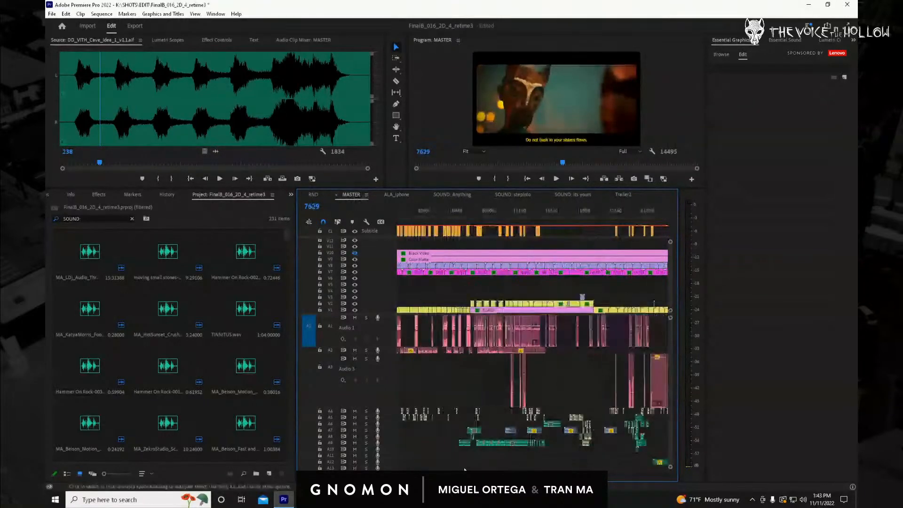
scroll(468, 469, "down", 4)
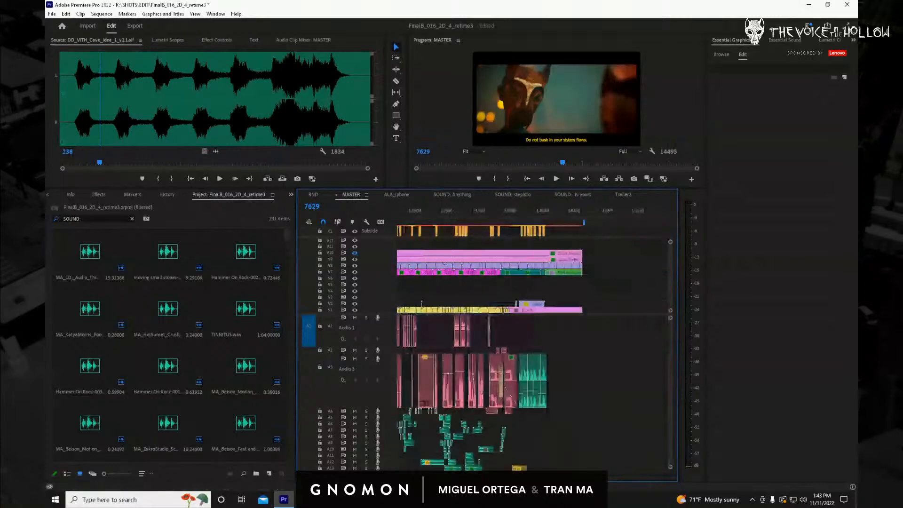
Copy the FIGHT_coaB.mov shot near frame 9985 of MASTER into Trailer2, directly before the final V1 shot.
left_click(513, 216)
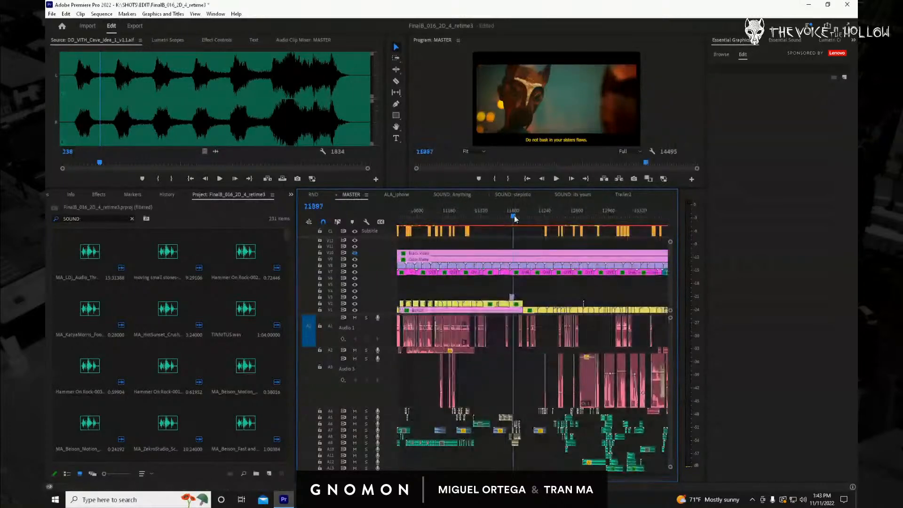
left_click_drag(514, 216, 465, 235)
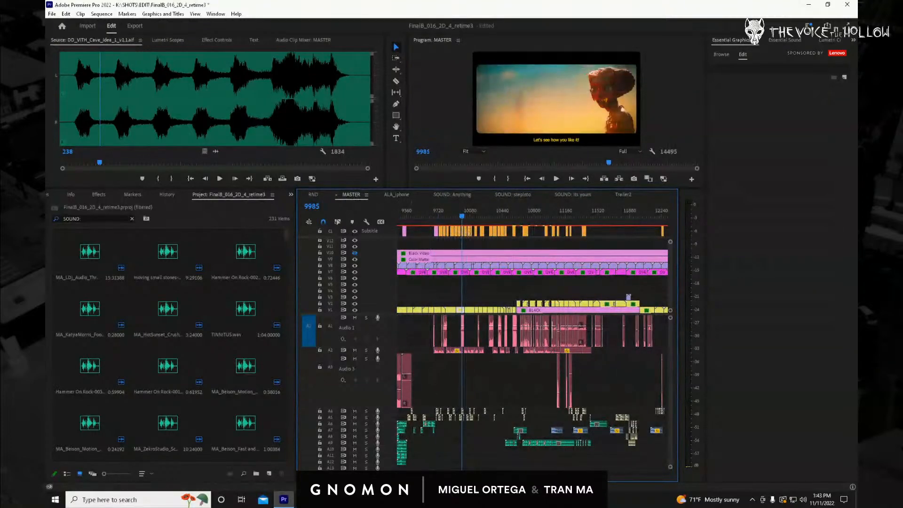
key("equal")
key("equal")
key("equal")
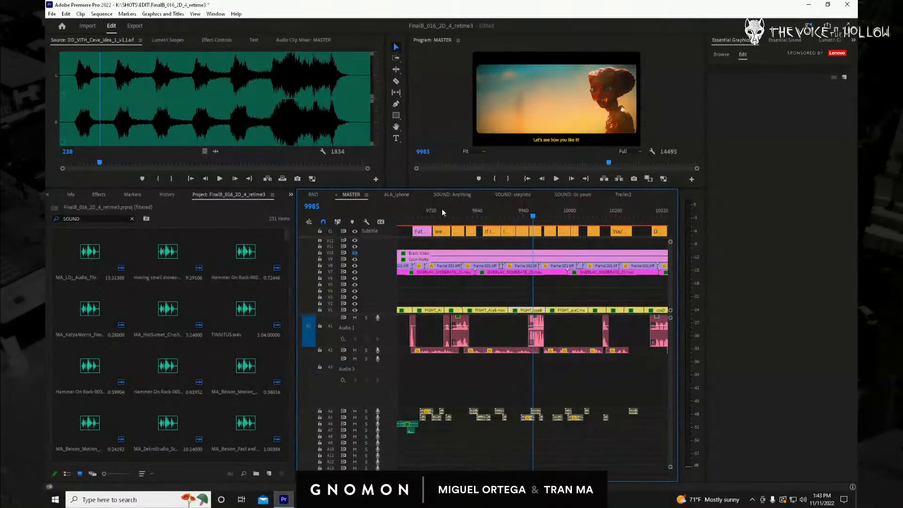
left_click(624, 194)
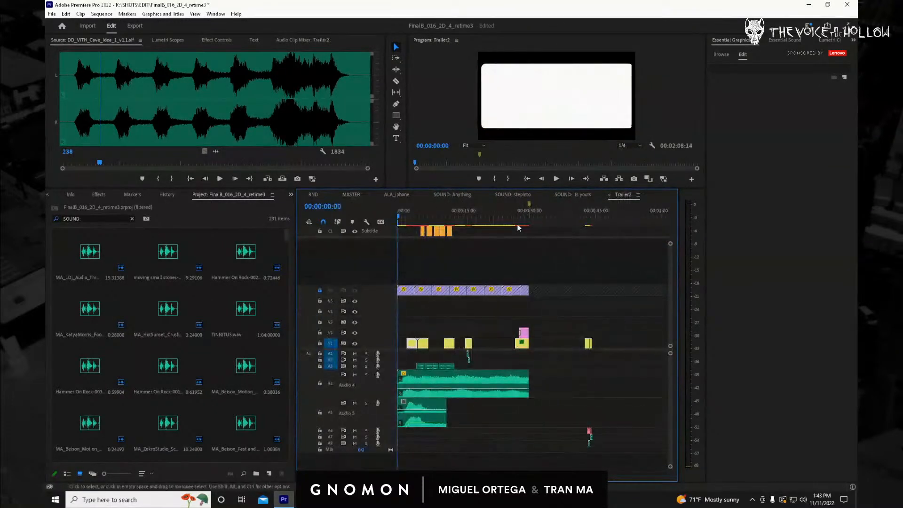
left_click(542, 221)
key("ctrl+v")
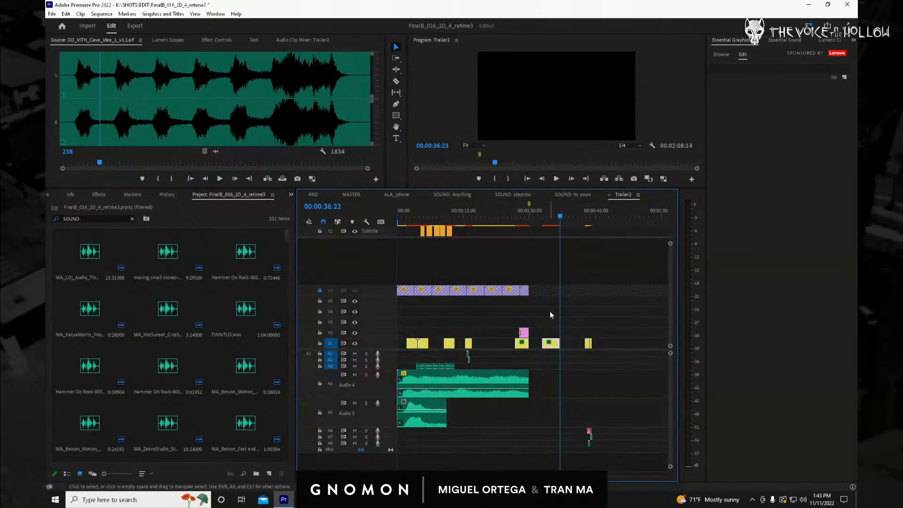
left_click_drag(544, 221, 560, 220)
left_click_drag(553, 346, 508, 347)
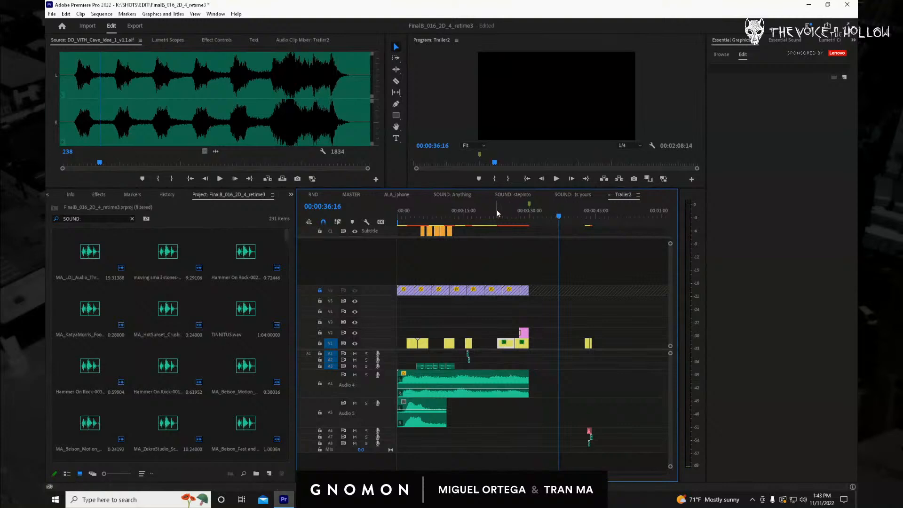
Apply the Horizontal Flip effect to the first mask shot at about 00:00:43 on V1.
left_click_drag(497, 213, 588, 238)
left_click(613, 307)
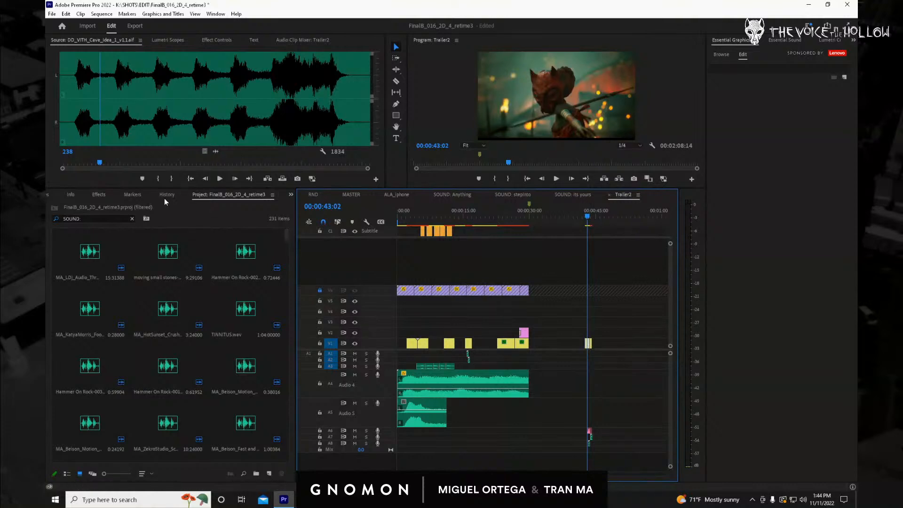
left_click(100, 195)
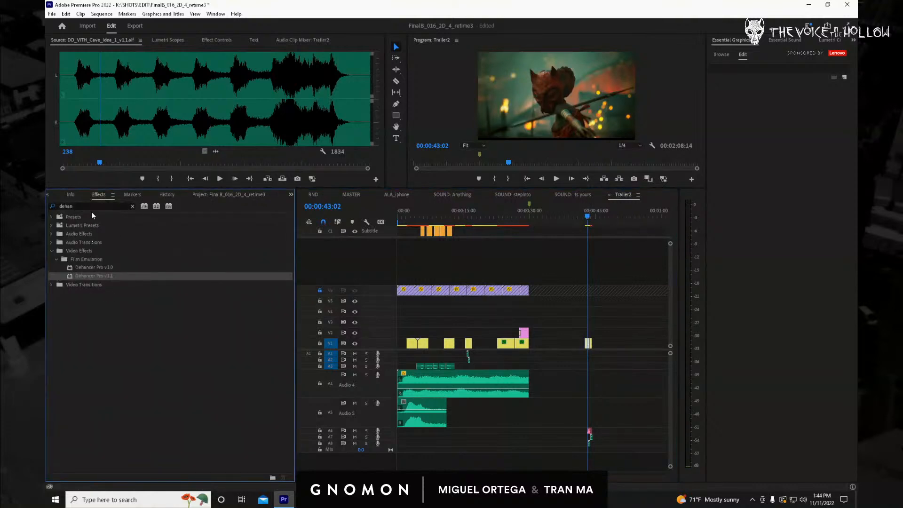
left_click(92, 207)
type("g")
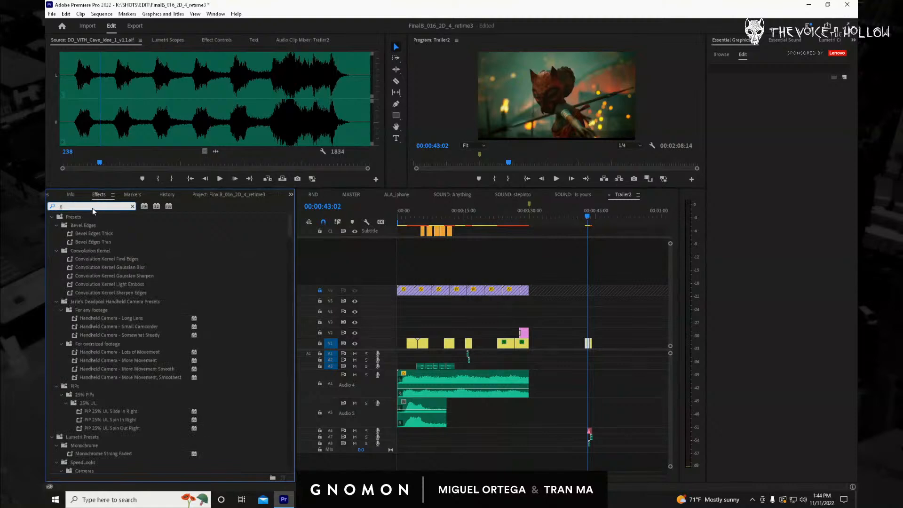
key("BackSpace")
type("hor")
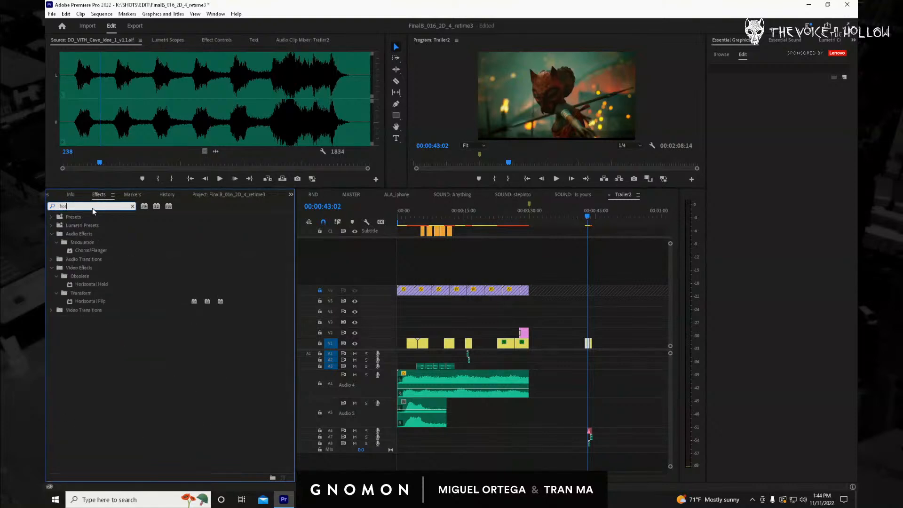
left_click_drag(95, 301, 474, 351)
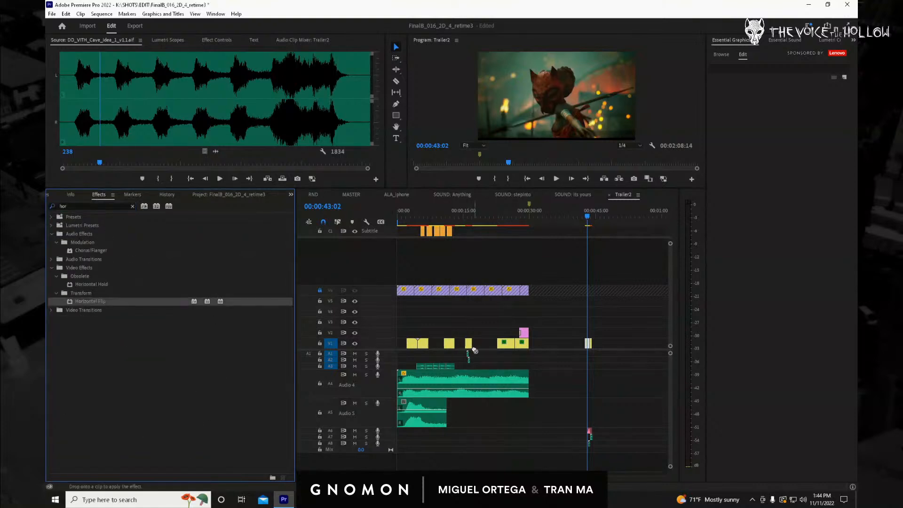
left_click_drag(589, 344, 590, 344)
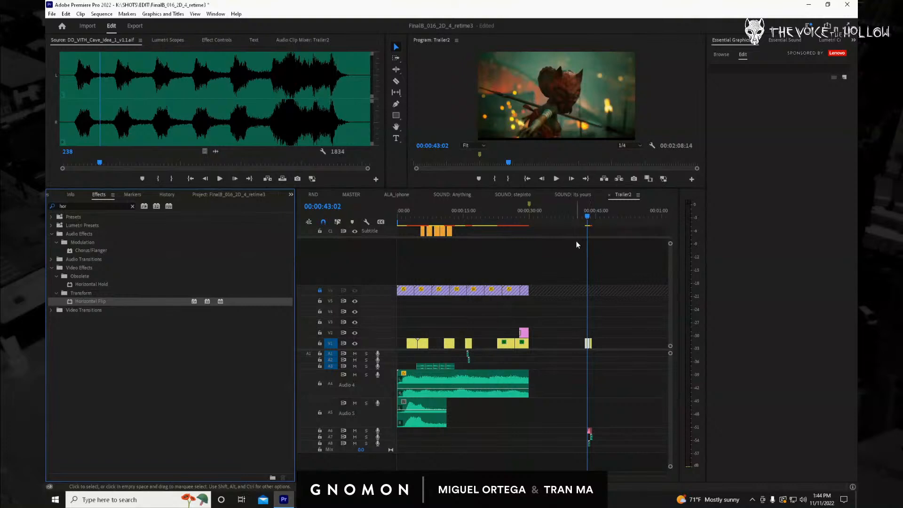
Split the FIGHT_coaB.mov clip at 00:00:25:05 and delete the part before the cut.
left_click_drag(582, 218, 512, 228)
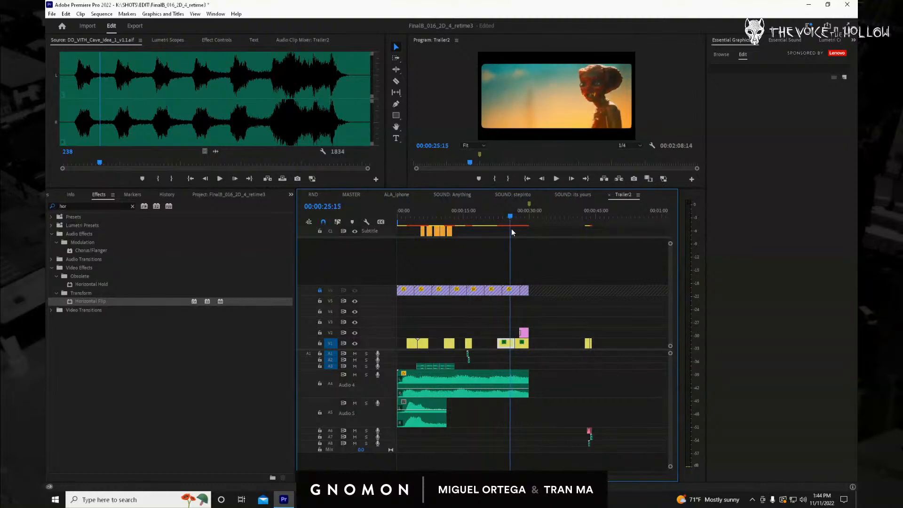
key("c")
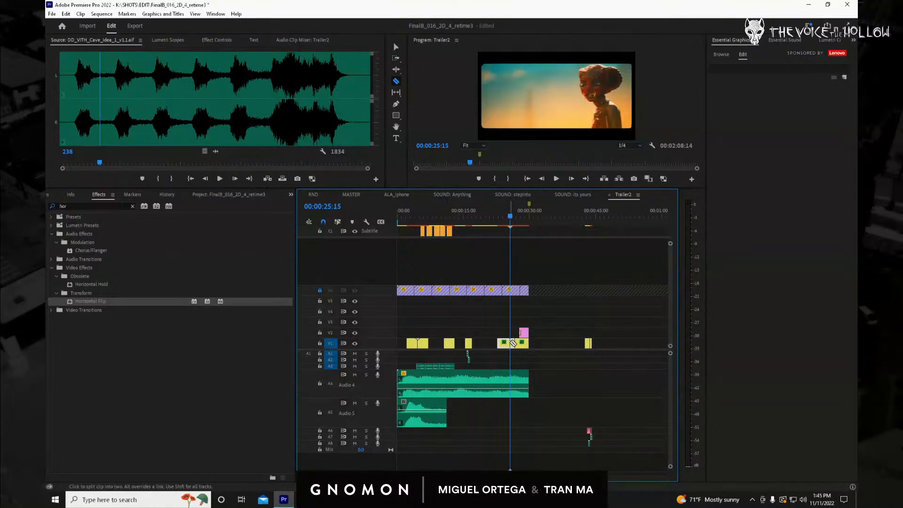
key("Left")
key("Left")
key("Left")
key("Left")
key("Left")
key("Left")
key("Left")
key("Left")
key("Left")
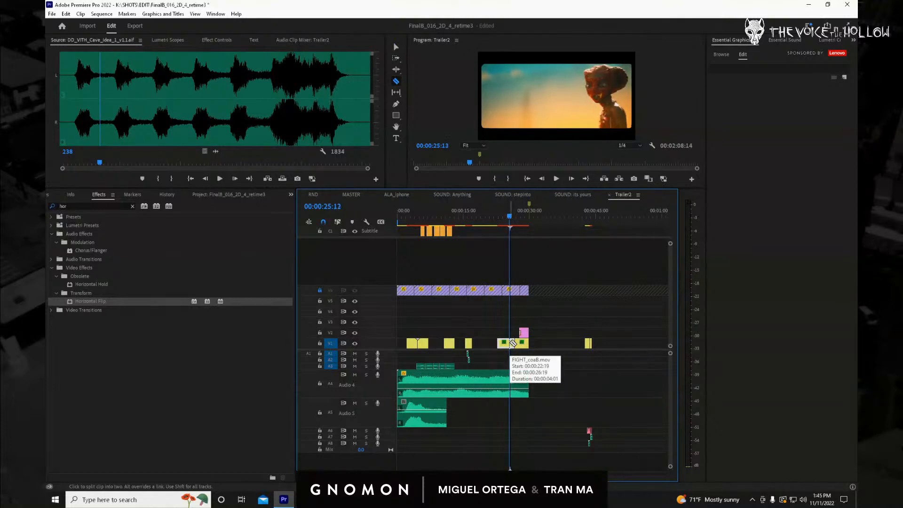
key("Left")
key("Left")
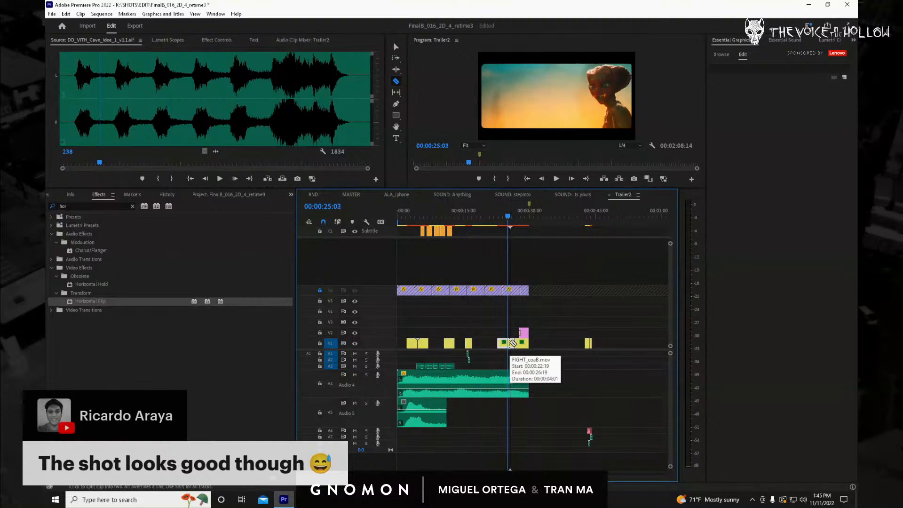
key("Right")
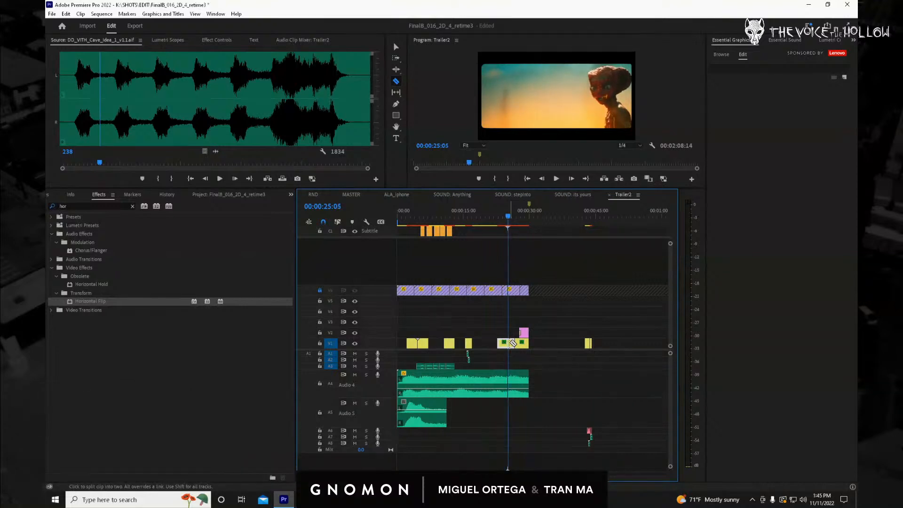
key("v")
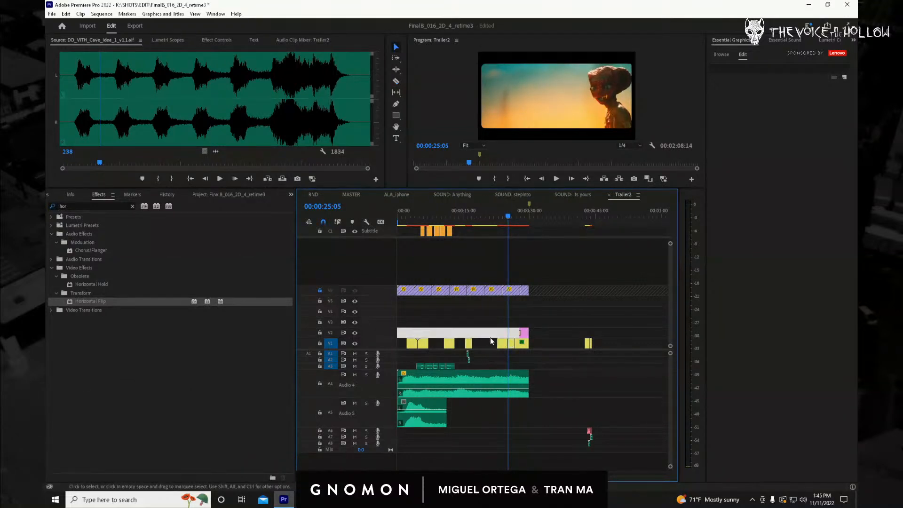
left_click(503, 347)
key("Delete")
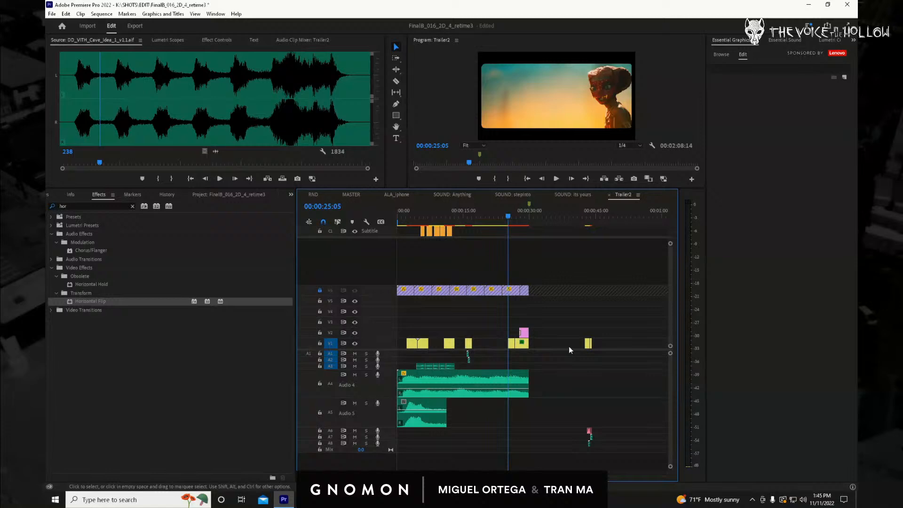
Move the flipped mask shot from about 00:00:43 to directly before the trimmed FIGHT_coaB.mov clip on V1 and review the join.
left_click(589, 218)
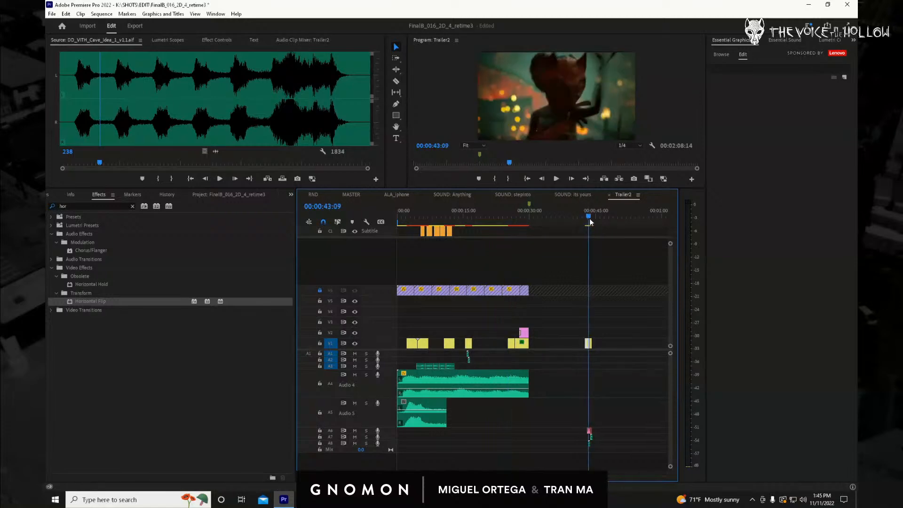
left_click_drag(590, 218, 589, 221)
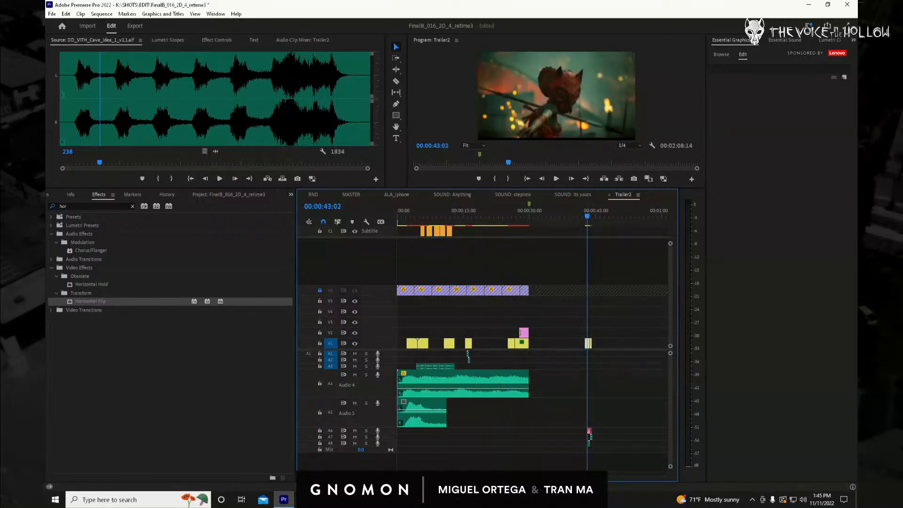
left_click_drag(857, 148, 842, 46)
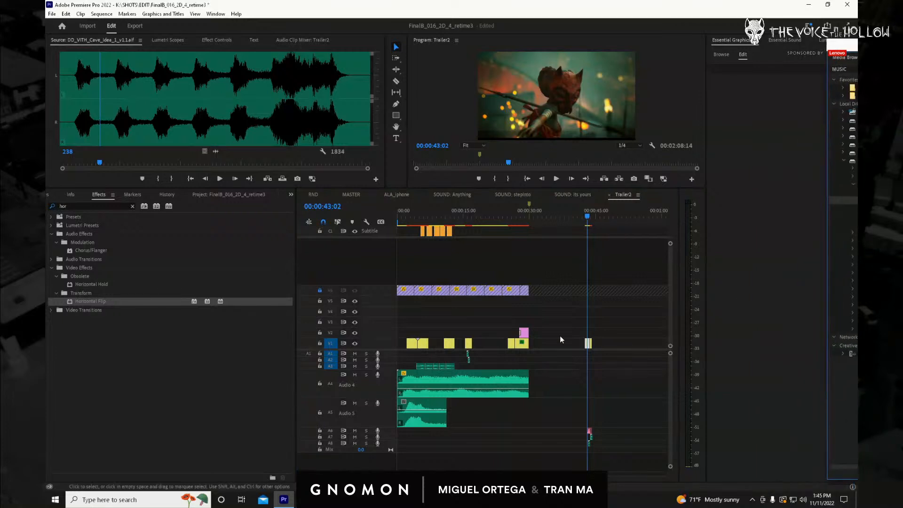
left_click(586, 219)
left_click_drag(586, 220, 542, 241)
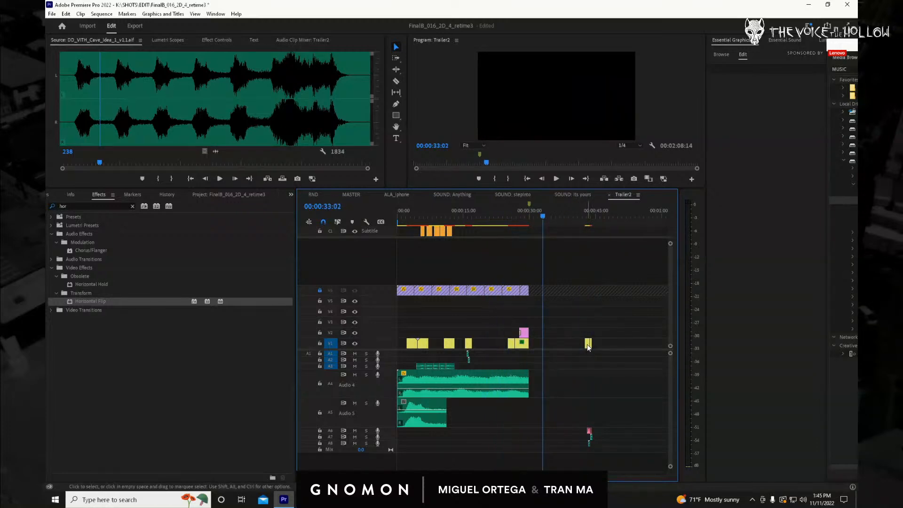
left_click_drag(587, 347, 506, 348)
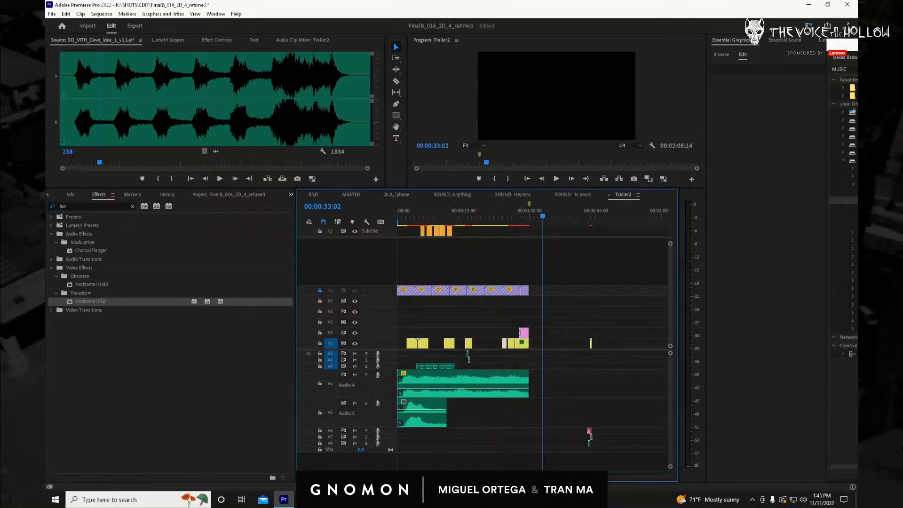
key("=")
key("=")
key("=")
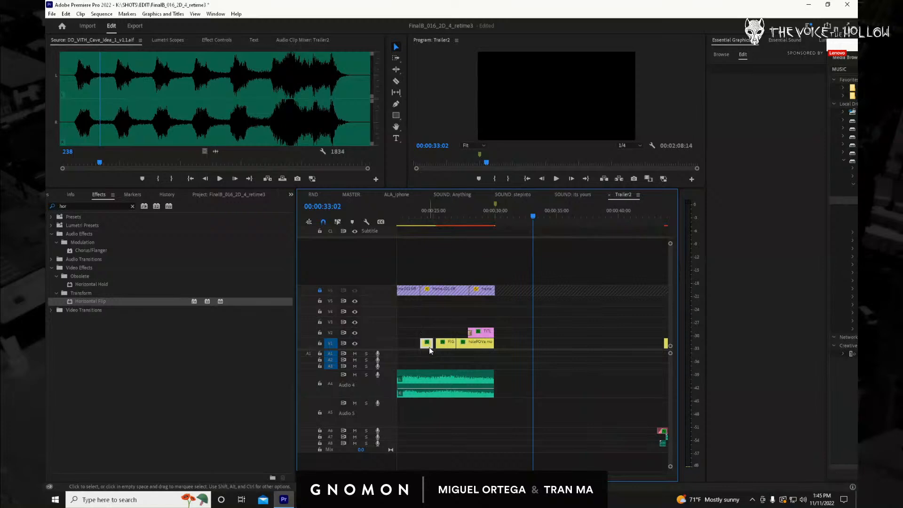
left_click_drag(428, 348, 431, 347)
left_click(430, 217)
left_click_drag(426, 220, 489, 249)
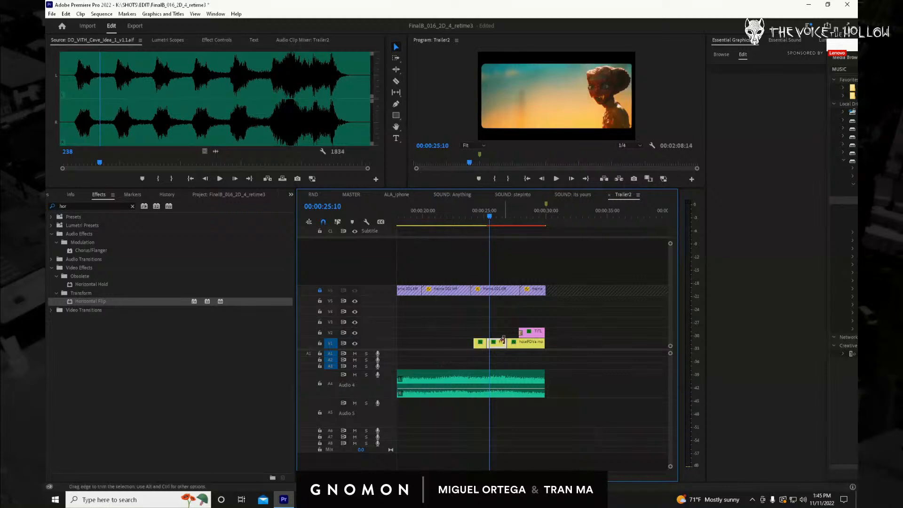
Move the FIGHT_coaB.mov clip directly in front of the mask shot on V1 and review the new order up to about 00:00:27.
left_click_drag(503, 340, 464, 343)
left_click(465, 216)
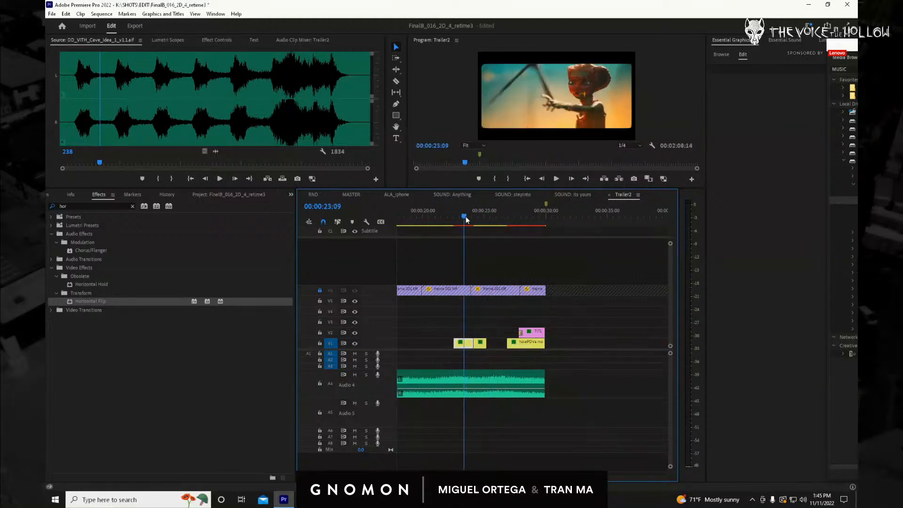
left_click_drag(465, 216, 512, 253)
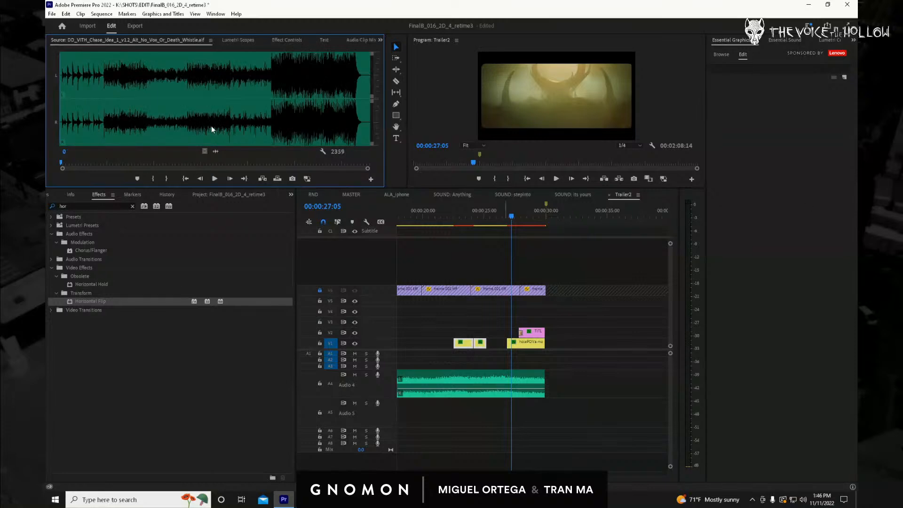
Audition DD_VITH_Chase_Idea_1_v1.2_Alt_No_Vox_Or_Death_Whistle.aif in the source monitor from its start and from its first build-up.
key("space")
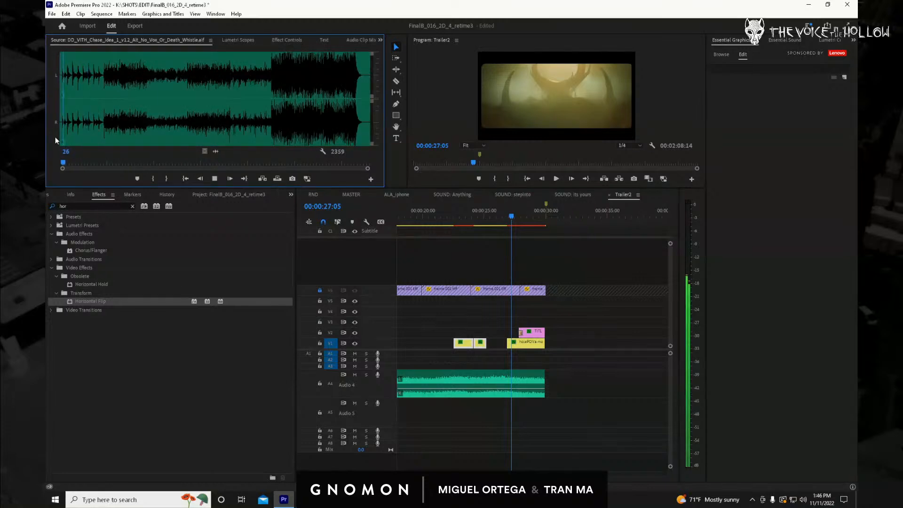
left_click(102, 130)
key("space")
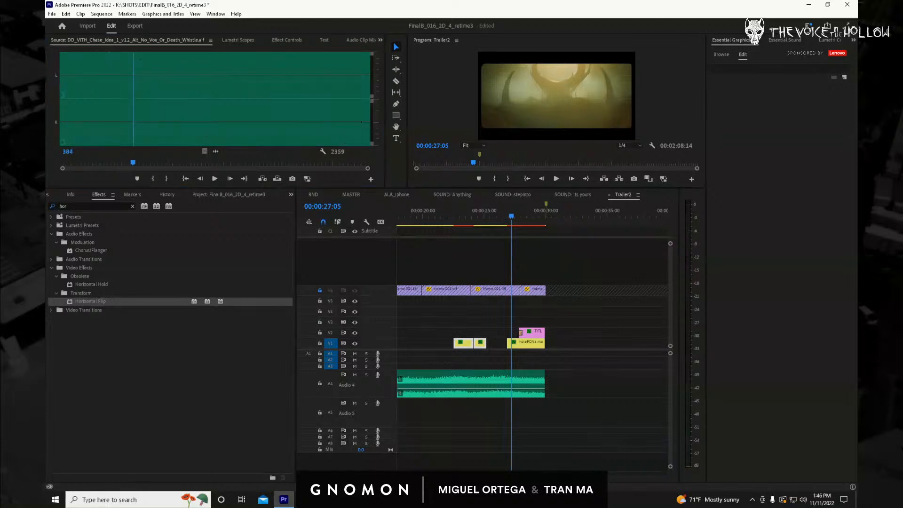
Audition DD_VITH_Chase_idea_1_v1.3.aif from its first build-up, its middle section and just before the loud section.
left_click(109, 128)
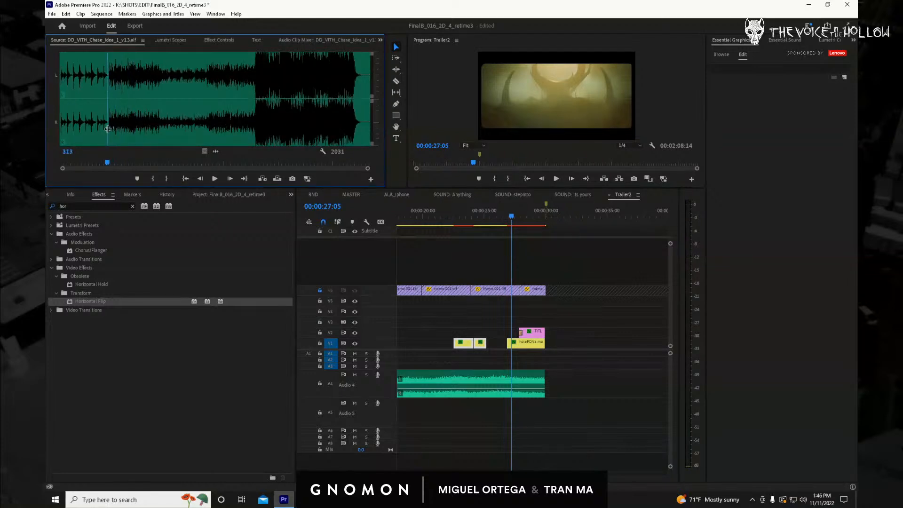
key("space")
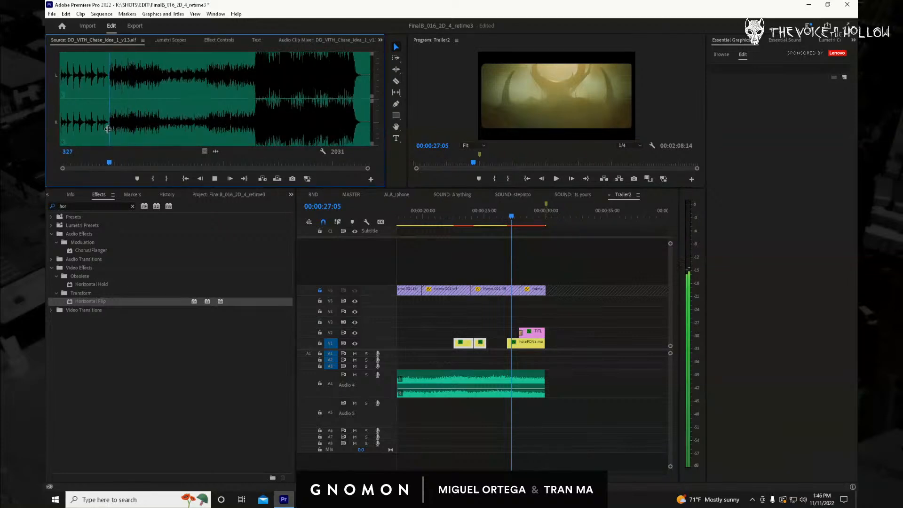
left_click(206, 129)
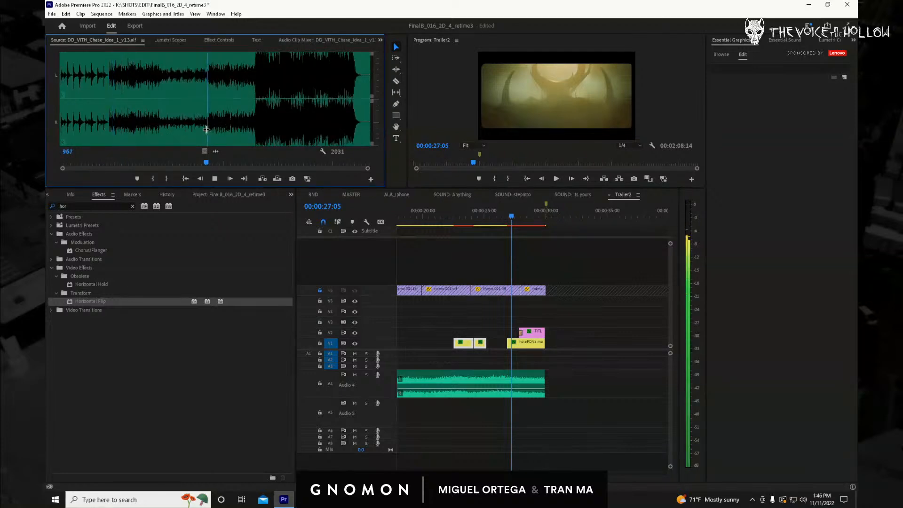
left_click(250, 131)
key("space")
key("space")
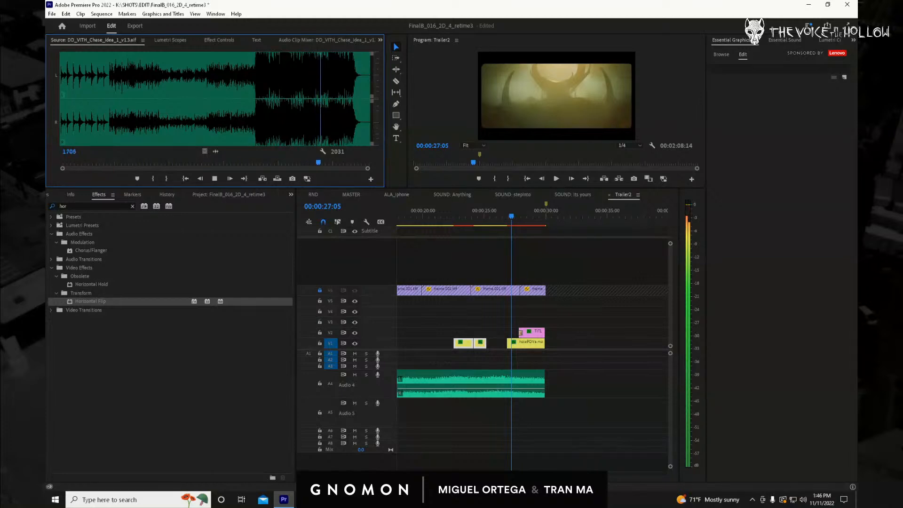
key("space")
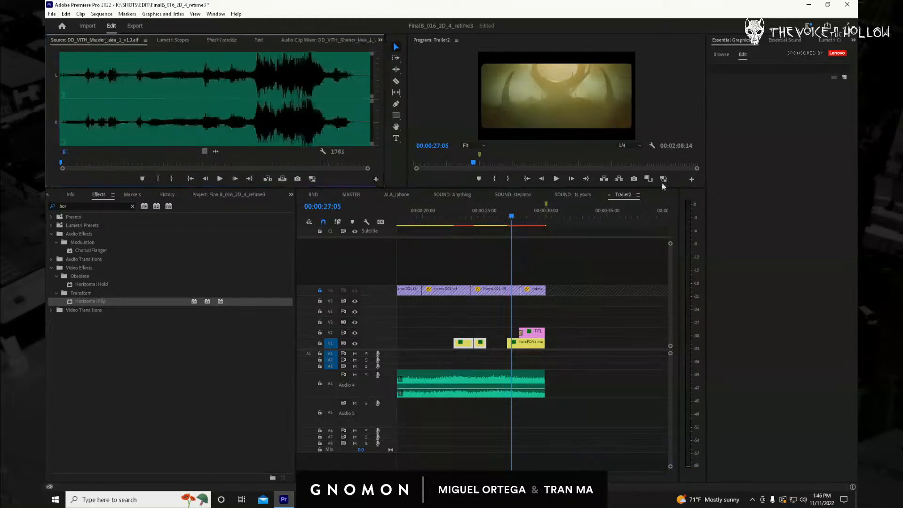
Audition the DD_VITH_Murder_idea_1 score track from just past its middle and from its loud peak.
left_click_drag(211, 132, 218, 131)
key("space")
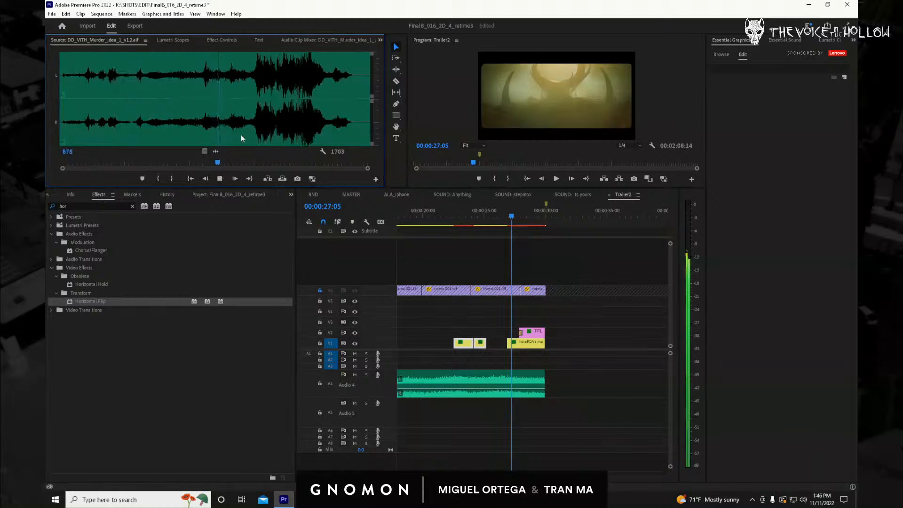
left_click(253, 133)
key("space")
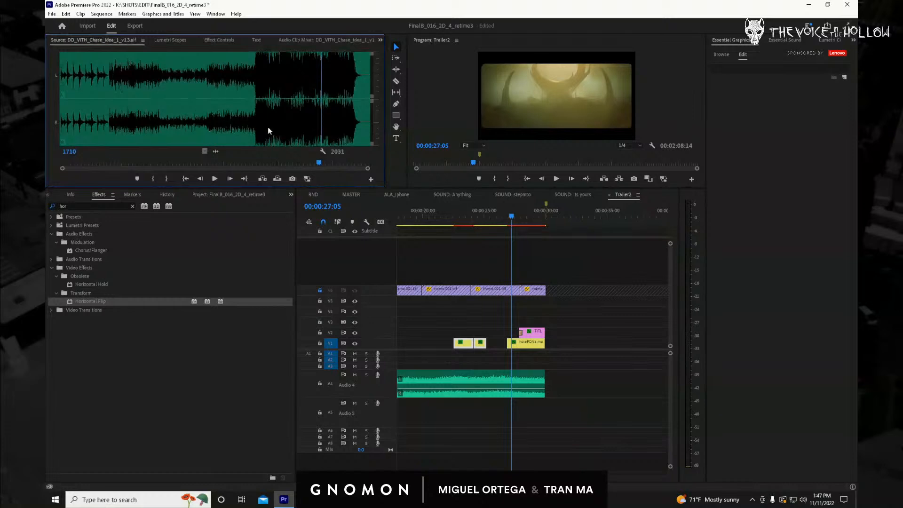
Listen again to the start of the loud section in DD_VITH_Chase_idea_1_v1.3.aif and the passage leading up to it.
left_click(256, 128)
left_click_drag(254, 129, 254, 128)
key("space")
left_click(208, 127)
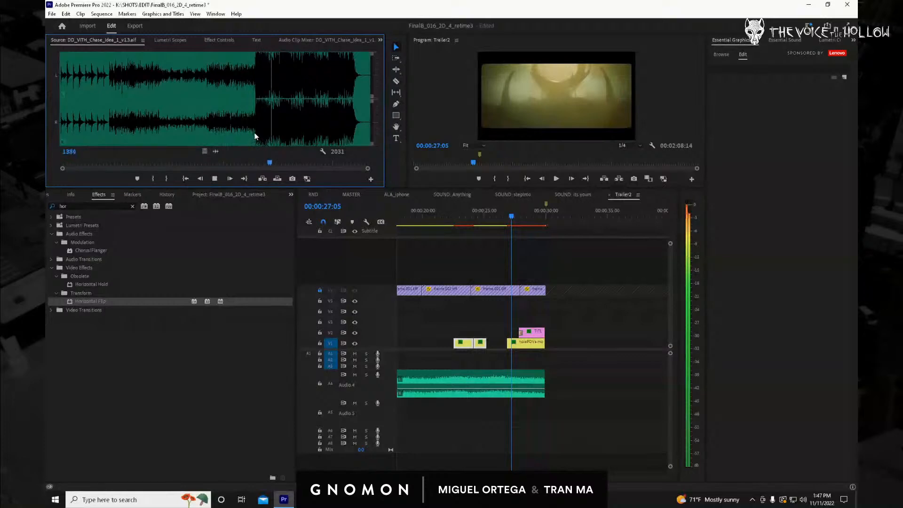
key("space")
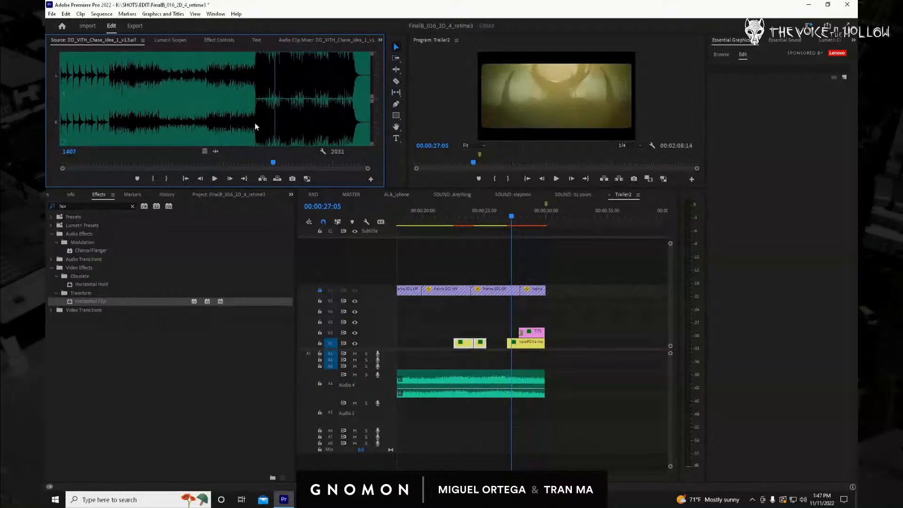
left_click(255, 126)
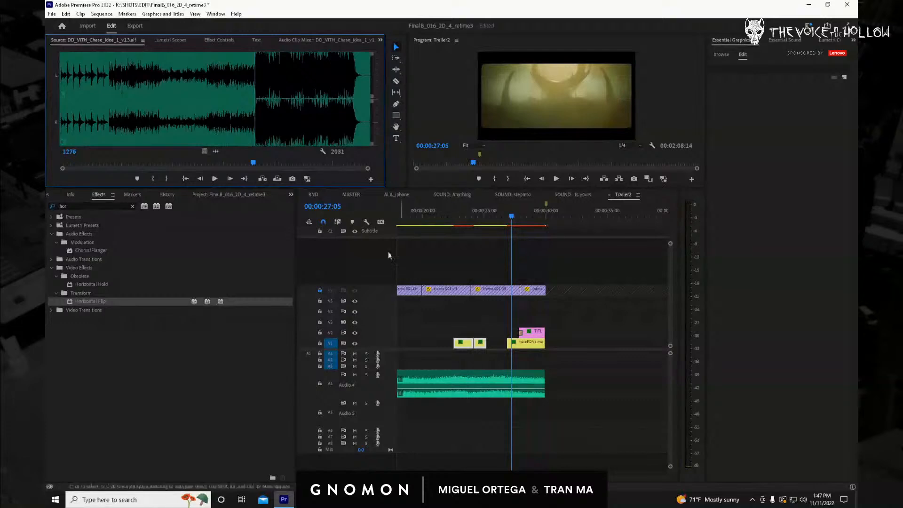
left_click_drag(249, 124, 232, 130)
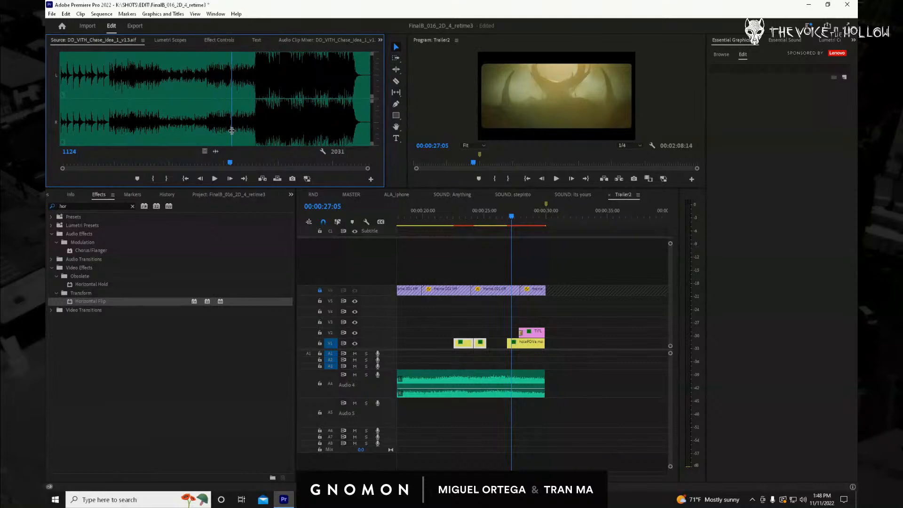
Play DD_VITH_Chase_idea_1_v1.3.aif from its quieter middle and from the first build-up through into the loud section.
left_click_drag(232, 130, 182, 138)
key("space")
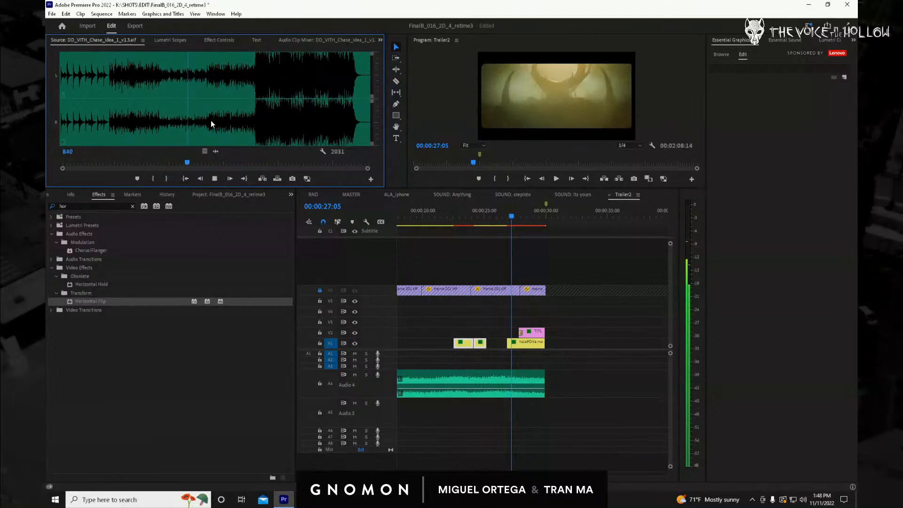
left_click_drag(205, 128, 108, 134)
key("space")
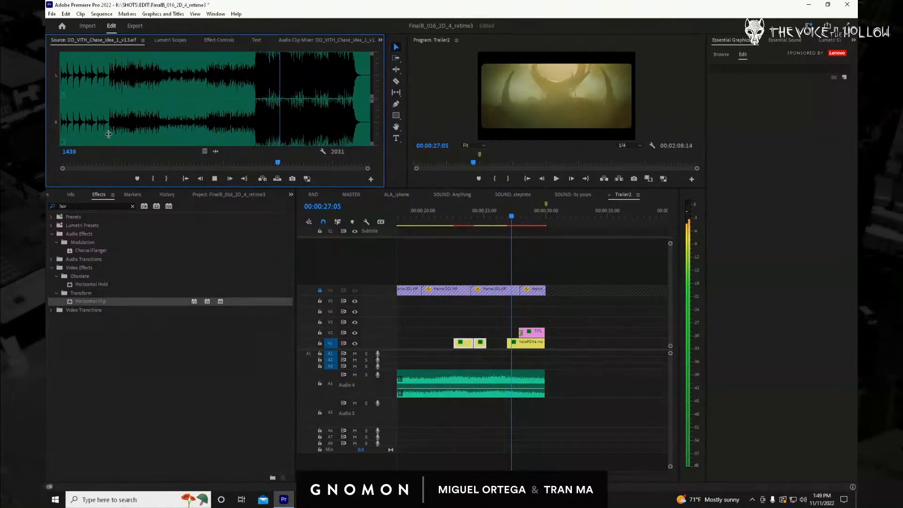
key("space")
left_click(281, 123)
Switch the source monitor's time display to Timecode and audition the chase track from 00:00:53:07.
right_click(72, 152)
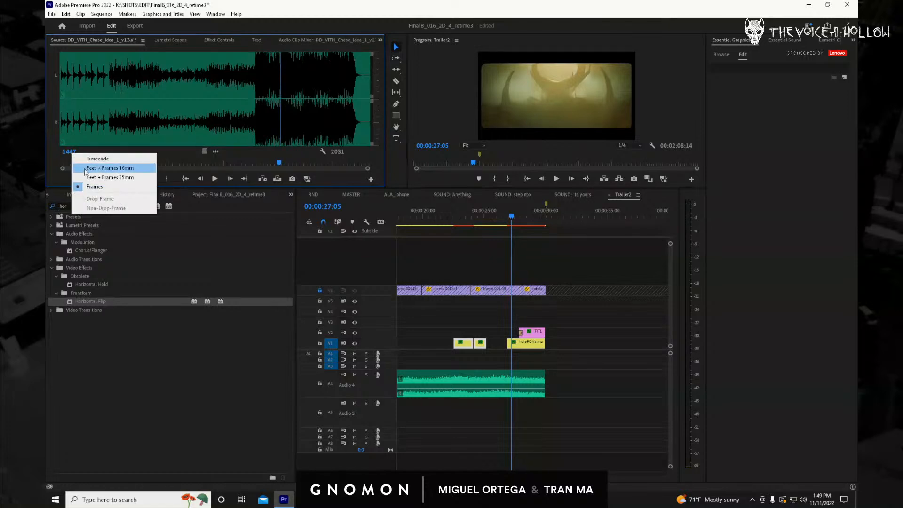
left_click(87, 160)
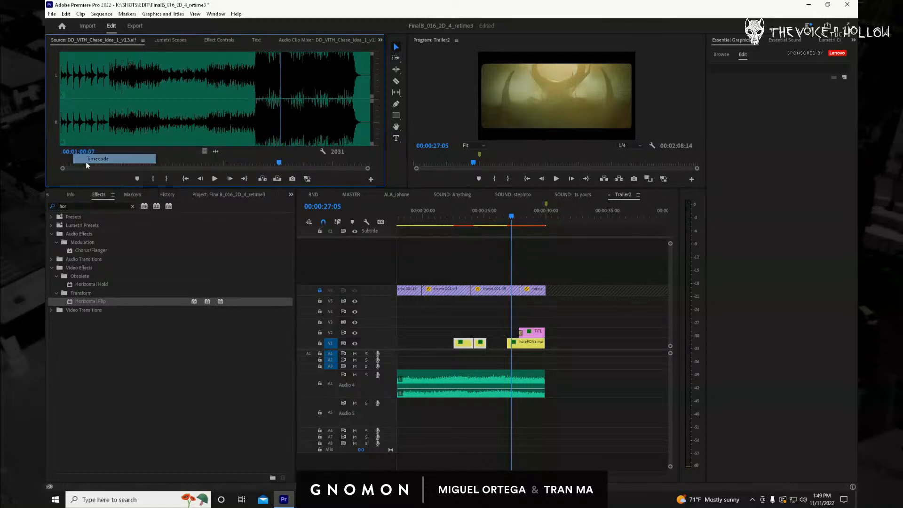
mouse_move(306, 125)
left_mouse_down()
mouse_move(334, 122)
mouse_move(255, 123)
left_mouse_up()
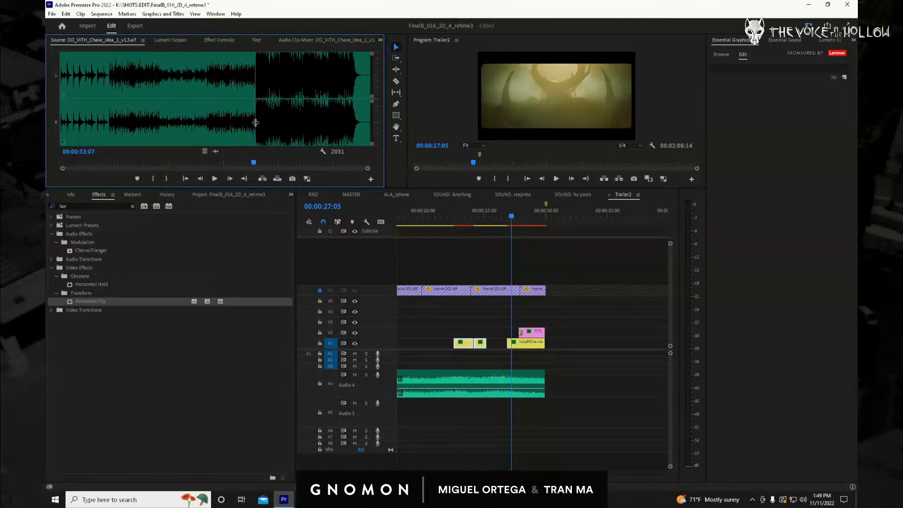
key("space")
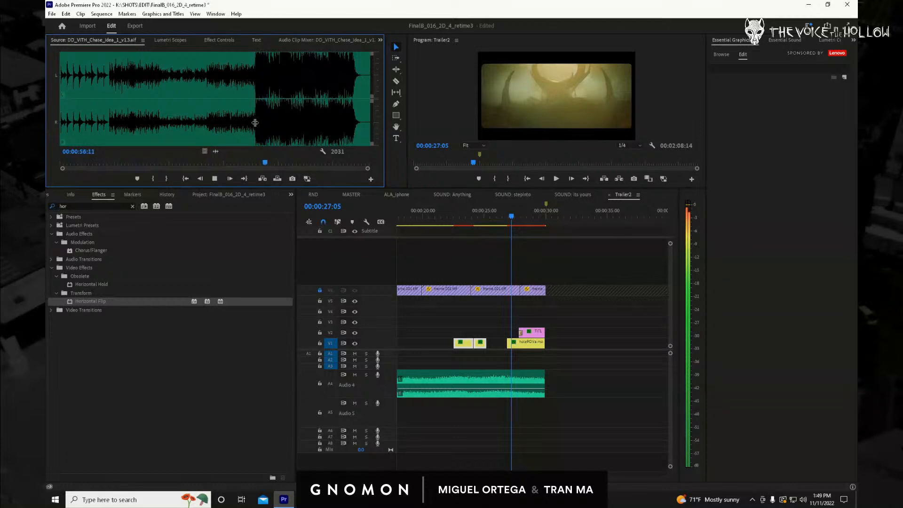
key("space")
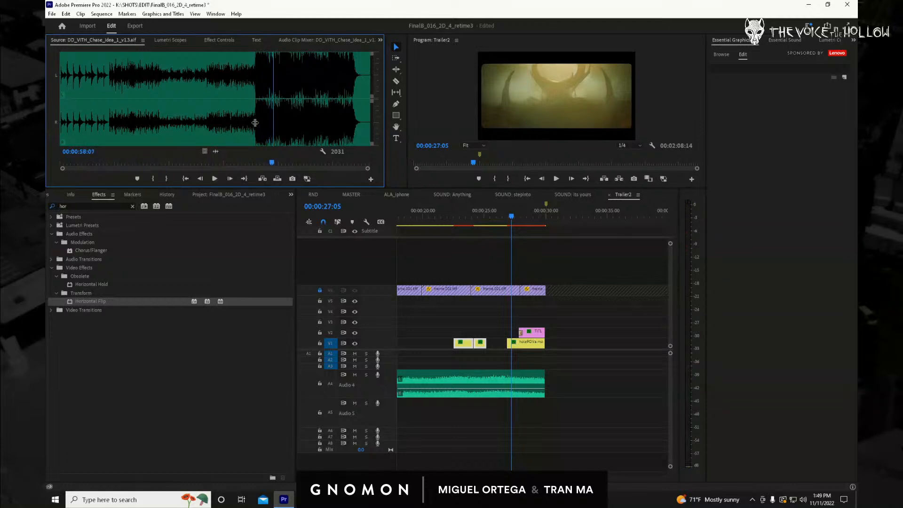
Set the chase track's In point at 00:00:39:16, place its audio on A1 at about 00:00:24 in Trailer2, and enlarge the A1 track.
left_click_drag(211, 127, 207, 128)
key("space")
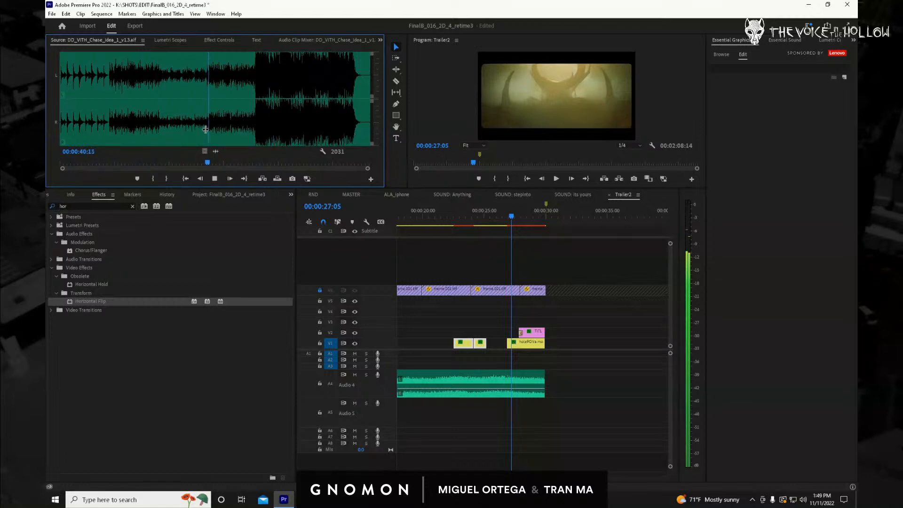
left_click(205, 130)
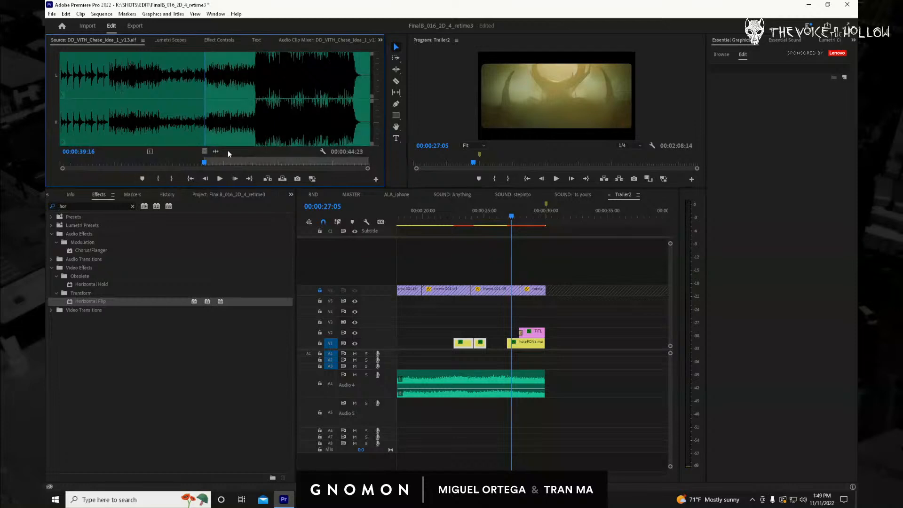
left_click_drag(216, 151, 479, 356)
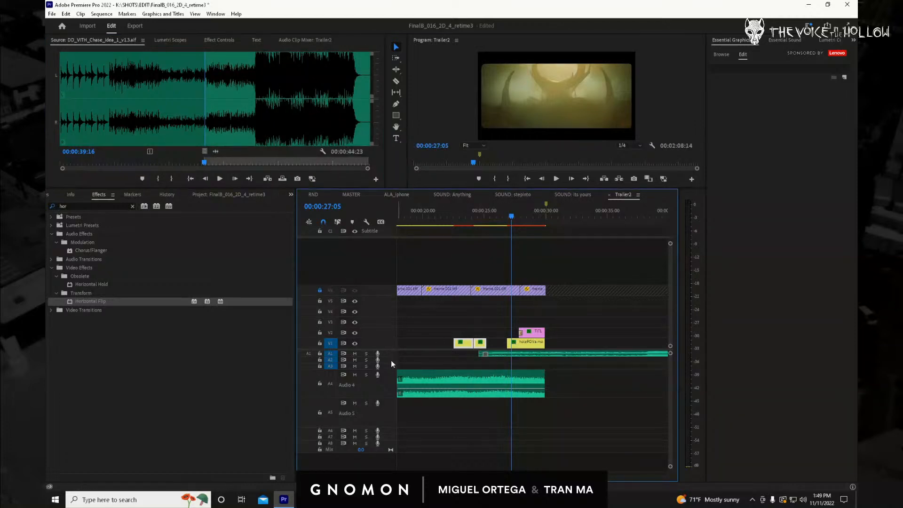
left_click_drag(391, 357, 397, 404)
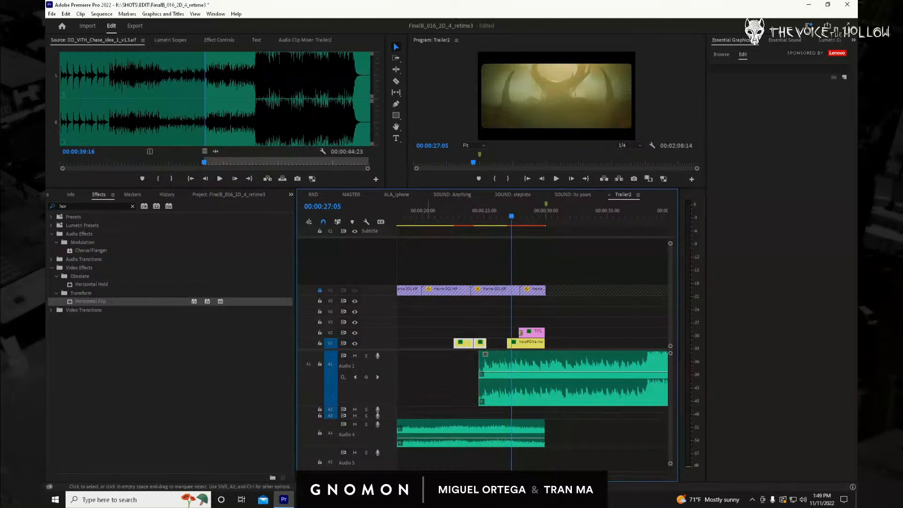
Move the short sound clips at about 00:00:16 down one track each, from A1 and A2 to A2 and A3.
scroll(454, 339, "left", 5)
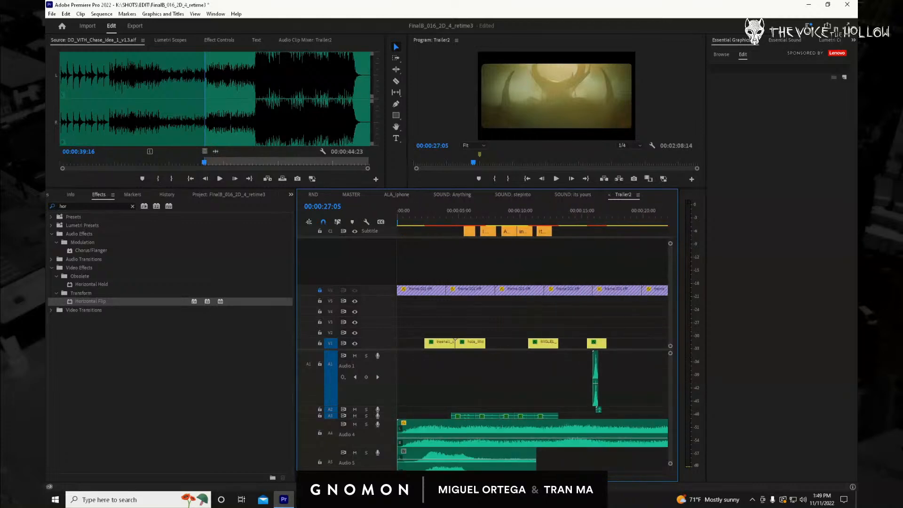
left_click_drag(444, 475, 505, 475)
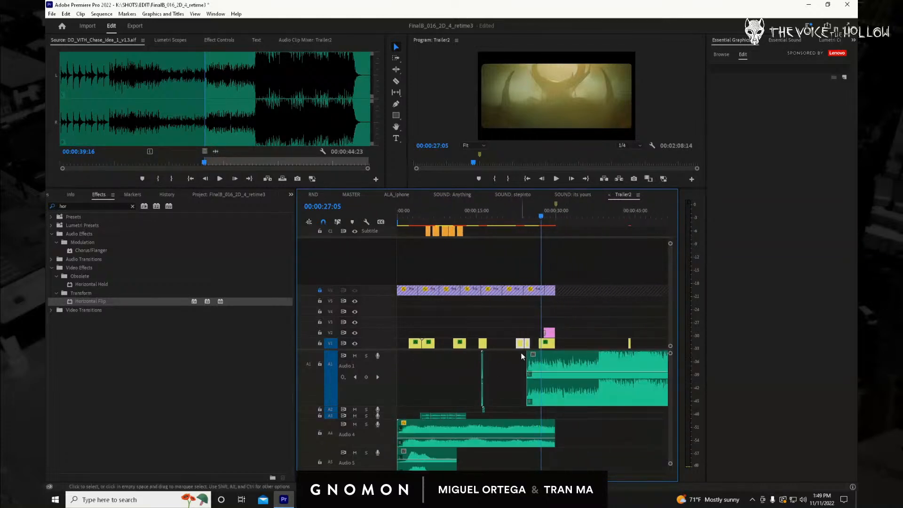
left_click(441, 213)
left_click_drag(439, 212, 420, 219)
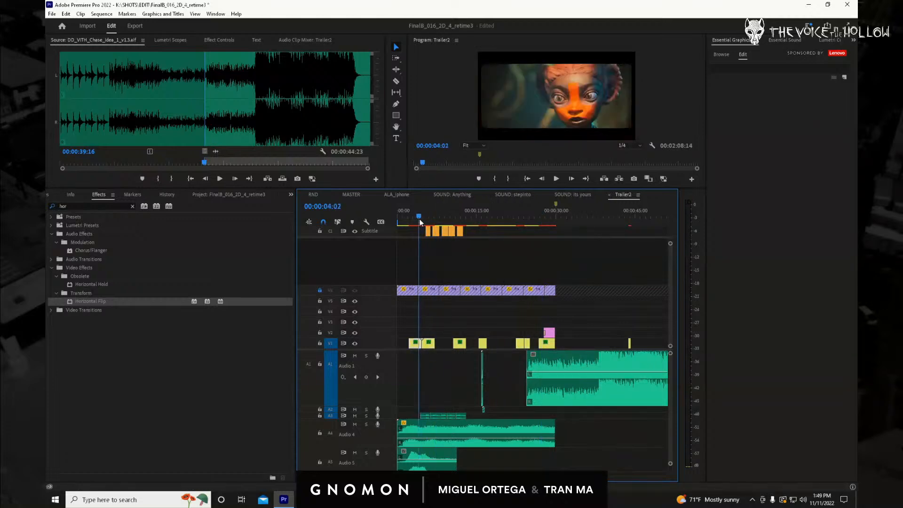
left_click_drag(499, 382, 480, 411)
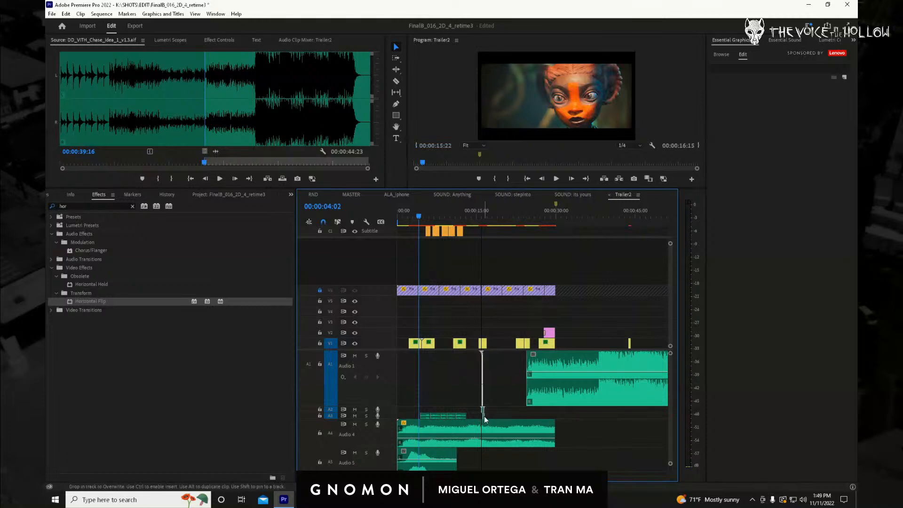
key("Delete")
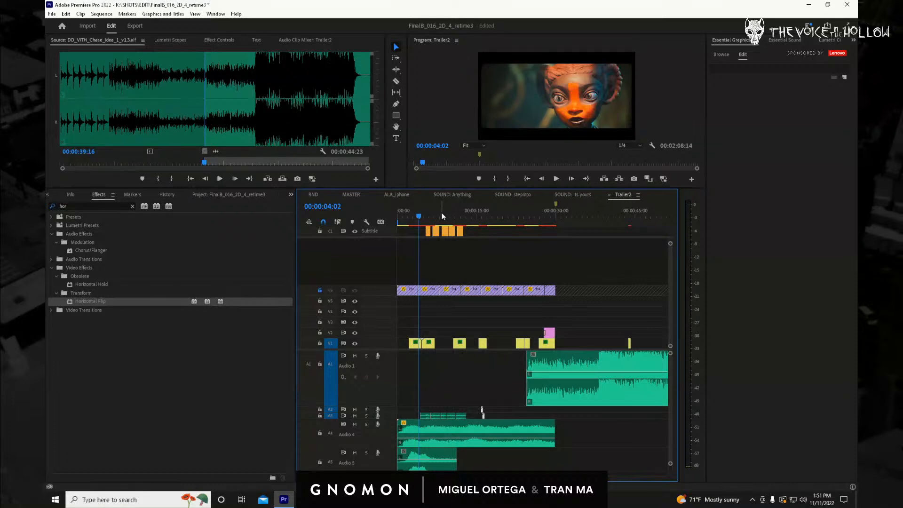
Scrub the opening shots between about 00:00:04 and 00:00:07, and play the trailer from the start to about 00:00:13.
left_click_drag(441, 212, 422, 217)
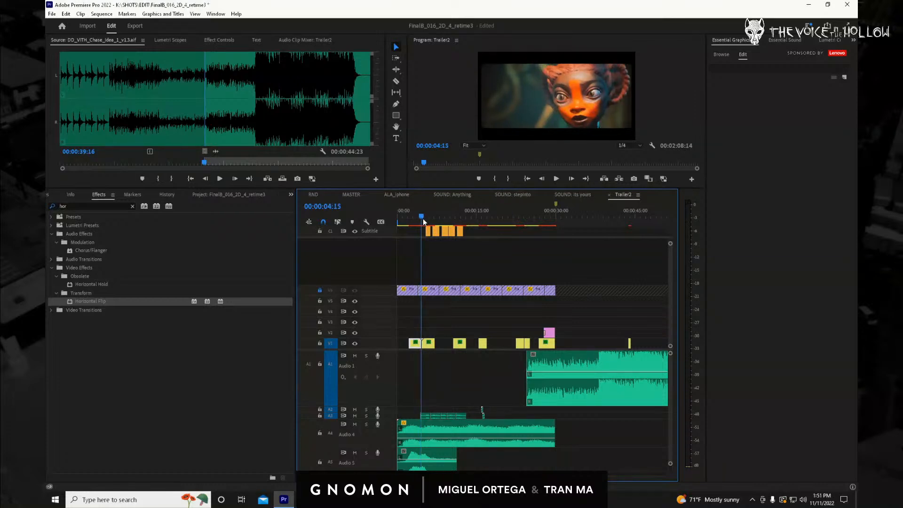
left_click_drag(423, 218, 435, 219)
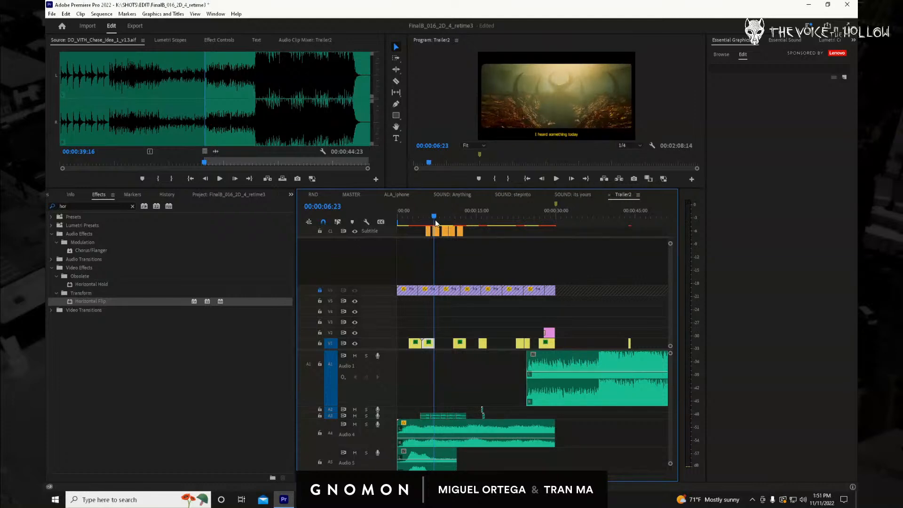
left_click_drag(436, 219, 389, 215)
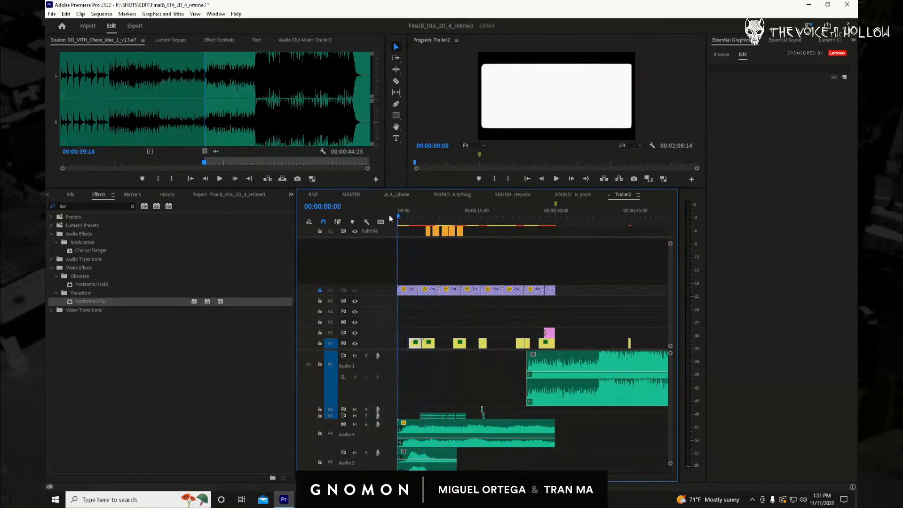
key("space")
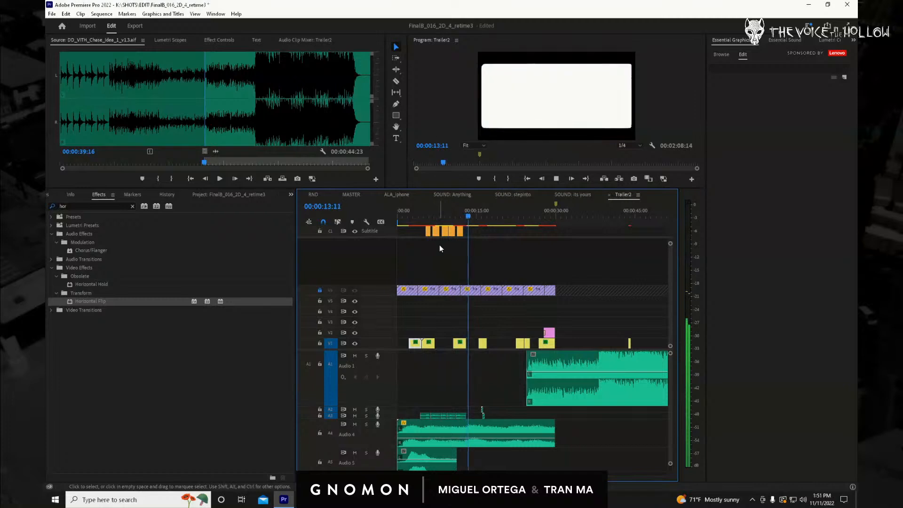
key("space")
Move the chase music clip on A1 earlier to start at about 00:00:14 and play the result to 00:00:20:21.
left_click_drag(560, 396, 504, 395)
key("space")
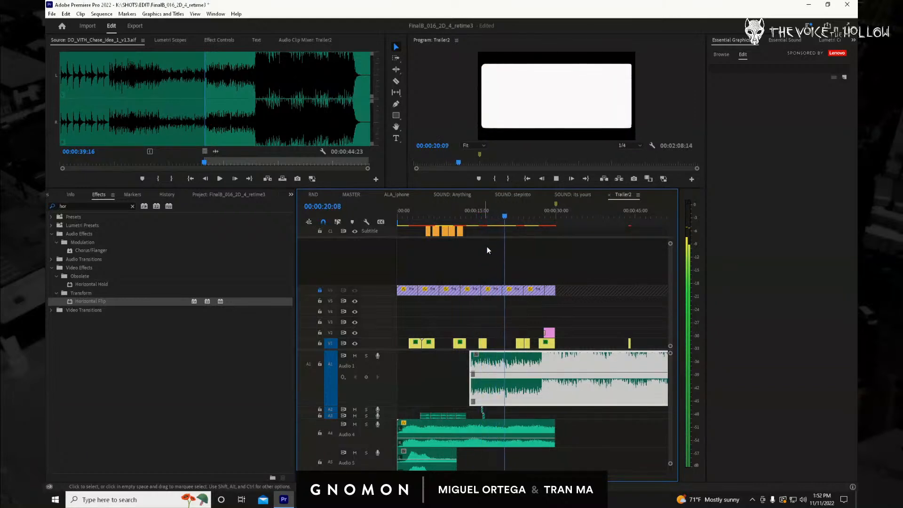
key("space")
left_click(583, 315)
left_click(565, 401)
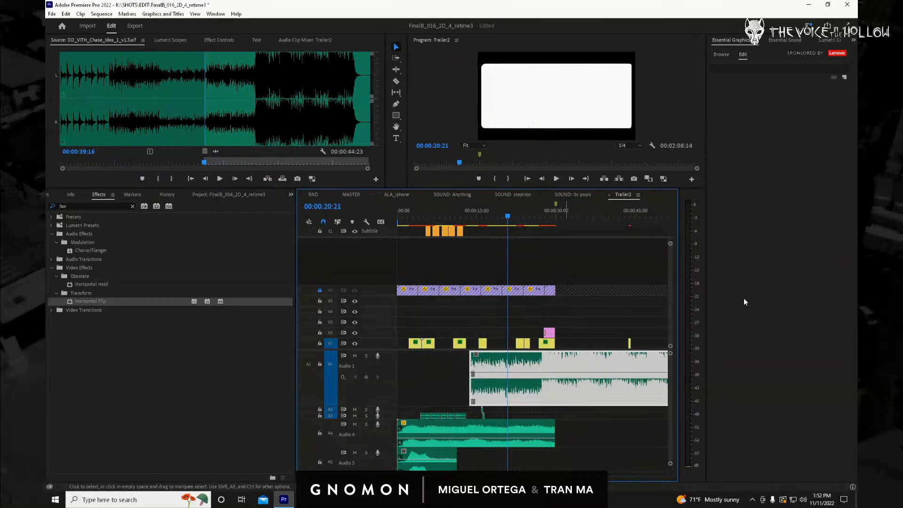
Delete the chase music clip from A1, and audition the chase, two ceremony and DD_VITH_Cave_idea_1_v1.1_ALT_No_Epic_ending.aif tracks as source clips.
key("Delete")
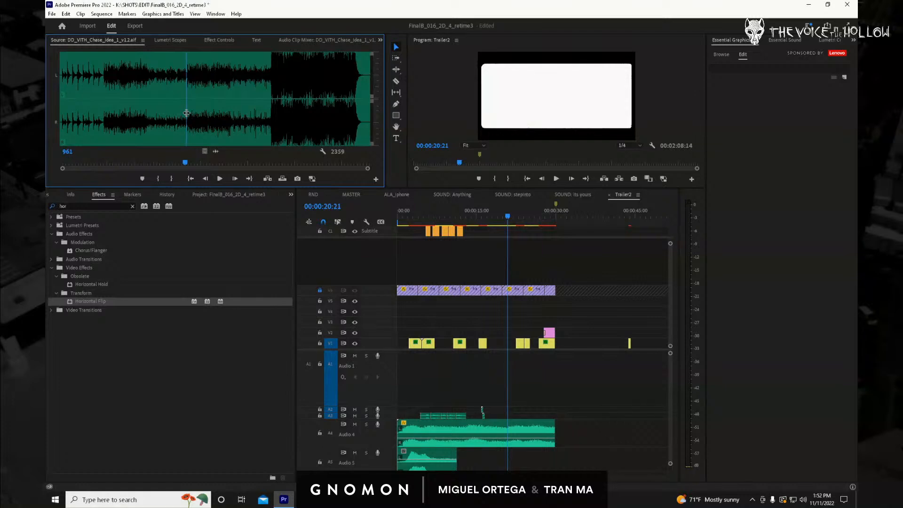
key("space")
left_click(175, 104)
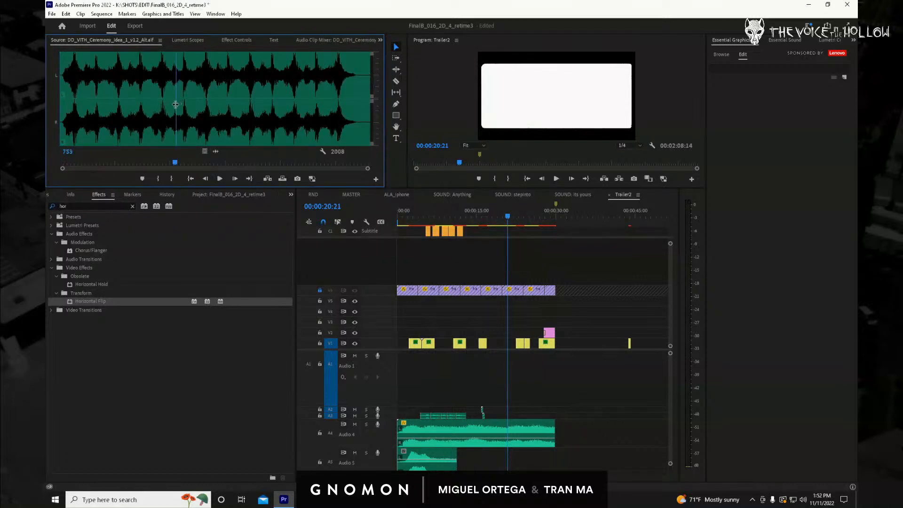
key("space")
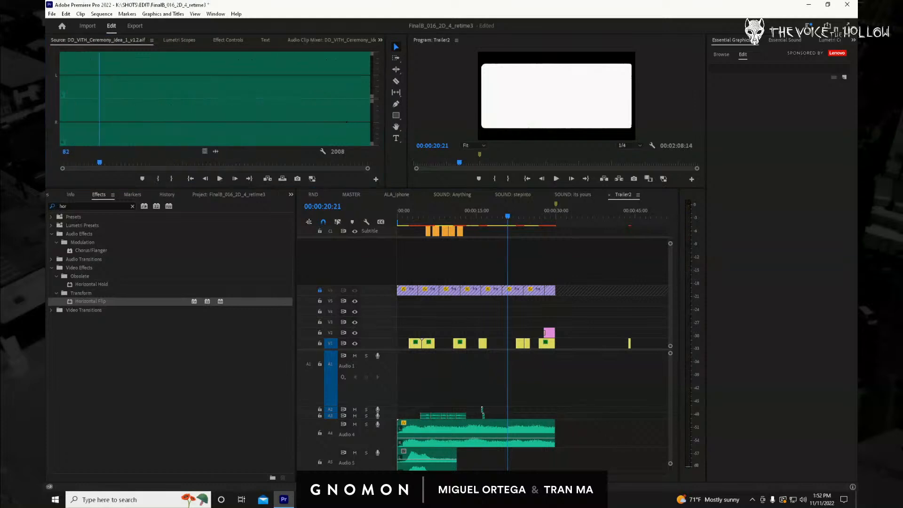
key("space")
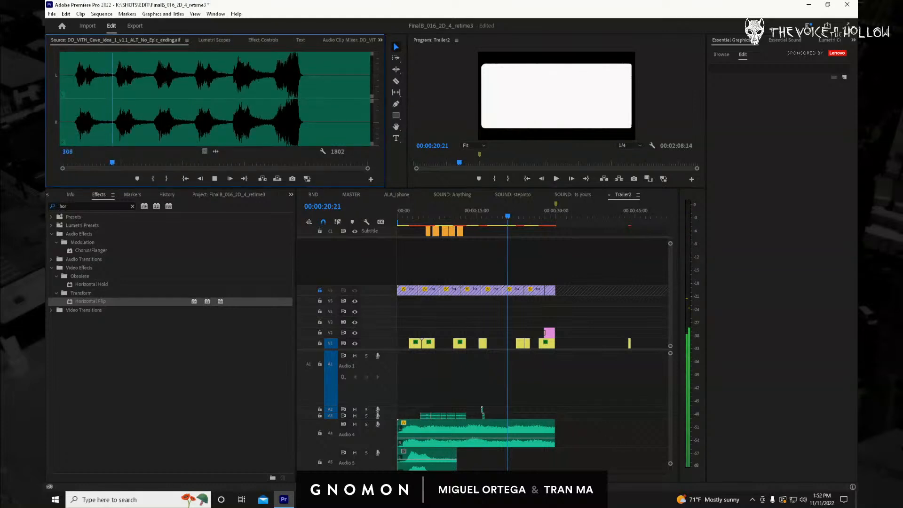
key("space")
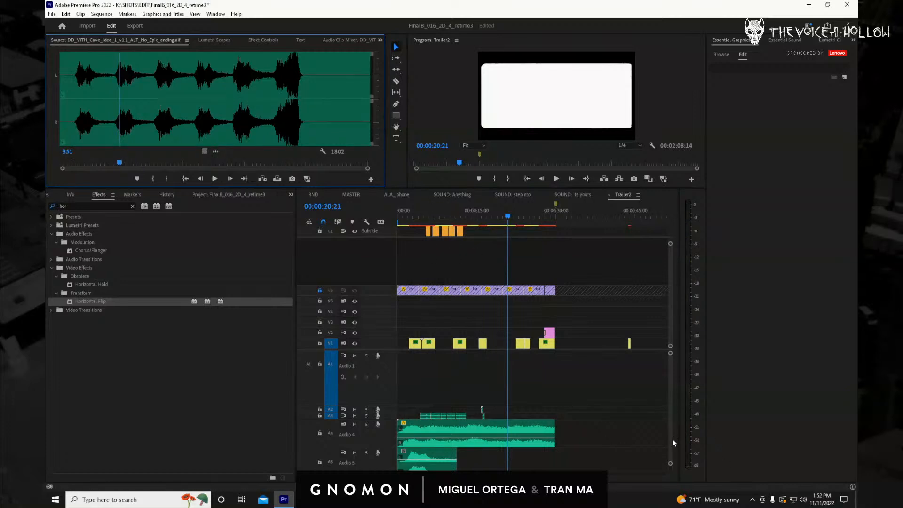
Play the trailer without music from the opening shots to about 00:00:13, and again from the start to 00:00:17:01.
scroll(673, 440, "down", 2)
left_click(438, 218)
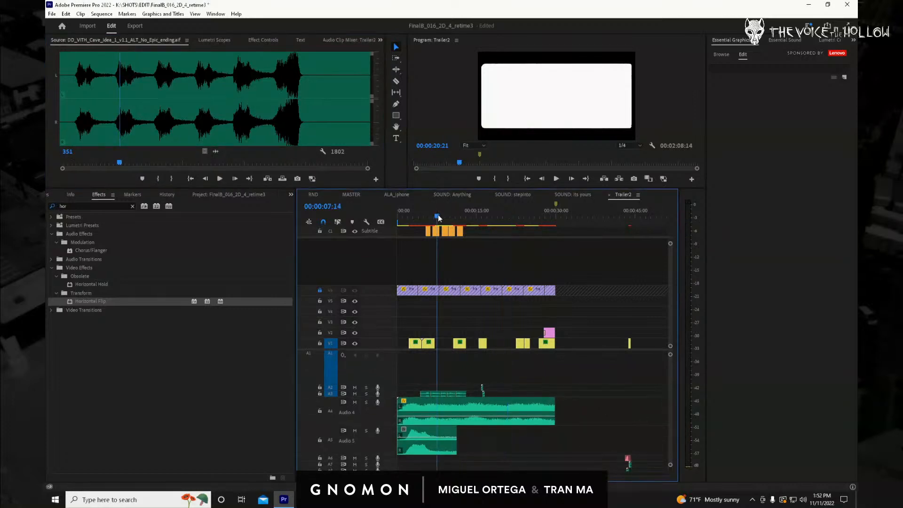
left_click_drag(437, 218, 408, 225)
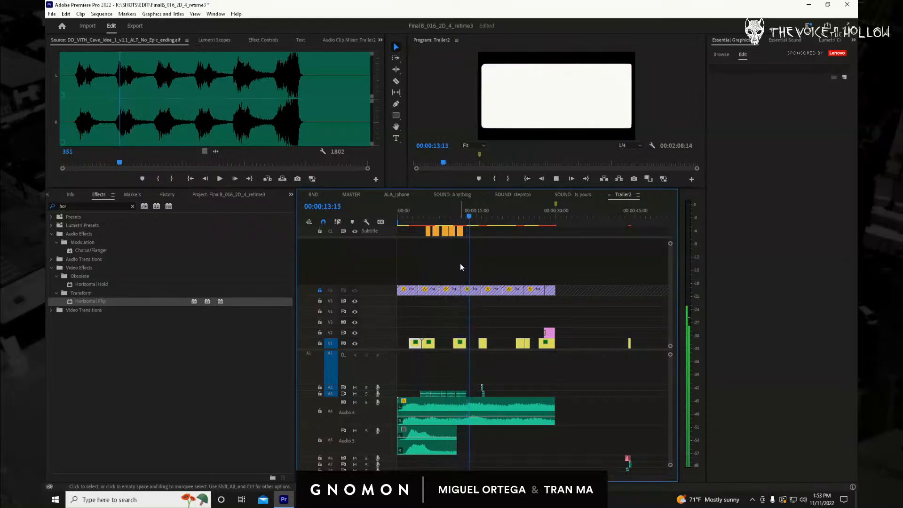
key("space")
left_click_drag(470, 216, 378, 213)
key("space")
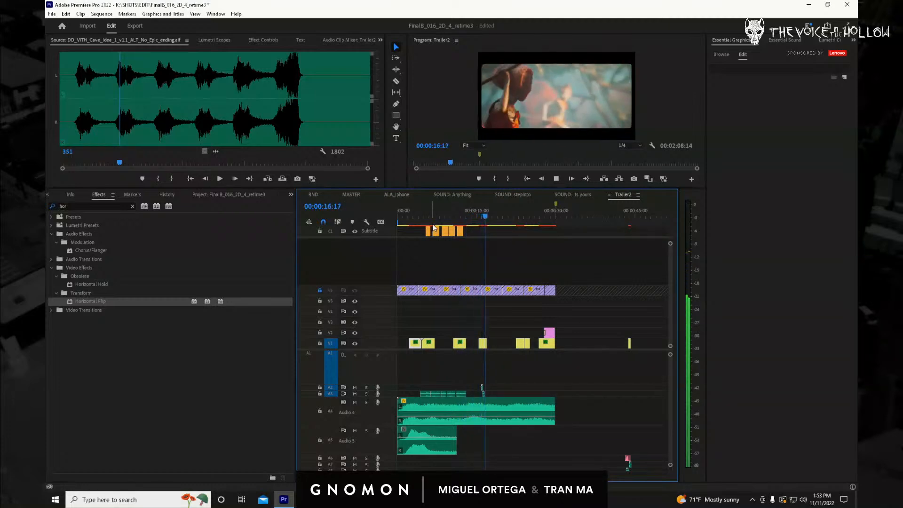
key("space")
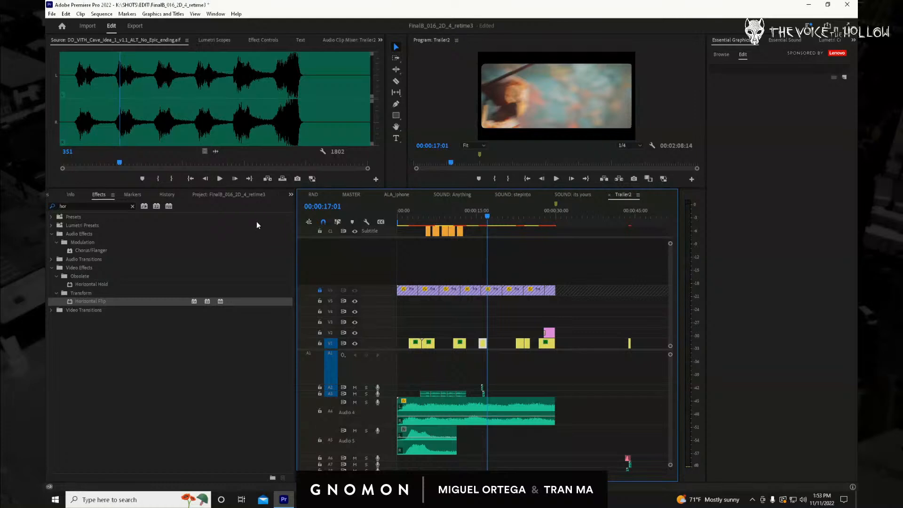
In the MASTER sequence, find the red eyes close-up around frame 3247 and select its MIGUEL_holeTemptationEYESABAVA.mov clip and light leak.
left_click(351, 195)
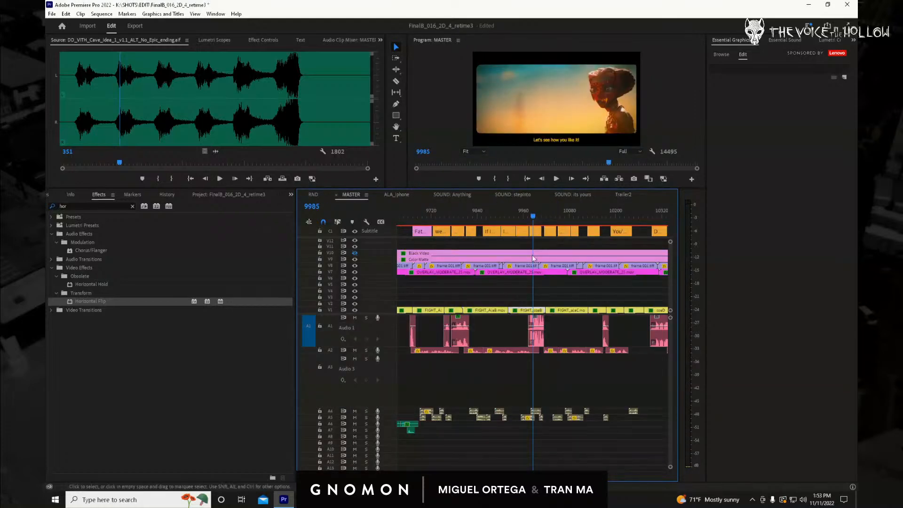
scroll(523, 431, "up", 10)
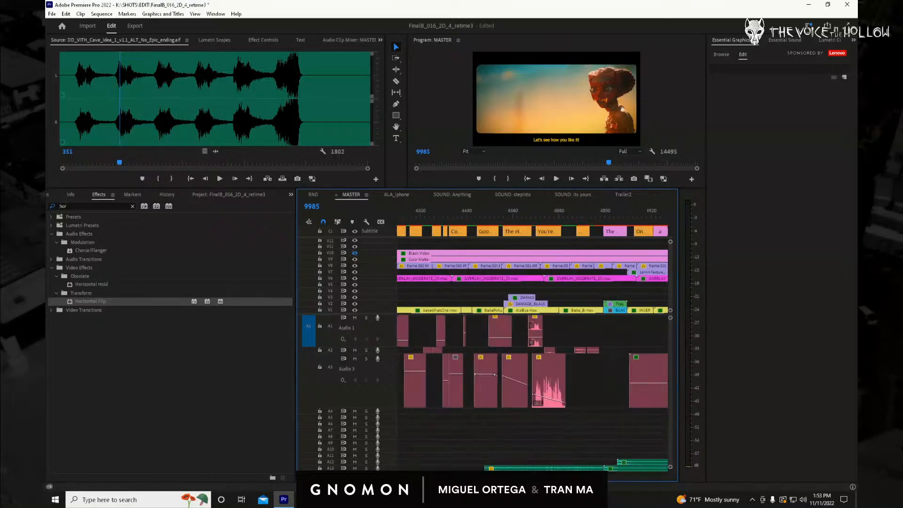
scroll(523, 429, "up", 4)
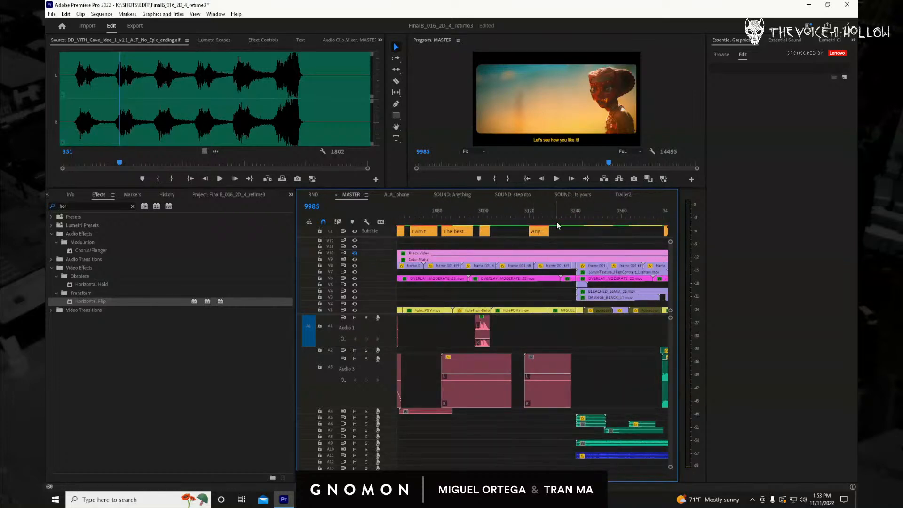
left_click(558, 218)
left_click_drag(561, 218, 579, 218)
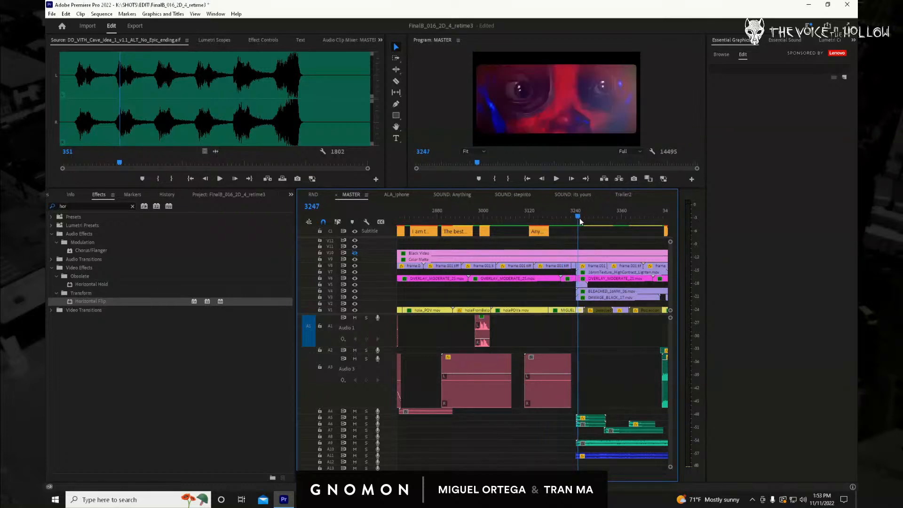
left_click(582, 284)
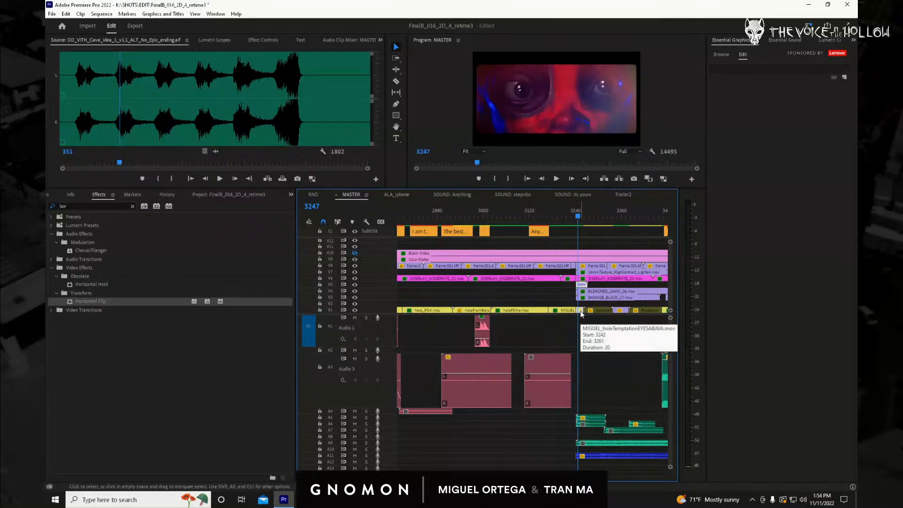
Paste the copied clip into Trailer2 at 00:00:33:01 and try it on V2 right after the orange face close-up.
left_click(623, 193)
left_click_drag(490, 218, 572, 244)
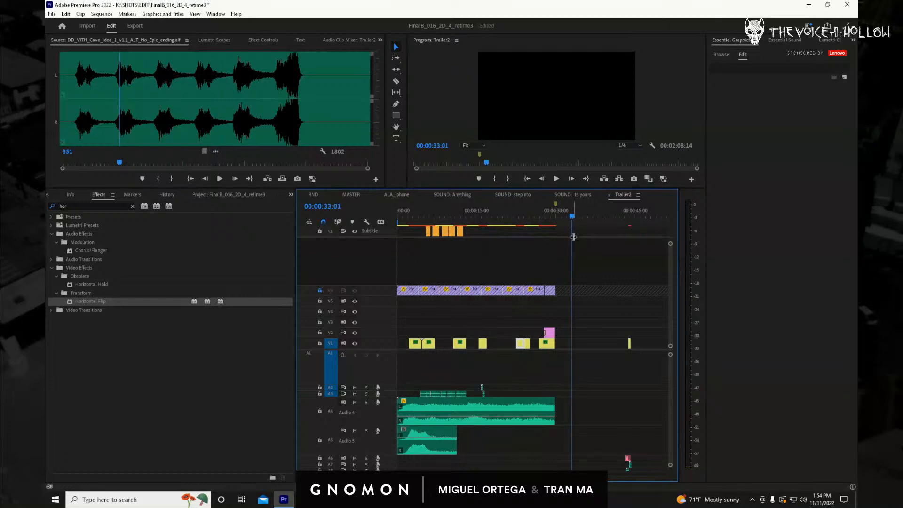
key("ctrl+v")
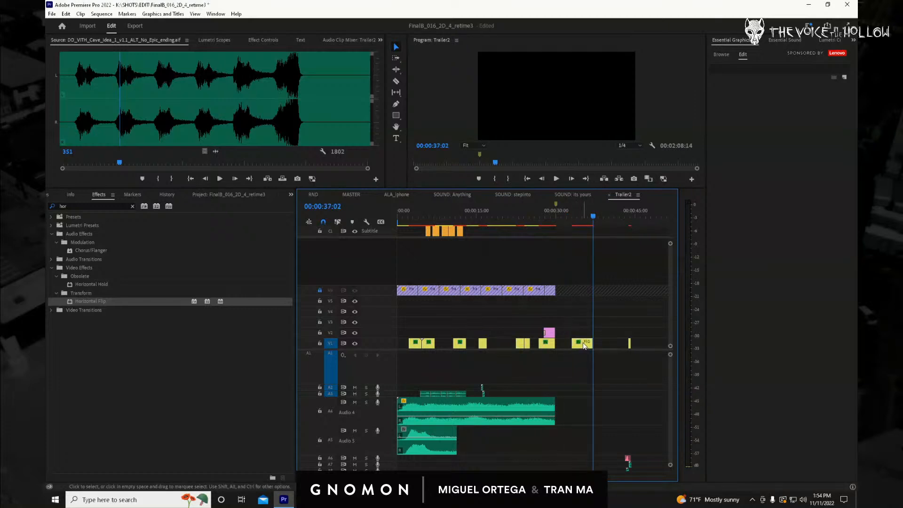
left_click_drag(583, 343, 479, 332)
left_click(460, 216)
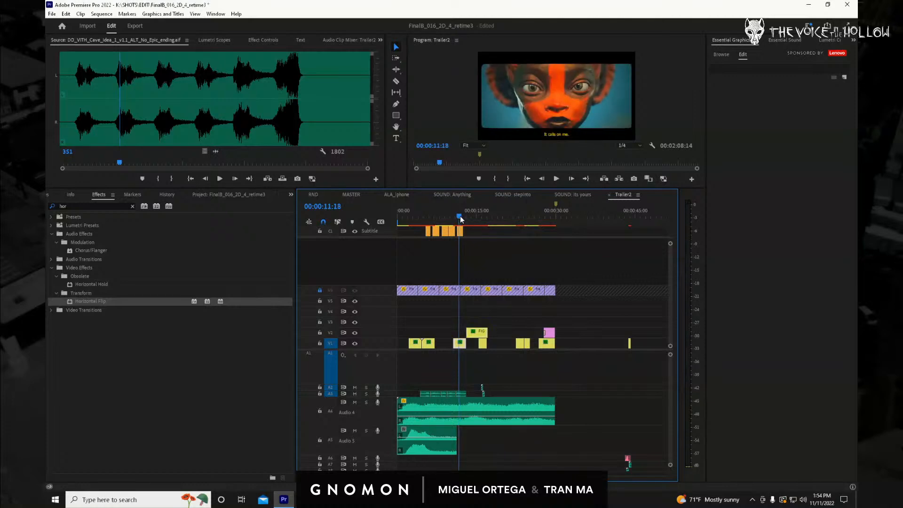
left_click_drag(459, 216, 473, 222)
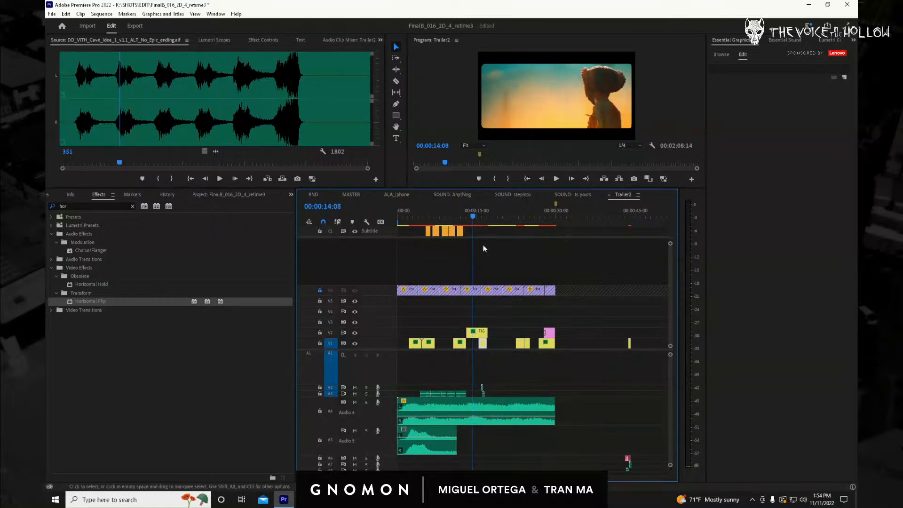
Inspect the pasted fight clip and the CoeRunA clip below it, undo the pasted clip's move, and delete it.
double_click(480, 335)
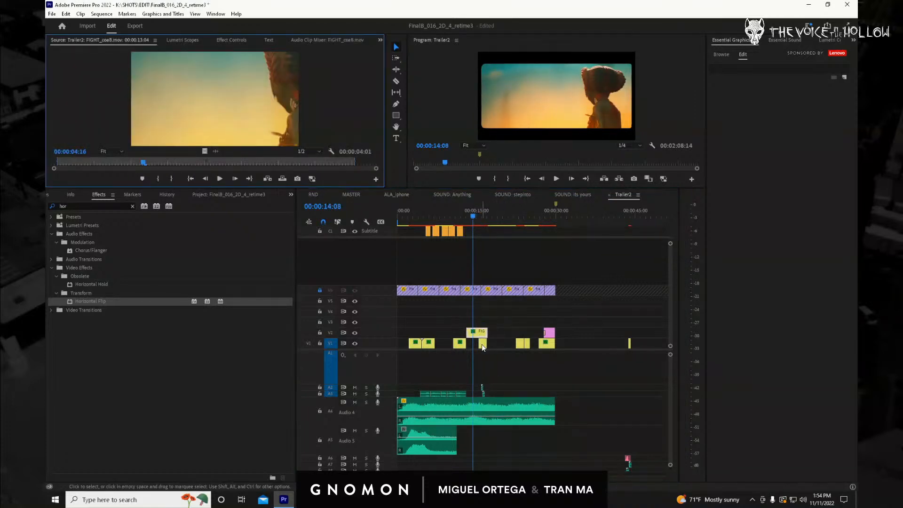
double_click(482, 345)
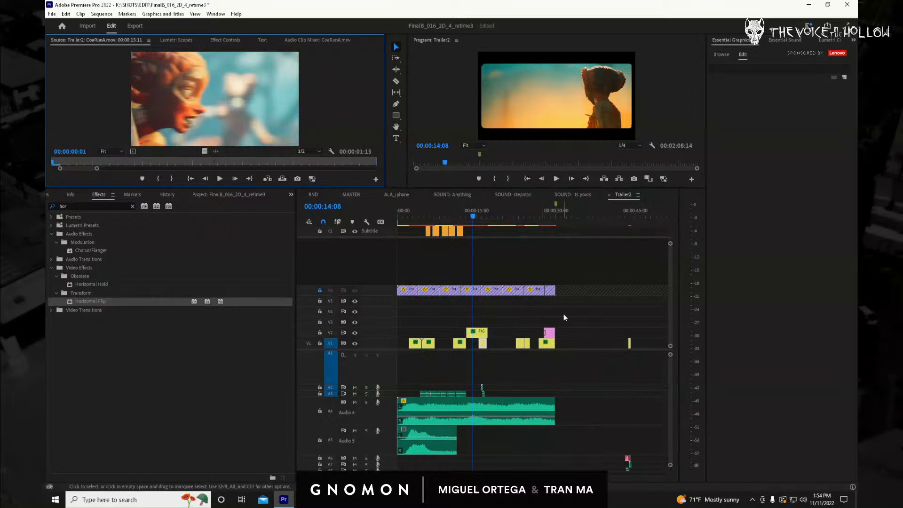
key("ctrl+z")
left_click(579, 218)
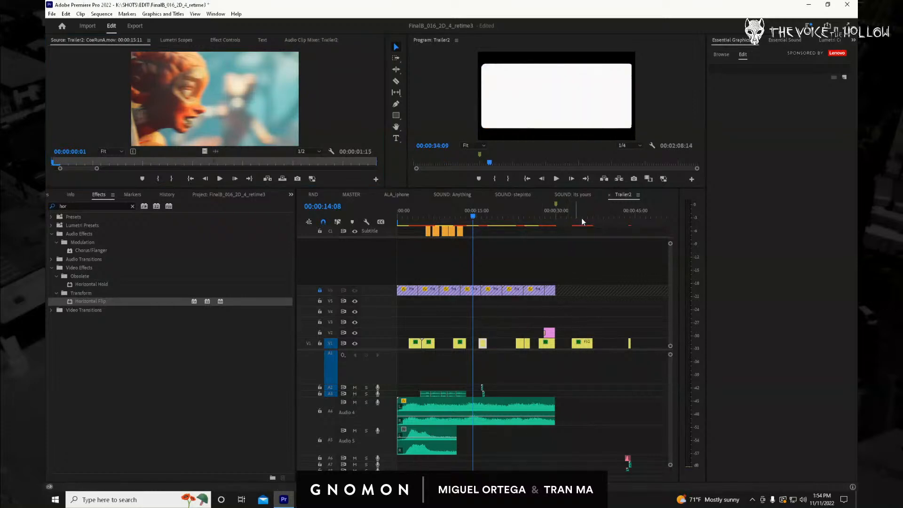
mouse_move(583, 222)
left_mouse_down()
mouse_move(484, 233)
mouse_move(556, 239)
left_mouse_up()
left_click_drag(580, 295, 591, 345)
key("Delete")
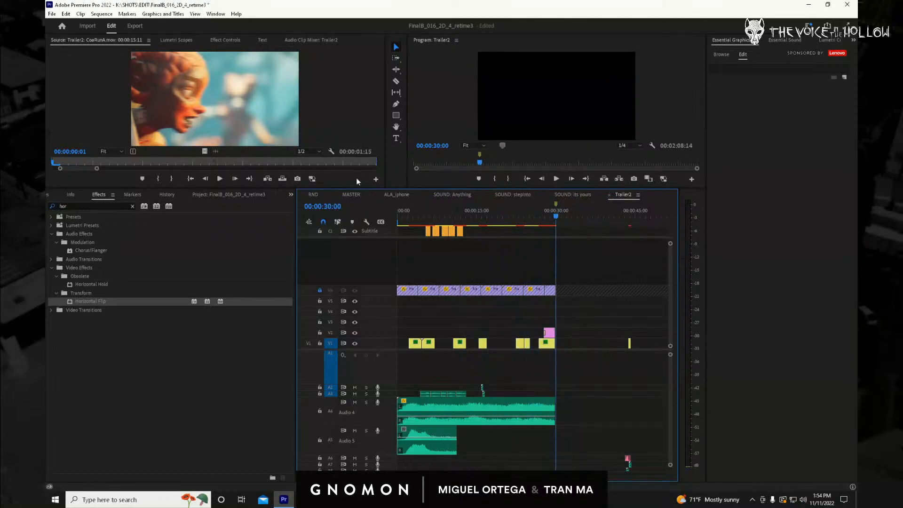
Copy the eyes clip and its light leak from MASTER and paste them into Trailer2 at 00:00:13:03.
left_click(351, 195)
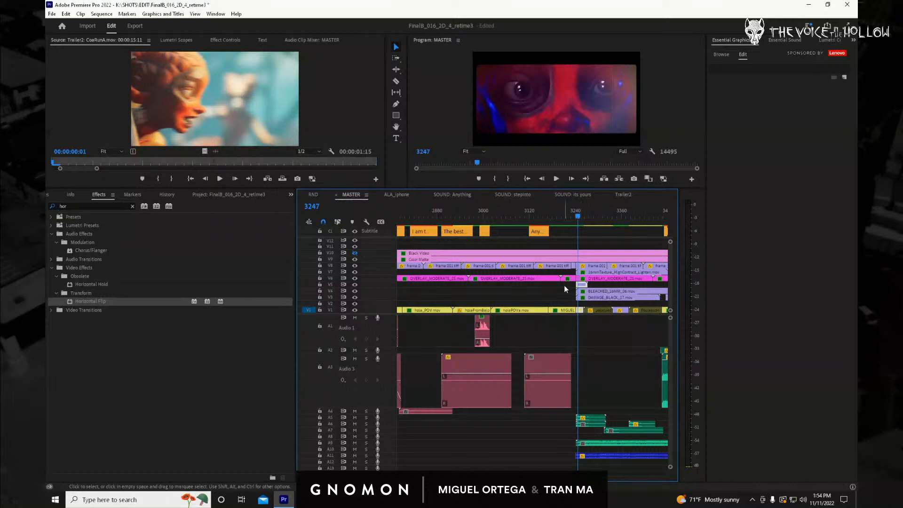
left_click(623, 195)
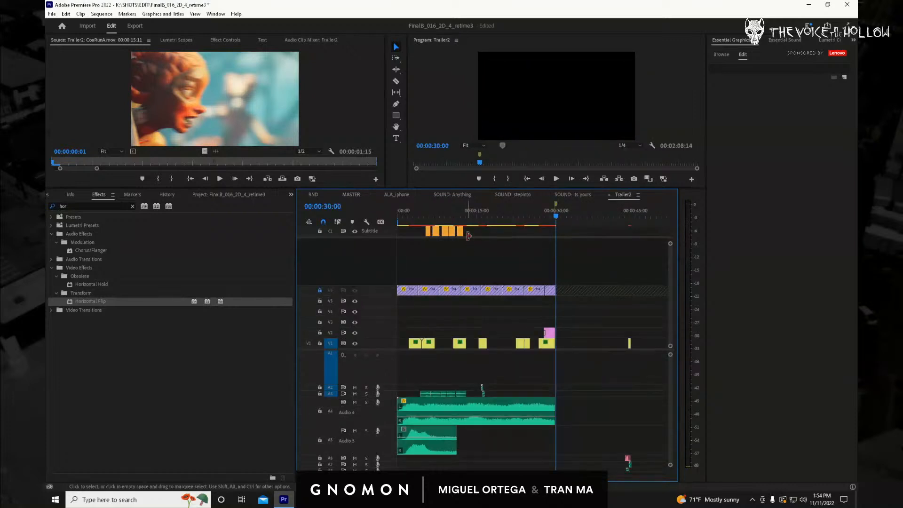
left_click_drag(471, 219, 467, 221)
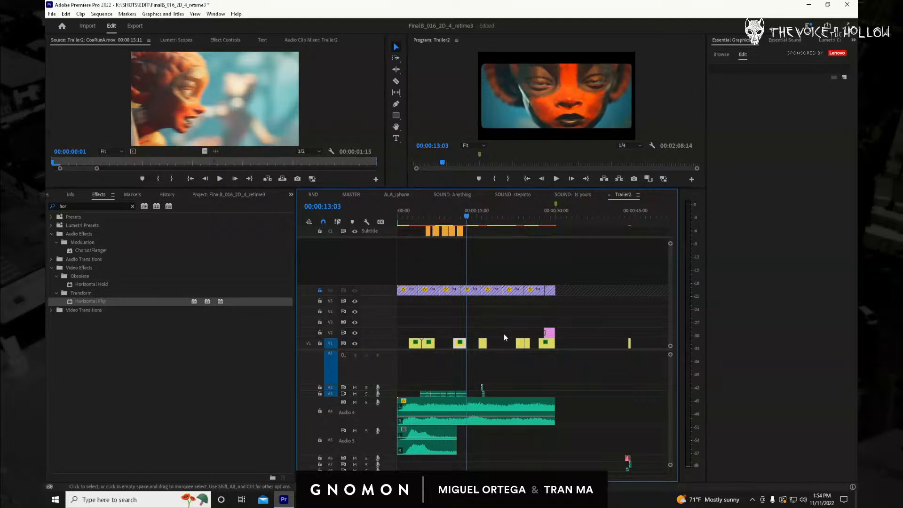
scroll(422, 272, "up", 5)
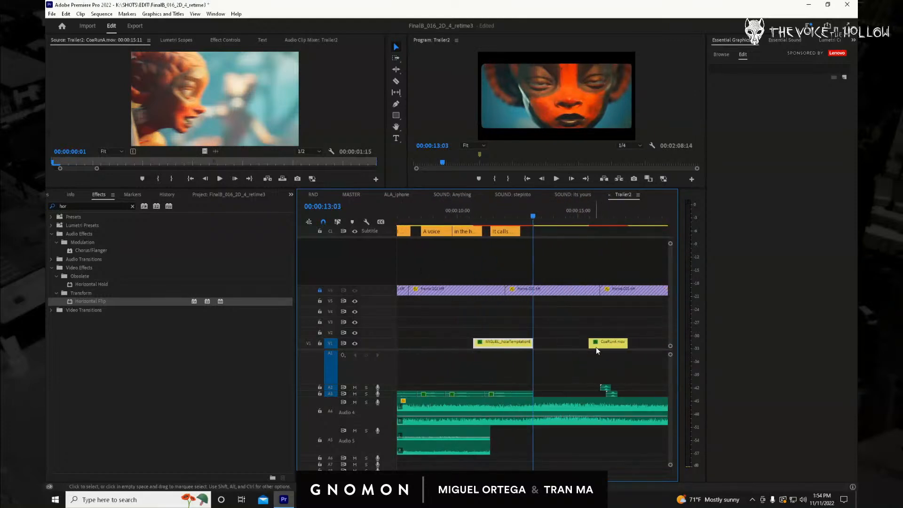
left_click_drag(596, 348, 614, 346)
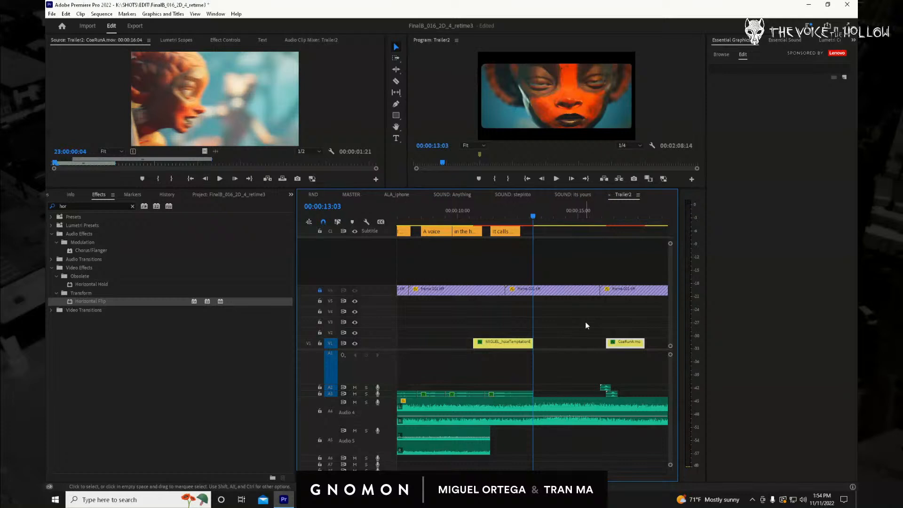
key("ctrl+z")
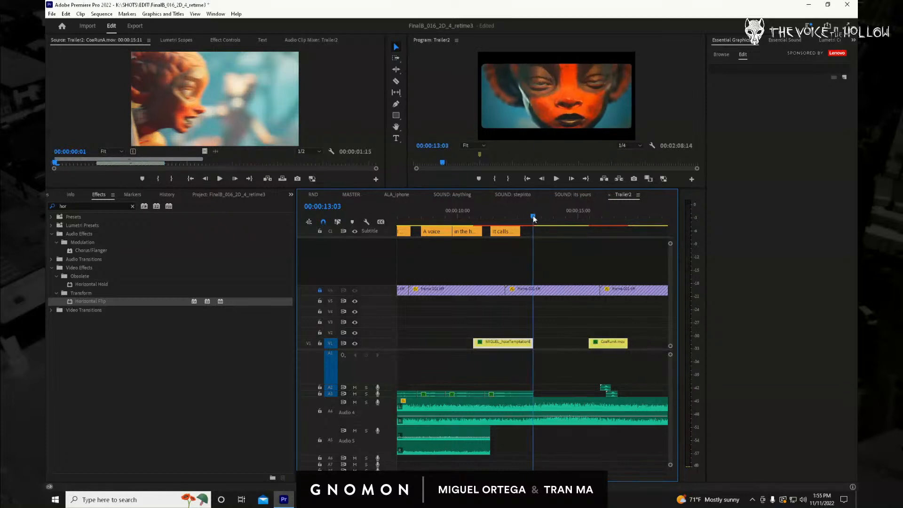
key("ctrl+v")
Play back the cut from the face close-up into the pasted eyes shot.
left_click_drag(533, 216, 525, 216)
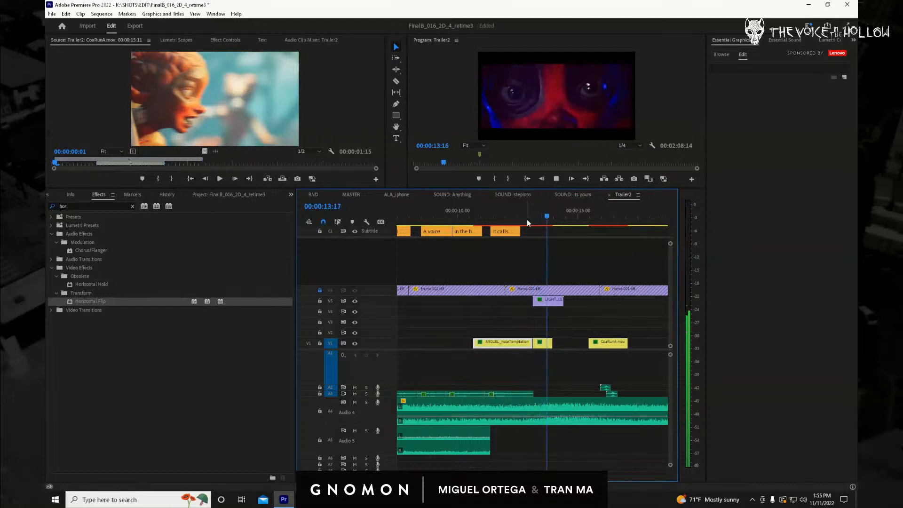
key("space")
left_click_drag(547, 219, 527, 220)
key("space")
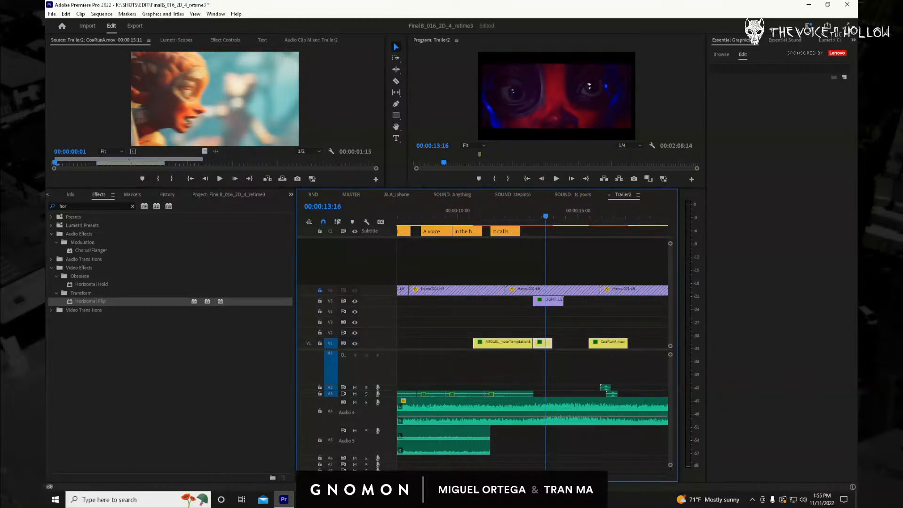
Load DD_VITH_Chase_idea_1_v1.2.aif as the source and mark a 1342-frame range from mid-track to frame 2292.
key("f")
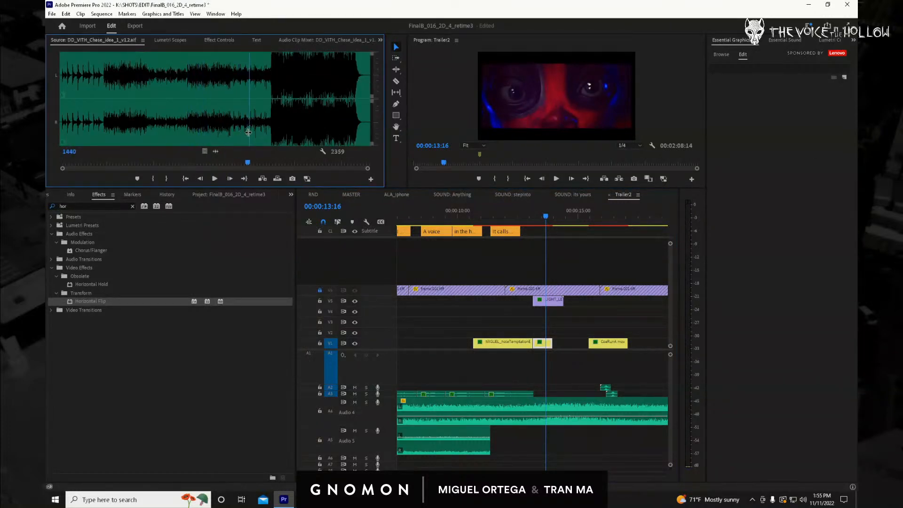
left_click(183, 134)
key("space")
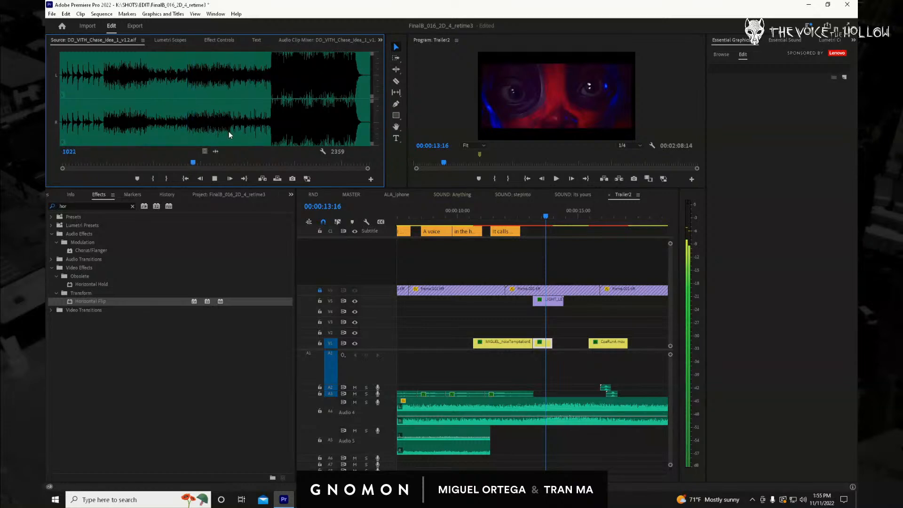
mouse_move(193, 133)
left_mouse_down()
mouse_move(185, 135)
mouse_move(227, 144)
mouse_move(363, 144)
left_mouse_up()
left_click(153, 178)
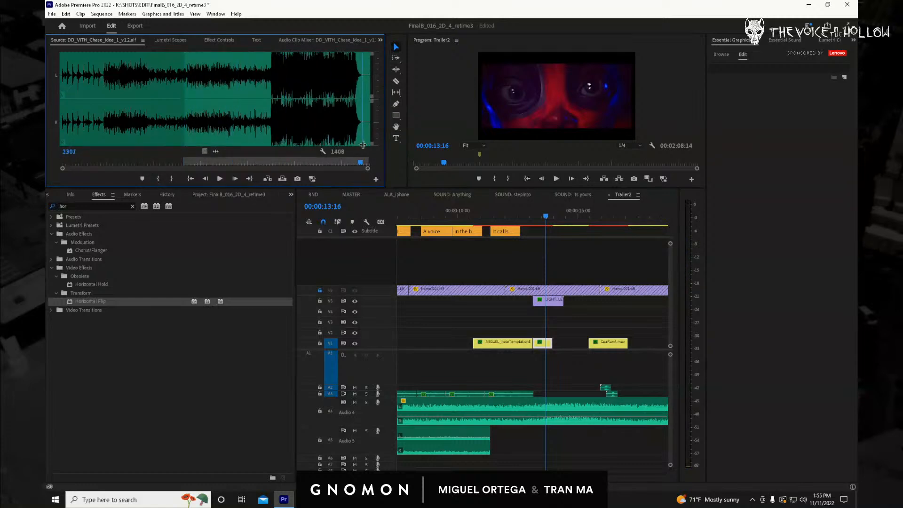
left_click(178, 178)
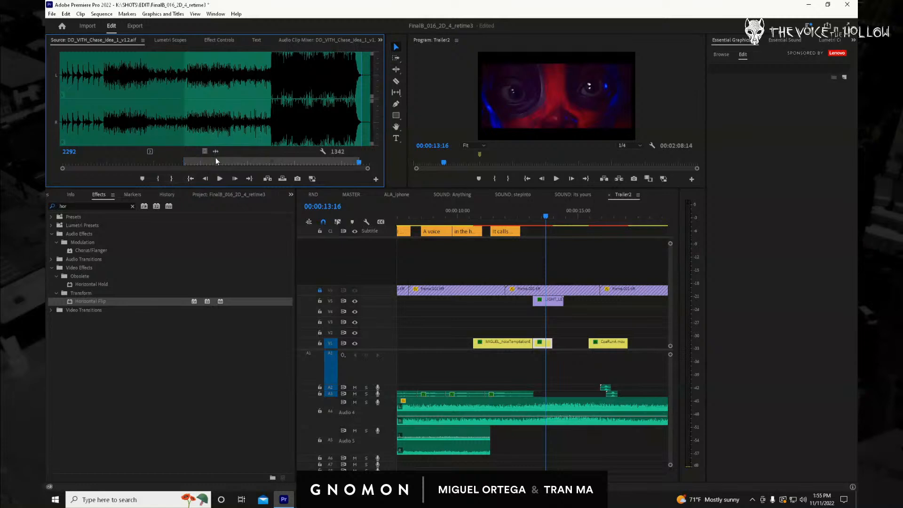
Try the marked chase music on audio track A5 at 00:00:13:03, and undo that placement.
mouse_move(274, 184)
left_mouse_down()
mouse_move(523, 458)
mouse_move(548, 453)
mouse_move(531, 453)
left_mouse_up()
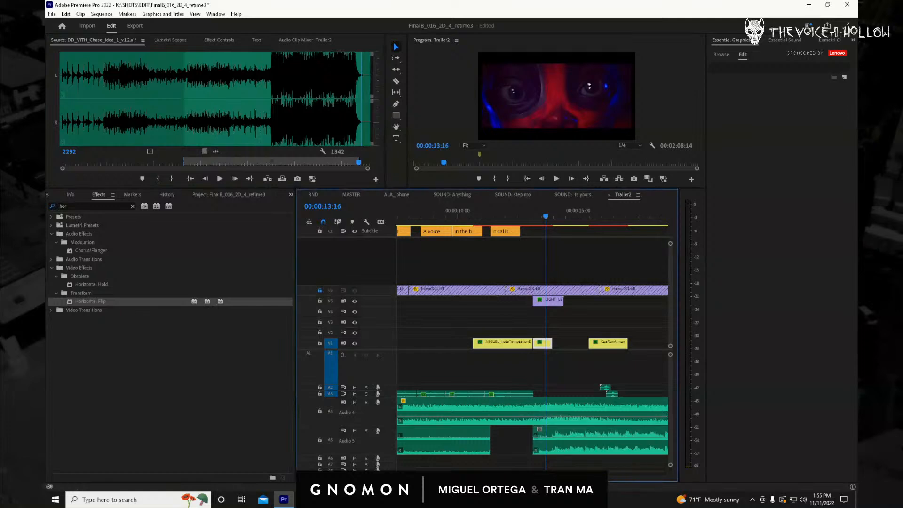
key("minus")
key("minus")
key("minus")
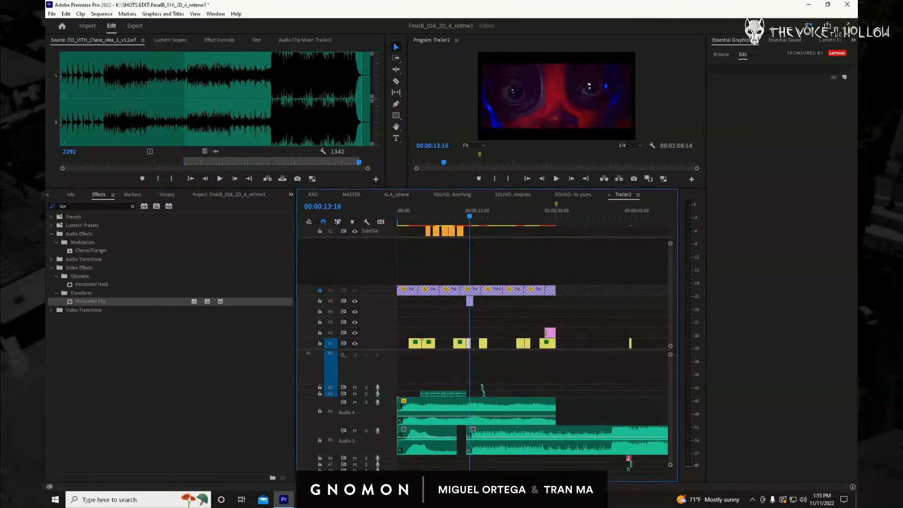
key("ctrl+z")
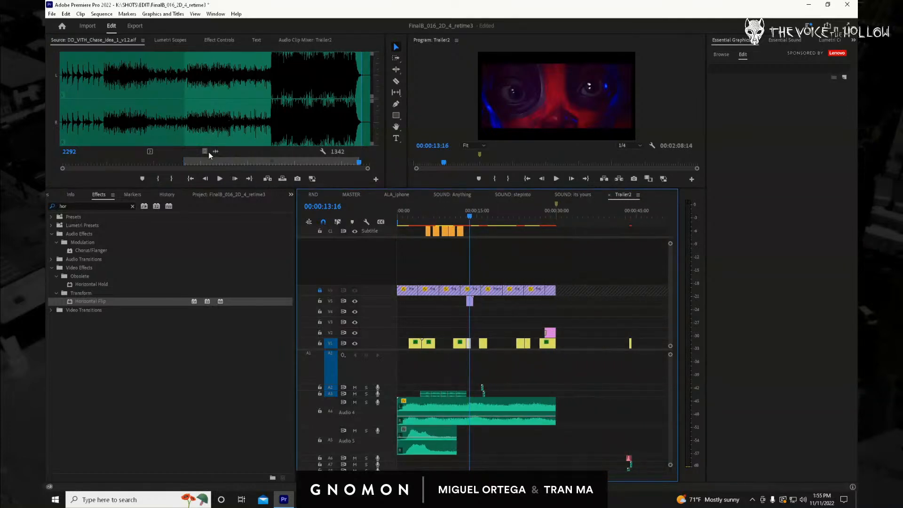
Place the marked chase music on audio track A5 starting at about 00:00:13:16, and play back the transition.
left_click_drag(213, 152, 477, 444)
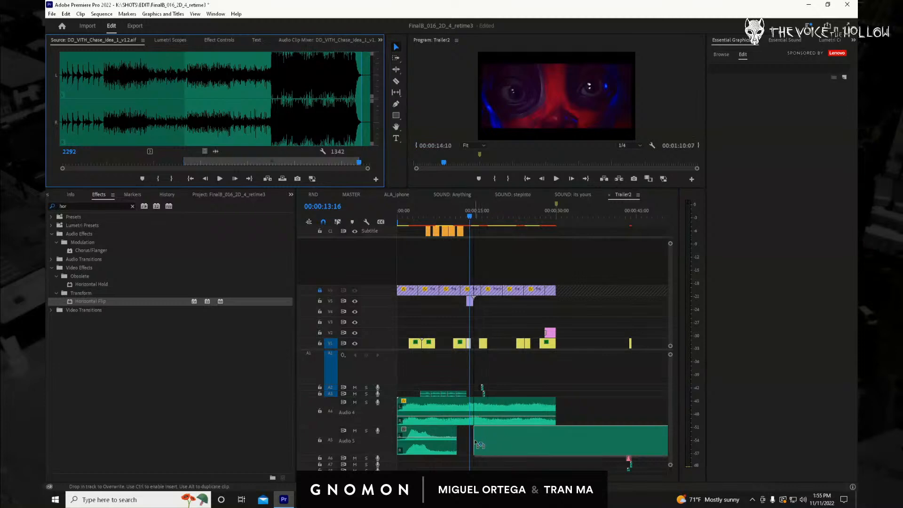
left_click_drag(480, 407, 480, 407)
left_click(464, 216)
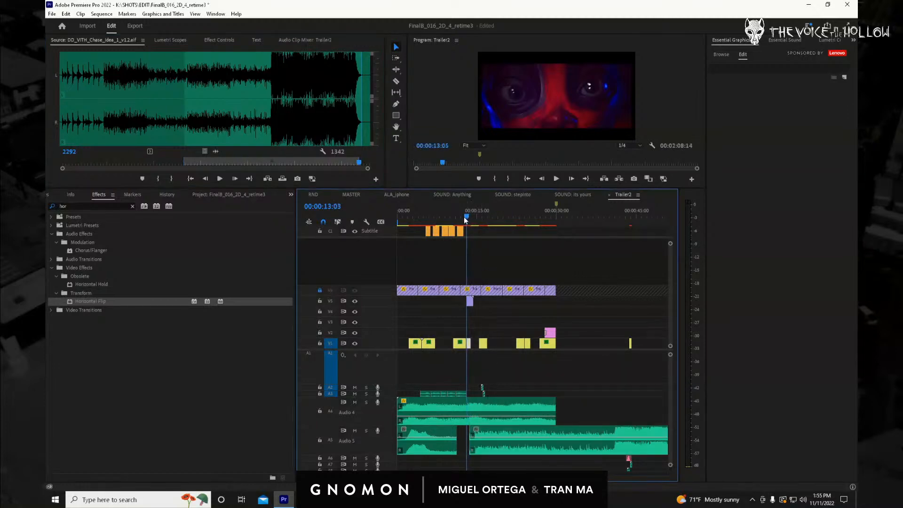
key("space")
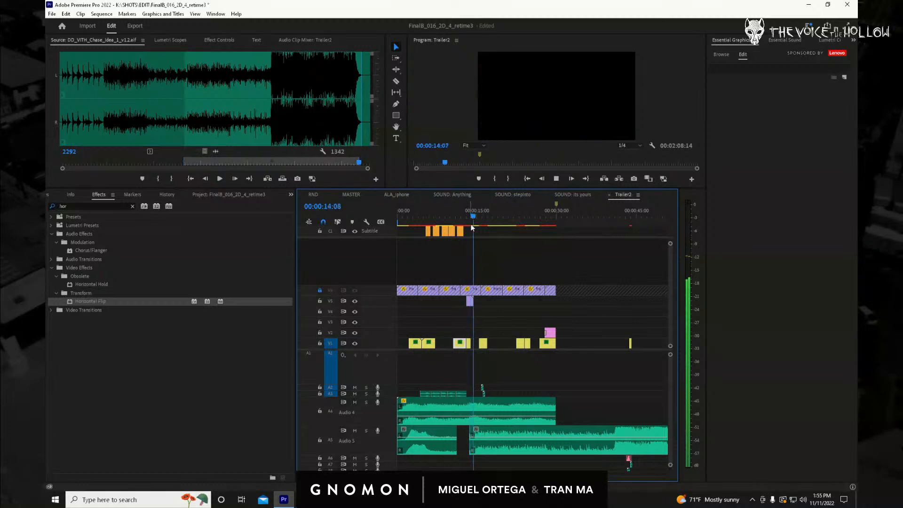
key("space")
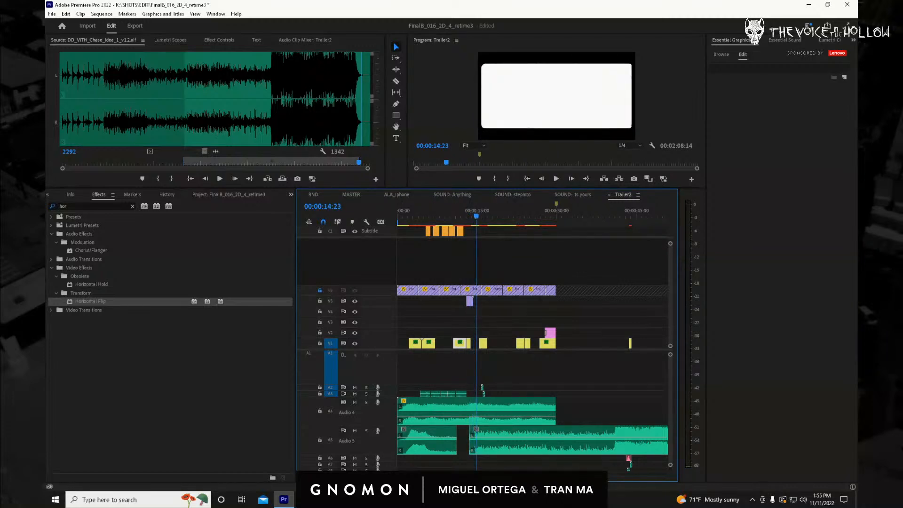
Play back the chase music's start, cut its A5 clip at about 00:00:14:11, and delete the part before the cut.
key("equal")
key("equal")
key("equal")
key("equal")
key("equal")
key("equal")
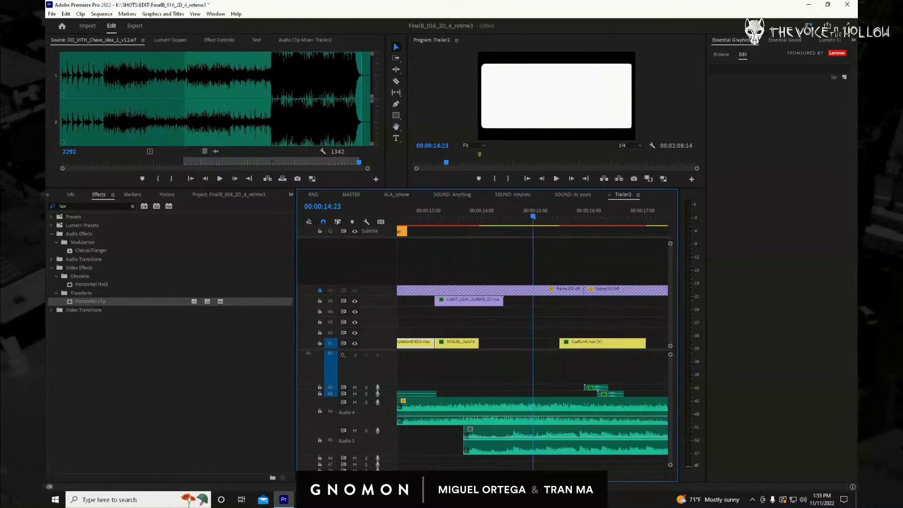
left_click_drag(422, 218, 421, 245)
key("space")
key("space")
key("space")
key("space")
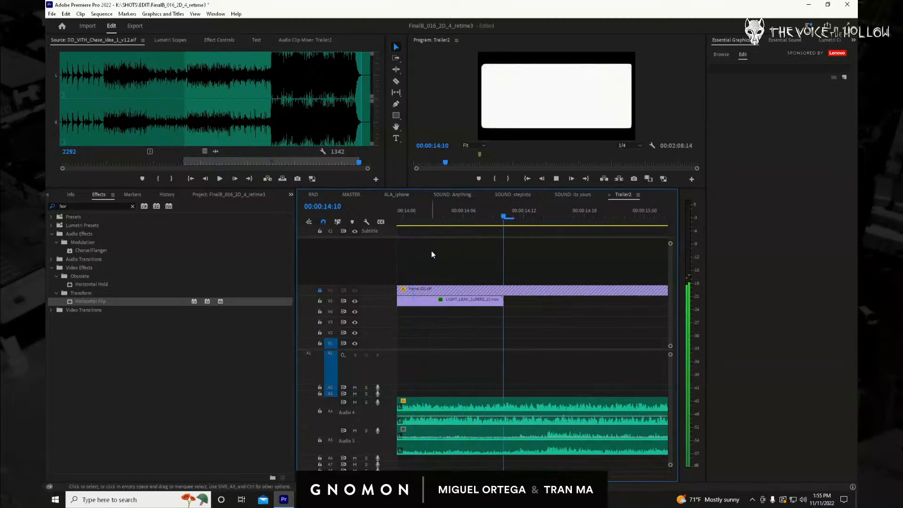
key("c")
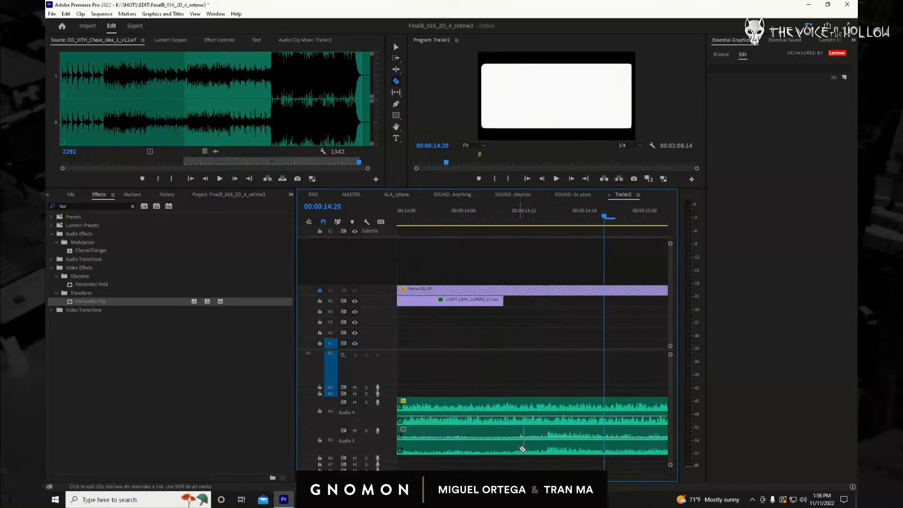
key("v")
left_click(501, 449)
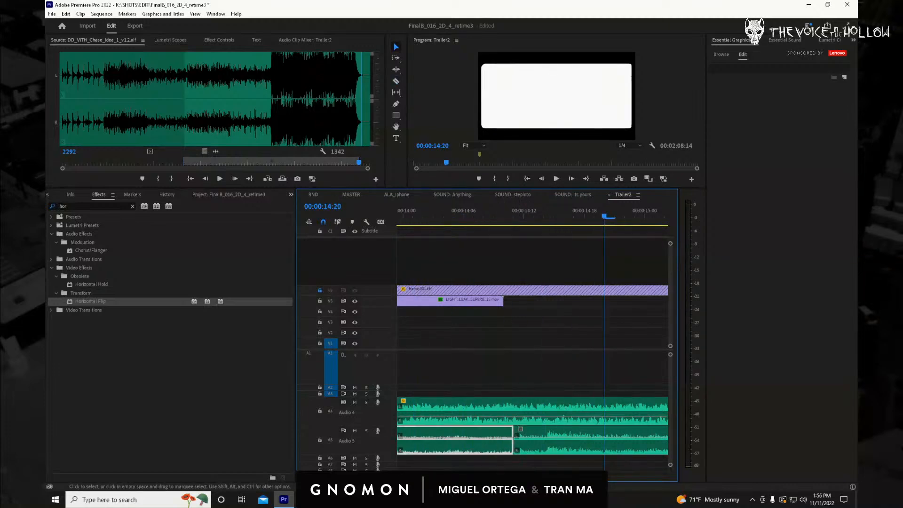
key("Delete")
Move the trimmed chase music on A5 to start at 00:00:13:03 with the light leak, and play back the transition.
key("minus")
key("minus")
key("minus")
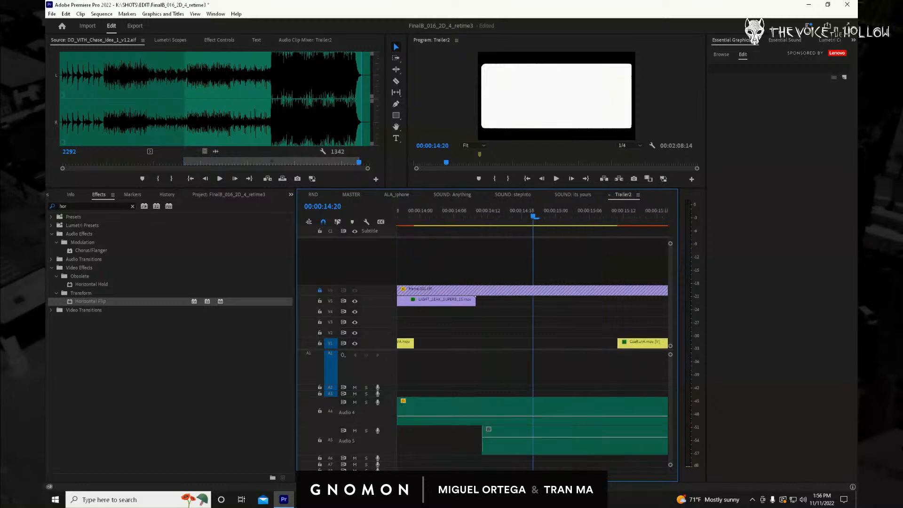
left_click_drag(447, 474, 445, 474)
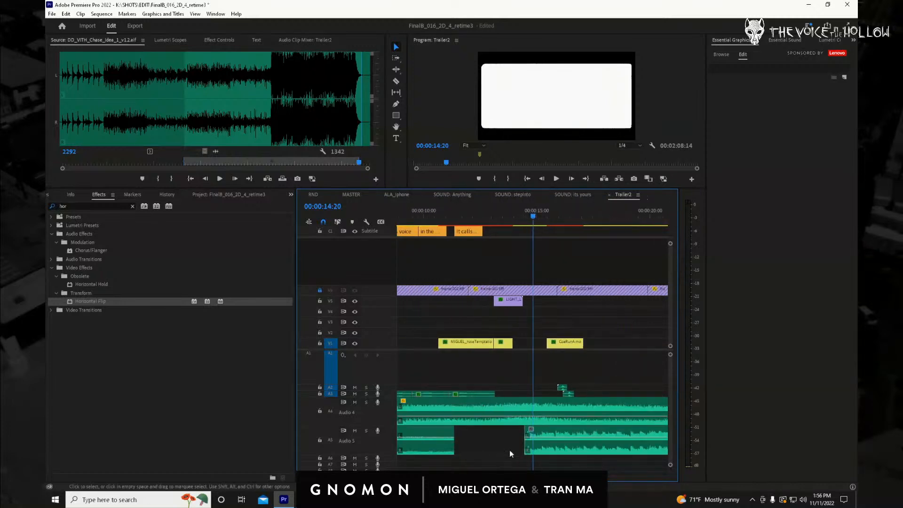
left_click_drag(546, 433, 516, 433)
left_click(485, 225)
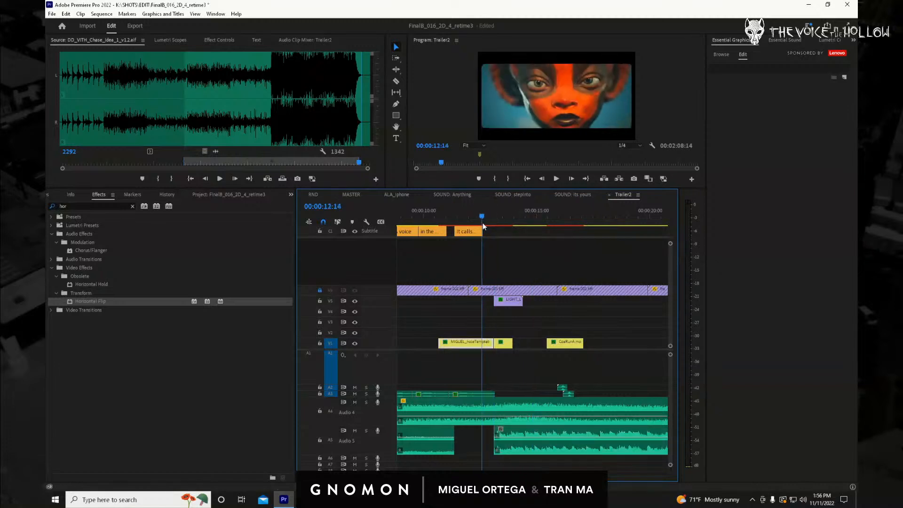
key("space")
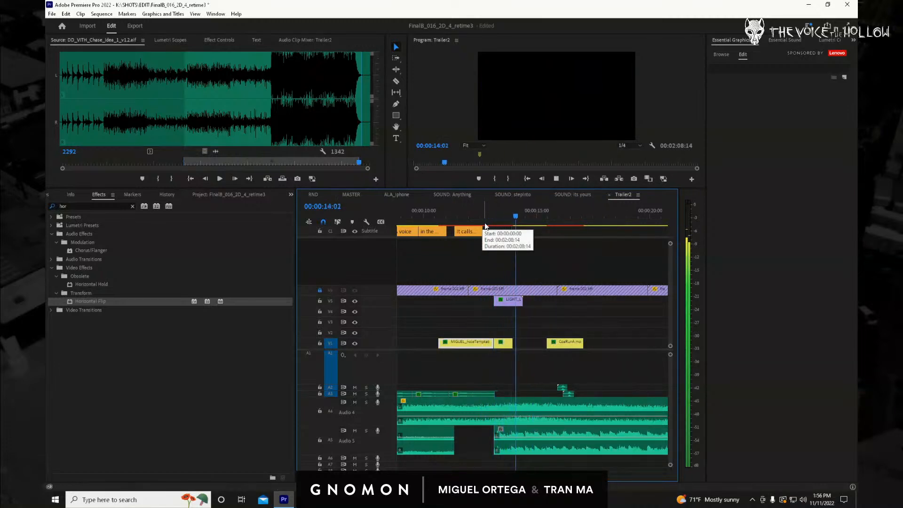
mouse_move(509, 217)
left_mouse_down()
mouse_move(490, 217)
mouse_move(501, 217)
left_mouse_up()
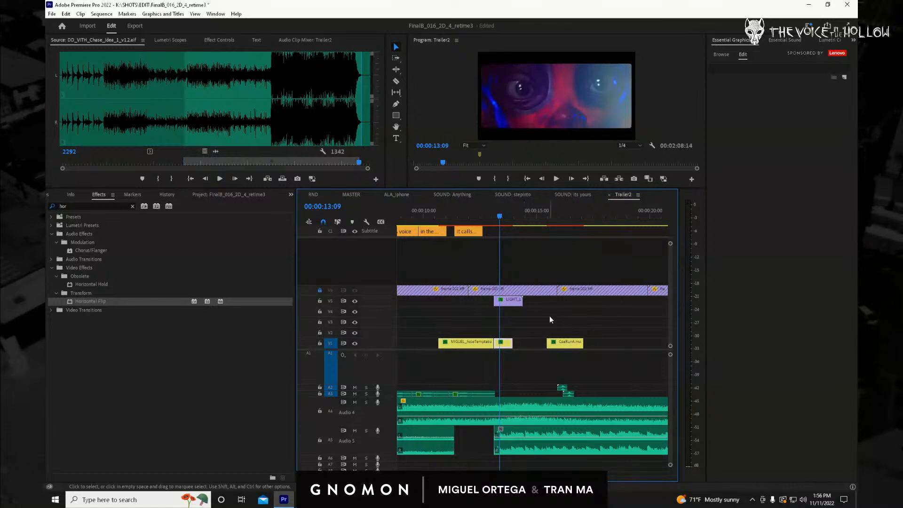
Move the CoaRunA.mov shot and its two sound effects earlier to start at about 00:00:13:09, and play back the sequence.
left_click_drag(549, 316, 582, 394)
left_click_drag(564, 345, 518, 345)
left_click(488, 216)
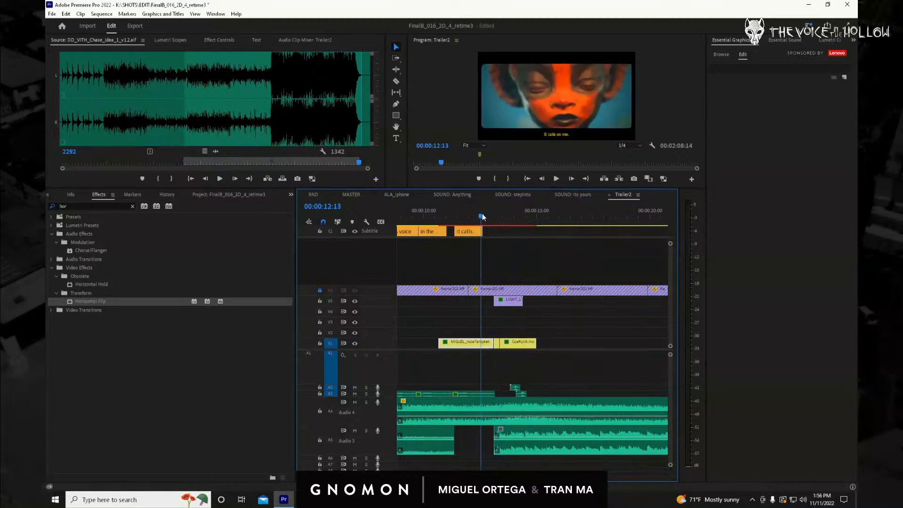
key("space")
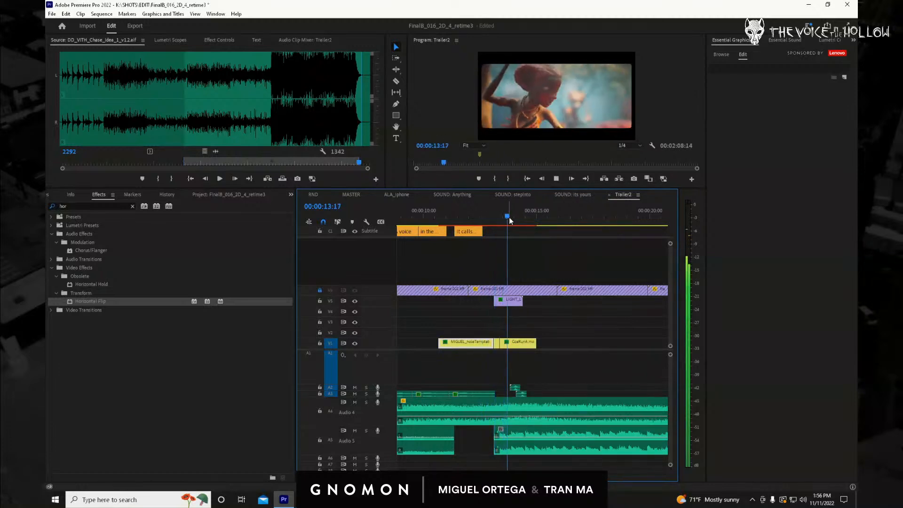
key("space")
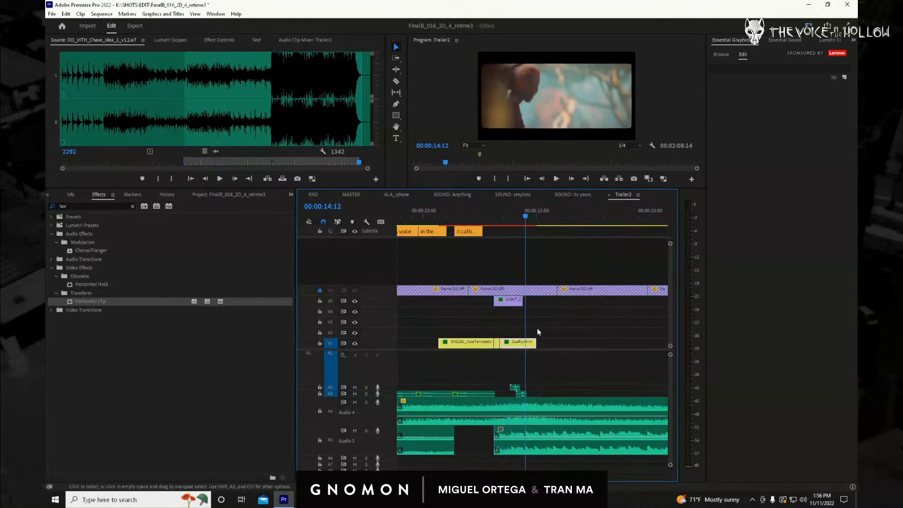
Cut the CoaRunA.mov shot on V1 at about 00:00:14:12 and delete the remainder.
key("c")
left_click(527, 343)
key("v")
key("Delete")
Extend the earlier A5 music to meet the chase music at 00:00:13:03, and apply the default transition at their join.
left_click_drag(508, 218, 472, 235)
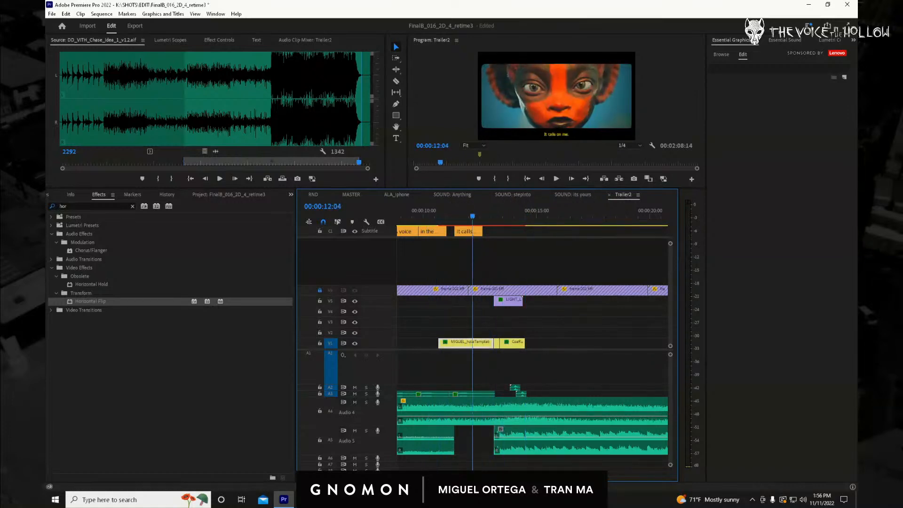
left_click_drag(452, 451, 494, 452)
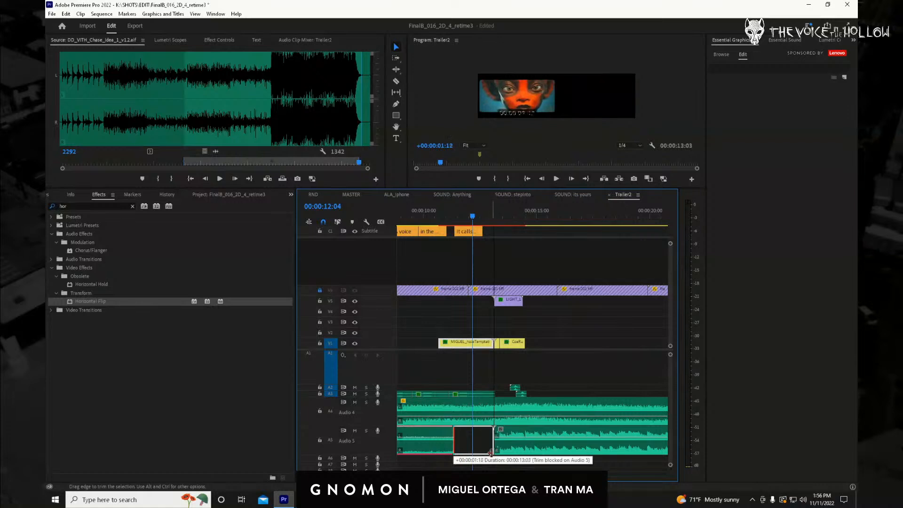
right_click(495, 451)
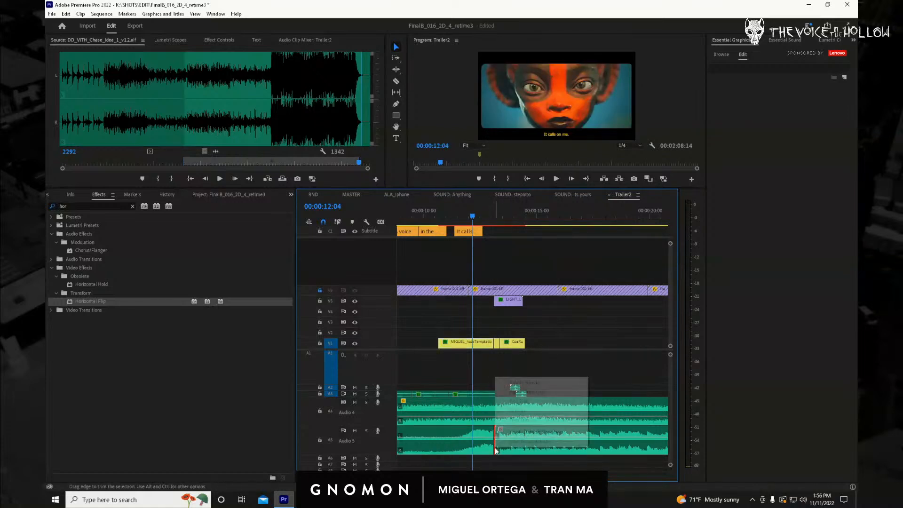
left_click(525, 431)
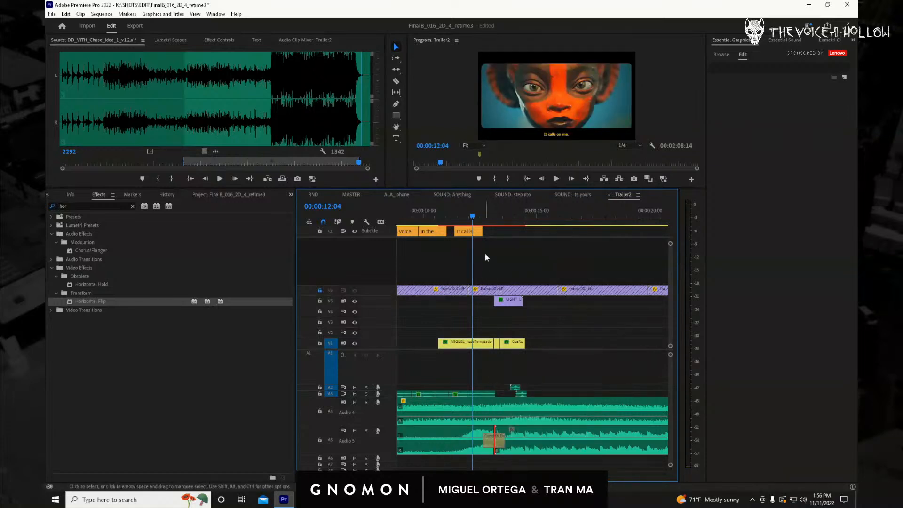
Play back the join between the two A5 music clips and shorten its crossfade slightly.
left_click(471, 221)
key("space")
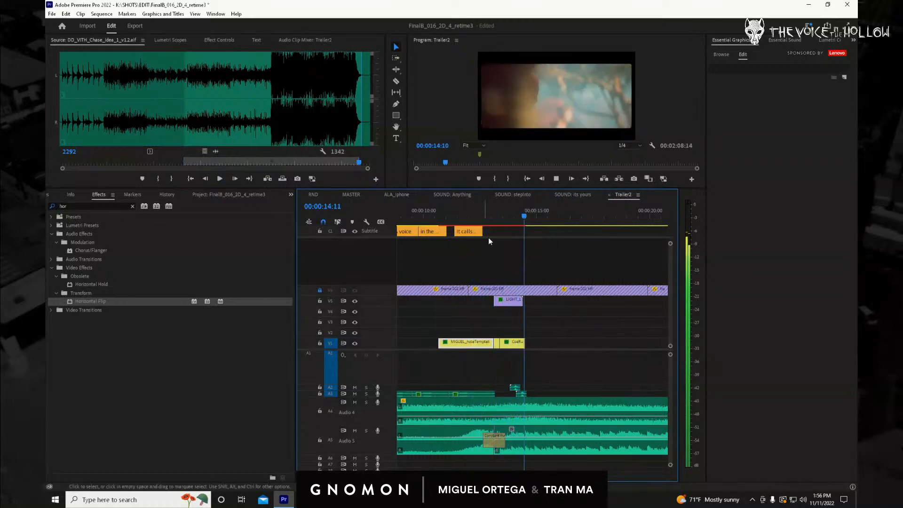
key("space")
left_click_drag(486, 446, 488, 445)
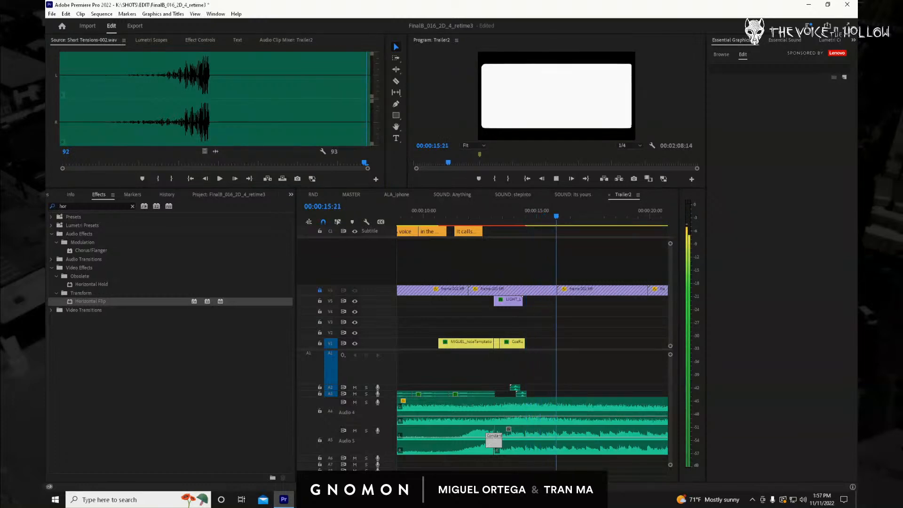
Stop the sequence playback and audition MA_PaulaSounds_RisingTension4_1.wav as the source sound.
key("space")
key("space")
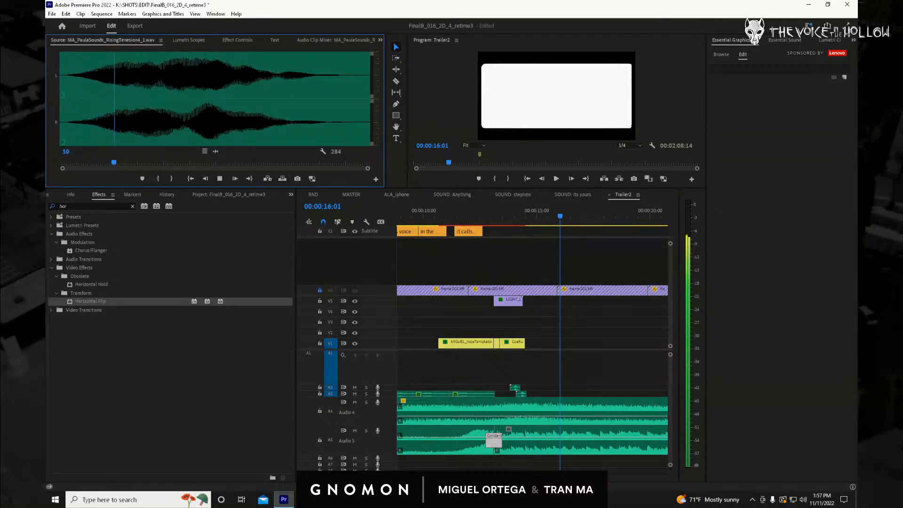
key("space")
Try the rising tension sound on audio track A1 at about 00:00:11:09, and undo that placement.
left_click_drag(630, 392, 458, 370)
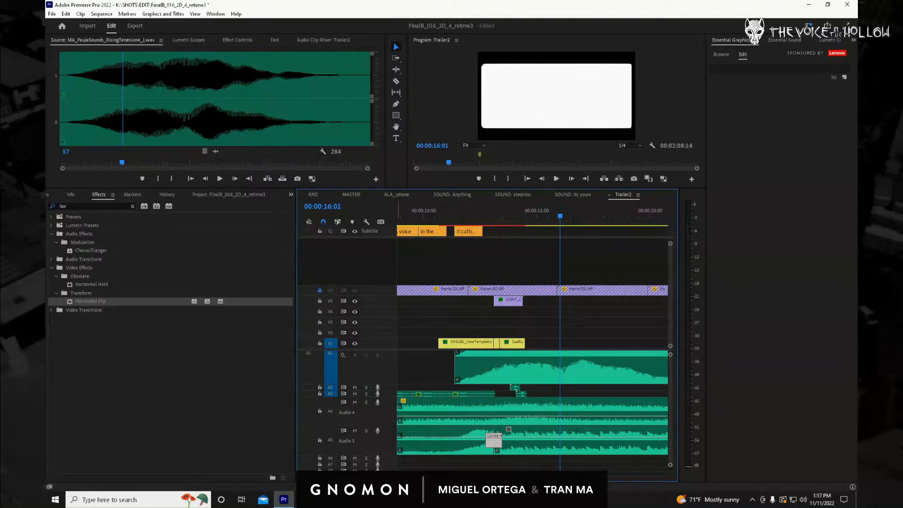
key("backslash")
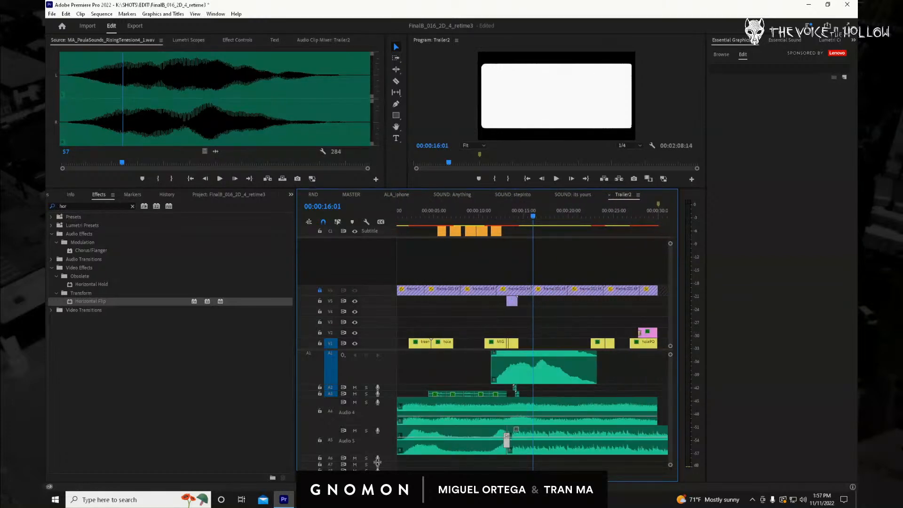
key("ctrl+z")
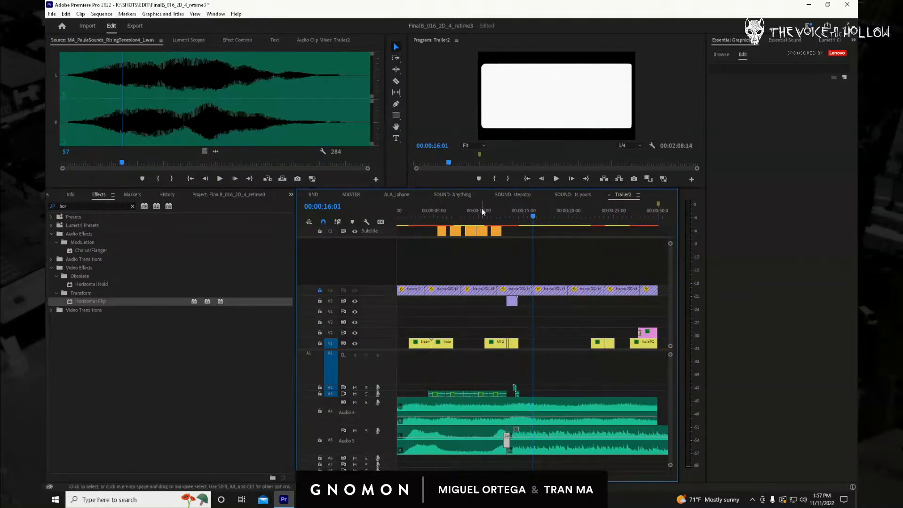
Place the rising tension sound on audio track A1 starting at 00:00:07:06, enlarge the track, and play back the build-up.
left_click_drag(474, 214, 507, 221)
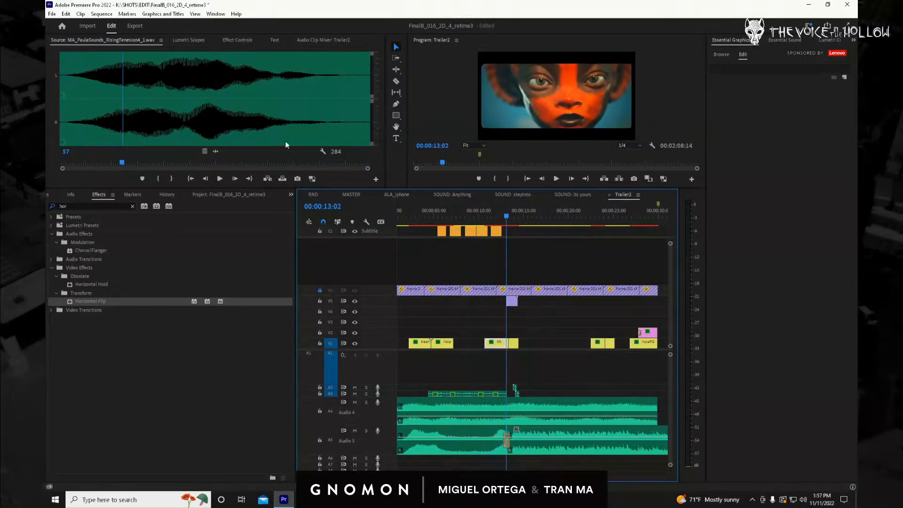
left_click_drag(217, 99, 476, 383)
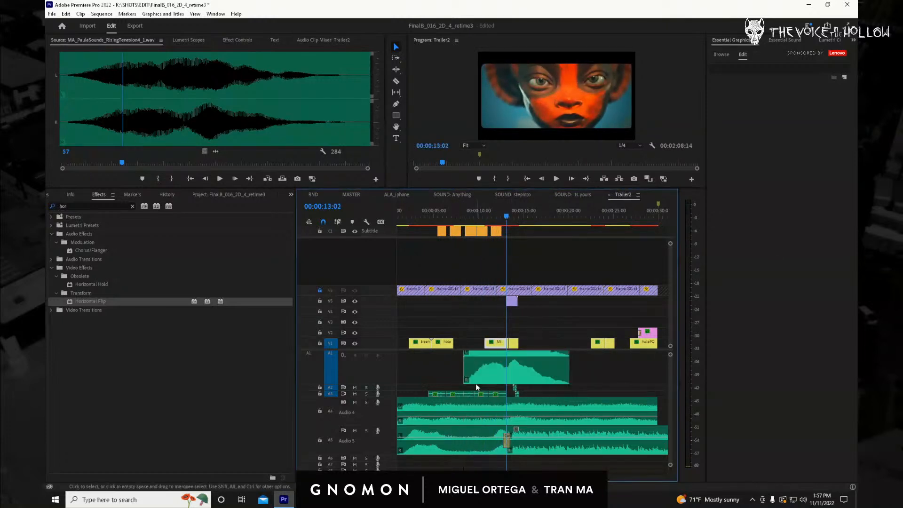
left_click_drag(520, 363, 513, 379)
left_click_drag(478, 213, 455, 216)
key("space")
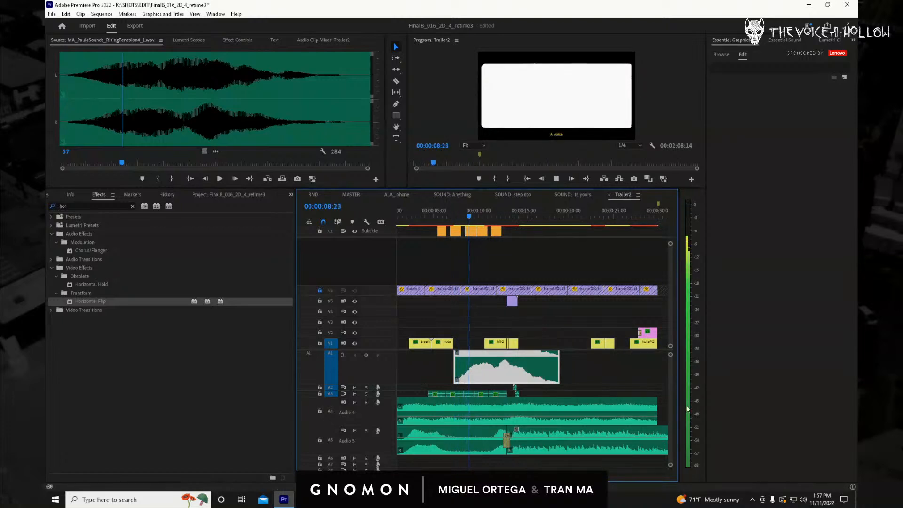
left_click_drag(671, 402, 673, 400)
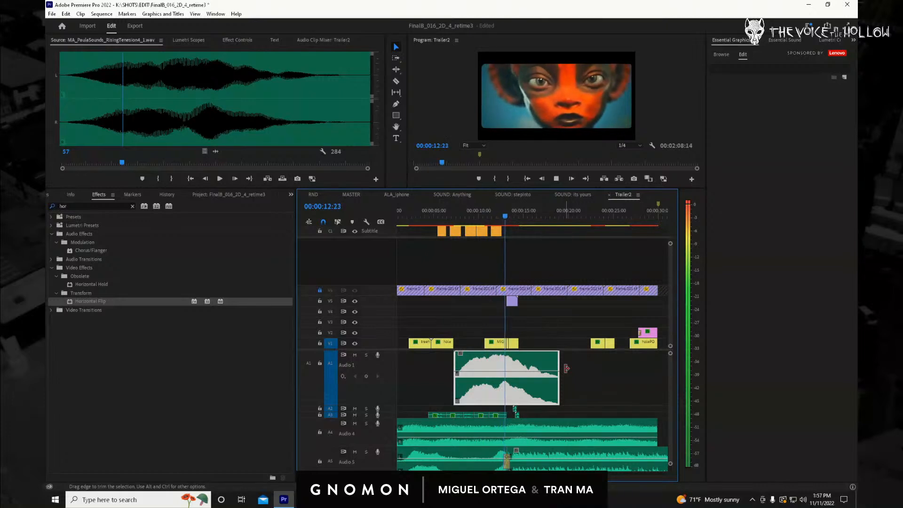
key("space")
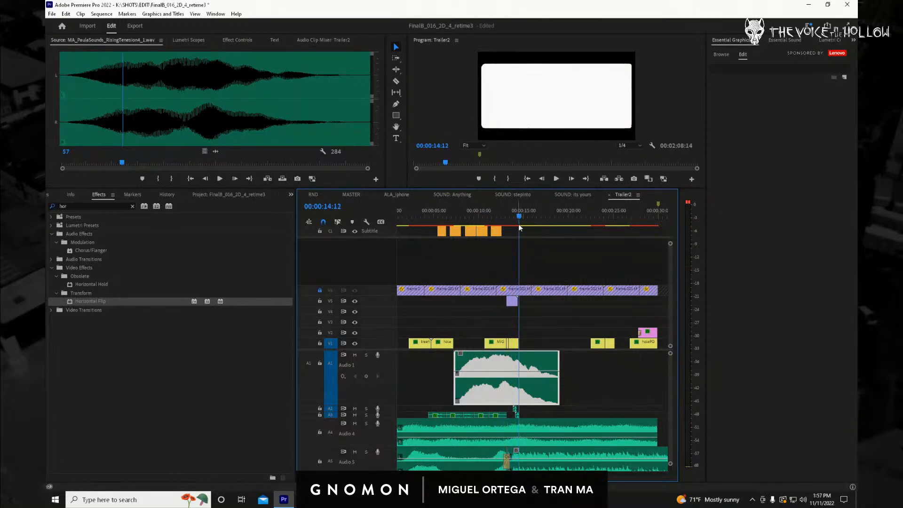
Add a volume keyframe to the rising tension sound on A1 at 00:00:13:03, where the eyes shot begins.
left_click_drag(519, 216, 511, 219)
key("Up")
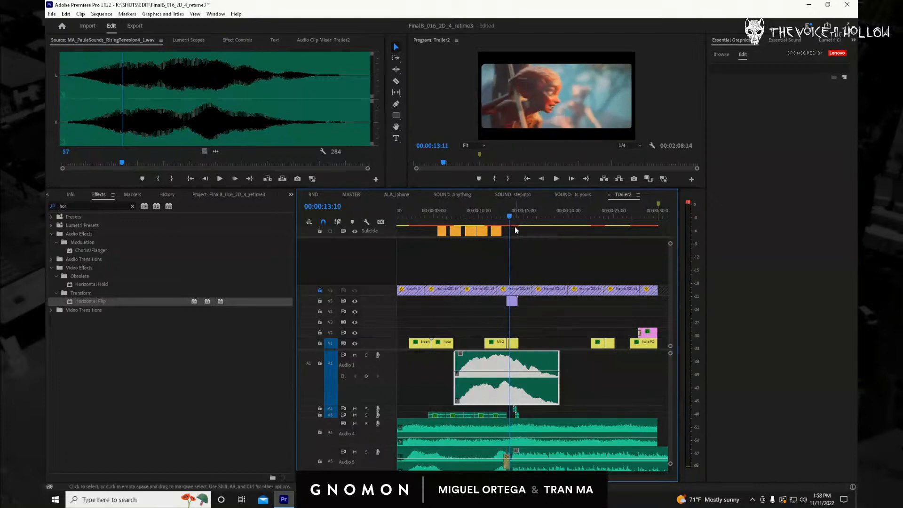
key("Up")
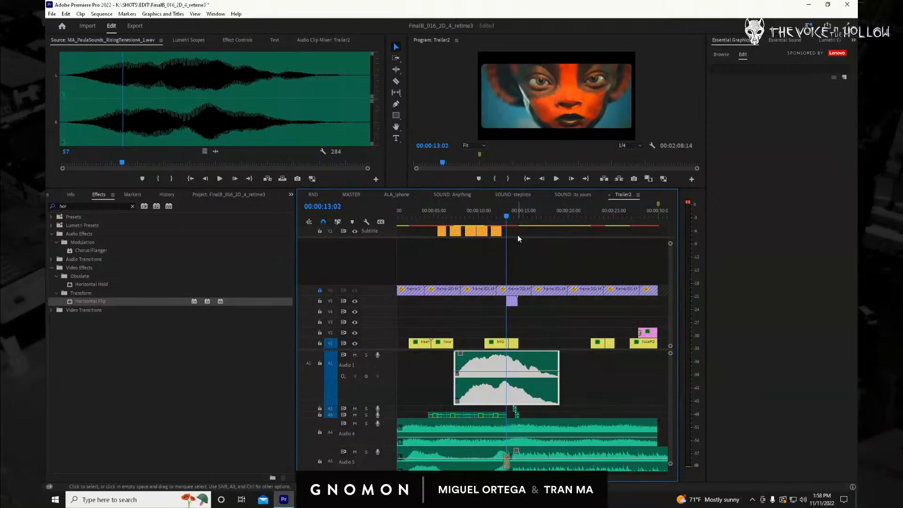
left_click(507, 372, "ctrl")
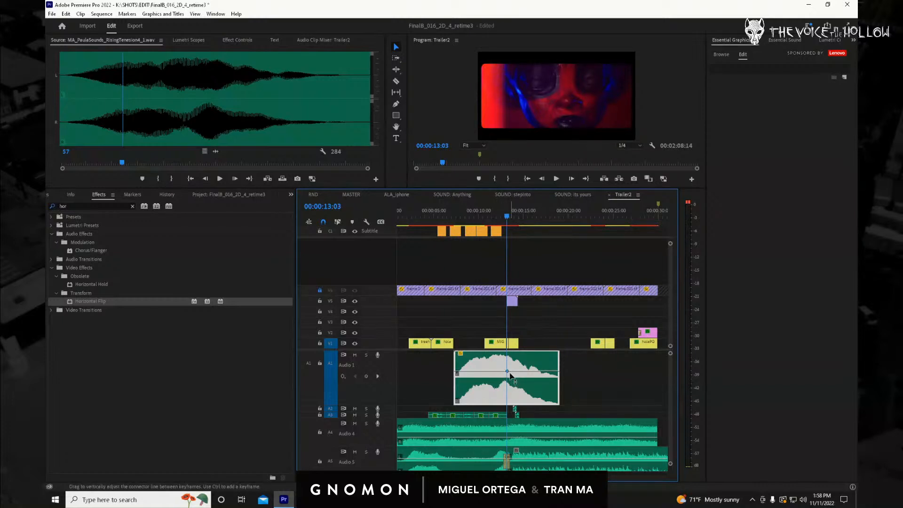
key("Left")
key("Right")
key("Right")
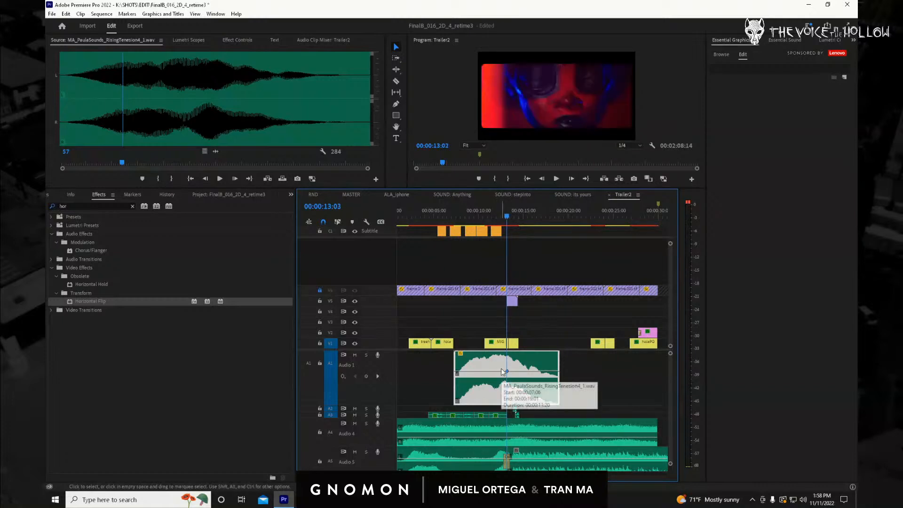
Shift the face close-up on V1 about three frames earlier and extend its end back to the red eyes shot.
left_click_drag(391, 476, 351, 476)
left_click_drag(491, 217, 525, 233)
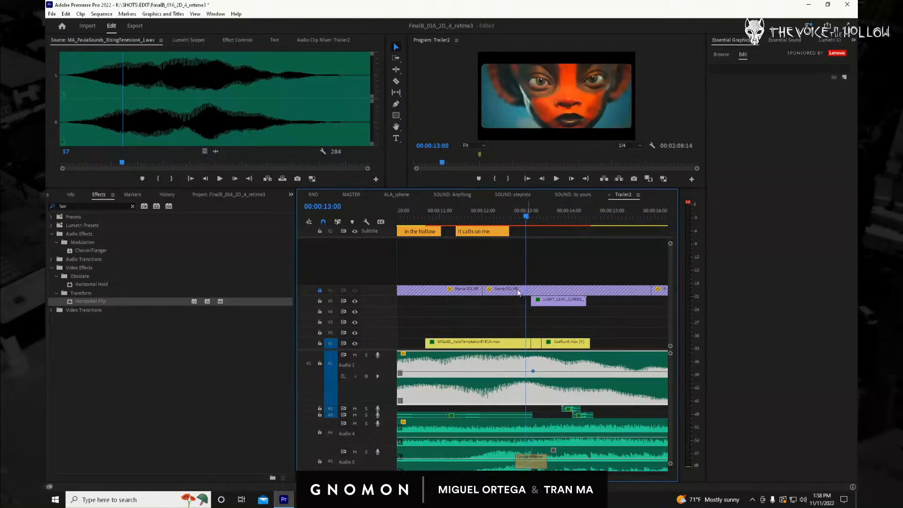
left_click_drag(512, 343, 531, 344)
Cut the face close-up on V1 at 00:00:13:00, remove its closing-eyes frames, shift it back against the red eyes shot, and play back.
mouse_move(526, 218)
left_mouse_down()
mouse_move(518, 218)
mouse_move(528, 217)
left_mouse_up()
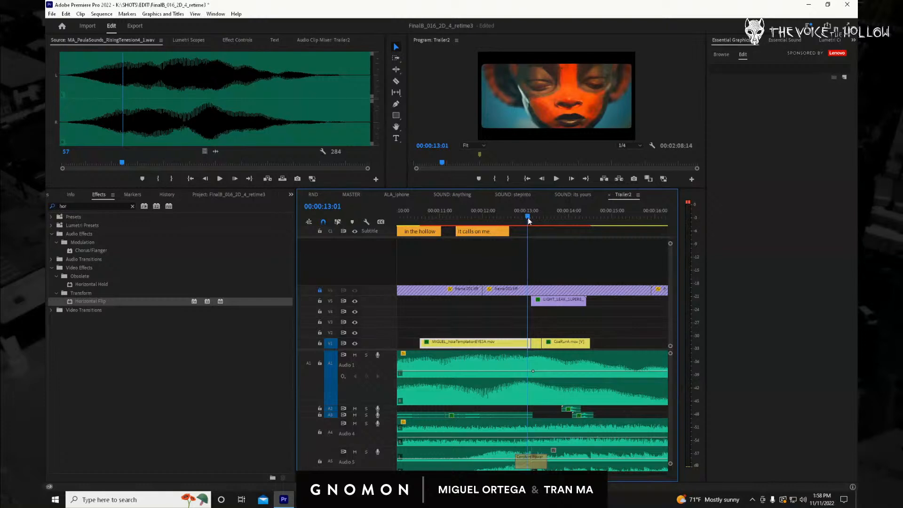
key("Left")
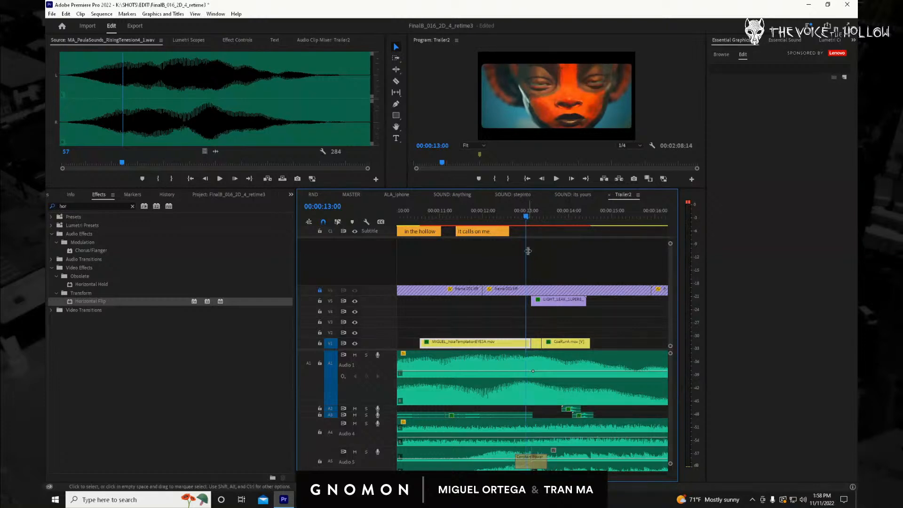
key("c")
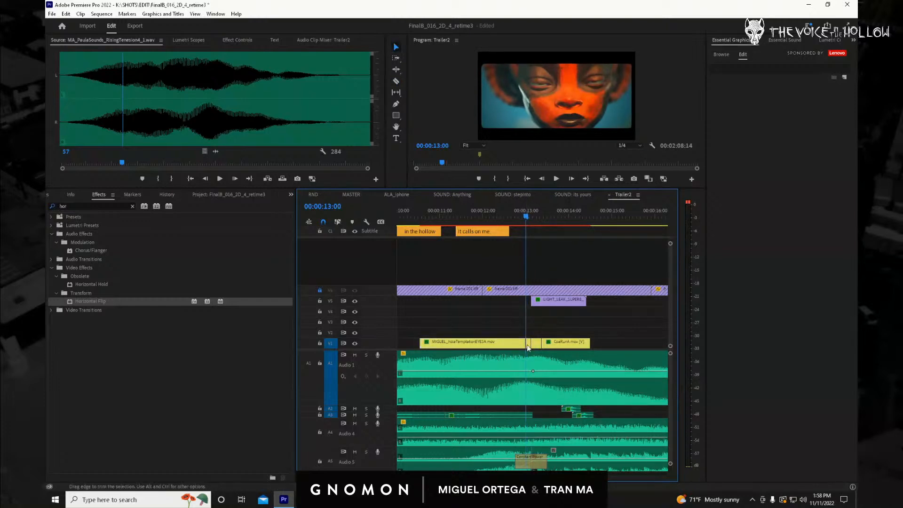
left_click_drag(527, 345, 516, 345)
left_click(515, 219)
key("space")
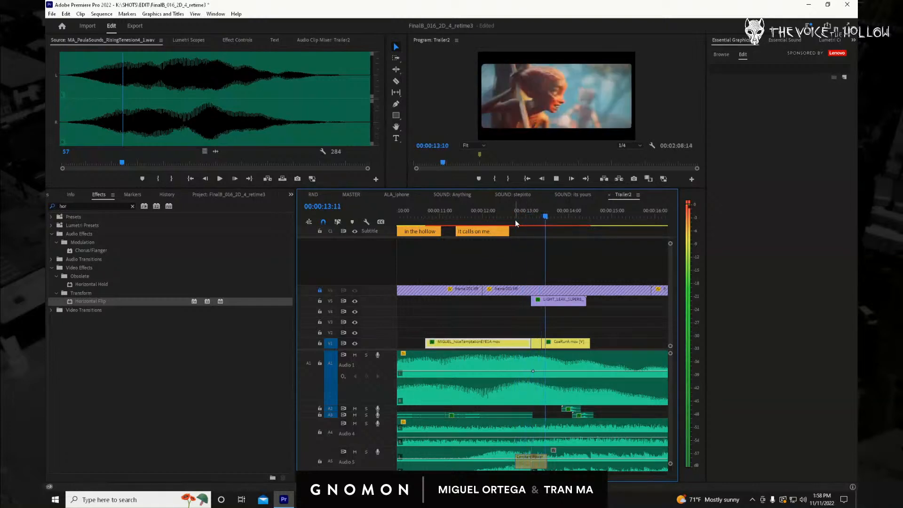
left_click(513, 218)
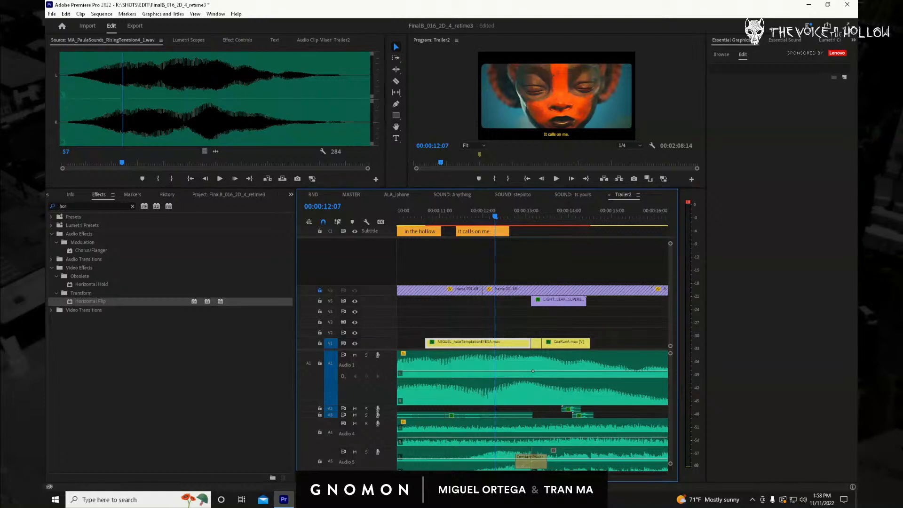
Add a lowered volume keyframe at the start of the rising tension sound on A1 so it ramps up, and play back.
scroll(559, 363, "down", 5)
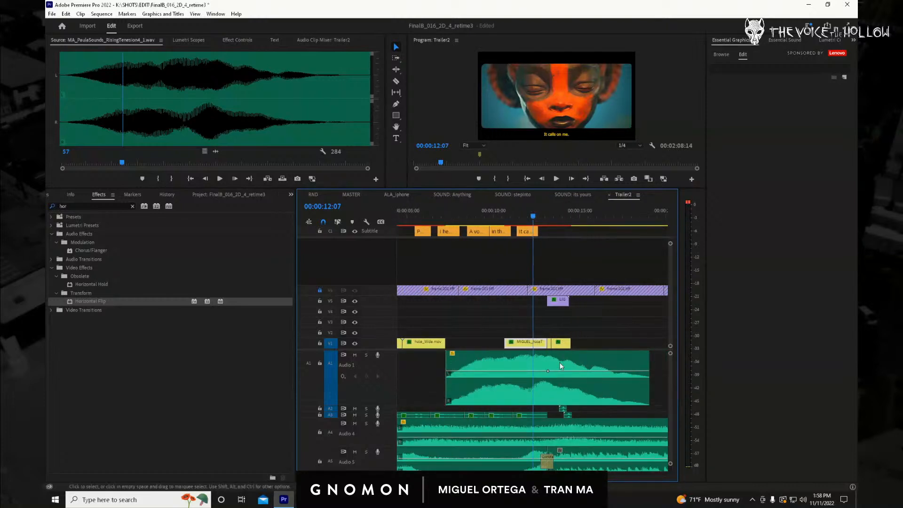
left_click(448, 372, "ctrl")
left_click_drag(447, 372, 438, 422)
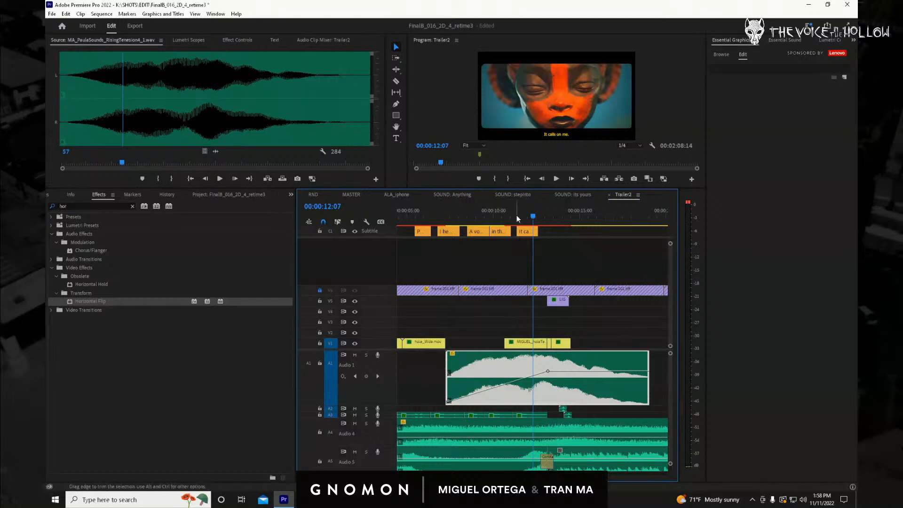
left_click(442, 218)
key("space")
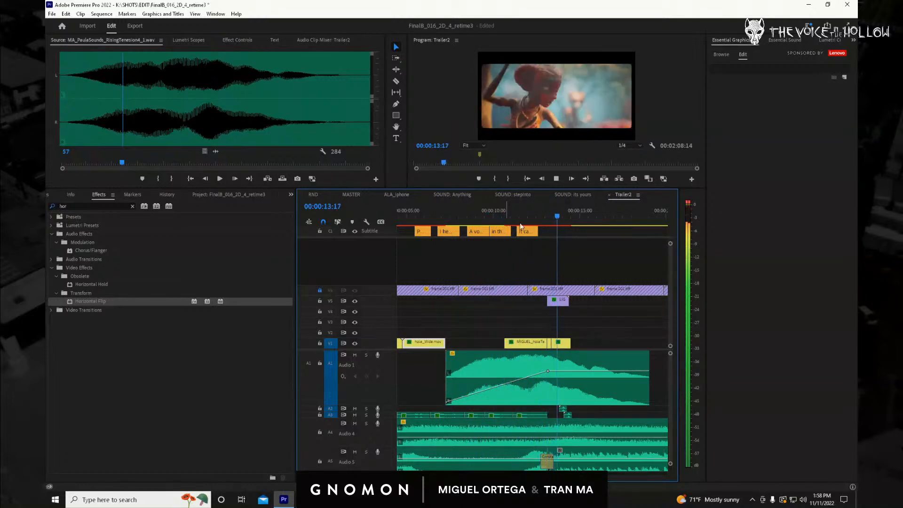
key("space")
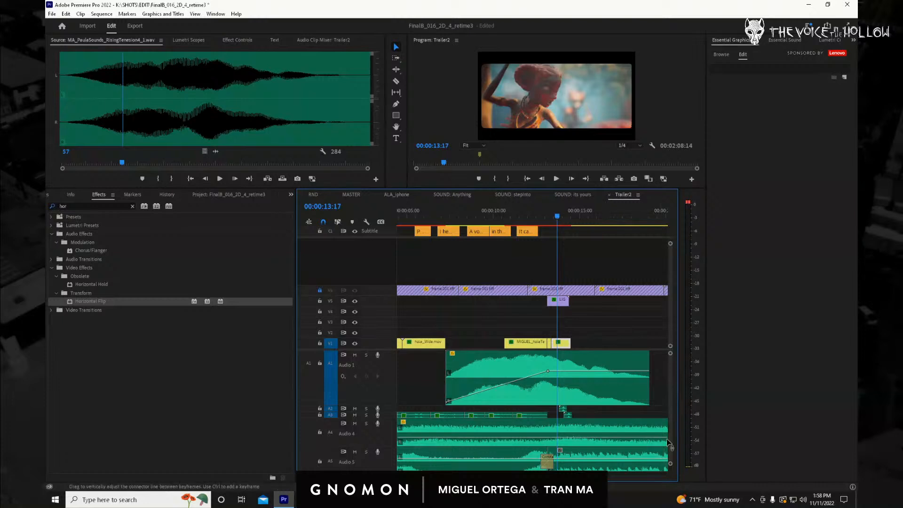
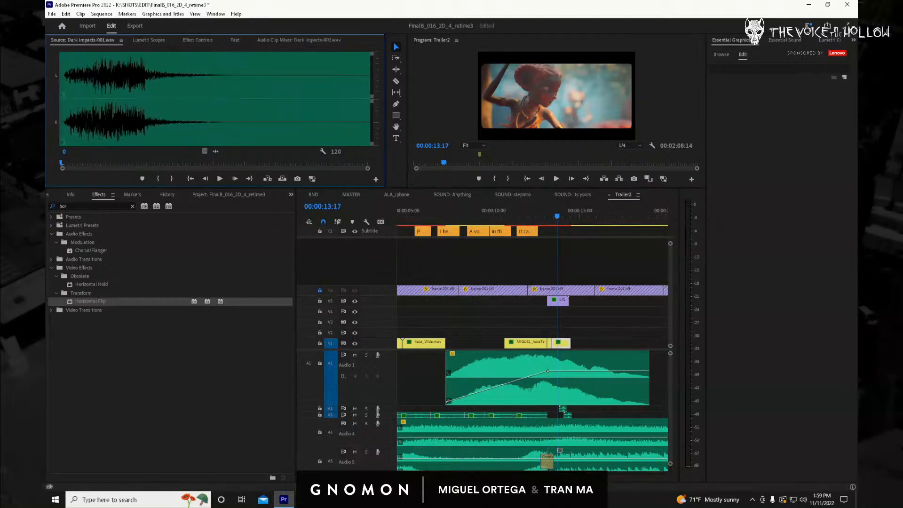
Preview the Dark Impacts-001 and Dark Impacts-002 sounds.
key("space")
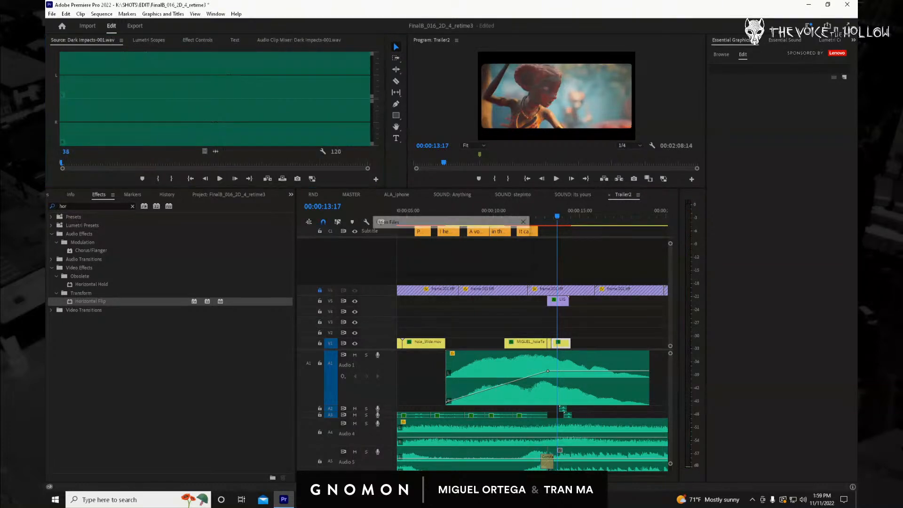
key("space")
key("space")
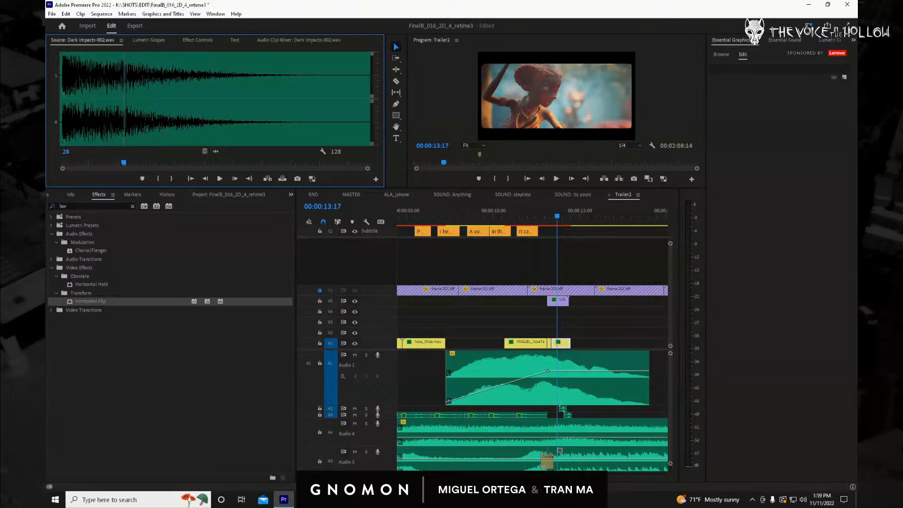
Place the Dark Impacts-002 sound on audio track A8 just after the red eyes shot begins, and play back the transition.
left_click_drag(567, 329, 666, 431)
scroll(668, 432, "down", 4)
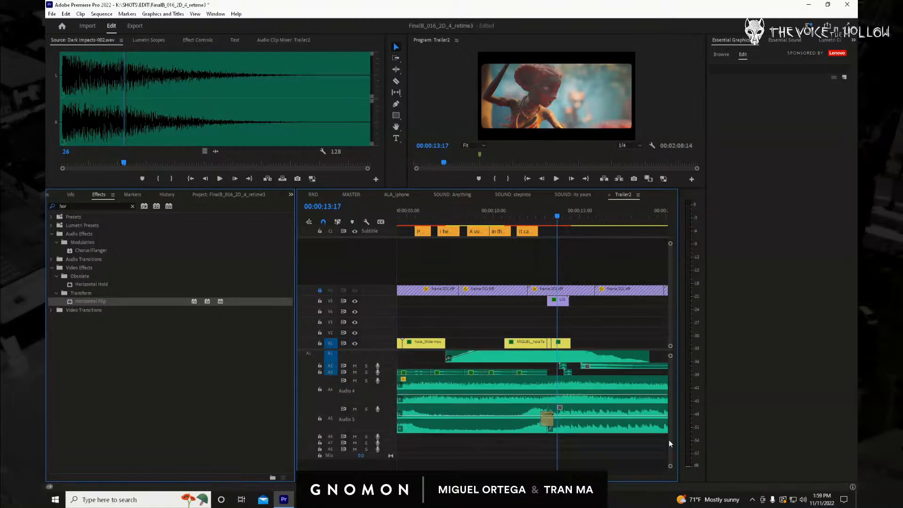
scroll(676, 435, "up", 1)
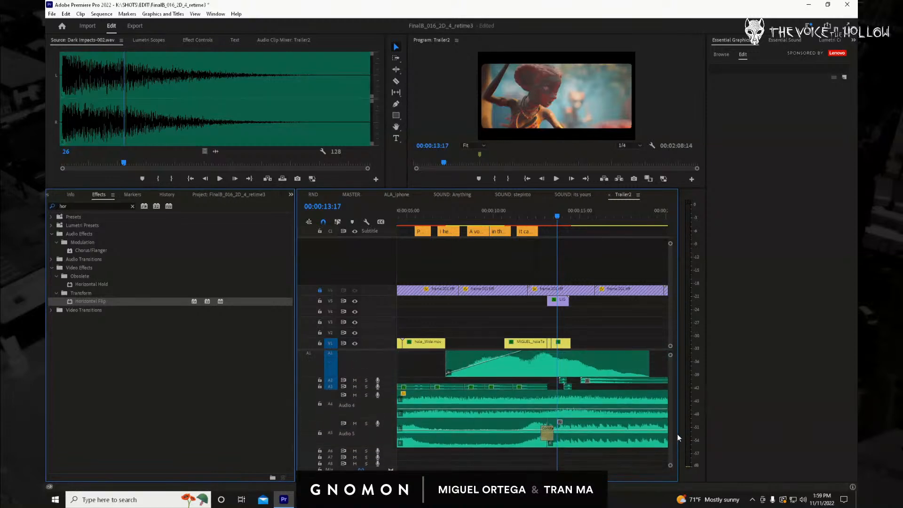
left_click_drag(605, 381, 576, 465)
left_click(550, 213)
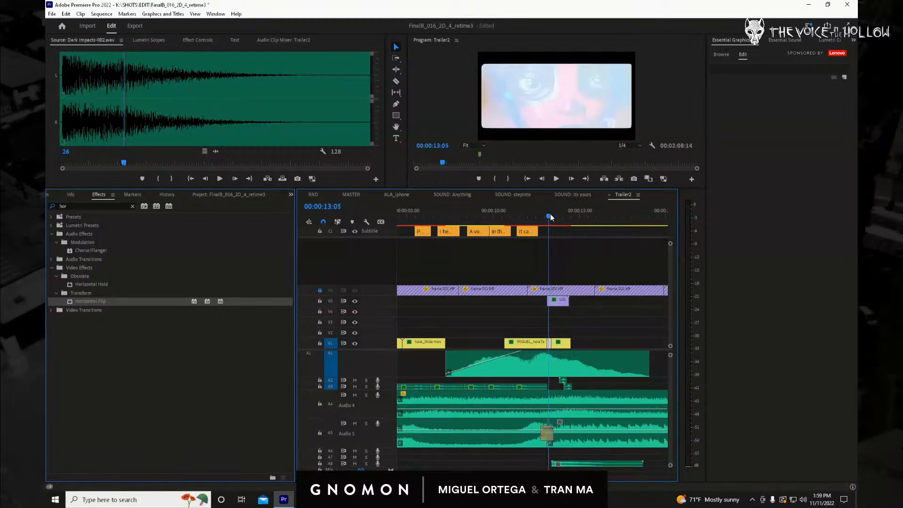
key("space")
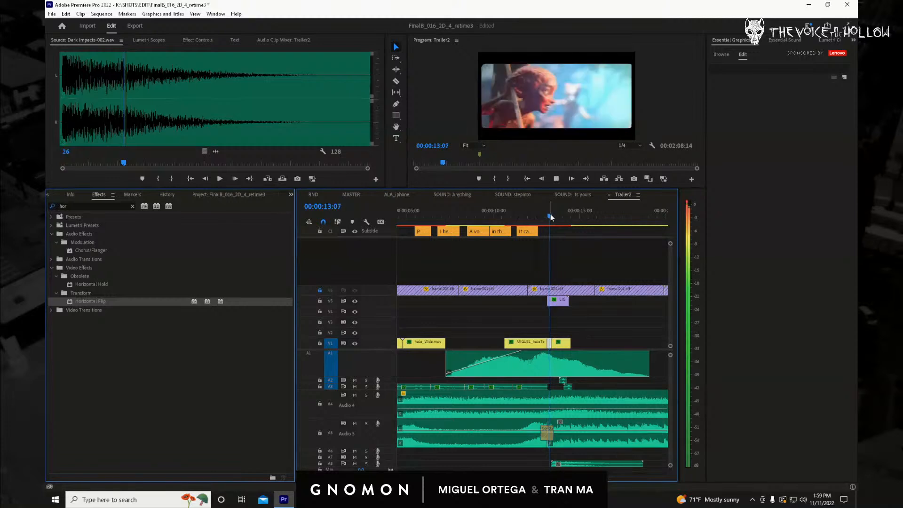
left_click(547, 214)
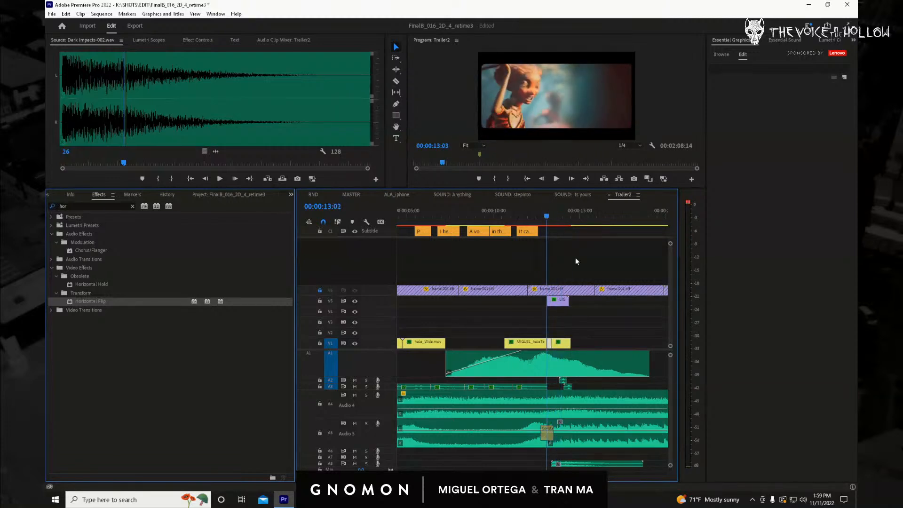
Move the Dark Impacts-002 sound on A8 earlier to start at 00:00:13:03, and play back the transition.
key("Left")
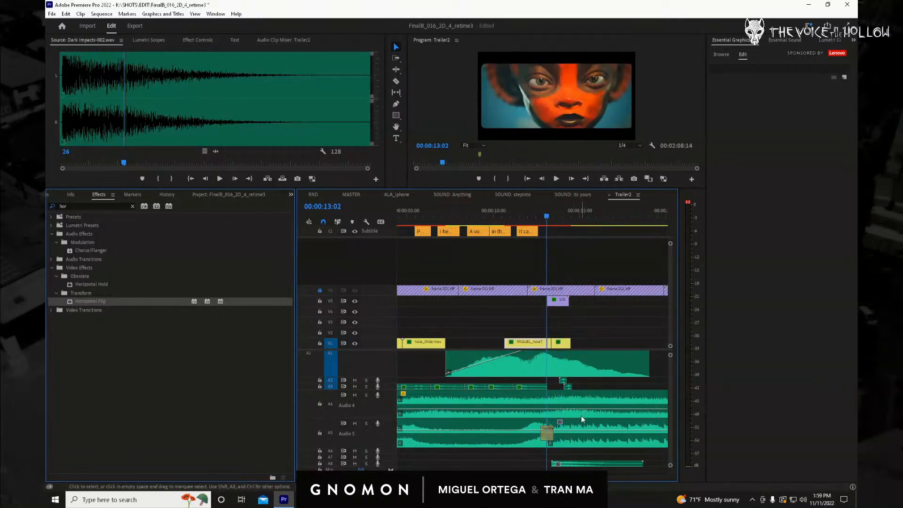
key("Right")
left_click_drag(568, 467, 564, 466)
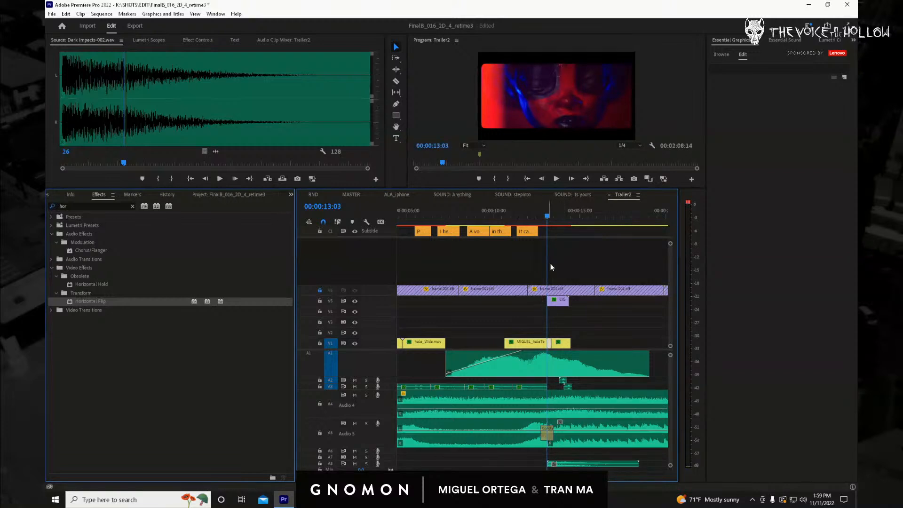
key("space")
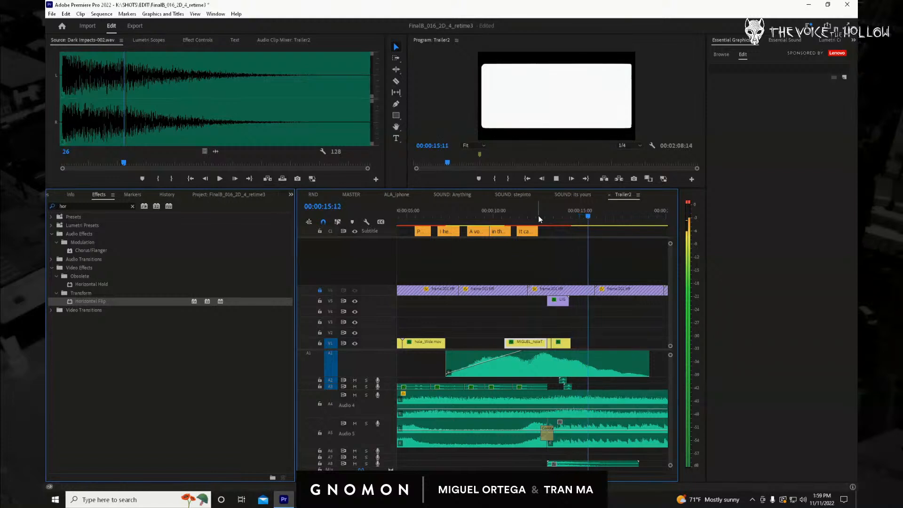
key("space")
left_click_drag(557, 216, 544, 216)
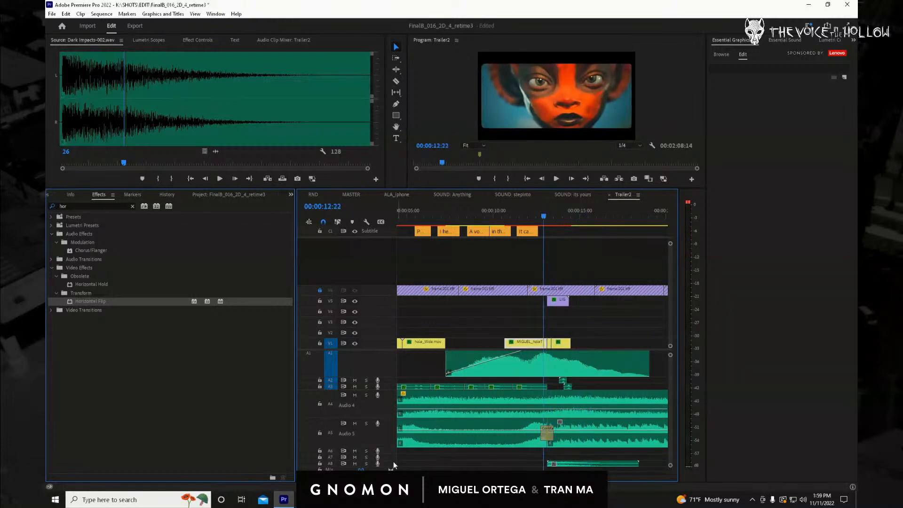
Enlarge audio track A8, lower the volume of the Dark Impacts-002 sound slightly, and play back the transition.
left_click_drag(393, 465, 392, 482)
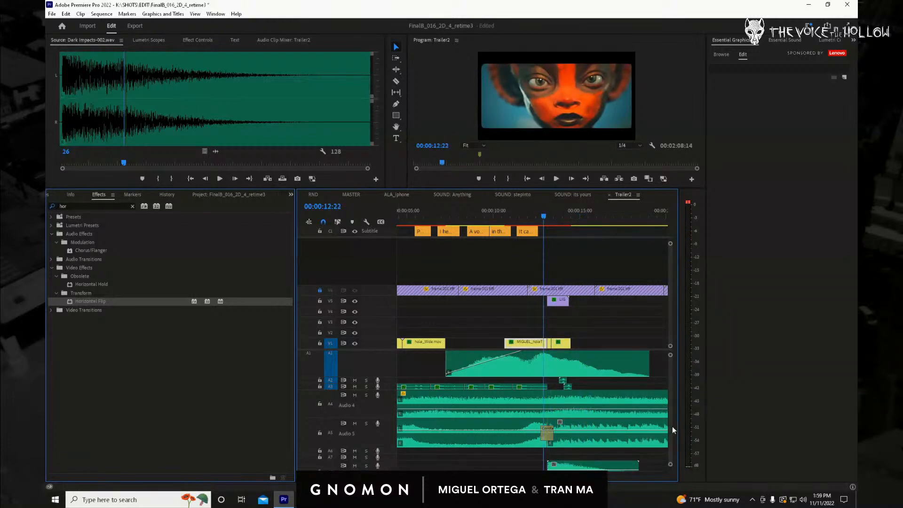
left_click_drag(670, 427, 671, 434)
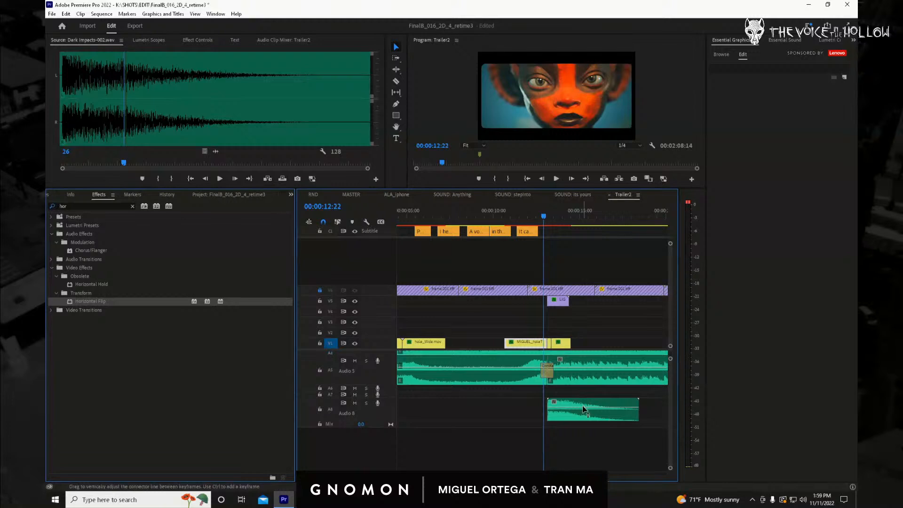
left_click_drag(583, 409, 587, 415)
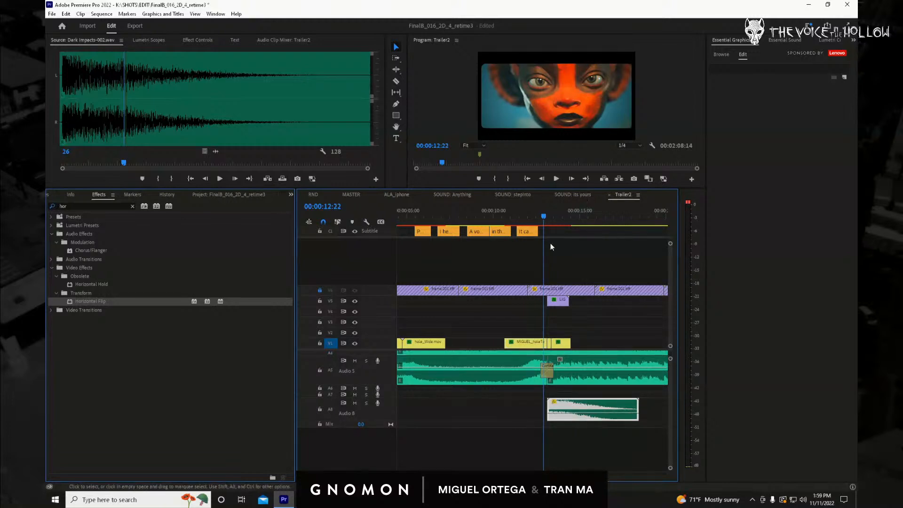
left_click(536, 215)
key("space")
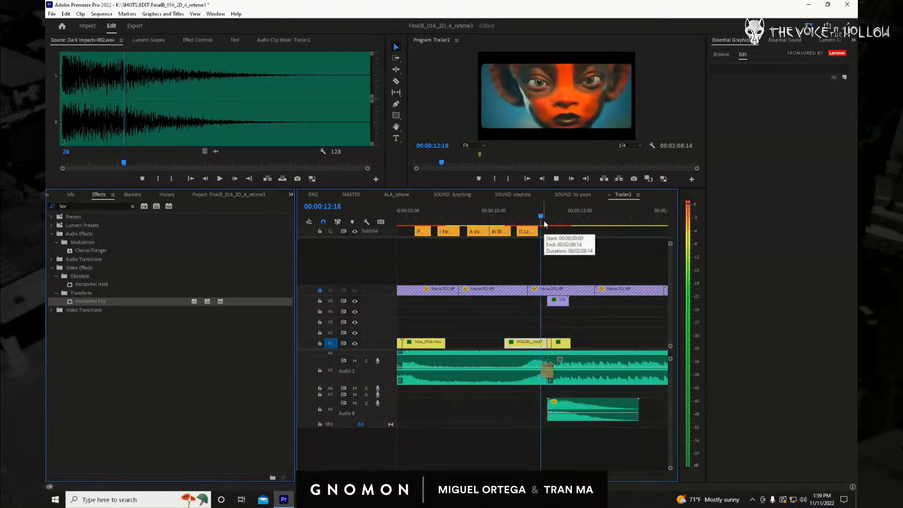
key("space")
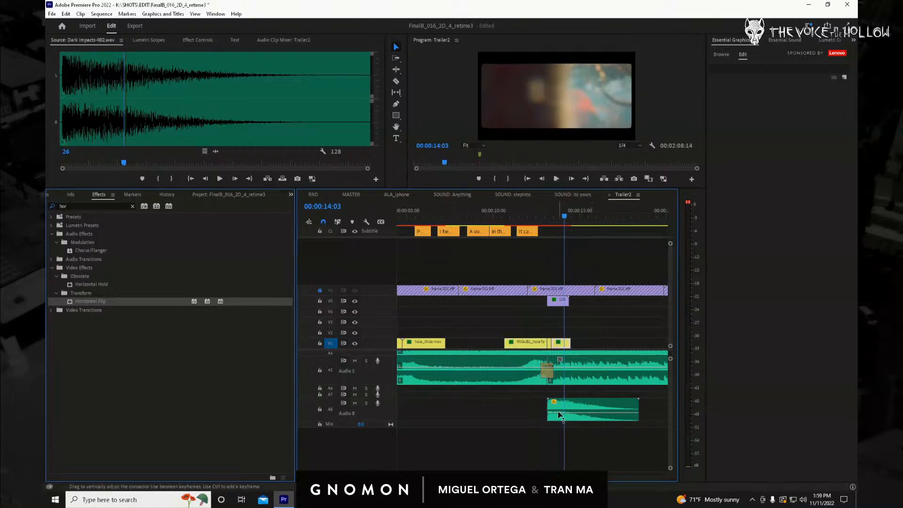
Readjust the volume level of the Dark Impacts-002 sound on A8 and replay the transition from just before the eyes shot.
left_click(559, 411)
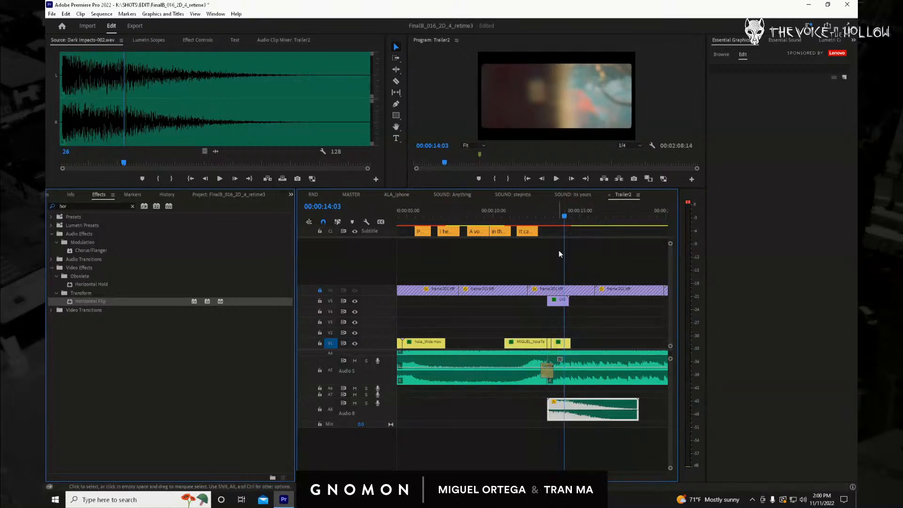
left_click(542, 217)
key("space")
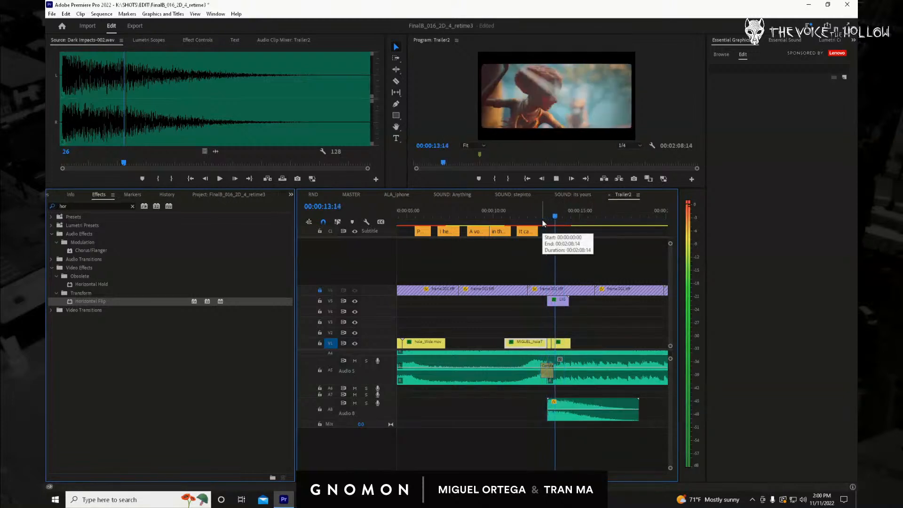
key("space")
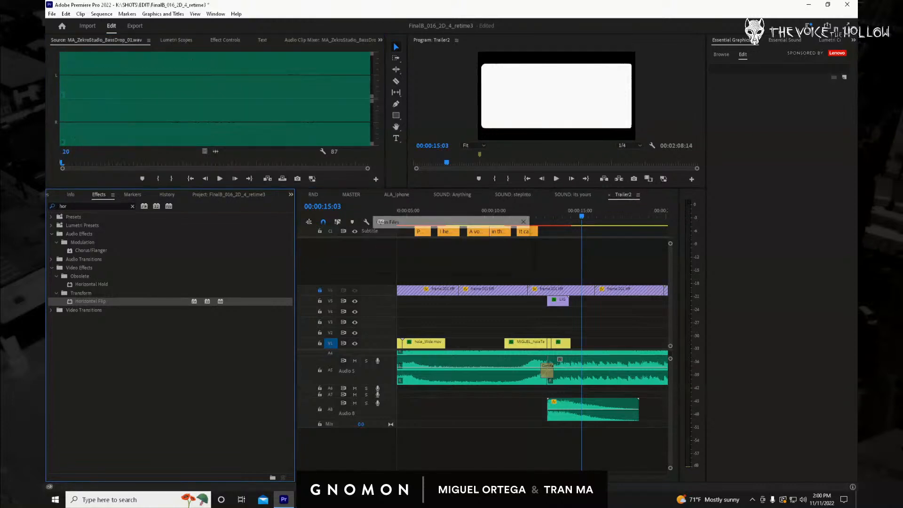
Preview the BassDrop_01, BassDrop_02 and BassDrop_03 sounds as candidates for the transition hit.
key("space")
key("space")
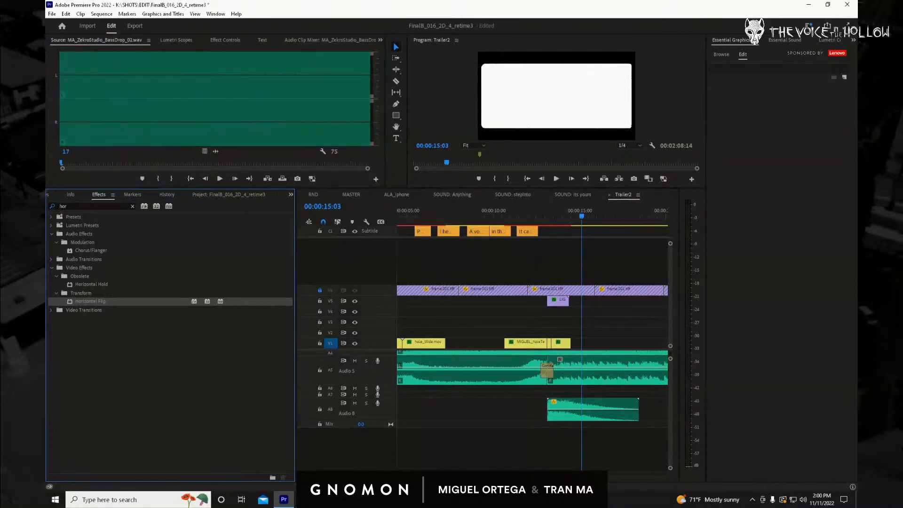
key("space")
key("space")
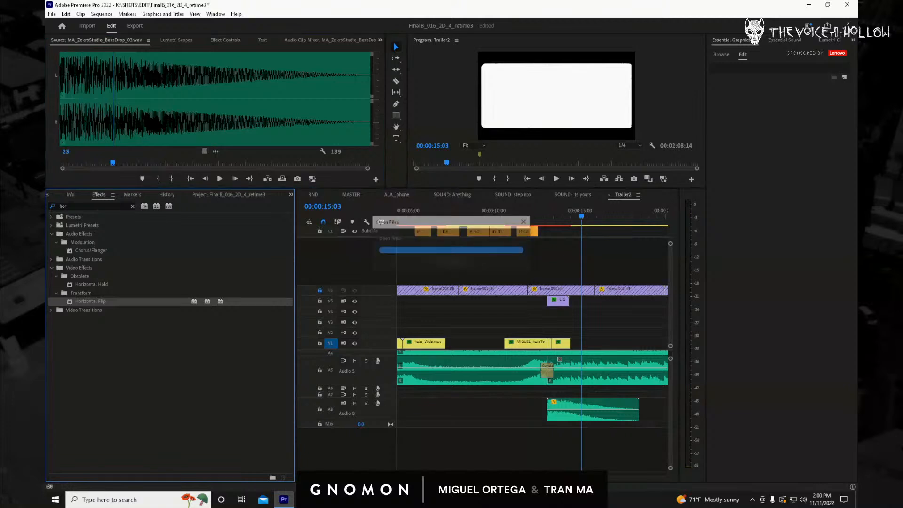
key("space")
key("space")
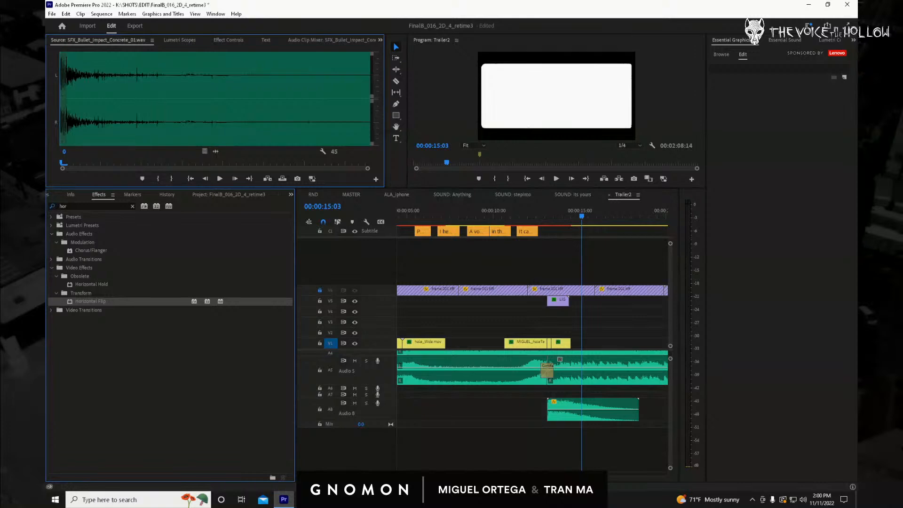
Preview the SFX_Bullet_Impact_Concrete_01 and SFX_Bullet_Impact_Concrete_02 sounds.
key("space")
key("space")
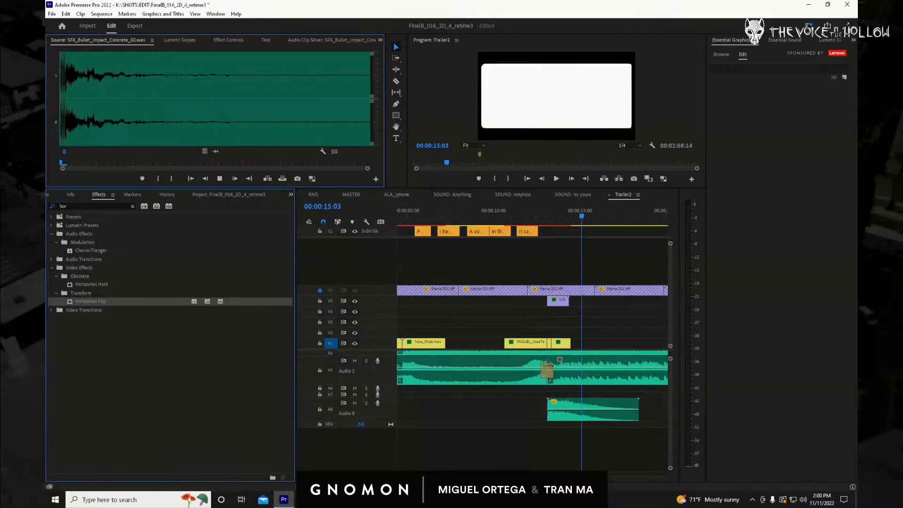
key("space")
key("space")
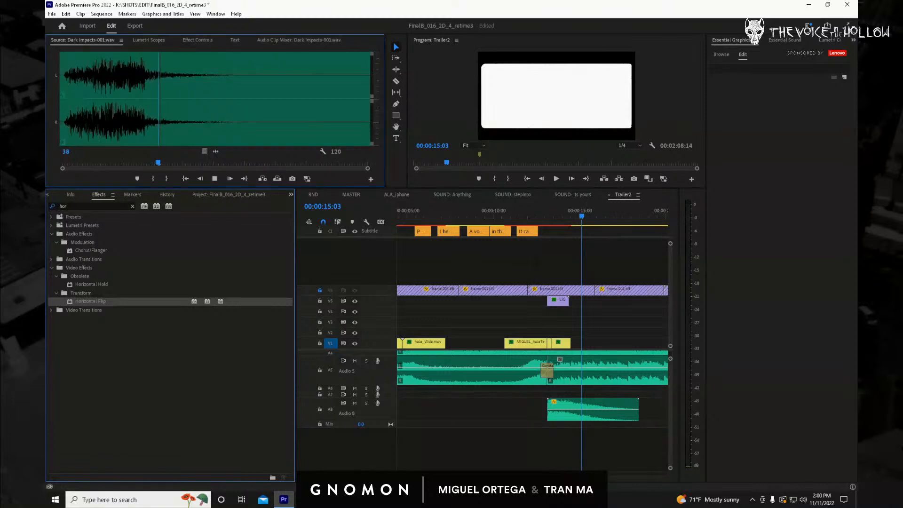
Replay the Dark Impacts-001 sound from its beginning.
key("space")
left_click_drag(97, 115, 56, 115)
key("space")
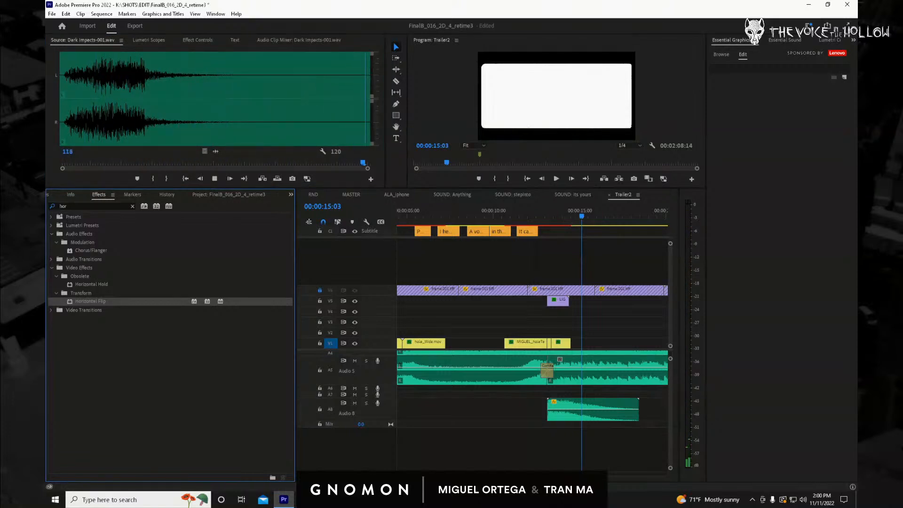
Place the MA_StudioZonet_DeepCinematicSubBoom_1 sound on A7 at the start of the short eyes shot and replay the transition.
key("space")
key("space")
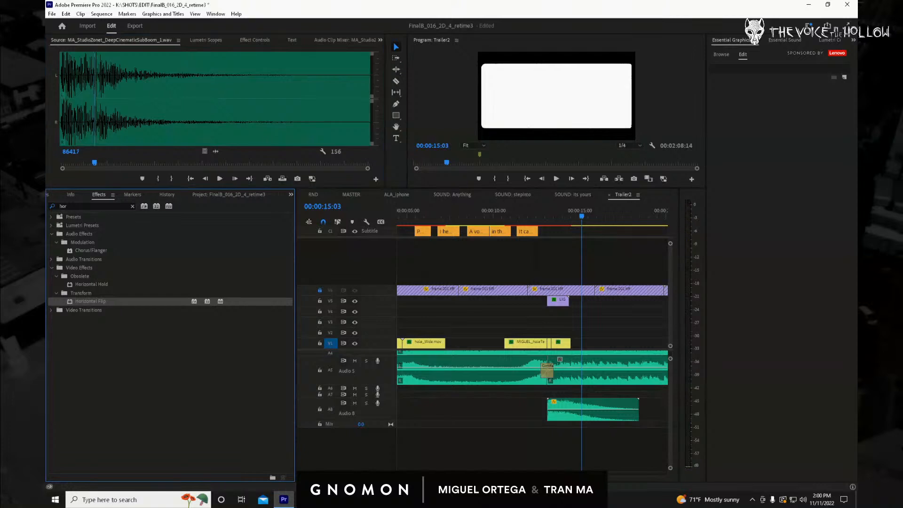
left_click_drag(767, 321, 556, 397)
left_click_drag(555, 213, 542, 217)
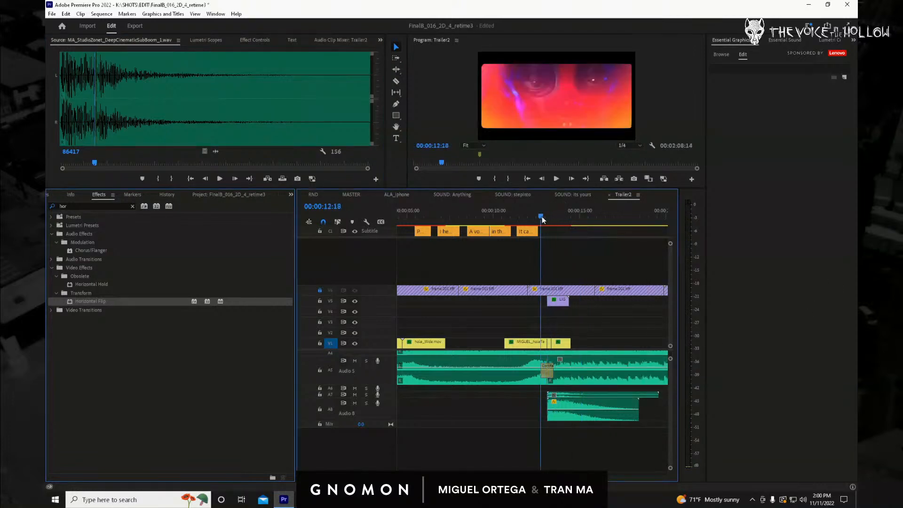
key("space")
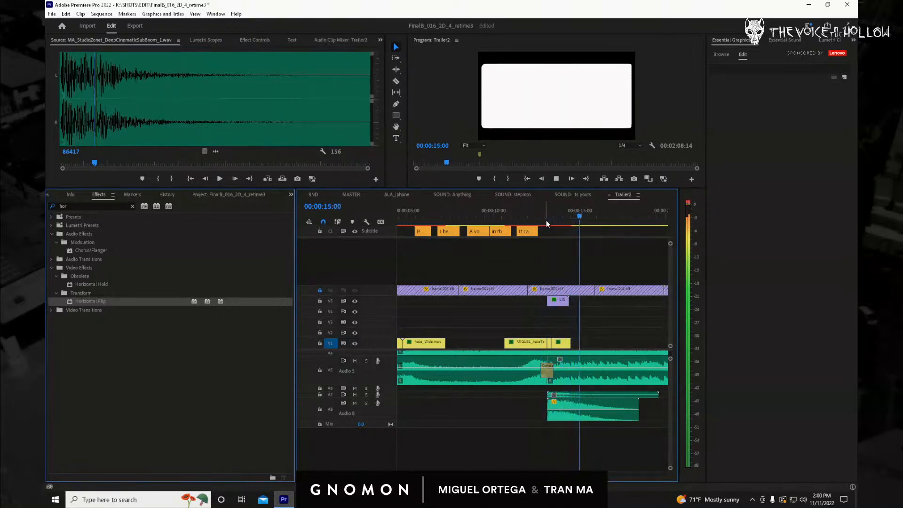
left_click_drag(560, 216, 540, 220)
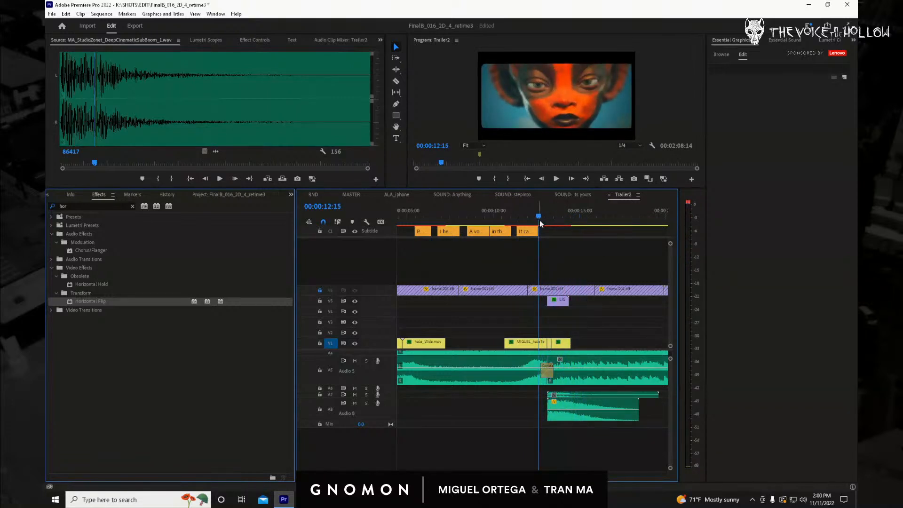
key("space")
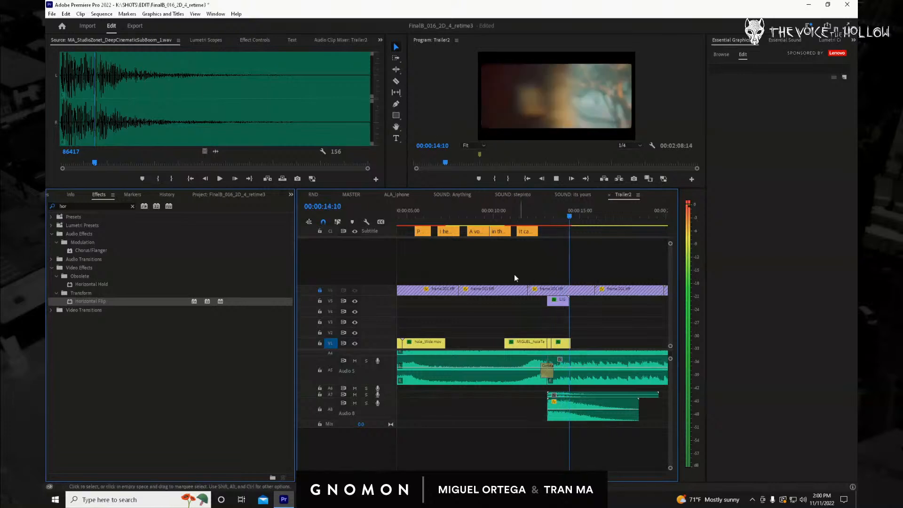
Listen to the A5 music beyond the transition and around 00:00:39 to 00:00:42 for a stronger section.
key("minus")
key("minus")
key("minus")
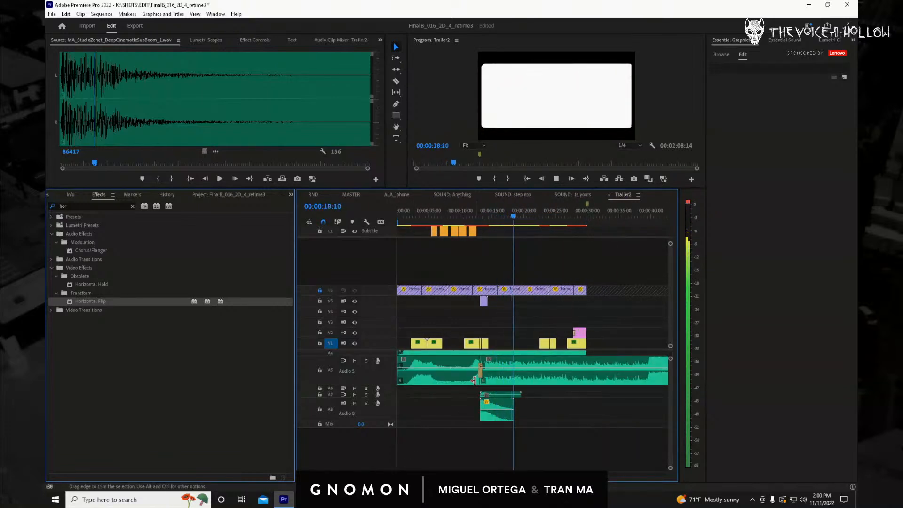
key("space")
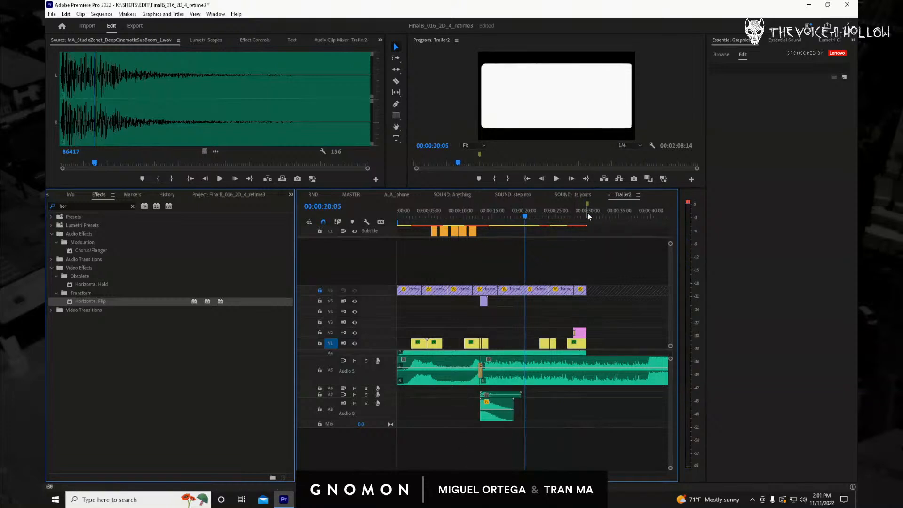
left_click(545, 345)
left_click_drag(500, 218, 568, 259)
key("space")
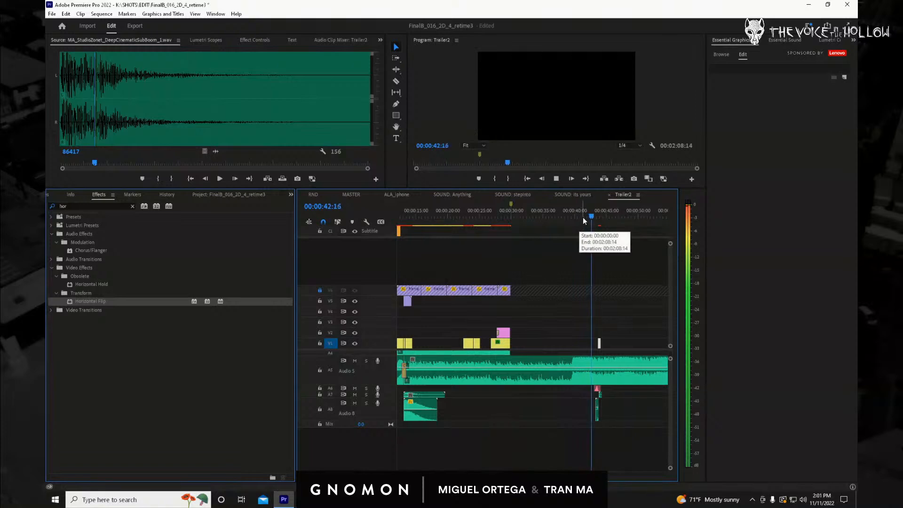
left_click_drag(582, 216, 571, 219)
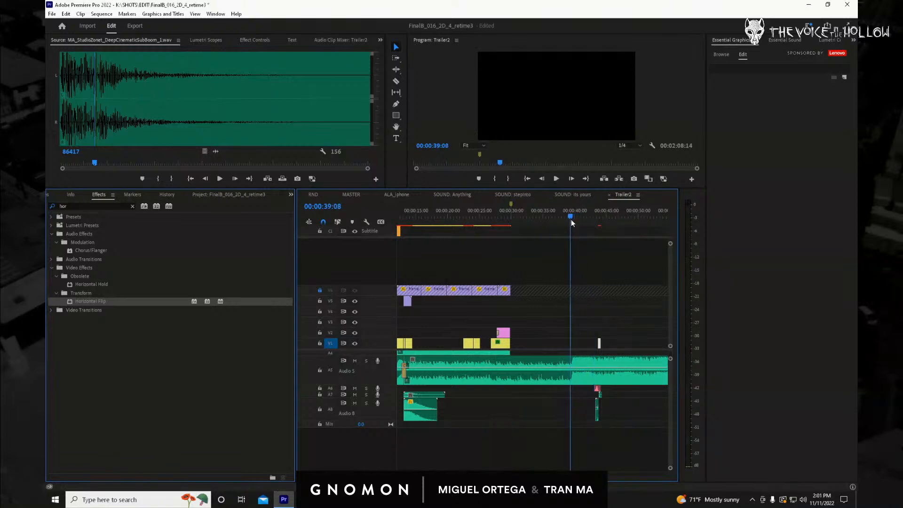
key("space")
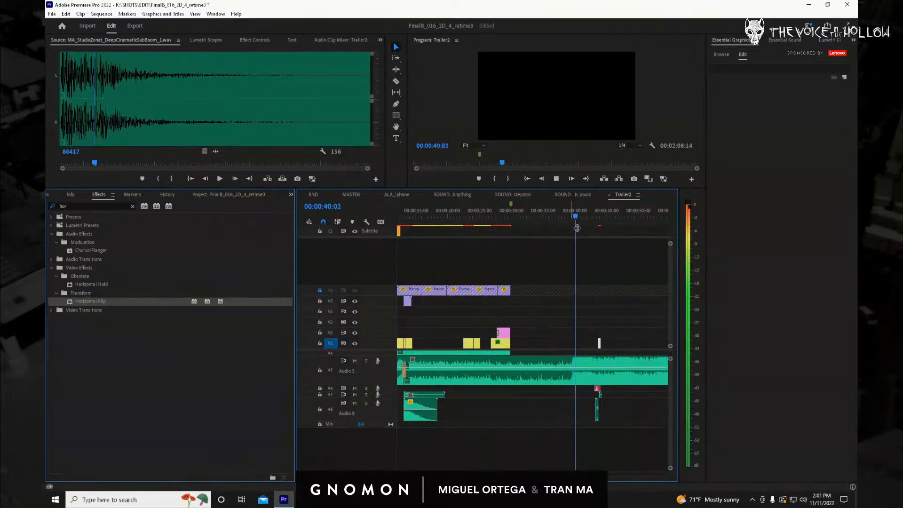
key("space")
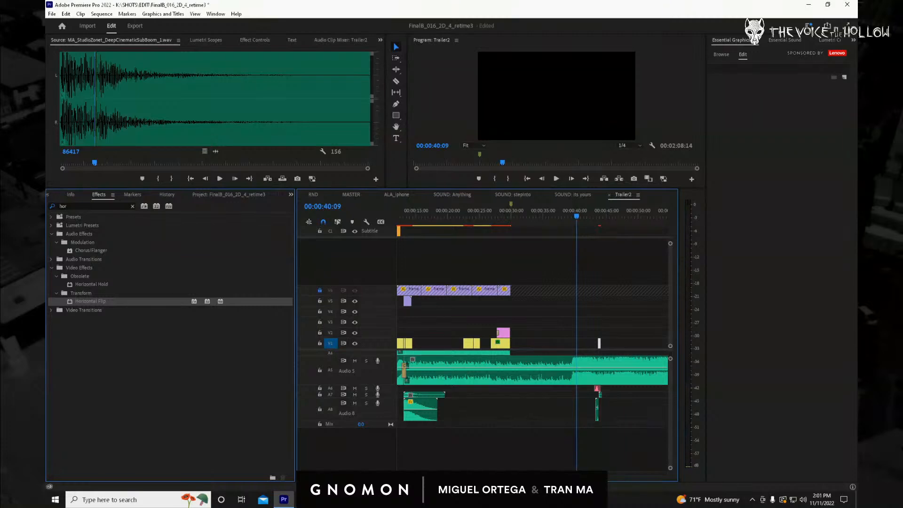
Pinpoint the start of the louder music section on A5 and split the music clip at 00:00:39:08.
key("equal")
key("equal")
key("equal")
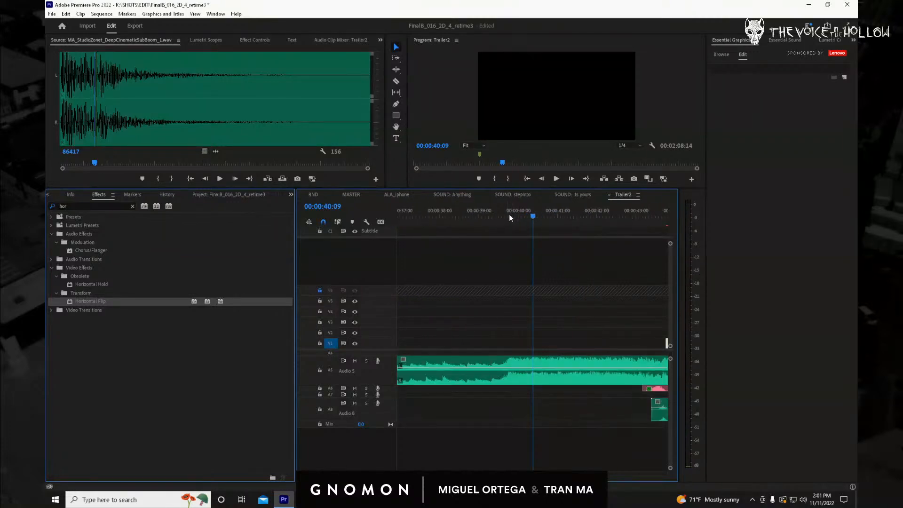
mouse_move(509, 215)
left_mouse_down()
mouse_move(484, 221)
mouse_move(505, 219)
left_mouse_up()
key("space")
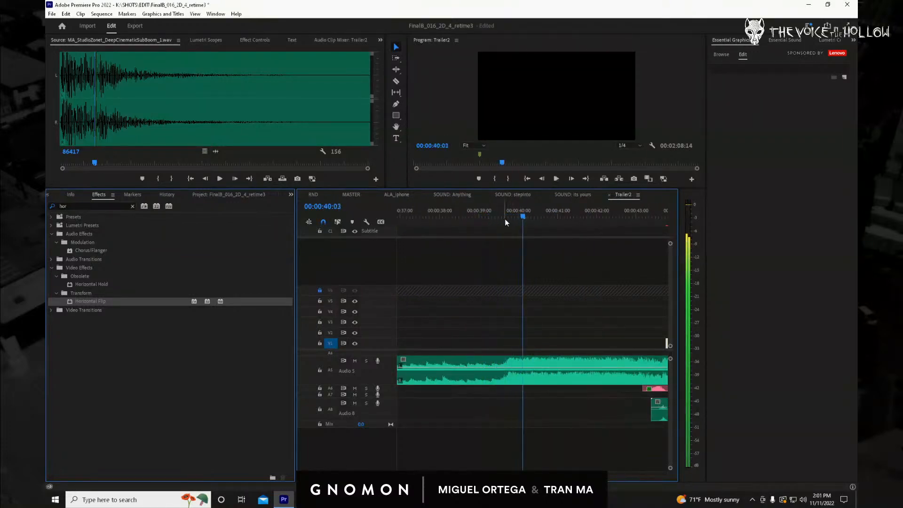
key("space")
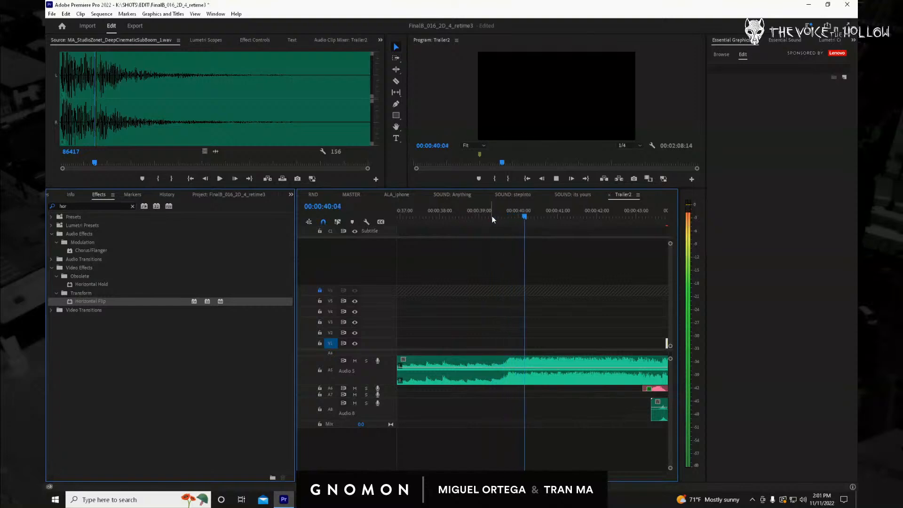
left_click(493, 216)
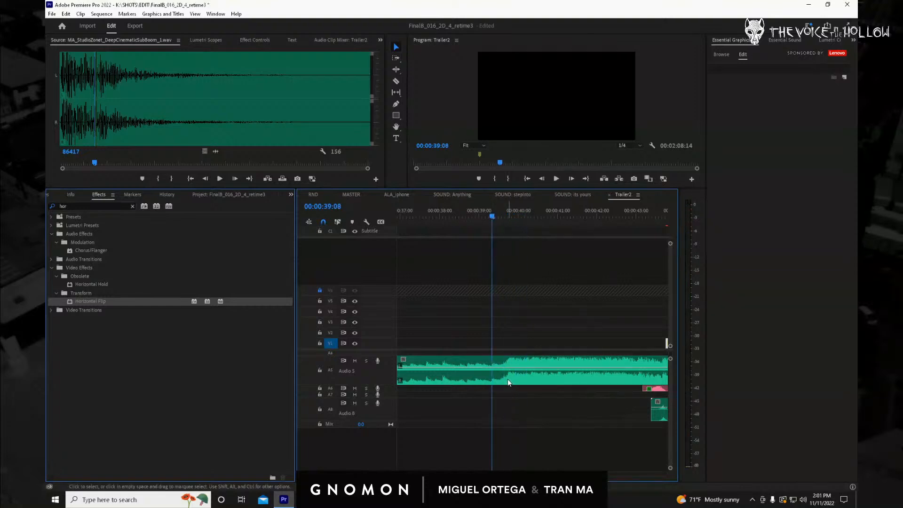
key("c")
left_click(495, 381)
key("v")
Move the louder music section on A5 back to the start of the eyes shot and play the transition.
key("minus")
key("minus")
key("minus")
key("minus")
key("minus")
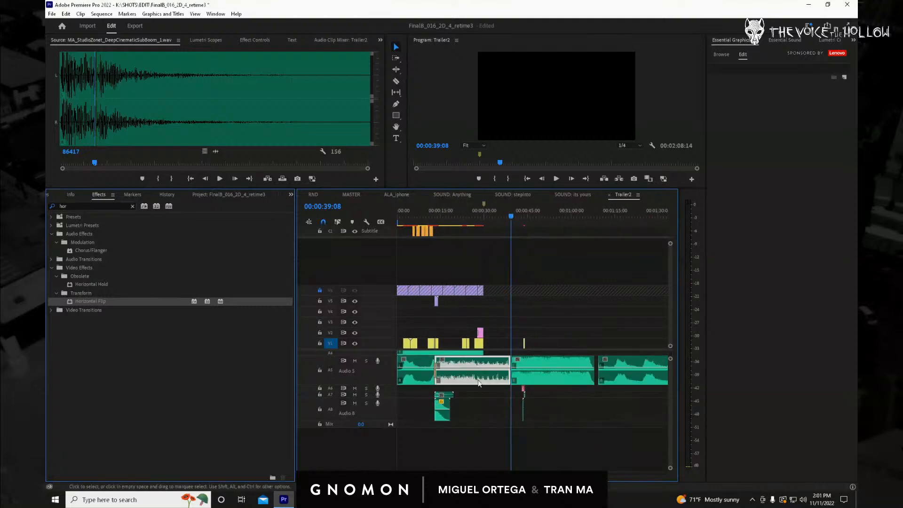
left_click_drag(528, 376, 454, 376)
left_click_drag(306, 476, 358, 475)
left_click_drag(426, 221, 456, 242)
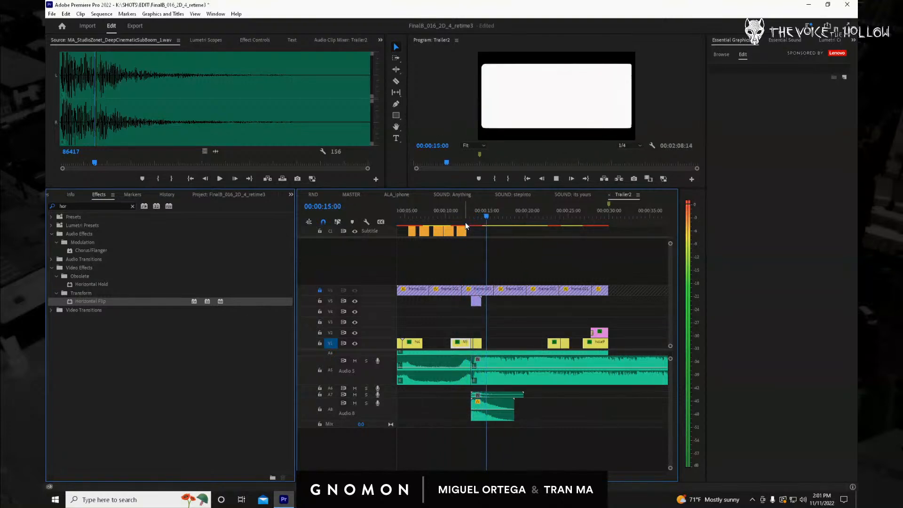
key("space")
Replay the transition from the face close-up and from the eyes shot to check the music hit's timing.
mouse_move(409, 476)
left_mouse_down()
mouse_move(401, 475)
mouse_move(419, 475)
left_mouse_up()
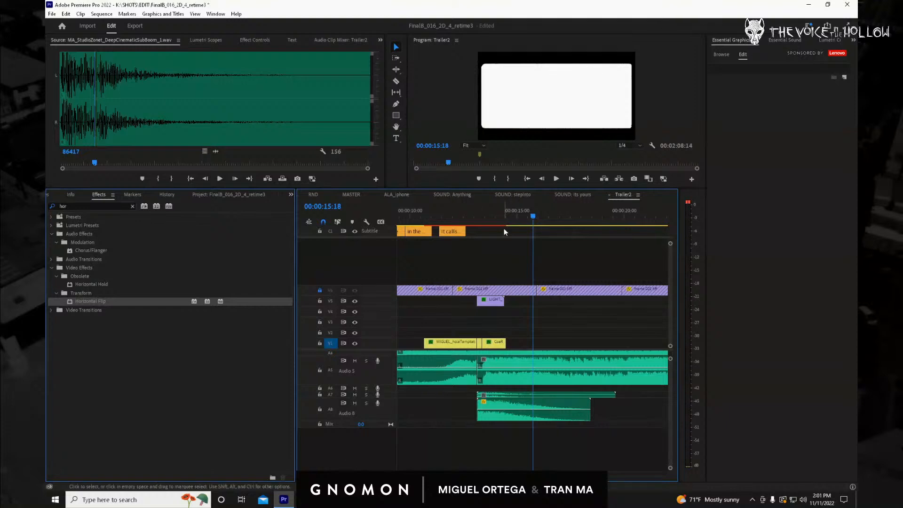
left_click_drag(500, 213, 460, 241)
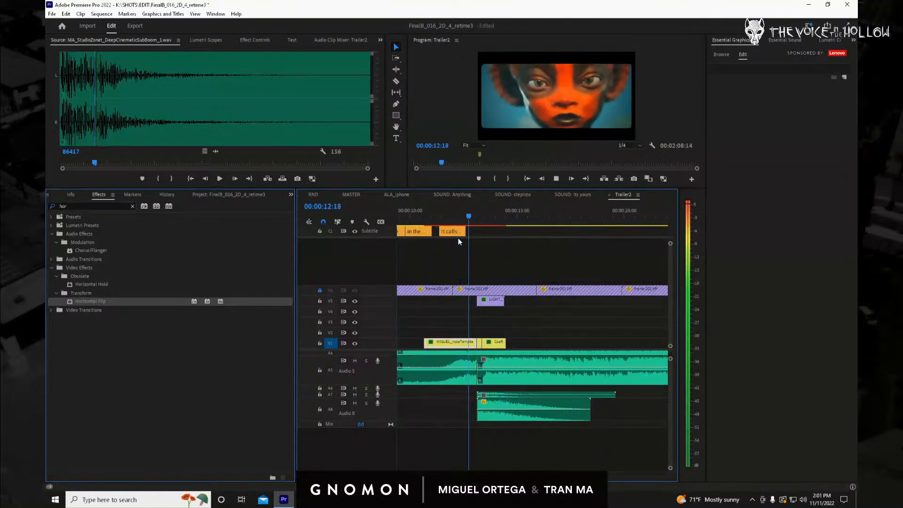
key("space")
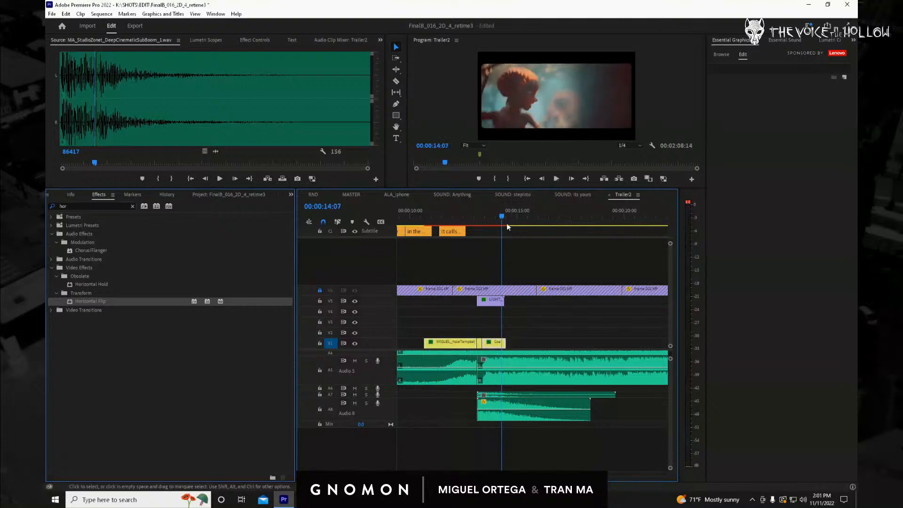
mouse_move(497, 218)
left_mouse_down()
mouse_move(445, 224)
mouse_move(566, 217)
mouse_move(504, 233)
left_mouse_up()
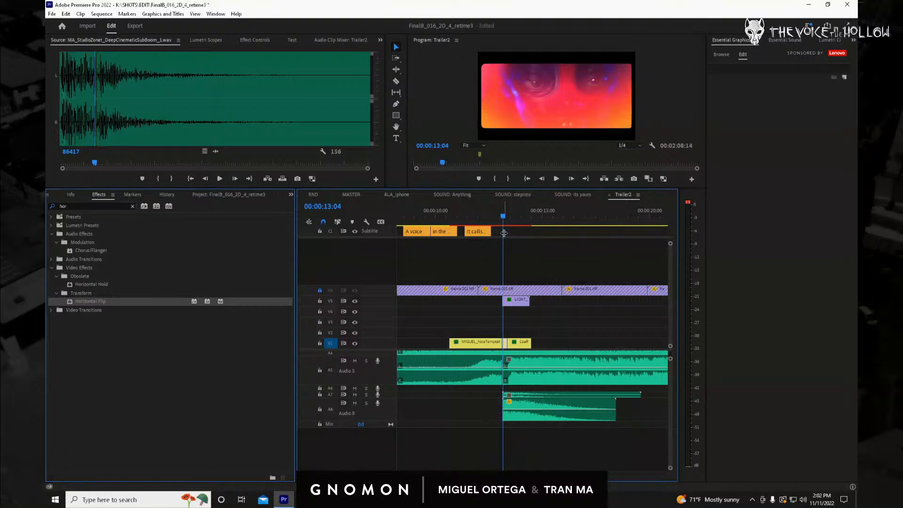
key("space")
key("space")
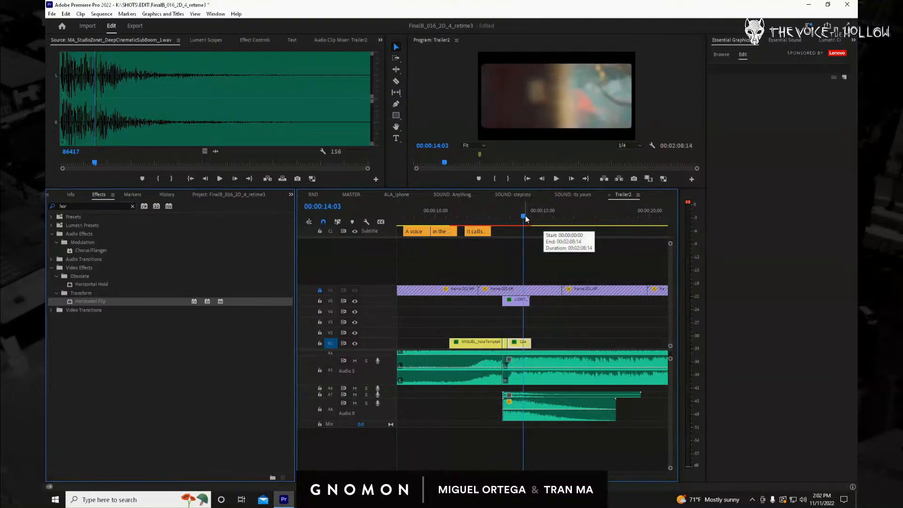
Try to cut the A5 music at 00:00:13:14 and slide the remainder back to the eyes shot's start.
left_click_drag(526, 216, 514, 222)
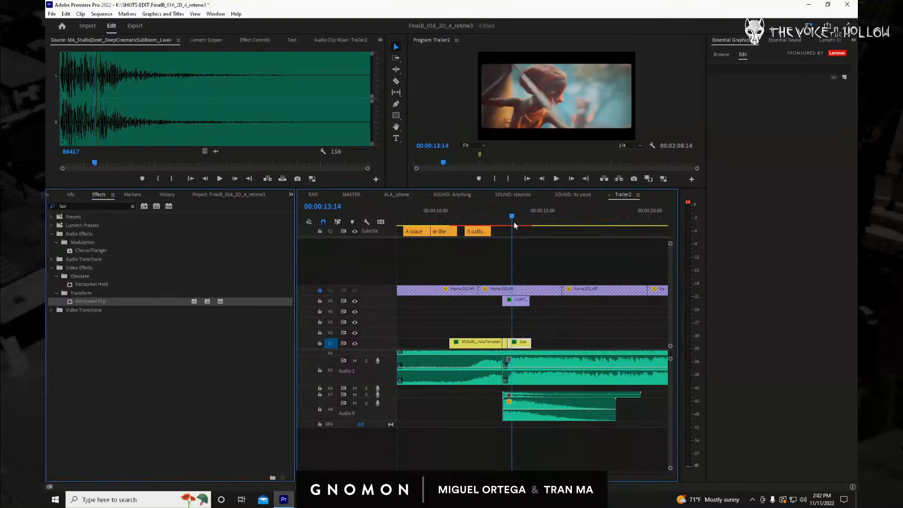
key("c")
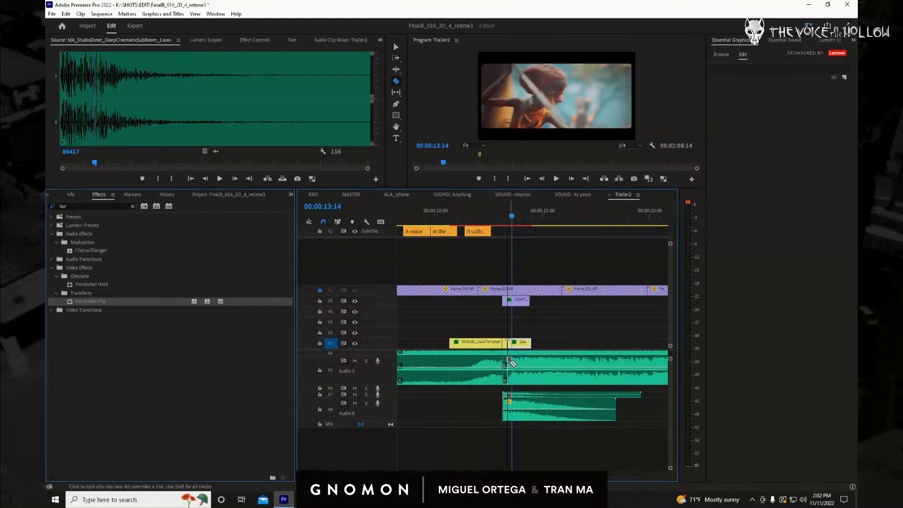
key("v")
left_click_drag(524, 364, 517, 371)
left_click_drag(501, 217, 490, 218)
key("space")
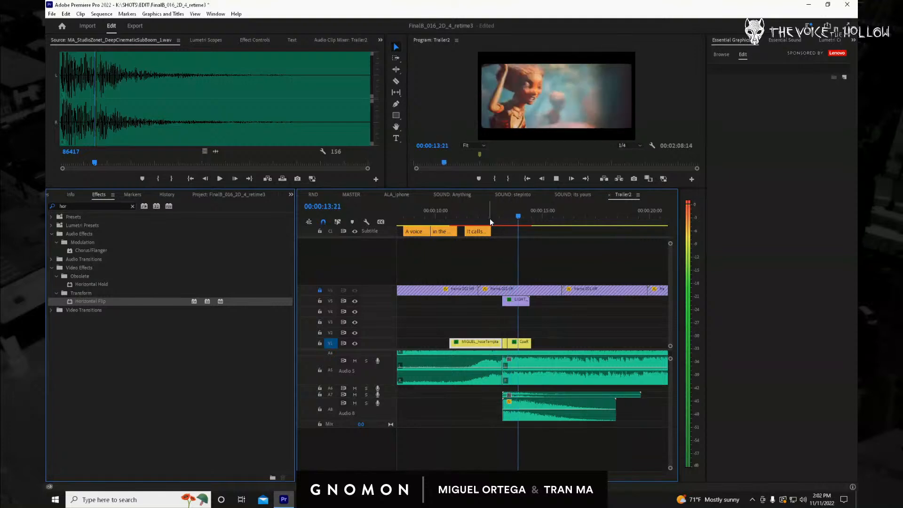
key("space")
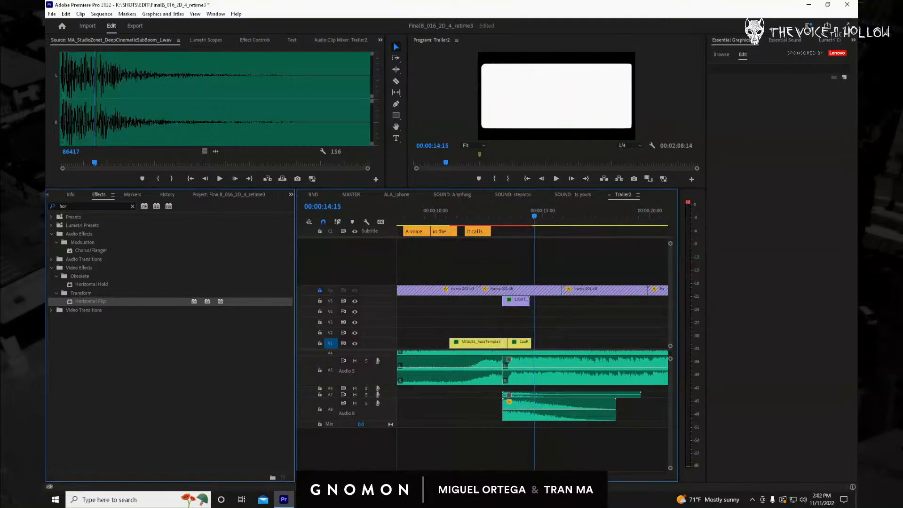
Solo the A5 music track and play it around 00:00:13:08 to locate the beat.
left_click_drag(360, 475, 349, 475)
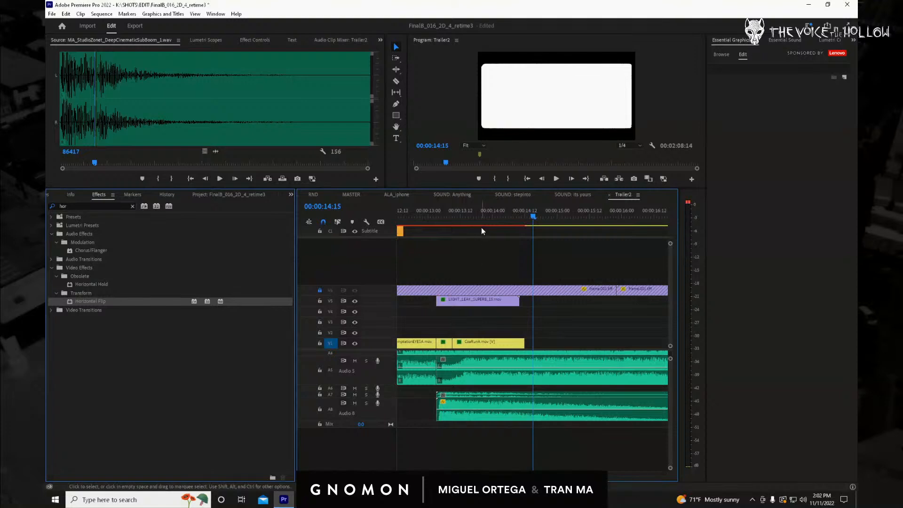
mouse_move(481, 230)
left_mouse_down()
mouse_move(377, 223)
mouse_move(473, 236)
mouse_move(472, 220)
mouse_move(453, 223)
mouse_move(476, 221)
left_mouse_up()
key("space")
key("space")
key("space")
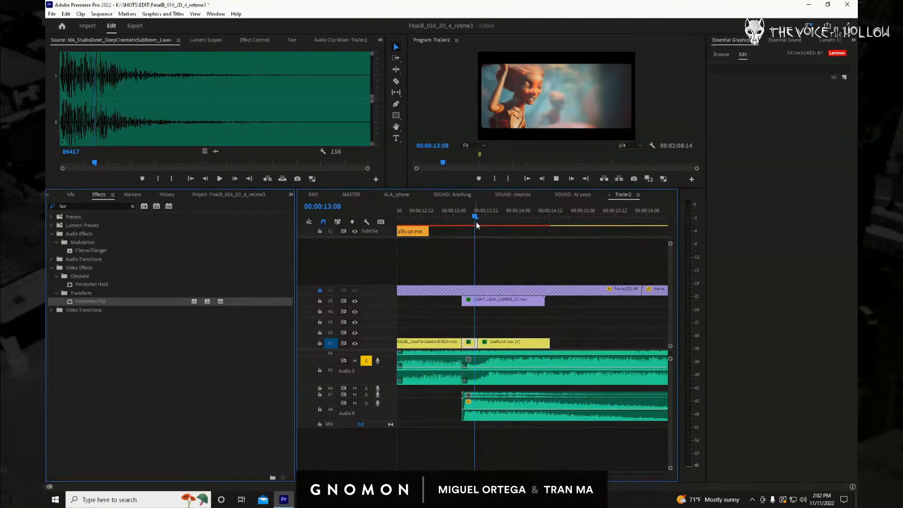
key("space")
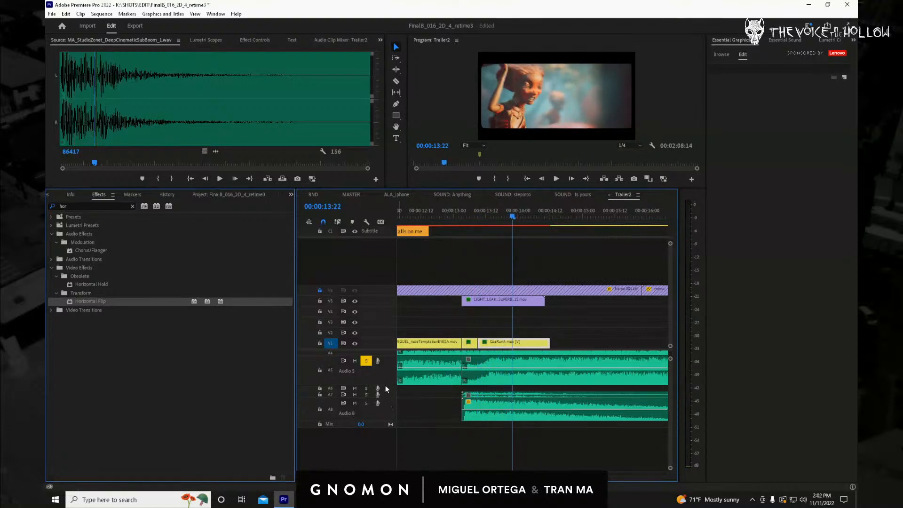
Split the A5 music at 00:00:13:08 and shift the later part back to the eyes shot's start.
left_click_drag(386, 386, 385, 427)
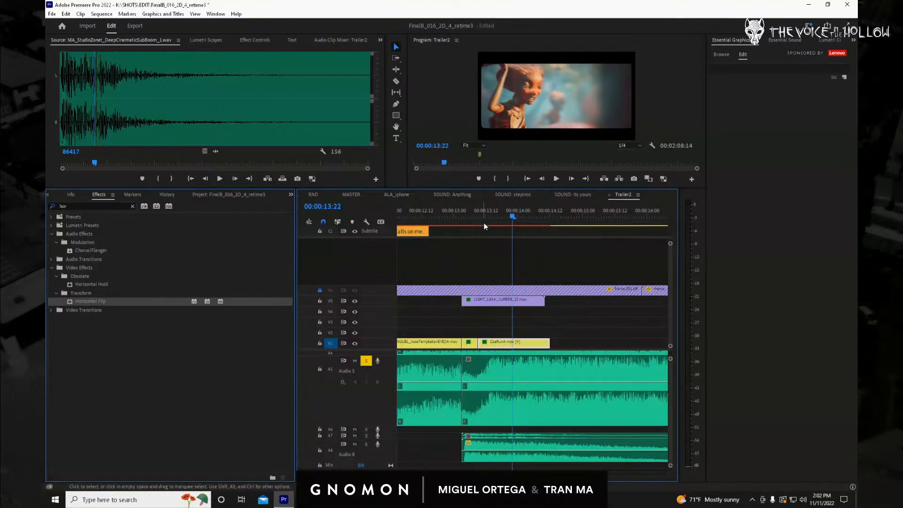
left_click_drag(484, 222, 475, 222)
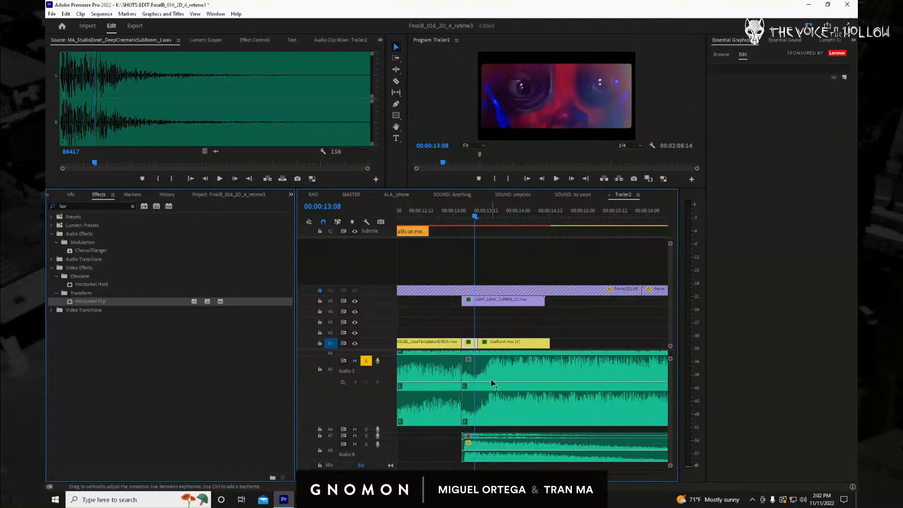
left_click(477, 377)
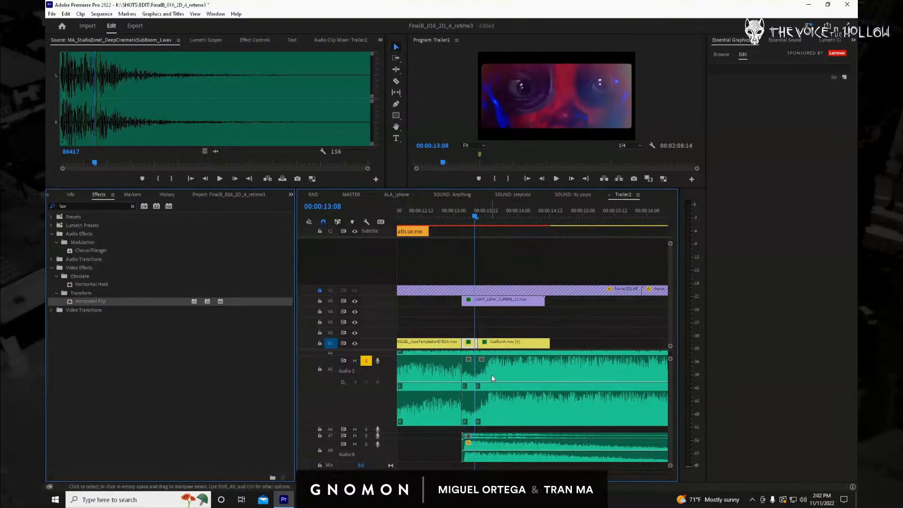
left_click_drag(492, 377, 479, 377)
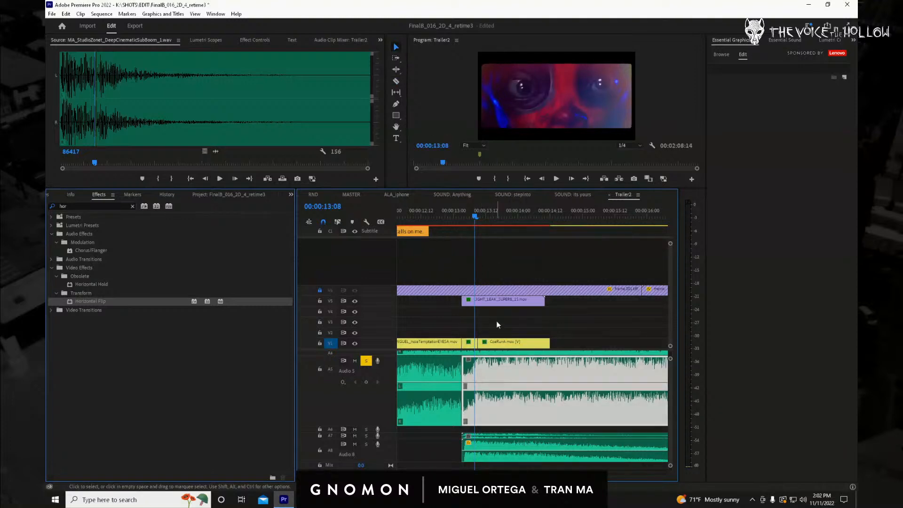
Replay the soloed A5 music across the transition from just before the eyes shot.
left_click(455, 221)
key("space")
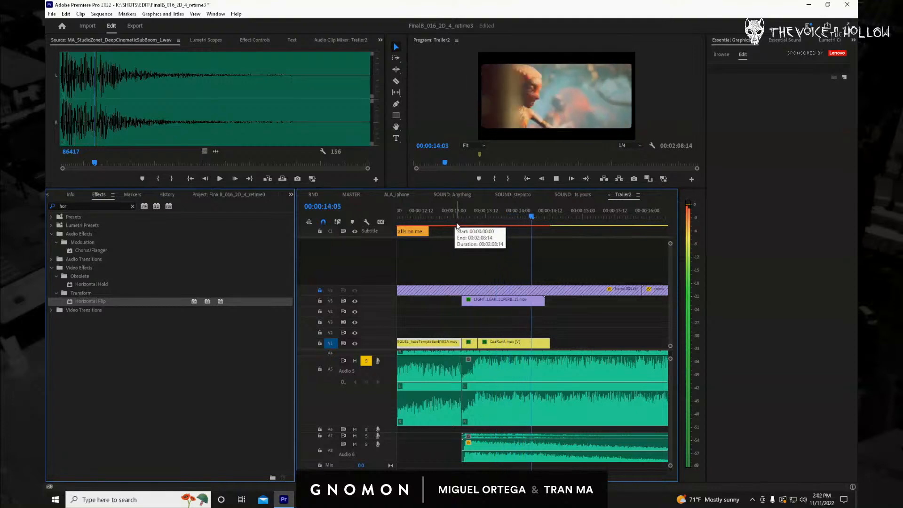
left_click(441, 217)
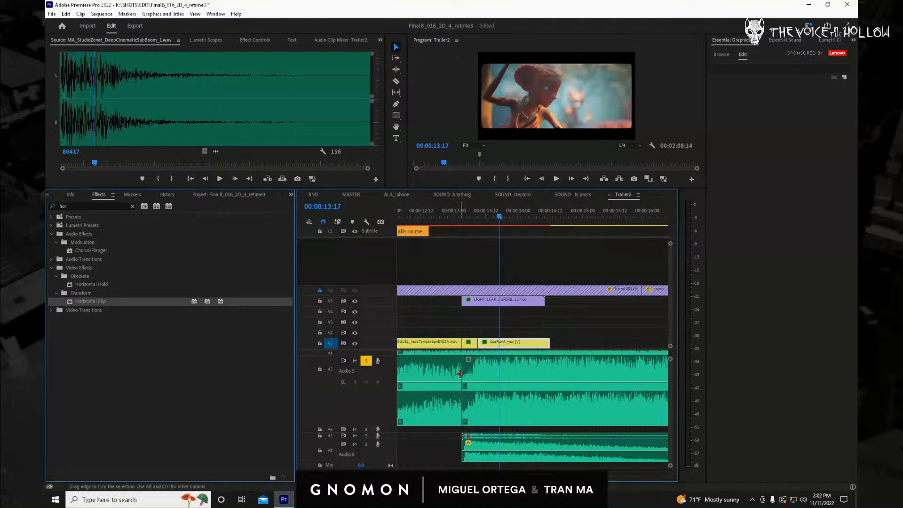
Add a Constant Power crossfade at the A5 music cut, shorten it to half its length, and play across it.
right_click(459, 374)
left_click(493, 430)
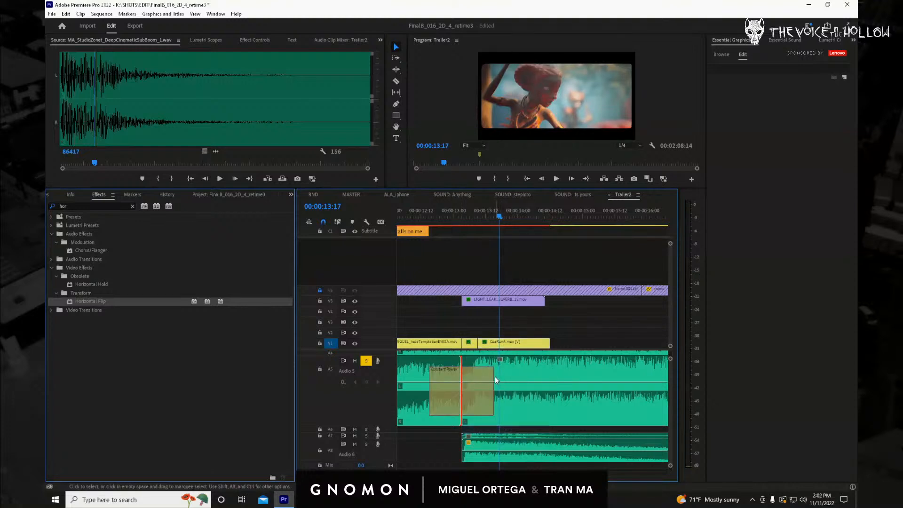
left_click_drag(495, 376, 476, 377)
left_click_drag(463, 219, 437, 230)
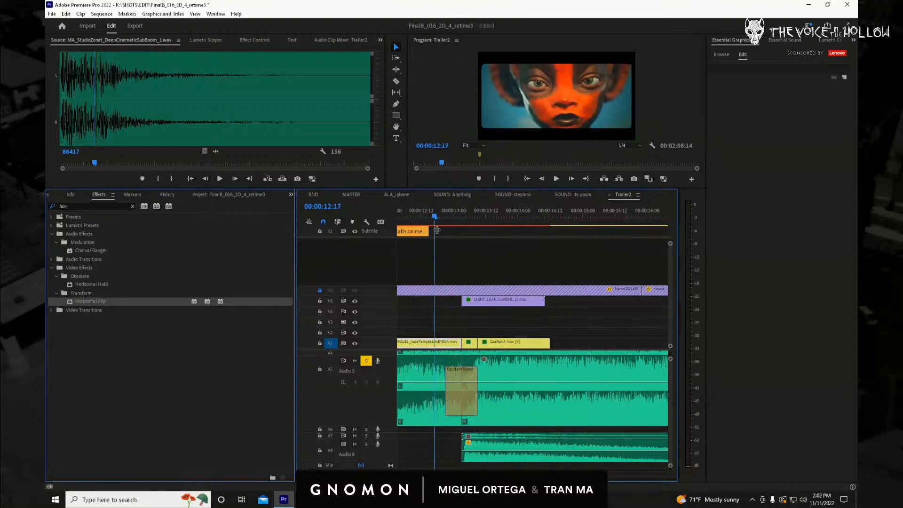
key("space")
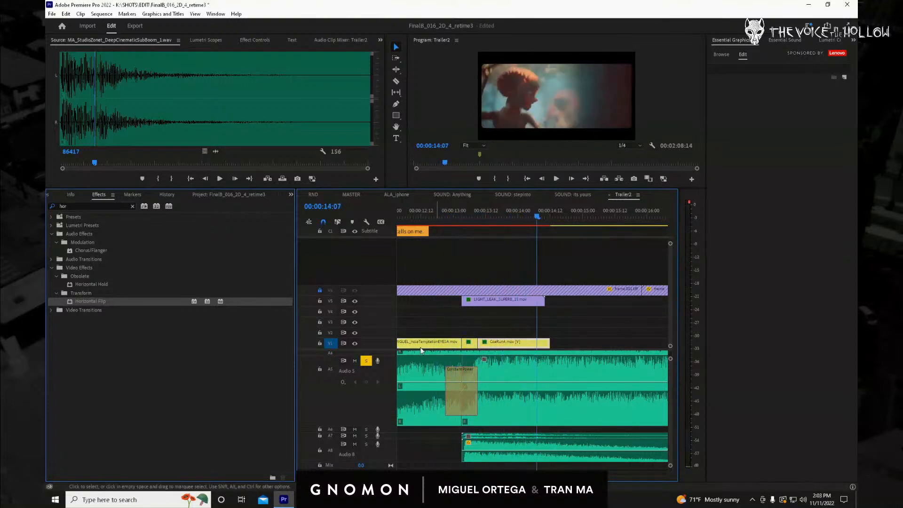
Turn off solo on the A5 music track and replay the transition with all tracks from just before the cut.
left_click(366, 361)
left_click_drag(471, 213, 442, 220)
key("space")
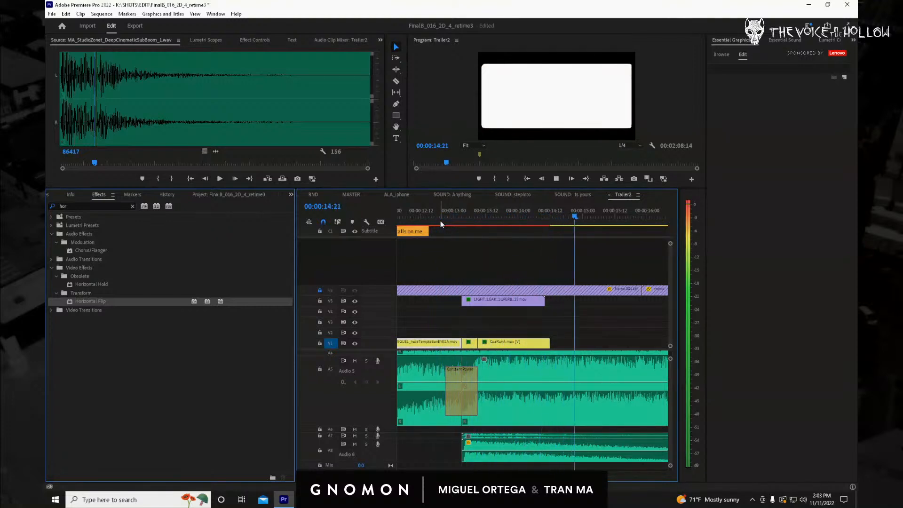
key("space")
Play the trailer from 00:00:12:08 to about 00:00:26:15 to review the music under the remaining shots.
left_click_drag(348, 472, 409, 473)
mouse_move(495, 220)
left_mouse_down()
mouse_move(487, 218)
mouse_move(605, 210)
mouse_move(487, 217)
left_mouse_up()
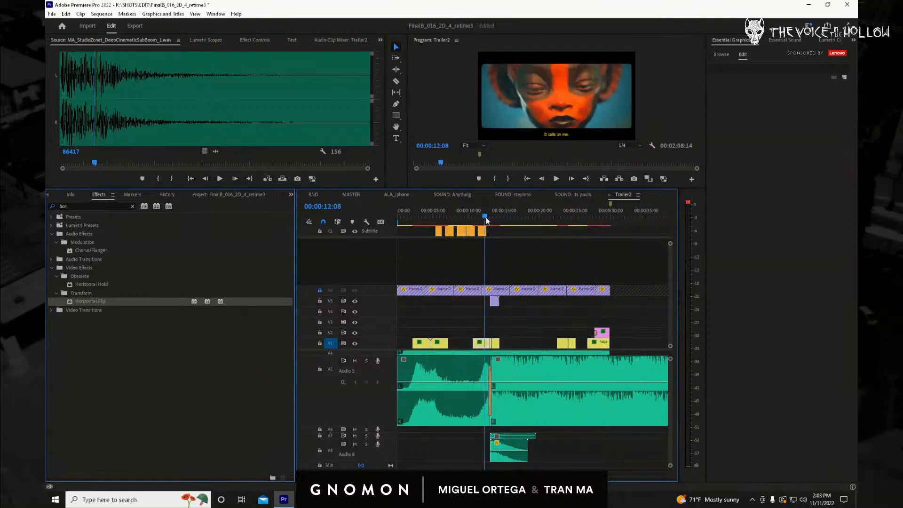
key("space")
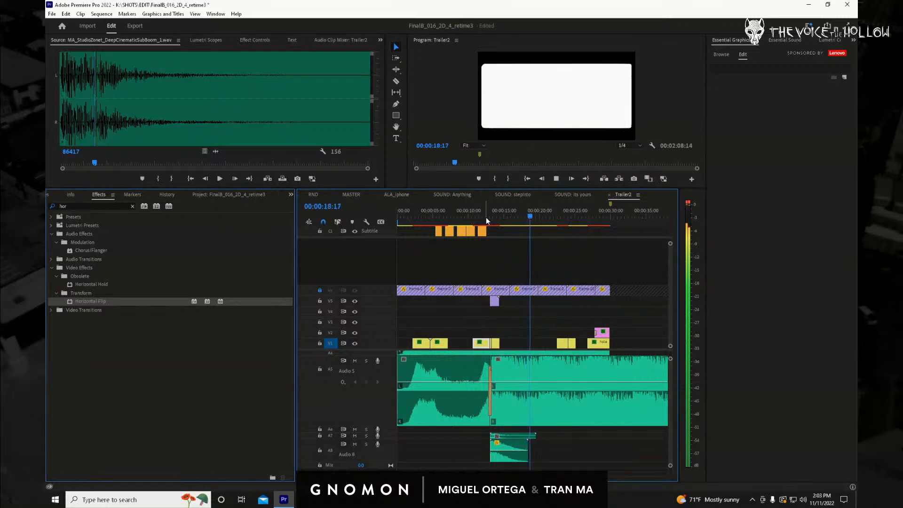
key("space")
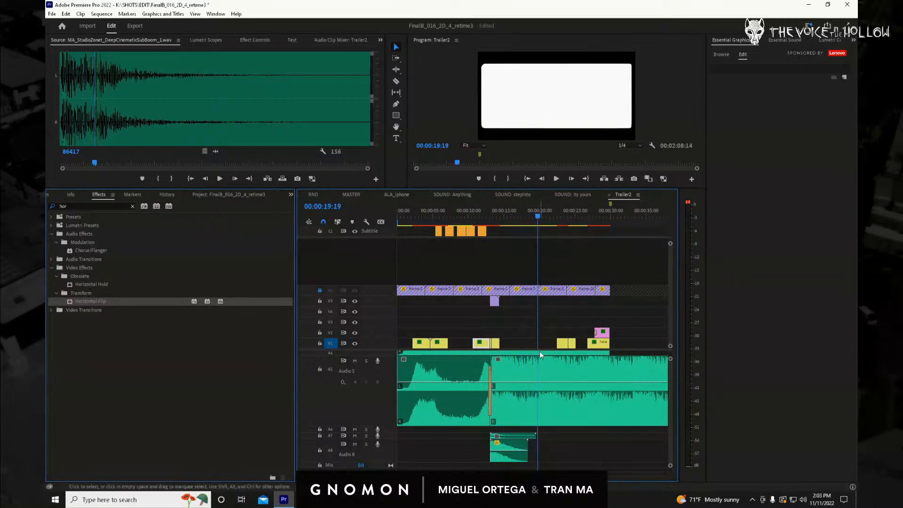
key("space")
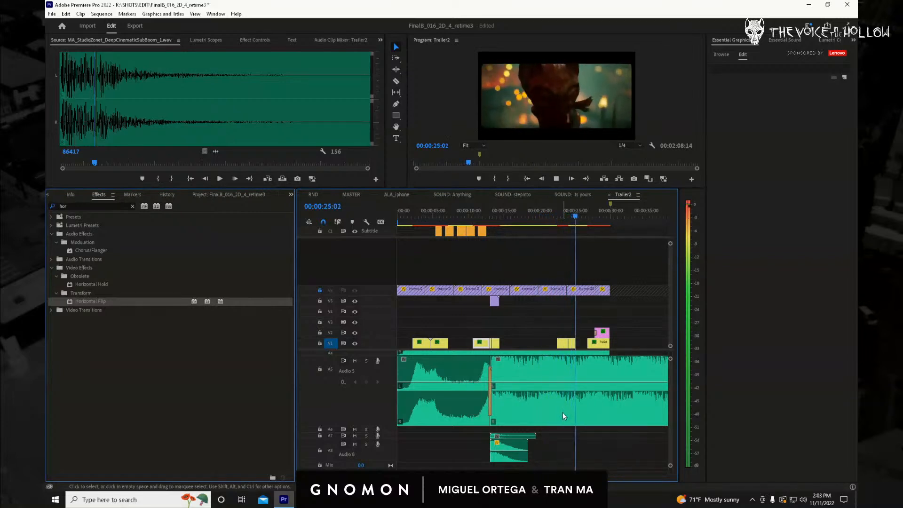
key("space")
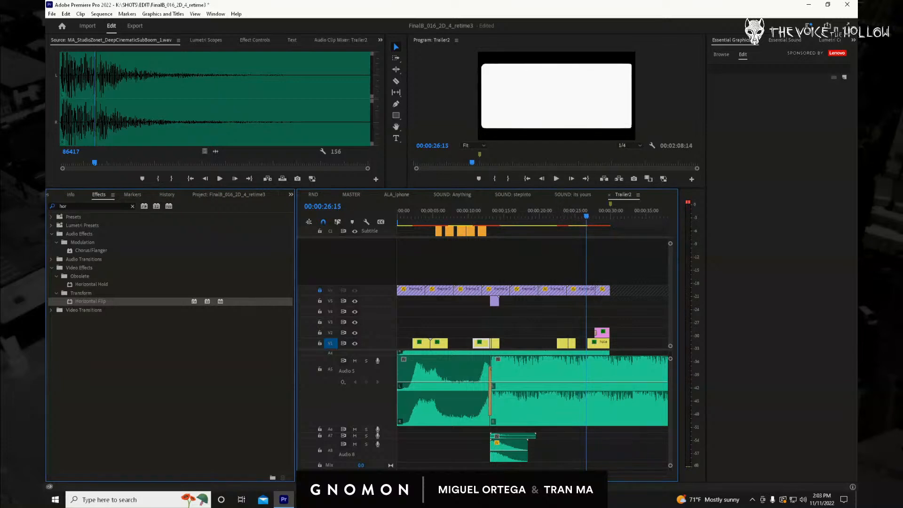
Split the A5 music at 00:00:39:16, where it begins to fade out, and move the ending piece back to finish at the trailer's end.
left_click_drag(478, 474, 534, 474)
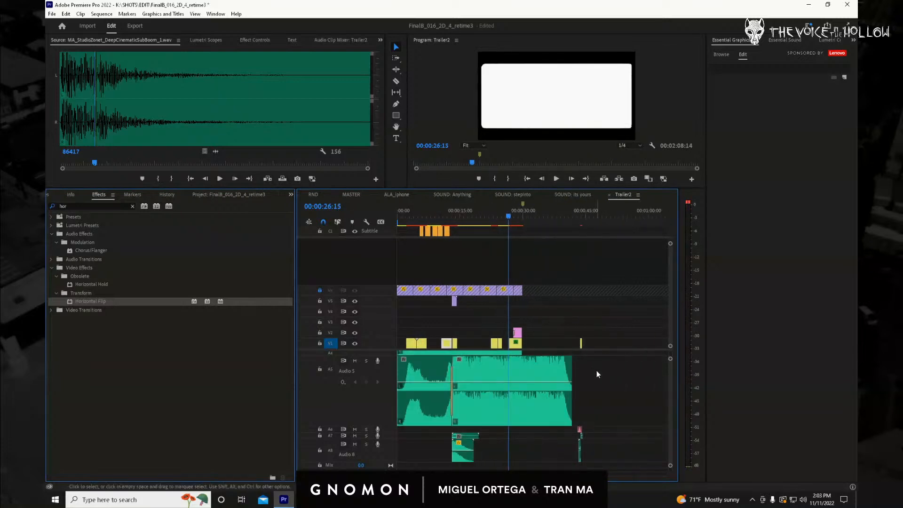
left_click(562, 220)
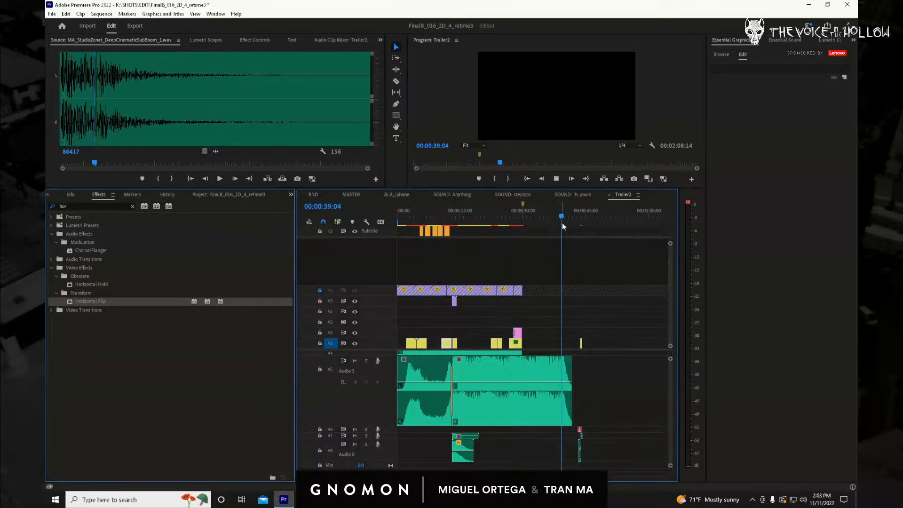
key("space")
key("space")
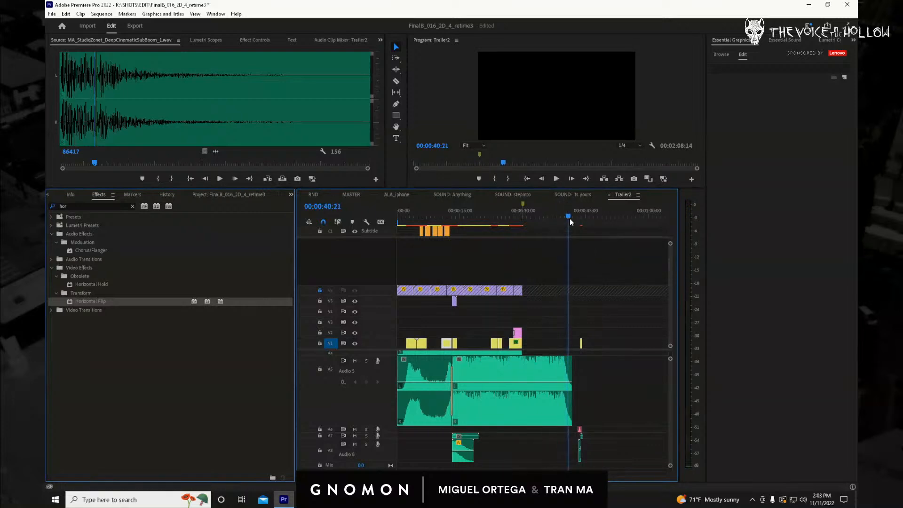
left_click_drag(569, 218, 563, 216)
key("c")
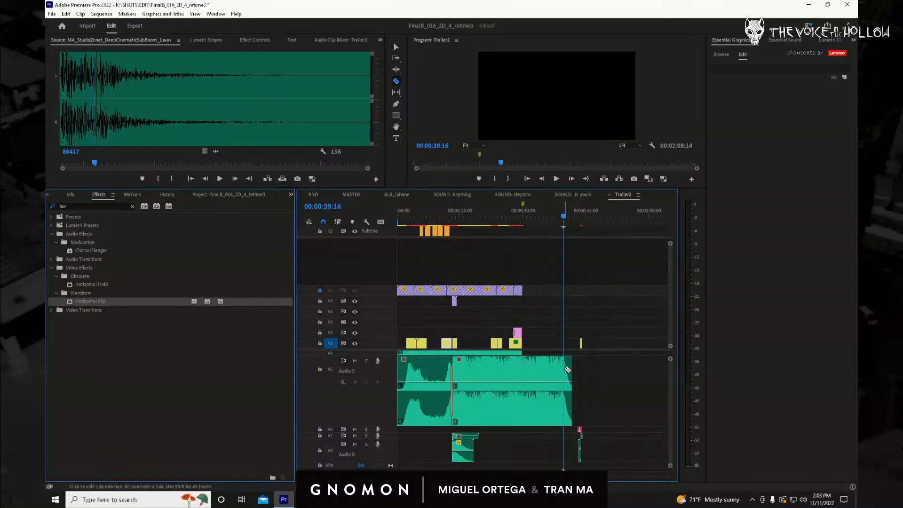
key("v")
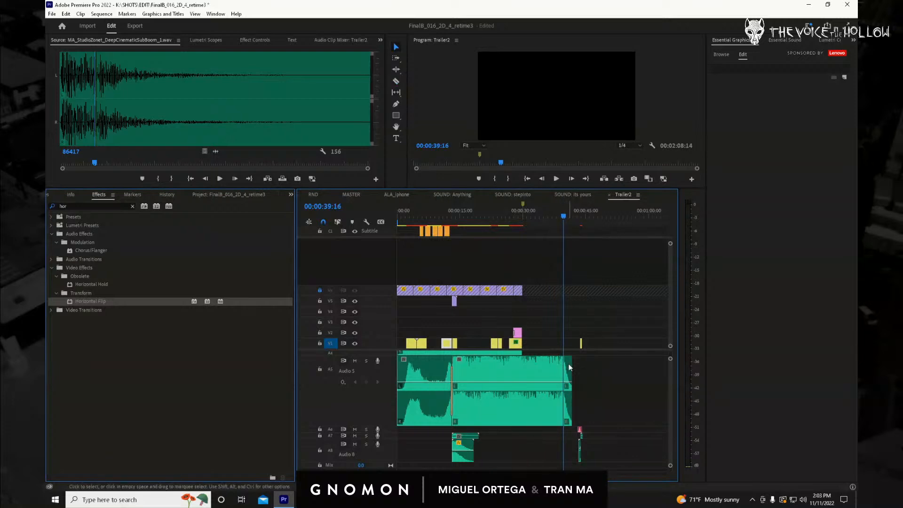
left_click_drag(567, 367, 521, 366)
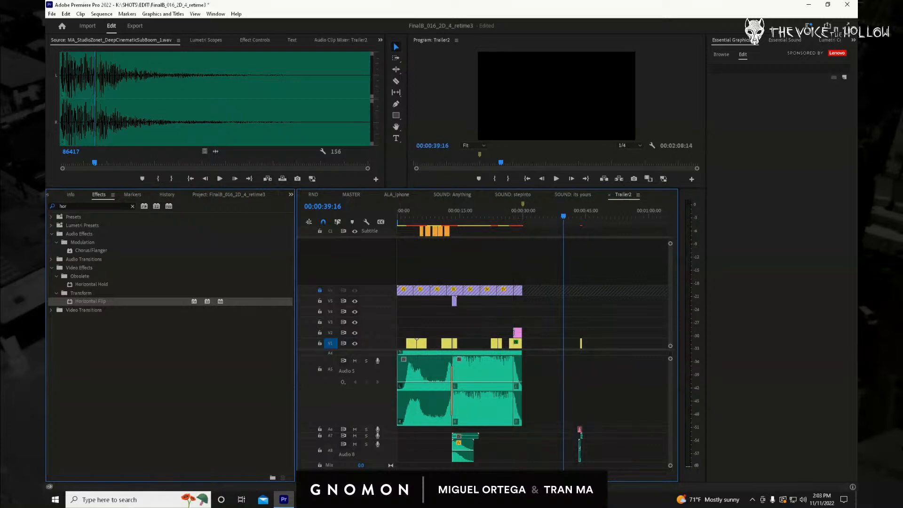
Find the trailer's end at 00:00:30:00, nudge the A5 music ending slightly later, and extend the preceding music to meet it.
key("equal")
key("equal")
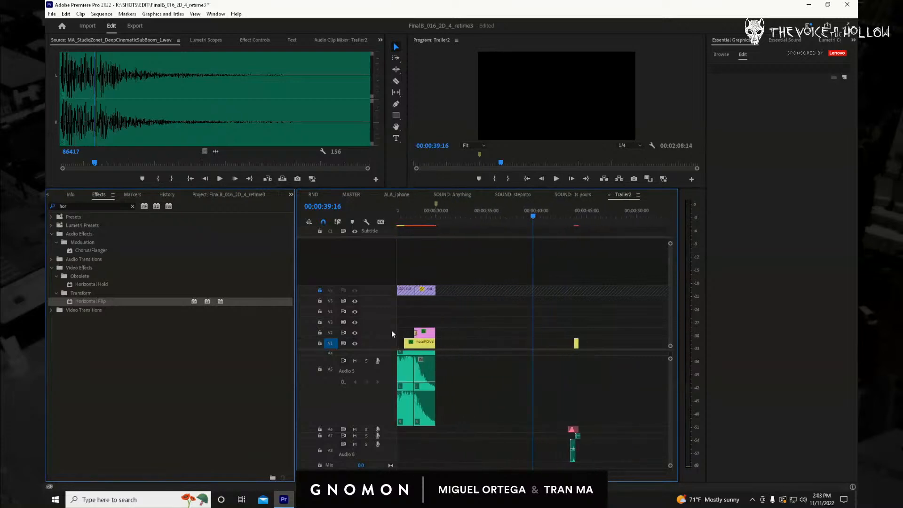
left_click_drag(450, 215, 484, 243)
key("Right")
key("Right")
key("Right")
key("Right")
key("Right")
key("Right")
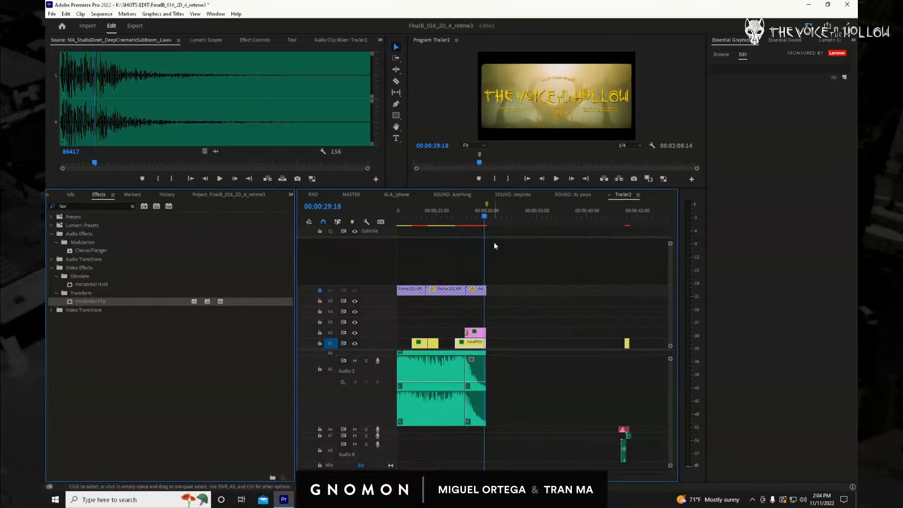
key("Right")
key("Right")
key("Right")
key("Right")
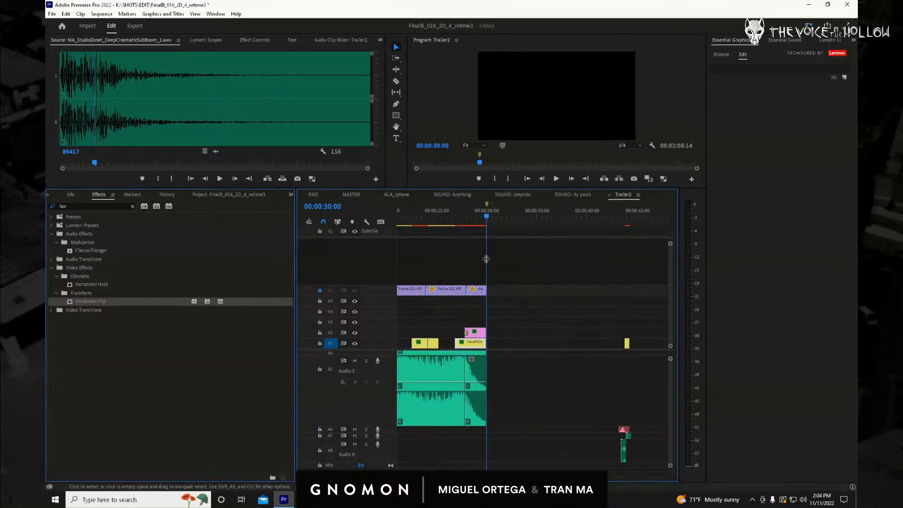
left_click_drag(475, 369, 477, 372)
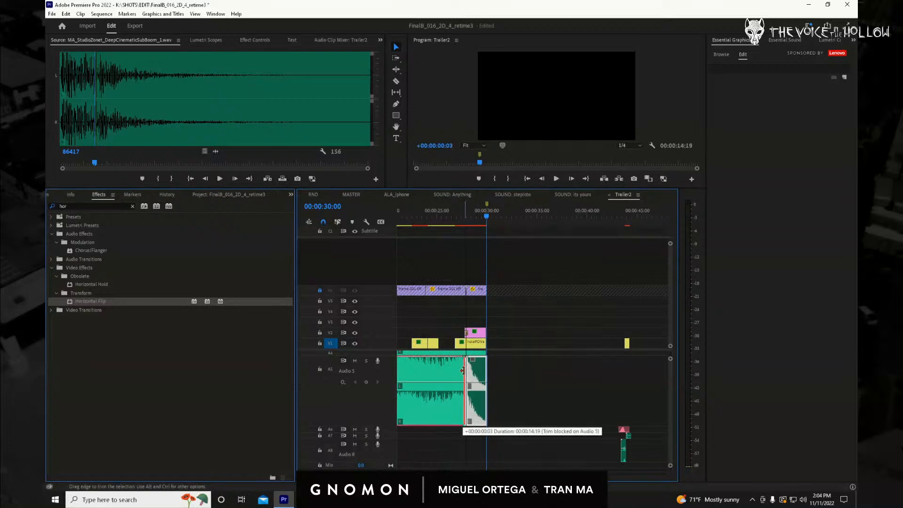
Play the closing section from about 00:00:22 through the title card to check the music ending.
left_click_drag(457, 210, 481, 255)
key("space")
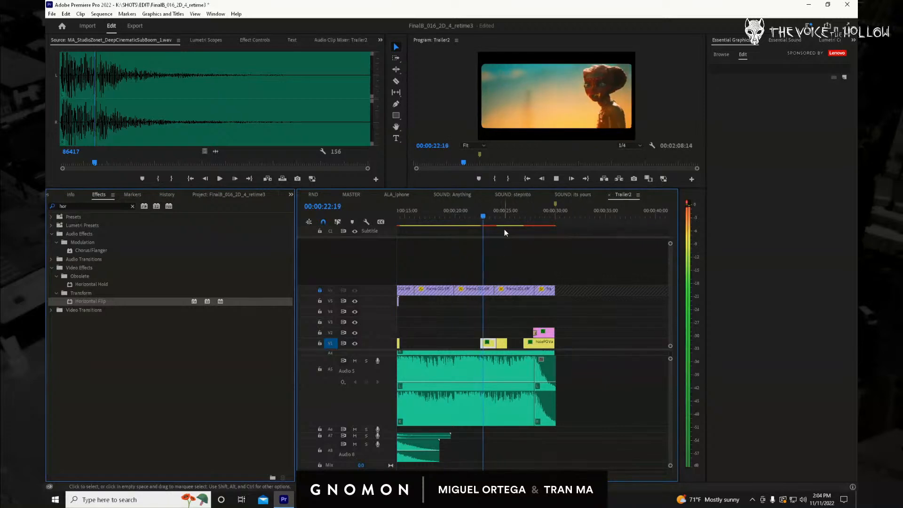
key("space")
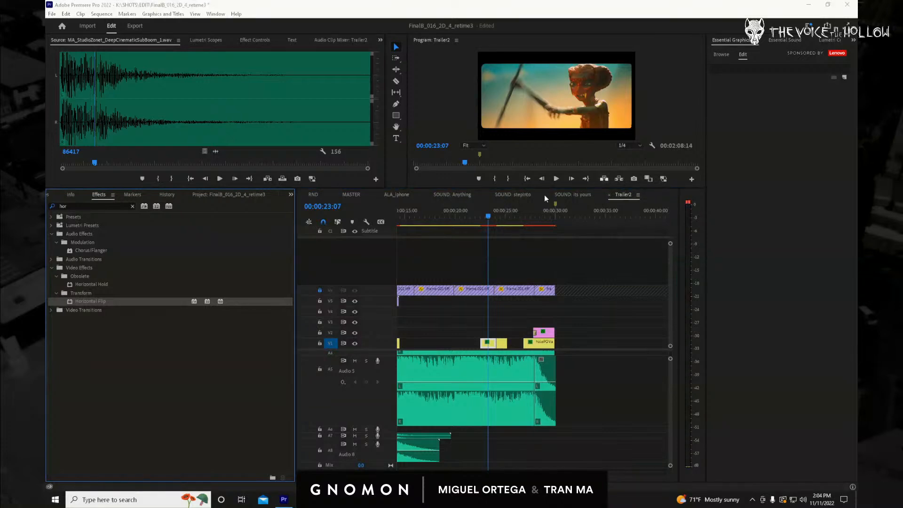
left_click(488, 218)
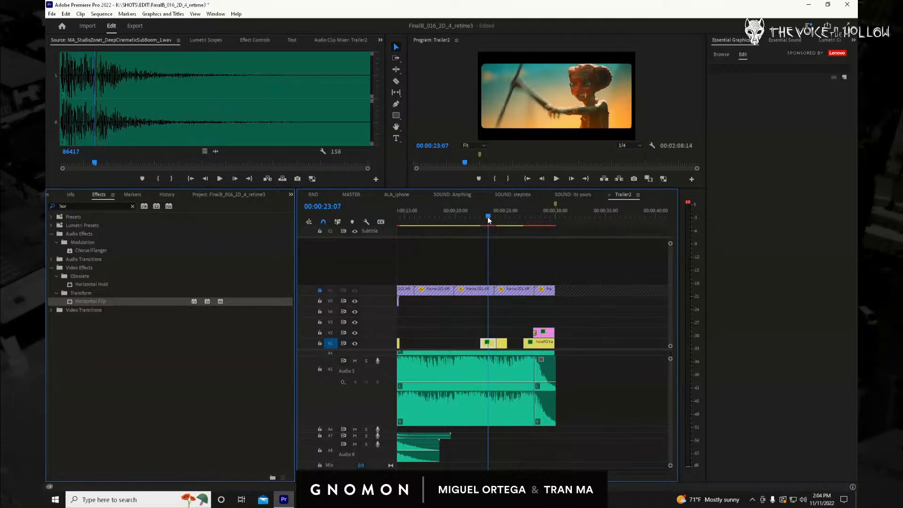
key("space")
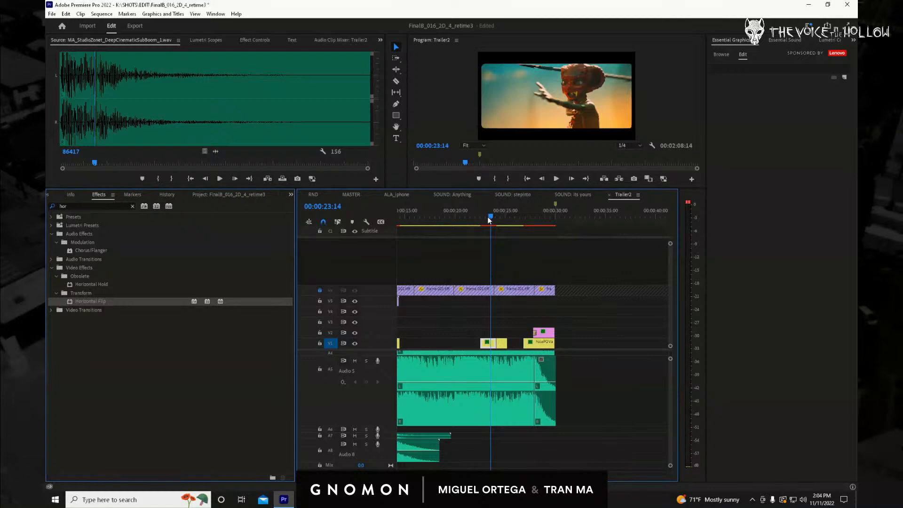
key("space")
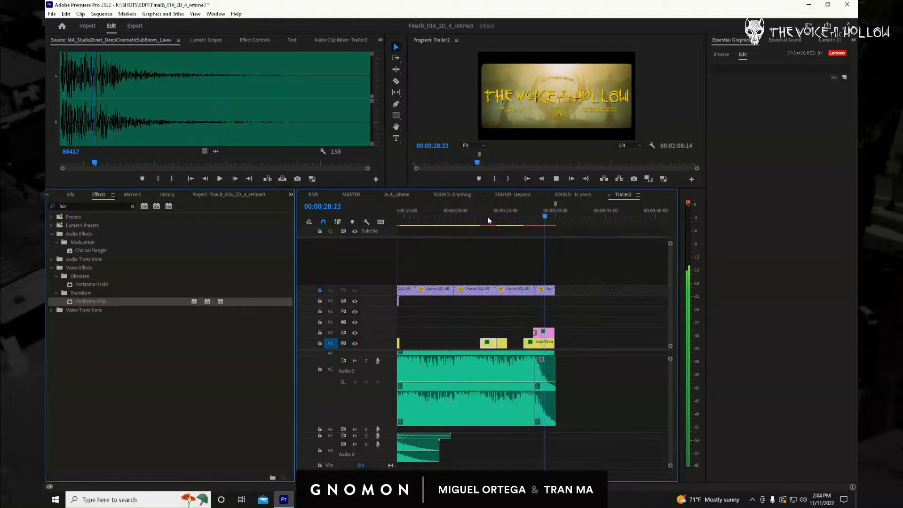
Replay the music around 00:00:26 leading into the closing shot to judge where the ending hit should fall.
left_click(516, 218)
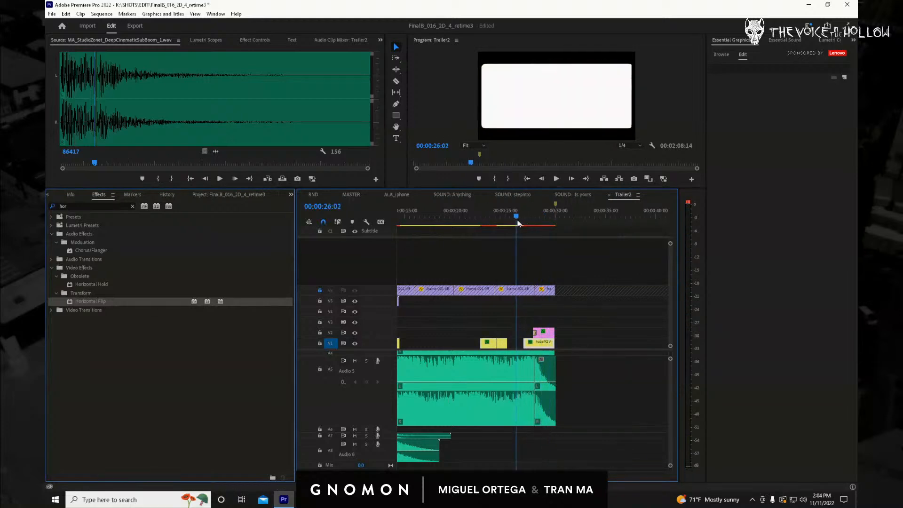
scroll(540, 235, "up", 2)
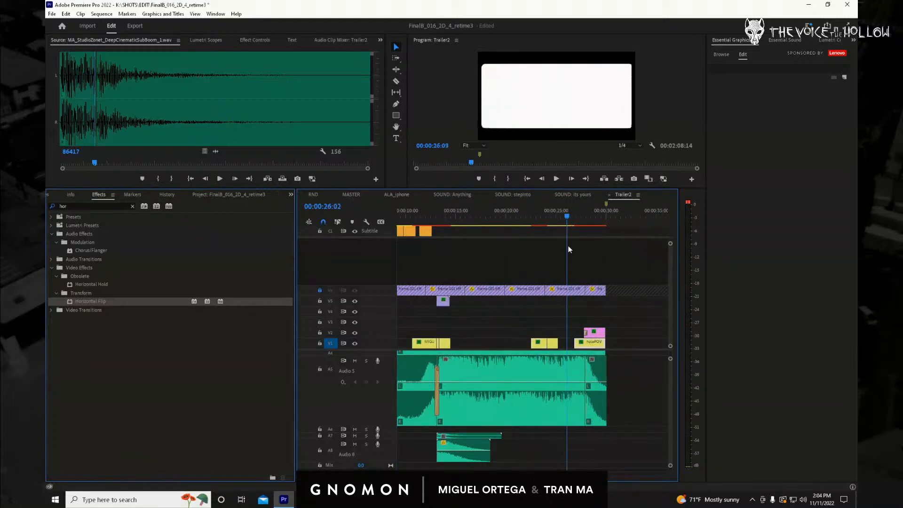
key("space")
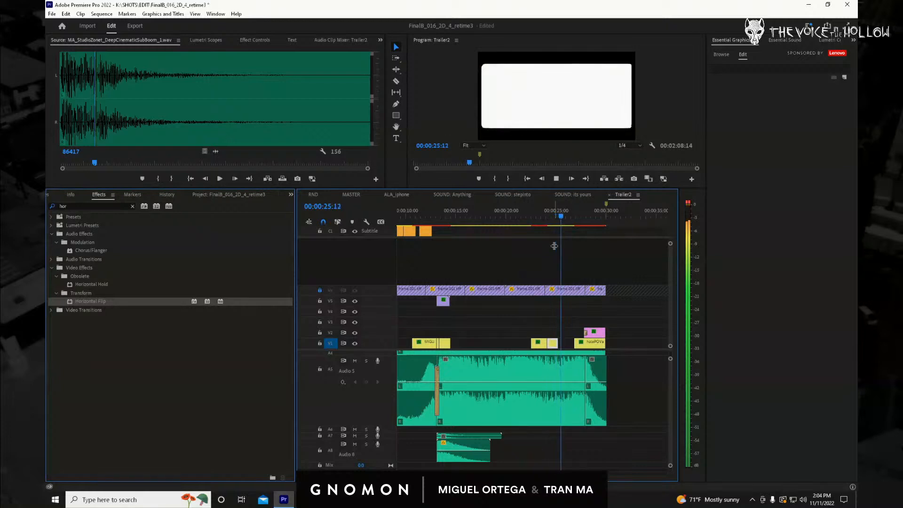
key("space")
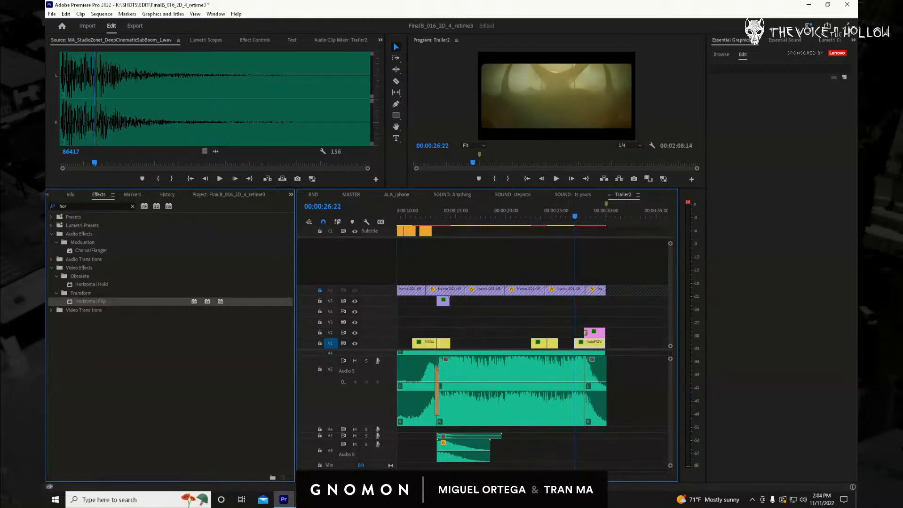
key("=")
key("=")
key("=")
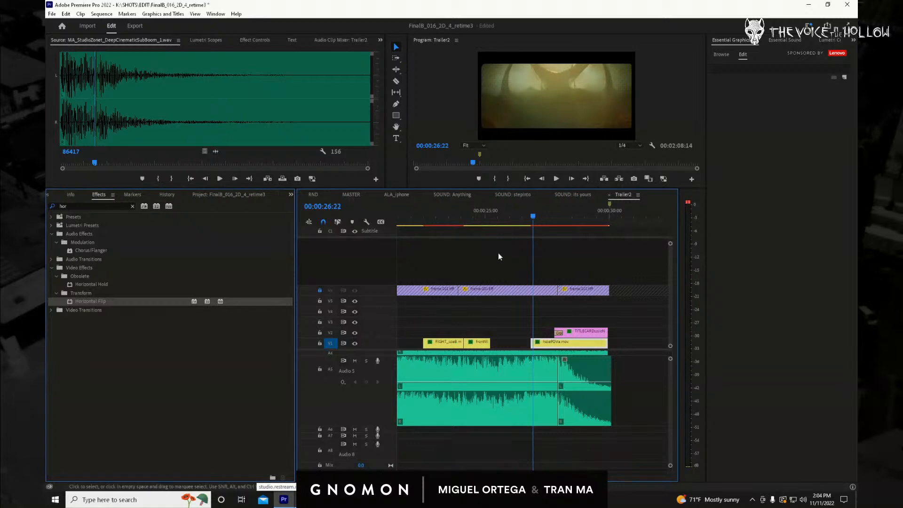
left_click_drag(523, 218, 508, 222)
key("space")
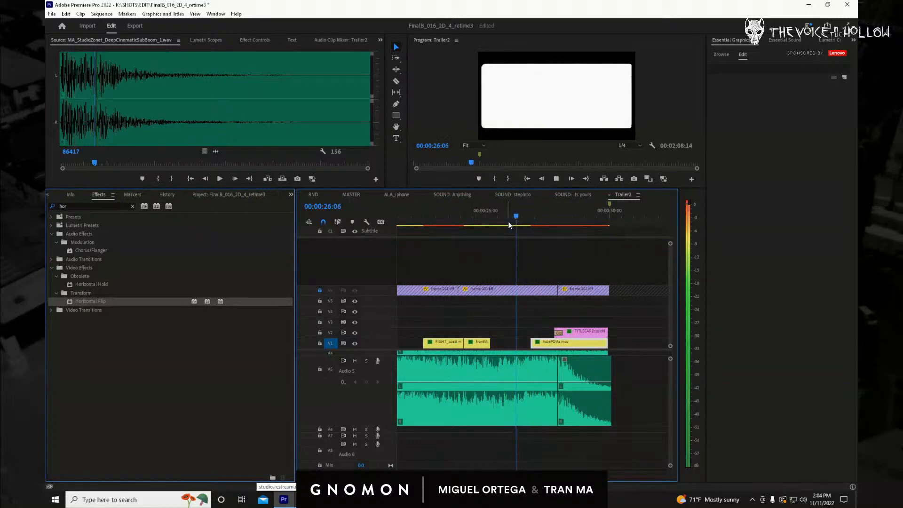
key("space")
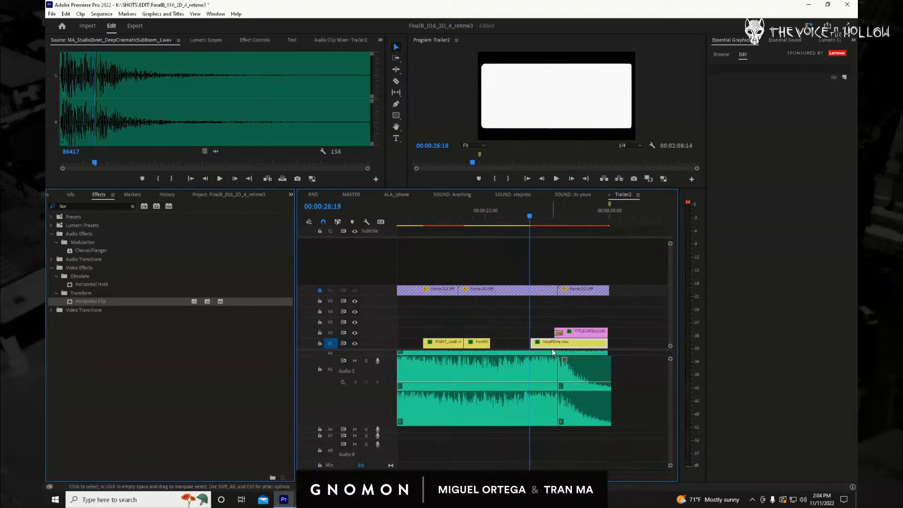
Move the A5 music ending back to the start of the closing V1 shot and replay the lead-in.
key("Left")
key("Left")
key("Left")
left_click_drag(572, 379, 543, 367)
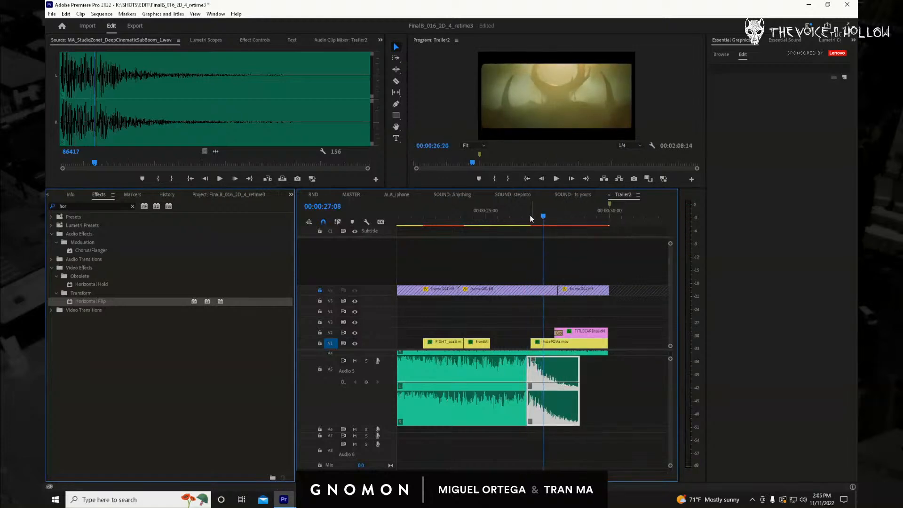
left_click(504, 221)
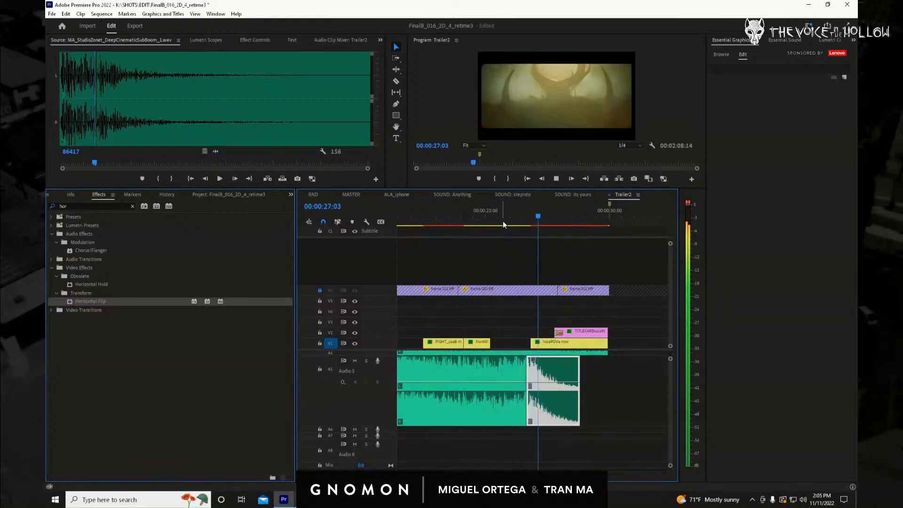
key("space")
left_click_drag(560, 372, 528, 378)
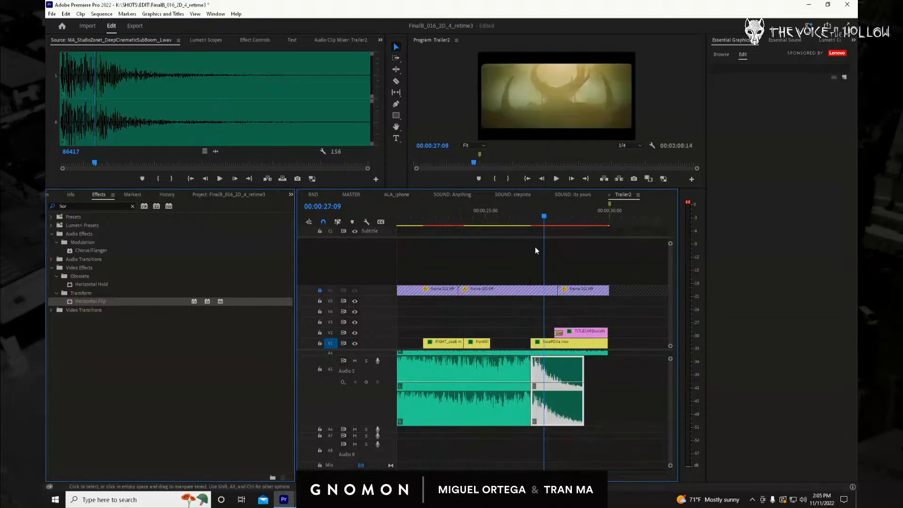
left_click_drag(522, 217, 509, 220)
key("space")
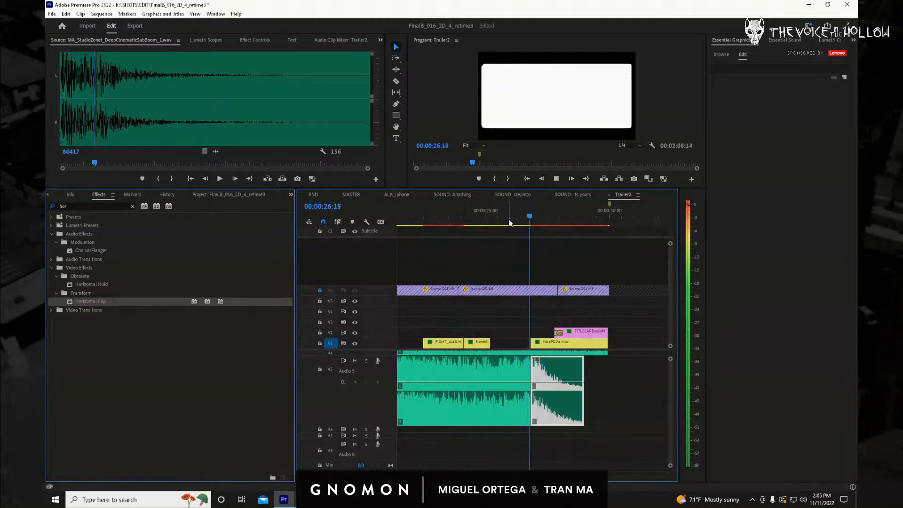
Apply a Constant Power crossfade at the cut between the main music and its ending on A5, and play it back.
key("space")
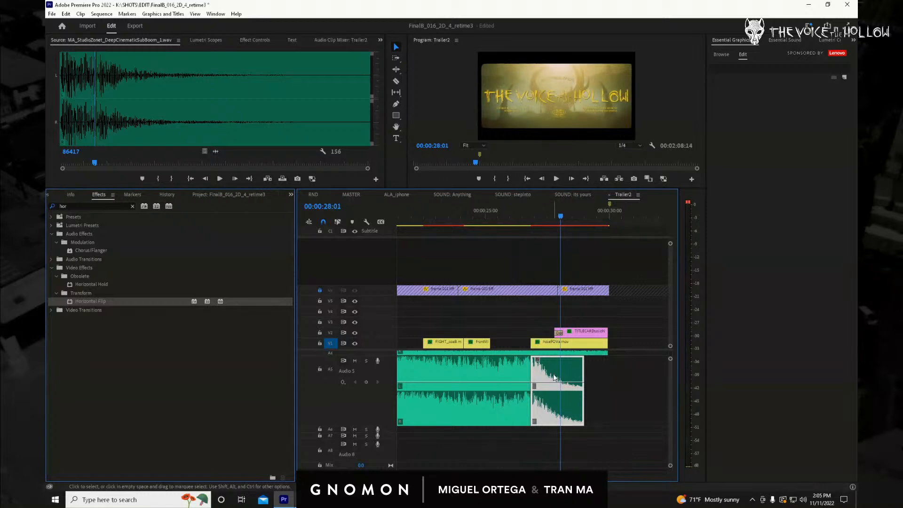
left_click_drag(552, 374, 560, 373)
right_click(529, 374)
left_click(574, 418)
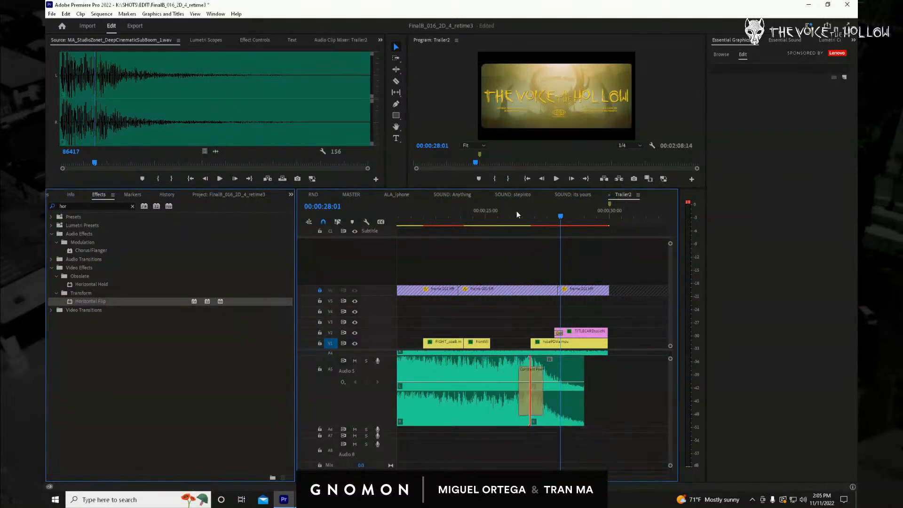
left_click(500, 217)
key("space")
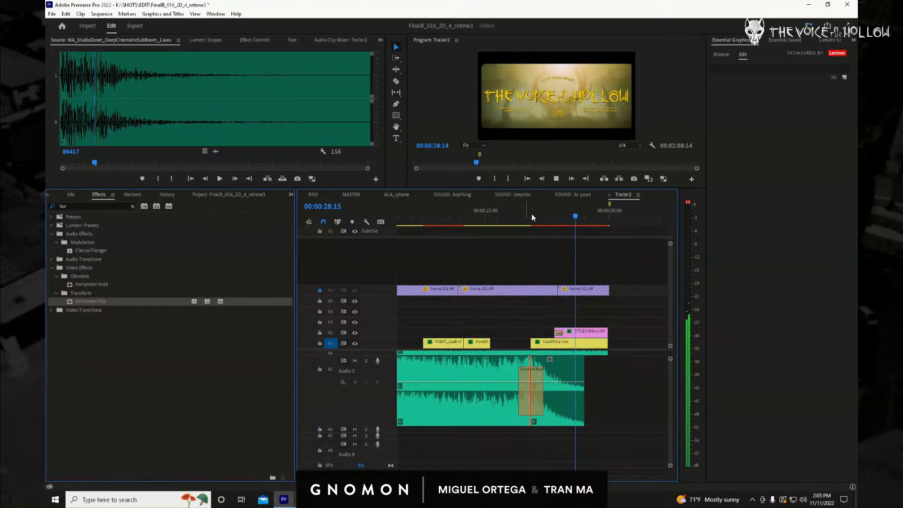
Lengthen the Constant Power crossfade before the music ending and replay the transition into the title card.
left_click_drag(490, 216, 484, 216)
left_click(520, 405)
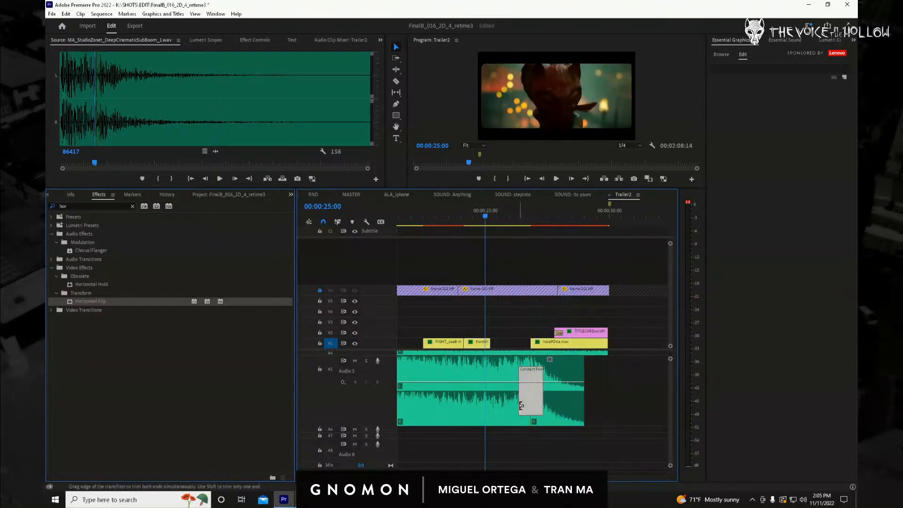
left_click_drag(521, 406, 512, 405)
left_click(505, 216)
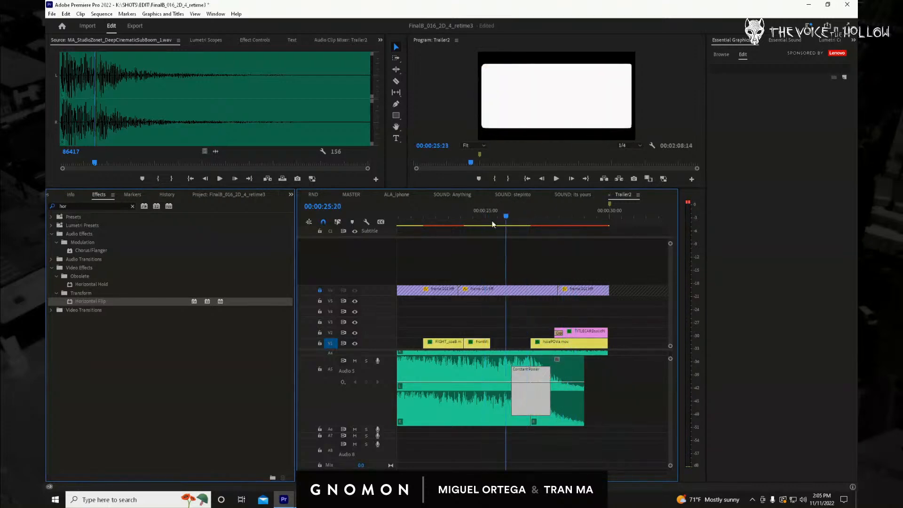
left_click(475, 225)
key("space")
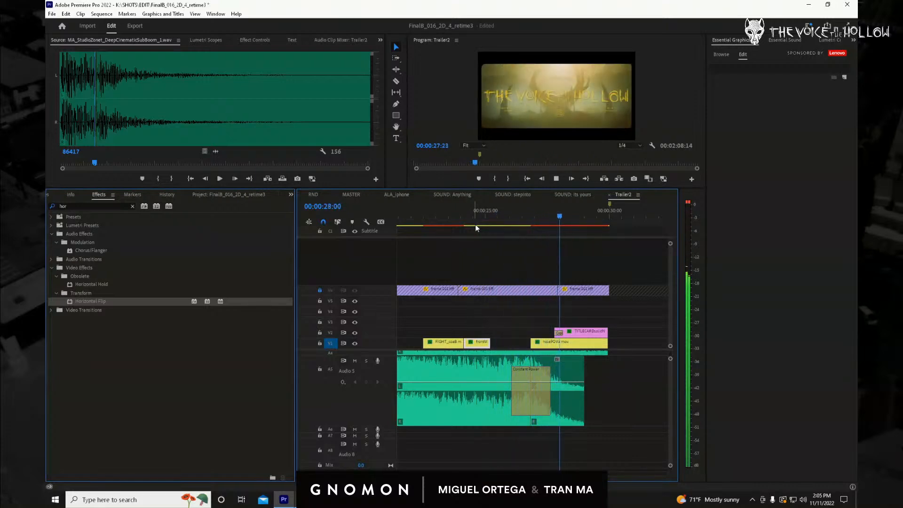
key("space")
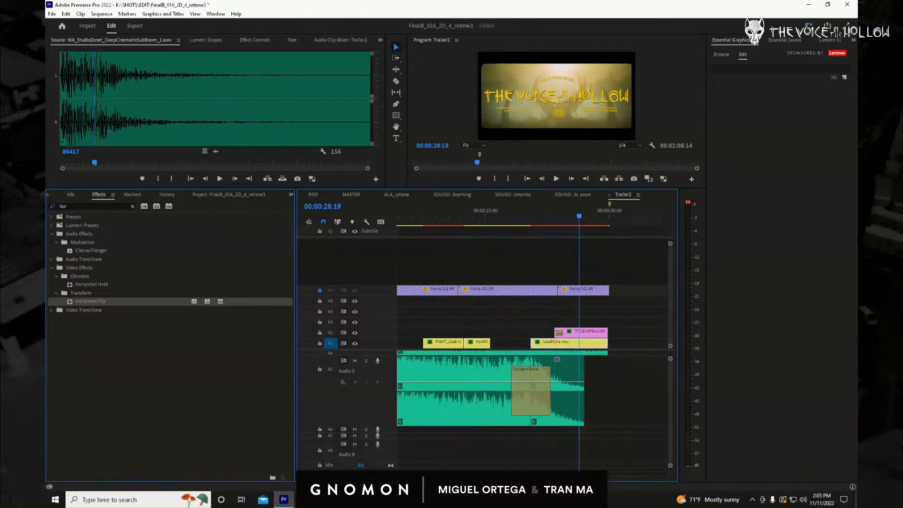
Extend the A5 music ending to the trailer's end at 00:00:29:23 and replay the closing section.
left_click_drag(442, 472, 398, 473)
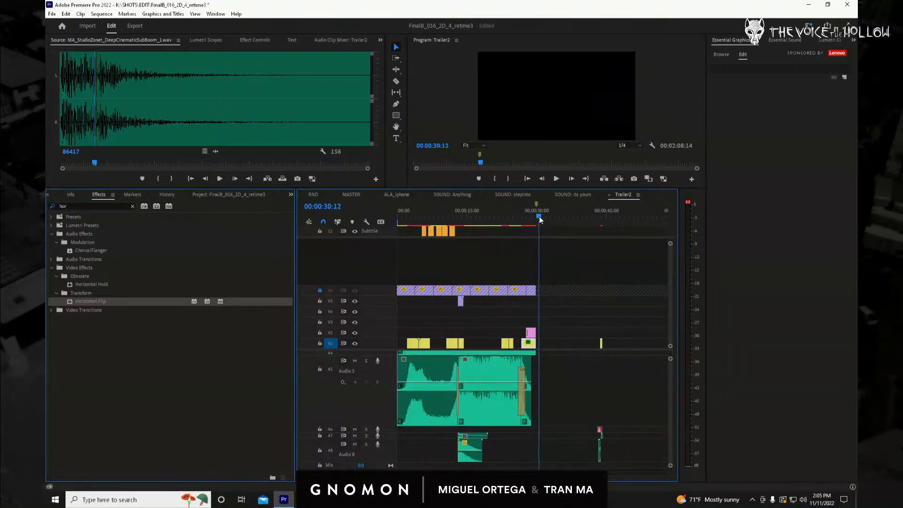
left_click_drag(533, 219, 536, 217)
left_click_drag(540, 221, 536, 218)
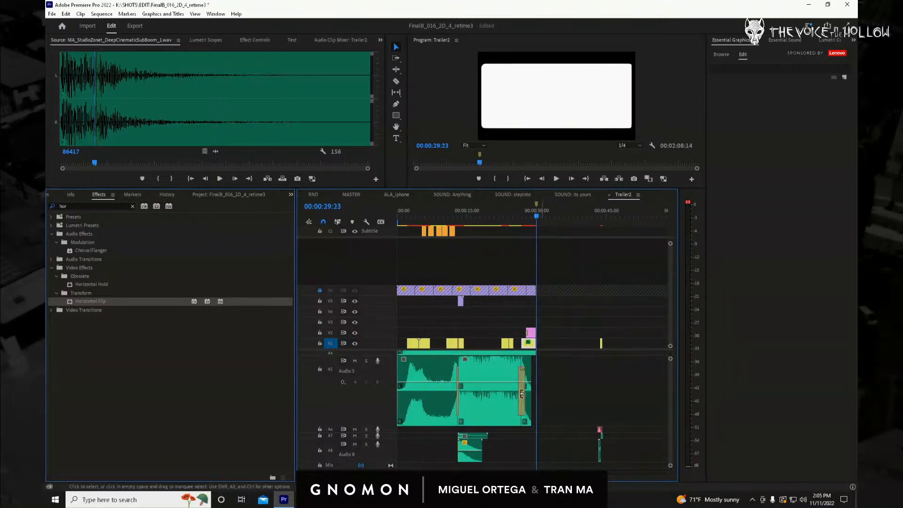
left_click_drag(528, 372, 536, 372)
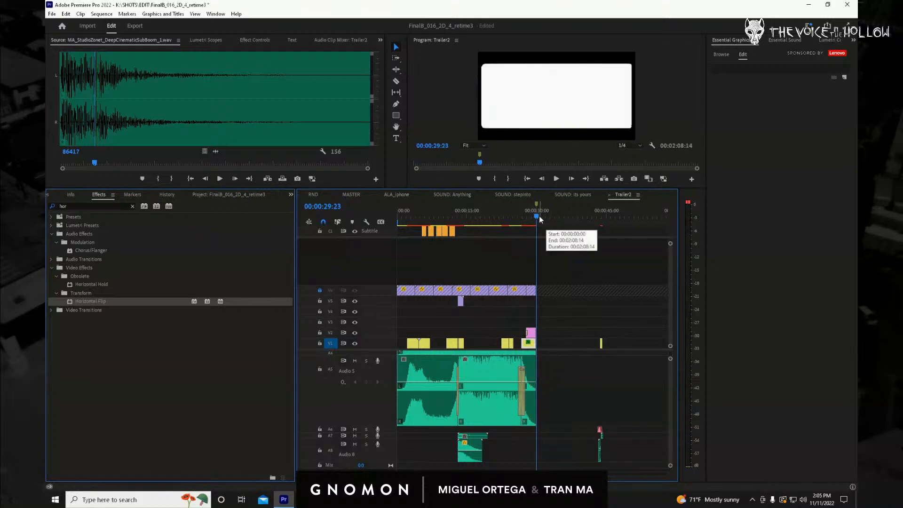
left_click_drag(537, 220, 515, 221)
key("space")
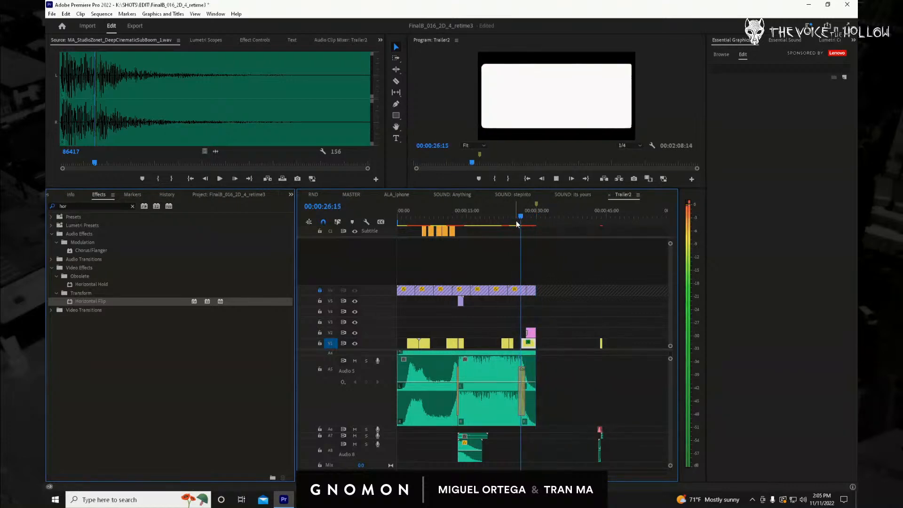
key("space")
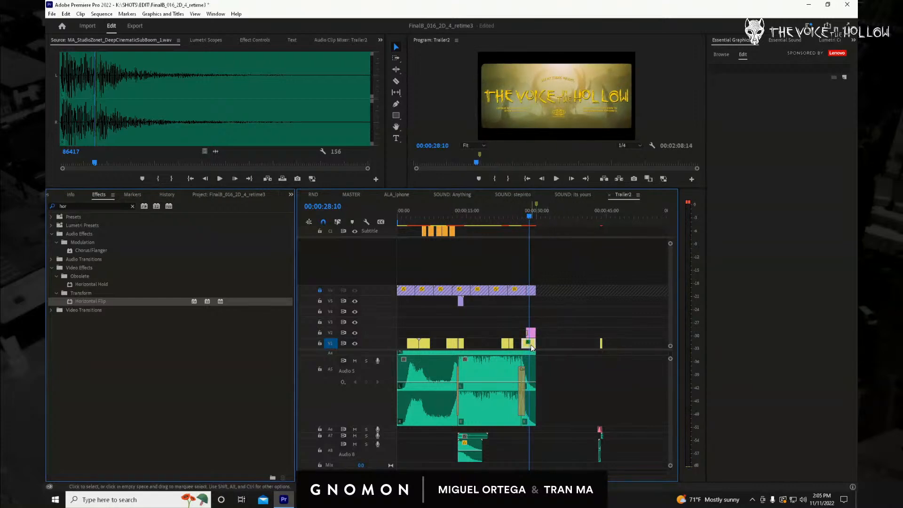
Move the closing V1 shot out past the trailer's end and locate the backWide2 shot around frame 8905 in the MASTER sequence for copying.
left_click_drag(529, 347, 558, 344)
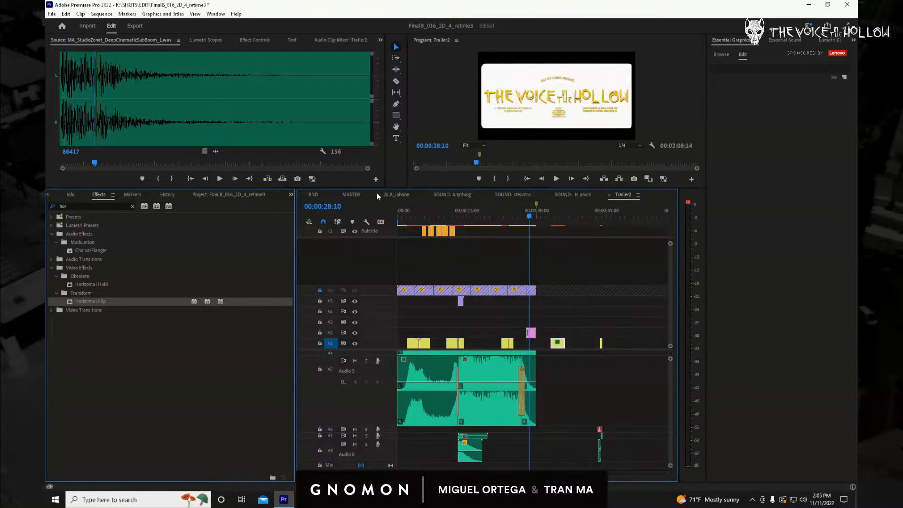
left_click(351, 194)
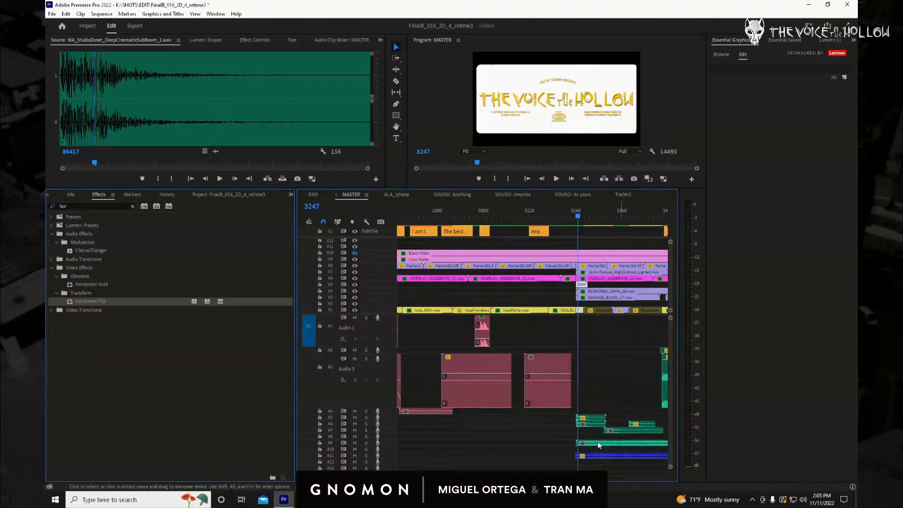
scroll(510, 248, "right", 10)
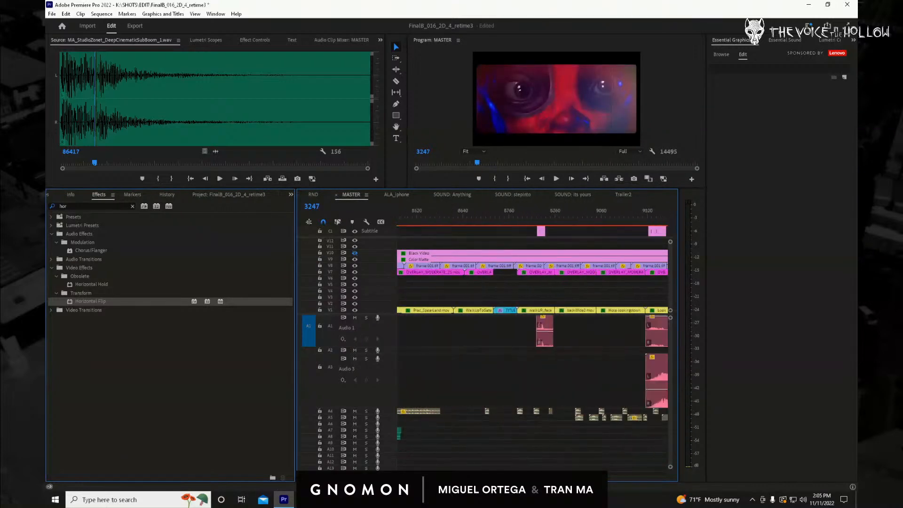
left_click(525, 221)
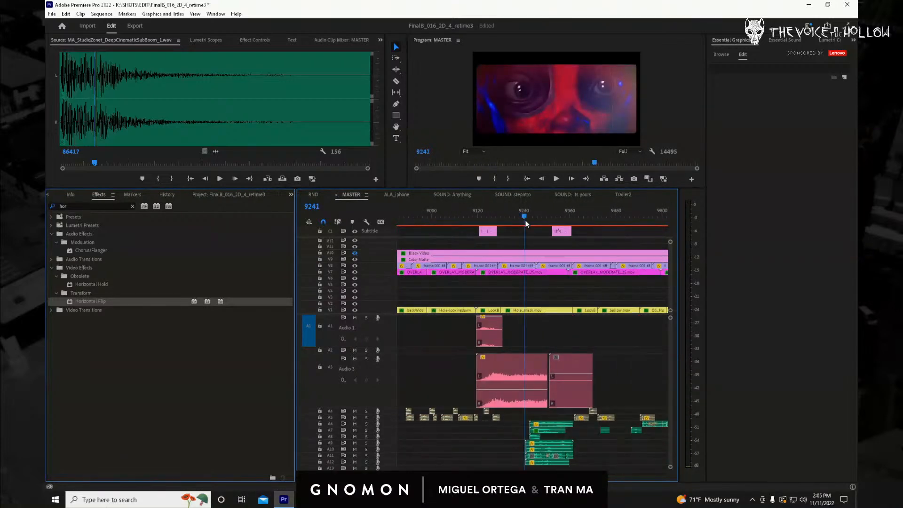
key("Left")
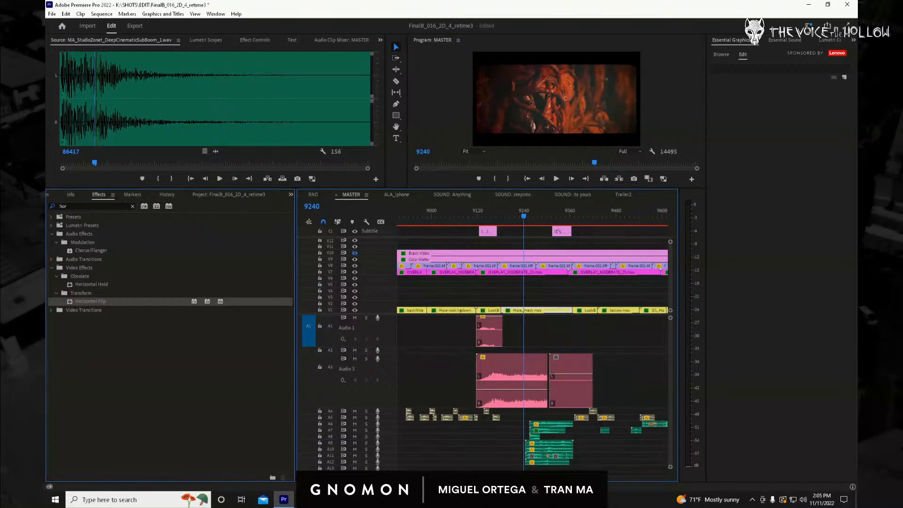
key("minus")
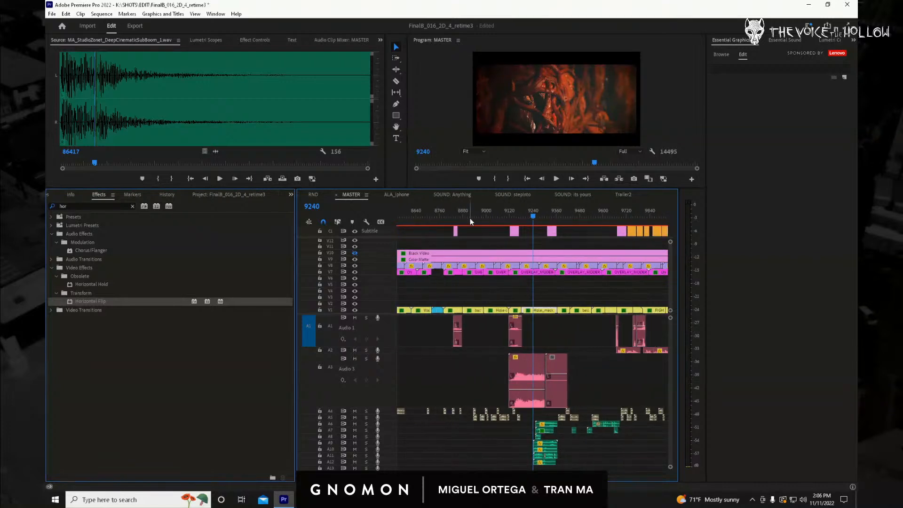
left_click(467, 219)
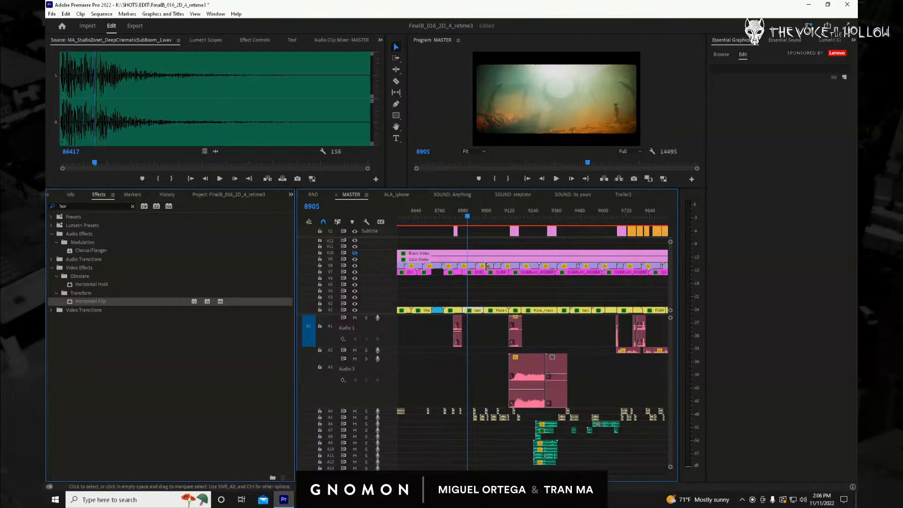
Paste backWide2.mov into Trailer2 and place it on V1 beneath the title card, ending at the trailer's end.
left_click(628, 194)
left_click(619, 222)
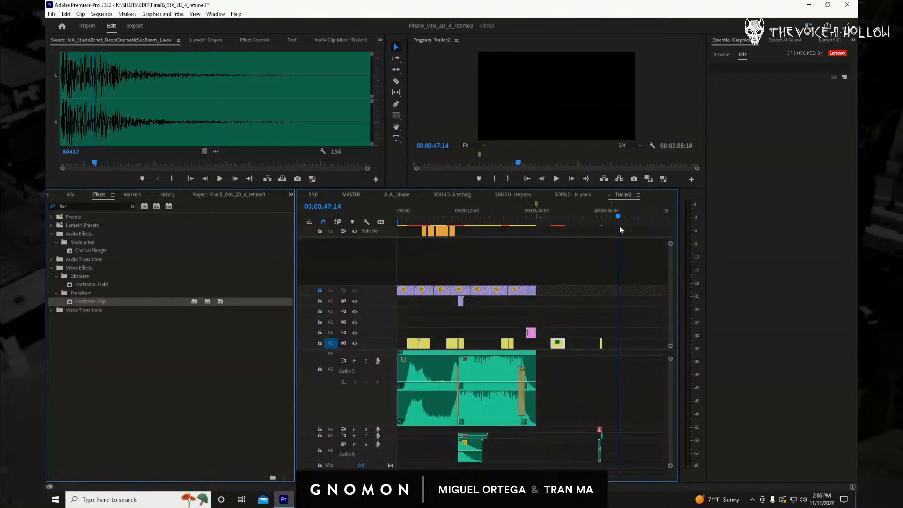
key("ctrl+v")
left_click_drag(630, 346, 531, 348)
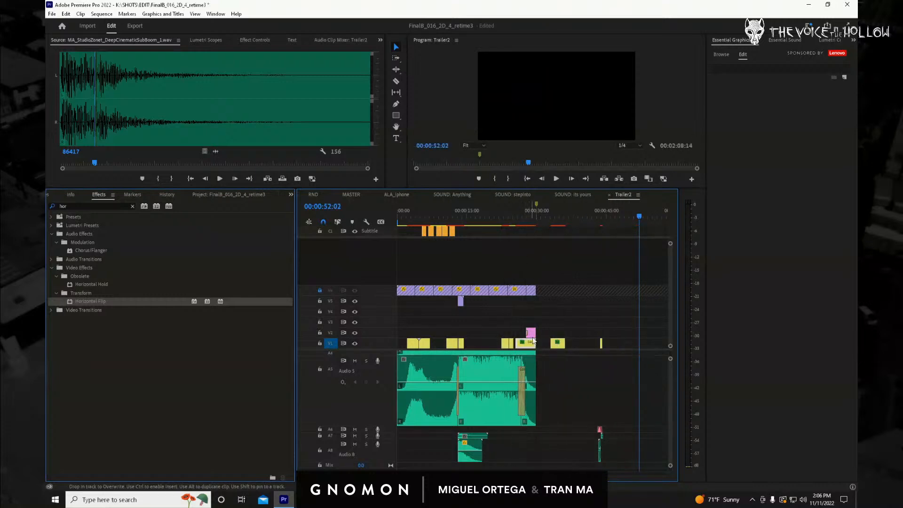
Scrub and play the closing section from 00:00:23:18 to check the wide shot under the title card.
left_click(519, 220)
left_click_drag(518, 225, 534, 230)
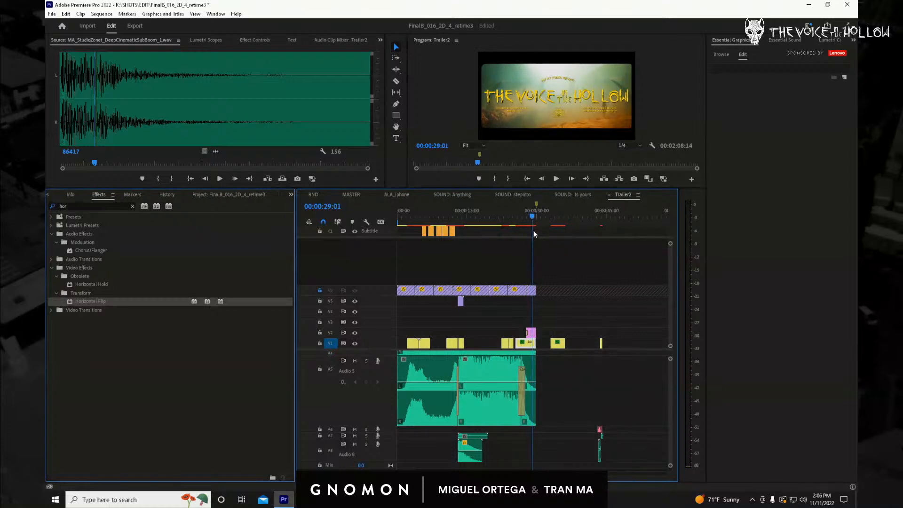
left_click_drag(533, 230, 509, 230)
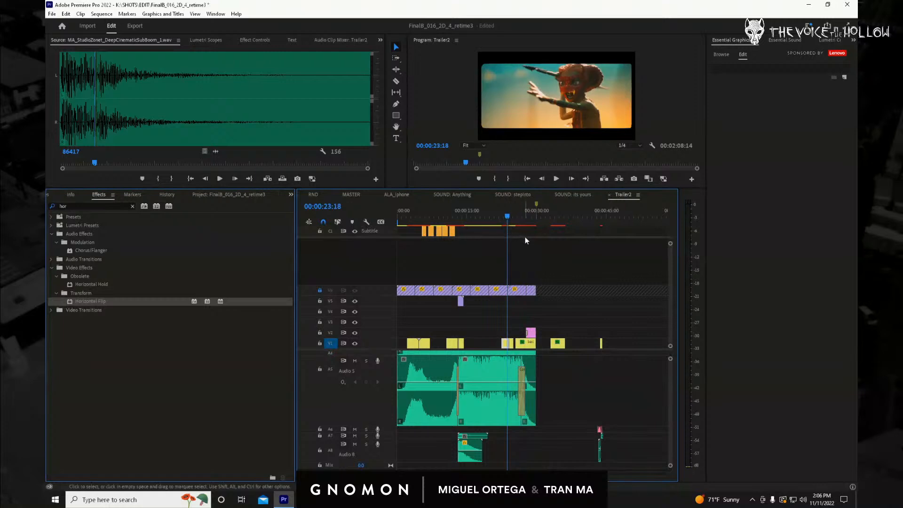
key("space")
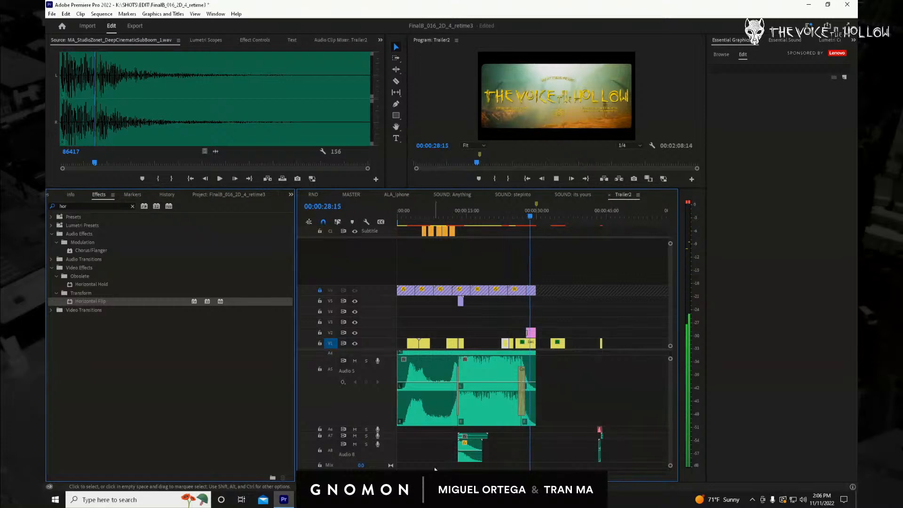
key("space")
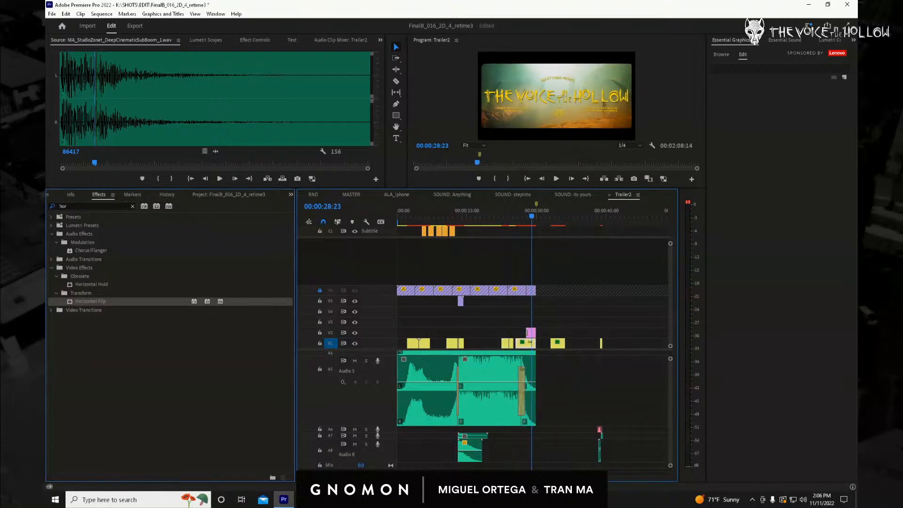
Shift the V2 title card slightly later so that it ends with the wide shot beneath it.
key("equal")
key("equal")
key("equal")
key("equal")
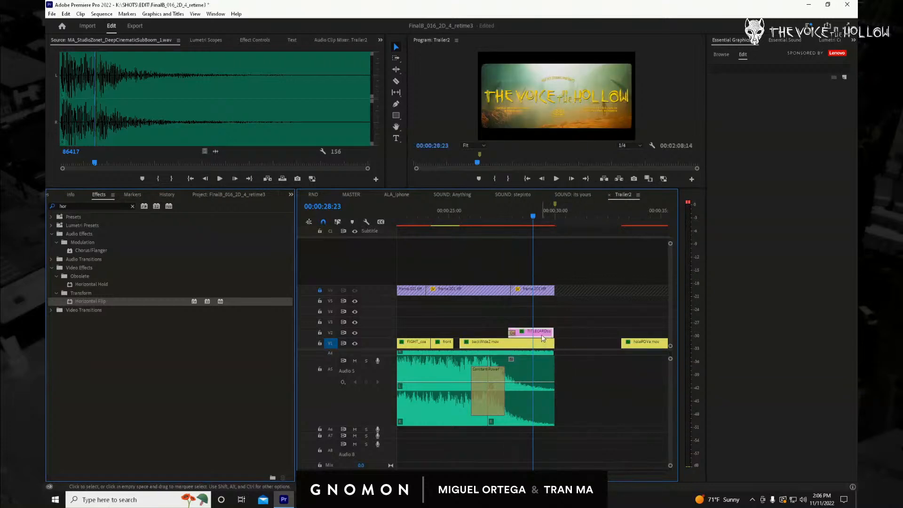
left_click_drag(542, 335, 546, 334)
Trim the start of backWide2.mov on V1 to 00:00:26:13 and replay the lead-in to the title card.
left_click_drag(496, 210, 482, 233)
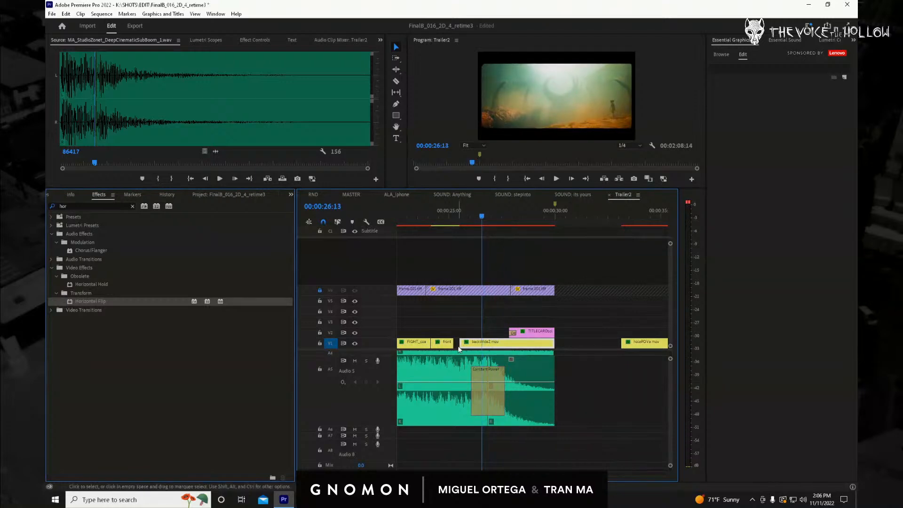
left_click_drag(461, 345, 482, 345)
left_click_drag(499, 218, 466, 218)
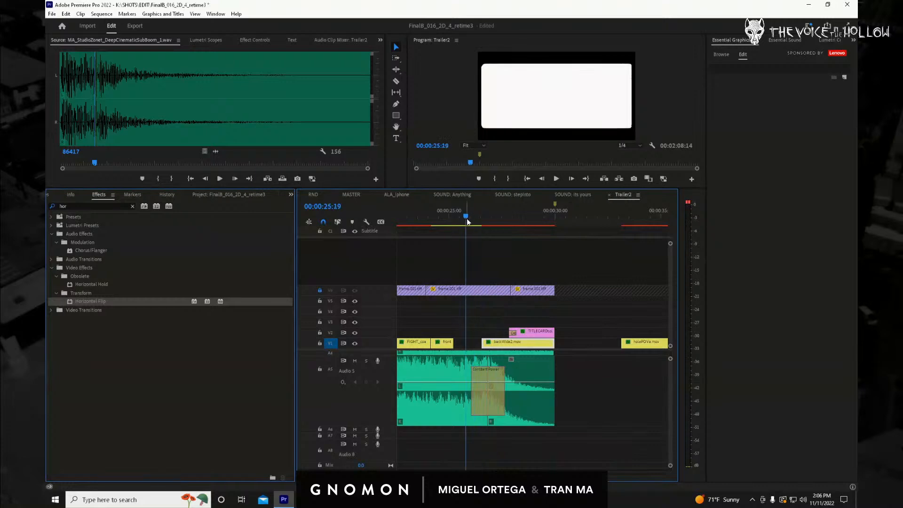
key("space")
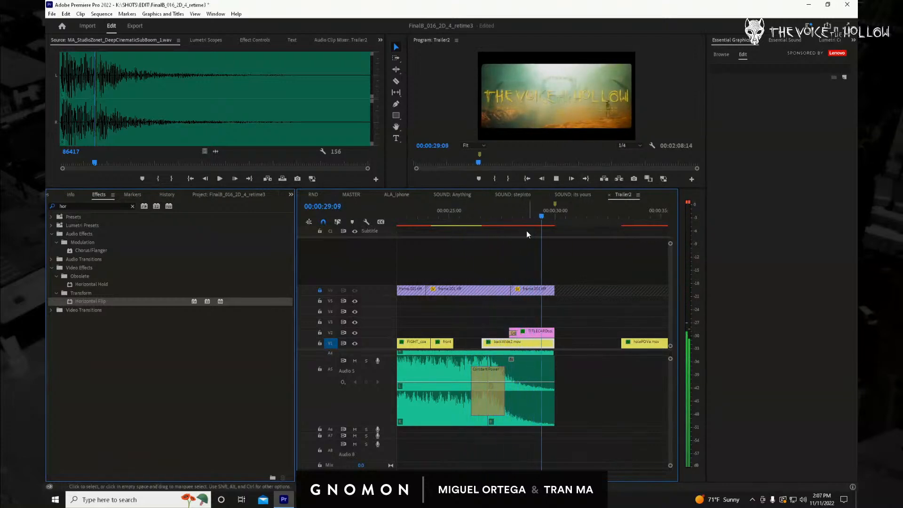
left_click_drag(521, 221, 497, 226)
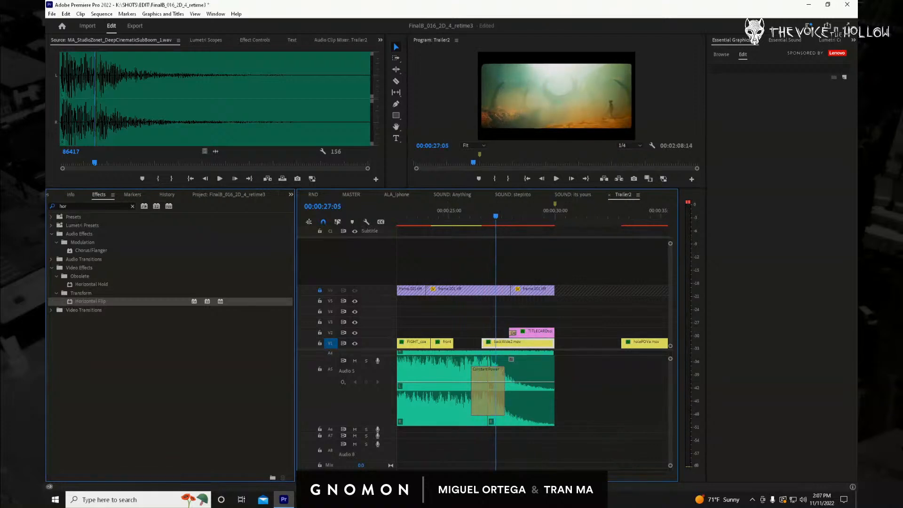
Return to the start of Trailer2 and play the opening seconds to review the edit.
key("backslash")
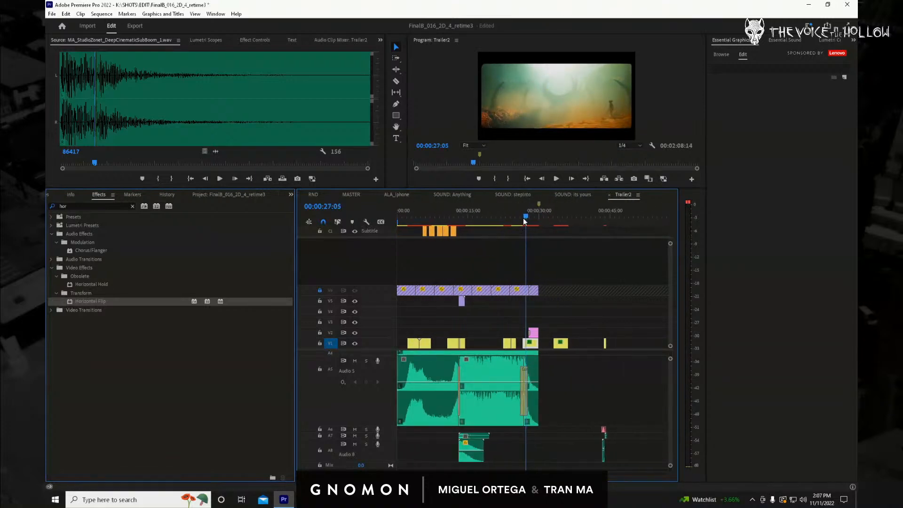
left_click(532, 220)
left_click_drag(532, 221, 272, 233)
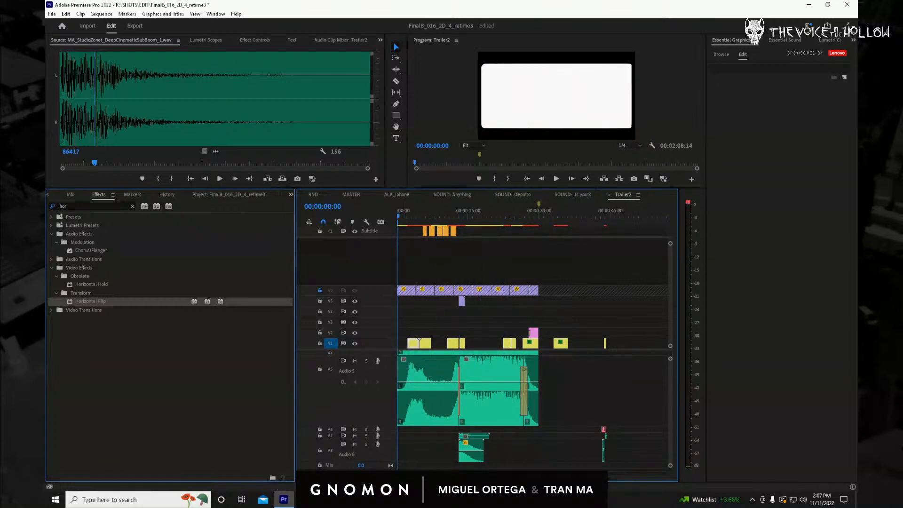
key("minus")
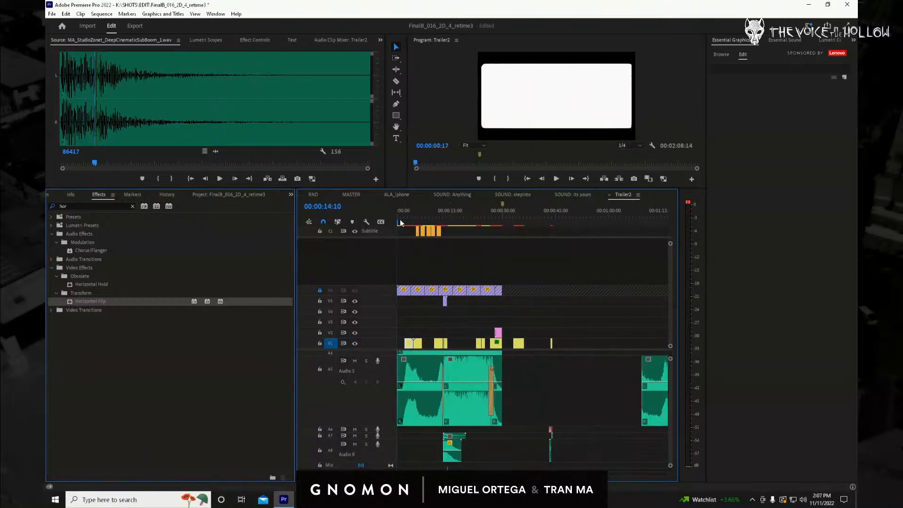
key("space")
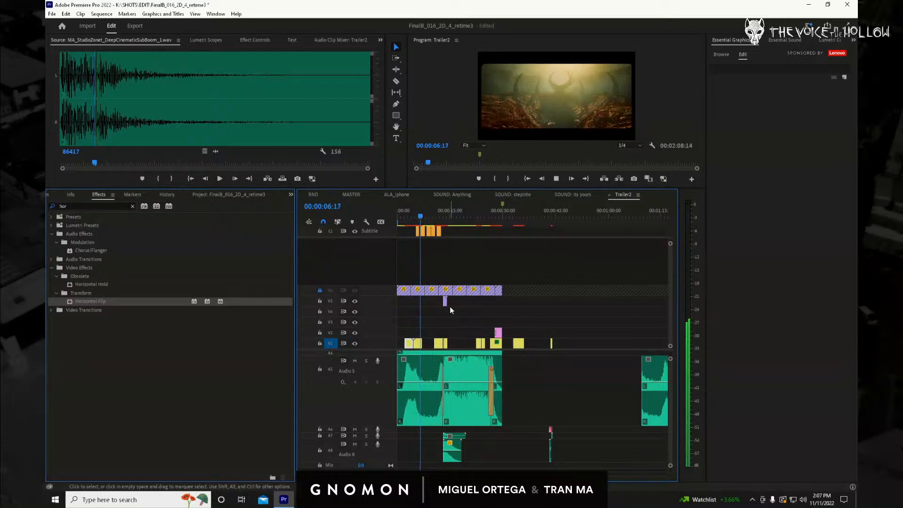
key("space")
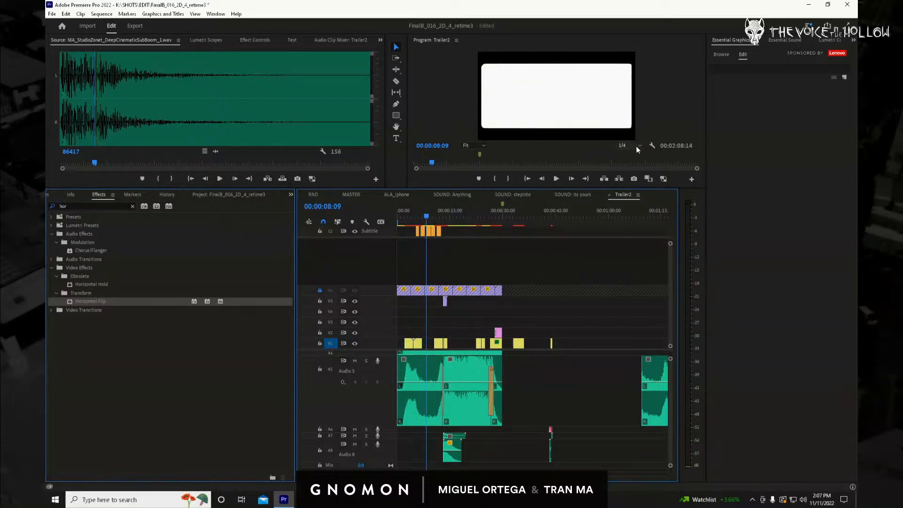
Render the video previews for the entire work area of Trailer2.
left_click(101, 13)
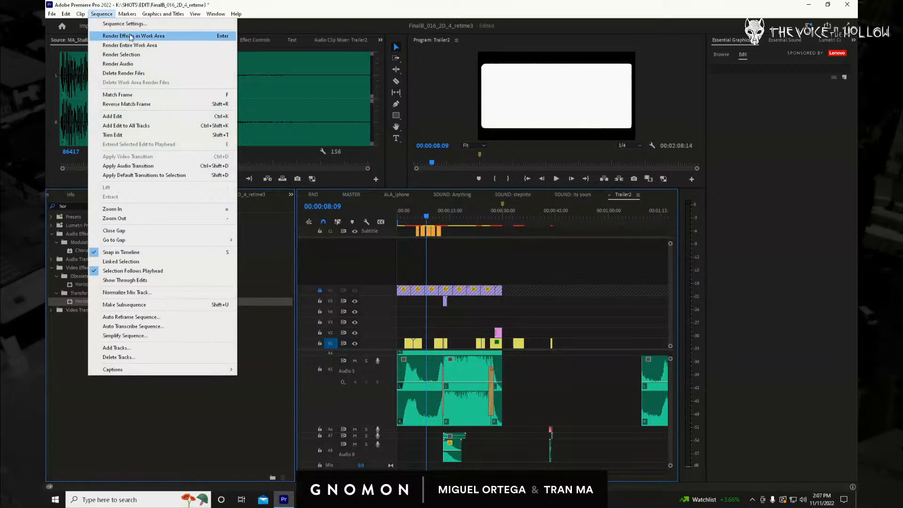
left_click(572, 301)
left_click_drag(426, 215, 403, 217)
left_click(102, 13)
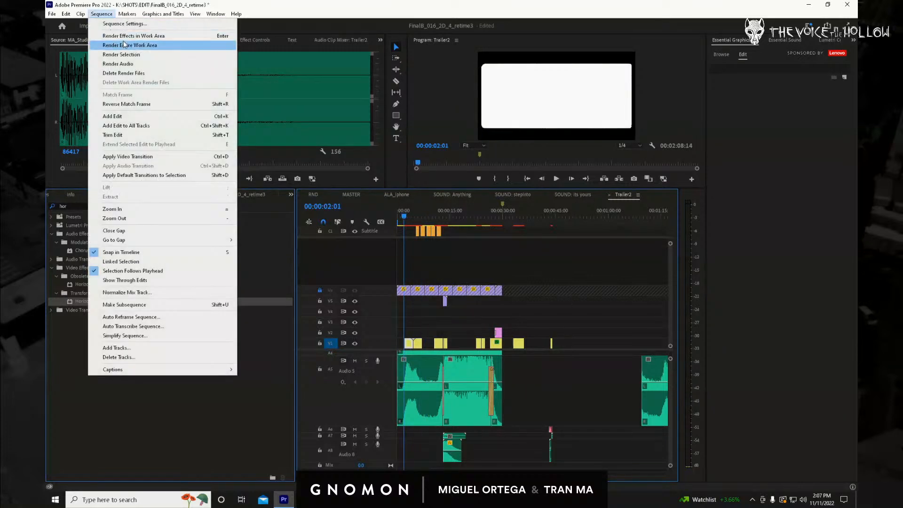
left_click(113, 40)
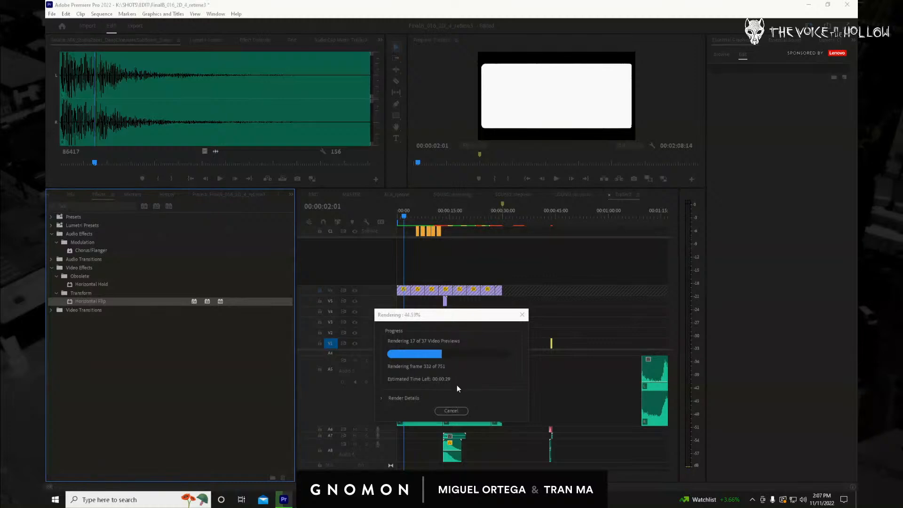
left_click(460, 411)
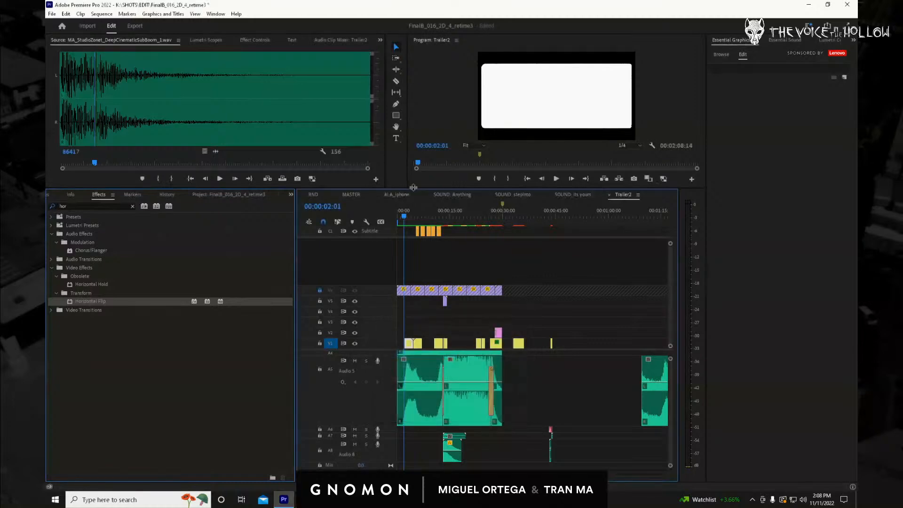
left_click(101, 14)
left_click(157, 46)
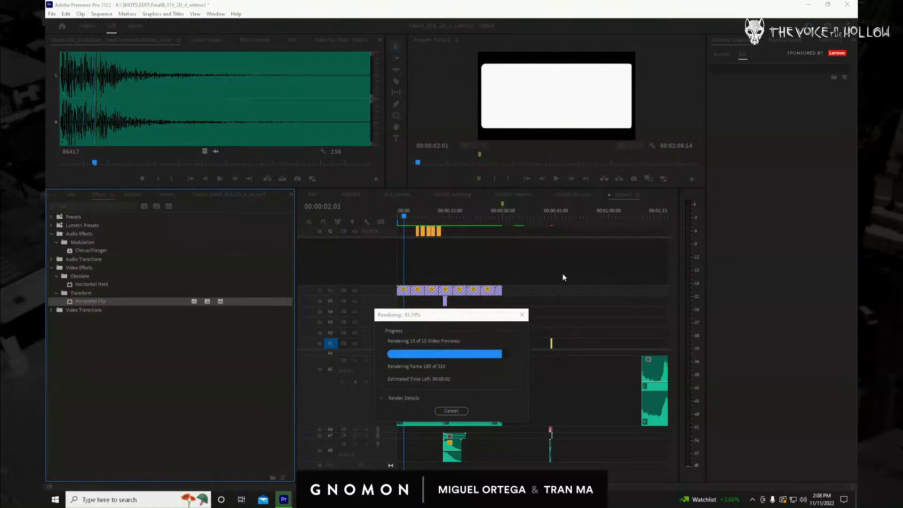
Return to the start of Trailer2 and play the rendered opening full screen through the subtitles.
left_click(417, 216)
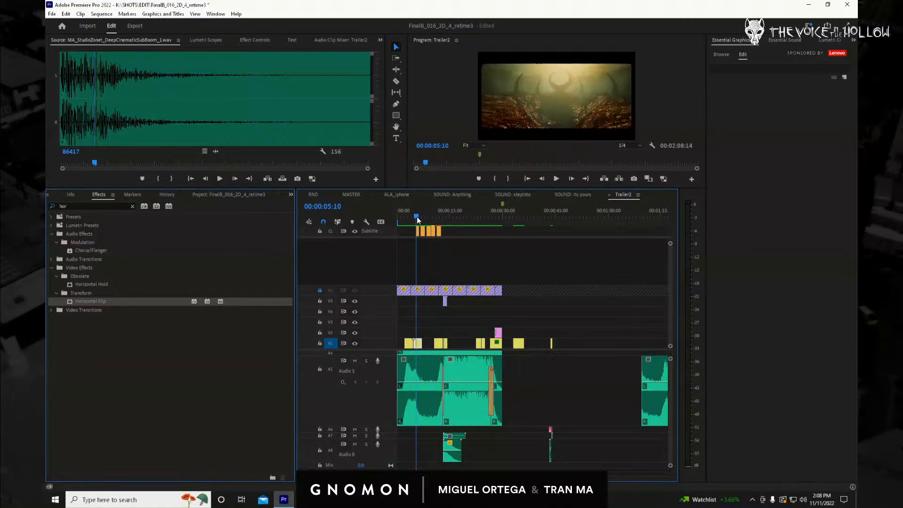
left_click_drag(417, 217, 387, 222)
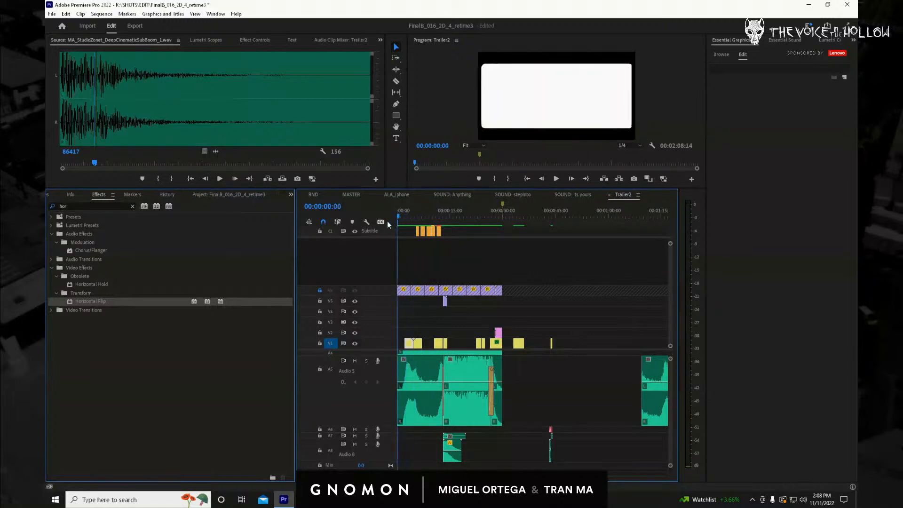
key("space")
key("ctrl+grave")
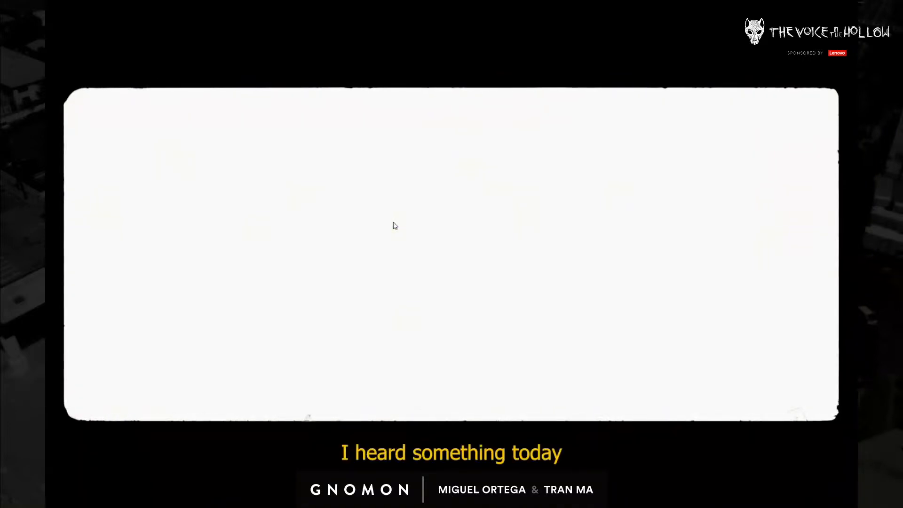
key("Escape")
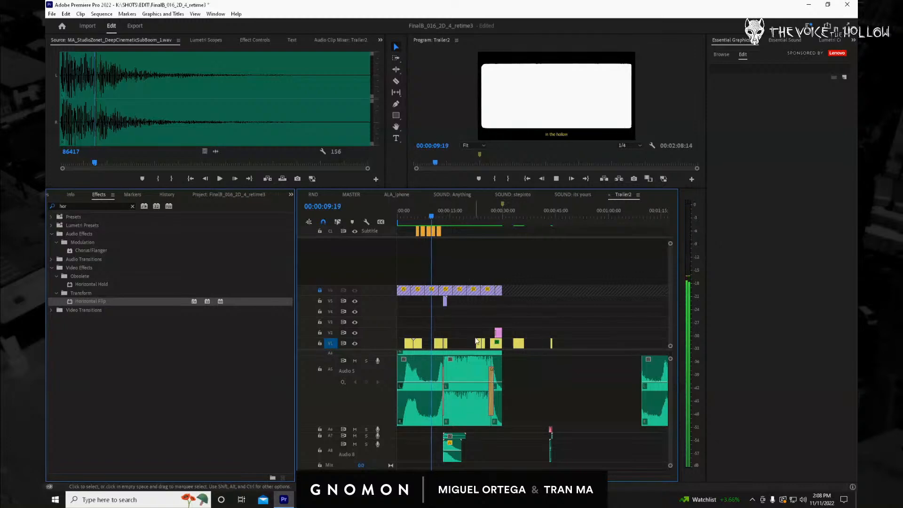
Lower the volume of the first music clip on A5 slightly and replay the trailer full screen from the start.
left_click_drag(428, 382, 428, 391)
left_click_drag(414, 217, 391, 217)
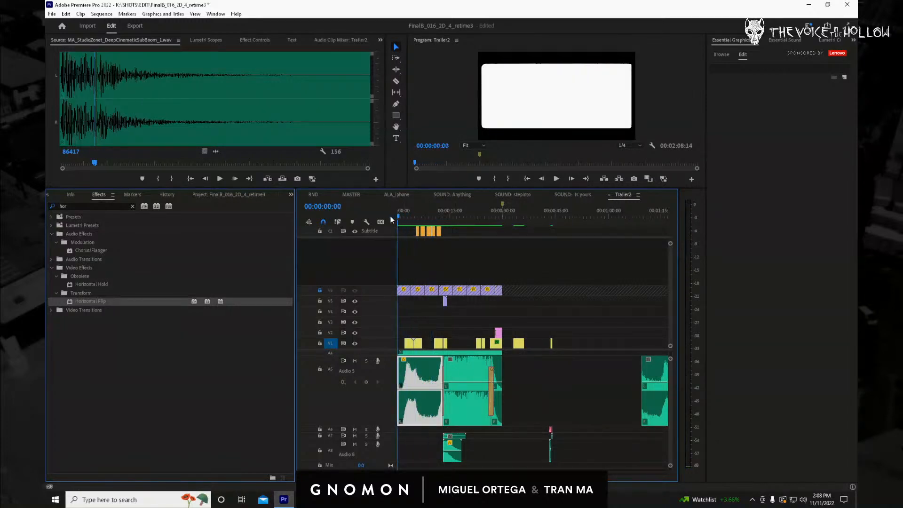
key("space")
key("ctrl+grave")
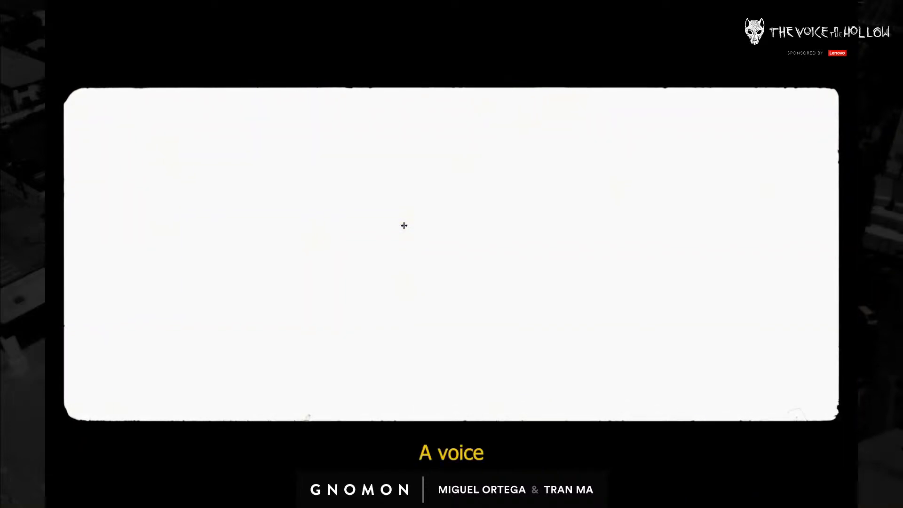
key("Escape")
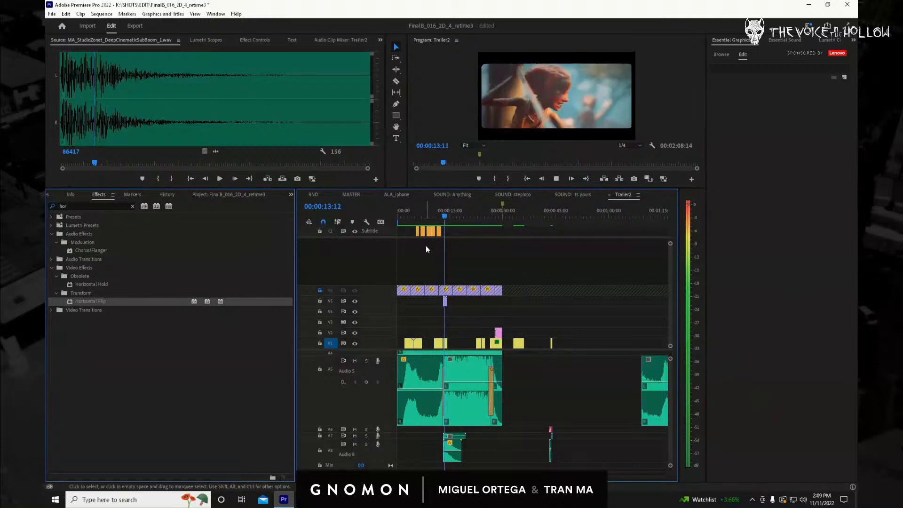
key("space")
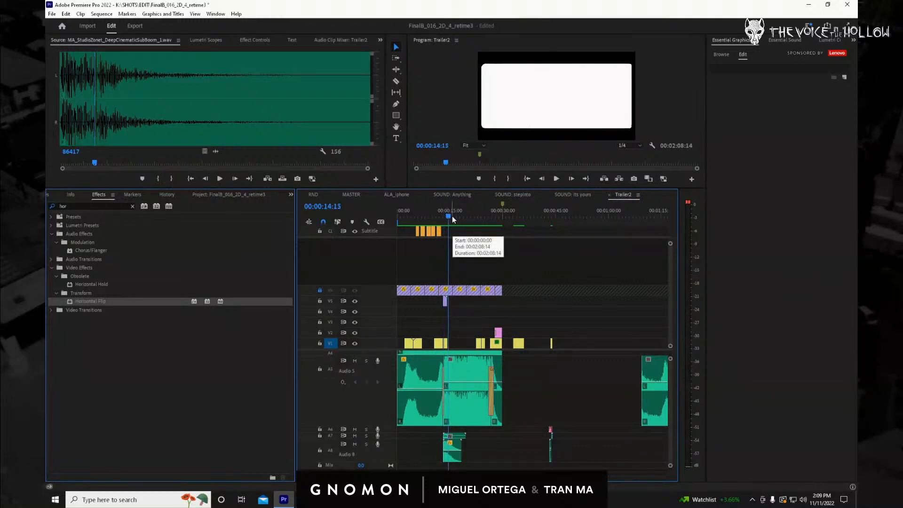
Replay the end of the running shot from 00:00:14:02 and examine the clips around it more closely.
left_click(447, 218)
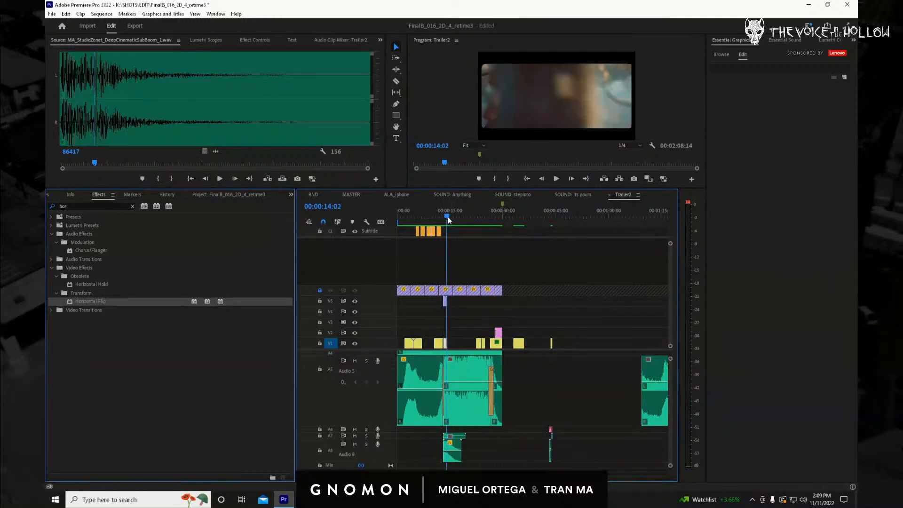
key("space")
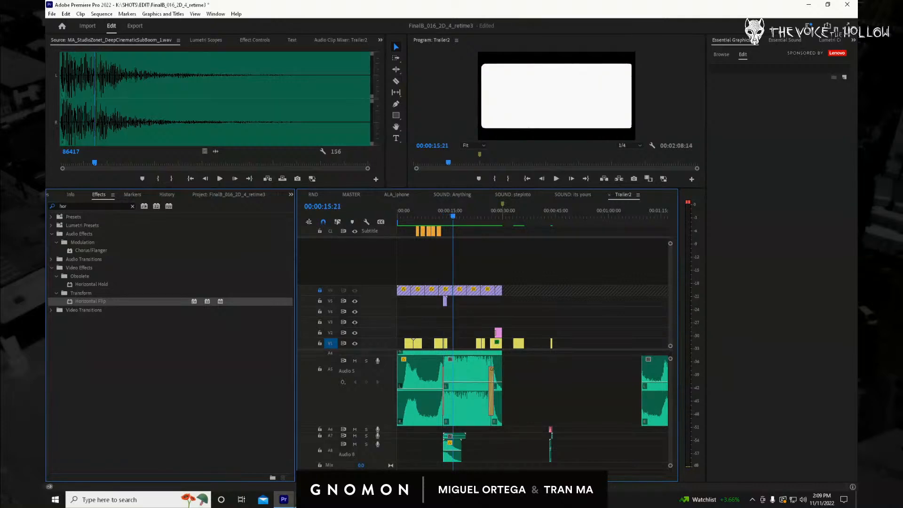
key("=")
key("=")
key("=")
key("=")
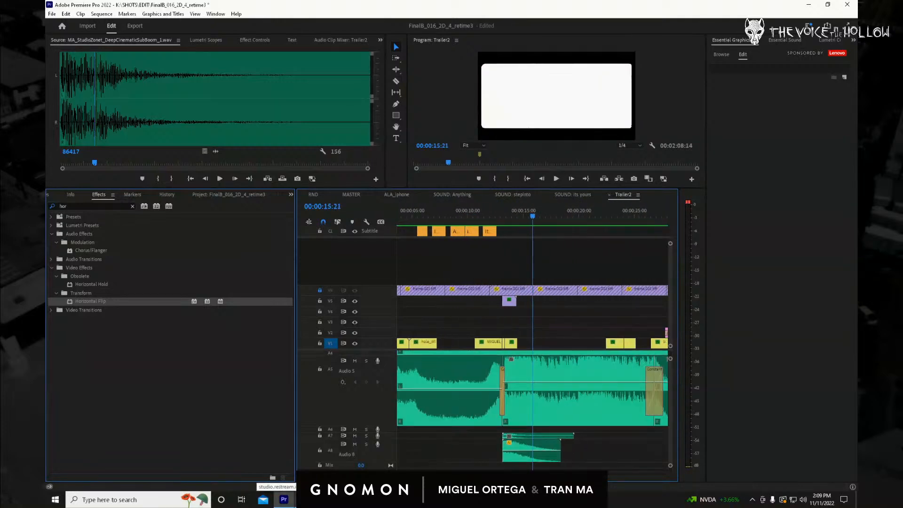
key("minus")
key("minus")
key("minus")
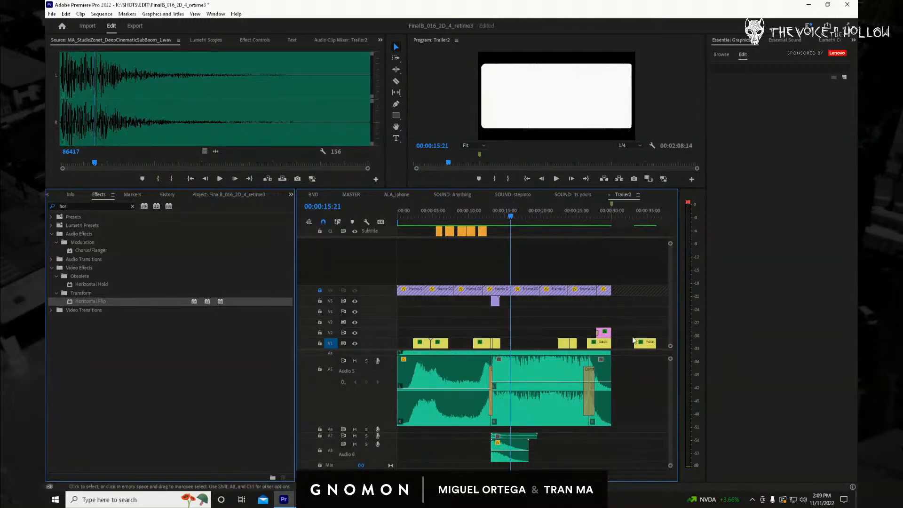
Play the passage around the music change on A5 repeatedly, between about 00:00:11 and 00:00:16, to judge the beat and cuts.
left_click_drag(624, 310, 499, 460)
left_click_drag(506, 213, 481, 223)
key("space")
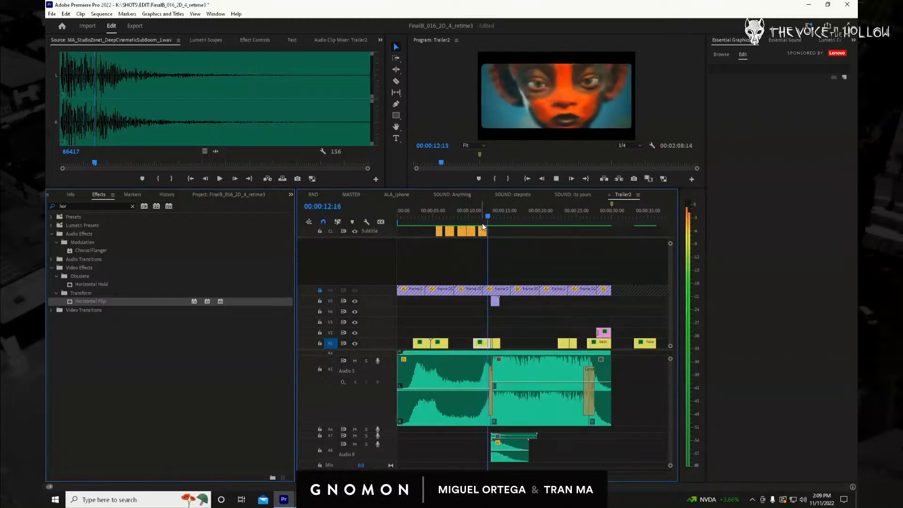
key("space")
left_click_drag(482, 218, 513, 231)
key("space")
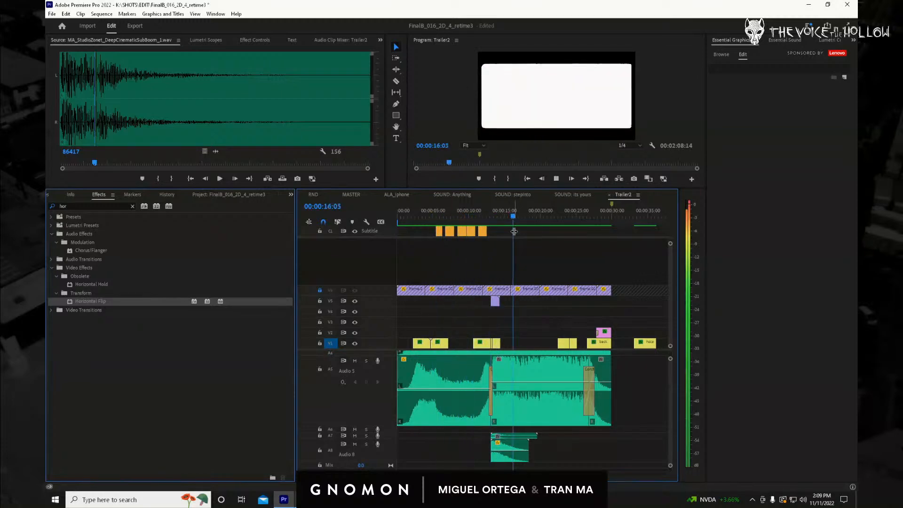
key("space")
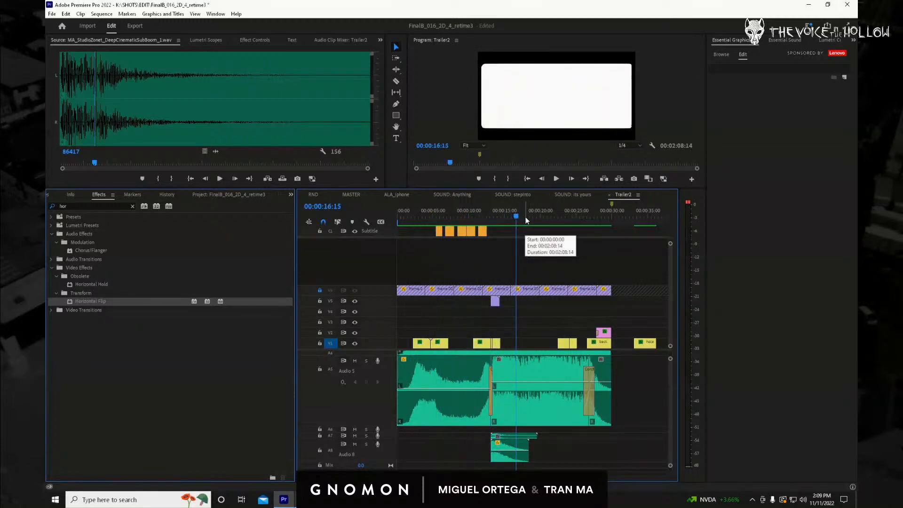
left_click_drag(526, 220, 476, 249)
key("space")
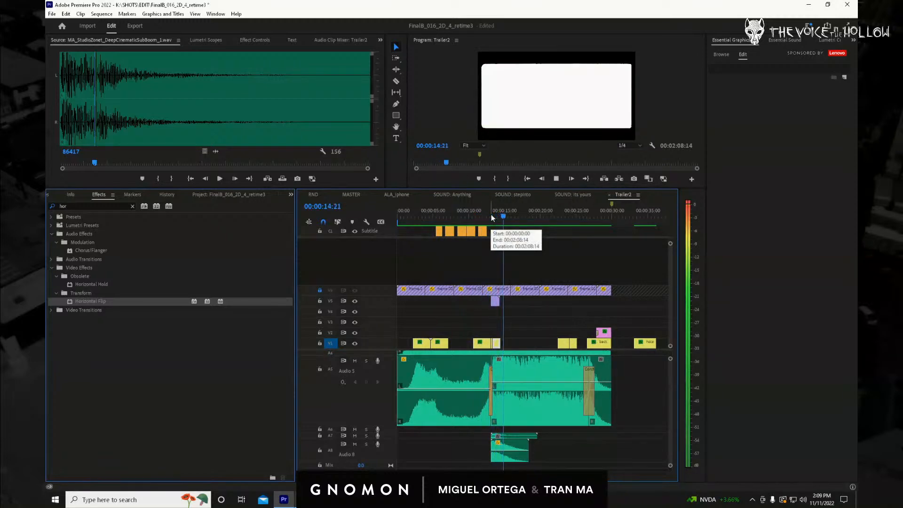
key("space")
left_click_drag(497, 221, 415, 235)
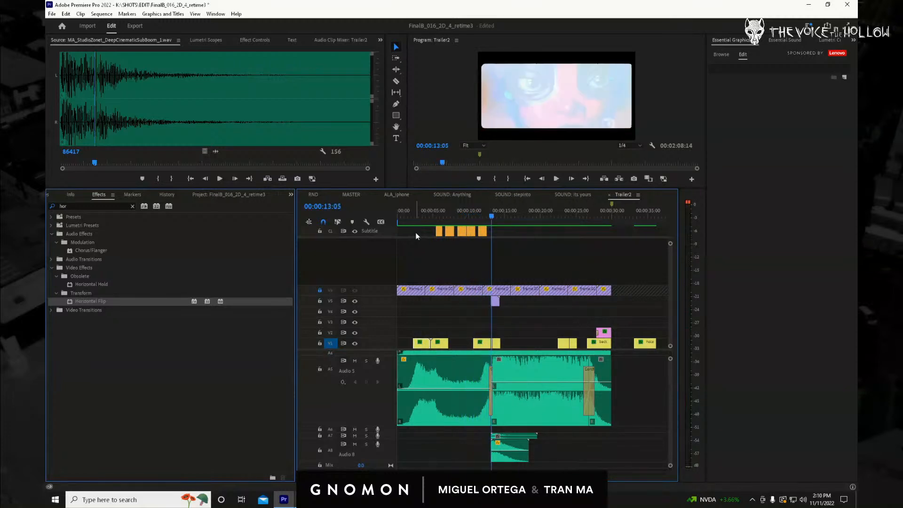
Save the project and delete the A5 music clips that follow the first one, from 00:00:13:05 to the trailer's end.
left_click(52, 14)
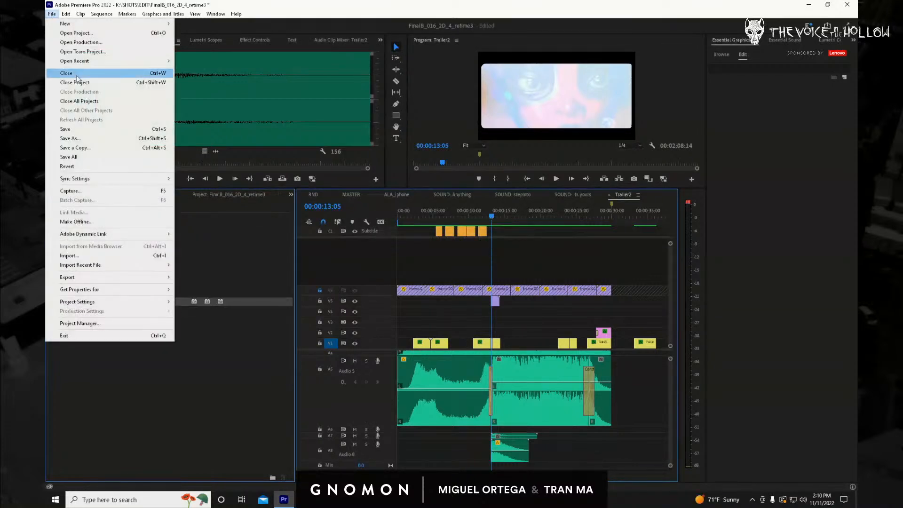
left_click(104, 133)
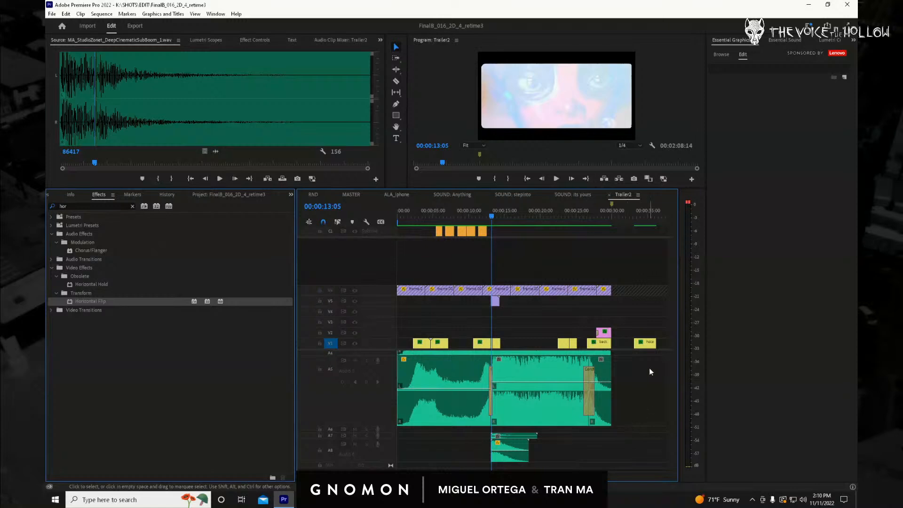
left_click_drag(649, 372, 560, 410)
key("Delete")
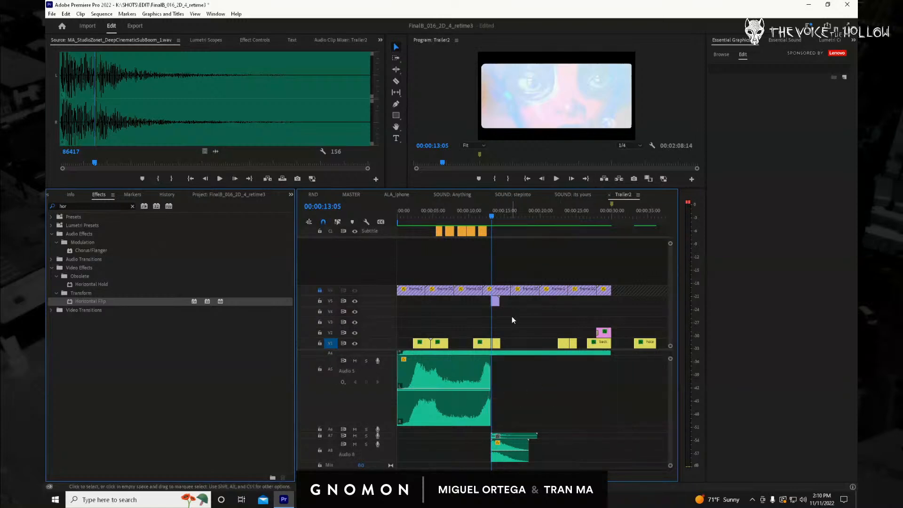
Play from 00:00:12:11 across the end of the remaining music clip, then scrub back to 00:00:11:08.
left_click_drag(492, 220, 486, 219)
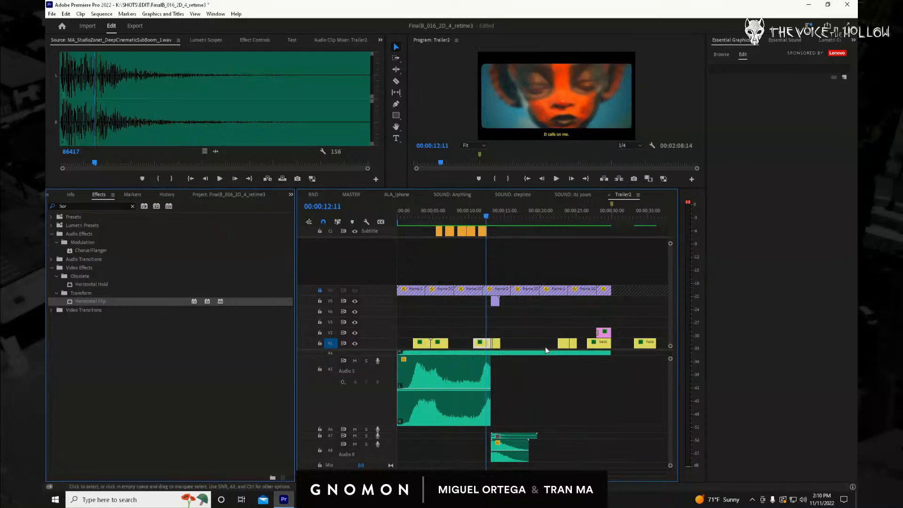
key("space")
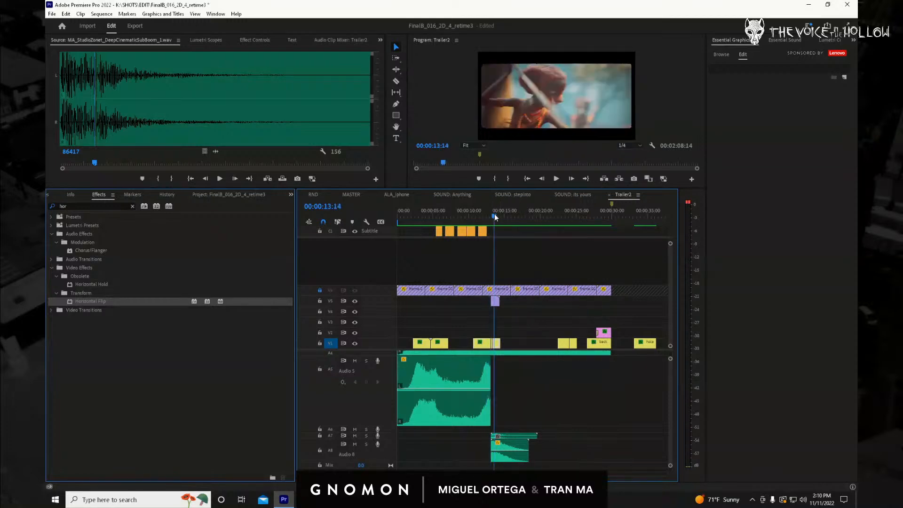
left_click_drag(498, 213, 478, 215)
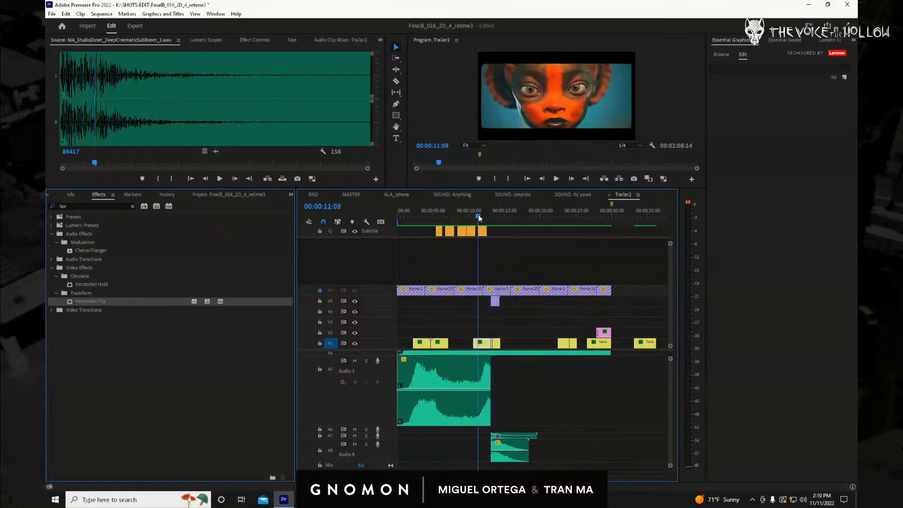
Move the short running shot on V1 and the sound clips on A7 and A8 together about 5.5 seconds later.
double_click(497, 344)
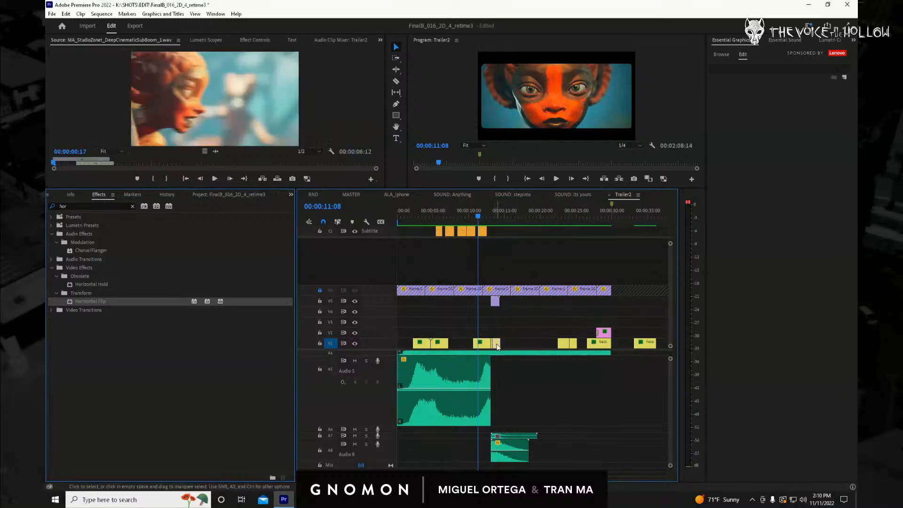
double_click(497, 303)
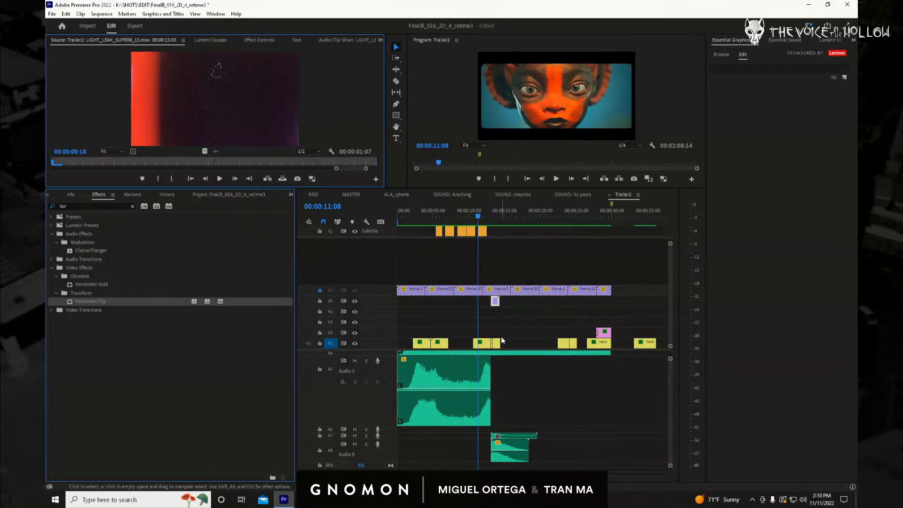
left_click(510, 330)
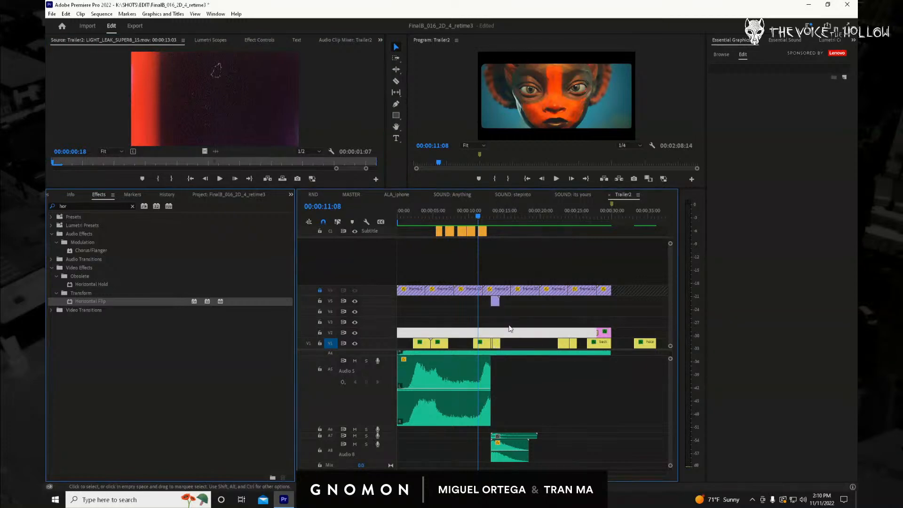
left_click(497, 304)
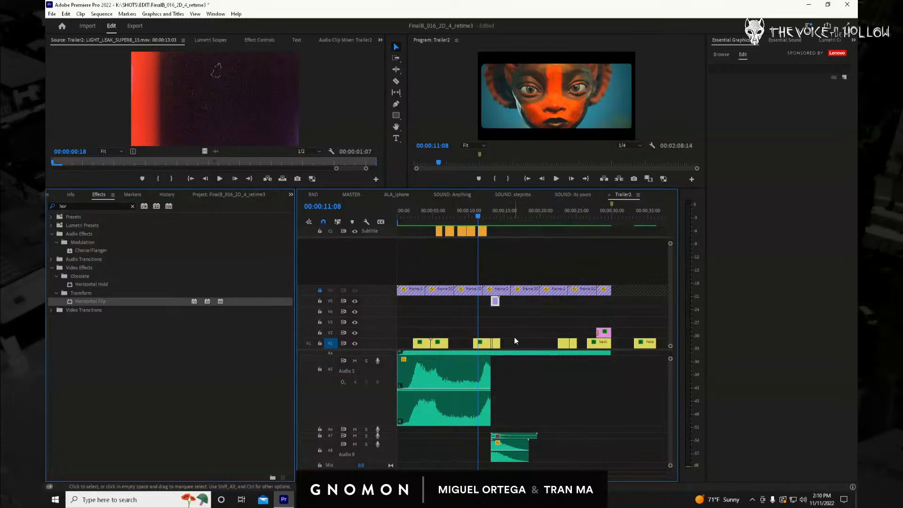
left_click(497, 343)
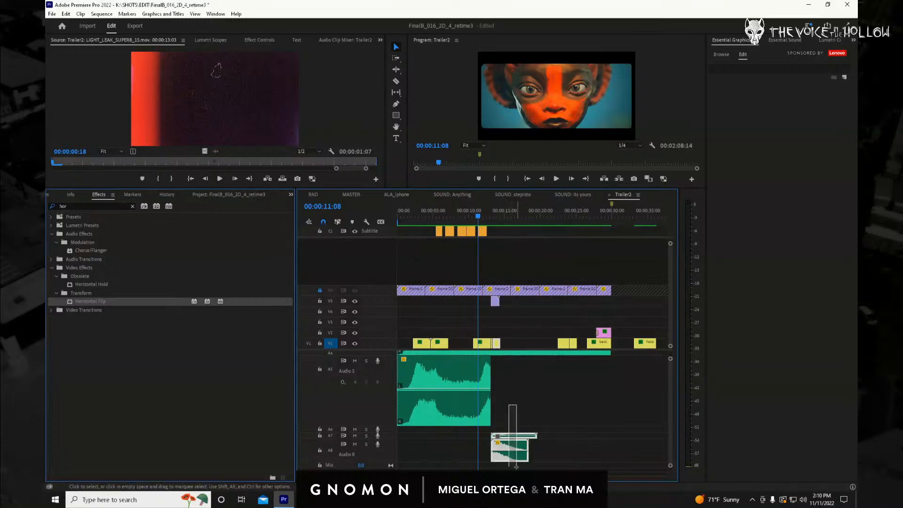
left_click_drag(506, 445, 548, 448)
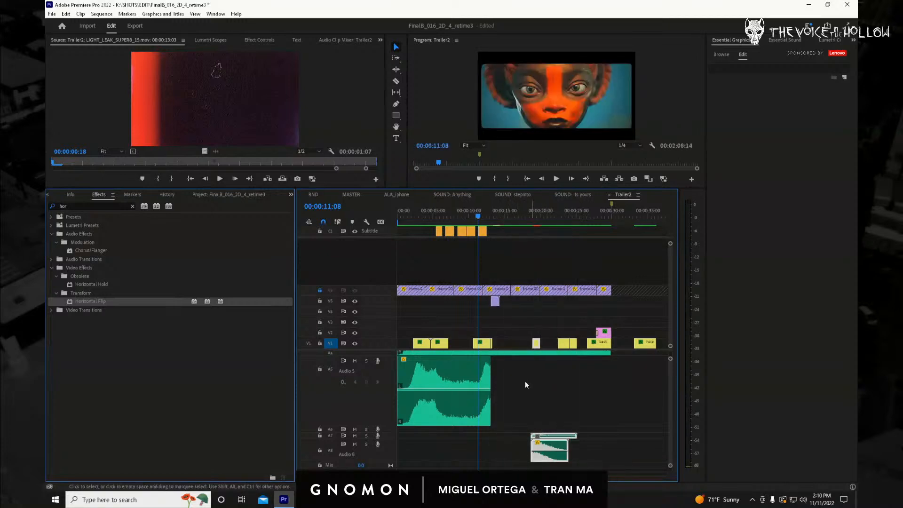
left_click_drag(460, 216, 503, 221)
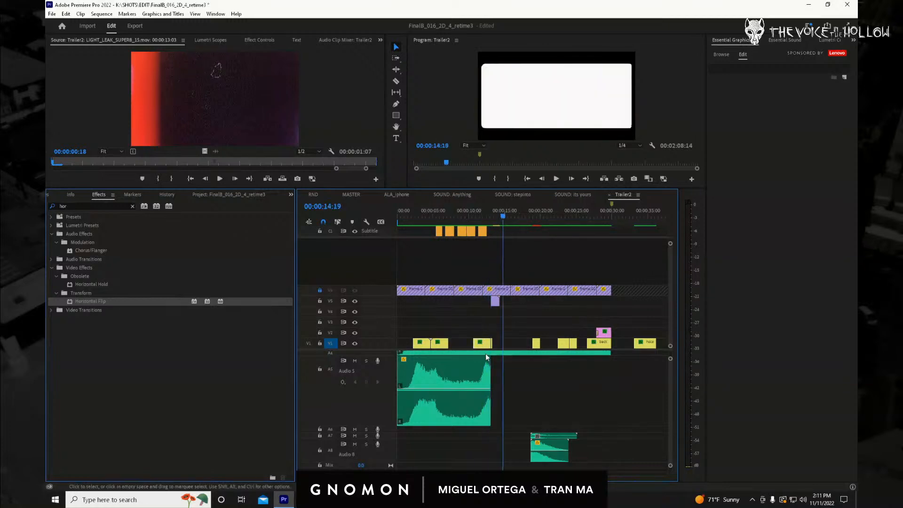
Extend the A5 music clip to about 00:00:19 and audition the loud late section of its Cave source track.
left_click_drag(492, 380, 535, 389)
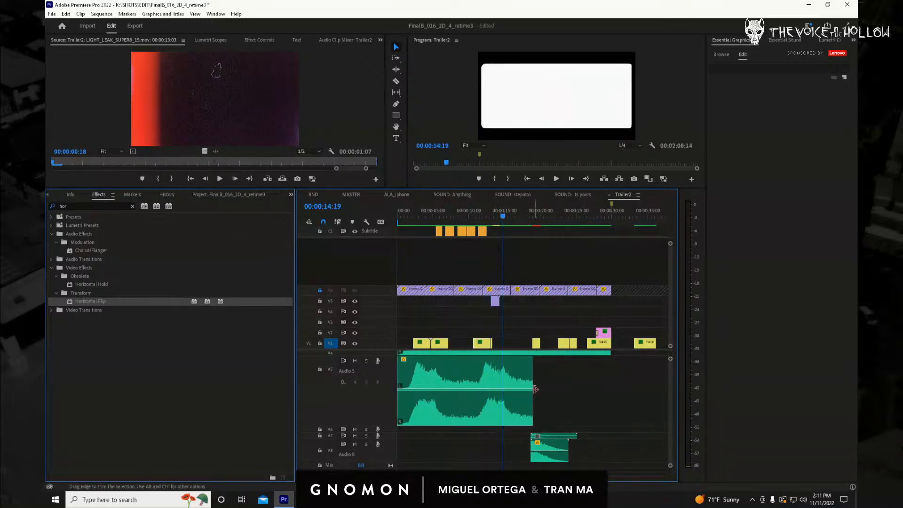
double_click(484, 373)
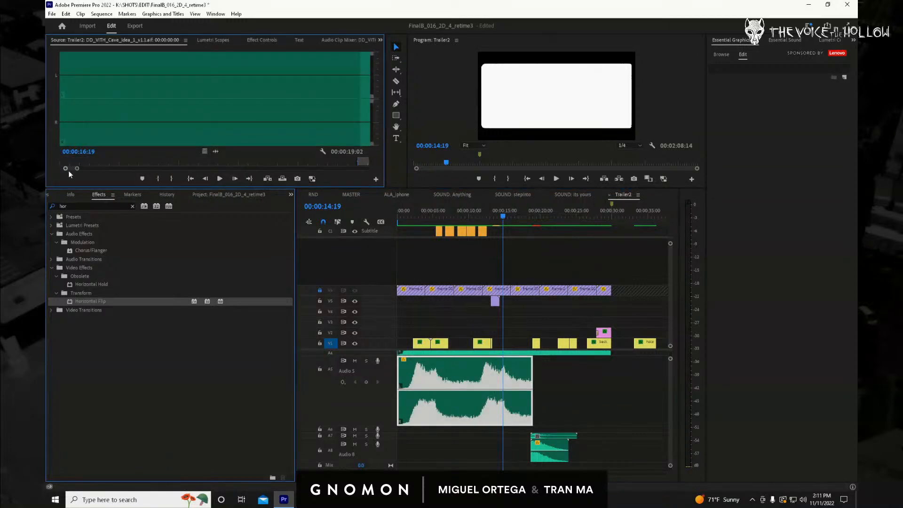
left_click_drag(77, 170, 407, 187)
left_click(323, 136)
key("space")
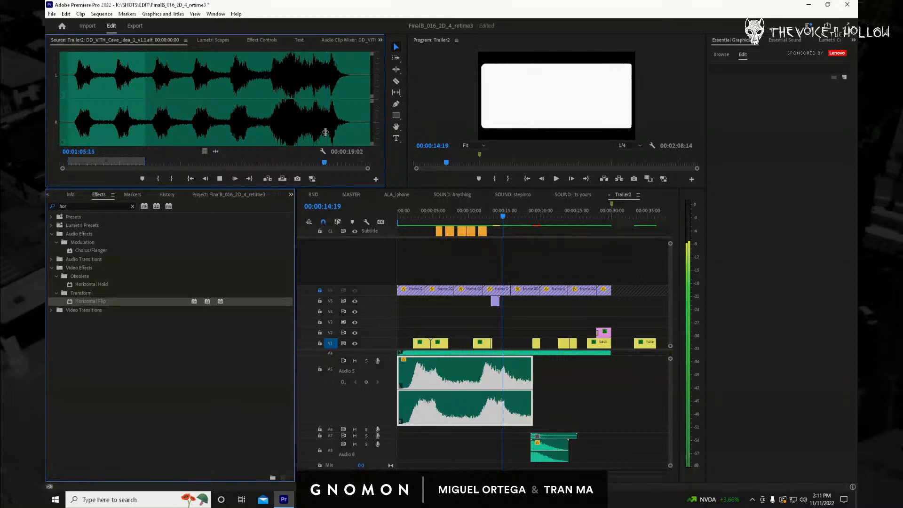
key("space")
left_click(273, 134)
key("space")
key("space")
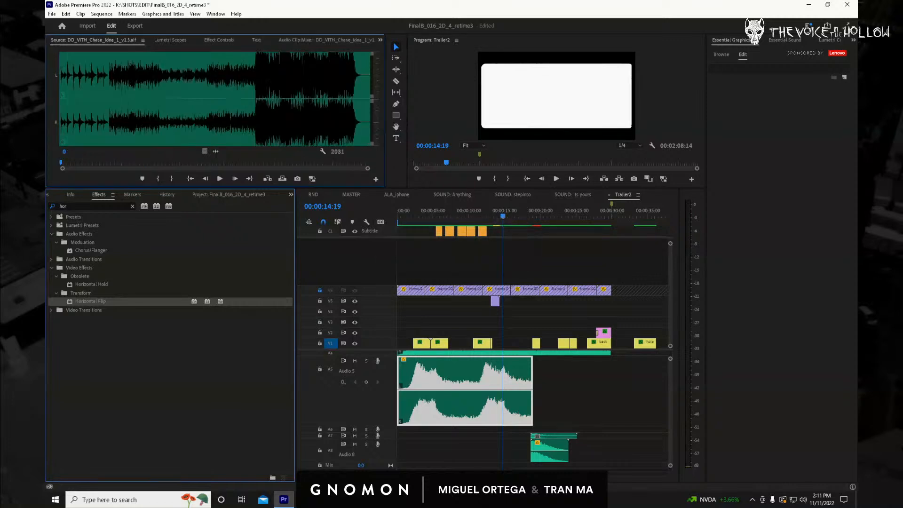
Audition the Chase, Murder and Ceremony music tracks in the source viewer as alternatives for the trailer.
key("space")
key("space")
key("space")
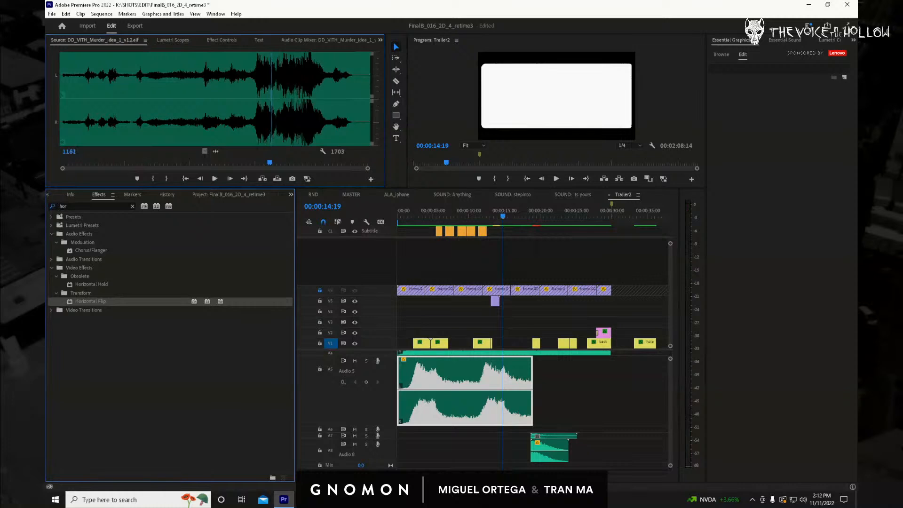
key("space")
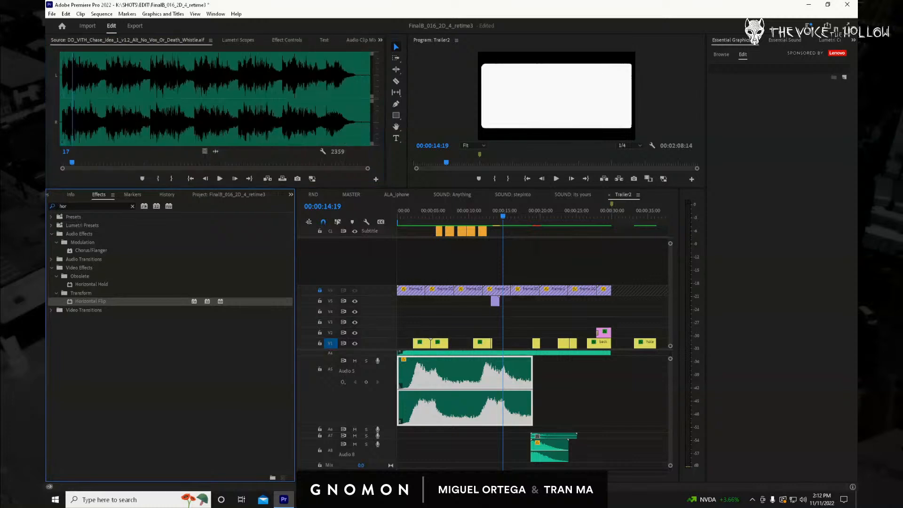
key("space")
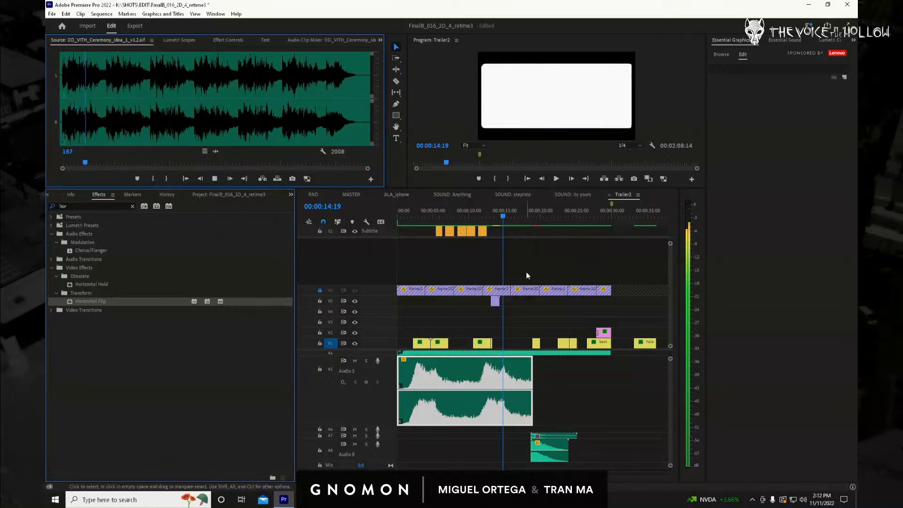
key("space")
Play Trailer2 from the start while extending the A5 music clip to the trailer's end at about 00:00:30.
left_click_drag(442, 219, 371, 225)
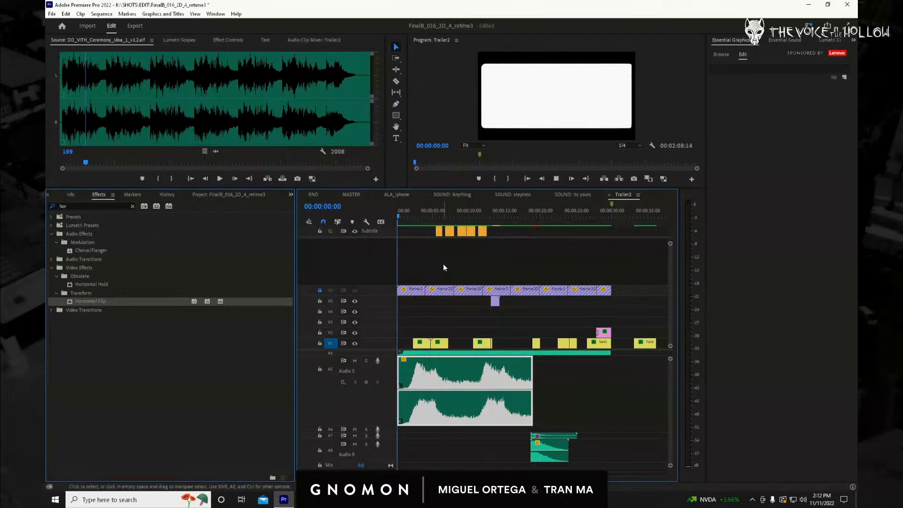
key("space")
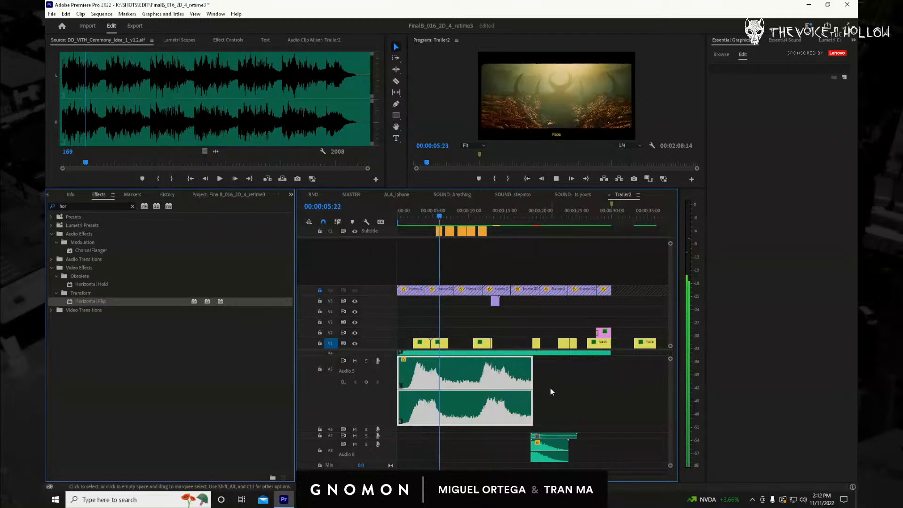
left_click_drag(530, 402, 610, 406)
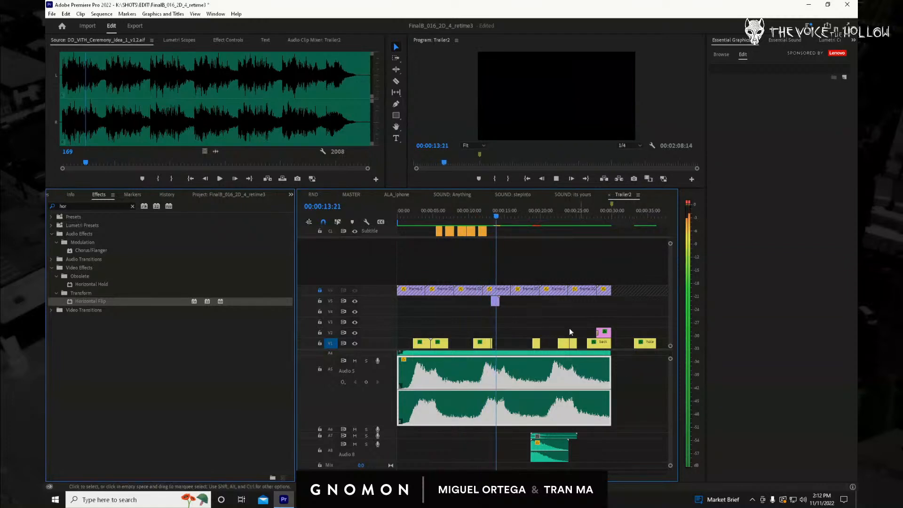
key("space")
Delete the thin leftover clip on V1 at about 00:00:13 and play across the gap from 00:00:12:14.
left_click(493, 347)
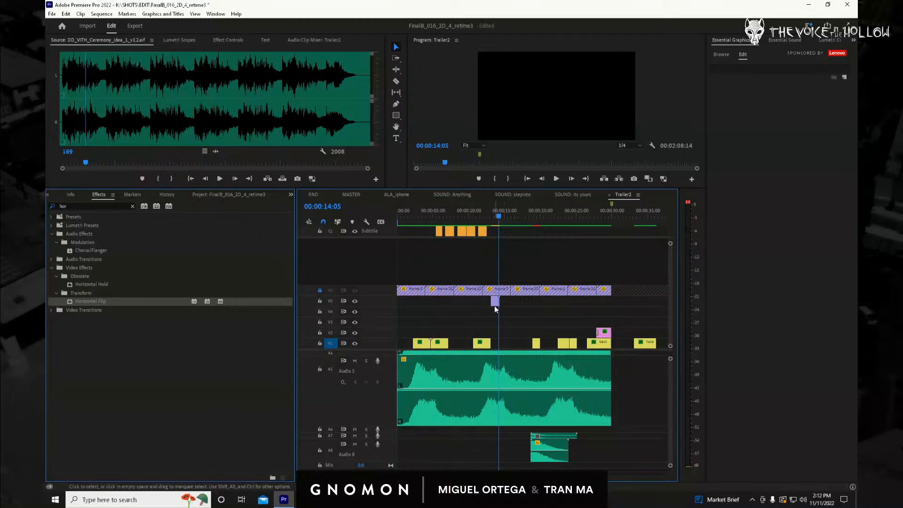
left_click_drag(464, 216, 486, 218)
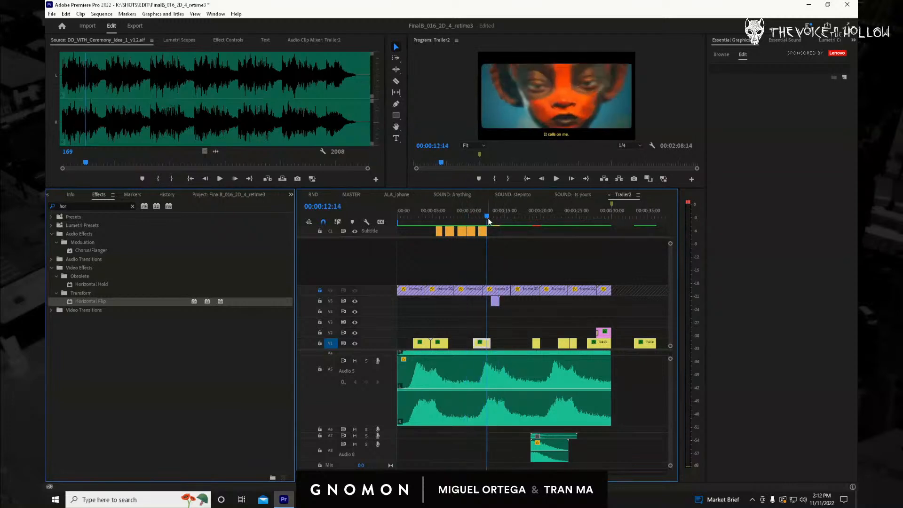
key("space")
key("space")
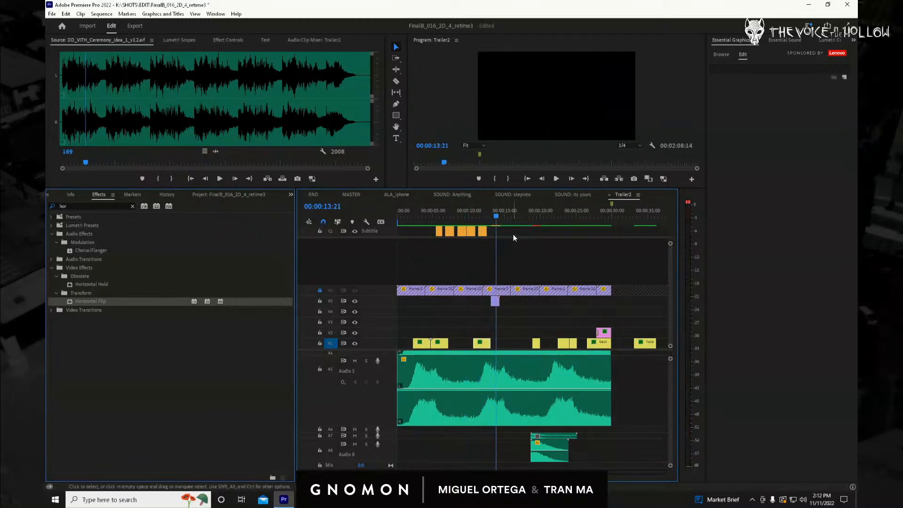
Replay the opening of the trailer up to about 00:00:09, then return to 00:00:07:14.
left_click_drag(504, 218, 416, 255)
key("space")
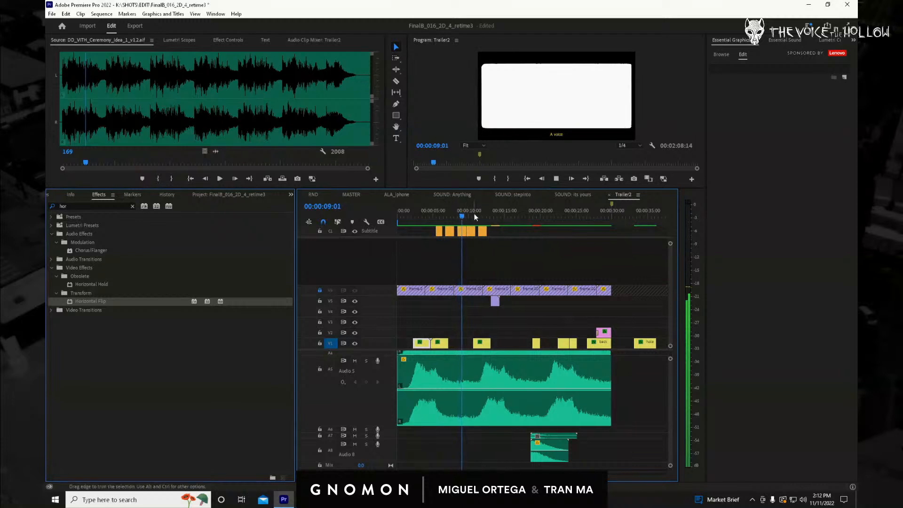
left_click(453, 216)
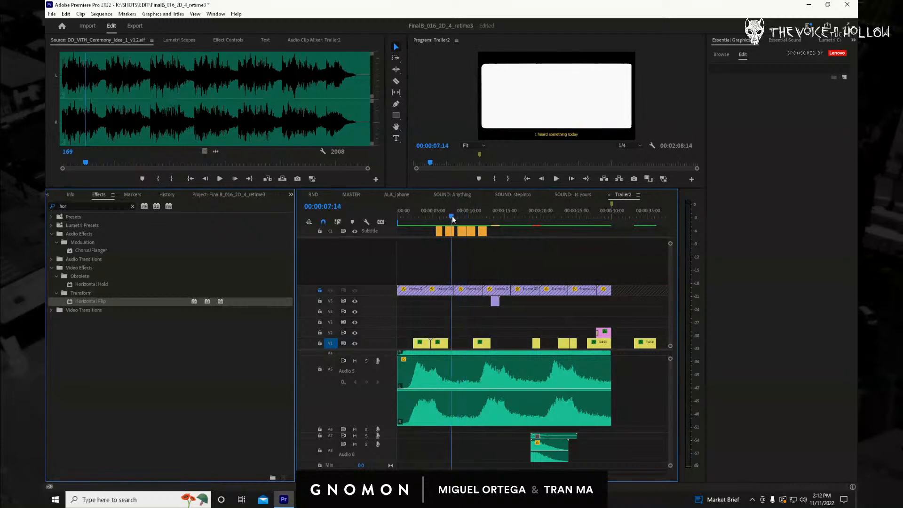
Copy the shot of the girl seen from behind, around frame 9065 in the MASTER sequence, and return to Trailer2.
left_click(357, 195)
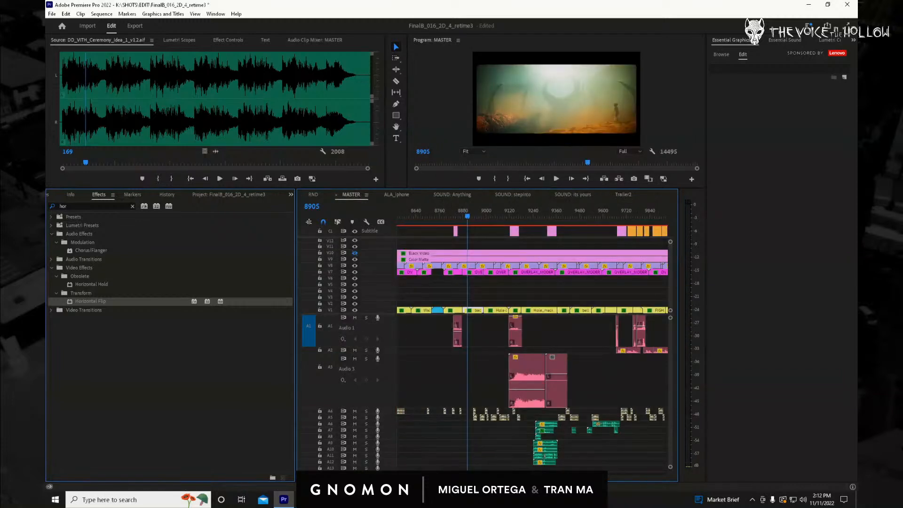
key("minus")
key("minus")
key("minus")
key("equal")
key("equal")
key("equal")
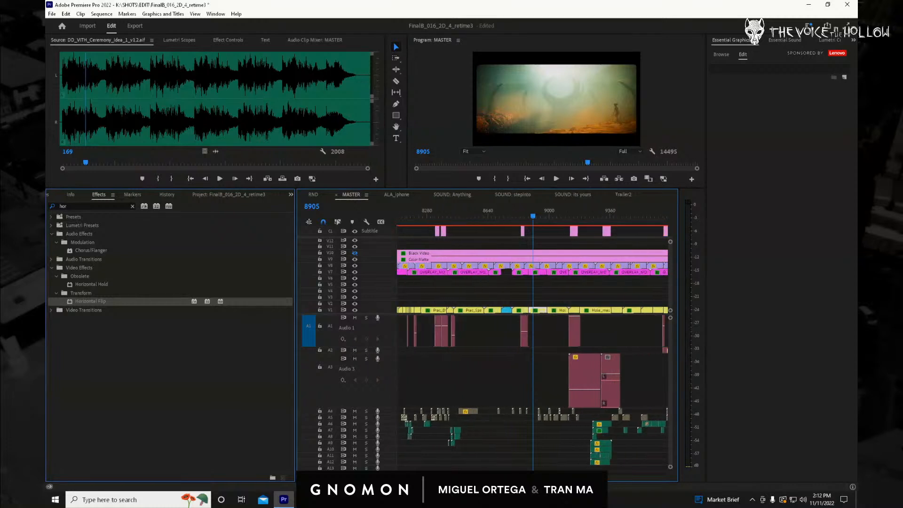
left_click(548, 214)
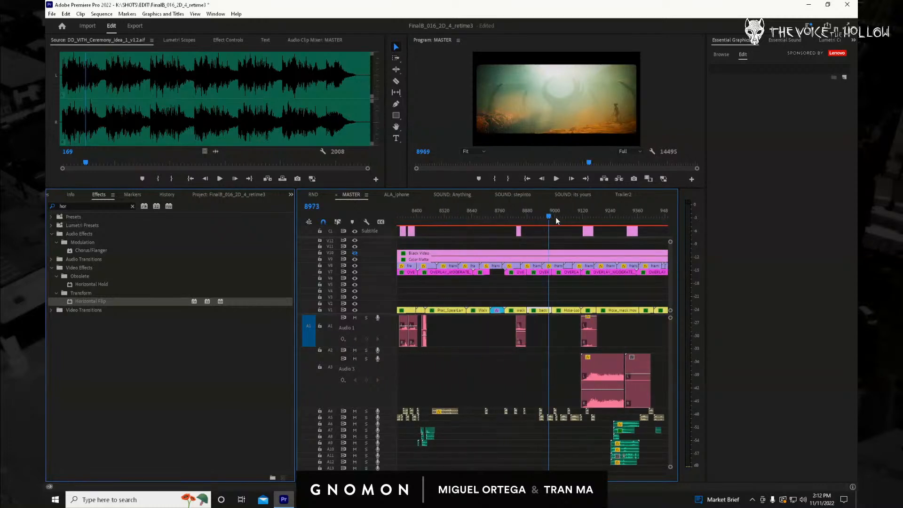
left_click_drag(556, 218, 570, 227)
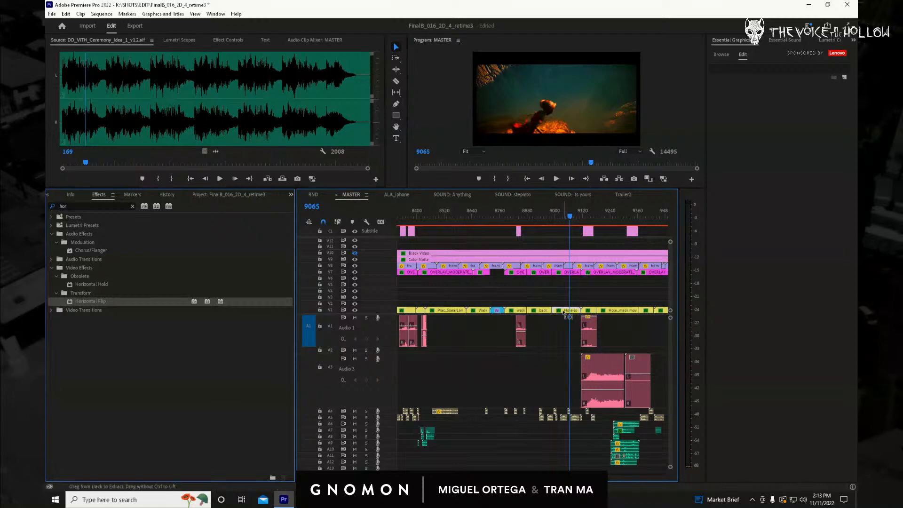
left_click(623, 194)
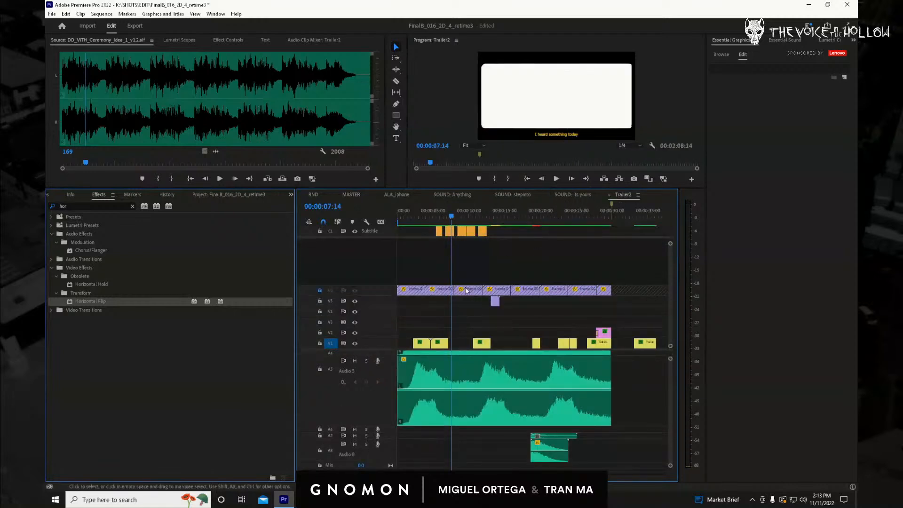
Try to paste the copied shot on V1 at 00:00:08:07, then undo the paste.
mouse_move(451, 221)
left_mouse_down()
mouse_move(488, 224)
mouse_move(441, 230)
mouse_move(456, 227)
left_mouse_up()
key("ctrl+v")
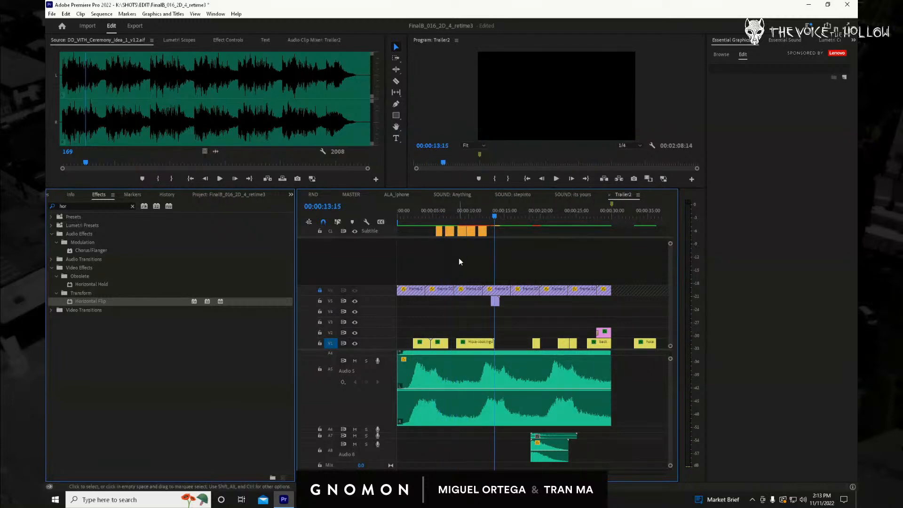
key("ctrl+z")
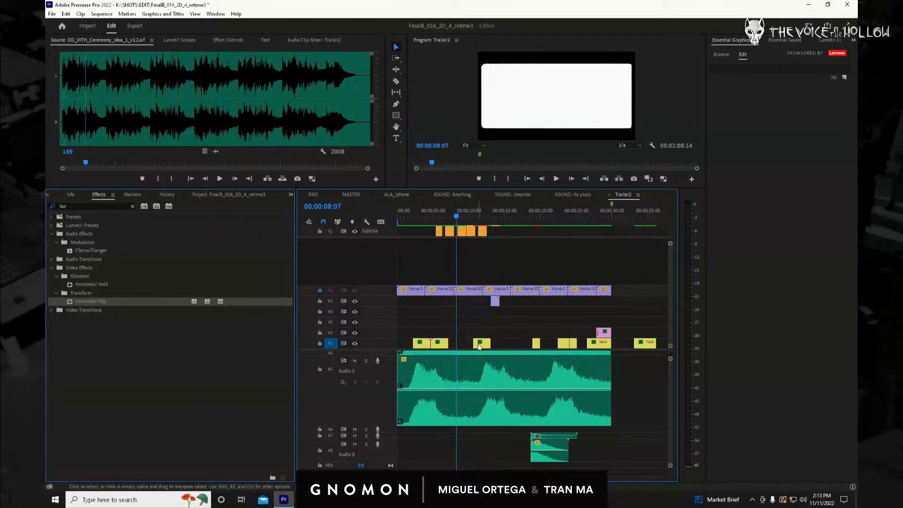
Move the close-up face shot on V1 about 5 seconds later and paste the copied shot directly behind the second shot.
left_click_drag(479, 347, 522, 349)
key("ctrl+z")
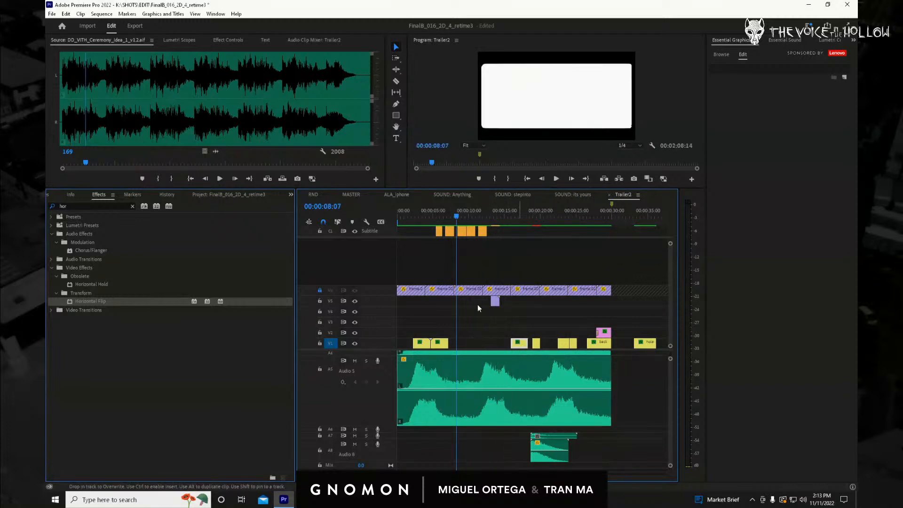
left_click(450, 218)
key("ctrl+v")
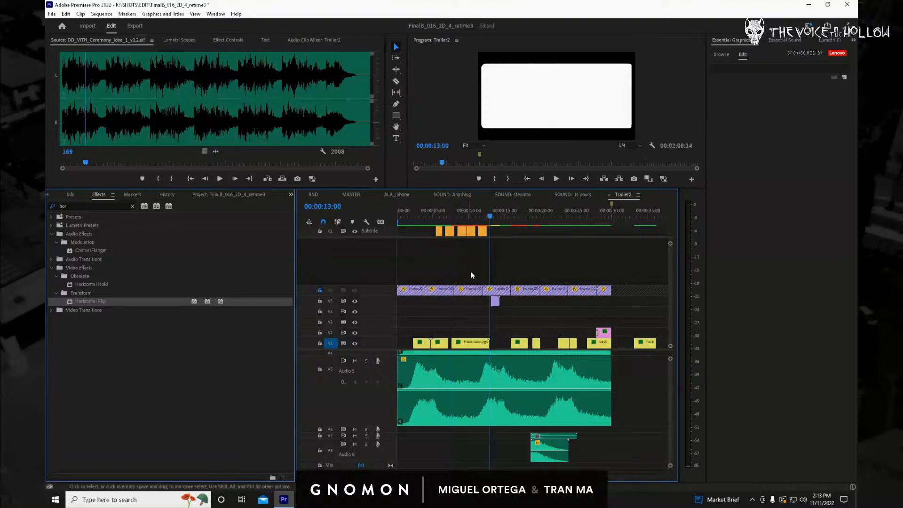
left_click_drag(464, 346, 461, 345)
Play the trailer full screen from about 00:00:03 to 00:00:13 to review the pasted shot.
left_click(420, 222)
key("space")
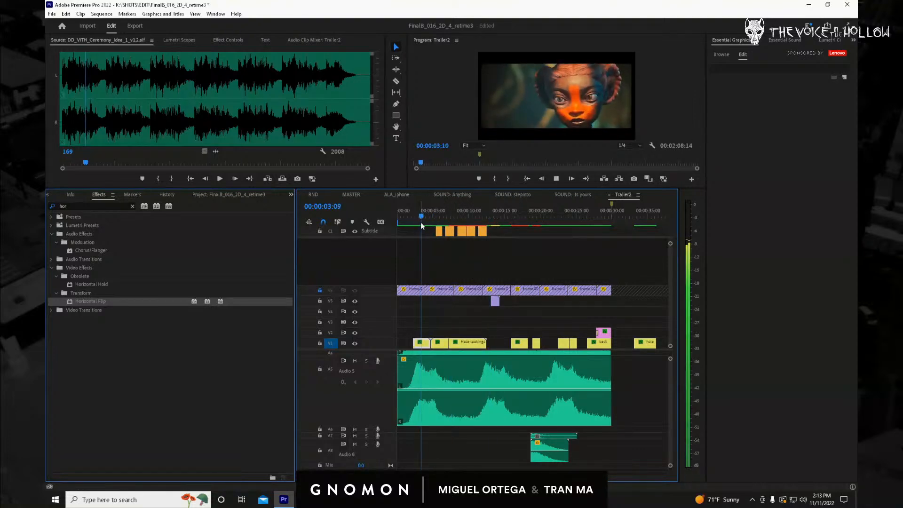
key("ctrl+grave")
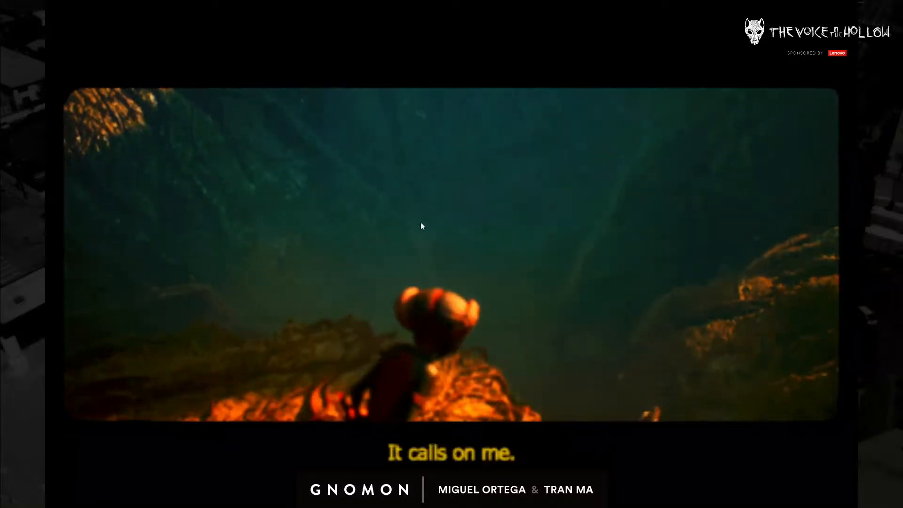
key("Escape")
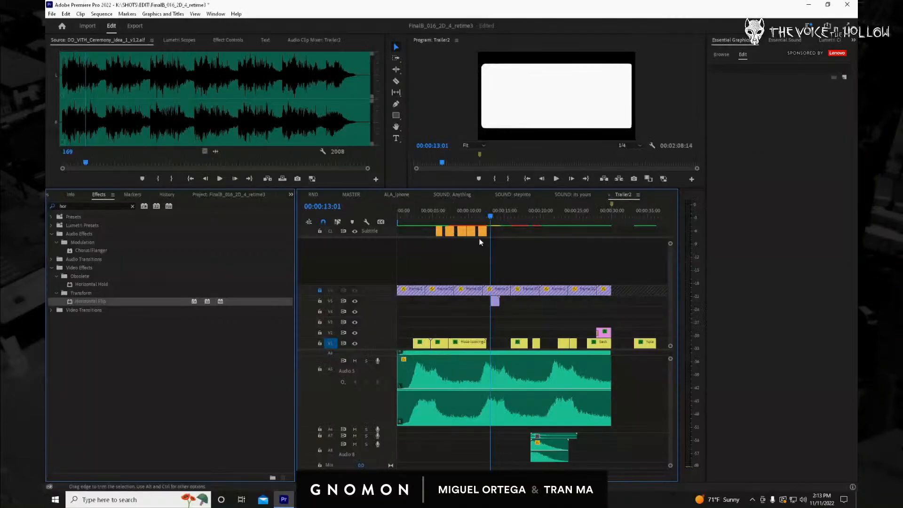
Cut the pasted shot on V1 at 00:00:11:03, delete the remainder and play the passage from 00:00:06:19.
left_click_drag(484, 215, 478, 239)
key("c")
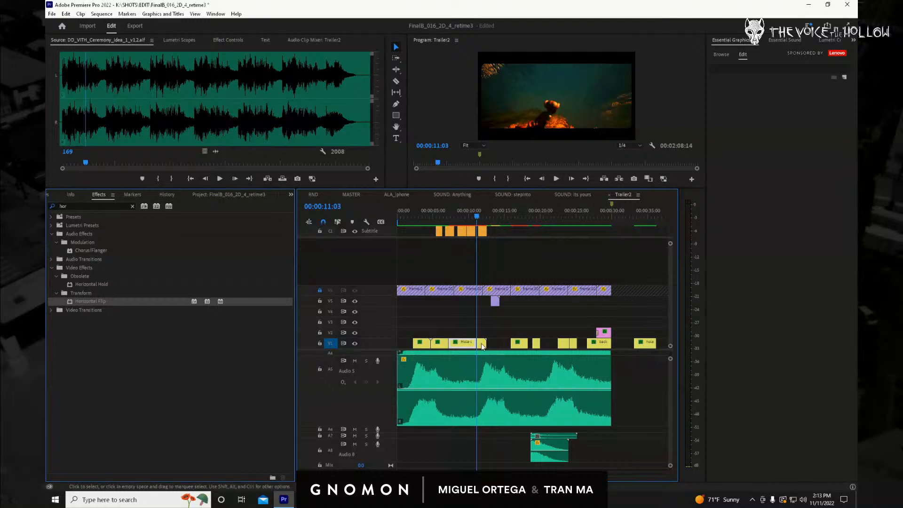
key("Delete")
left_click(443, 216)
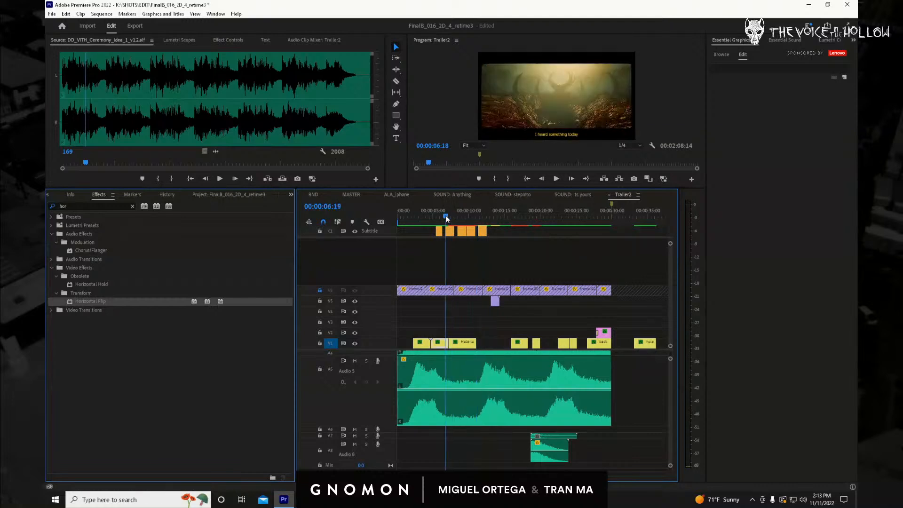
key("space")
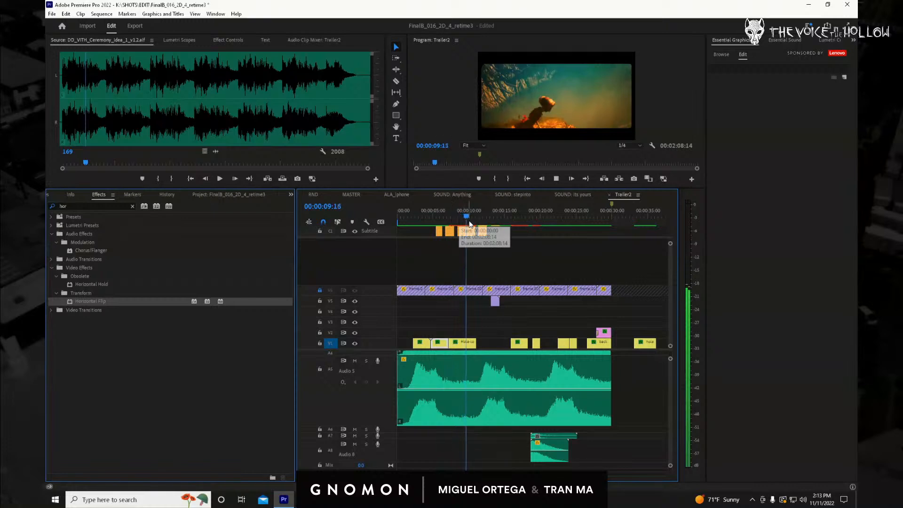
Delete the close-up face shot at 00:00:16:16 on V1.
left_click_drag(464, 218, 517, 227)
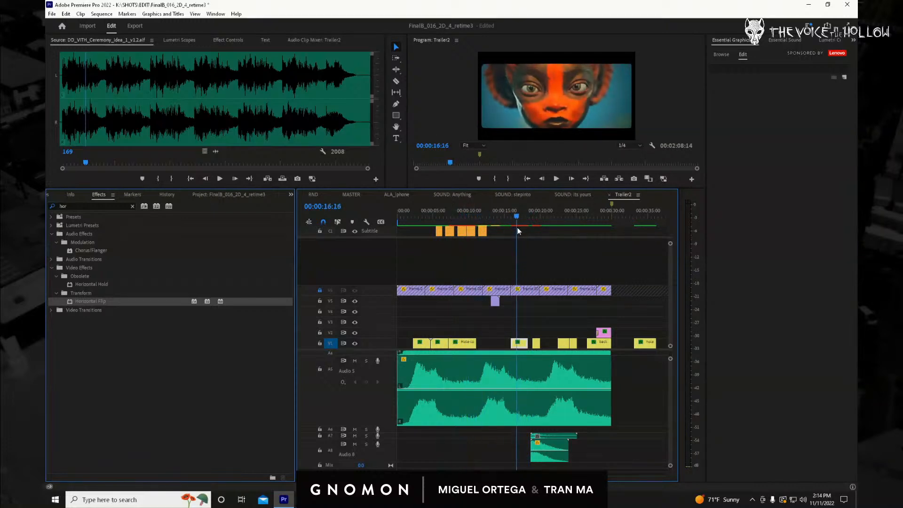
left_click_drag(522, 349, 521, 349)
key("Delete")
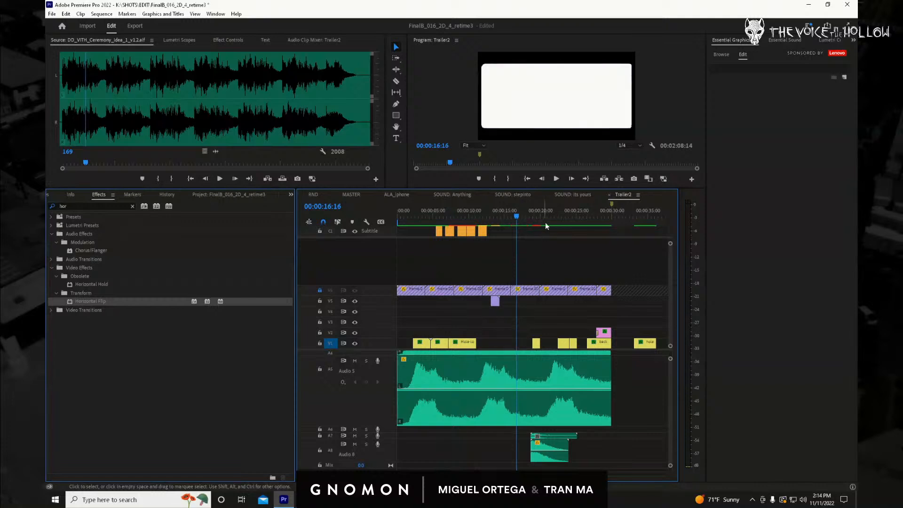
Look through the MASTER sequence from about frame 9160 back to 8832 for usable shots and return to Trailer2.
left_click(356, 194)
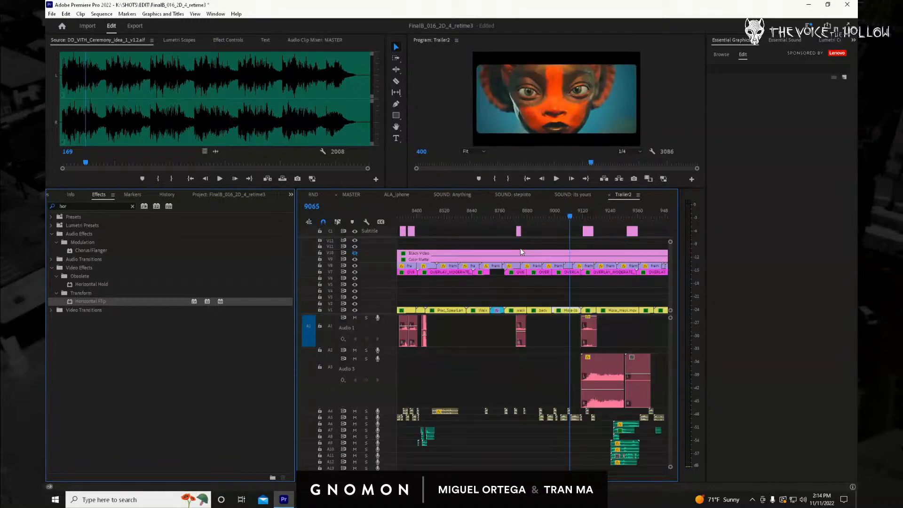
left_click(576, 221)
left_click(591, 226)
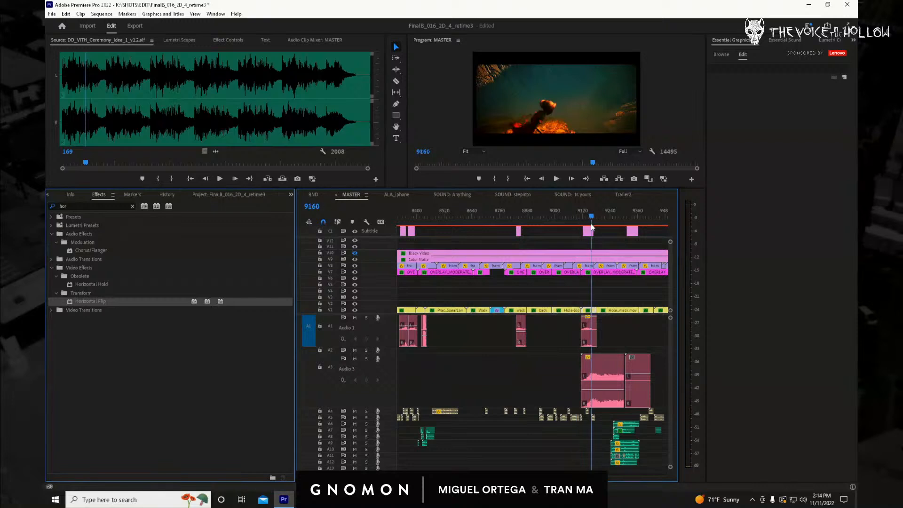
left_click_drag(587, 229, 517, 229)
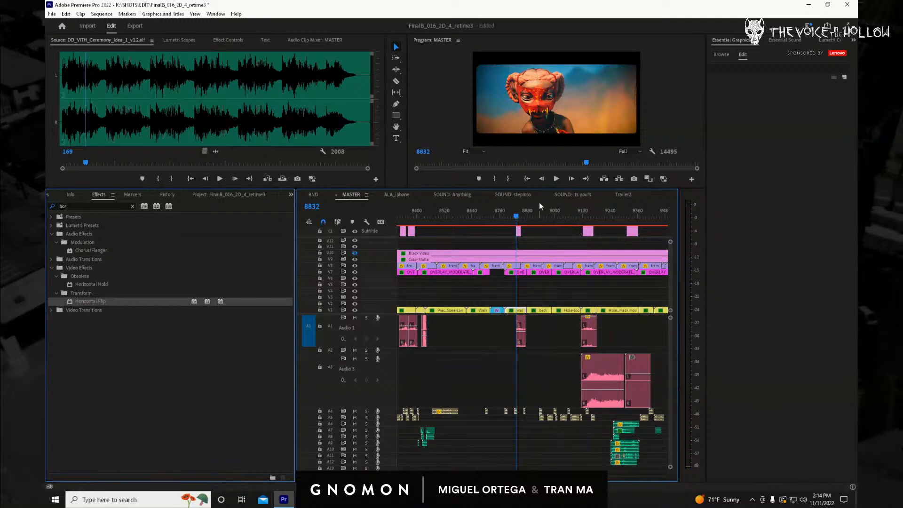
left_click(622, 196)
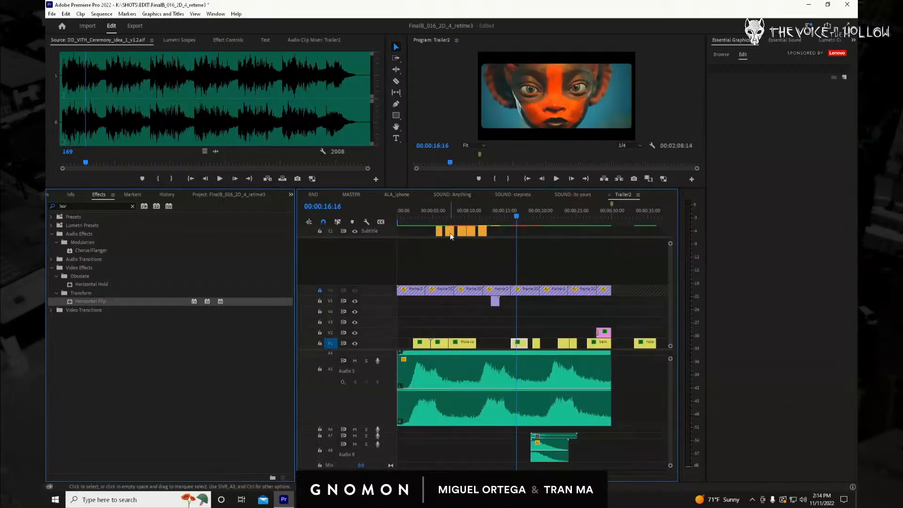
Scrub Trailer2 from about 00:00:11:05 to 00:00:12:23 to examine the empty stretch behind the third shot.
left_click(450, 215)
left_click_drag(450, 215, 480, 235)
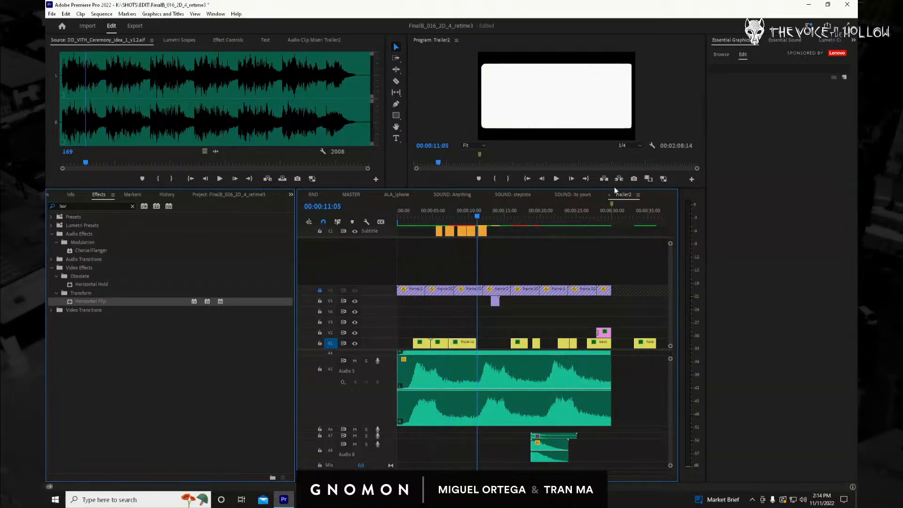
left_click(474, 216)
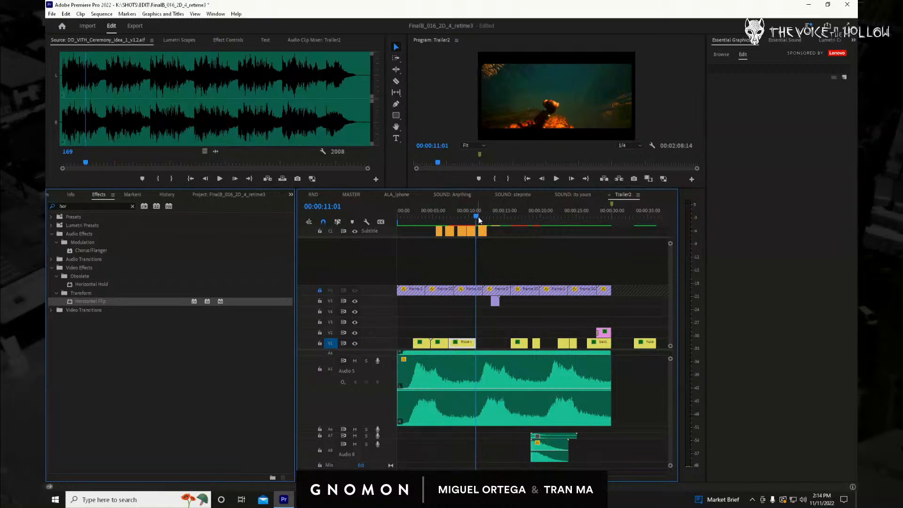
left_click(483, 217)
left_click_drag(485, 218, 490, 269)
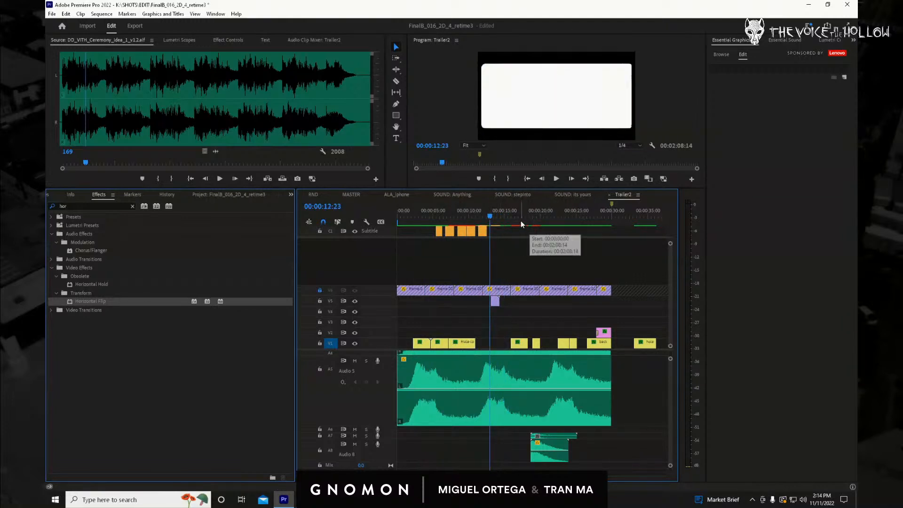
Try to add a marker at 00:00:15:00 in the Trailer2 sequence.
left_click_drag(519, 215, 511, 239)
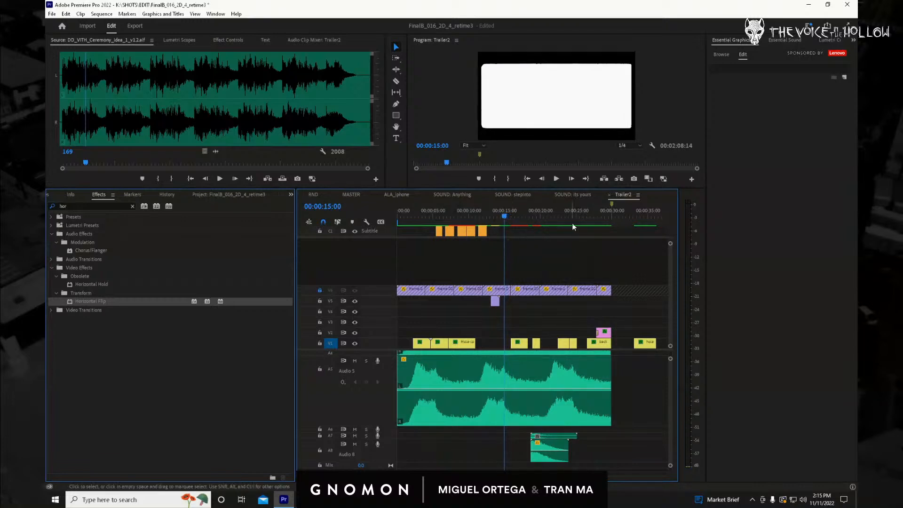
right_click(504, 219)
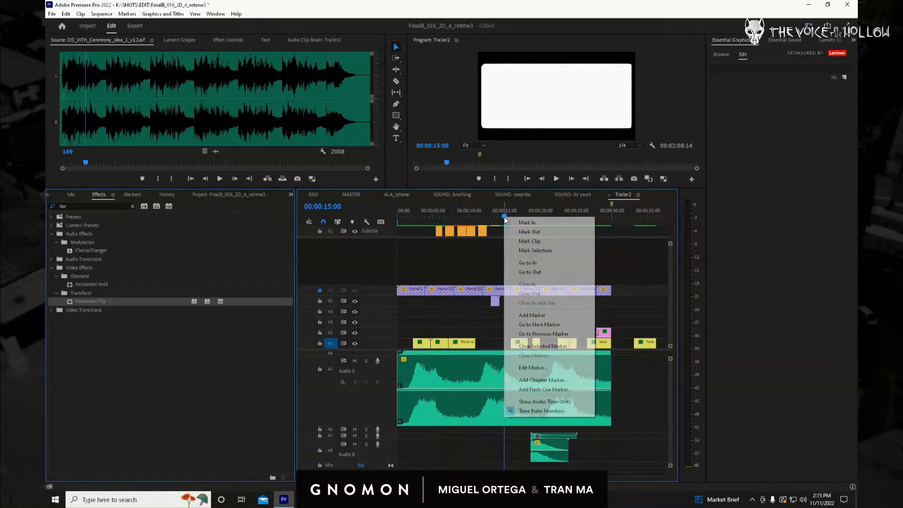
left_click(546, 315)
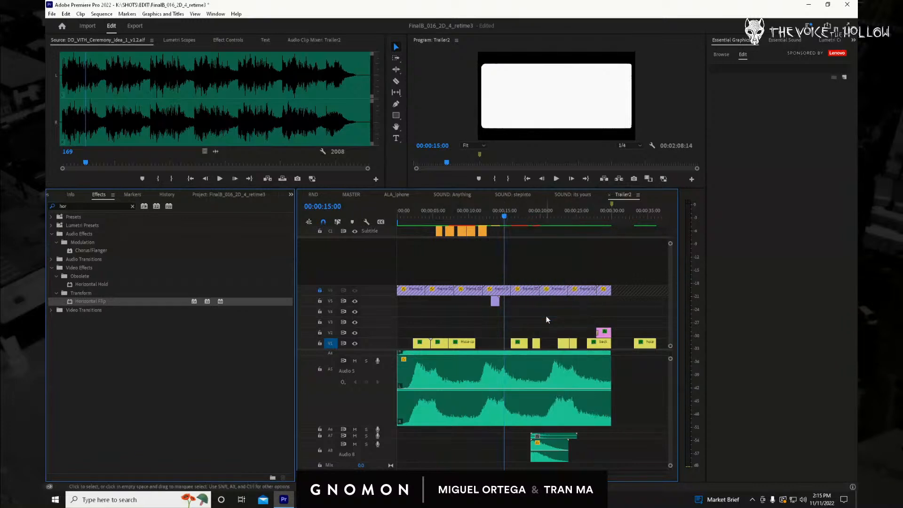
Scrub Trailer2 around the gap and play through the close-up face shot up to 00:00:19:00.
left_click(492, 217)
left_click_drag(493, 217, 507, 217)
key("alt+Tab")
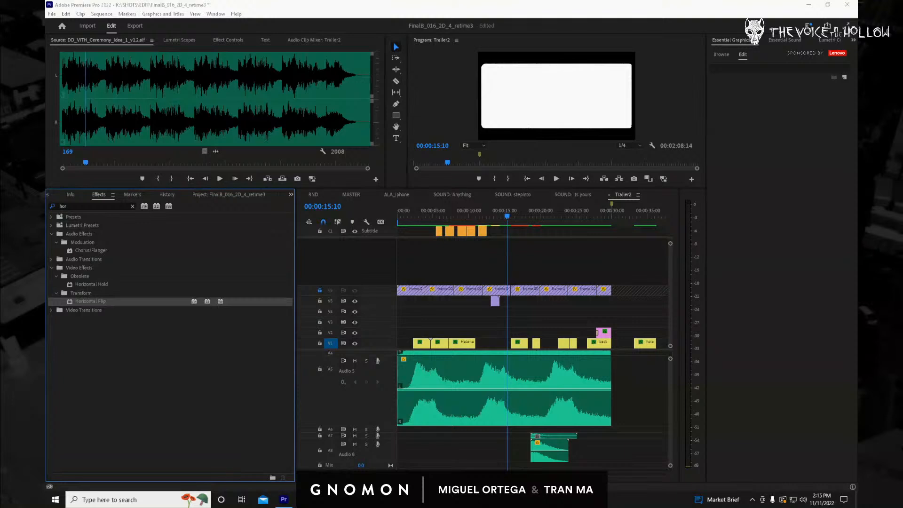
left_click_drag(512, 218, 467, 244)
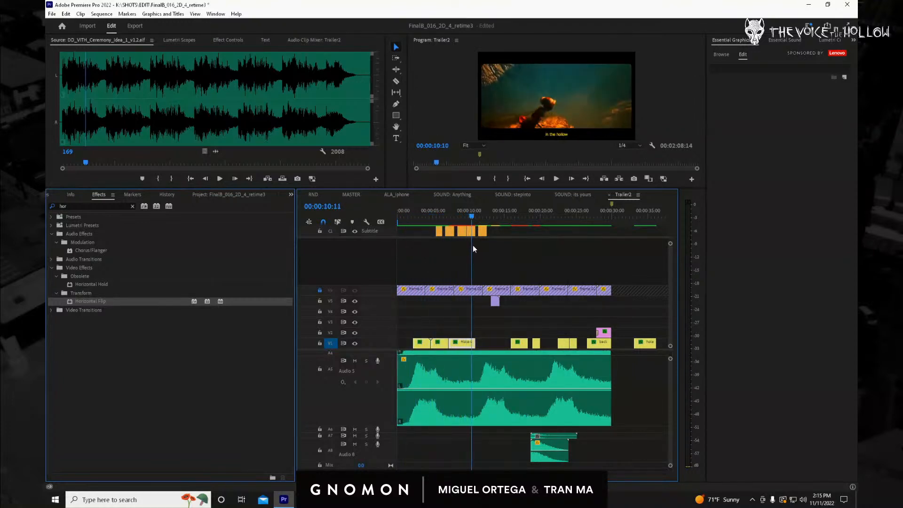
left_click_drag(470, 245, 521, 273)
key("space")
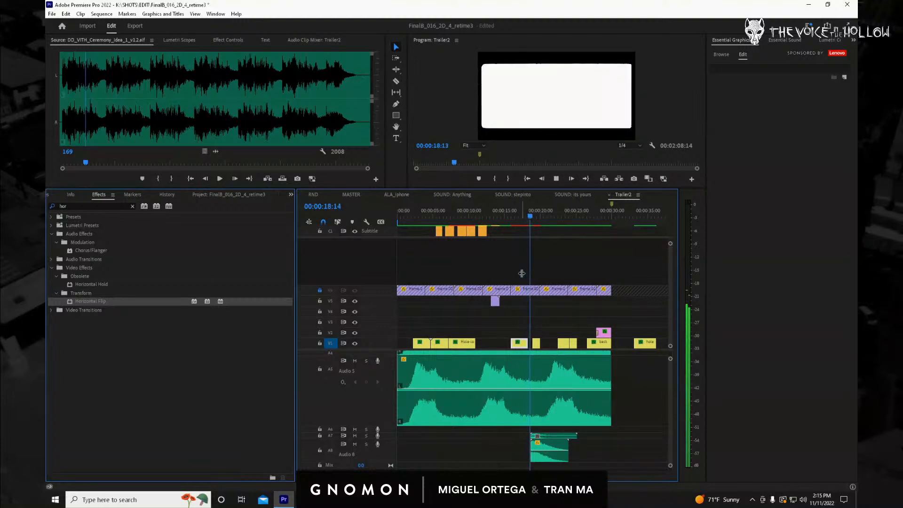
key("space")
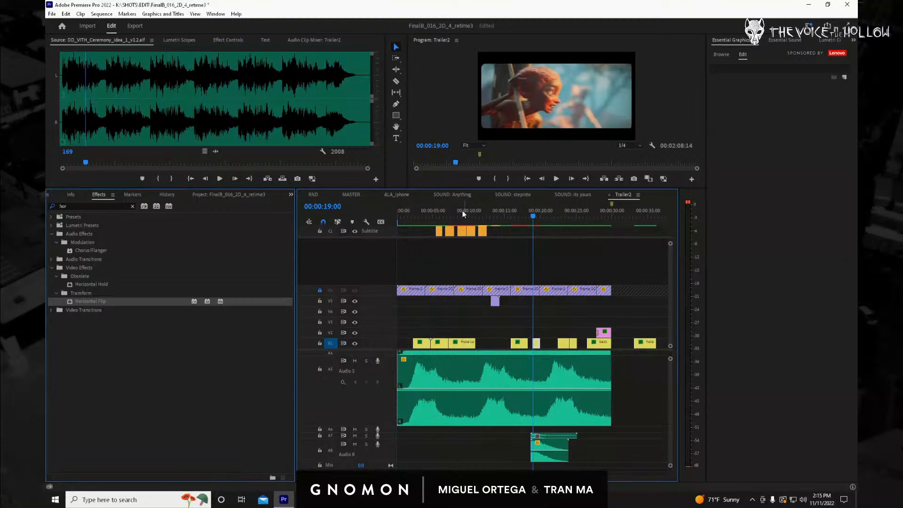
In MASTER, select the red and blue lit face shot on V1 at frame 3248 together with its V5 overlay for copying.
left_click(359, 194)
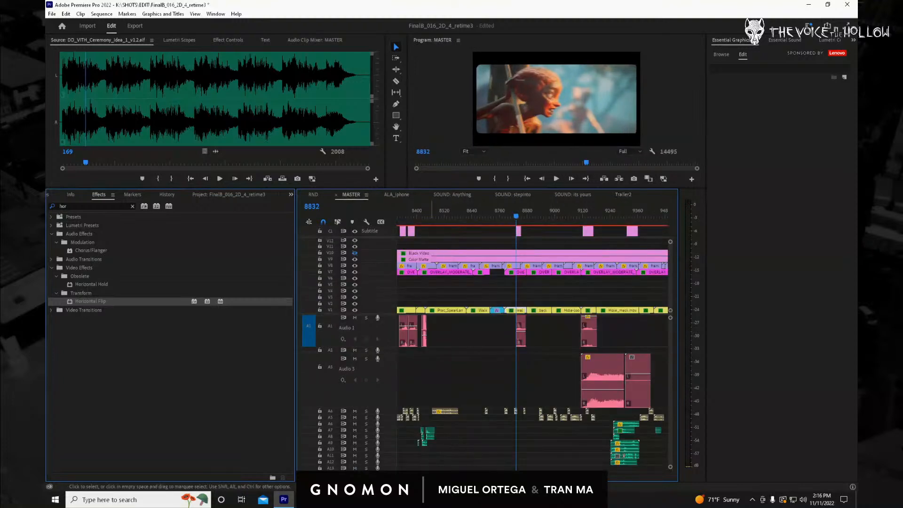
scroll(531, 329, "left", 10)
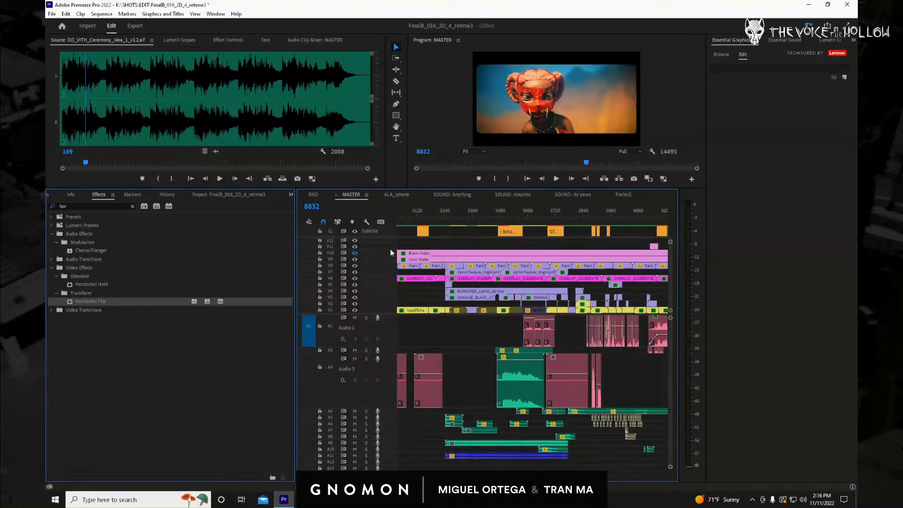
left_click(442, 216)
left_click_drag(445, 219, 447, 219)
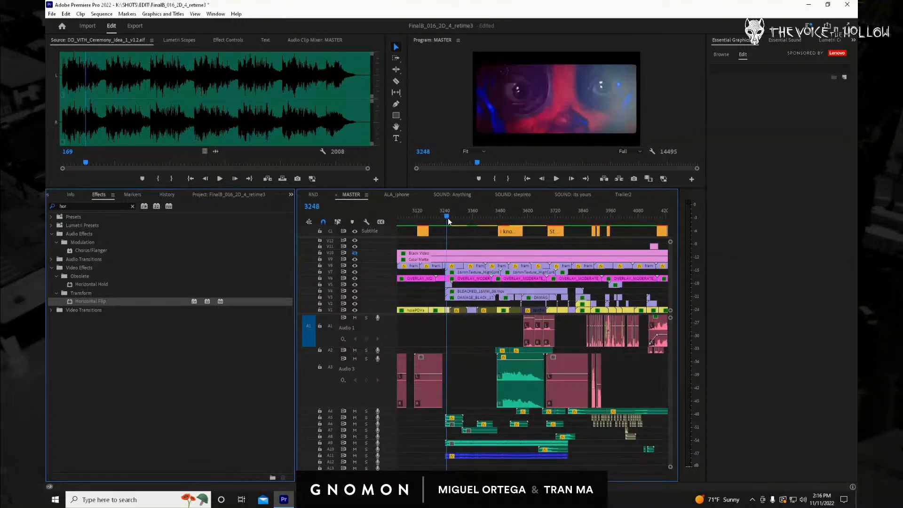
left_click(449, 286)
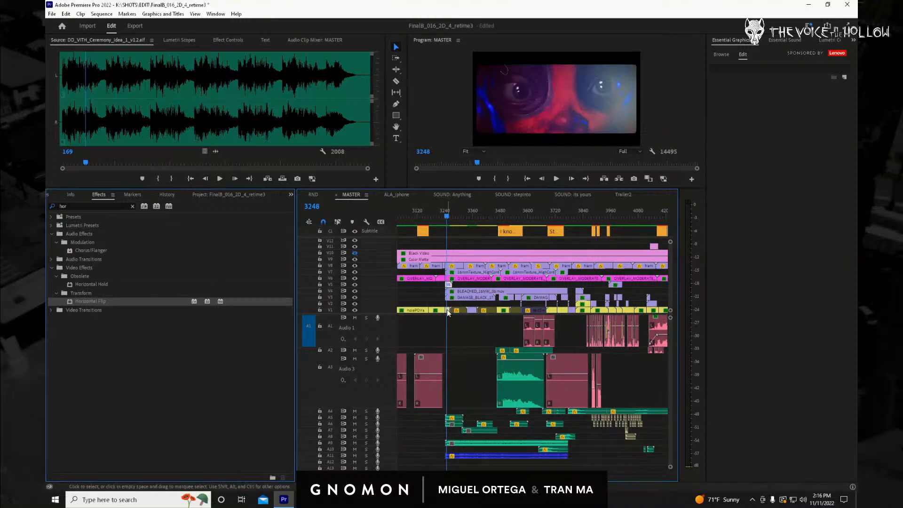
In Trailer2, move the short V1 shot at 00:00:19 about one second later and paste the copied clips behind the close-up face shot.
left_click(624, 194)
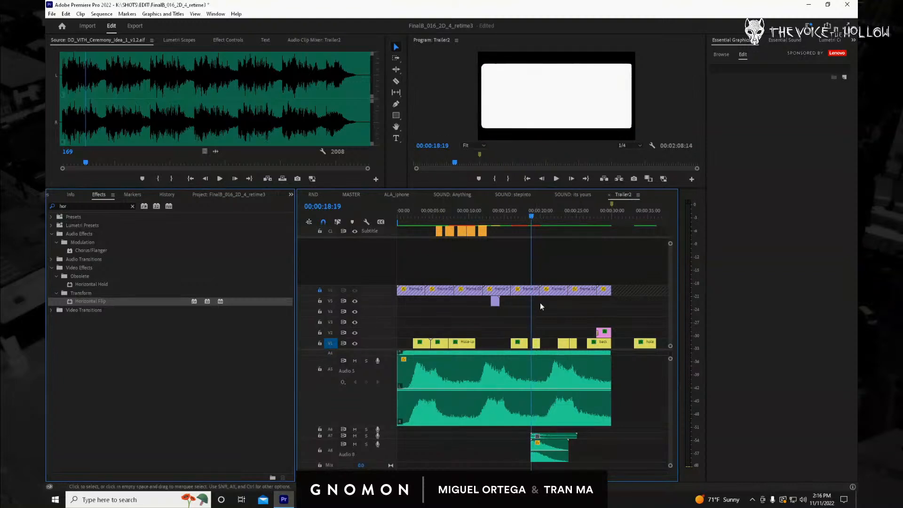
left_click_drag(537, 345, 544, 348)
left_click(528, 216)
key("ctrl+v")
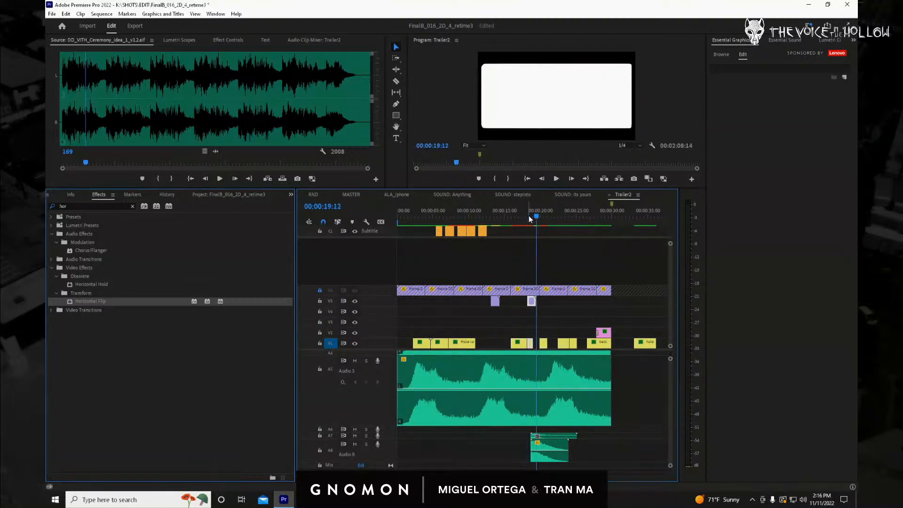
Move the sound clips on A7 and A8 to start at 00:00:18:05 with the pasted shot and play the passage.
left_click_drag(530, 218, 529, 219)
key("space")
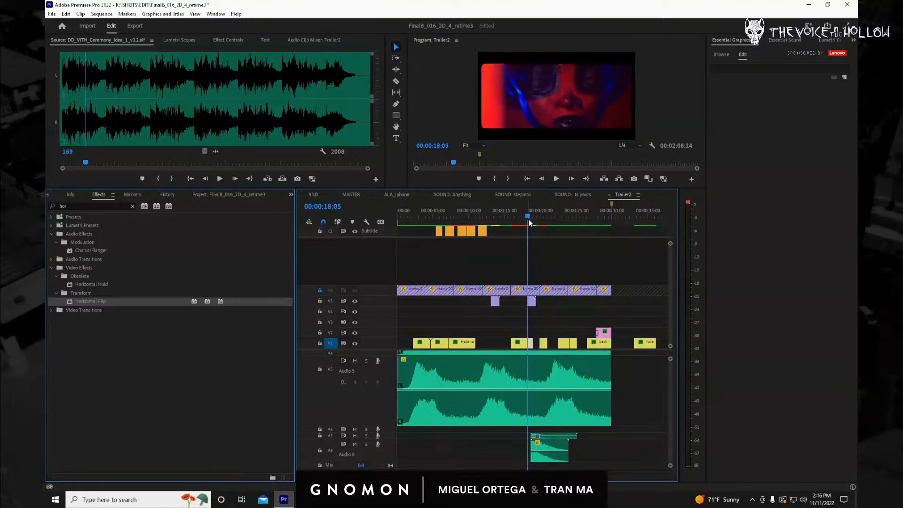
left_click_drag(581, 457, 546, 438)
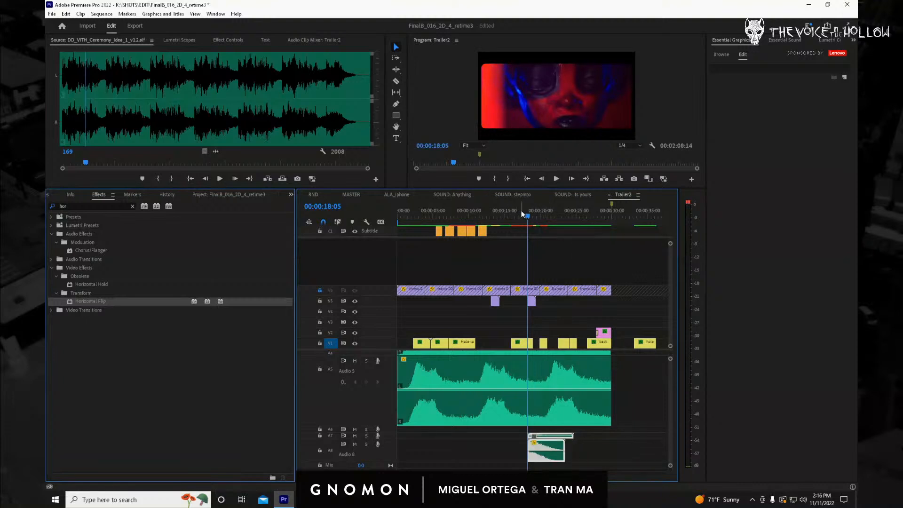
left_click(517, 213)
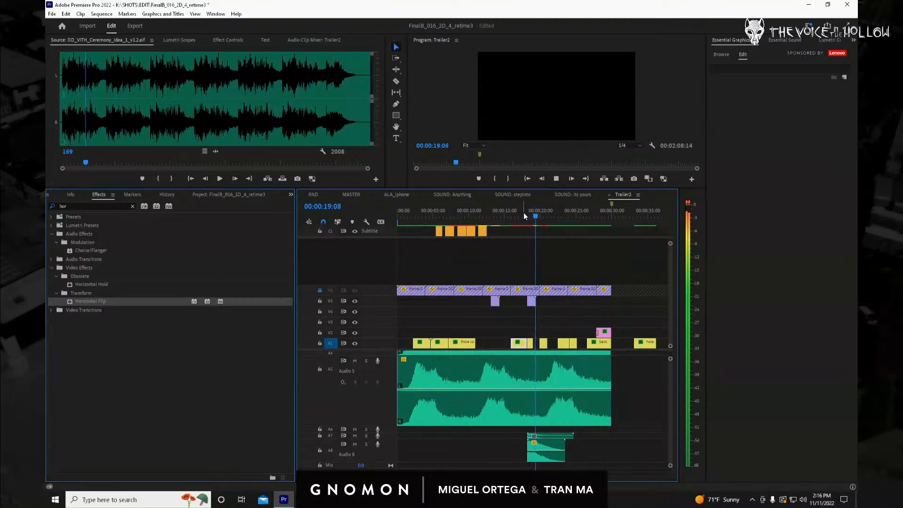
key("space")
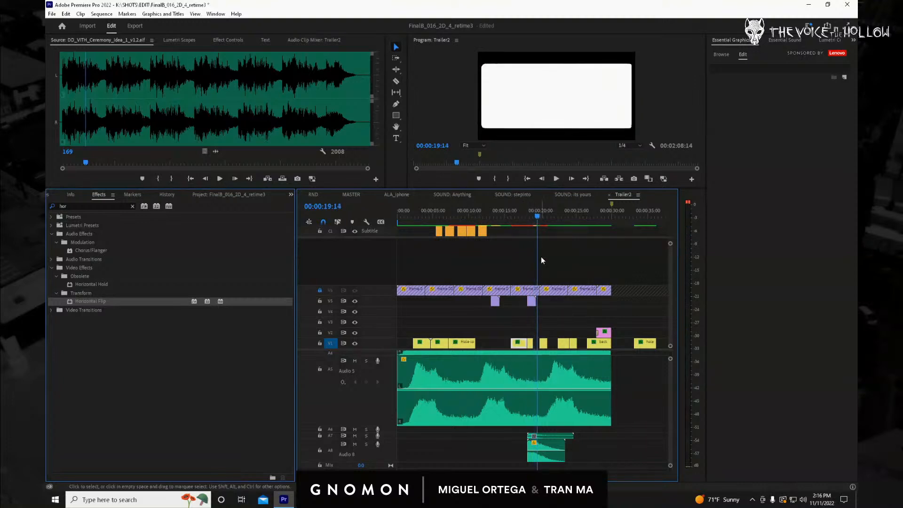
Cut the music on A5 at the start of the pasted shot, about 00:00:18:05, and delete the remainder.
left_click(513, 214)
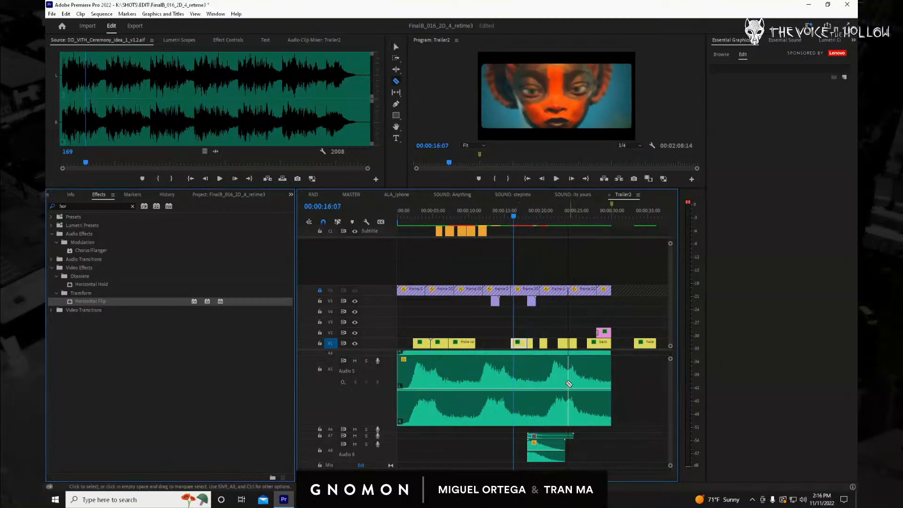
left_click(527, 384)
key("v")
left_click(545, 380)
key("Delete")
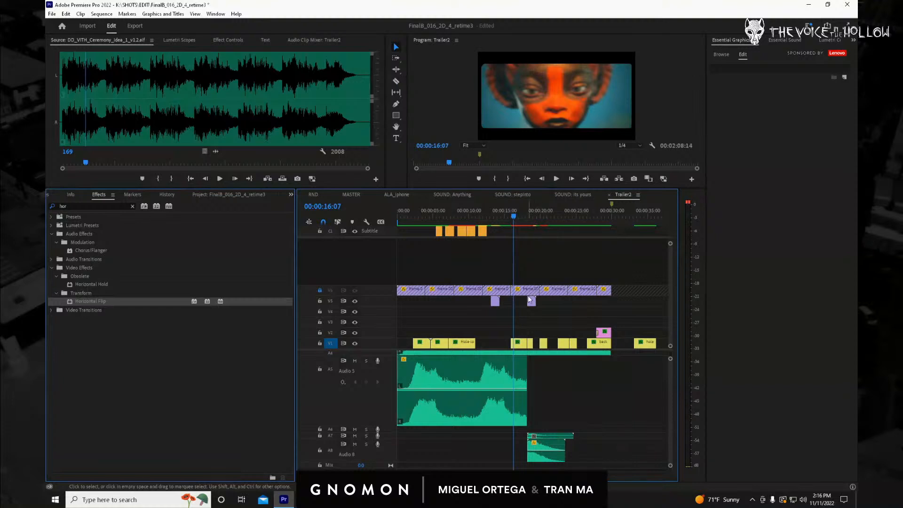
Play Trailer2 repeatedly from about 00:00:17 to 00:00:20 to review the music cut against the pasted shot.
left_click(524, 221)
left_click(520, 221)
key("space")
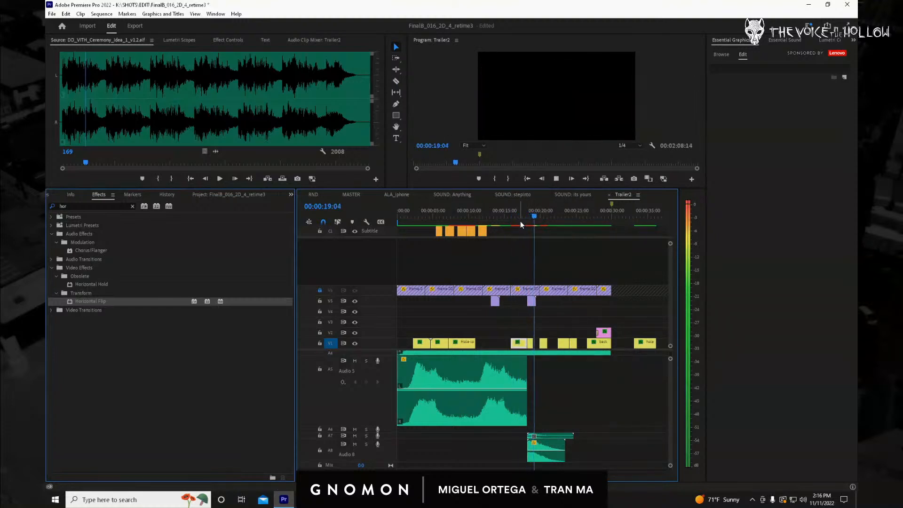
key("space")
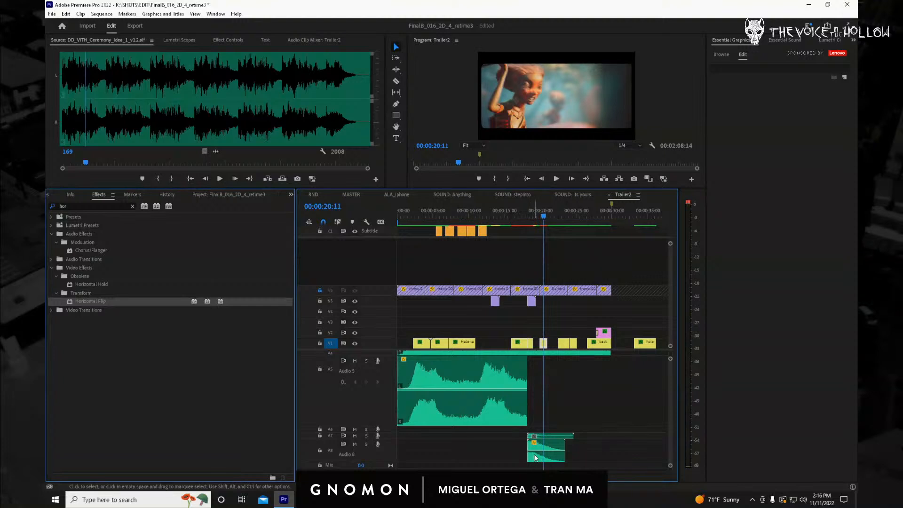
left_click(518, 220)
key("space")
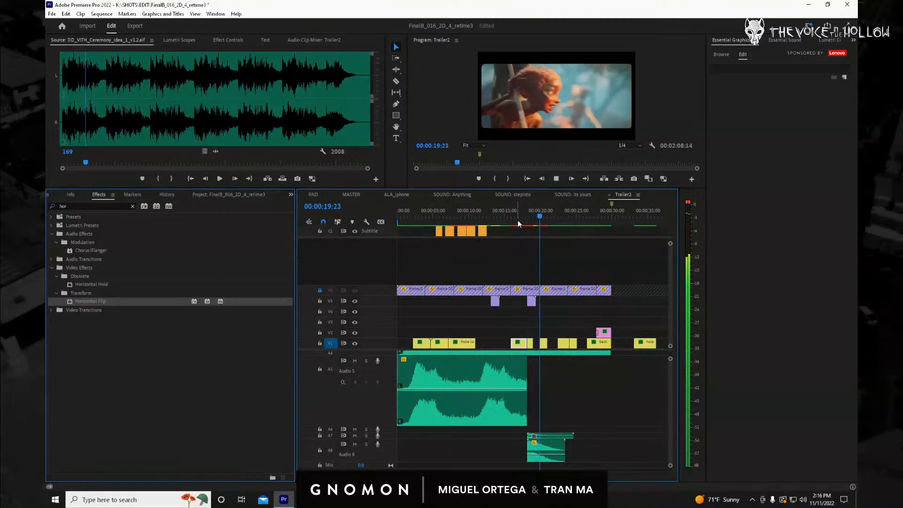
key("space")
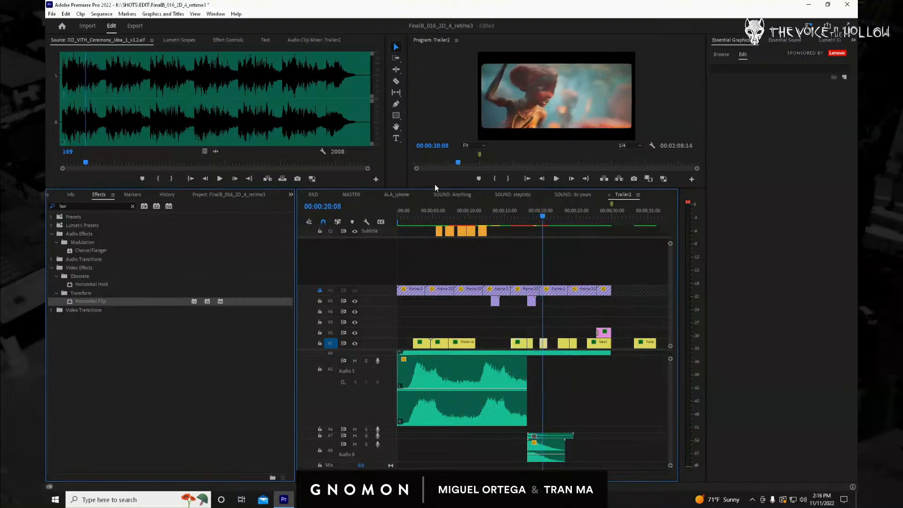
In MASTER, find the shot at frame 10953 and copy the fast heartbeat sound clip beneath it on A9.
left_click(357, 195)
key("minus")
key("minus")
key("minus")
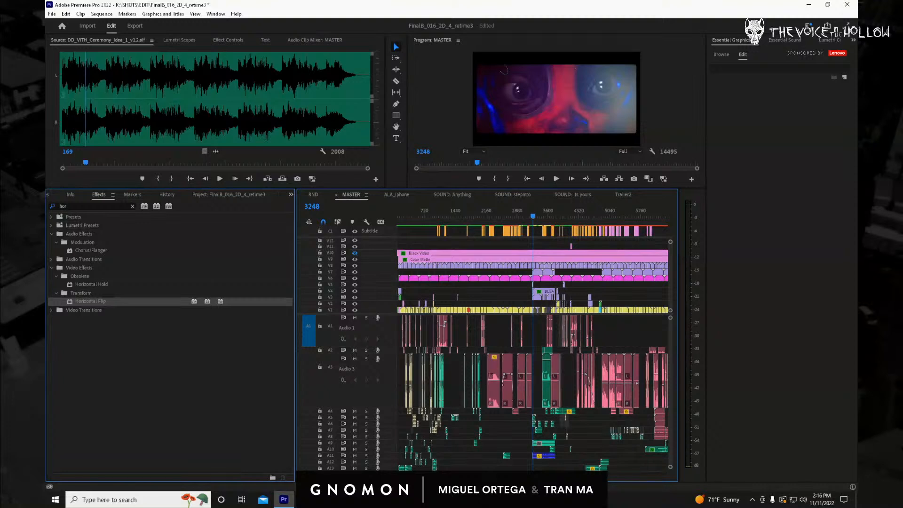
key("minus")
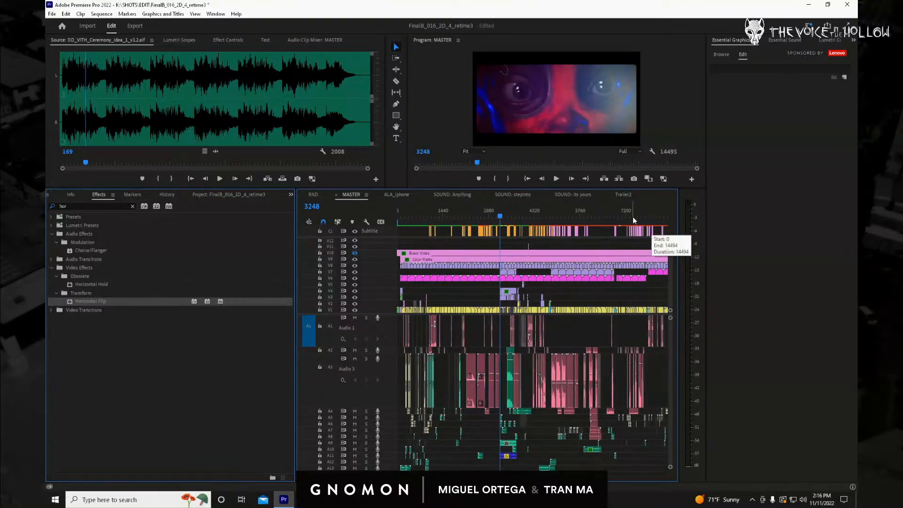
left_click(633, 216)
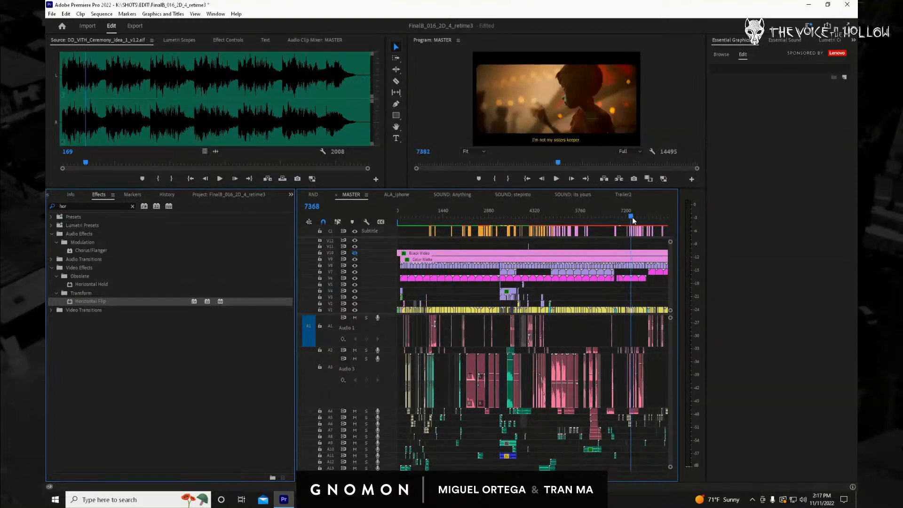
left_click_drag(633, 216, 594, 221)
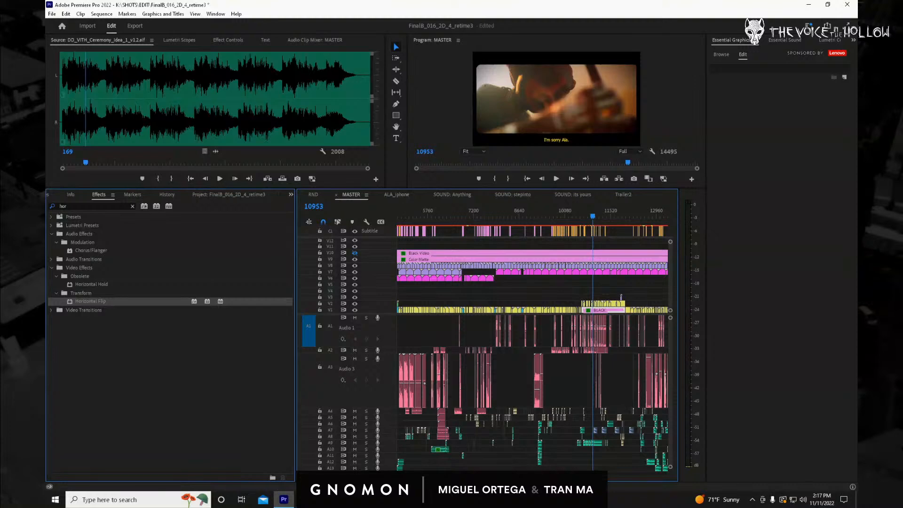
key("equal")
key("equal")
key("equal")
key("equal")
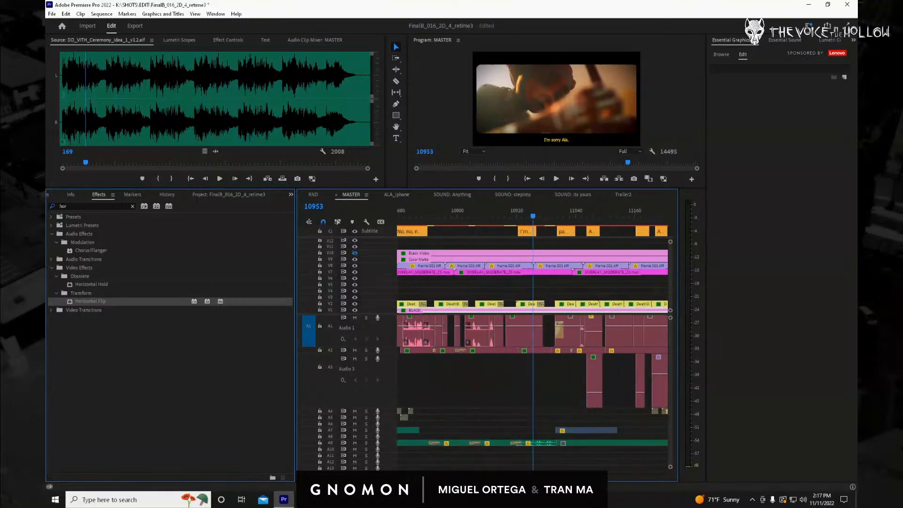
key("equal")
left_click(543, 443)
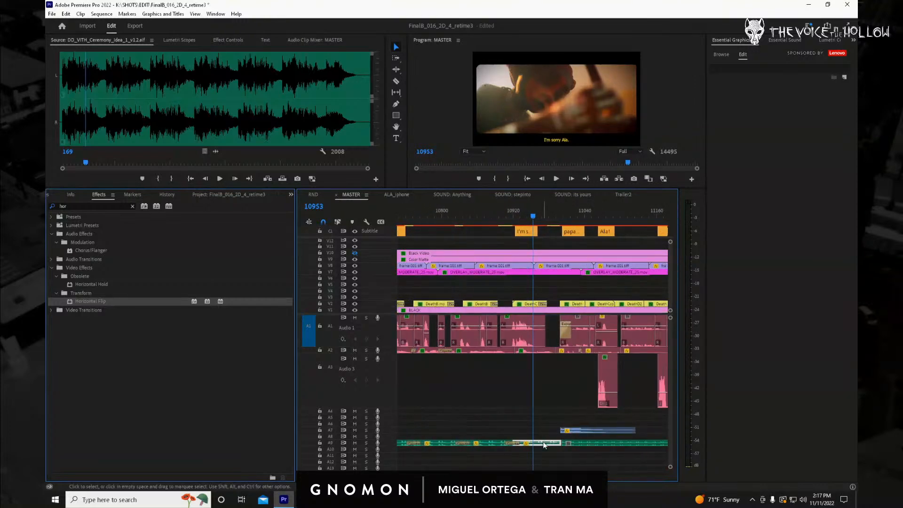
Paste the copied heartbeat clip into Trailer2 at about 00:00:27 on A9.
left_click(628, 193)
left_click_drag(583, 219, 615, 217)
scroll(574, 443, "up", 3)
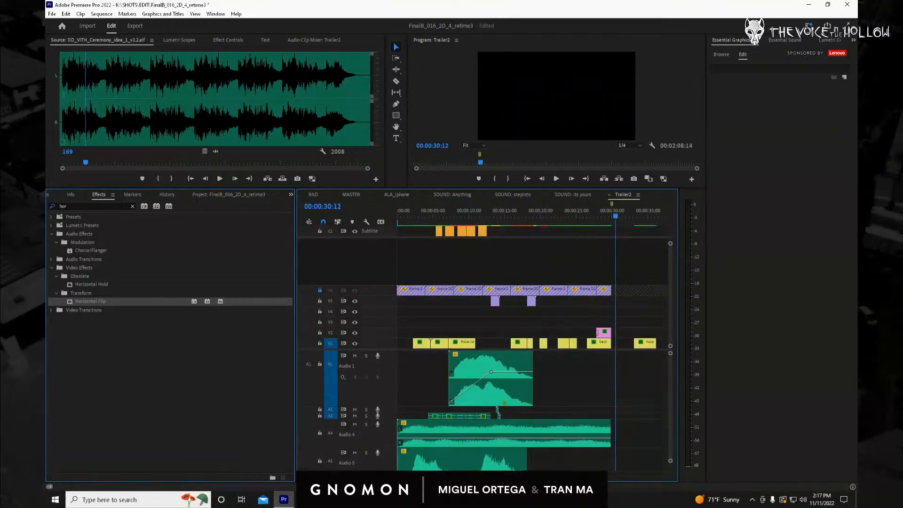
Play Trailer2 from the start and load the spare music clip on A5 into the Source monitor to examine its waveform.
left_click_drag(426, 476, 530, 476)
key("Home")
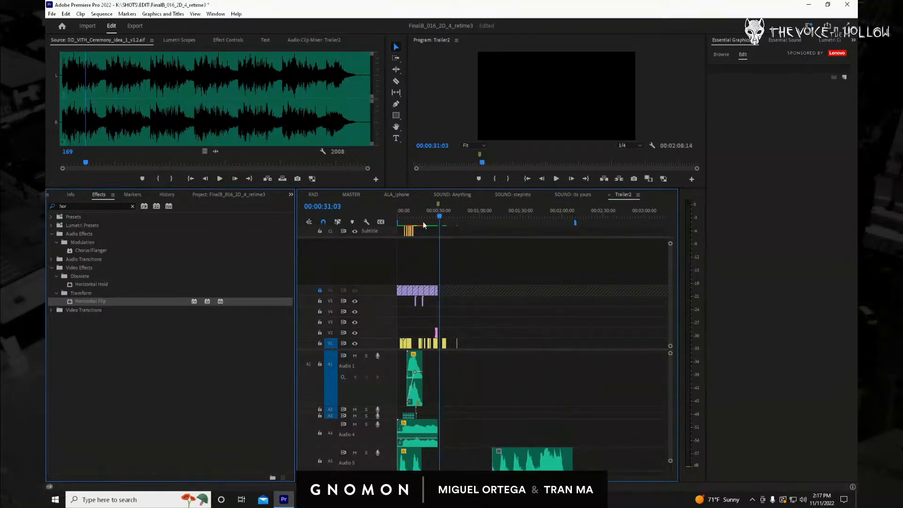
key("space")
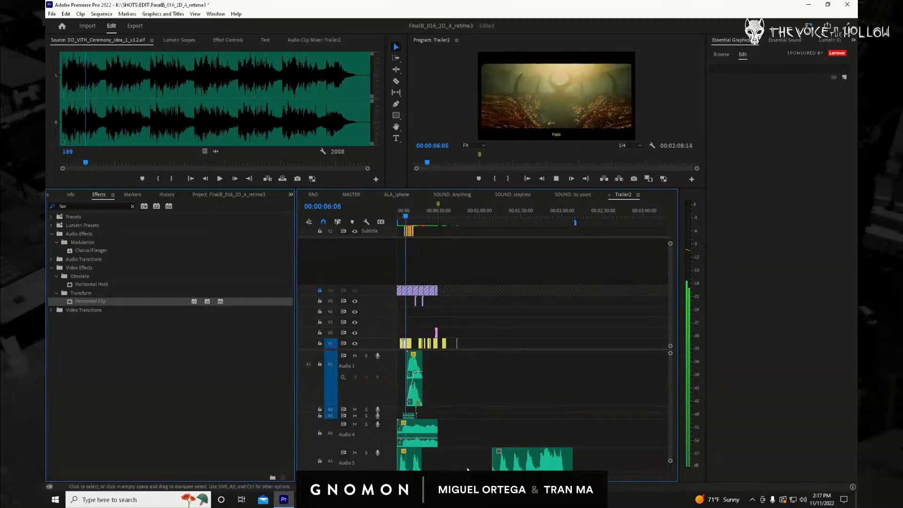
double_click(526, 464)
key("space")
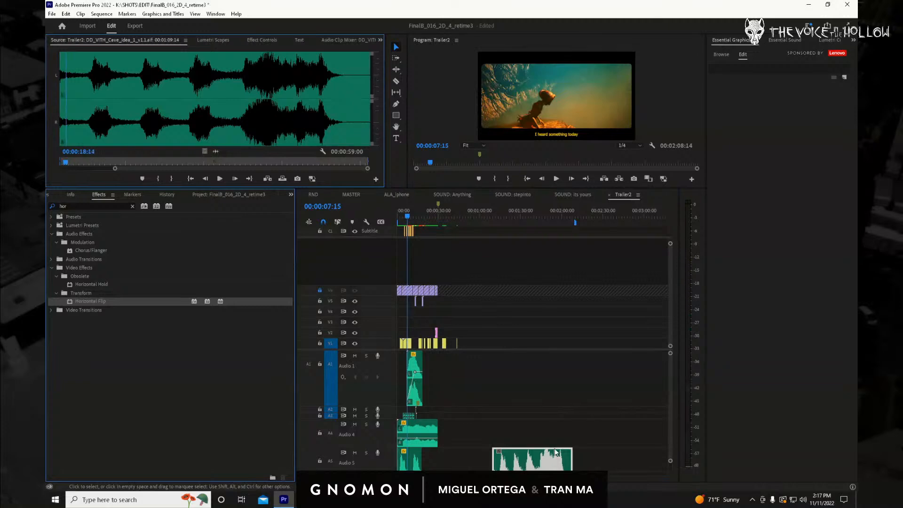
scroll(669, 438, "down", 5)
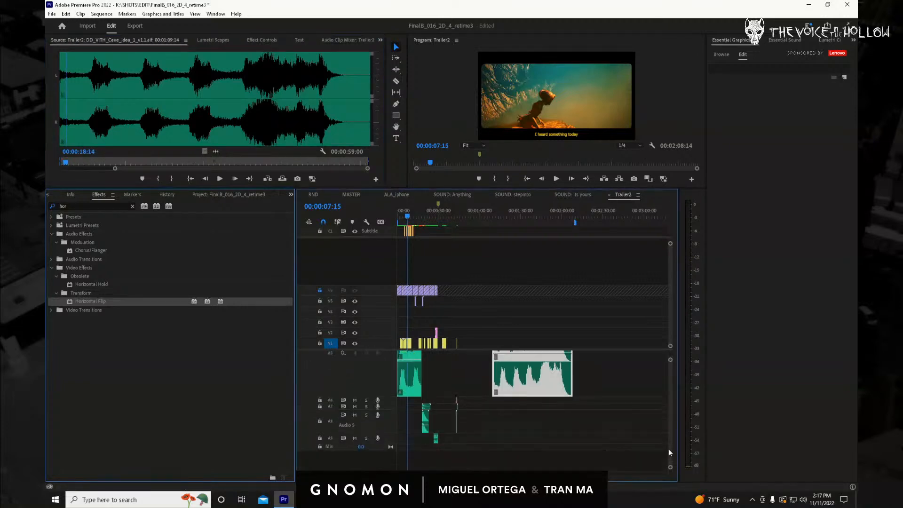
scroll(671, 440, "up", 5)
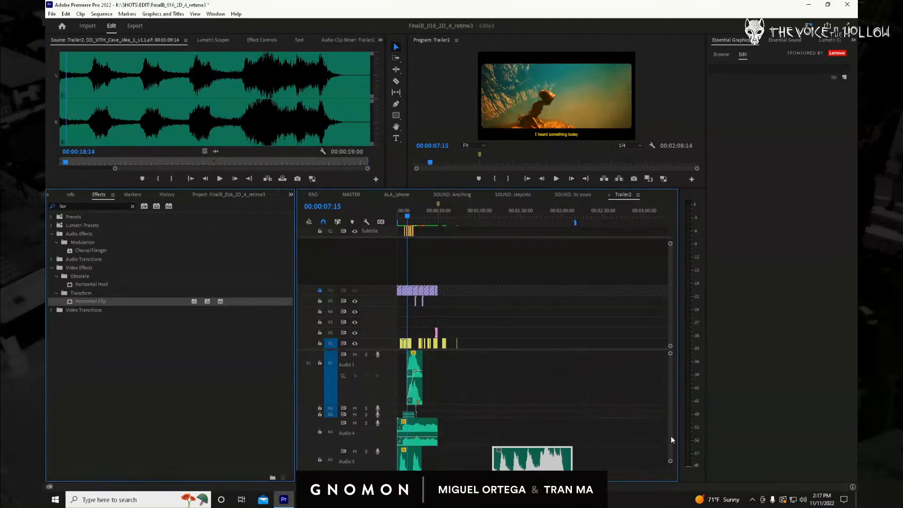
left_click_drag(602, 476, 363, 477)
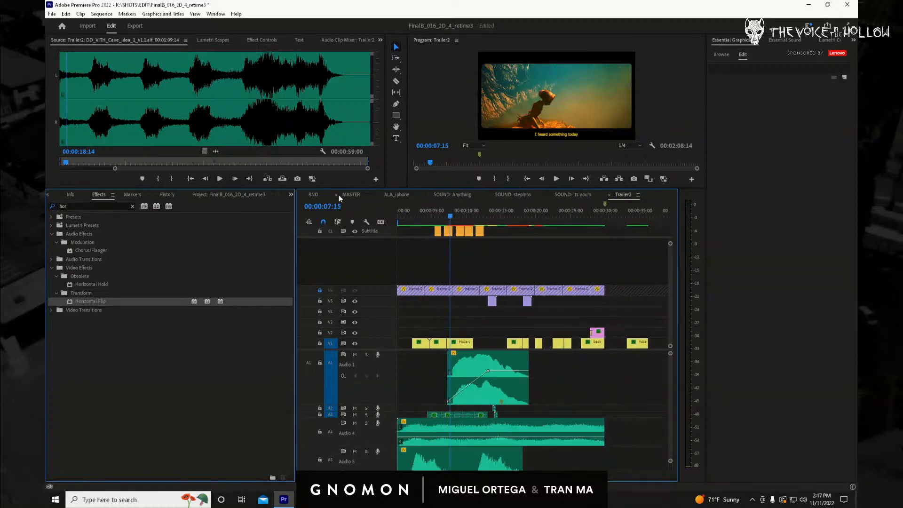
Copy the MA_Victorysound_FastHeartBeat_3_140bpm.wav clip from A9 in MASTER again and paste it into Trailer2 at 00:00:19:00.
left_click(351, 194)
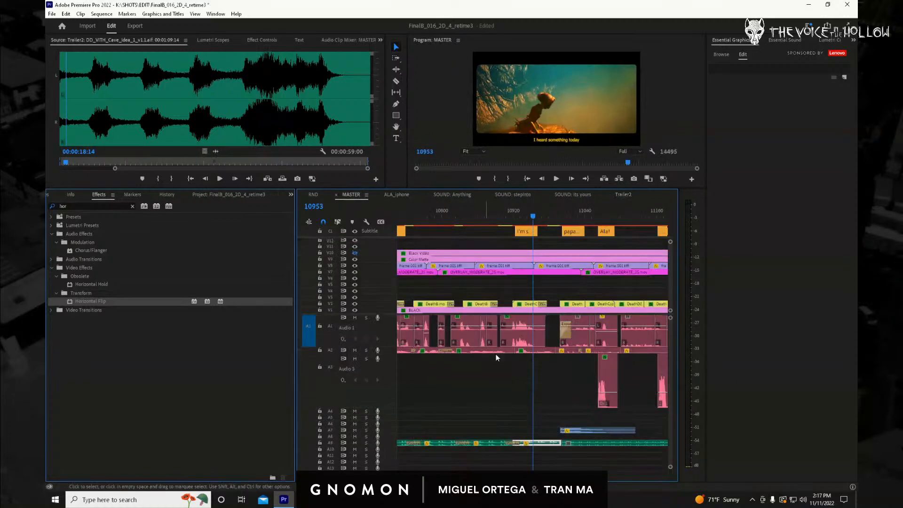
double_click(541, 442)
key("space")
key("space")
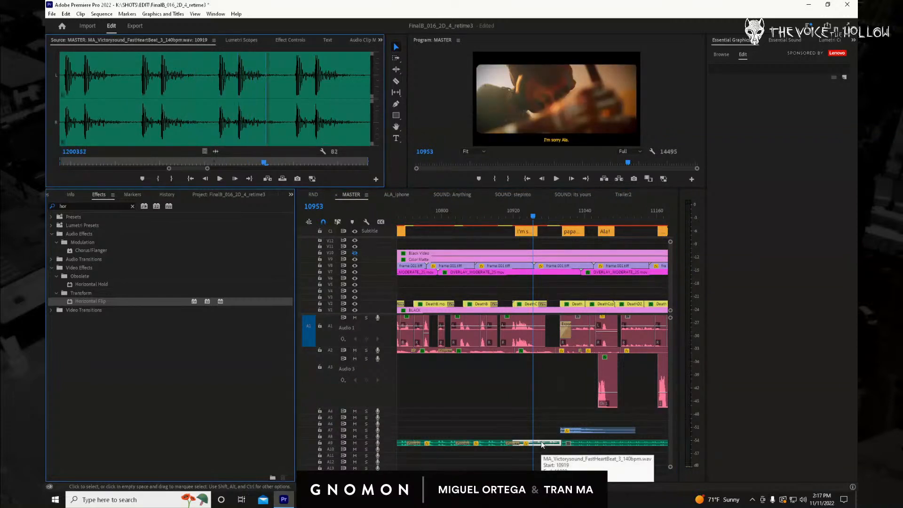
left_click(541, 442)
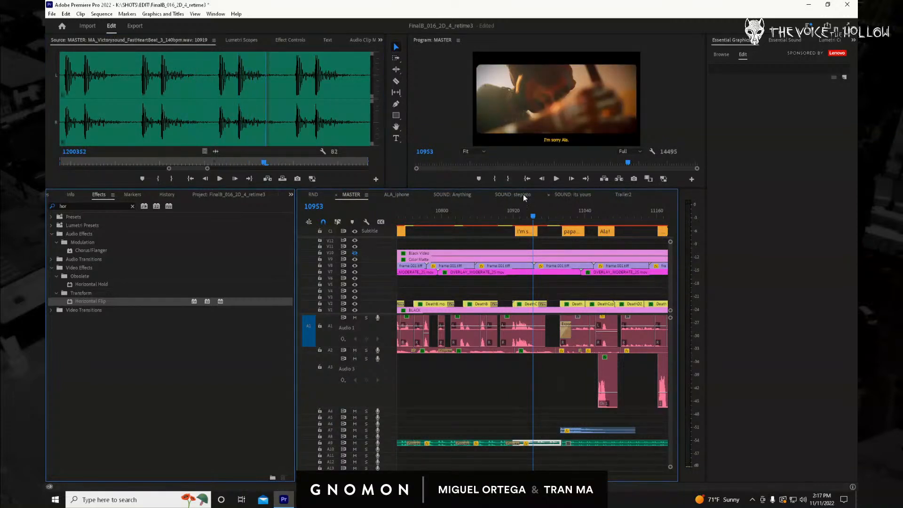
left_click(625, 195)
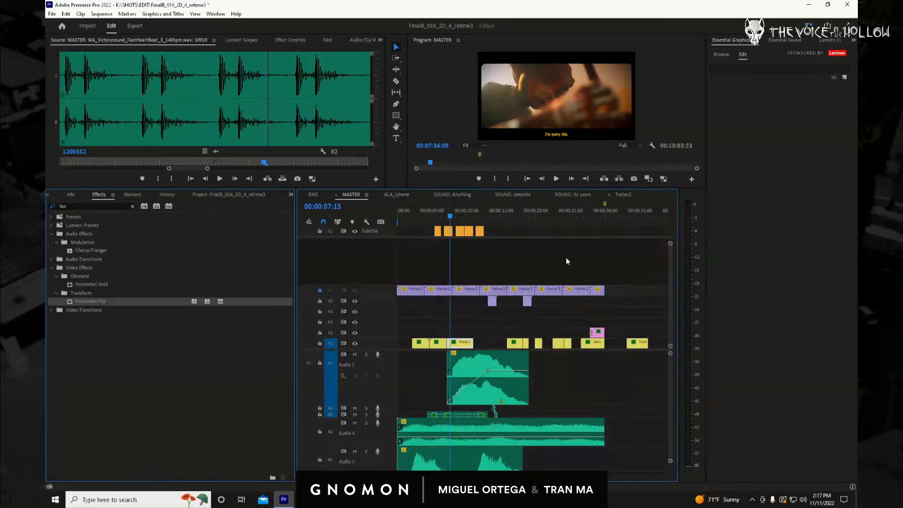
left_click_drag(471, 219, 532, 227)
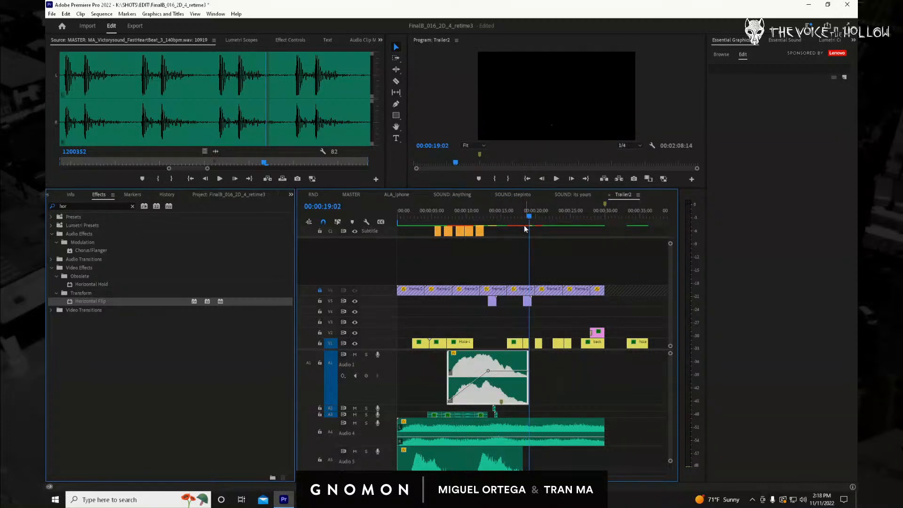
key("Left")
key("Left")
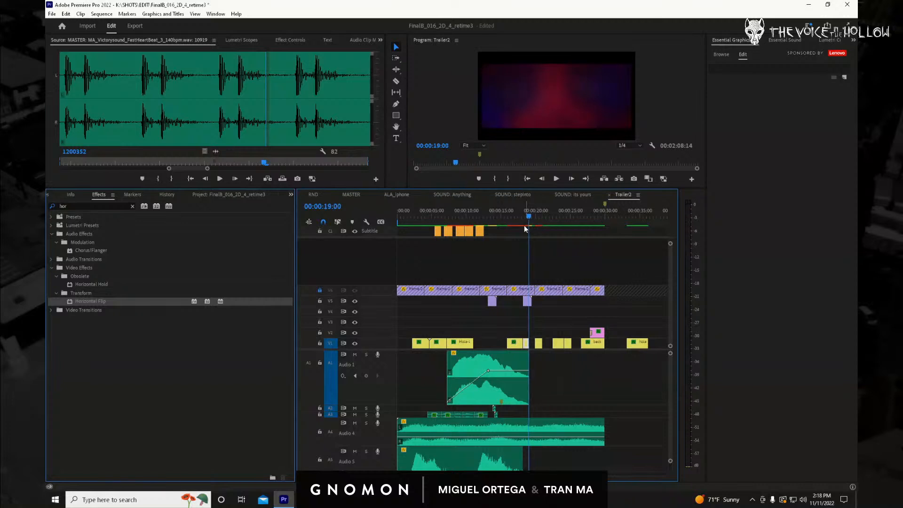
key("Right")
key("Down")
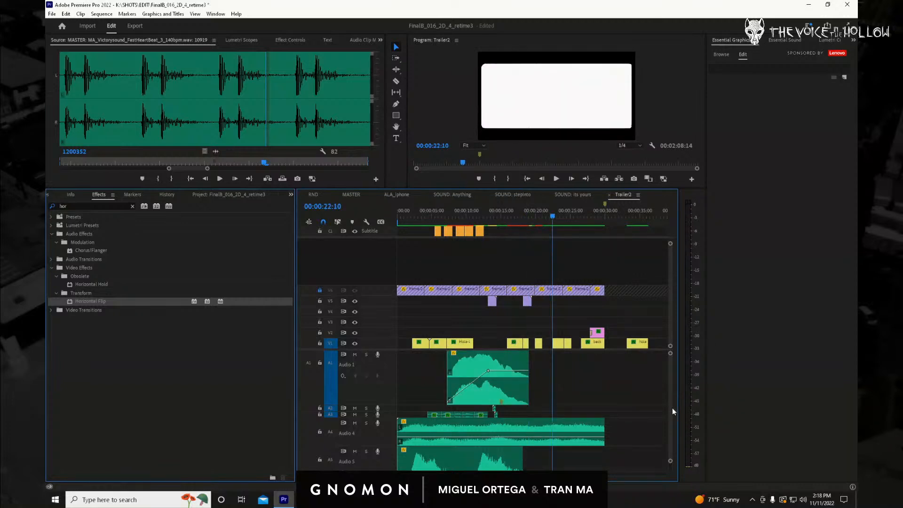
Move the first pasted heartbeat clip on A9 back to start at 00:00:22:10 and delete the copy before it.
scroll(672, 407, "down", 3)
left_click_drag(671, 418, 677, 412)
left_click_drag(598, 433, 552, 440)
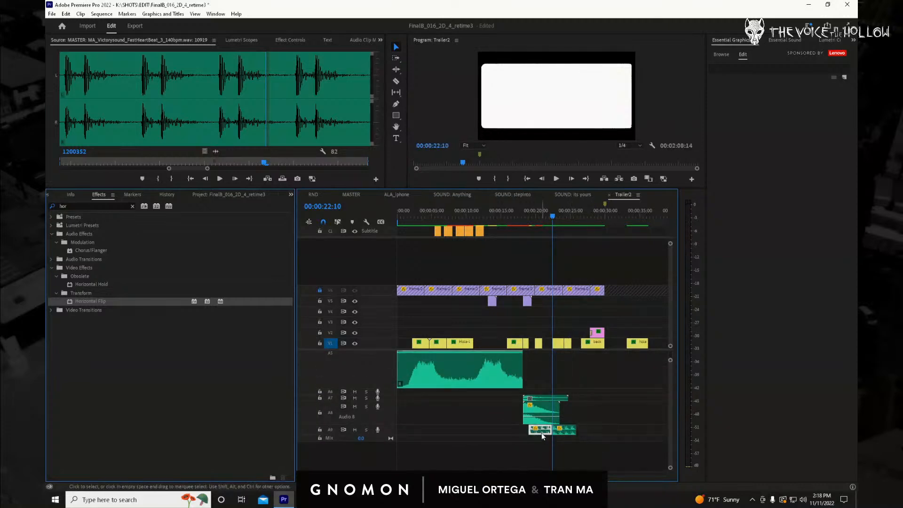
Play Trailer2 from 00:00:21:03 and again from 00:00:17:09 to judge where the heartbeat should come in.
left_click(544, 216)
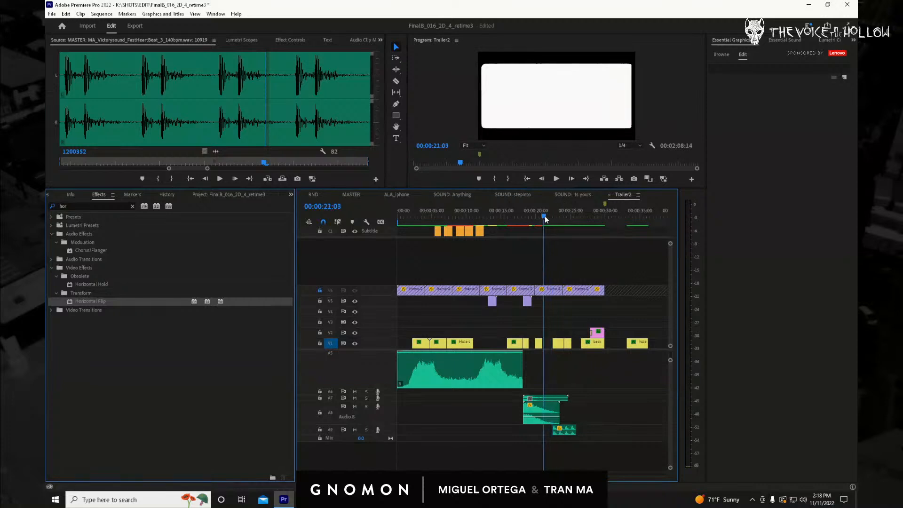
key("space")
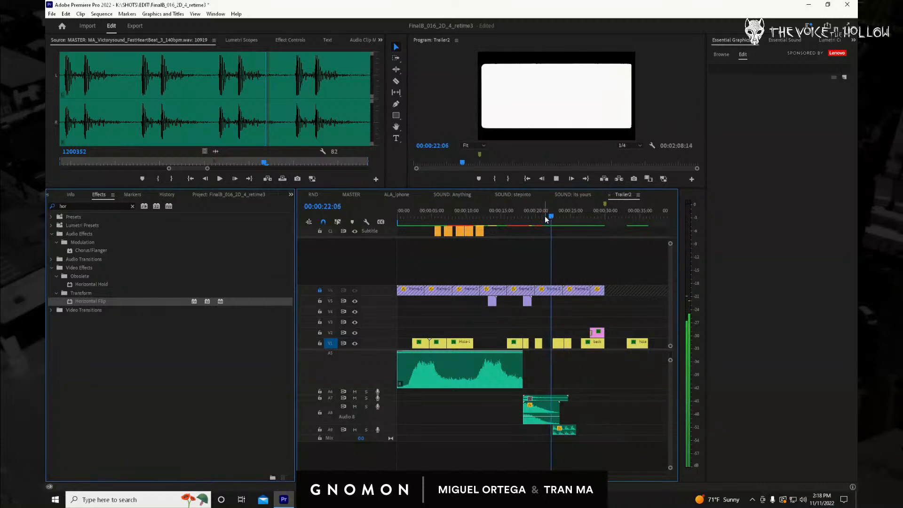
left_click_drag(545, 218, 518, 218)
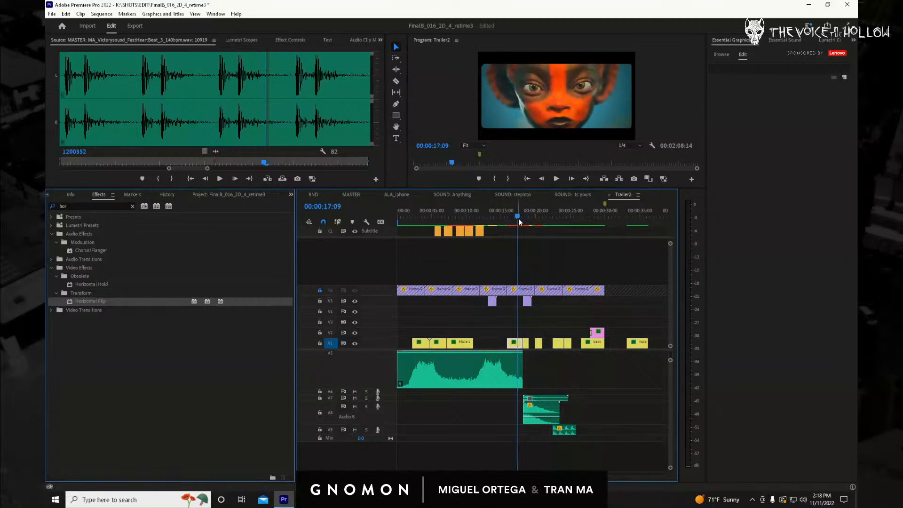
key("space")
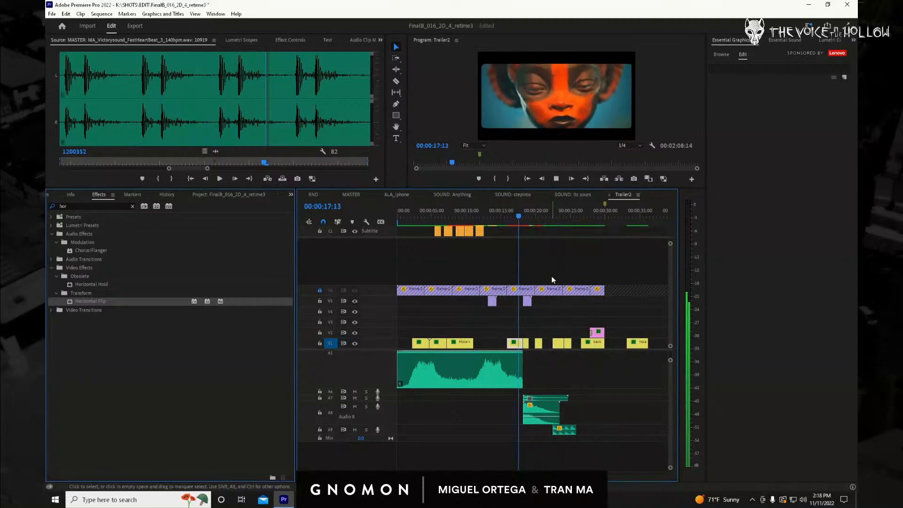
key("space")
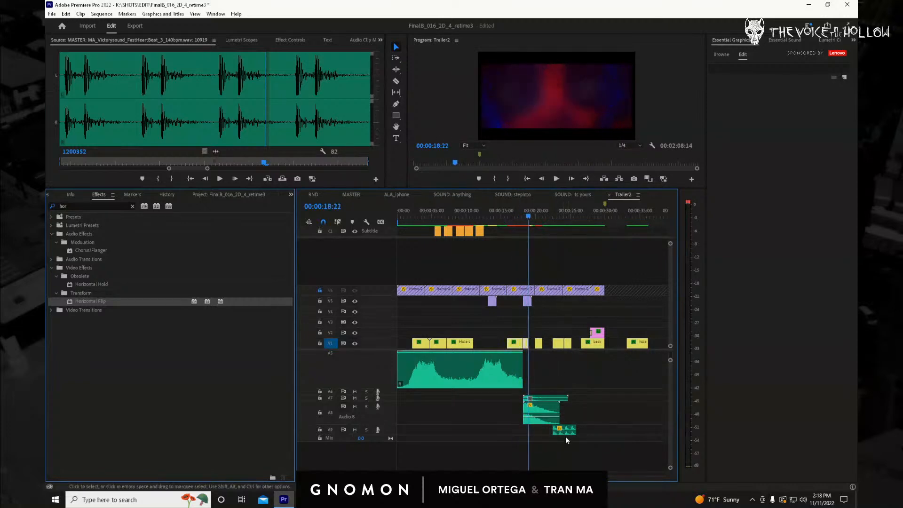
Extend the heartbeat on A9 to run from about 00:00:18:05 to the trailer's end at 00:00:30, and play the passage.
left_click_drag(562, 433, 602, 429)
left_click(518, 216)
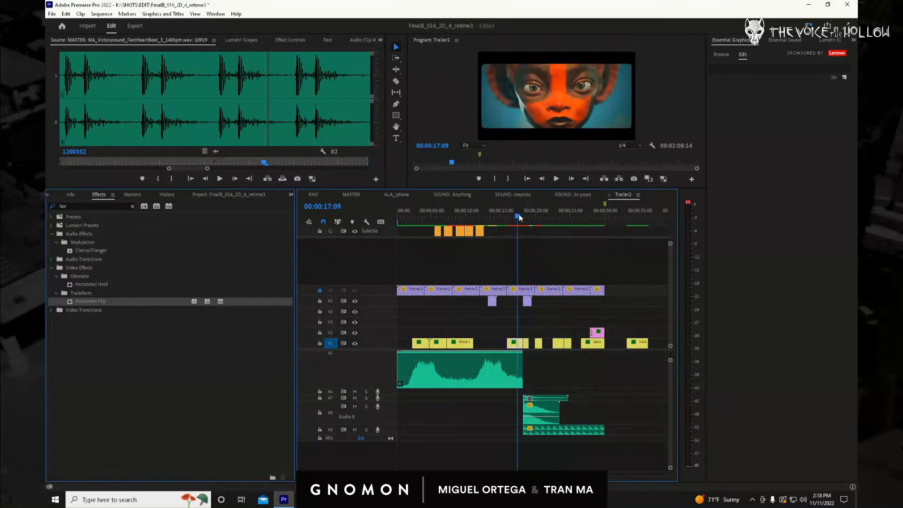
key("space")
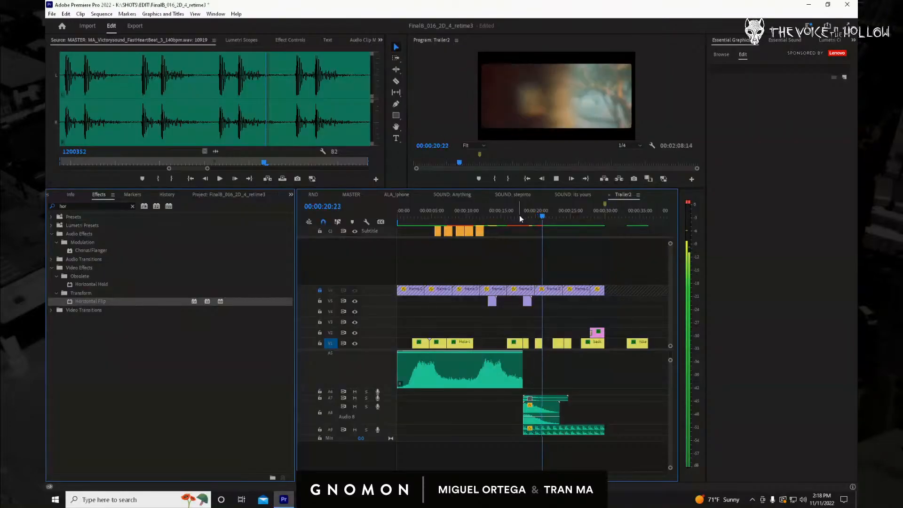
left_click_drag(542, 218, 519, 218)
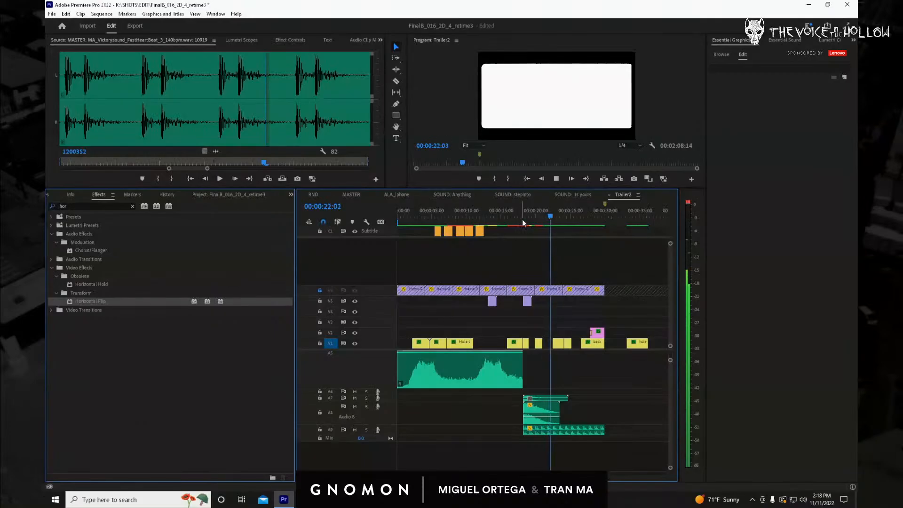
left_click(532, 217)
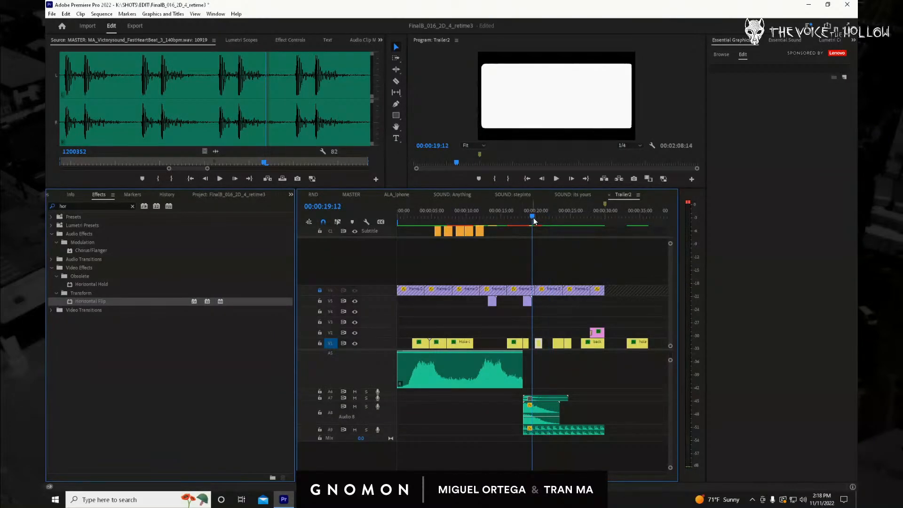
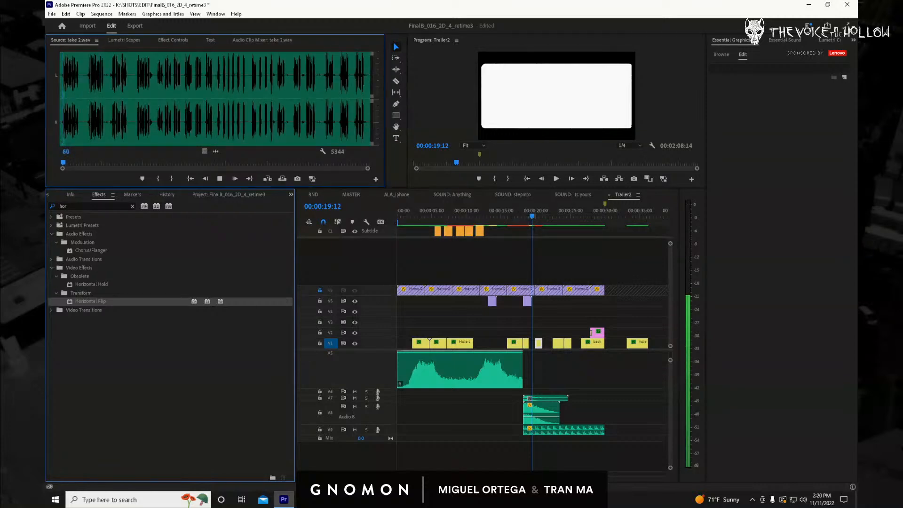
Audition parts of the recordings take 2.wav and take 4.wav in the Source monitor.
left_click_drag(247, 122, 225, 129)
key("space")
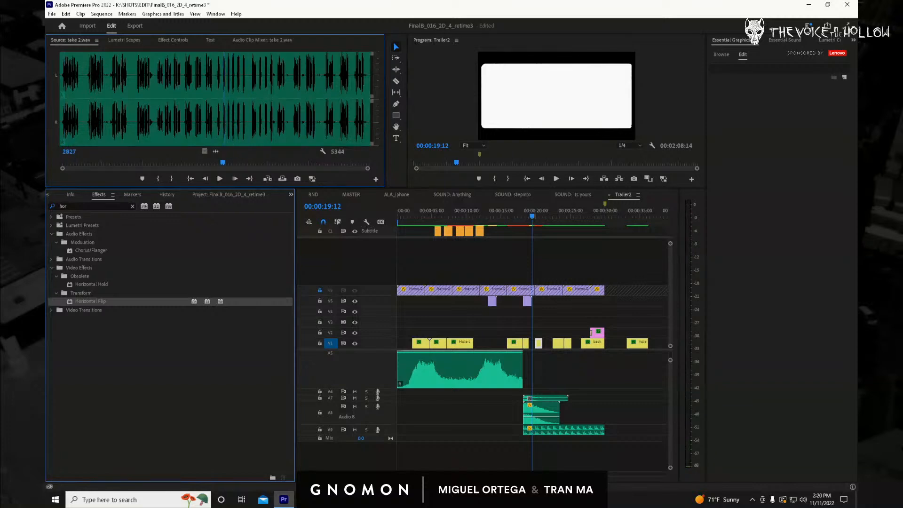
key("space")
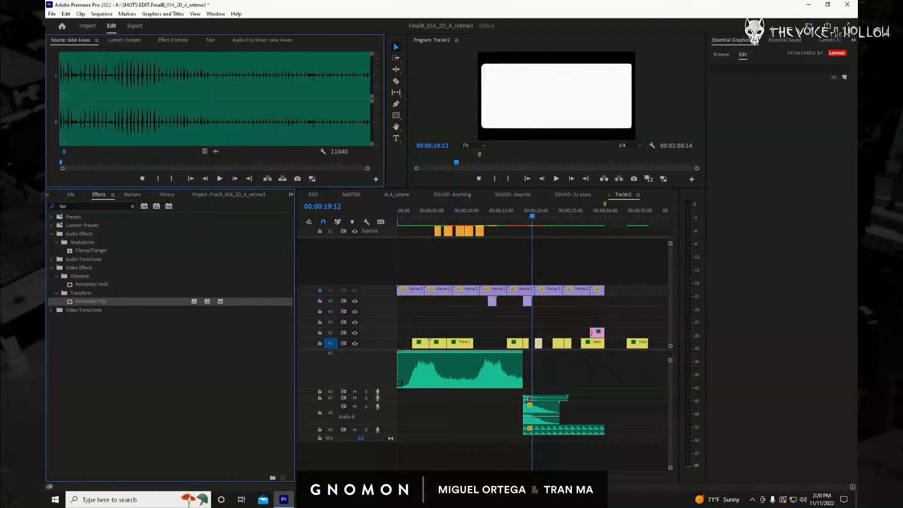
key("space")
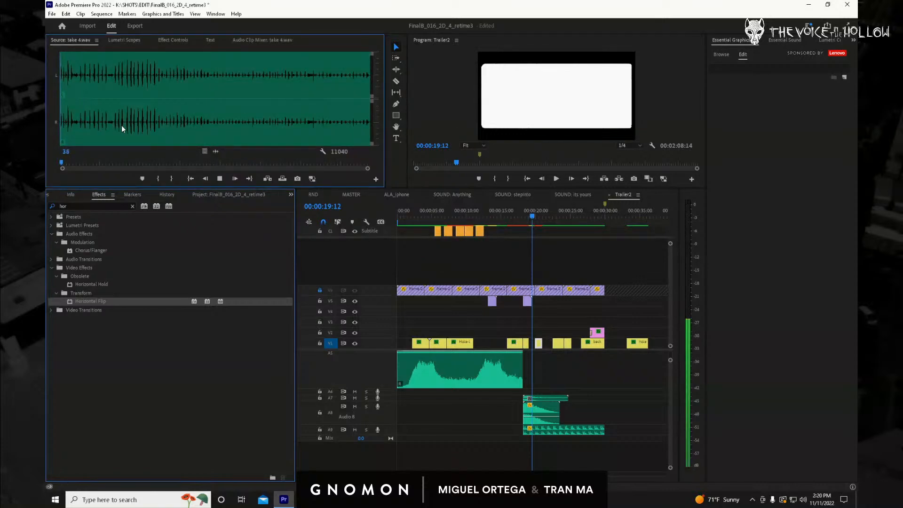
left_click(125, 125)
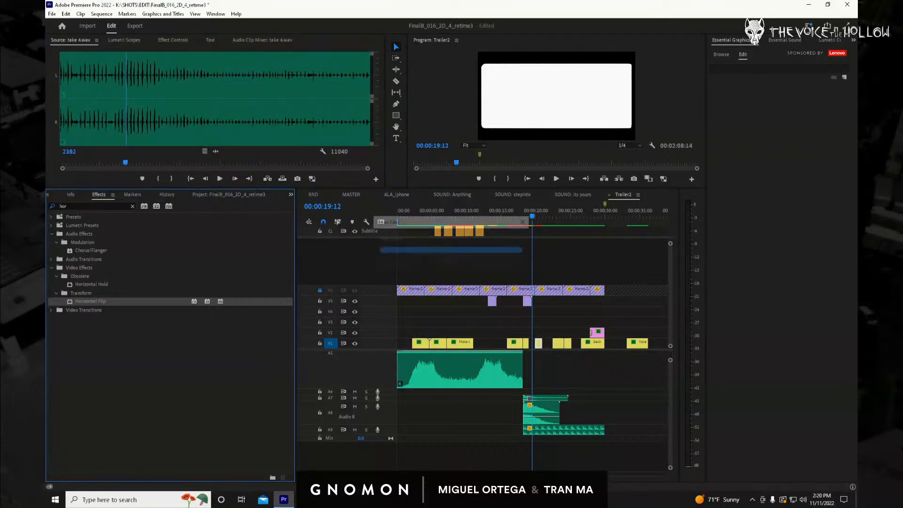
Audition parts of the recordings take 5.wav, take 6.wav and take 8.wav in the Source monitor.
mouse_move(142, 115)
left_mouse_down()
mouse_move(157, 120)
mouse_move(147, 119)
left_mouse_up()
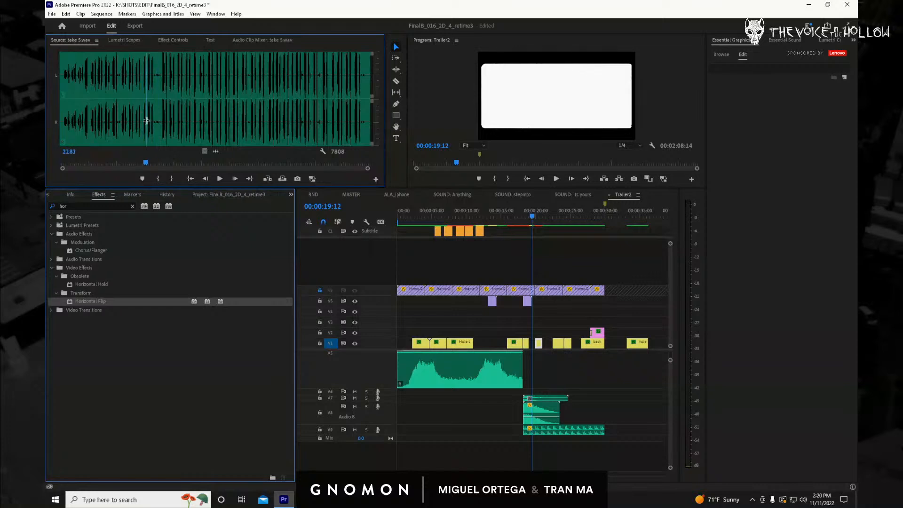
key("space")
key("space")
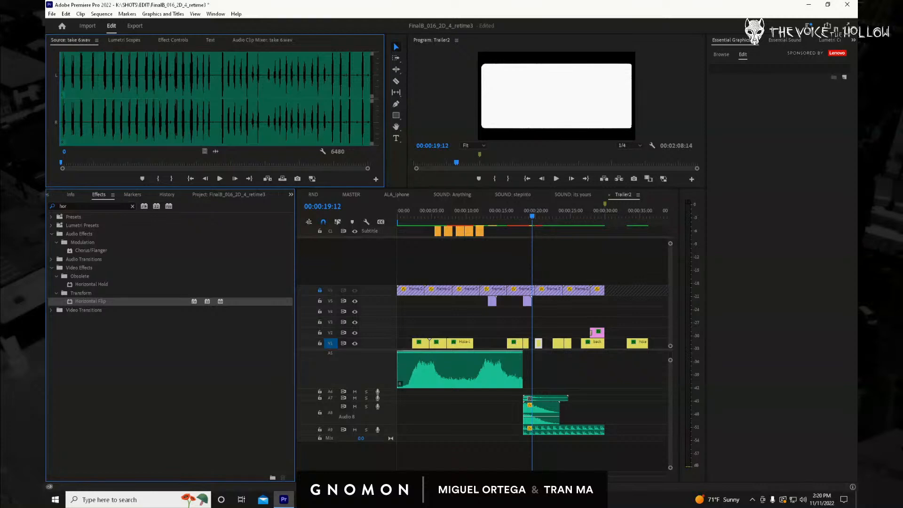
left_click_drag(252, 130, 242, 131)
key("space")
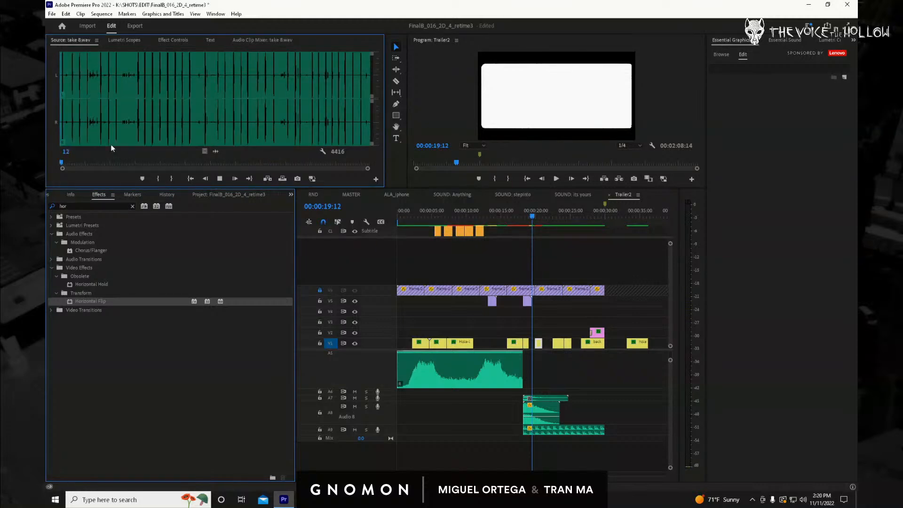
key("space")
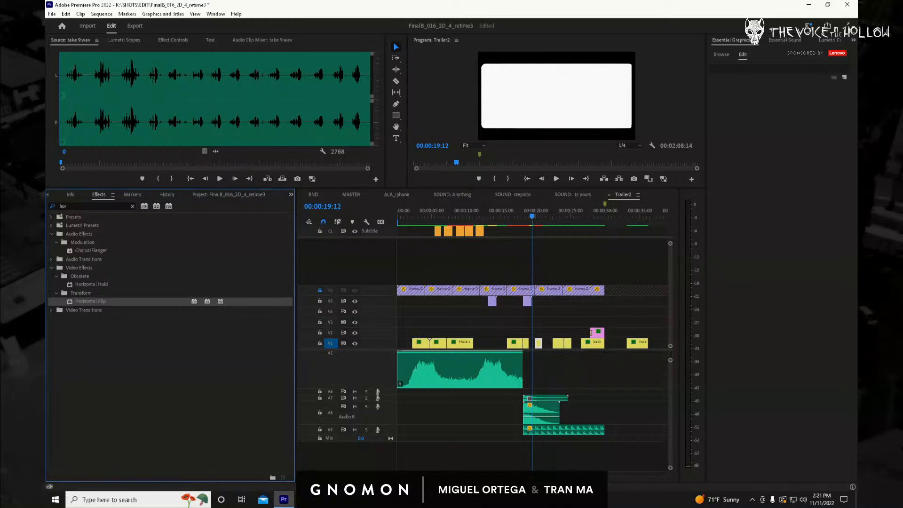
Browse the COA audio folder in the Media Browser, open the subfolder holding the take recordings, and close the browser.
left_click_drag(902, 452, 450, 72)
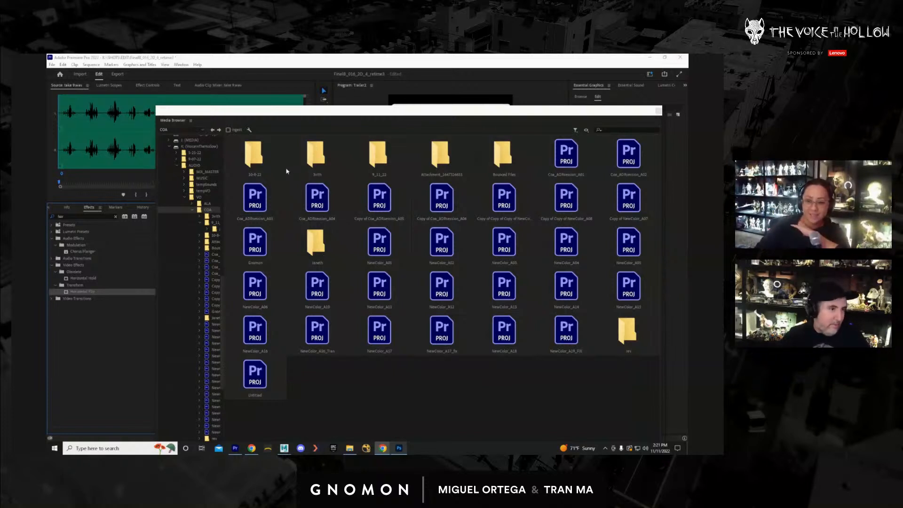
double_click(316, 157)
double_click(257, 156)
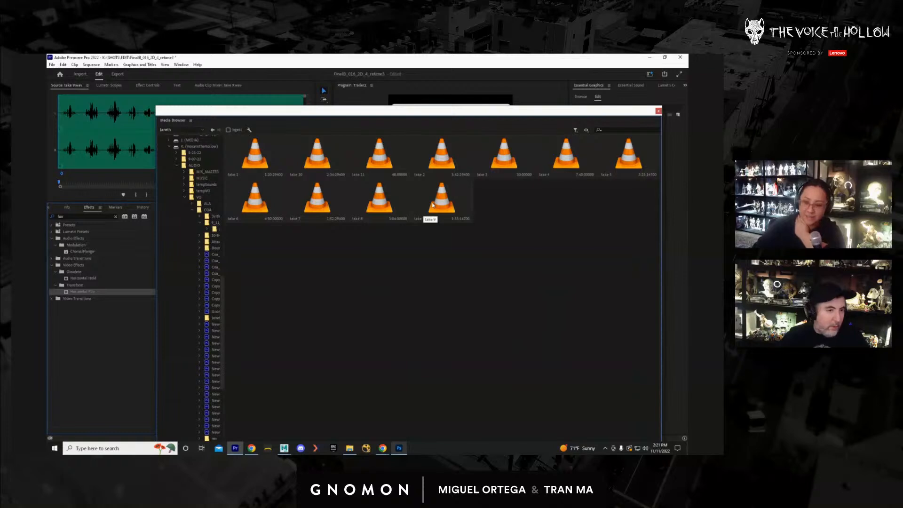
left_click_drag(225, 109, 688, 139)
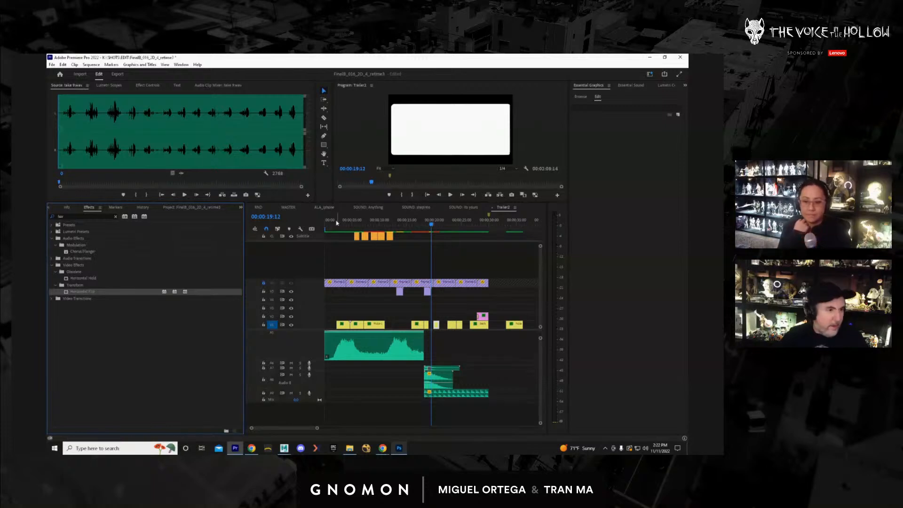
Open the MASTER sequence and audition the three short voice clips on Audio 1 just before frame 3720 in the Source monitor.
left_click(289, 209)
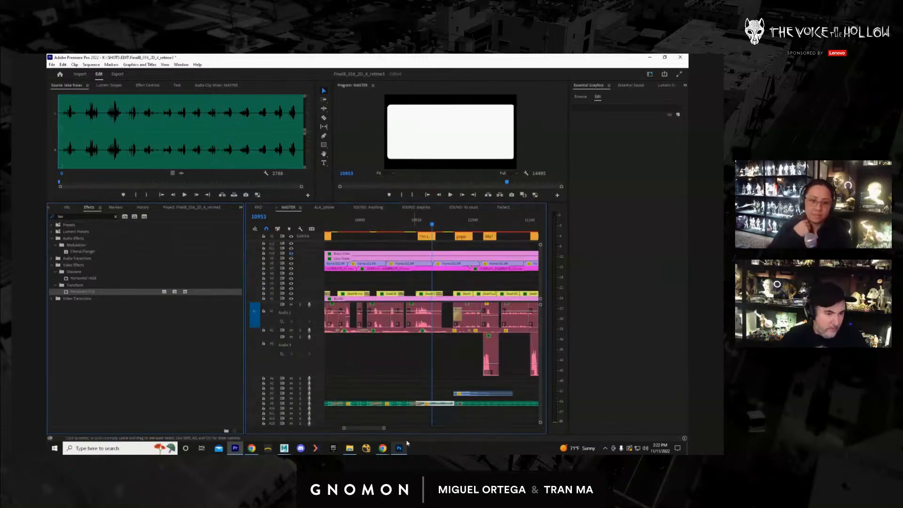
left_click_drag(368, 431, 357, 432)
mouse_move(350, 432)
left_mouse_down()
mouse_move(314, 437)
mouse_move(333, 429)
left_mouse_up()
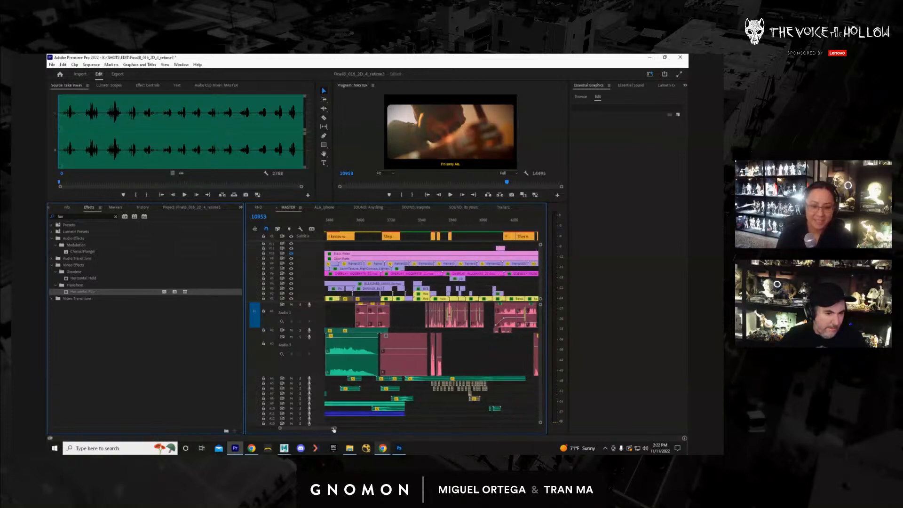
double_click(385, 324)
key("space")
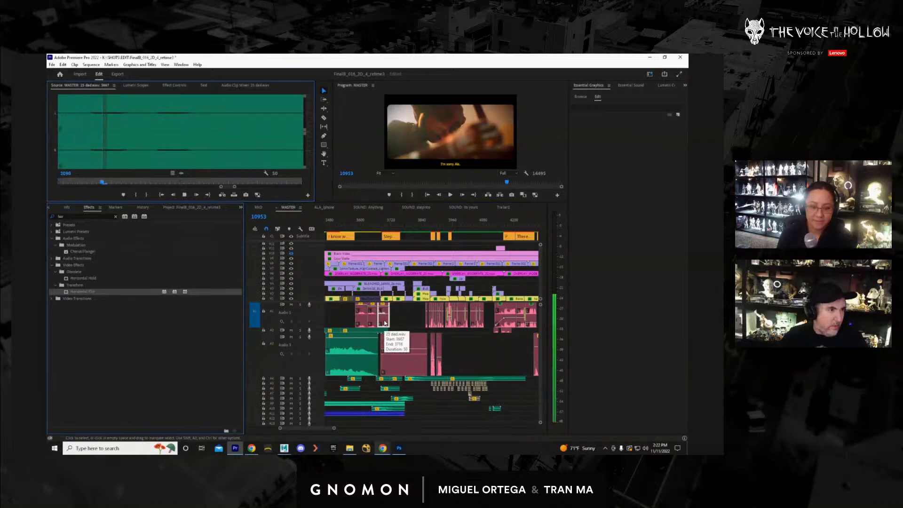
key("space")
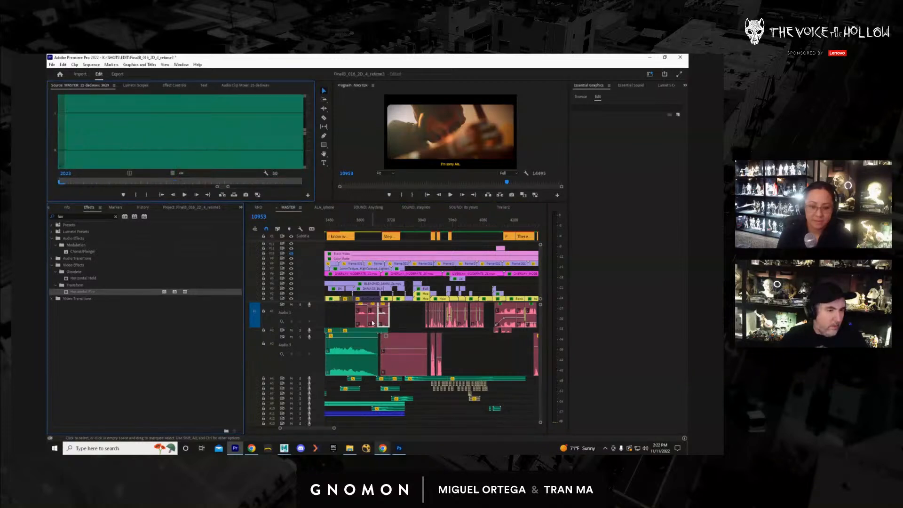
double_click(372, 323)
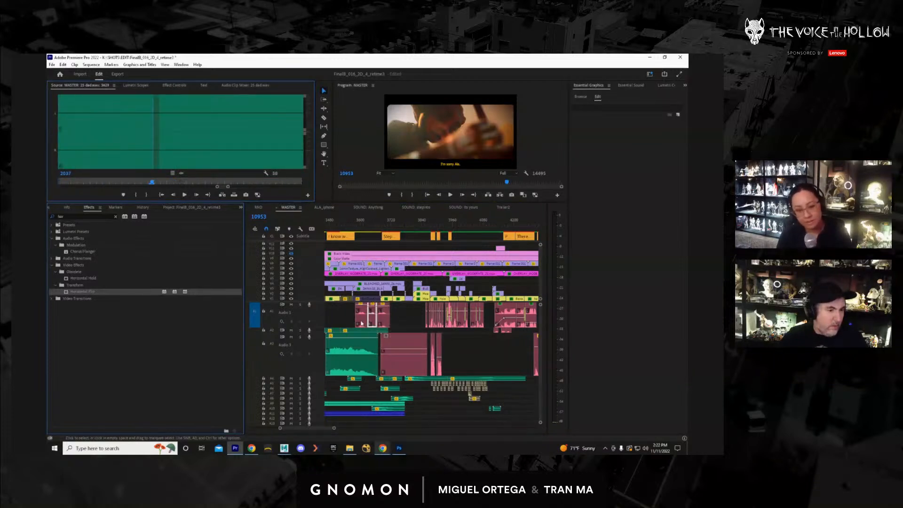
double_click(361, 323)
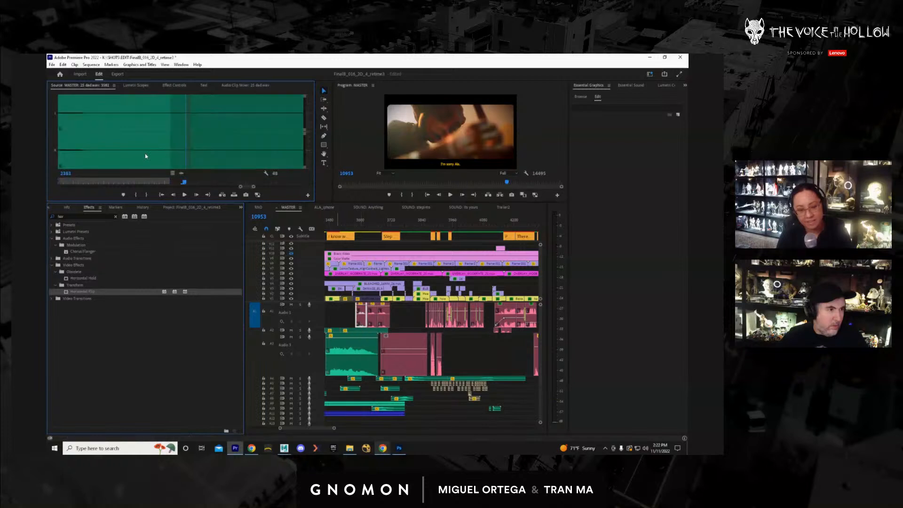
left_click_drag(100, 144, 266, 171)
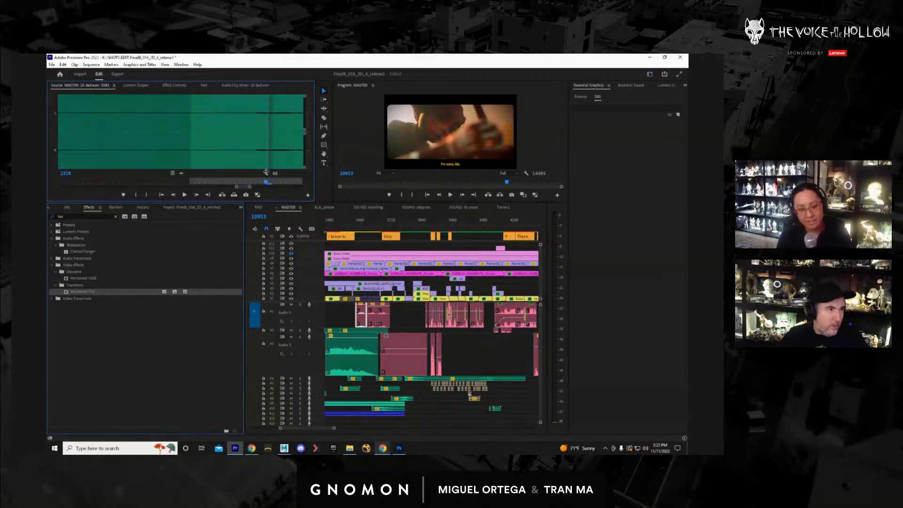
key("space")
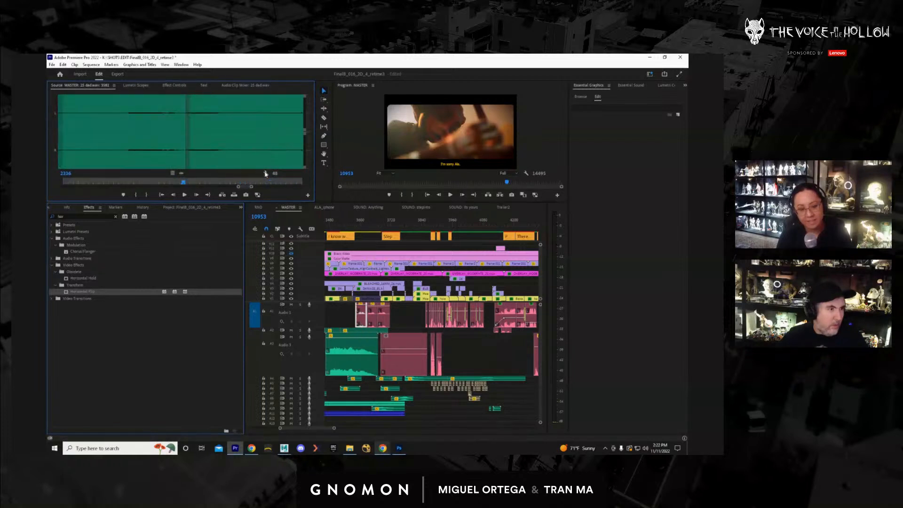
Look into the nested stepinto sound sequence from the red clip under the Stop subtitle, and return to MASTER.
double_click(405, 370)
left_click(148, 132)
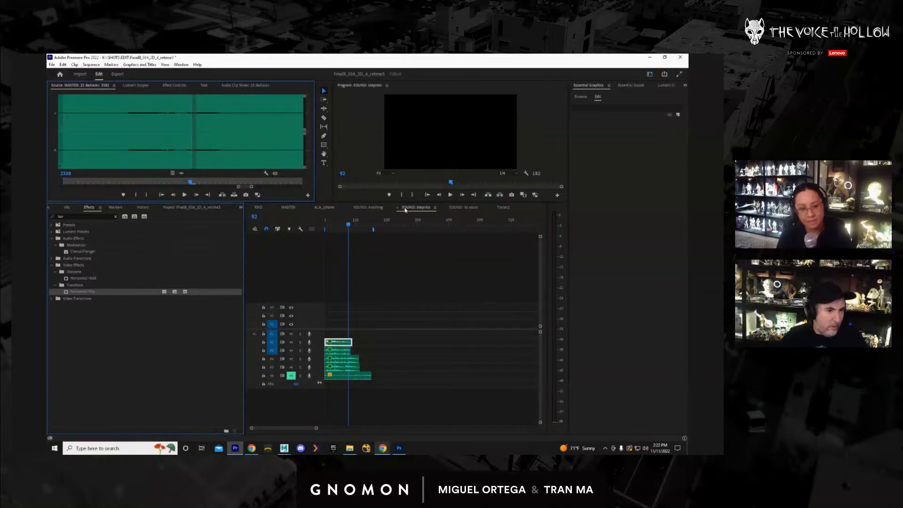
left_click(289, 207)
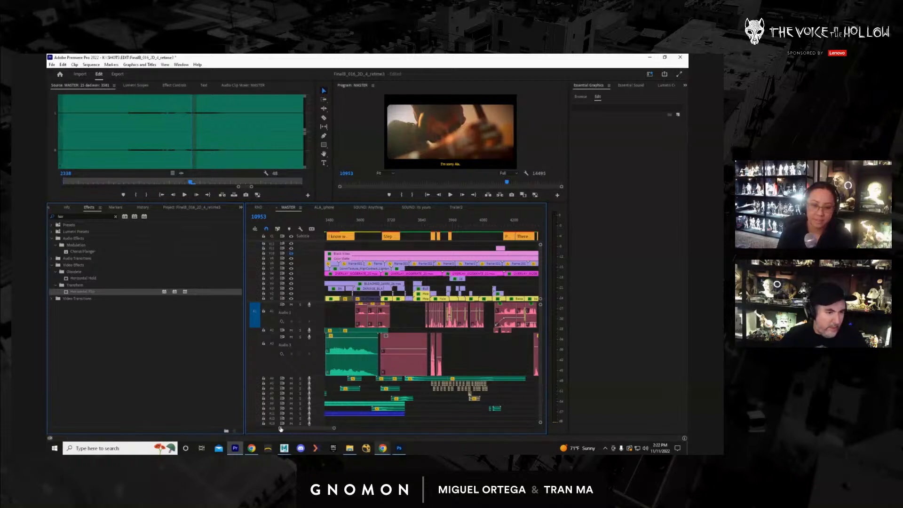
Audition the fast-breathing clip under the start of the "I know" subtitle in MASTER.
left_click_drag(280, 429, 277, 429)
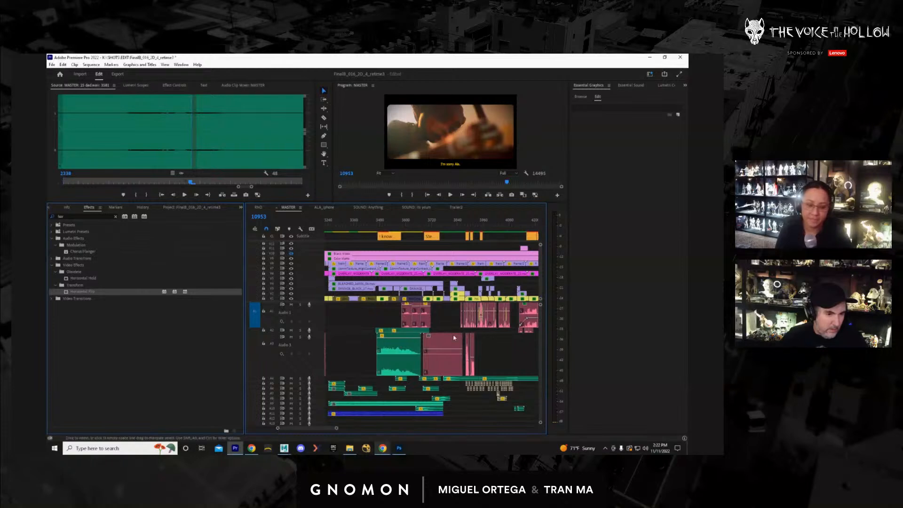
left_click_drag(541, 349, 541, 342)
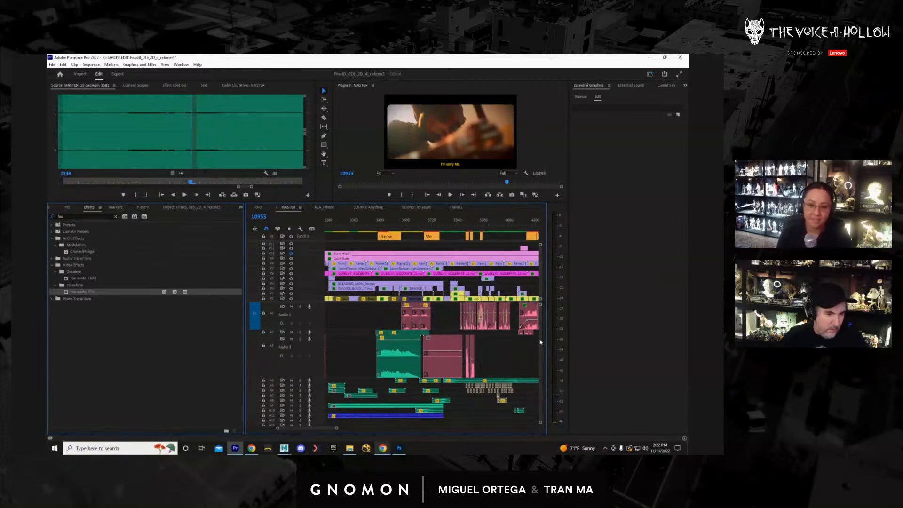
double_click(383, 336)
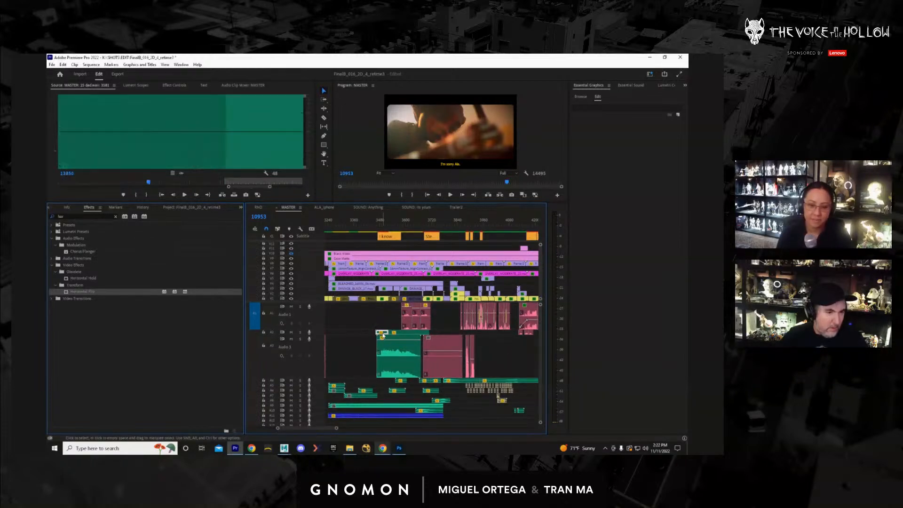
key("space")
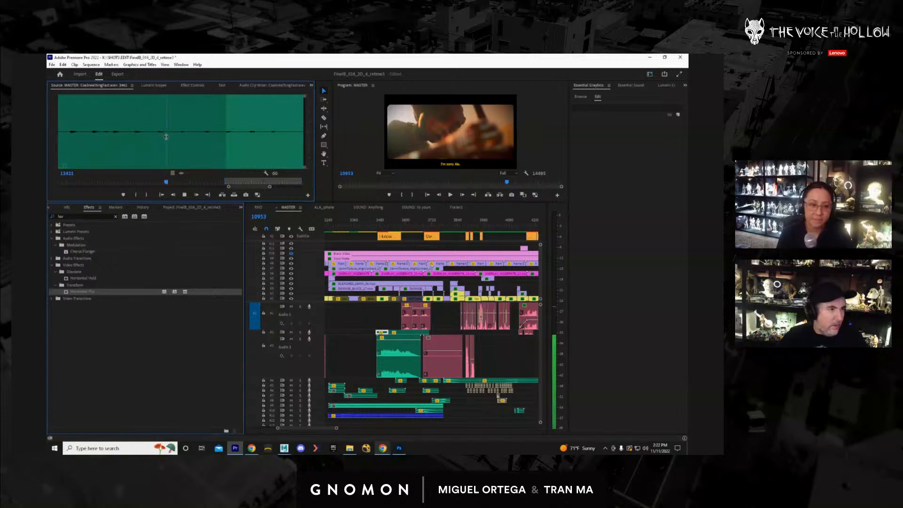
key("space")
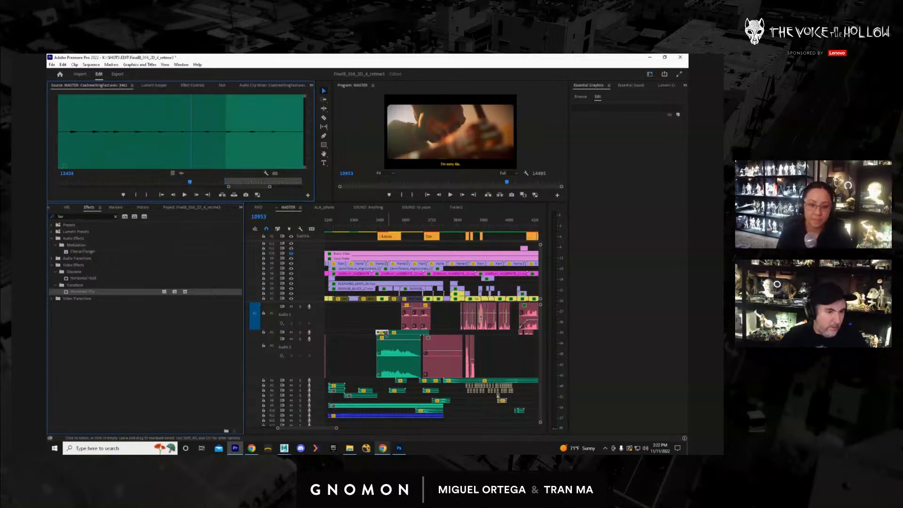
Paste the copied sound past the end of Trailer2, move it up to A5 at about 00:00:22, and audition it.
left_click(457, 208)
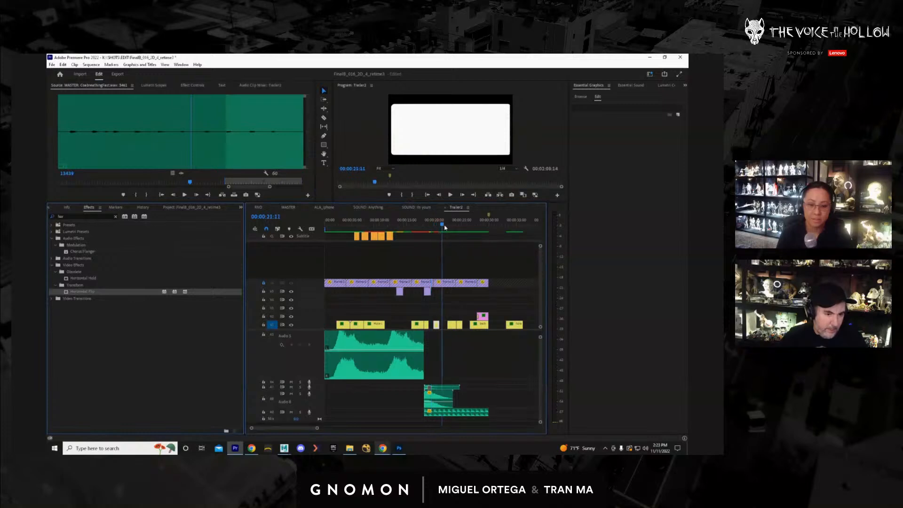
left_click_drag(444, 228, 497, 228)
key("ctrl+v")
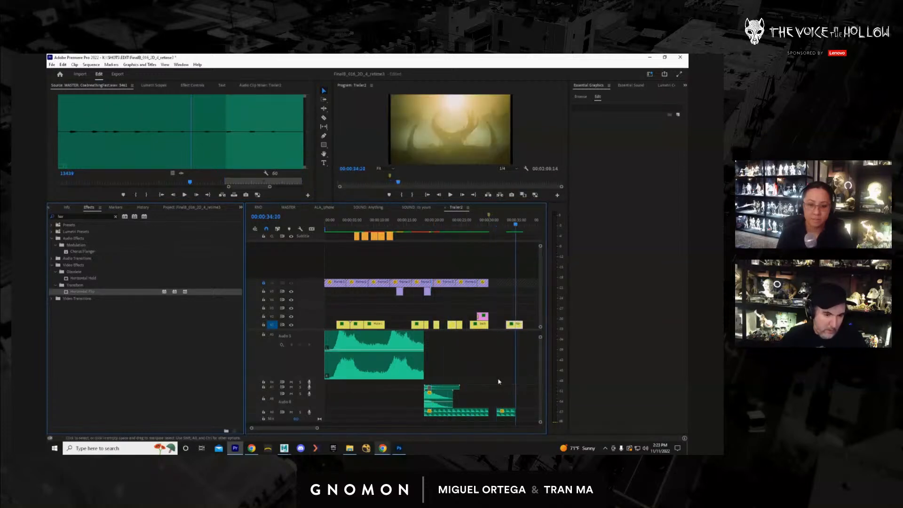
left_click_drag(506, 413, 456, 372)
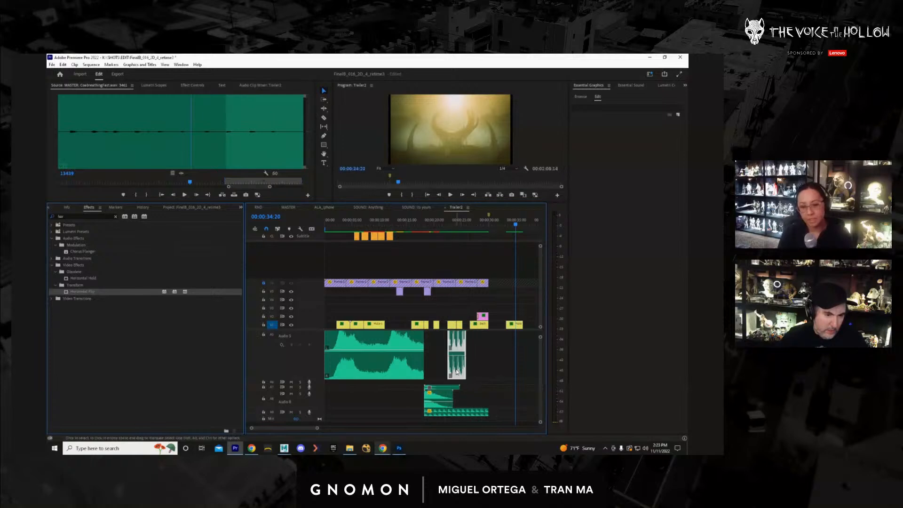
double_click(455, 371)
key("space")
key("space")
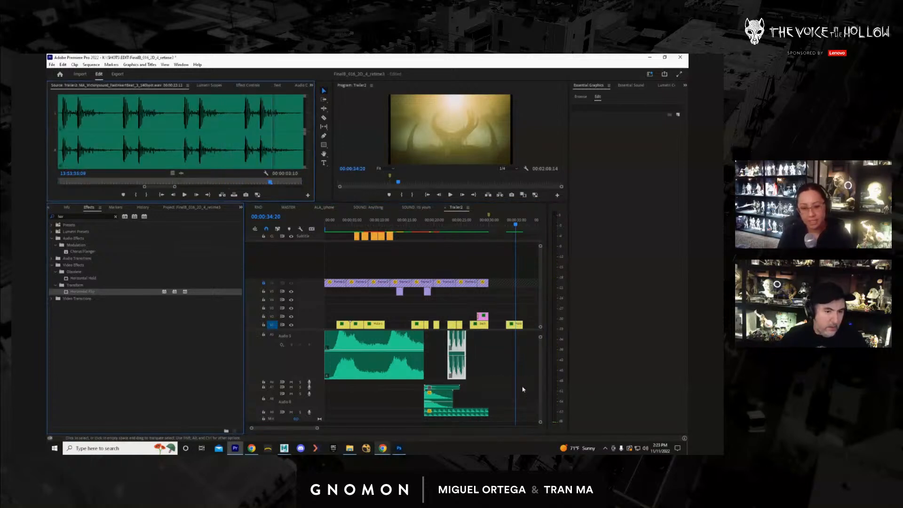
Delete the pasted sound clip from A5 in Trailer2.
left_click(496, 379)
left_click(496, 377)
left_click(461, 362)
key("Delete")
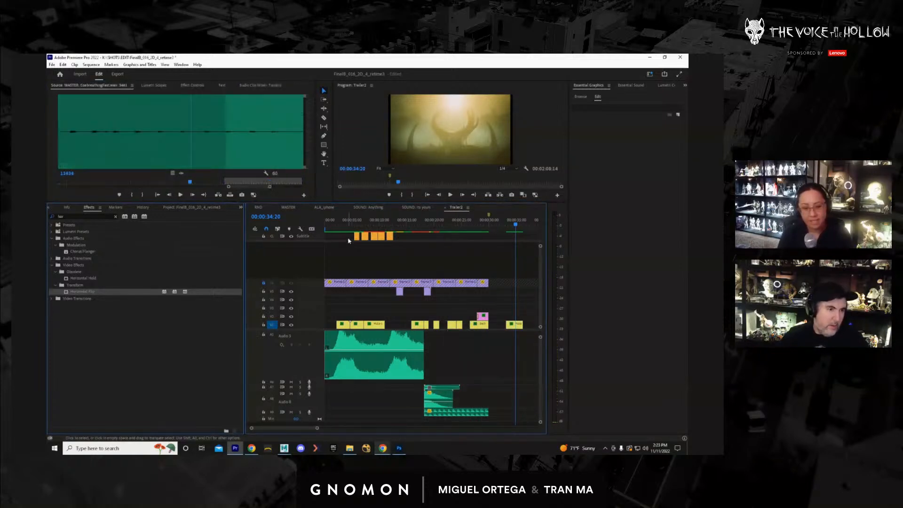
In MASTER, load the tall green clip under the "I know" subtitle for checking, and audition the fast-breathing clip above it again.
left_click(288, 206)
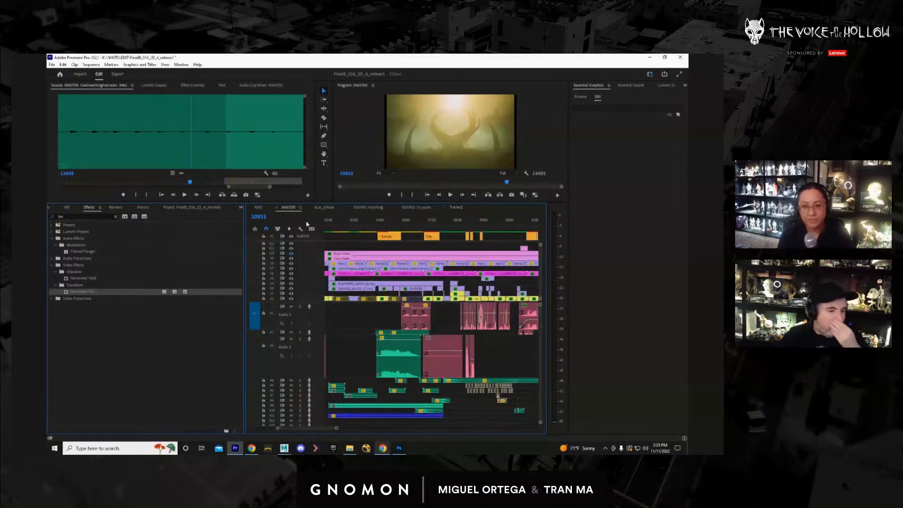
left_click(491, 356)
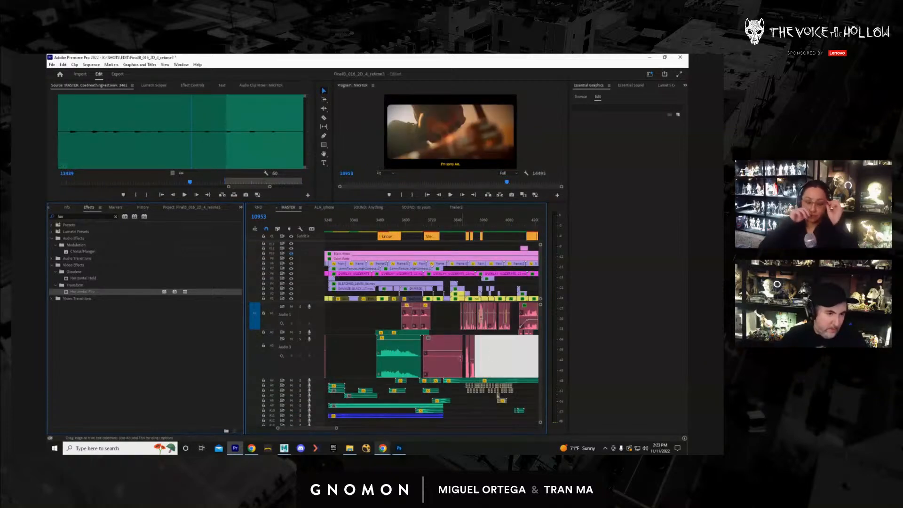
double_click(407, 367)
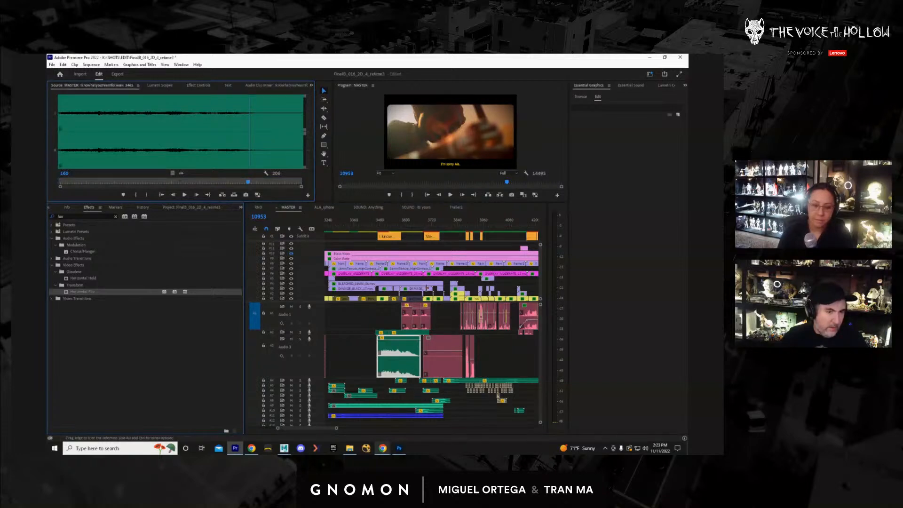
left_click(385, 230)
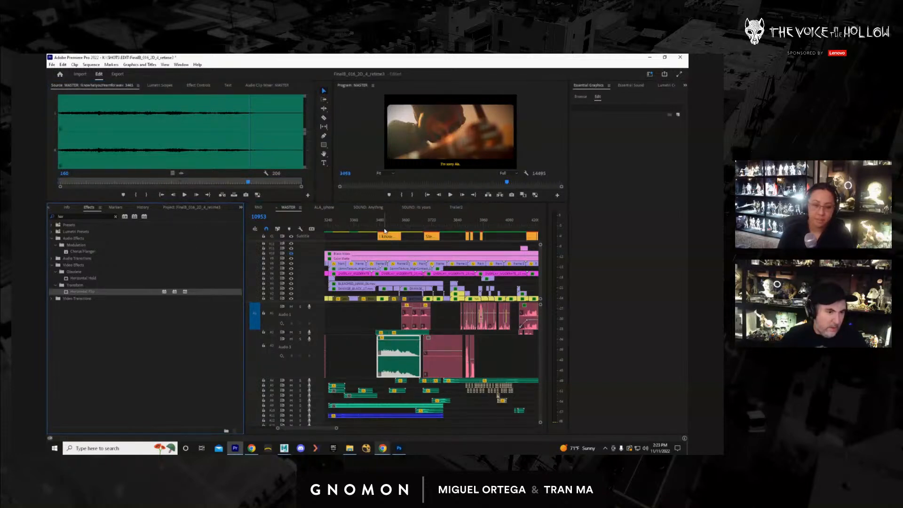
left_click(384, 332)
double_click(384, 333)
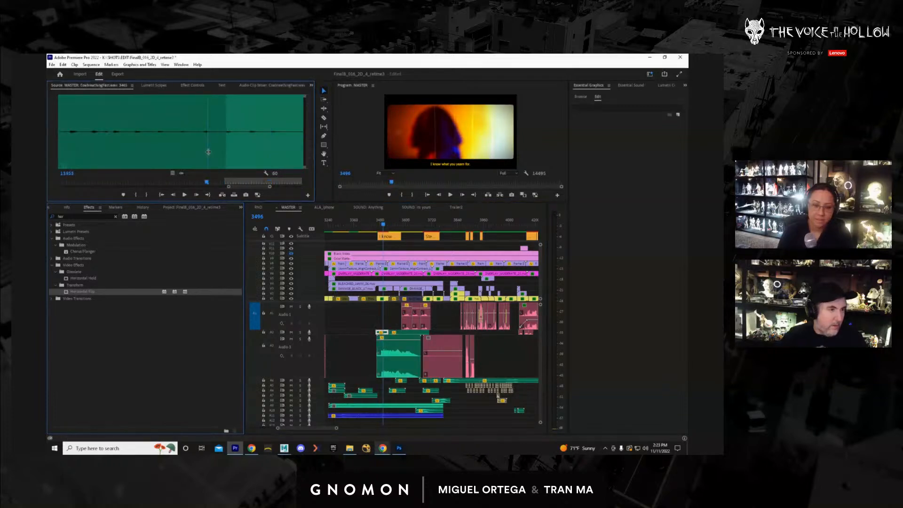
key("space")
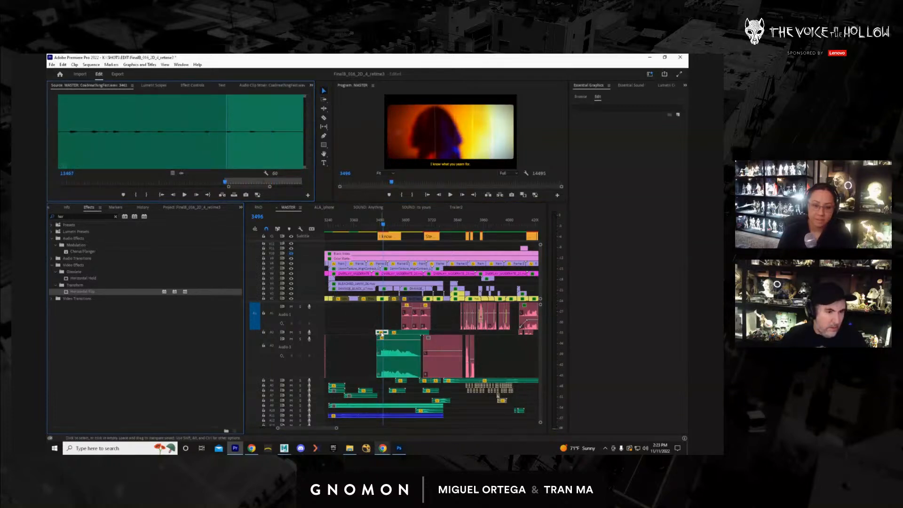
Return to Trailer2 and move the short audio clip under the title card from Audio 2 down to the free space on Audio 8.
left_click(381, 333)
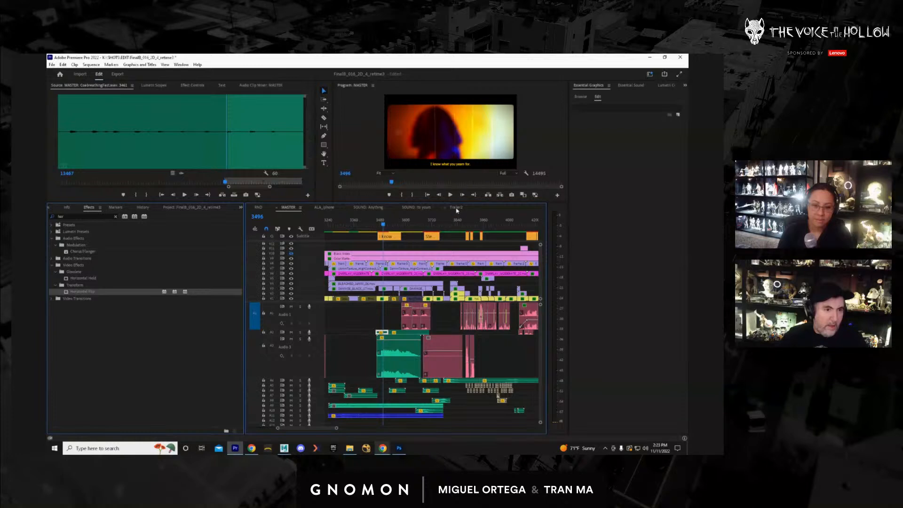
left_click(456, 208)
left_click(473, 228)
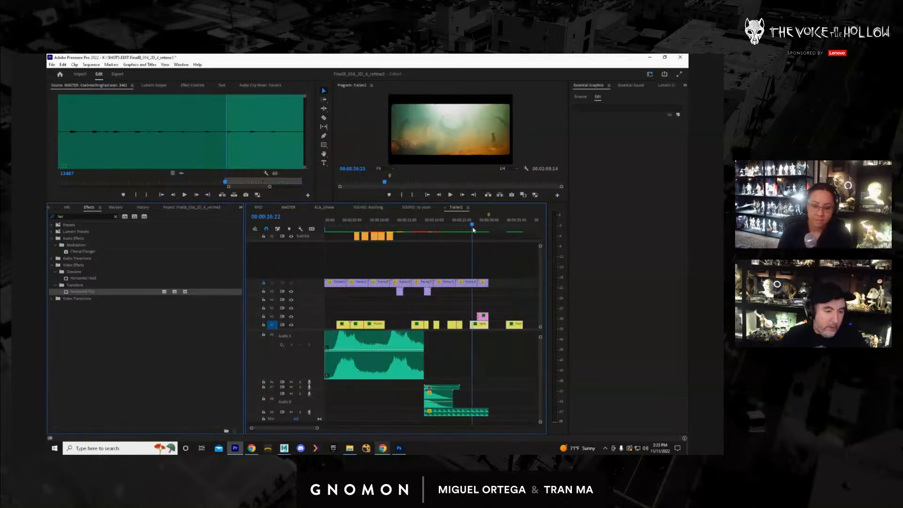
left_click_drag(472, 240, 484, 289)
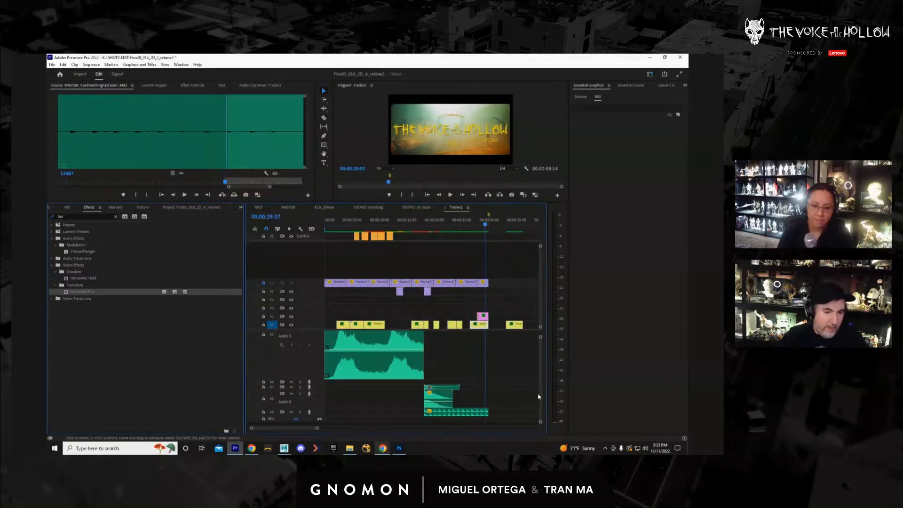
scroll(539, 392, "up", 3)
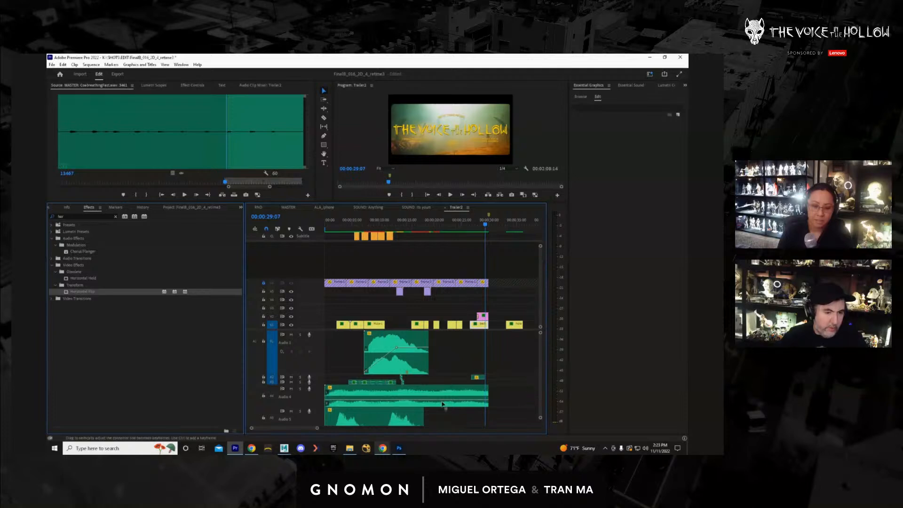
left_click_drag(318, 379, 322, 390)
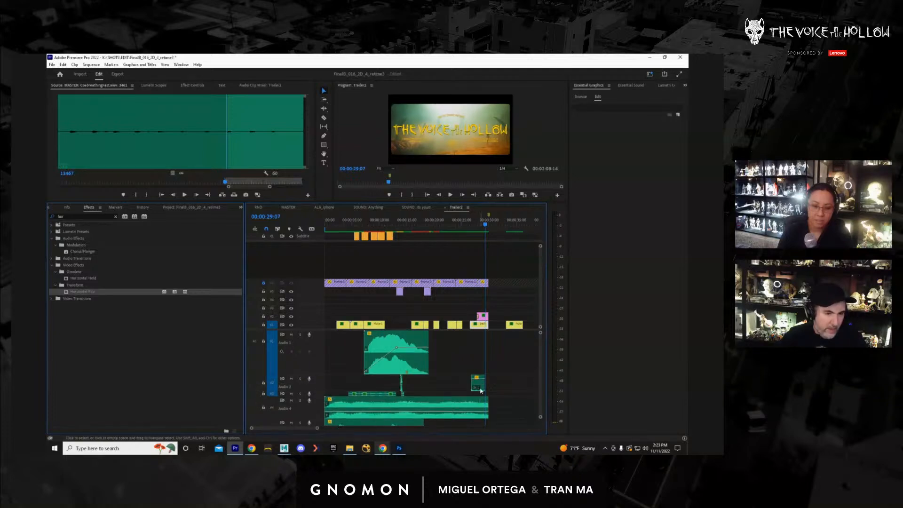
left_click_drag(481, 390, 481, 424)
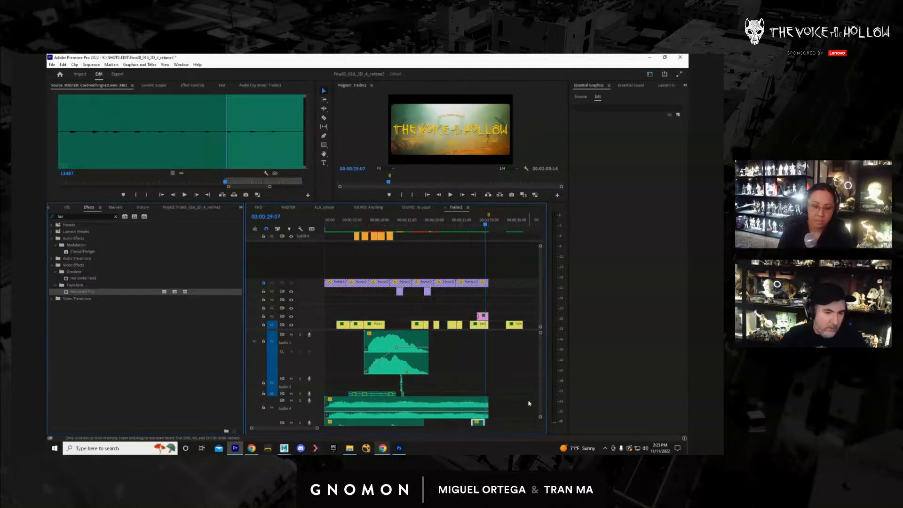
scroll(536, 397, "down", 5)
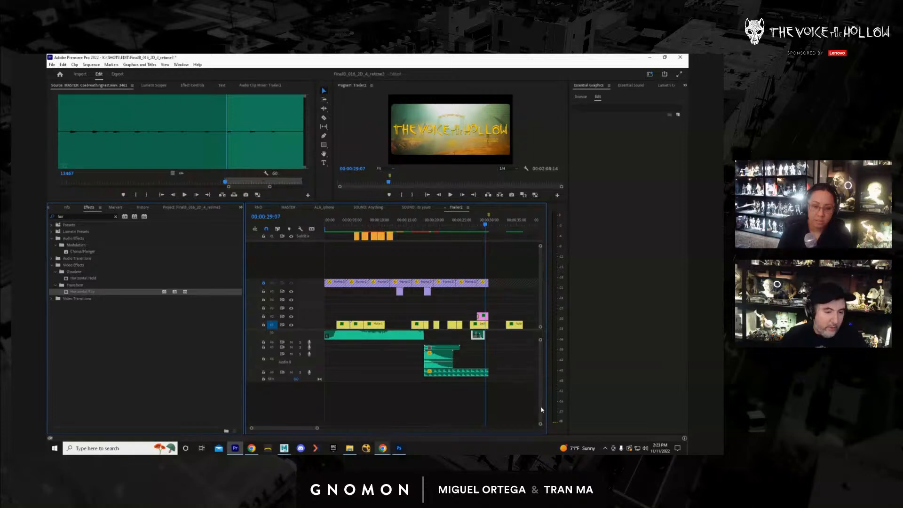
left_click_drag(481, 345, 480, 363)
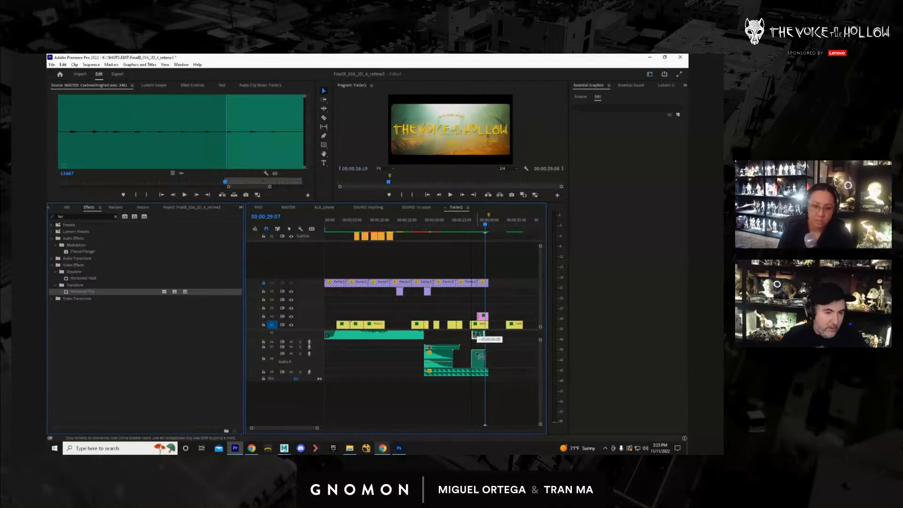
Move that clip to Audio 10 so it starts at about 00:00:19, and extend its end to the end of the trailer.
left_click_drag(462, 230, 459, 228)
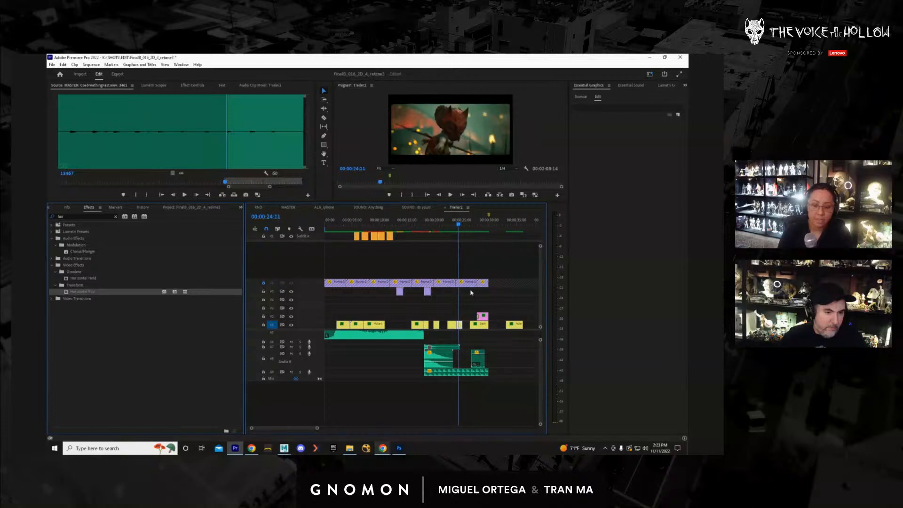
left_click_drag(476, 363, 441, 391)
left_click_drag(541, 384, 540, 391)
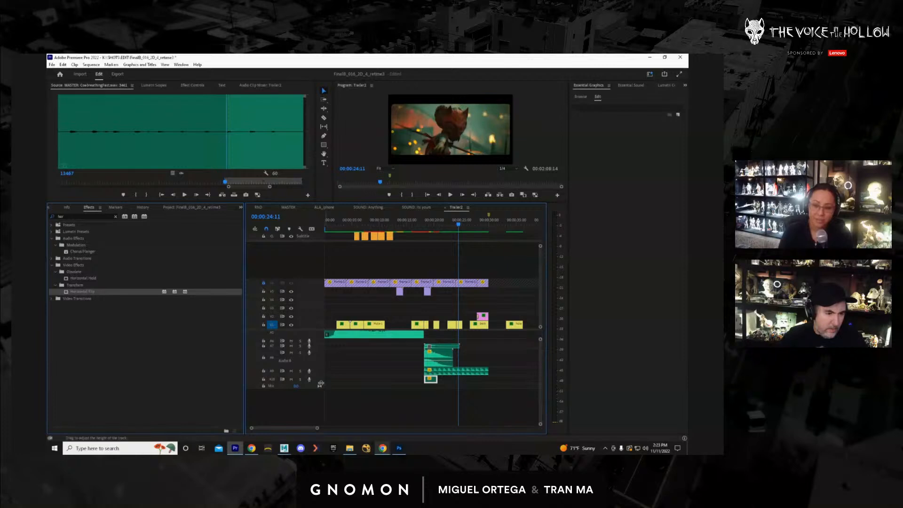
left_click_drag(320, 383, 324, 406)
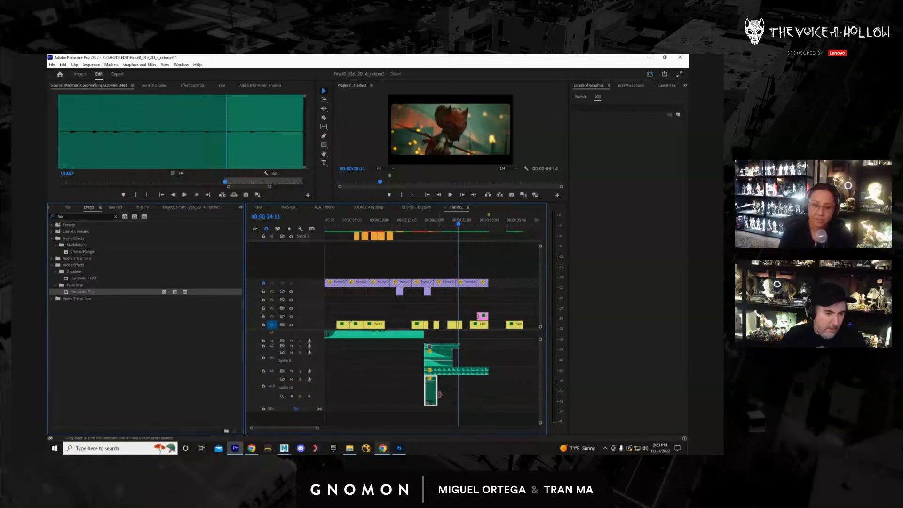
left_click_drag(440, 395, 489, 394)
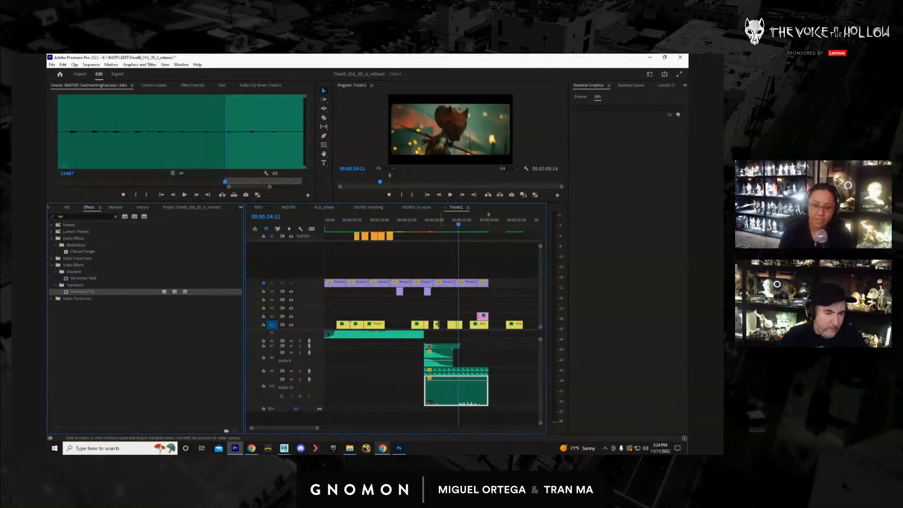
Audition the extended Audio 10 clip from about 00:00:19, and return the playhead to its start at 00:00:19:04 for a closer look.
left_click_drag(438, 225, 426, 226)
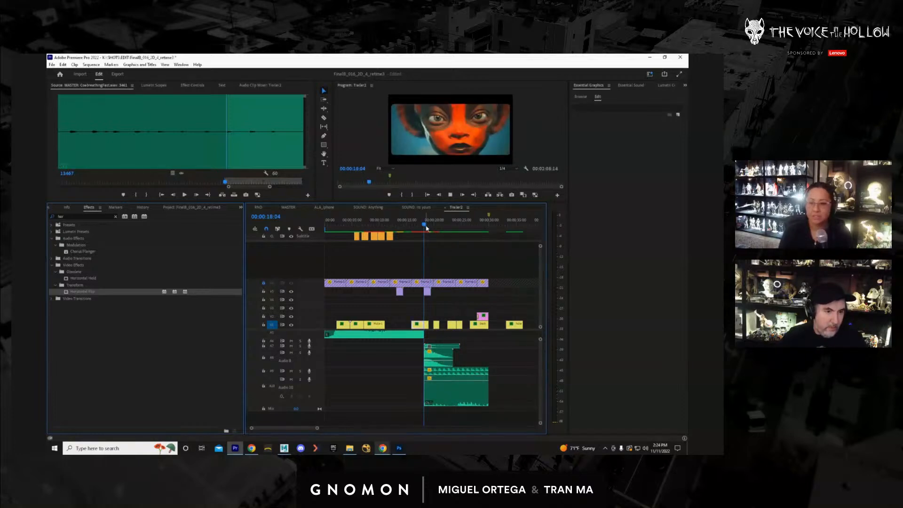
key("space")
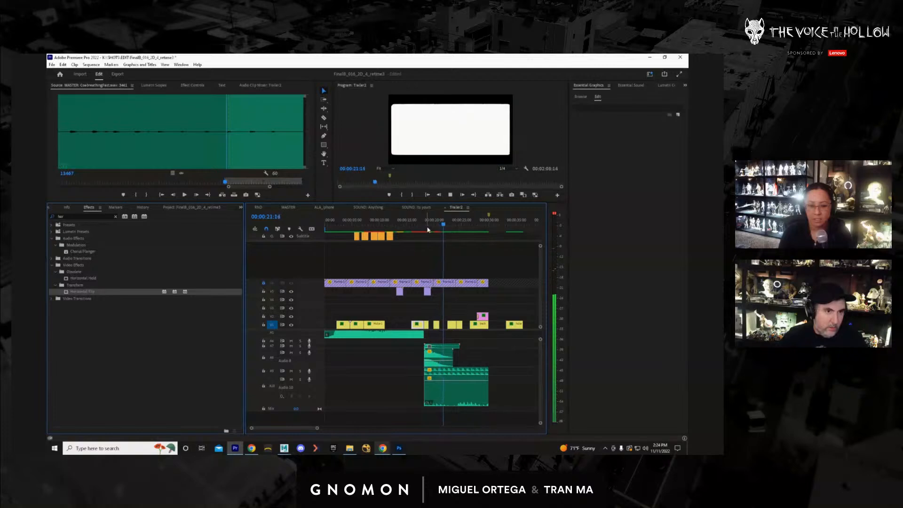
key("space")
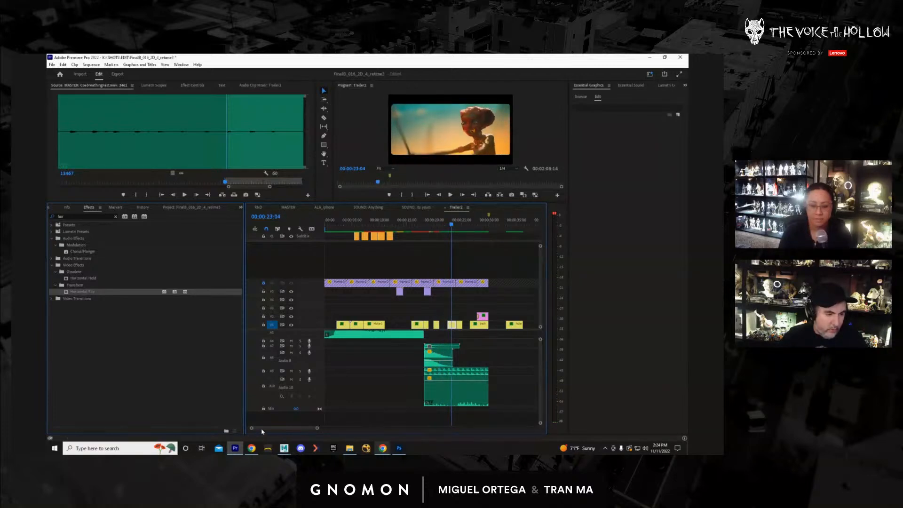
left_click_drag(317, 428, 268, 431)
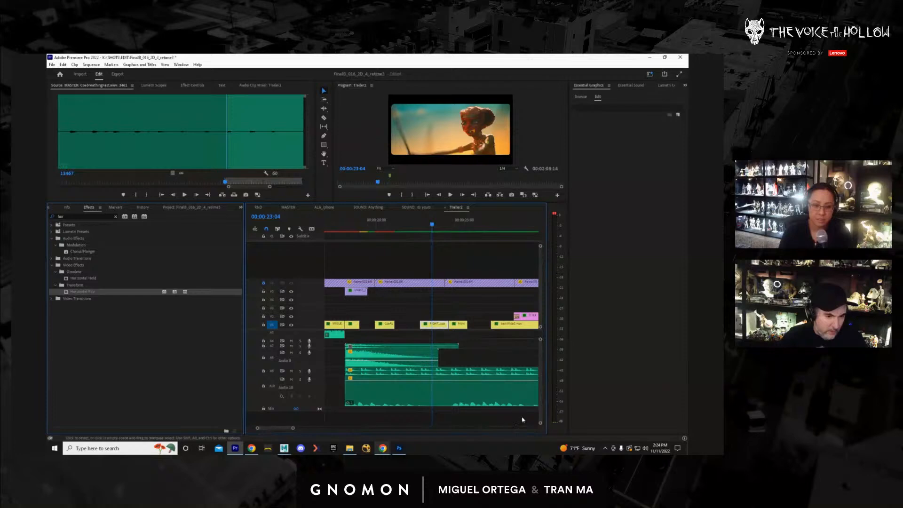
left_click_drag(540, 402, 540, 400)
left_click_drag(375, 226, 347, 233)
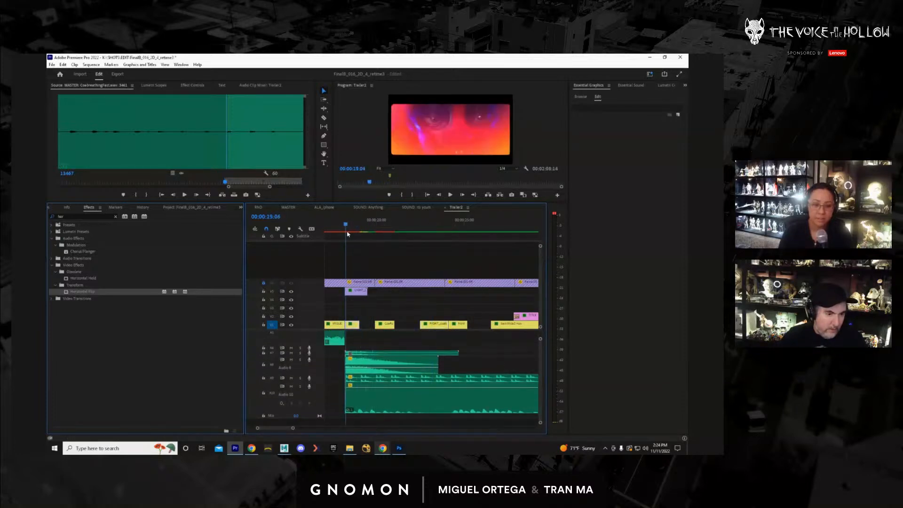
Try duplicating the two short audio clips that start at the flash, pasting the copies at 00:00:23:13.
left_click(374, 355)
left_click(374, 364, "shift")
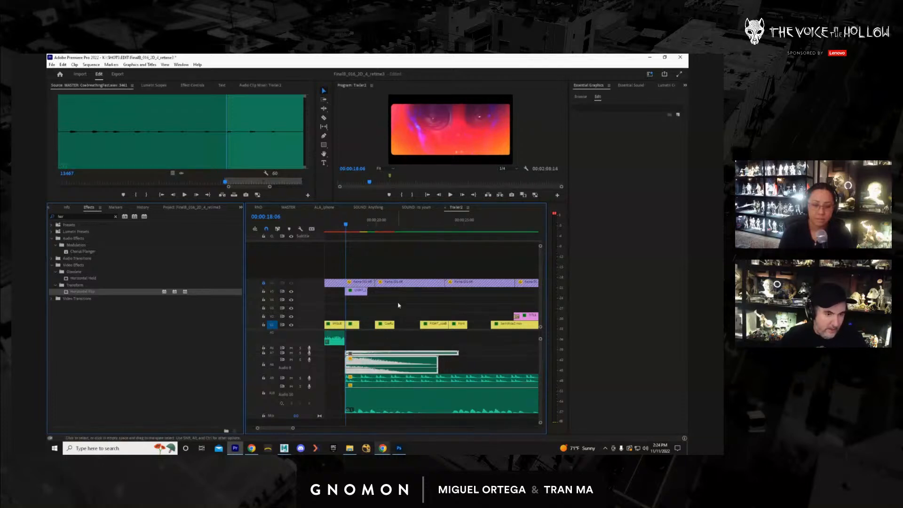
left_click(438, 226)
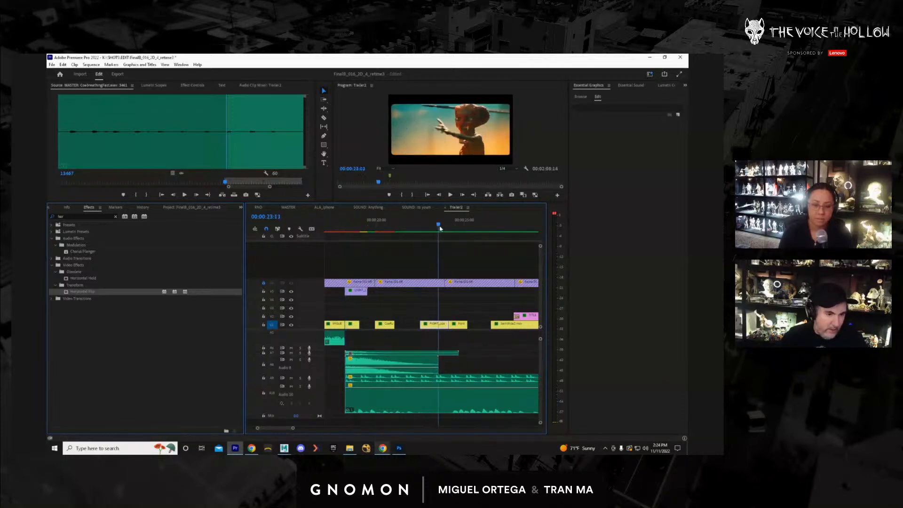
key("ctrl+v")
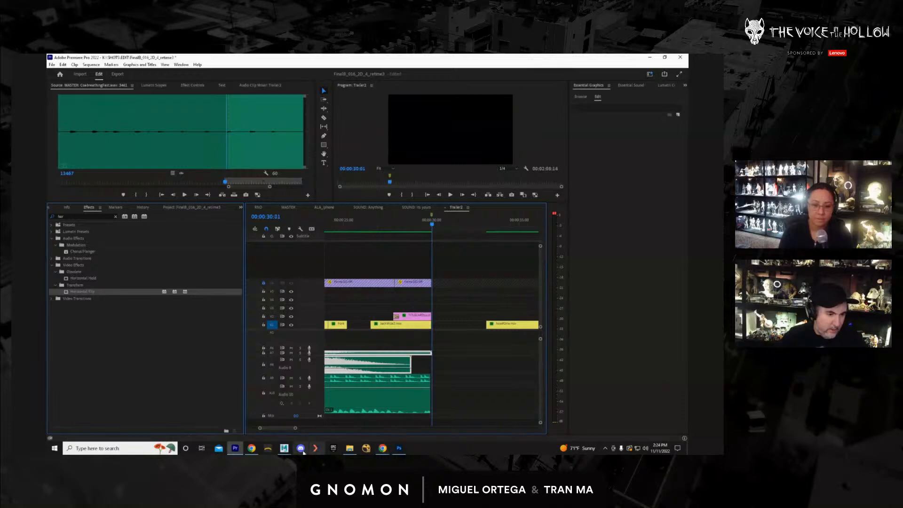
Play the sequence from just before the drum audio starts and listen to the duplicated clips against the picture.
left_click_drag(295, 428, 316, 429)
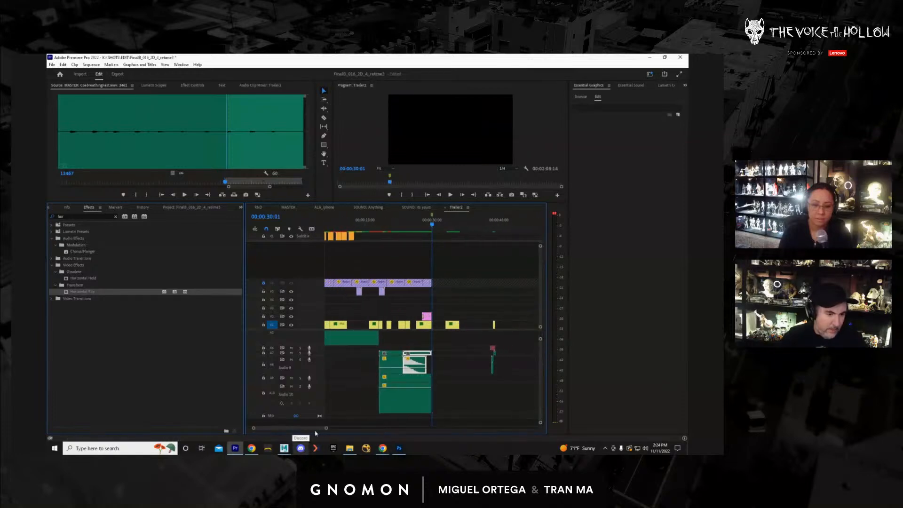
left_click(382, 225)
left_click(378, 227)
key("space")
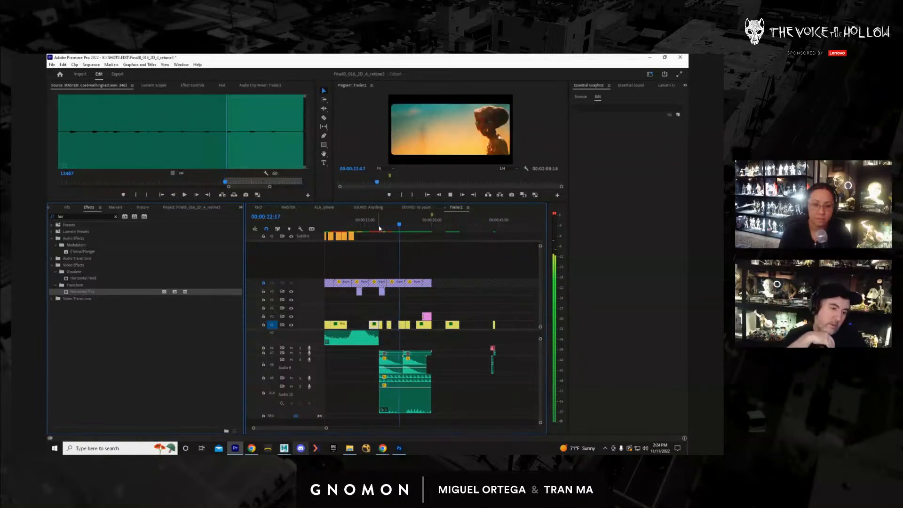
key("space")
left_click(379, 228)
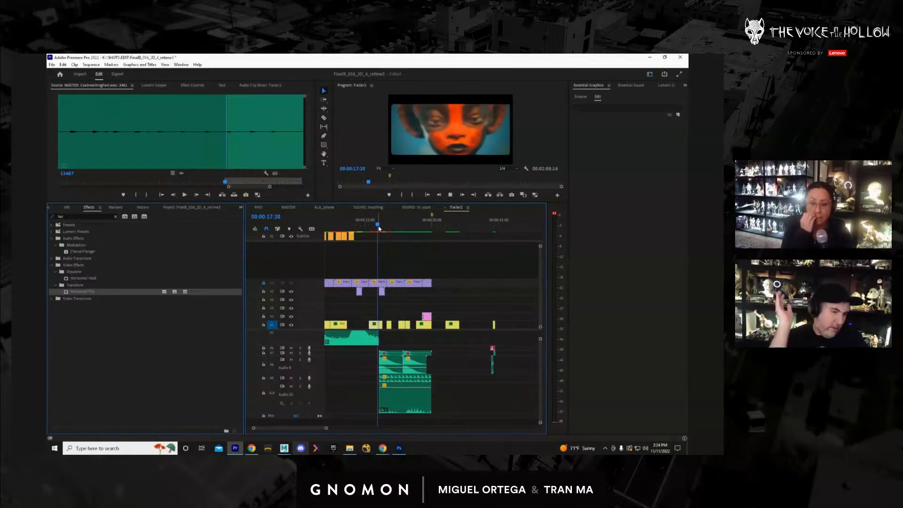
key("space")
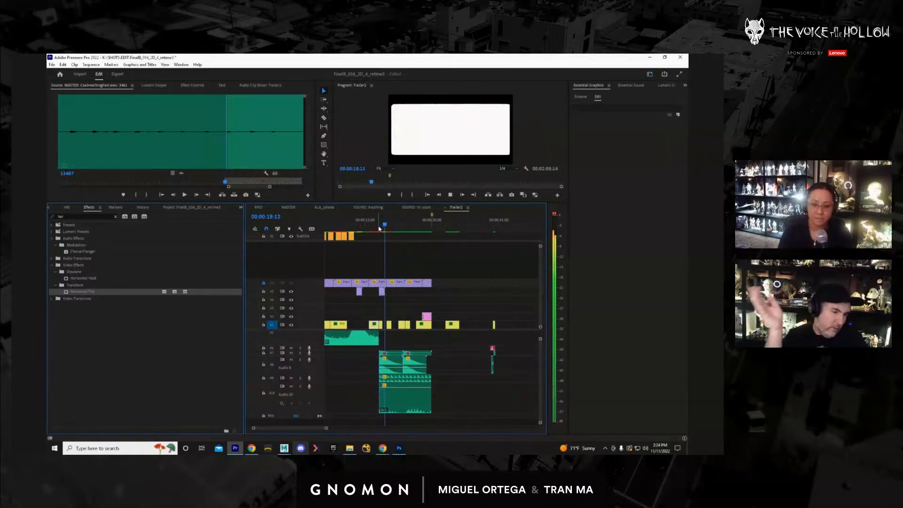
key("space")
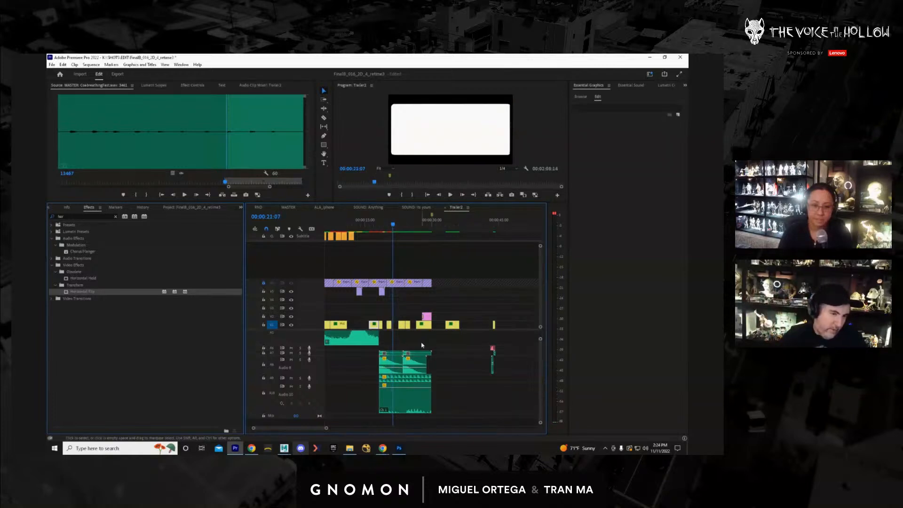
Move the duplicated audio clips earlier to 00:00:21:07 and replay the section from the start of the drum audio.
left_click_drag(413, 362, 406, 365)
left_click_drag(384, 228, 378, 228)
key("space")
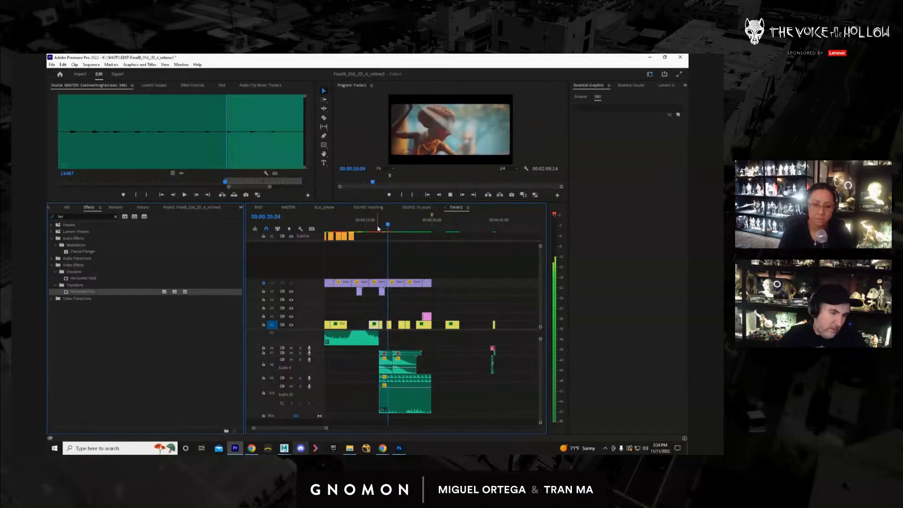
key("space")
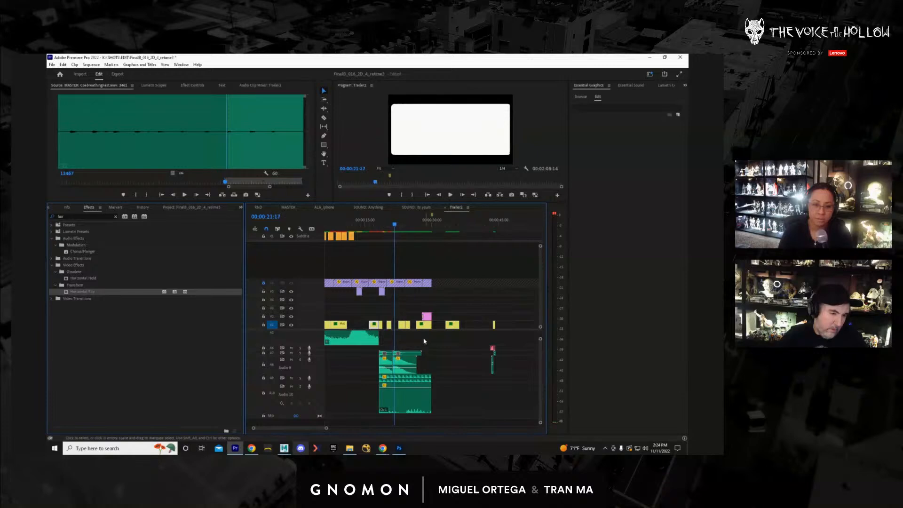
Replay the section to find the picture cut and move the duplicated audio clips earlier to 00:00:20:20.
left_click_drag(254, 429, 277, 427)
left_click_drag(404, 222, 380, 226)
key("space")
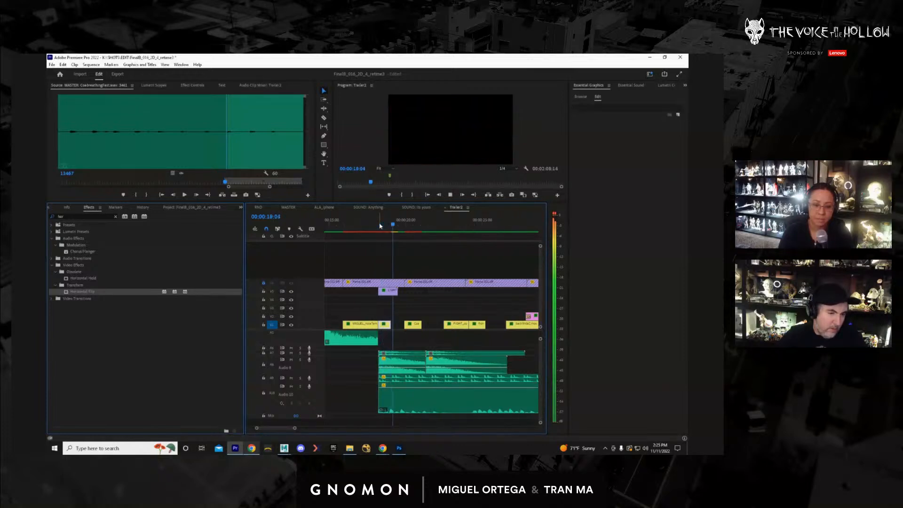
key("space")
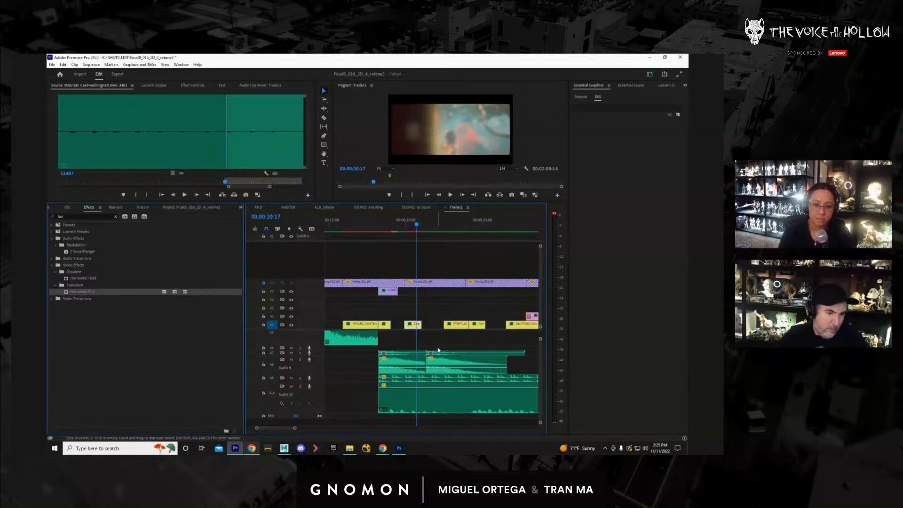
key("Right")
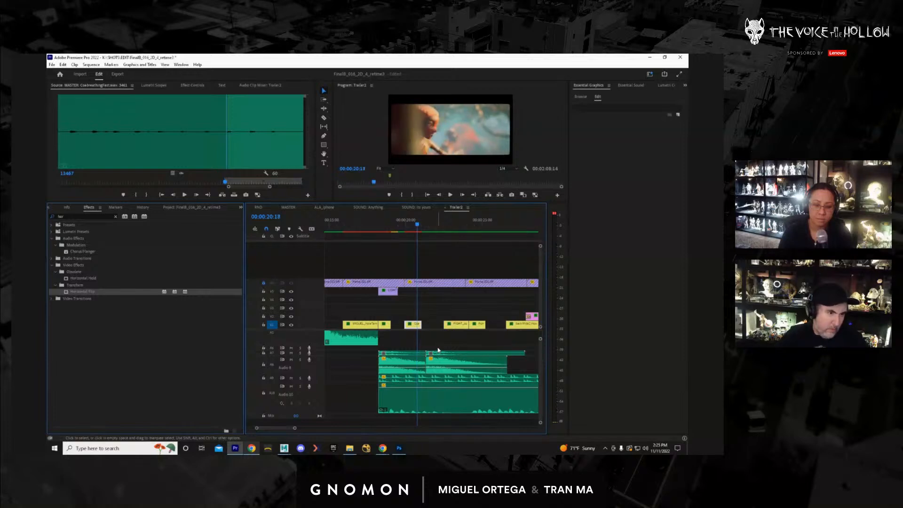
key("Right")
key("Right")
key("Right")
left_click(439, 356)
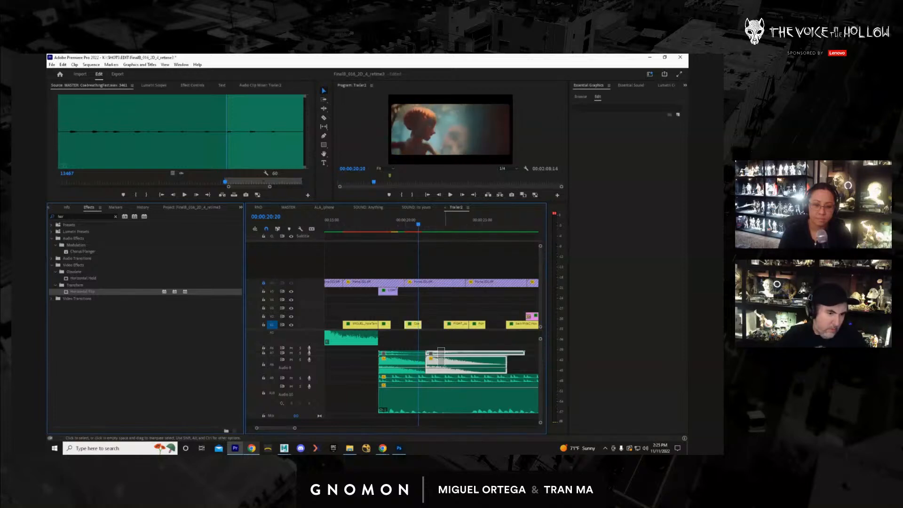
left_click_drag(439, 367, 429, 365)
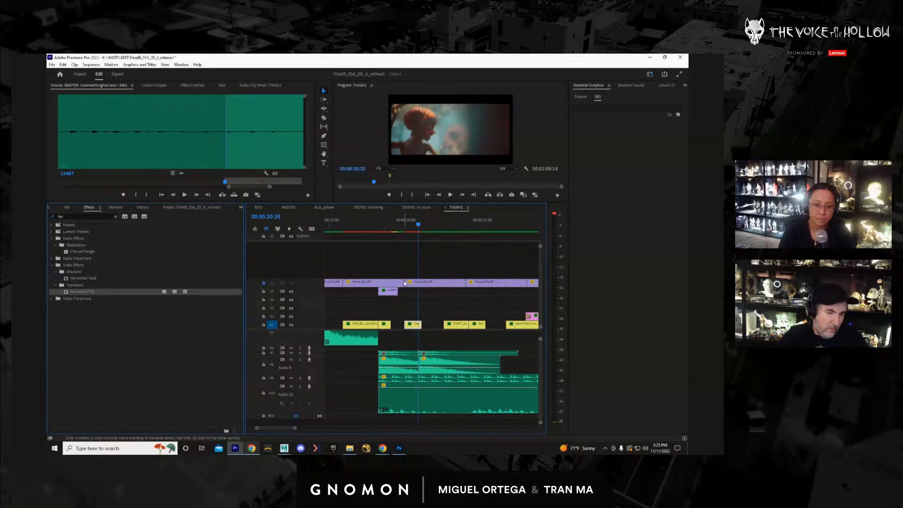
Replay the section and try shifting the duplicated audio clips later, away from the original pair.
left_click(377, 228)
key("space")
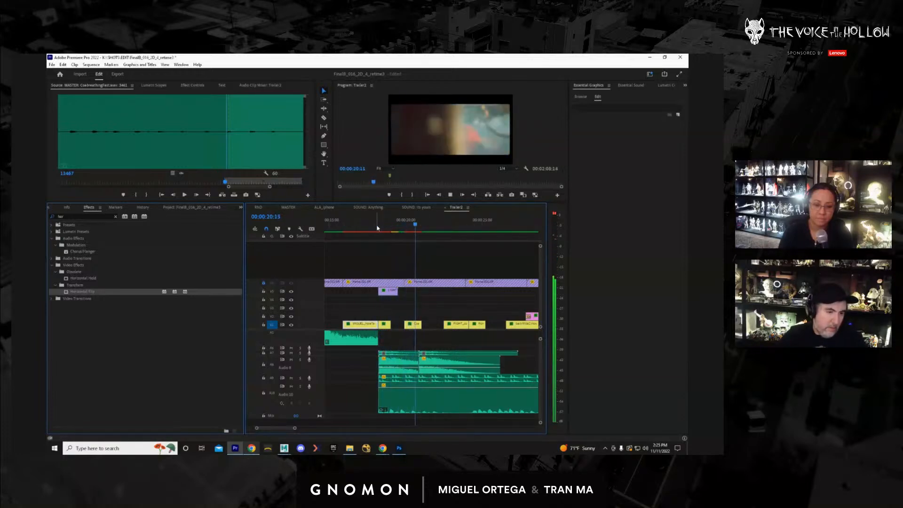
key("space")
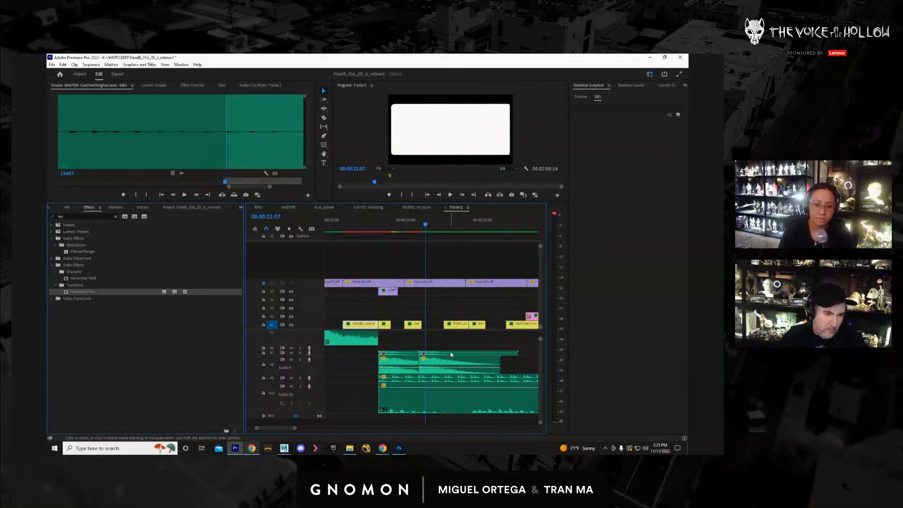
left_click_drag(450, 360, 476, 361)
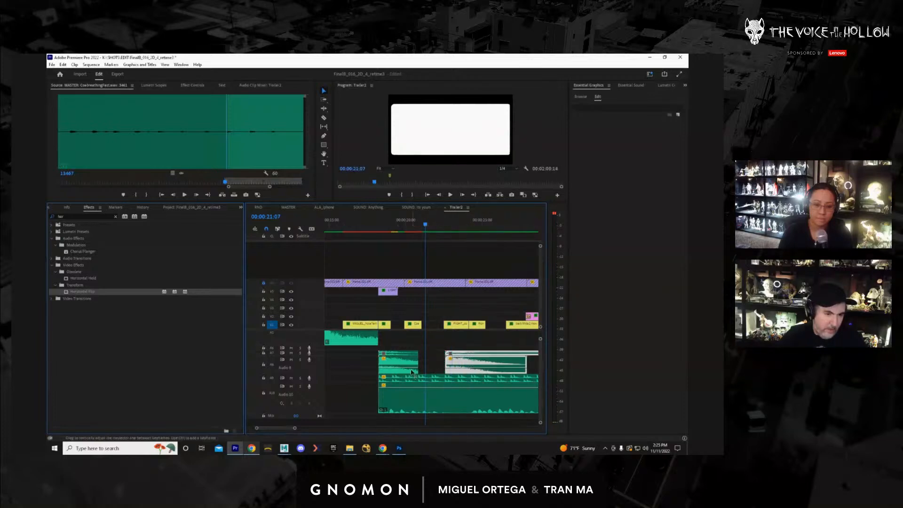
Undo the moves and the paste of the duplicated audio clips.
key("ctrl+z")
key("ctrl+z")
key("ctrl+z")
key("ctrl+z")
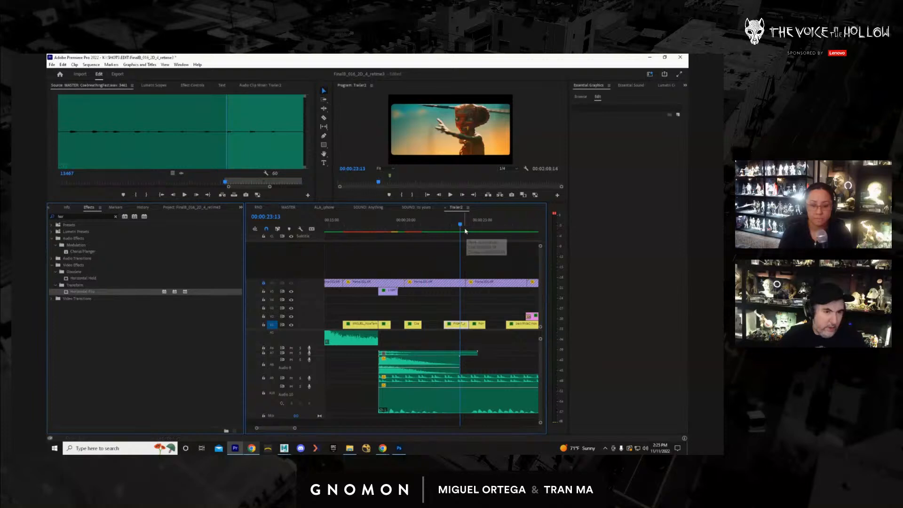
Play the sequence from about 00:00:18 to 00:00:26:05 with only the original pair of short audio clips.
left_click(383, 222)
key("space")
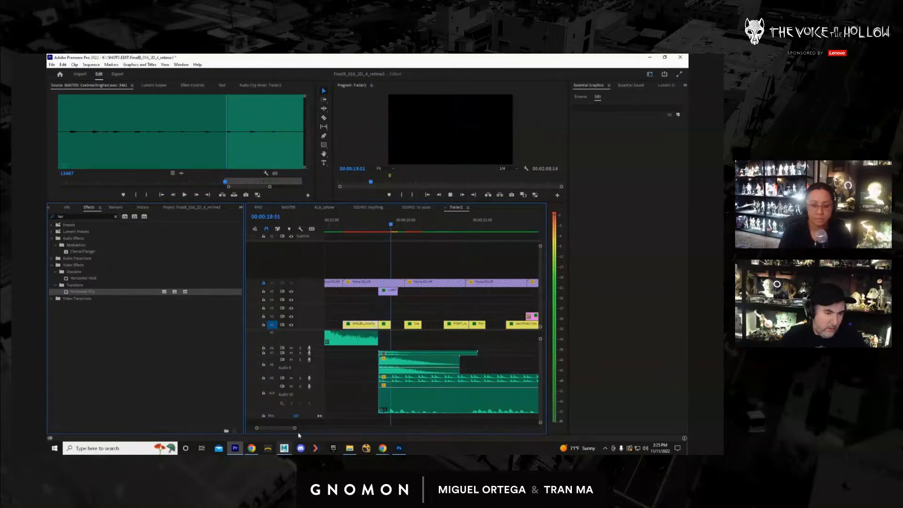
left_click_drag(294, 428, 316, 428)
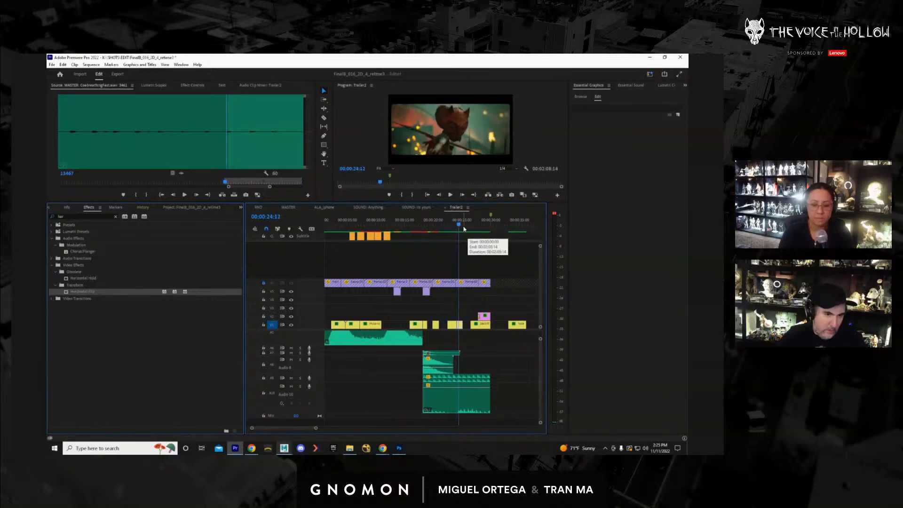
key("space")
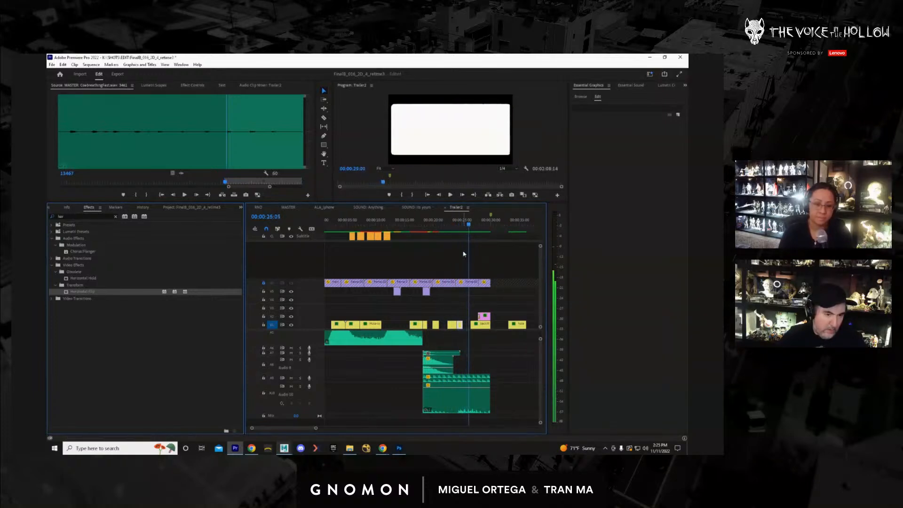
Split the lowest audio clip with the Razor tool at about 00:00:24.
key("c")
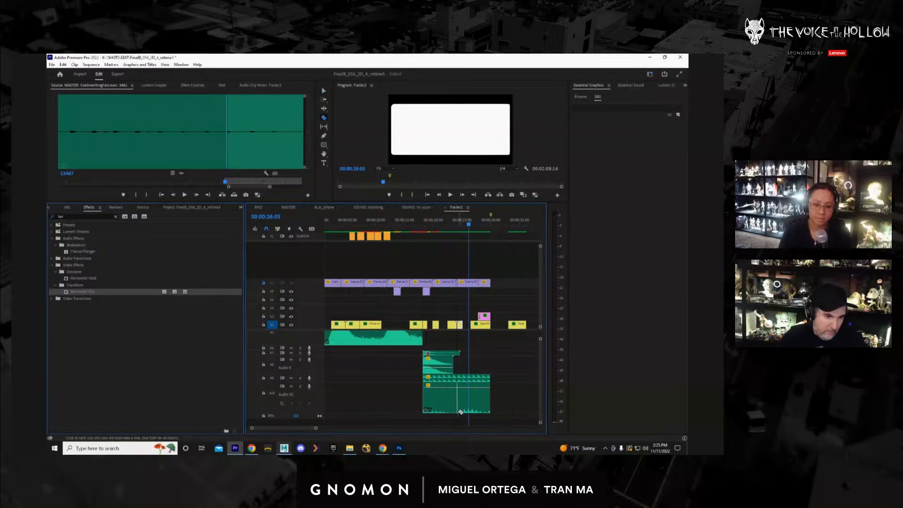
left_click(459, 412)
key("v")
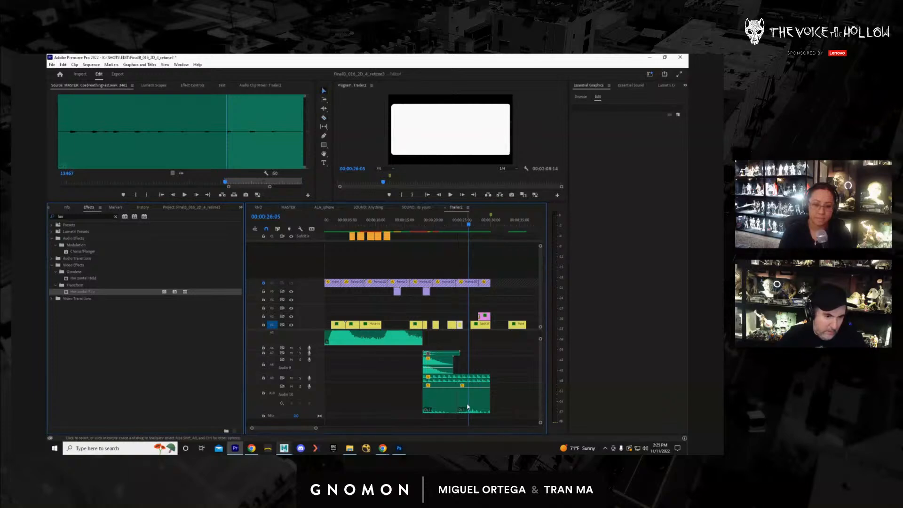
left_click_drag(466, 408, 460, 408)
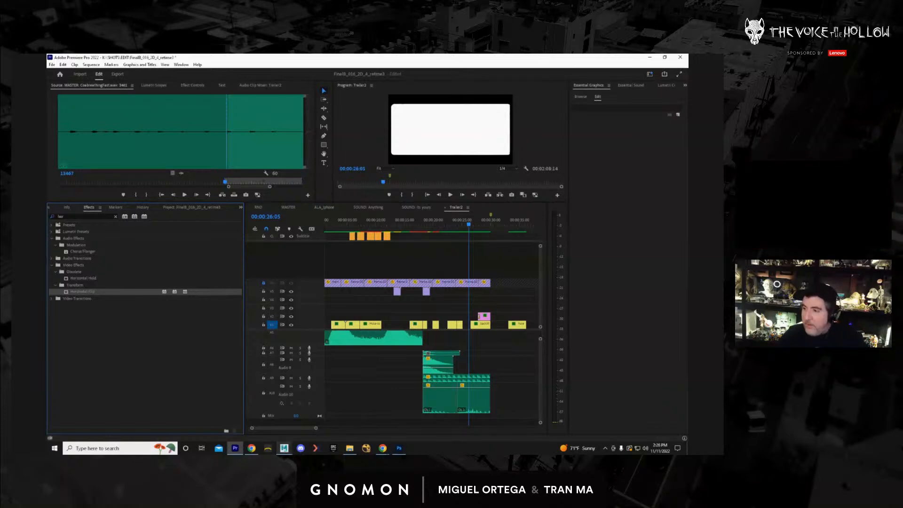
Play the sequence from about 00:00:17 and stop at 00:00:20:17.
left_click(416, 231)
key("space")
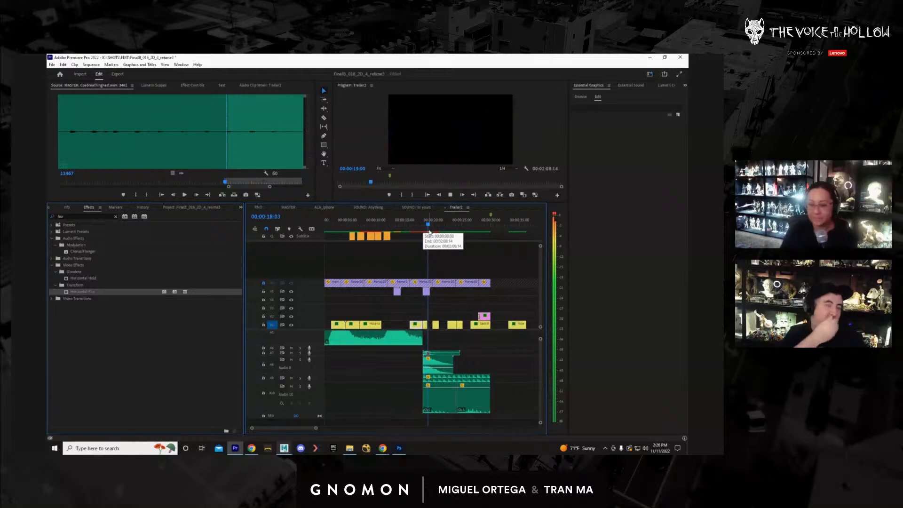
key("space")
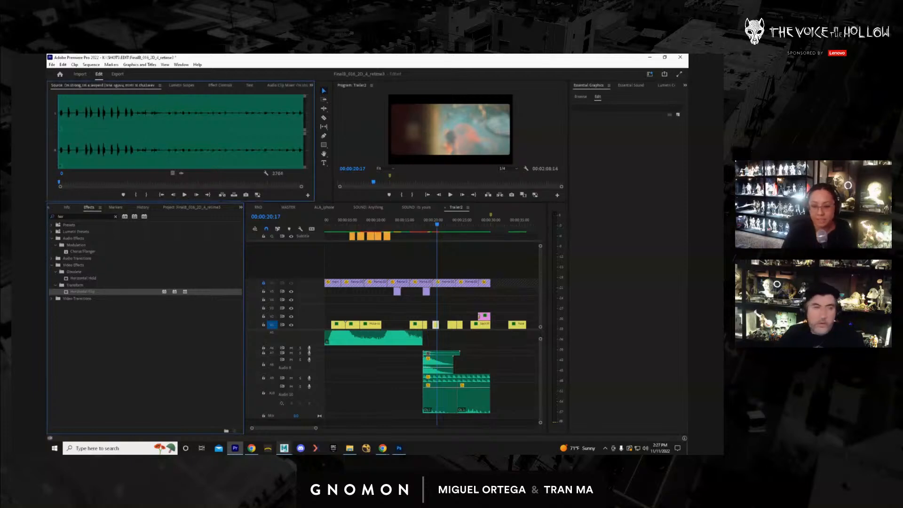
Audition the source audio, set its In point at 1363, and place it on the empty audio track at 00:00:20:17.
left_click(81, 164)
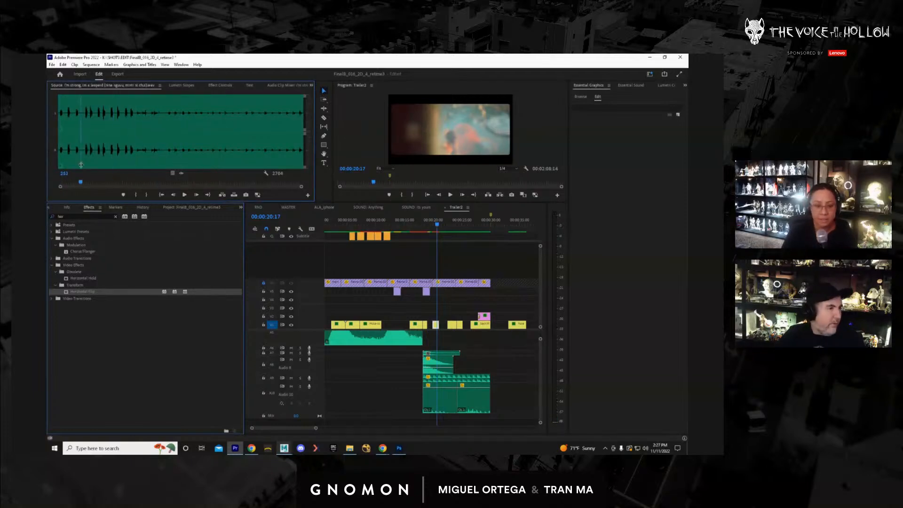
left_click(175, 157)
key("space")
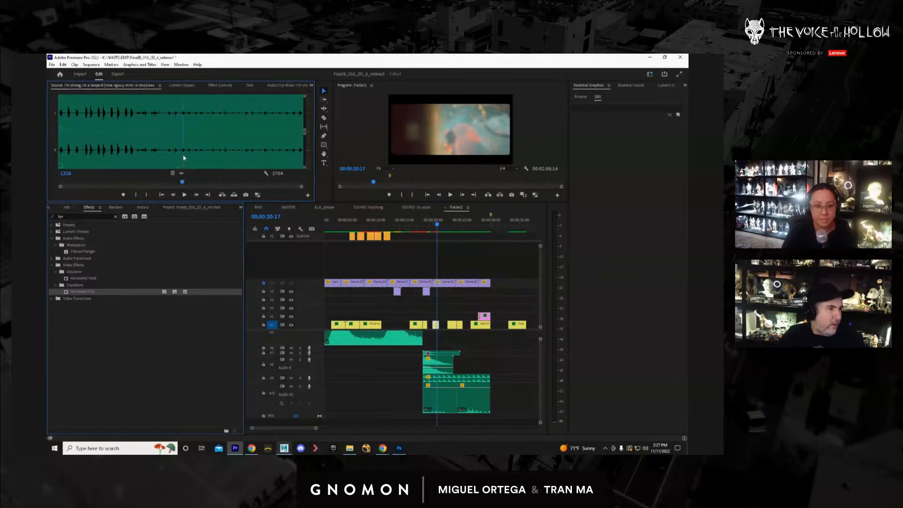
key("space")
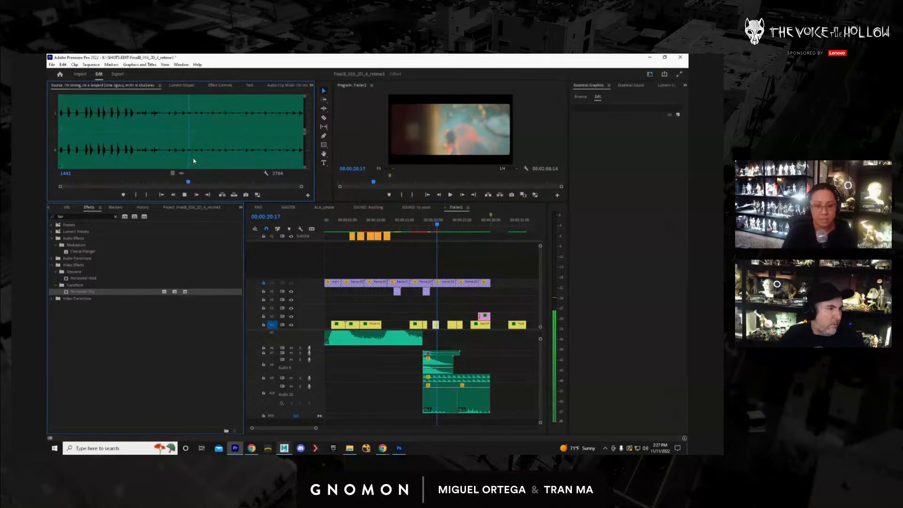
left_click_drag(194, 160, 180, 160)
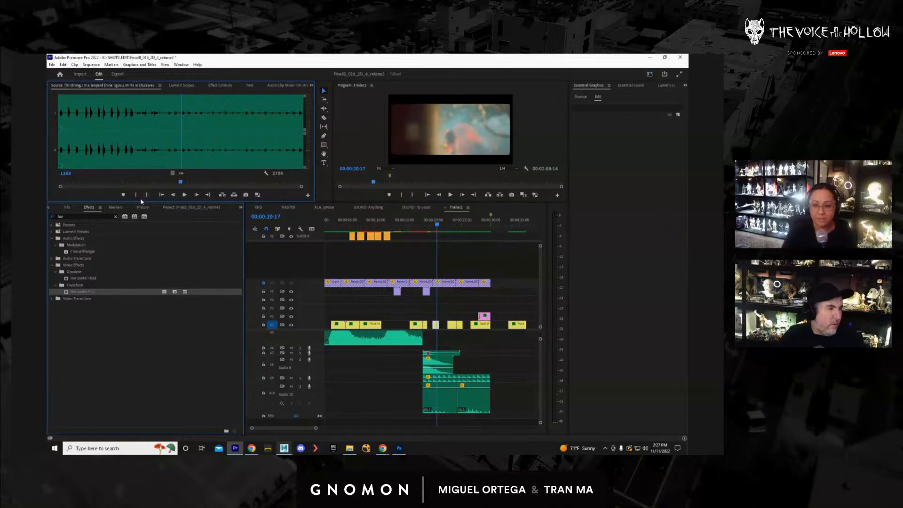
key("i")
left_click_drag(182, 173, 453, 351)
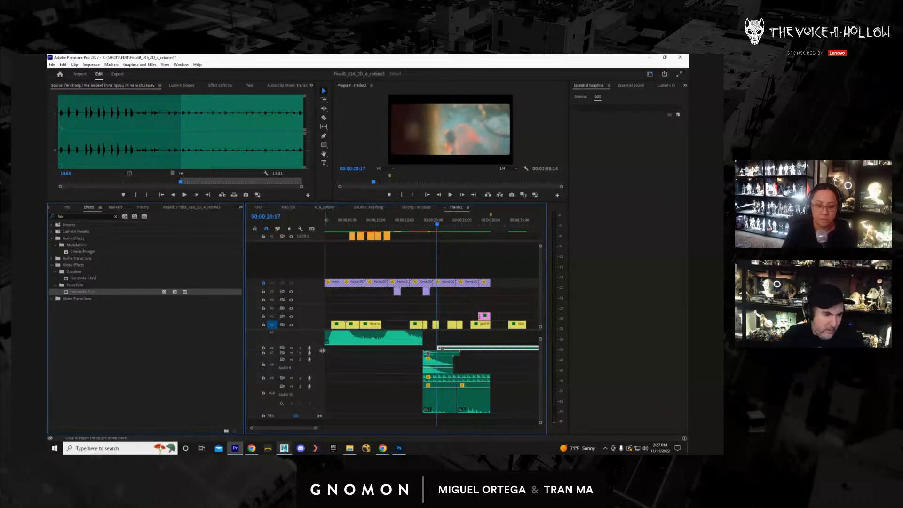
Increase the new audio clip's track height and play the section from about 00:00:18 to check the added sound.
left_click_drag(322, 351, 321, 379)
left_click_drag(427, 228, 423, 227)
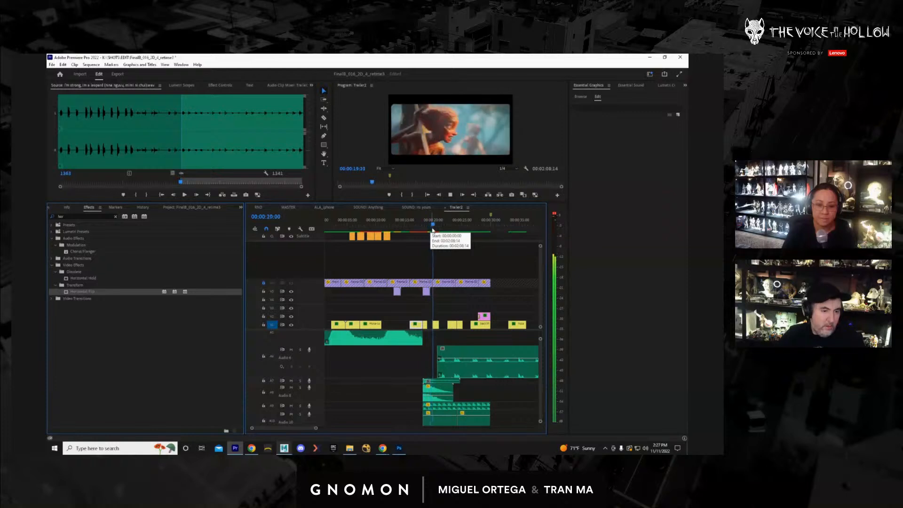
key("space")
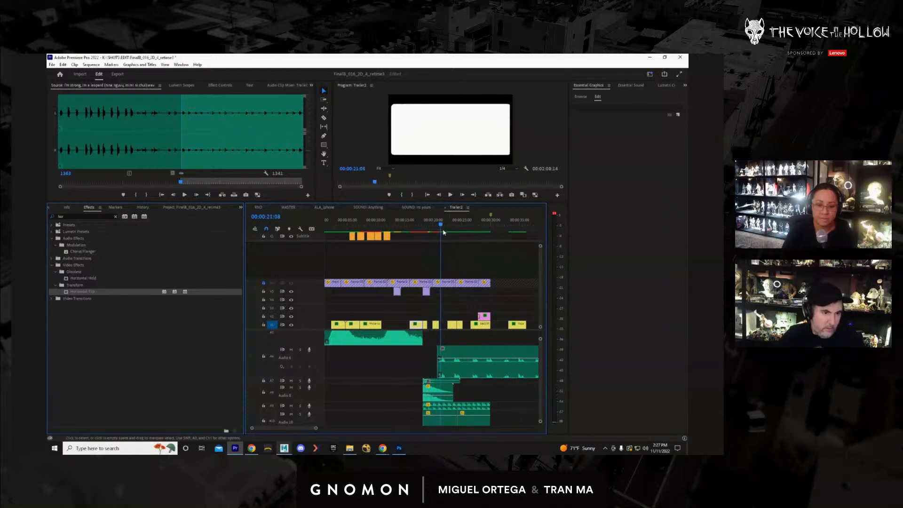
left_click_drag(443, 232, 419, 232)
key("space")
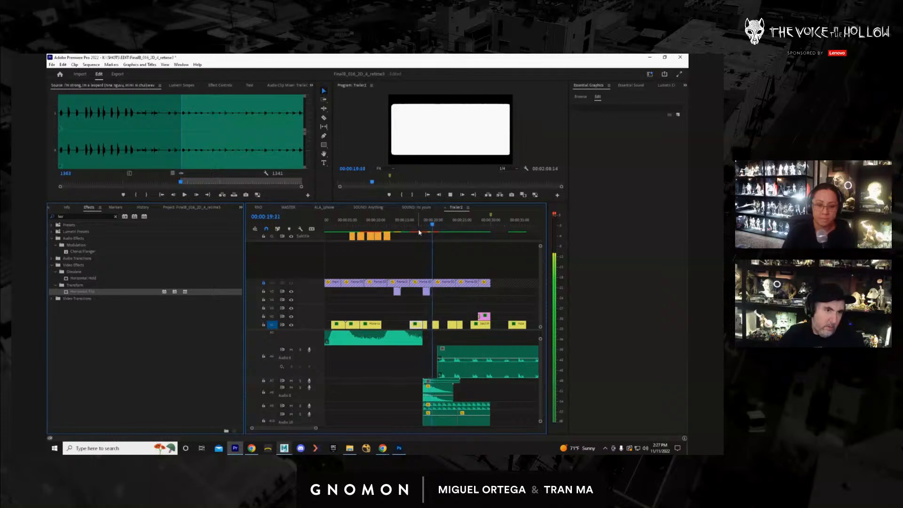
Move the new audio clip earlier to start at about 00:00:20:00 and play it up to 00:00:21:09.
key("space")
left_click(446, 375)
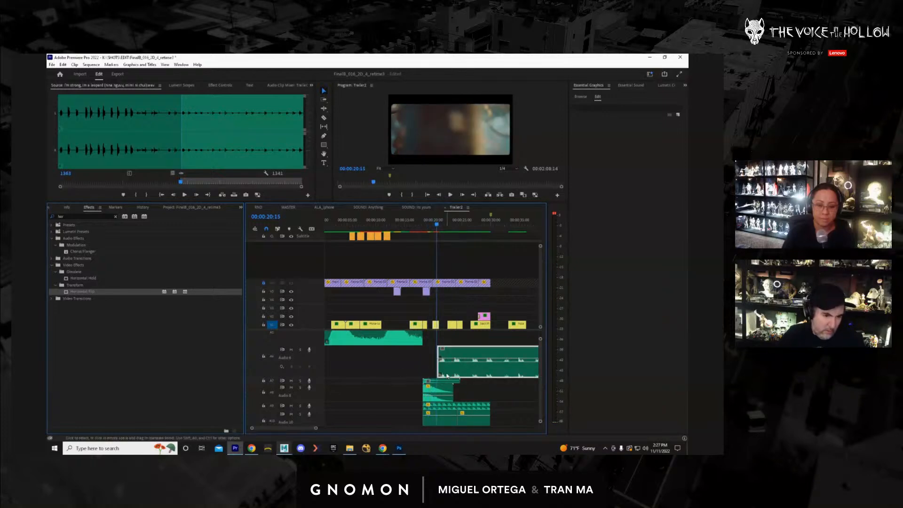
left_click_drag(447, 375, 444, 375)
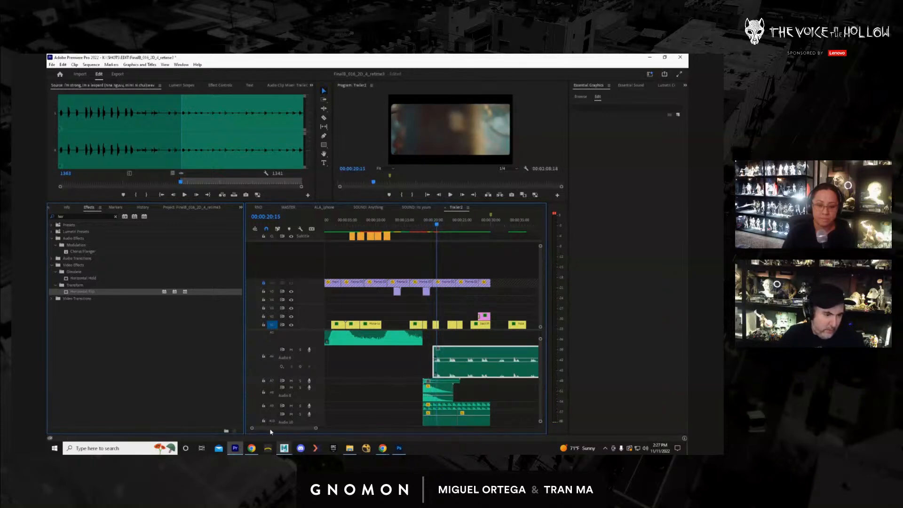
left_click_drag(253, 429, 277, 429)
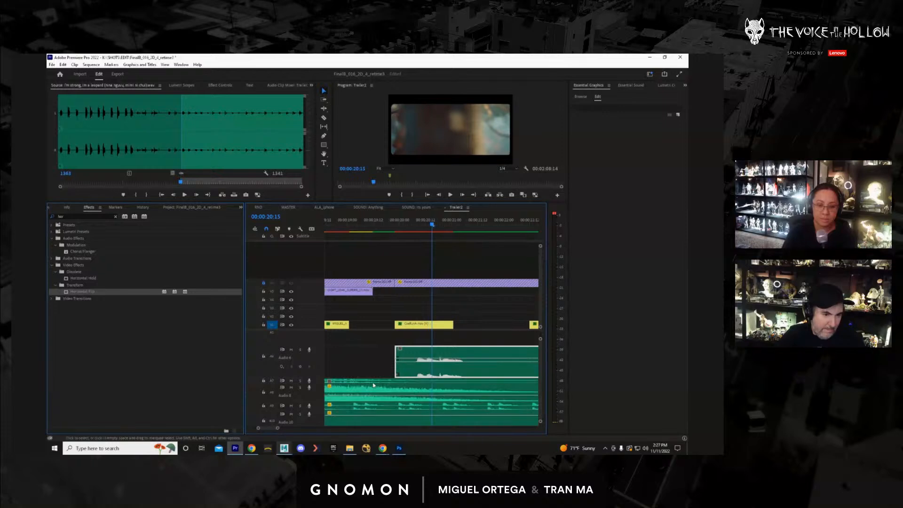
left_click_drag(410, 368, 458, 376)
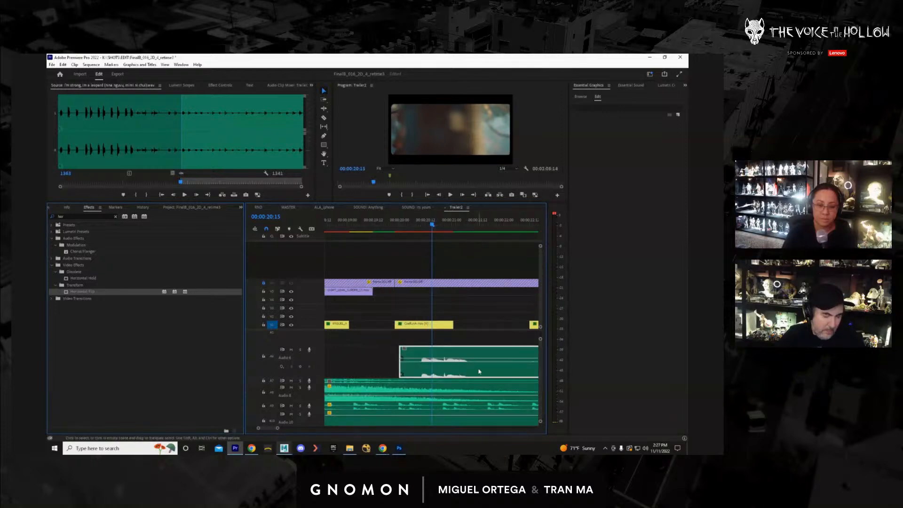
left_click_drag(429, 226, 404, 226)
key("space")
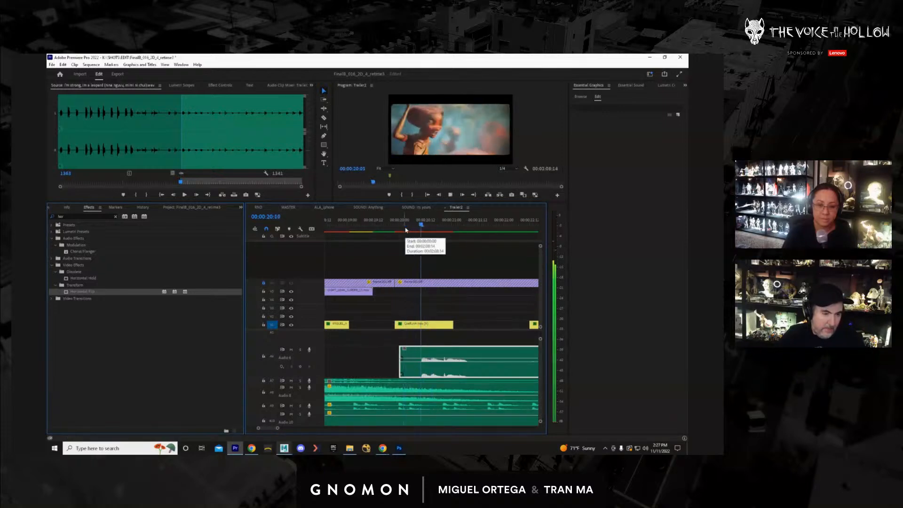
key("space")
Split the new audio clip at 00:00:21:09, remove the silent stretch that follows, and butt the remaining audio against the first piece.
key("c")
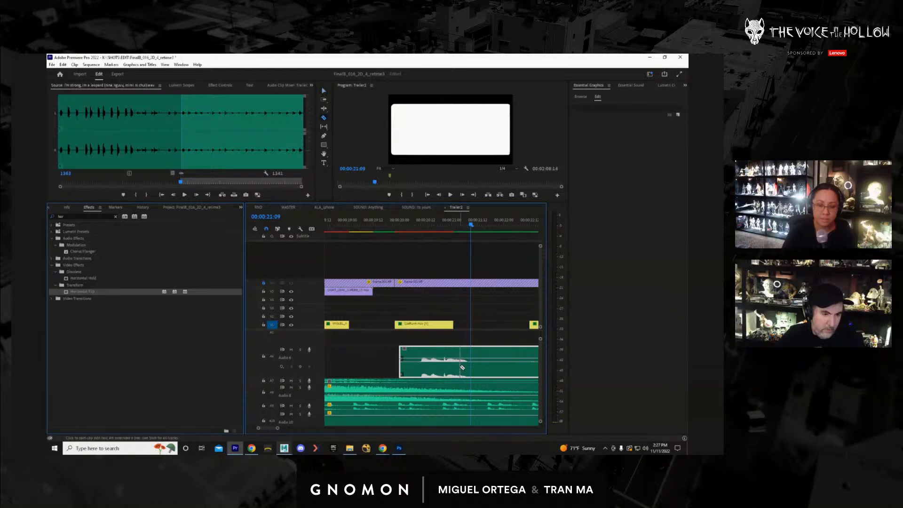
left_click(473, 368)
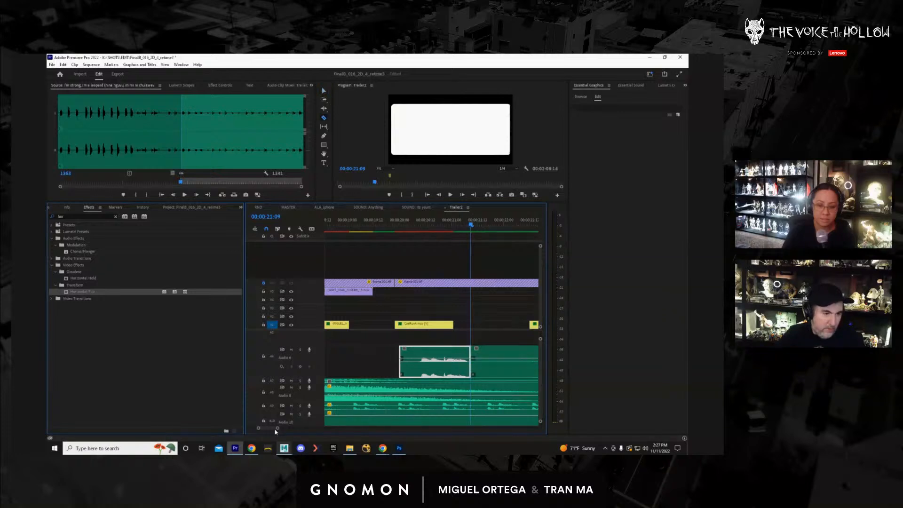
left_click_drag(277, 429, 287, 428)
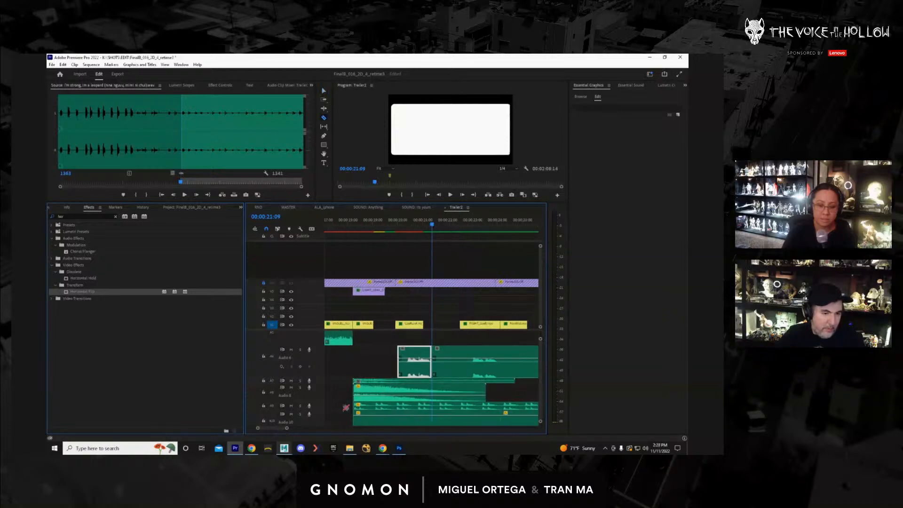
key("v")
left_click(461, 370)
key("Delete")
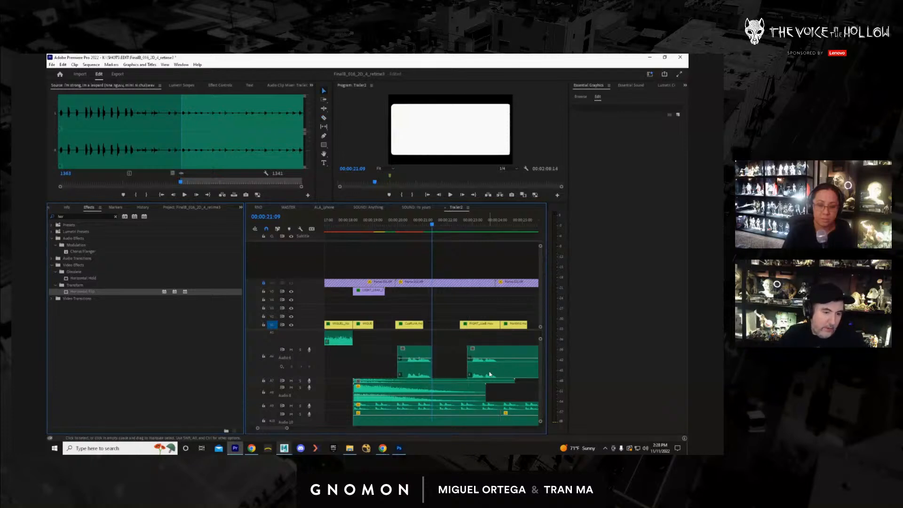
left_click_drag(489, 374, 454, 375)
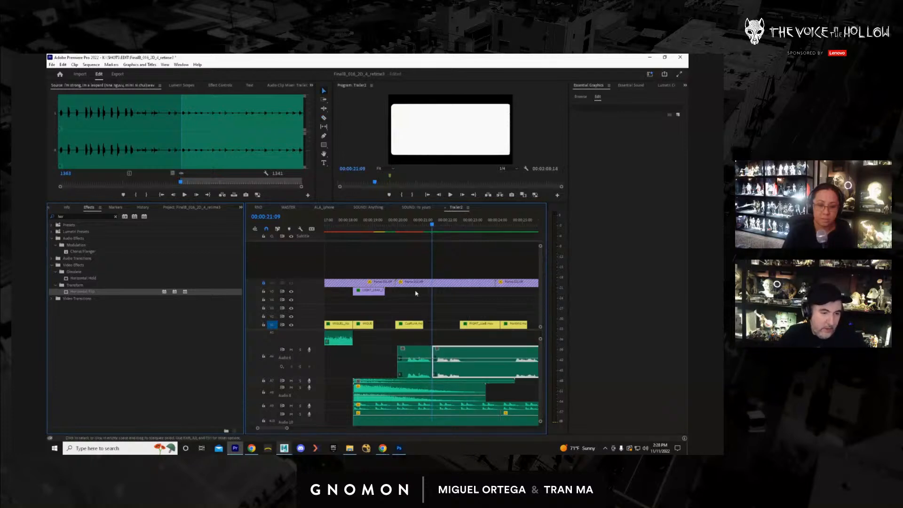
Shift the second audio piece later to start at about 00:00:21:16, playing the section from about 00:00:20 before and after.
left_click(397, 227)
key("space")
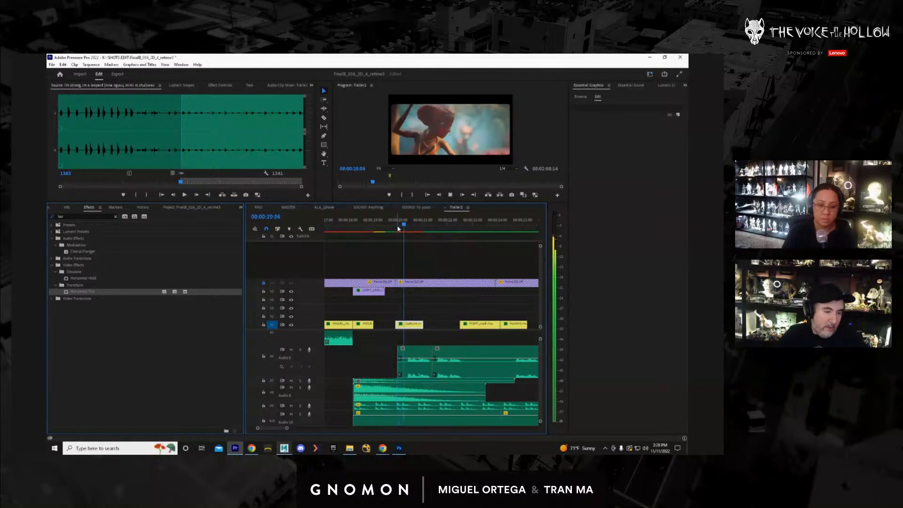
key("space")
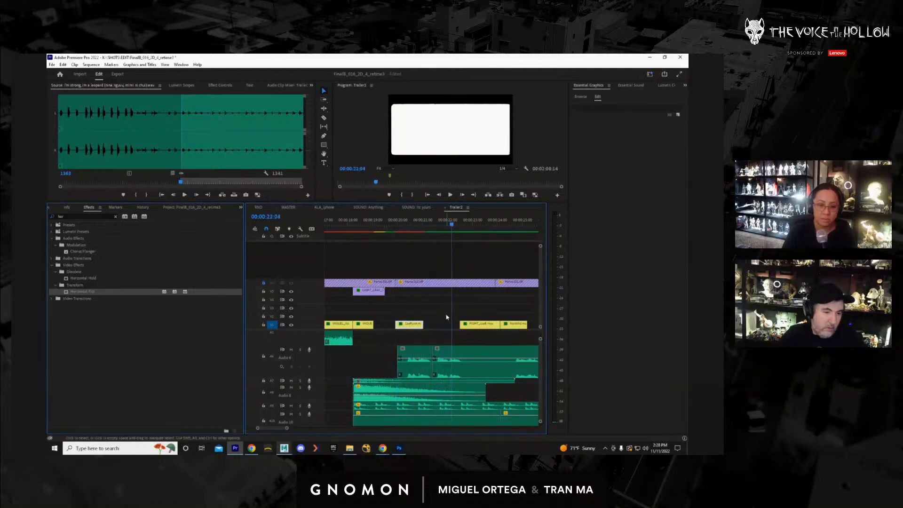
left_click_drag(463, 370, 476, 372)
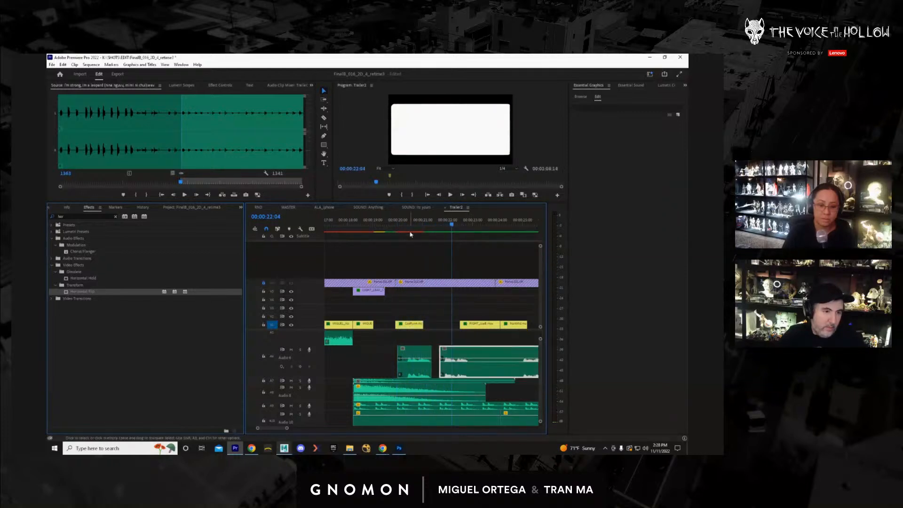
left_click(389, 230)
key("space")
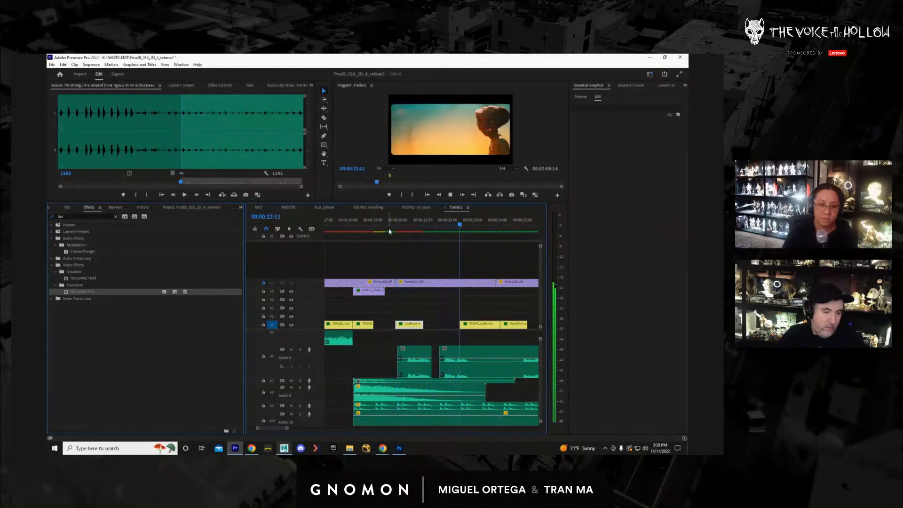
key("space")
Cut the silence between 00:00:23:00 and about 00:00:25:00 out of the audio and move the remainder to about 00:00:23:07.
key("c")
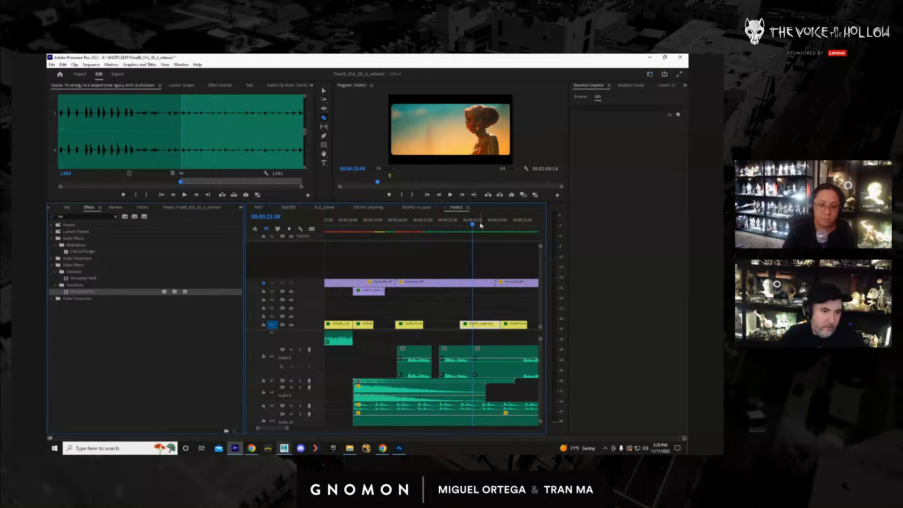
key("space")
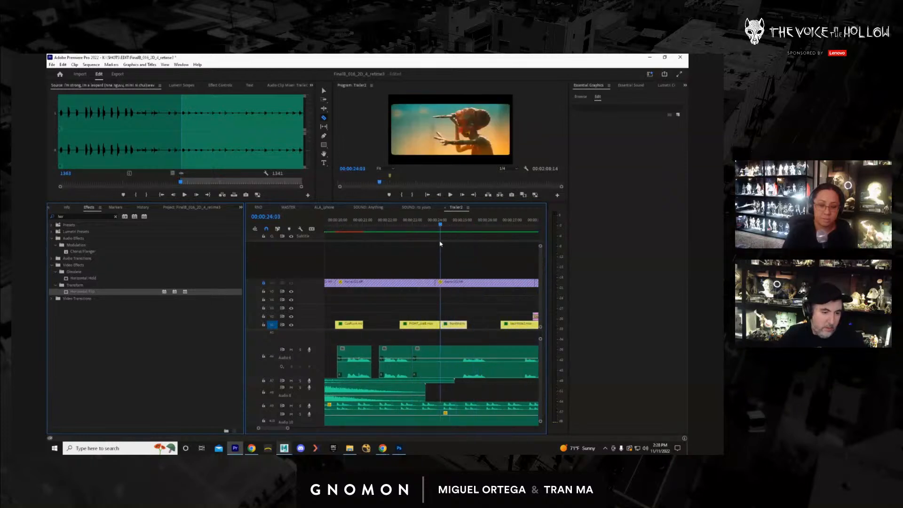
key("space")
left_click(462, 367)
key("v")
left_click(454, 371)
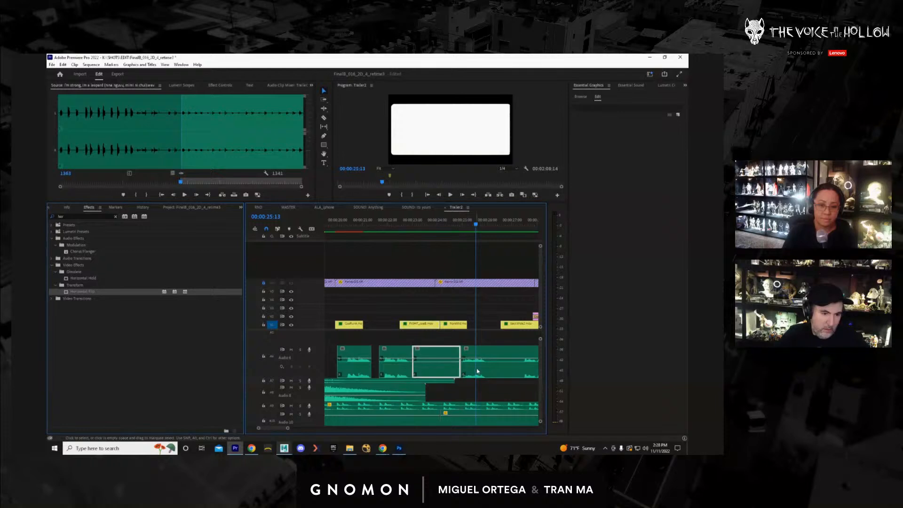
key("Delete")
left_click_drag(477, 372, 440, 333)
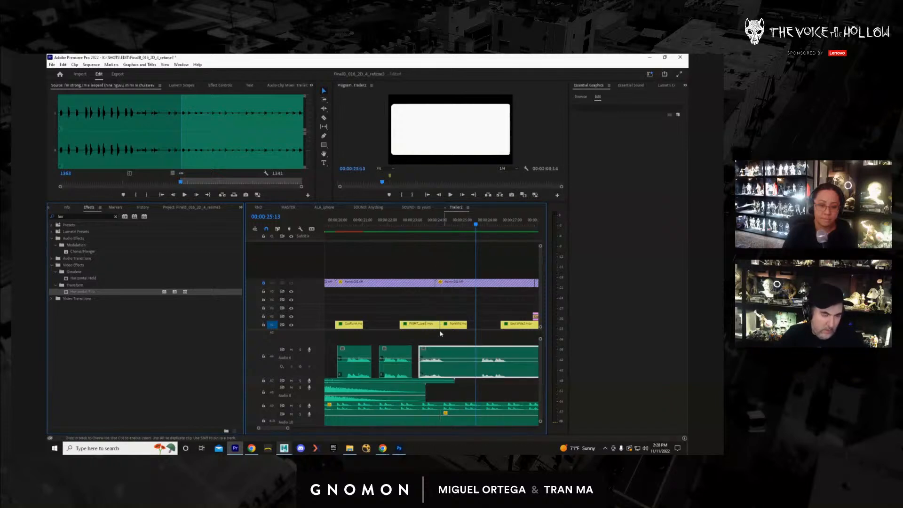
Play the sequence from about 00:00:22:20 and stop at 00:00:25:23.
left_click(407, 232)
key("space")
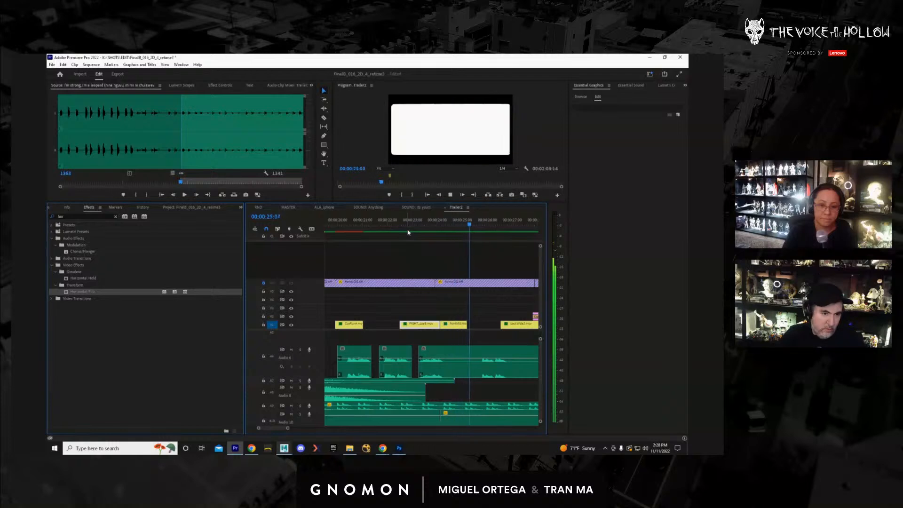
key("space")
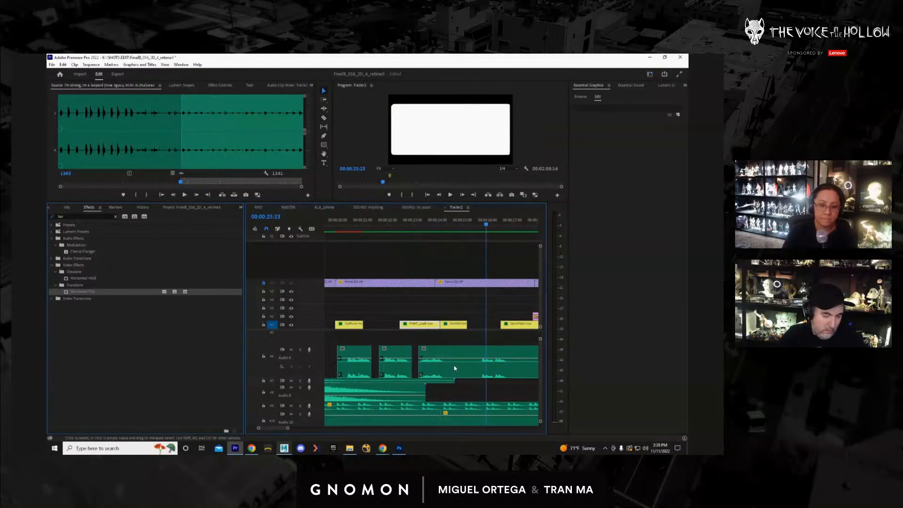
Cut the silence between about 00:00:24:11 and 00:00:25:16 out of the audio and move the remainder to about 00:00:24:17.
key("c")
left_click(479, 371)
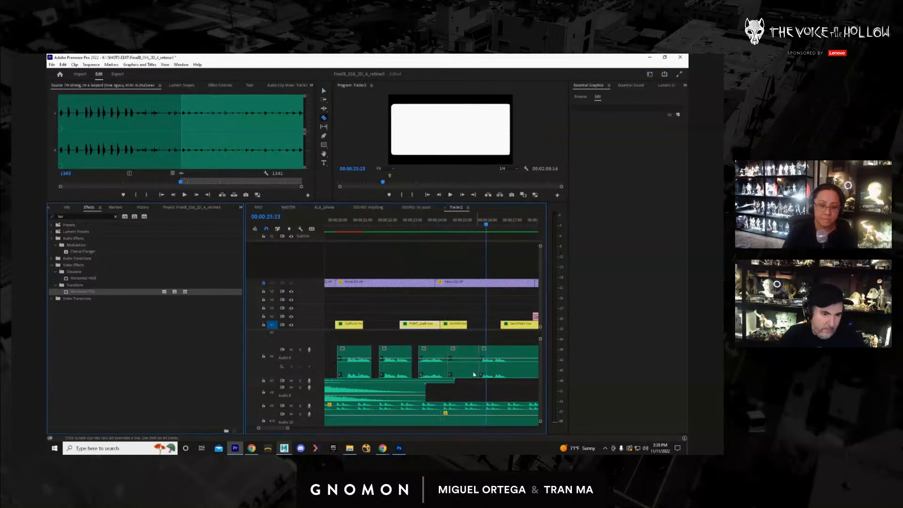
key("v")
left_click(473, 374)
left_click_drag(504, 374, 479, 371)
Play the sequence from about 00:00:23:07 and stop at 00:00:26:05.
left_click_drag(441, 225, 419, 234)
key("space")
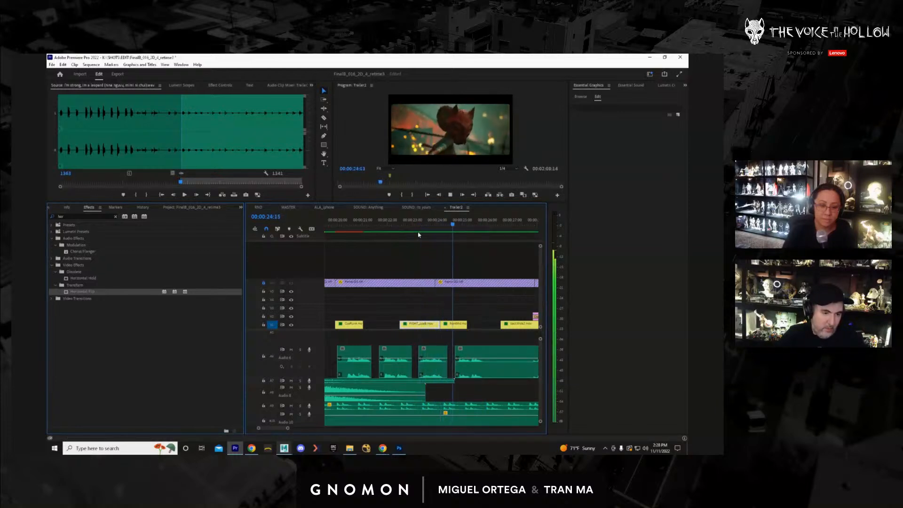
key("space")
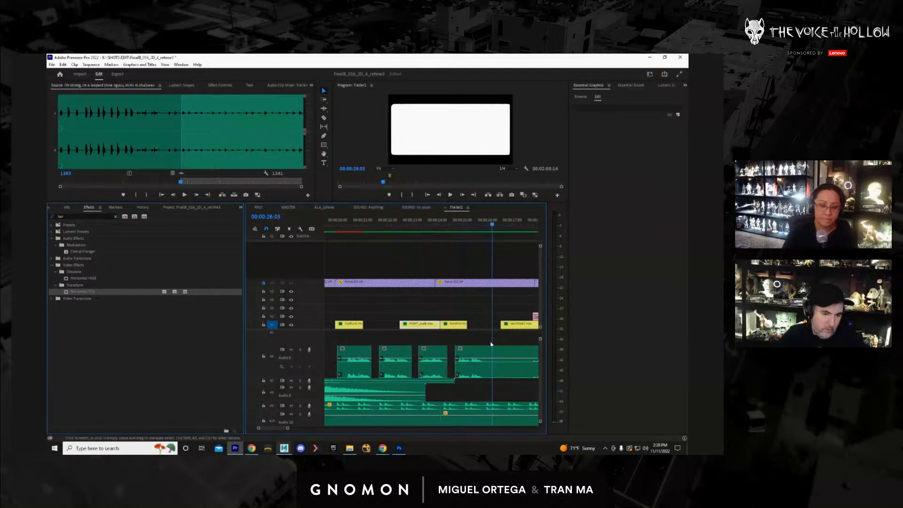
Cut the silence between 00:00:26:05 and about 00:00:27:17 out of the audio and align the remainder with the next yellow video clip's start.
key("c")
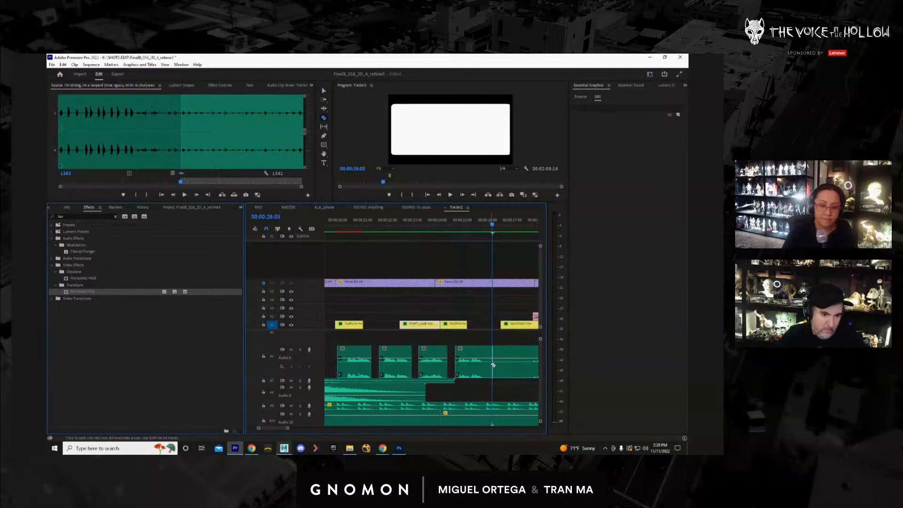
left_click(493, 364)
left_click(530, 362)
key("v")
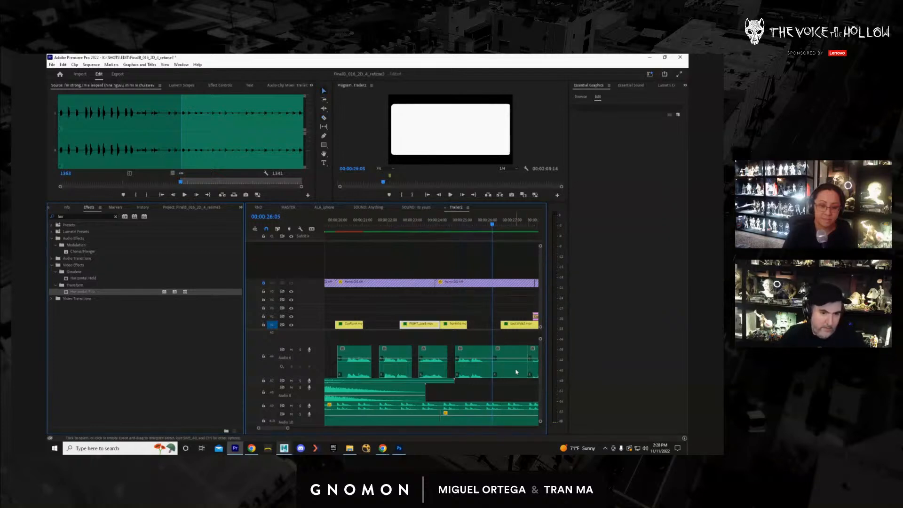
left_click(516, 371)
key("Delete")
left_click_drag(531, 367, 509, 371)
key("ctrl+z")
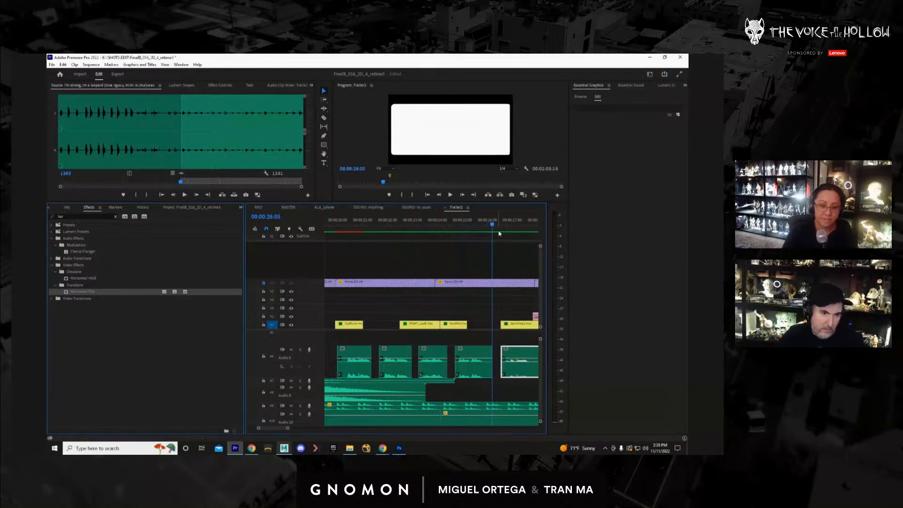
Play to 00:00:28:16, then cut the silence from 00:00:27:18 to about 00:00:29:06 and move the remaining audio to just after the title clip's start.
key("space")
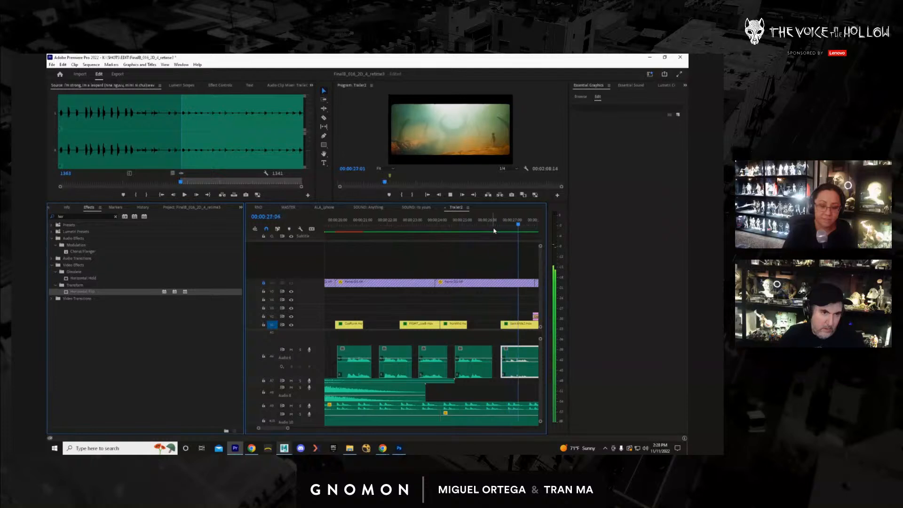
key("space")
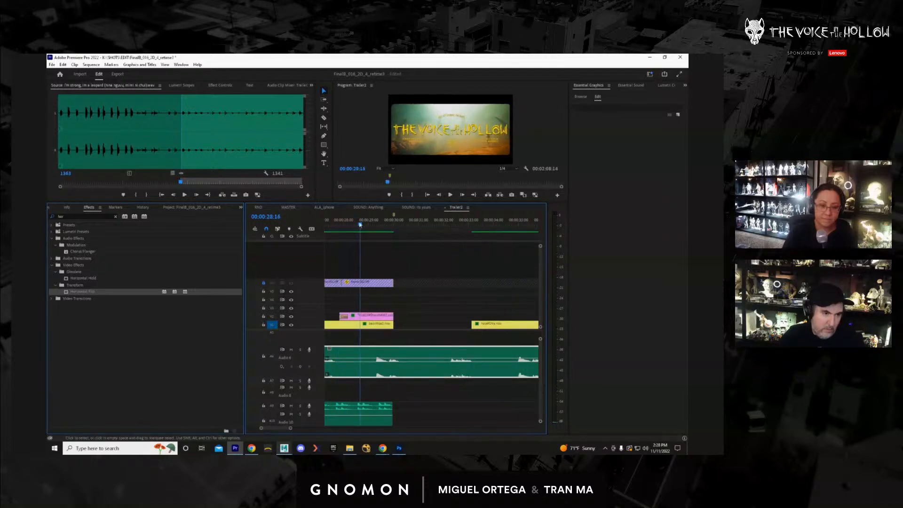
left_click_drag(360, 224, 364, 262)
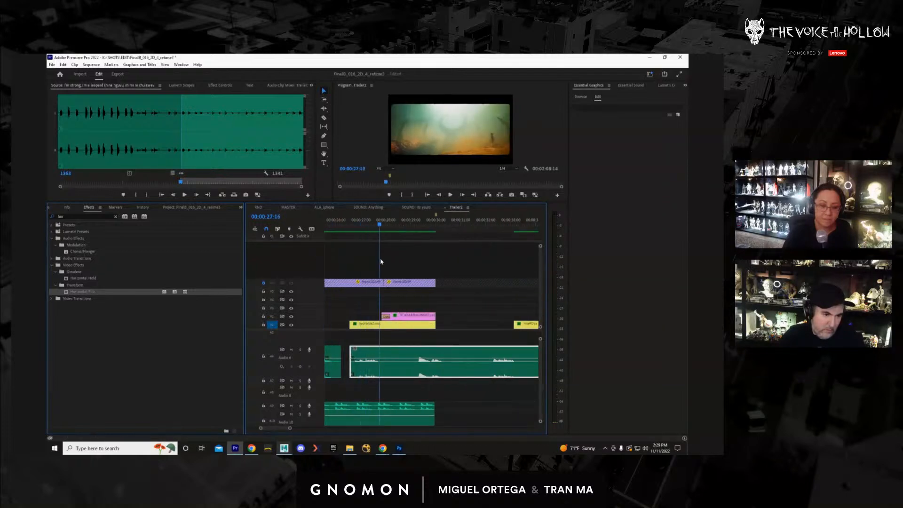
left_click(381, 371)
key("v")
left_click(409, 372)
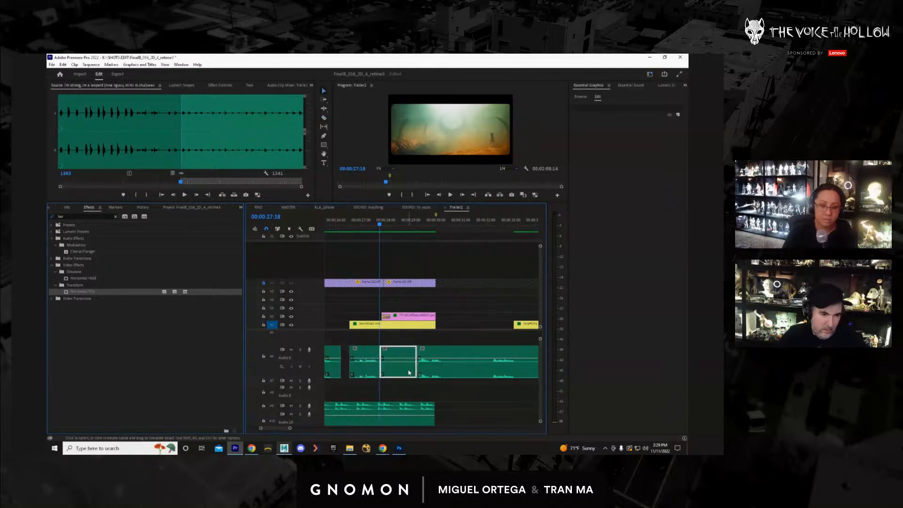
key("Delete")
left_click_drag(450, 373, 417, 372)
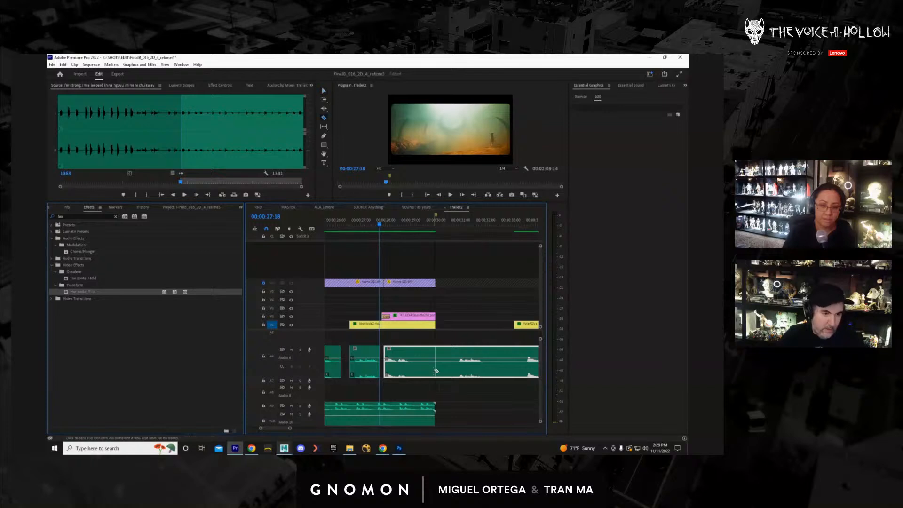
Split the last audio piece where the picture ends, at about 00:00:30:00, and delete the excess beyond it.
left_click(435, 368)
key("v")
left_click(470, 362)
key("Delete")
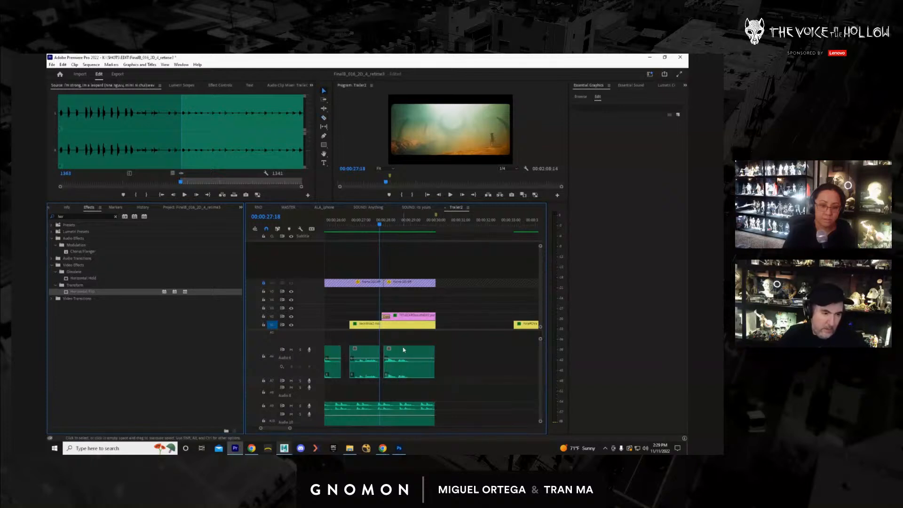
Play the trailer full screen from about 00:00:17 to review the added sounds.
left_click_drag(293, 430, 327, 429)
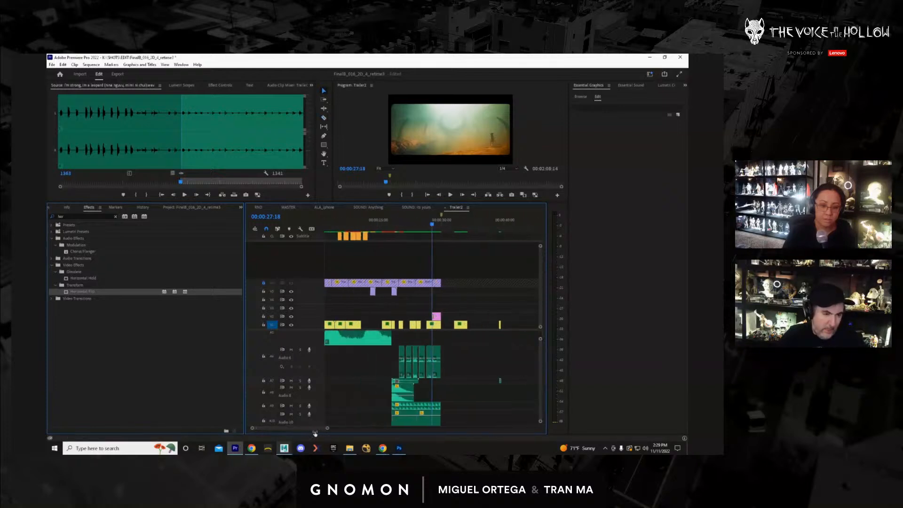
left_click(387, 224)
key("space")
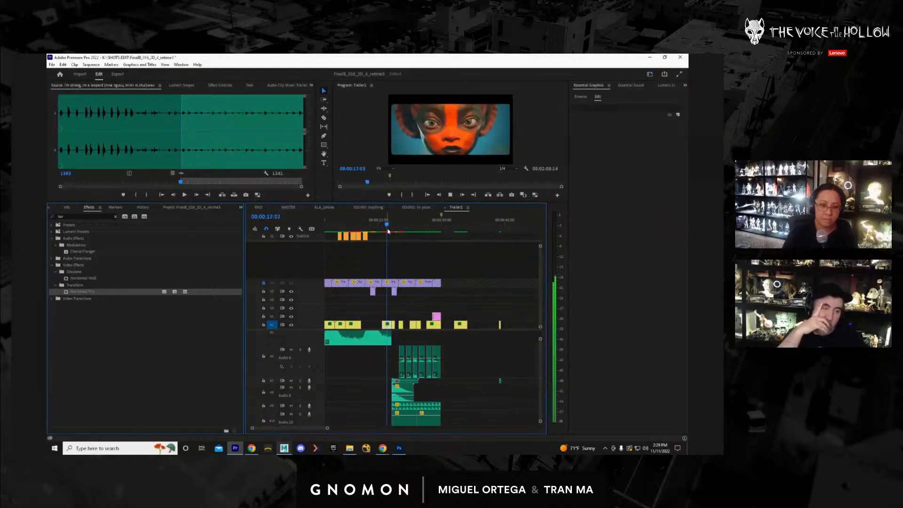
key("ctrl+grave")
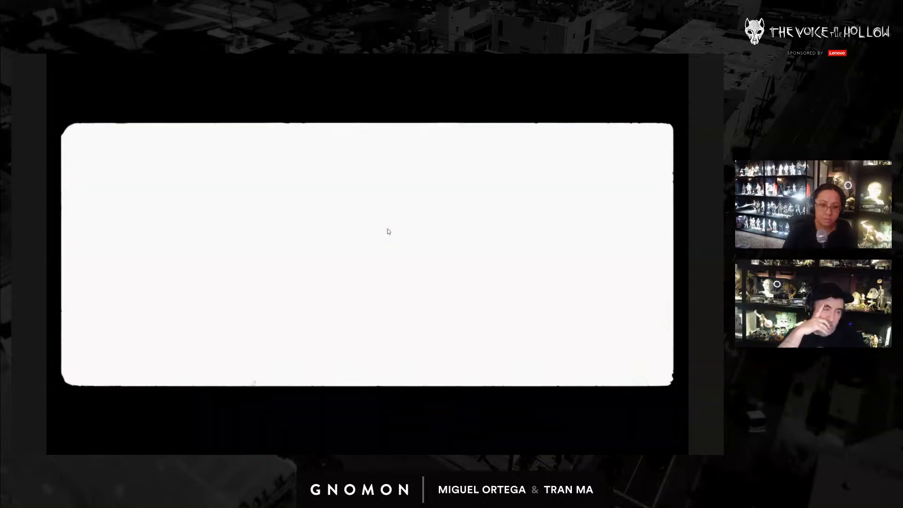
Replay the cut from about 00:00:18:01 to 00:00:19:00 and shrink the audio tracks until they all fit in the timeline.
key("ctrl+grave")
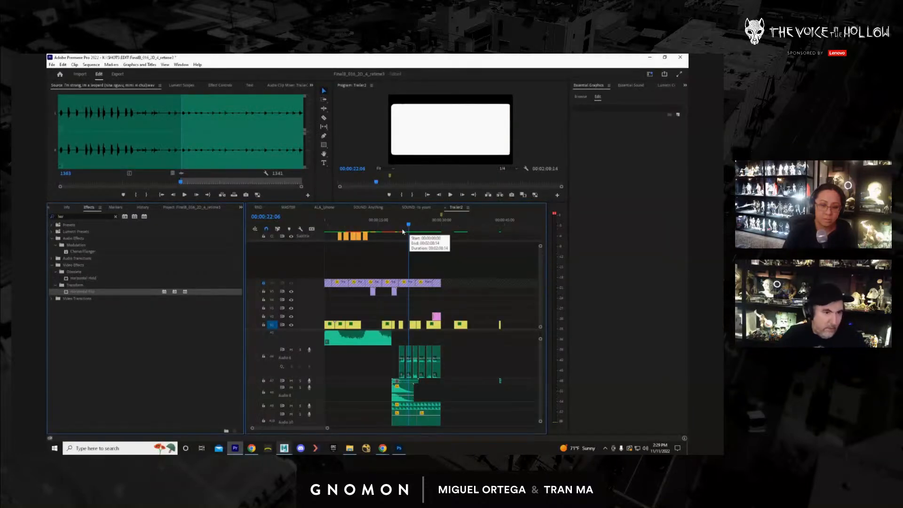
left_click(390, 229)
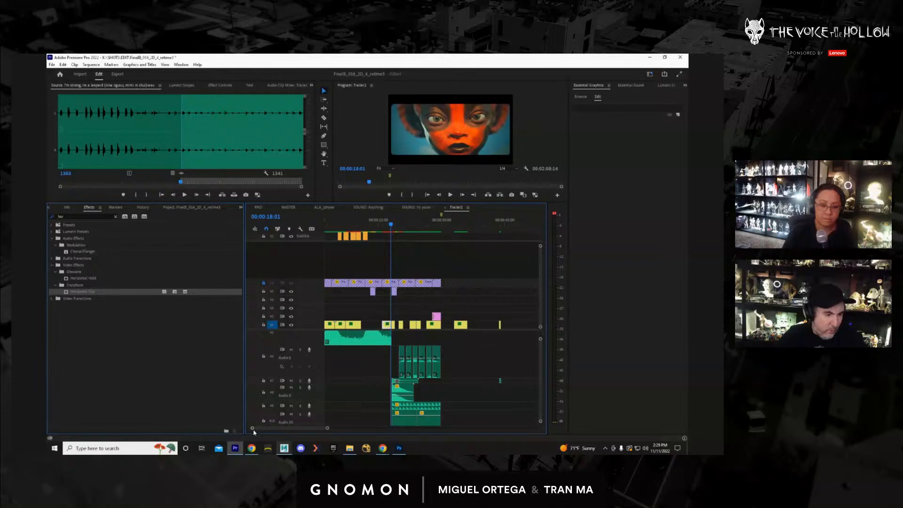
mouse_move(253, 429)
left_mouse_down()
mouse_move(272, 428)
mouse_move(265, 428)
left_mouse_up()
key("space")
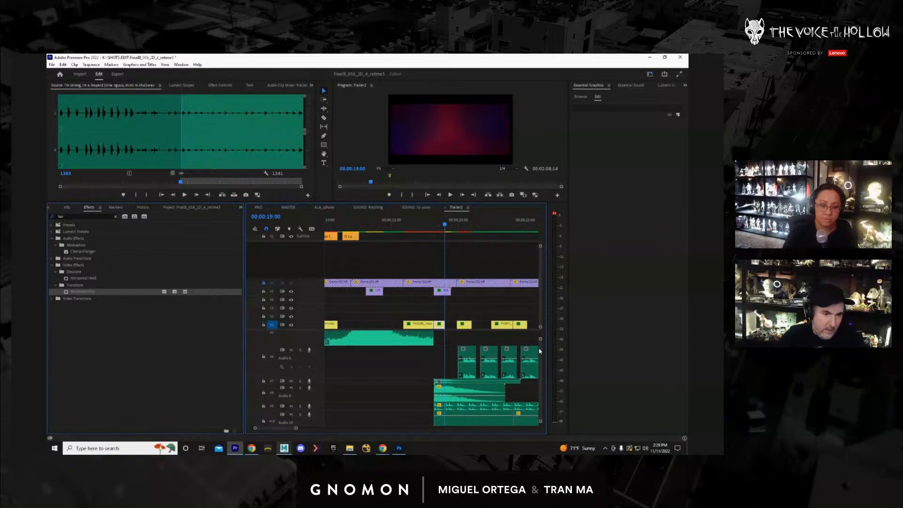
left_click_drag(541, 348, 540, 315)
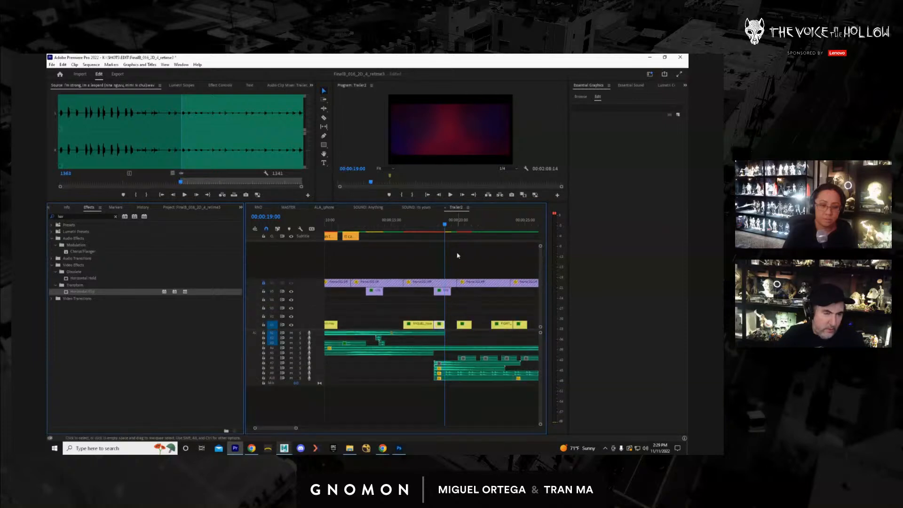
Move the short yellow clip at about 00:00:20:12 against the end of the preceding yellow clip and review the cut full screen.
left_click_drag(445, 225, 464, 228)
left_click_drag(466, 325, 454, 326)
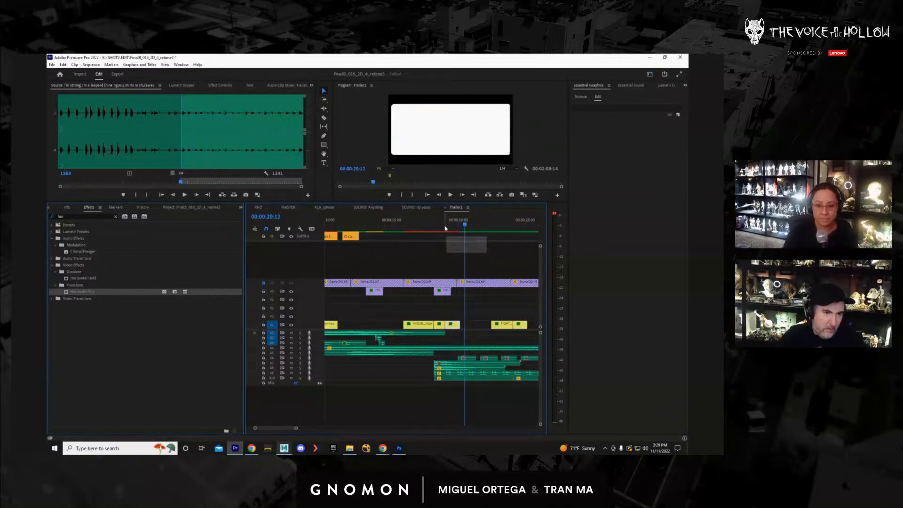
key("space")
key("ctrl+grave")
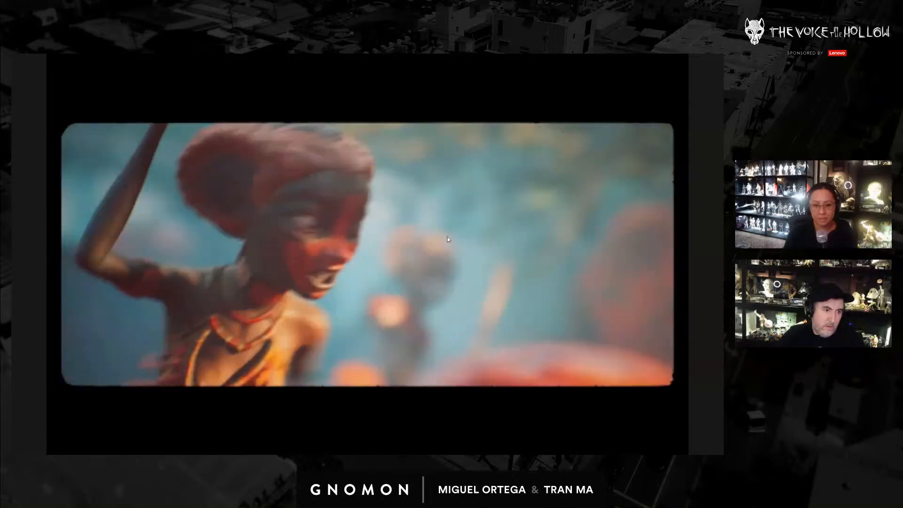
key("ctrl+grave")
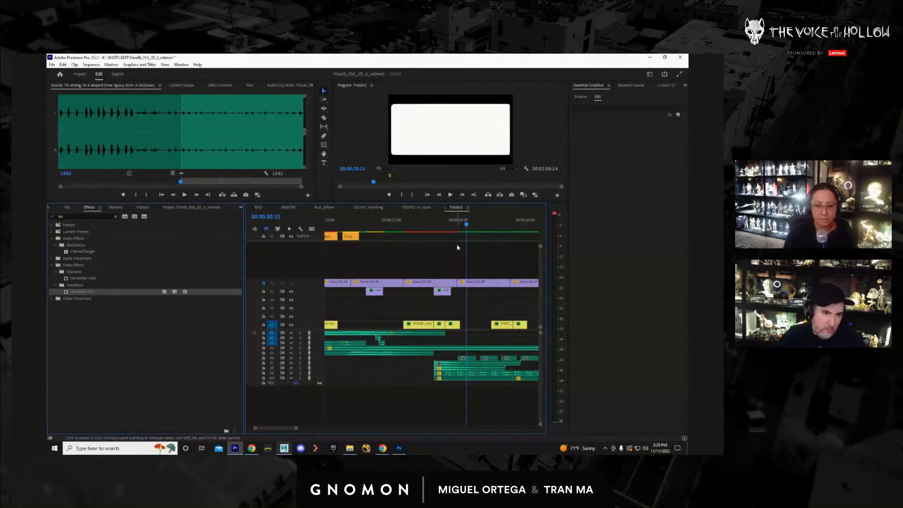
left_click_drag(455, 228, 456, 231)
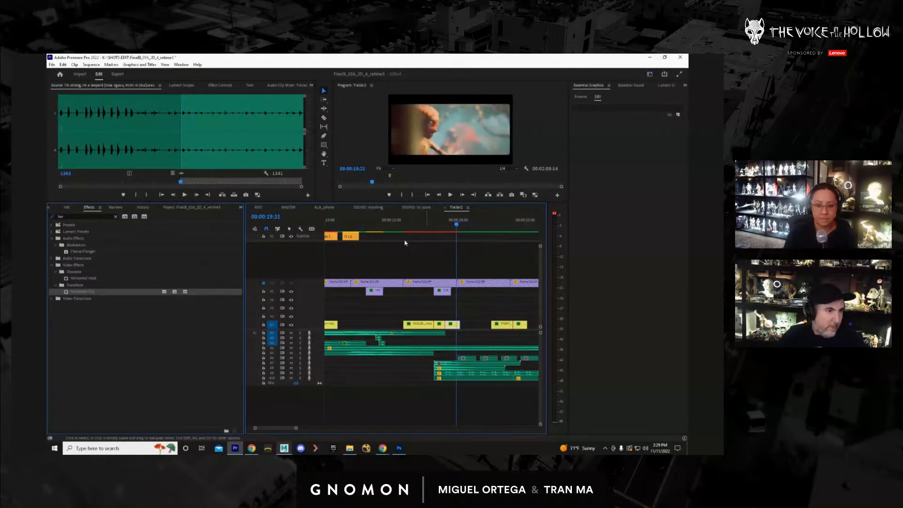
Copy the consecutive yellow action clips leading up to frame 478 in the MASTER sequence and return to the trailer sequence.
left_click(288, 207)
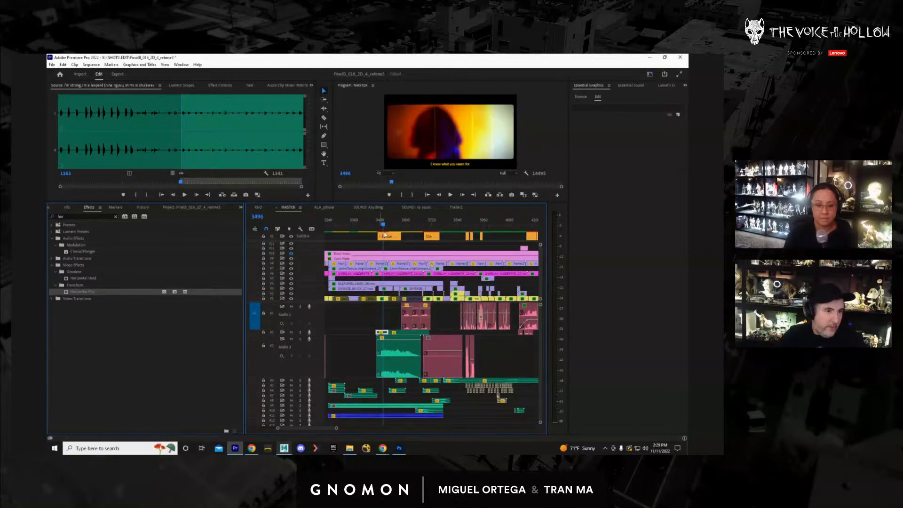
left_click_drag(314, 428, 346, 428)
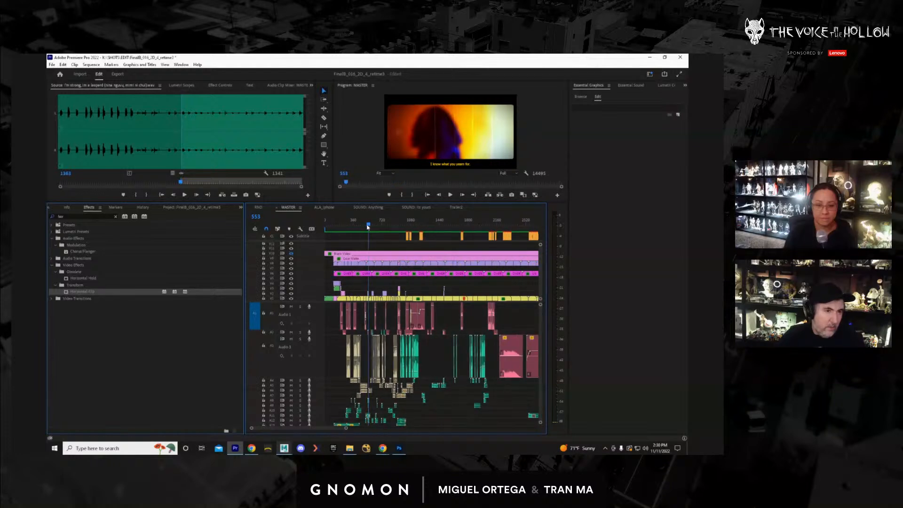
mouse_move(368, 226)
left_mouse_down()
mouse_move(346, 227)
mouse_move(359, 226)
left_mouse_up()
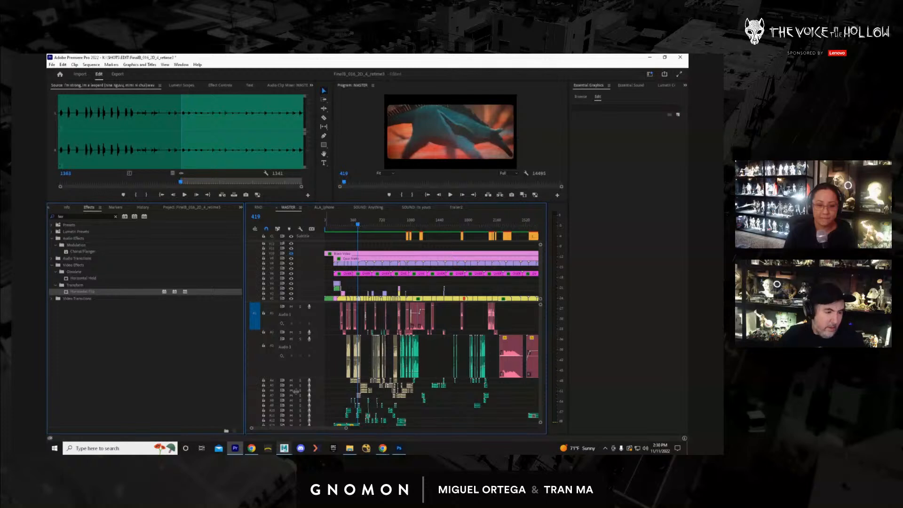
left_click_drag(251, 428, 282, 430)
left_click_drag(413, 229, 474, 263)
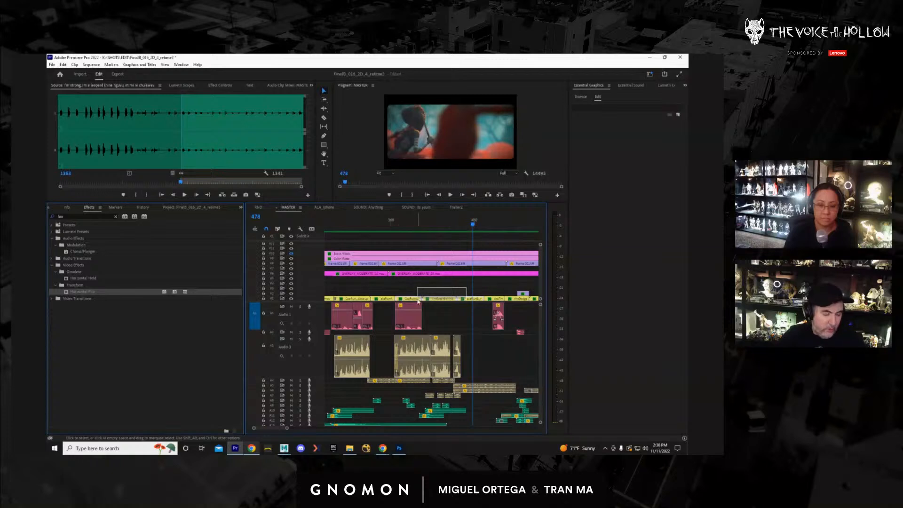
left_click(457, 208)
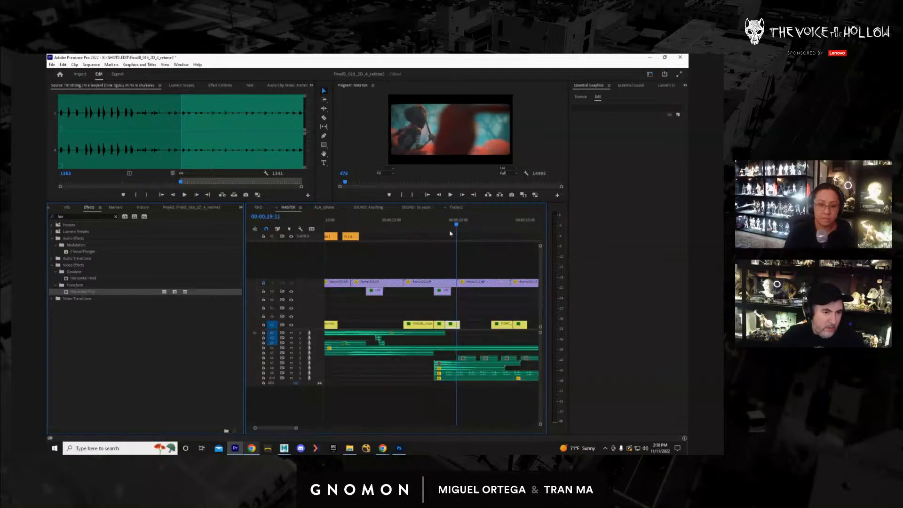
Delete the short yellow clip at 00:00:19:17 and park the next two yellow clips on a higher track beyond the title.
left_click_drag(456, 229, 454, 229)
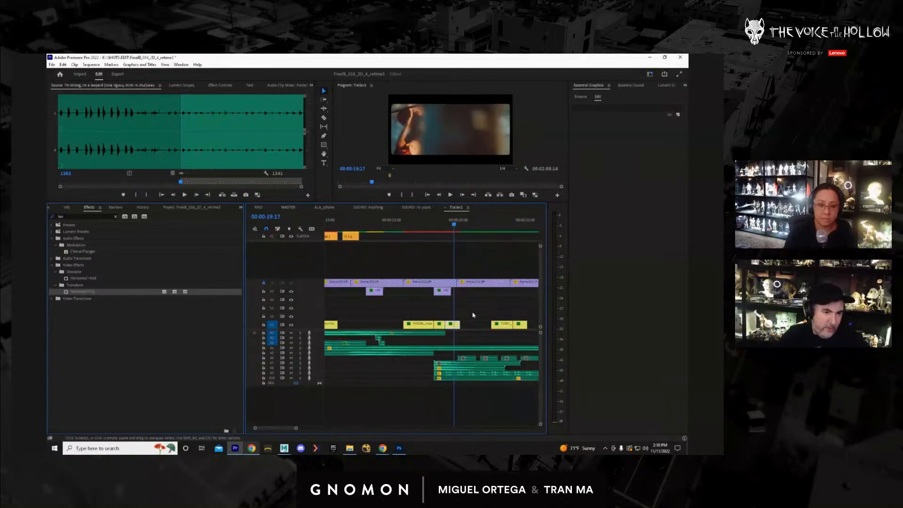
left_click_drag(453, 325, 452, 326)
key("Delete")
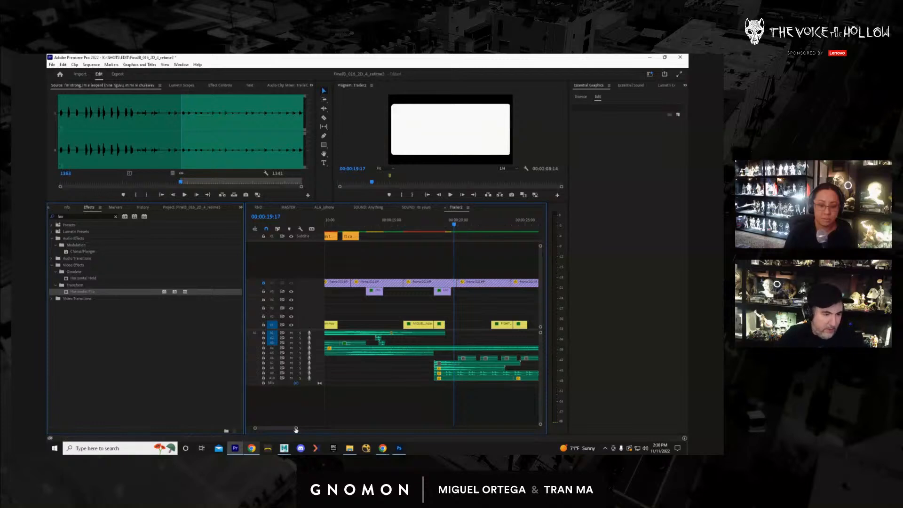
left_click_drag(296, 428, 310, 431)
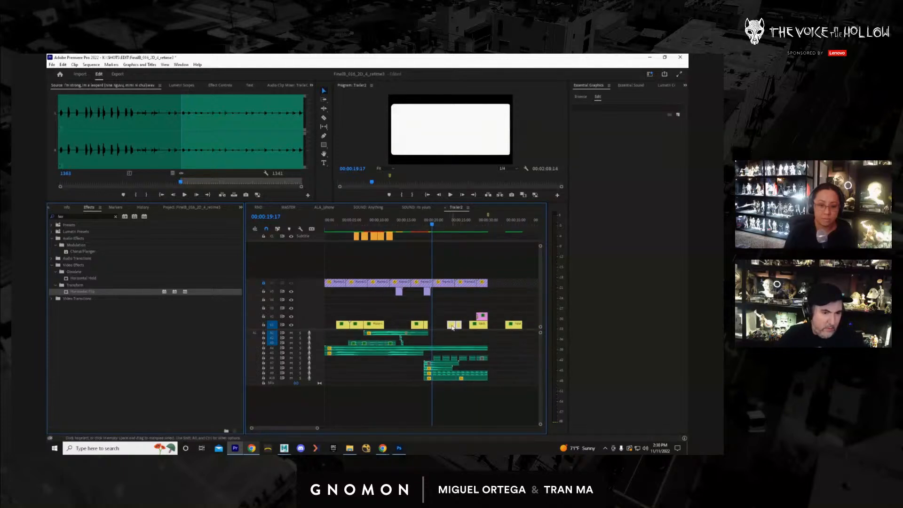
left_click_drag(453, 328, 512, 312)
Paste the copied action clips at 00:00:19:00 and review them full screen from about 00:00:18:04.
left_click(429, 226)
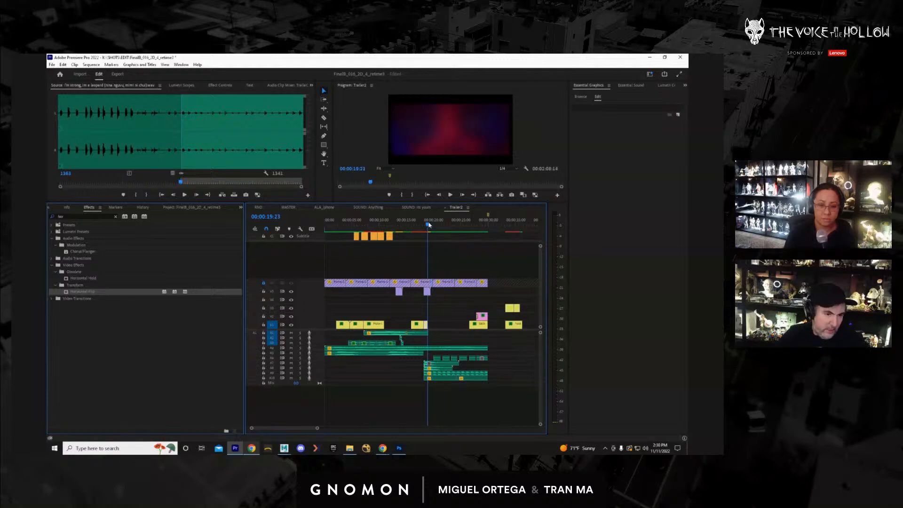
key("Right")
key("Right")
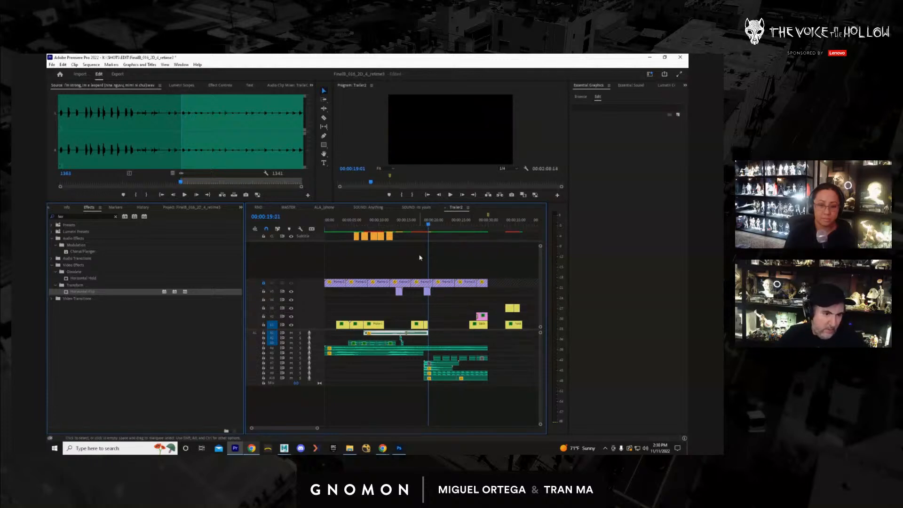
key("Left")
key("Left")
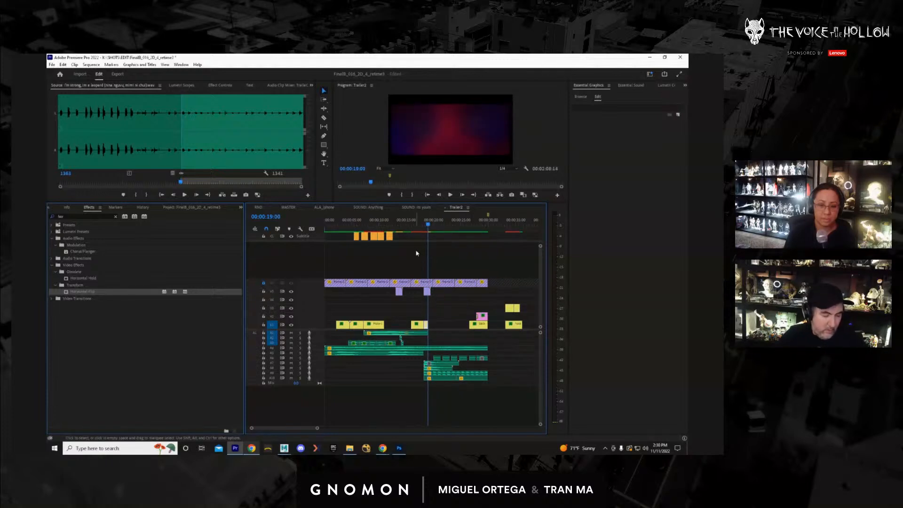
key("ctrl+v")
left_click_drag(437, 230, 425, 229)
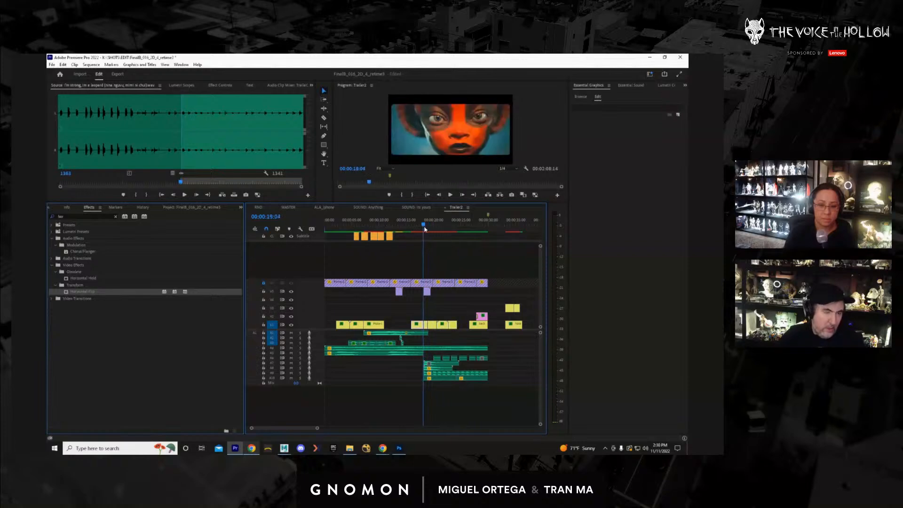
key("ctrl+grave")
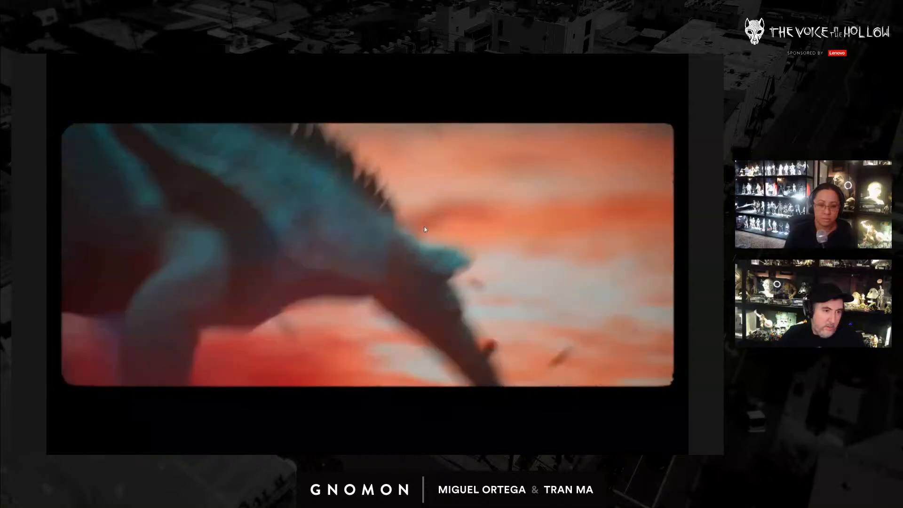
key("ctrl+grave")
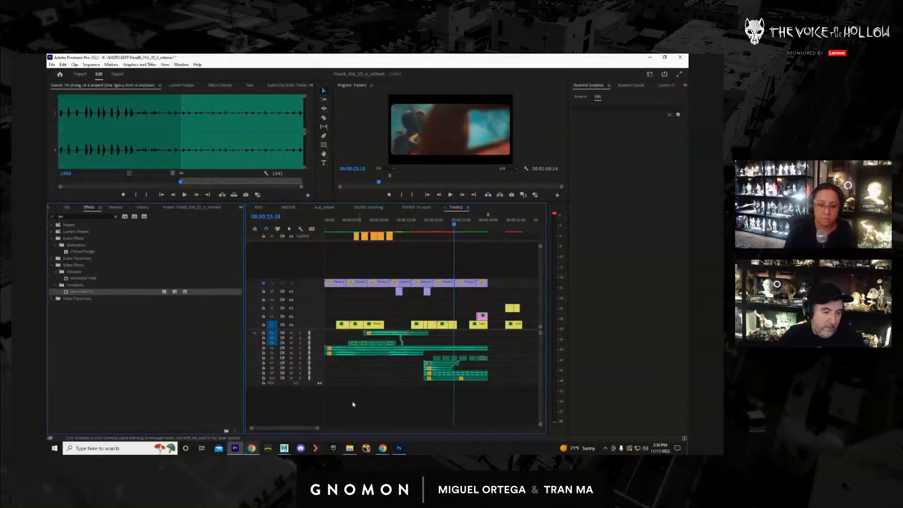
Remove the first pasted clip's opening up to 00:00:19:13, close the gap before it, and move the second clip against its end.
left_click_drag(253, 428, 269, 433)
left_click_drag(346, 225, 375, 238)
key("space")
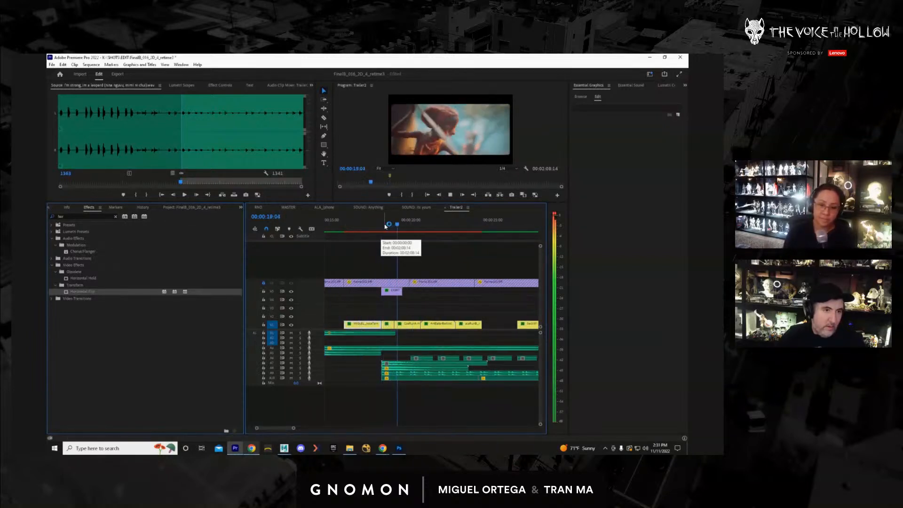
key("space")
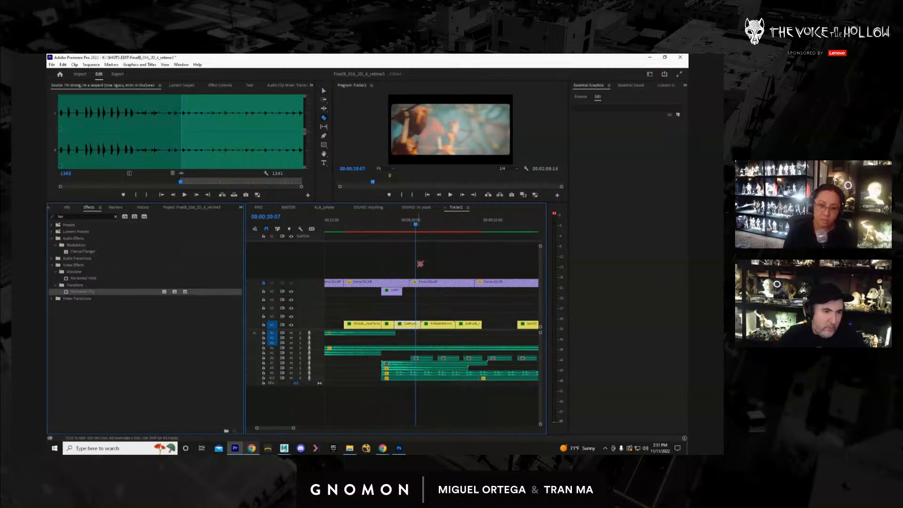
mouse_move(416, 229)
left_mouse_down()
mouse_move(393, 226)
mouse_move(404, 232)
left_mouse_up()
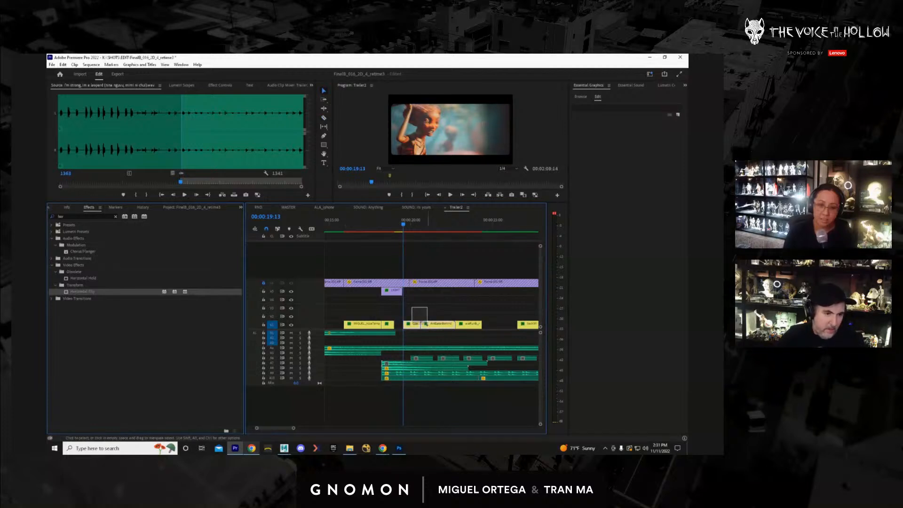
left_click_drag(429, 328, 423, 328)
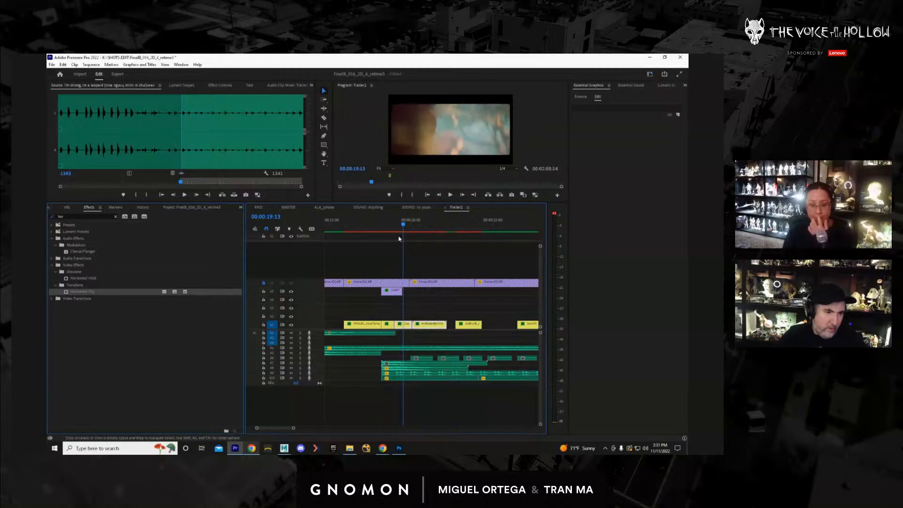
Split the second pasted clip at 00:00:21:06, delete the excess, and place the shortened third clip directly after it.
left_click(390, 229)
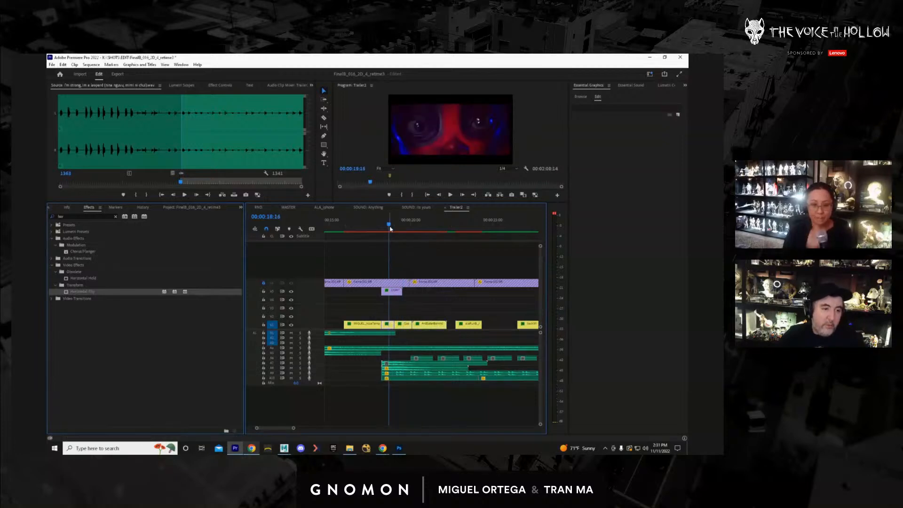
key("space")
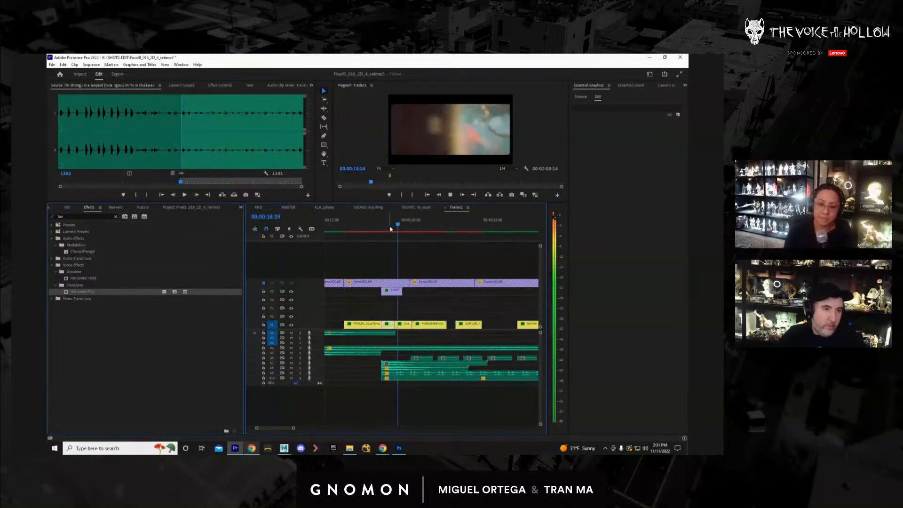
key("space")
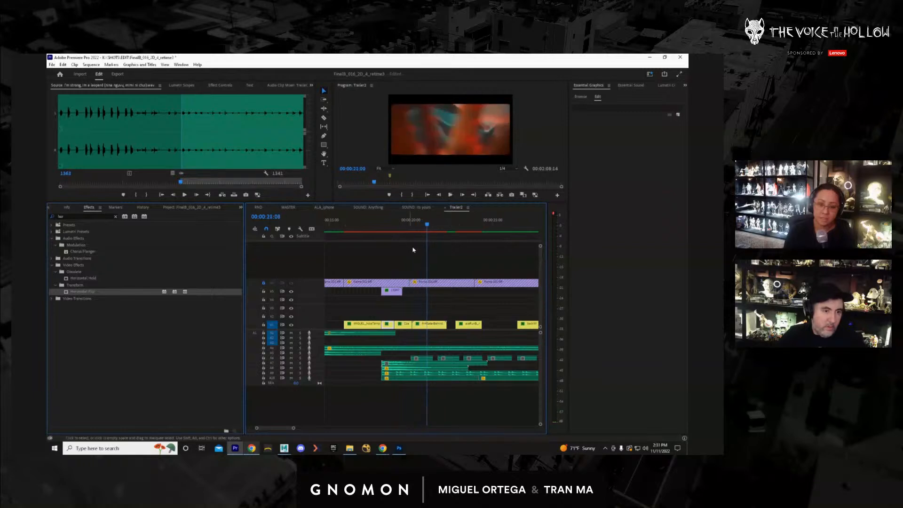
left_click(425, 225)
left_click_drag(425, 226, 433, 227)
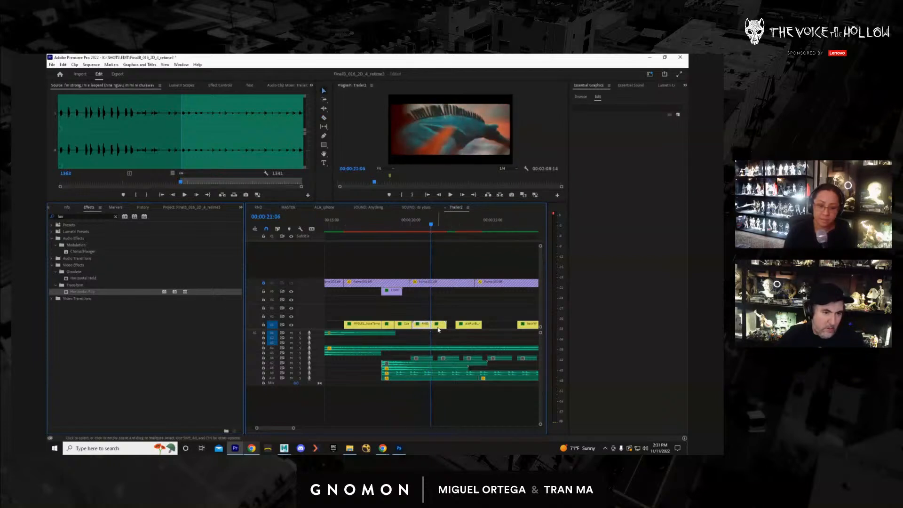
left_click_drag(447, 326, 422, 356)
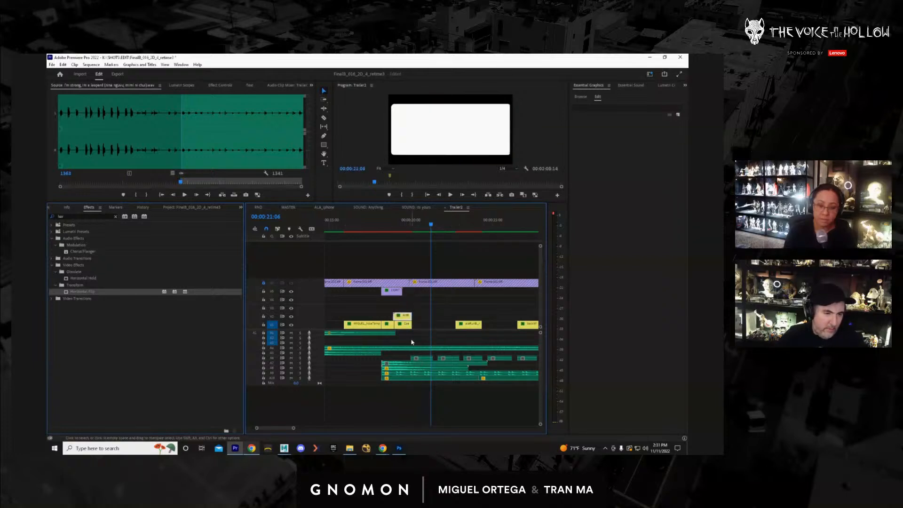
left_click_drag(441, 232, 471, 248)
left_click_drag(465, 328, 442, 333)
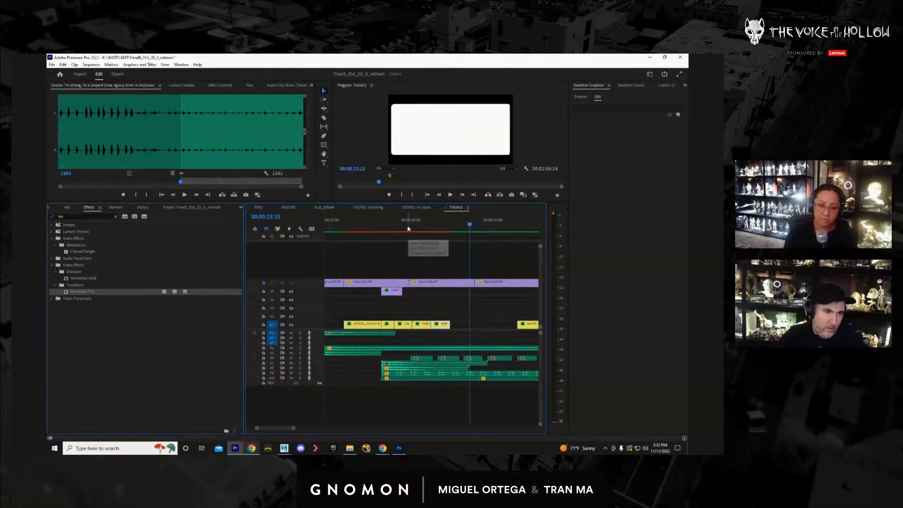
Play the tightened action shots full screen to about 00:00:23:13 and return to 00:00:17:17.
left_click(390, 226)
key("space")
key("ctrl+grave")
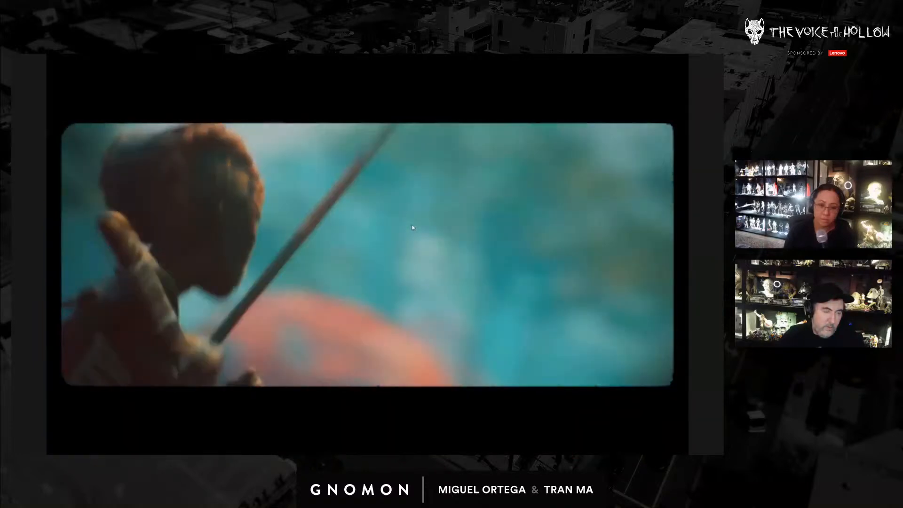
key("ctrl+grave")
key("space")
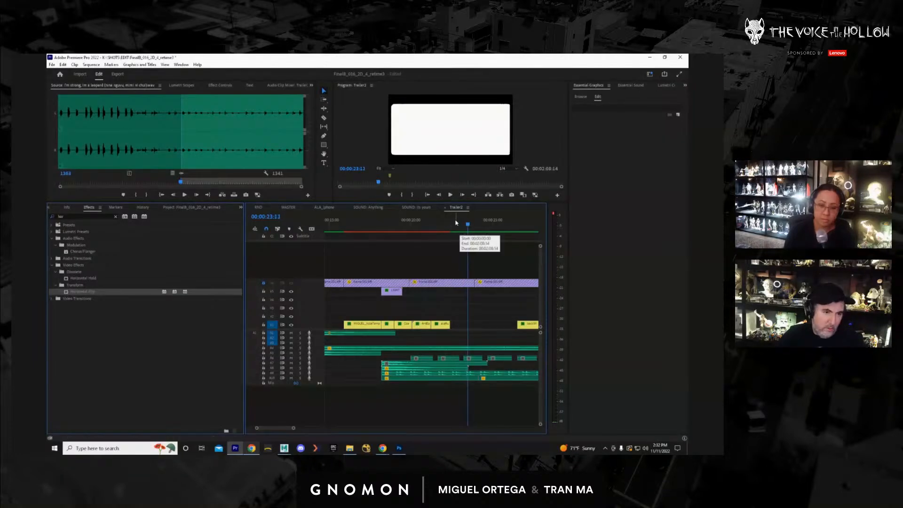
left_click_drag(456, 222, 373, 224)
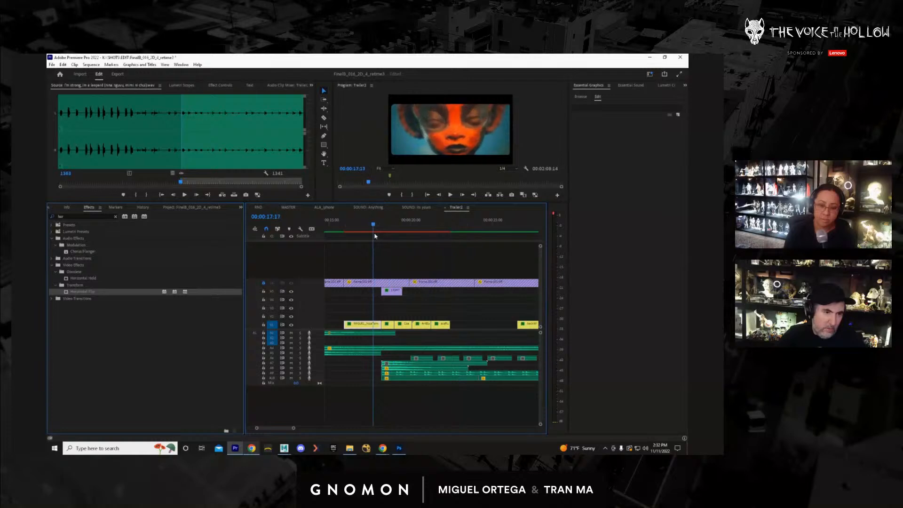
Play the trailer from 00:00:00:00 to about 00:00:20:03, reviewing parts of it full screen.
left_click_drag(294, 429, 345, 428)
left_click_drag(344, 226, 321, 228)
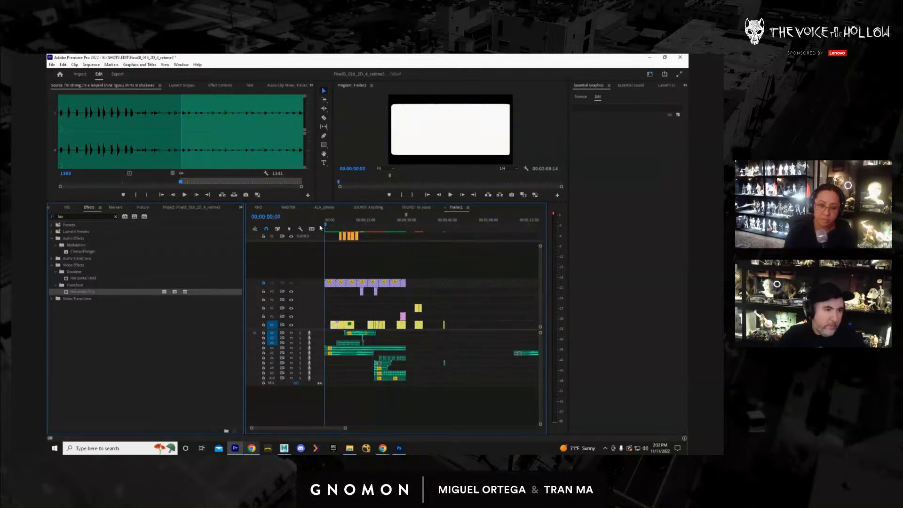
key("space")
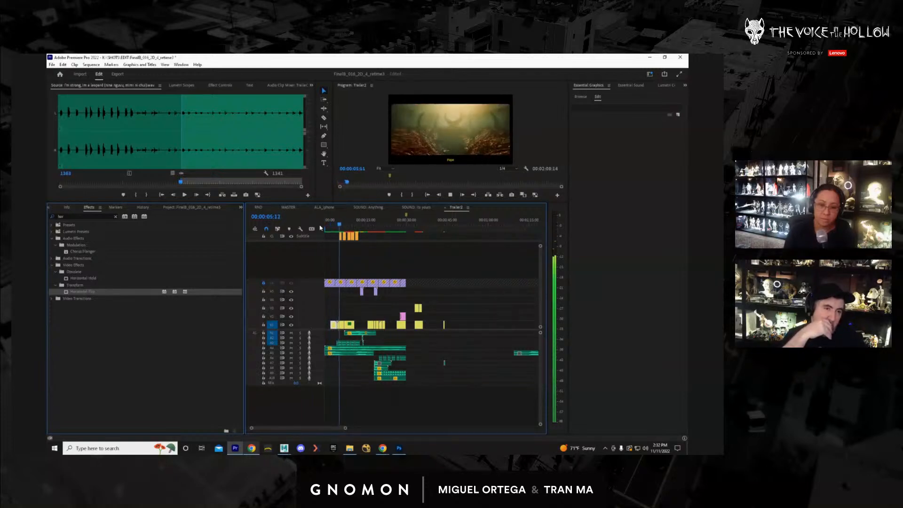
key("ctrl+grave")
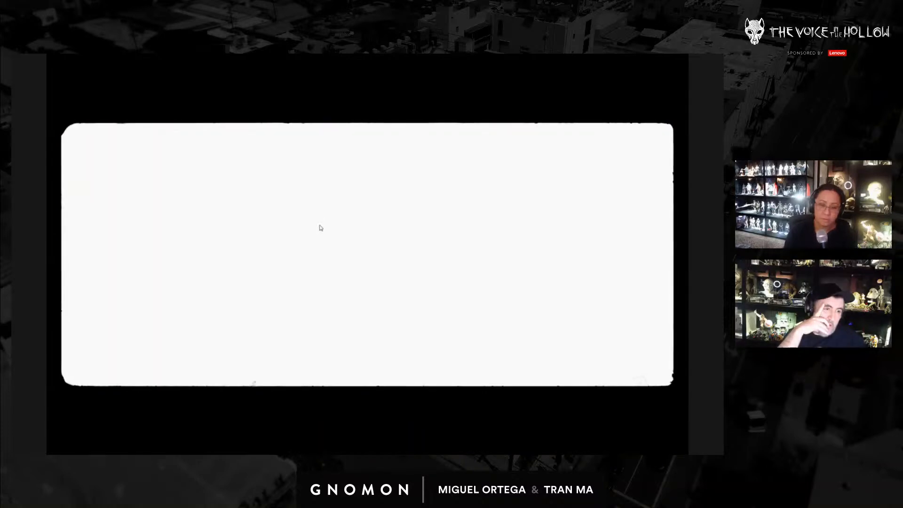
key("Escape")
key("space")
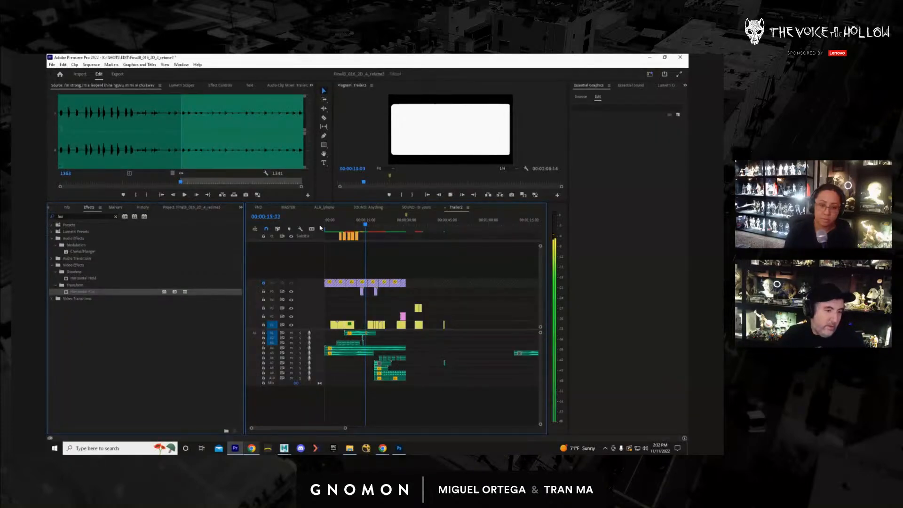
key("ctrl+grave")
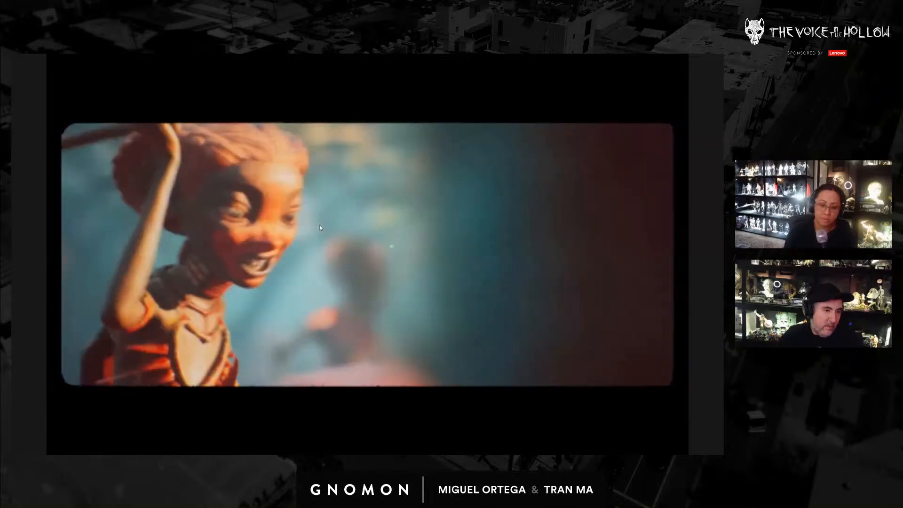
key("Escape")
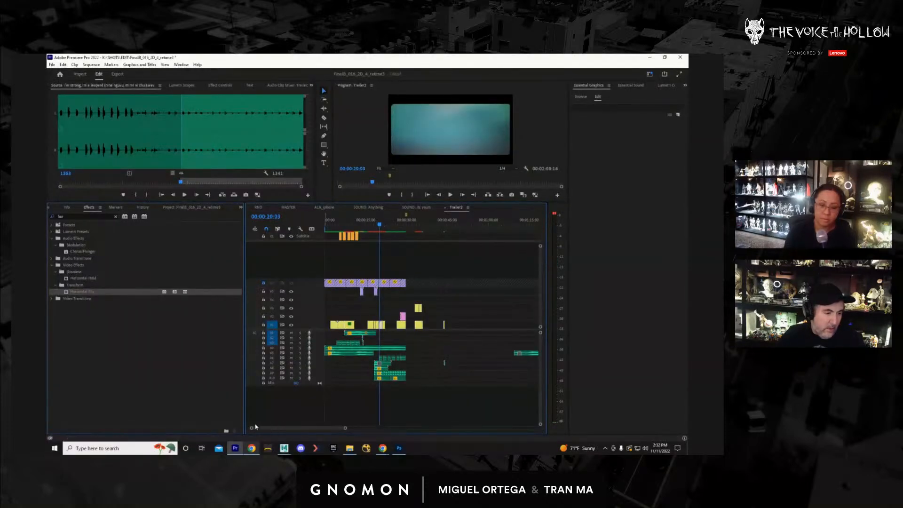
Shorten the close-up of the eyes to end at 00:00:18:16, move the following three clips against it, and play the result to 00:00:21:06.
left_click_drag(252, 428, 282, 431)
left_click_drag(387, 232, 380, 229)
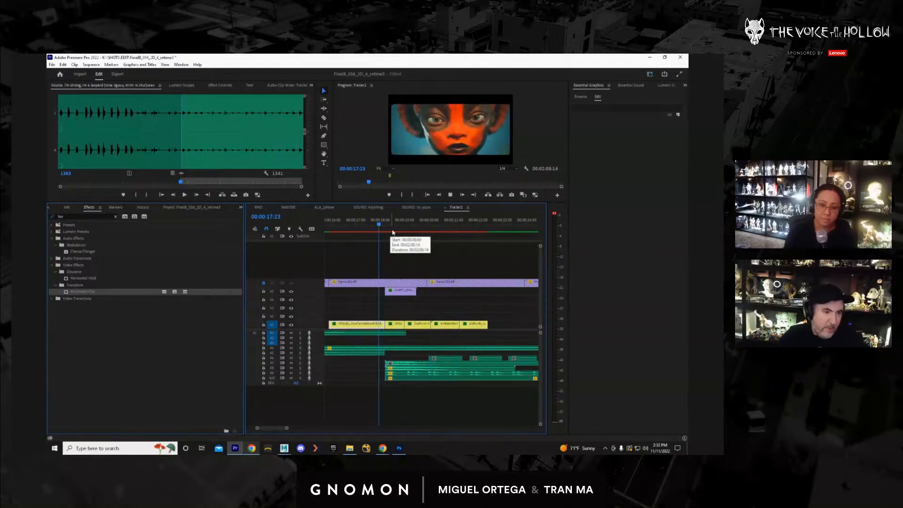
key("space")
key("space")
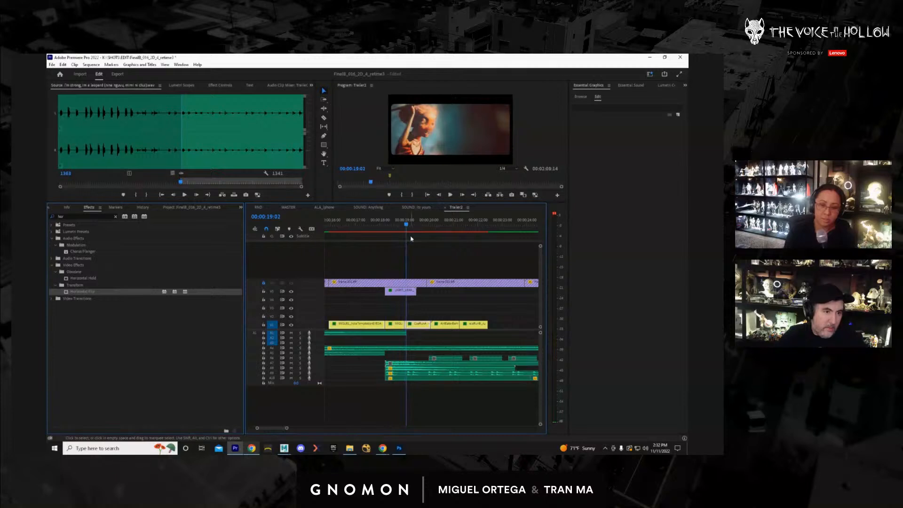
left_click(377, 231)
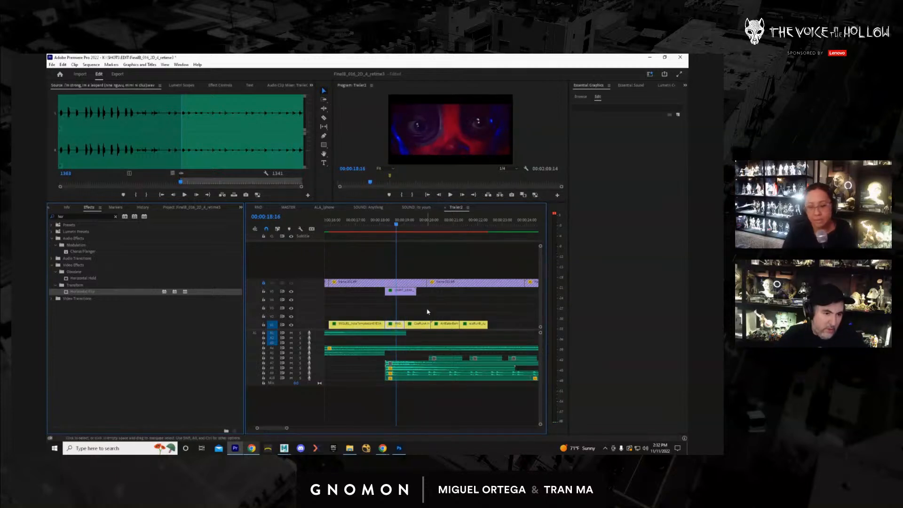
left_click_drag(424, 308, 437, 328)
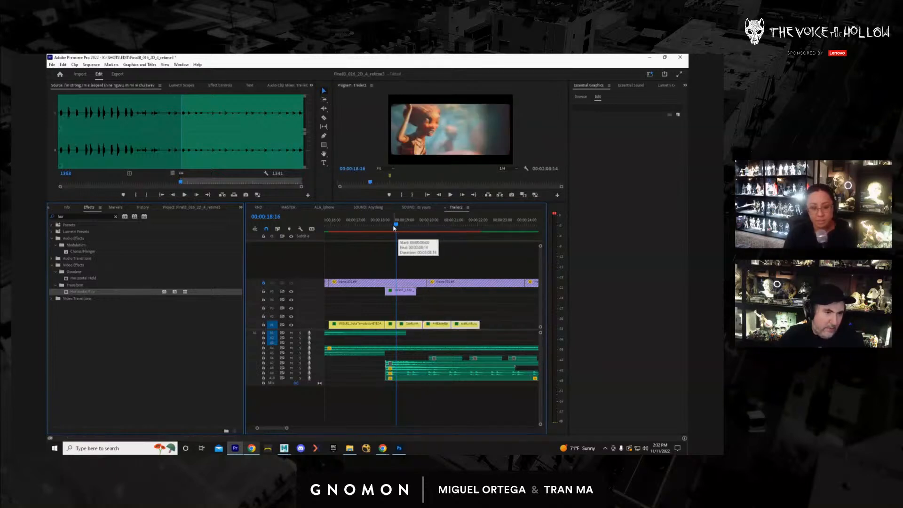
key("space")
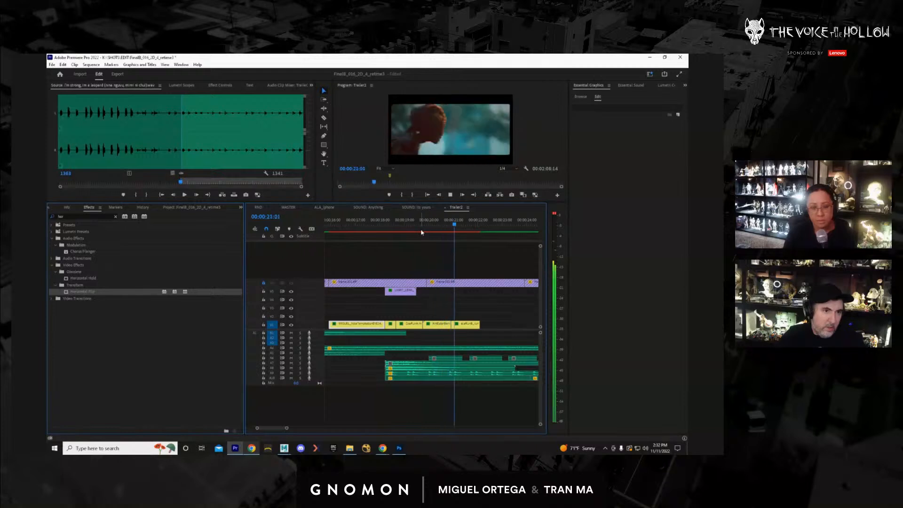
left_click_drag(450, 224, 395, 226)
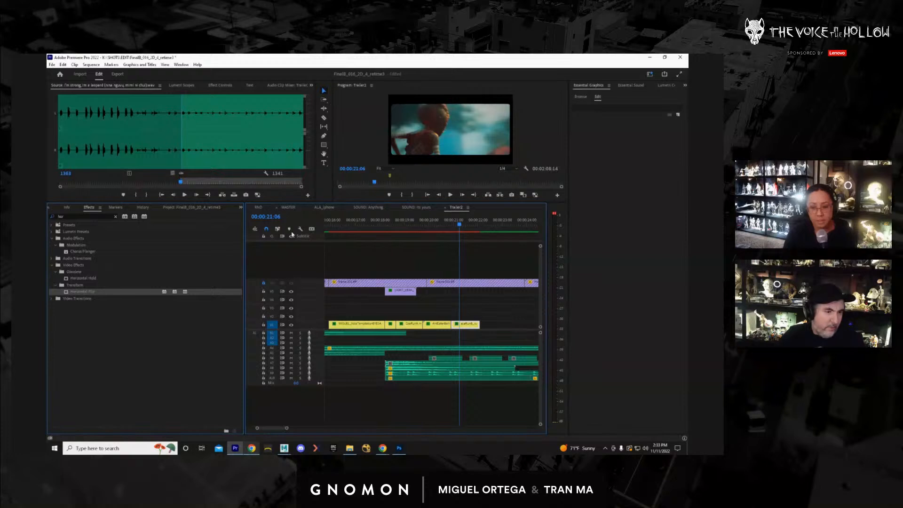
Copy the masked creature shot at frame 5617 of the MASTER sequence and paste it into the trailer at 00:00:22:02.
left_click(288, 207)
left_click_drag(286, 428, 401, 427)
mouse_move(486, 222)
left_mouse_down()
mouse_move(502, 229)
mouse_move(492, 230)
left_mouse_up()
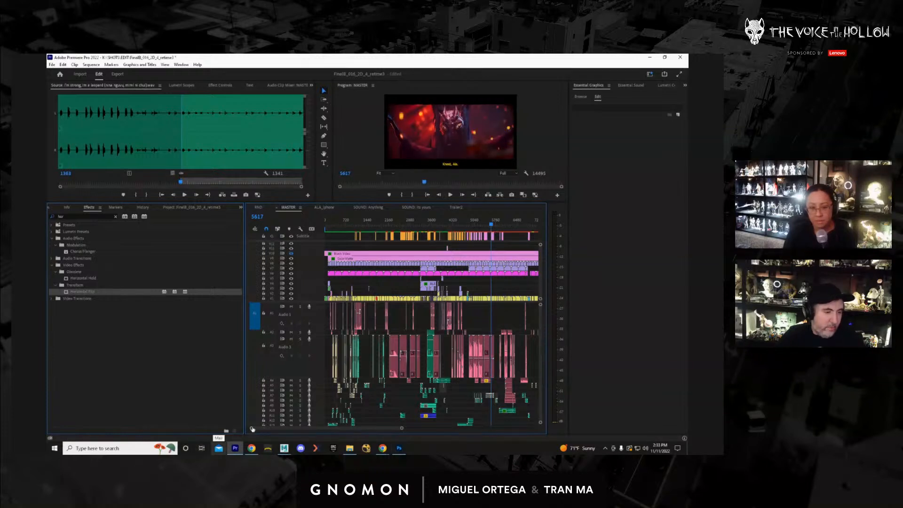
left_click_drag(252, 428, 313, 439)
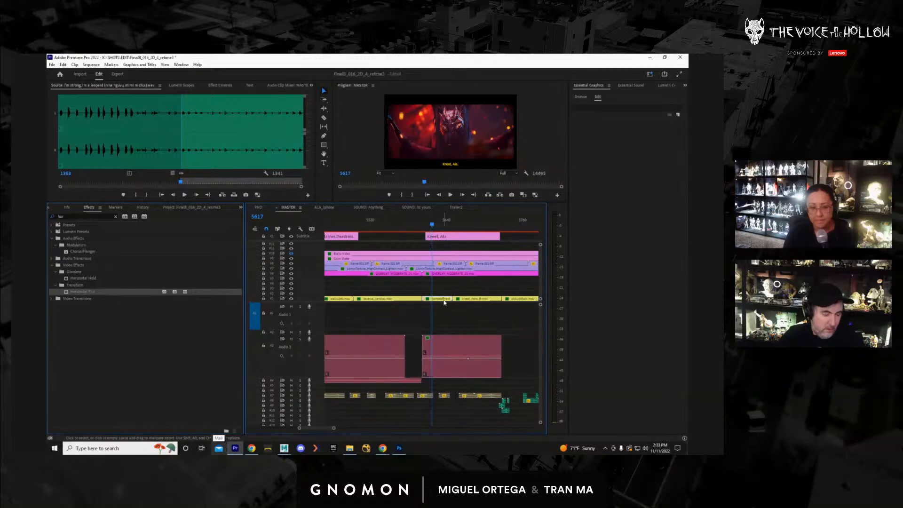
left_click(456, 207)
left_click(479, 227)
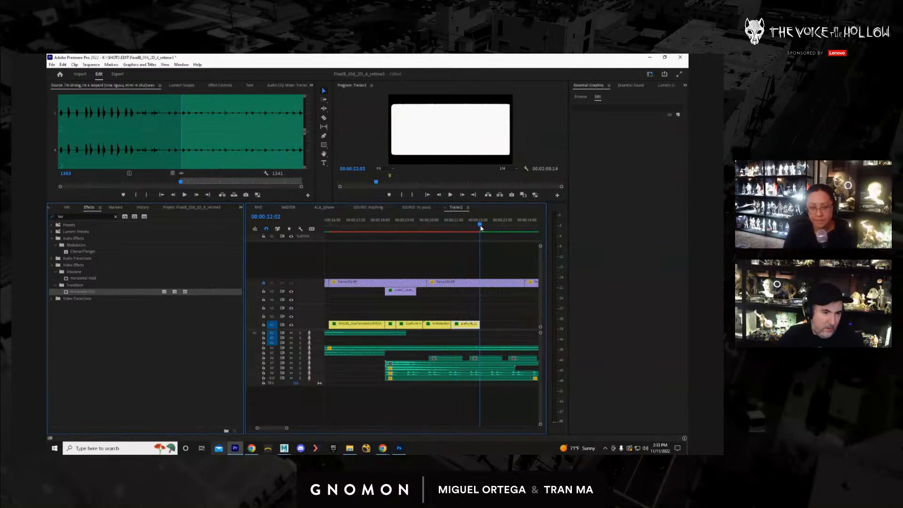
key("ctrl+v")
left_click_drag(478, 227, 394, 260)
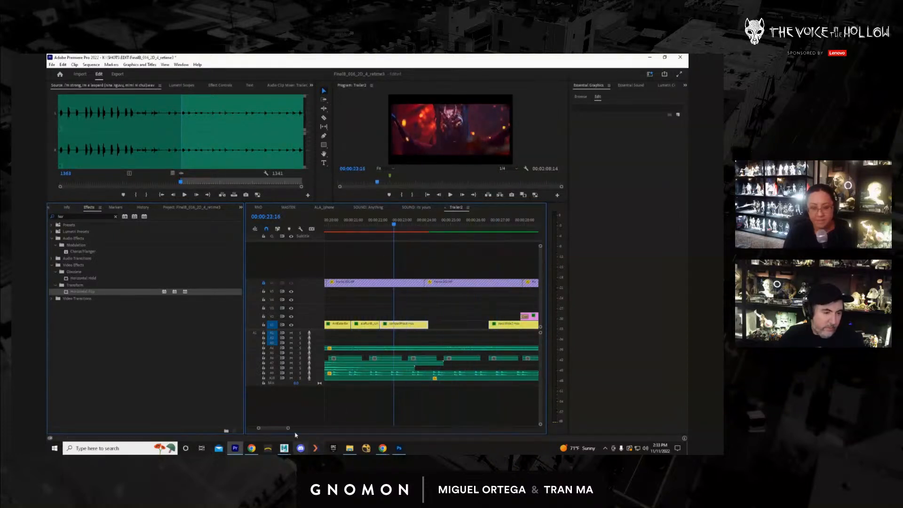
Move the pasted creature clip to about 00:00:10:21, directly after the opening group of clips.
left_click_drag(289, 428, 315, 436)
key("Home")
key("=")
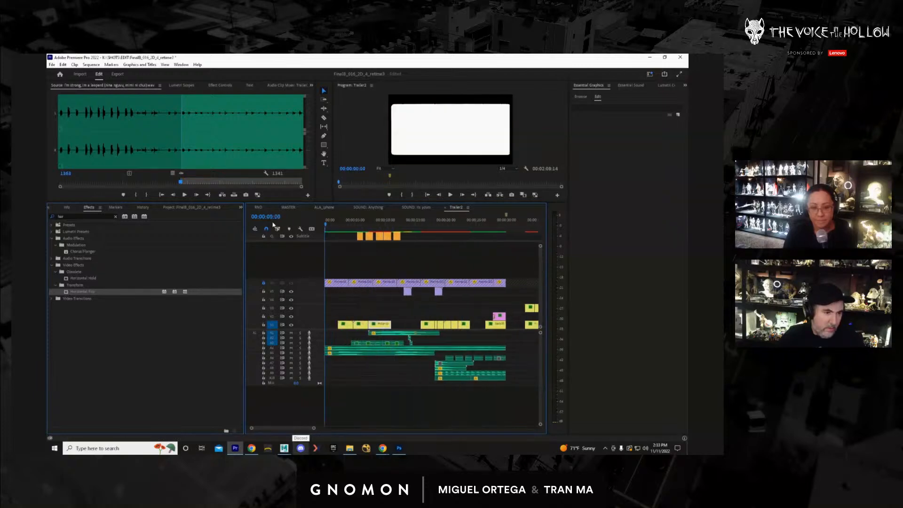
left_click_drag(337, 234, 427, 236)
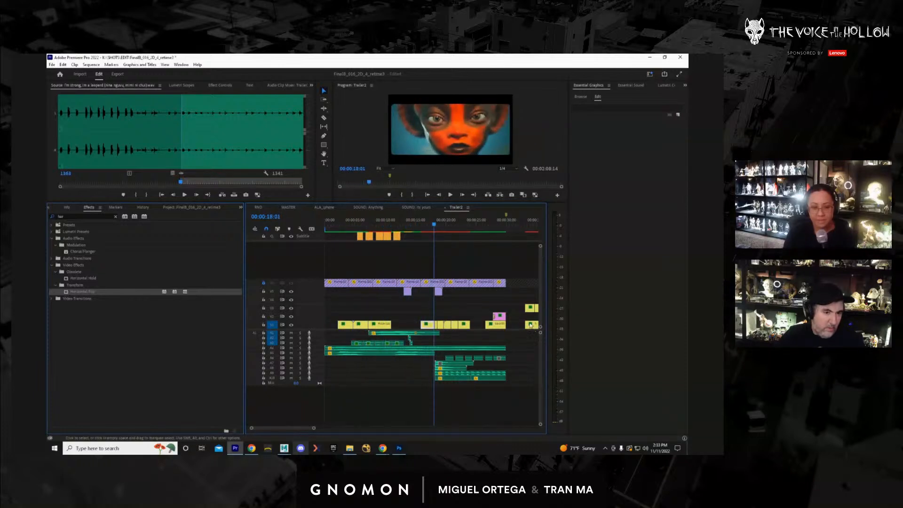
left_click_drag(508, 232, 467, 230)
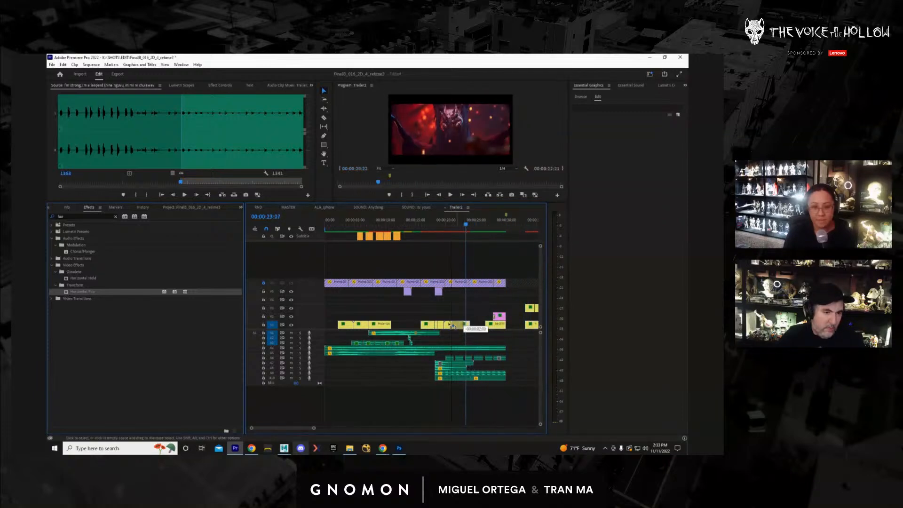
Play the opening section from about 00:00:06:12 to 00:00:13:22 and scrub back to 00:00:12:14.
left_click_drag(391, 225, 365, 224)
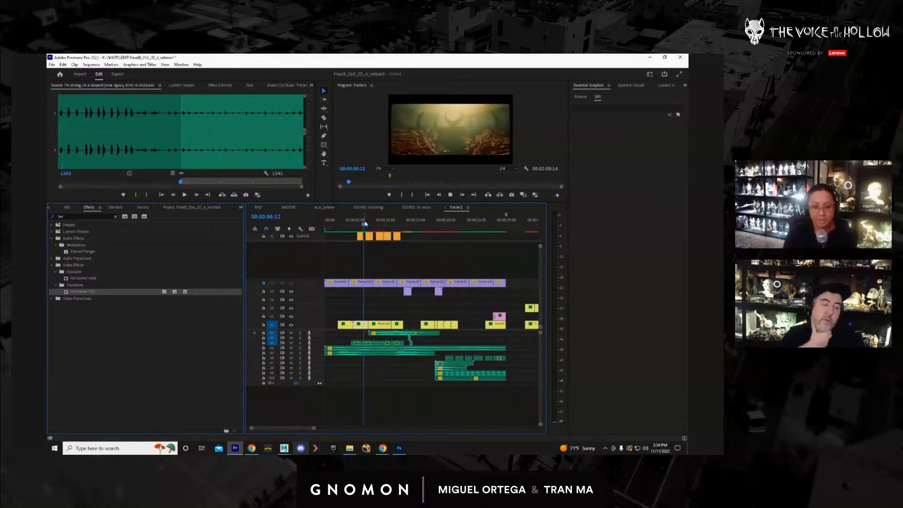
key("space")
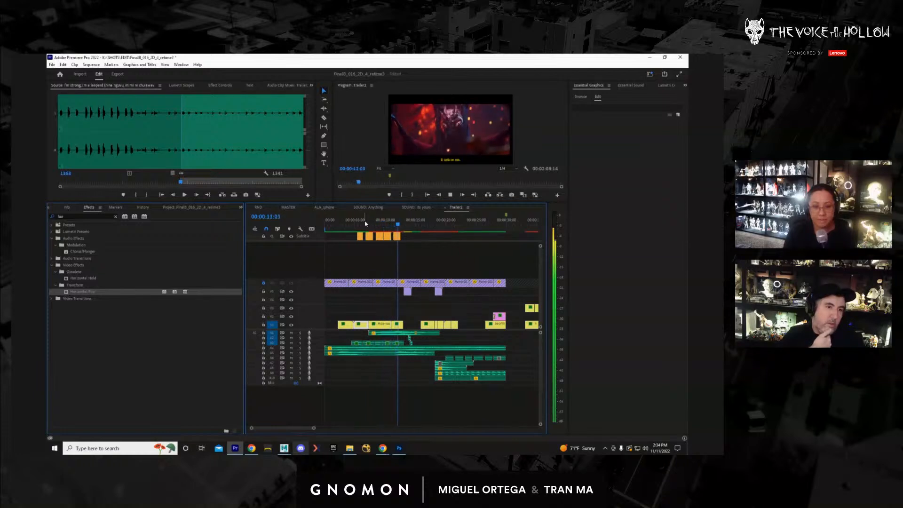
key("space")
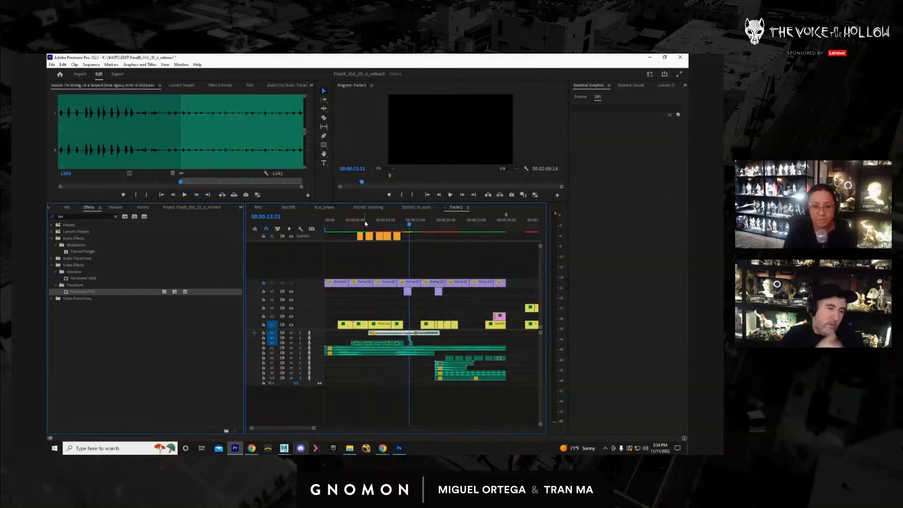
left_click(394, 224)
mouse_move(395, 229)
left_mouse_down()
mouse_move(383, 229)
mouse_move(404, 222)
left_mouse_up()
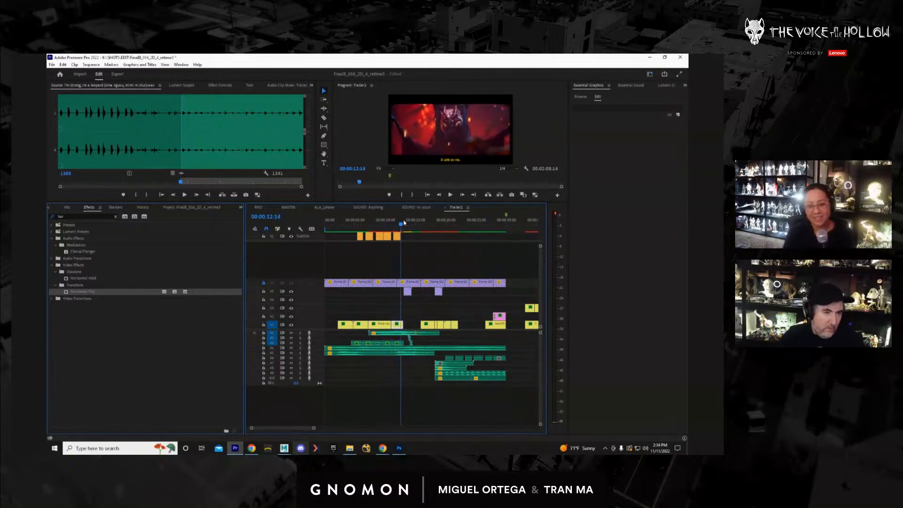
Copy the candlelit shot at about frame 5103 of the MASTER sequence and return to the trailer sequence.
left_click(288, 209)
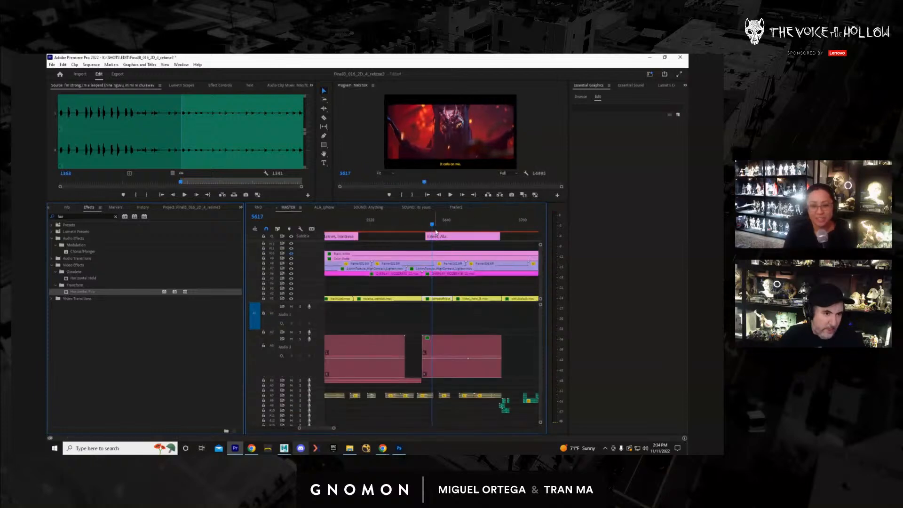
left_click_drag(436, 232, 389, 239)
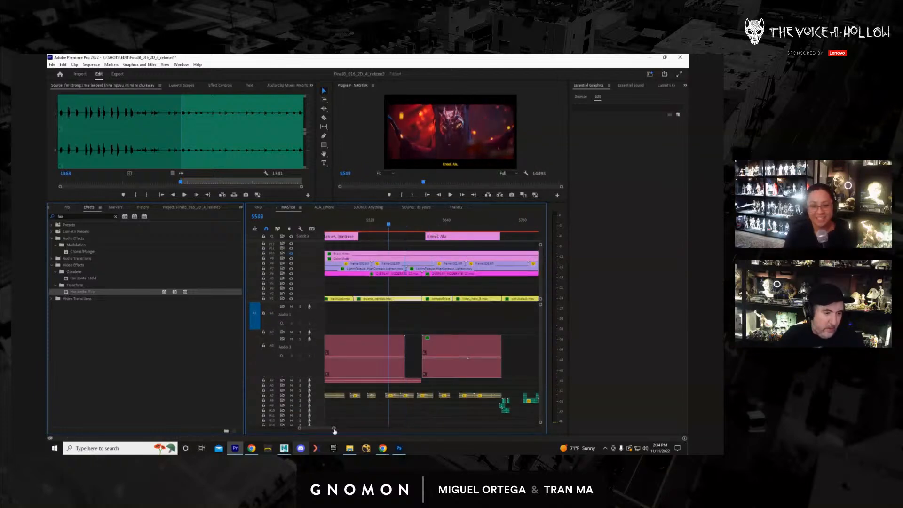
left_click_drag(334, 430, 353, 432)
left_click_drag(396, 229, 378, 230)
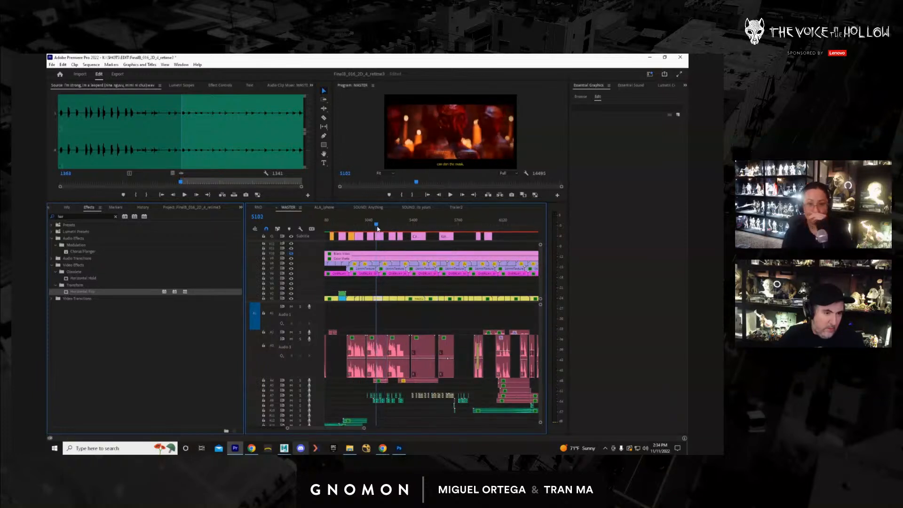
left_click(455, 207)
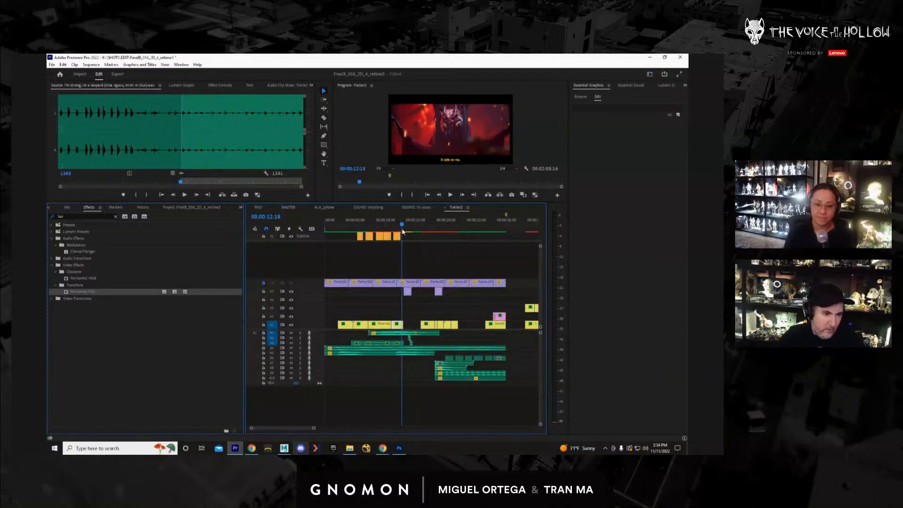
Undo the paste onto the lowest video track, lock that track to paste the candlelit shot above it at 00:00:13:00, and unlock it again.
left_click_drag(402, 231, 423, 230)
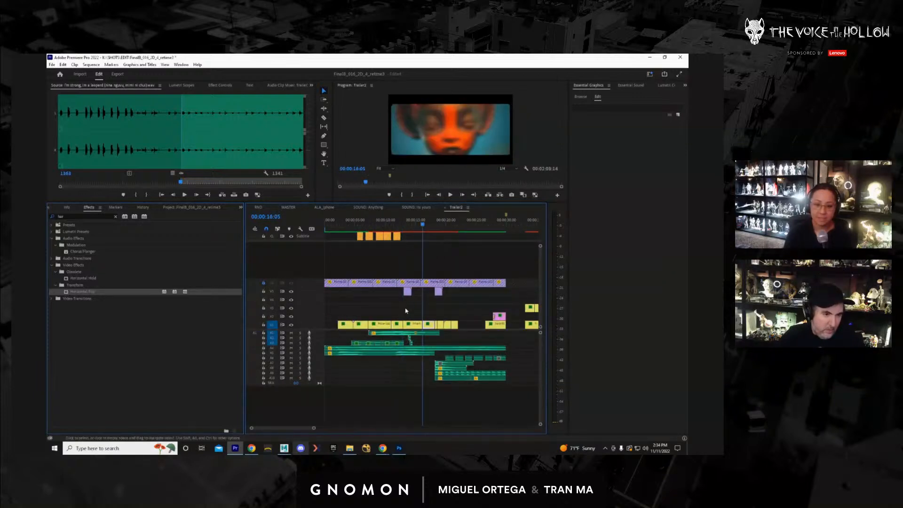
key("ctrl+z")
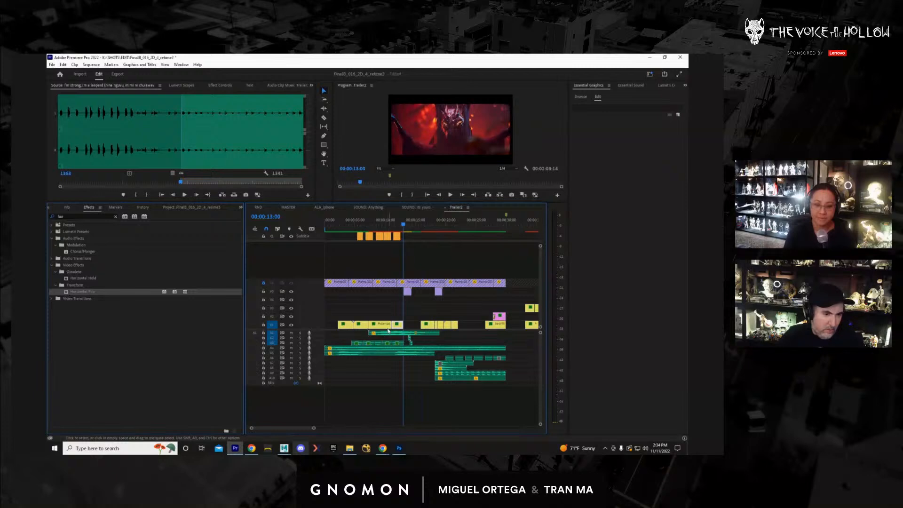
left_click(264, 324)
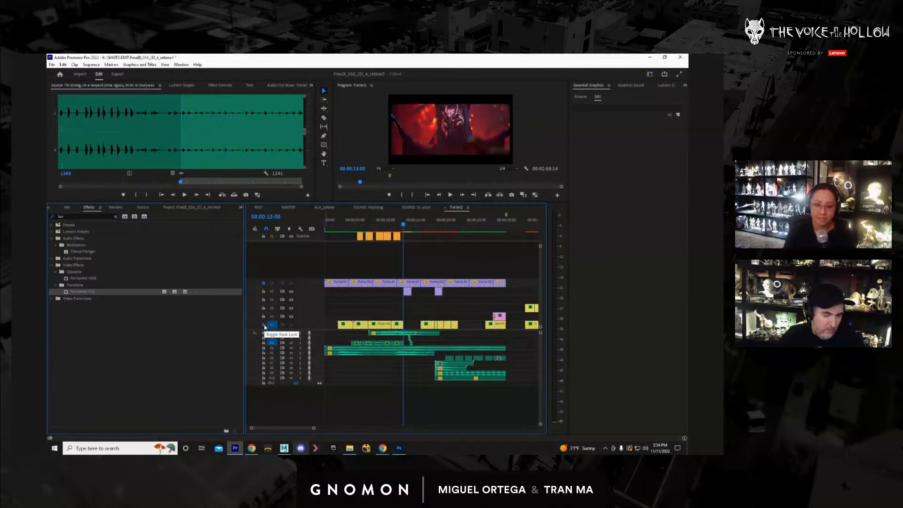
key("ctrl+v")
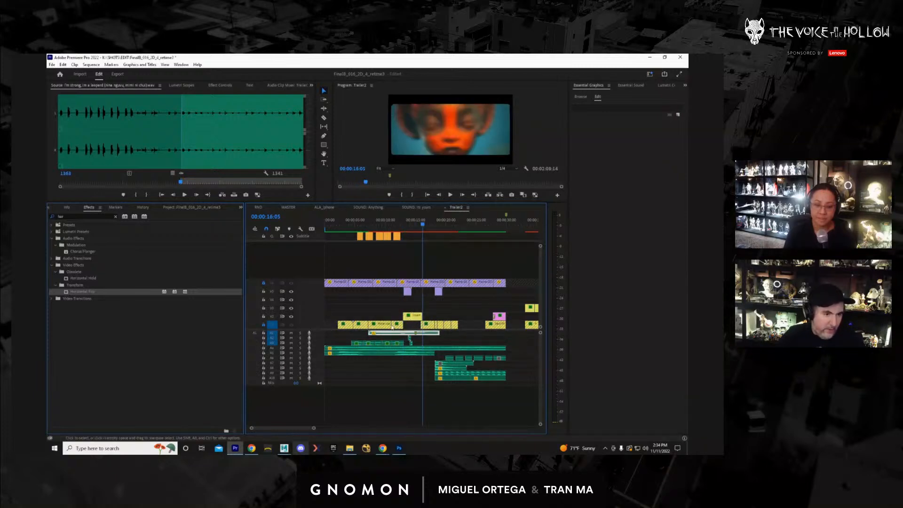
left_click(263, 325)
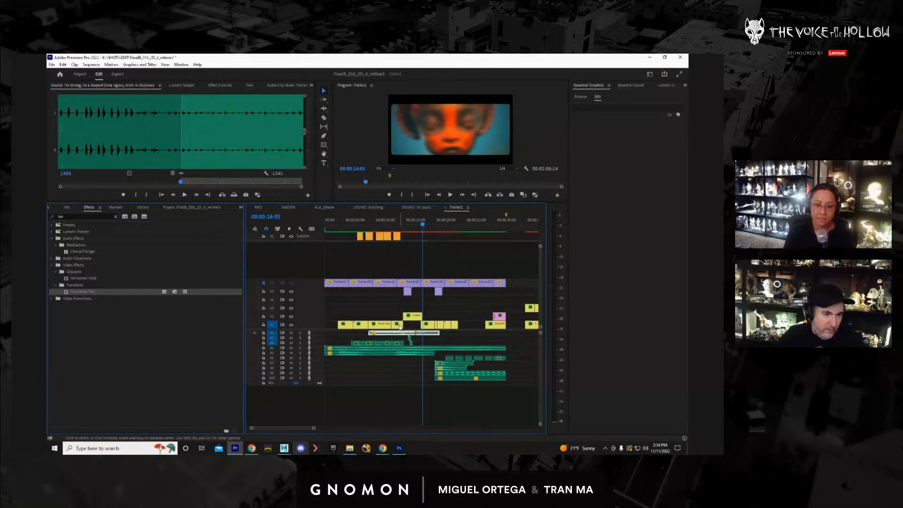
Place the candlelit shot at 00:00:10:21, move the creature clip to its end at 00:00:14:06, and play from 00:00:10:05.
mouse_move(400, 327)
left_mouse_down()
mouse_move(436, 309)
mouse_move(405, 322)
left_mouse_up()
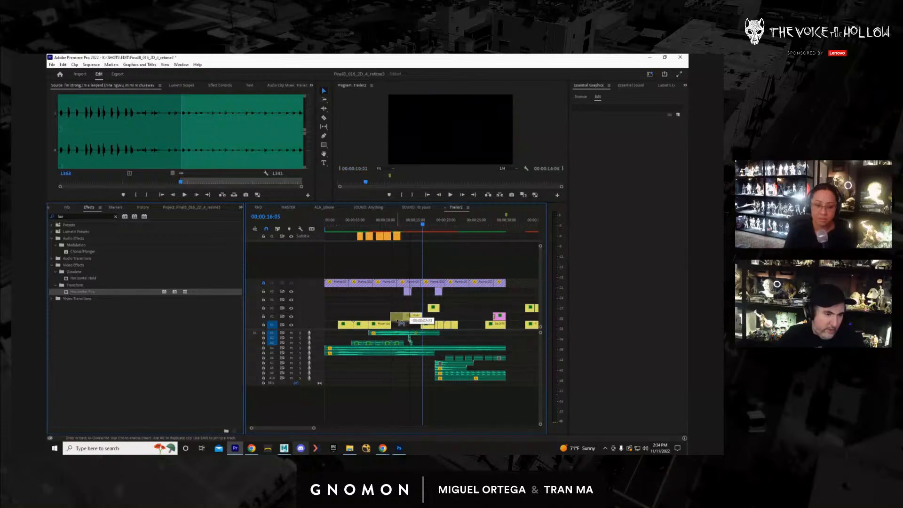
left_click_drag(398, 321, 419, 320)
left_click_drag(405, 225, 388, 230)
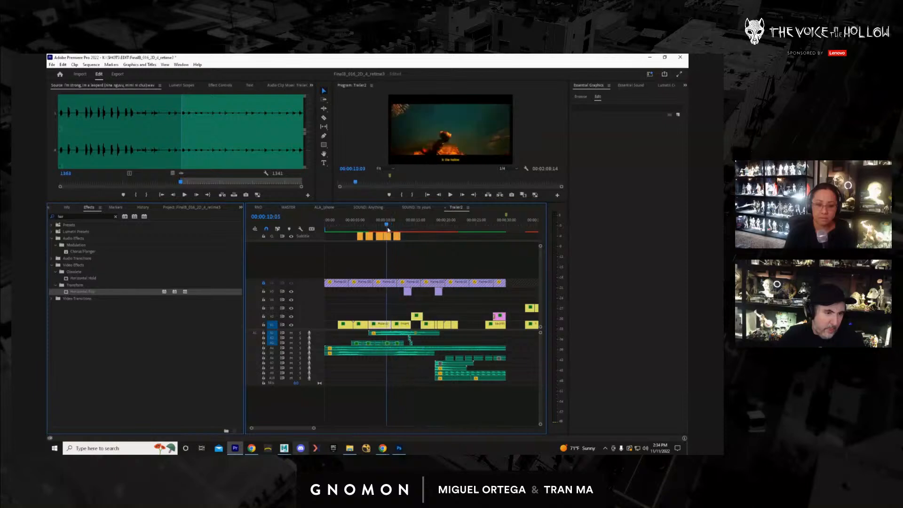
key("space")
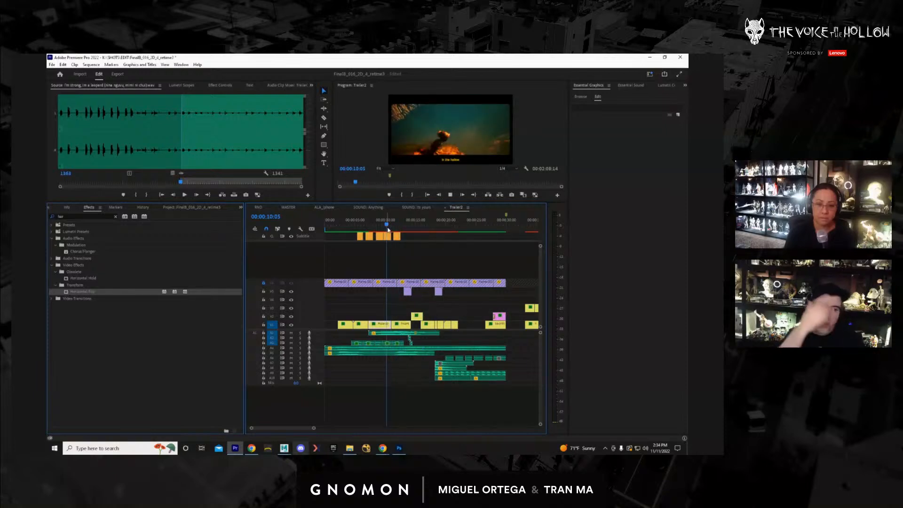
Watch the section from 00:00:10:05 full screen, return to the editor, and play from 00:00:04:05 to about 00:00:15:03.
key("ctrl+grave")
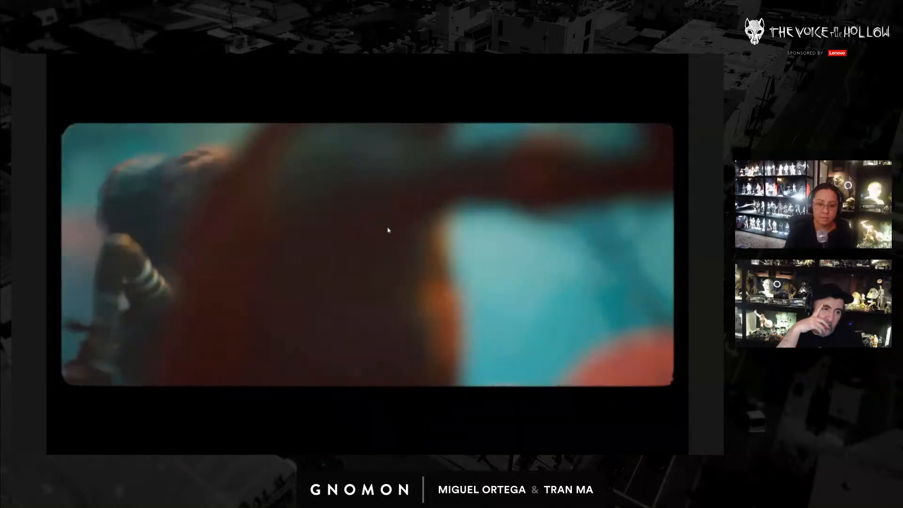
key("Escape")
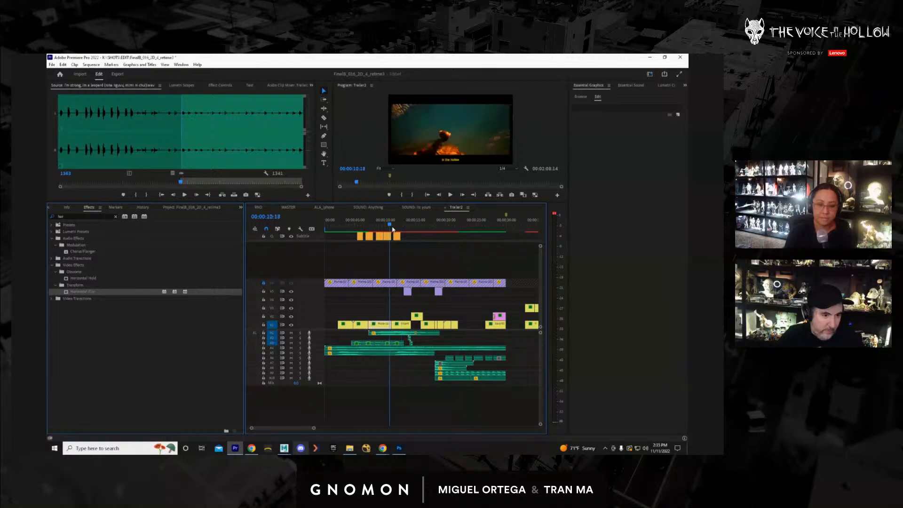
left_click_drag(411, 225, 351, 224)
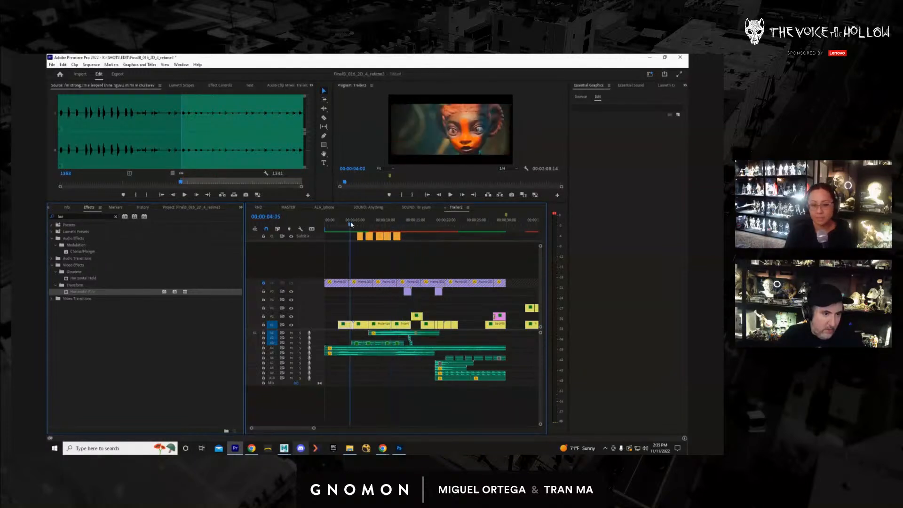
key("space")
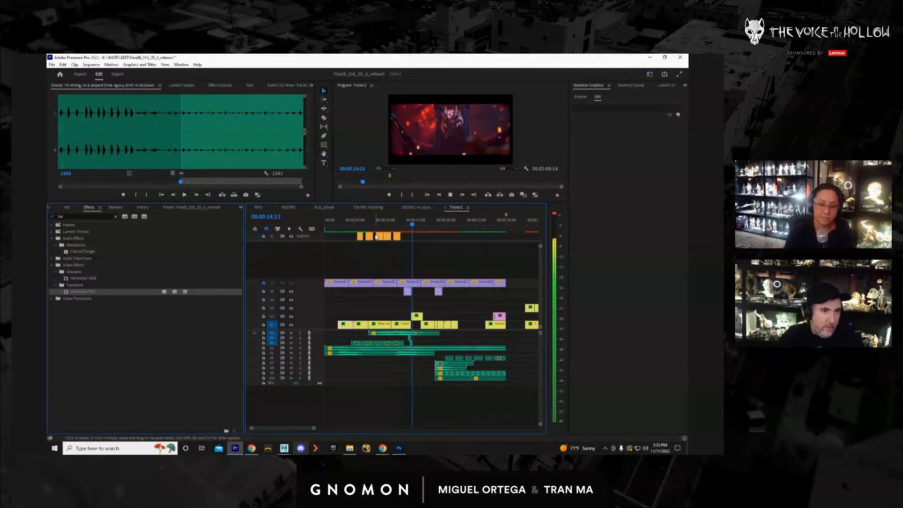
key("space")
Select the two short sound clips near 00:00:14:00 and move them to the cut at 00:00:18:16.
left_click(417, 333)
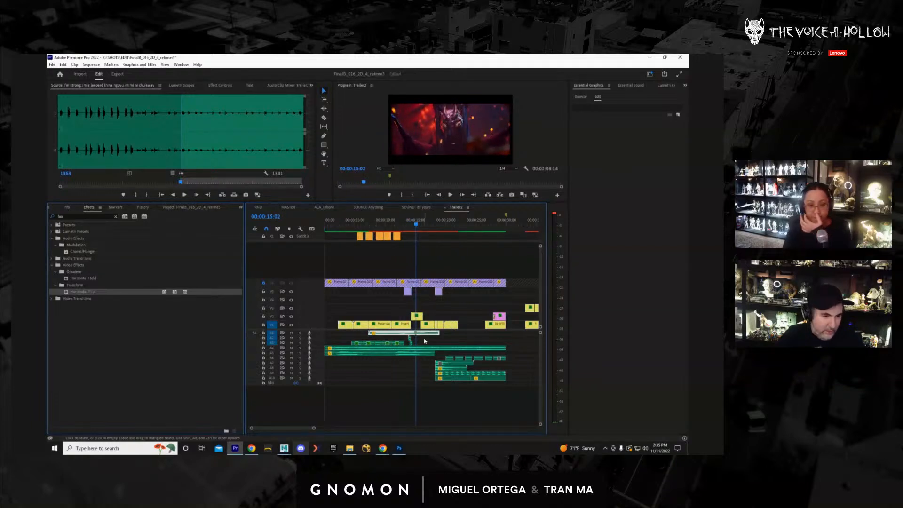
left_click_drag(424, 338, 405, 347)
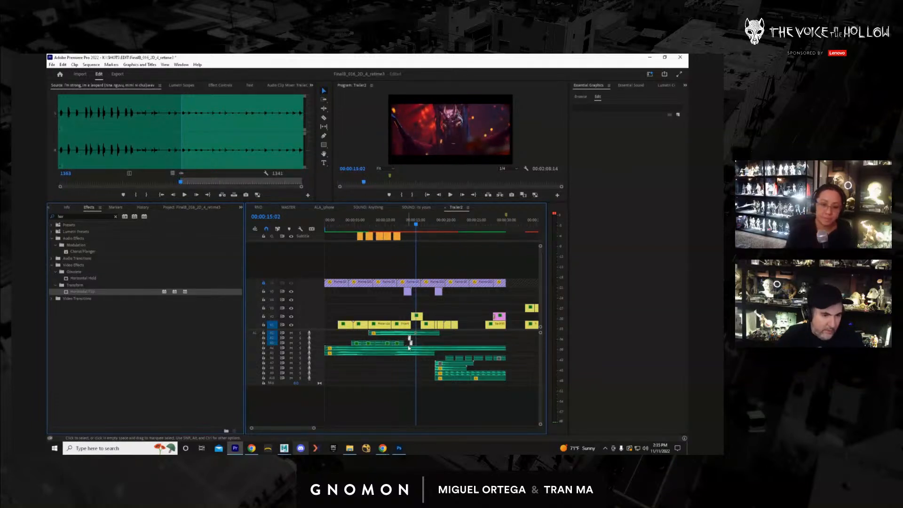
left_click(447, 224)
left_click_drag(448, 225, 438, 225)
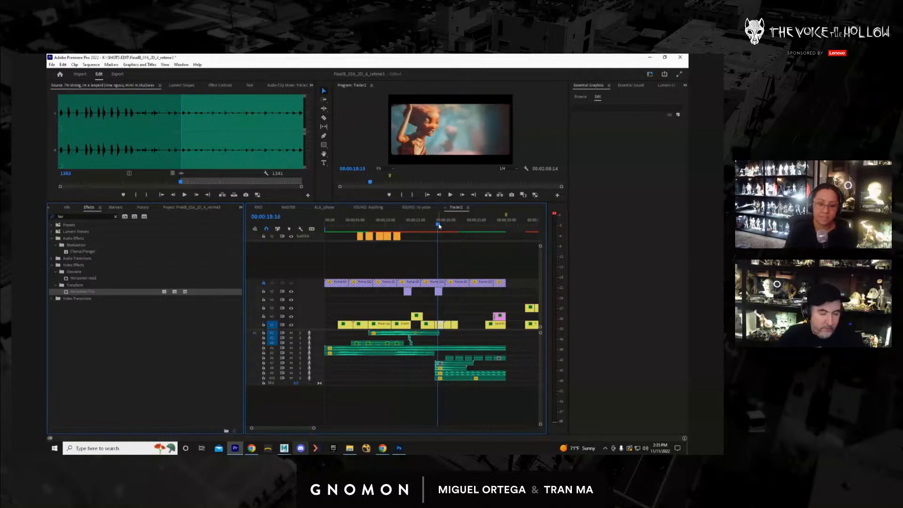
key("Left")
key("Right")
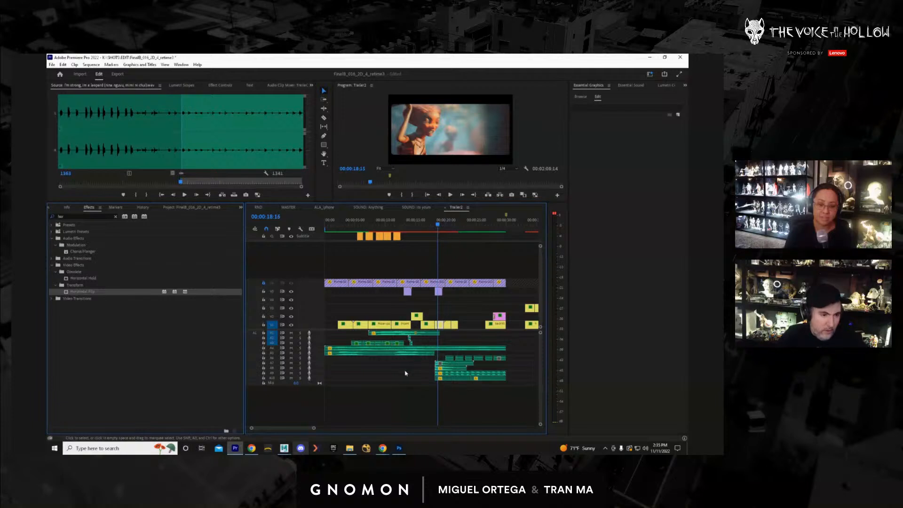
left_click_drag(250, 429, 263, 435)
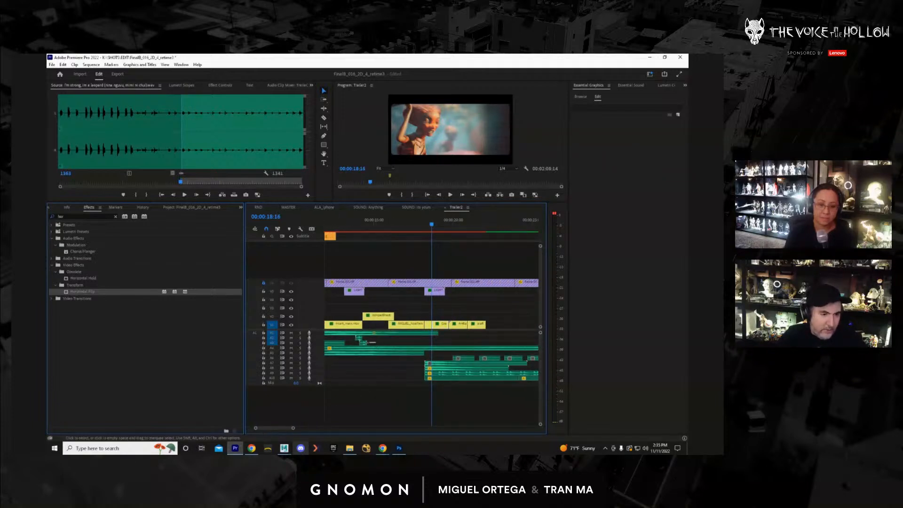
left_click_drag(363, 344, 443, 347)
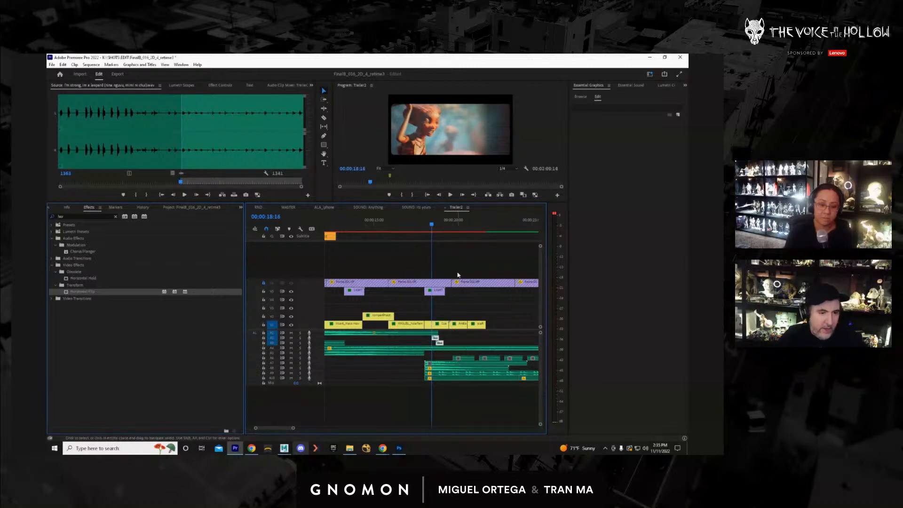
Play the cut with the moved sound clips from 00:00:18:11 to about 00:00:19:18, and replay it.
left_click(429, 231)
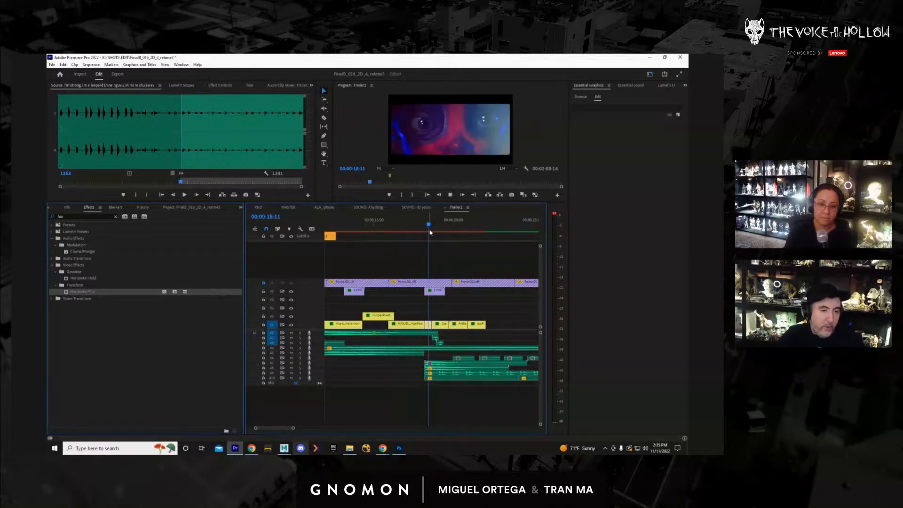
key("space")
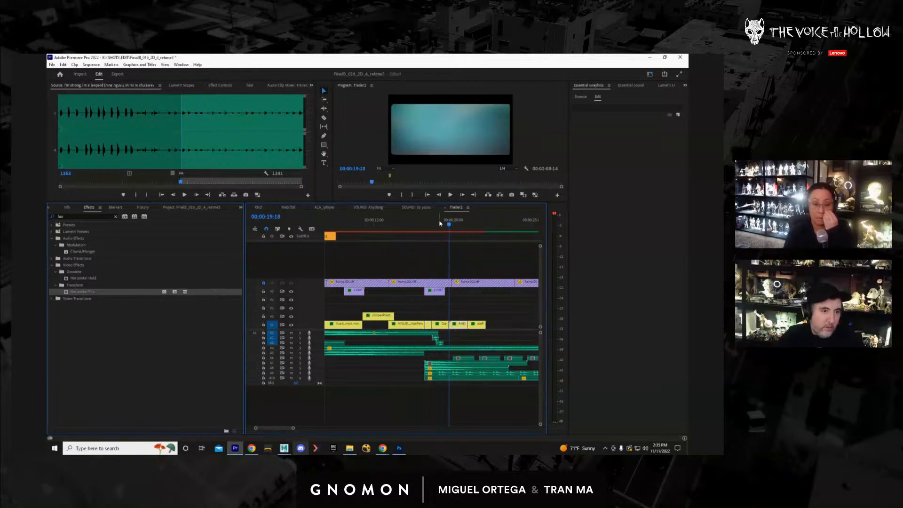
left_click(432, 225)
key("space")
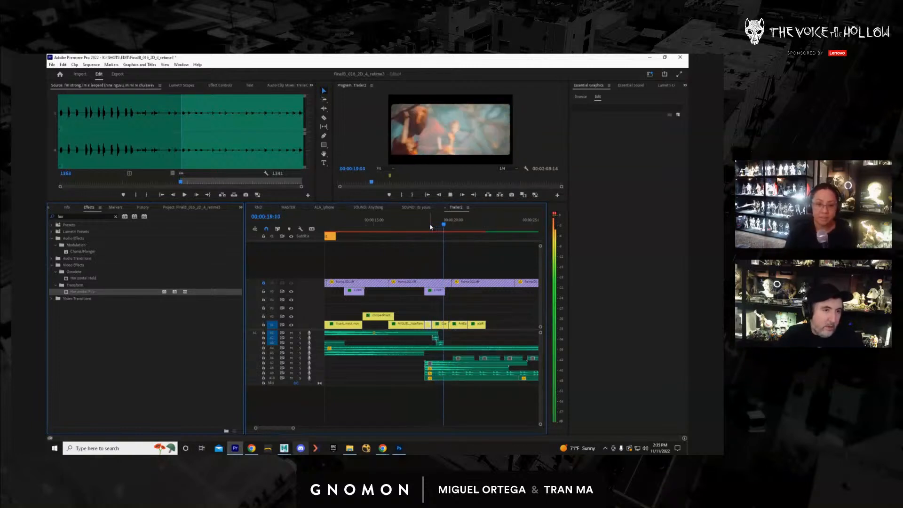
key("space")
Nudge the candlelit shot slightly earlier against the preceding clip near 00:00:10:20 and play through to its end.
left_click_drag(427, 227, 368, 273)
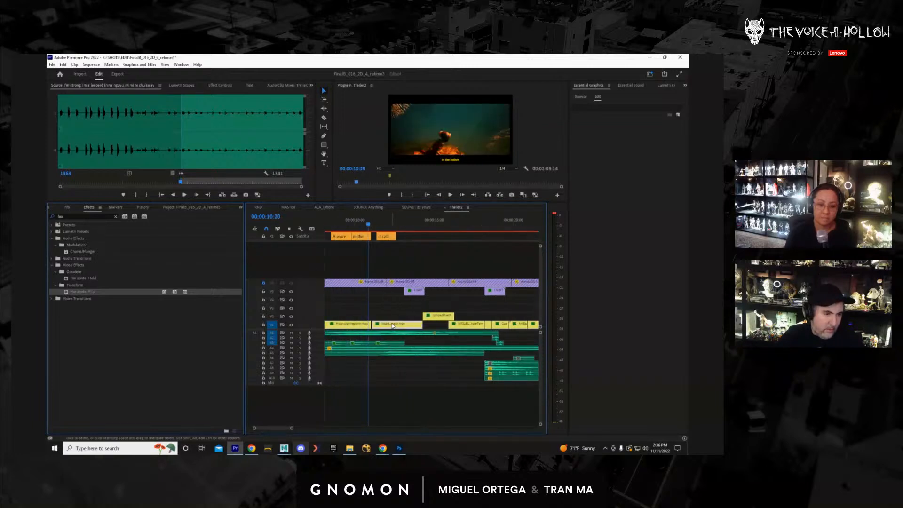
left_click_drag(393, 325, 394, 326)
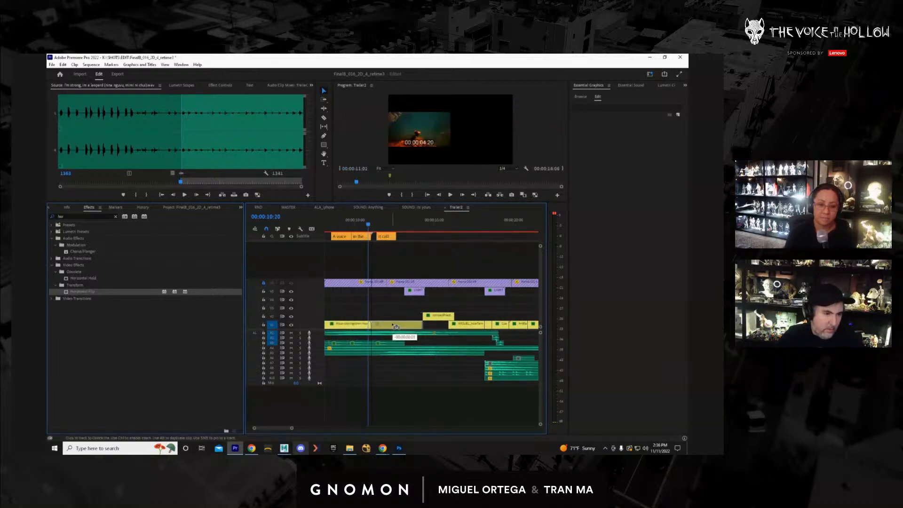
key("space")
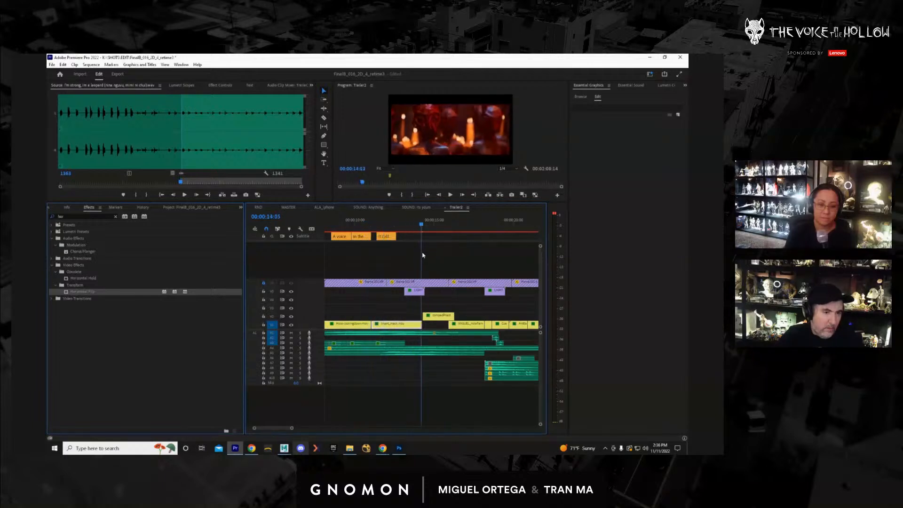
Close the creature clip up to the end of the candlelit shot and lower it onto the lowest video track.
left_click(441, 318)
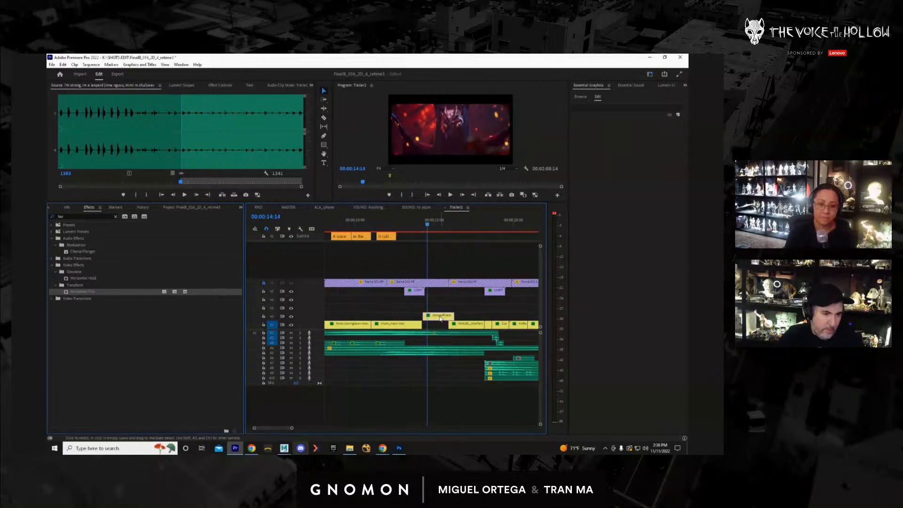
left_click_drag(440, 317, 439, 317)
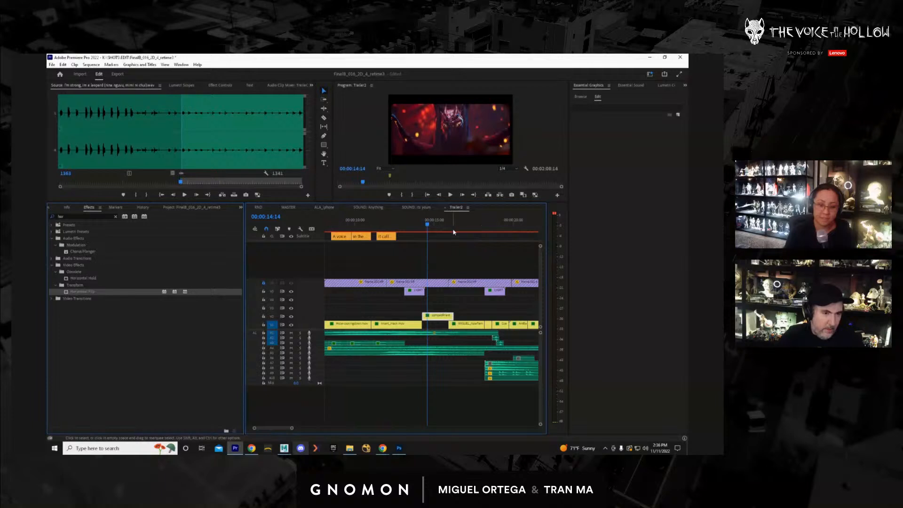
mouse_move(454, 232)
left_mouse_down()
mouse_move(465, 232)
mouse_move(438, 233)
left_mouse_up()
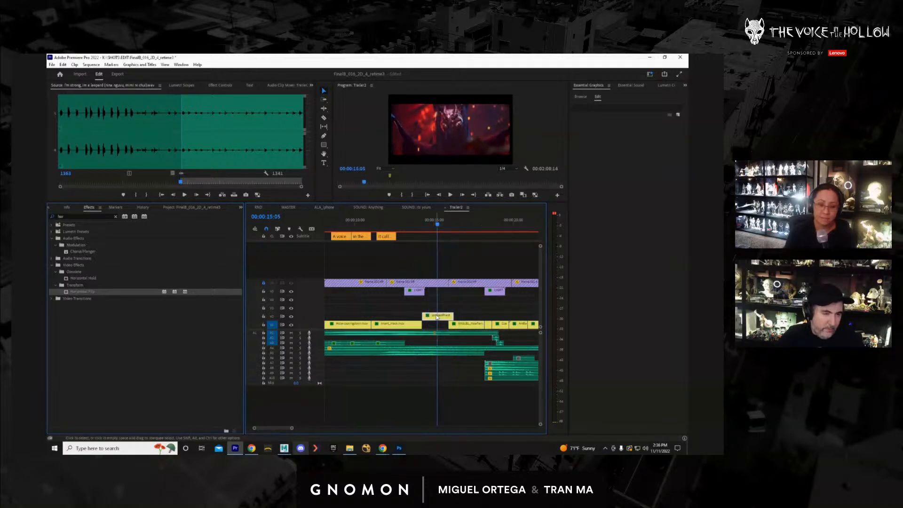
left_click_drag(439, 316, 439, 324)
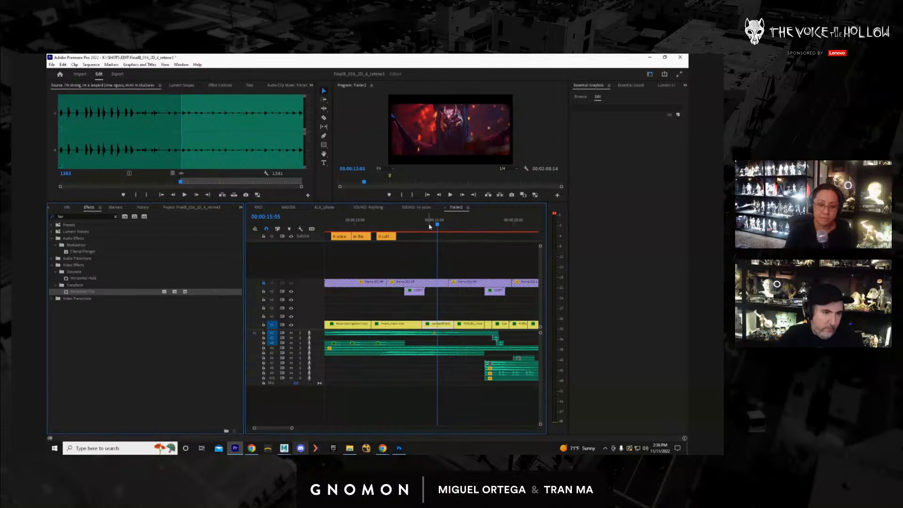
left_click_drag(423, 224, 412, 244)
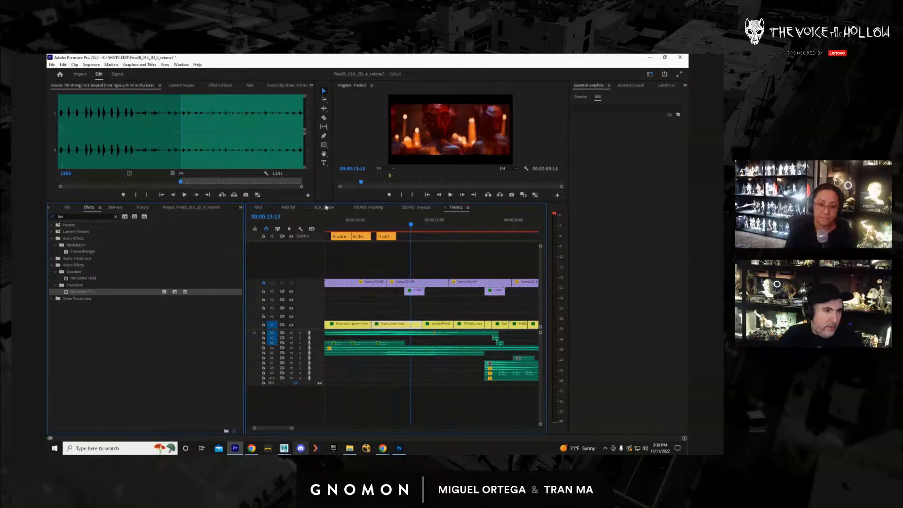
Copy the shot of the girl before the flames at about frame 5463 of the MASTER sequence and return to the trailer sequence.
left_click(291, 208)
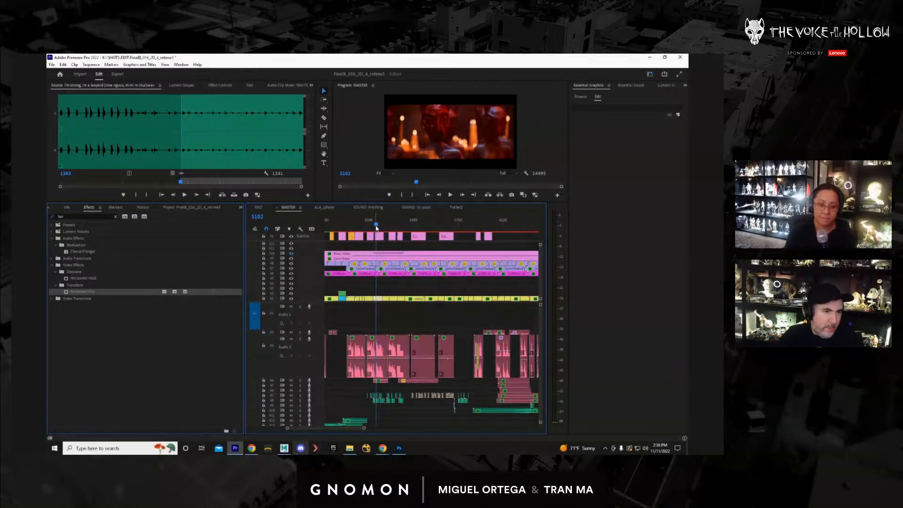
left_click_drag(381, 227, 421, 221)
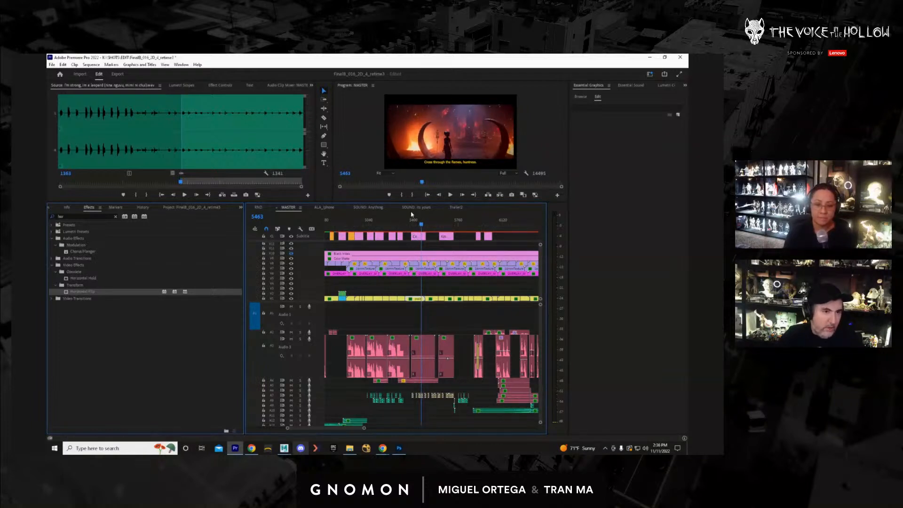
left_click(454, 208)
Lock the lowest video track and paste the flames shot on the track above it at 00:00:11:01.
left_click(382, 227)
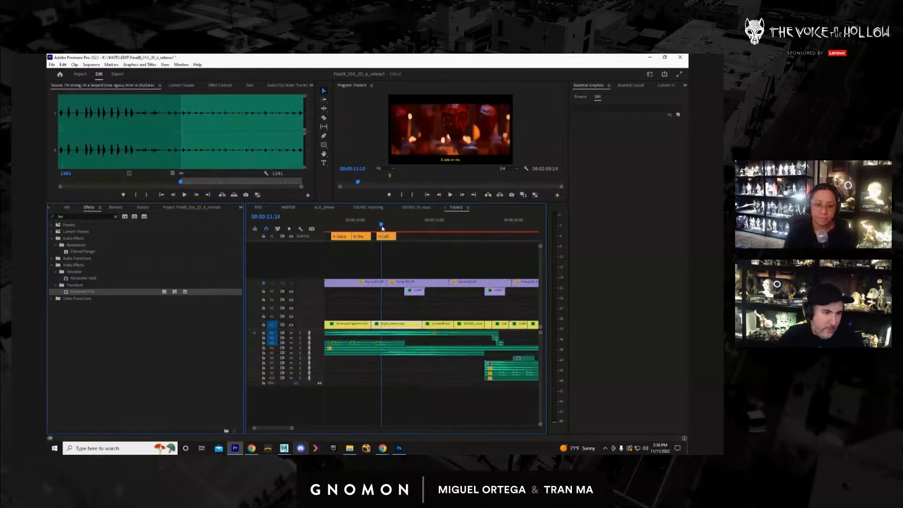
left_click_drag(382, 228, 373, 231)
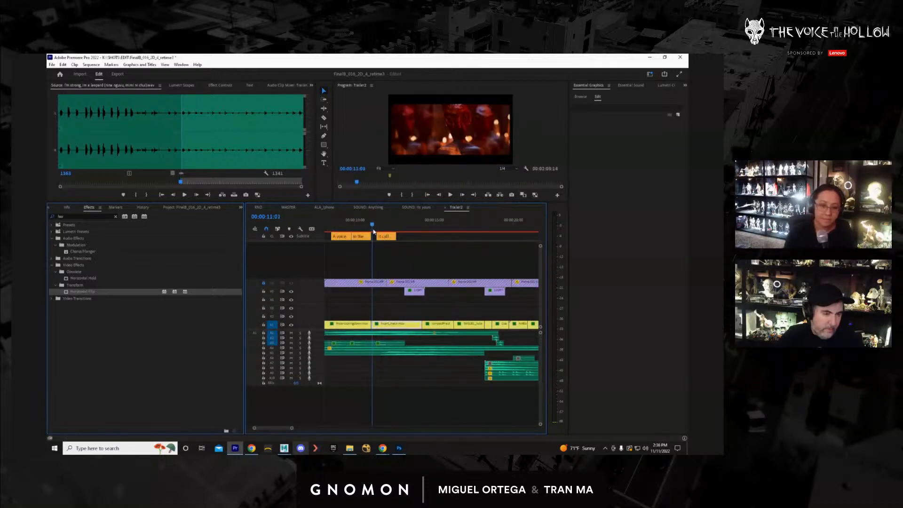
left_click(263, 324)
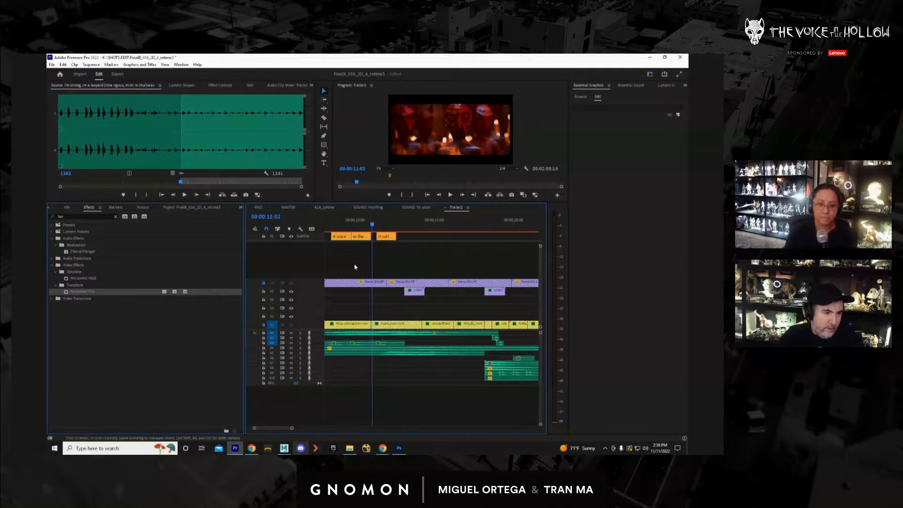
left_click(372, 226)
key("Right")
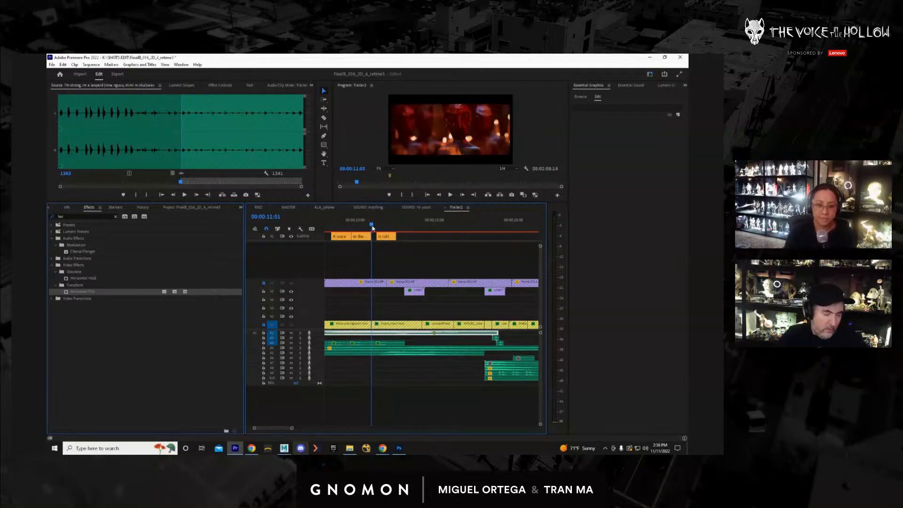
key("ctrl+v")
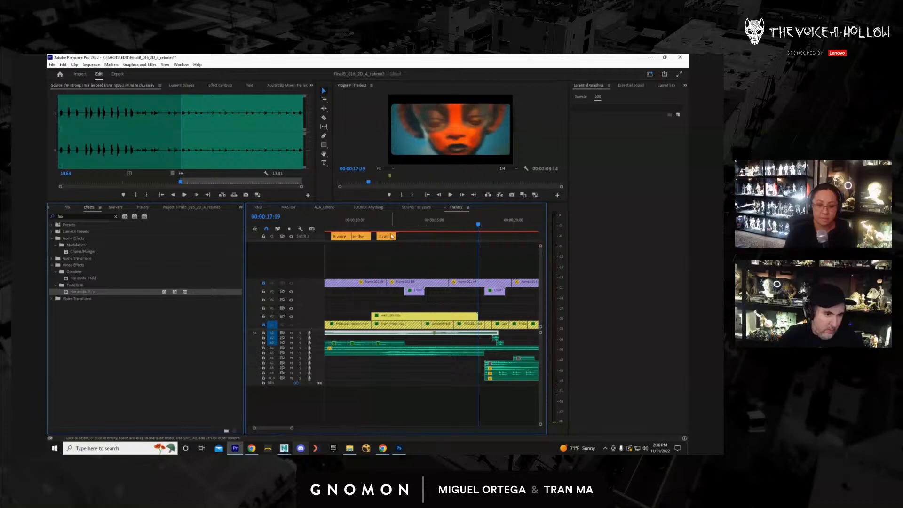
Split the pasted flames shot at 00:00:15:14 and 00:00:12:04, and remove the part before 00:00:12:04.
left_click_drag(400, 225, 445, 238)
key("c")
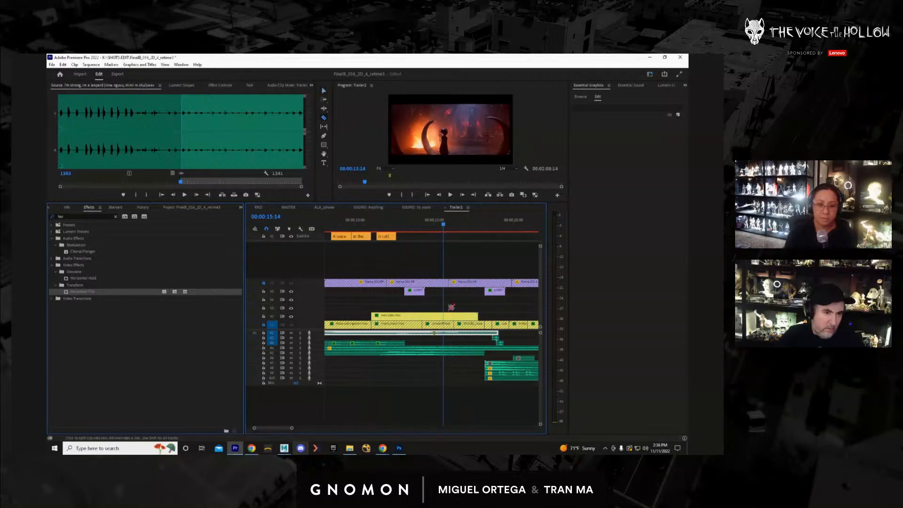
left_click(437, 316)
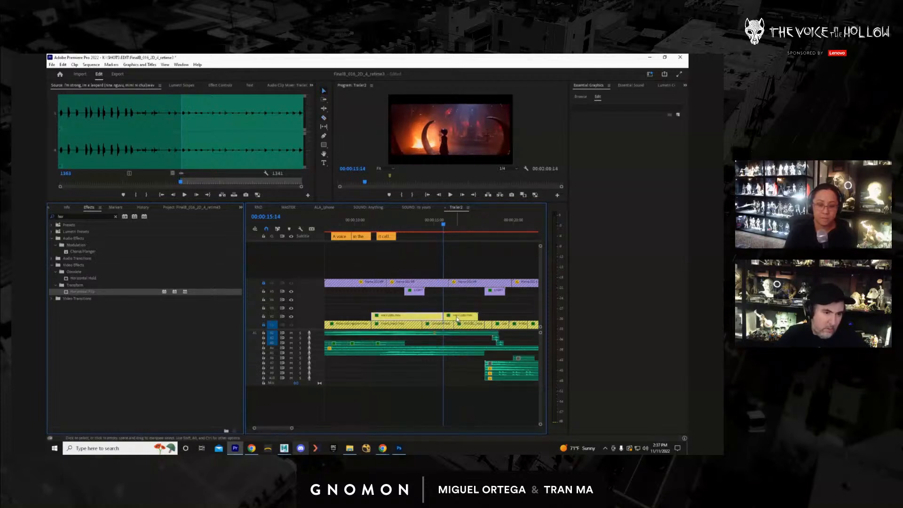
left_click_drag(443, 224, 391, 235)
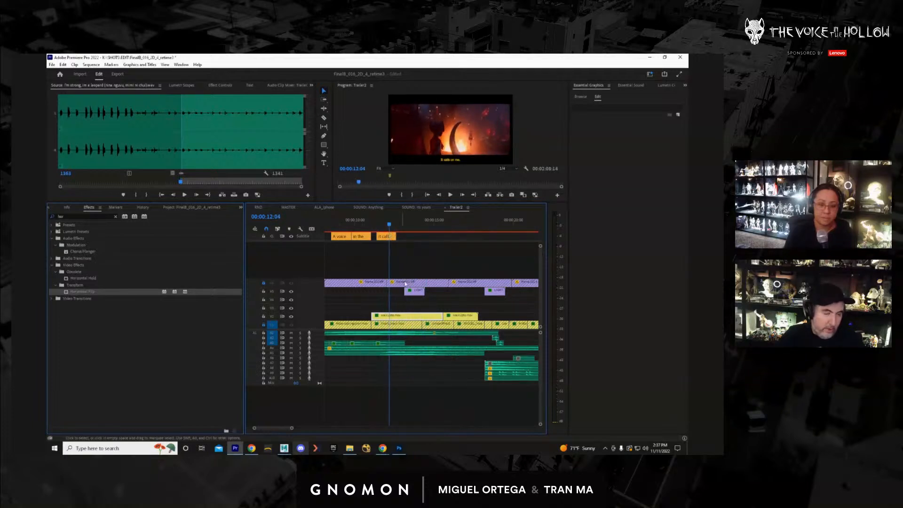
key("c")
left_click(390, 317)
key("v")
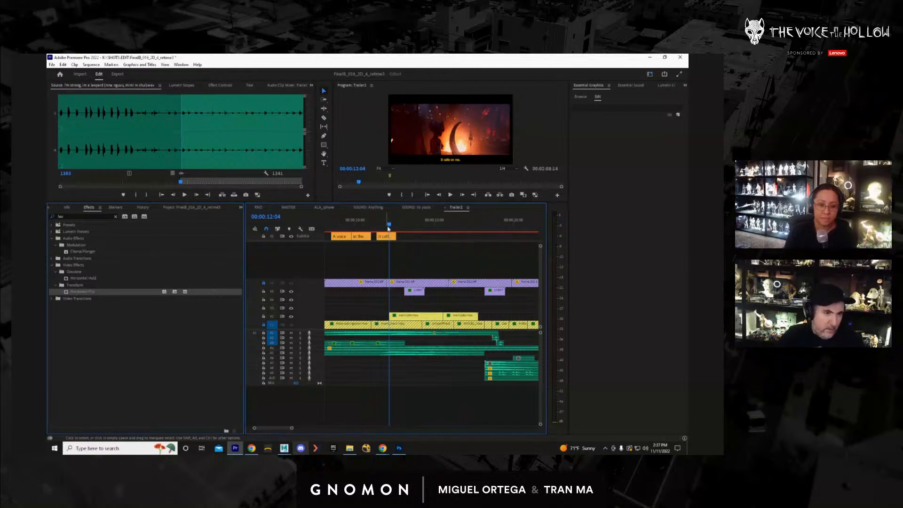
Split the flames shot at 00:00:14:02, delete its remaining pieces after that point, and scrub back to 00:00:10:16.
left_click_drag(389, 228, 420, 235)
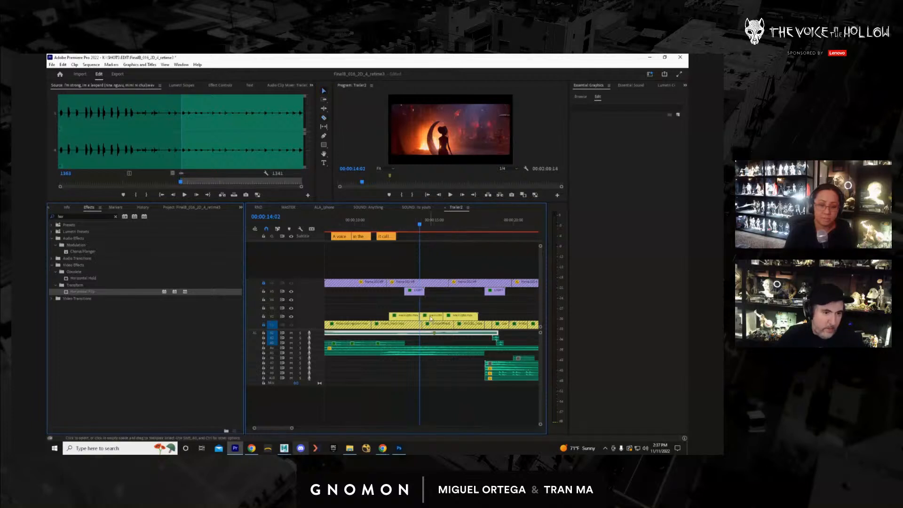
left_click(431, 318)
key("Delete")
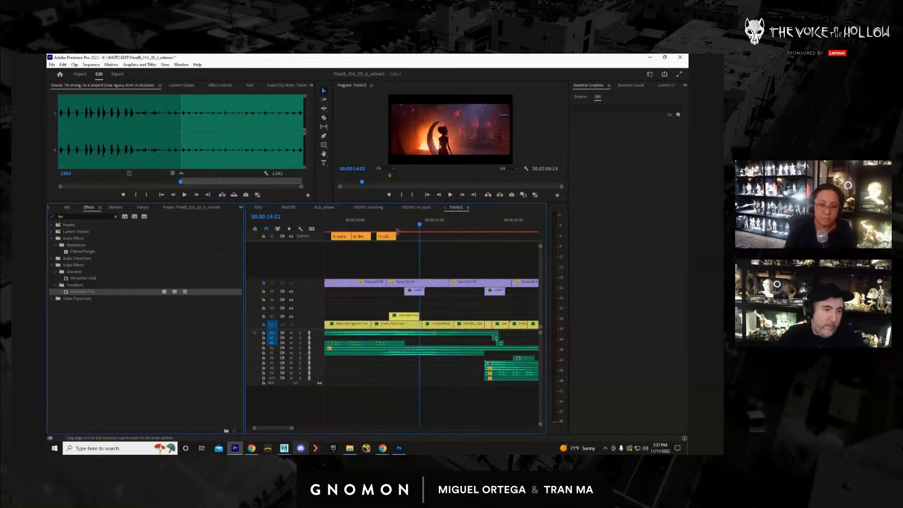
left_click_drag(394, 221, 367, 229)
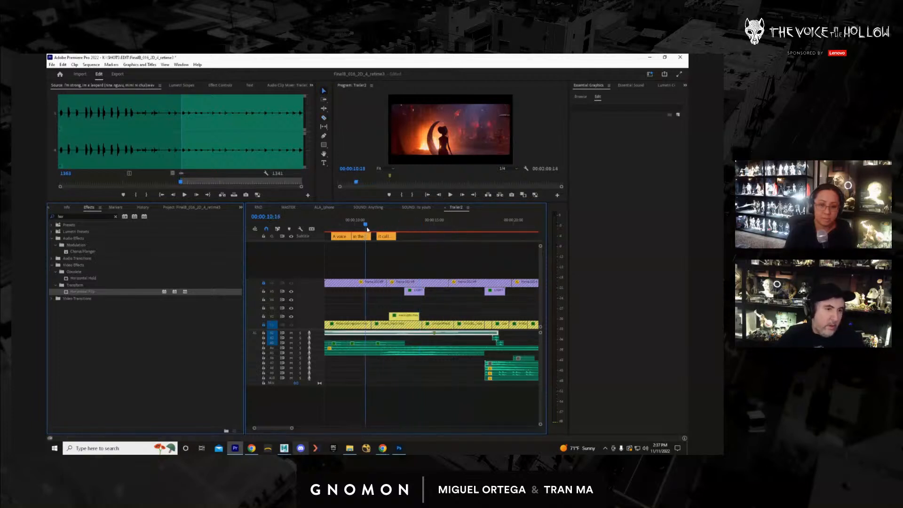
Unlock the lowest video track and move the flames shot on the track above back to the preceding cut.
left_click(264, 325)
left_click_drag(372, 227, 398, 233)
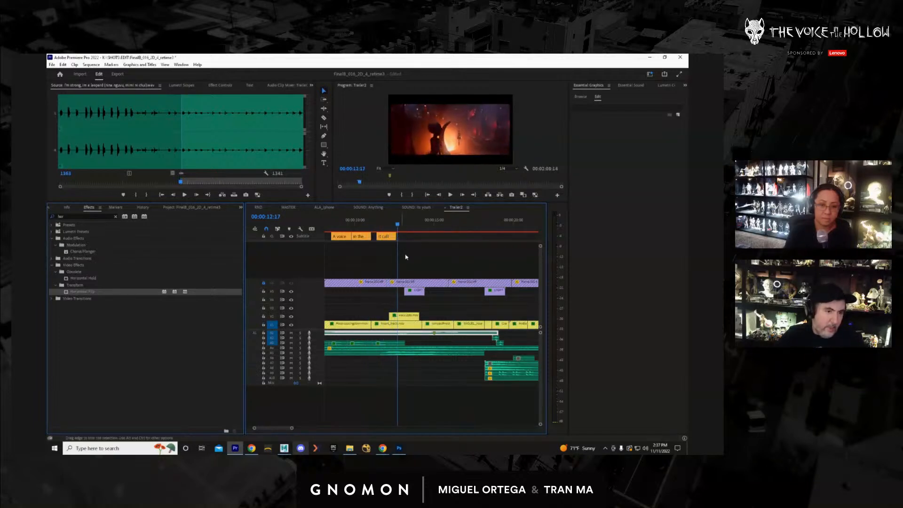
left_click_drag(408, 318, 392, 319)
Split the flames shot at 00:00:12:19 and remove the leftover piece after that point.
left_click_drag(382, 227, 400, 240)
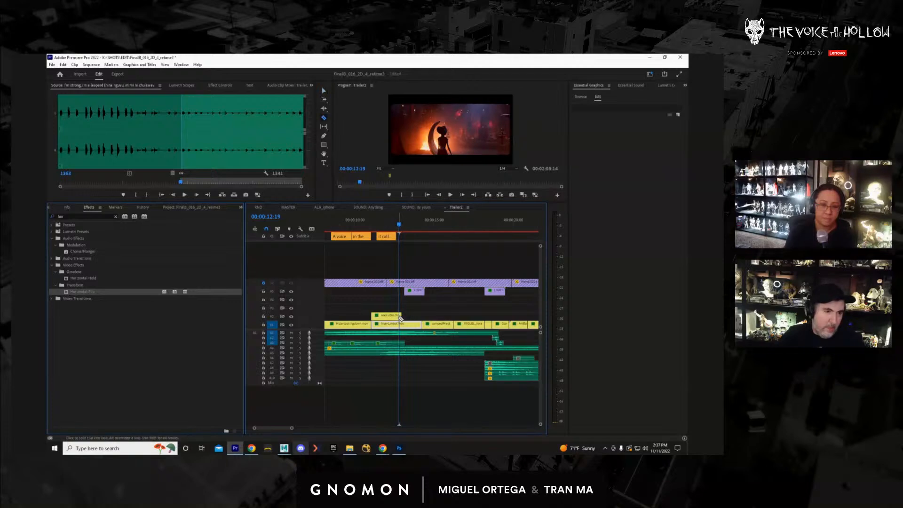
key("Delete")
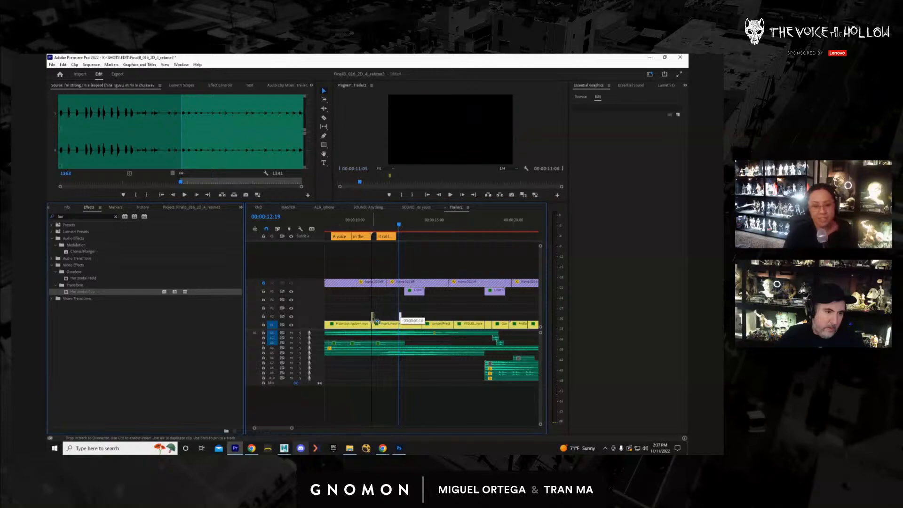
mouse_move(400, 319)
left_mouse_down()
mouse_move(377, 317)
mouse_move(399, 318)
left_mouse_up()
Try mirroring the flames shot with the Horizontal Flip effect and scrub through it to 00:00:12:00.
left_click_drag(375, 230, 382, 257)
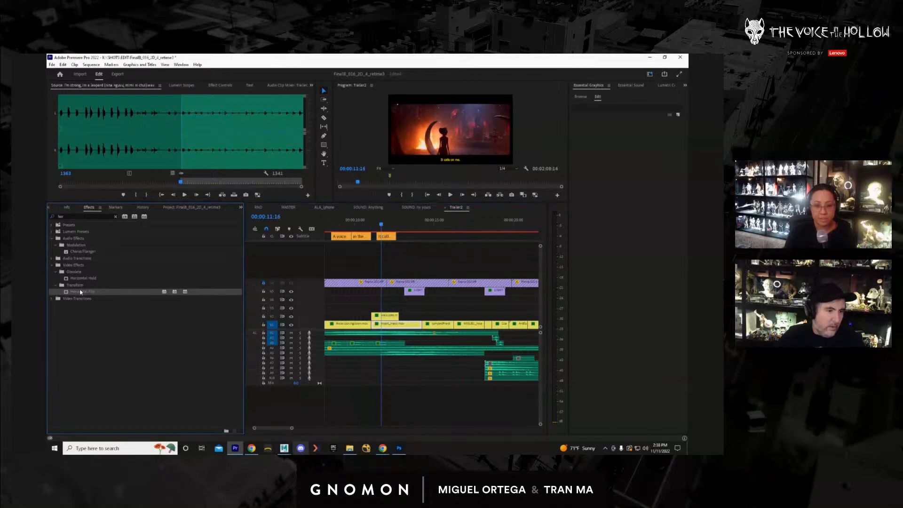
left_click_drag(377, 319, 377, 319)
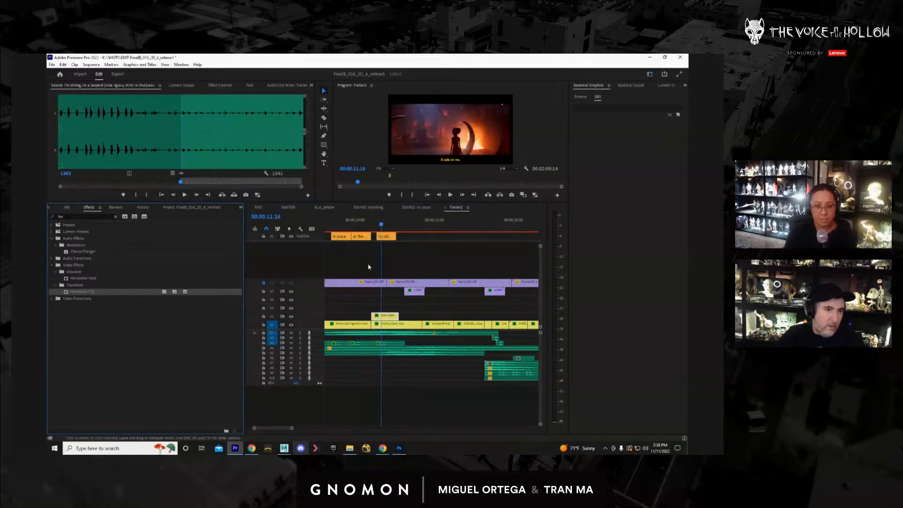
left_click_drag(367, 223, 387, 244)
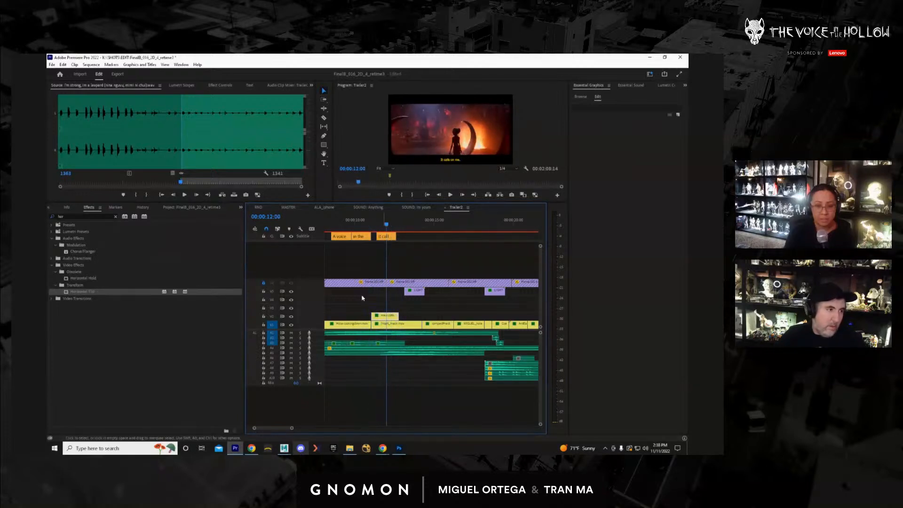
Remove the Horizontal Flip effect from the flames shot.
left_click(218, 86)
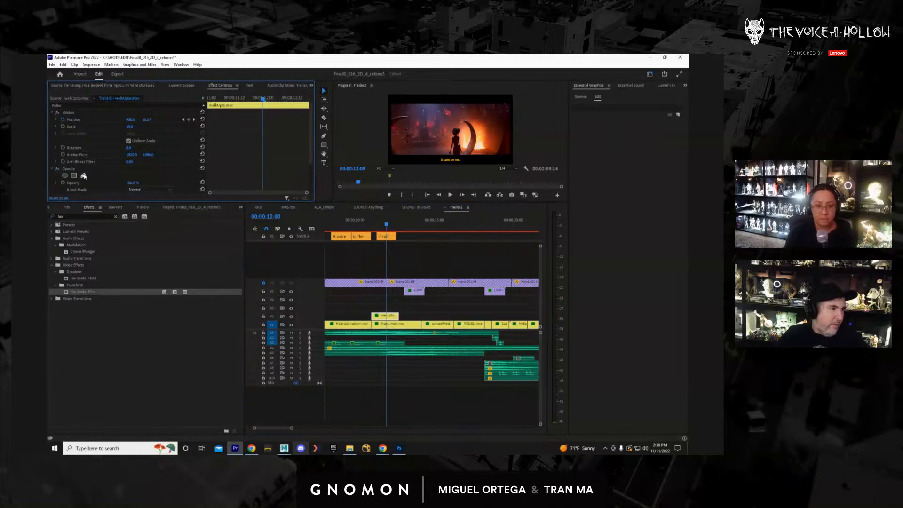
left_click(52, 169)
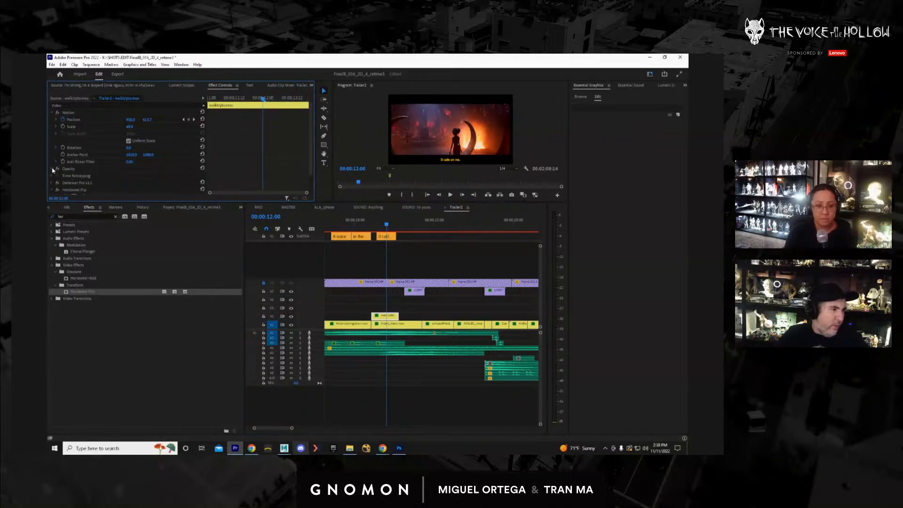
left_click(76, 189)
key("Delete")
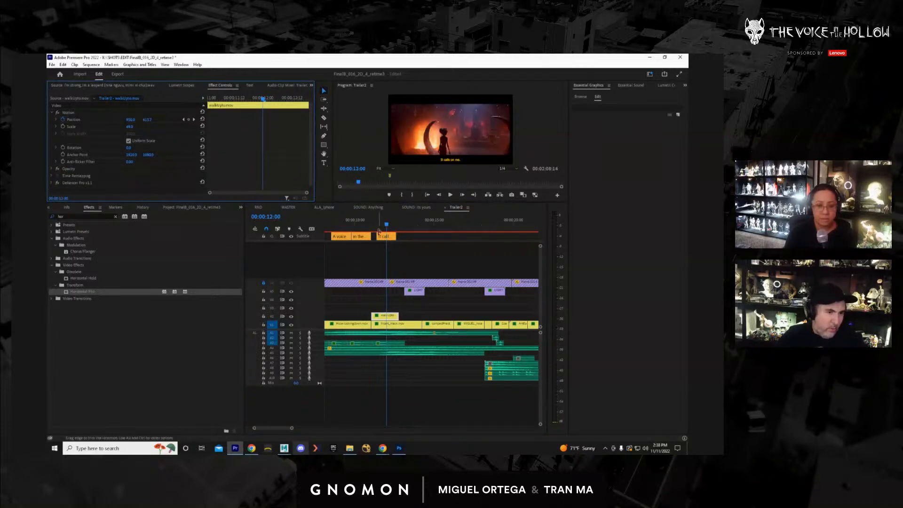
Move the light overlay clip directly above the flames shot, aligned with its start, and play back the cut.
mouse_move(377, 226)
left_mouse_down()
mouse_move(366, 228)
mouse_move(412, 238)
mouse_move(368, 241)
left_mouse_up()
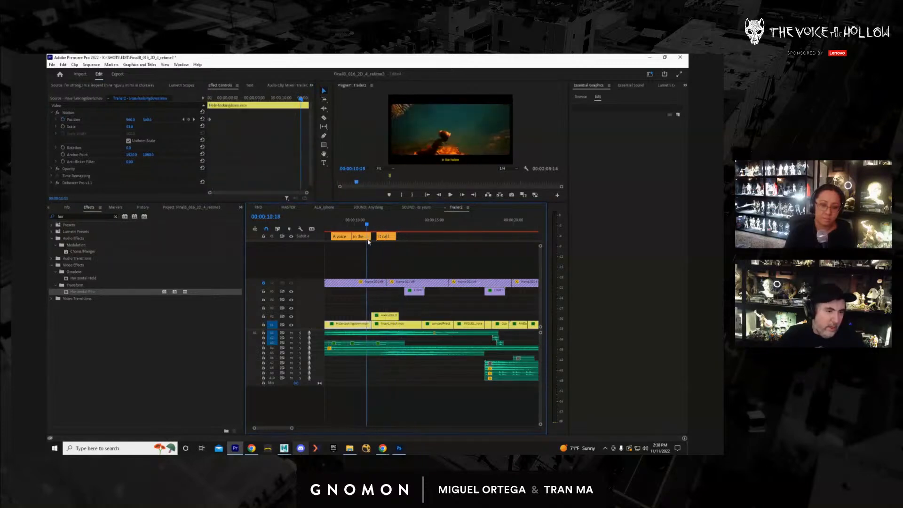
left_click_drag(414, 292, 378, 310)
left_click(365, 230)
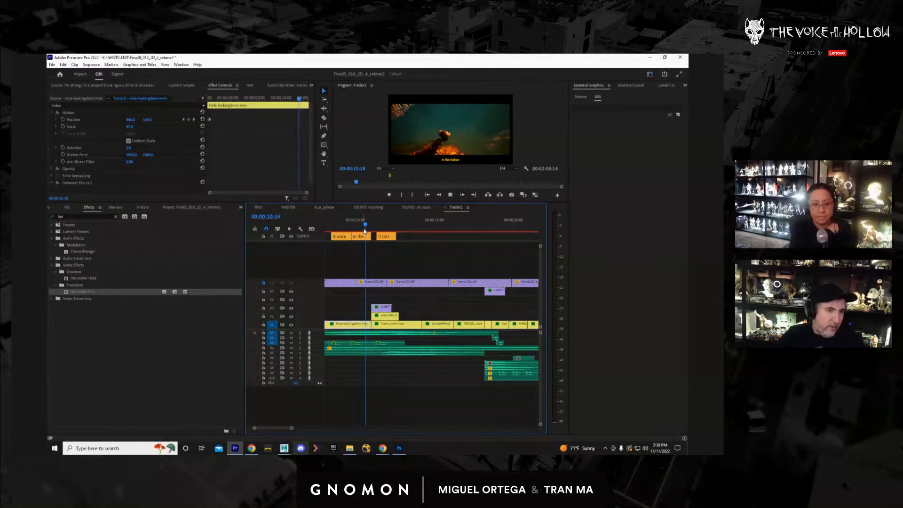
key("space")
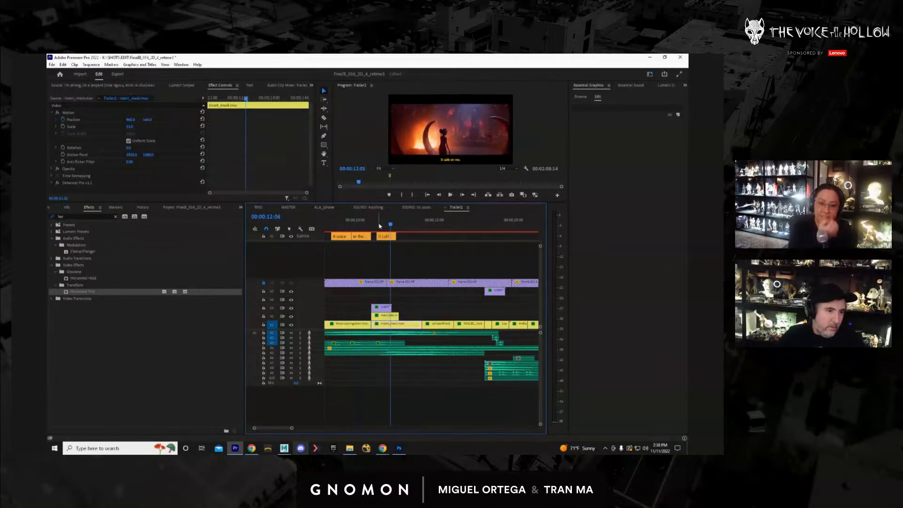
left_click(371, 229)
key("space")
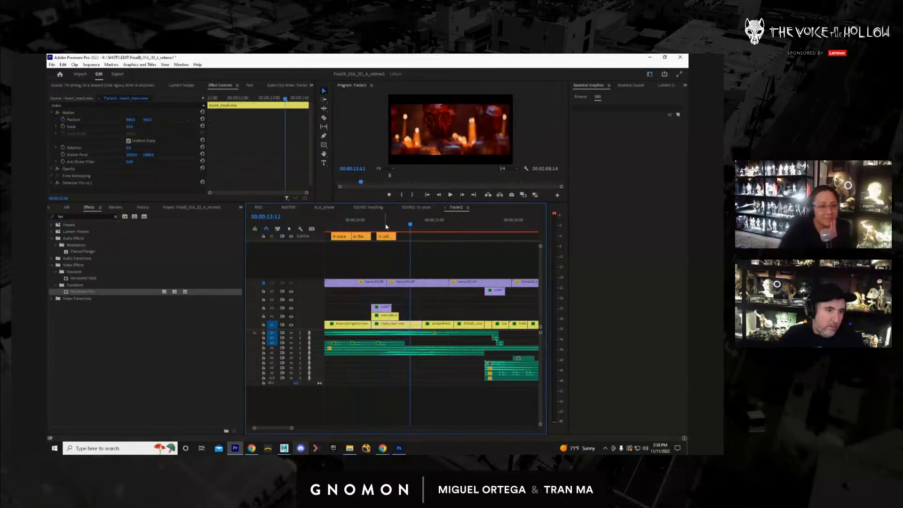
left_click(377, 225)
left_click_drag(377, 228, 375, 228)
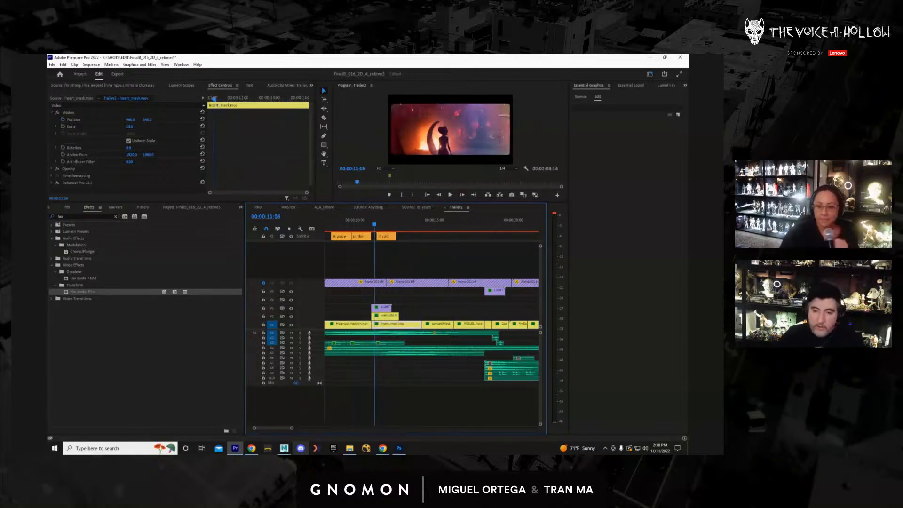
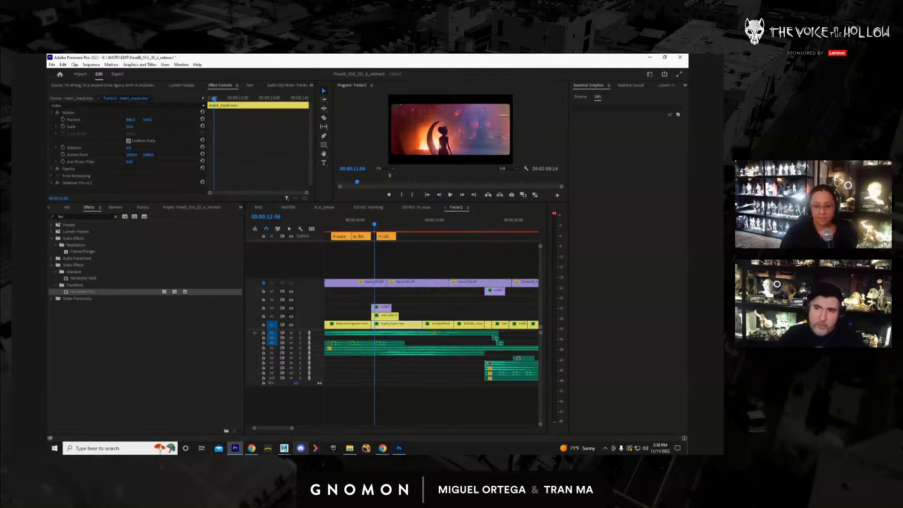
Audition whoosh sounds and place the Fast Dramatic Swoosh on an audio track beneath the start of the flames shot.
key("space")
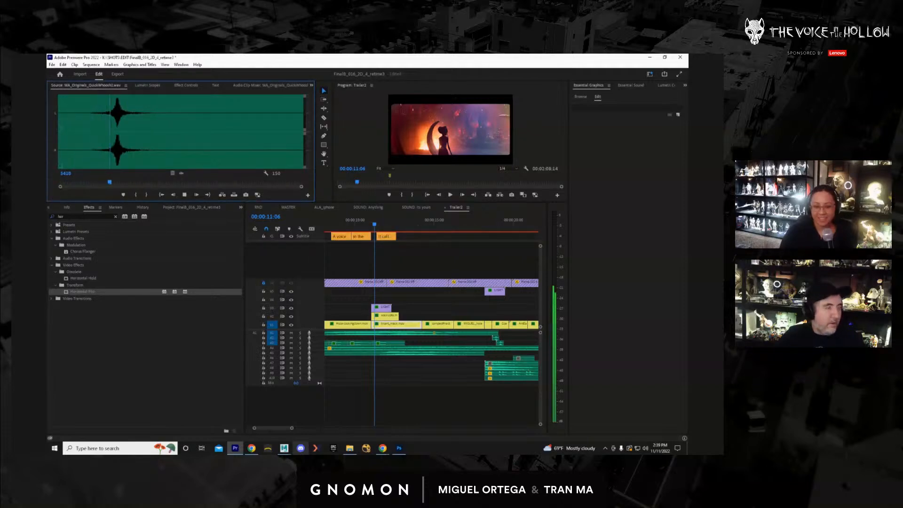
key("space")
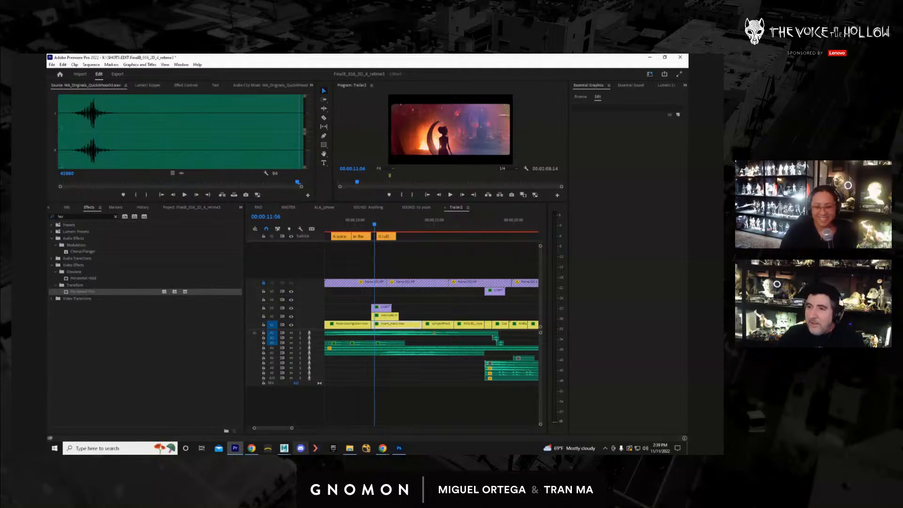
key("space")
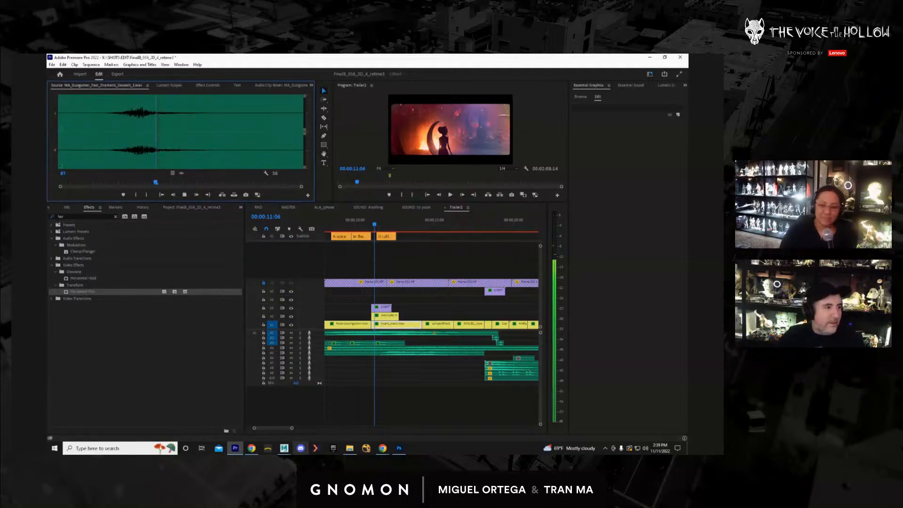
left_click_drag(181, 173, 366, 359)
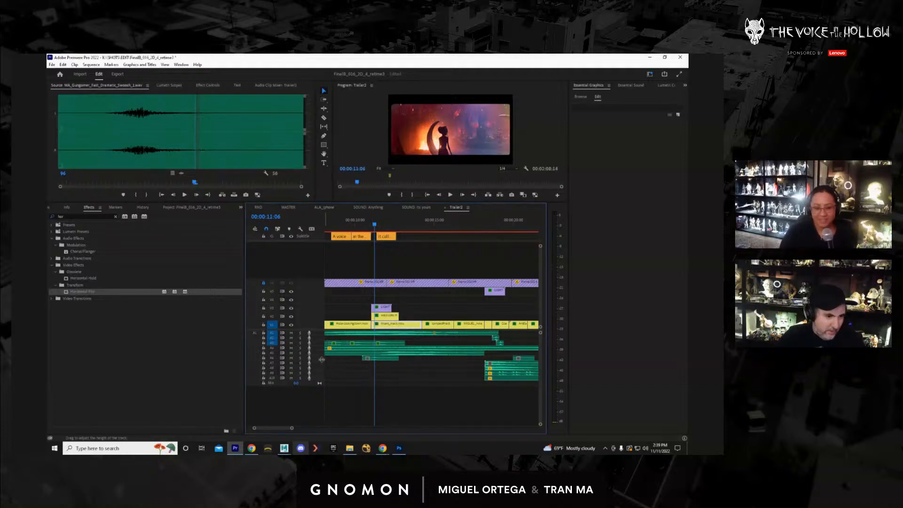
Enlarge the swoosh's audio track, shift the swoosh slightly earlier to match the cut at 00:00:11:00, and play it back.
left_click_drag(325, 400, 325, 399)
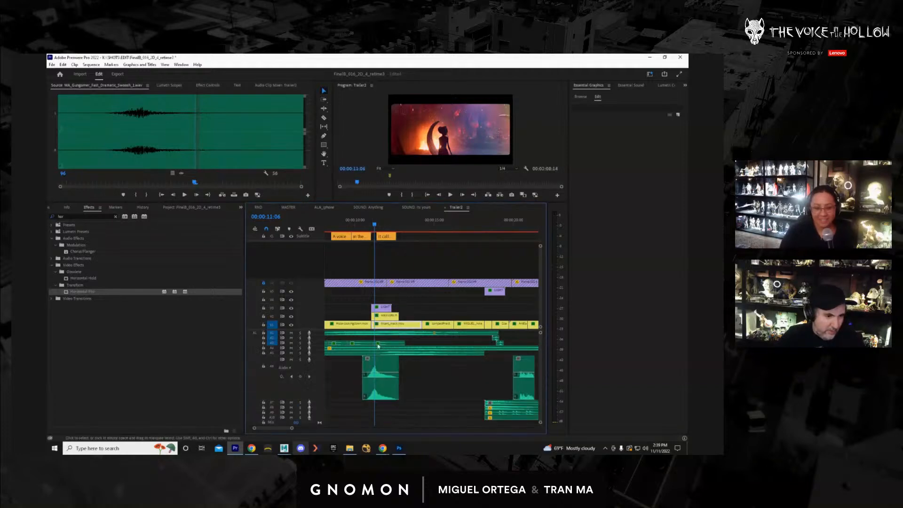
left_click(370, 222)
left_click(378, 393)
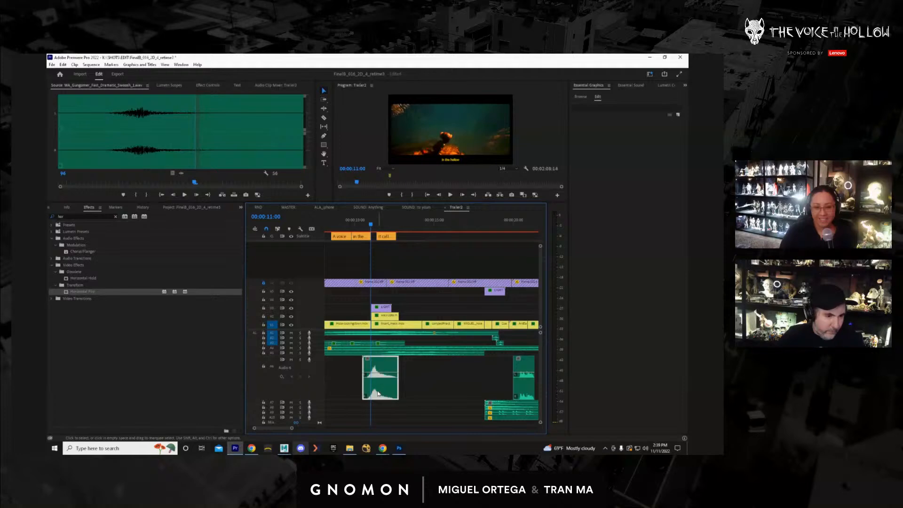
left_click_drag(378, 393, 375, 393)
left_click_drag(370, 224, 362, 224)
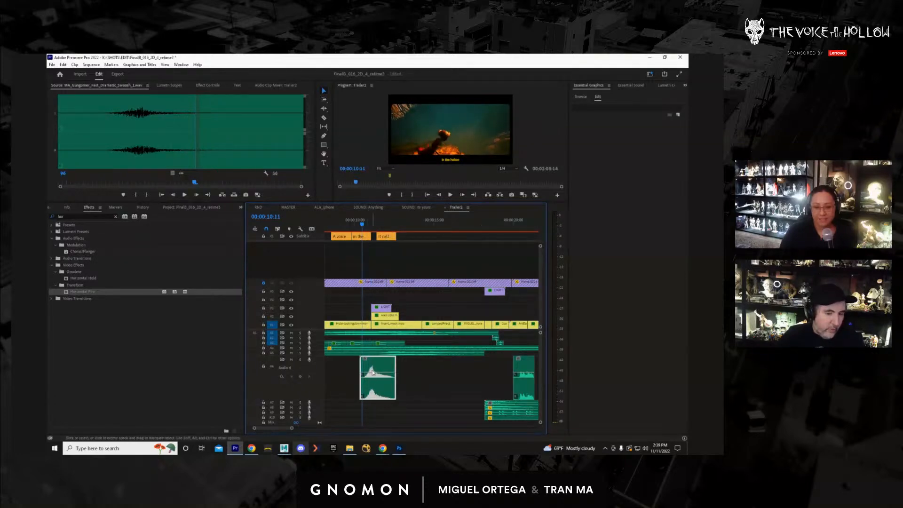
left_click_drag(363, 225, 355, 227)
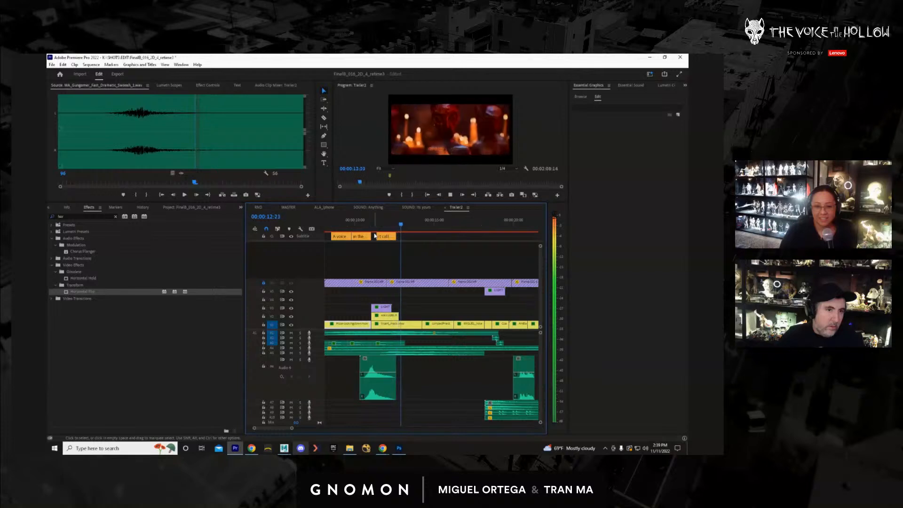
key("space")
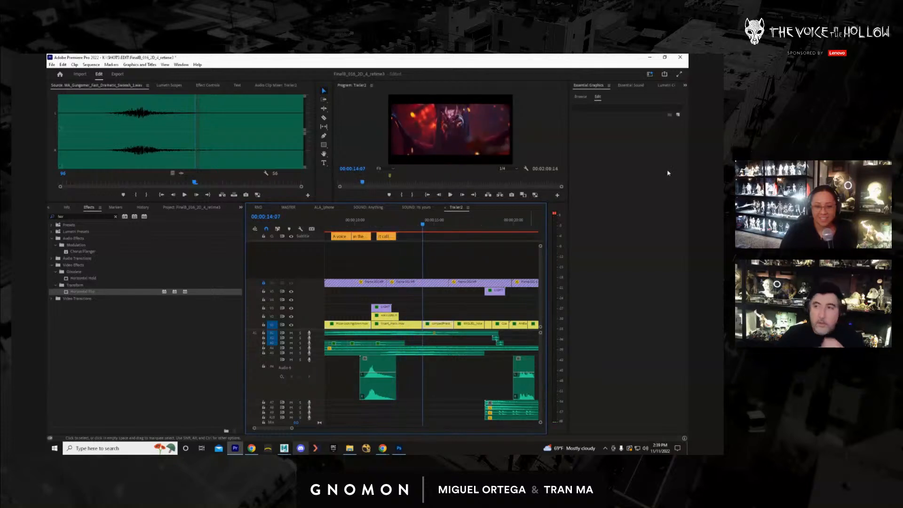
Open the MASTER sequence and go to the candlelit mask shot at frame 5100.
left_click(290, 207)
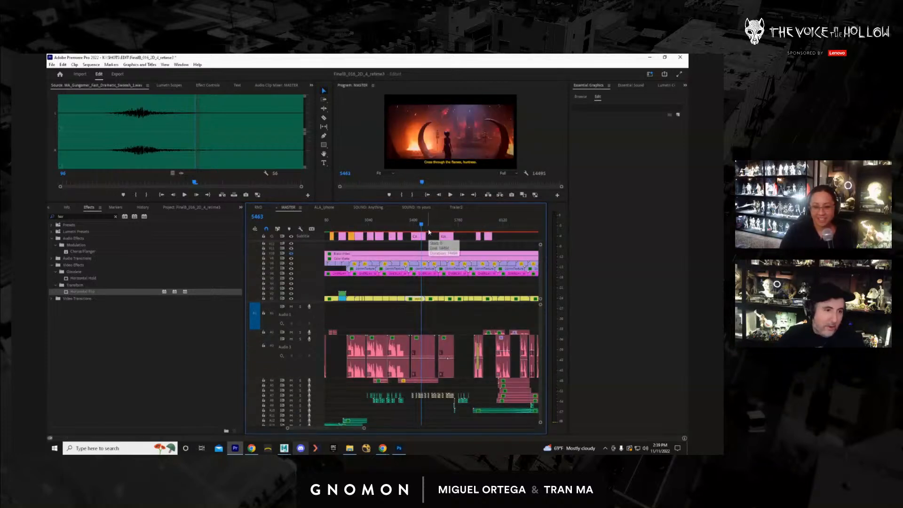
left_click(429, 227)
left_click_drag(429, 228, 377, 244)
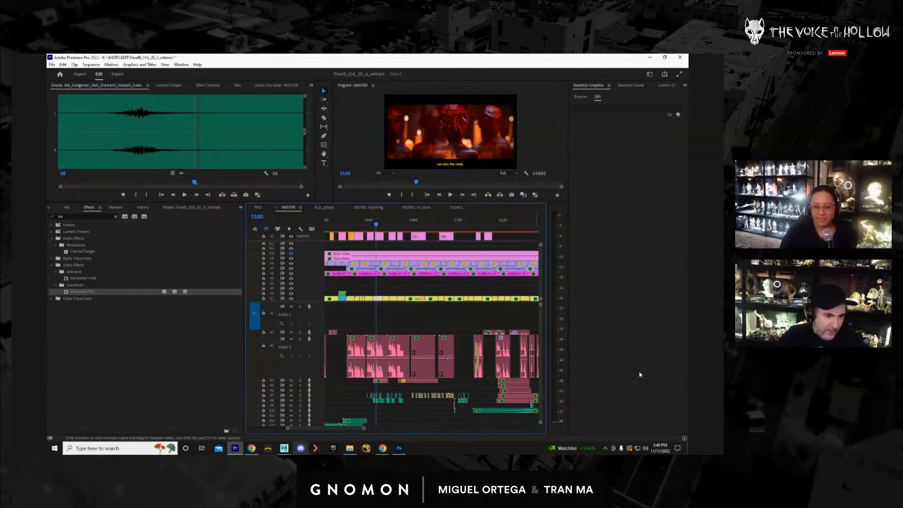
Check the contents of the nested sound clip under frame 5100 and return to the MASTER sequence.
double_click(382, 352)
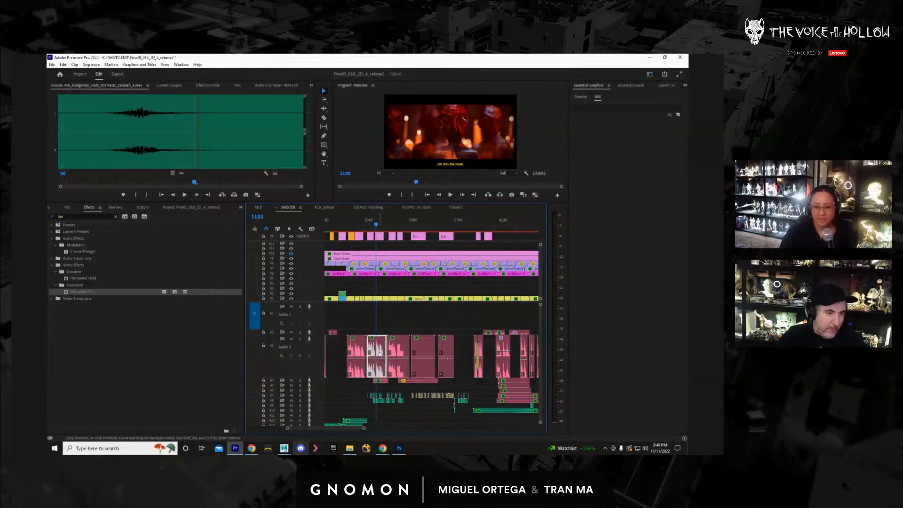
key("space")
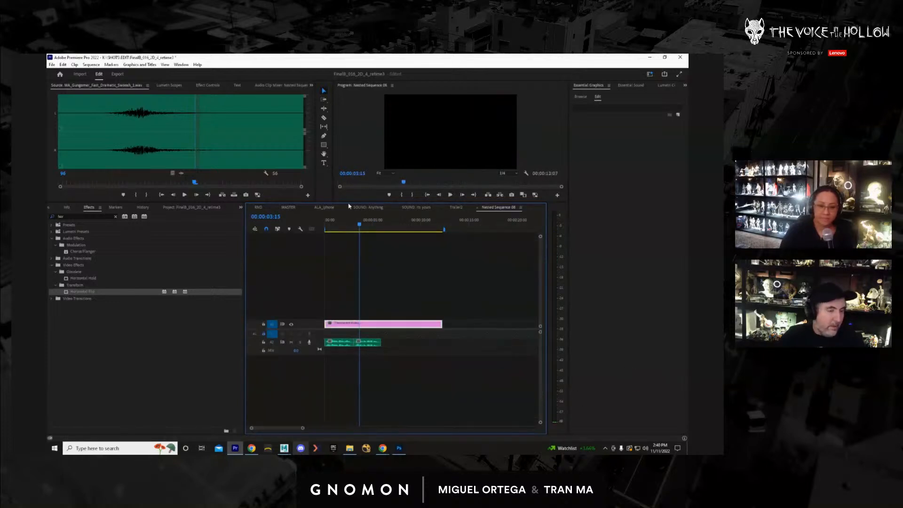
left_click(289, 208)
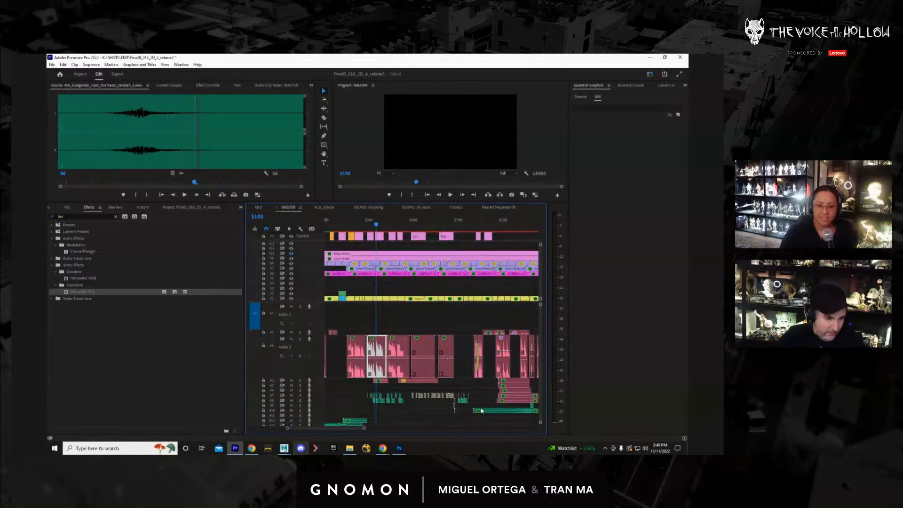
Audition STE-007.wav and inspect the floor creaking sound beneath the mask shot at frame 5100.
double_click(382, 381)
key("space")
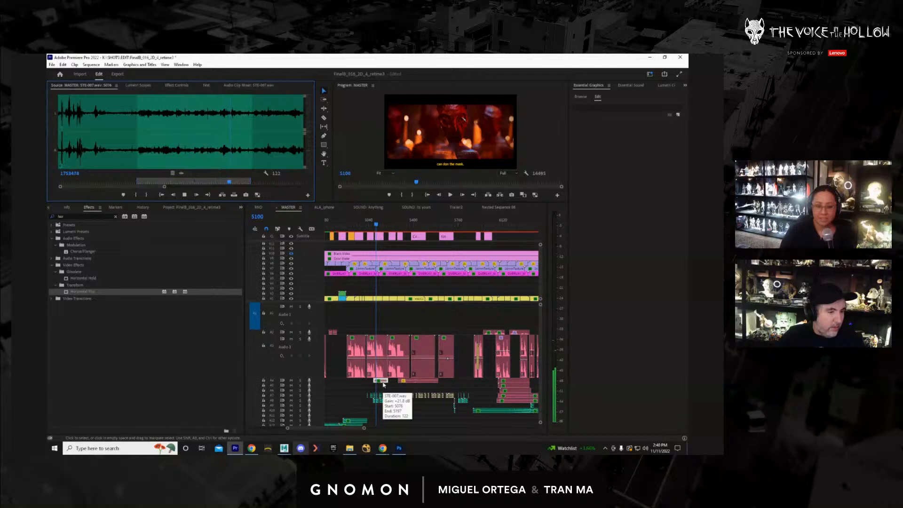
key("space")
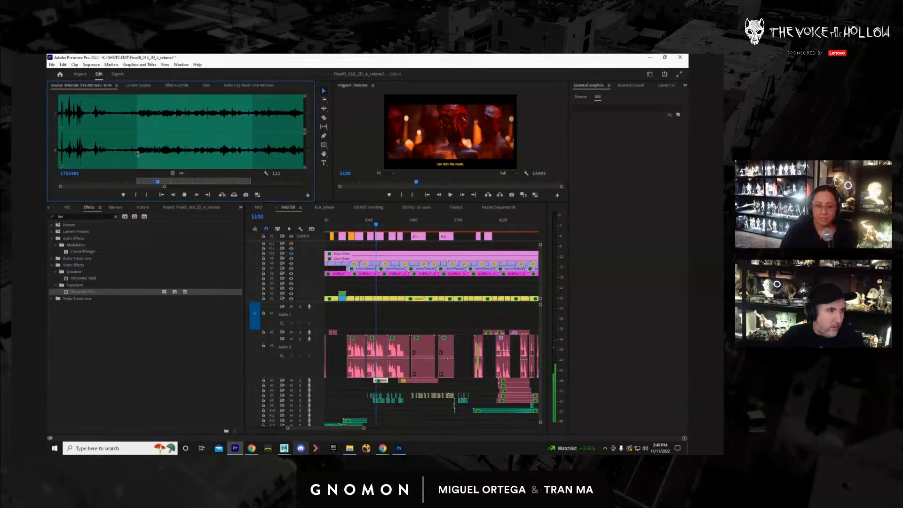
key("space")
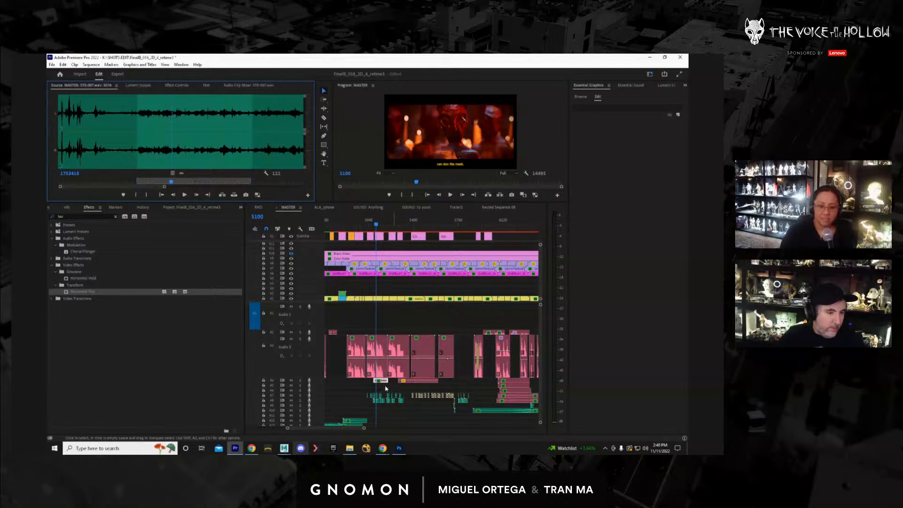
left_click(386, 387)
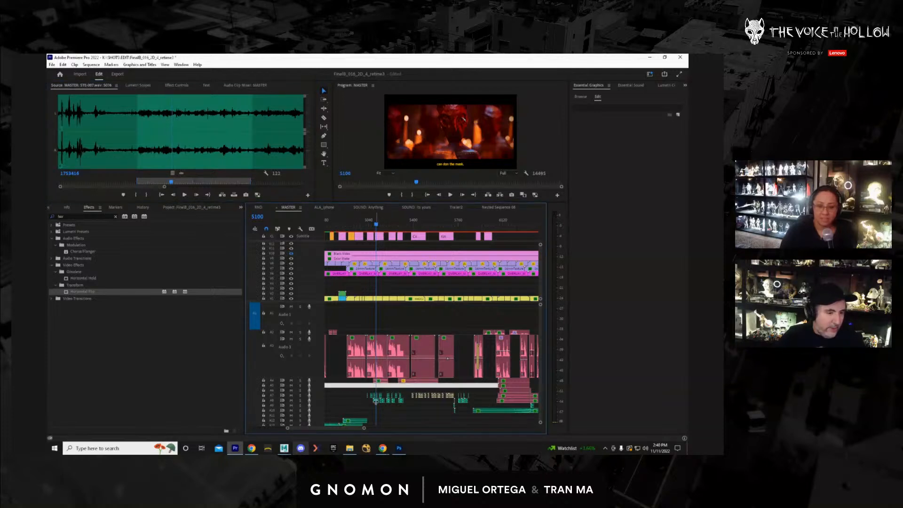
left_click(376, 400)
double_click(377, 399)
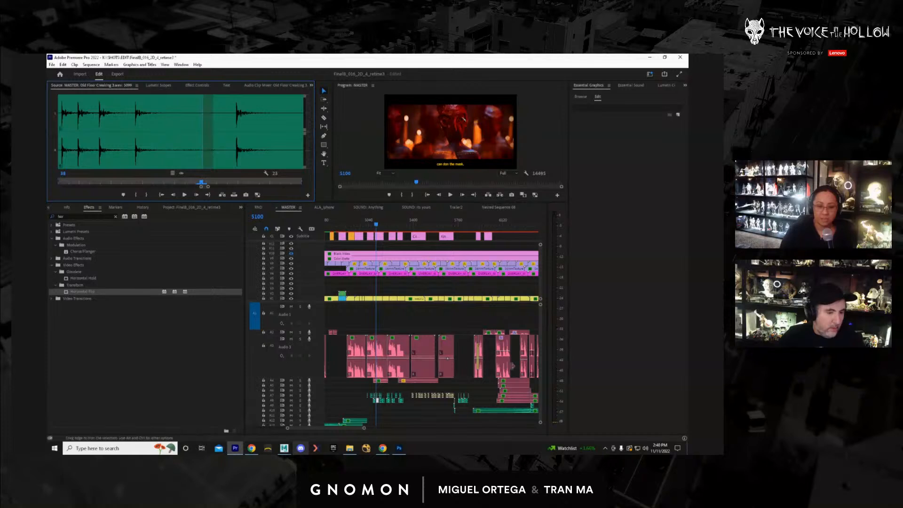
left_click(540, 371)
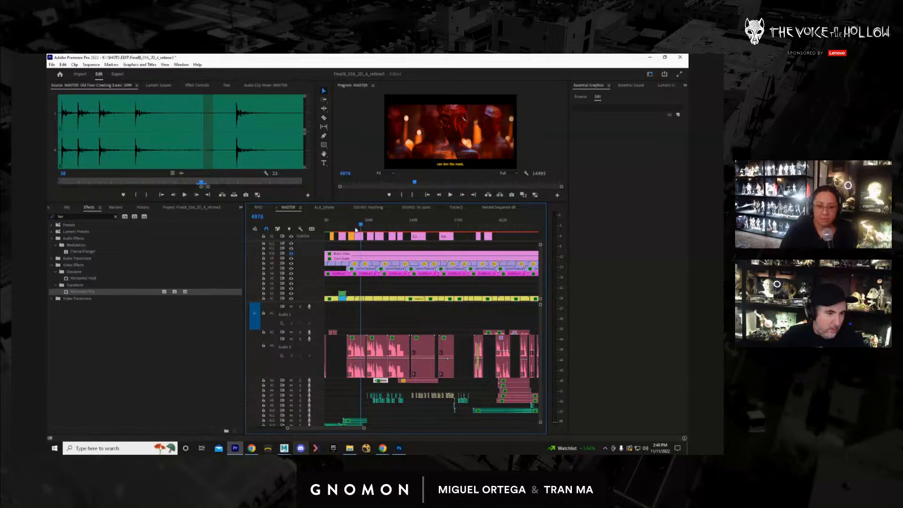
Copy the selected sound clip beneath the mask shot in MASTER and go to the cut at 00:00:12:18 in Trailer2.
key("space")
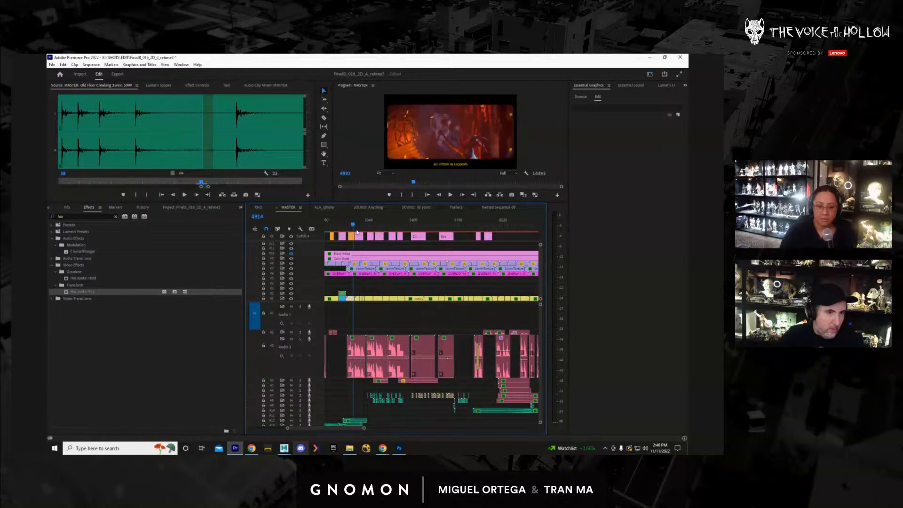
left_click(495, 210)
left_click(456, 208)
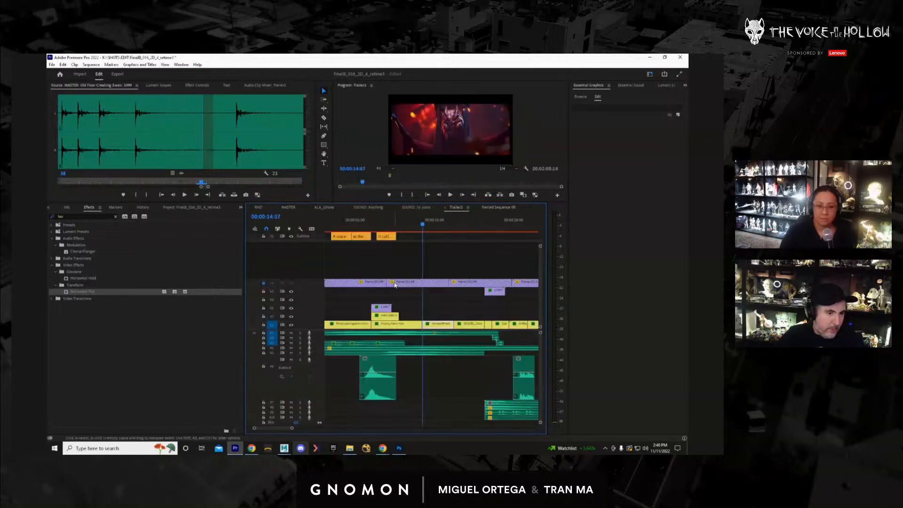
left_click(411, 228)
left_click_drag(411, 229, 399, 231)
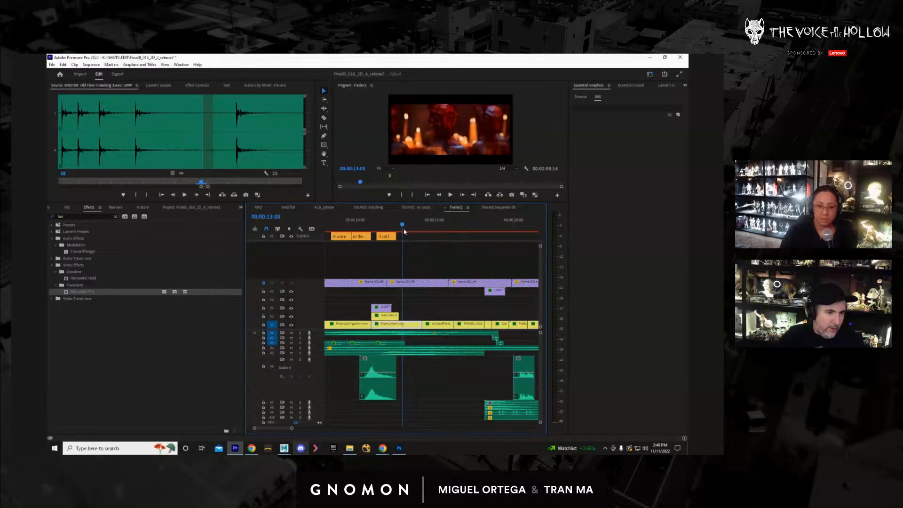
Restrict pasting to the Audio 6 track and paste the copied sound there at 00:00:12:18.
key("ctrl+z")
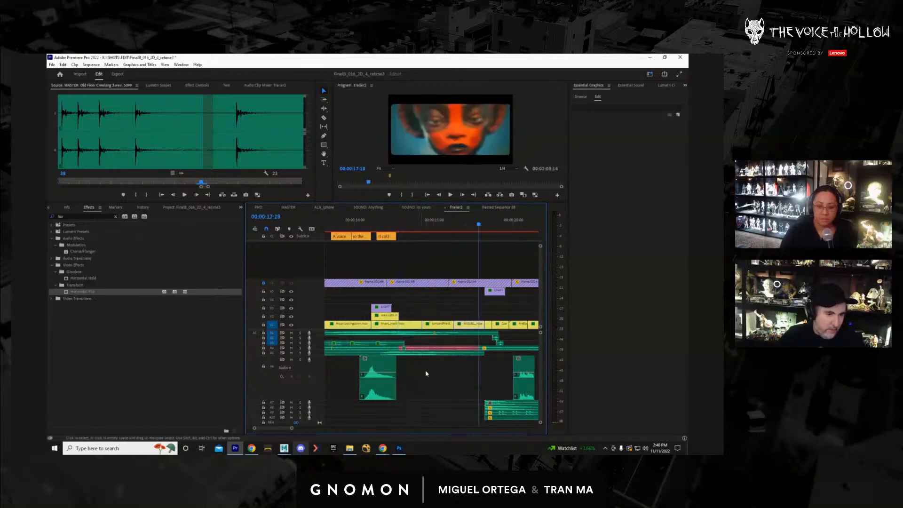
key("ctrl+shift+z")
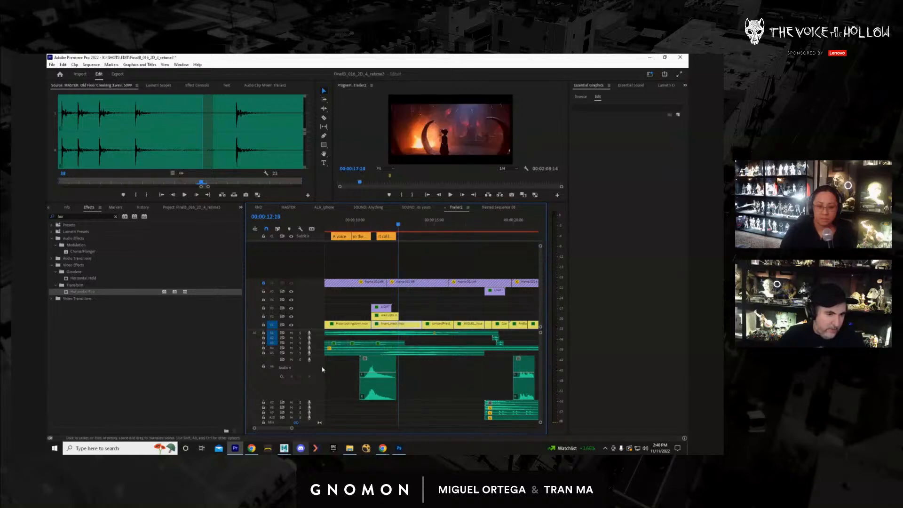
left_click(273, 343)
left_click(274, 338)
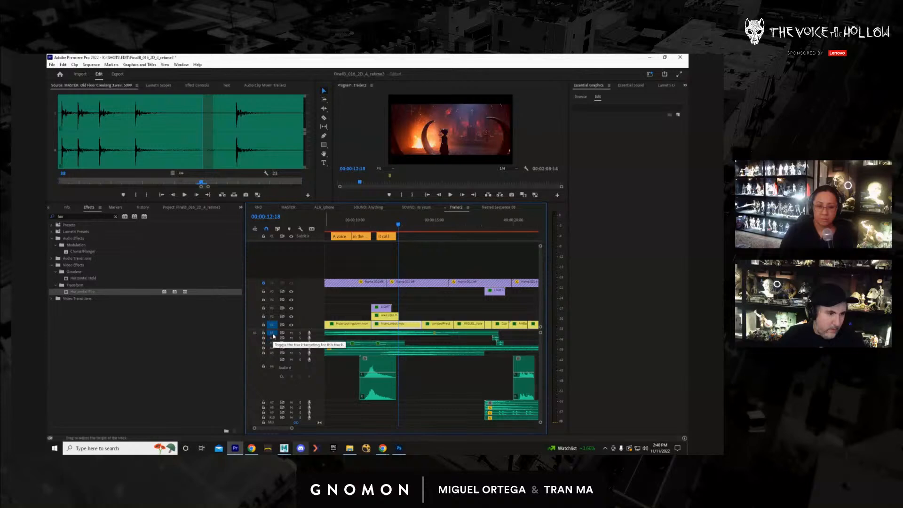
left_click(273, 333)
left_click(274, 368)
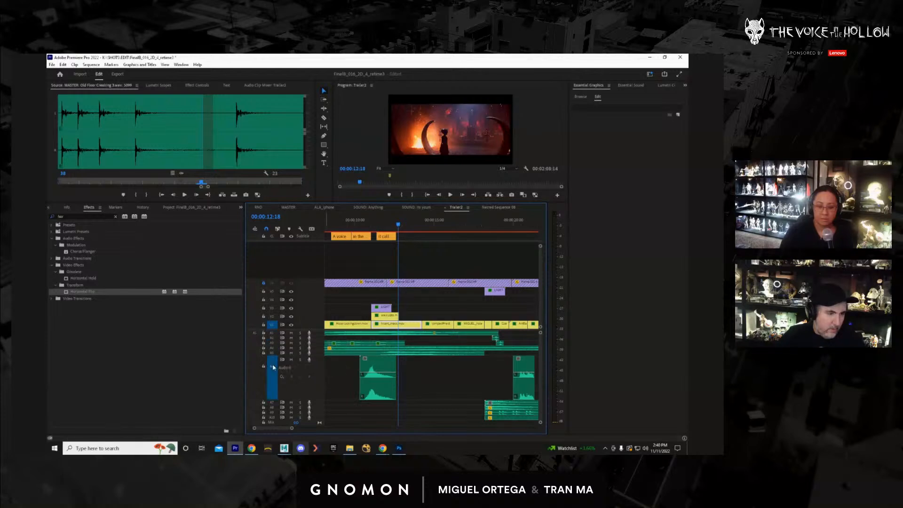
key("ctrl+v")
key("ctrl+z")
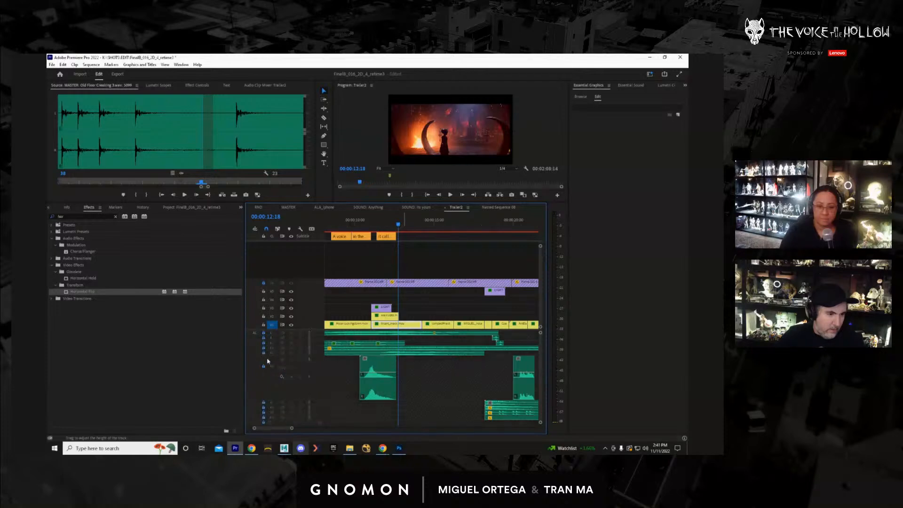
key("ctrl+v")
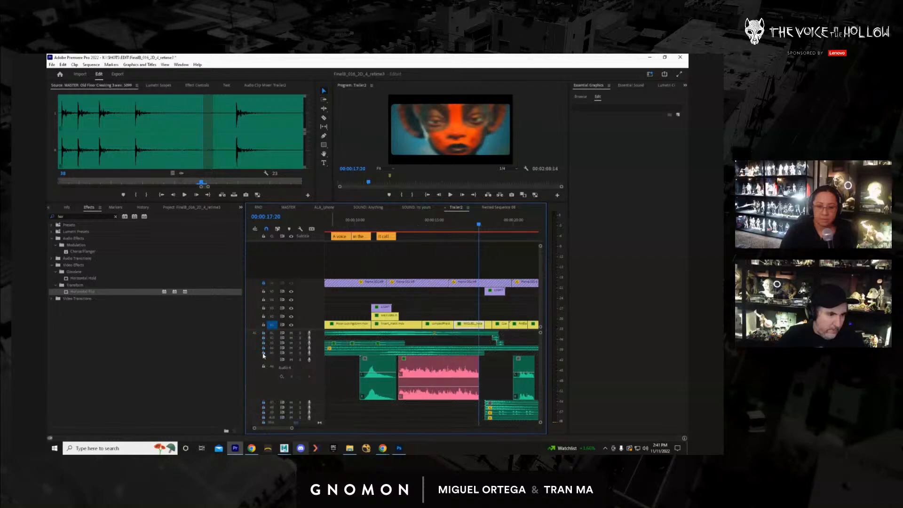
Move the pasted sound down to Audio 7 so it starts at about 00:00:12:01, and enlarge that track.
left_click_drag(414, 370, 400, 389)
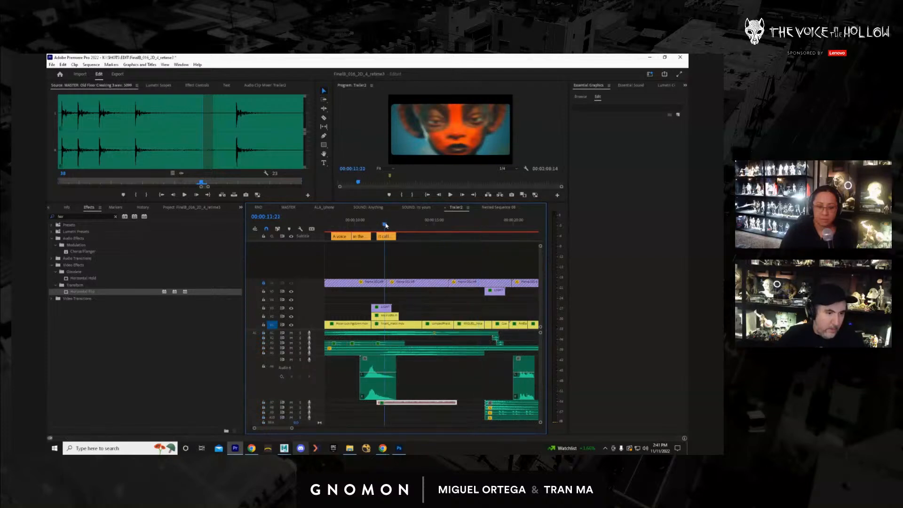
left_click_drag(384, 225, 399, 236)
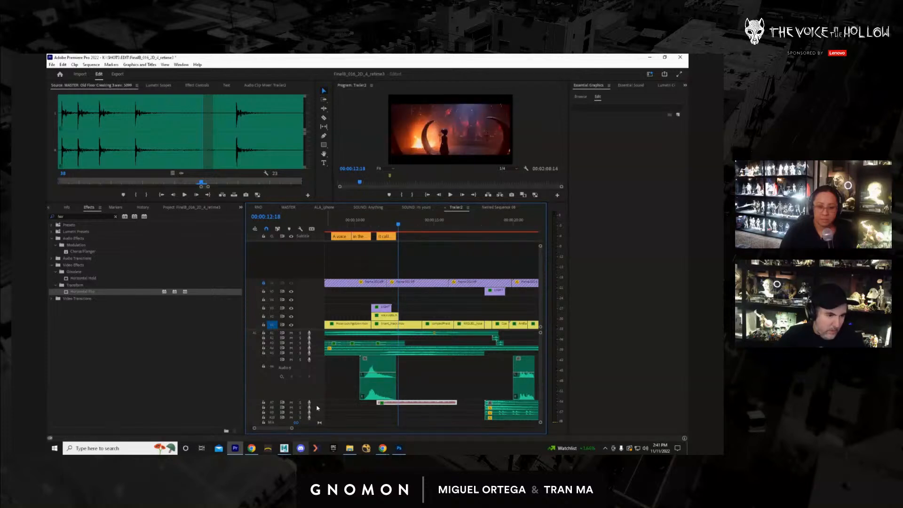
left_click_drag(317, 407, 318, 419)
left_click_drag(410, 407, 421, 407)
Play back the new Audio 7 sound and lower its volume to about -4.1 dB.
left_click_drag(390, 225, 385, 229)
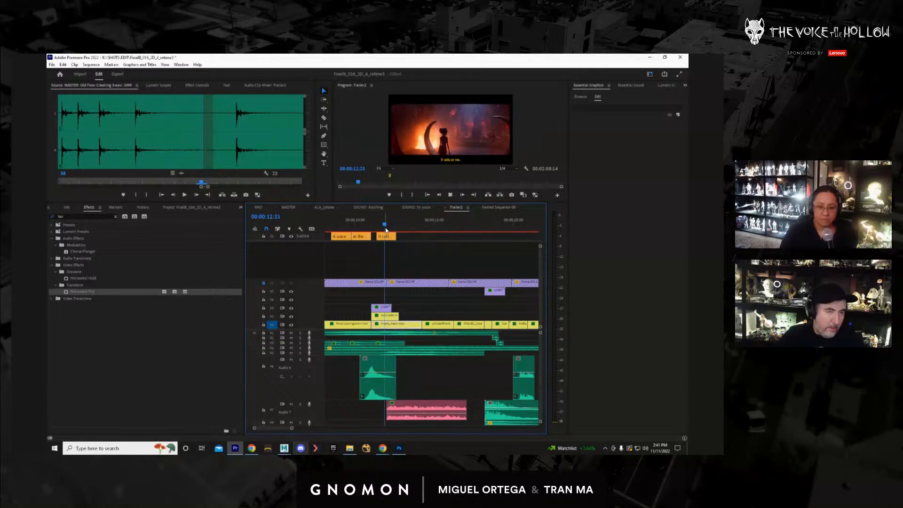
key("space")
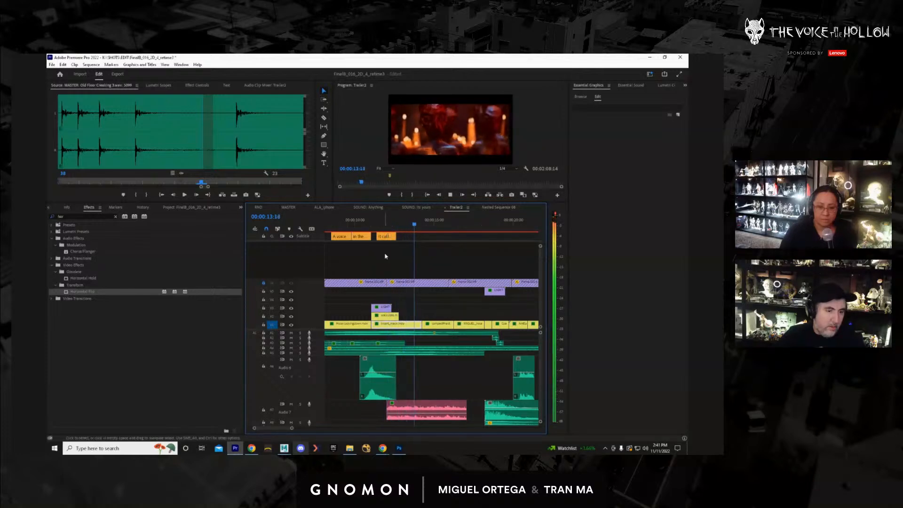
left_click(406, 418)
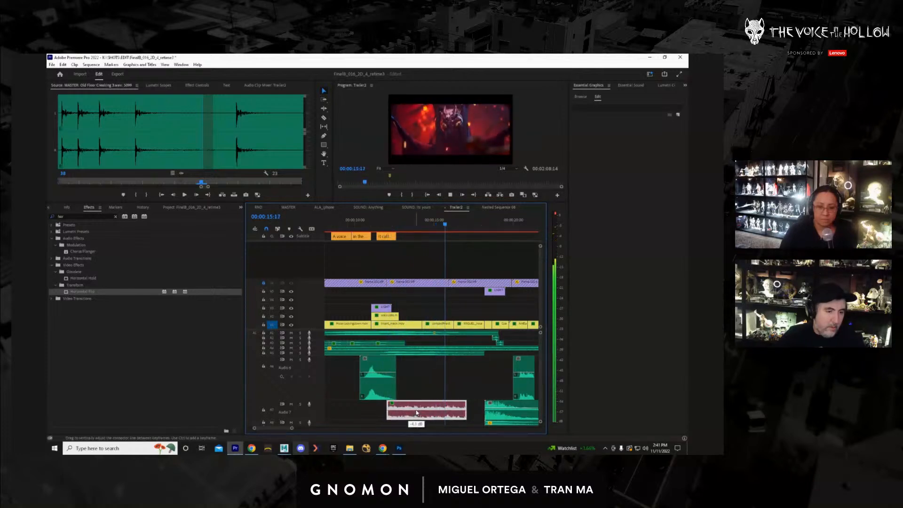
left_click_drag(405, 225, 387, 229)
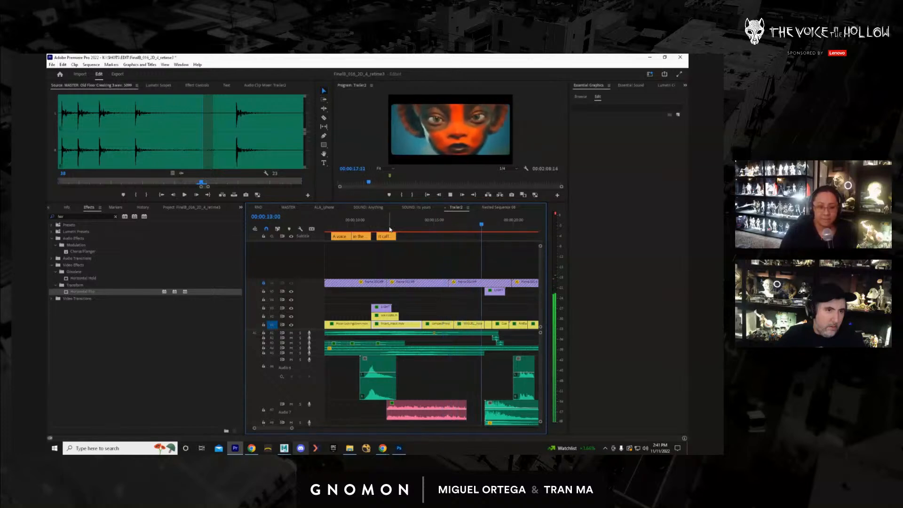
key("space")
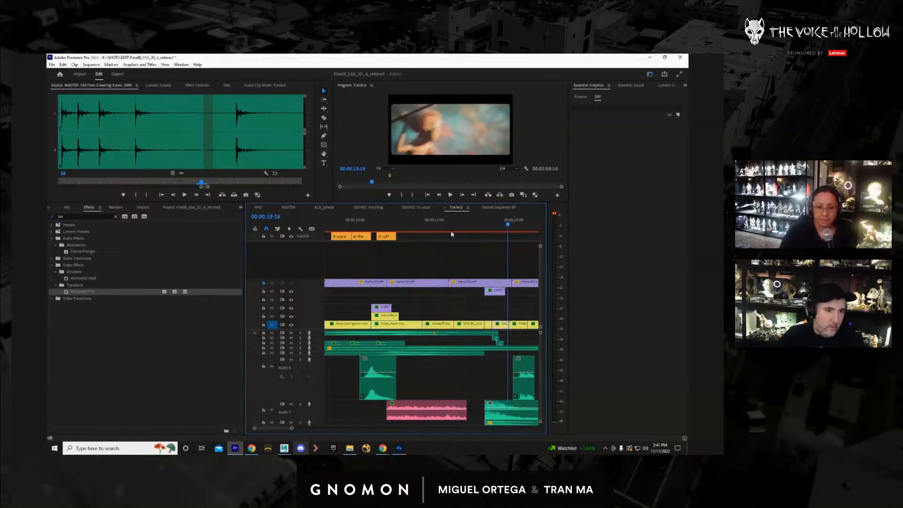
Review the Trailer2 edit full screen from its beginning through the mask and painted-face shots.
left_click_drag(452, 229, 484, 241)
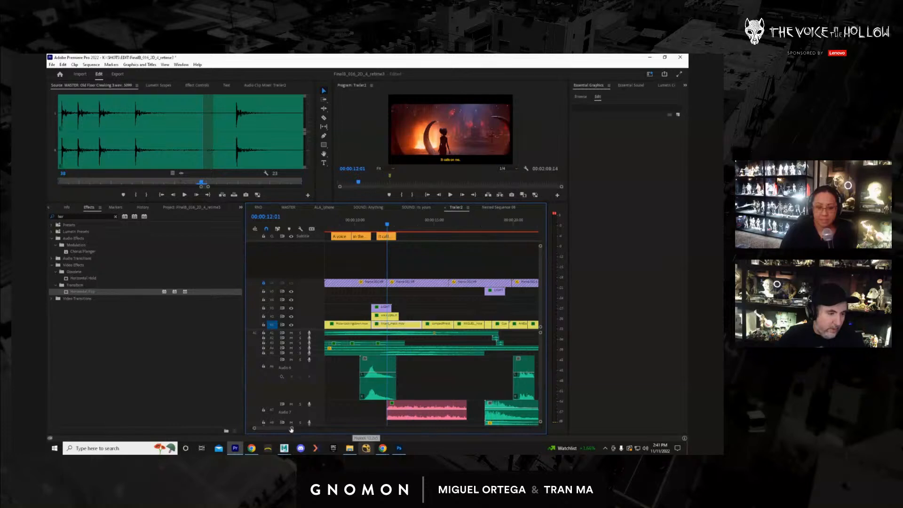
left_click_drag(291, 429, 313, 428)
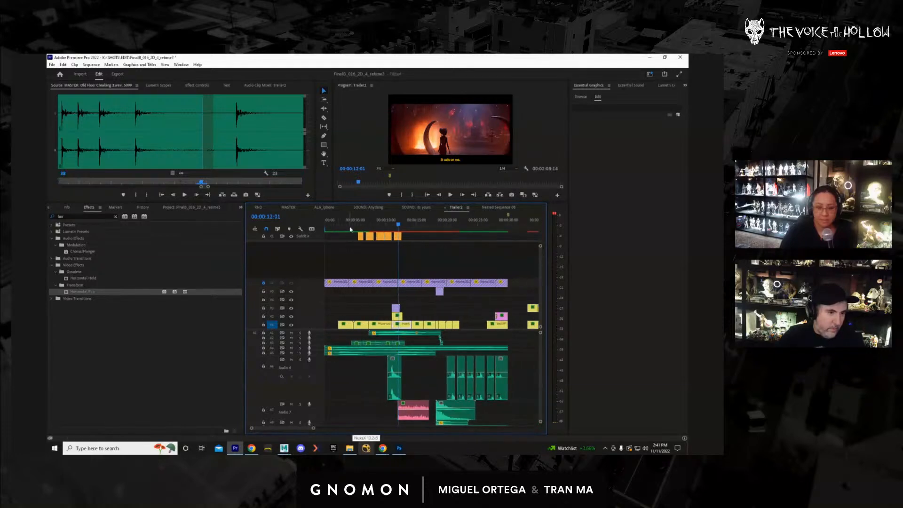
left_click_drag(350, 229, 322, 228)
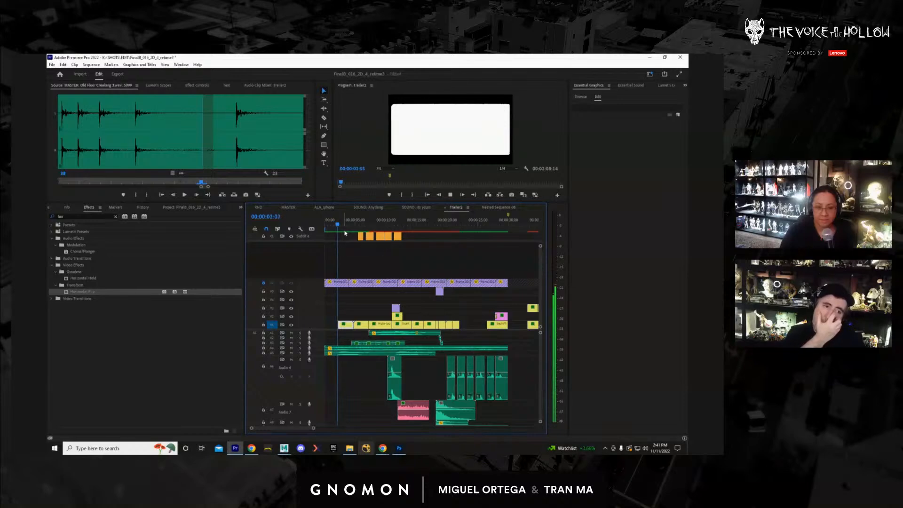
key("ctrl+grave")
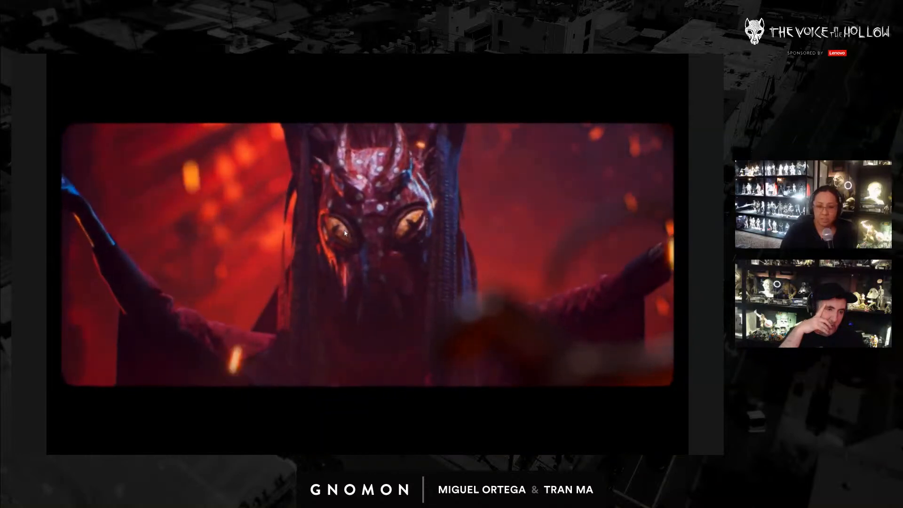
key("ctrl+grave")
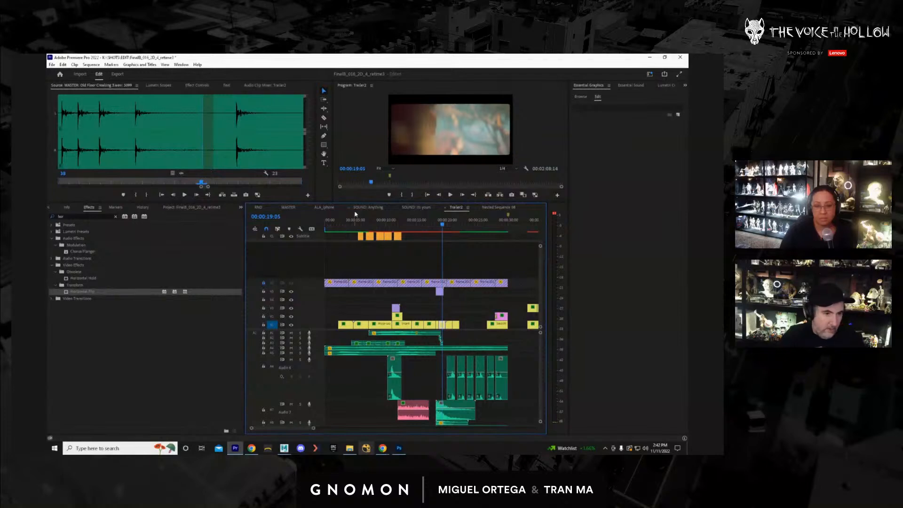
Copy the last dialogue clips together with their two subtitles from the end of the MASTER sequence.
left_click(393, 225)
left_click_drag(393, 225, 404, 225)
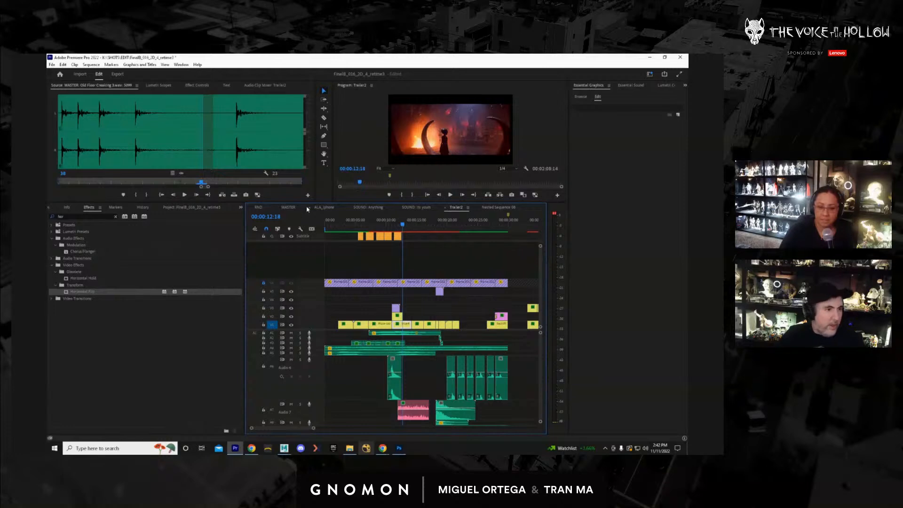
left_click(288, 207)
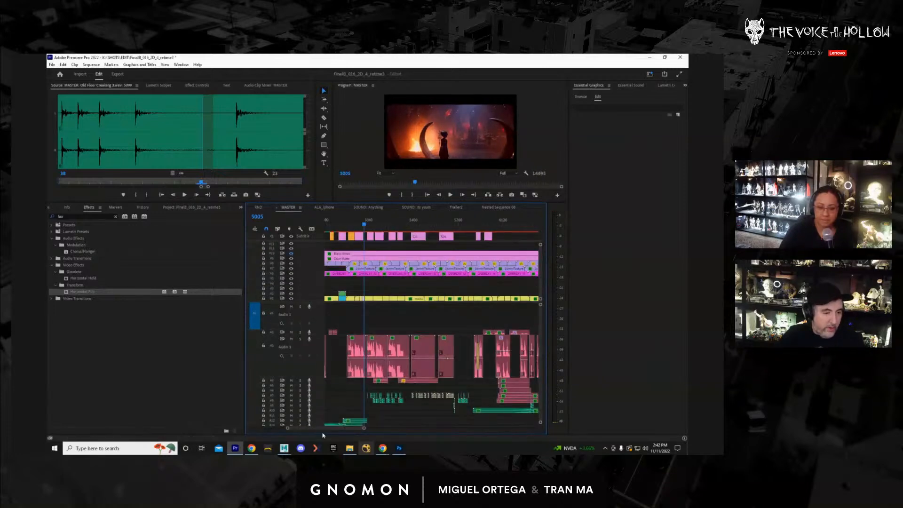
left_click_drag(325, 428, 388, 437)
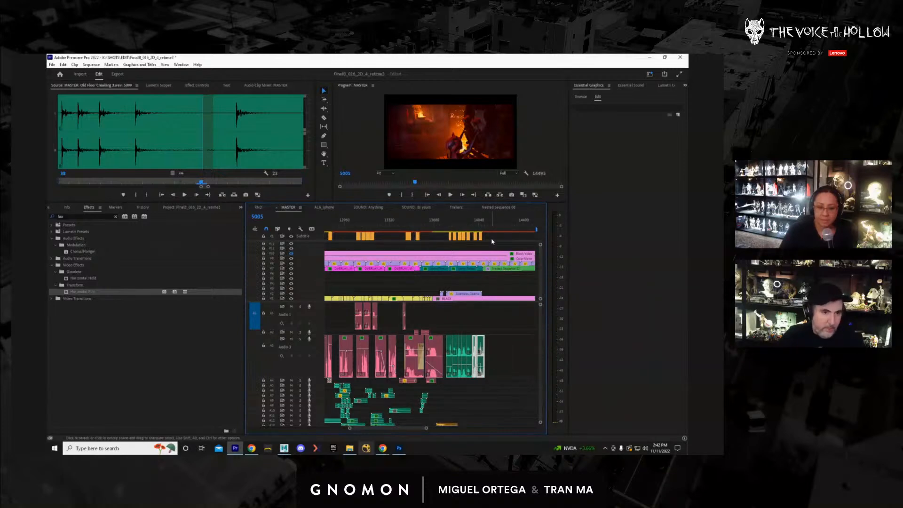
left_click_drag(474, 238, 473, 239)
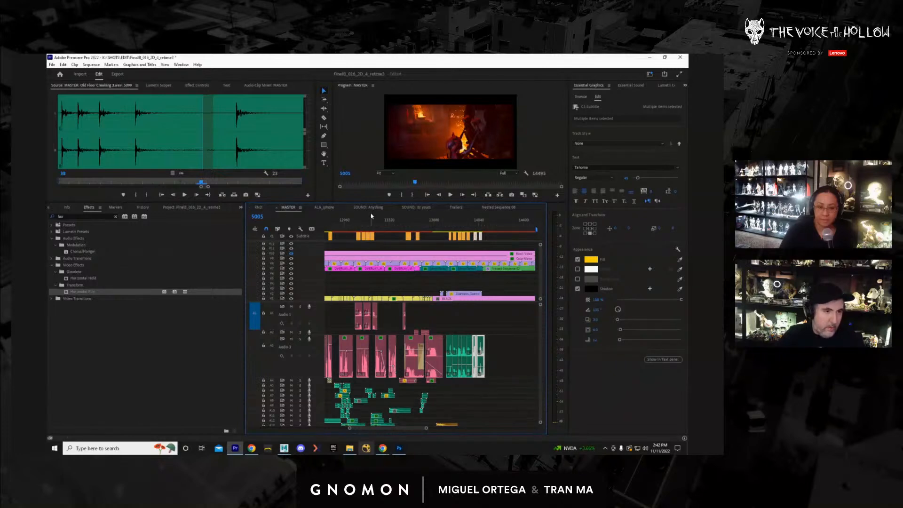
In Trailer2, undo a trial dialogue paste at 00:00:16:19 and move the short whoosh sounds near 00:00:18:22 to lower audio tracks.
left_click(459, 208)
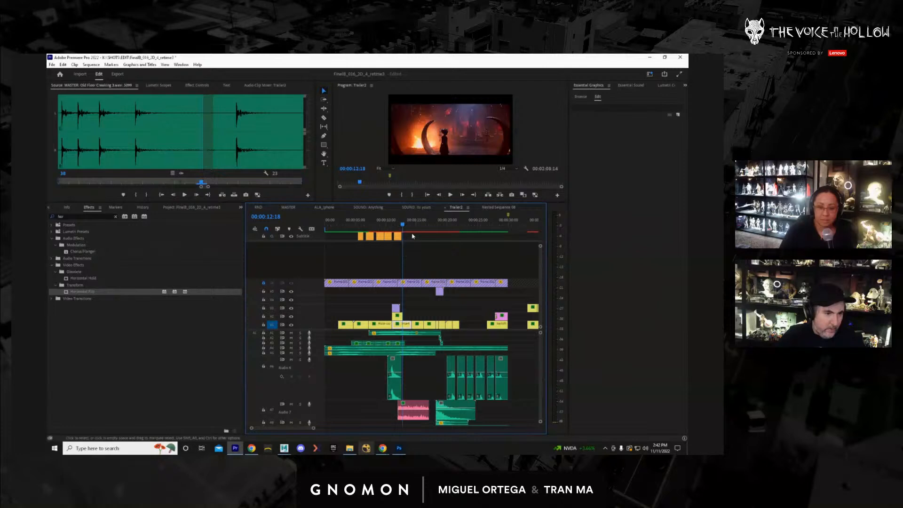
left_click(407, 228)
left_click_drag(407, 227, 430, 231)
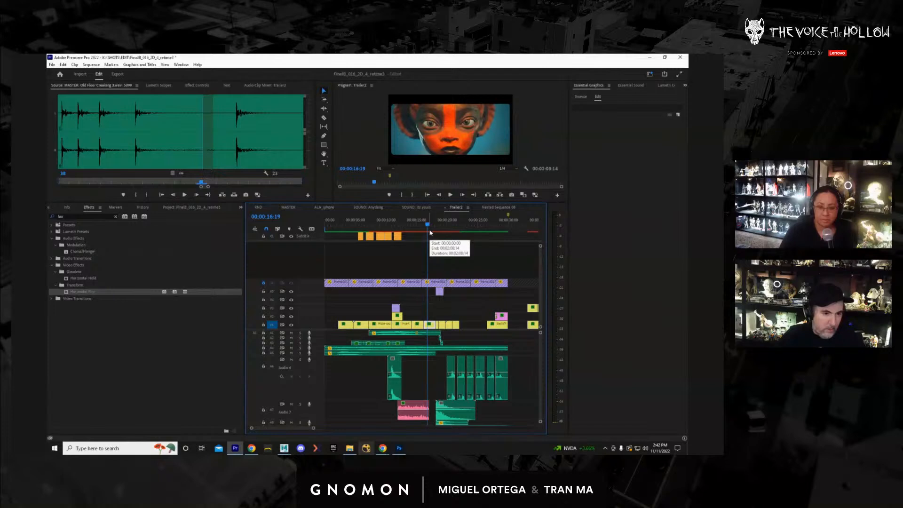
key("ctrl+v")
key("ctrl+z")
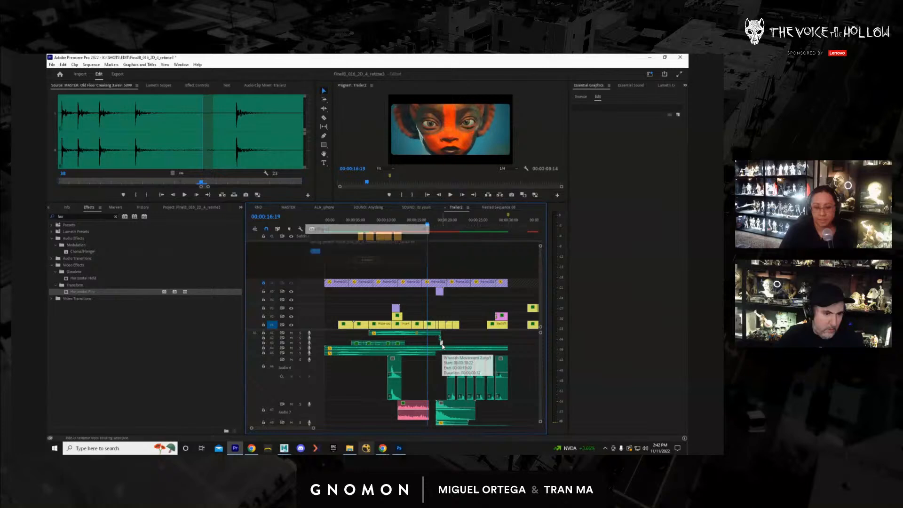
left_click_drag(442, 346, 441, 343)
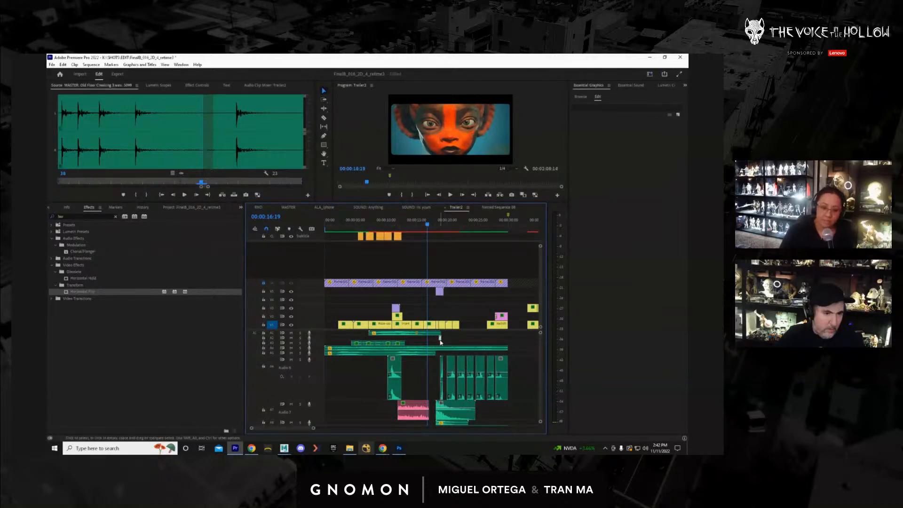
key("ctrl+z")
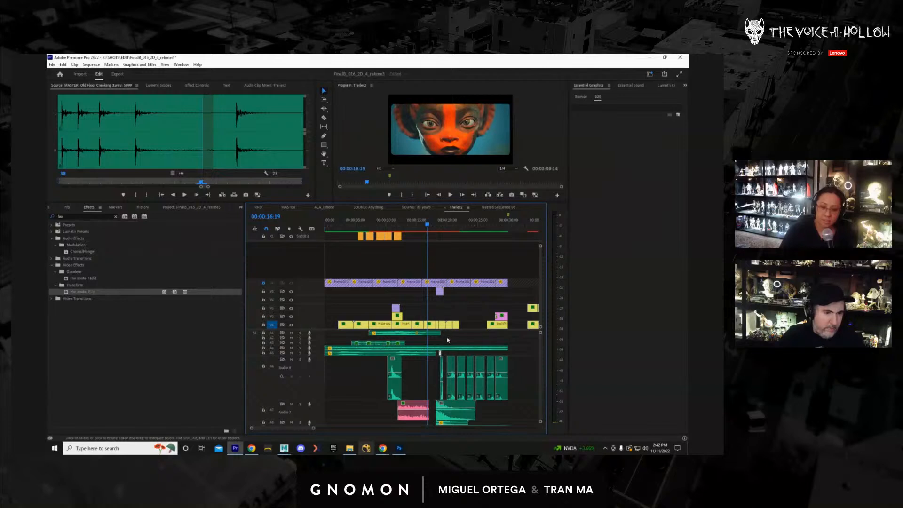
Paste the copied dialogue and subtitles into Trailer2 at 00:00:16:13 and play the section back.
left_click_drag(427, 230, 425, 229)
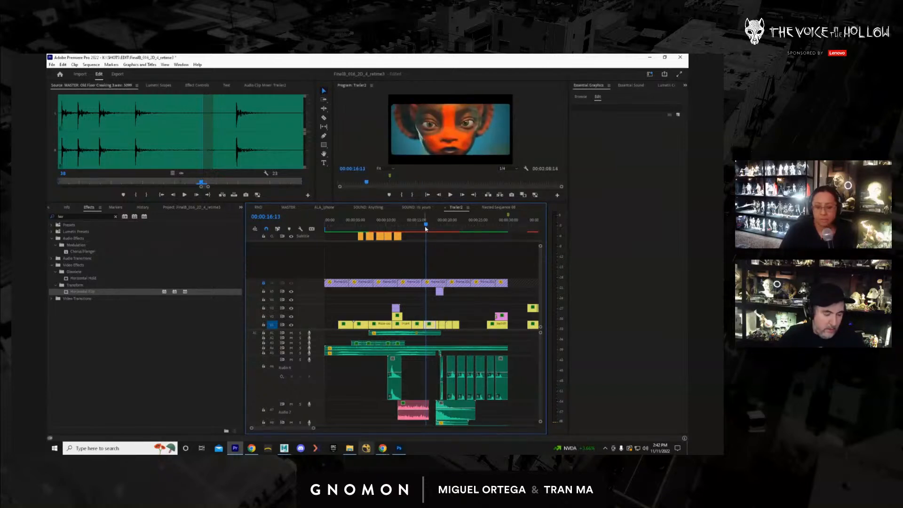
key("ctrl+v")
left_click(426, 226)
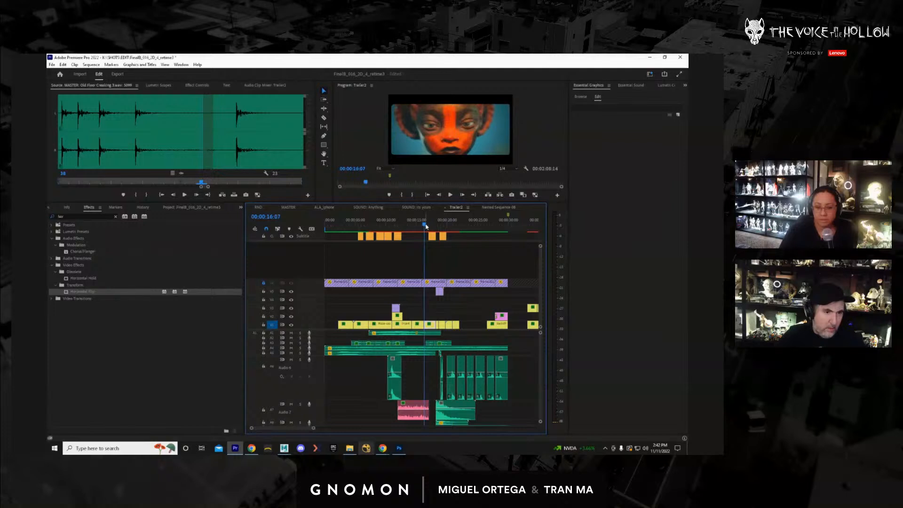
key("space")
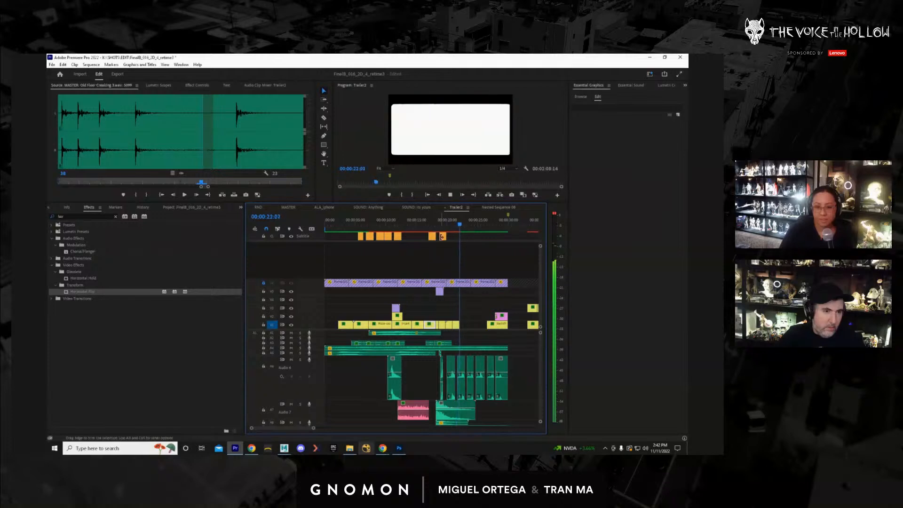
key("space")
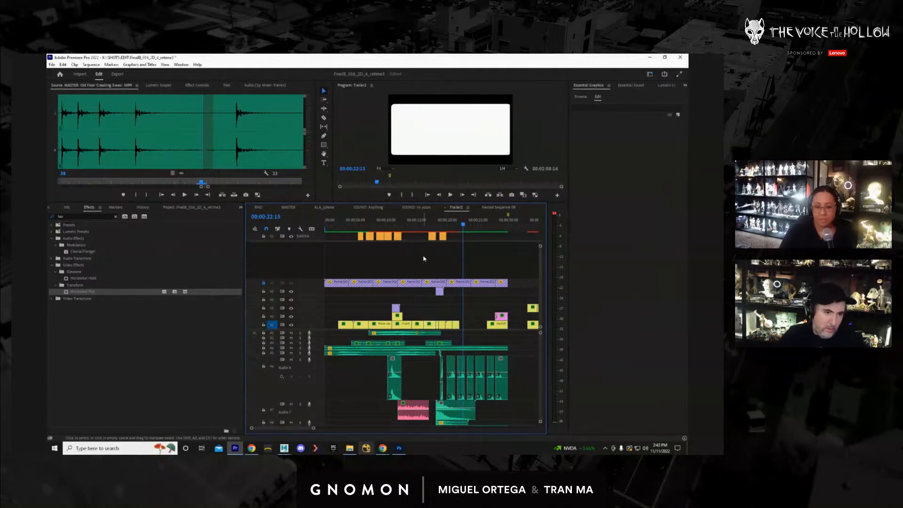
Delete the two pasted subtitles above the new dialogue, keeping the audio clips.
left_click_drag(453, 256, 453, 256)
key("Delete")
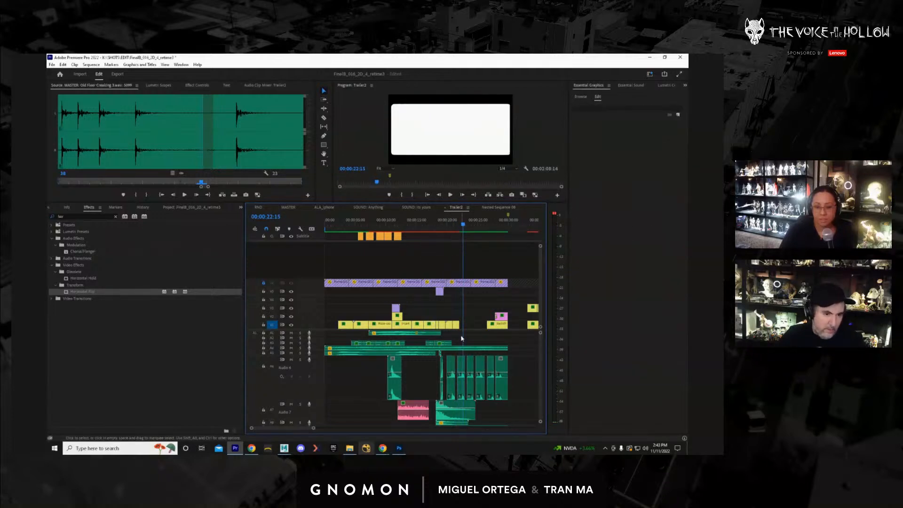
Play Trailer2 from 00:00:16:01, move the two spare upper-track clips near 00:00:34 down into the gap around 00:00:24, and review the ending.
left_click(423, 228)
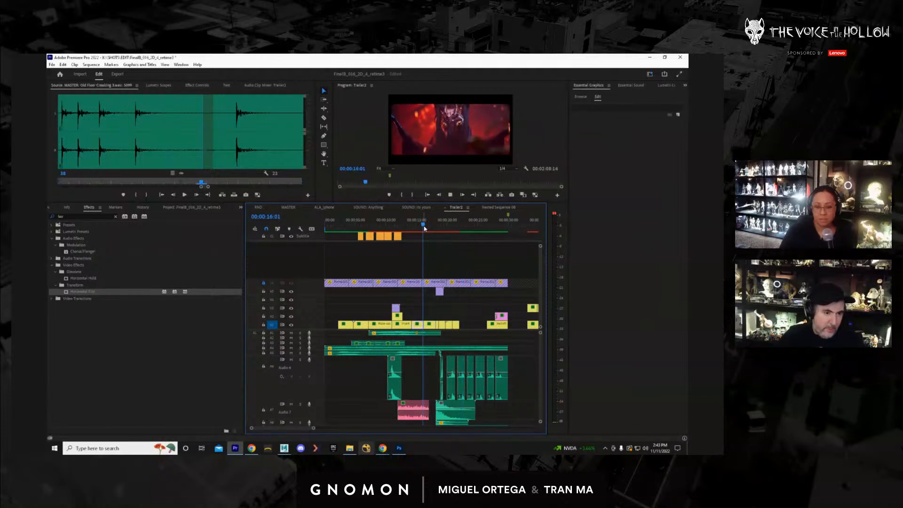
key("space")
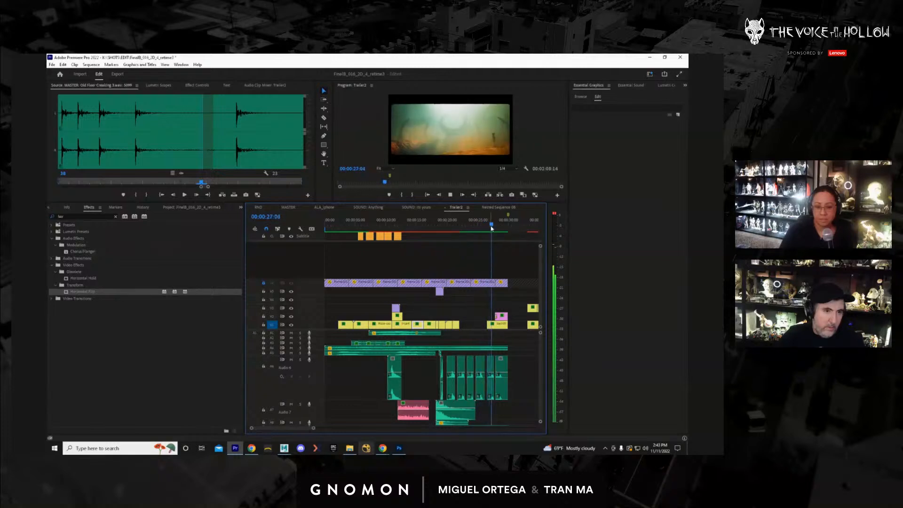
left_click_drag(491, 228, 473, 244)
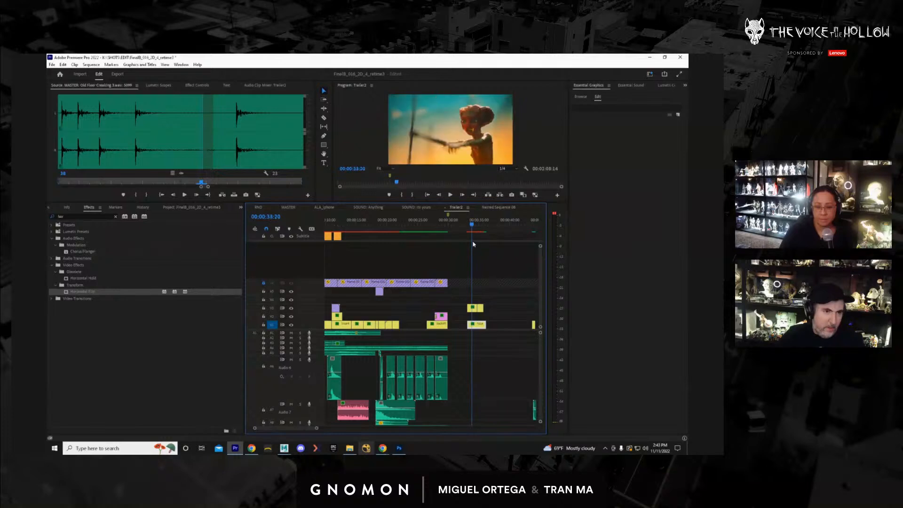
key("space")
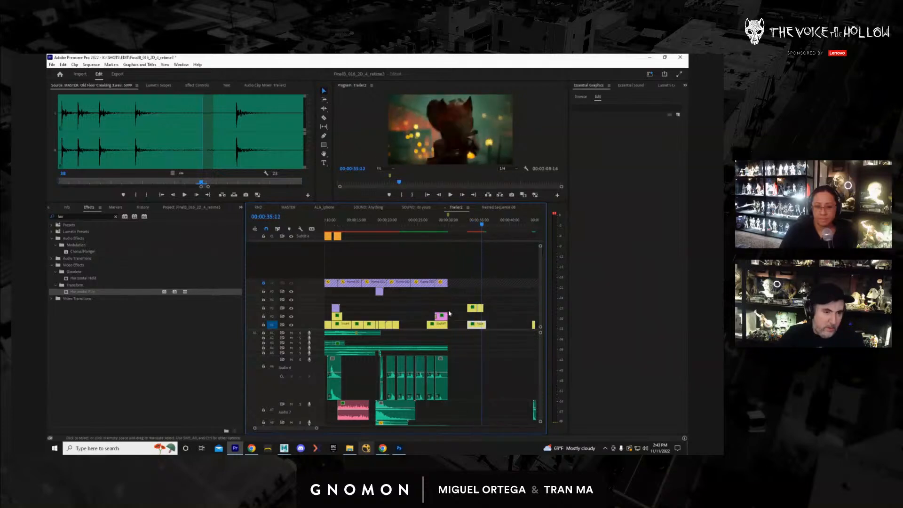
left_click_drag(461, 304, 415, 331)
left_click(419, 230)
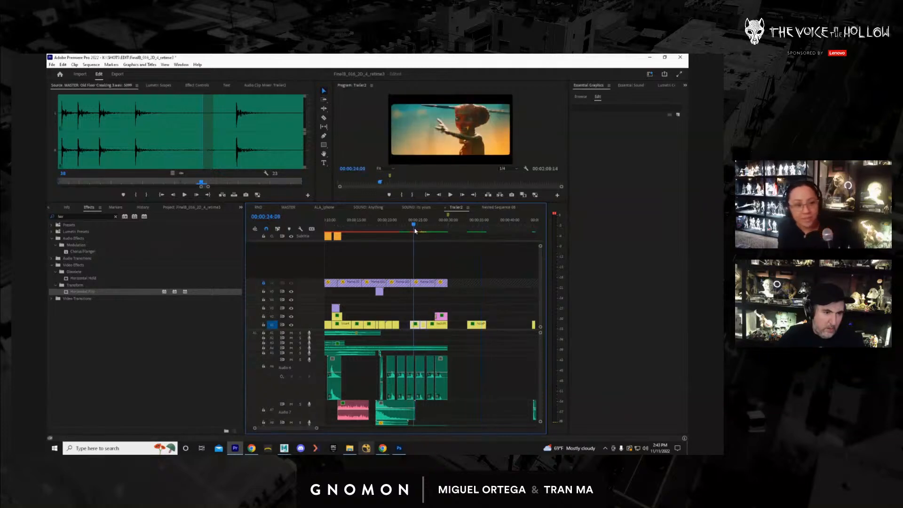
mouse_move(420, 231)
left_mouse_down()
mouse_move(412, 234)
mouse_move(428, 235)
mouse_move(412, 237)
left_mouse_up()
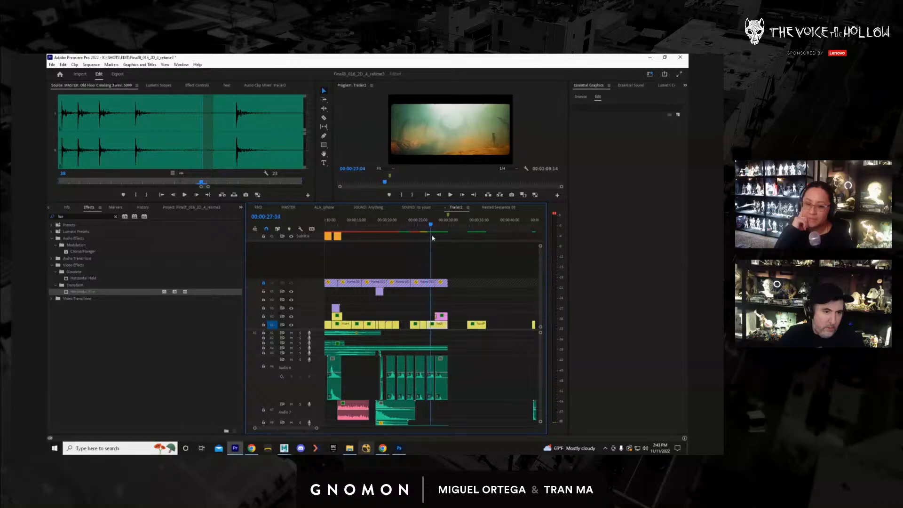
left_click_drag(433, 239, 514, 264)
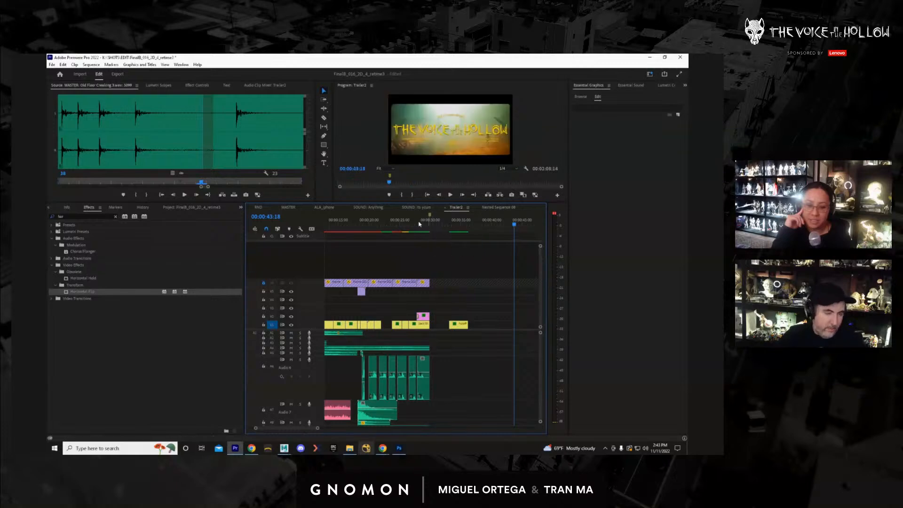
left_click_drag(419, 225, 421, 252)
Look through the MASTER sequence's later scenes, working back from frame 12878 to around frame 7468, for another shot to use in the trailer.
left_click(289, 208)
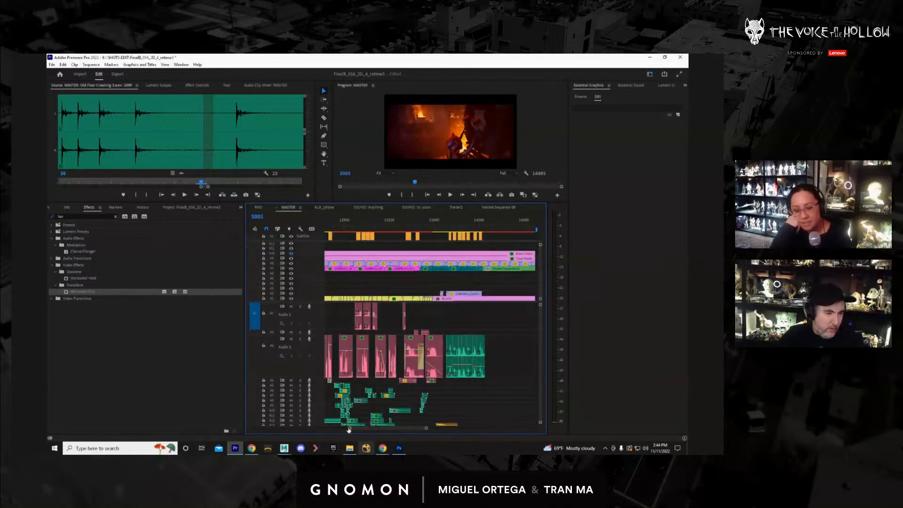
left_click_drag(348, 429, 317, 429)
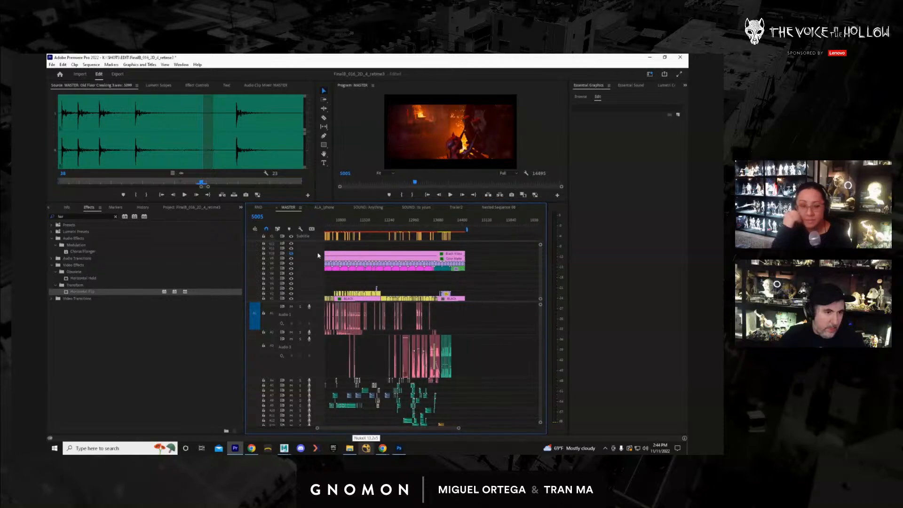
left_click(362, 226)
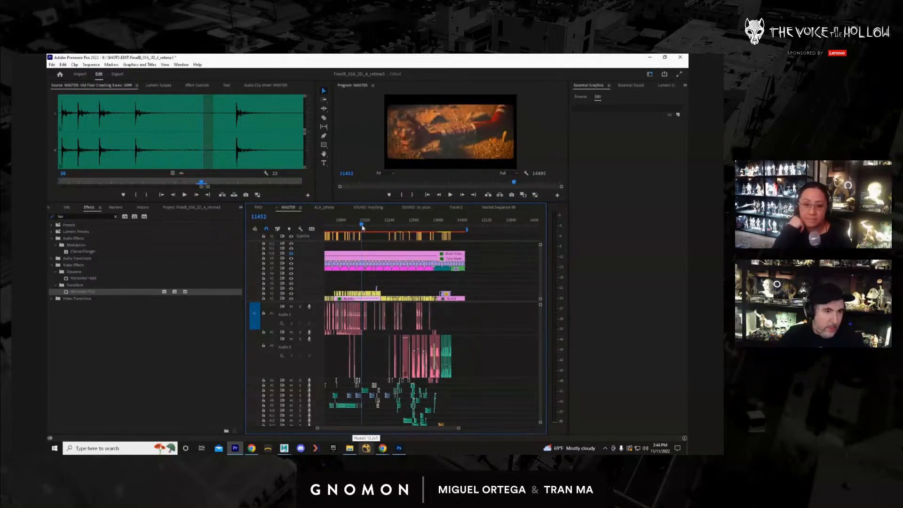
left_click_drag(362, 227, 405, 231)
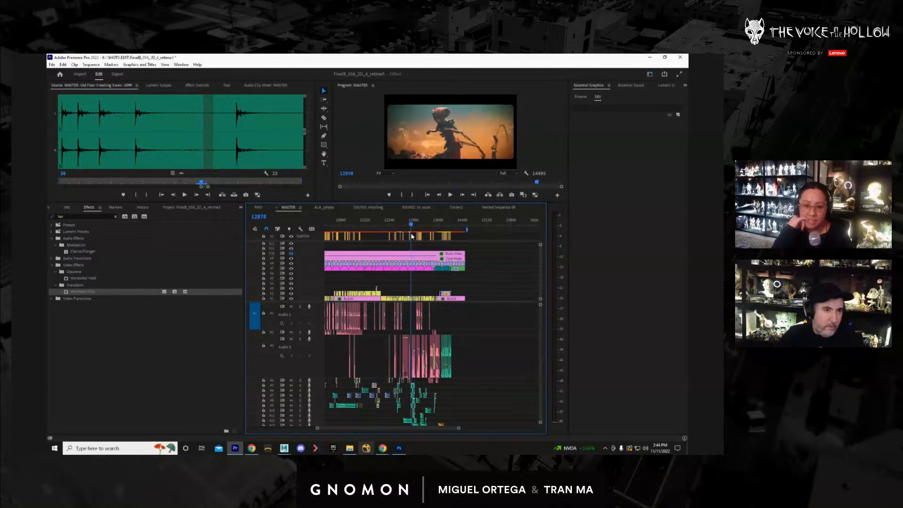
left_click_drag(412, 236, 385, 231)
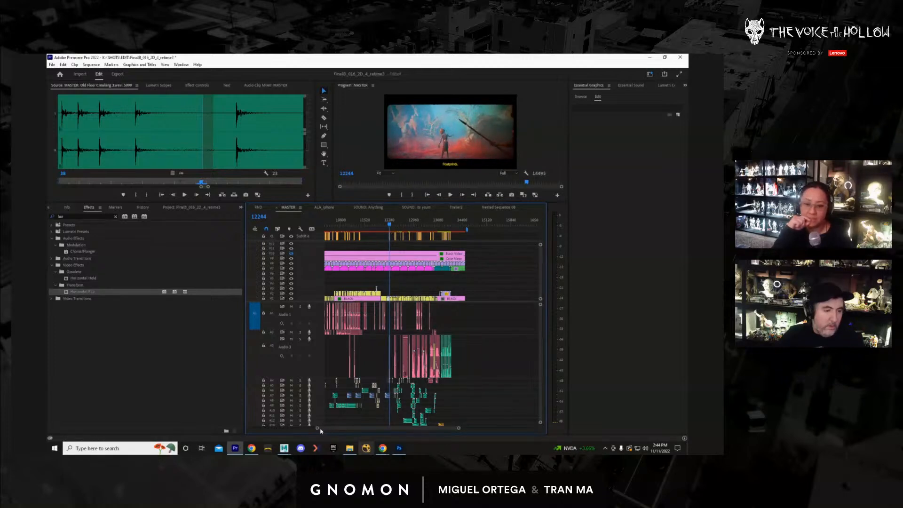
left_click_drag(319, 429, 369, 437)
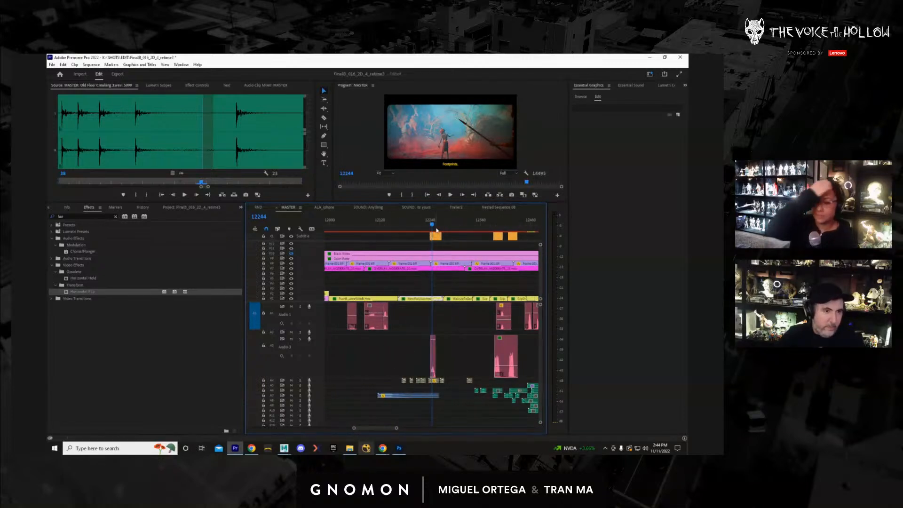
left_click_drag(458, 232, 349, 249)
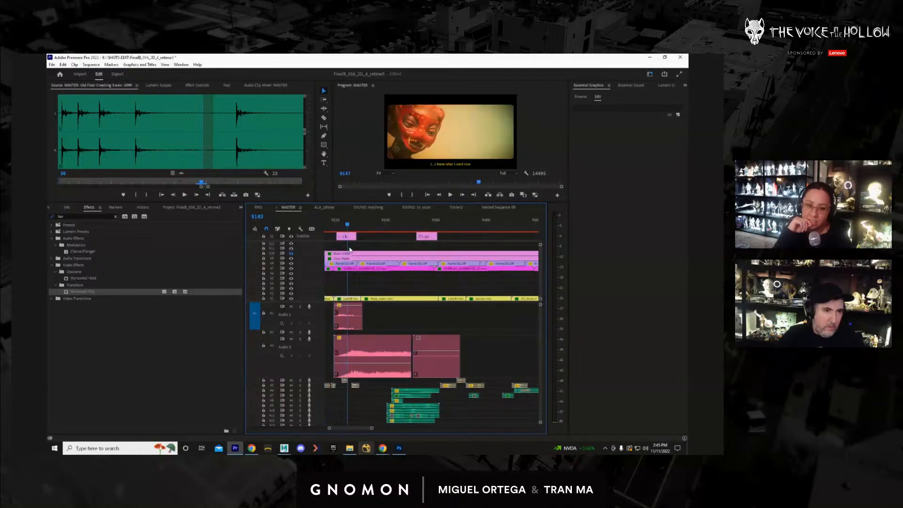
left_click_drag(293, 241, 315, 240)
left_click_drag(346, 242, 402, 256)
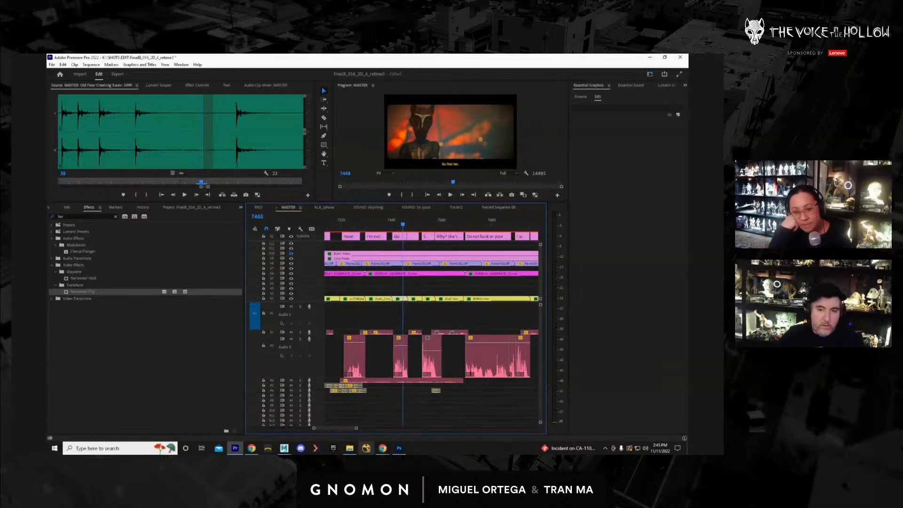
Find the red-painted face close-up near frame 6014 in MASTER and copy it.
key("alt+Tab")
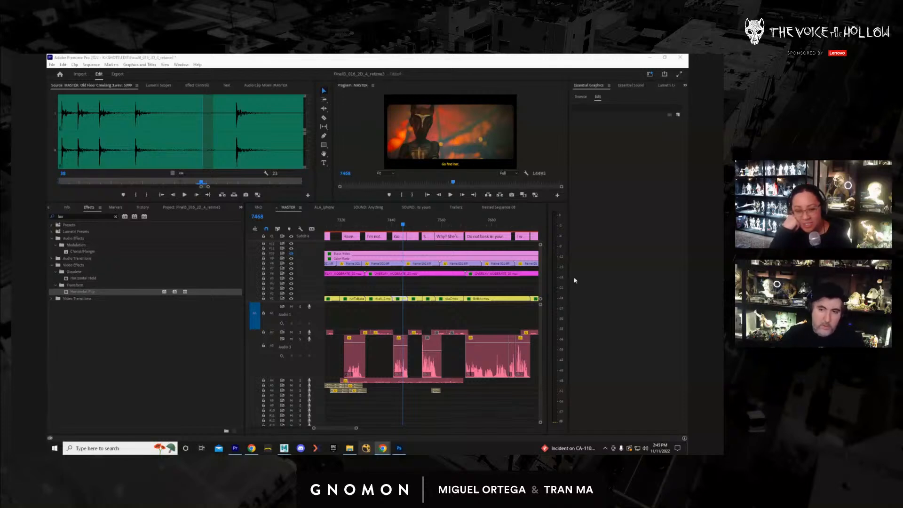
left_click(408, 236)
left_click_drag(389, 231, 376, 231)
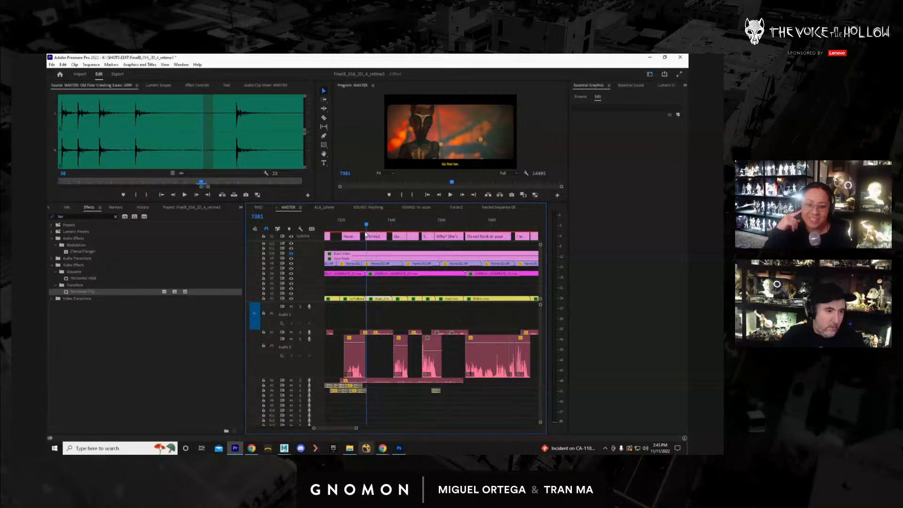
left_click_drag(306, 232, 399, 240)
left_click_drag(301, 238, 392, 253)
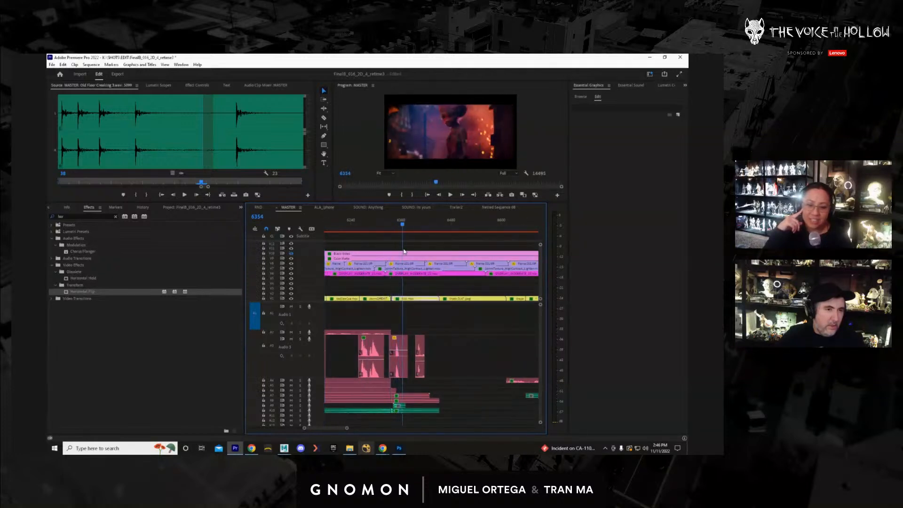
left_click_drag(446, 258, 405, 262)
left_click_drag(290, 262, 370, 264)
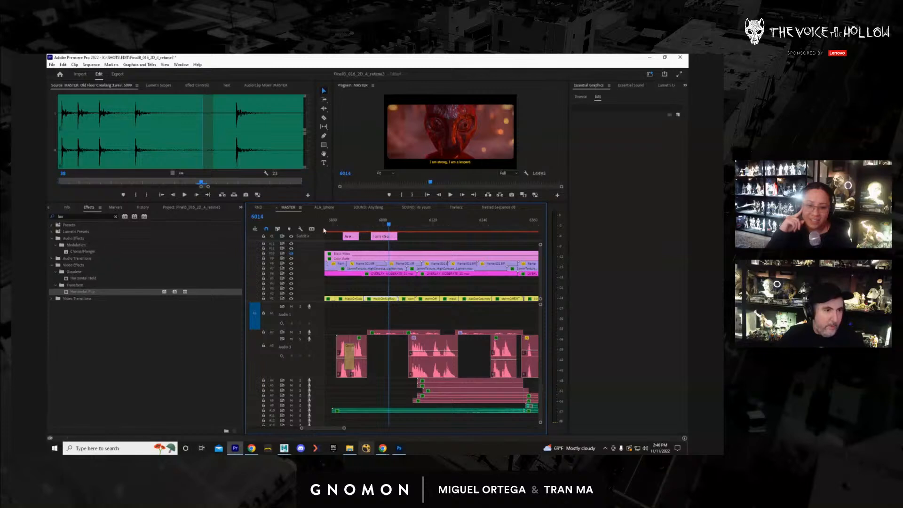
In Trailer2, lock the main video track, paste the copied close-up above it at 00:00:21:22, and shorten it to end at 00:00:24:01.
left_click(456, 207)
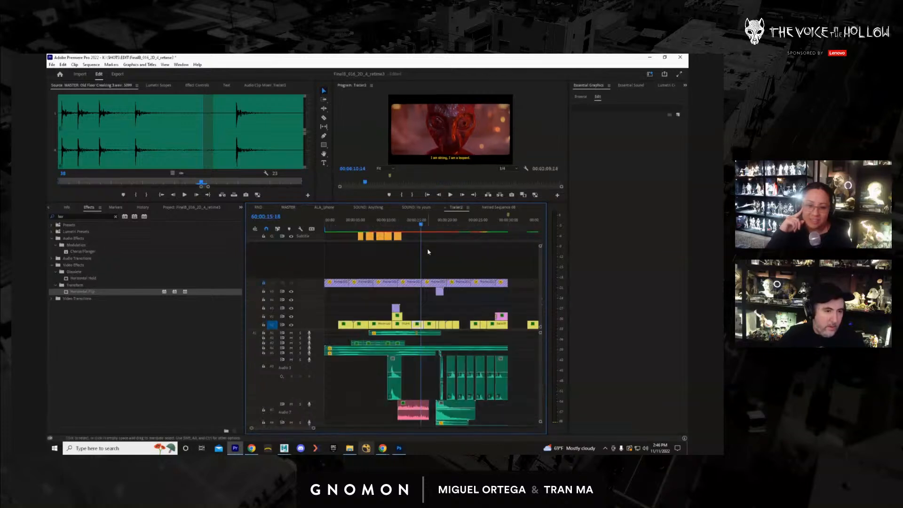
left_click(427, 225)
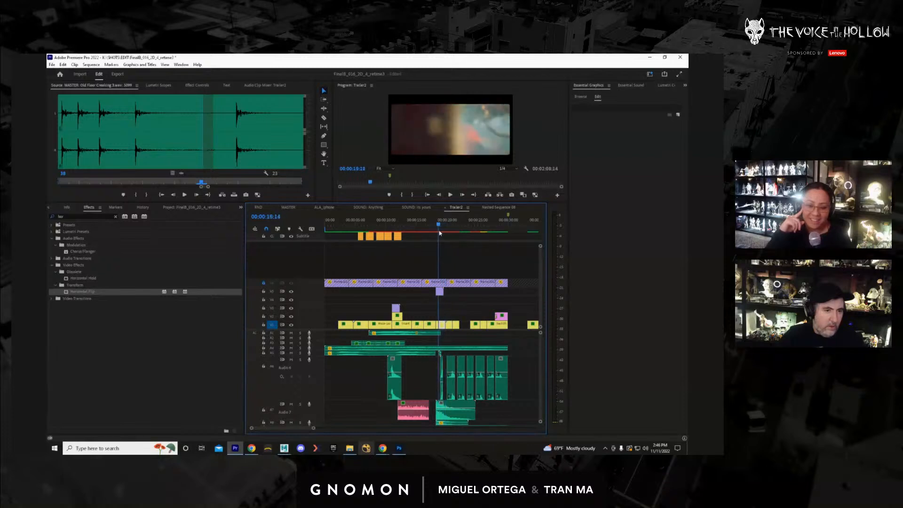
left_click_drag(438, 232, 460, 241)
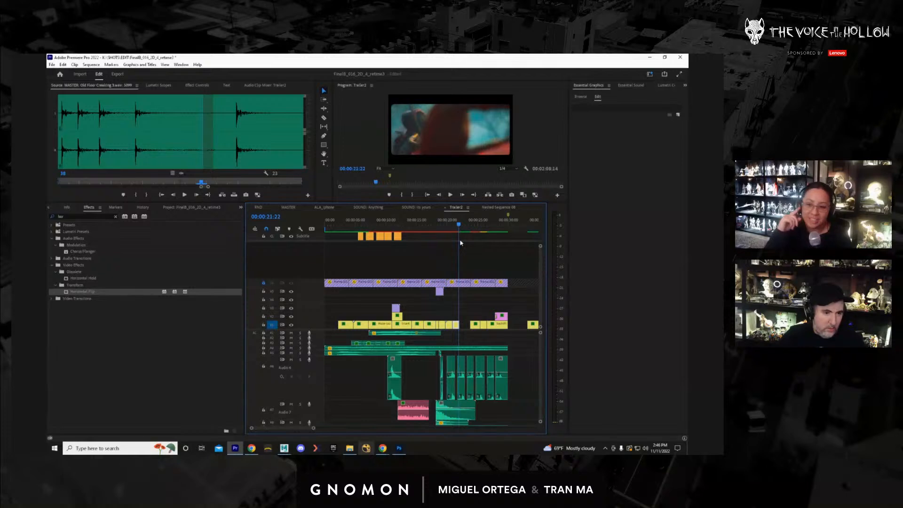
left_click(264, 325)
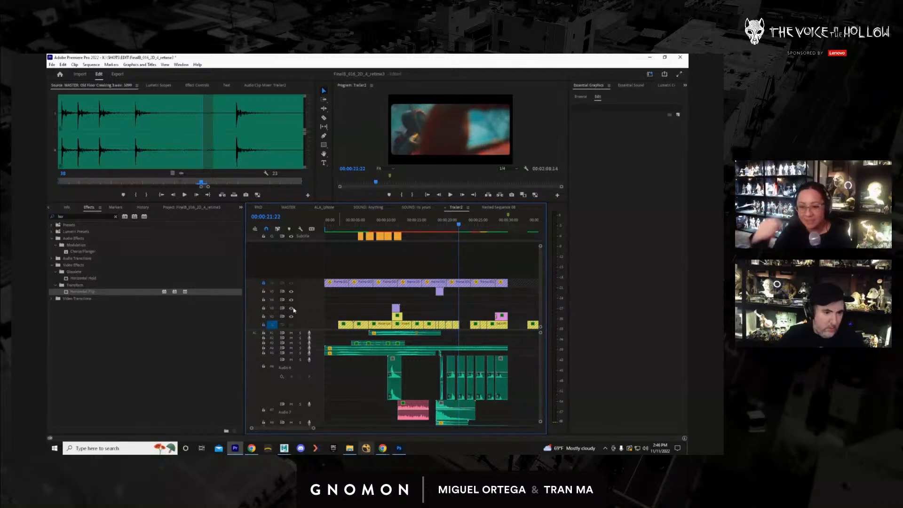
key("ctrl+v")
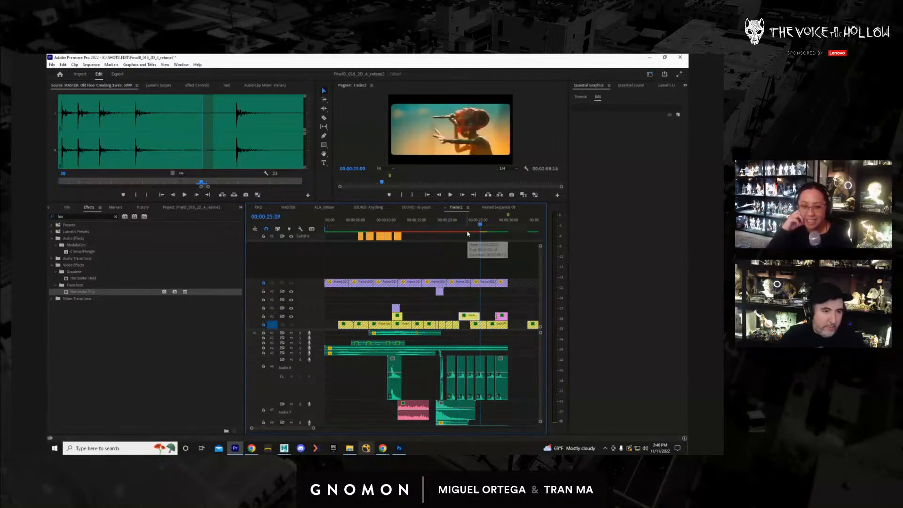
left_click_drag(468, 234, 473, 235)
key("c")
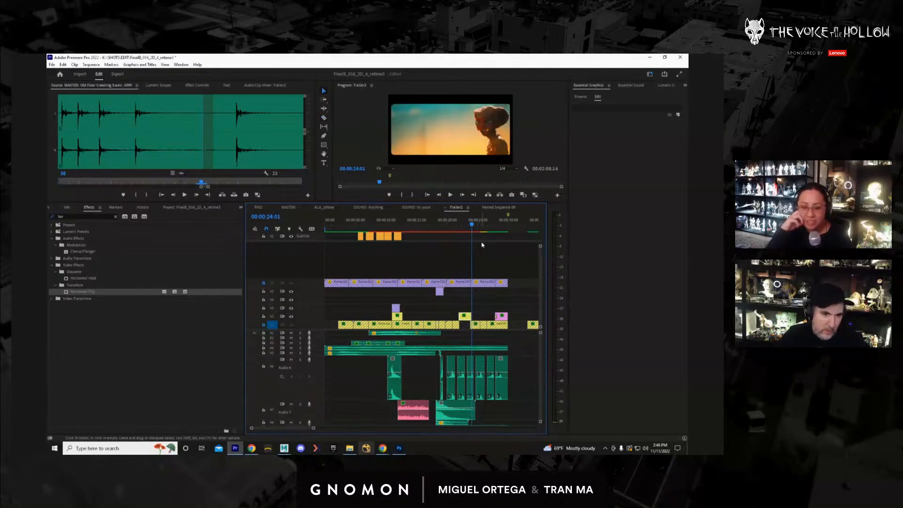
Unlock the main video track, move the close-up to the end under the title, and shift the closing clips earlier to fill the gap.
left_click_drag(477, 225, 503, 227)
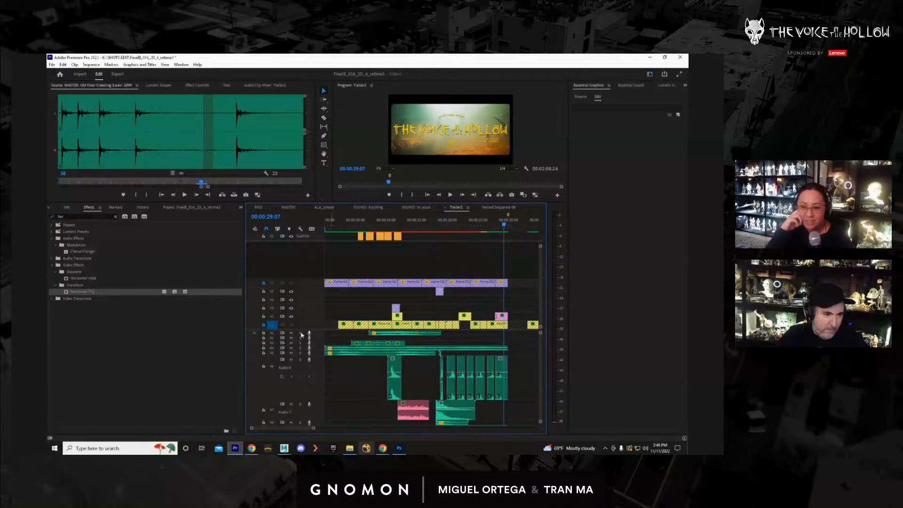
left_click(263, 325)
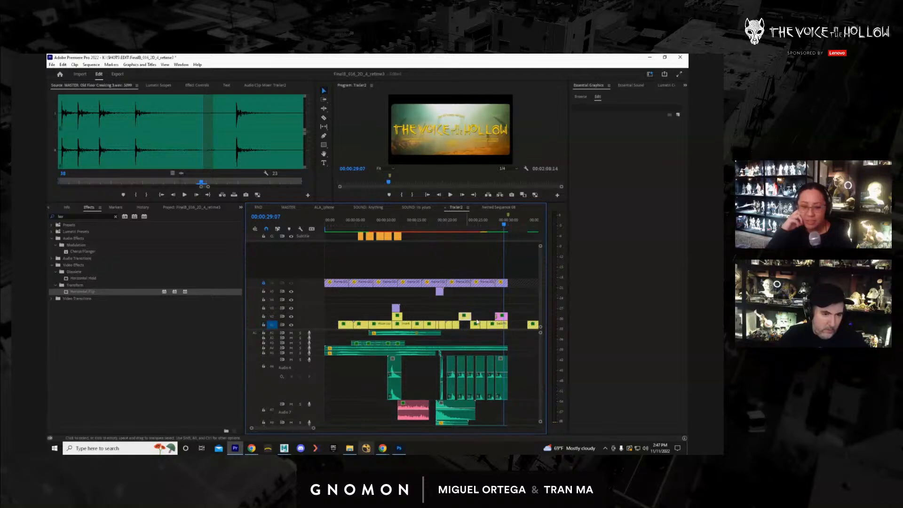
left_click_drag(476, 322, 477, 328)
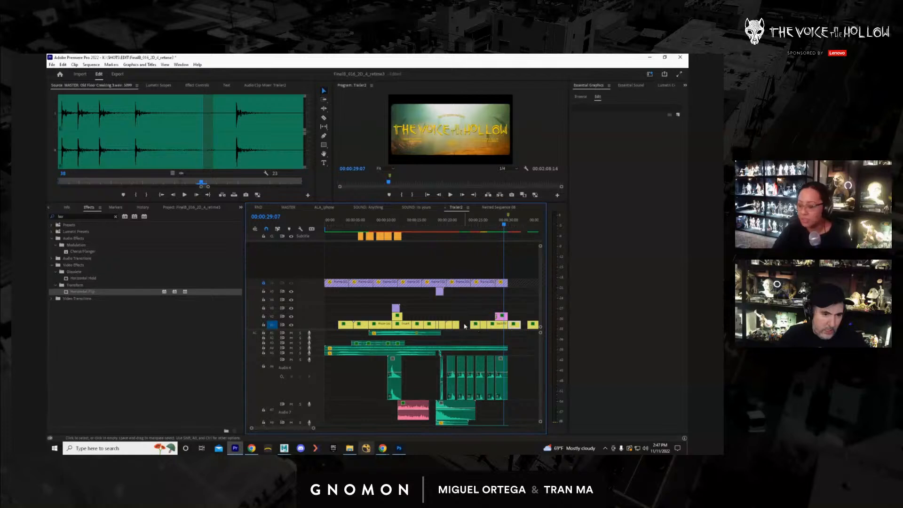
left_click_drag(512, 329, 510, 330)
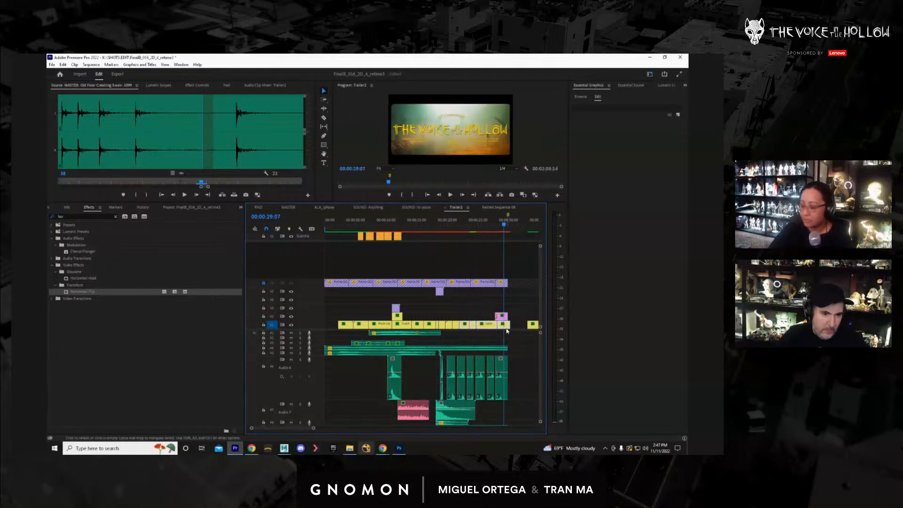
left_click(501, 228)
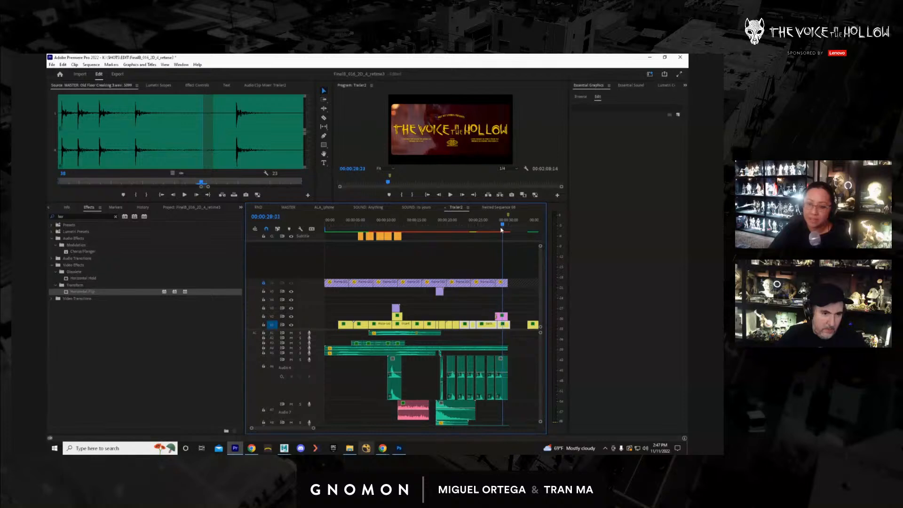
mouse_move(503, 229)
left_mouse_down()
mouse_move(493, 231)
mouse_move(507, 234)
left_mouse_up()
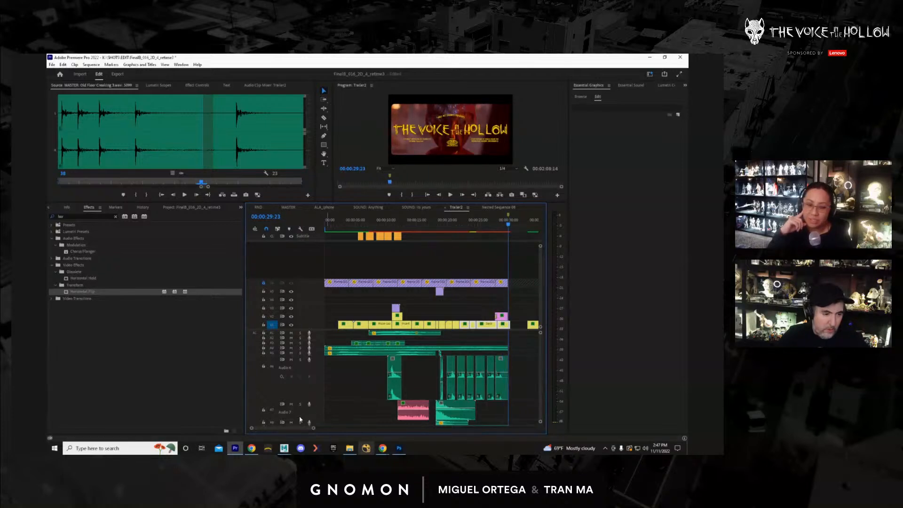
Shift the last clips on the main video track earlier so the closing close-up ends at 00:00:30:00.
left_click_drag(251, 430, 260, 429)
key("Right")
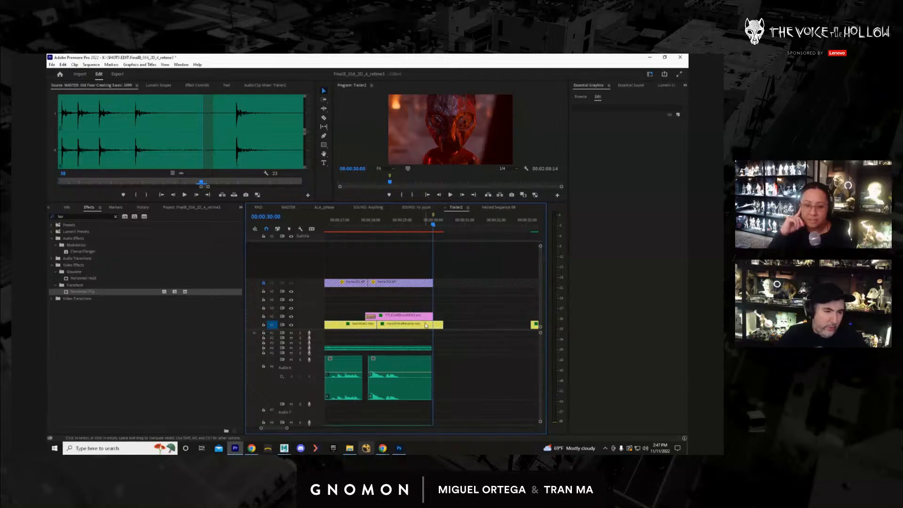
left_click_drag(425, 325, 415, 325)
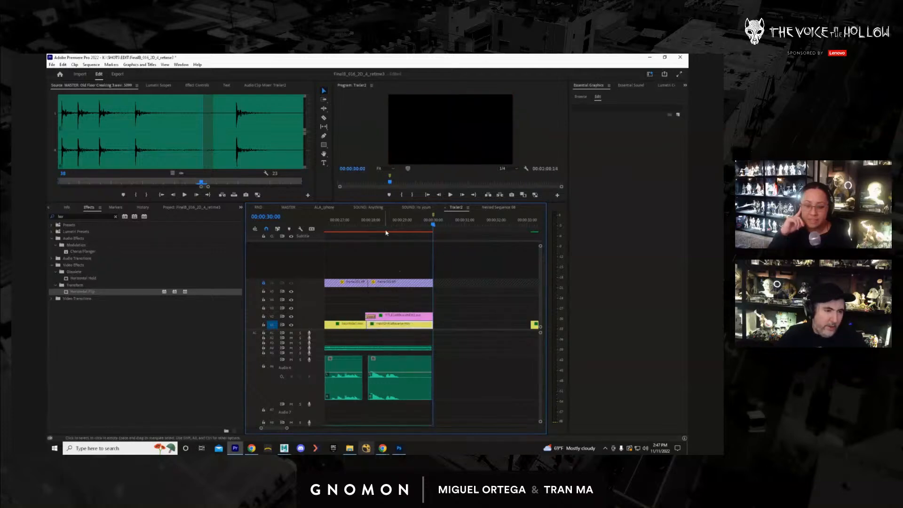
Move the title clip about one second later over the closing close-up and check it from the start of that shot.
left_click_drag(389, 224, 403, 240)
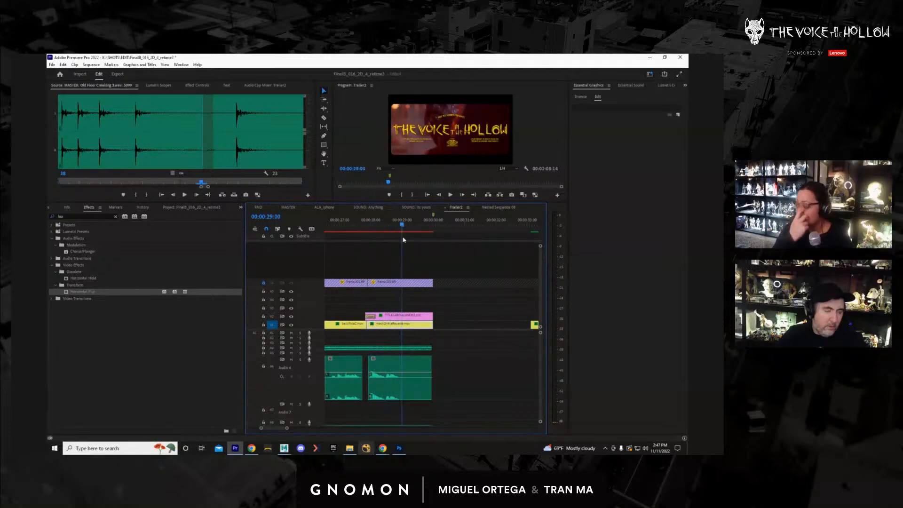
left_click_drag(418, 318, 447, 321)
left_click(366, 226)
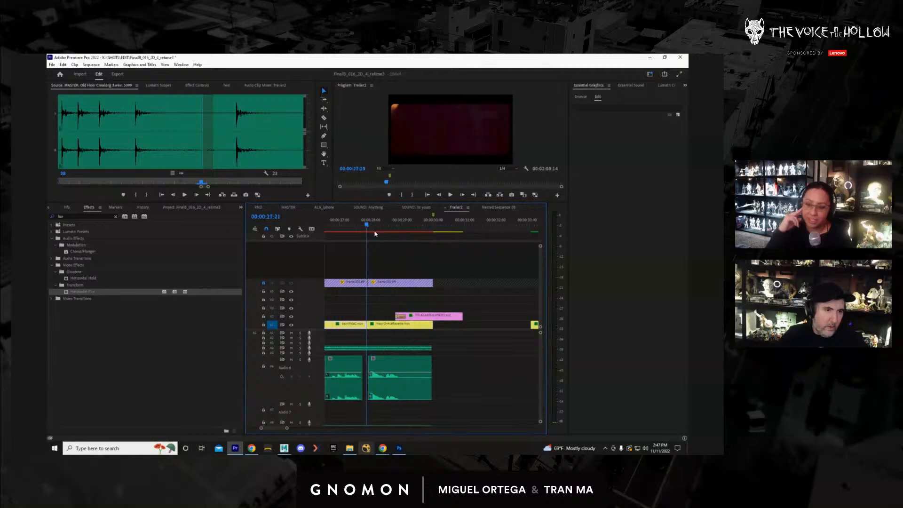
Move the title clip later over the closing close-up so it starts at about 00:00:29:03, and check the shot beneath it.
left_click_drag(375, 234, 428, 251)
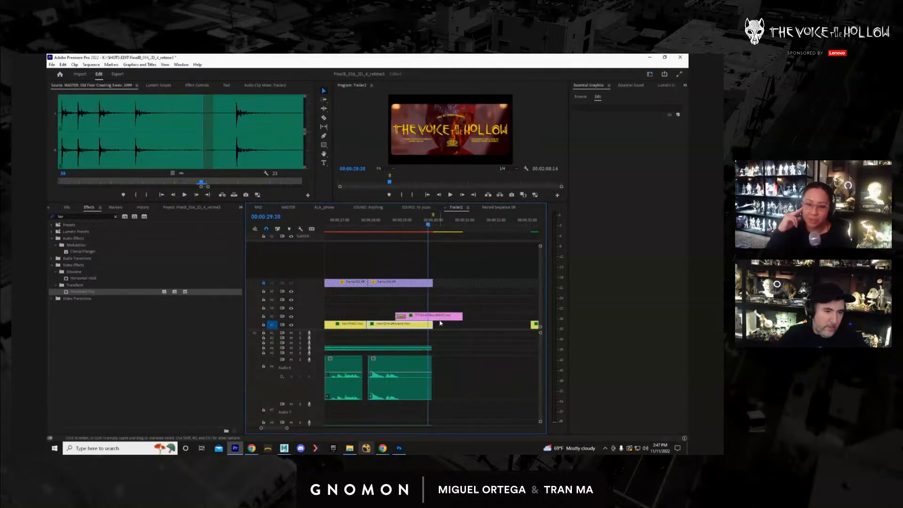
left_click_drag(440, 319, 451, 319)
left_click(389, 227)
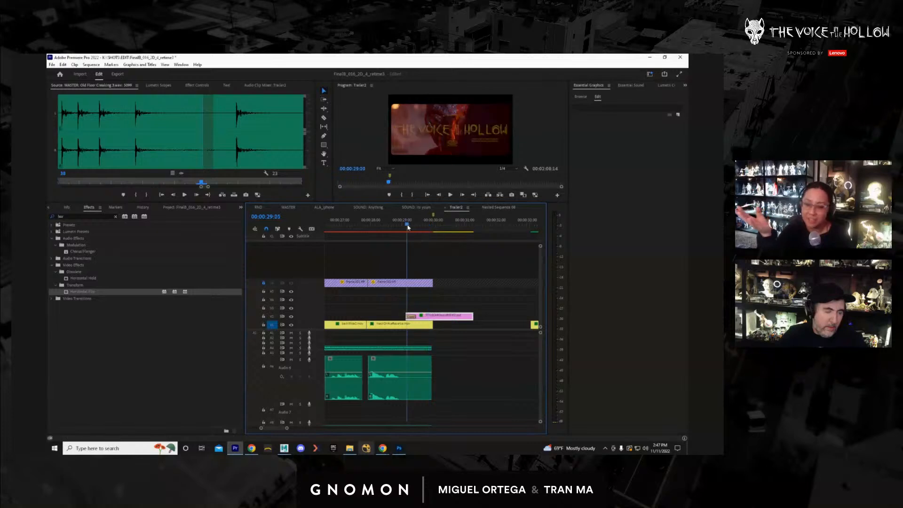
mouse_move(388, 226)
left_mouse_down()
mouse_move(365, 226)
mouse_move(386, 227)
left_mouse_up()
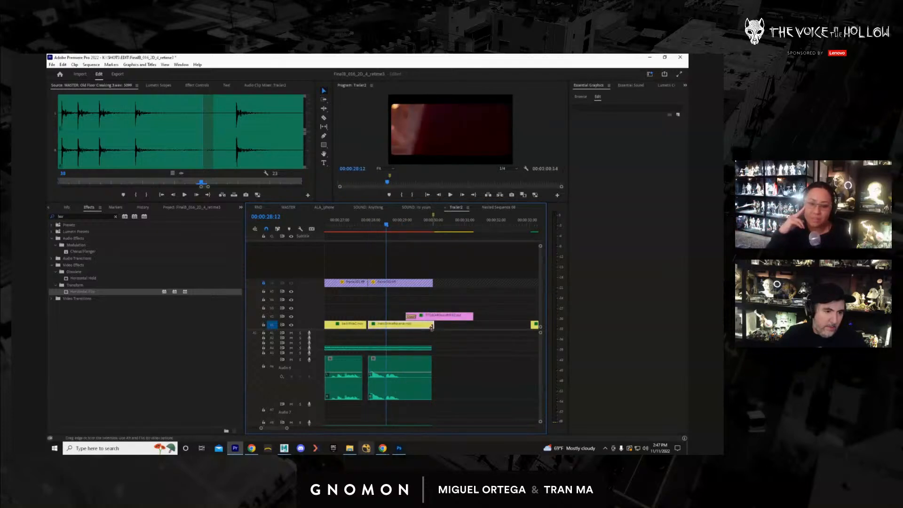
Extend the end of the closing close-up by about half a second past 00:00:30:00 and review the title over it.
left_click_drag(432, 325, 447, 329)
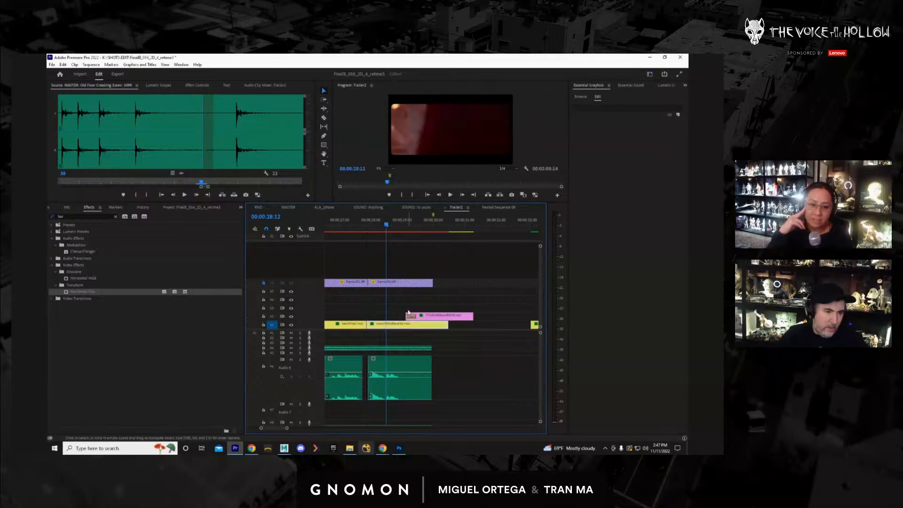
mouse_move(402, 232)
left_mouse_down()
mouse_move(445, 236)
mouse_move(417, 239)
left_mouse_up()
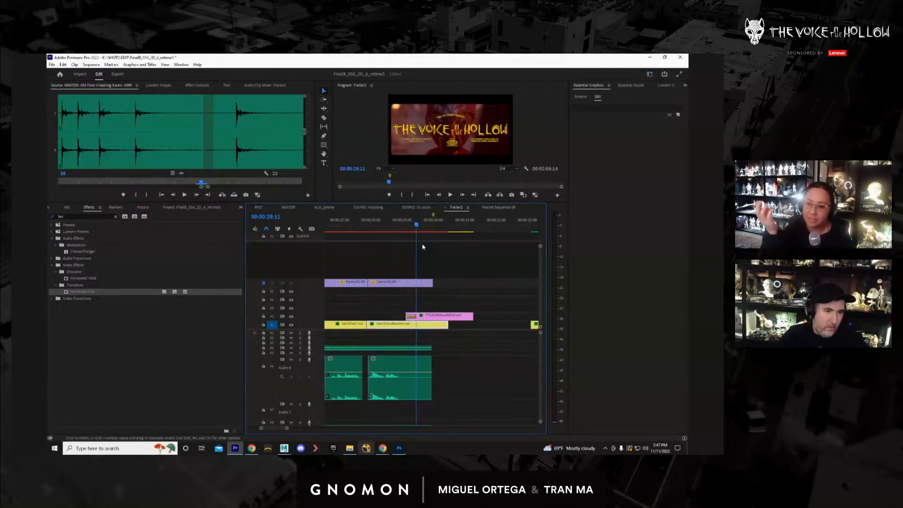
left_click(428, 231)
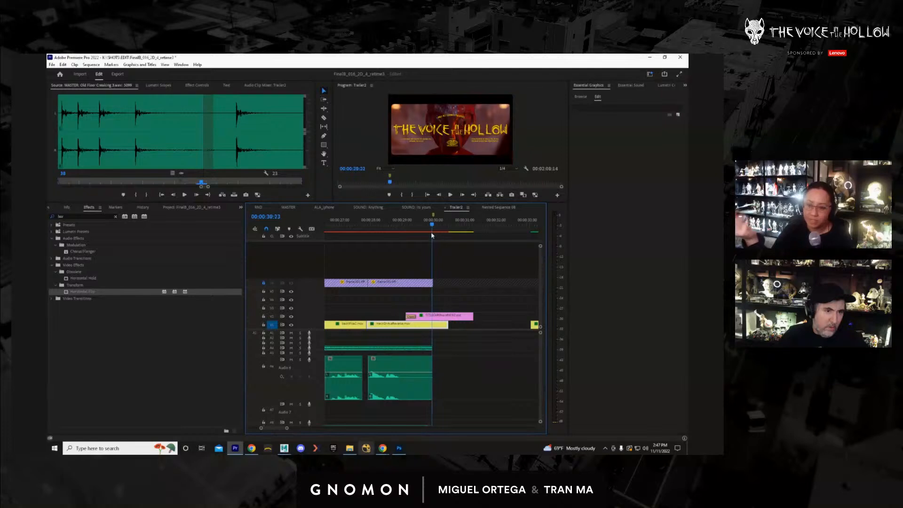
left_click(389, 235)
left_click_drag(389, 237, 432, 247)
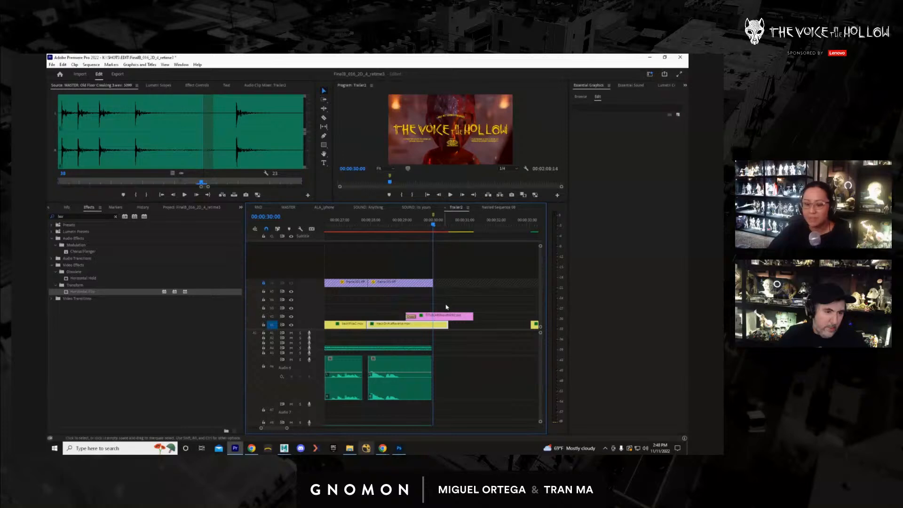
Trim the title clip to end at 00:00:30:00 and shift the closing close-up earlier to end at the same point.
left_click_drag(477, 317, 434, 317)
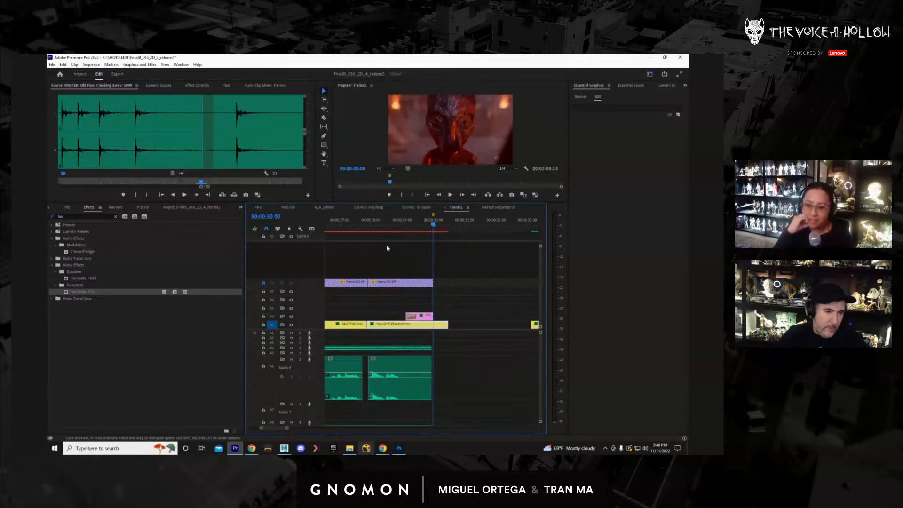
left_click_drag(389, 228, 405, 261)
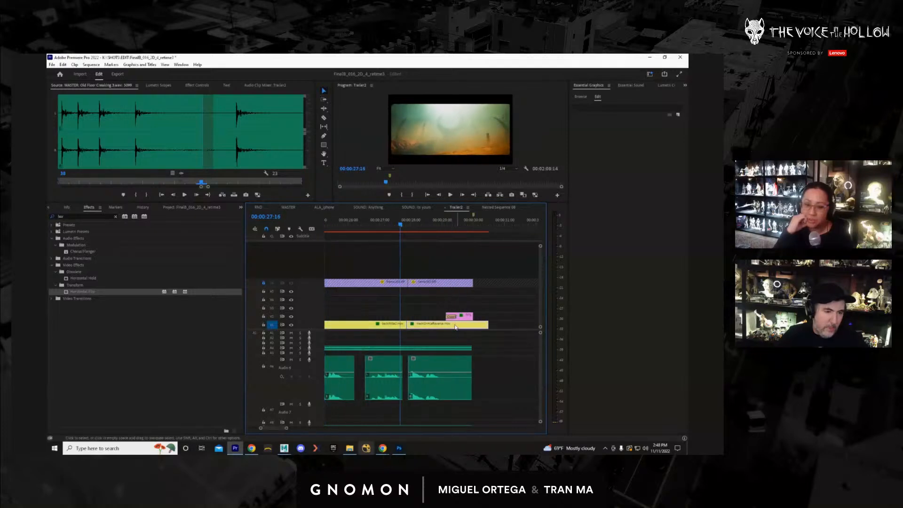
left_click_drag(455, 327, 445, 327)
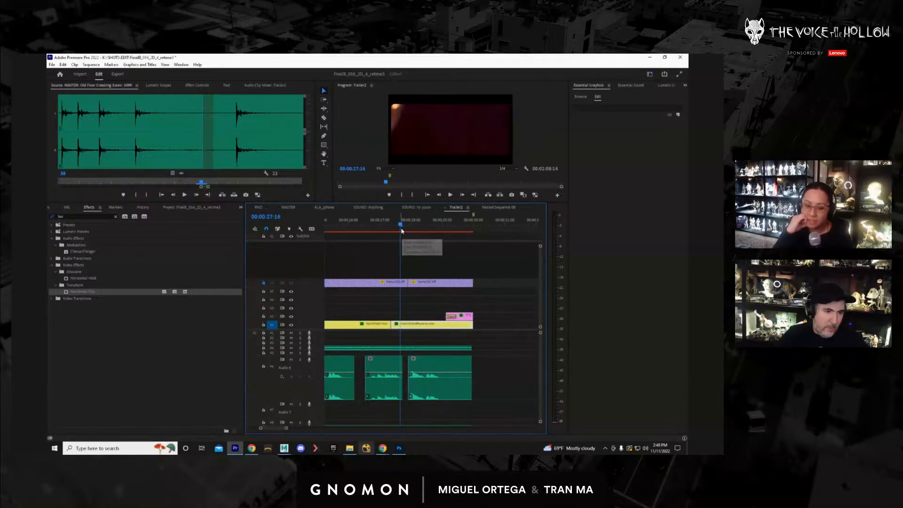
left_click_drag(401, 227, 358, 264)
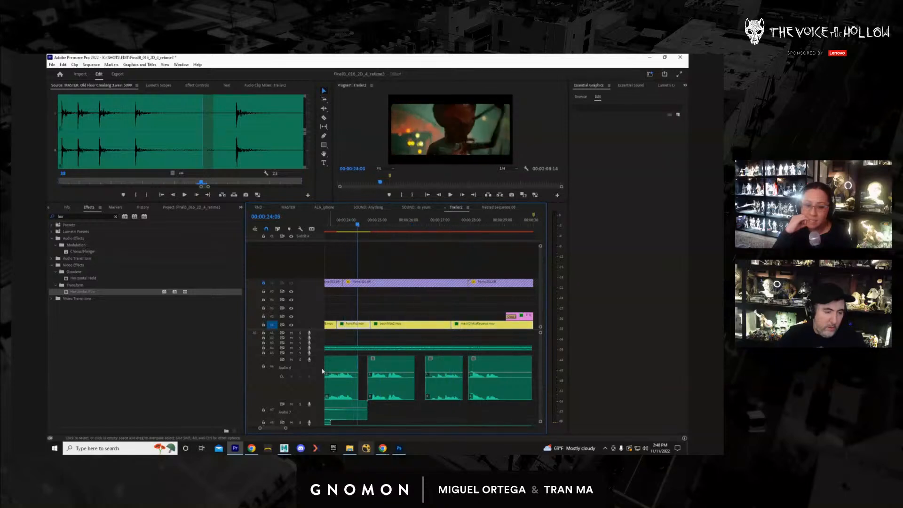
Play the trailer full screen from about 00:00:18:02 through the closing title.
mouse_move(286, 429)
left_mouse_down()
mouse_move(342, 429)
mouse_move(304, 429)
left_mouse_up()
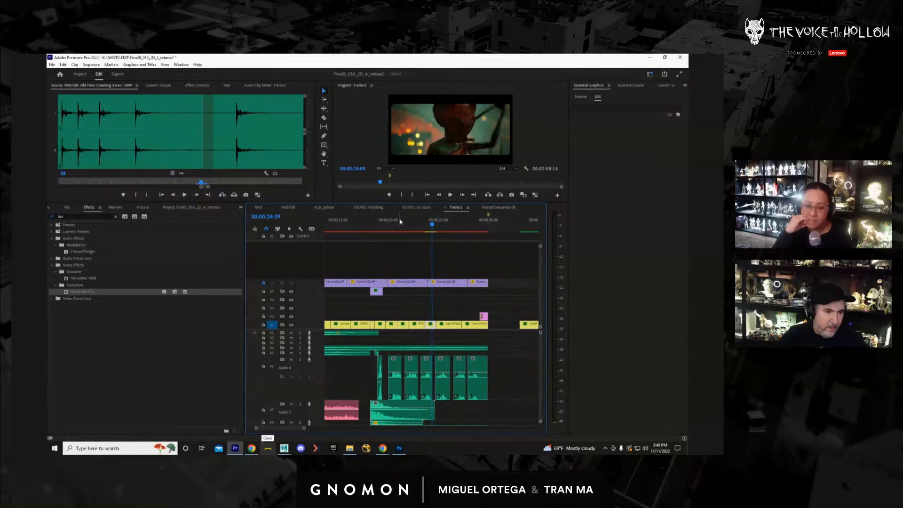
left_click_drag(398, 222, 369, 222)
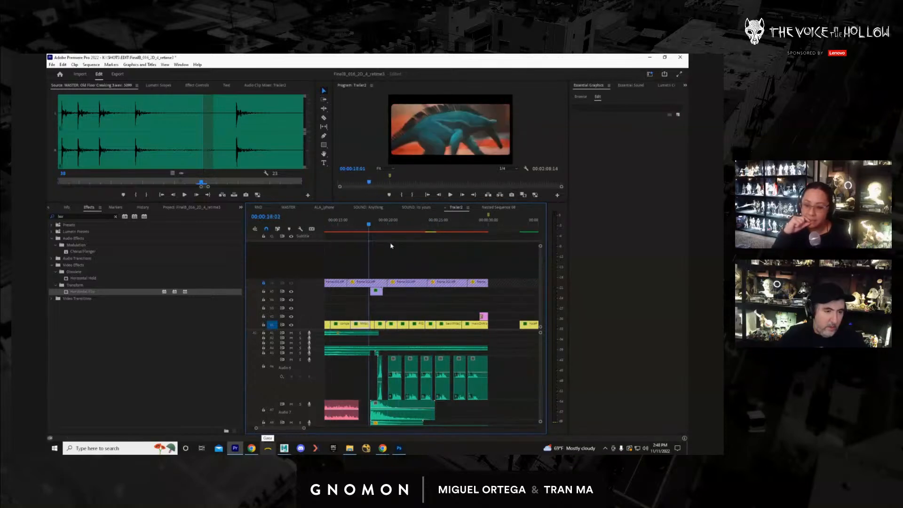
key("space")
key("ctrl+grave")
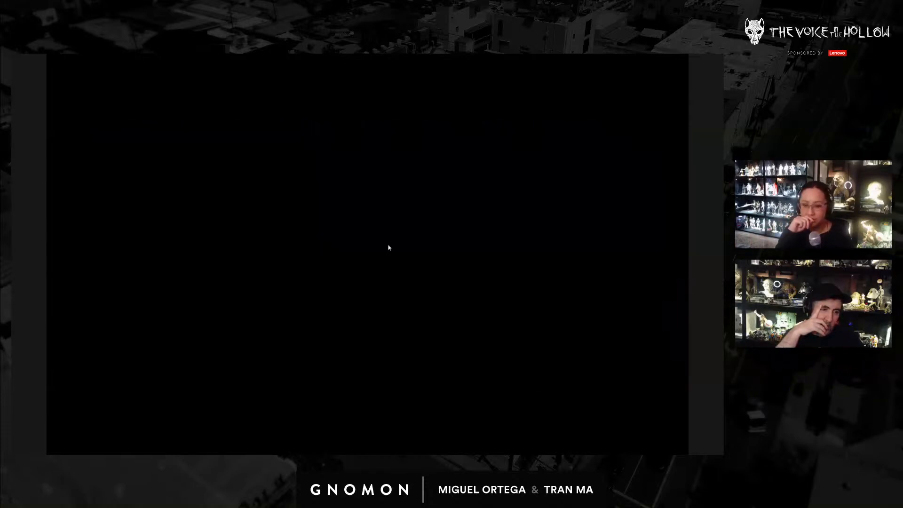
key("Escape")
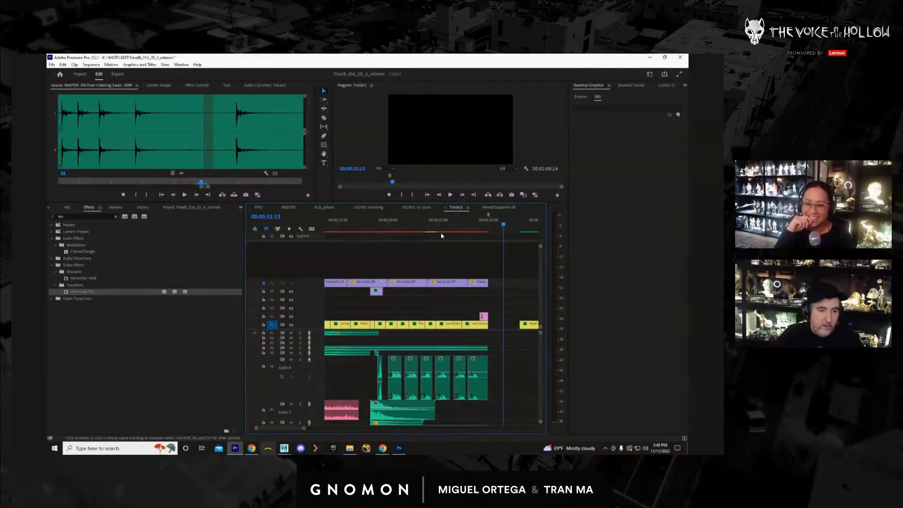
Inspect the title frames near the end, and open the last voice clip on Audio 6 to listen to its source.
left_click(487, 231)
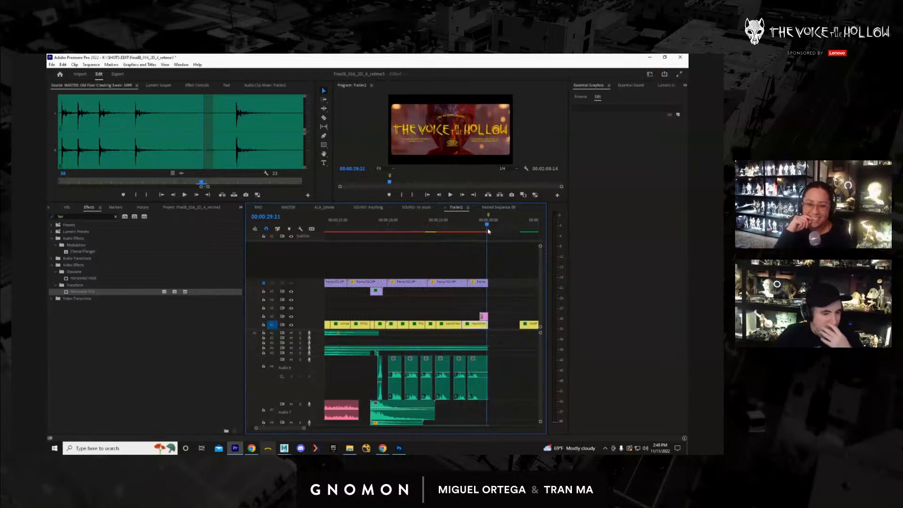
left_click_drag(488, 231, 483, 231)
double_click(476, 391)
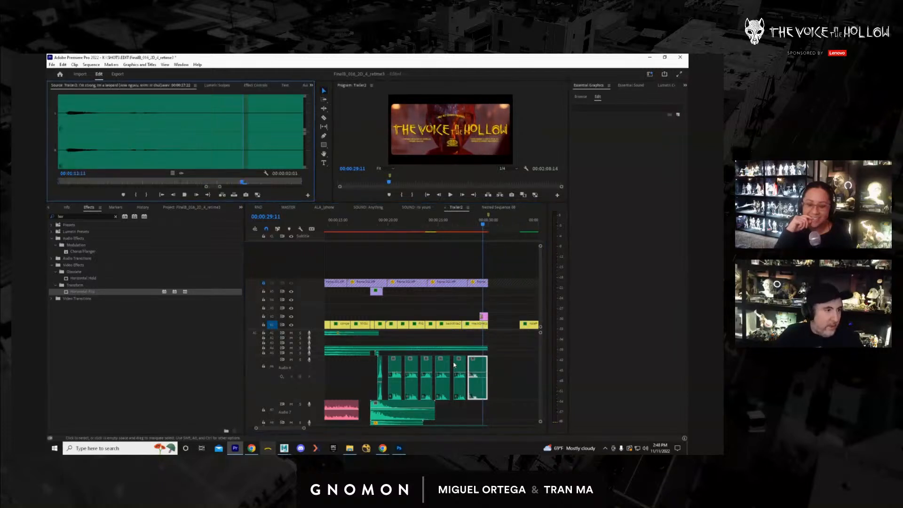
key("space")
left_click_drag(133, 155, 109, 152)
key("space")
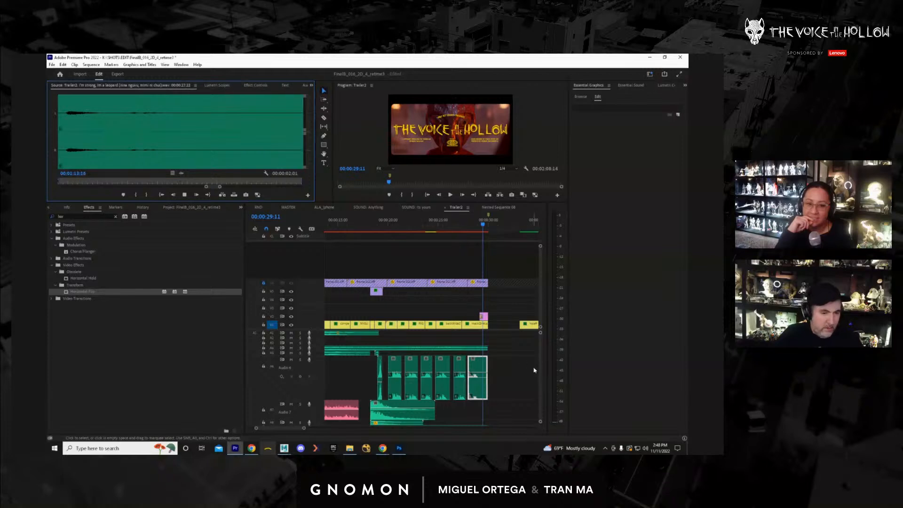
Open the fast heartbeat sound's source, and audition other parts of the last Audio 6 voice clip's recording.
left_click_drag(540, 374, 540, 384)
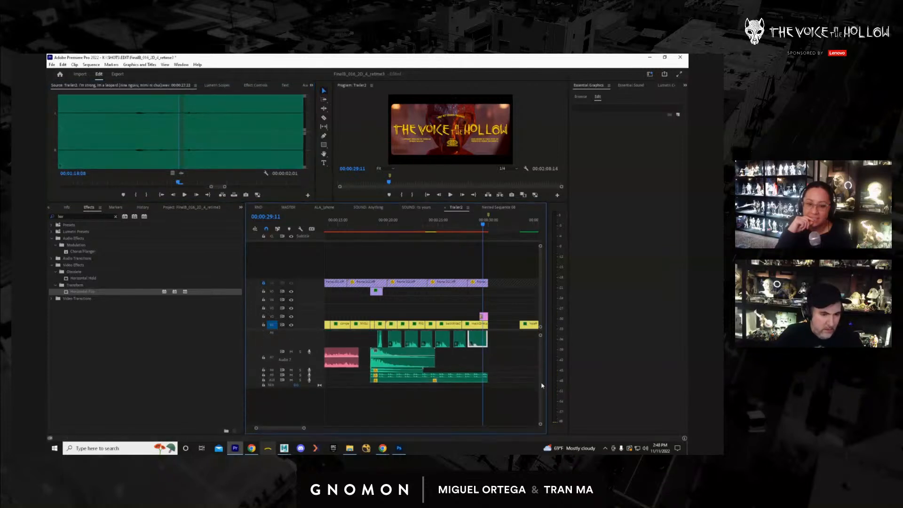
double_click(461, 377)
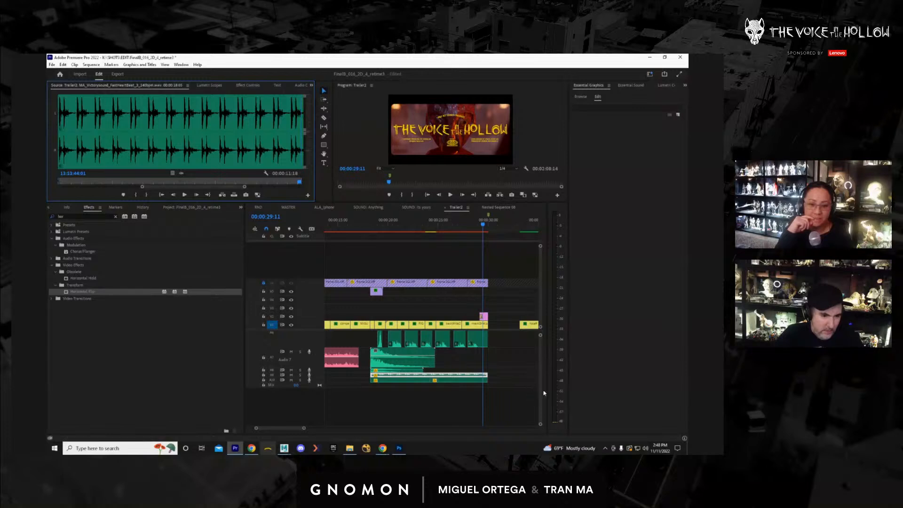
left_click_drag(539, 395, 545, 383)
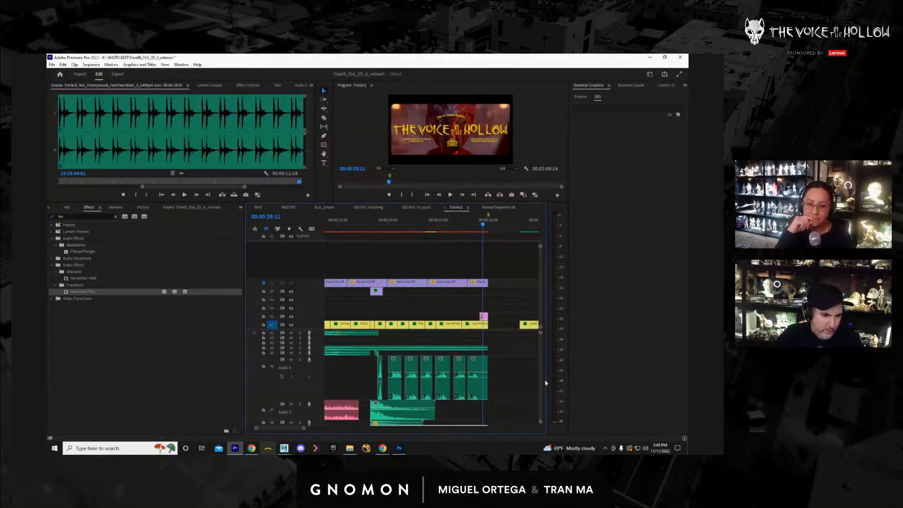
double_click(476, 389)
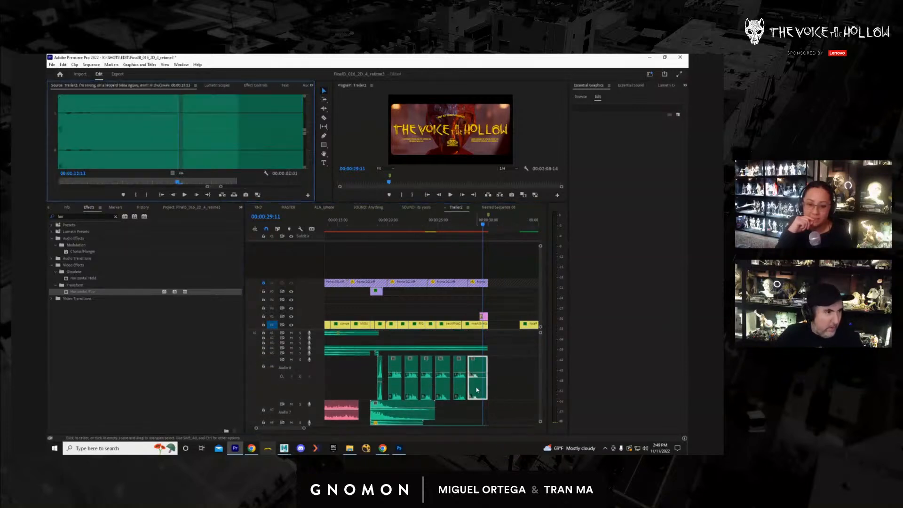
key("space")
left_click_drag(64, 152, 220, 185)
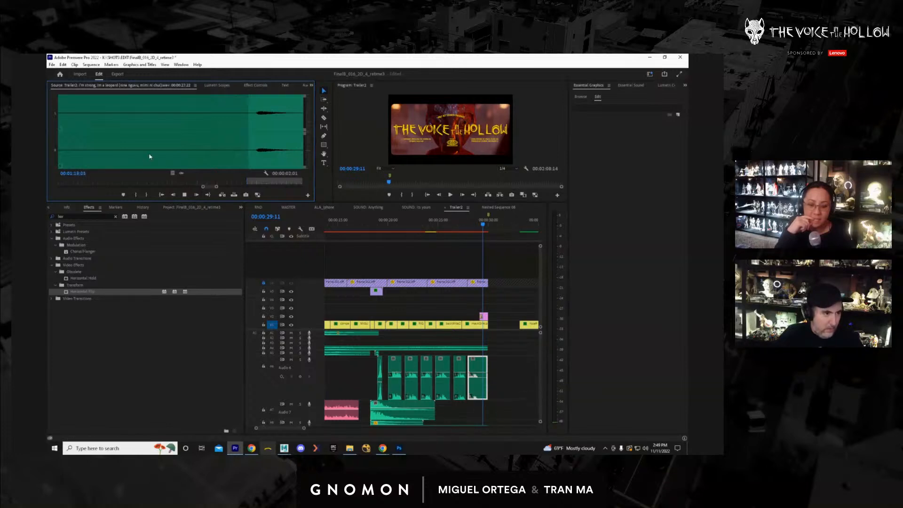
left_click_drag(217, 187, 243, 188)
key("space")
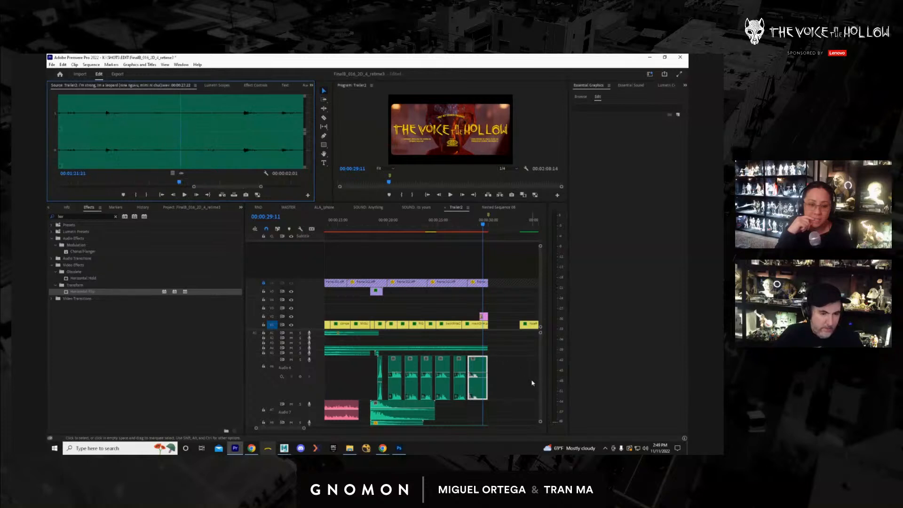
Listen to the sources of the fast heartbeat sound and the last fast-breathing clip on the lower audio tracks.
scroll(540, 384, "down", 3)
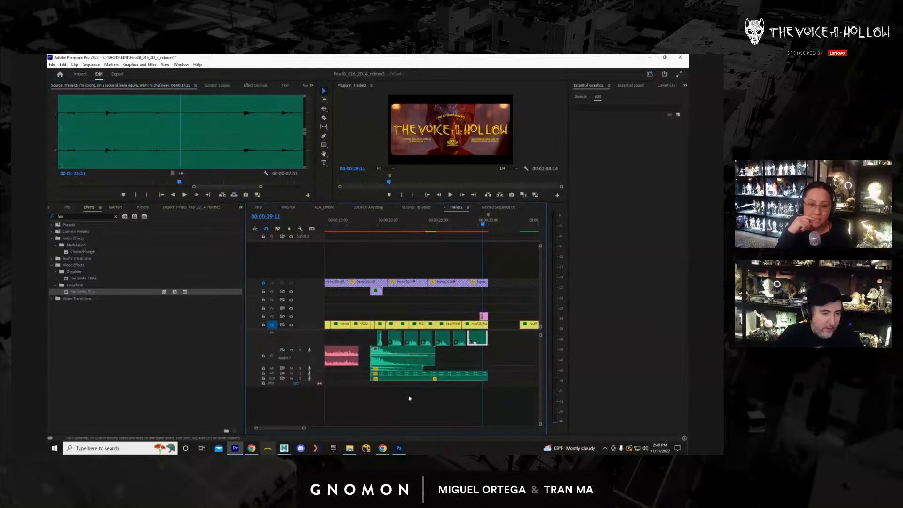
double_click(451, 374)
key("space")
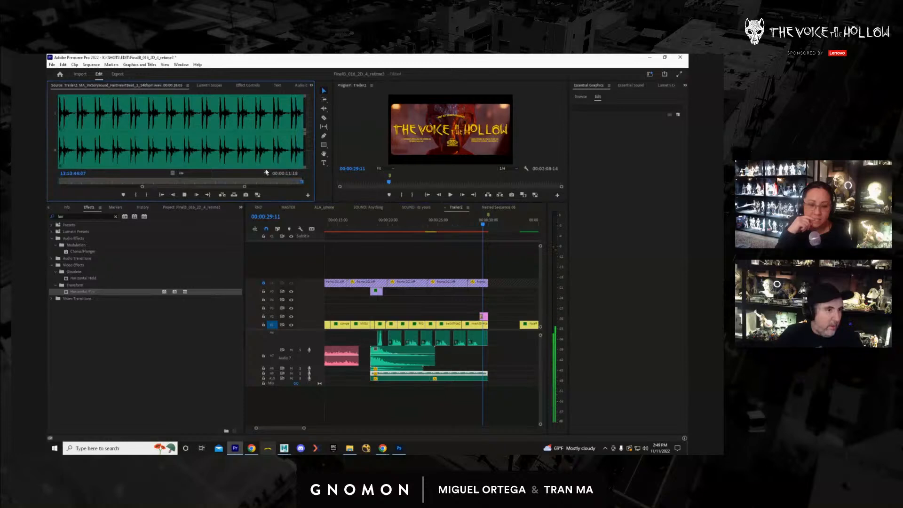
key("space")
left_click(474, 383)
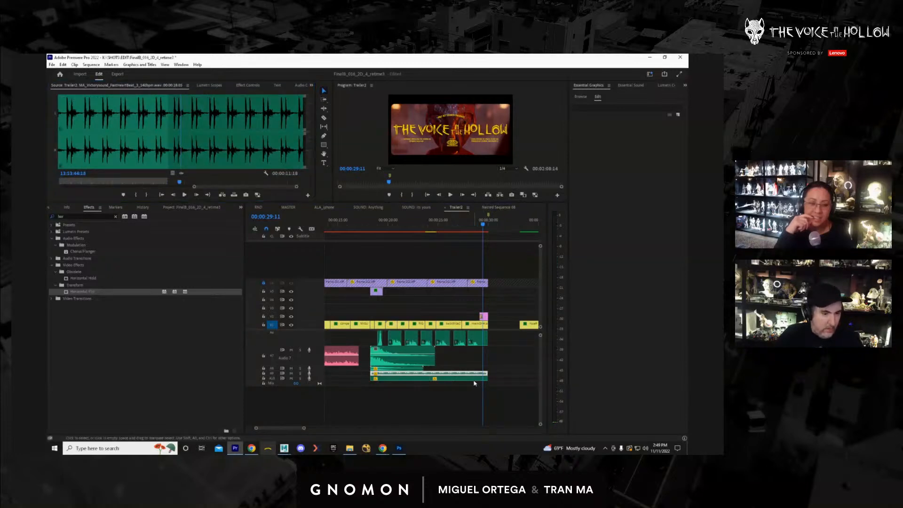
double_click(474, 381)
key("space")
key("space")
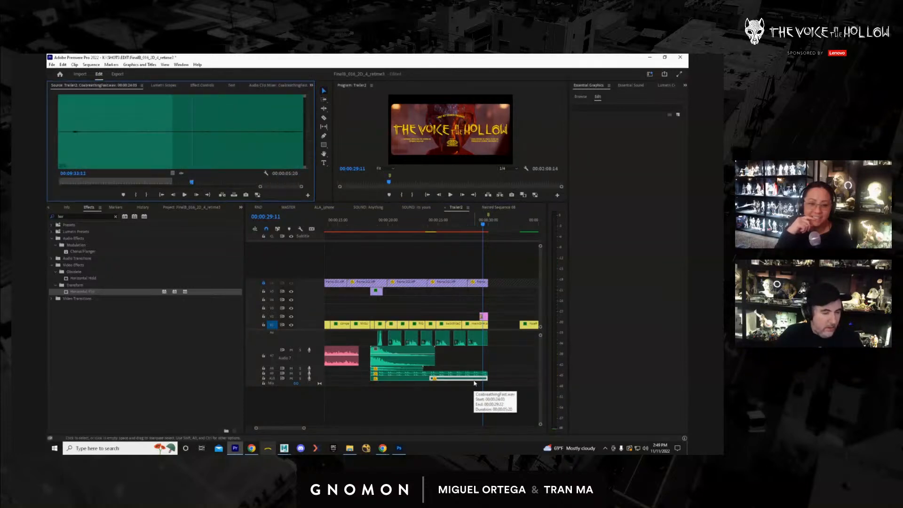
Enlarge and solo the Audio 10 track and play its fast-breathing clip from 00:00:26:09.
left_click_drag(319, 381, 320, 409)
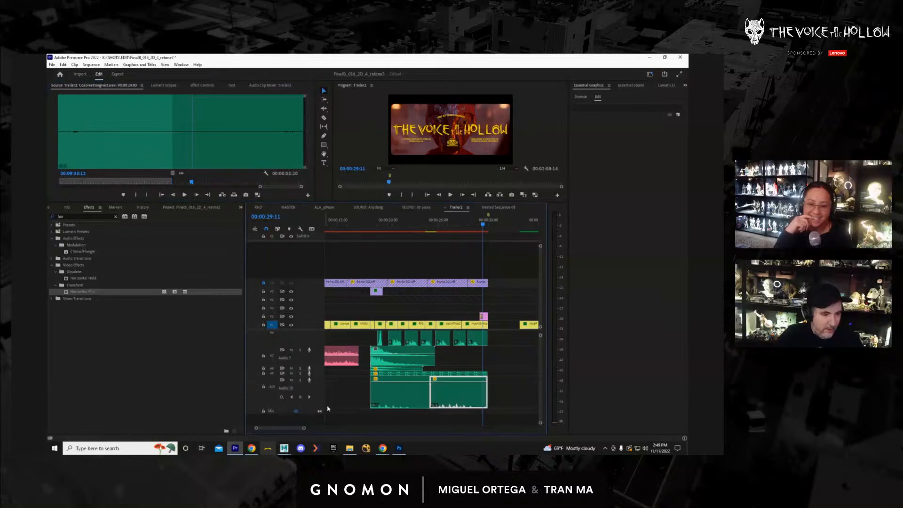
left_click_drag(471, 224, 453, 230)
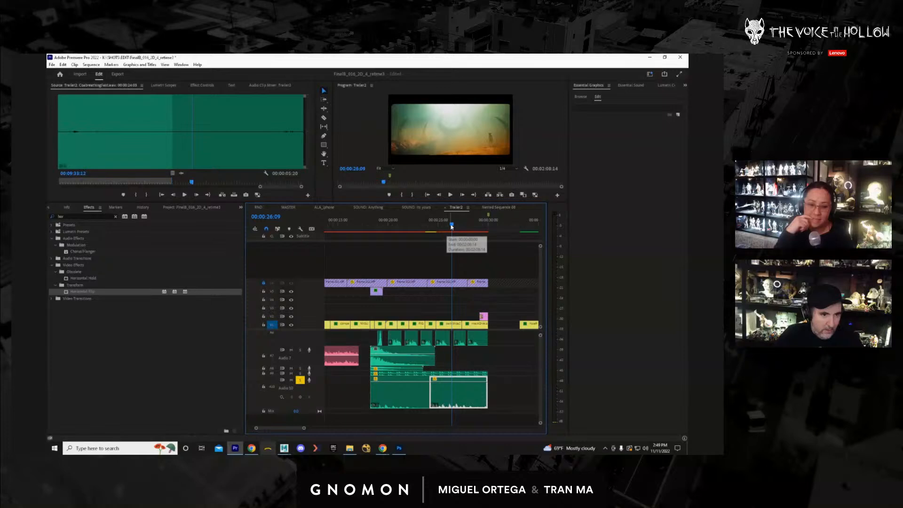
key("space")
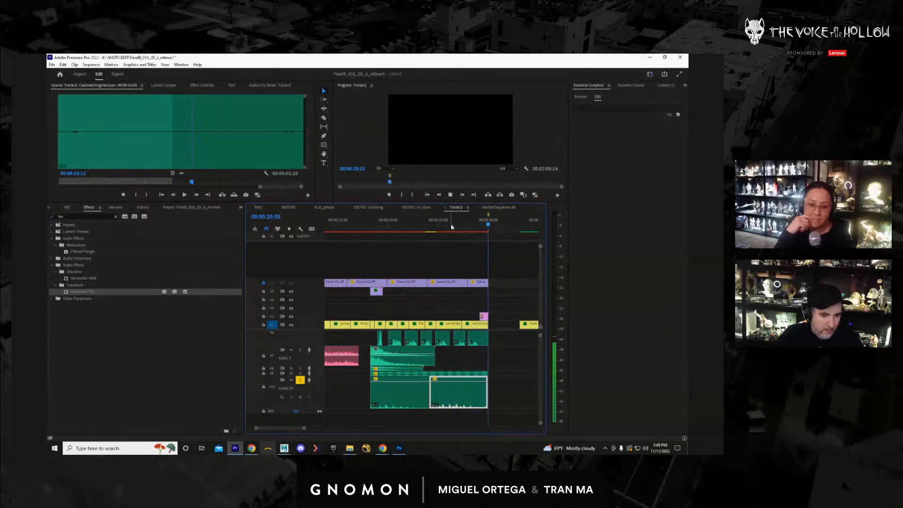
key("space")
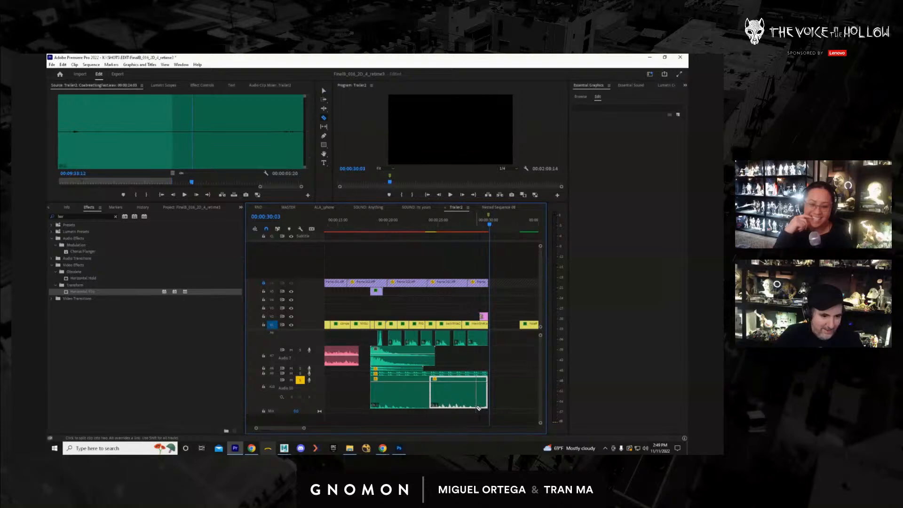
Cut about one second off the last fast-breathing clip on Audio 10, shift it to end at about 00:00:29:03, and play back from 00:00:20:18.
left_click(476, 406)
left_click(484, 402)
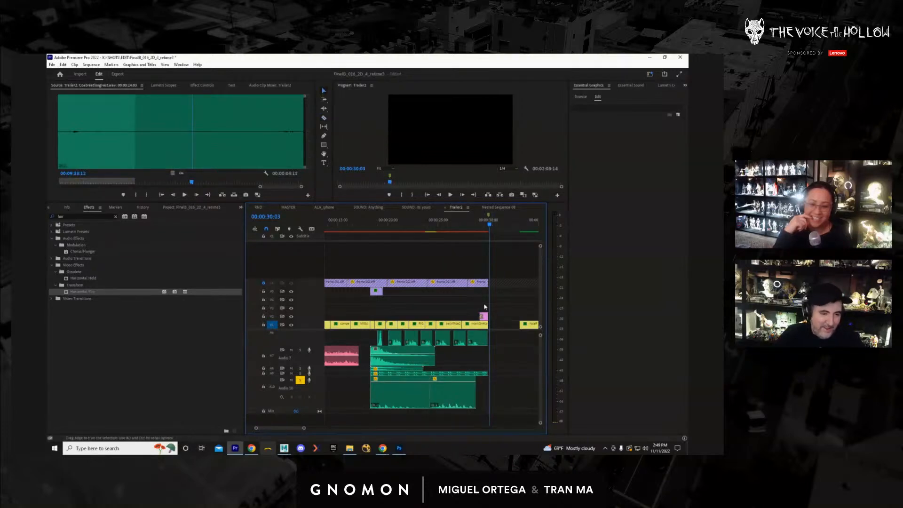
left_click(479, 225)
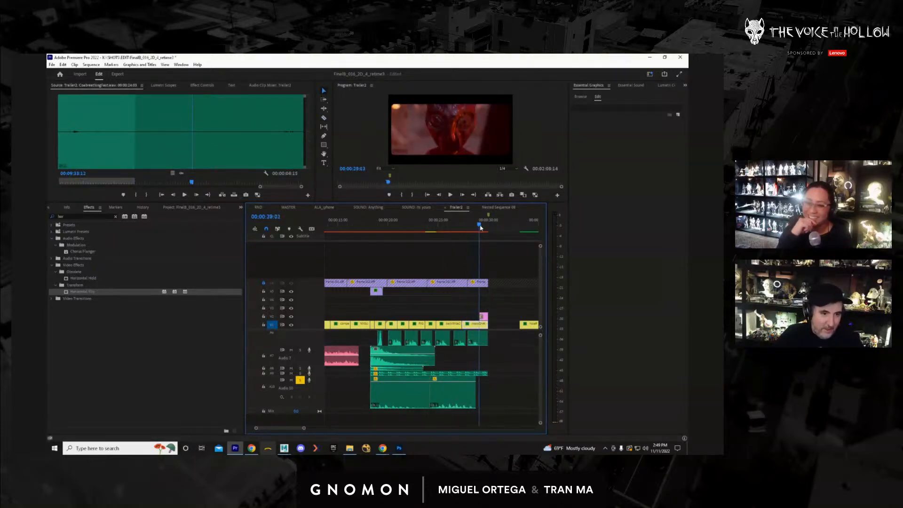
left_click_drag(468, 394, 476, 395)
left_click_drag(427, 223, 395, 225)
key("space")
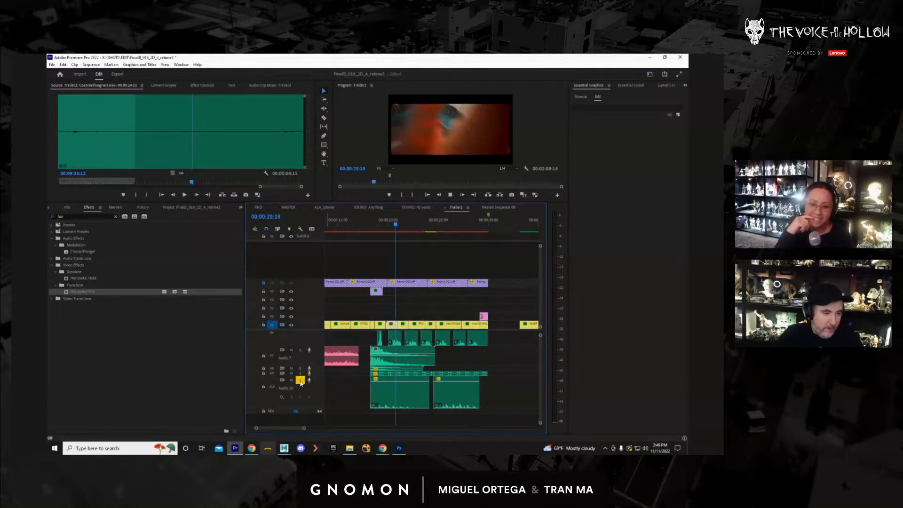
Play the soloed fast-breathing clips from the start of the first one, and recheck the picture around 00:00:24:18.
left_click(374, 234)
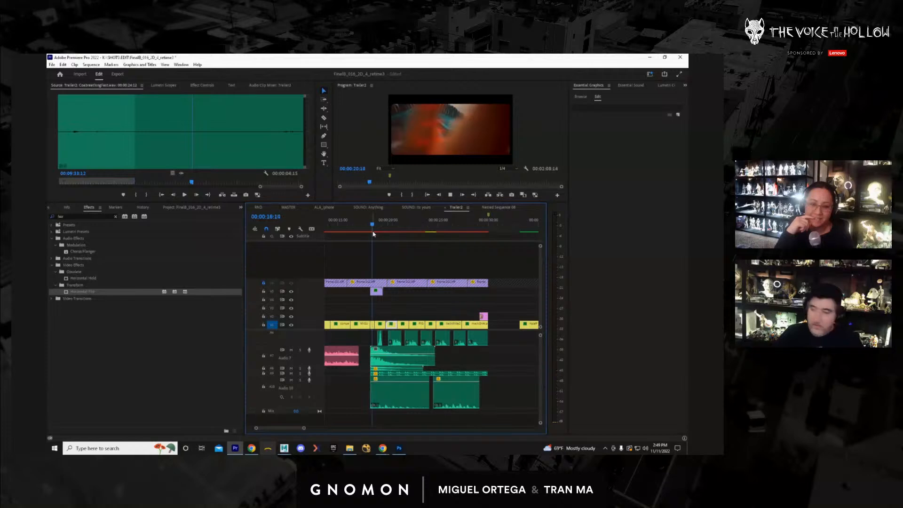
key("space")
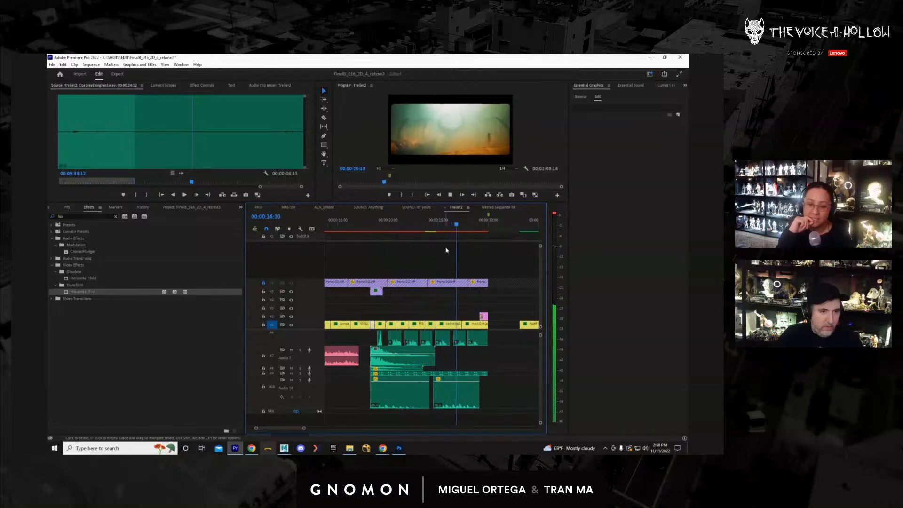
left_click(448, 227)
left_click_drag(449, 228, 447, 228)
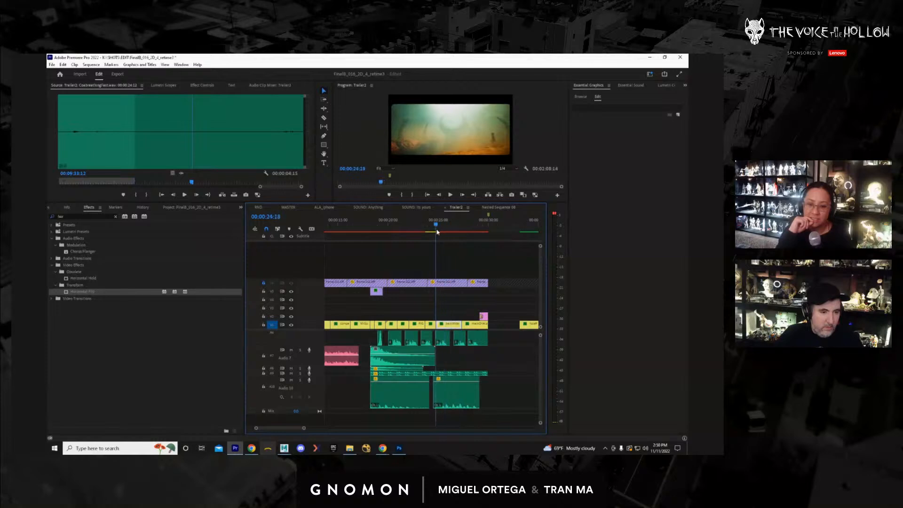
Open the MASTER sequence at its full length and look through the late shots between about frames 10547 and 11850.
left_click(289, 207)
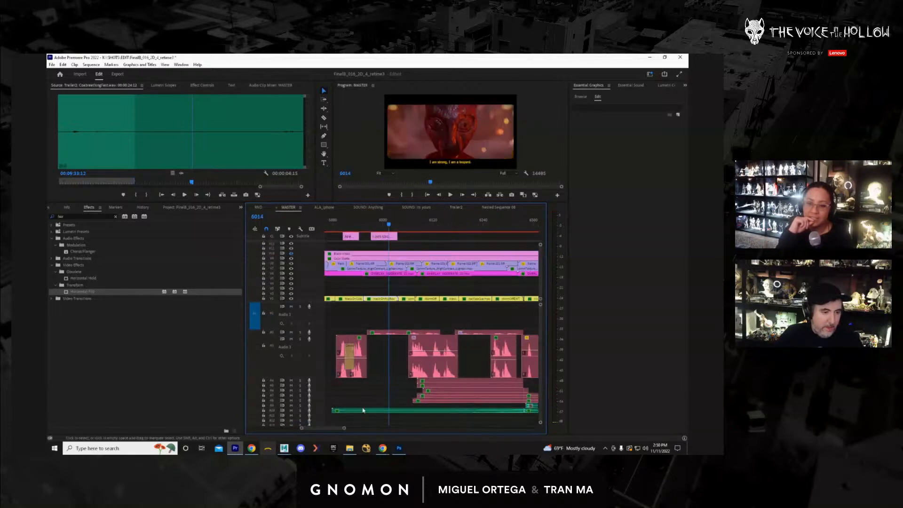
left_click_drag(344, 429, 465, 435)
left_click(488, 229)
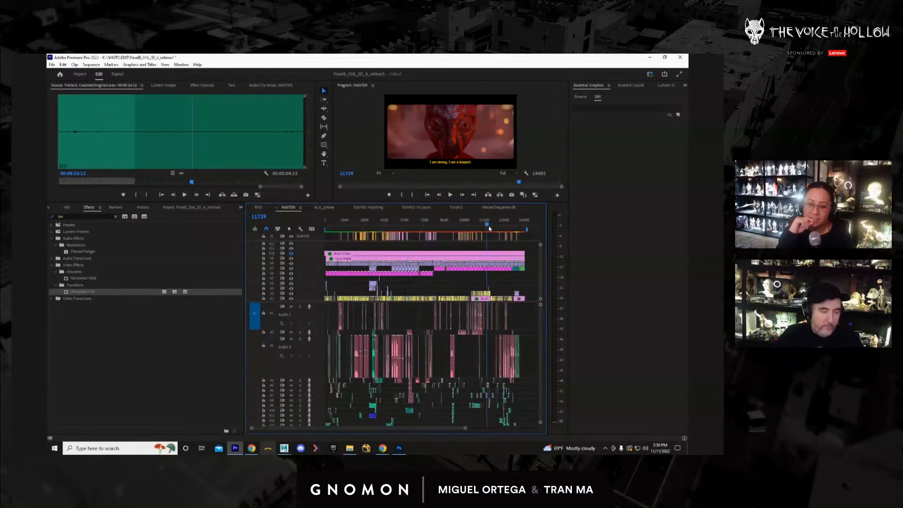
left_click(489, 227)
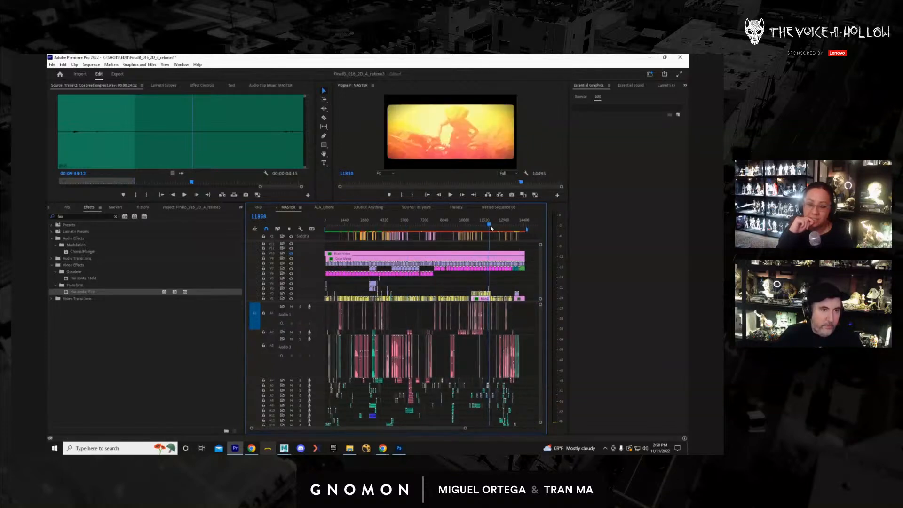
left_click_drag(489, 228, 471, 233)
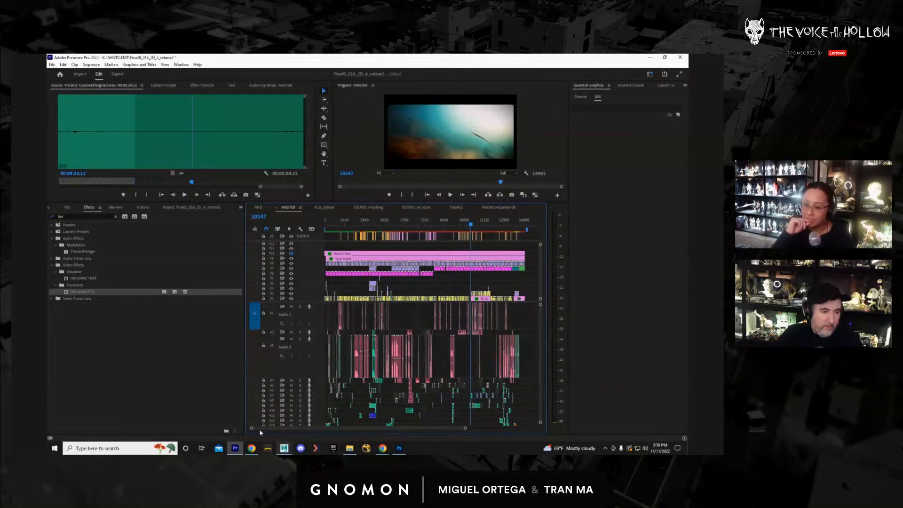
Examine the MASTER shots more closely from about frame 10670 to 11425 for usable trailer footage.
left_click_drag(251, 429, 336, 438)
left_click_drag(433, 225, 459, 227)
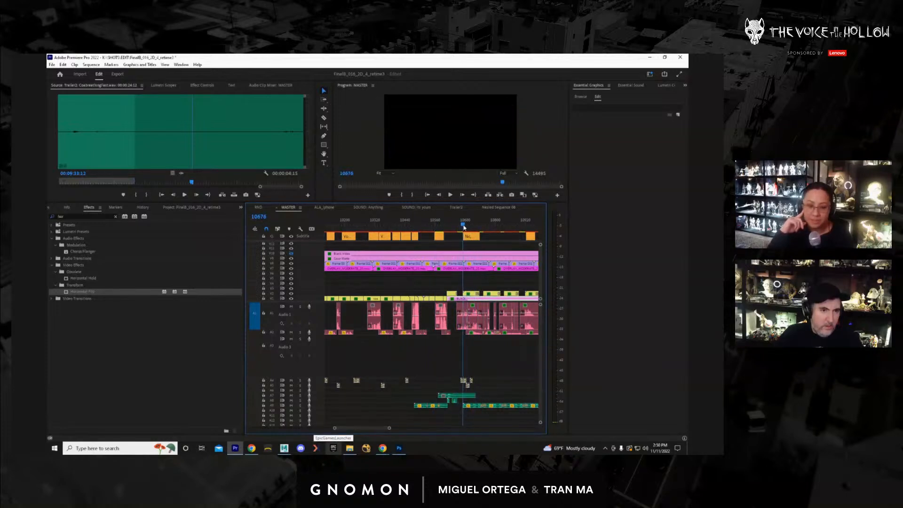
left_click_drag(463, 227, 466, 227)
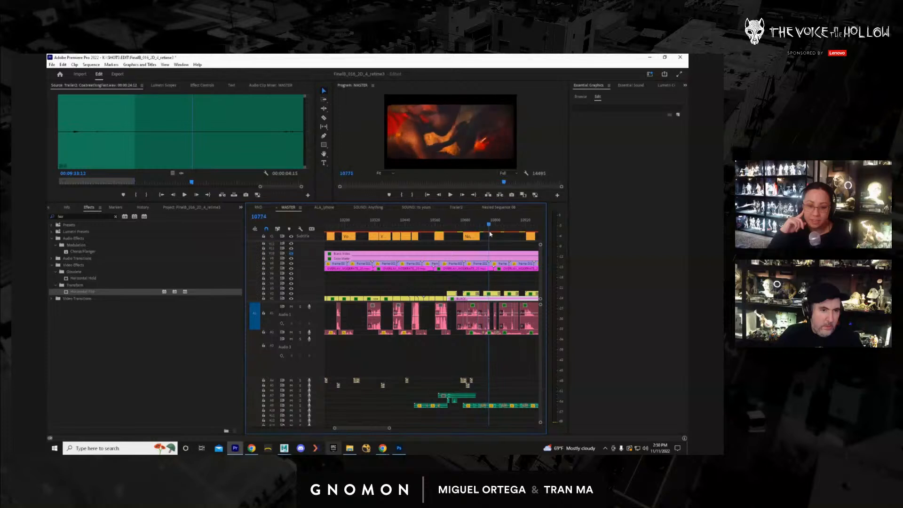
left_click_drag(532, 239, 482, 250)
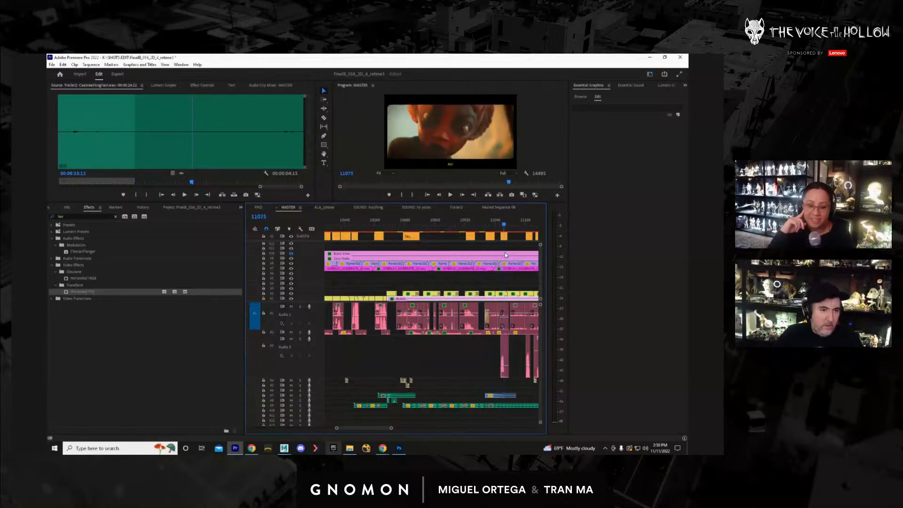
left_click_drag(568, 269, 470, 267)
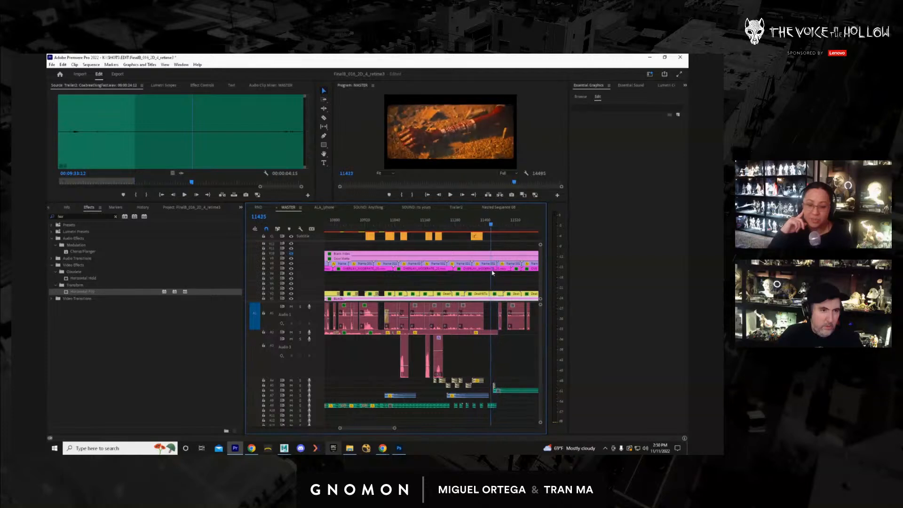
left_click_drag(511, 276, 534, 281)
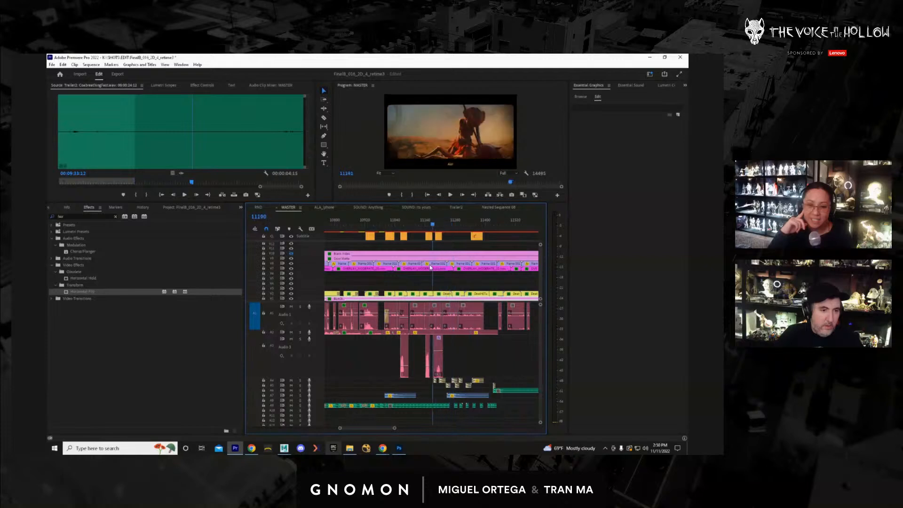
mouse_move(403, 269)
left_mouse_down()
mouse_move(304, 272)
mouse_move(375, 281)
mouse_move(297, 275)
mouse_move(349, 280)
mouse_move(299, 262)
mouse_move(406, 264)
left_mouse_up()
Search the early part of MASTER up to about frame 1642 for the shot of the girl seen from behind.
left_click_drag(320, 429, 303, 430)
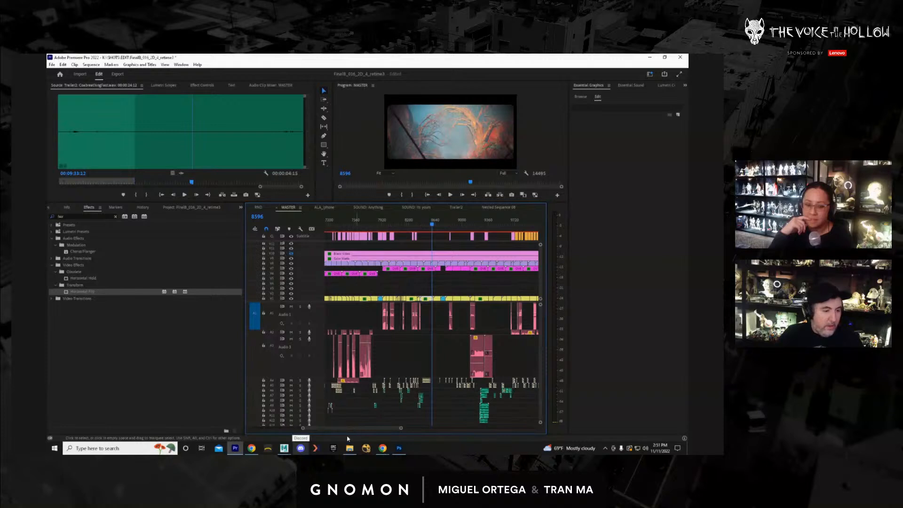
left_click_drag(349, 429, 298, 428)
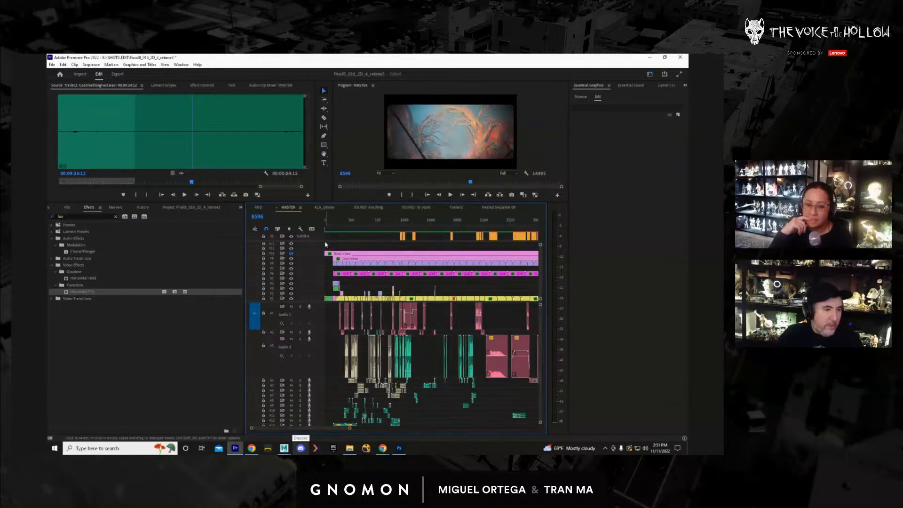
left_click(335, 228)
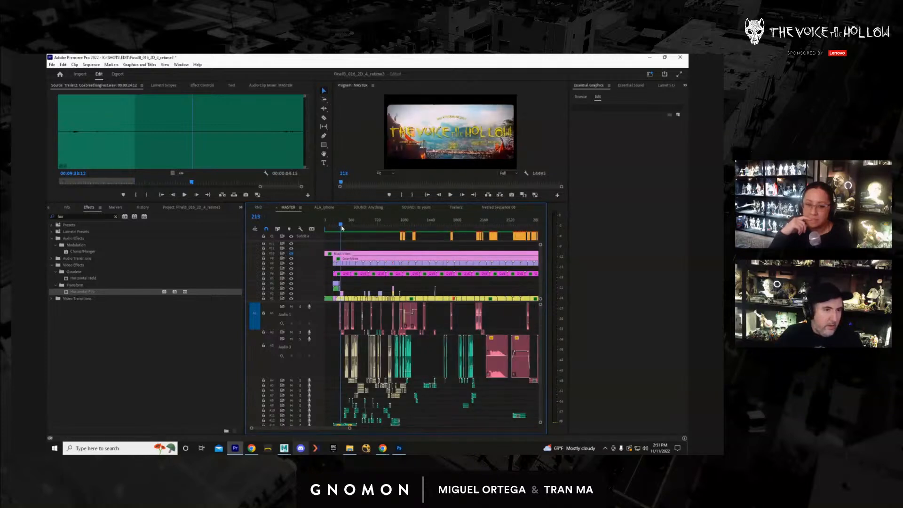
left_click_drag(345, 227, 445, 232)
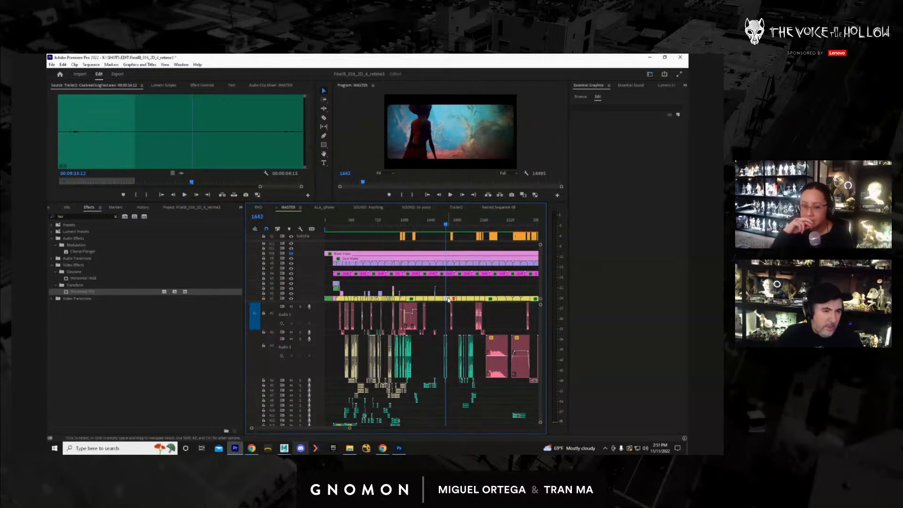
Try placing the copied back-view shot at the start of Trailer2 and extending the next clip back to meet it.
left_click(456, 207)
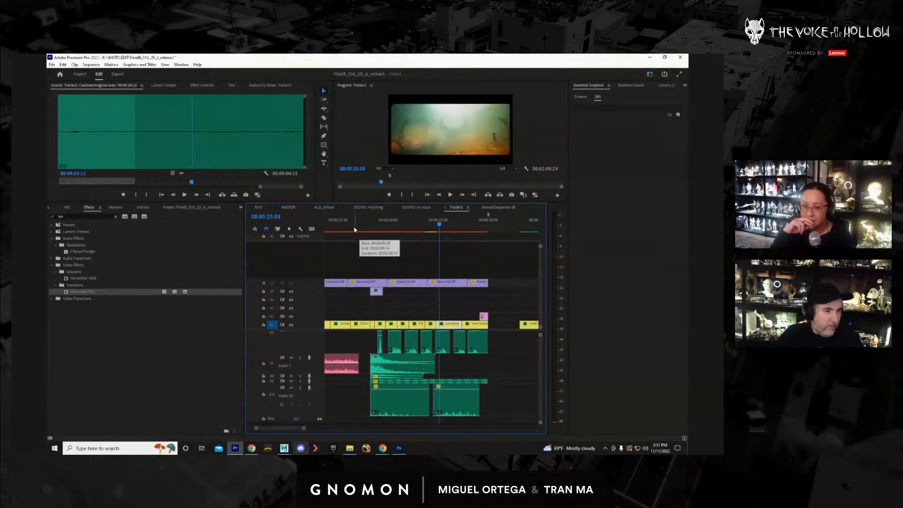
key("Home")
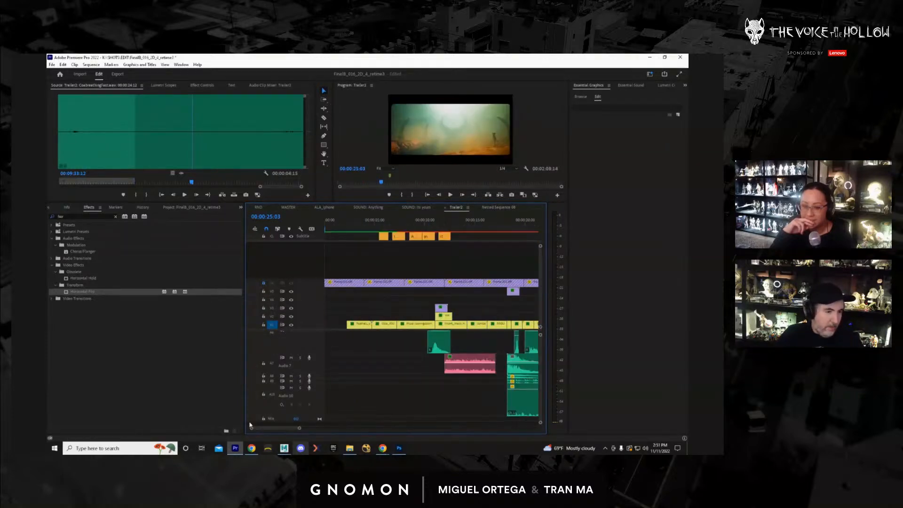
left_click(359, 220)
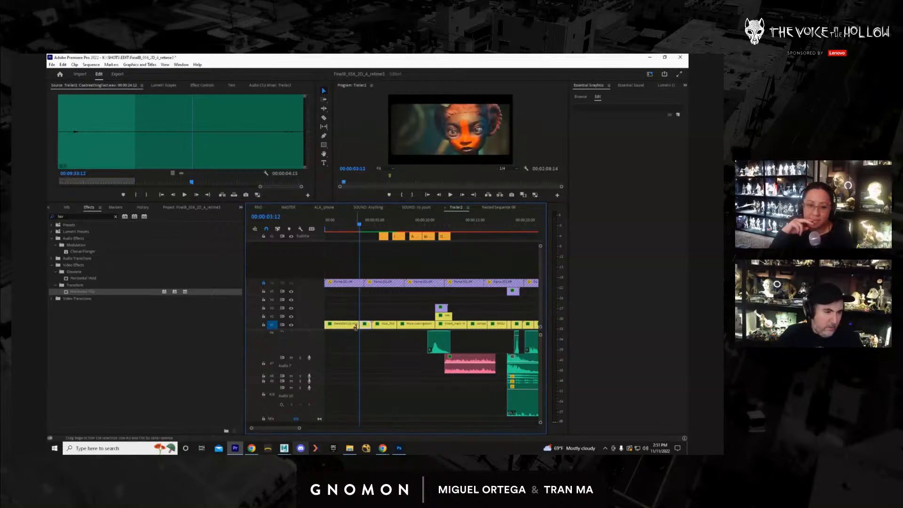
left_click_drag(360, 325, 350, 327)
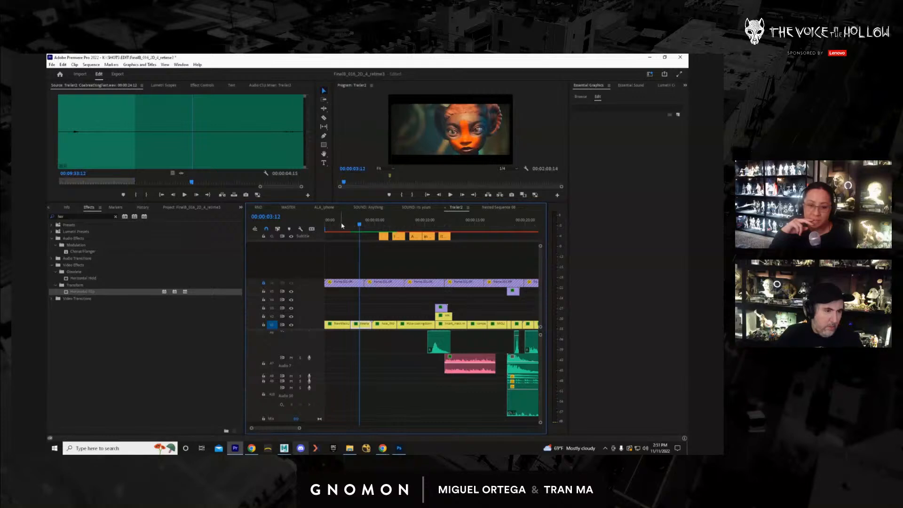
left_click(325, 226)
left_click_drag(323, 227, 348, 266)
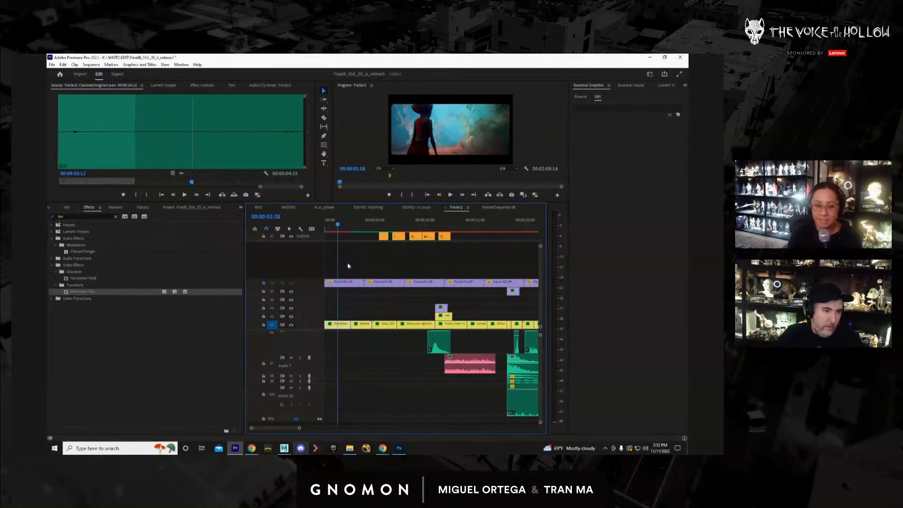
Undo the back-view shot's placement and the neighbouring clip's trim at the start of Trailer2.
left_click(334, 326)
key("ctrl+z")
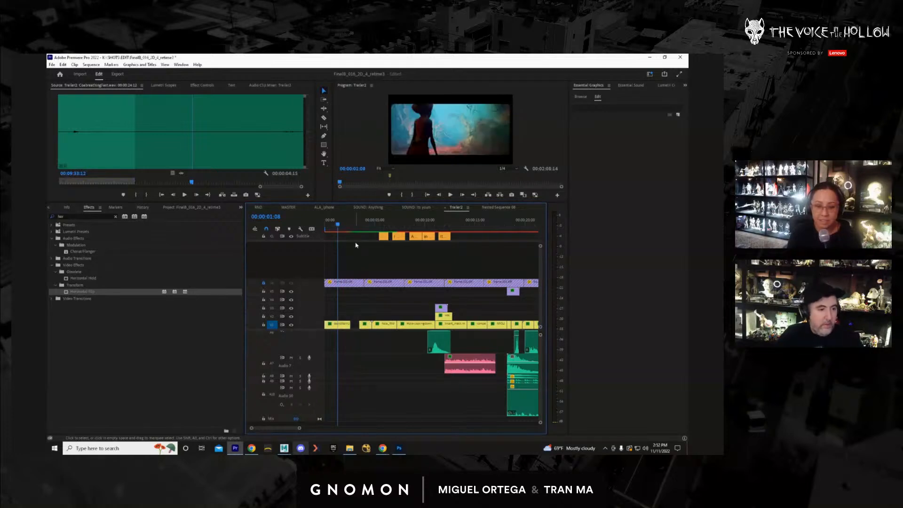
key("ctrl+z")
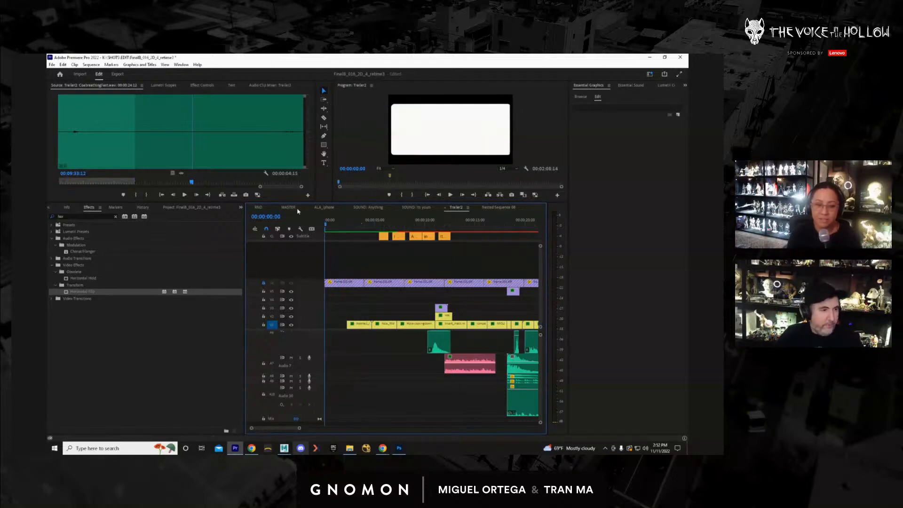
Find the side-view shot of the girl near frame 2272 in MASTER and copy it.
left_click(291, 207)
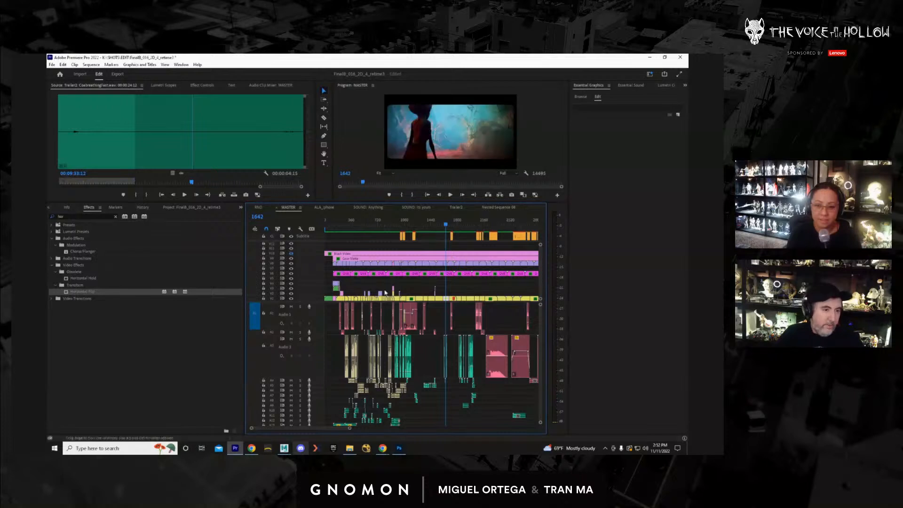
left_click(446, 227)
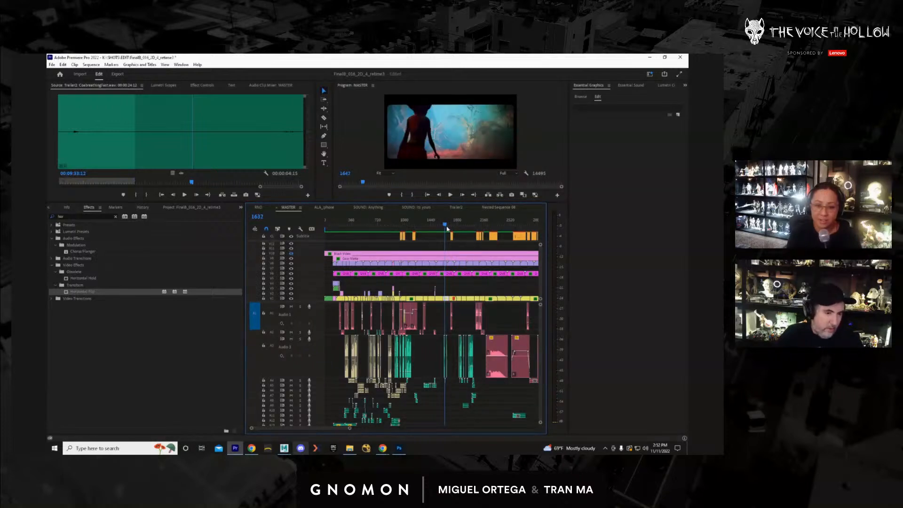
left_click_drag(449, 229, 471, 230)
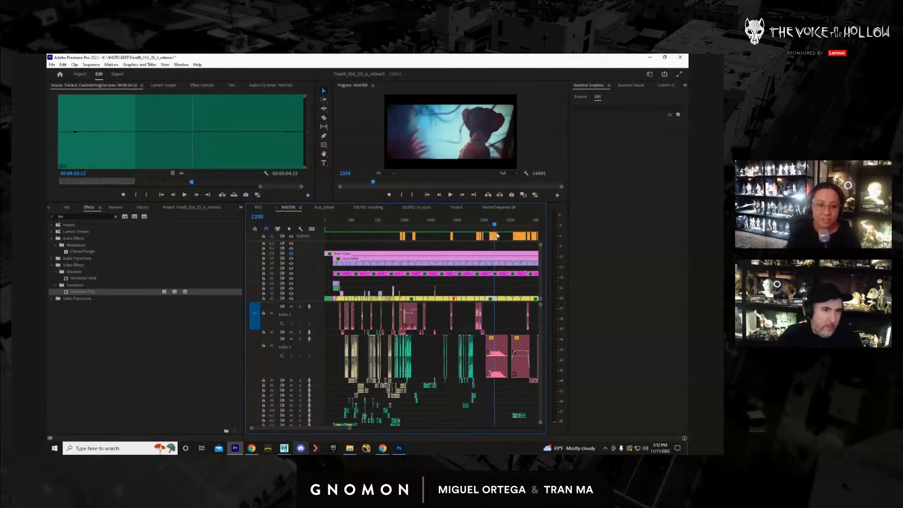
left_click_drag(502, 235, 492, 236)
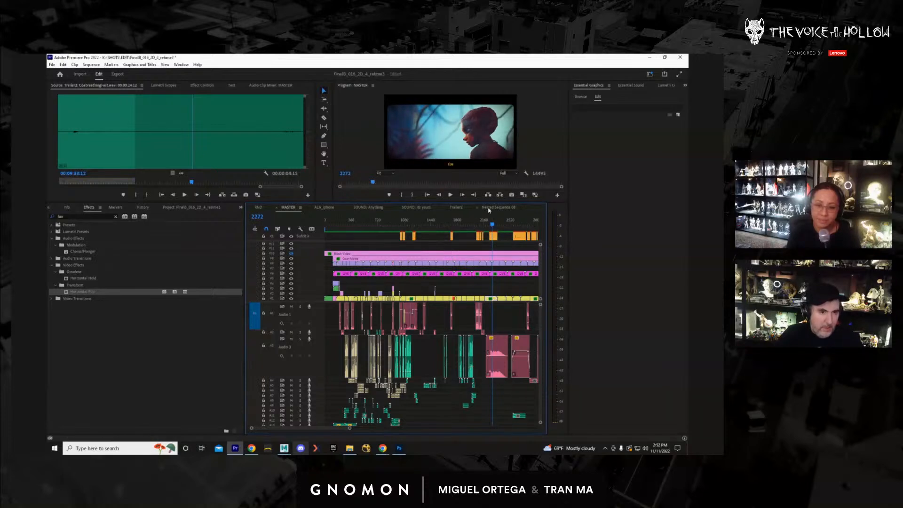
Try pasting the copied side-view shot at the start of Trailer2 on the lowest video track, and undo it.
left_click(455, 207)
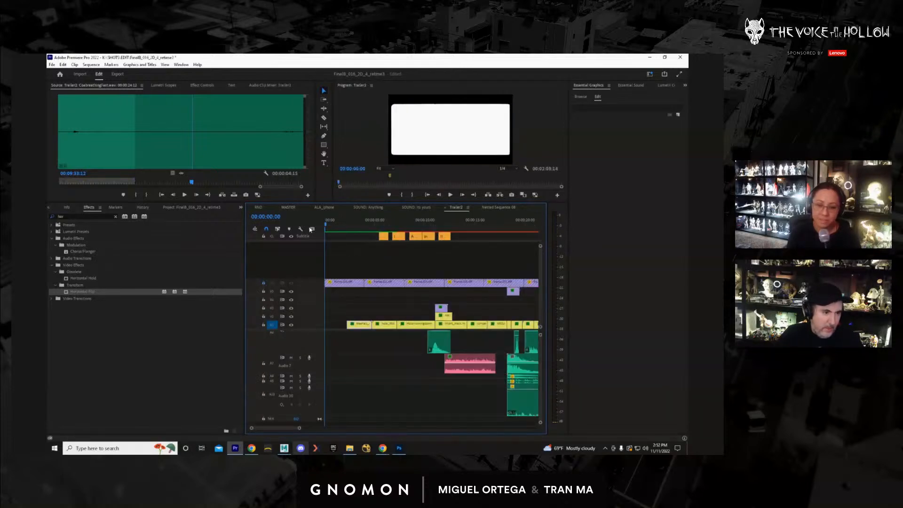
left_click_drag(337, 230, 312, 229)
key("ctrl+v")
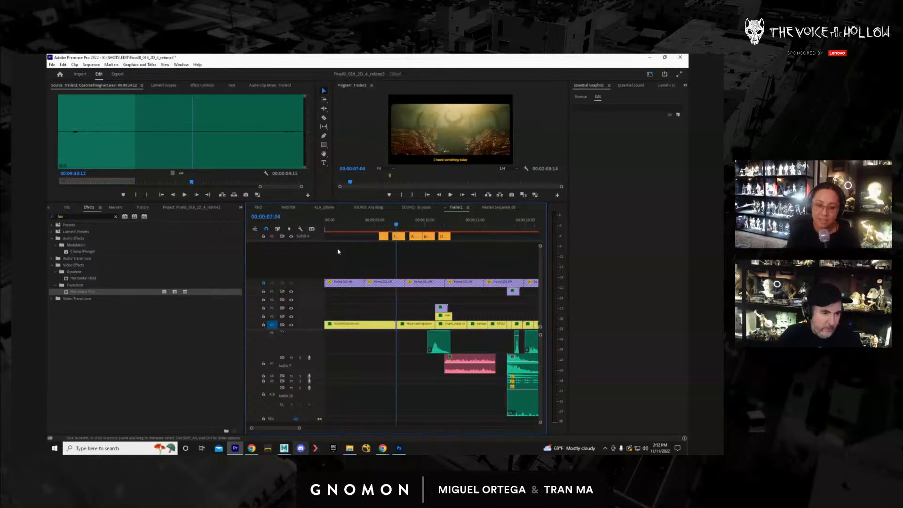
key("ctrl+z")
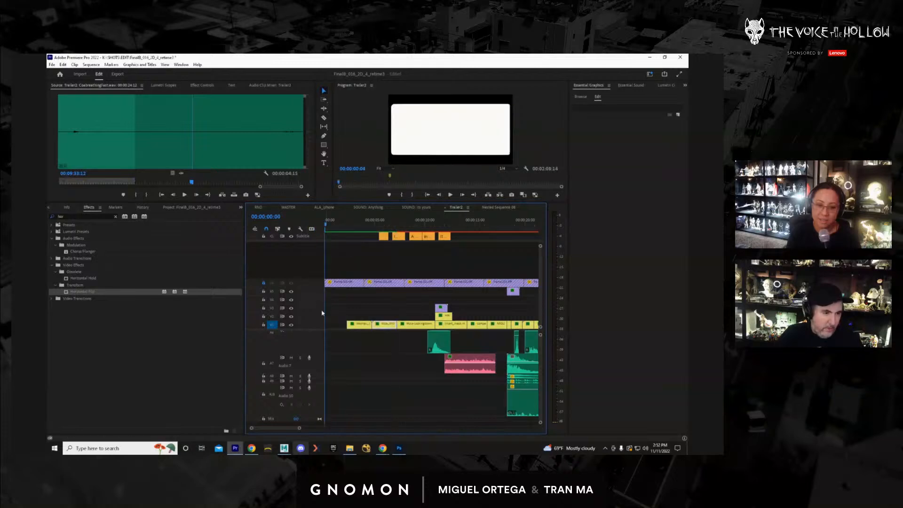
Lock the lowest video track and paste the side-view shot above it, keeping the part after 00:00:05:06 as the opening clip.
left_click(264, 325)
key("ctrl+v")
left_click_drag(350, 226, 377, 232)
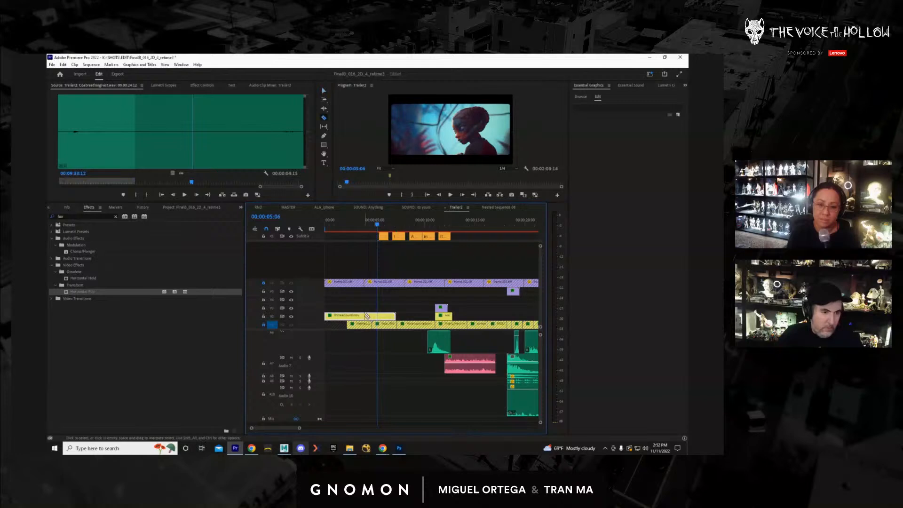
key("v")
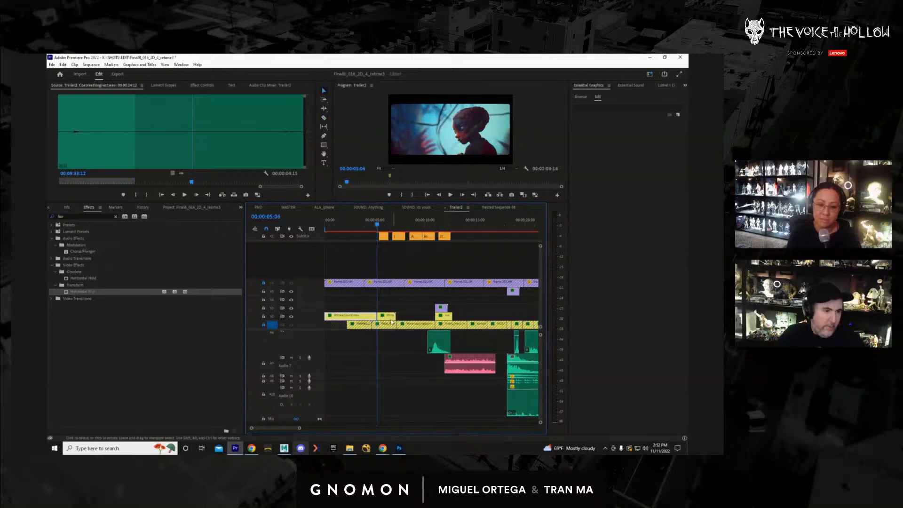
left_click_drag(391, 321, 327, 317)
Play Trailer2 full screen from 00:00:00:00 to review the new opening shot, and return to the editing view.
left_click(324, 229)
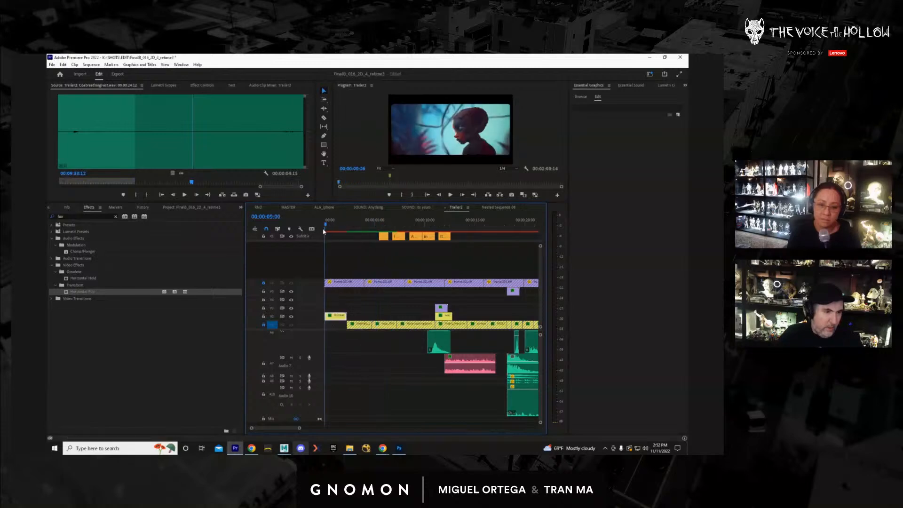
key("ctrl+grave")
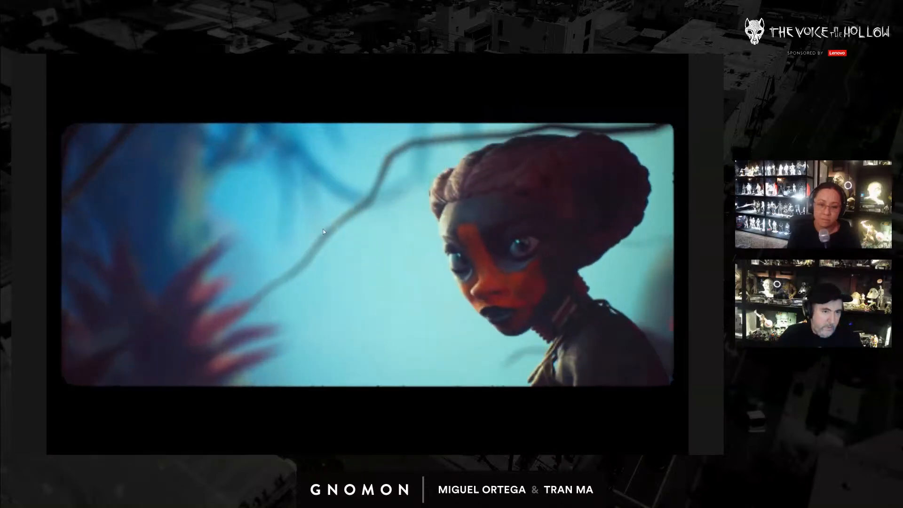
key("Escape")
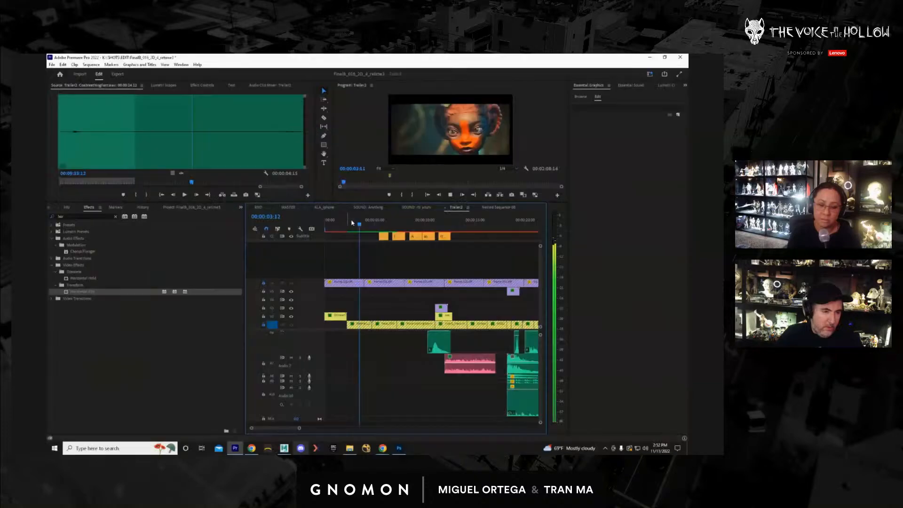
Delete the side-view opening clip from Trailer2 and find and copy the back-view shot of the masked figure near frame 4943 in MASTER.
left_click_drag(360, 226, 334, 227)
key("Delete")
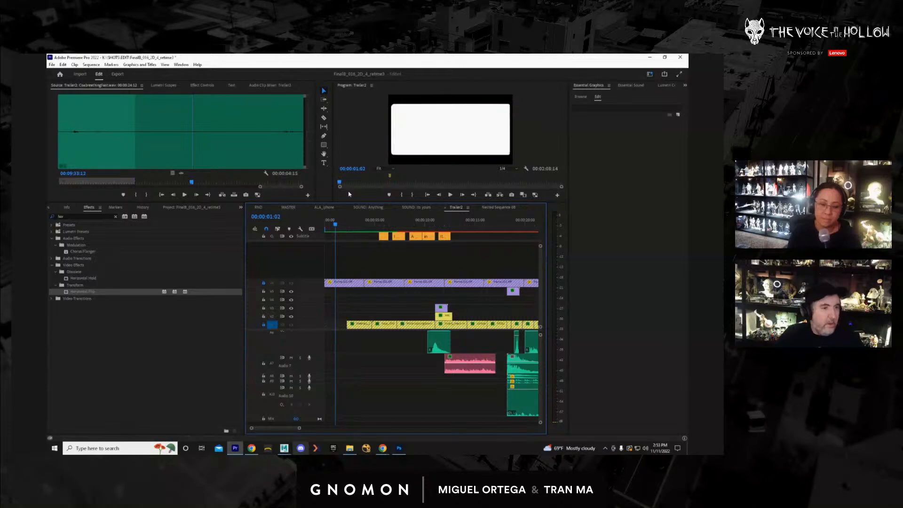
left_click(298, 208)
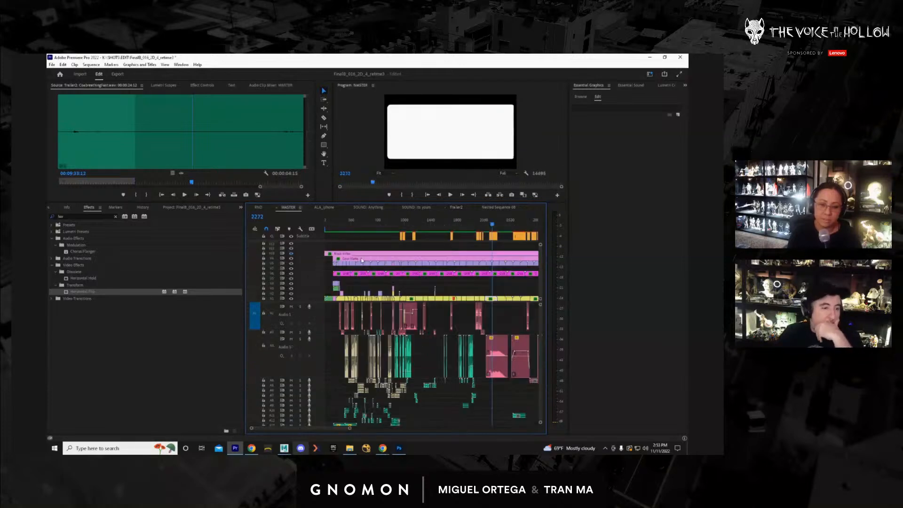
left_click_drag(493, 227, 514, 236)
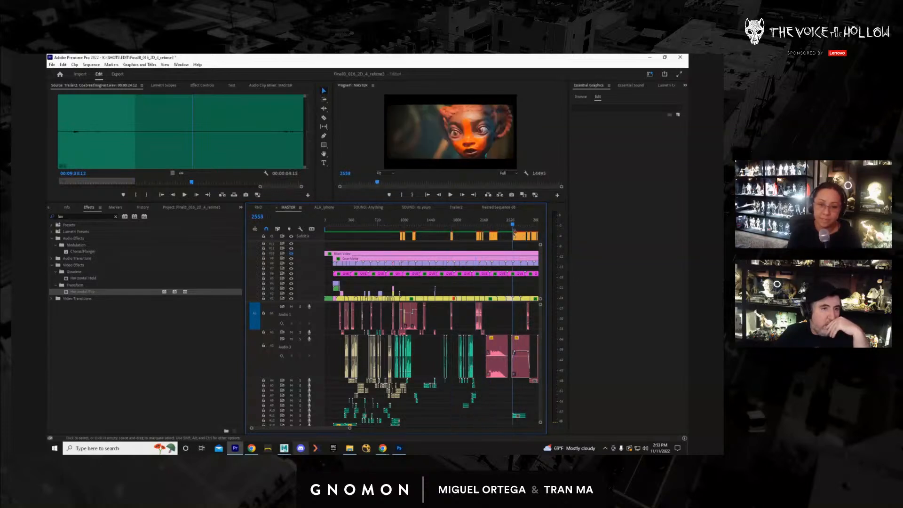
left_click_drag(279, 428, 299, 428)
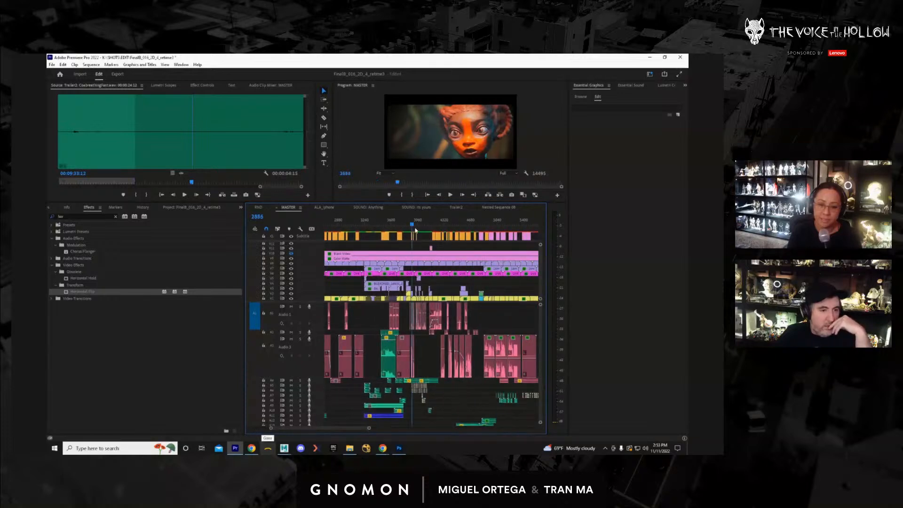
left_click_drag(416, 229, 492, 236)
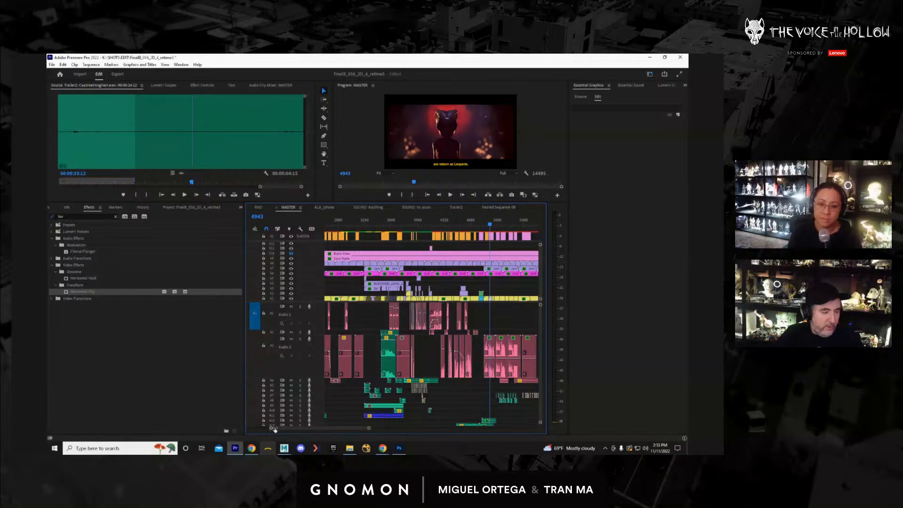
left_click_drag(274, 429, 294, 429)
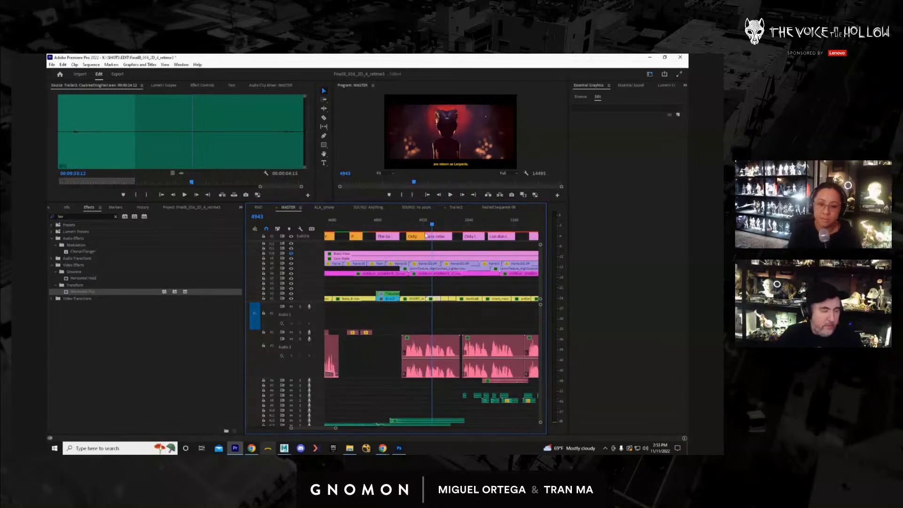
Paste the back-view shot at 00:00:00:00 in Trailer2 above the locked lowest video track, and extend its end to the next shot's start.
left_click(456, 207)
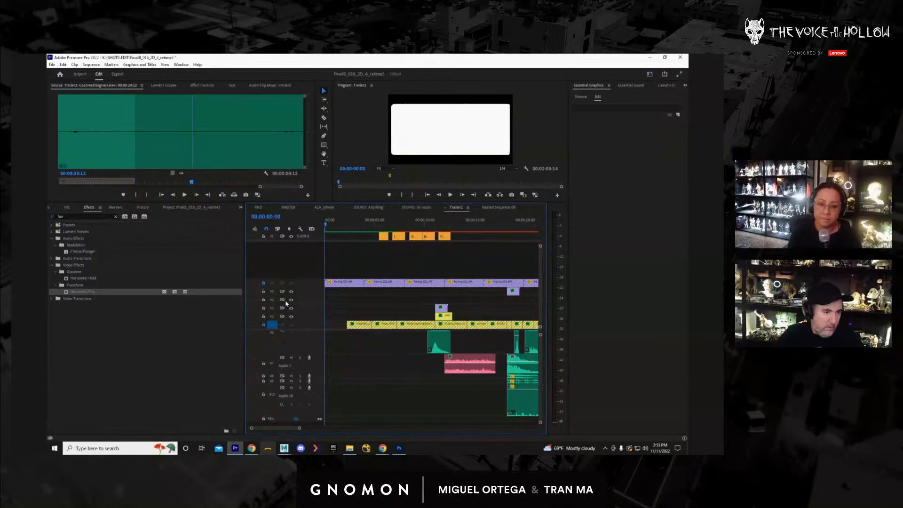
key("ctrl+v")
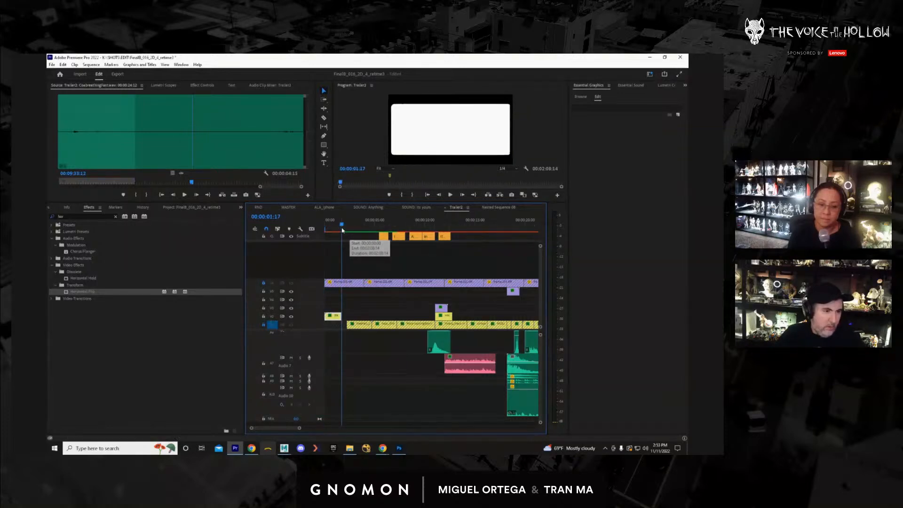
mouse_move(341, 230)
left_mouse_down()
mouse_move(326, 231)
mouse_move(361, 233)
mouse_move(328, 240)
left_mouse_up()
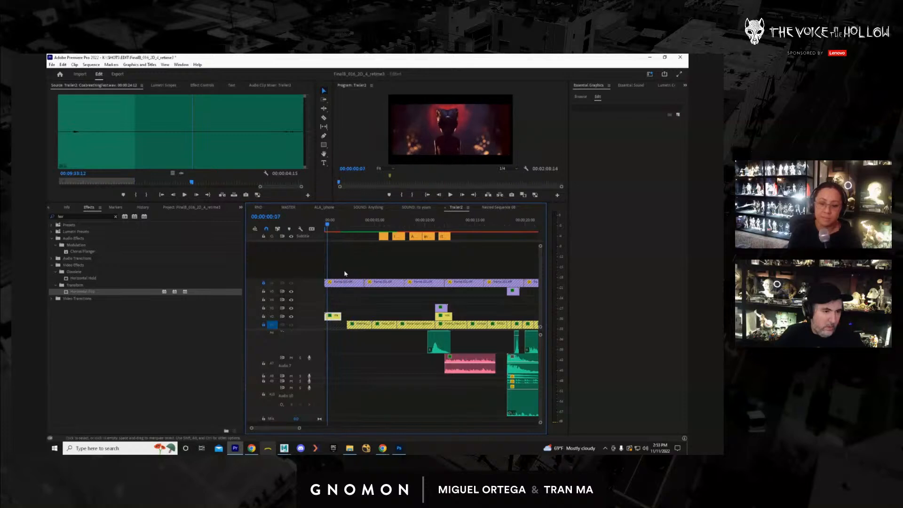
left_click_drag(341, 316, 346, 316)
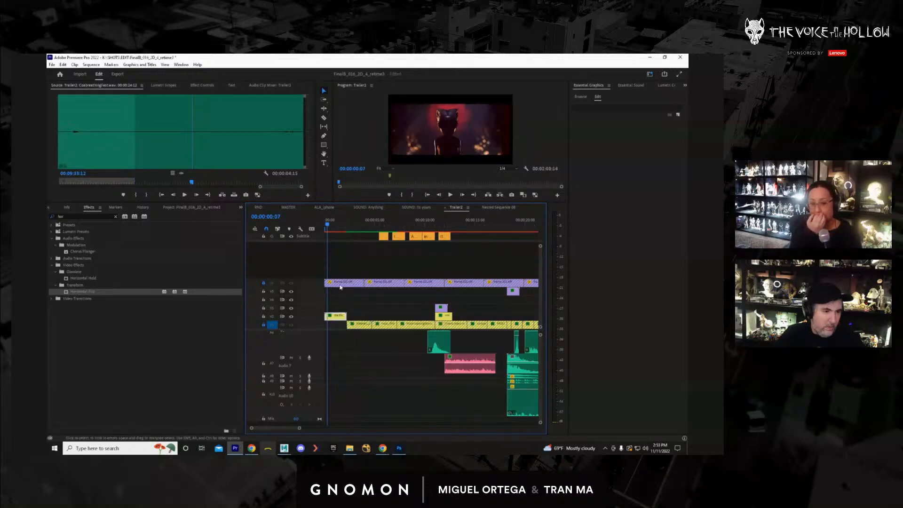
Play Trailer2 full screen from the beginning to review the back-view opening shot, and return to the editing view.
mouse_move(338, 226)
left_mouse_down()
mouse_move(358, 228)
mouse_move(324, 234)
left_mouse_up()
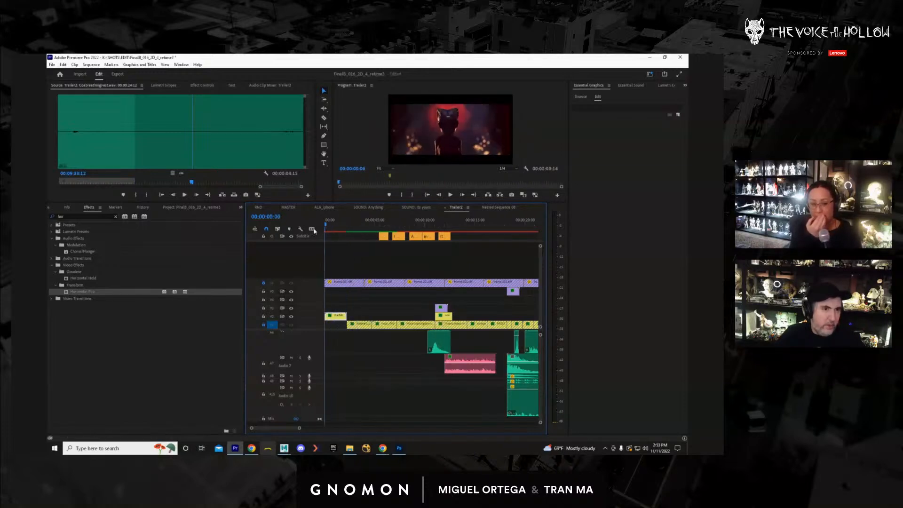
key("space")
key("ctrl+grave")
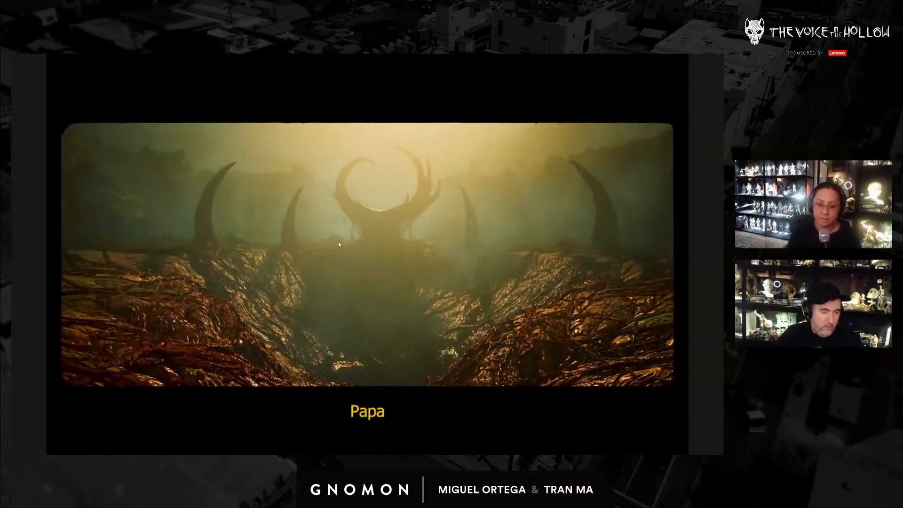
key("ctrl+grave")
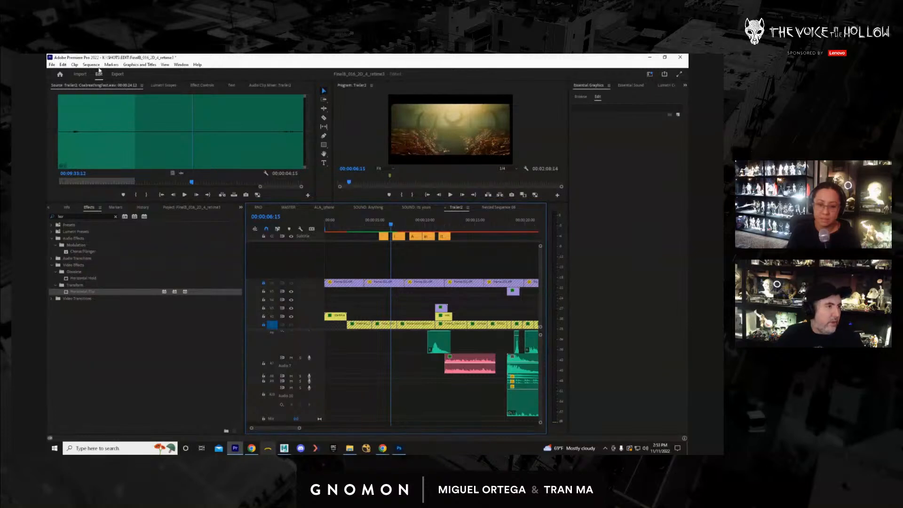
Render the video previews of Trailer2 and stop the render partway through.
left_click(91, 65)
left_click(108, 88)
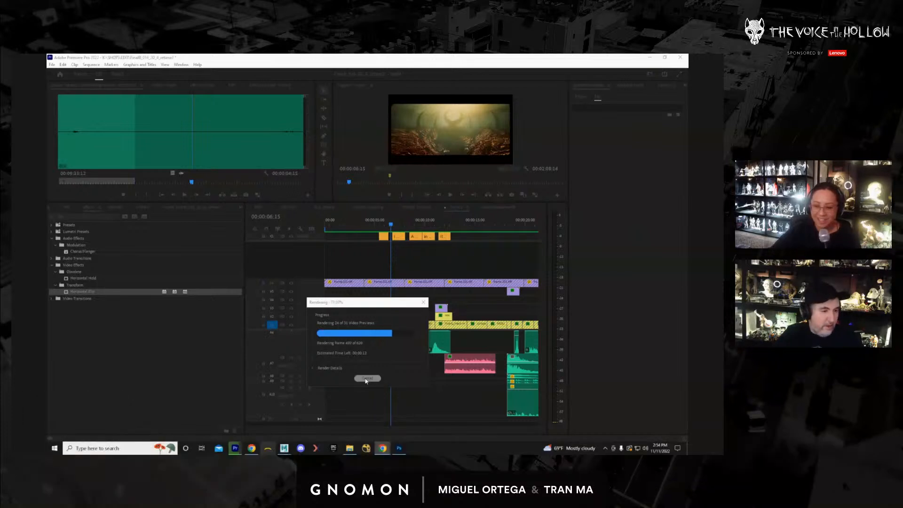
left_click(367, 379)
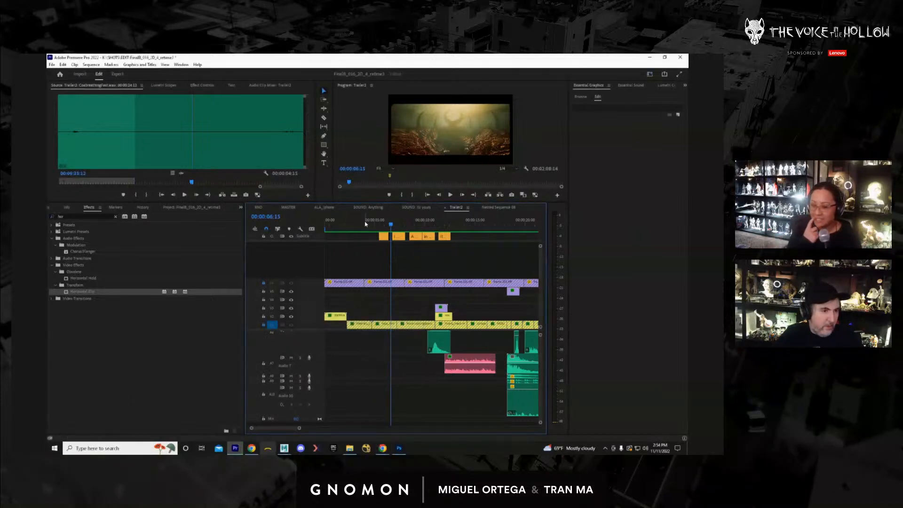
Play the rendered opening of Trailer2 from its start to check the cut to the girl's face.
left_click_drag(369, 219, 327, 224)
key("space")
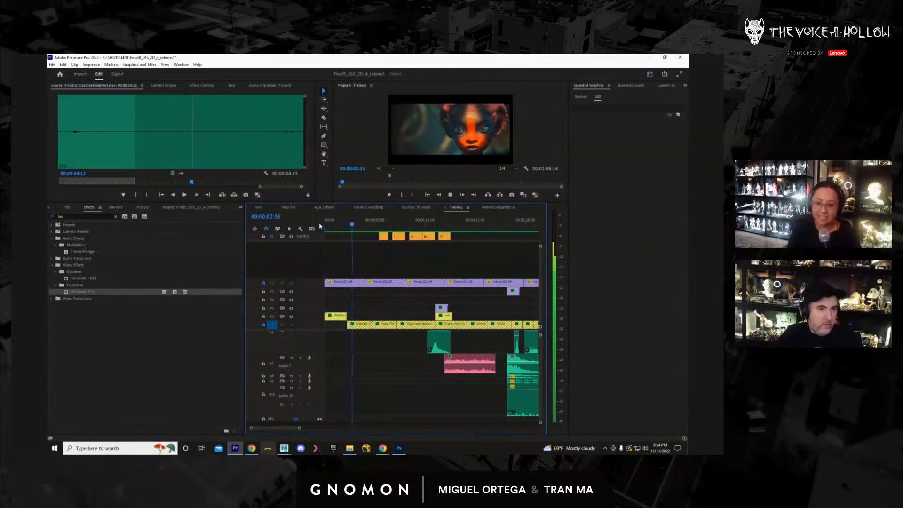
key("space")
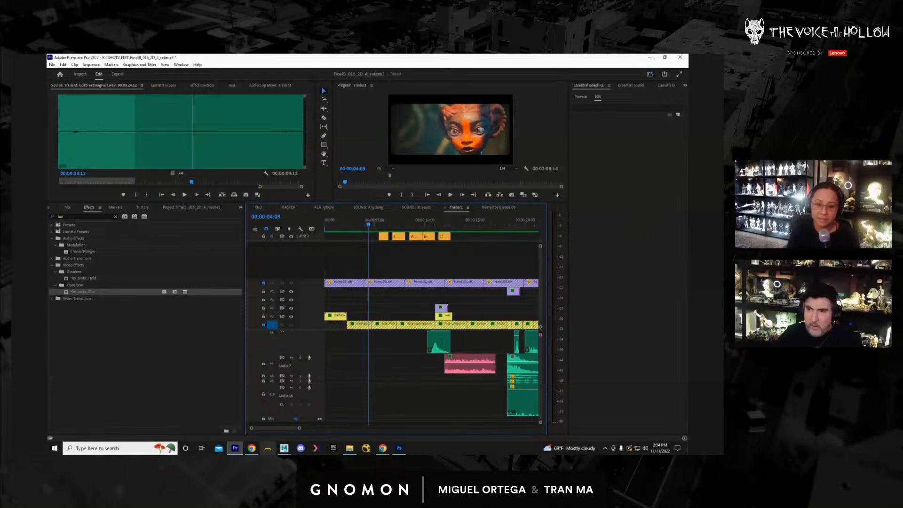
Preview the Fast_Dramatic_Swoosh sound and place it on the Audio 7 track beneath the end of the opening shot.
key("space")
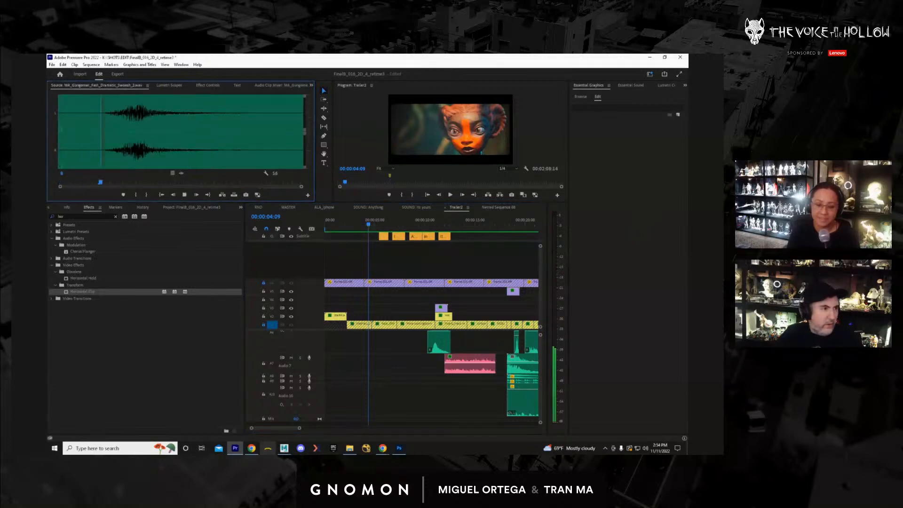
key("space")
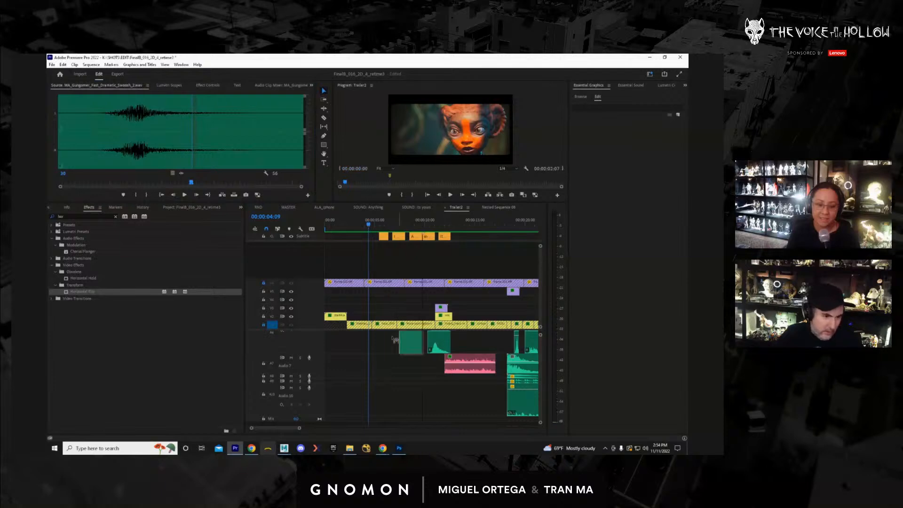
left_click_drag(395, 340, 341, 366)
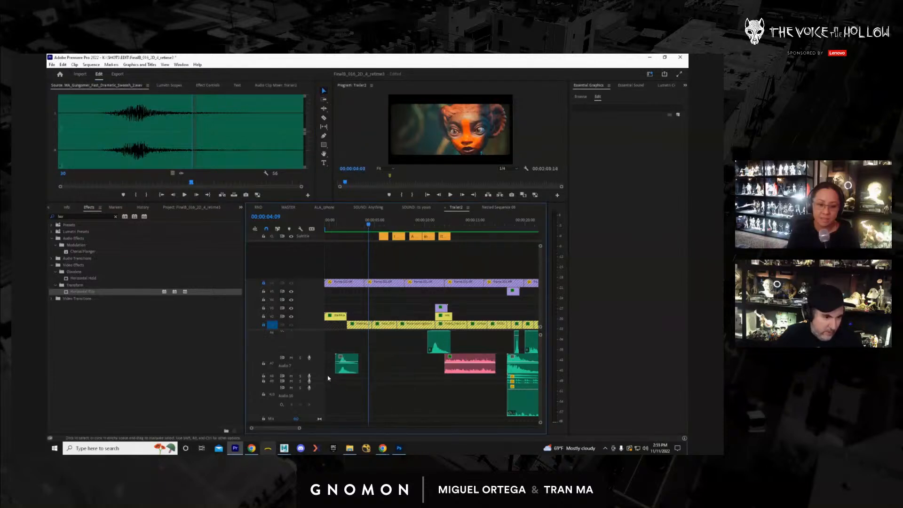
left_click_drag(323, 396, 324, 404)
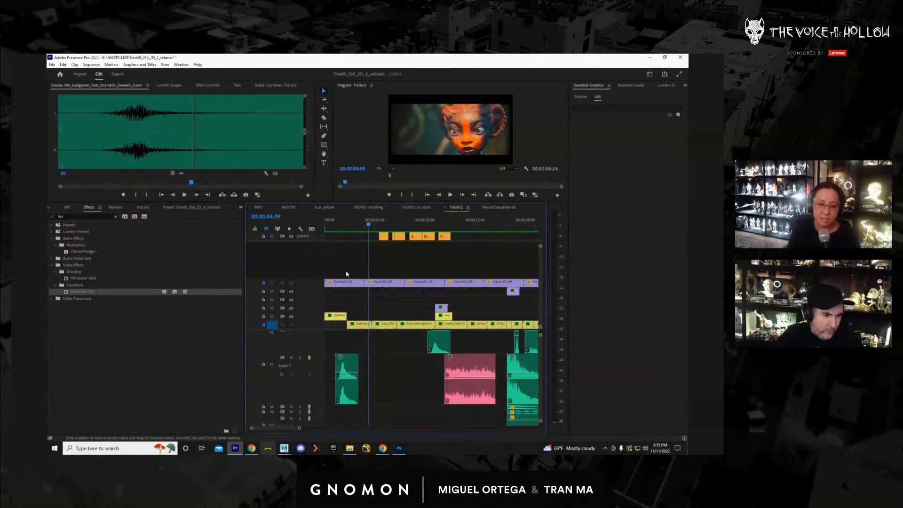
Shift the swoosh sound so its loudest peak lines up with the cut between the opening shot and the girl's face.
left_click(347, 224)
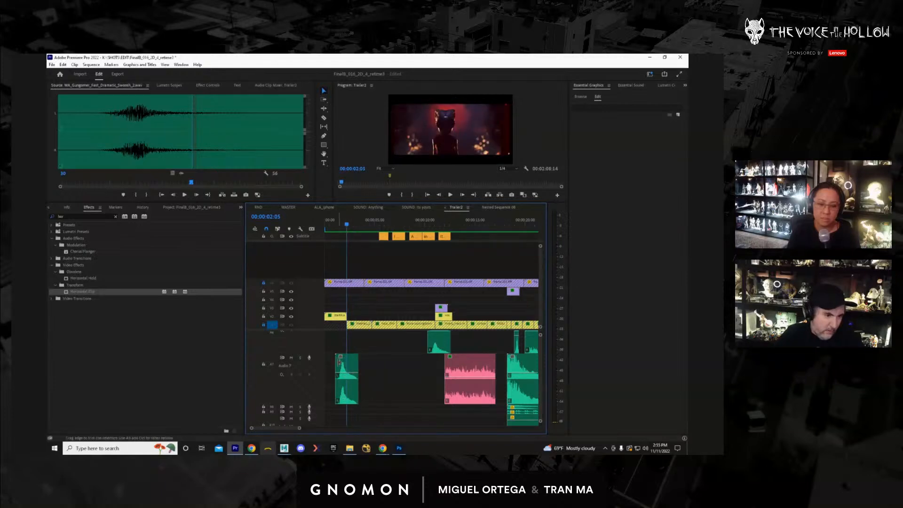
left_click_drag(342, 367, 351, 390)
left_click(337, 224)
key("space")
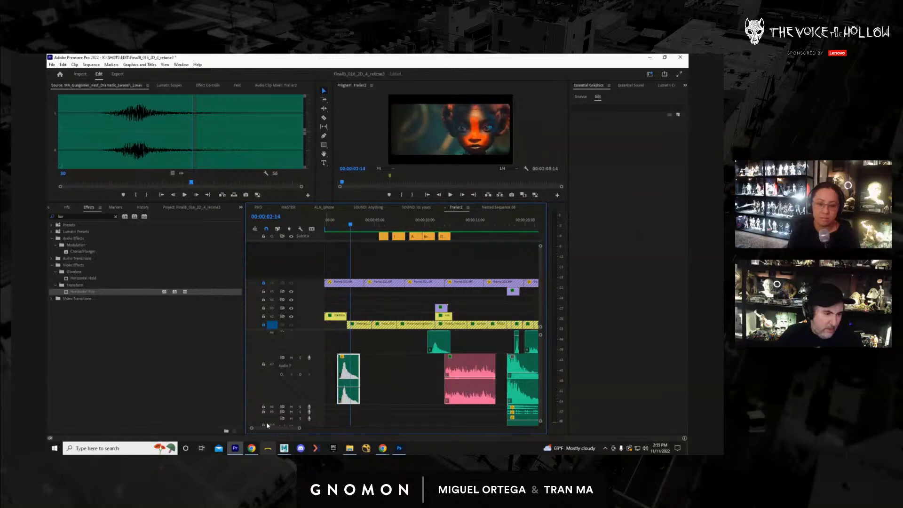
left_click_drag(252, 428, 269, 428)
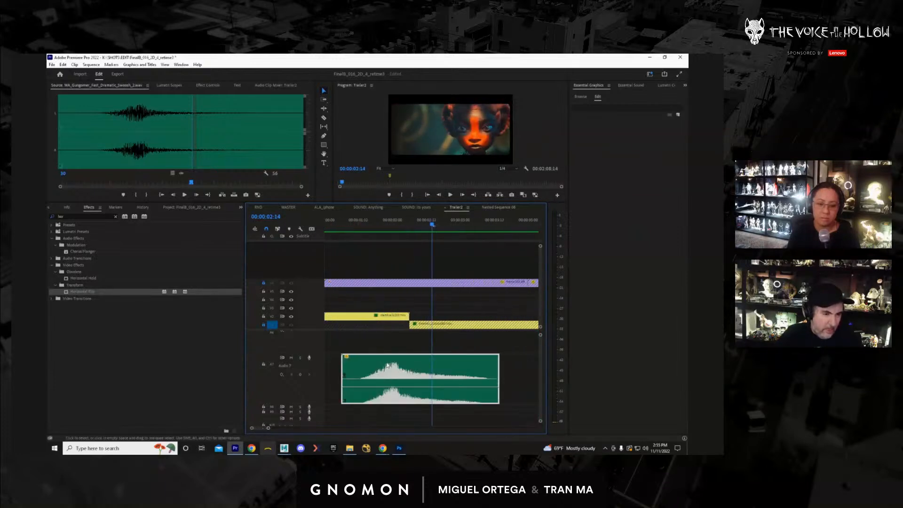
left_click_drag(391, 367, 408, 369)
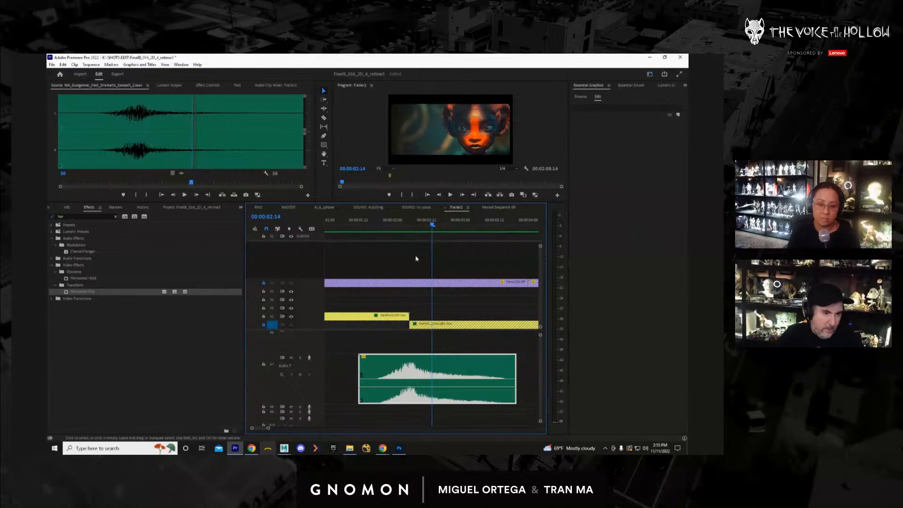
Play across the first cut from about 00:00:01:19 to check the timing of the swoosh sound.
left_click_drag(422, 223, 396, 224)
key("space")
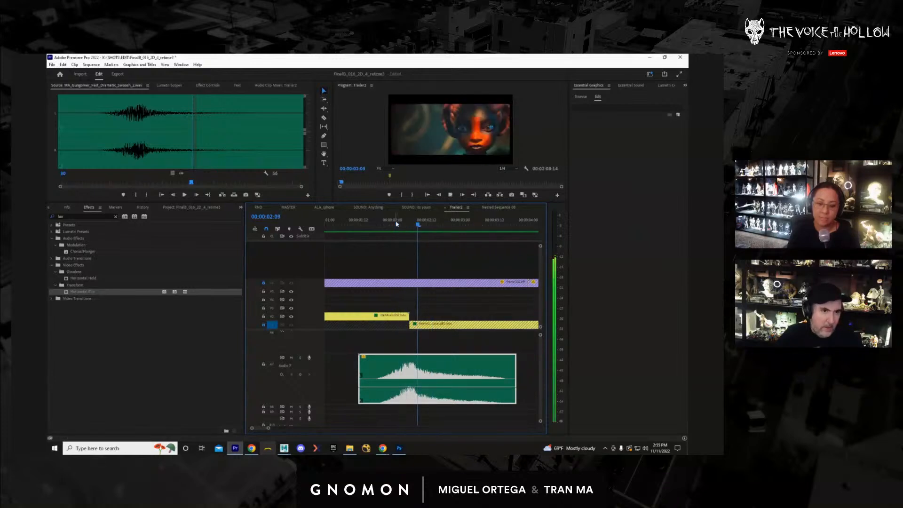
left_click(411, 225)
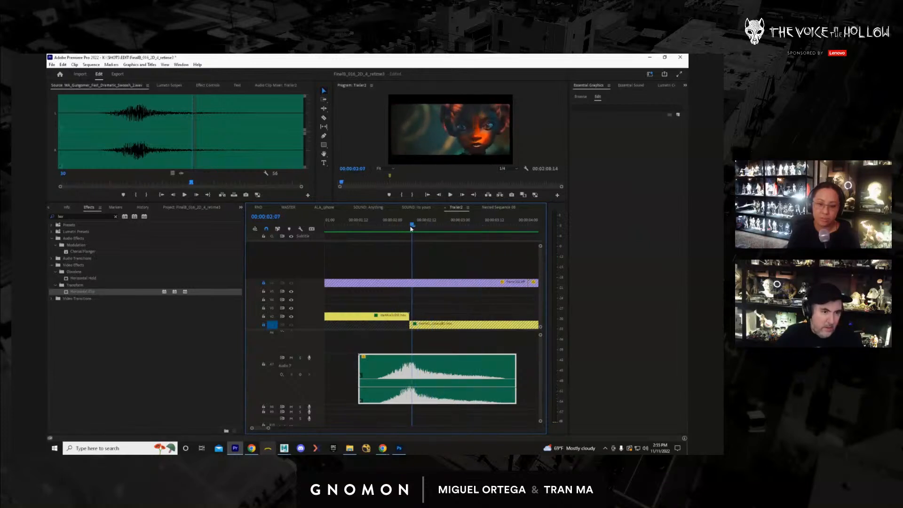
left_click_drag(411, 226, 378, 226)
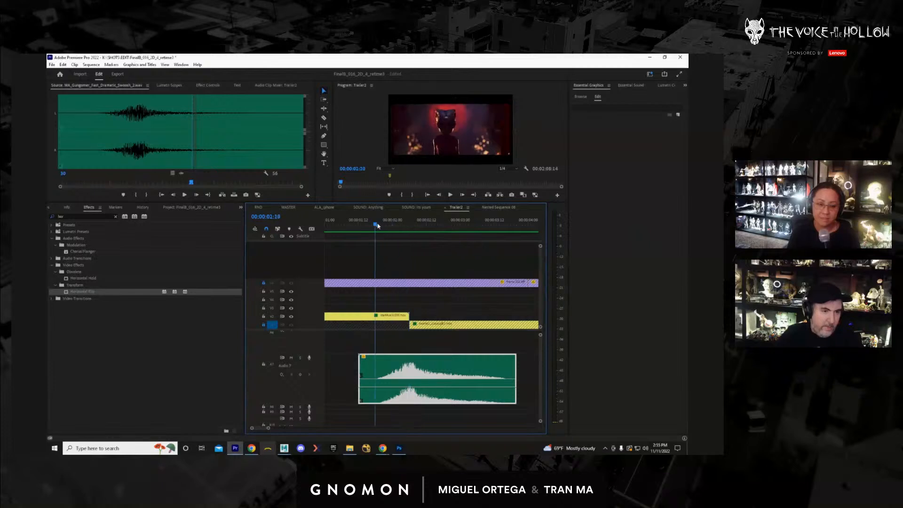
key("space")
key("space")
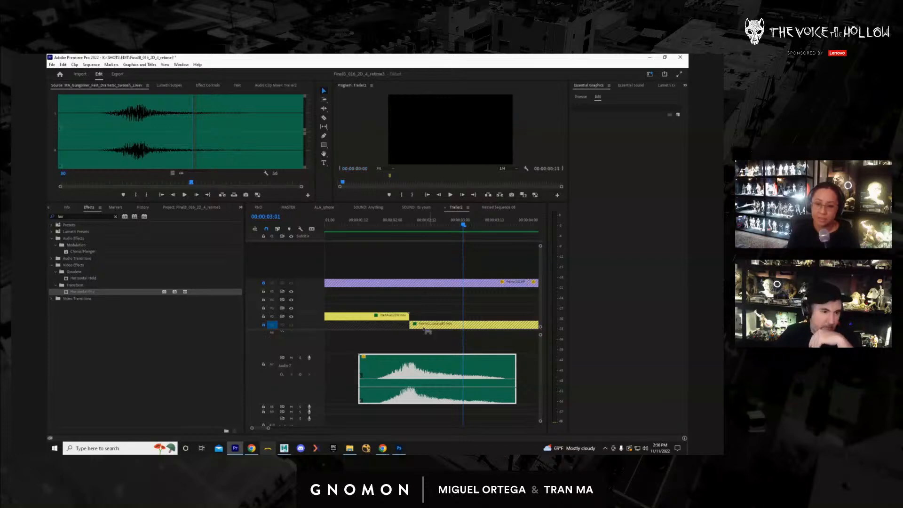
Place the light-leak clip above the first cut, remove its part before 00:00:02:12, and move the rest to overlap the cut.
left_click_drag(427, 331, 416, 306)
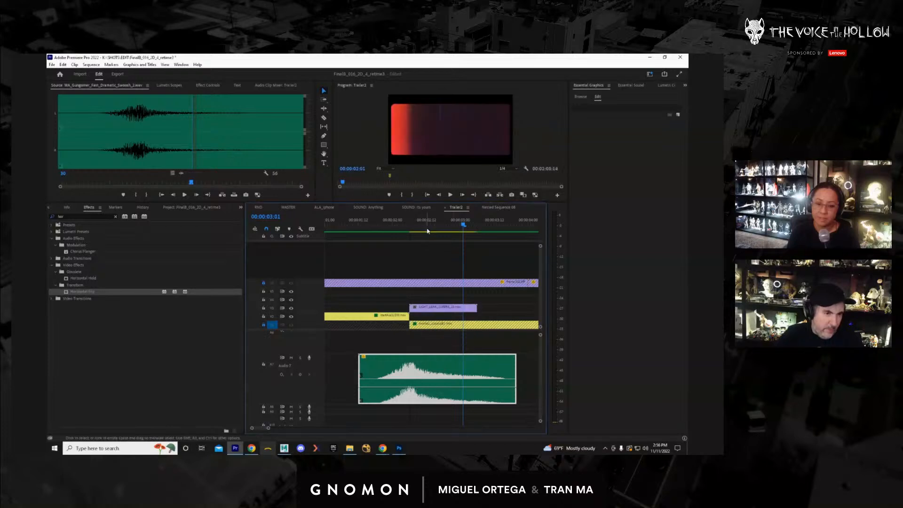
mouse_move(426, 228)
left_mouse_down()
mouse_move(413, 229)
mouse_move(441, 238)
mouse_move(431, 241)
left_mouse_up()
key("c")
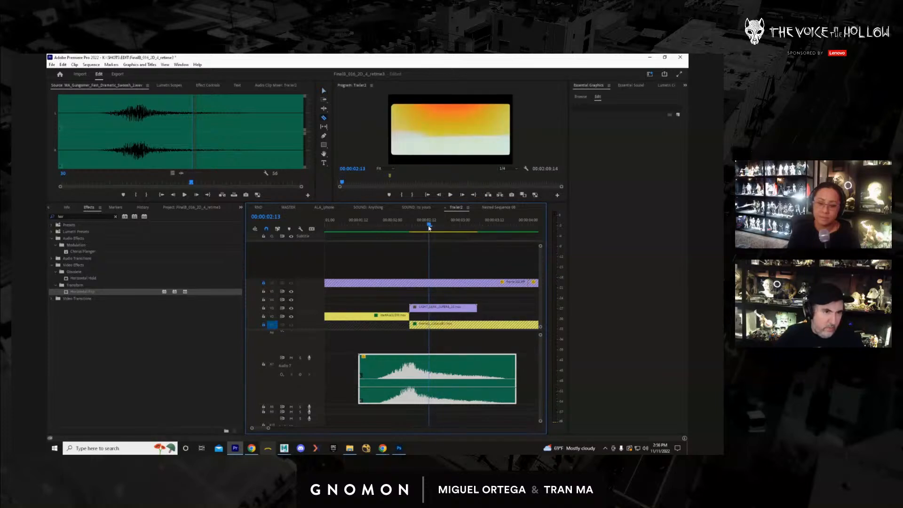
left_click_drag(429, 226, 427, 227)
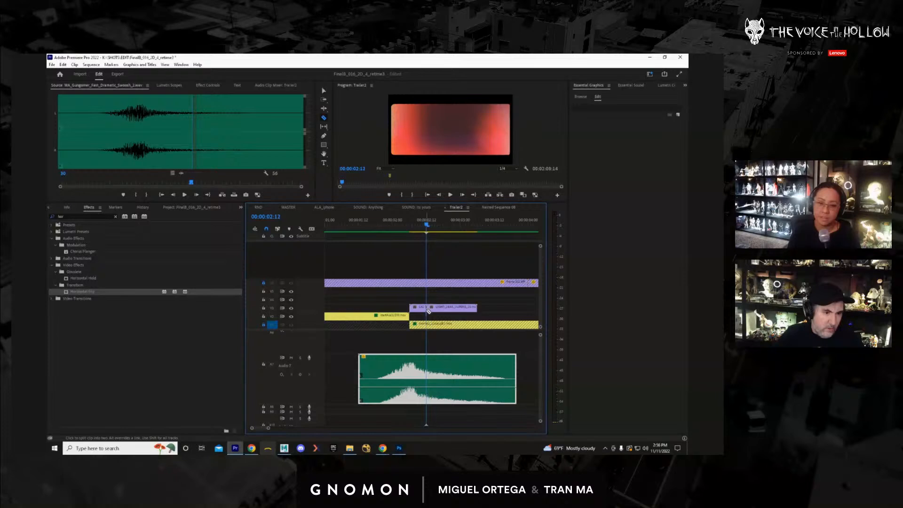
left_click_drag(454, 309, 432, 310)
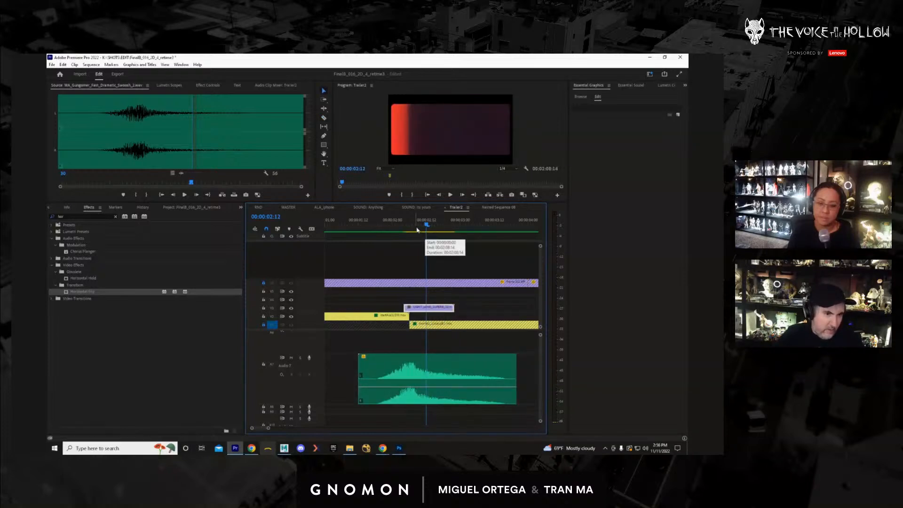
Split the light-leak clip at 00:00:02:10 and select the part after the split.
mouse_move(426, 229)
left_mouse_down()
mouse_move(404, 233)
mouse_move(423, 239)
left_mouse_up()
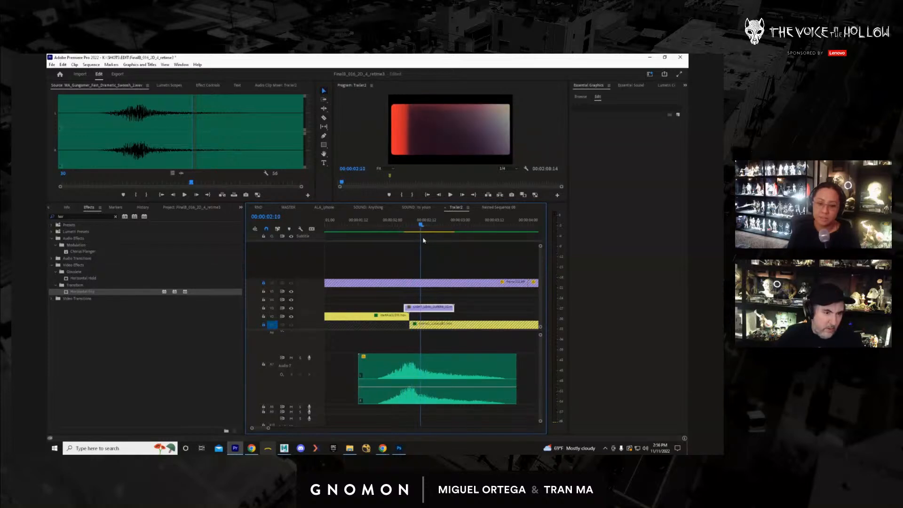
left_click(422, 306)
key("v")
left_click(429, 307)
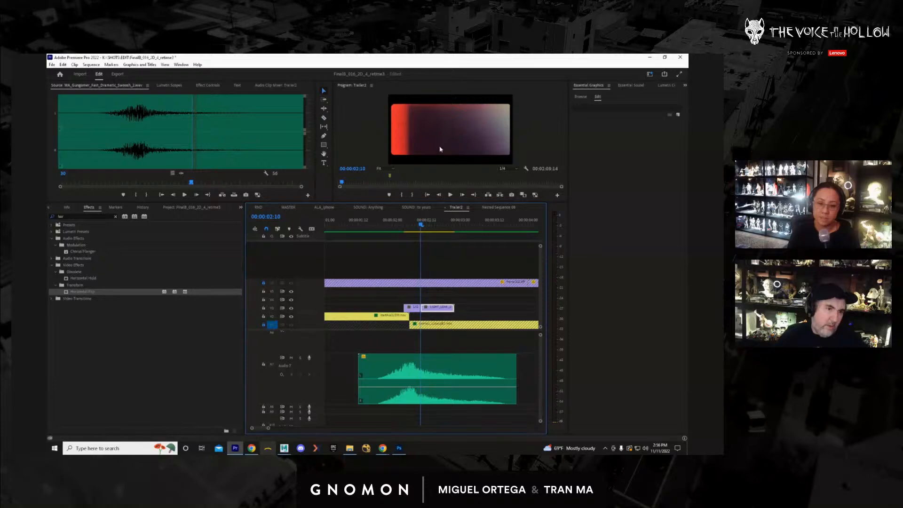
Delete the light leak segment after the playhead and step back two frames onto the remaining short piece.
key("Delete")
key("Left")
key("Left")
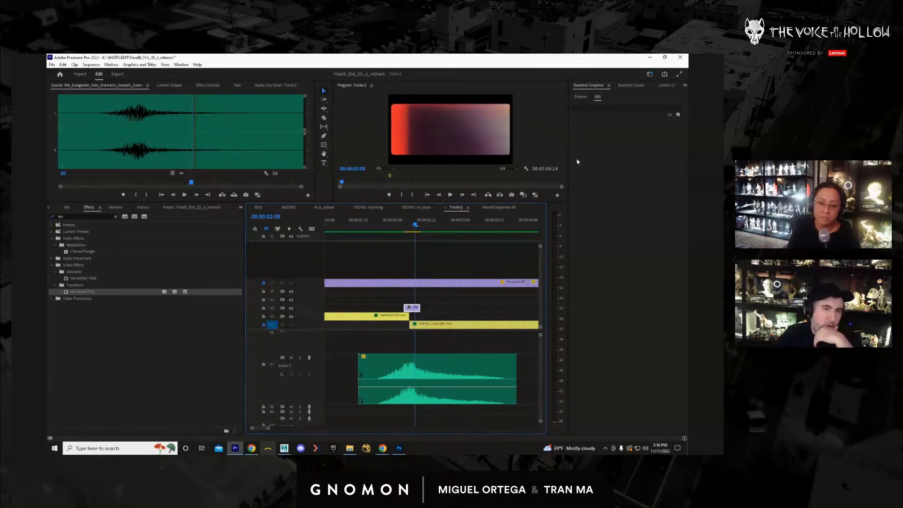
Darken the short light leak clip by pulling the shadows of its Lumetri RGB curve down to black.
left_click(664, 86)
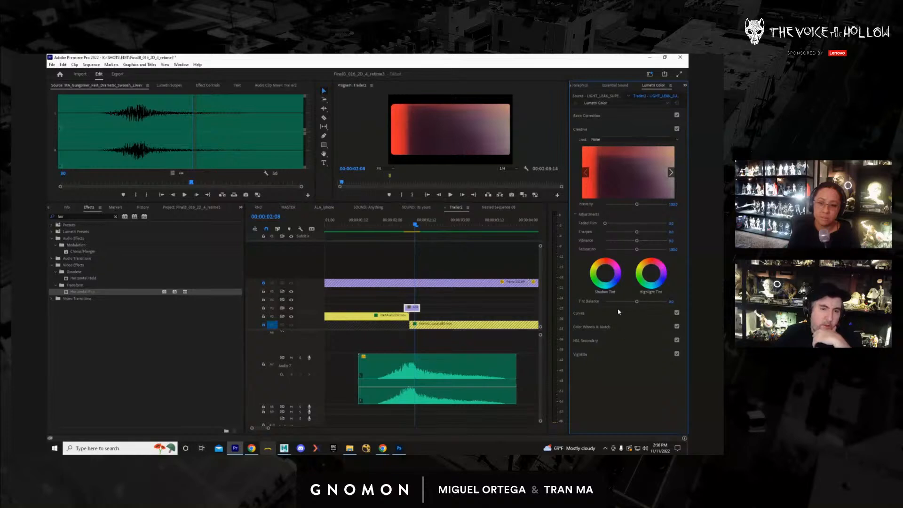
left_click(583, 314)
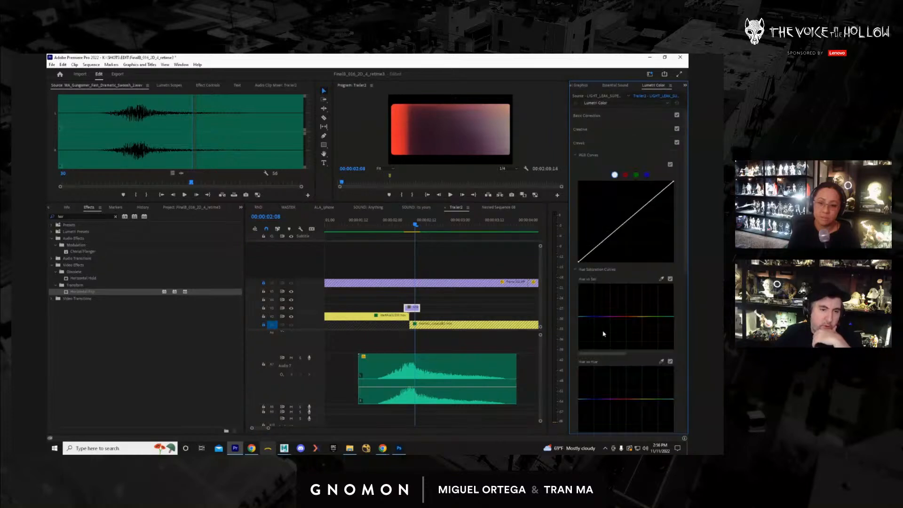
left_click_drag(601, 246, 612, 259)
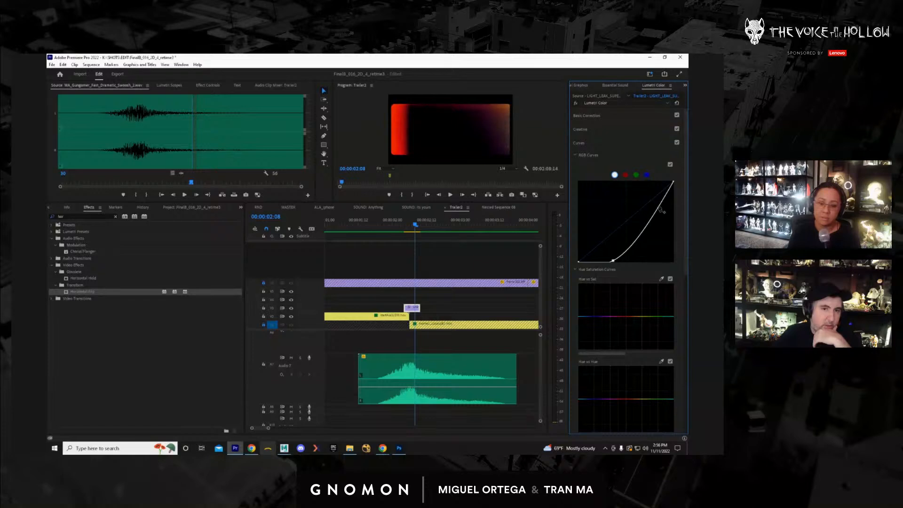
Set the light leak clip's opacity blend mode to Linear Dodge (Add) and preview it over the cut.
left_click(207, 85)
scroll(163, 177, "down", 2)
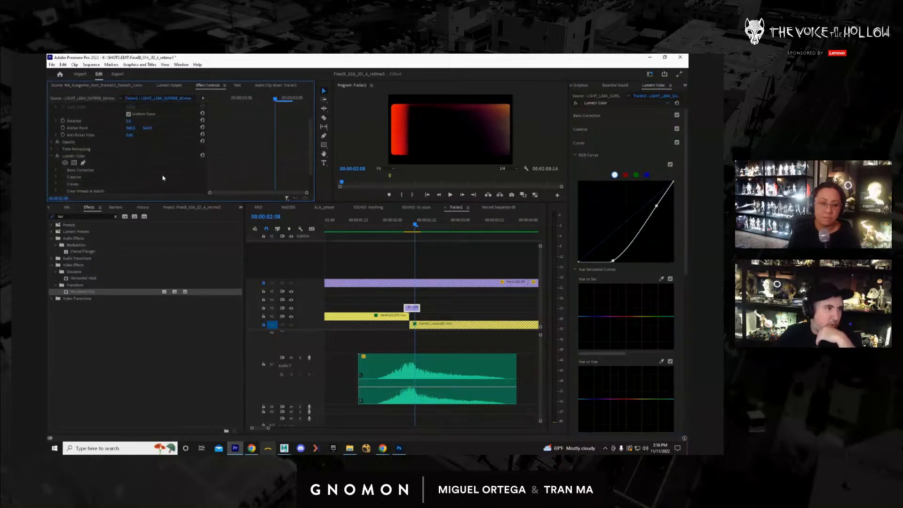
scroll(160, 175, "up", 2)
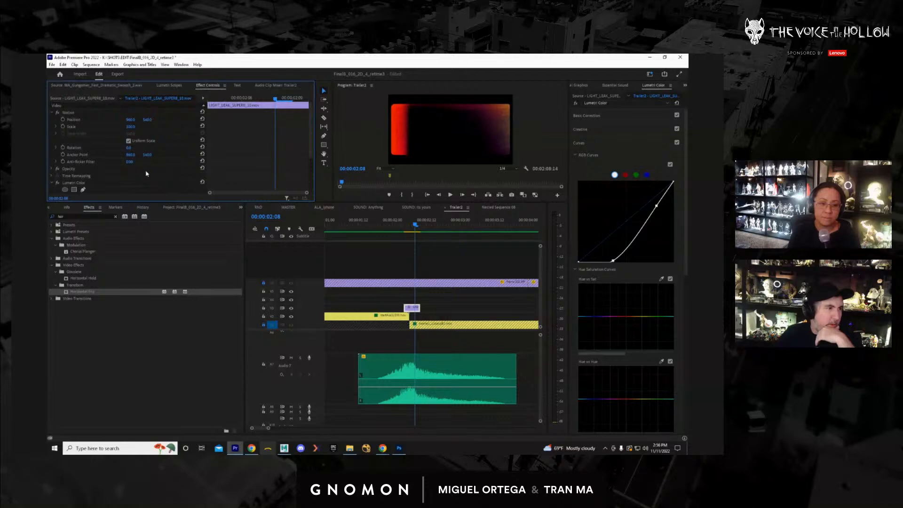
left_click(52, 169)
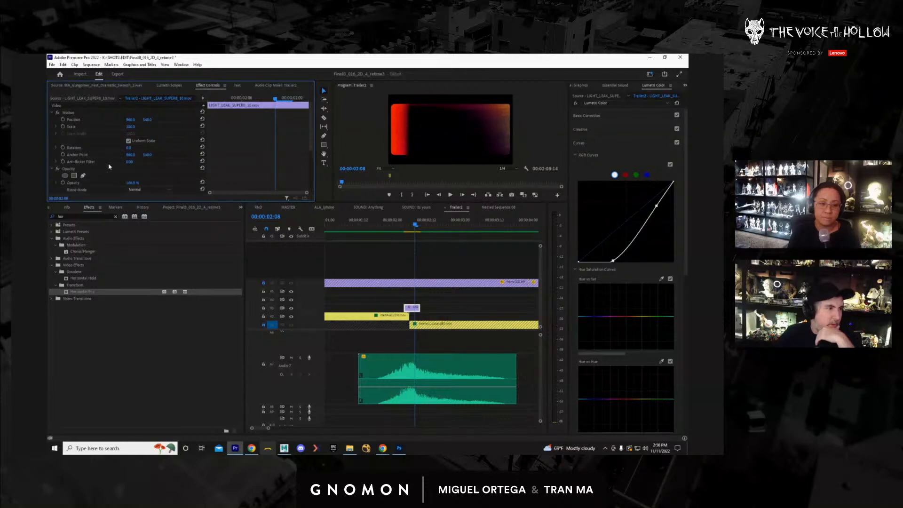
scroll(110, 166, "down", 1)
left_click(151, 177)
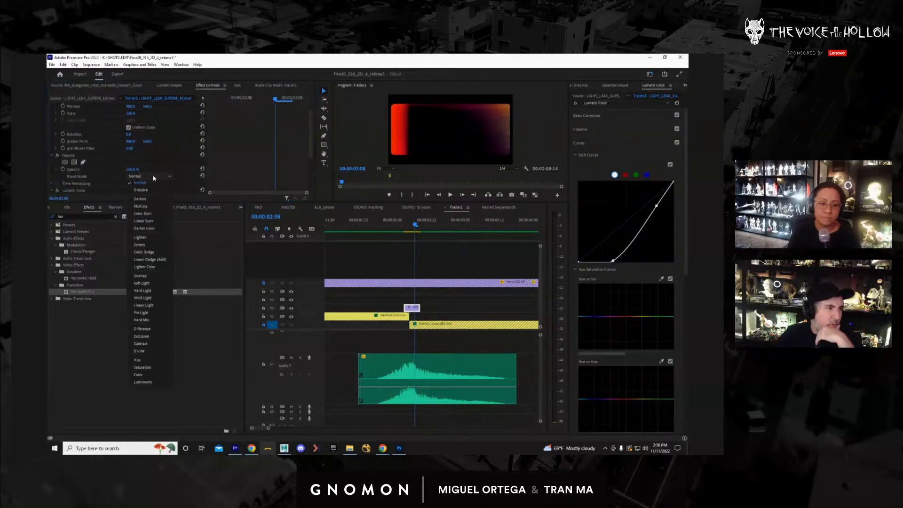
left_click(159, 259)
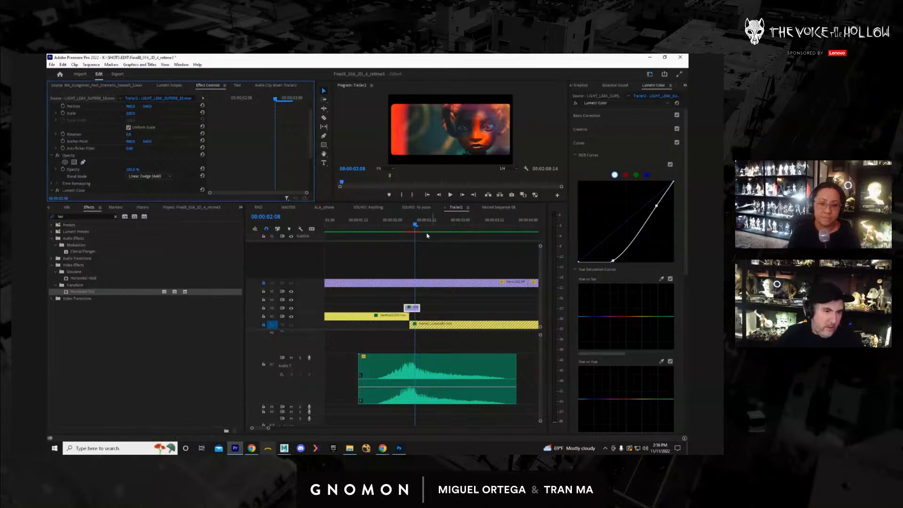
left_click_drag(414, 226, 392, 228)
key("space")
left_click(396, 227)
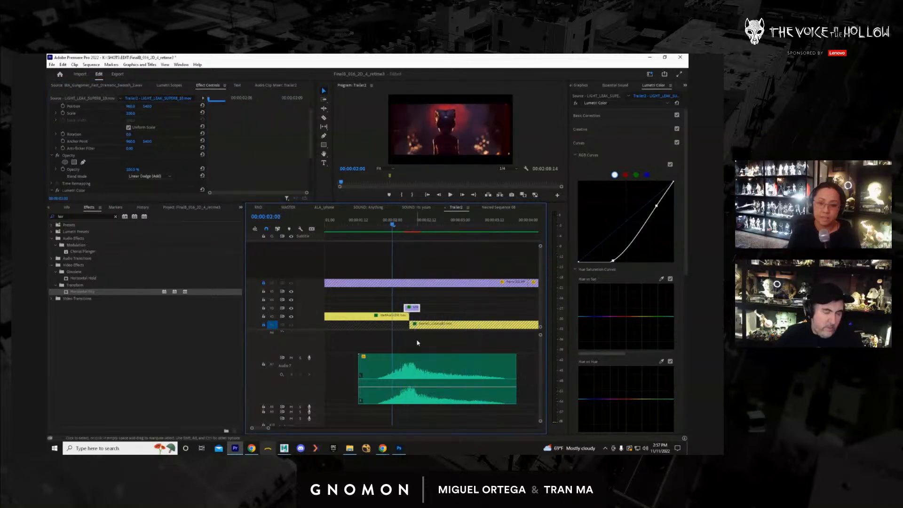
Try tagging the dramatic swoosh audio clip under the opening cut as SFX with the Heavy Reverb preset enabled.
left_click(428, 363)
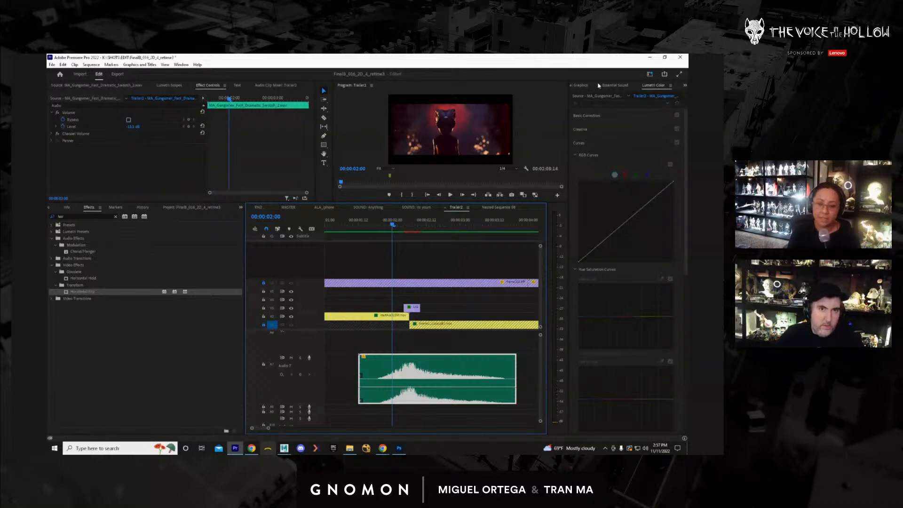
left_click(616, 86)
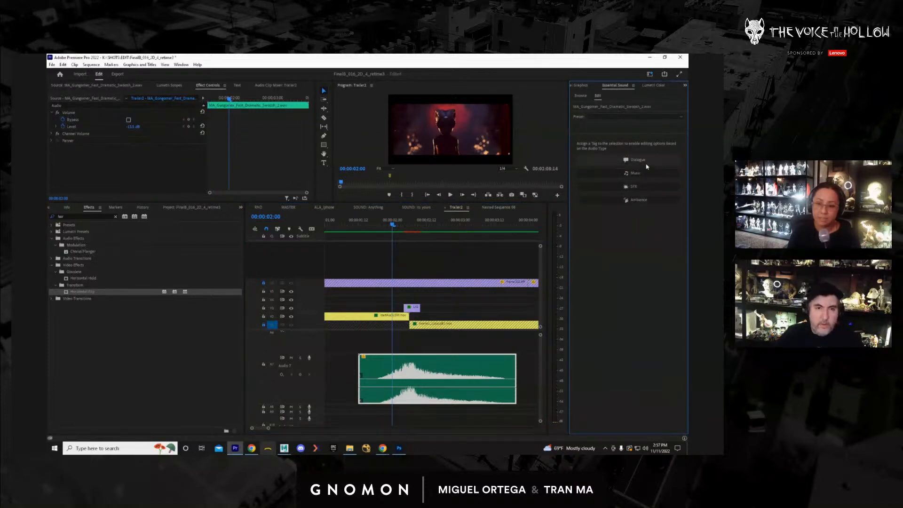
left_click(628, 188)
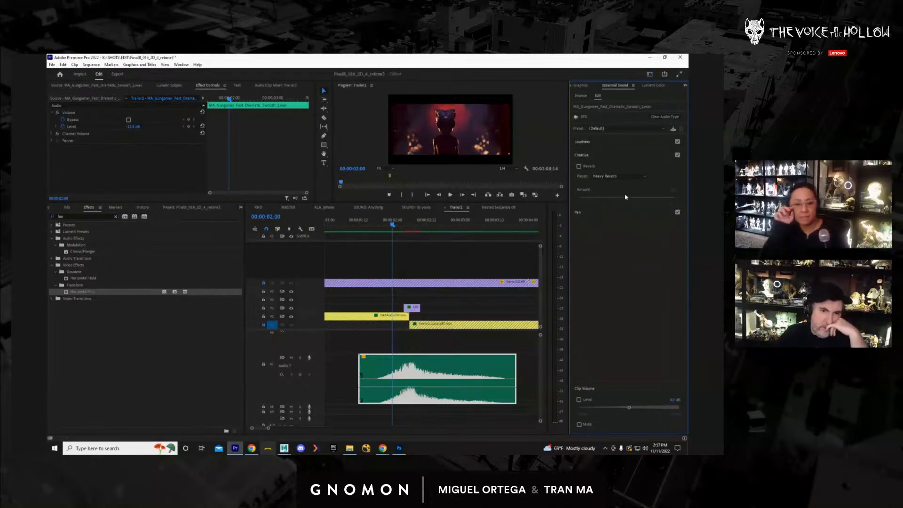
left_click(579, 166)
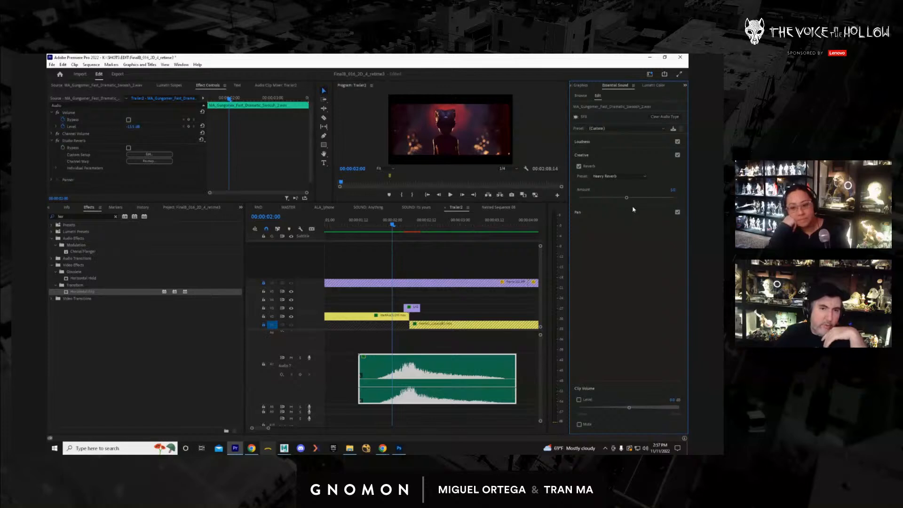
Audition the swoosh with different reverb amounts, and clear the clip's audio type.
left_click_drag(392, 227, 380, 227)
key("space")
key("space")
key("space")
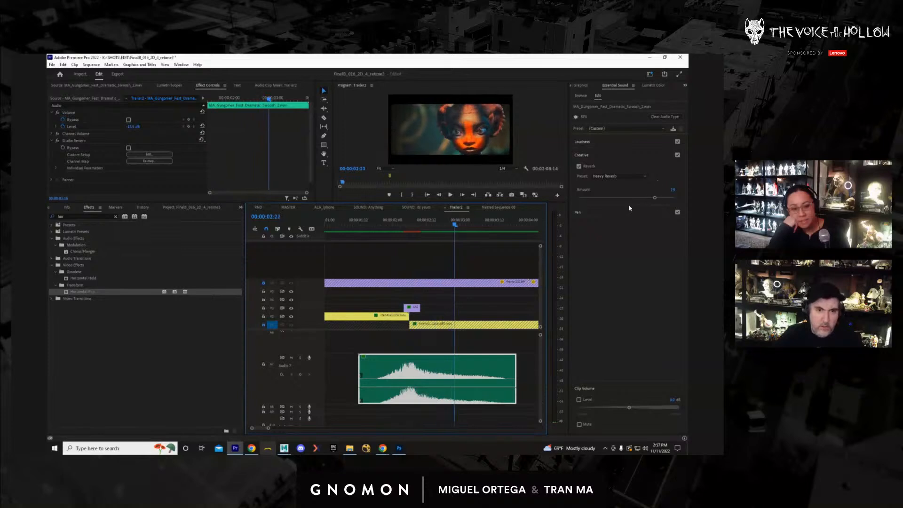
left_click_drag(654, 197, 639, 199)
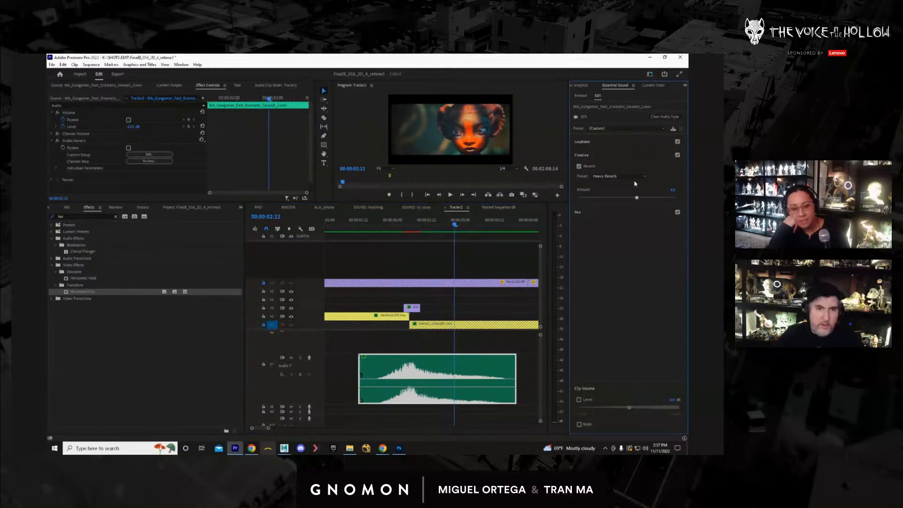
left_click(665, 116)
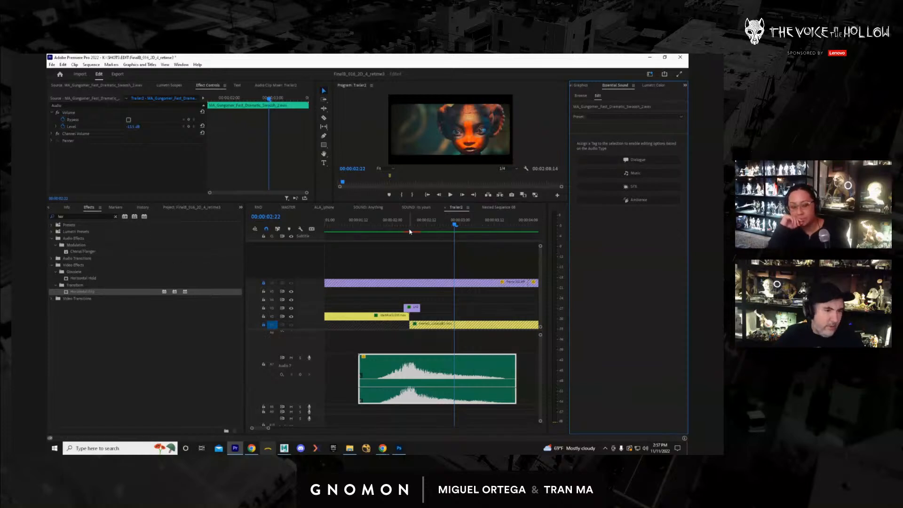
Play the opening cut and lower the dramatic swoosh clip's volume on the timeline.
mouse_move(366, 239)
left_mouse_down()
mouse_move(349, 239)
mouse_move(376, 241)
left_mouse_up()
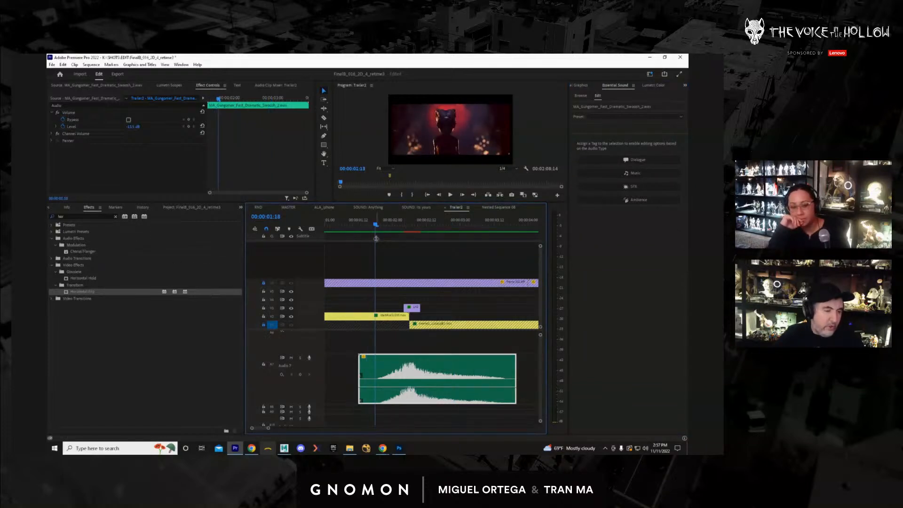
key("space")
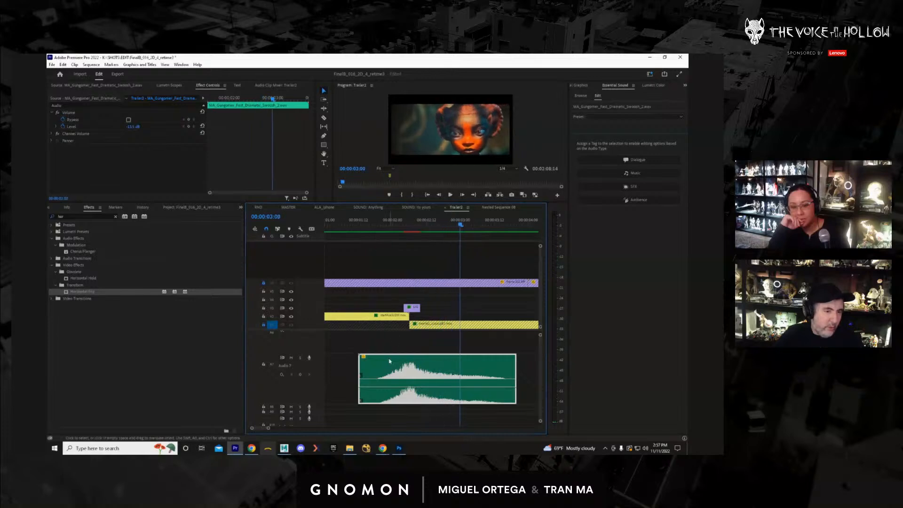
left_click_drag(385, 390, 385, 392)
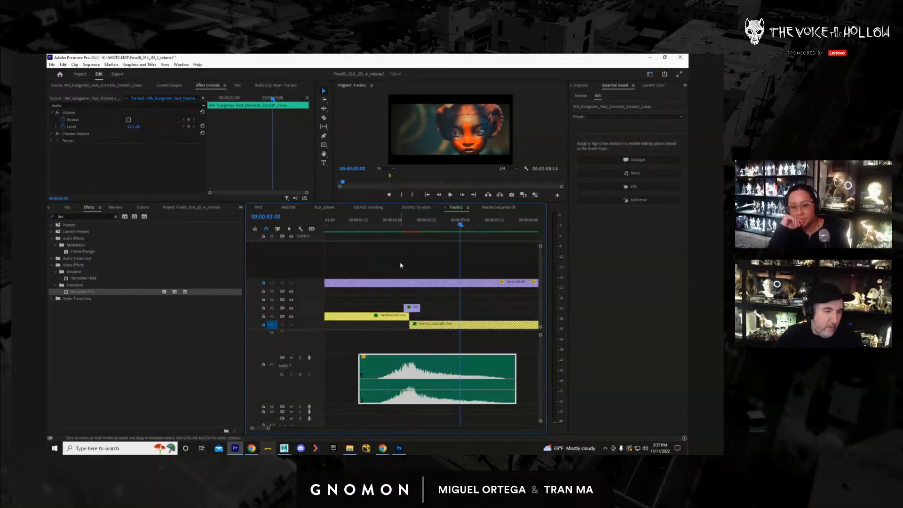
Play back the opening cut and the following trailer shots up to about 22 seconds to check the sound.
left_click(366, 230)
key("space")
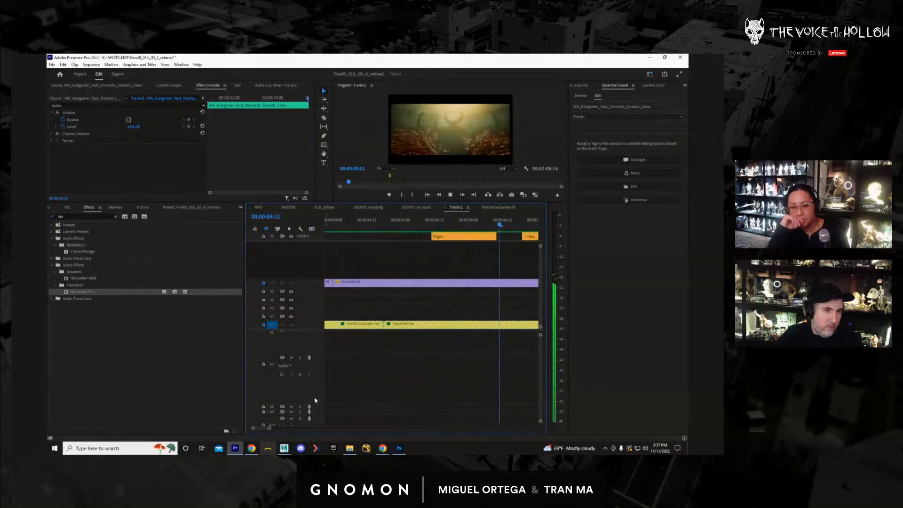
key("space")
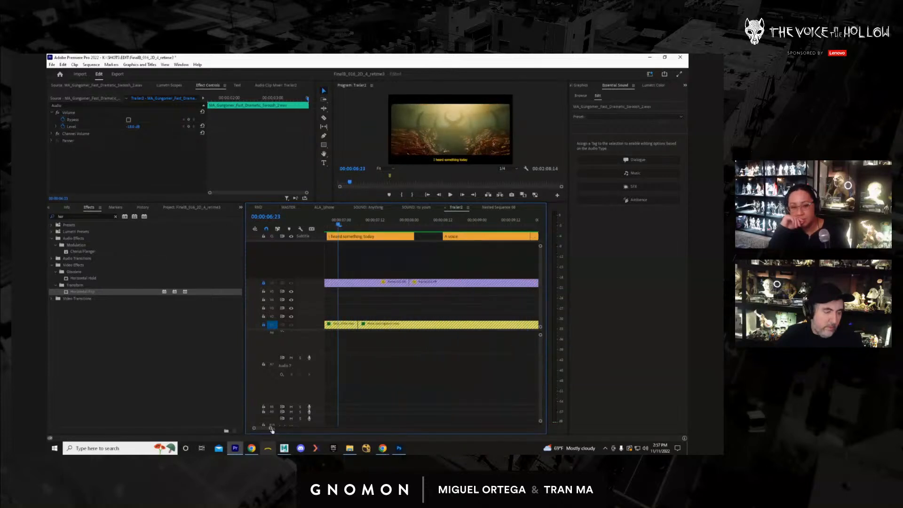
left_click_drag(271, 429, 303, 428)
key("space")
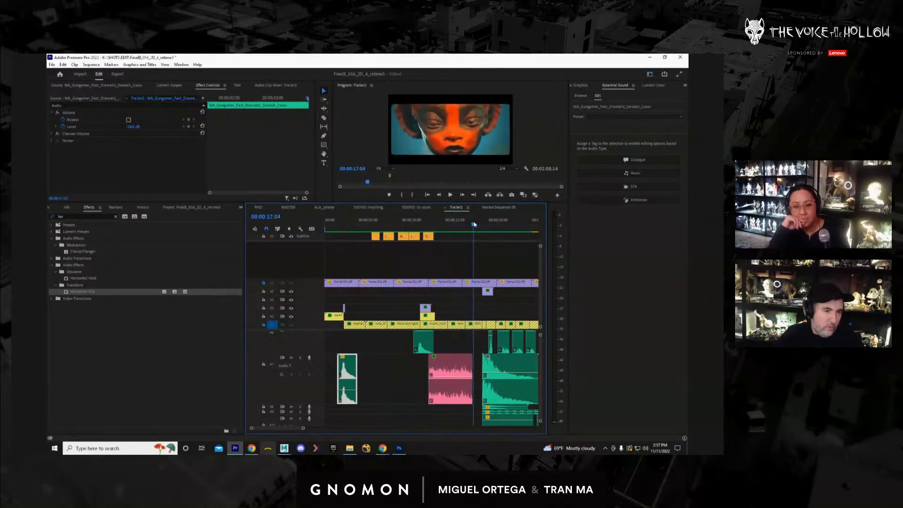
left_click(442, 224)
mouse_move(423, 227)
left_mouse_down()
mouse_move(452, 226)
mouse_move(417, 229)
left_mouse_up()
key("space")
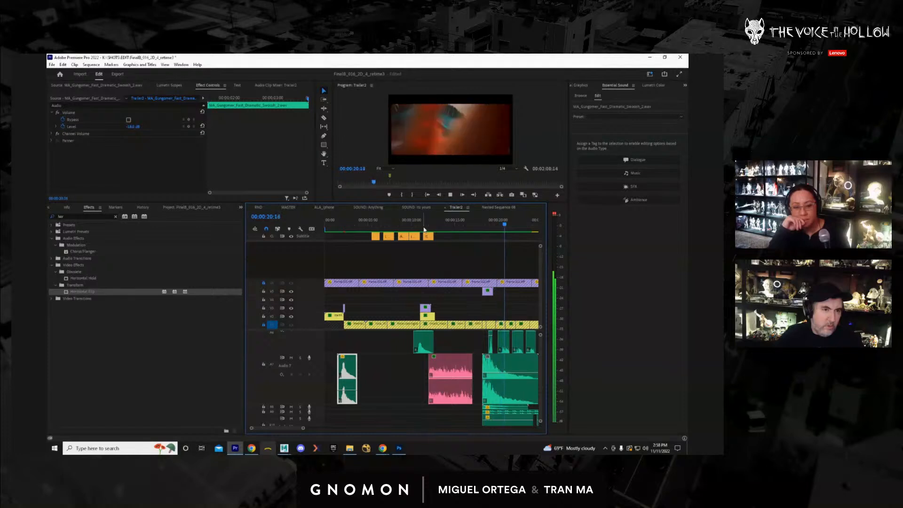
key("space")
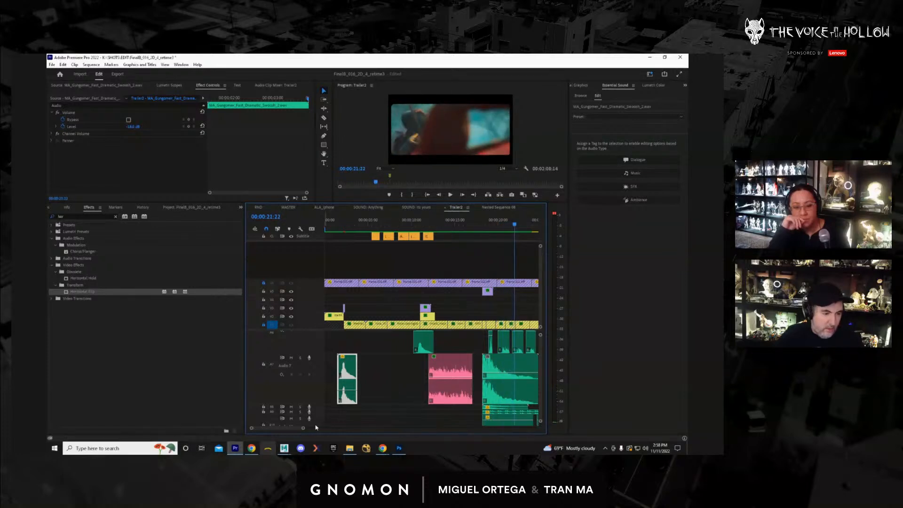
Replay the trailer section between about 20 and 27 seconds to check the repeated sound hits.
left_click_drag(303, 429, 315, 428)
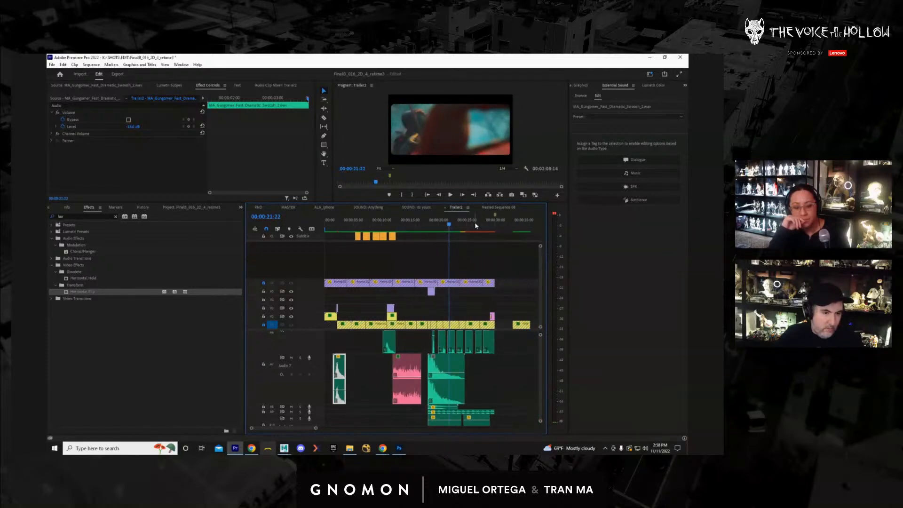
mouse_move(433, 230)
left_mouse_down()
mouse_move(408, 232)
mouse_move(444, 230)
left_mouse_up()
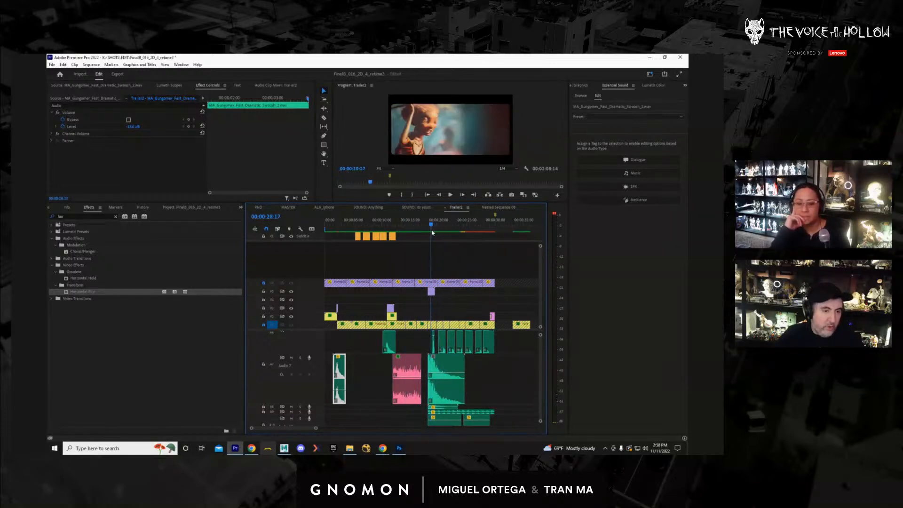
key("space")
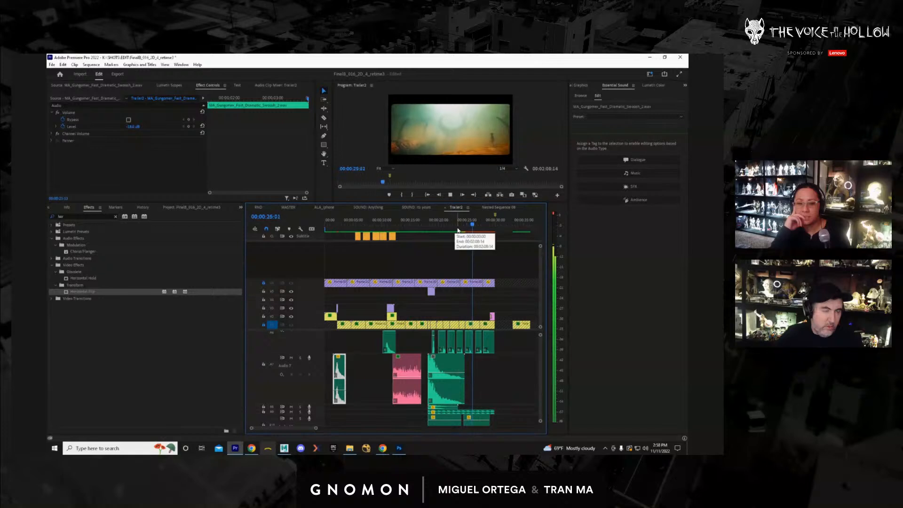
key("space")
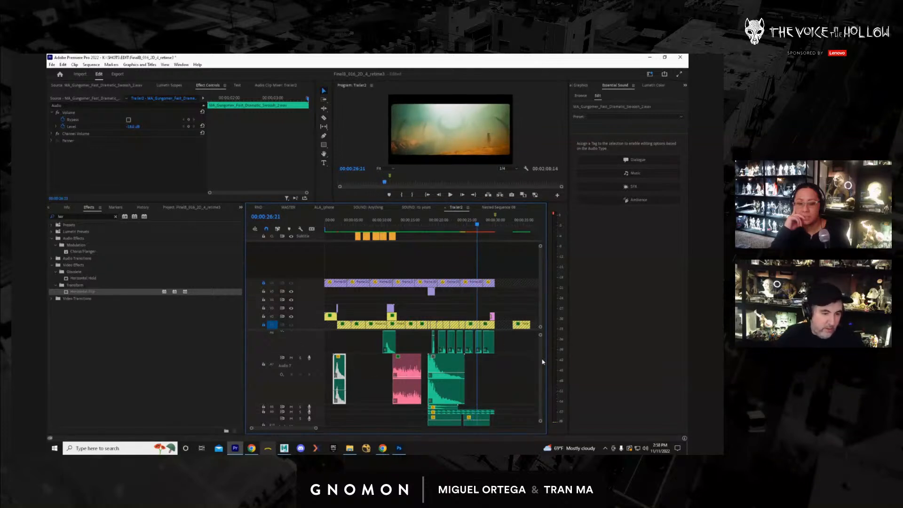
Mute the Audio 6 track holding the repeated hits and play back the trailer's closing section.
scroll(542, 362, "up", 3)
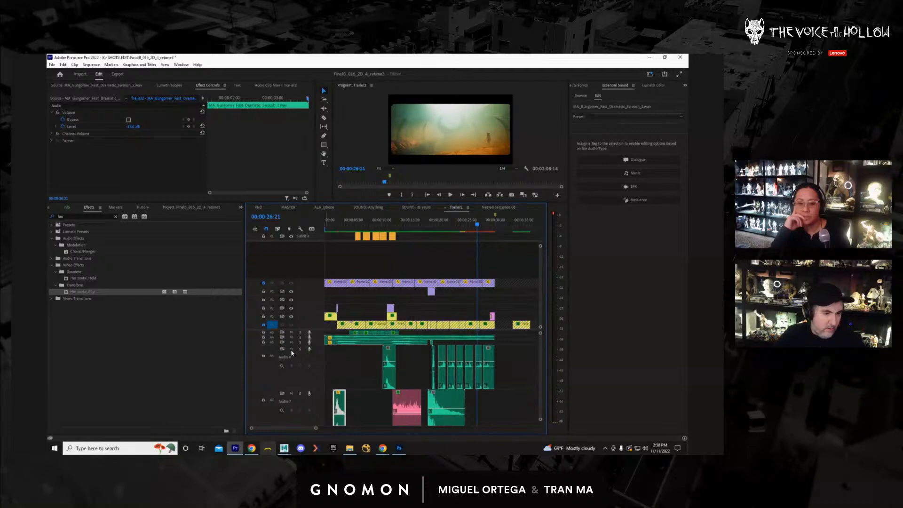
left_click(291, 349)
left_click(455, 226)
key("space")
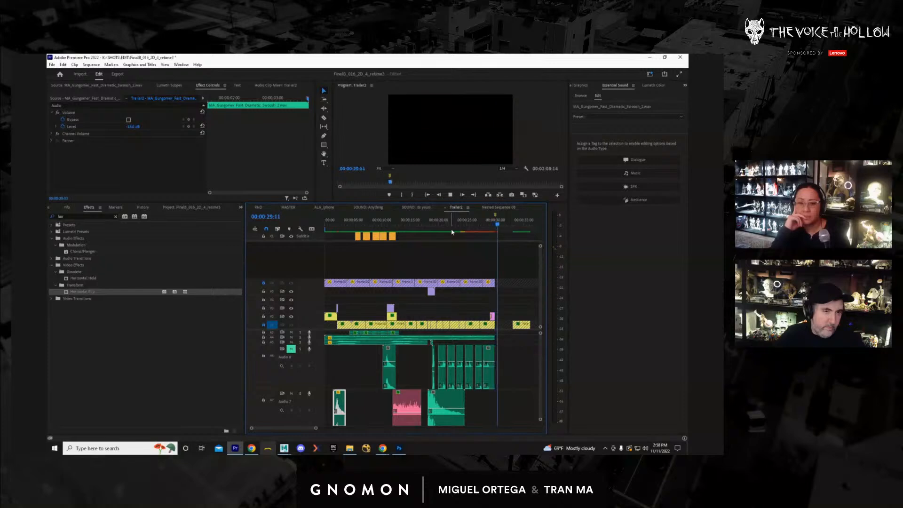
Play the trailer from its beginning in full screen to review the whole edit.
left_click(395, 220)
key("Home")
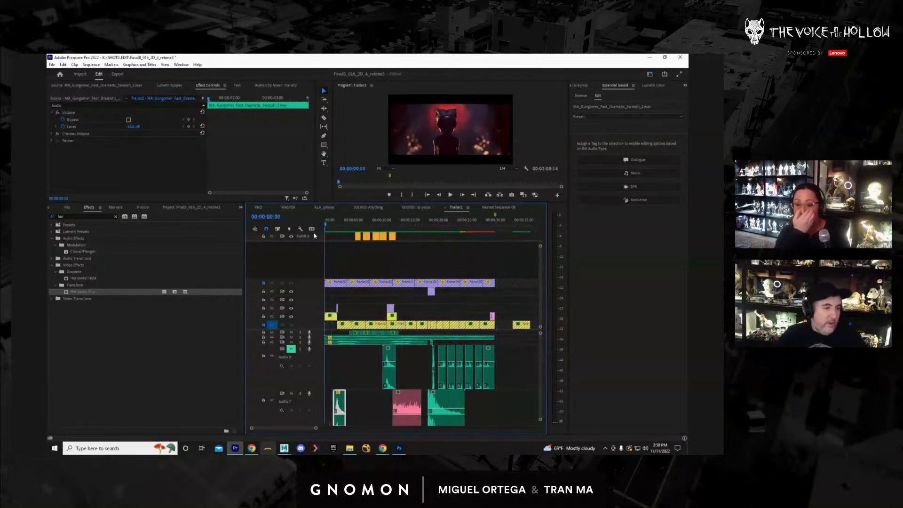
key("space")
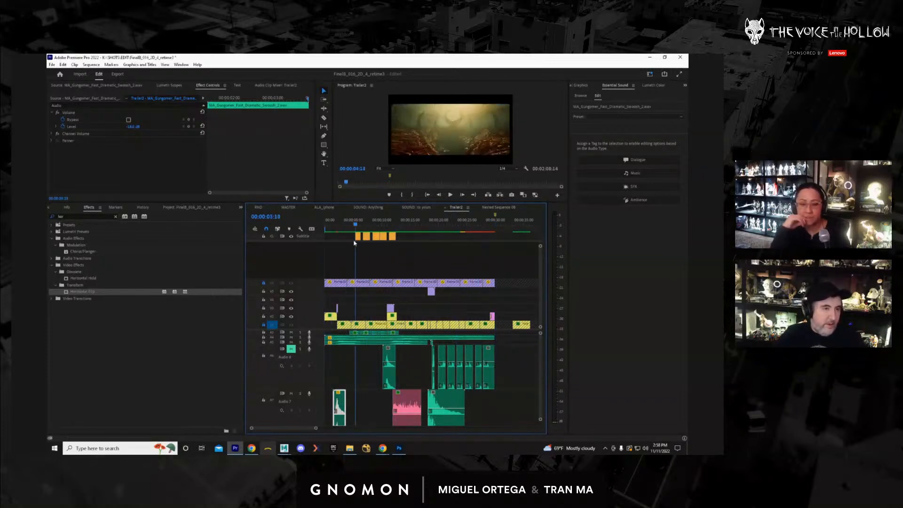
key("Home")
key("space")
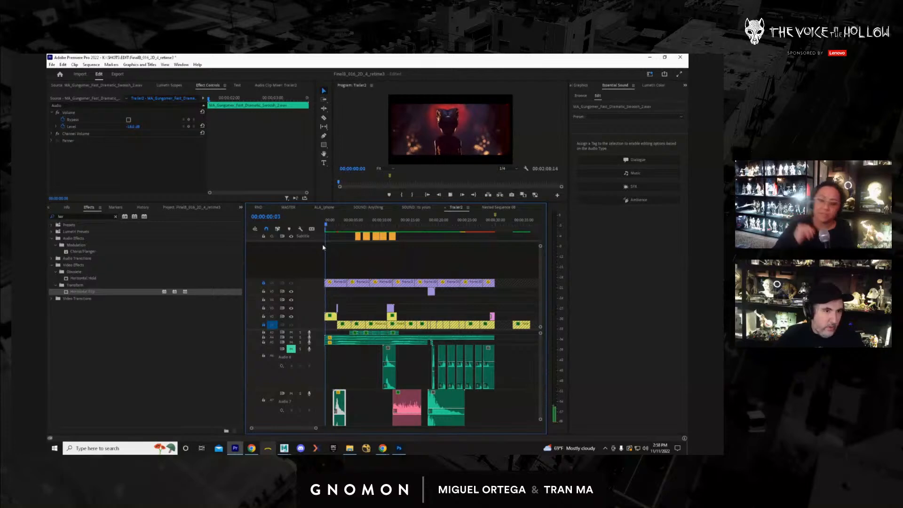
key("ctrl+grave")
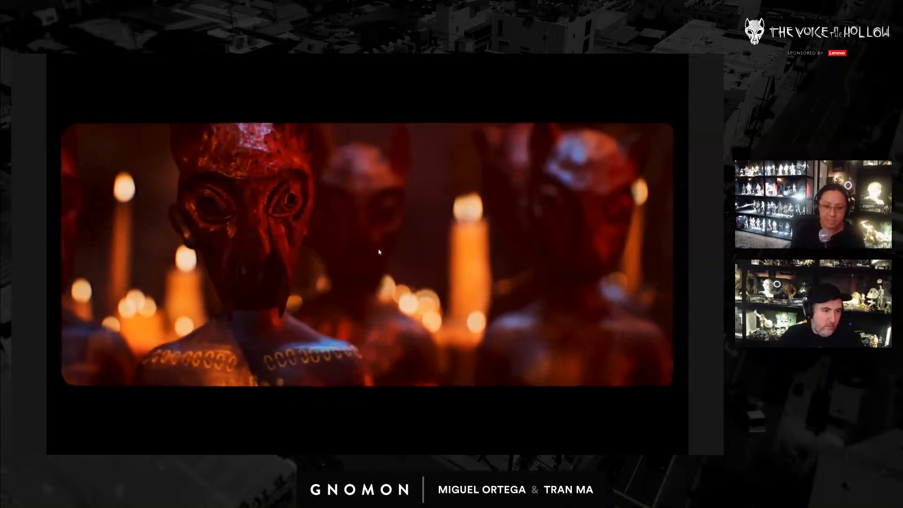
Exit the full-screen playback, open the MASTER sequence and copy an OVERLAY_MODERATE clip from its late section.
key("Escape")
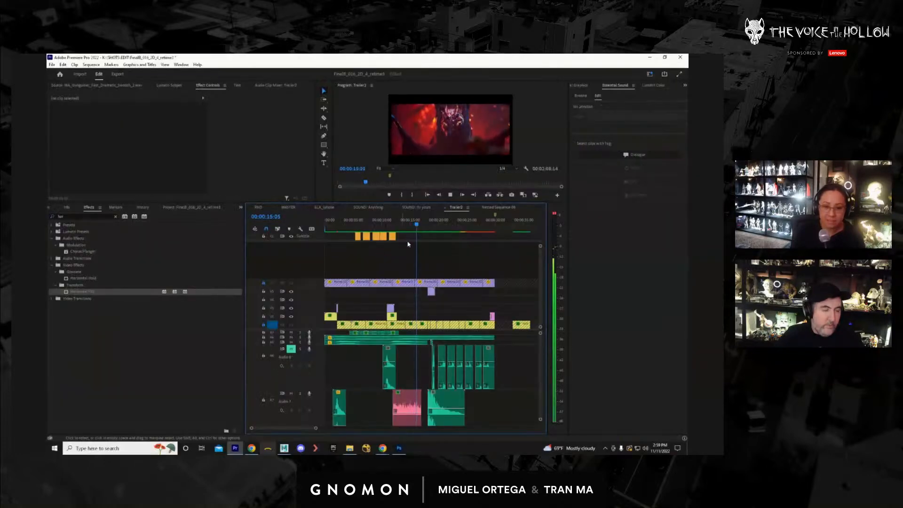
left_click(289, 207)
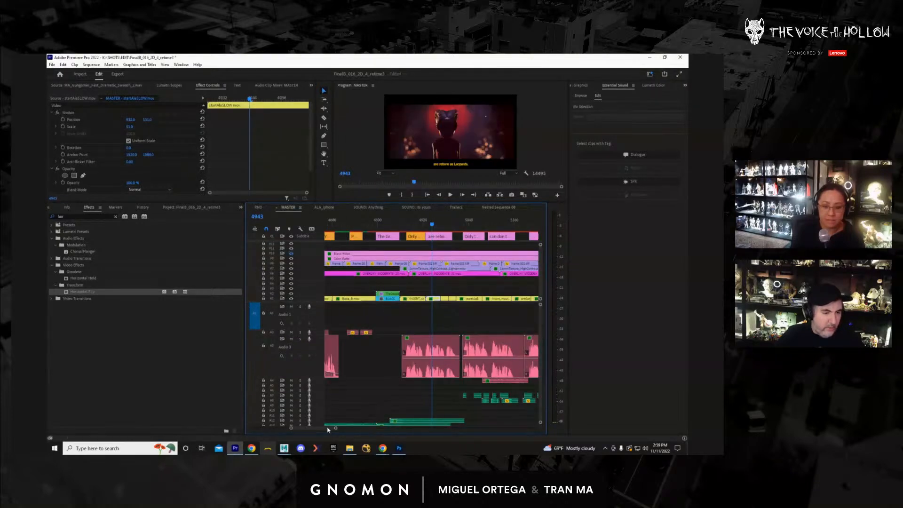
left_click_drag(331, 427, 405, 446)
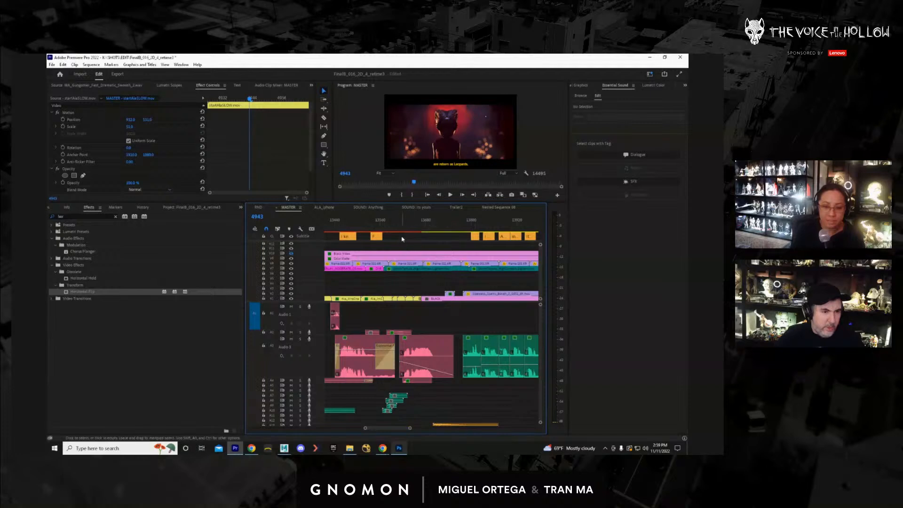
left_click(395, 225)
mouse_move(362, 228)
left_mouse_down()
mouse_move(253, 223)
mouse_move(344, 225)
left_mouse_up()
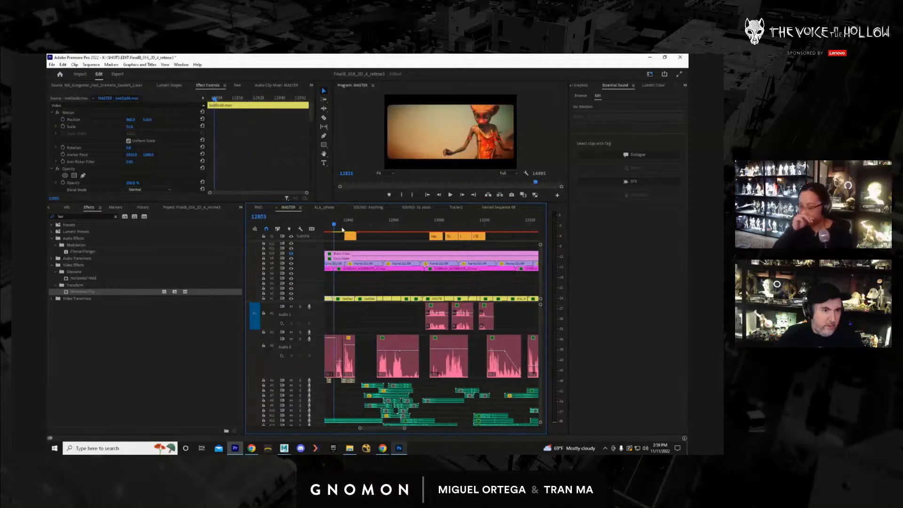
left_click(366, 269)
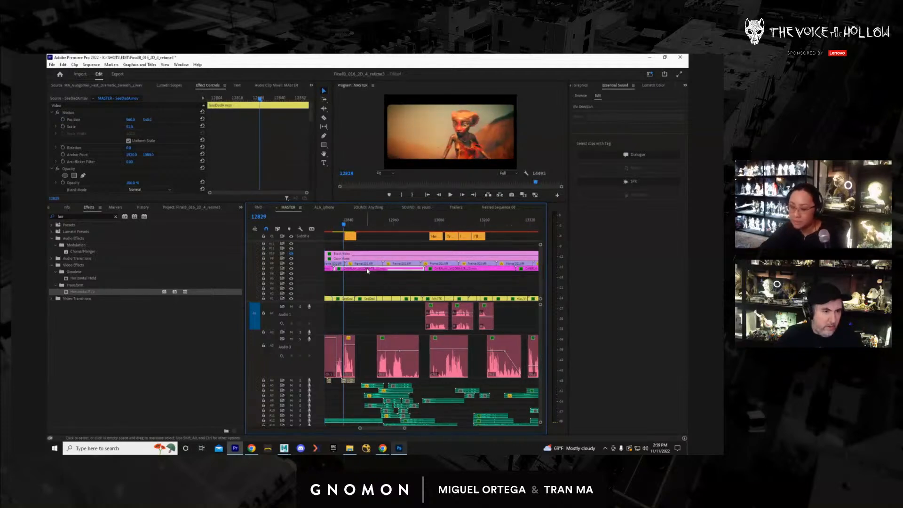
Switch back to the Trailer2 sequence and lock the video track just below the frame overlay clips.
left_click(456, 207)
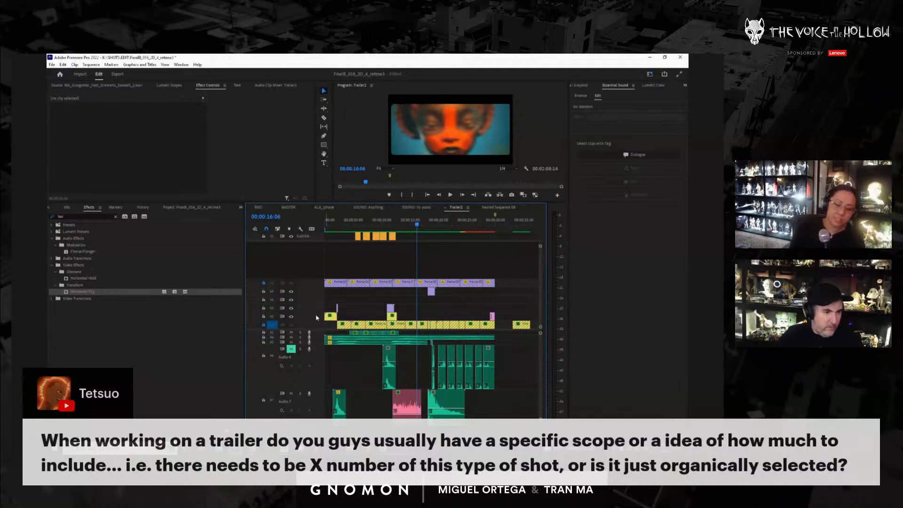
scroll(431, 324, "down", 4)
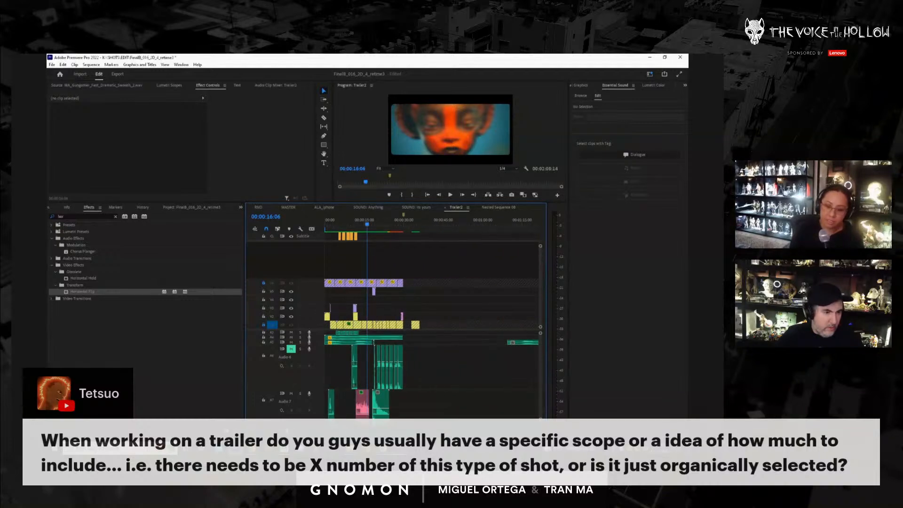
left_click(264, 292)
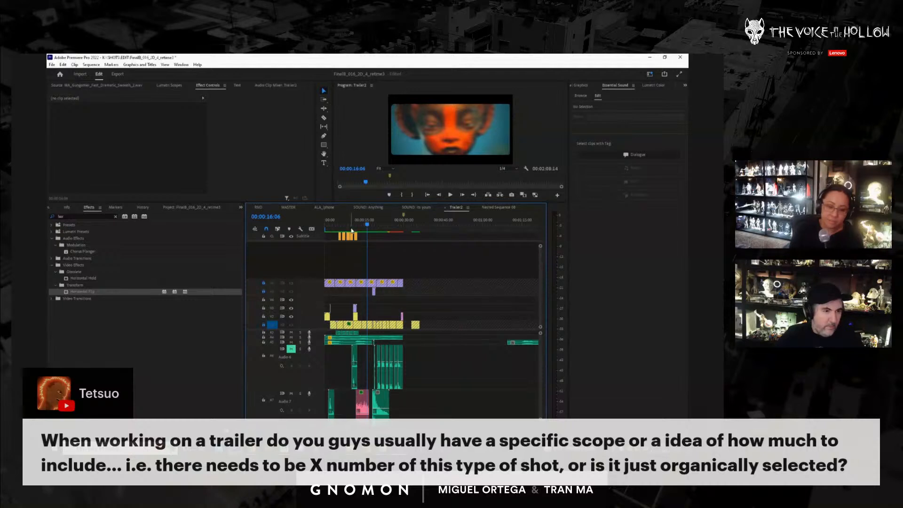
Paste the OVERLAY_MODERATE clip three times end to end above the frame overlays, from the sequence start to 00:00:30:00.
left_click_drag(351, 221, 306, 220)
key("ctrl+v")
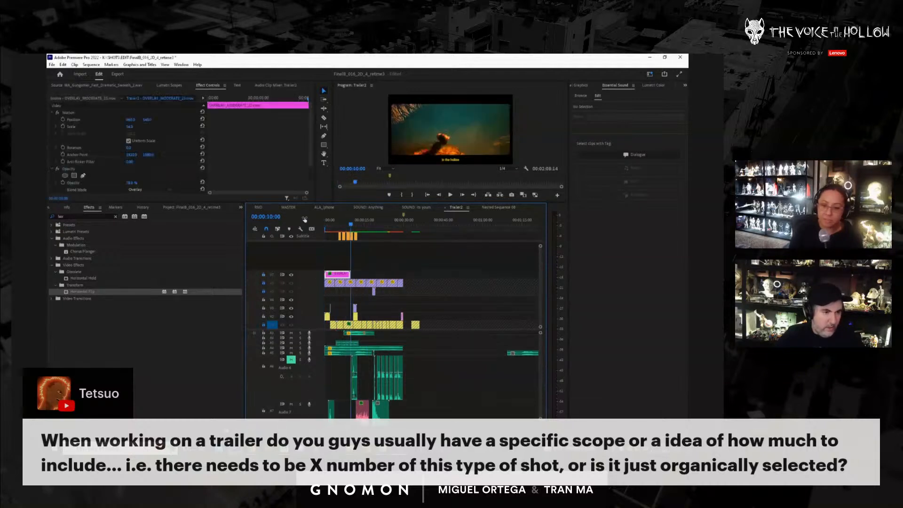
key("ctrl+z")
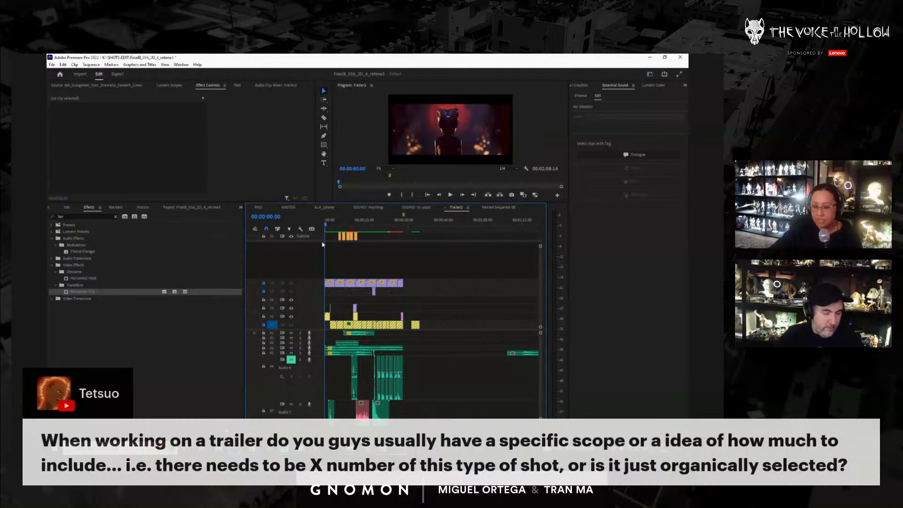
key("ctrl+v")
key("ctrl+v")
key("ctrl+v")
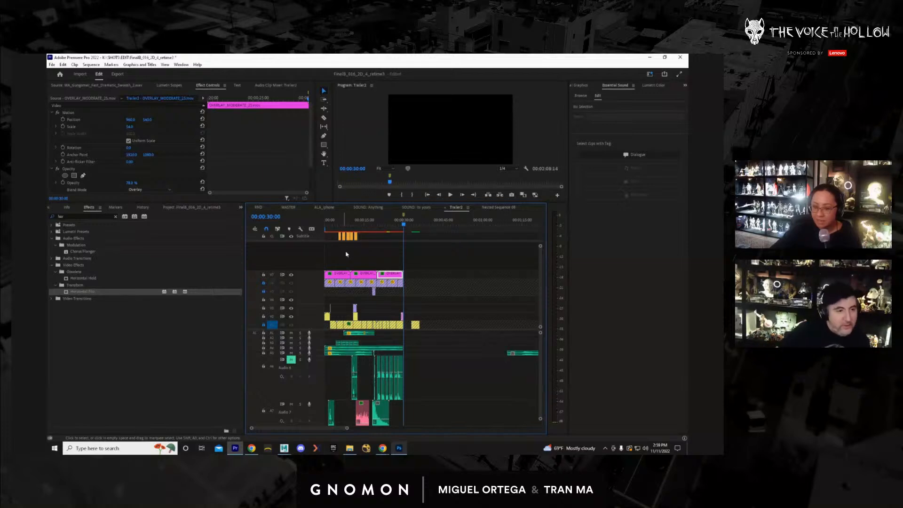
Play the trailer from its beginning in full screen to review the pasted overlay over the opening shots.
left_click(335, 226)
left_click_drag(335, 225, 324, 228)
key("ctrl+grave")
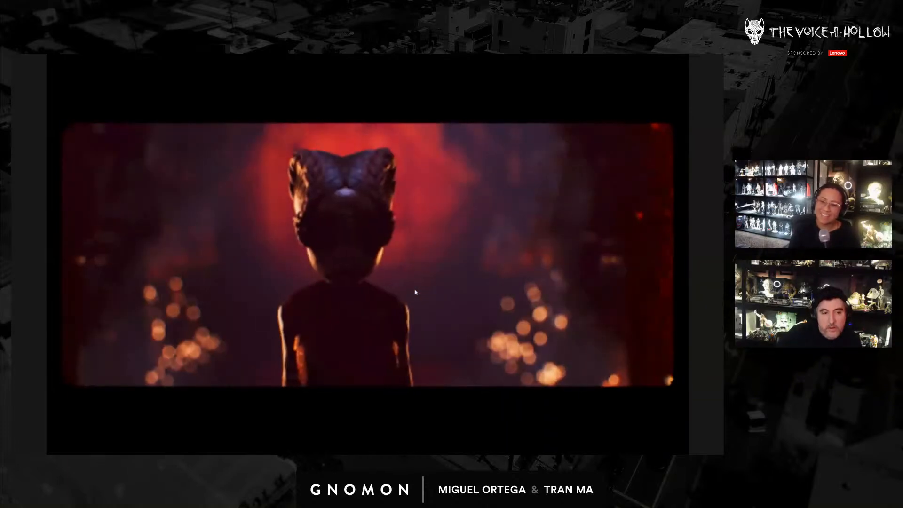
key("Escape")
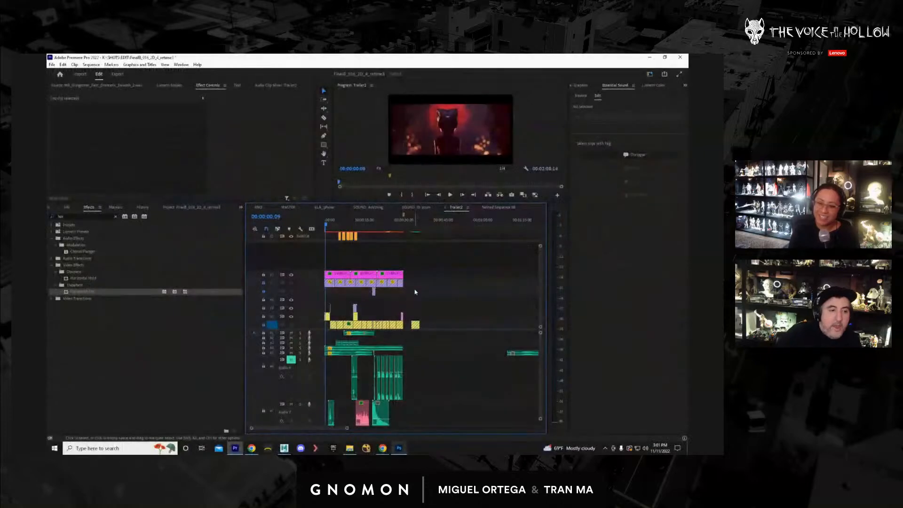
left_click_drag(355, 221, 316, 217)
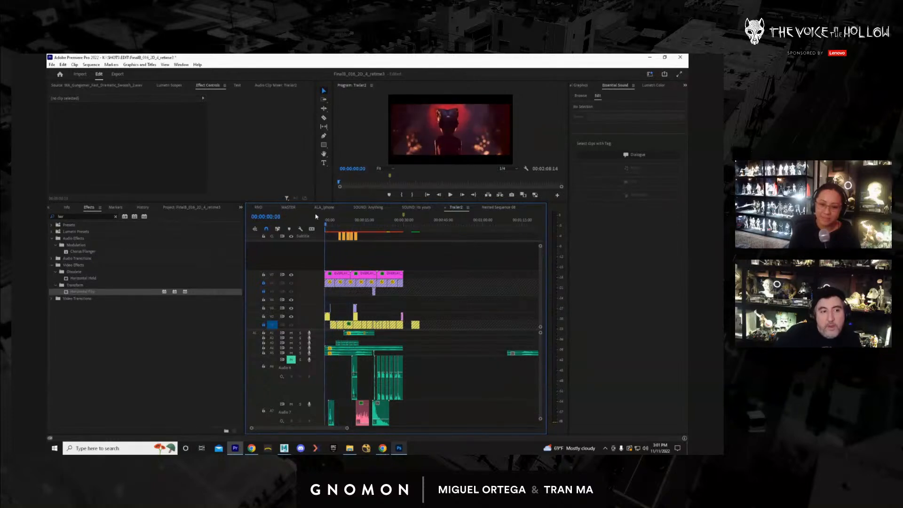
key("ctrl+grave")
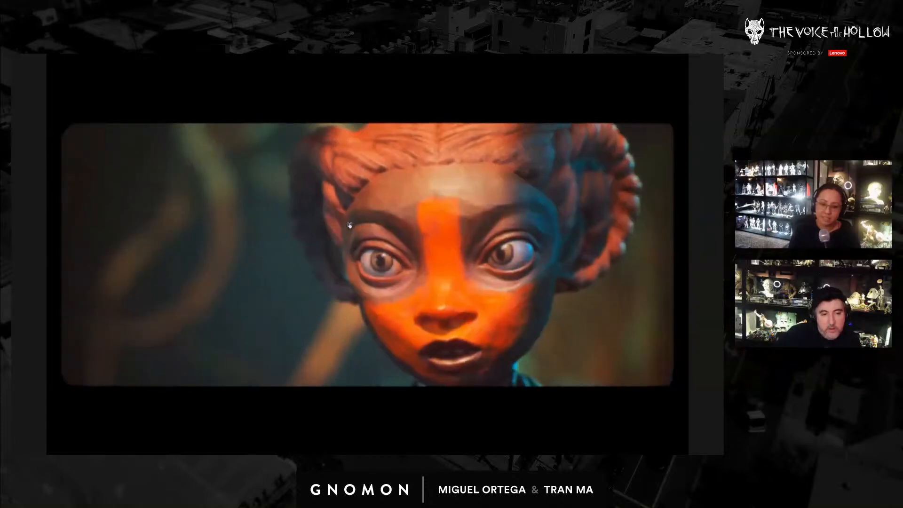
key("Escape")
key("space")
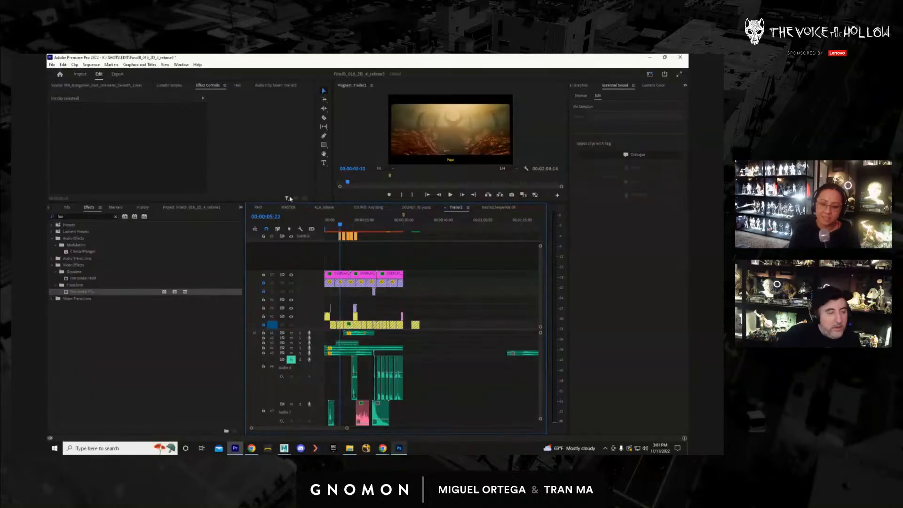
Render the entire work area of the Trailer2 sequence and play back the opening up to about 3 seconds.
left_click(83, 73)
left_click(90, 65)
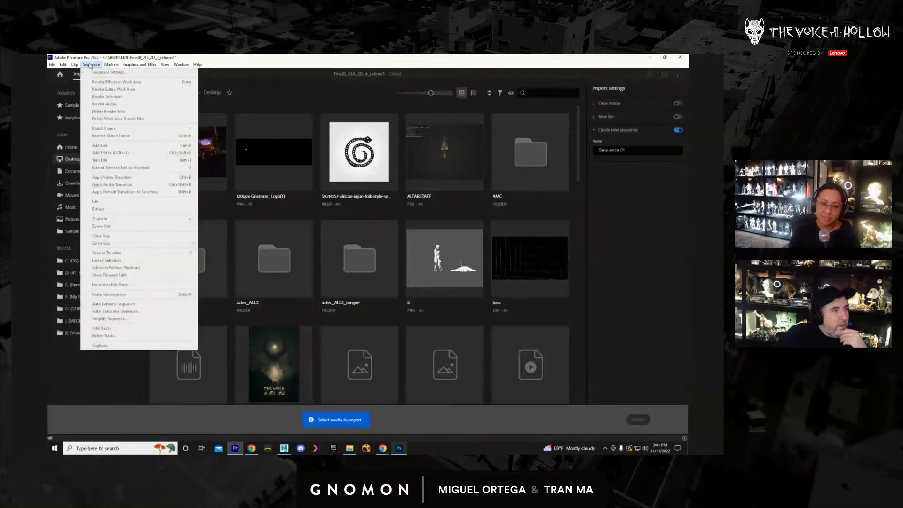
left_click(238, 78)
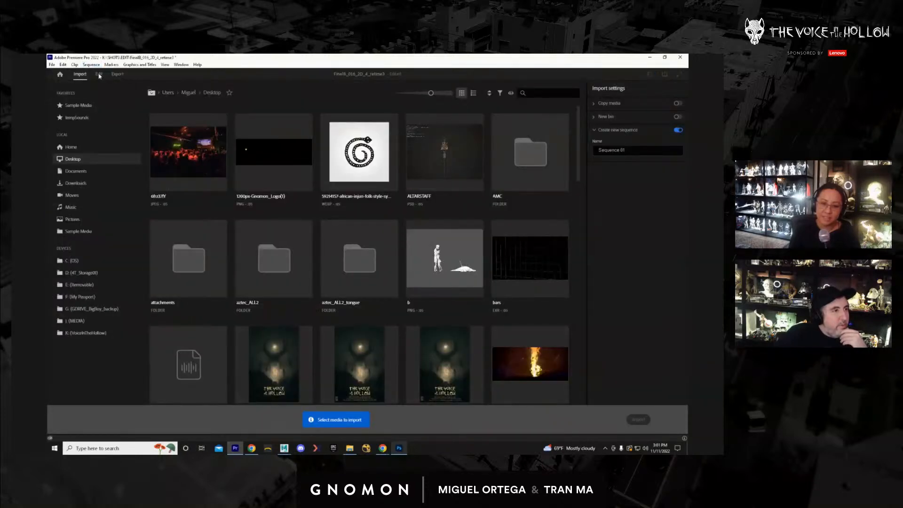
left_click(99, 74)
left_click(91, 65)
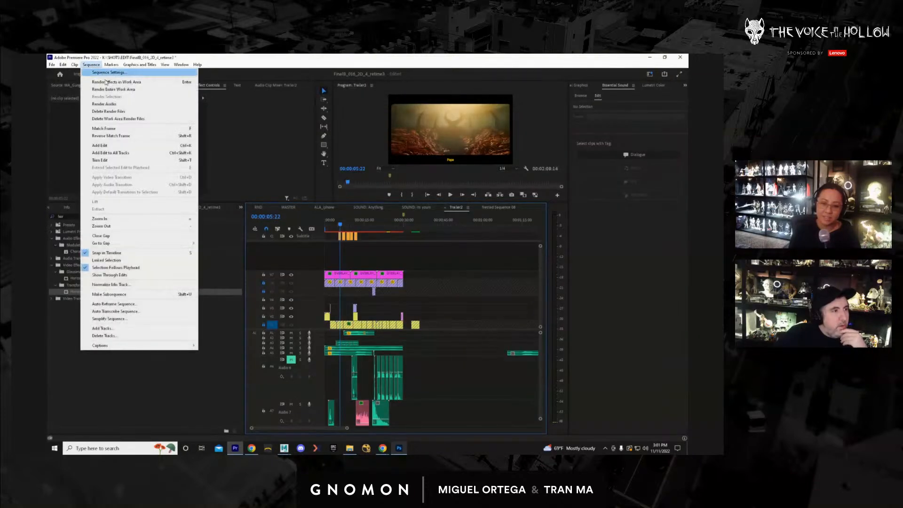
left_click(113, 88)
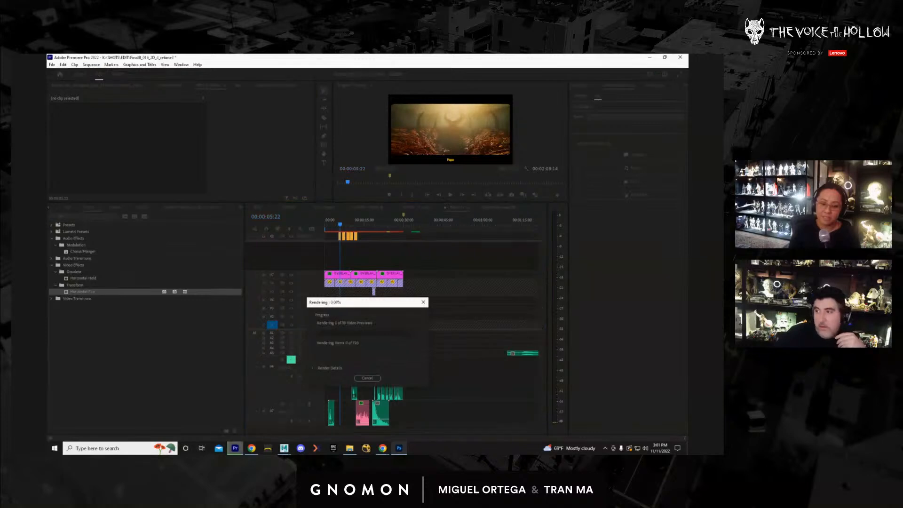
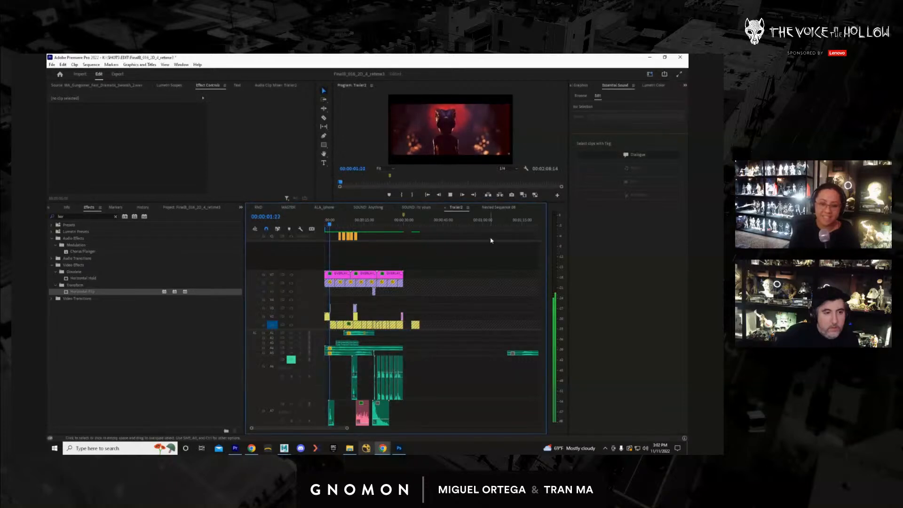
key("ctrl+grave")
key("ctrl+grave")
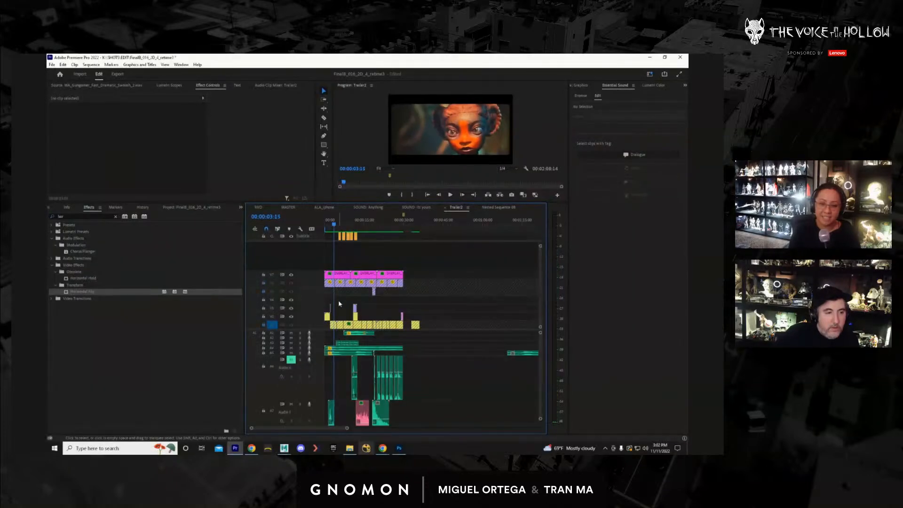
Disable all unlocked clips in the Trailer2 sequence and enable them again.
key("ctrl+a")
right_click(368, 275)
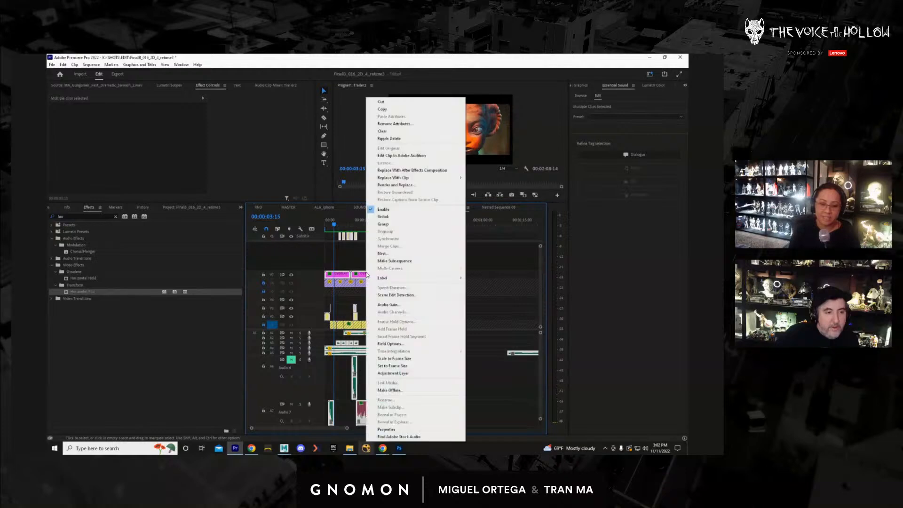
left_click(374, 209)
right_click(373, 276)
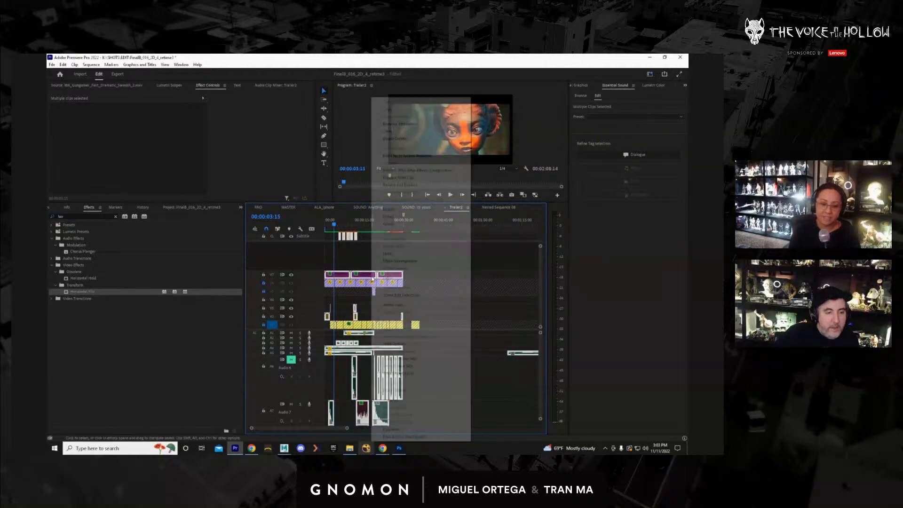
left_click(404, 210)
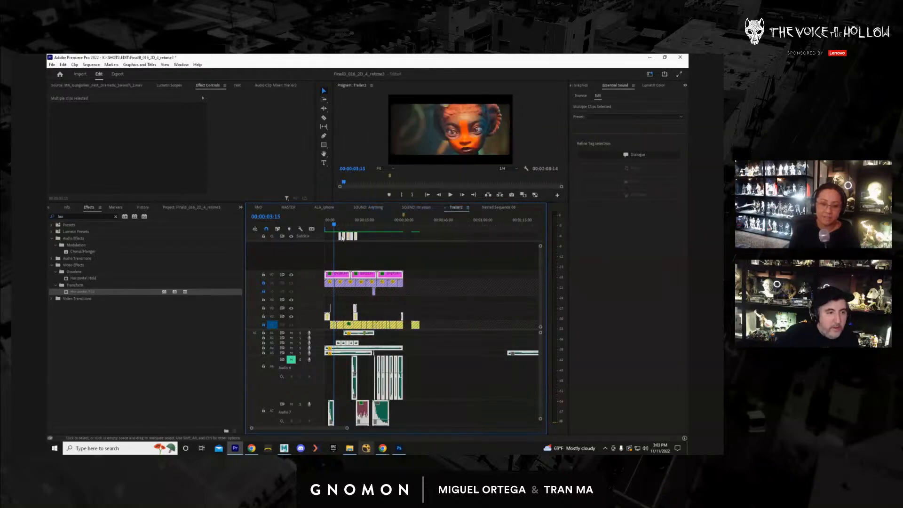
Play the rendered trailer from its beginning in full screen up to the blue creature shot.
left_click(325, 231)
key("ctrl+grave")
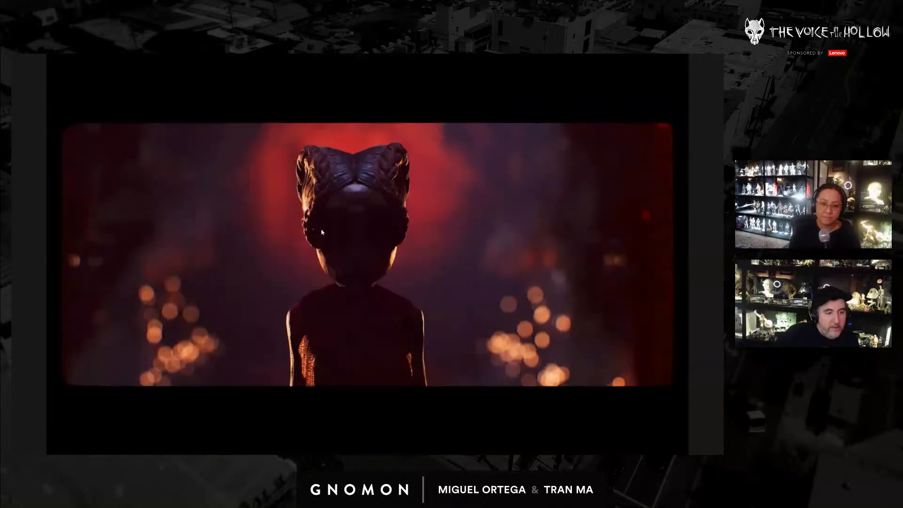
key("space")
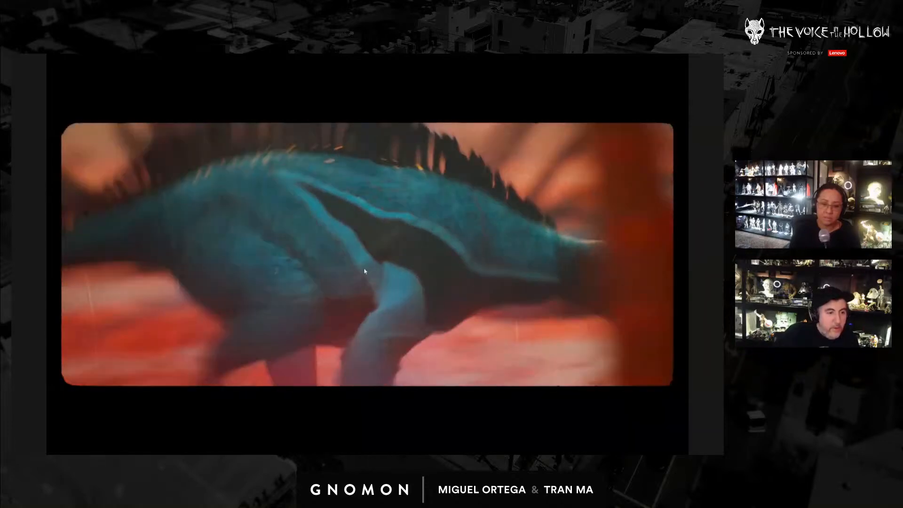
key("Escape")
Replay the trailer section between about 10 and 16 seconds to check the mask and candle shots.
left_click_drag(377, 224, 359, 226)
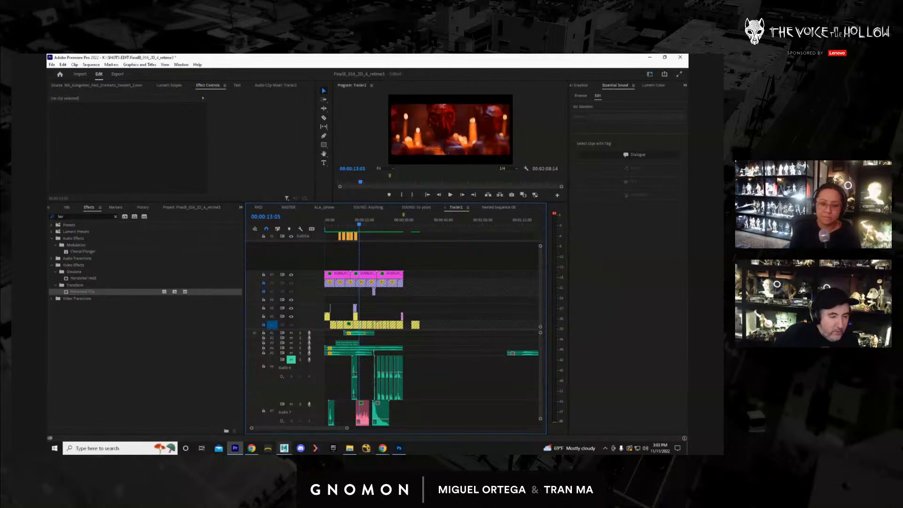
left_click_drag(252, 428, 271, 429)
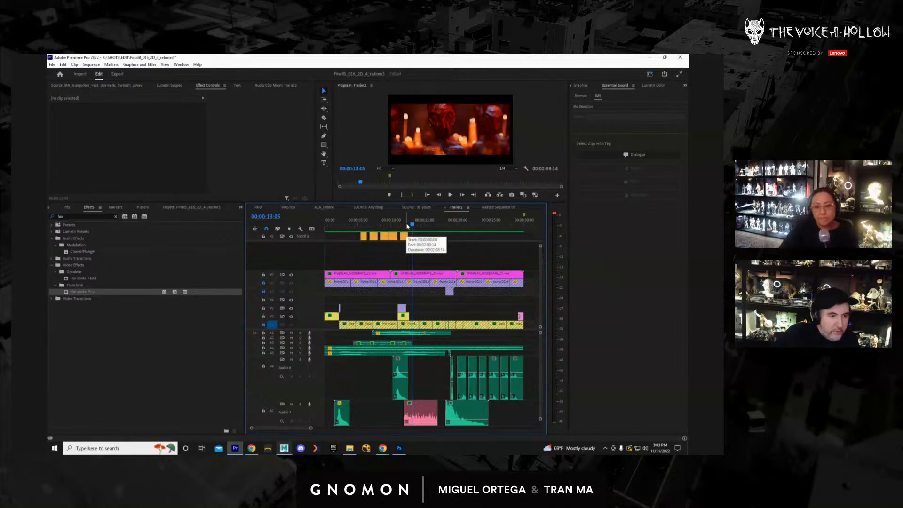
left_click_drag(407, 226, 392, 228)
key("space")
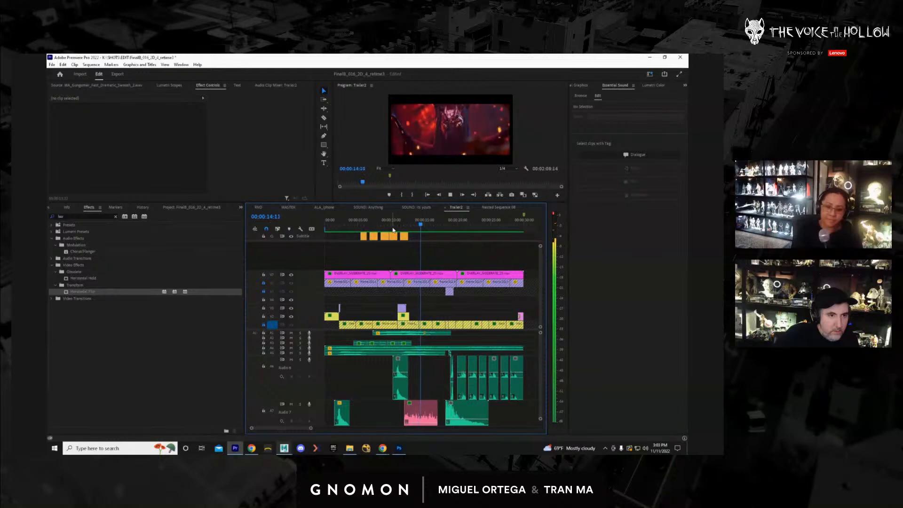
key("space")
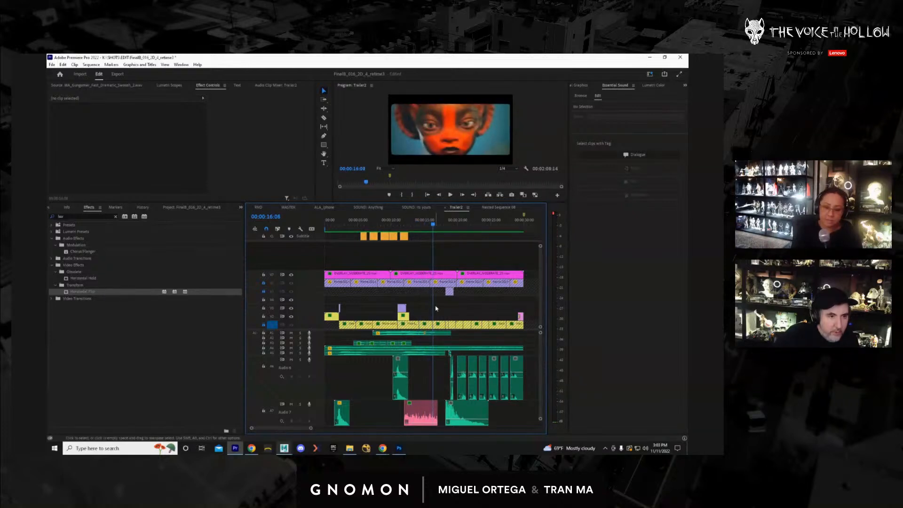
Unlock the main video track and trim the end of the short clip above insert_mask.mov to 00:00:12:05.
left_click(264, 325)
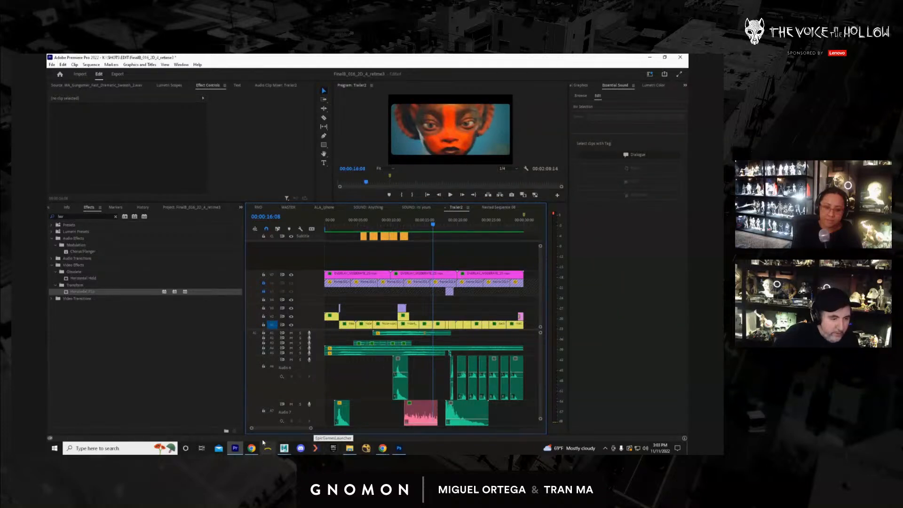
left_click_drag(252, 427, 273, 423)
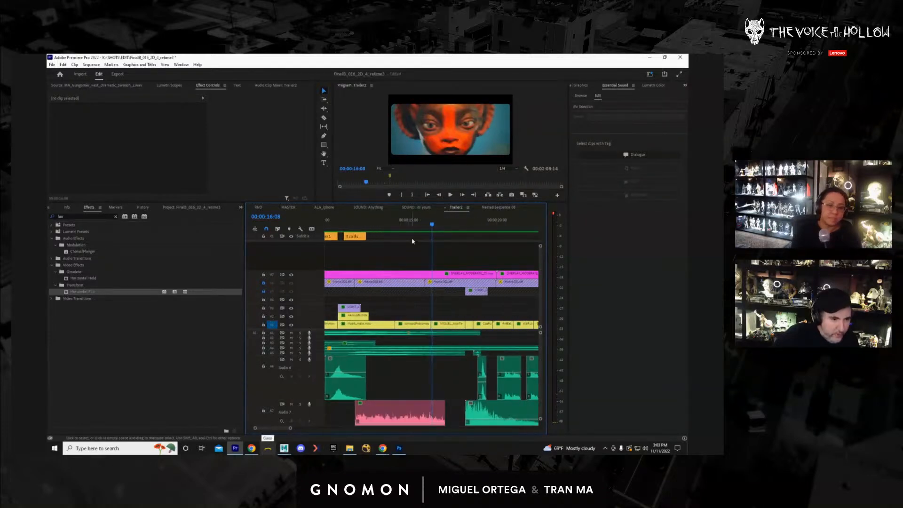
left_click_drag(403, 222, 401, 261)
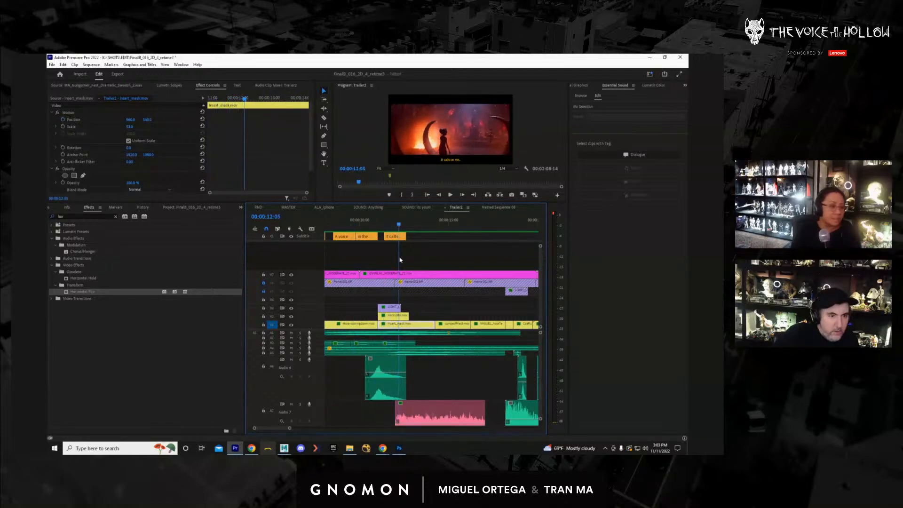
left_click_drag(408, 316, 402, 320)
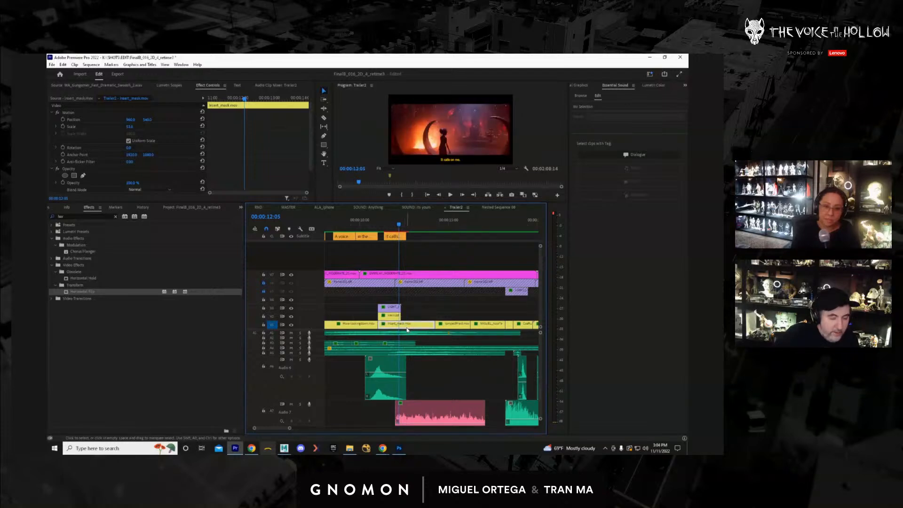
Split insert_mask.mov at 00:00:12:05, delete the part before the cut, and place a shortened compedPriest.mov directly behind the remaining mask shot.
key("c")
left_click(402, 325)
key("v")
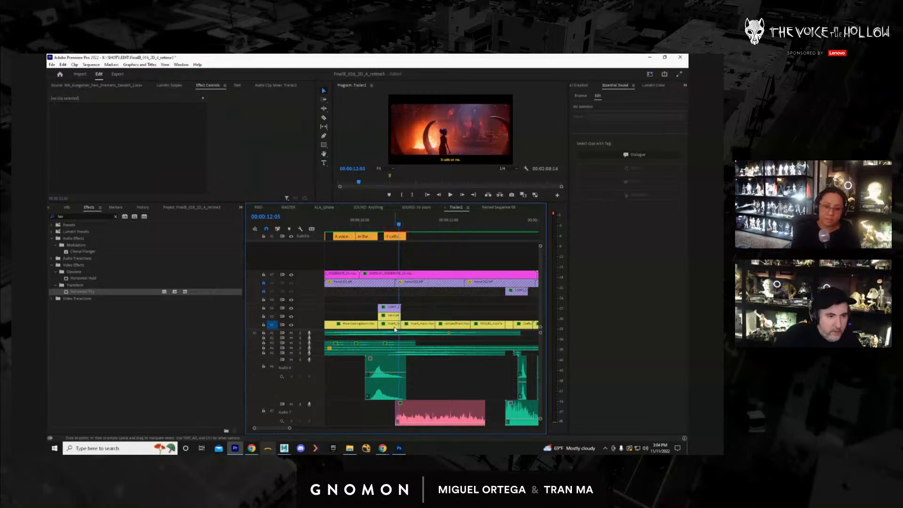
key("Delete")
left_click_drag(411, 328, 439, 327)
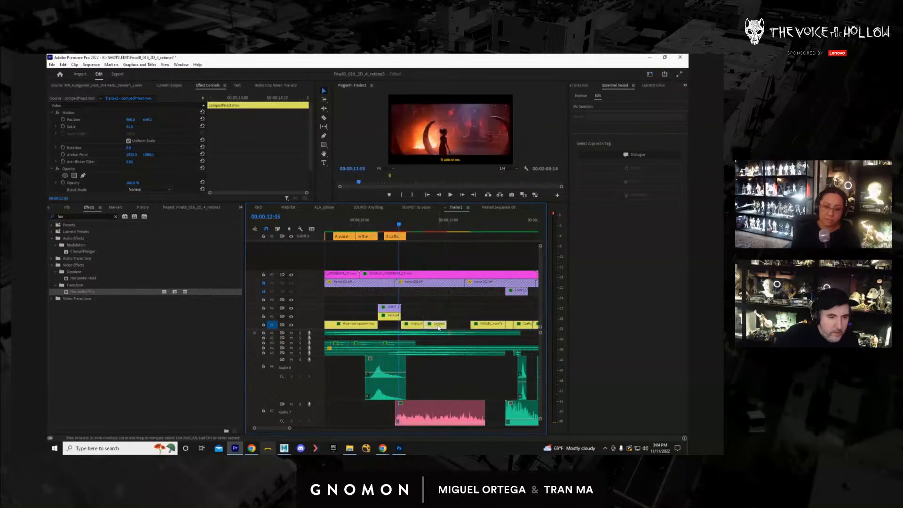
Split the holeTemptation face close-up at 00:00:17:08 and delete the part before the cut.
left_click_drag(415, 228, 492, 258)
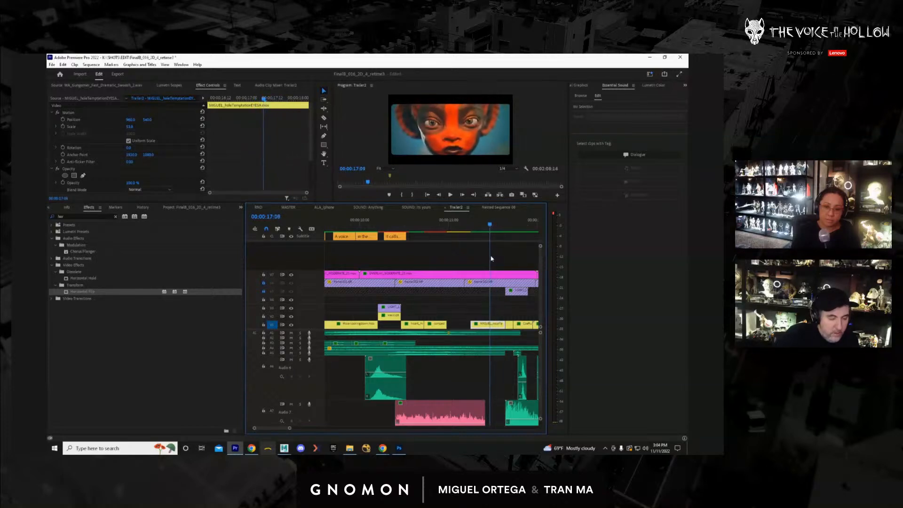
key("c")
left_click(491, 327)
key("v")
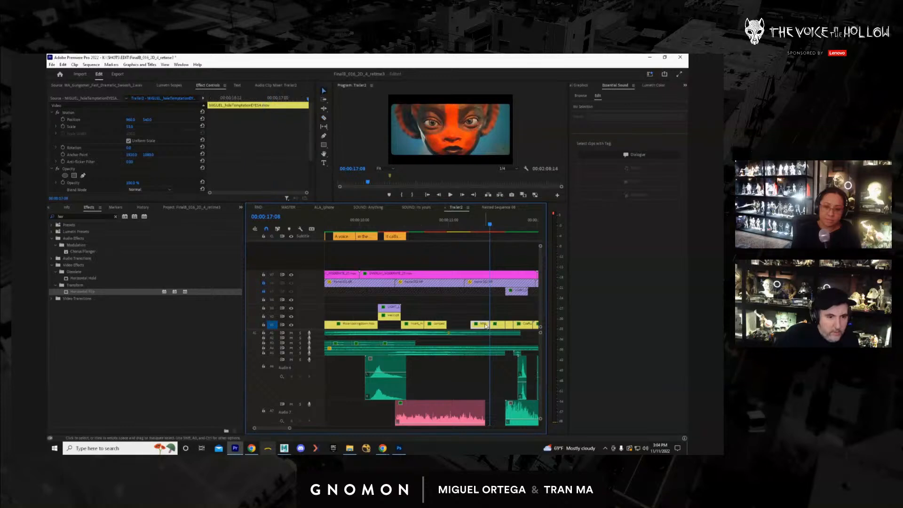
key("Delete")
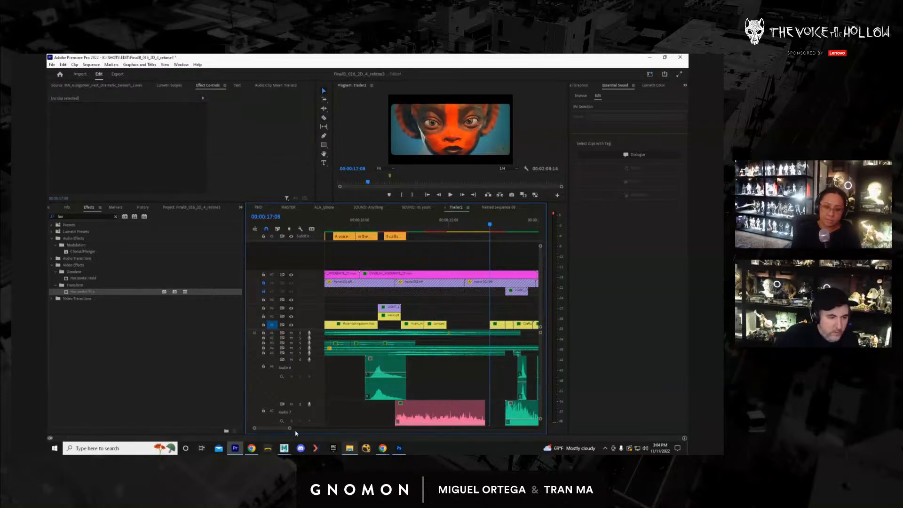
left_click_drag(290, 429, 334, 430)
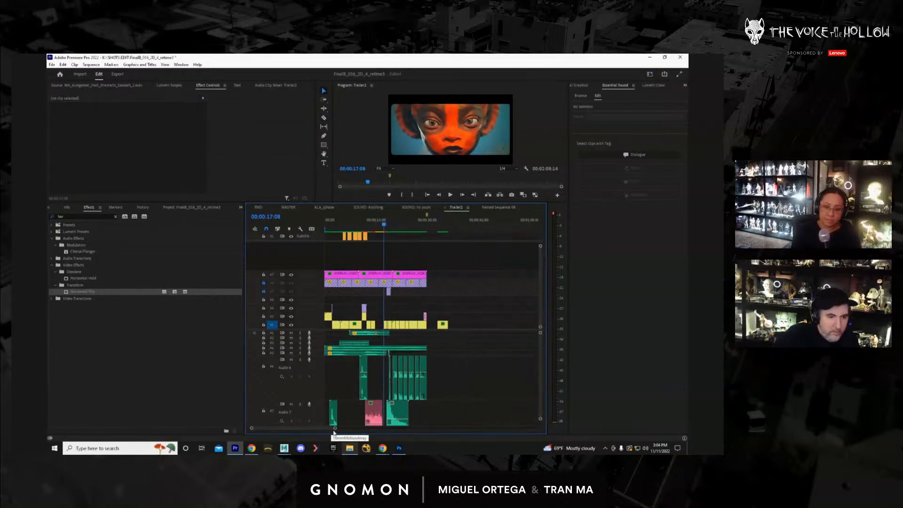
left_click_drag(479, 304, 403, 425)
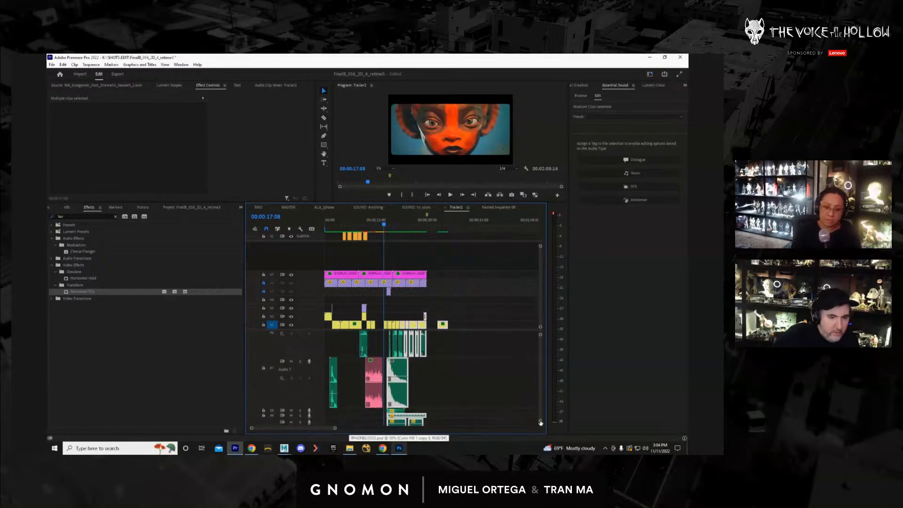
left_click_drag(540, 421, 541, 427)
left_click(490, 400)
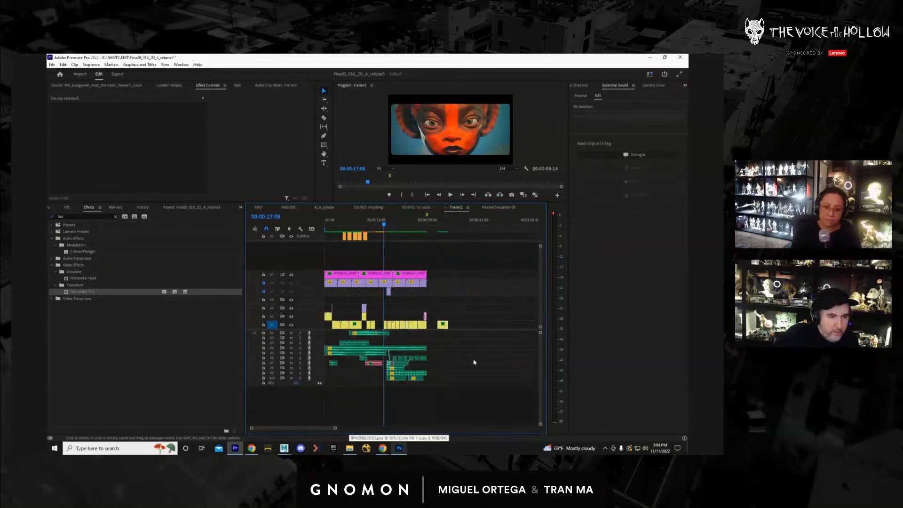
left_click_drag(476, 364, 435, 318)
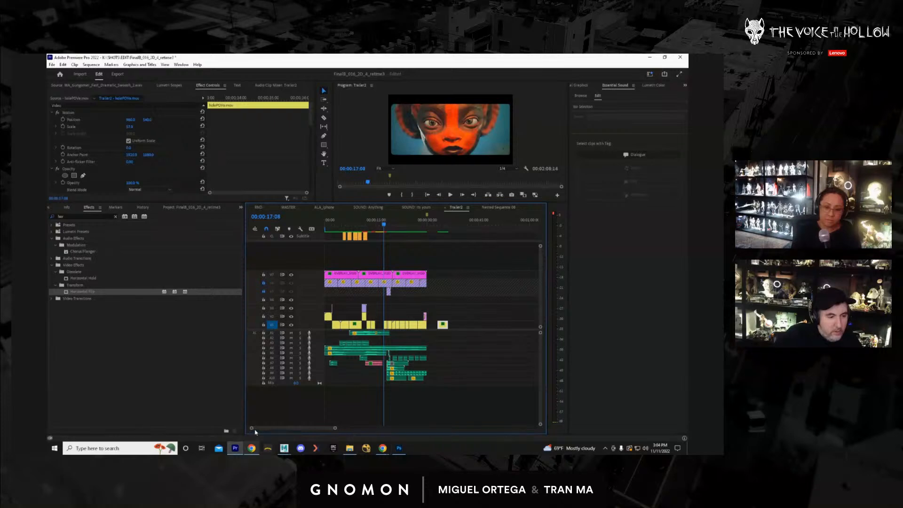
mouse_move(252, 428)
left_mouse_down()
mouse_move(272, 431)
mouse_move(260, 431)
left_mouse_up()
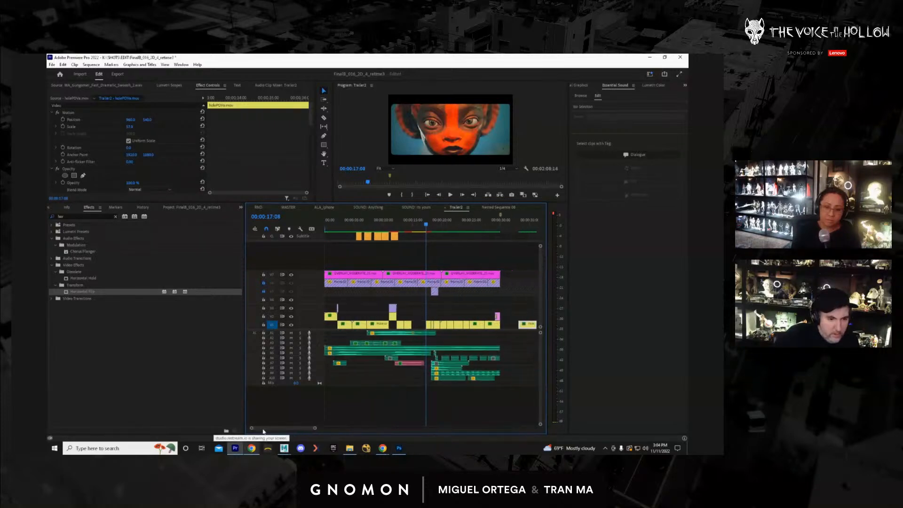
Lock the upper long audio track and shift the shots and sound effects after 00:00:17:08 earlier to close the gap, excluding two overlapping audio clips.
left_click(264, 353)
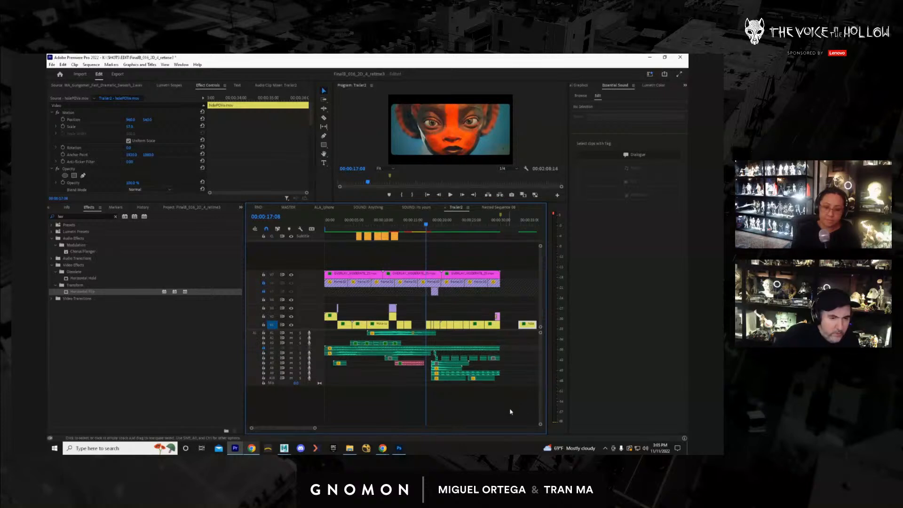
left_click_drag(510, 410, 430, 310)
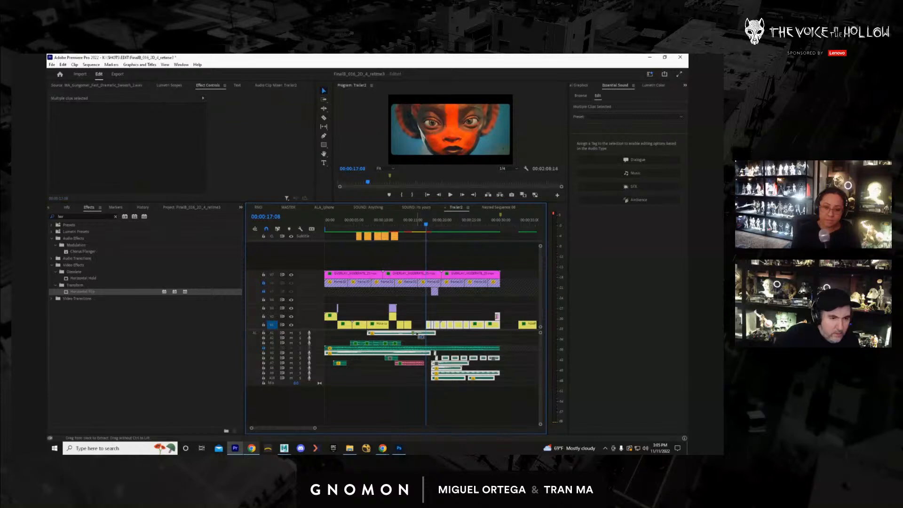
left_click(420, 334, "shift")
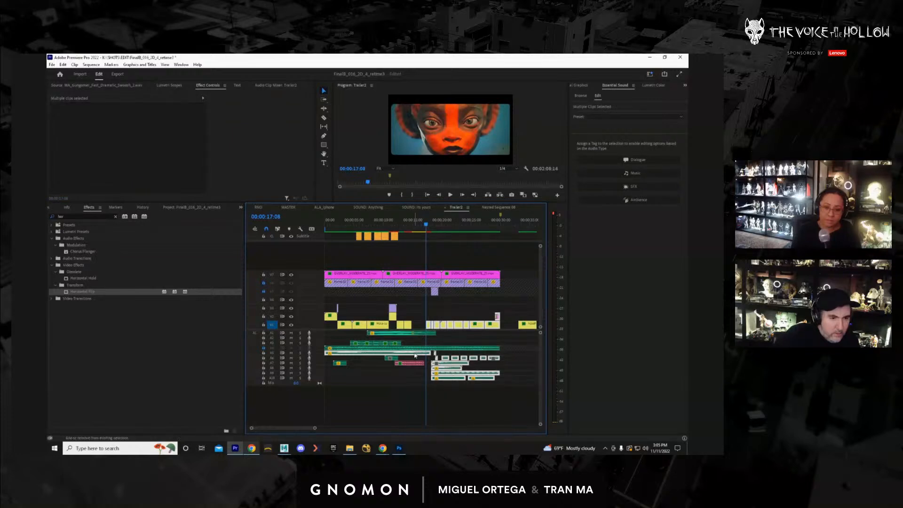
left_click(415, 354, "shift")
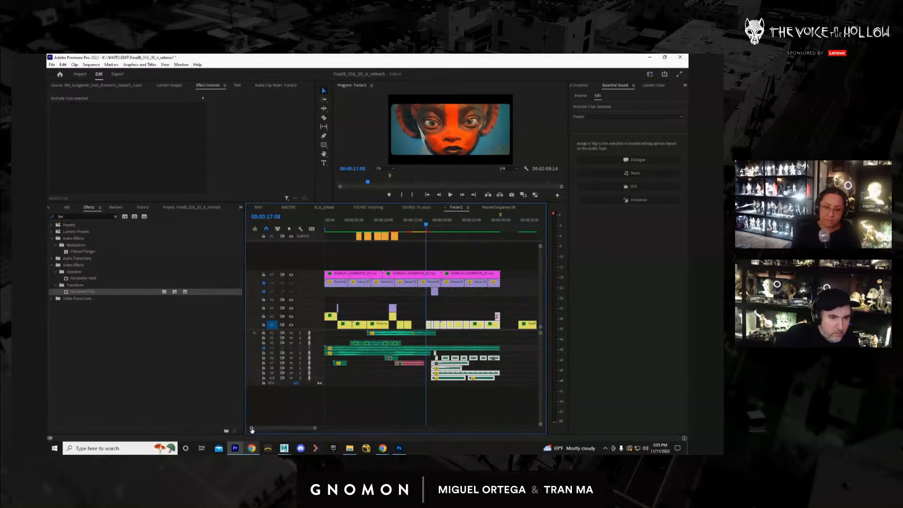
left_click_drag(252, 429, 263, 429)
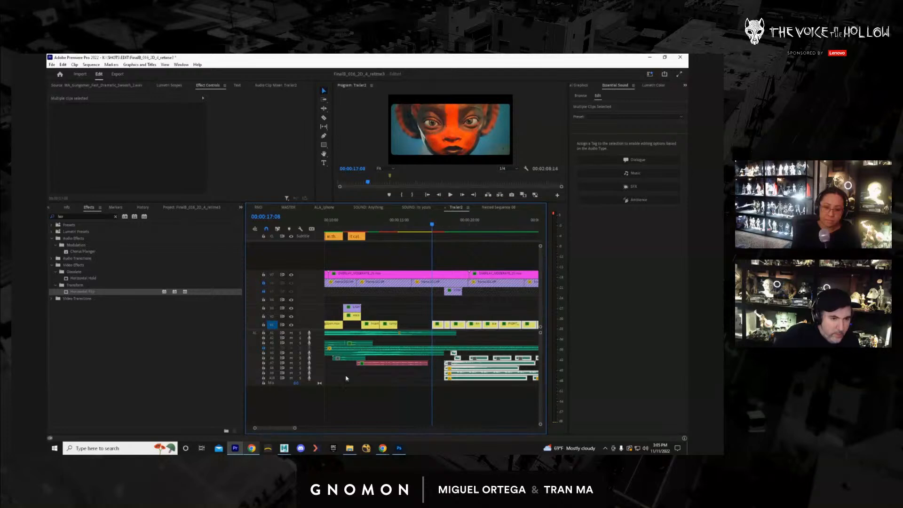
left_click_drag(455, 328, 426, 328)
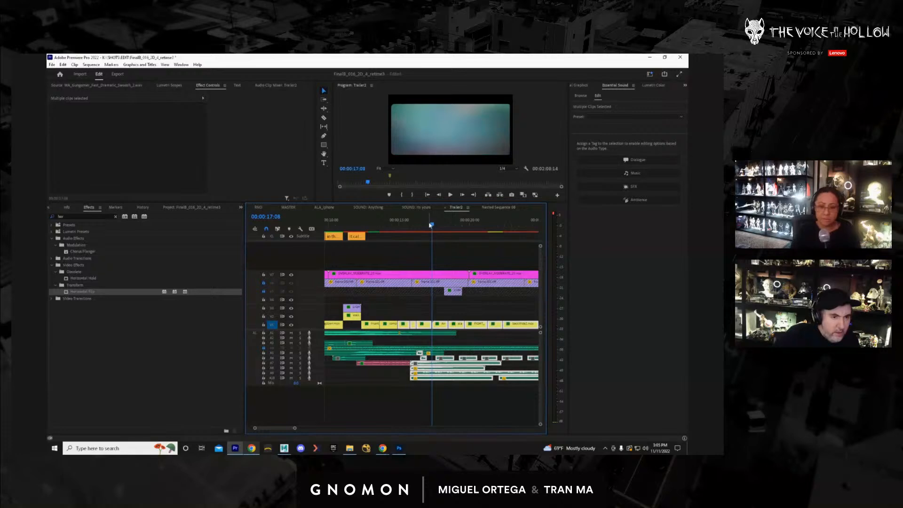
Unlock the light leak track and move its short clip one track lower to start at 00:00:15:20.
left_click_drag(433, 223, 412, 231)
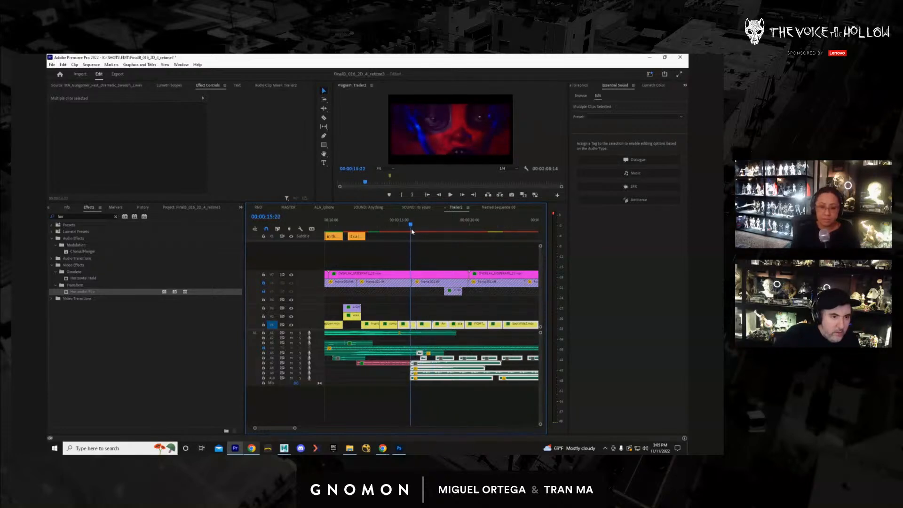
left_click(264, 292)
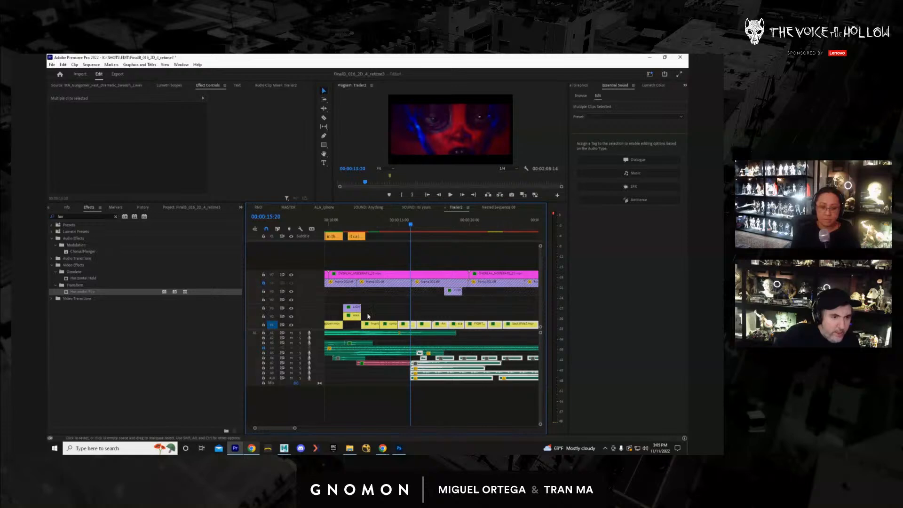
left_click_drag(452, 295, 418, 303)
Play the tightened section from about 15 seconds through to The Voice in the Hollow title card.
left_click(406, 225)
key("space")
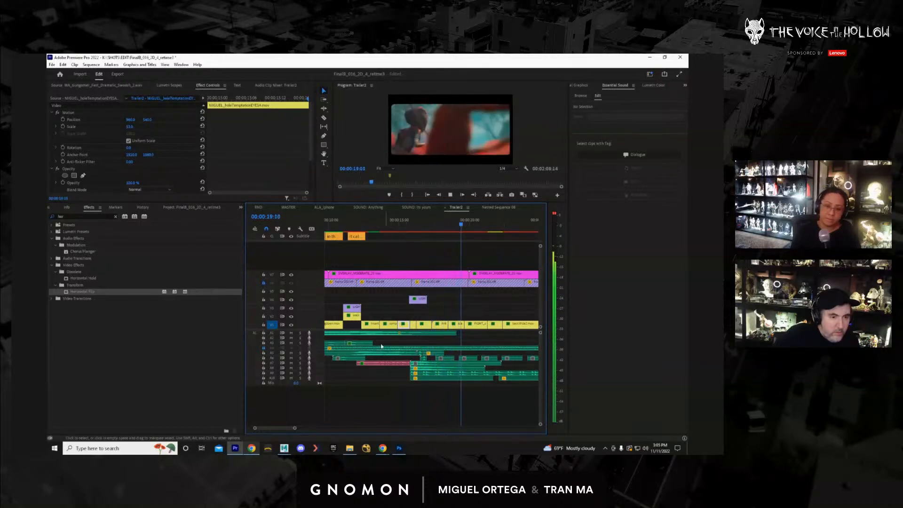
left_click_drag(294, 428, 304, 429)
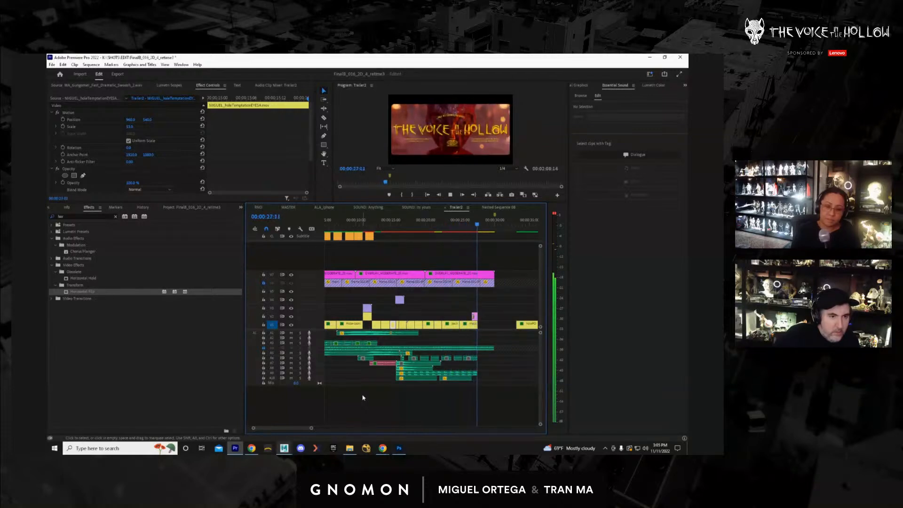
key("space")
Remove the surplus frame overlay piece and trim the overlay and long audio clips to the end of the title shot.
left_click(479, 223)
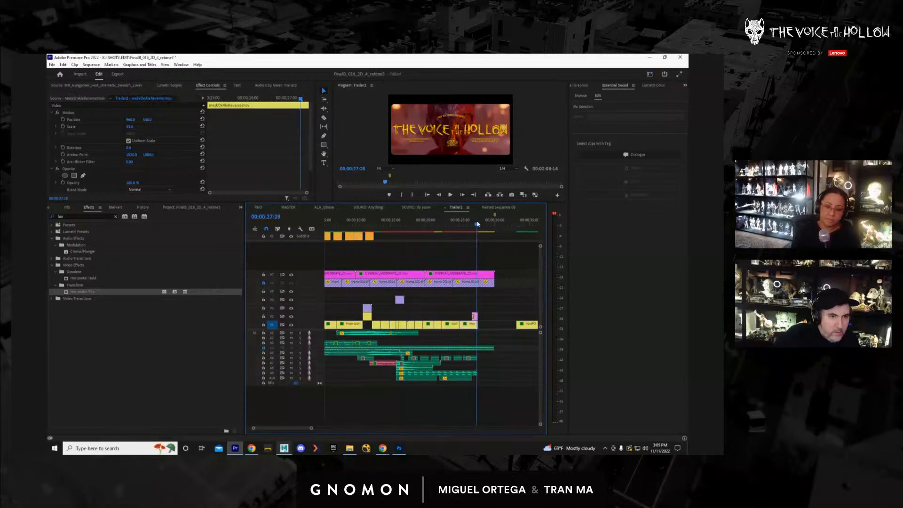
left_click_drag(479, 224, 474, 224)
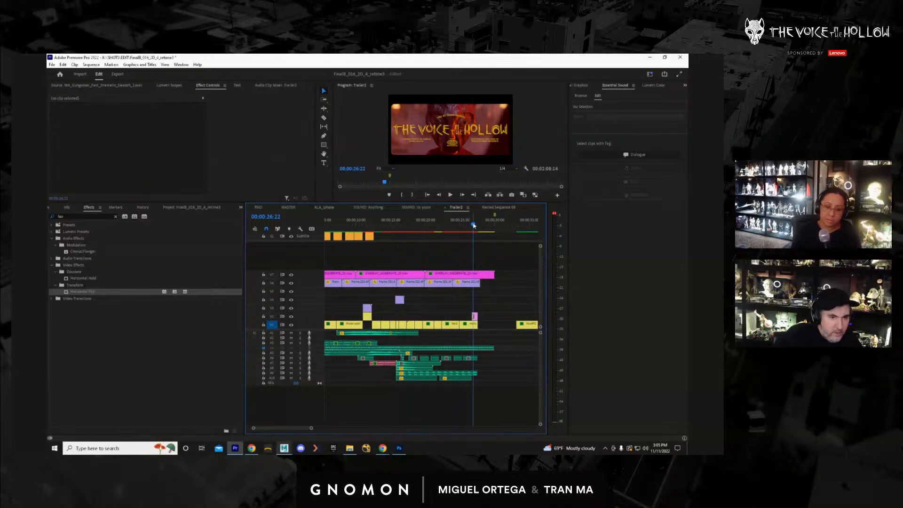
left_click(478, 225)
left_click_drag(478, 225, 470, 225)
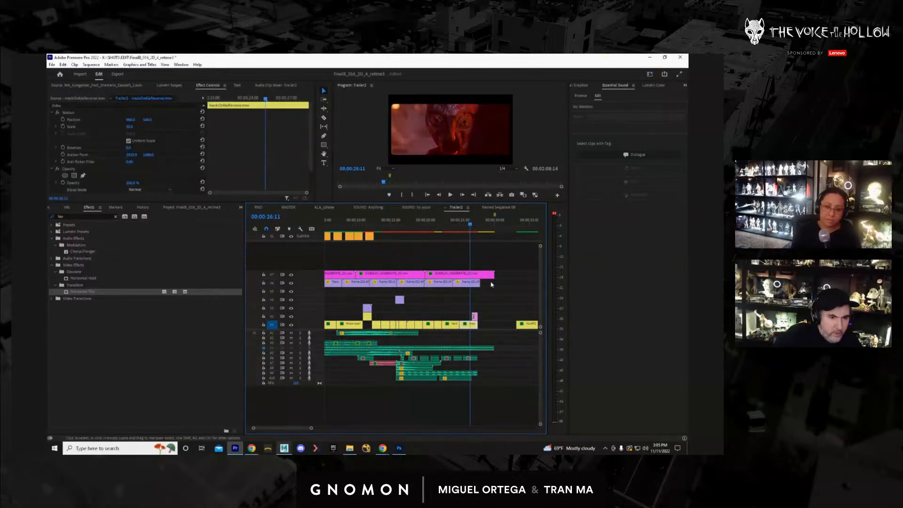
left_click_drag(497, 274, 478, 284)
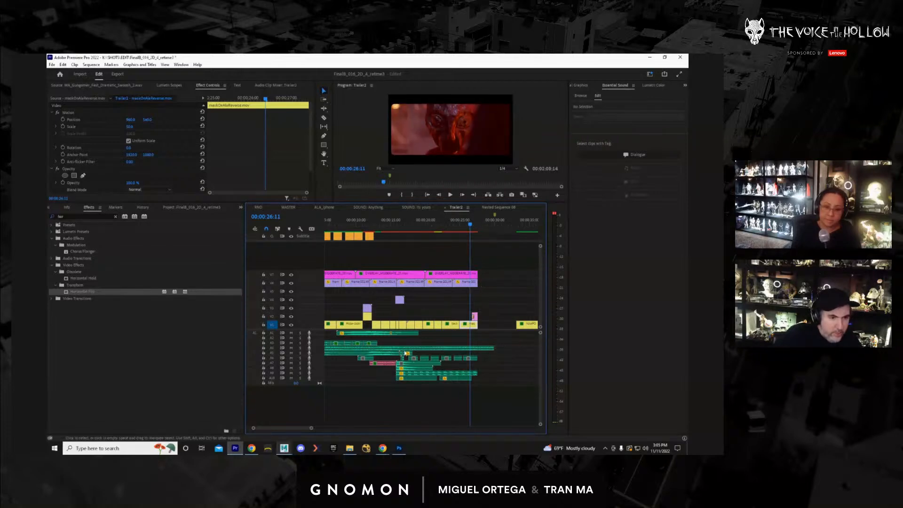
left_click_drag(494, 348, 477, 349)
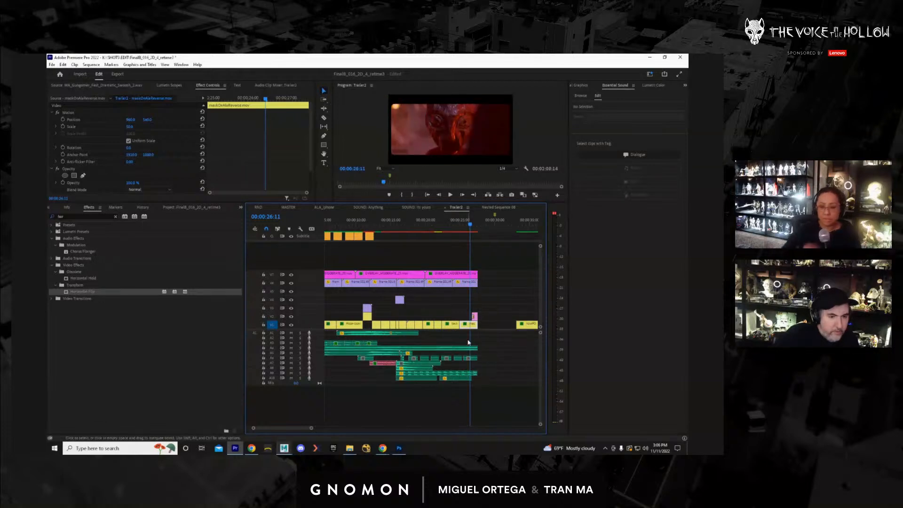
Render the entire work area of the Trailer2 sequence.
left_click(380, 223)
left_click(91, 65)
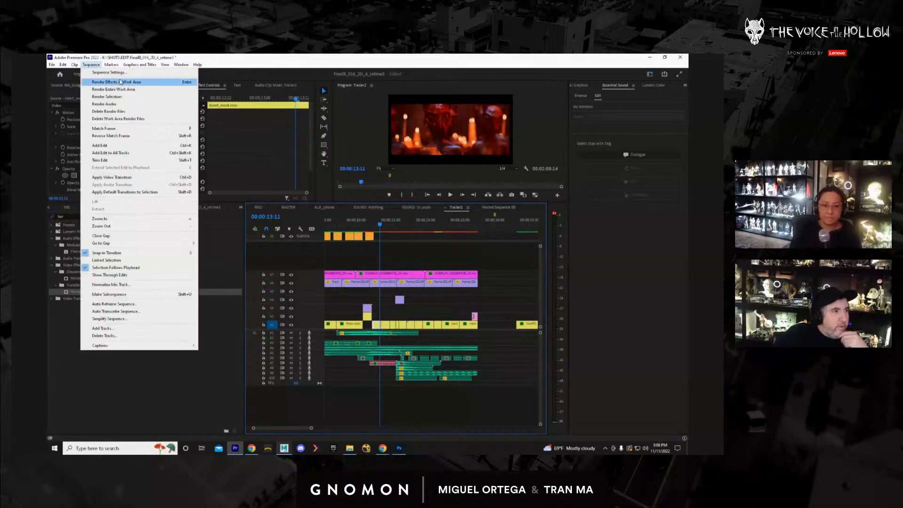
left_click(113, 87)
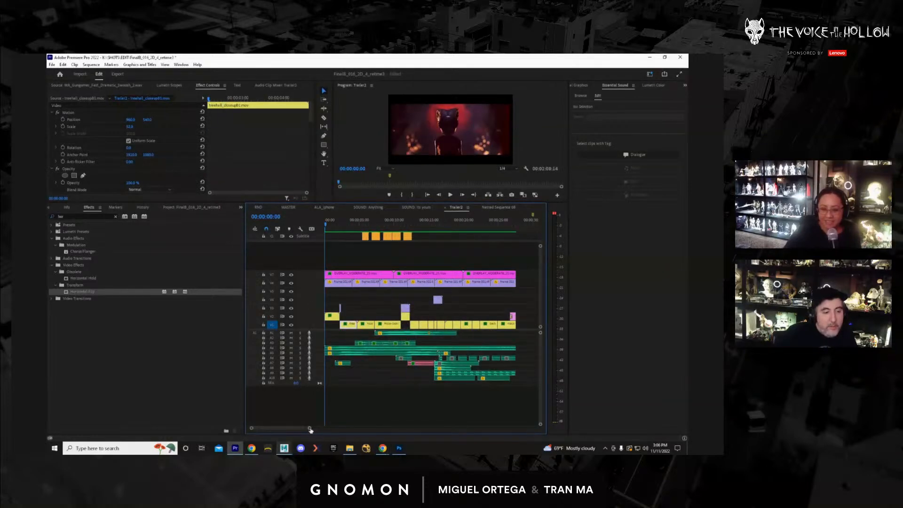
Play the rendered trailer from its beginning in full screen up to about 19 seconds.
left_click_drag(310, 430, 350, 428)
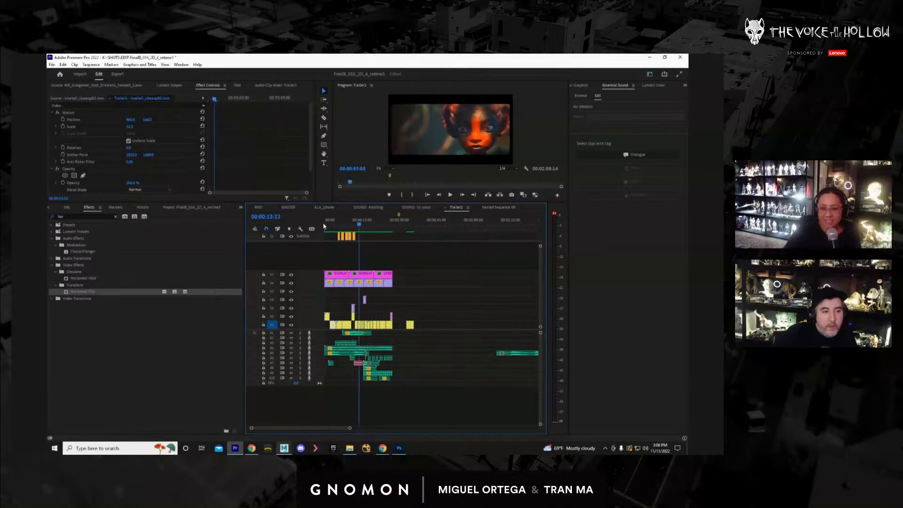
left_click(324, 225)
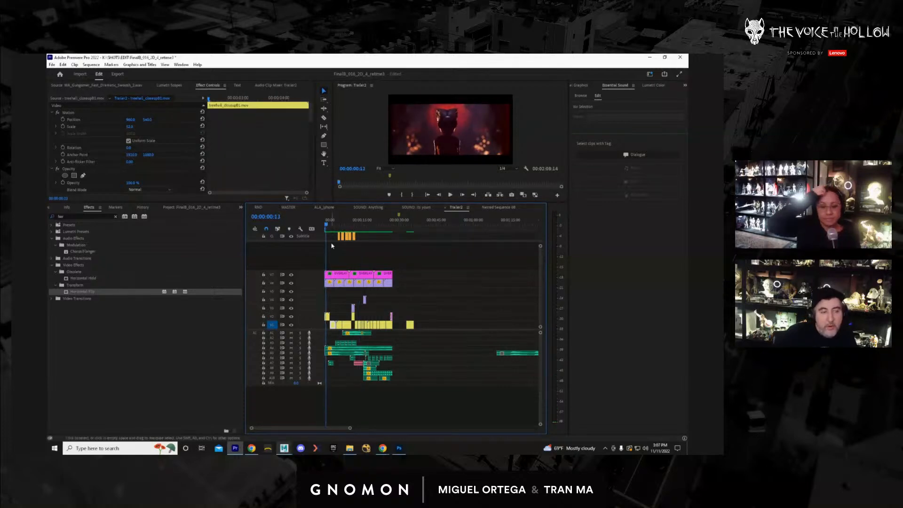
key("ctrl+grave")
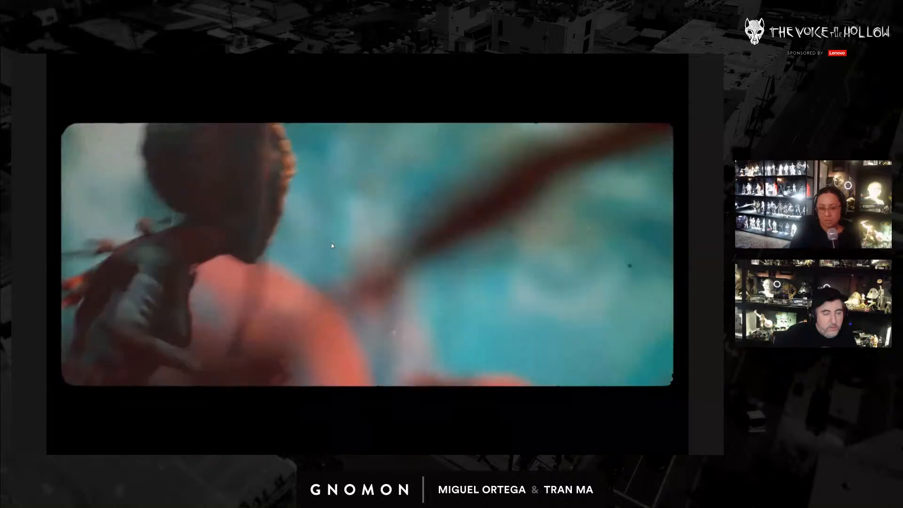
key("Escape")
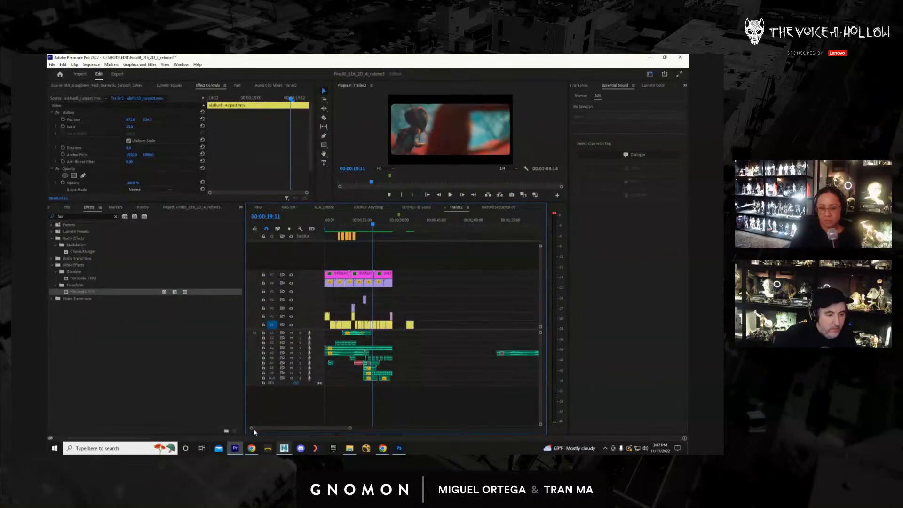
Move the row of short repeated sound effects beyond the trailer's end and replay from about 16 seconds in full screen.
left_click_drag(254, 429, 275, 430)
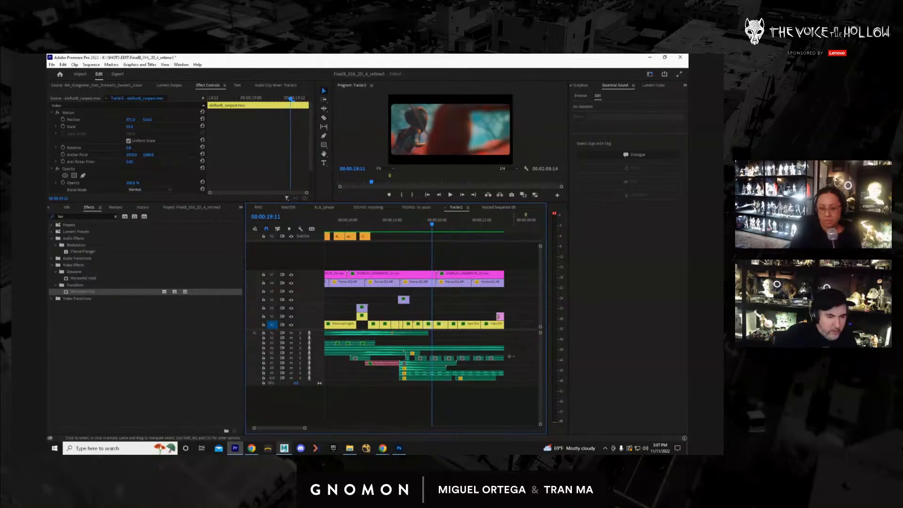
left_click(437, 360)
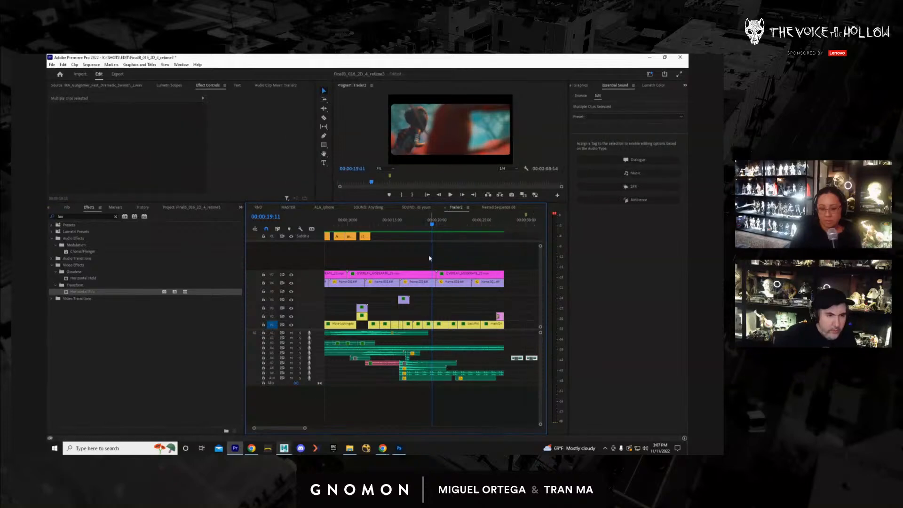
left_click_drag(435, 225, 402, 231)
key("ctrl+grave")
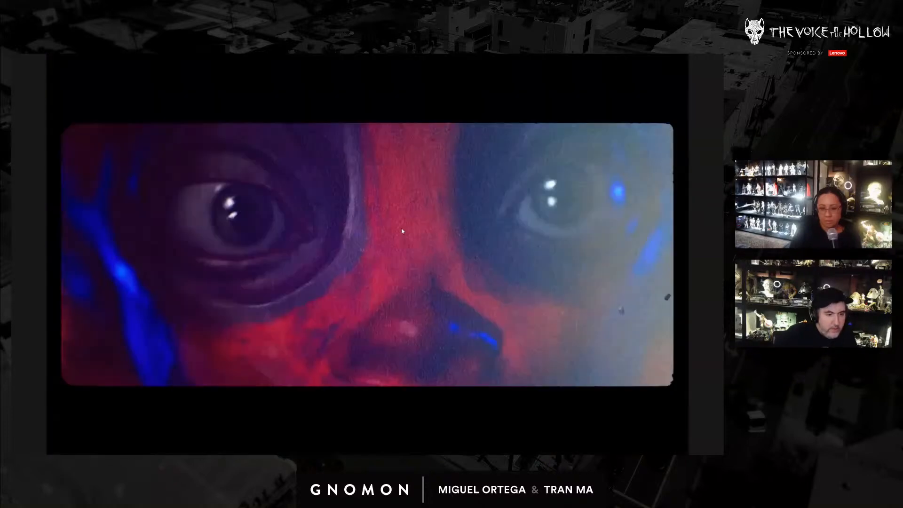
key("space")
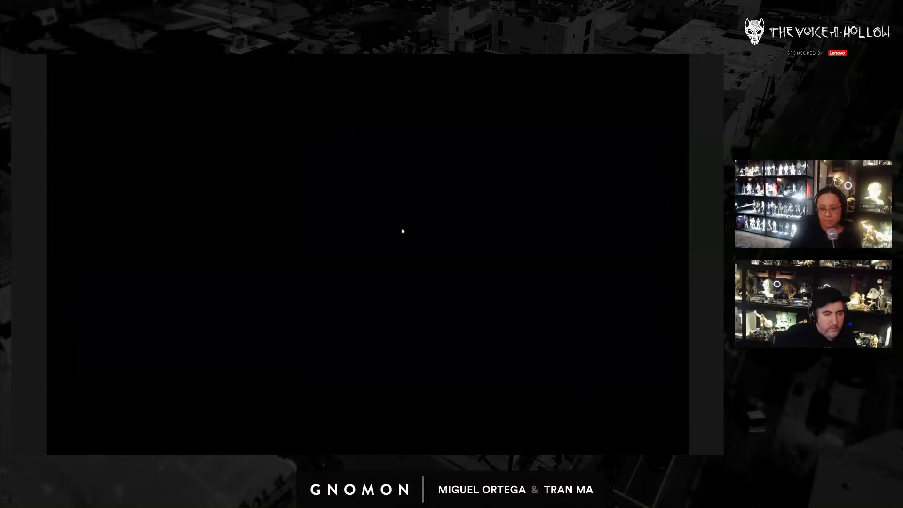
Split the second-lowest sound effect clip near the end of the title shot and delete the cut-off tail.
key("Escape")
left_click_drag(464, 225, 487, 230)
key("c")
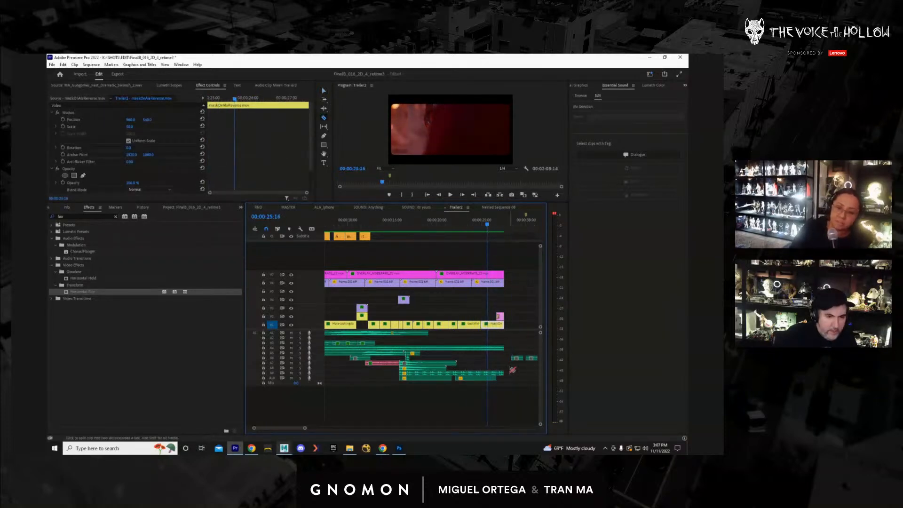
key("v")
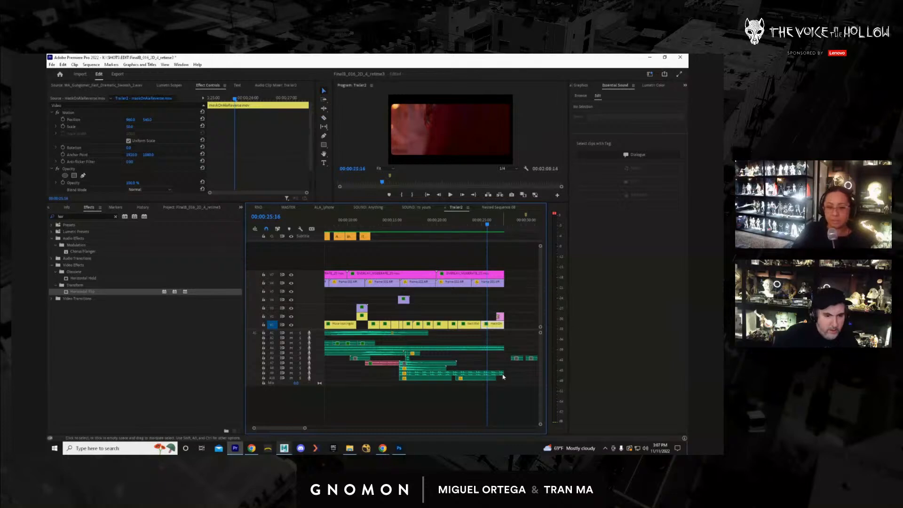
left_click(507, 379)
key("Delete")
Play the title shot to its end and delete the short leftover piece at the end of that sound effect.
left_click(488, 230)
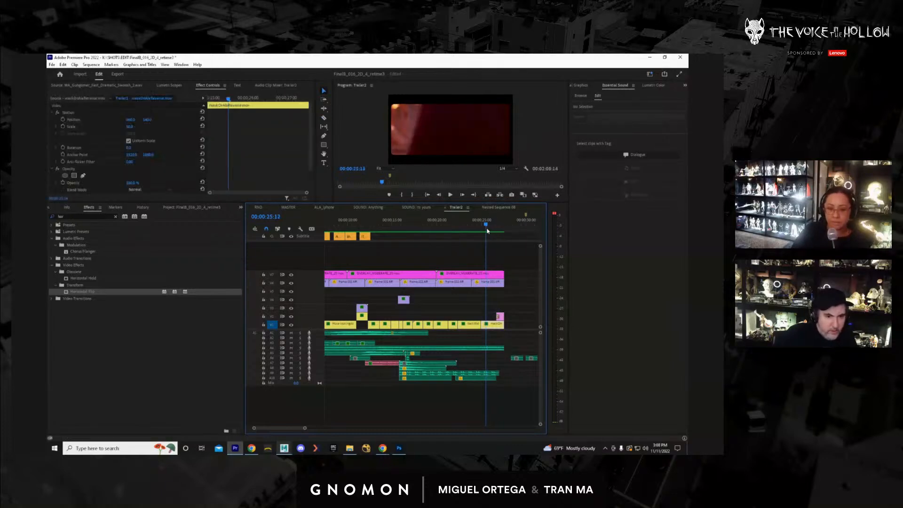
key("space")
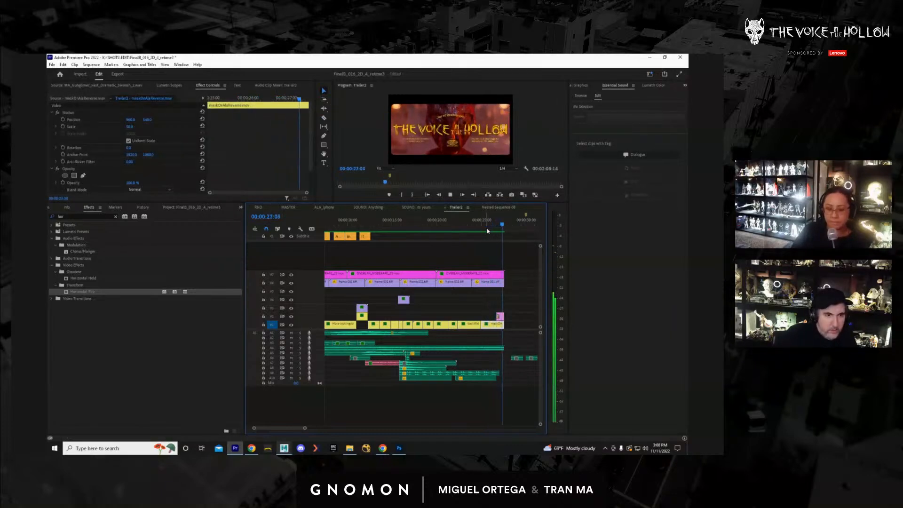
key("space")
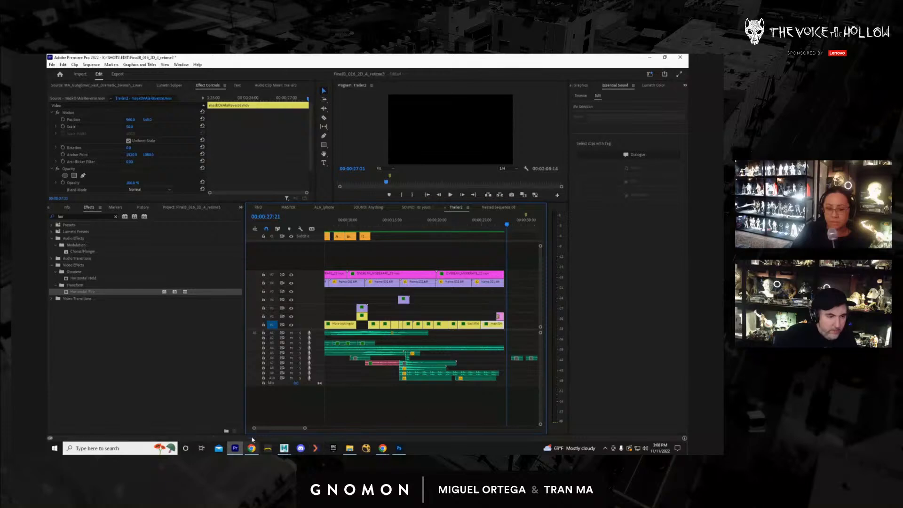
left_click_drag(252, 429, 265, 429)
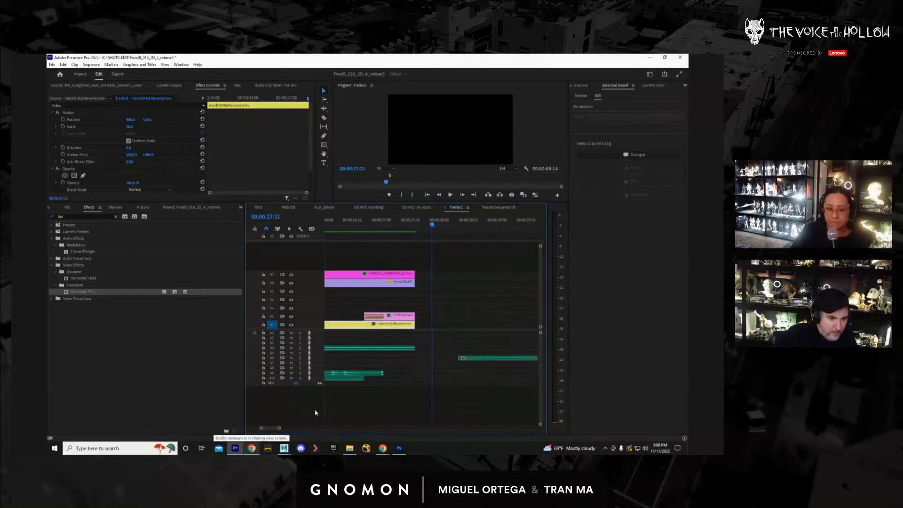
left_click(380, 374)
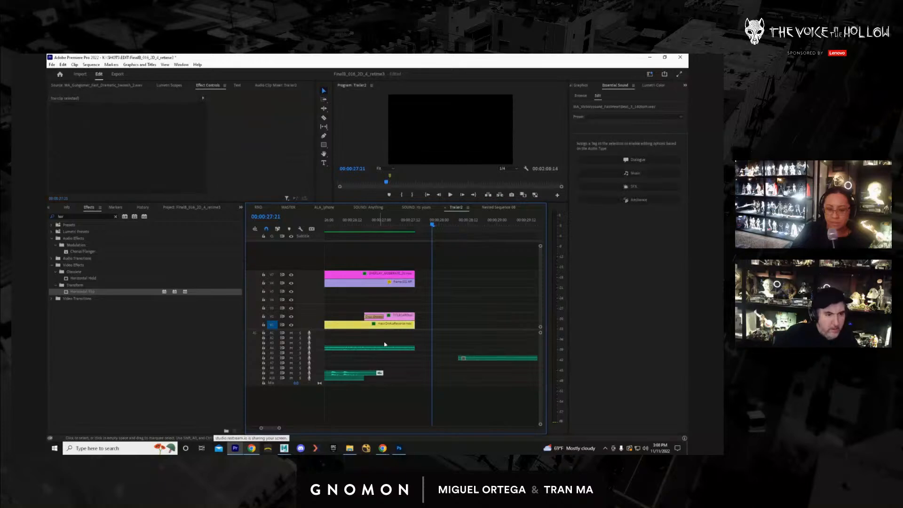
key("Delete")
Play the trailer from its beginning in full screen up to about 21 seconds.
left_click_drag(281, 429, 377, 429)
left_click(338, 221)
left_click_drag(323, 224, 312, 224)
key("space")
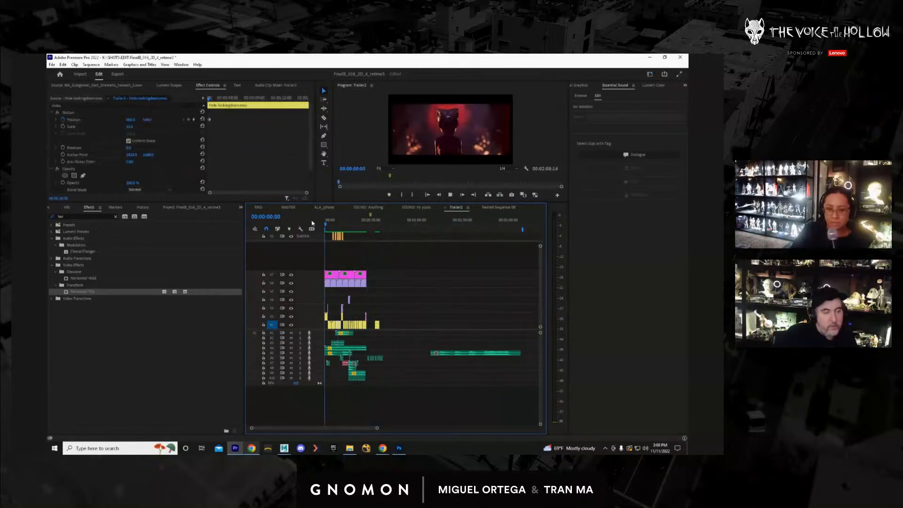
key("ctrl+grave")
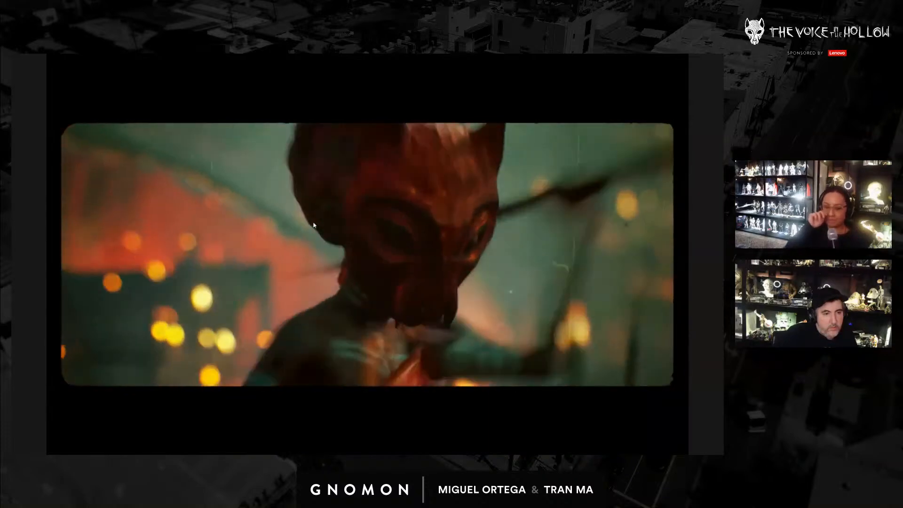
key("Escape")
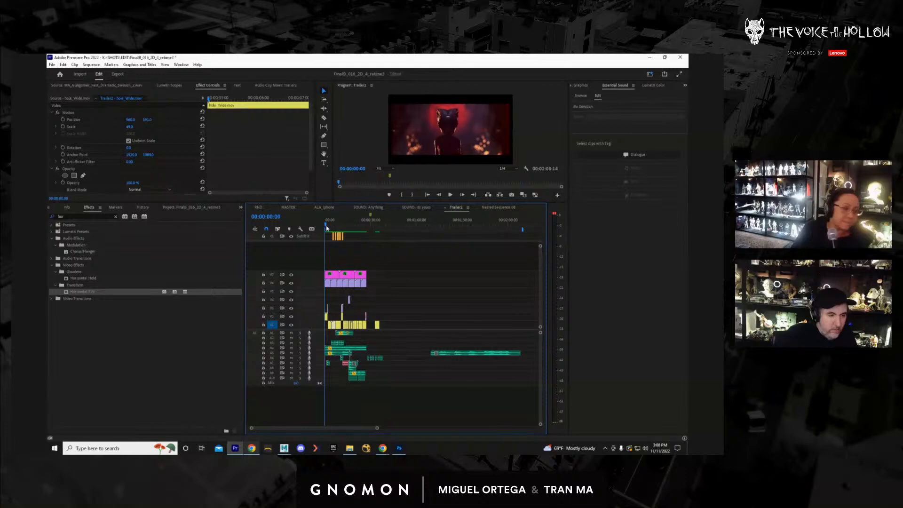
left_click_drag(326, 227, 334, 228)
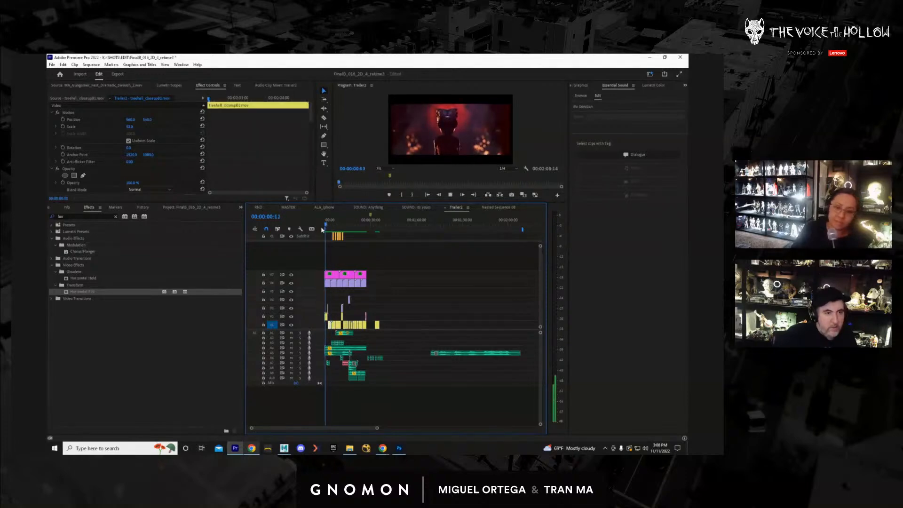
key("ctrl+grave")
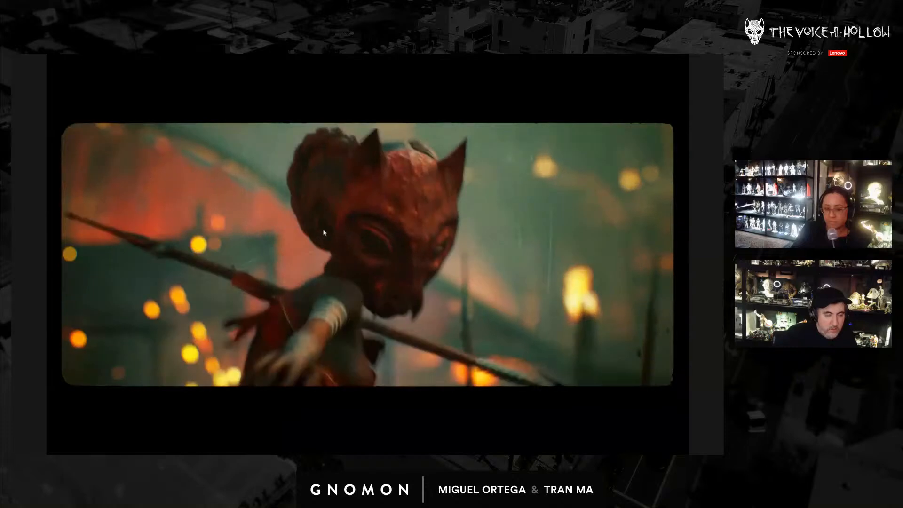
key("Escape")
Raise the fight shot with the raised spear one video track, split it at 00:00:20:19 and delete its first part.
left_click_drag(251, 429, 298, 440)
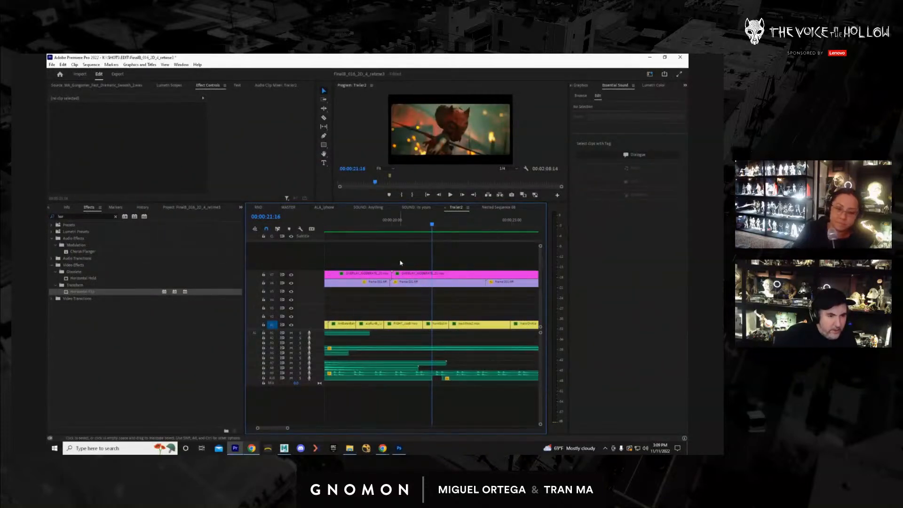
mouse_move(416, 228)
left_mouse_down()
mouse_move(405, 228)
mouse_move(416, 229)
left_mouse_up()
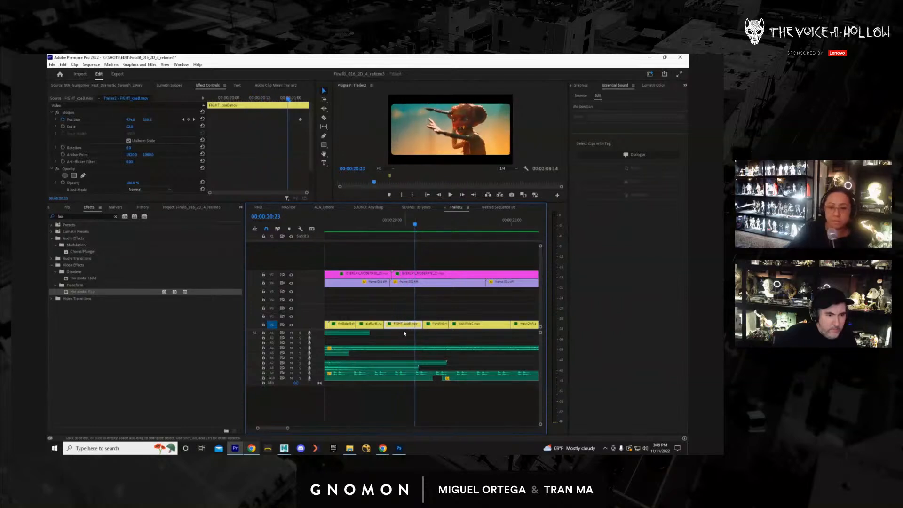
left_click_drag(402, 329, 435, 316)
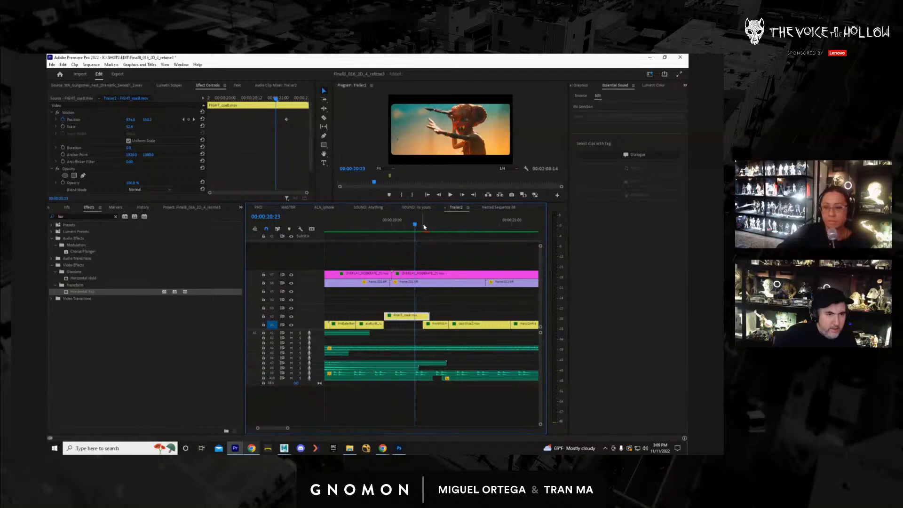
mouse_move(424, 227)
left_mouse_down()
mouse_move(439, 228)
mouse_move(412, 228)
left_mouse_up()
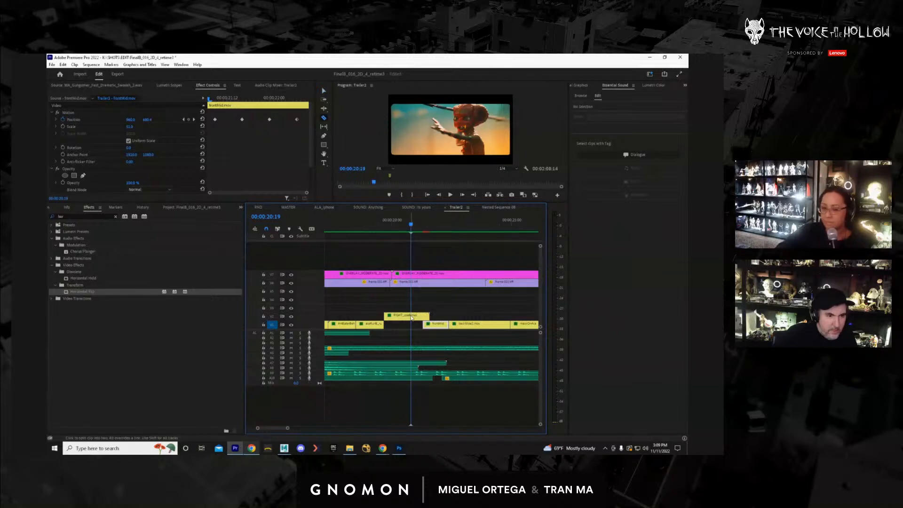
left_click(411, 318)
key("v")
left_click(404, 318)
key("Delete")
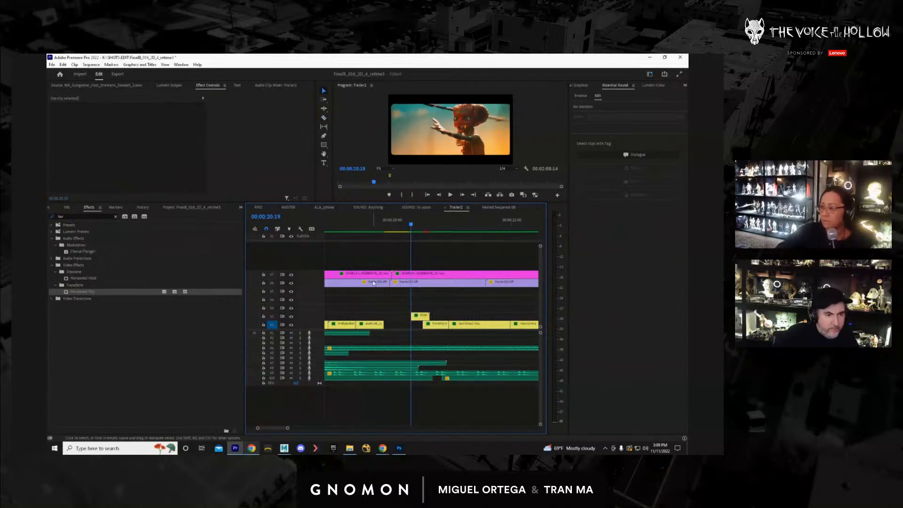
Return the trimmed fight shot to the main video track against the preceding shot, slide the next shot against it and review the cut.
left_click_drag(376, 231, 413, 245)
mouse_move(423, 320)
left_mouse_down()
mouse_move(397, 328)
mouse_move(429, 328)
mouse_move(418, 327)
left_mouse_up()
left_click(385, 229)
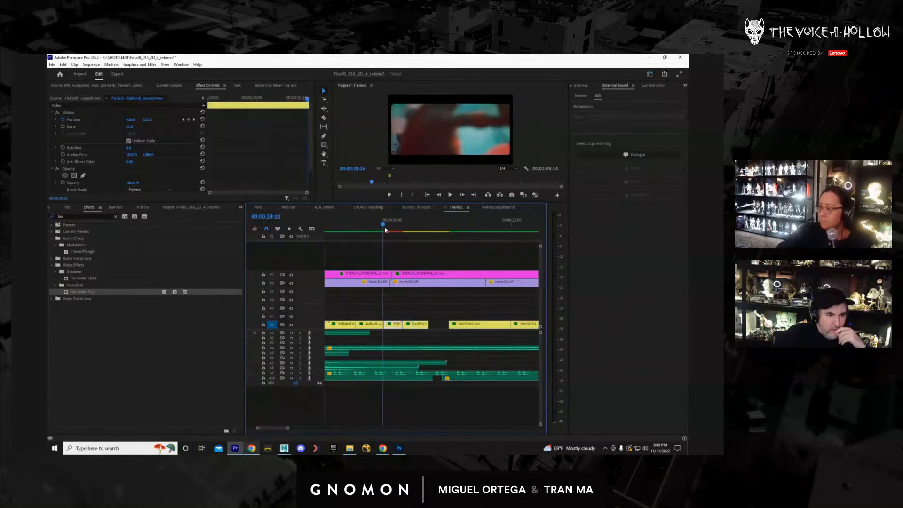
left_click_drag(384, 229, 459, 241)
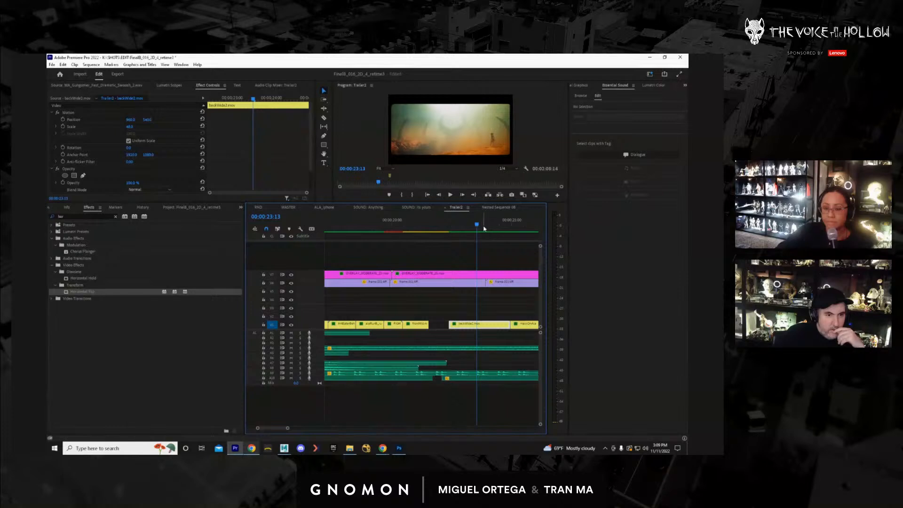
Close the gap by sliding the fight shot, all following shots and the title clip together against the preceding shot.
left_click_drag(508, 233, 397, 258)
left_click_drag(394, 327, 434, 317)
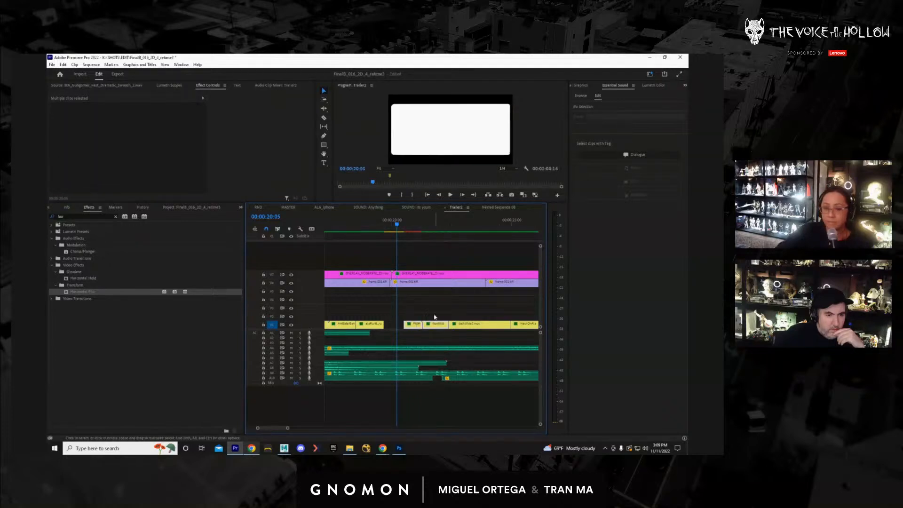
left_click_drag(403, 226, 437, 264)
left_click_drag(288, 428, 307, 428)
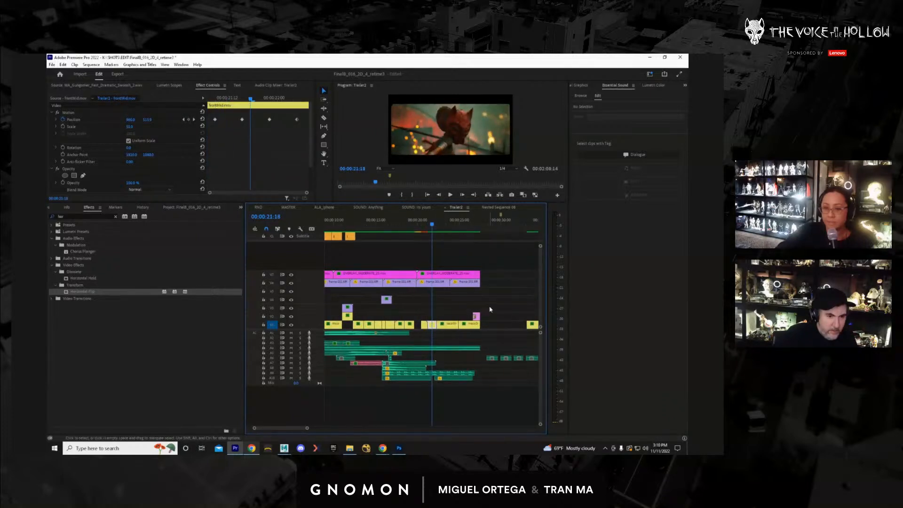
left_click_drag(489, 307, 439, 325)
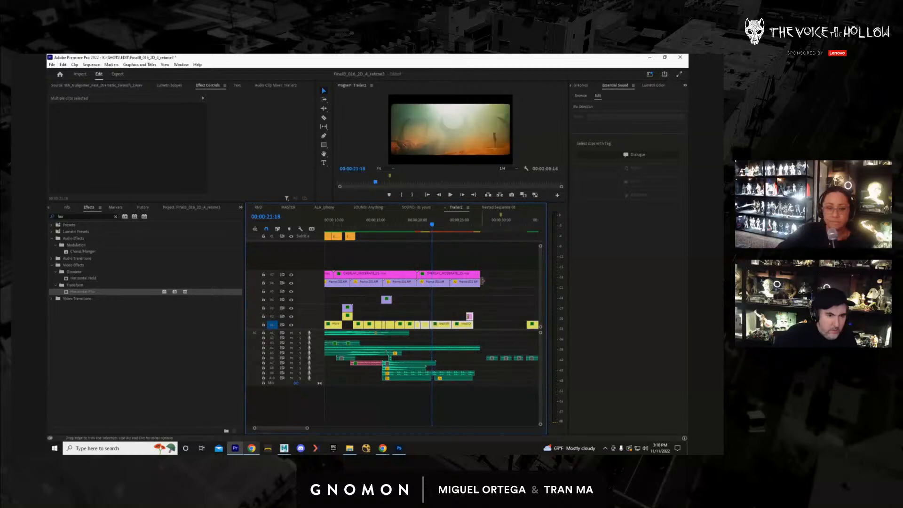
Trim the frame overlay, film grain overlay and long audio clips to the new end of the title shot.
left_click_drag(480, 282, 481, 276)
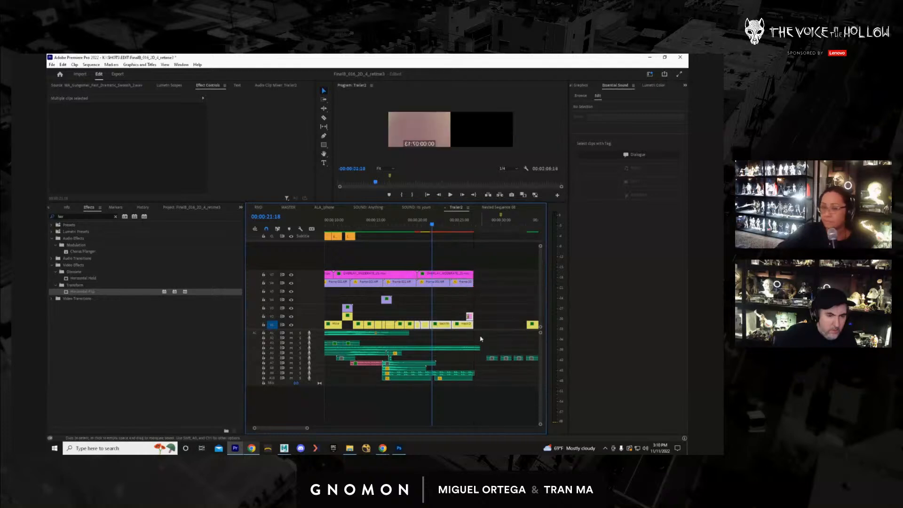
left_click_drag(484, 348, 473, 347)
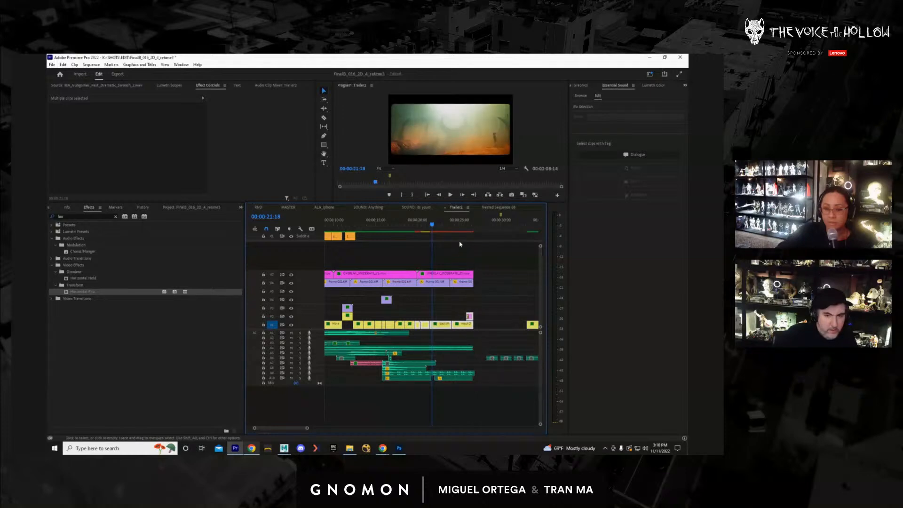
mouse_move(446, 226)
left_mouse_down()
mouse_move(469, 228)
mouse_move(457, 231)
left_mouse_up()
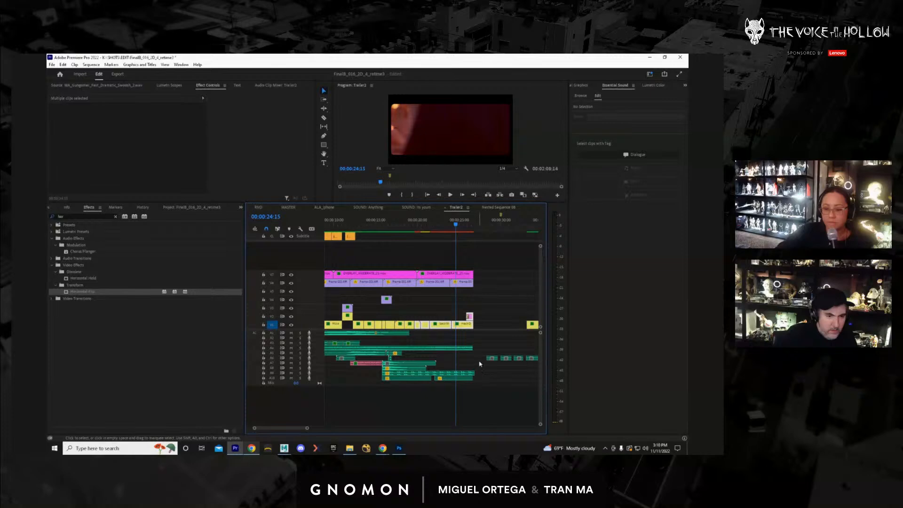
left_click_drag(475, 373, 477, 376)
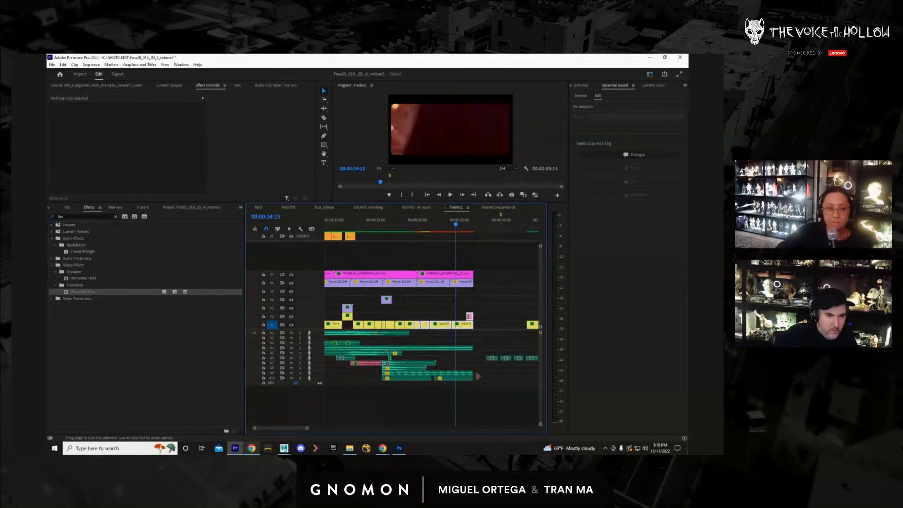
Render the entire work area of the shortened Trailer2 sequence.
left_click_drag(449, 224, 381, 245)
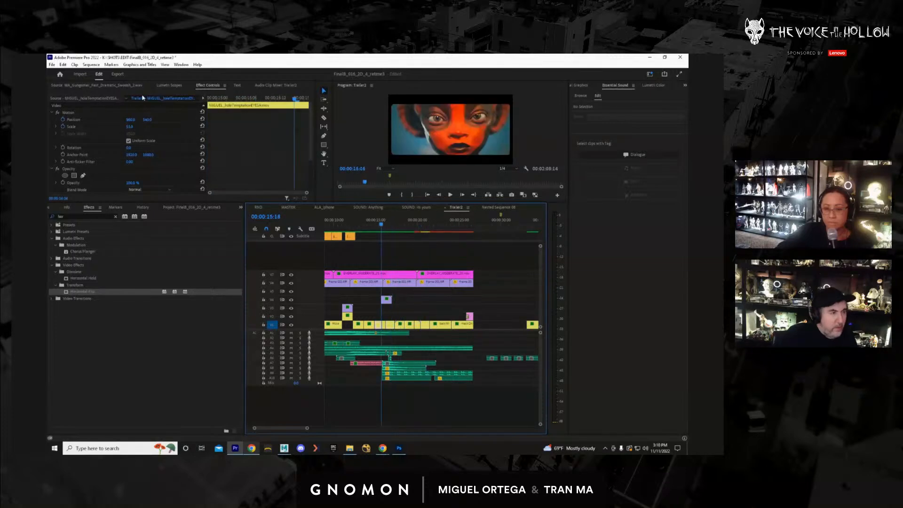
left_click(90, 65)
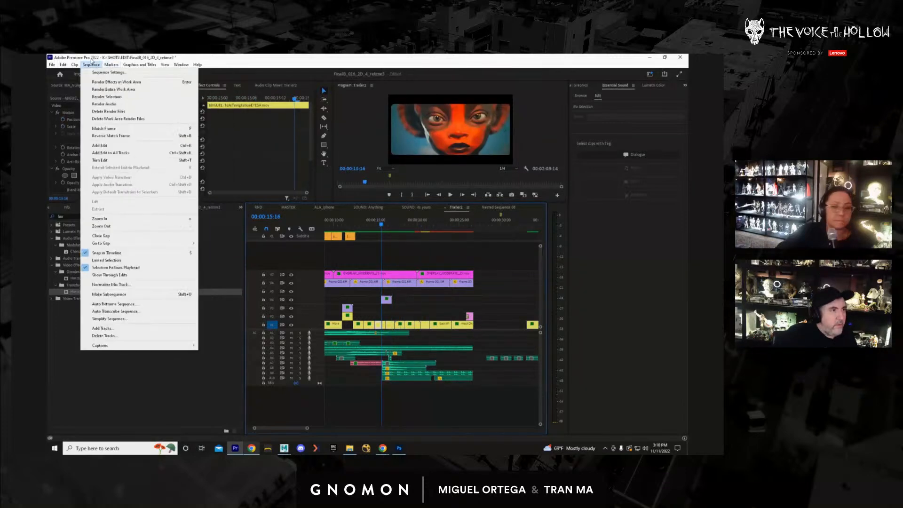
left_click(164, 89)
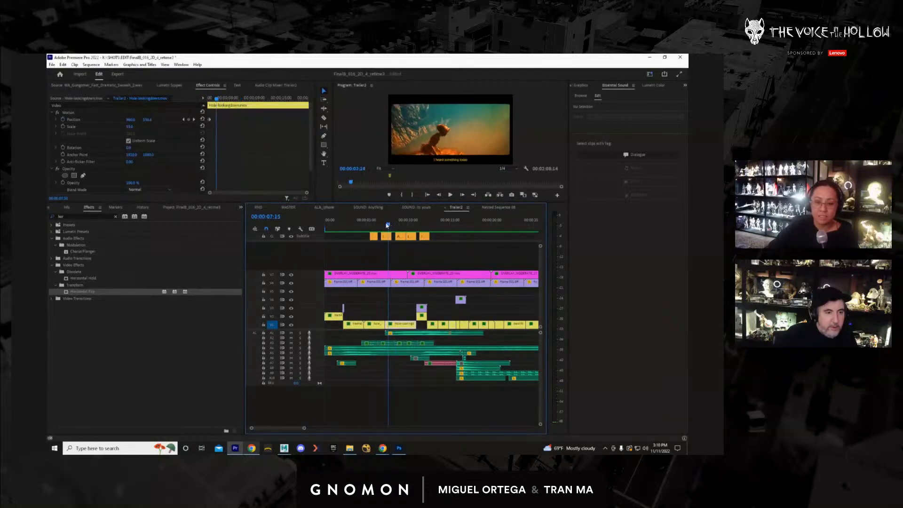
Review the rendered trailer in full screen and scrub from about 10 seconds to the shortened fight shot.
key("ctrl+grave")
key("space")
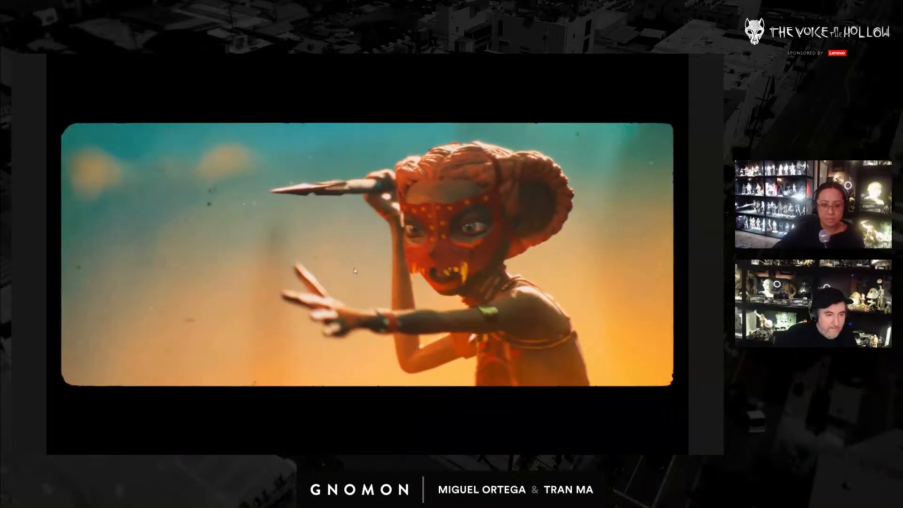
key("Escape")
left_click(409, 222)
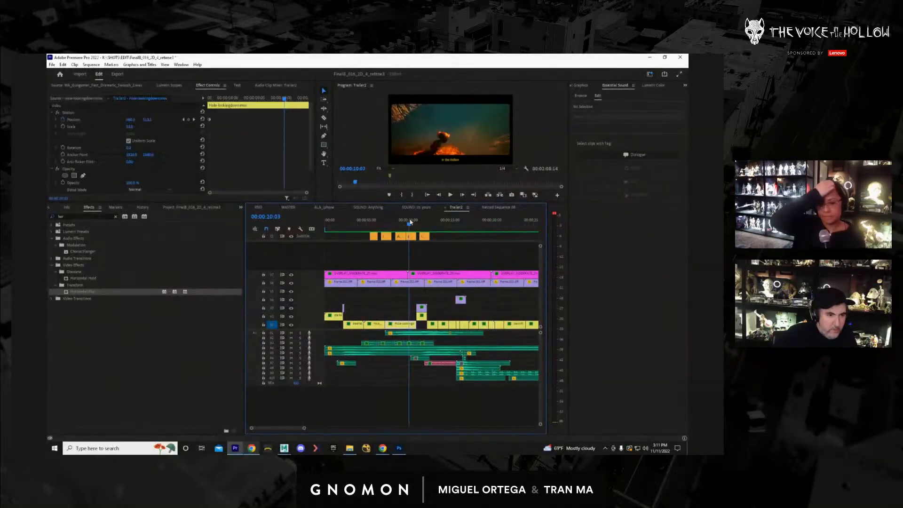
left_click_drag(406, 224, 492, 240)
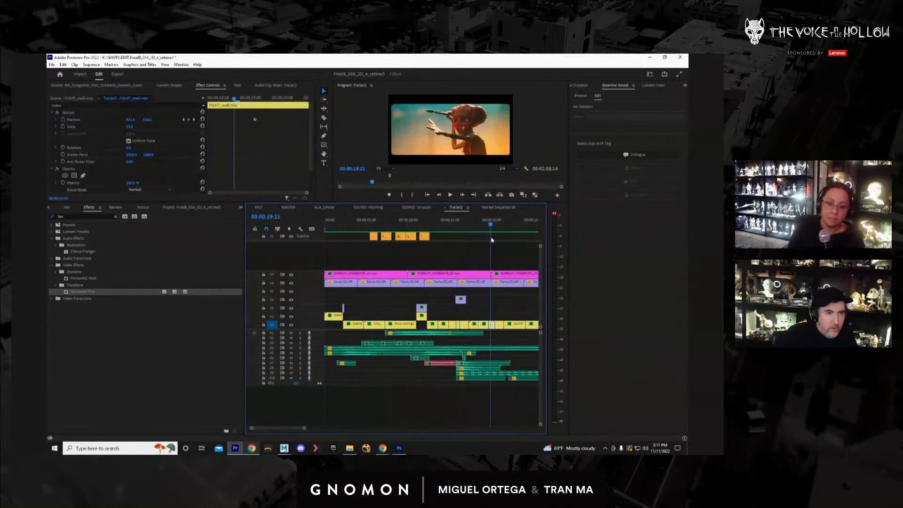
Locate the spear-throwing shot around frame 511 in the MASTER sequence and copy it.
left_click(288, 207)
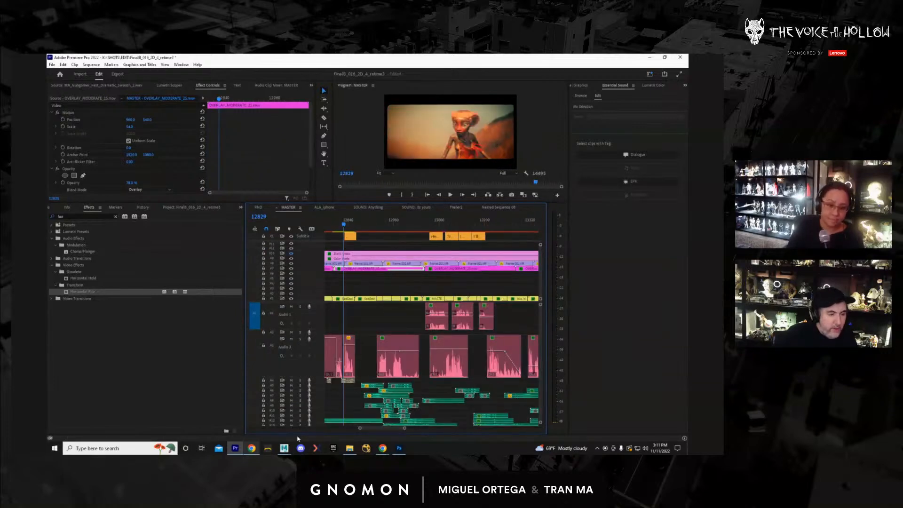
left_click_drag(353, 430, 257, 428)
left_click_drag(340, 225, 322, 231)
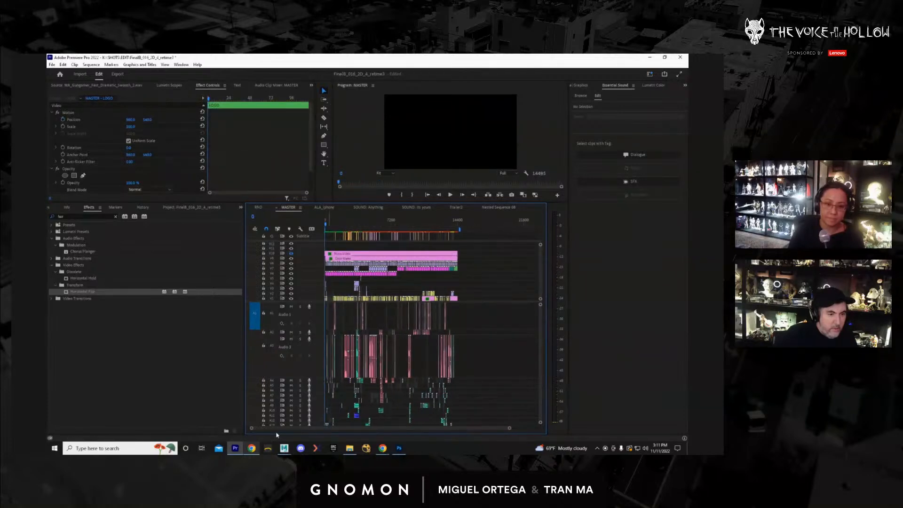
left_click_drag(252, 428, 323, 450)
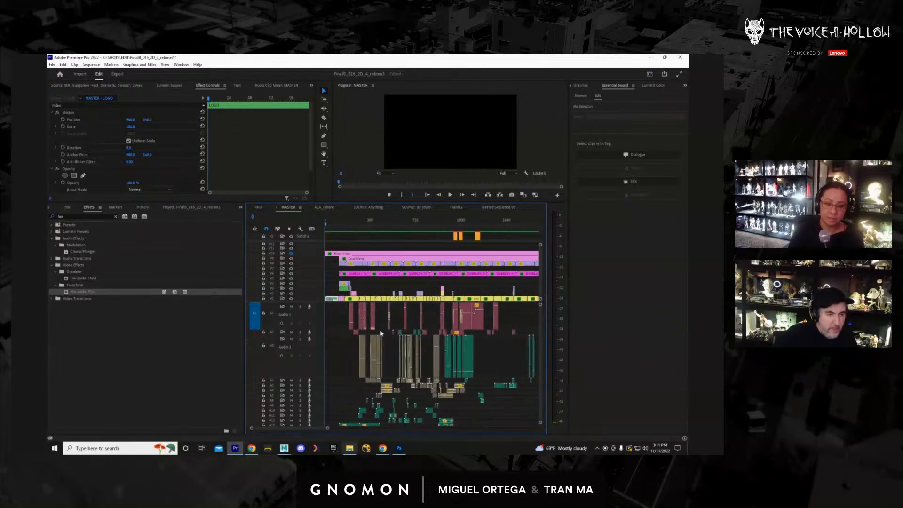
left_click(403, 226)
left_click_drag(406, 228, 389, 228)
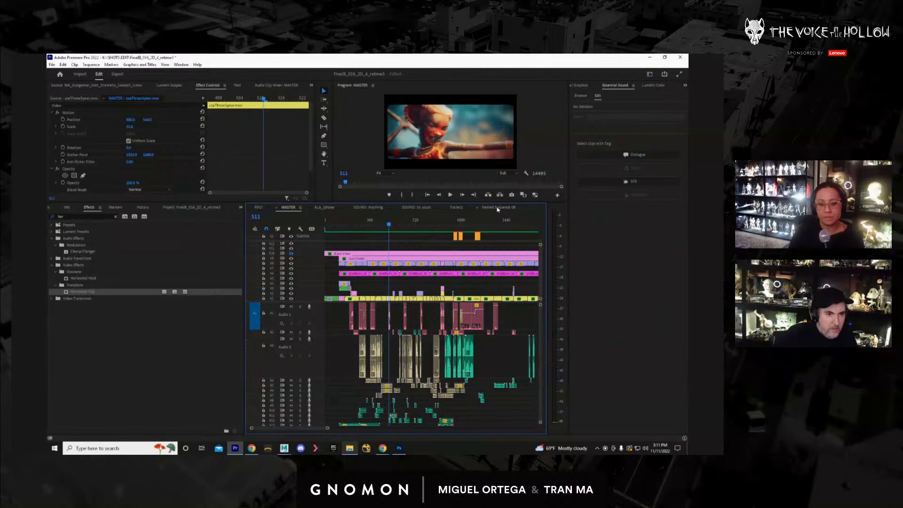
Lock the main video track in Trailer2 and paste the spear-throwing shot above the fight shot at 00:00:19:23.
left_click(453, 210)
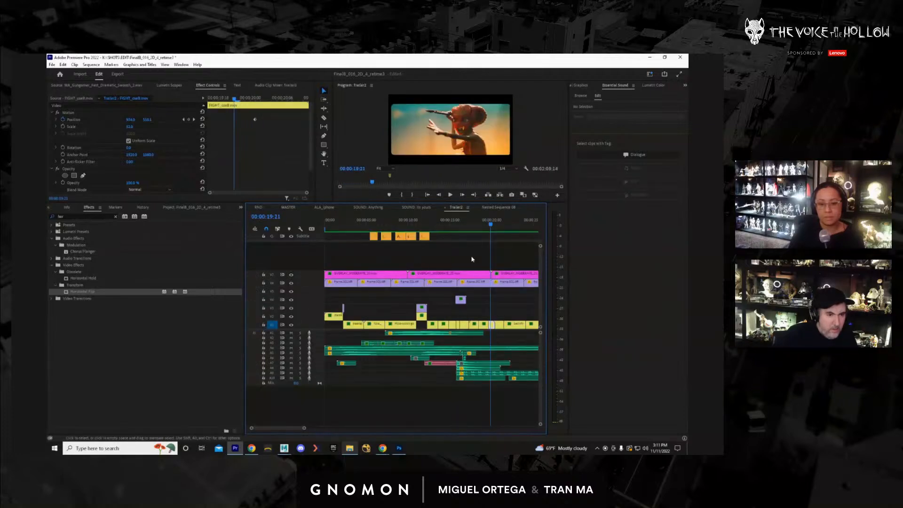
mouse_move(493, 220)
left_mouse_down()
mouse_move(476, 226)
mouse_move(493, 224)
left_mouse_up()
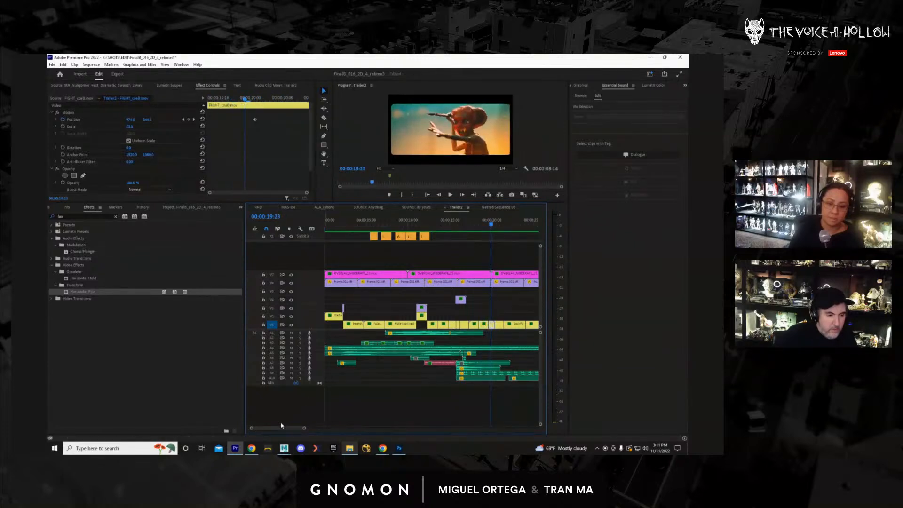
left_click_drag(253, 428, 271, 428)
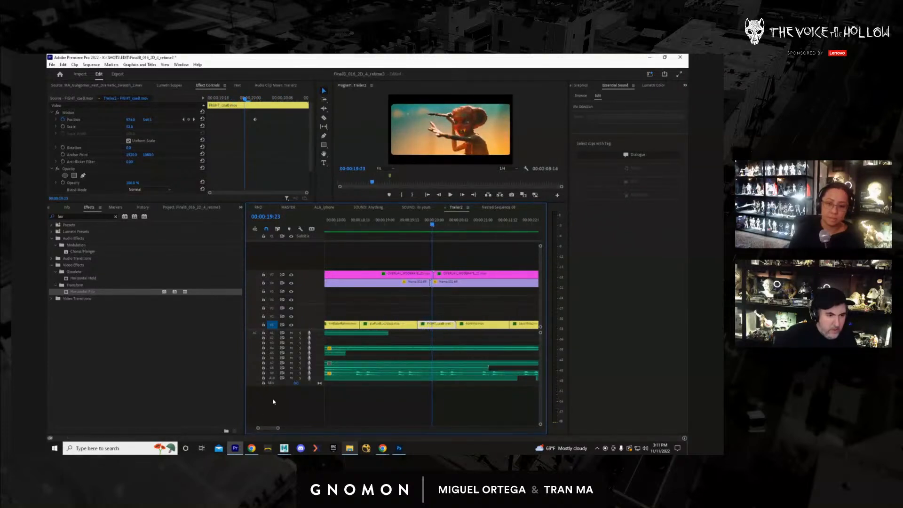
left_click(264, 325)
key("ctrl+v")
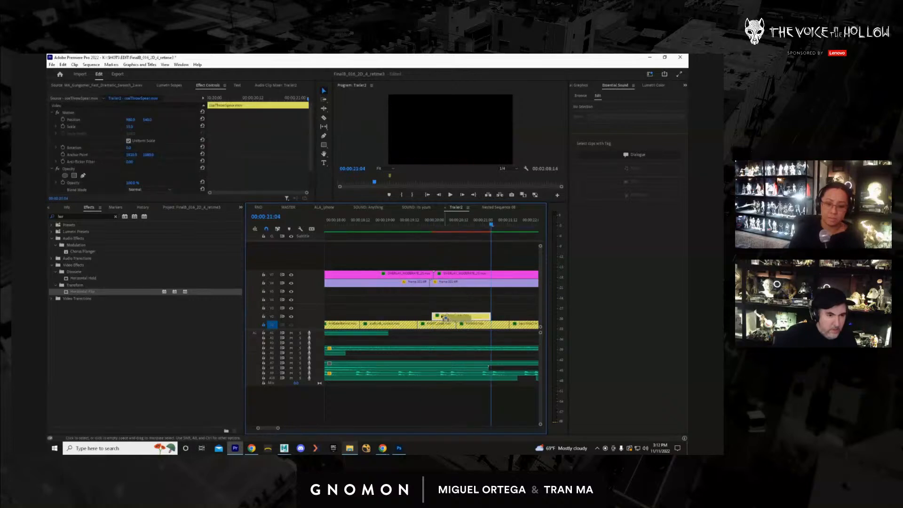
Cut away the beginning of the spear-throwing shot, align the rest with the fight shot's start, and unlock the main video track after a playback check.
left_click_drag(433, 315, 433, 316)
left_click_drag(408, 225, 446, 240)
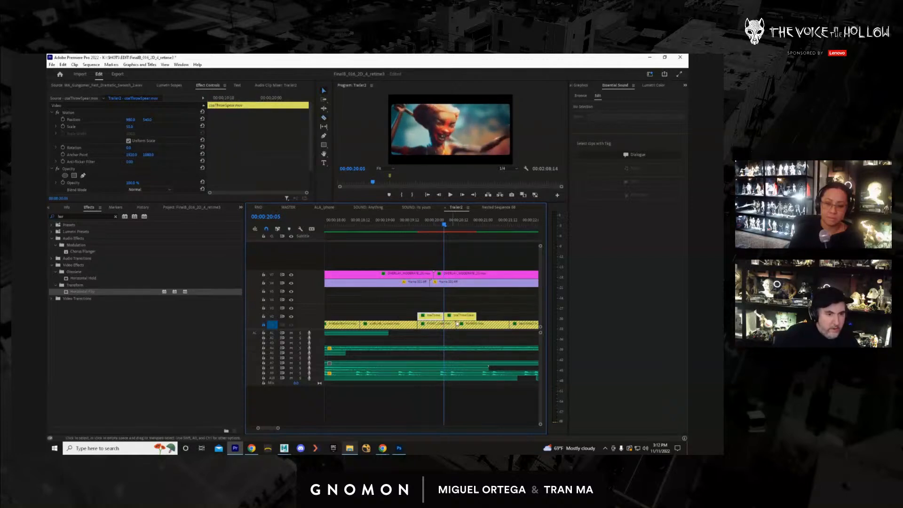
key("Delete")
left_click_drag(458, 317, 433, 315)
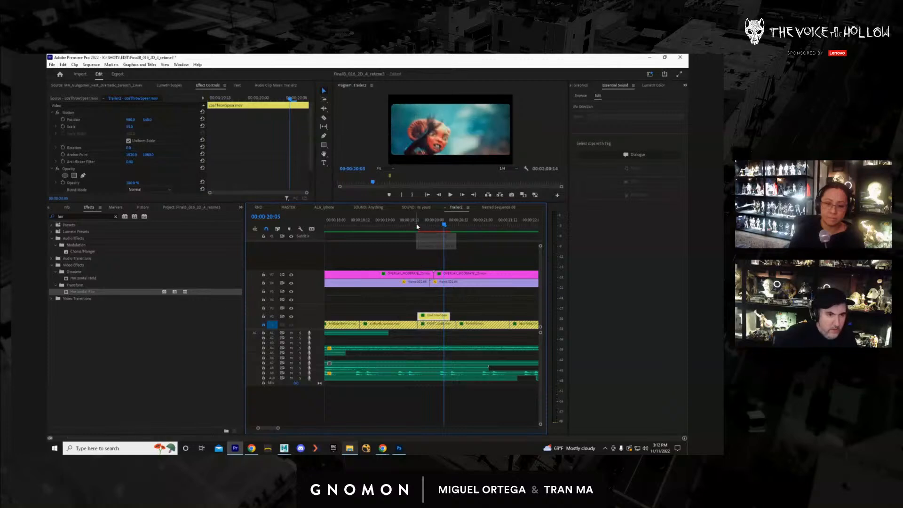
key("space")
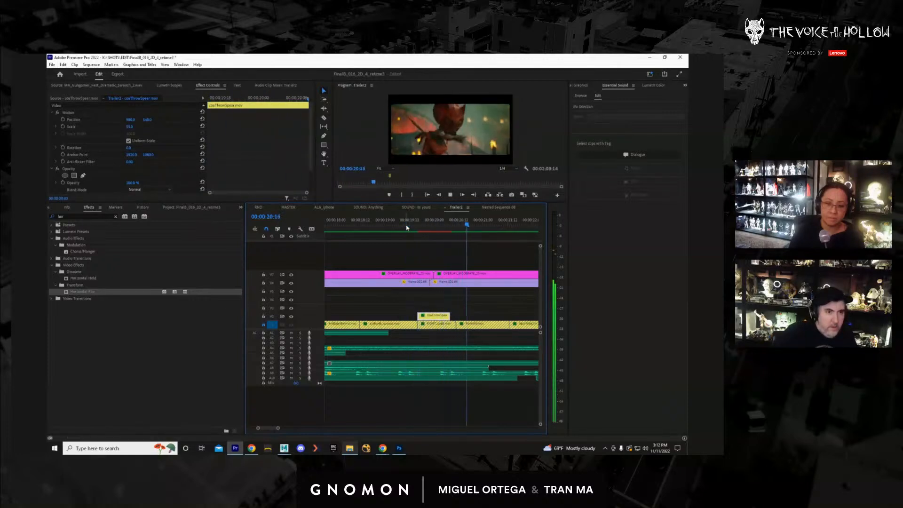
key("space")
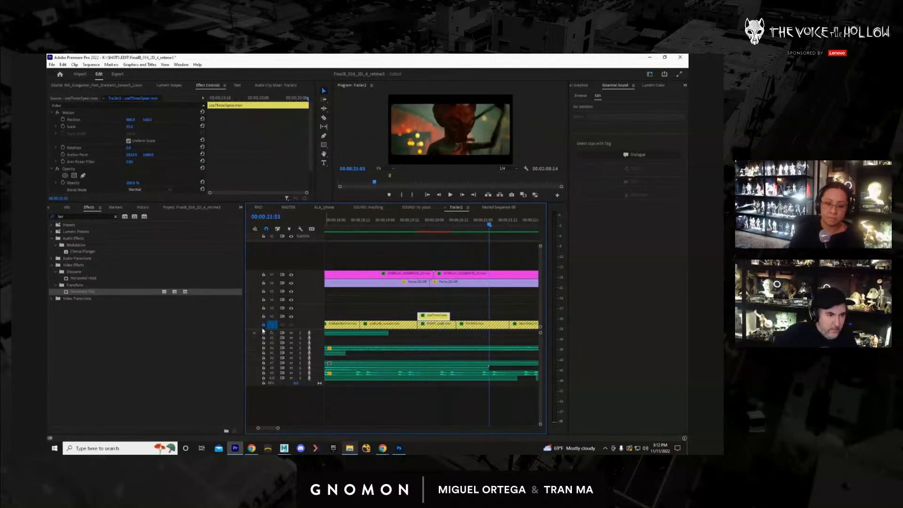
left_click(263, 326)
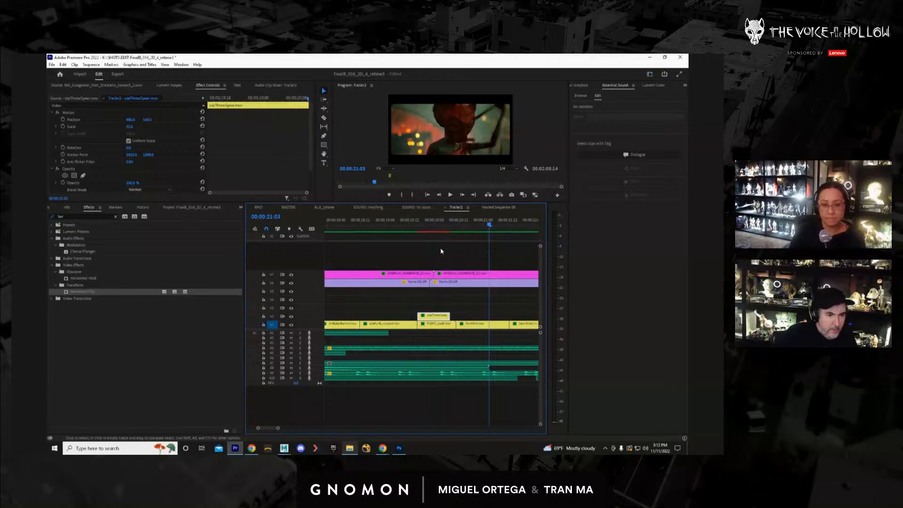
Remove the part of the shot after the fight before 00:00:20:17 and slide the fight shot against the remainder.
left_click_drag(447, 222, 474, 233)
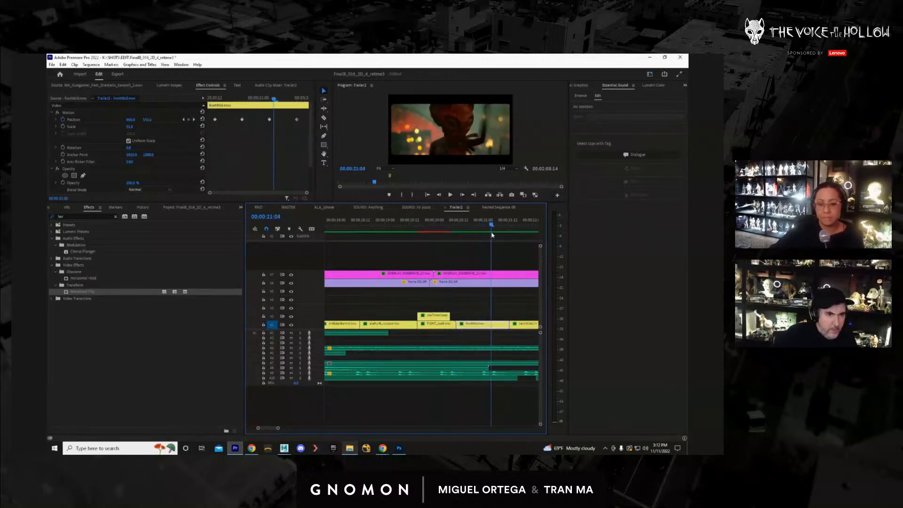
left_click_drag(472, 234, 469, 236)
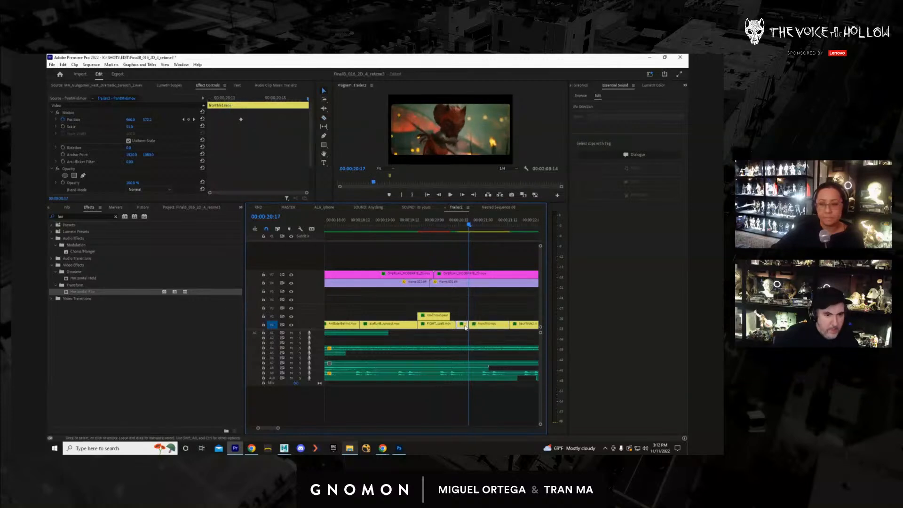
key("Delete")
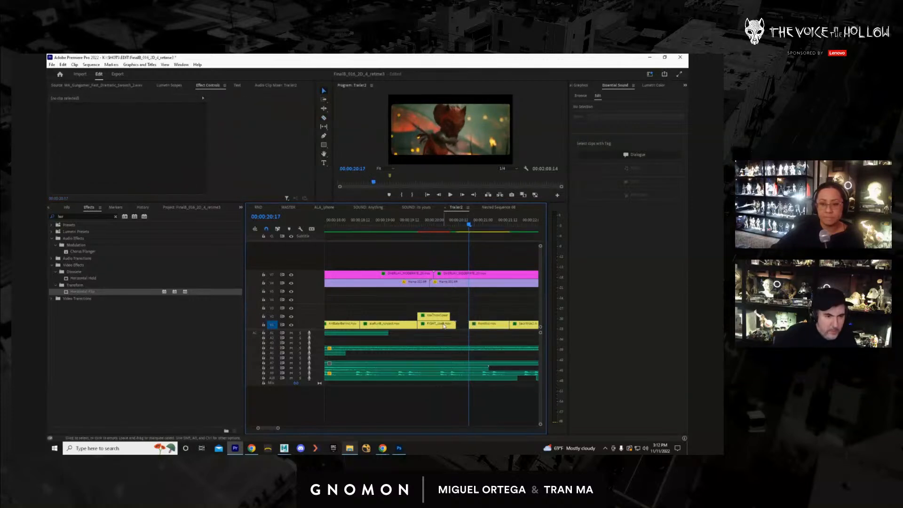
left_click_drag(444, 325, 461, 321)
Move the spear-throwing shot to start at 00:00:19:12 and place it on the main video track ahead of the fight shot.
left_click_drag(443, 238, 412, 255)
left_click_drag(434, 318, 418, 312)
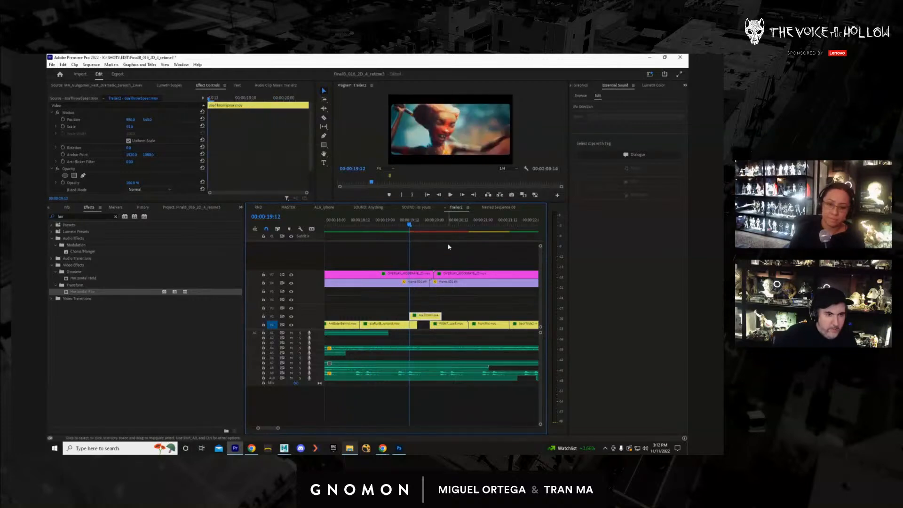
left_click_drag(448, 225, 472, 255)
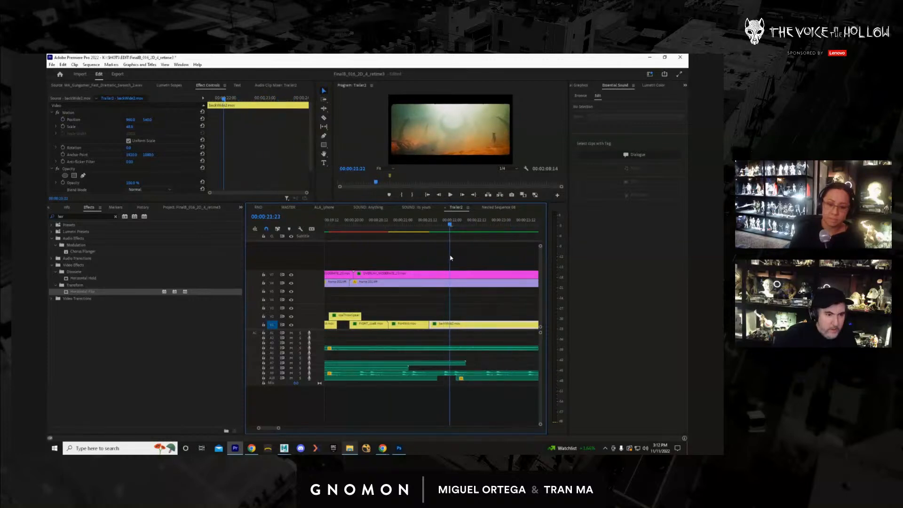
left_click_drag(379, 333, 362, 330)
left_click_drag(280, 429, 306, 427)
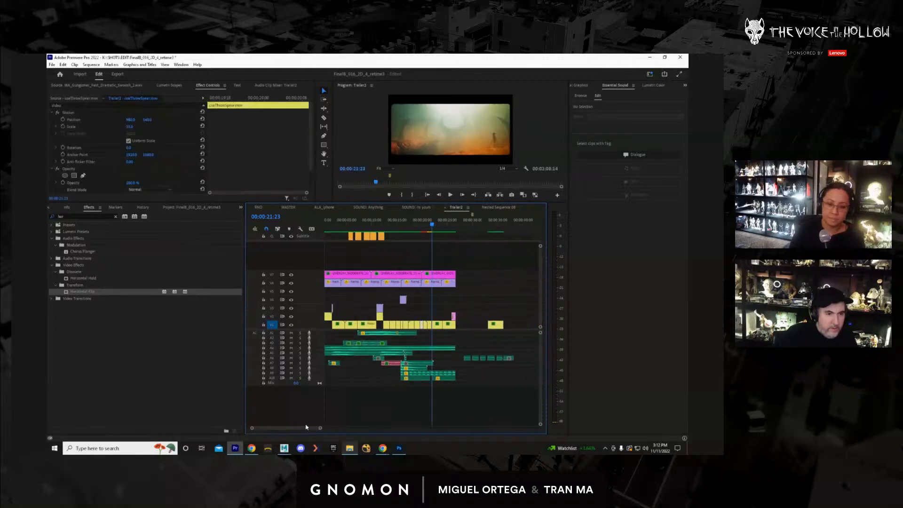
Render the edited Trailer2 sequence and review it in full screen through the title card.
left_click(87, 65)
left_click(109, 88)
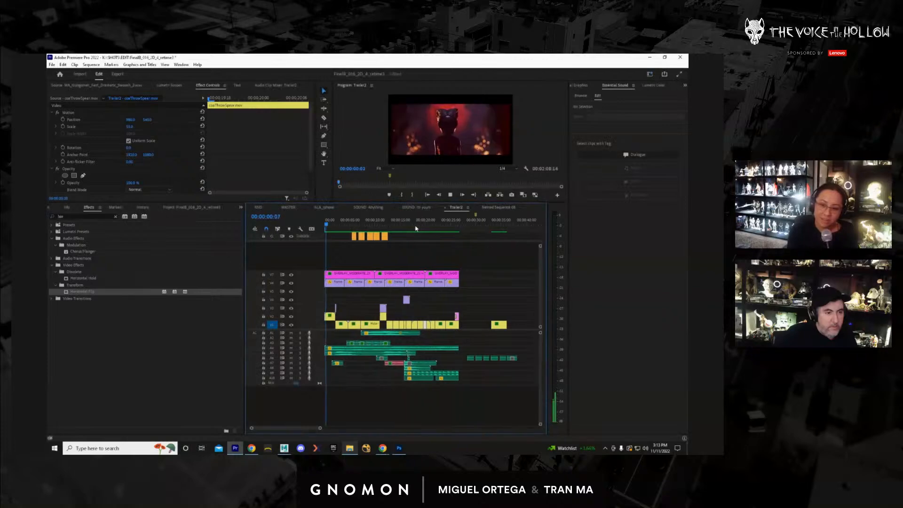
key("ctrl+grave")
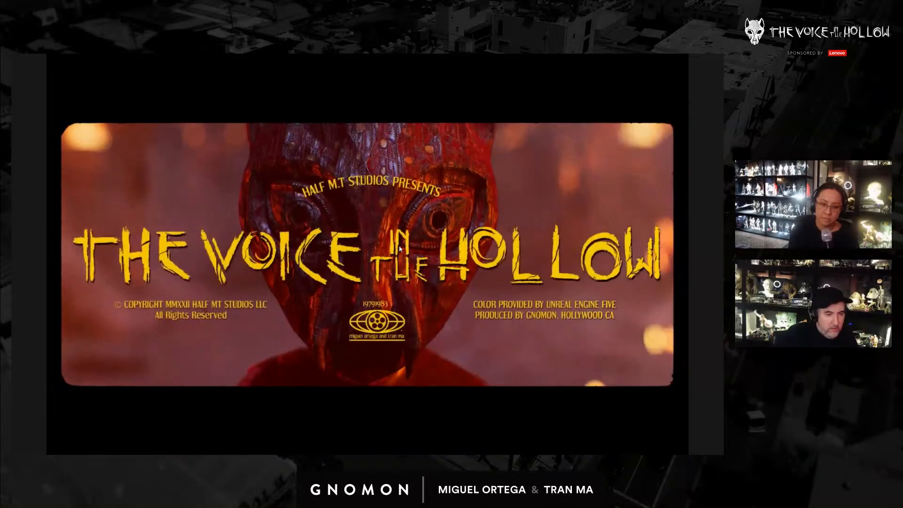
key("Escape")
key("space")
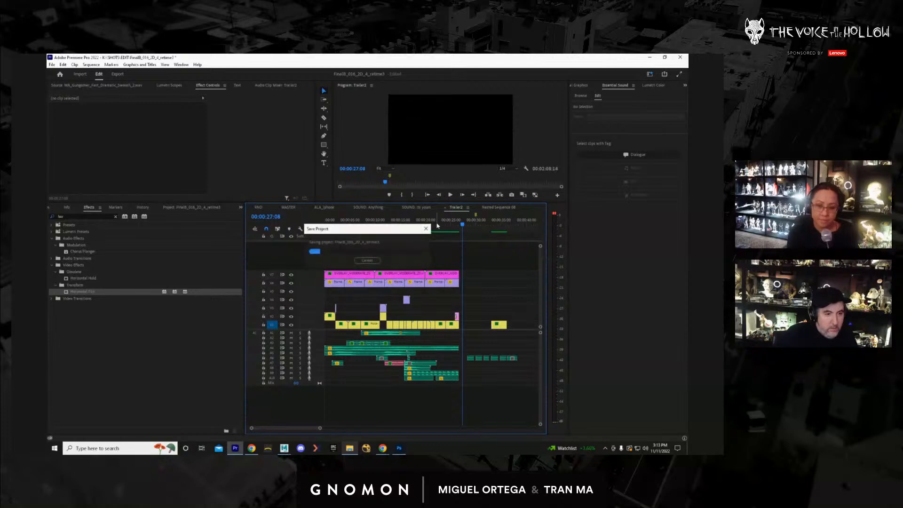
Preview the leftover clips beyond the trailer's end and move the first two spare audio clips under its closing shots.
left_click(437, 225)
left_click_drag(444, 229, 504, 243)
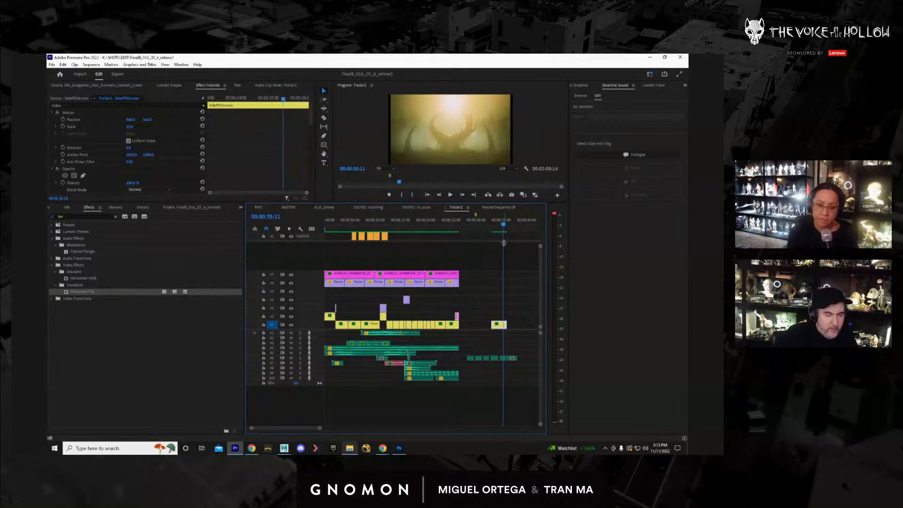
key("space")
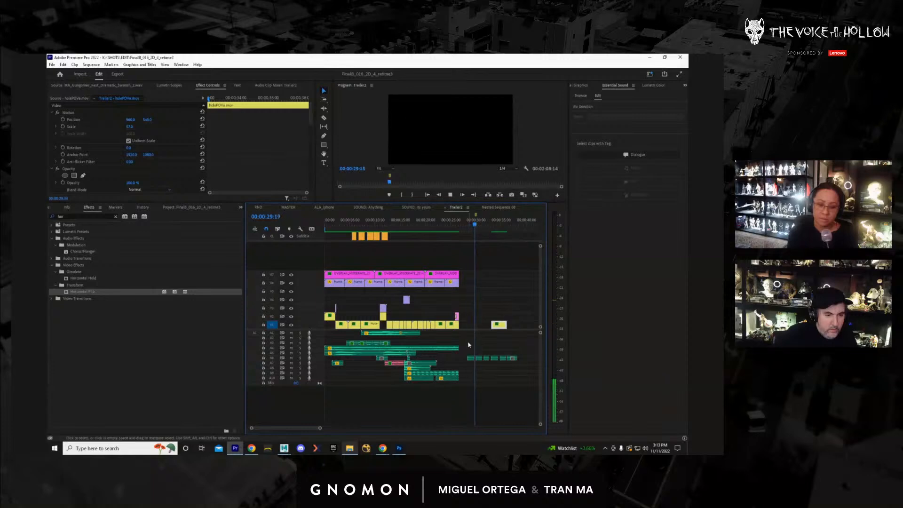
key("space")
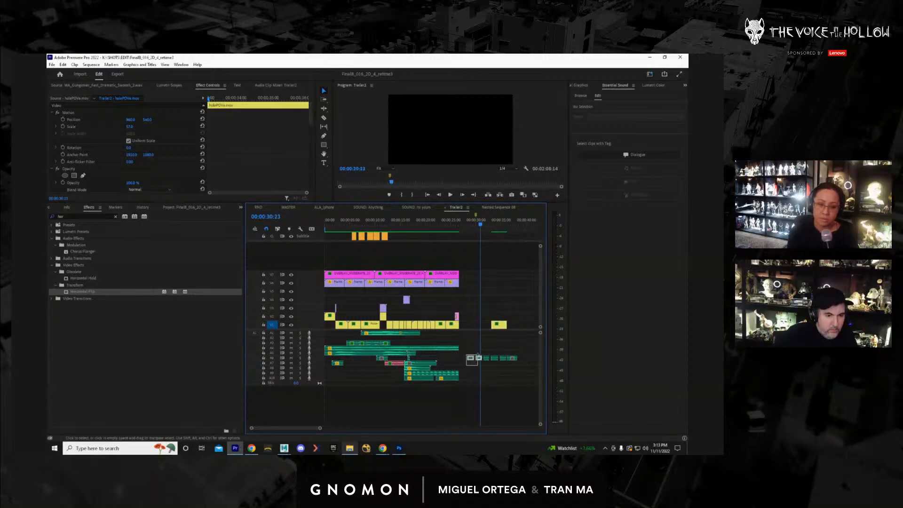
left_click_drag(477, 359, 479, 354)
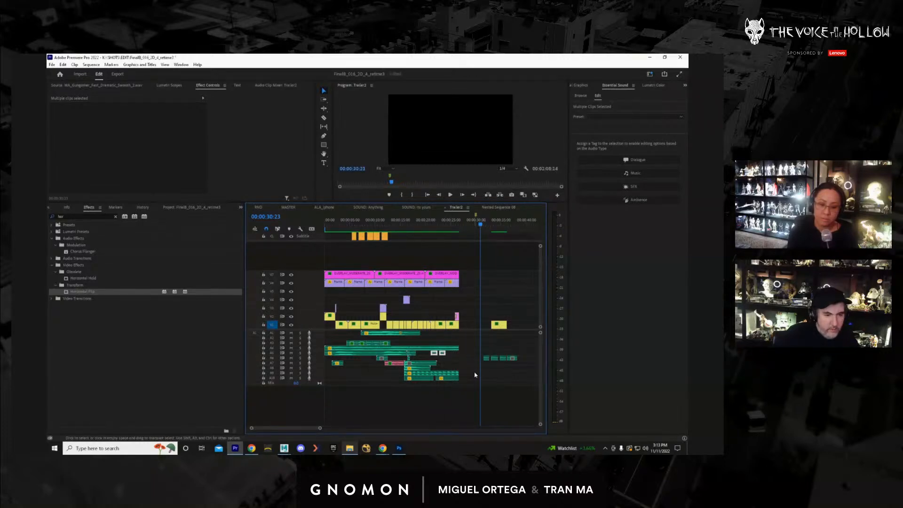
Delete the remaining spare audio clips and the stray video clip beyond the end of the trailer.
left_click_drag(520, 355, 520, 355)
key("Delete")
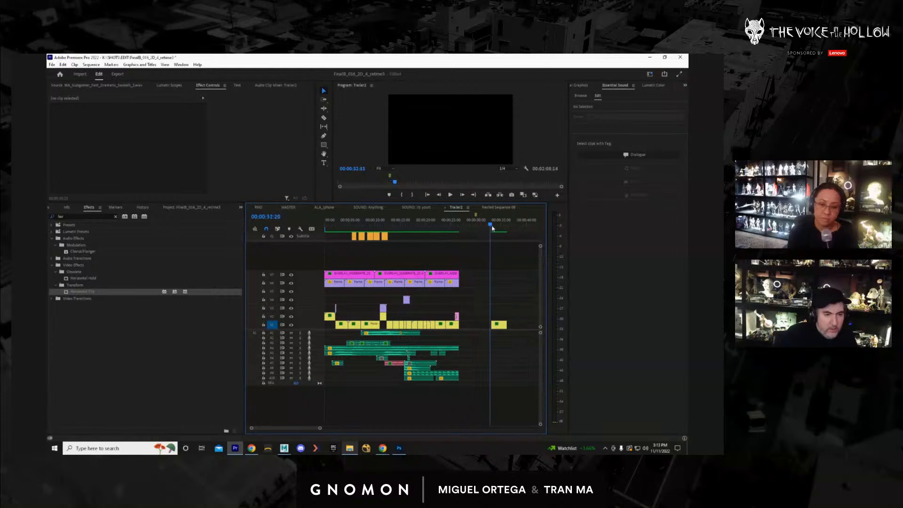
left_click_drag(493, 228, 488, 275)
left_click_drag(496, 327, 494, 329)
key("Delete")
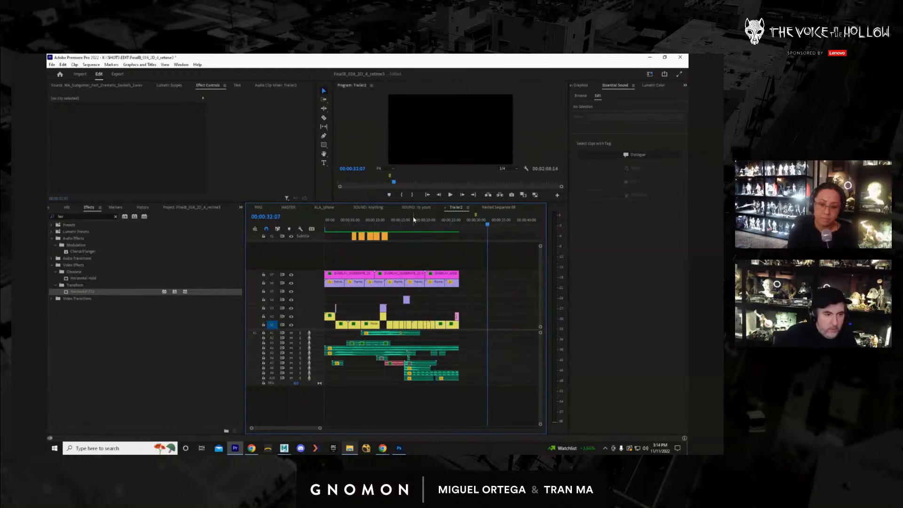
Play the trailer in full screen from its start up to about 19 seconds.
left_click_drag(415, 222, 312, 231)
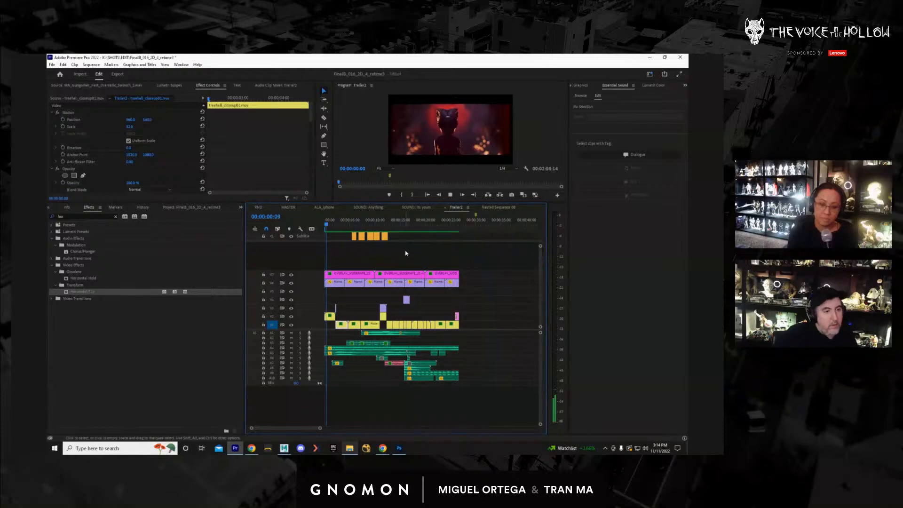
key("ctrl+grave")
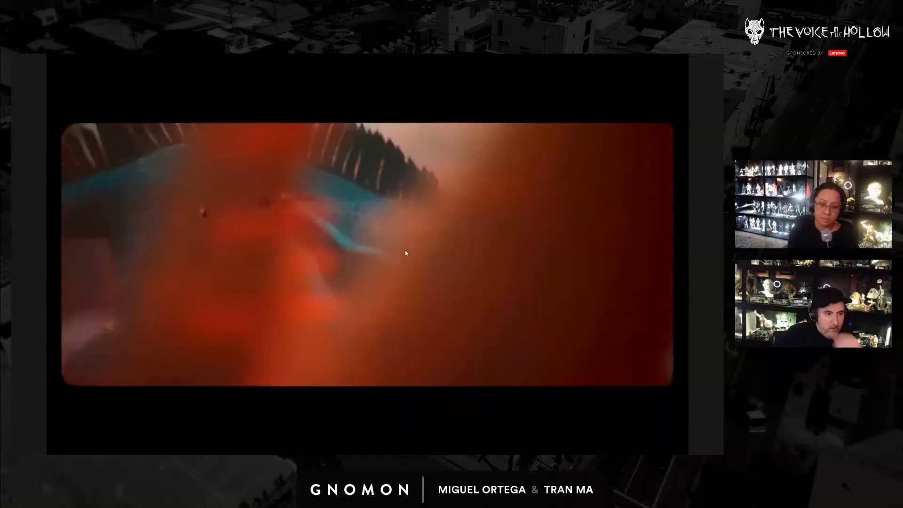
key("space")
key("Escape")
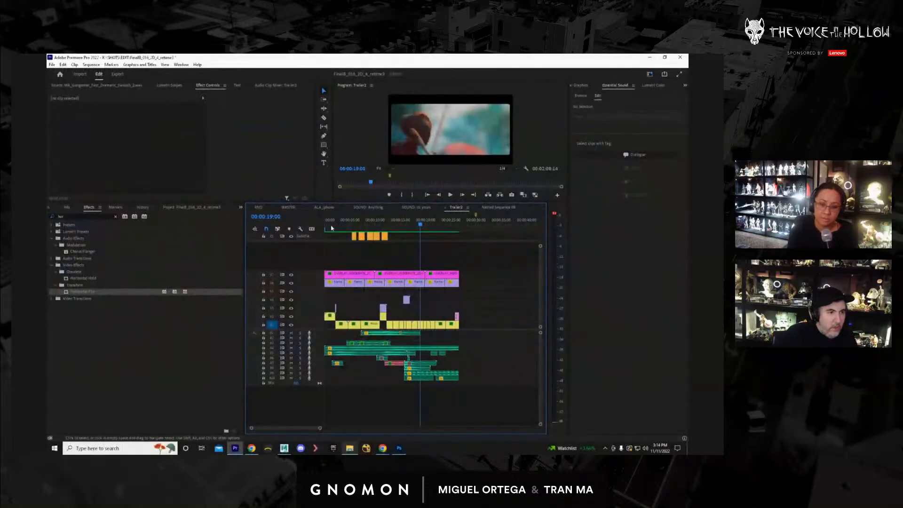
Locate the shot at frame 432 in the MASTER sequence and open the Whoosh Movement sound beneath it.
left_click(289, 206)
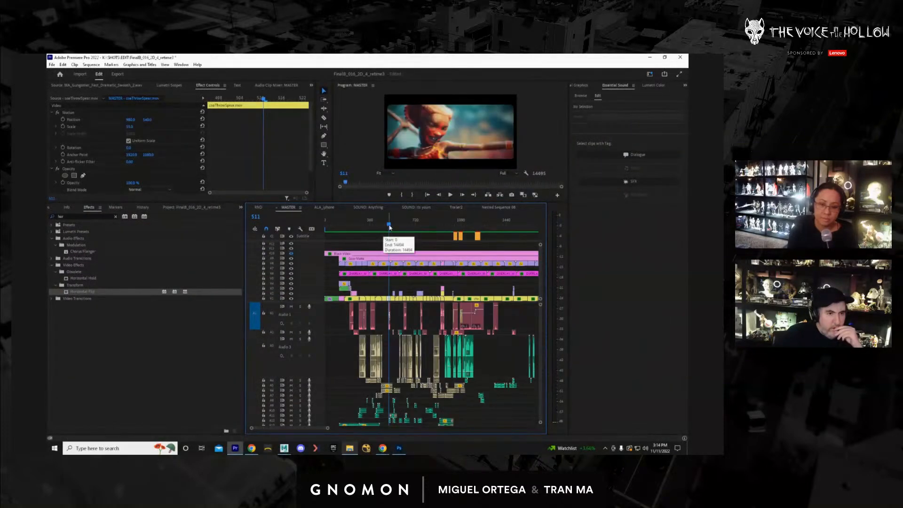
left_click(390, 227)
mouse_move(397, 226)
left_mouse_down()
mouse_move(411, 225)
mouse_move(380, 226)
left_mouse_up()
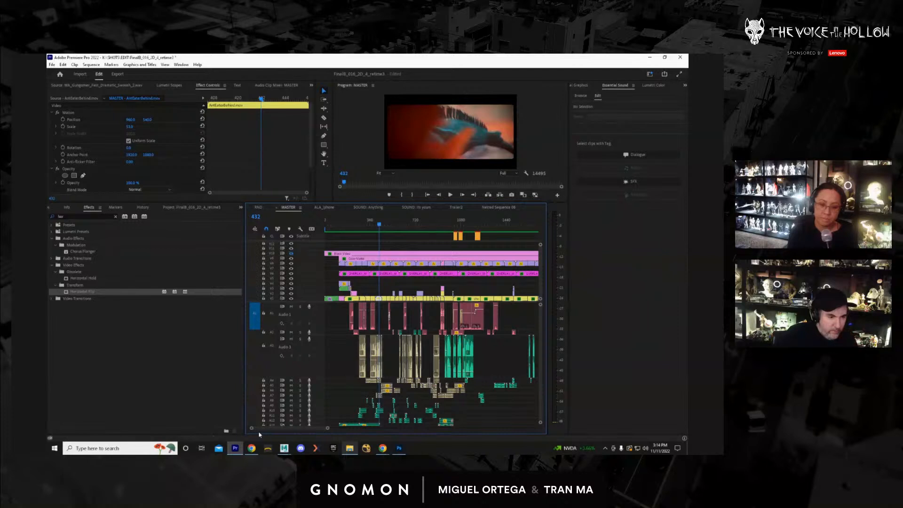
left_click_drag(251, 431, 279, 428)
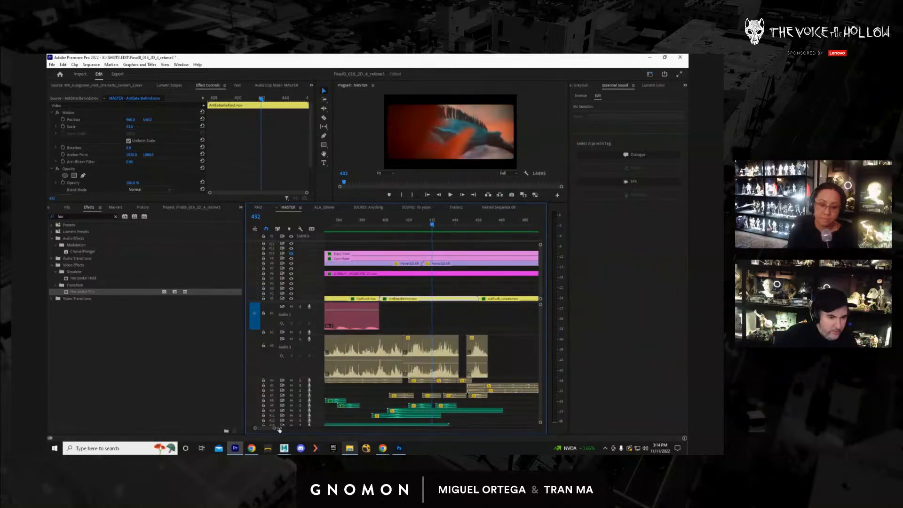
double_click(425, 407)
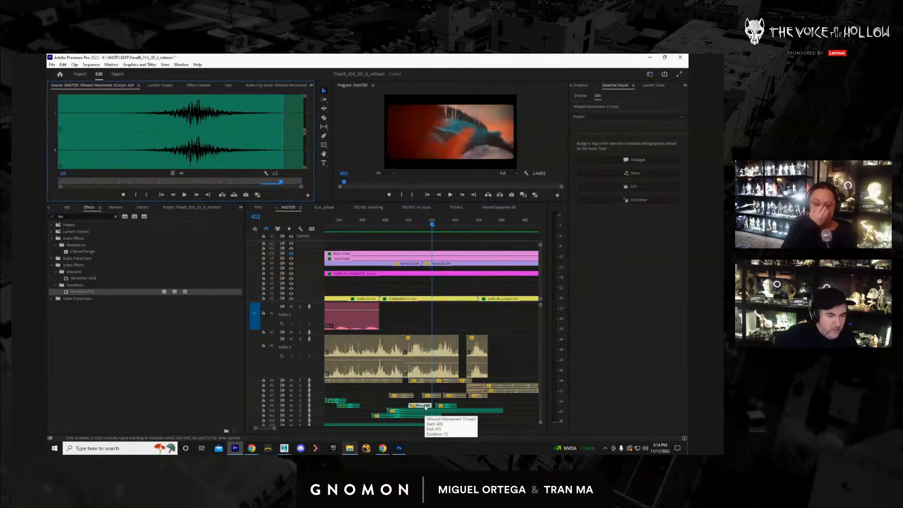
Copy a Whoosh Movement sound from MASTER, paste it into the Trailer2 sequence at 00:00:18:01 under the creature shot, and play it.
double_click(444, 406)
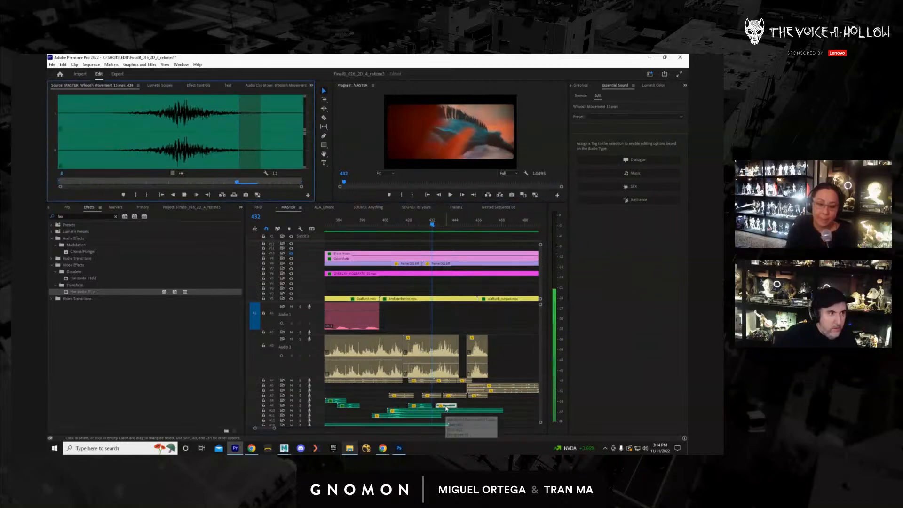
left_click(426, 406)
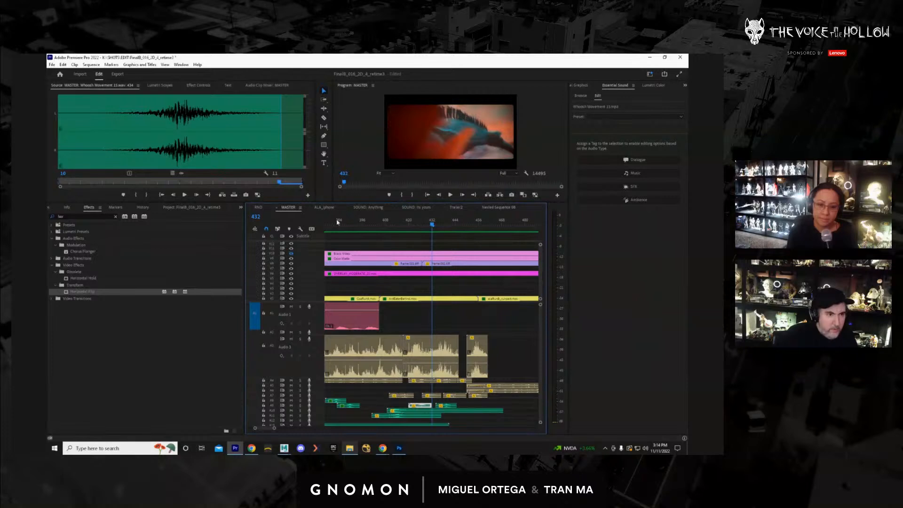
left_click(463, 208)
left_click_drag(421, 230, 417, 231)
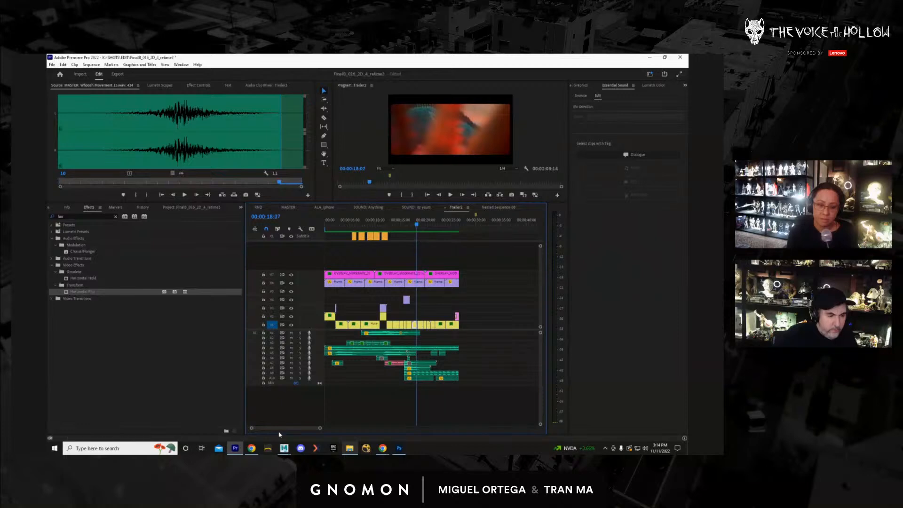
left_click_drag(252, 430, 273, 428)
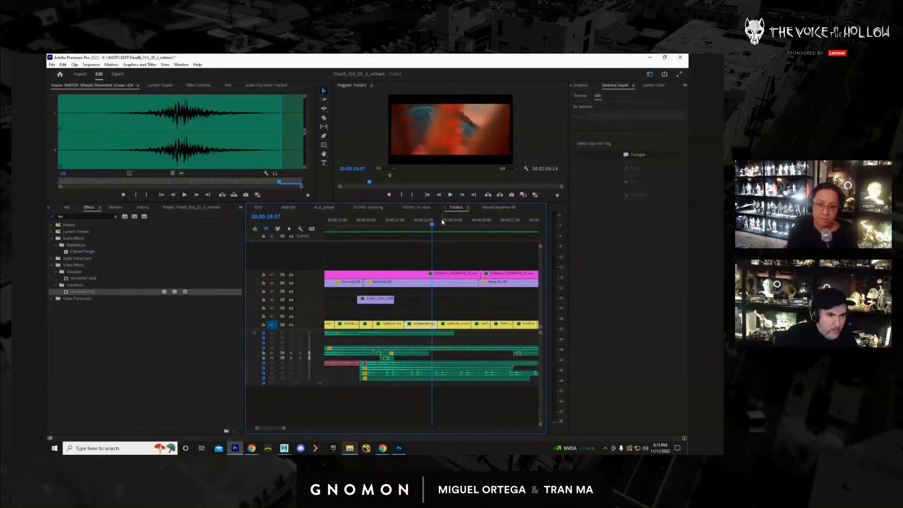
left_click_drag(434, 224, 426, 227)
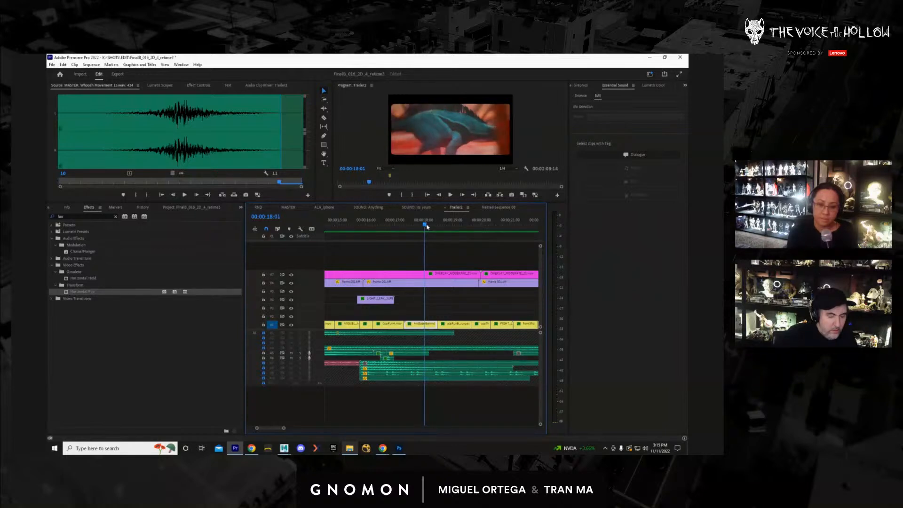
key("space")
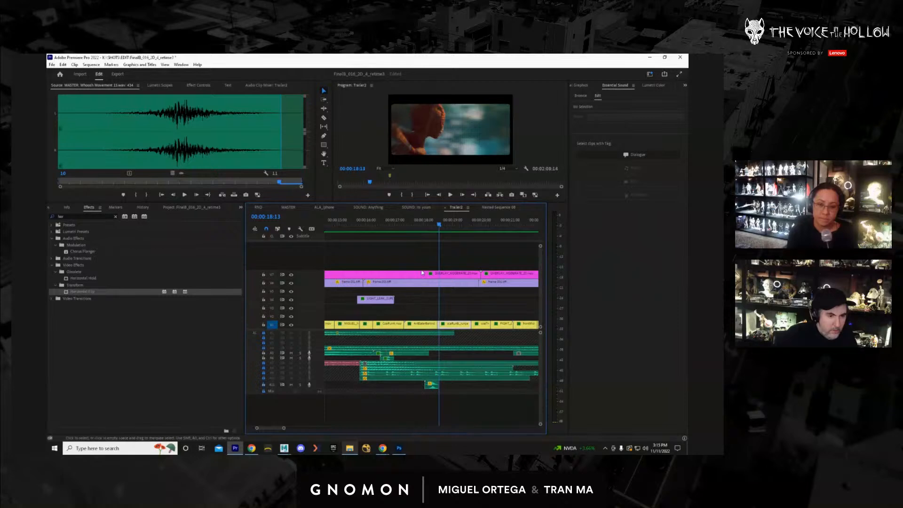
Replay the creature shot from 00:00:18:01 and lower the pasted whoosh sound's volume on its audio track.
left_click_drag(439, 220, 425, 228)
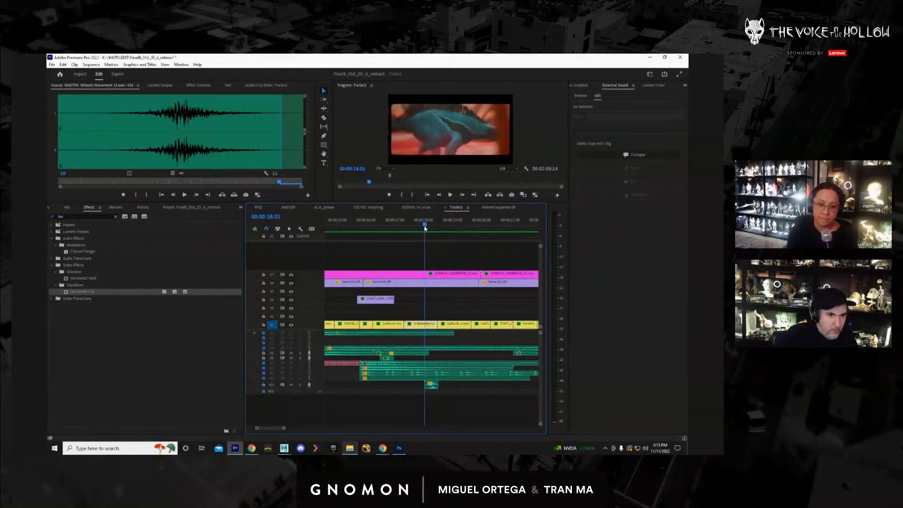
key("space")
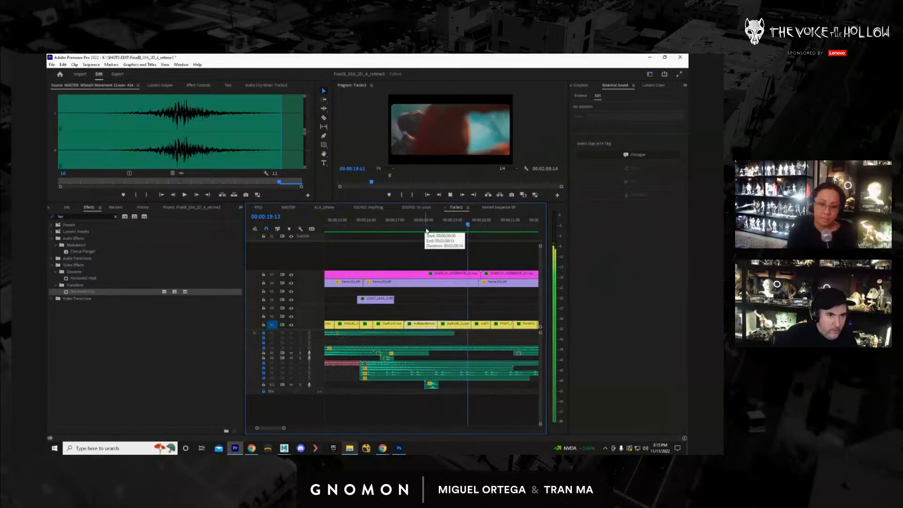
left_click_drag(318, 388, 376, 405)
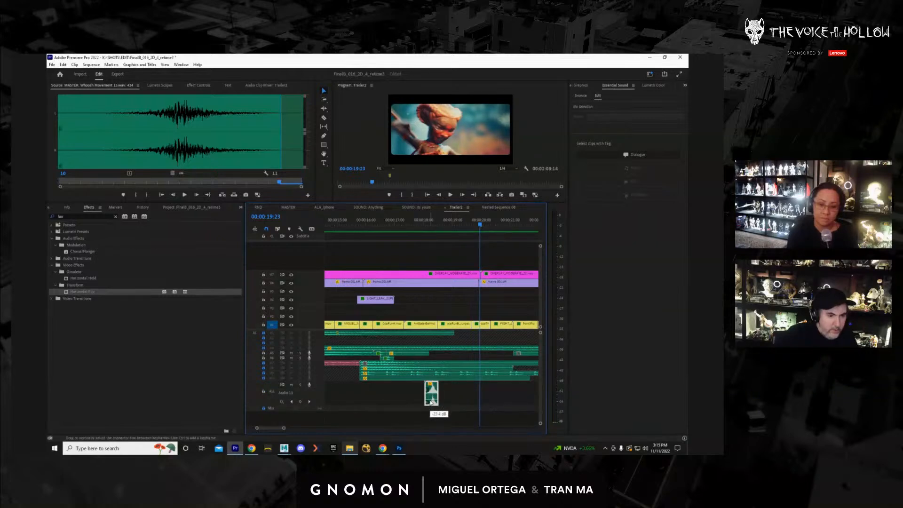
Play the trailer from the whoosh sound through the end title and save the project.
left_click_drag(443, 224, 422, 225)
key("space")
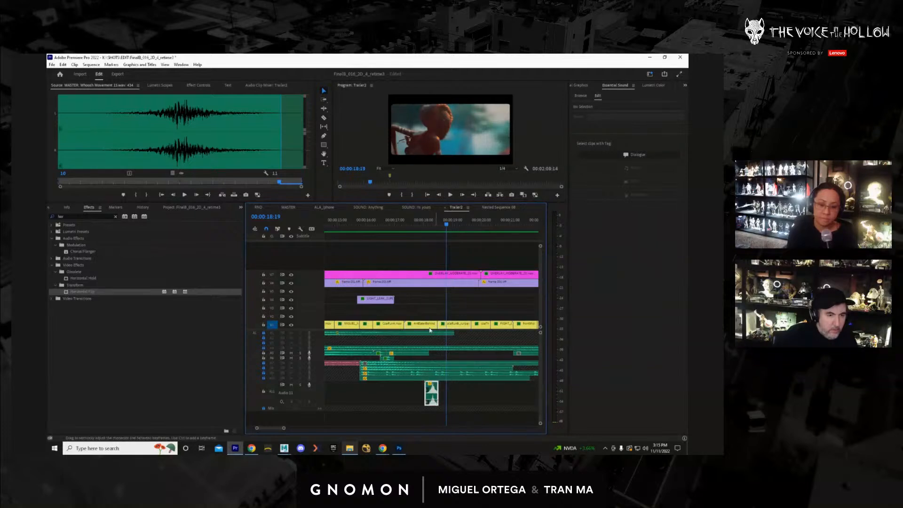
left_click_drag(431, 227, 425, 226)
key("space")
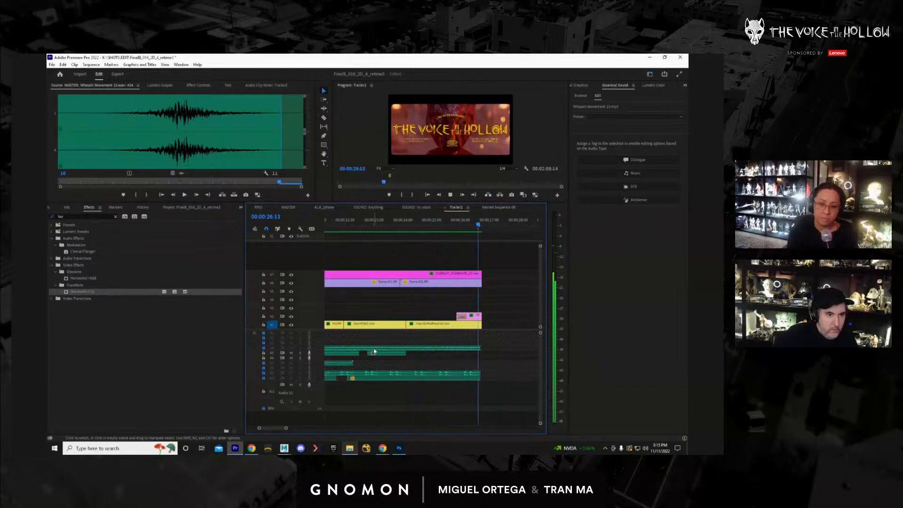
key("space")
left_click_drag(286, 428, 365, 428)
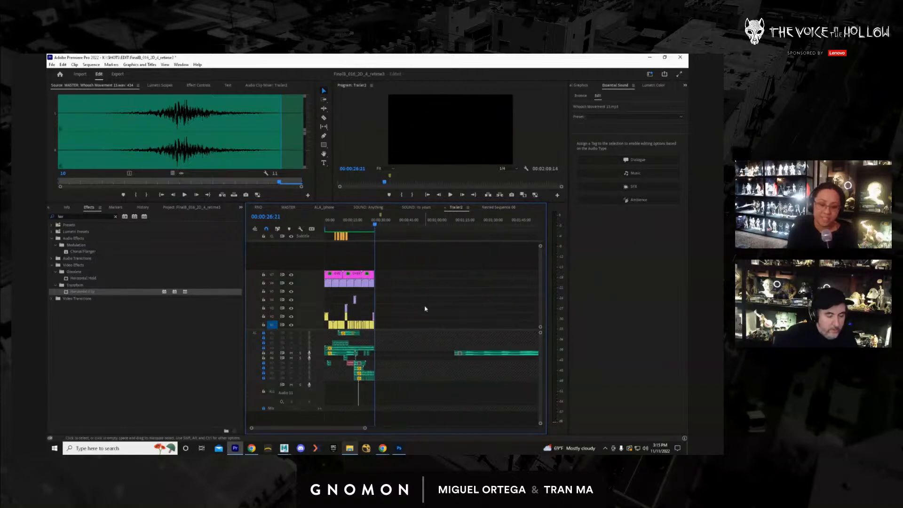
key("ctrl+s")
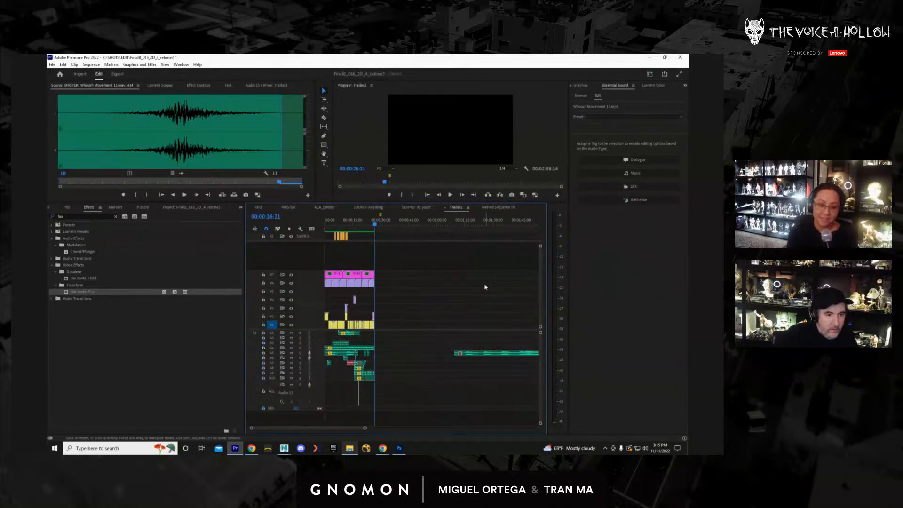
Preview and delete the leftover audio clip beyond the trailer's end.
left_click(474, 231)
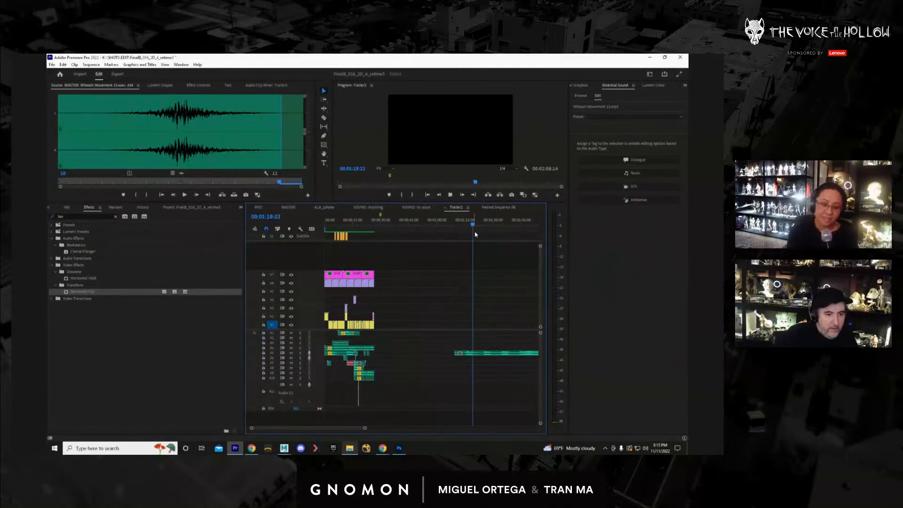
left_click_drag(476, 375, 504, 347)
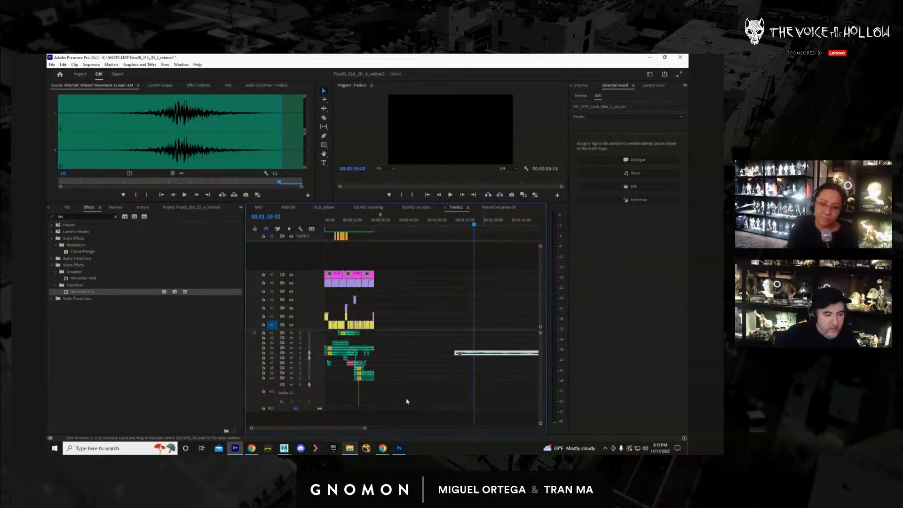
key("Delete")
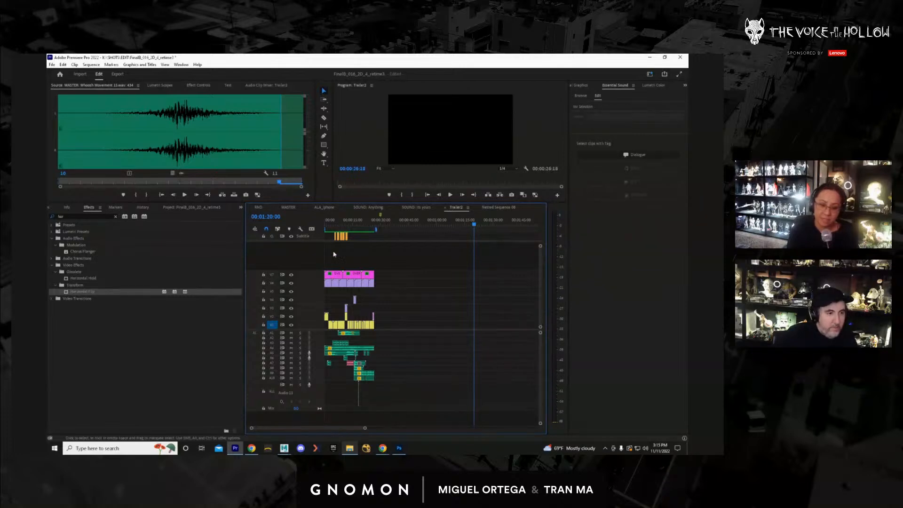
Play the trailer in full screen from near its start to its end and recheck the closing shot around 00:00:25:17.
left_click(331, 225)
key("ctrl+grave")
key("space")
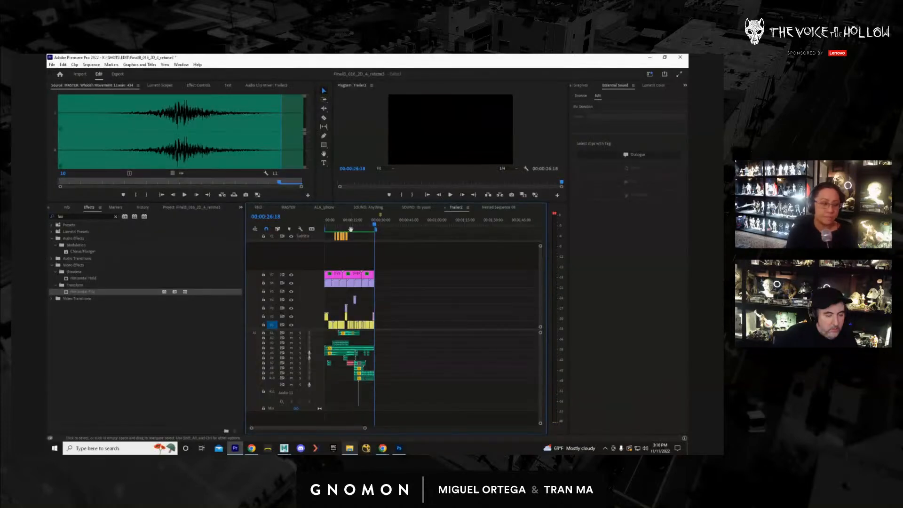
left_click(373, 225)
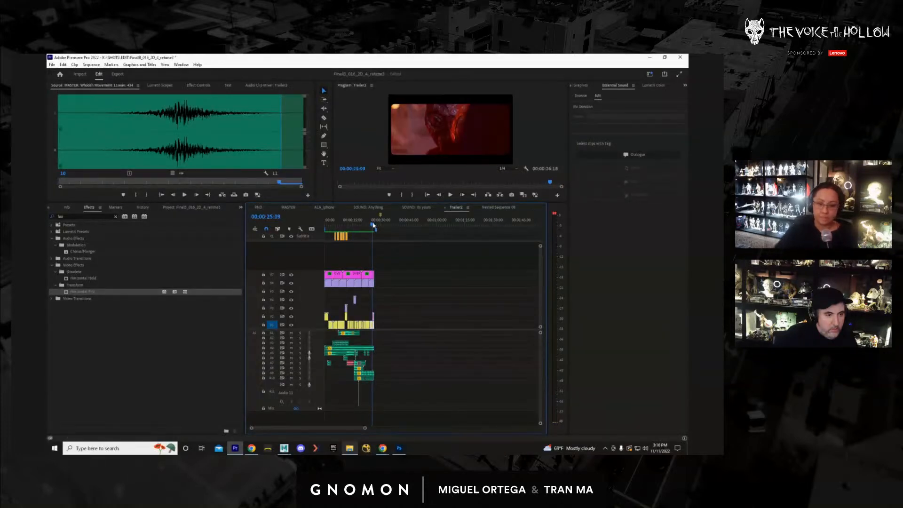
left_click_drag(373, 225, 374, 226)
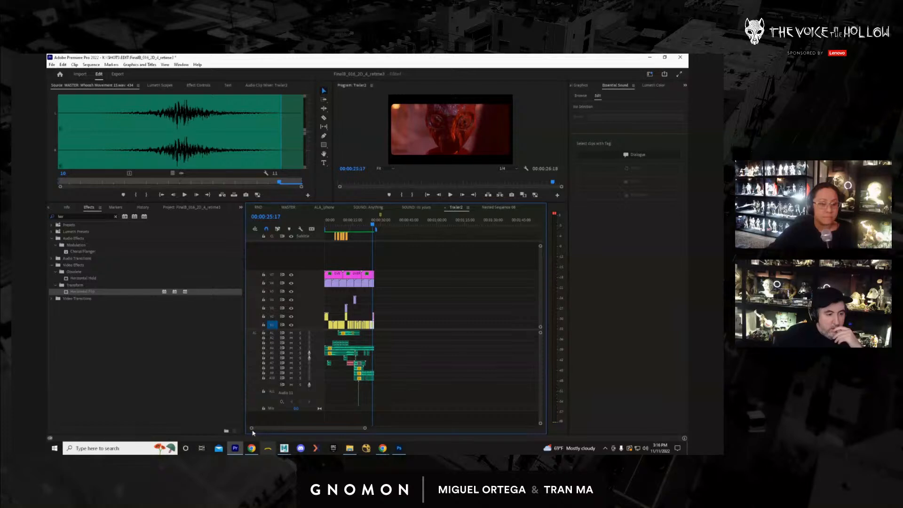
Place a LIGHT_LEAK_SUPER8 clip above the start of the mask shot near 00:00:12:11.
left_click_drag(251, 428, 277, 430)
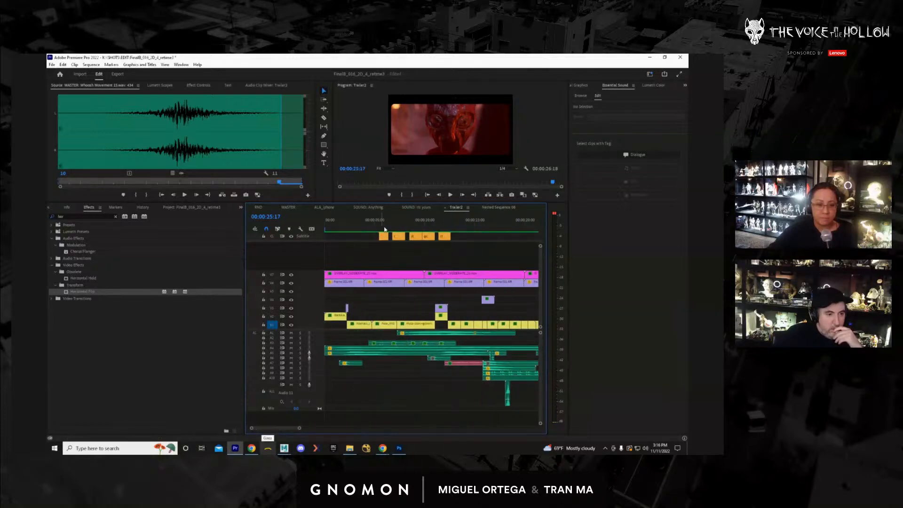
left_click_drag(384, 229, 454, 250)
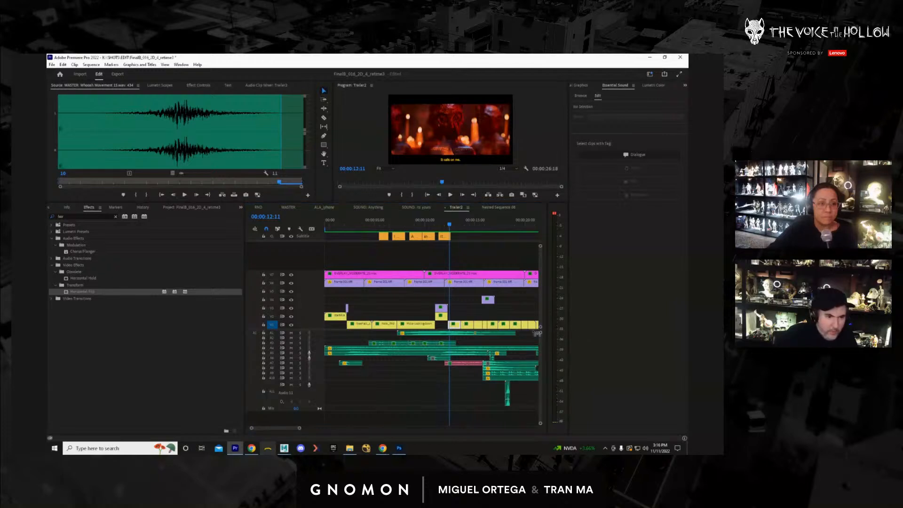
left_click_drag(441, 308, 444, 309)
left_click_drag(460, 374, 460, 375)
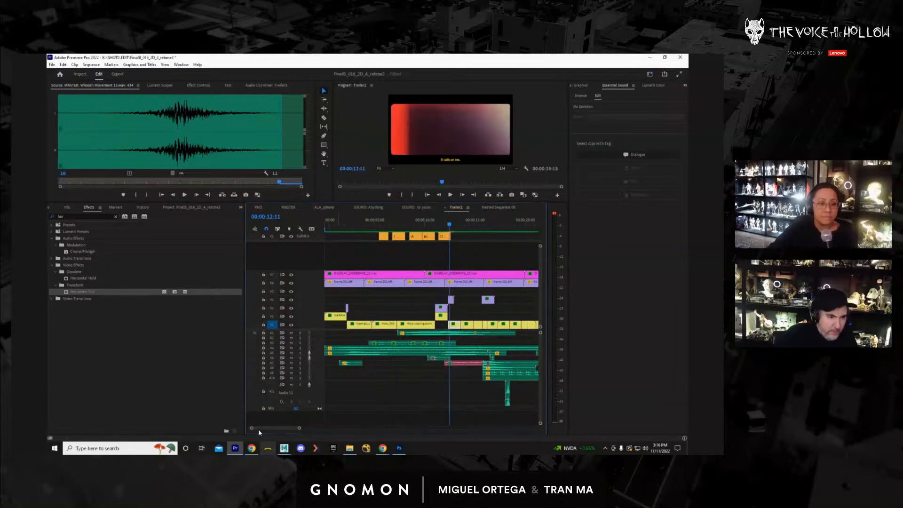
left_click_drag(253, 431, 267, 429)
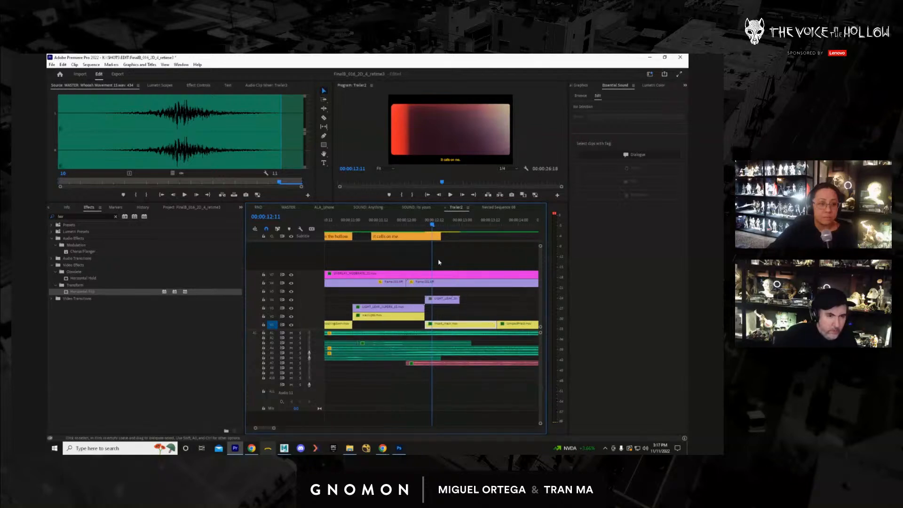
left_click(421, 226)
left_click_drag(422, 228, 430, 228)
Darken the new light leak by pulling down its RGB curve in Lumetri Color and set its blend mode to Linear Dodge (Add).
left_click(438, 302)
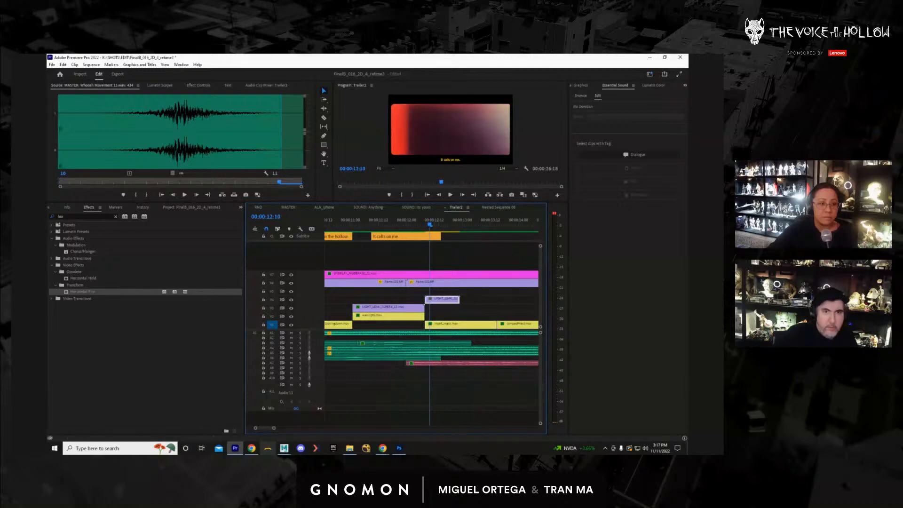
left_click(651, 85)
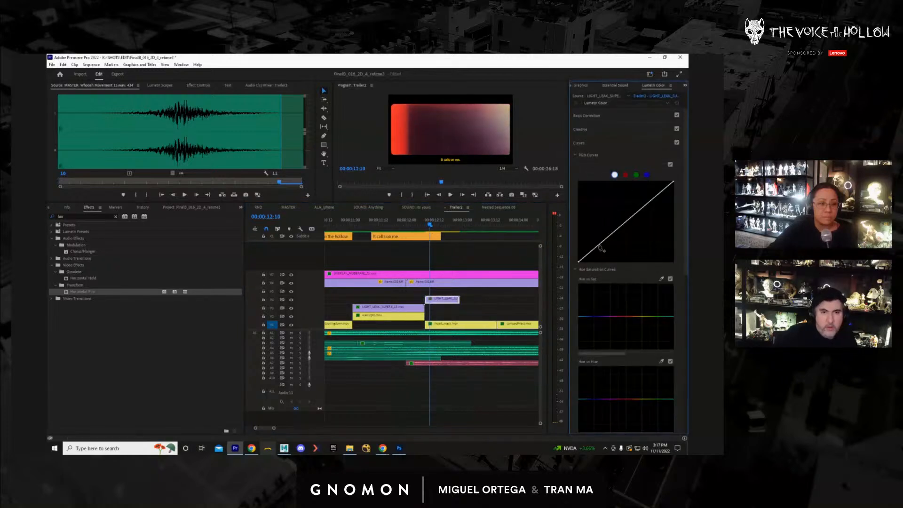
left_click_drag(600, 248, 611, 258)
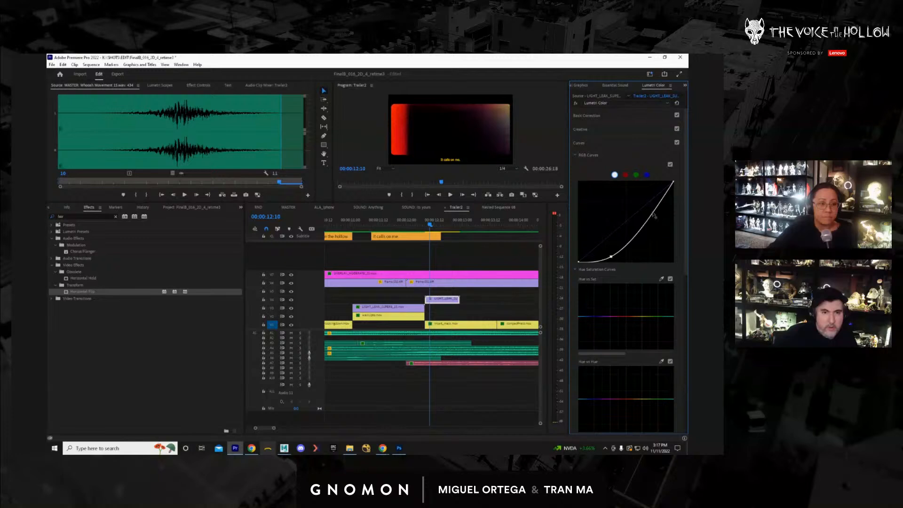
left_click(651, 213)
left_click(198, 85)
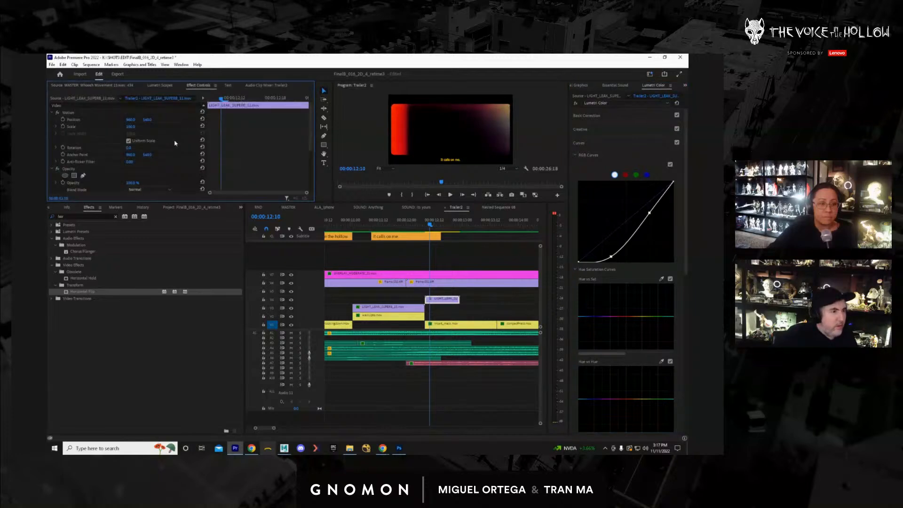
left_click(149, 189)
left_click(143, 273)
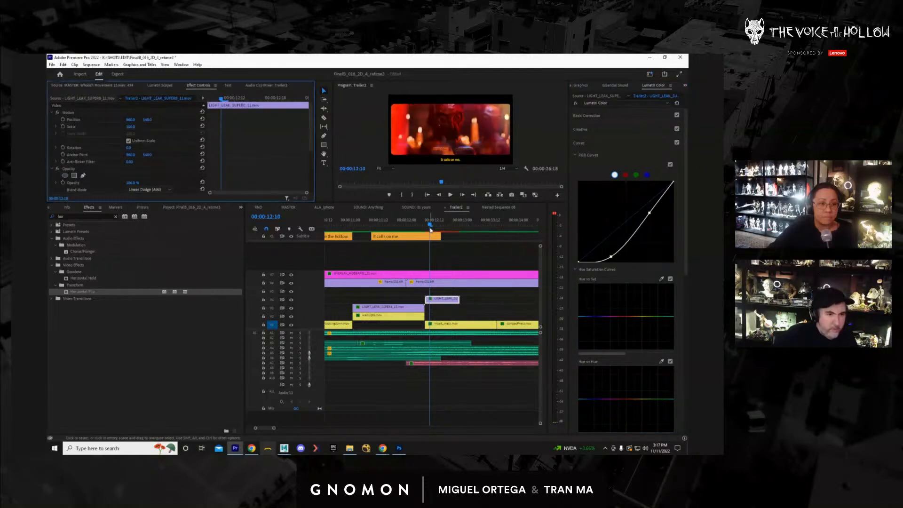
Shift the light leak to begin at 00:00:12:07 across the cut, split it at 00:00:12:11 and delete the remaining part.
left_click_drag(431, 229, 421, 228)
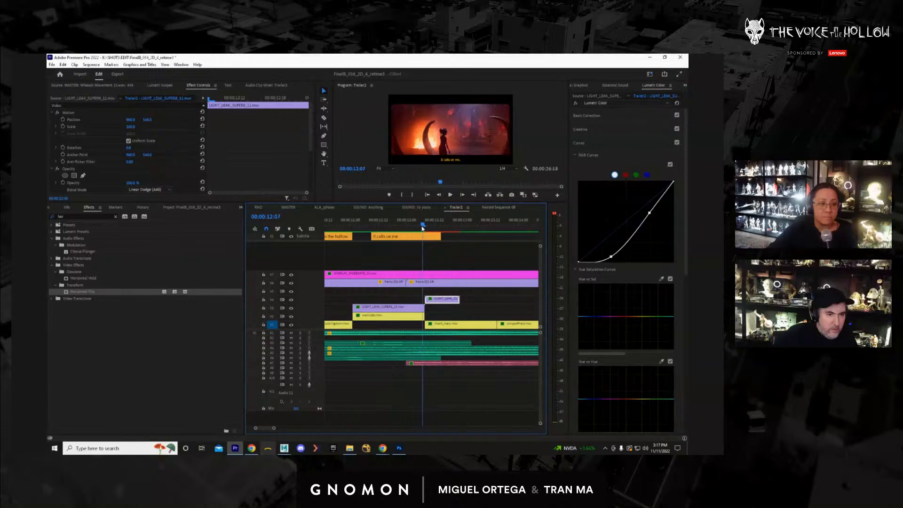
left_click_drag(432, 303, 429, 303)
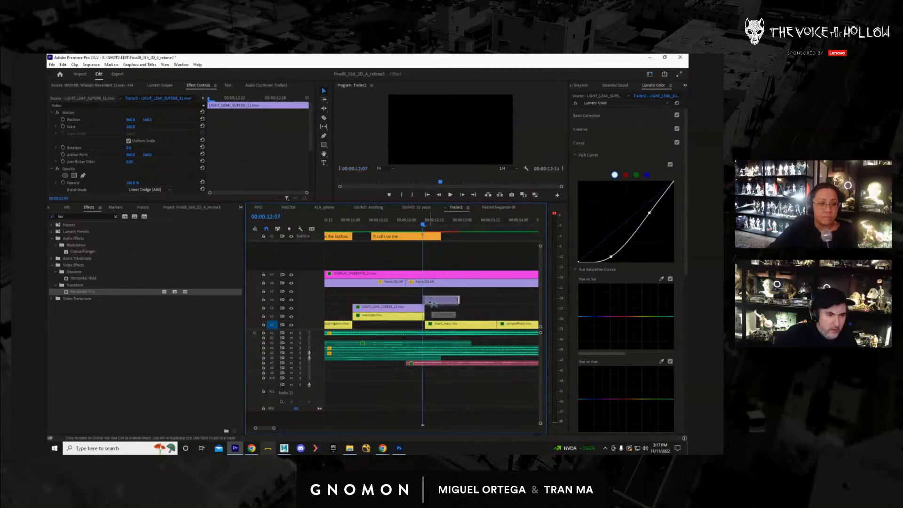
left_click(420, 226)
left_click_drag(420, 226, 432, 226)
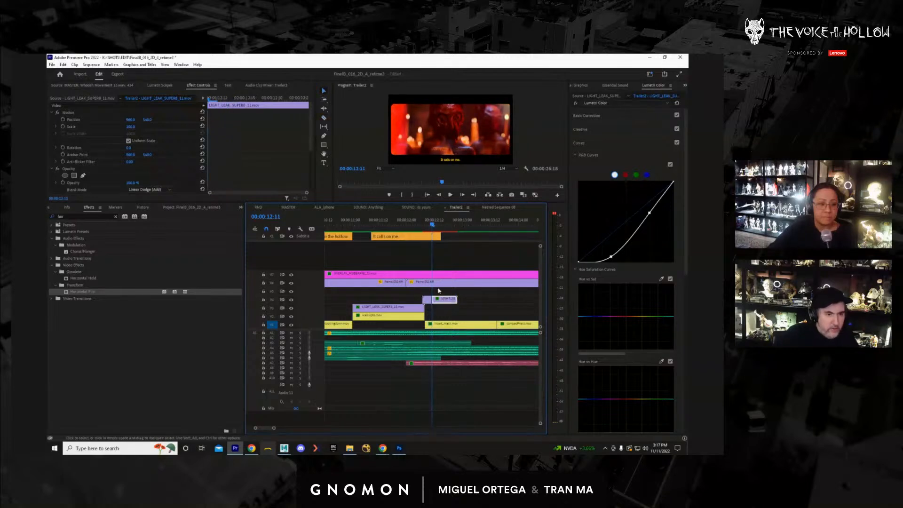
key("Delete")
Play the cut into the mask shot, extend the shortened light leak's end slightly, and replay the transition.
left_click_drag(408, 225, 430, 229)
key("space")
key("space")
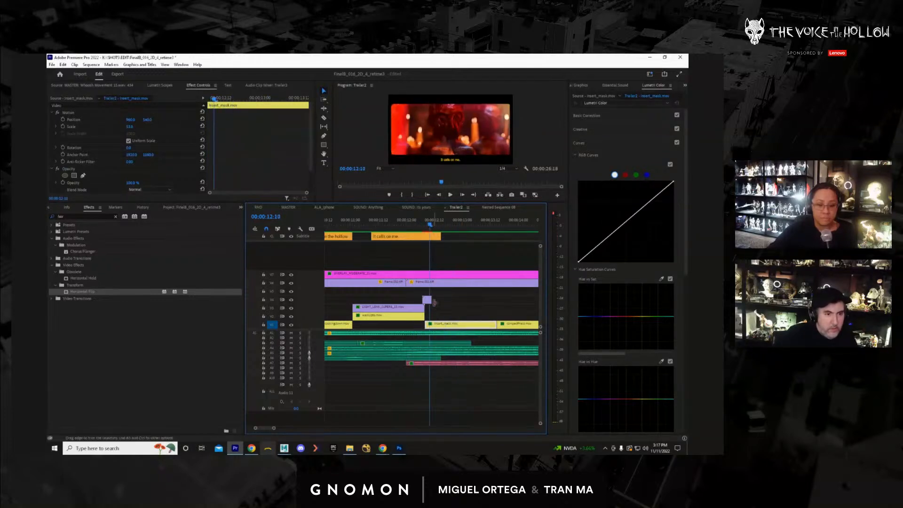
left_click_drag(434, 301, 437, 300)
left_click(420, 226)
key("space")
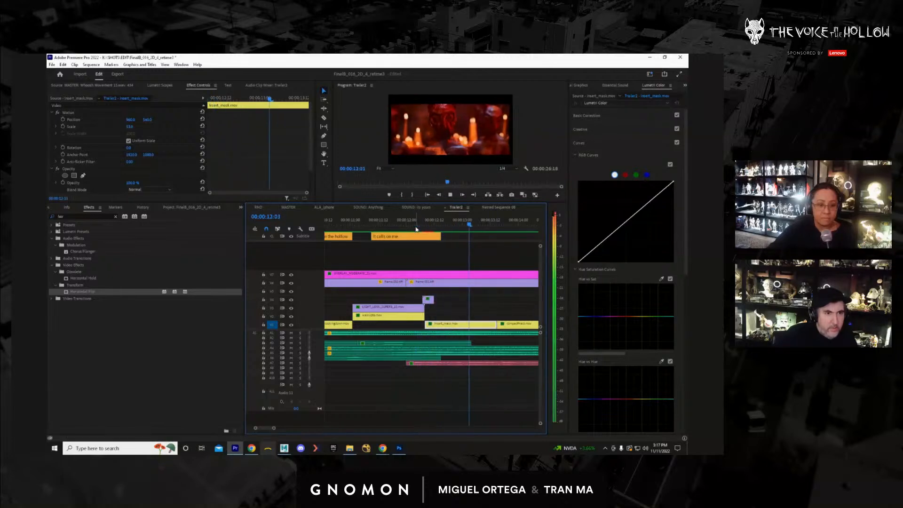
Place another light leak clip over the cut at the end of the mask shot, starting at 00:00:13:13, and view it.
left_click(492, 221)
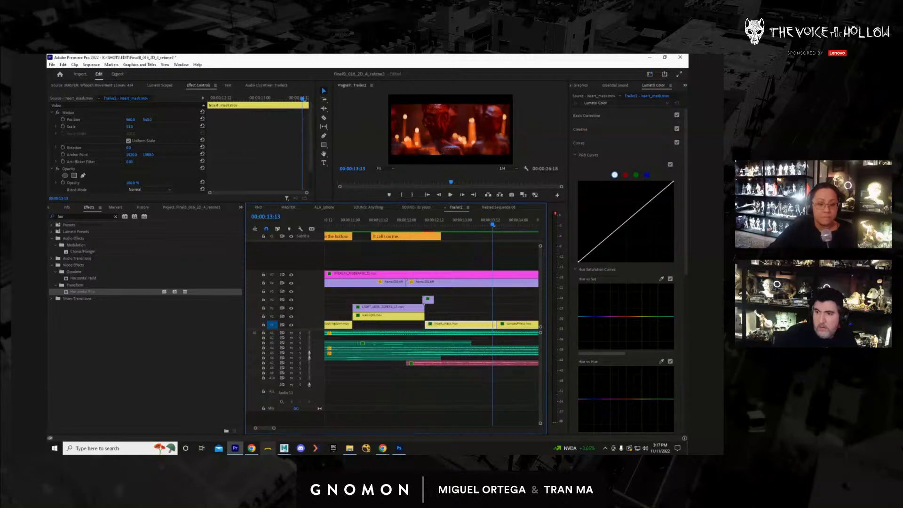
left_click_drag(687, 319, 493, 318)
left_click(507, 227)
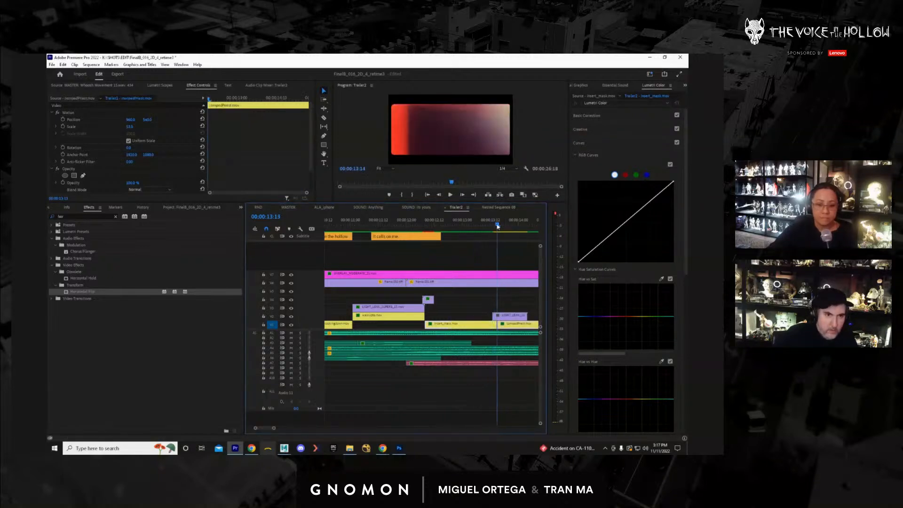
Split the light leak at the end of the mask shot at 00:00:13:17 and delete the part after the split.
mouse_move(507, 227)
left_mouse_down()
mouse_move(516, 226)
mouse_move(488, 235)
mouse_move(501, 235)
left_mouse_up()
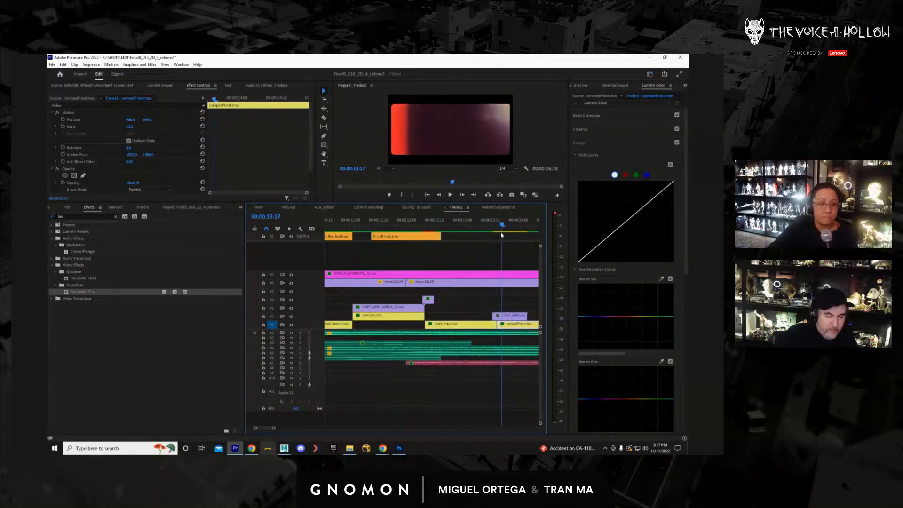
key("c")
left_click(503, 316)
key("v")
left_click(510, 317)
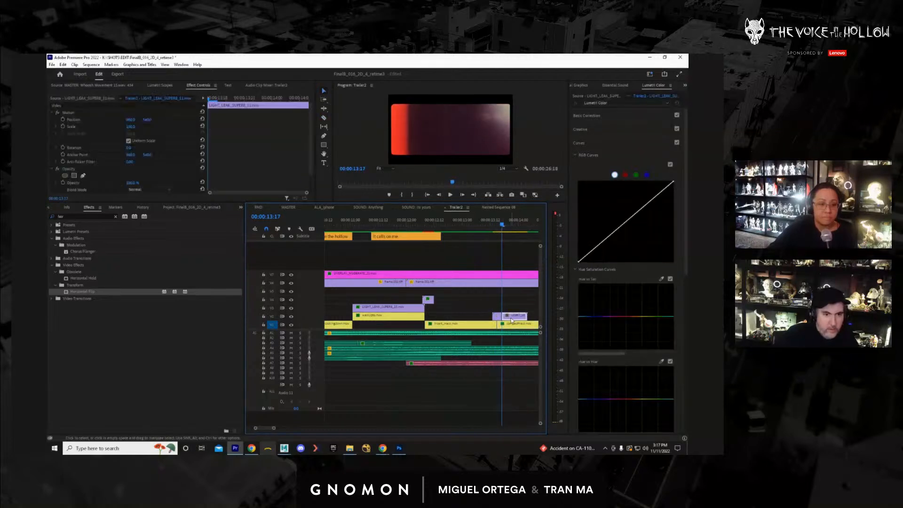
key("Delete")
Darken the shortened light leak by pulling down its RGB curve and switch its blend mode to a dodge mode.
left_click(497, 318)
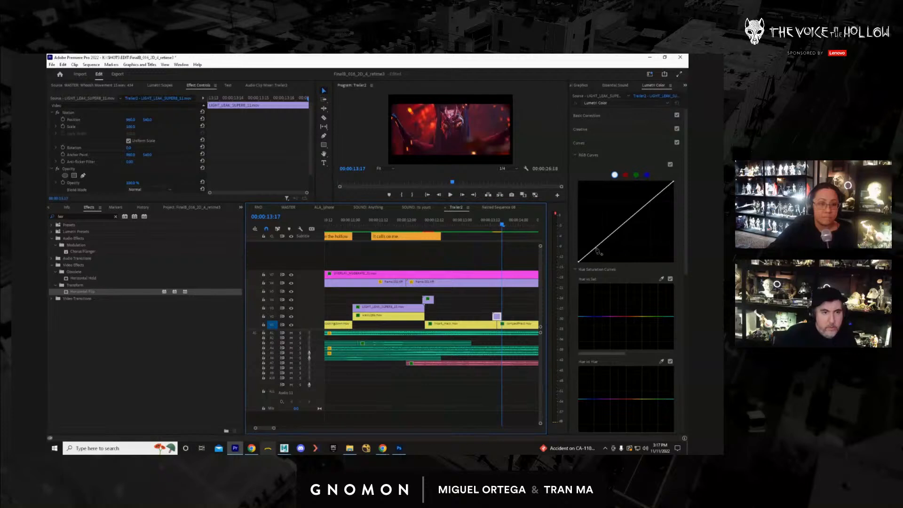
left_click_drag(597, 249, 601, 254)
left_click(497, 224)
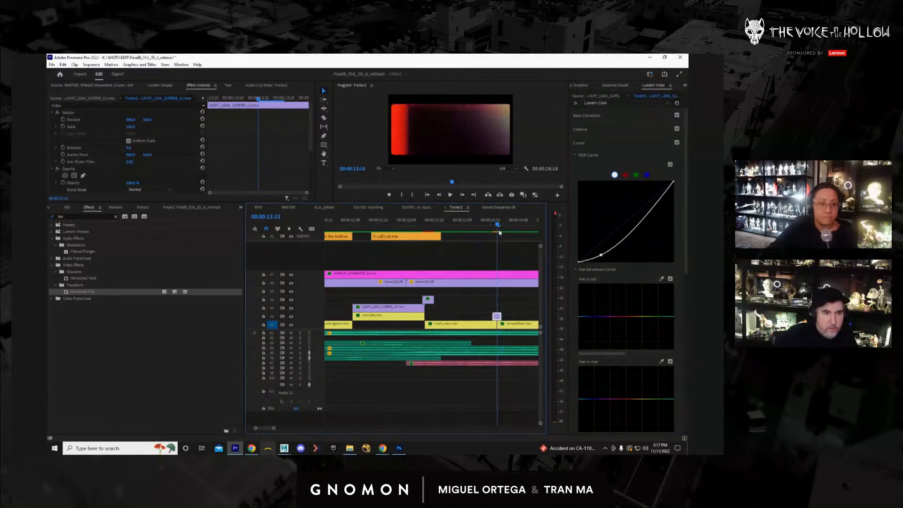
left_click_drag(500, 232, 500, 246)
left_click(157, 190)
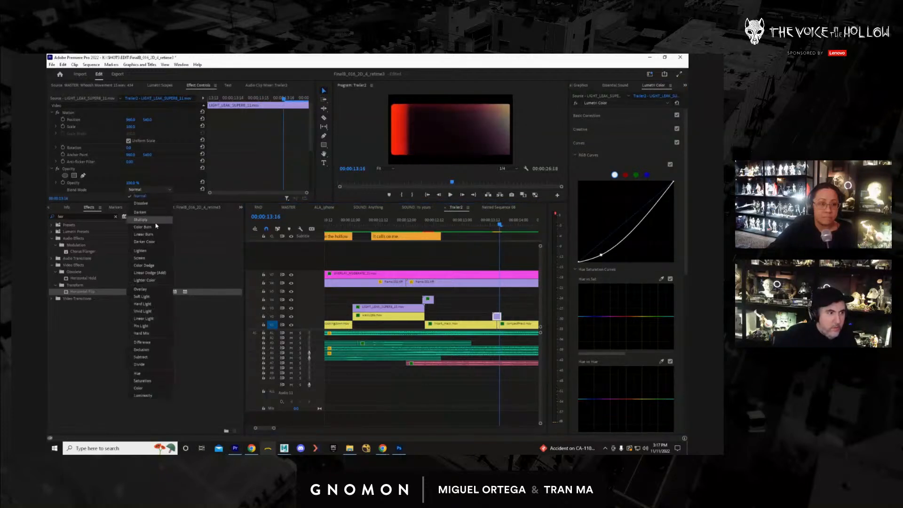
left_click(150, 268)
Play the trailer from just before the new light leak at 00:00:13:09 through to the end.
left_click(492, 229)
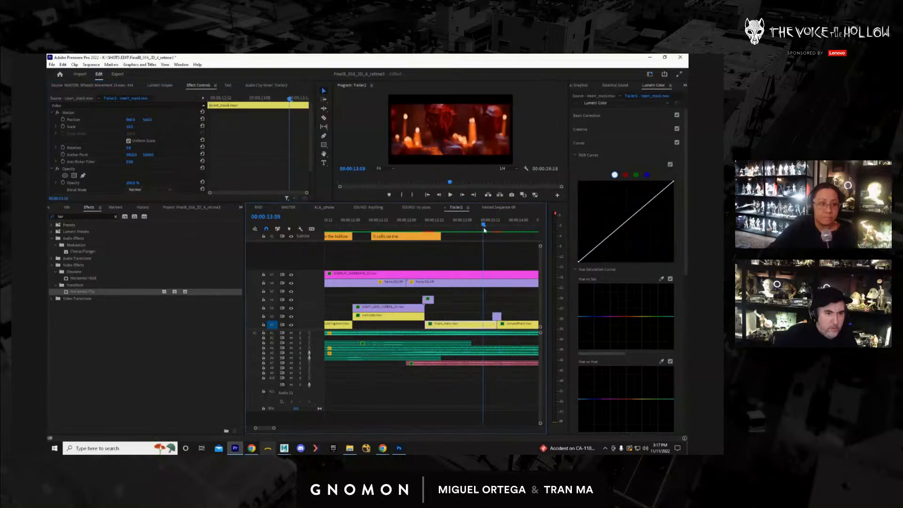
key("space")
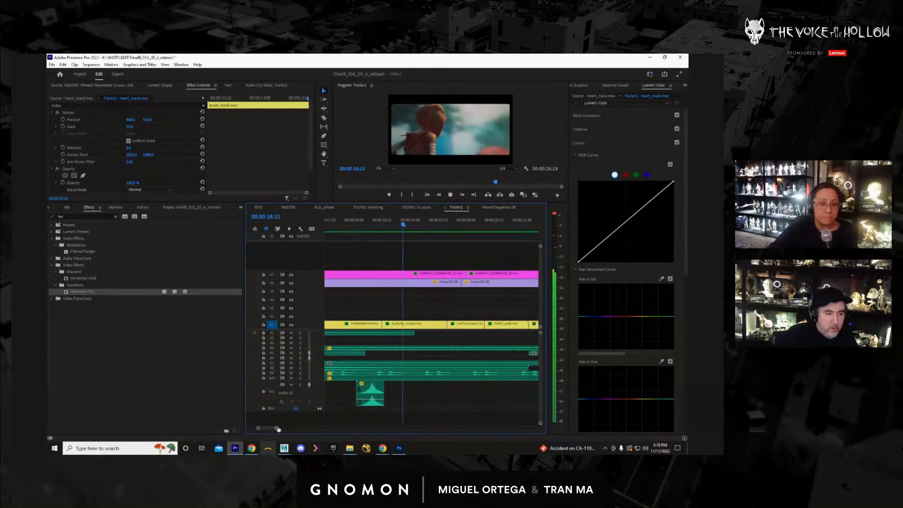
left_click_drag(276, 429, 332, 429)
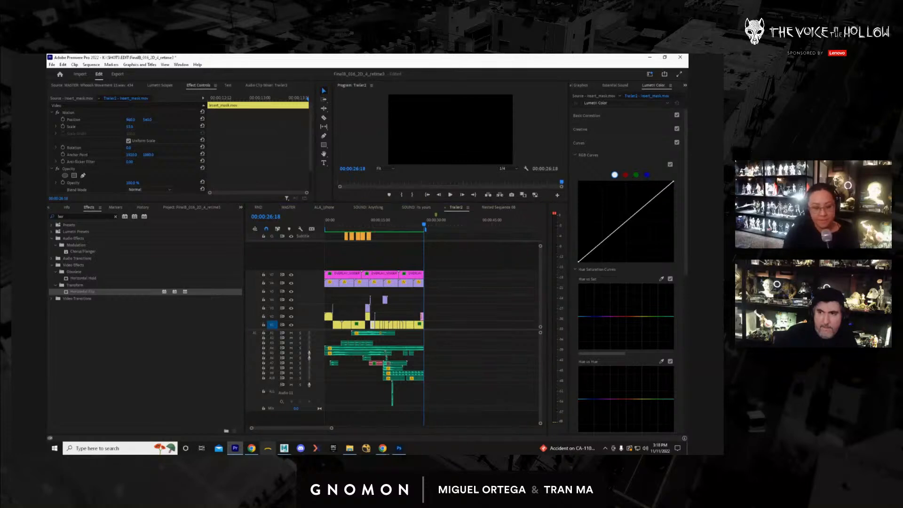
Place the rising ambient horror sound on a new audio track below Audio 11, enlarge the track and shift the clip earlier.
key("space")
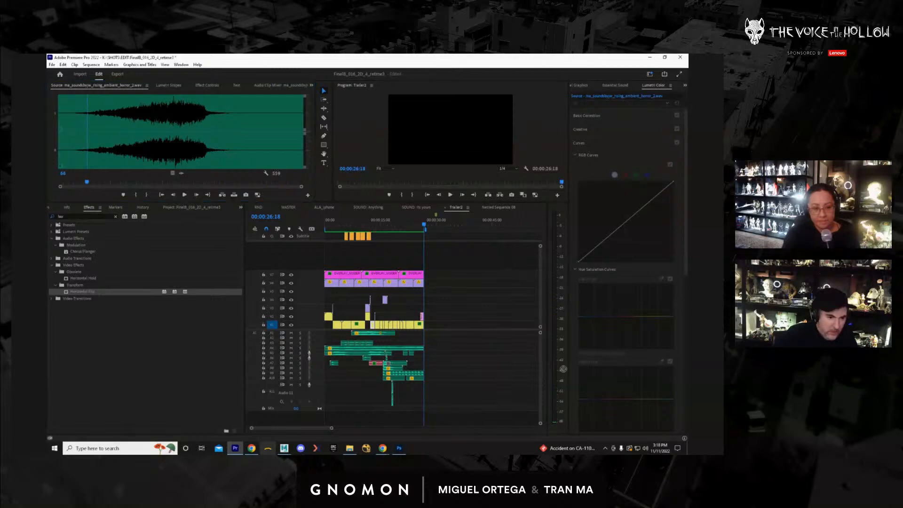
left_click_drag(497, 394, 427, 420)
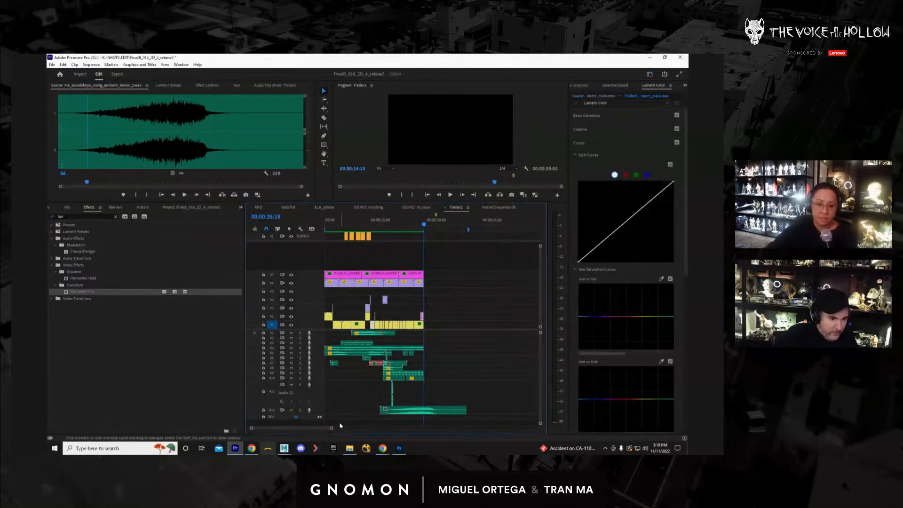
double_click(318, 411)
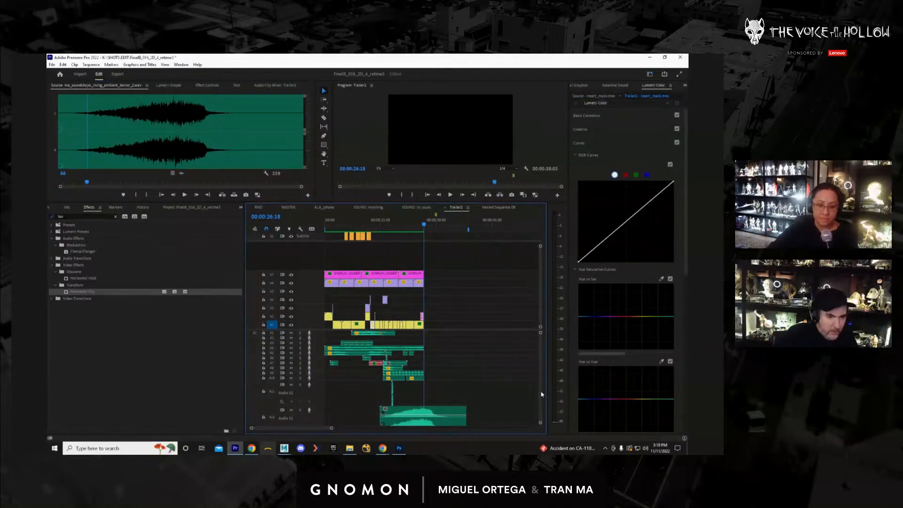
scroll(541, 396, "down", 3)
left_click_drag(403, 230, 418, 224)
left_click_drag(429, 377, 422, 378)
Play the section with the rising sound and lower the clip's volume.
left_click(373, 230)
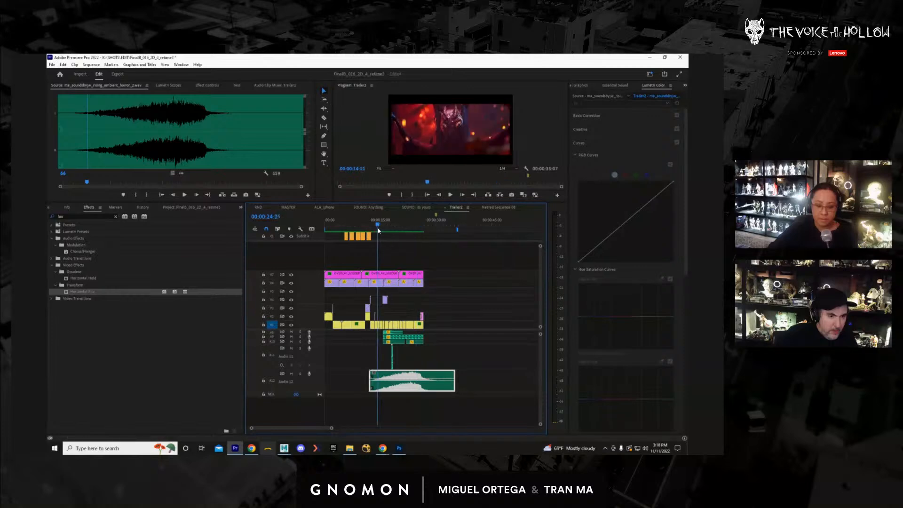
key("space")
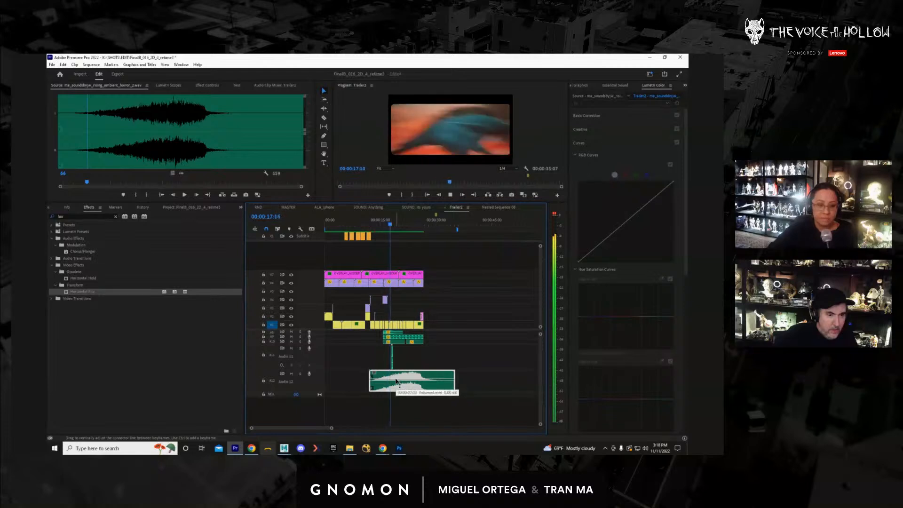
left_click_drag(397, 381, 397, 385)
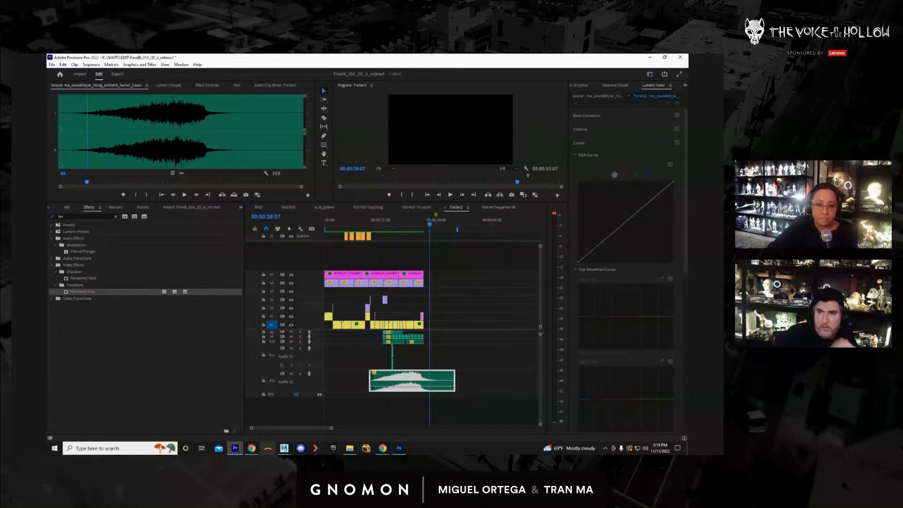
Preview the Cinematic Bass Drum sound and place it on Audio 11 so it starts just before the closing title.
key("space")
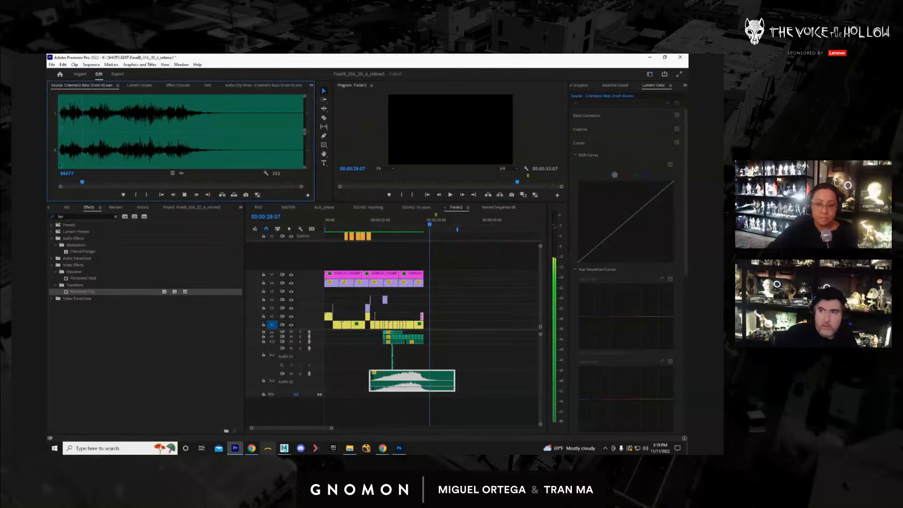
key("space")
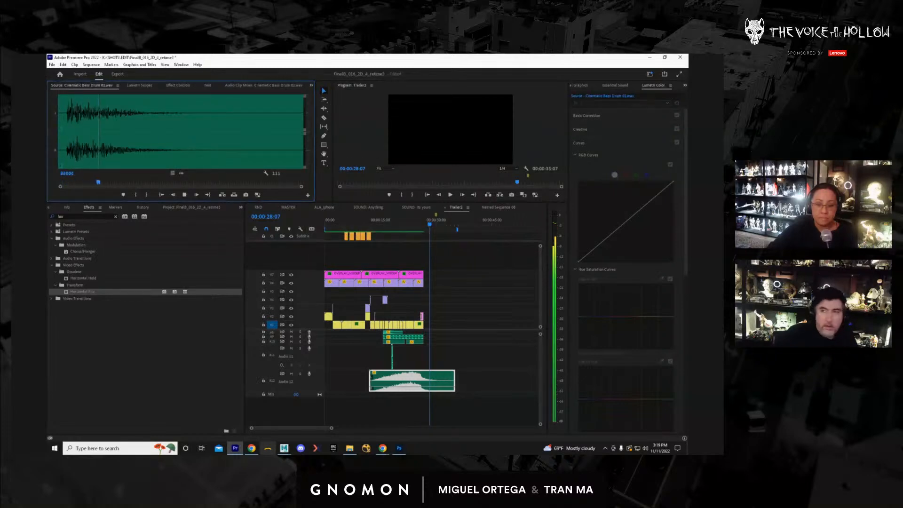
left_click_drag(654, 316, 420, 365)
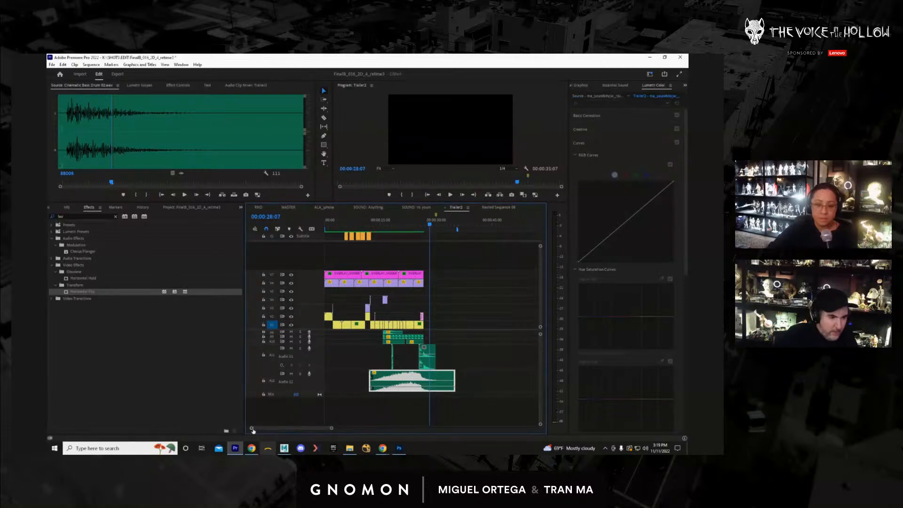
left_click_drag(253, 428, 276, 429)
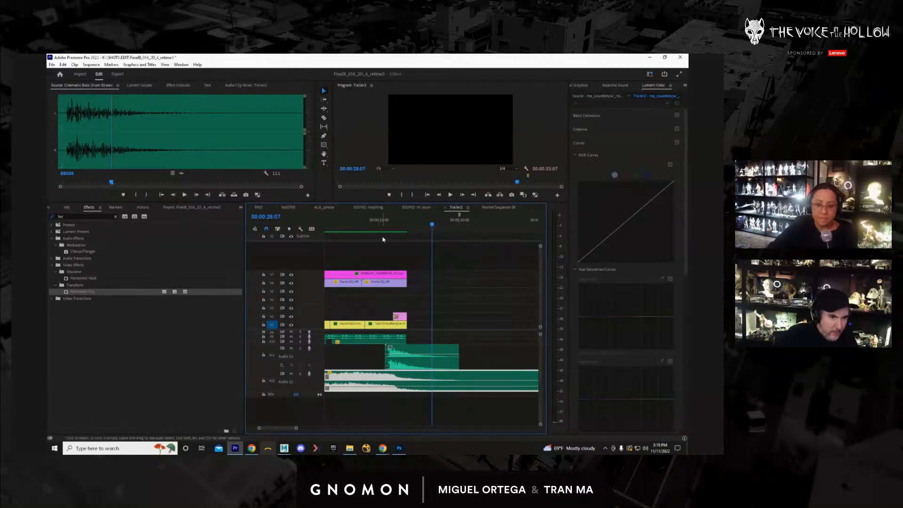
mouse_move(381, 231)
left_mouse_down()
mouse_move(366, 231)
mouse_move(393, 232)
left_mouse_up()
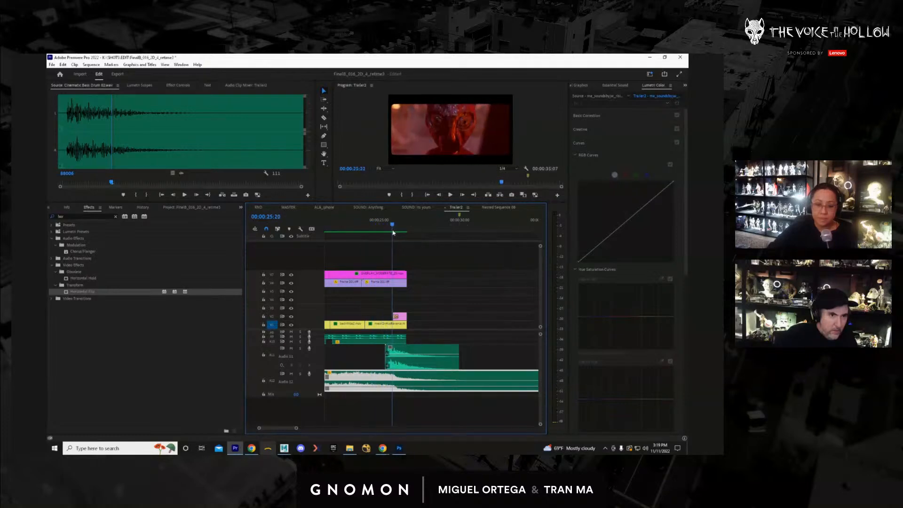
left_click(404, 351)
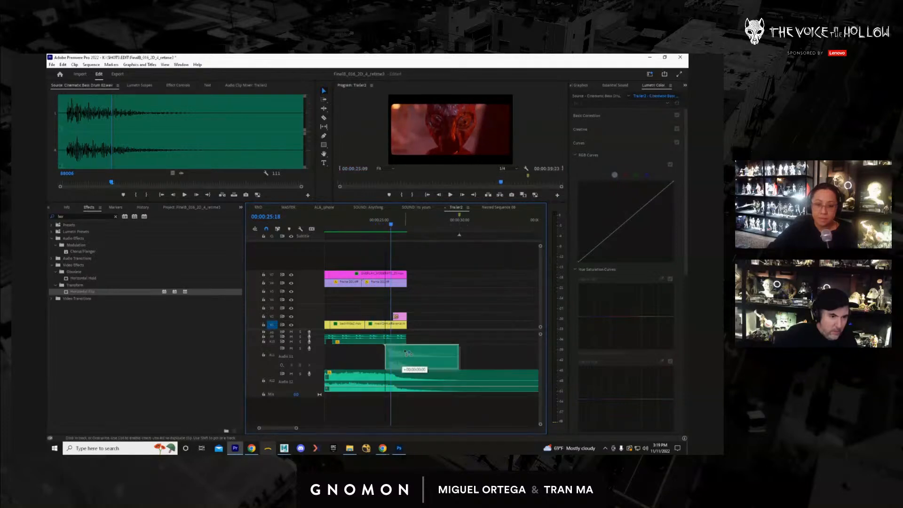
Replay the closing title several times to judge the bass drum hit and how the music ends.
left_click(378, 226)
key("space")
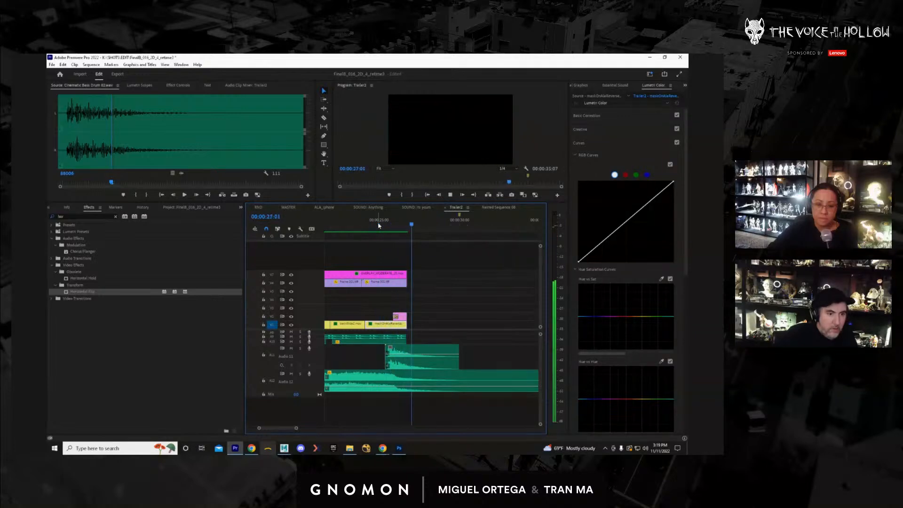
key("space")
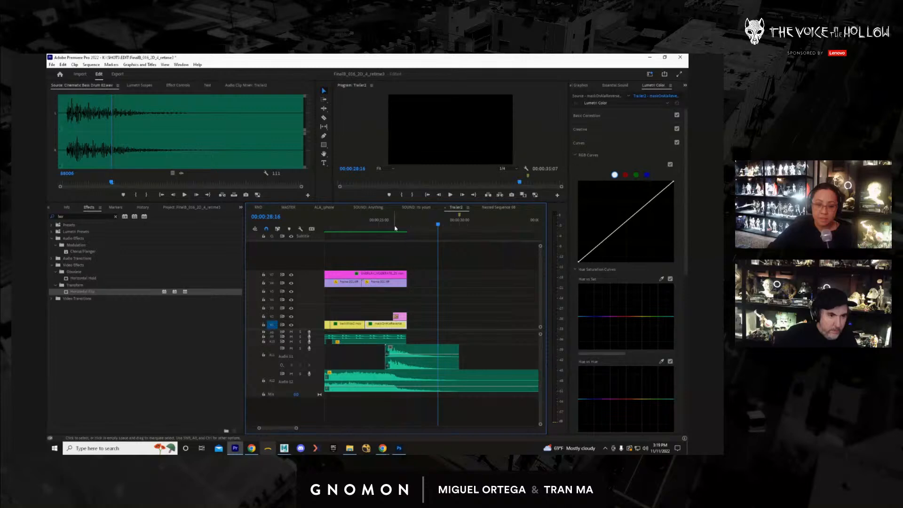
left_click_drag(395, 226, 377, 228)
key("space")
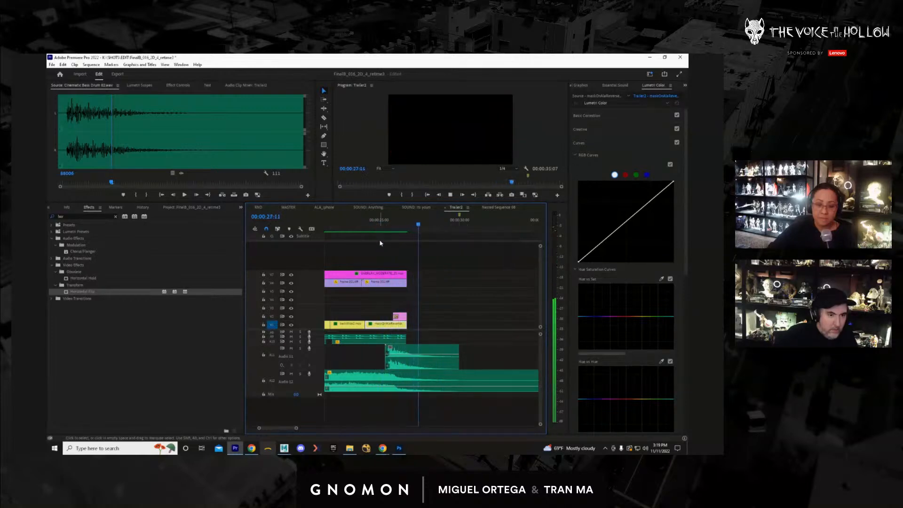
key("space")
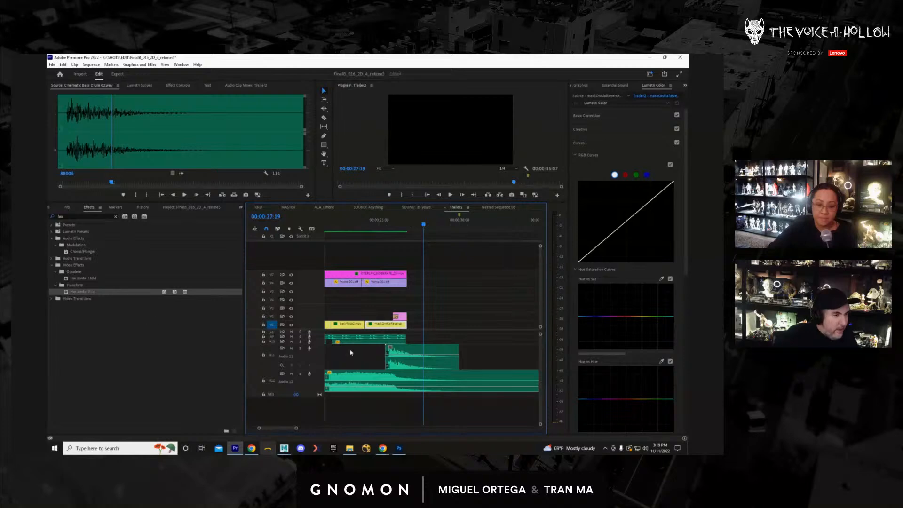
left_click_drag(259, 430, 269, 429)
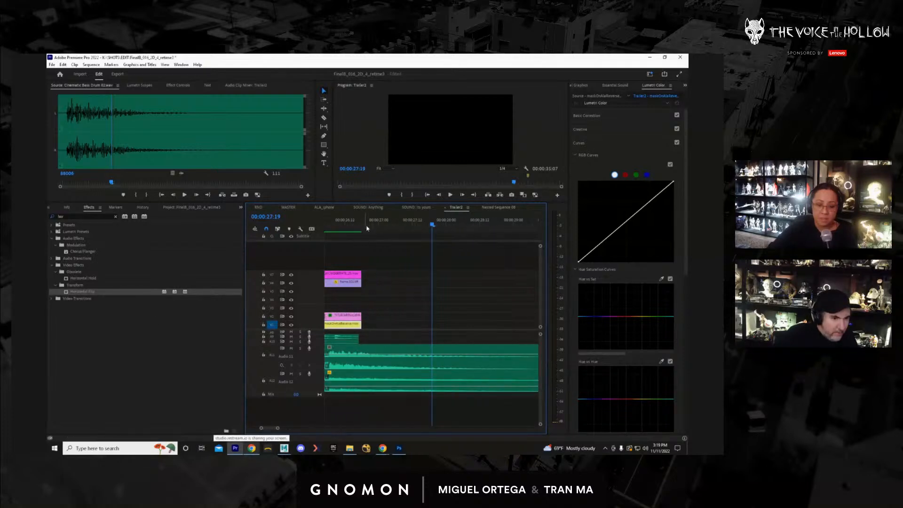
key("Up")
key("Up")
key("space")
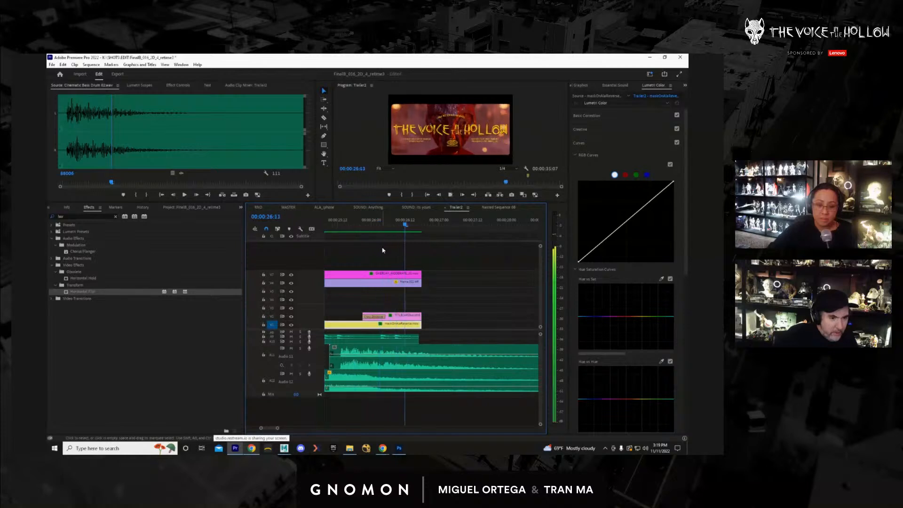
key("space")
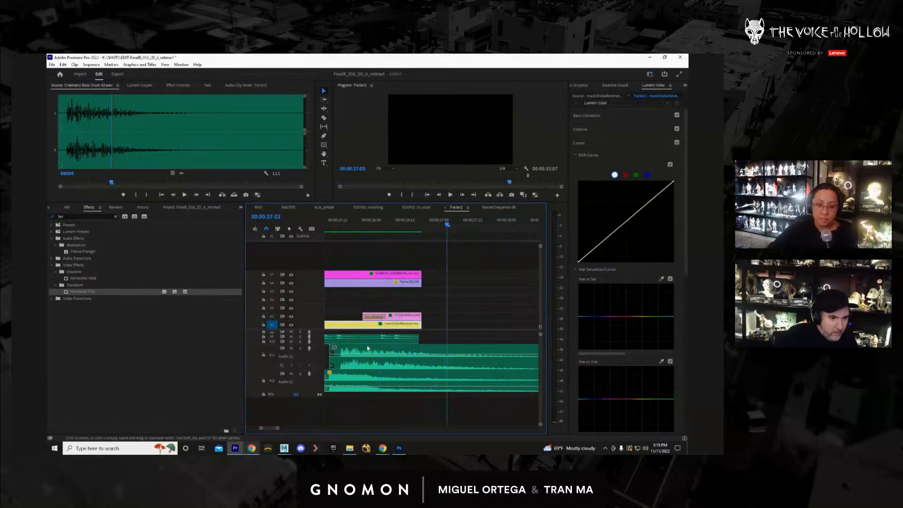
Solo audio tracks A9 and A10 and listen to them over the closing title.
left_click(300, 336)
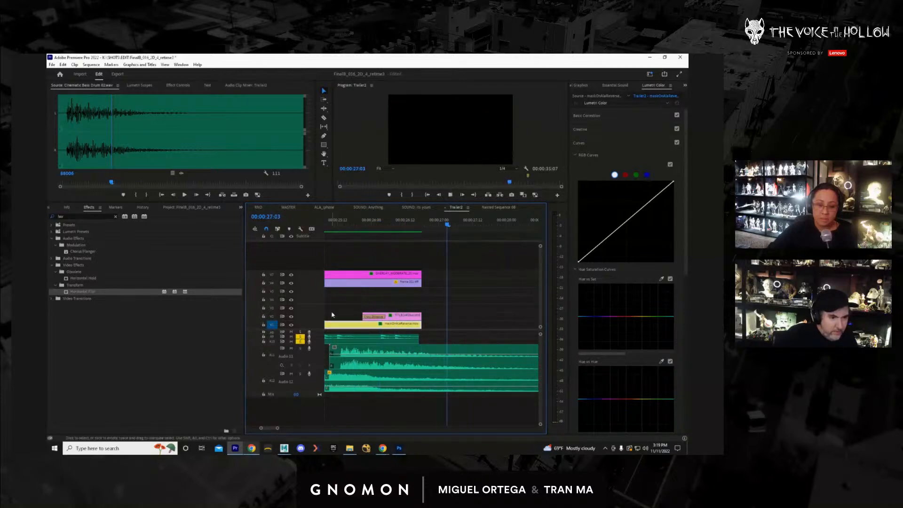
left_click(359, 231)
key("space")
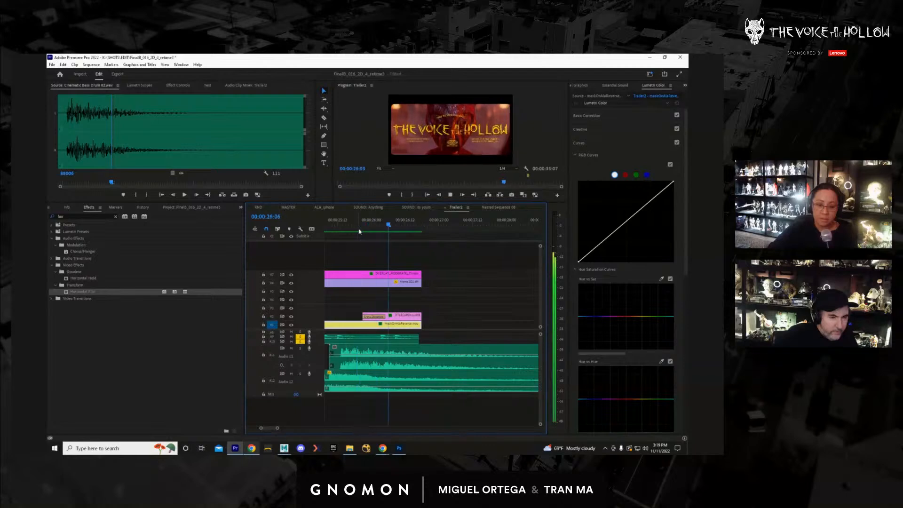
key("space")
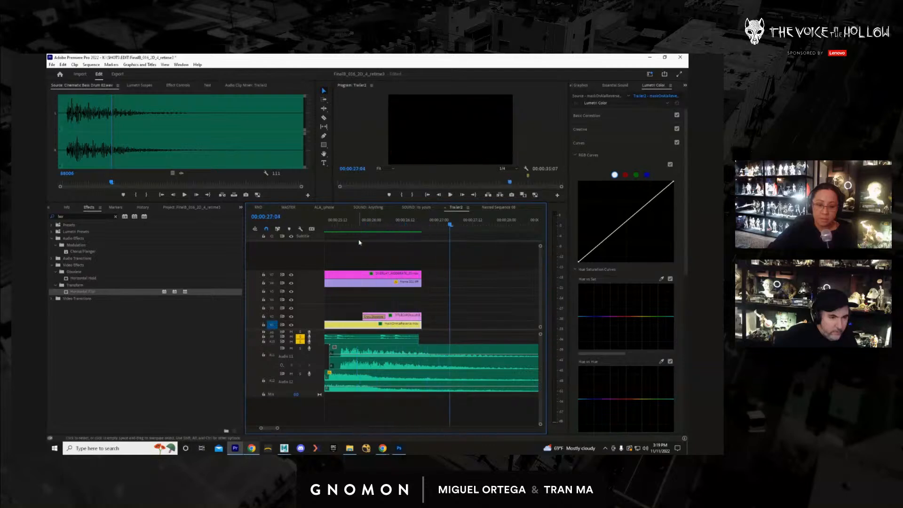
Remove the solo from track A9 and listen to track A10 alone over the title.
left_click(301, 337)
left_click(357, 231)
key("space")
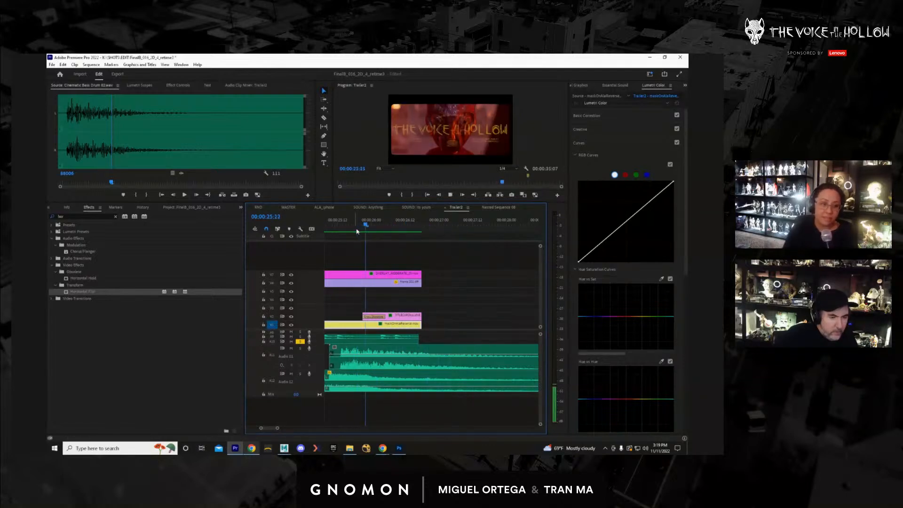
key("space")
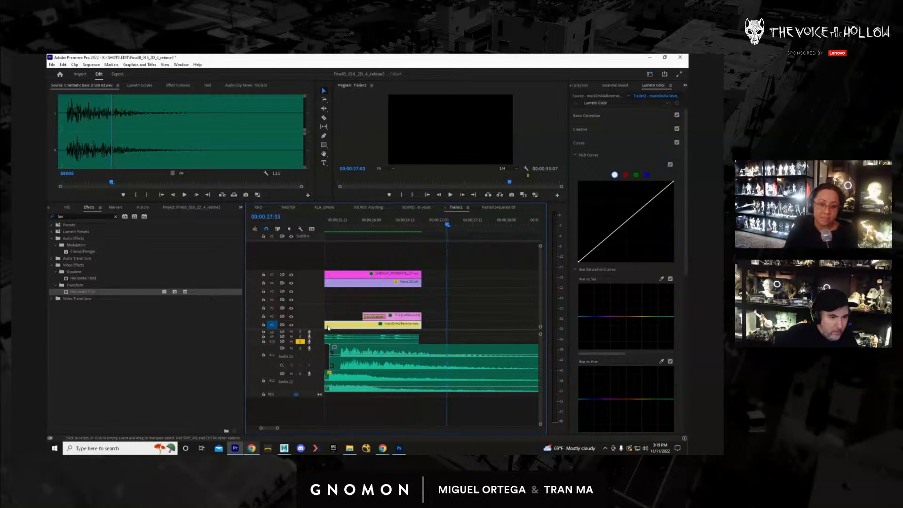
Solo track A9 instead of A10, listen to the ending, and extend the A9 clip slightly past the end of the picture.
left_click(301, 336)
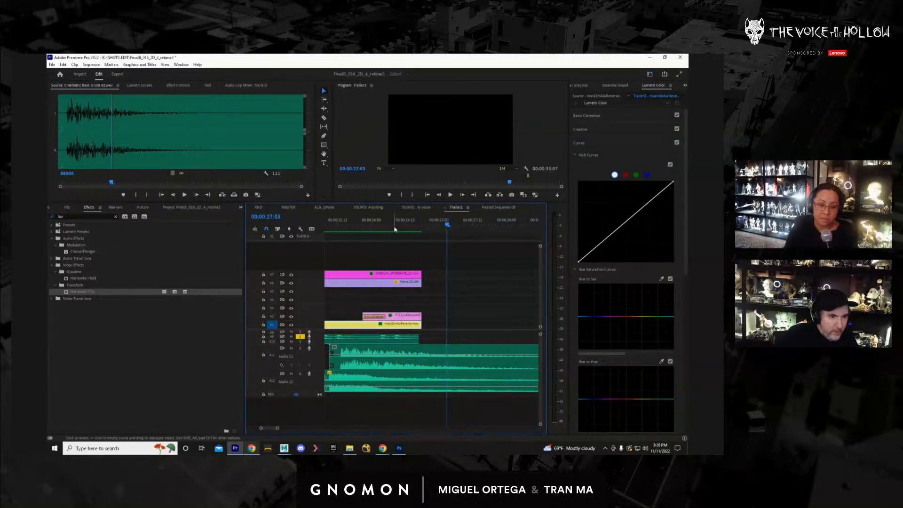
left_click(372, 231)
key("space")
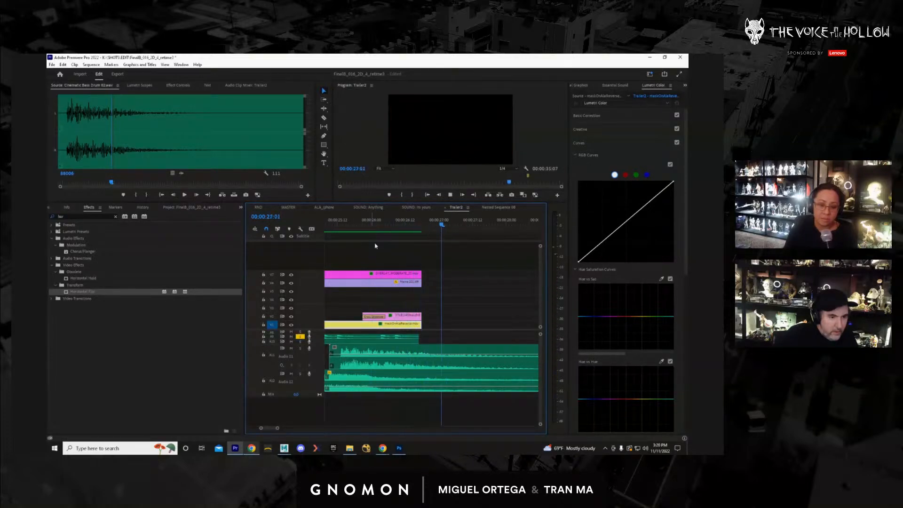
key("space")
left_click_drag(435, 337, 433, 337)
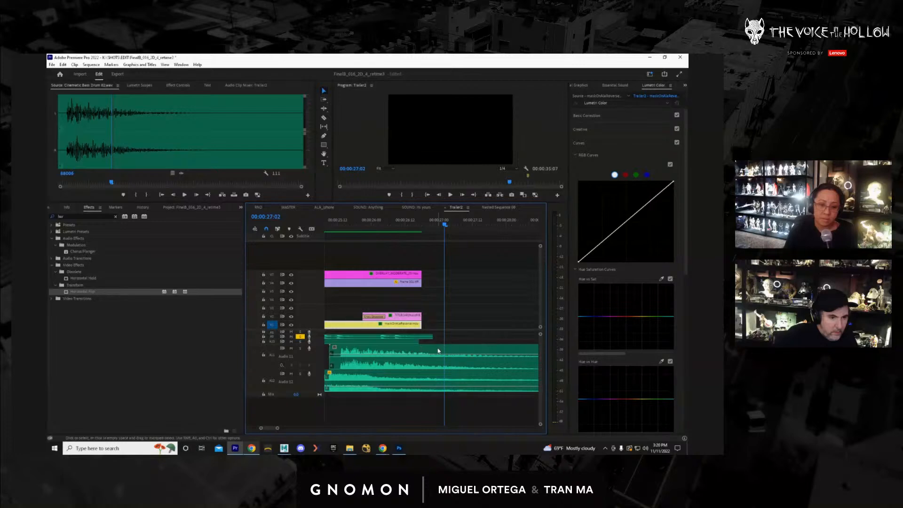
Replay the closing title with track A9 soloed to hear how its clip ends.
left_click(399, 232)
key("space")
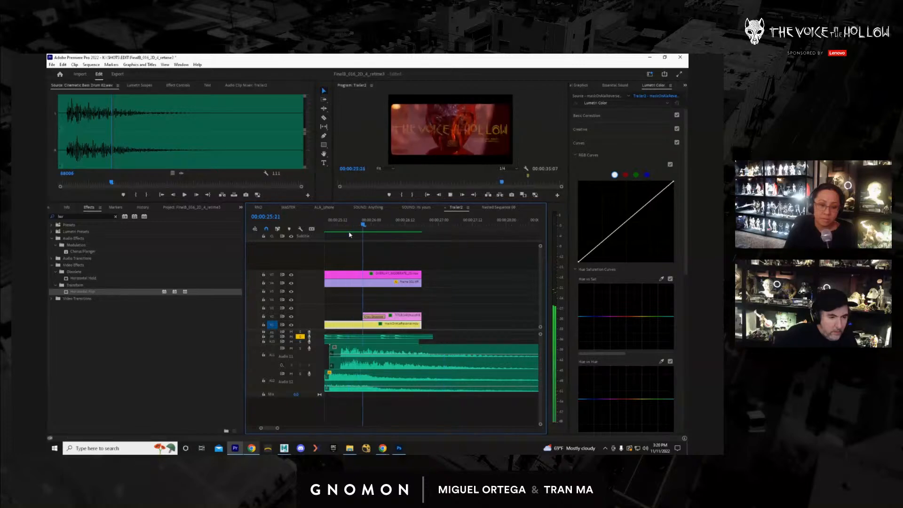
key("space")
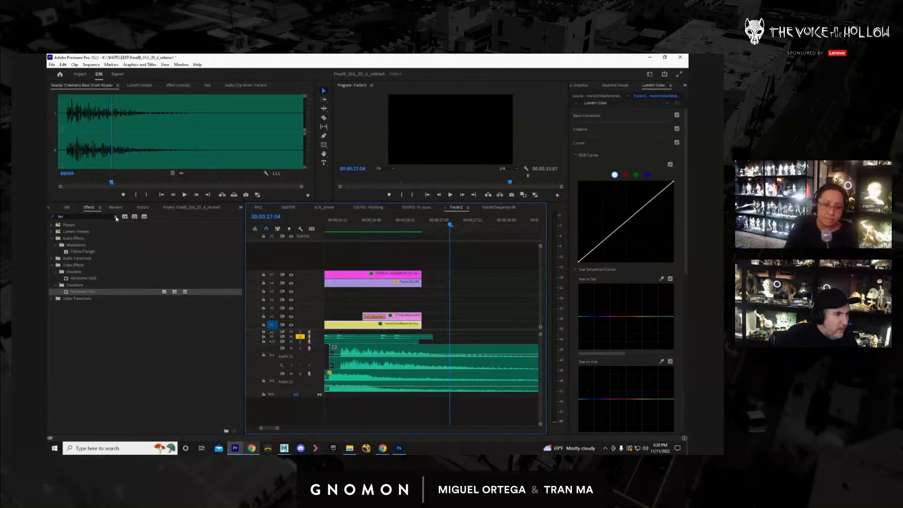
Apply an Exponential Fade crossfade to the end of the A9 clip and listen to the faded ending.
left_click(115, 217)
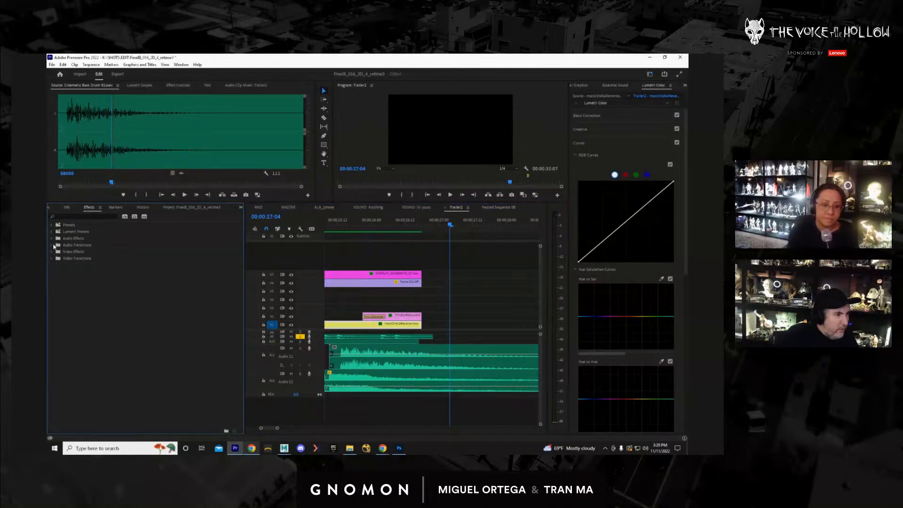
left_click(56, 253)
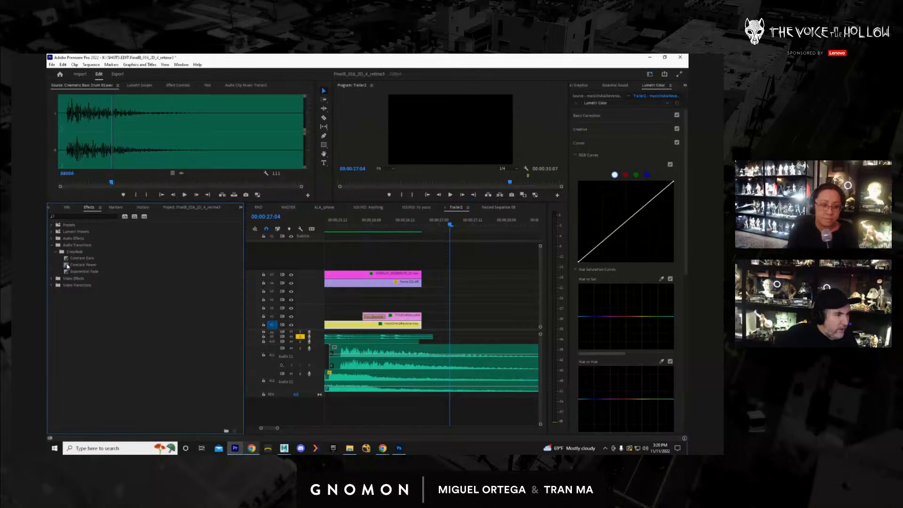
left_click_drag(67, 272, 398, 363)
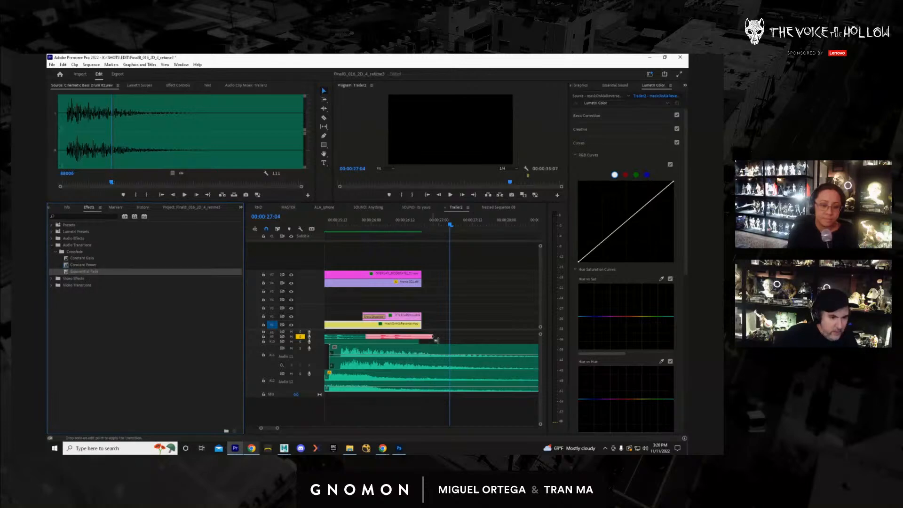
left_click_drag(369, 337, 419, 341)
left_click(380, 228)
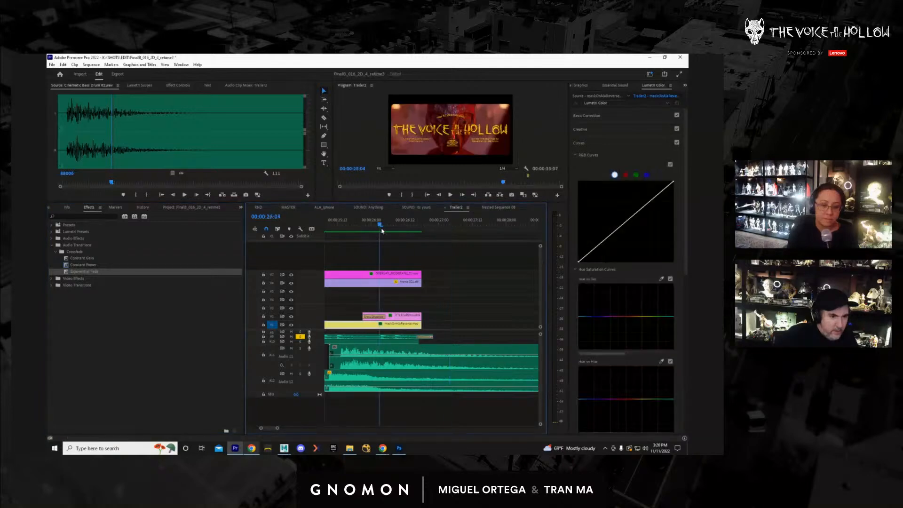
key("space")
key("space")
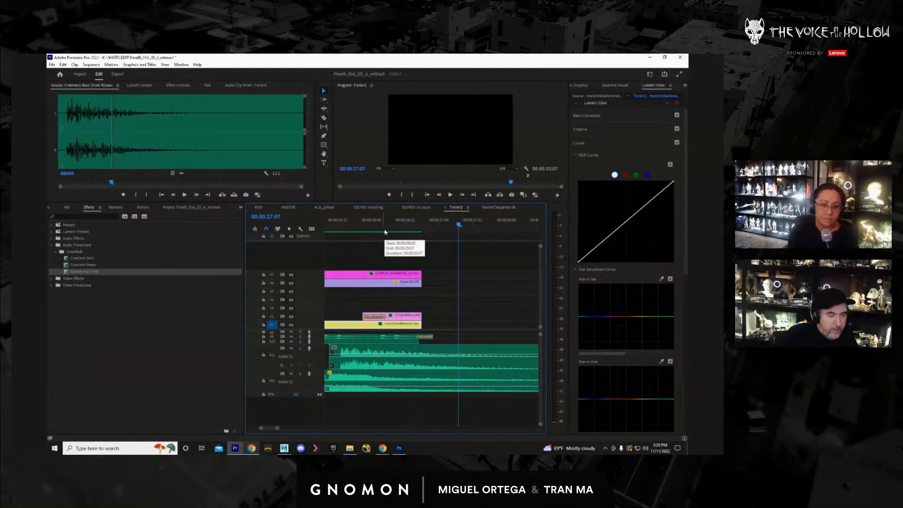
Watch the trailer full screen from the beginning with all audio tracks audible.
key("ctrl+grave")
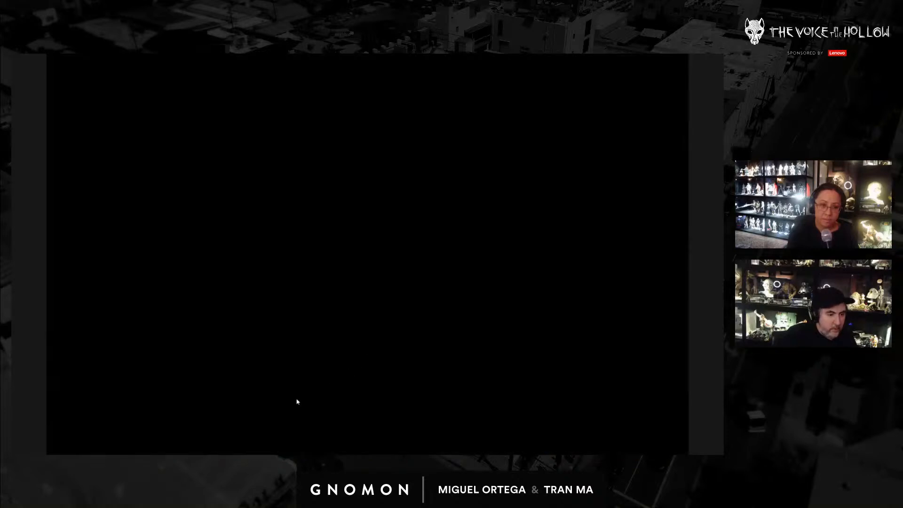
key("Escape")
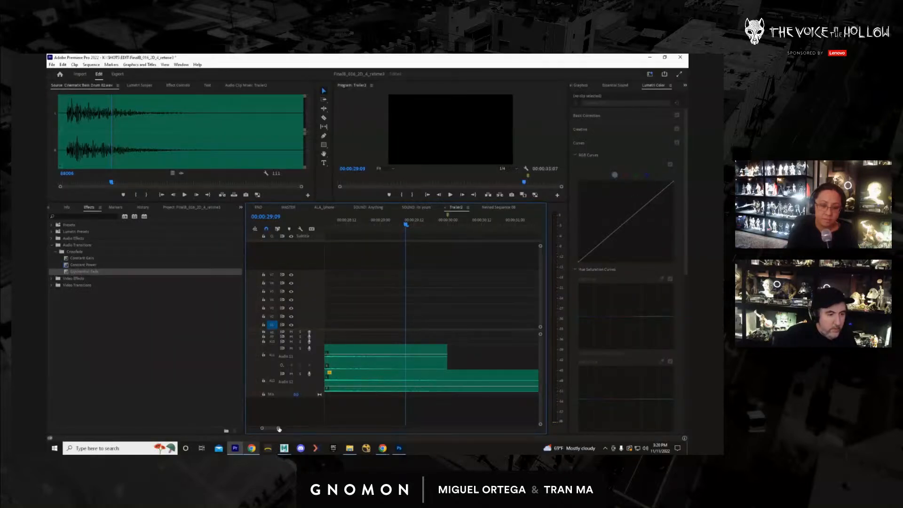
left_click_drag(279, 429, 338, 428)
left_click_drag(345, 224, 321, 228)
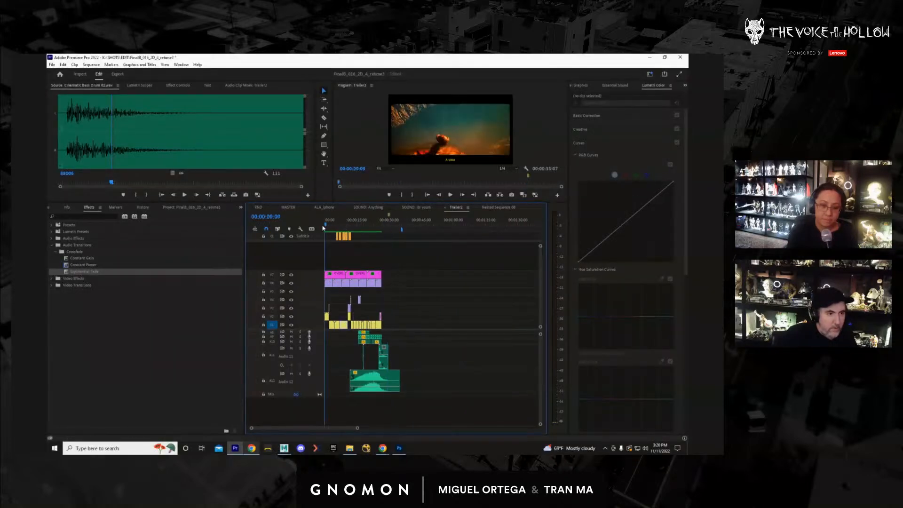
key("ctrl+grave")
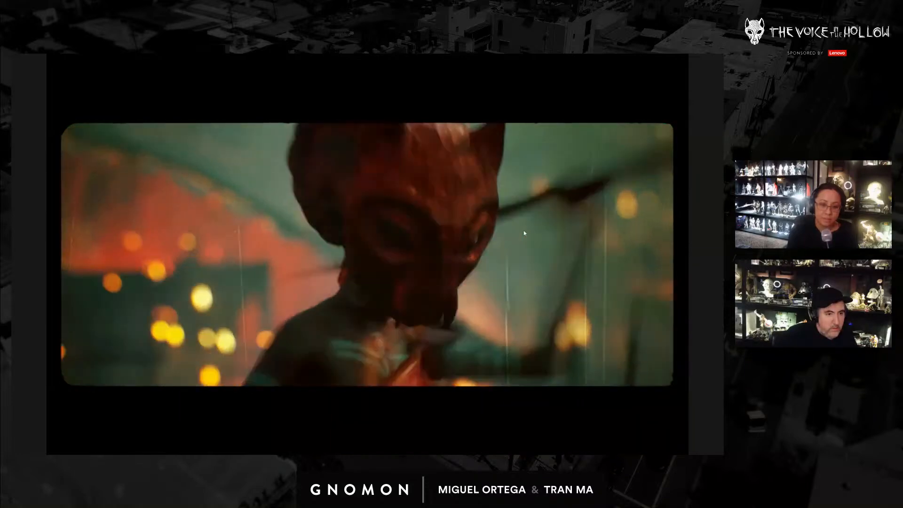
key("Escape")
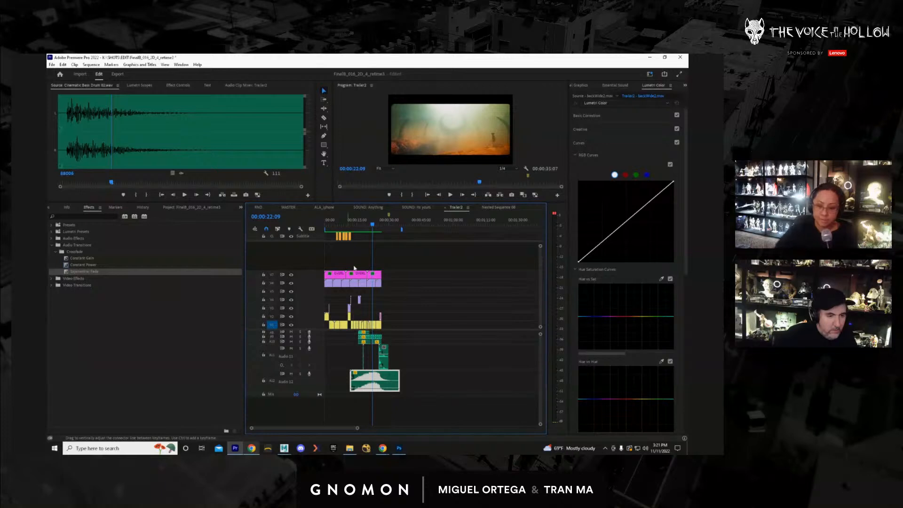
Delete the long swelling audio clip on track Audio 12, return to the trailer's start and save the project.
left_click(417, 379)
left_click(395, 383)
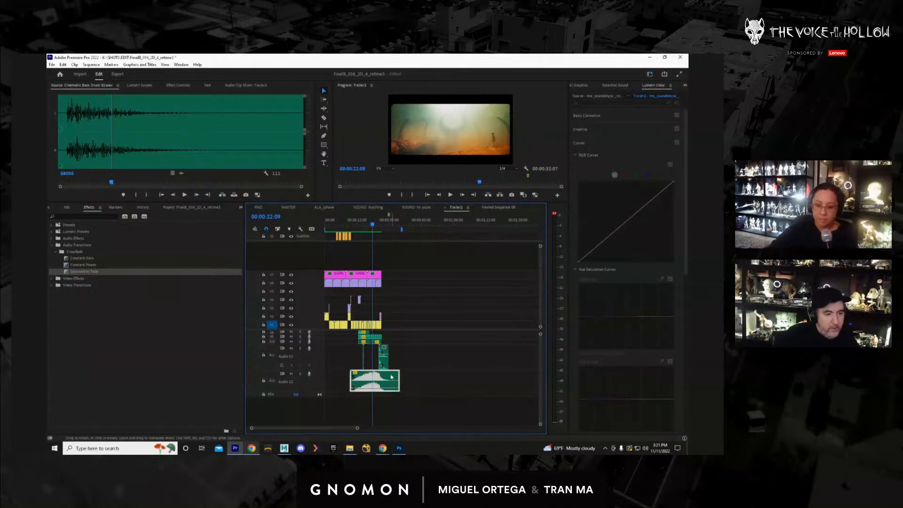
key("Delete")
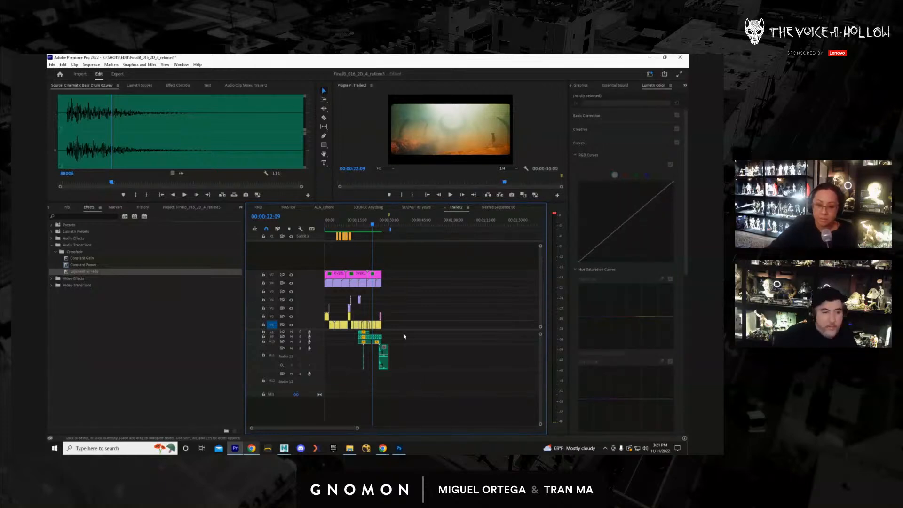
left_click(324, 229)
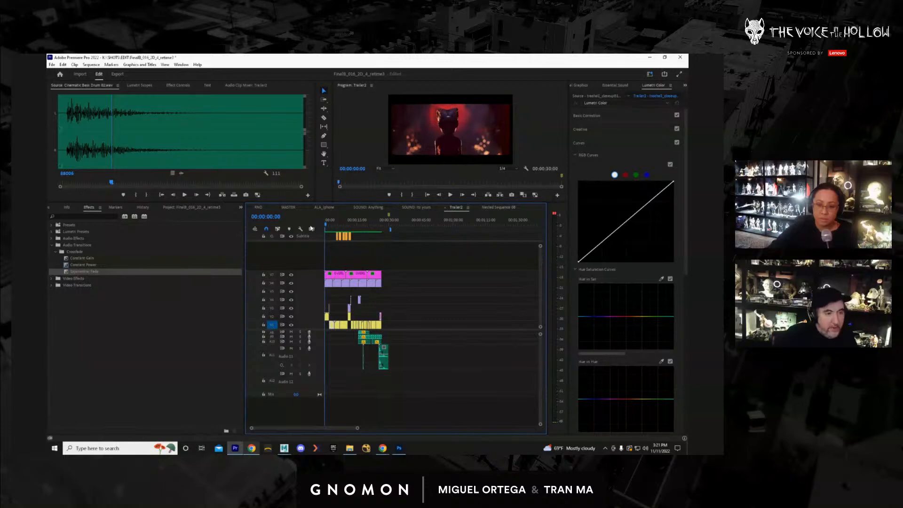
key("ctrl+s")
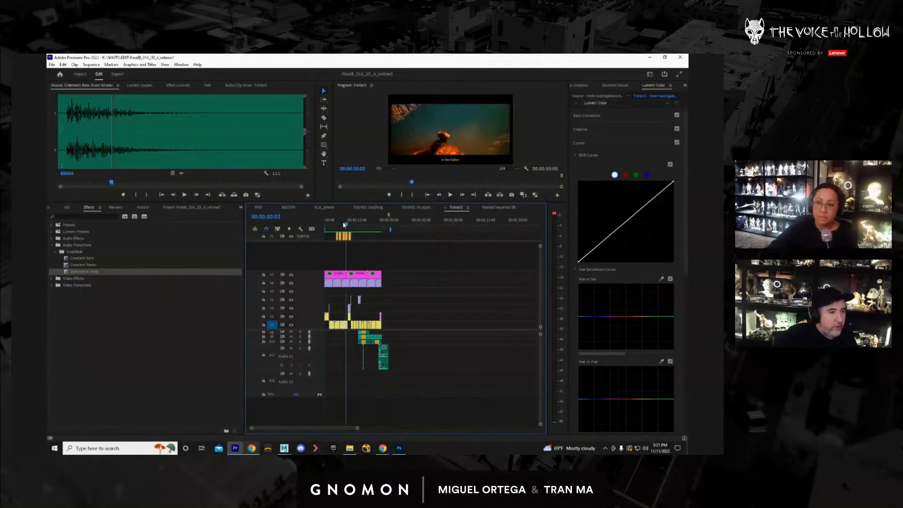
Watch the trailer full screen, continuing in the timeline up to the candle shot at 00:00:12:13.
key("ctrl+grave")
key("space")
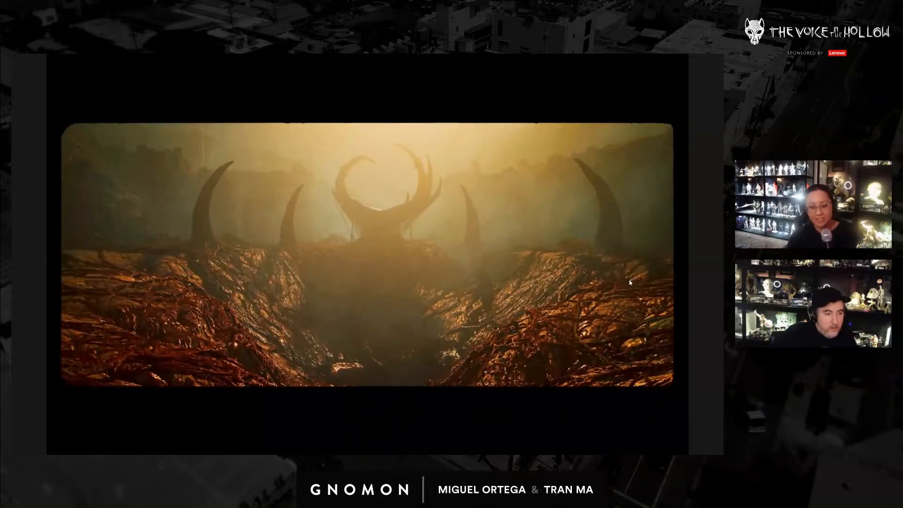
key("Escape")
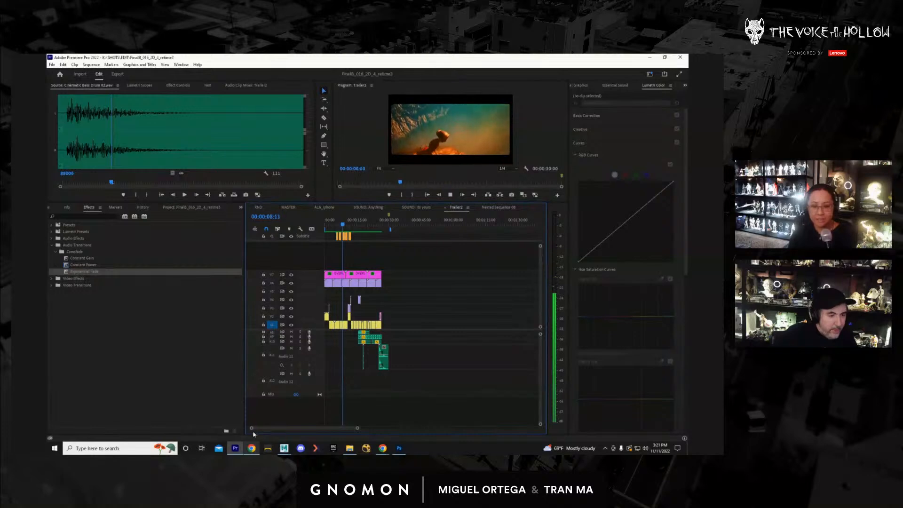
left_click_drag(358, 428, 268, 433)
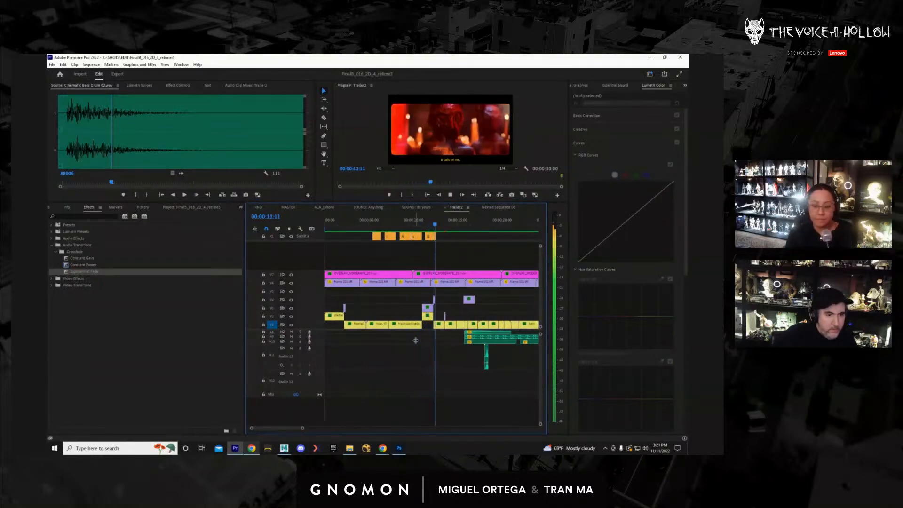
key("space")
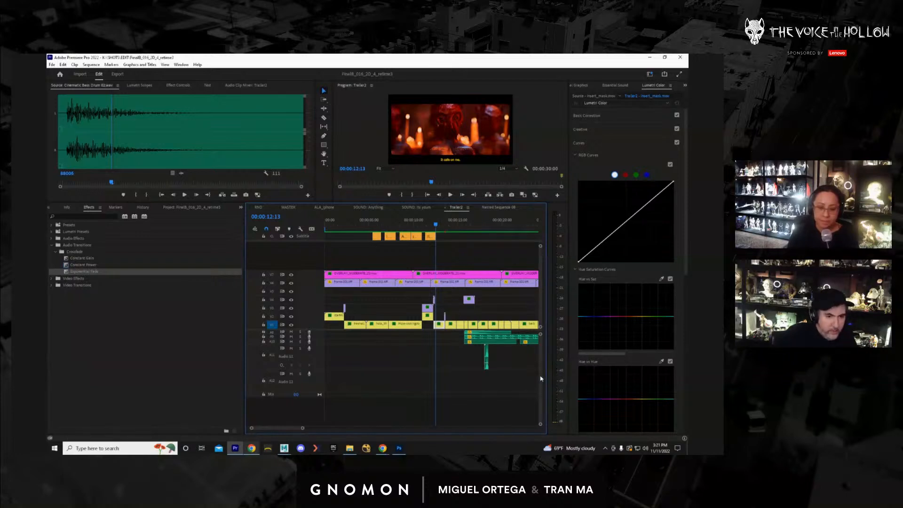
Audition the Fast Dramatic Swoosh sound and place it on track Audio 11 around the cut to the candle shot, enlarging the track.
scroll(541, 379, "up", 3)
scroll(541, 374, "down", 3)
scroll(541, 374, "up", 3)
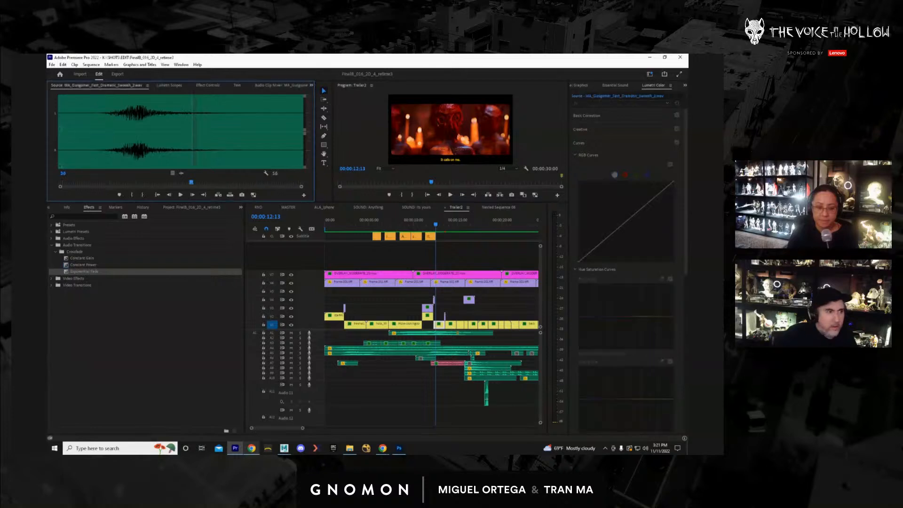
key("space")
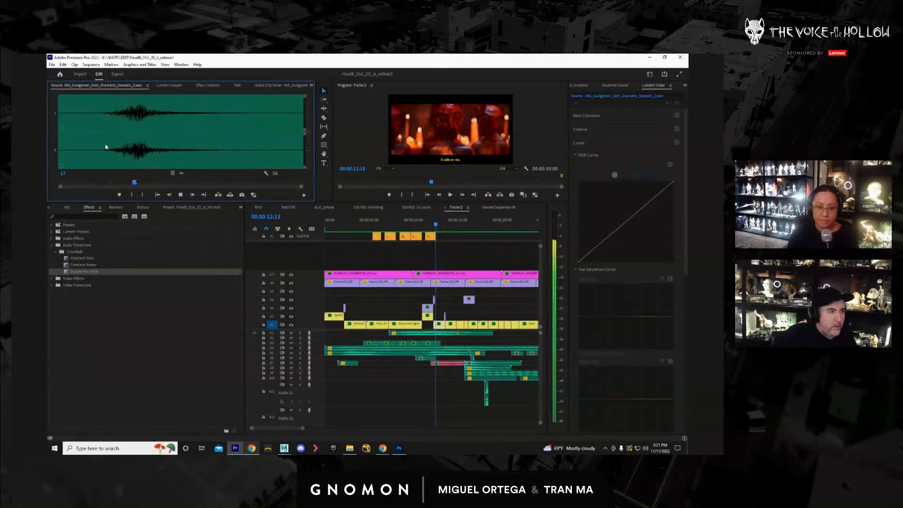
left_click_drag(102, 140, 429, 399)
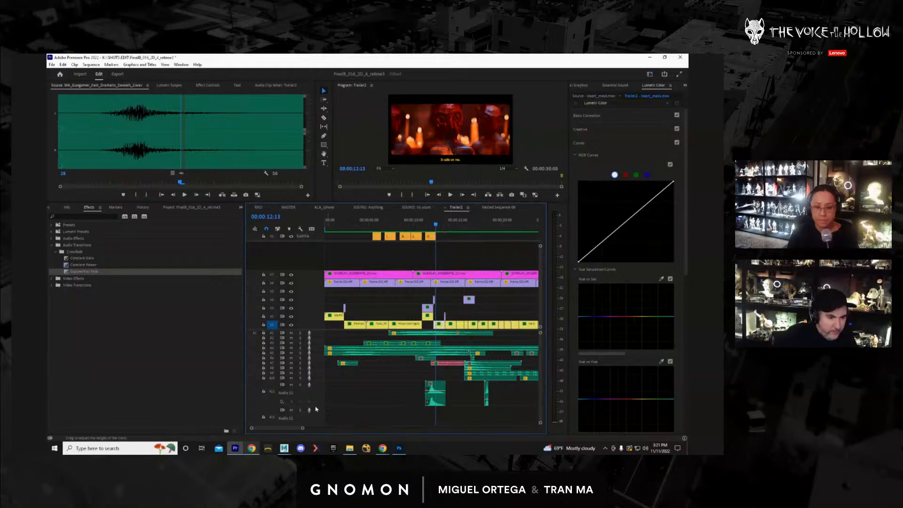
left_click_drag(316, 405, 316, 418)
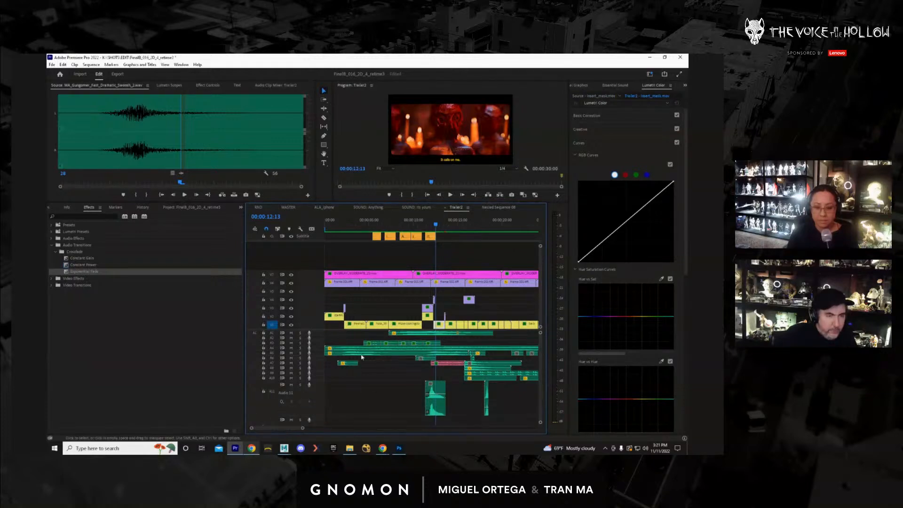
Align the swoosh's peak with the cut to the candle shot at 00:00:12:08 and lower its volume.
left_click_drag(252, 429, 267, 429)
left_click_drag(418, 225, 424, 229)
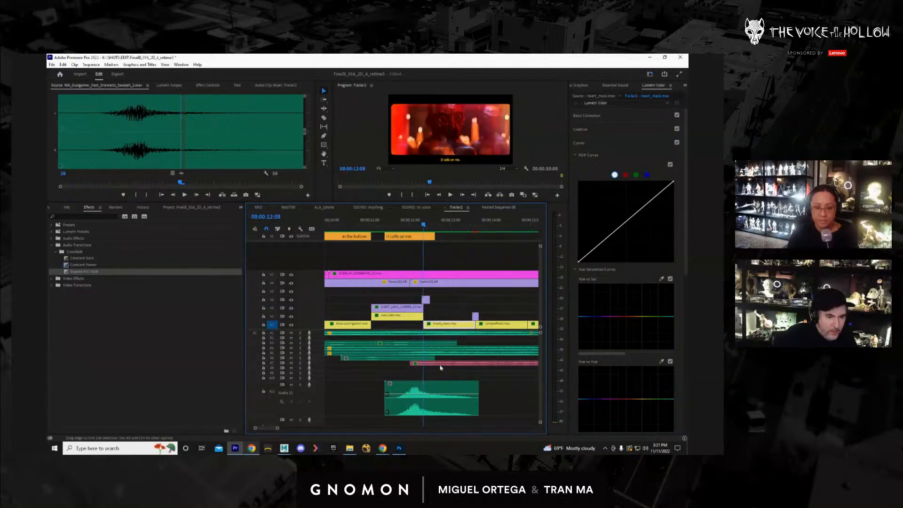
left_click_drag(440, 390, 445, 389)
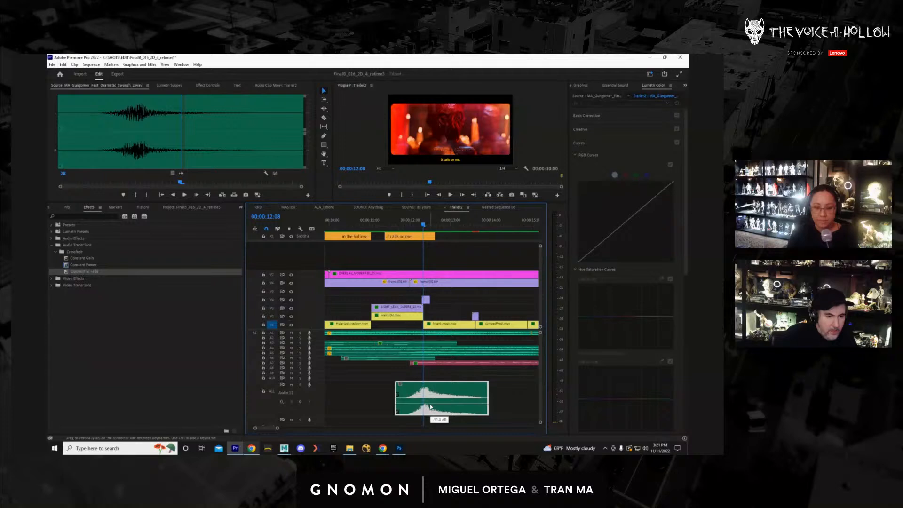
Play the cut to the candle shot twice to judge the swoosh's timing and loudness.
key("space")
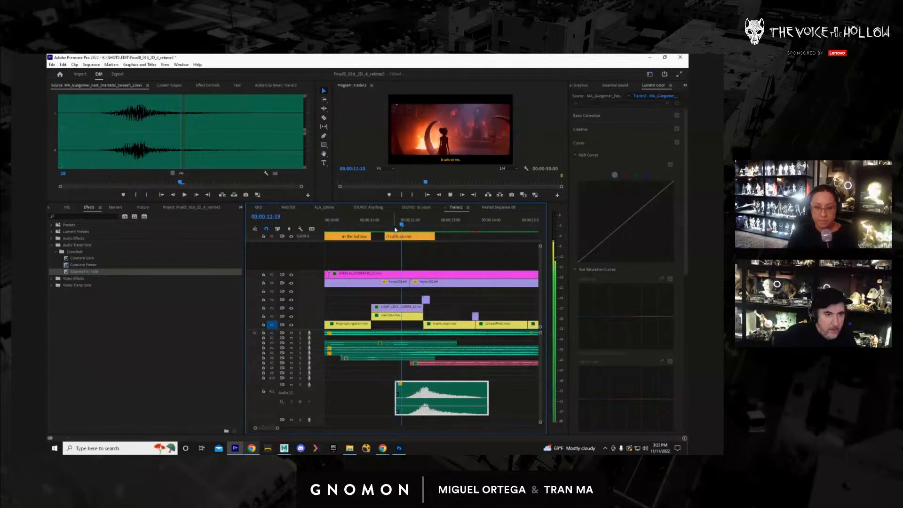
key("space")
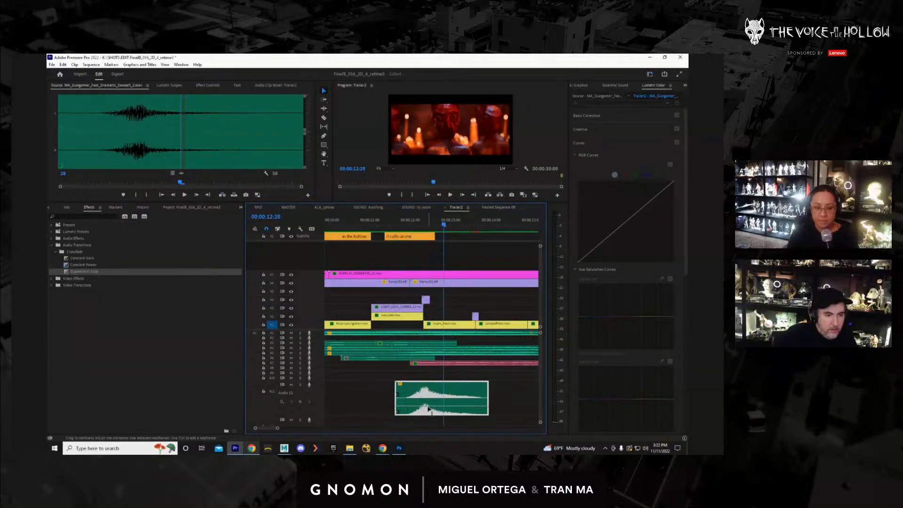
left_click(398, 228)
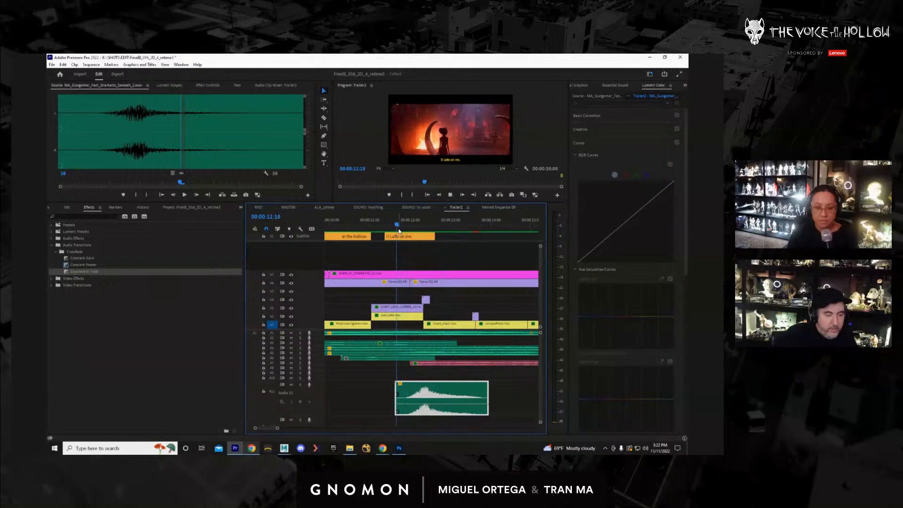
key("space")
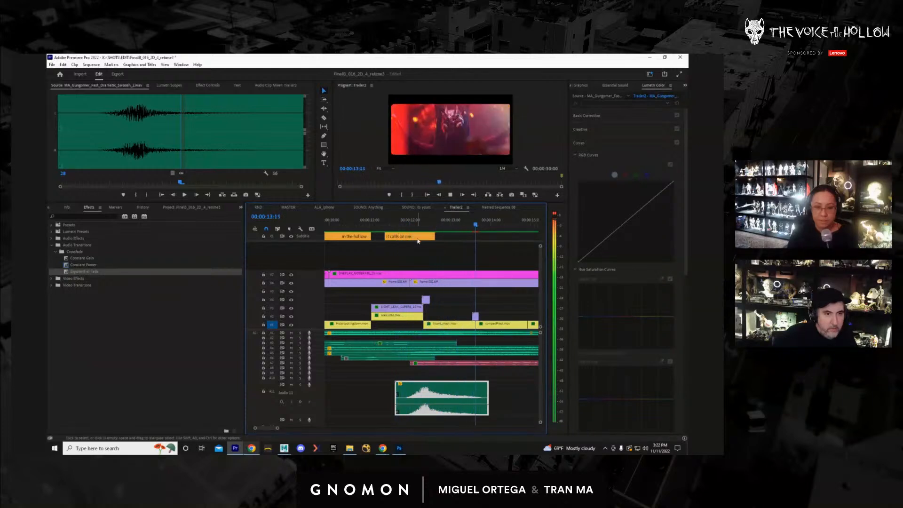
key("space")
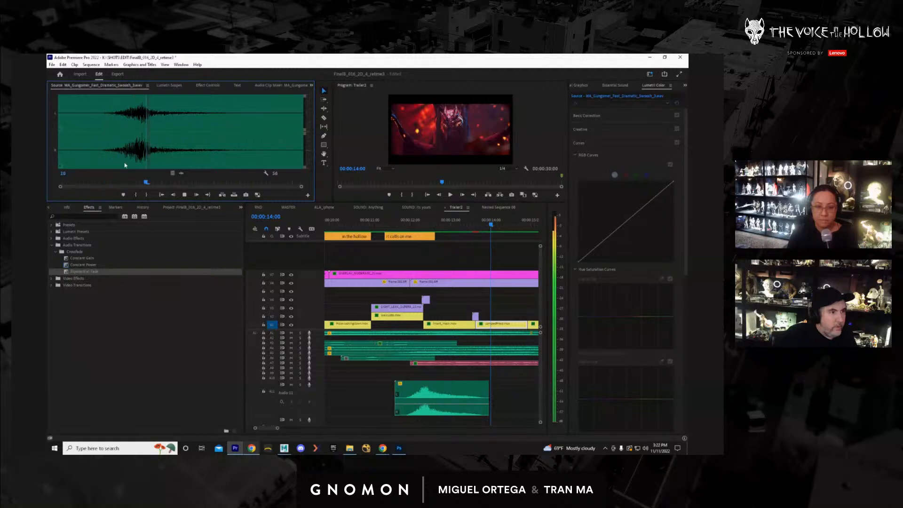
Audition another Fast Dramatic Swoosh variation and place it on track Audio 10 near the next cut, enlarging the track.
key("space")
left_click_drag(612, 347, 436, 380)
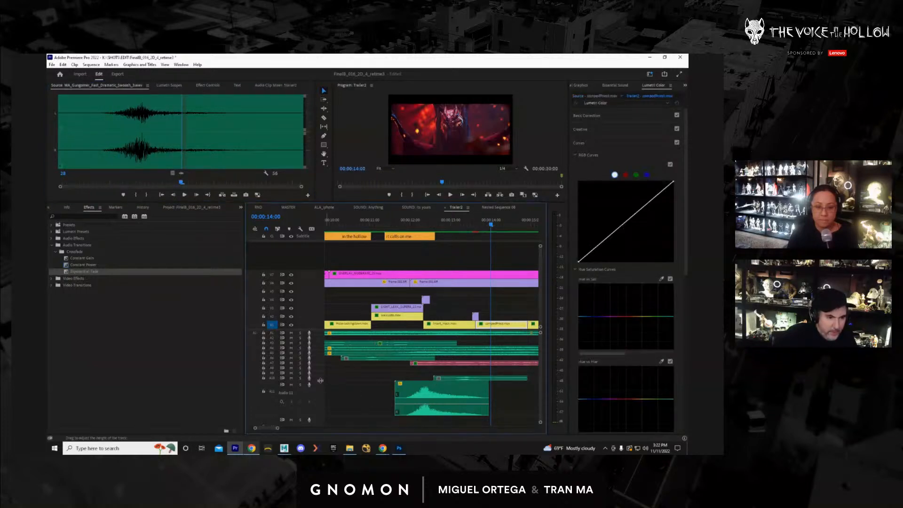
left_click_drag(320, 427, 320, 429)
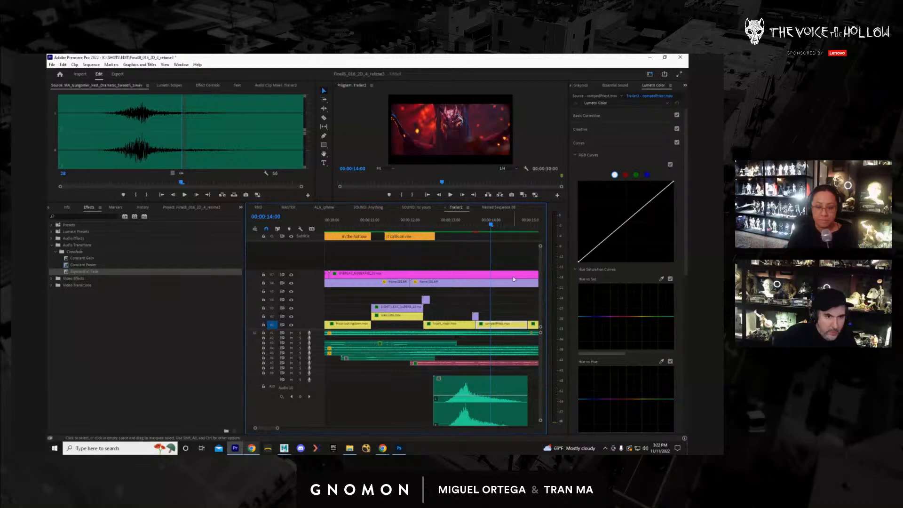
Align the second swoosh's peak with the cut at 00:00:13:15.
left_click(487, 227)
left_click_drag(475, 228, 476, 229)
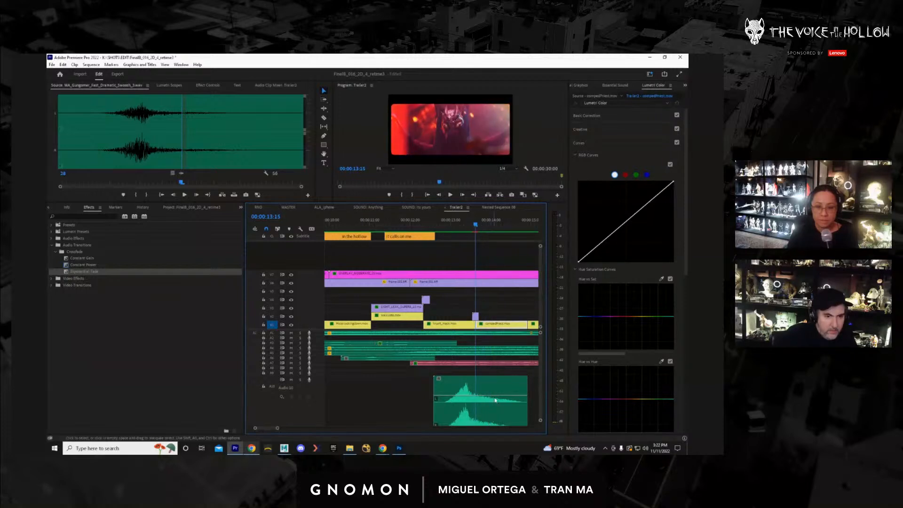
left_click_drag(490, 389, 498, 388)
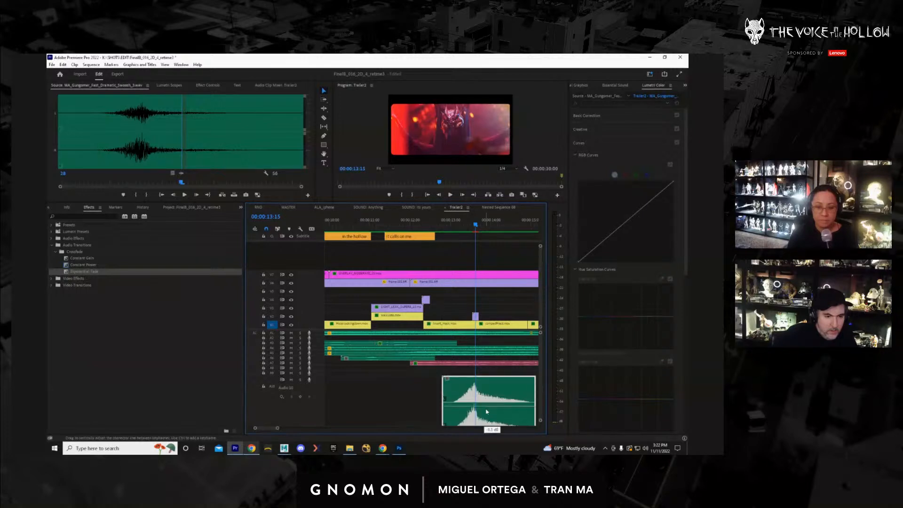
Play the cut at 00:00:13:15, lower the second swoosh's volume and play the passage again to judge the balance.
left_click(408, 224)
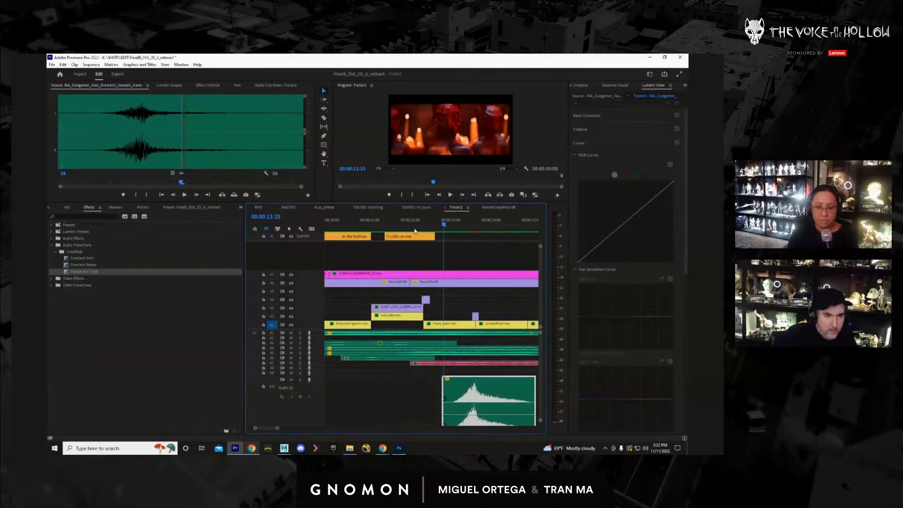
key("space")
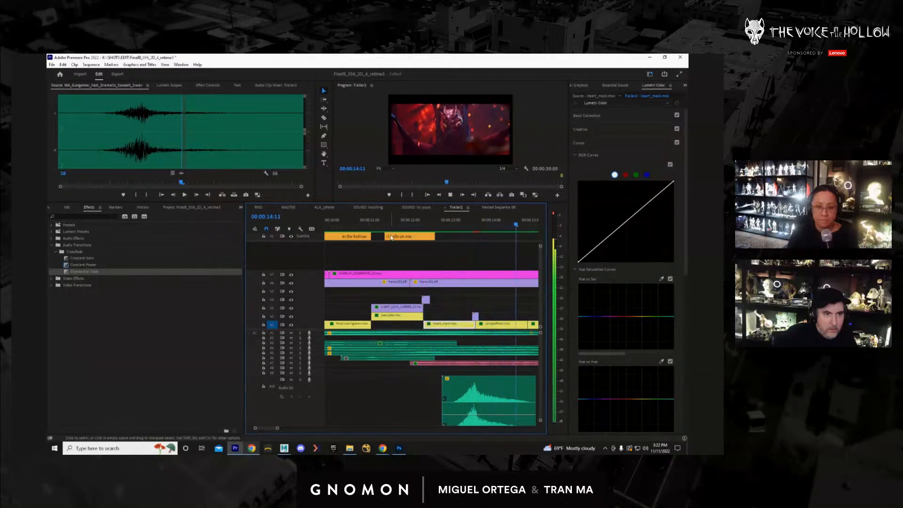
key("space")
left_click(489, 418)
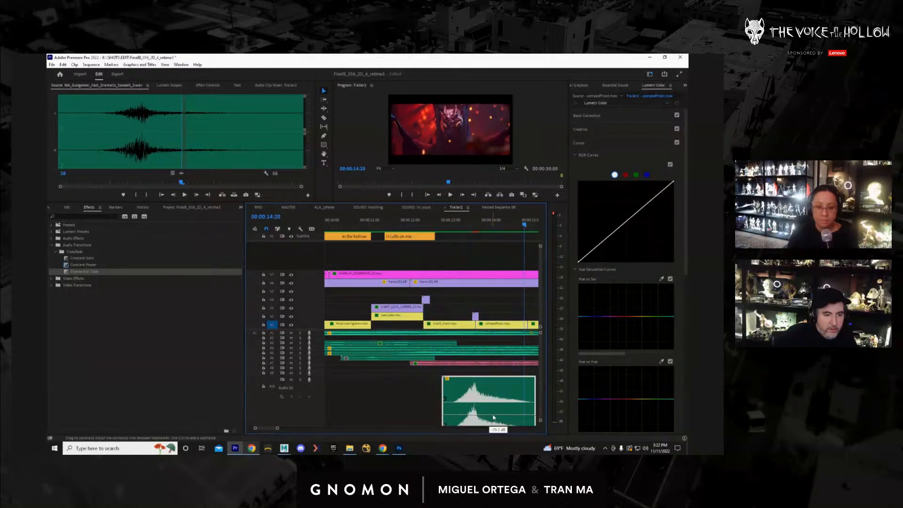
left_click(401, 221)
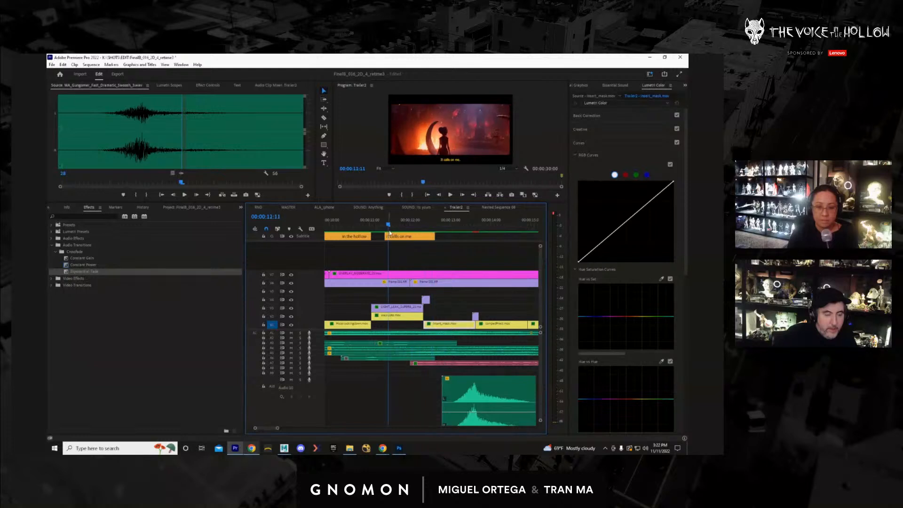
key("space")
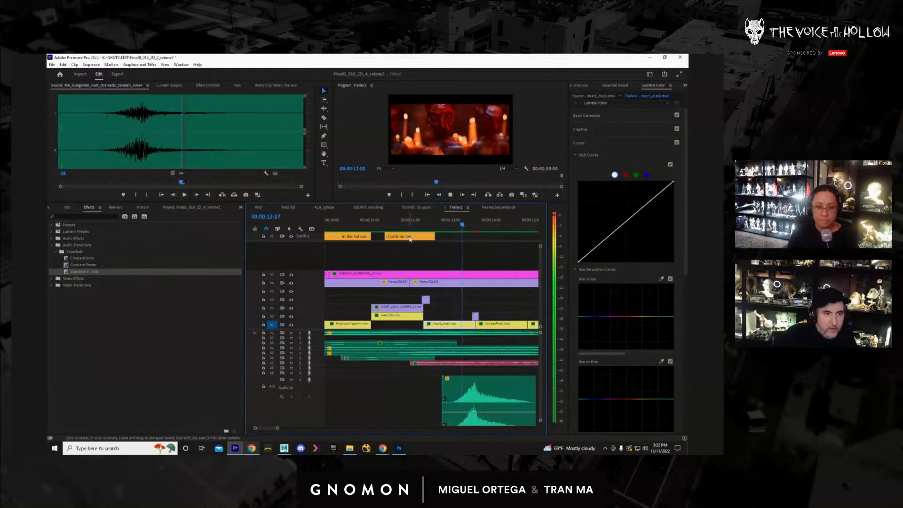
key("space")
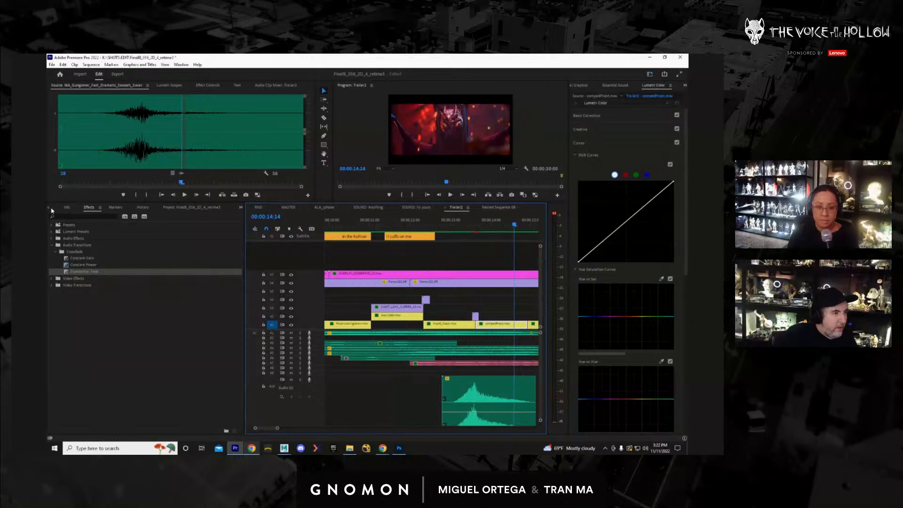
Search the project for "coa", open the SOUNDBOOTH_coaCall sequence and listen to its beginning.
left_click(50, 209)
left_click(189, 208)
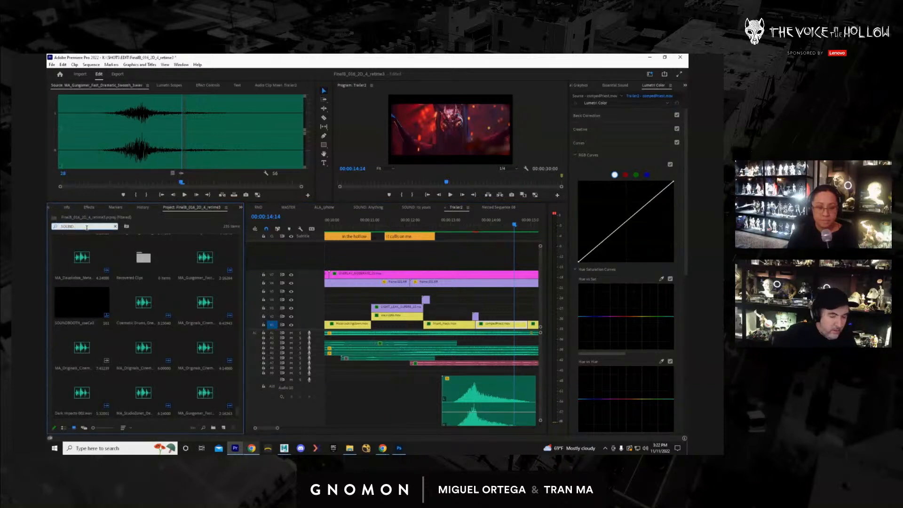
key("BackSpace")
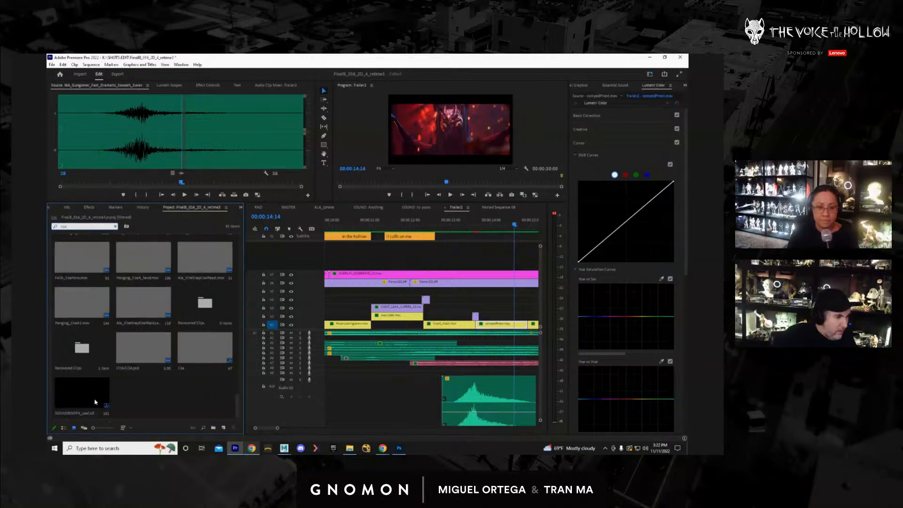
double_click(95, 402)
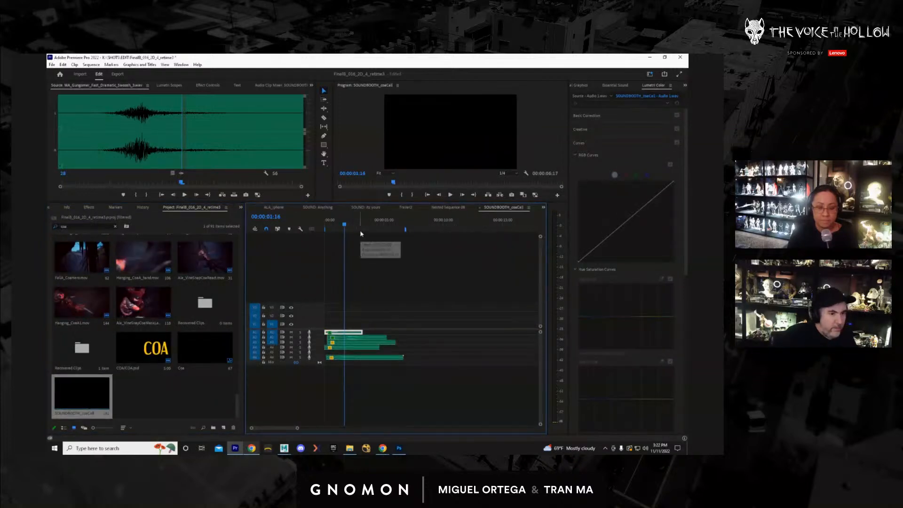
left_click_drag(356, 225, 319, 227)
key("space")
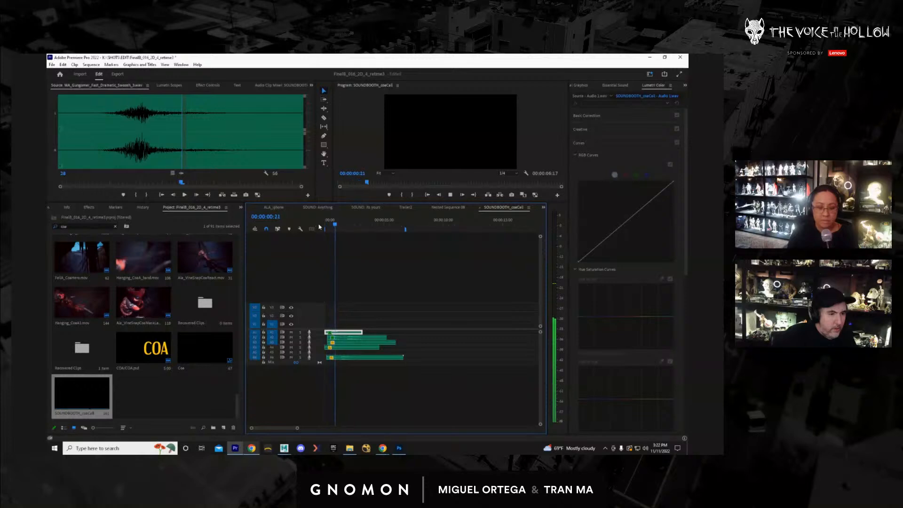
key("space")
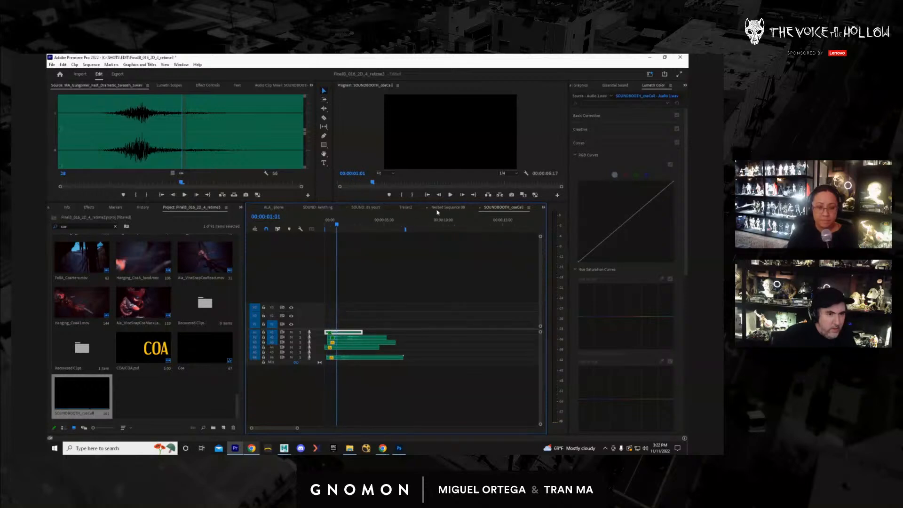
Return to the Trailer2 sequence and add SOUNDBOOTH_coaCall to the empty audio track shortly after 00:00:12:10.
left_click(406, 207)
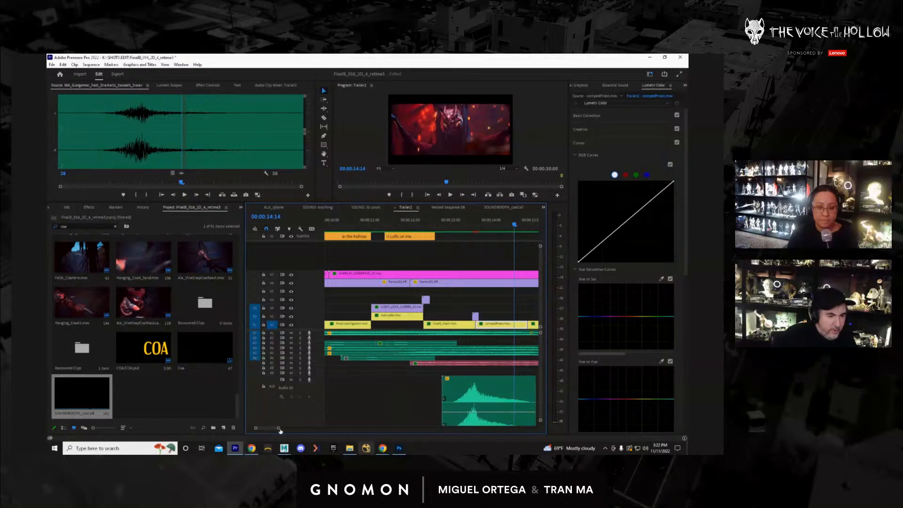
left_click_drag(278, 428, 332, 428)
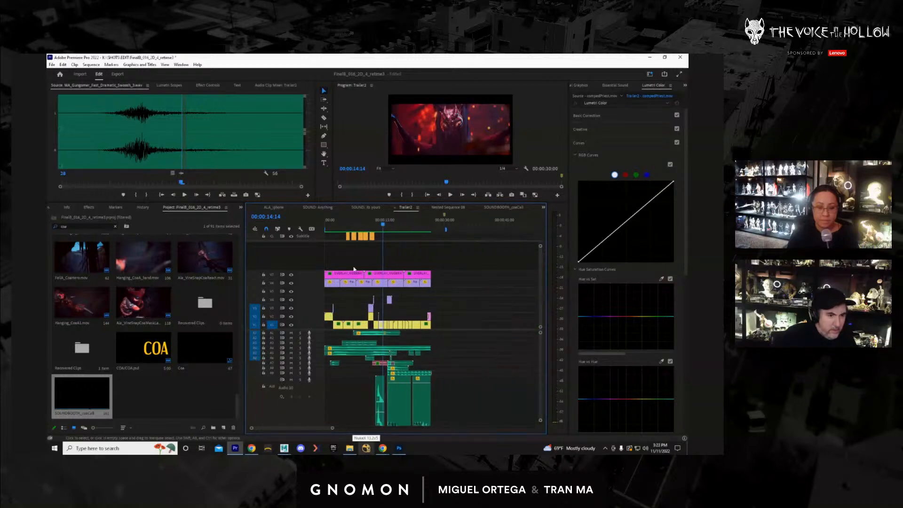
mouse_move(367, 226)
left_mouse_down()
mouse_move(345, 229)
mouse_move(381, 233)
mouse_move(375, 233)
left_mouse_up()
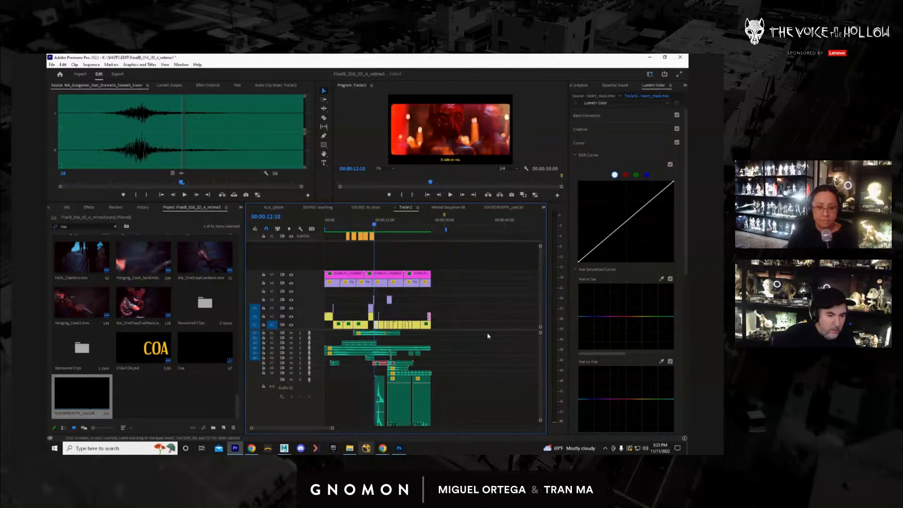
scroll(540, 386, "down", 3)
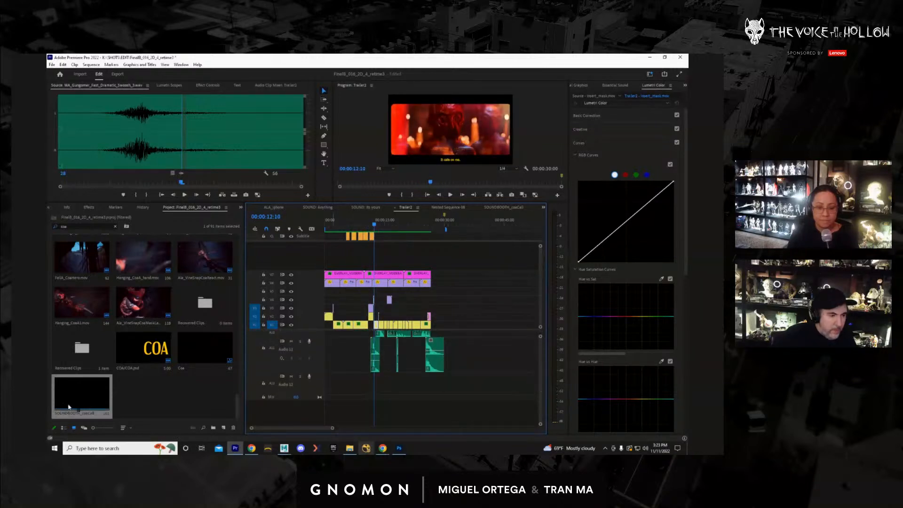
left_click_drag(69, 408, 390, 388)
Play the trailer from 00:00:12:10 past the closing title and save the project.
key("space")
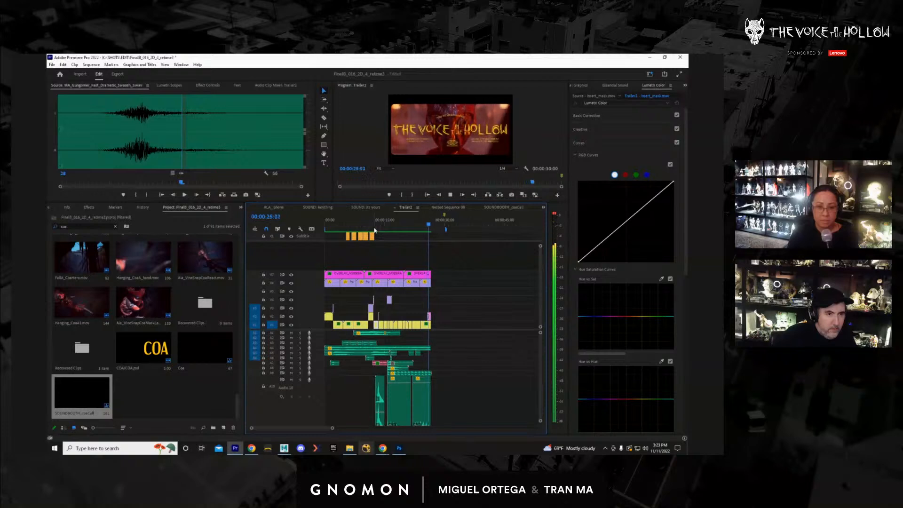
key("space")
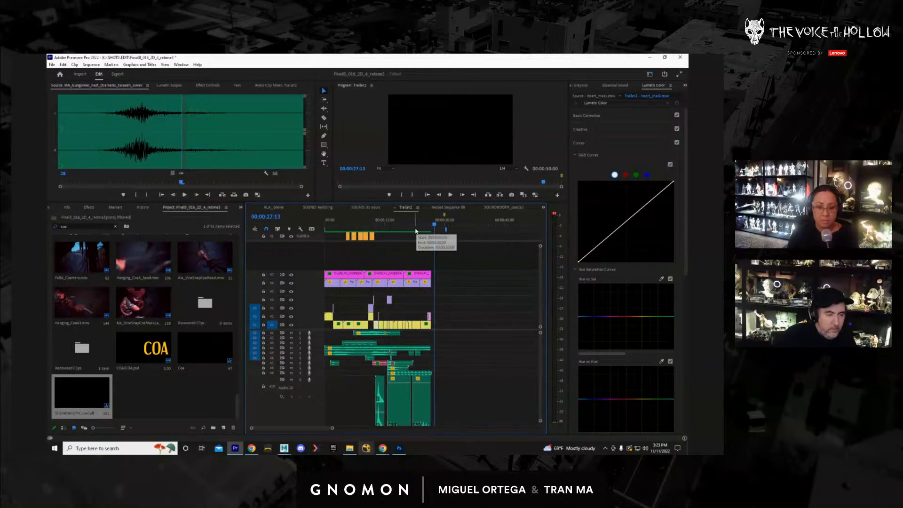
key("ctrl+s")
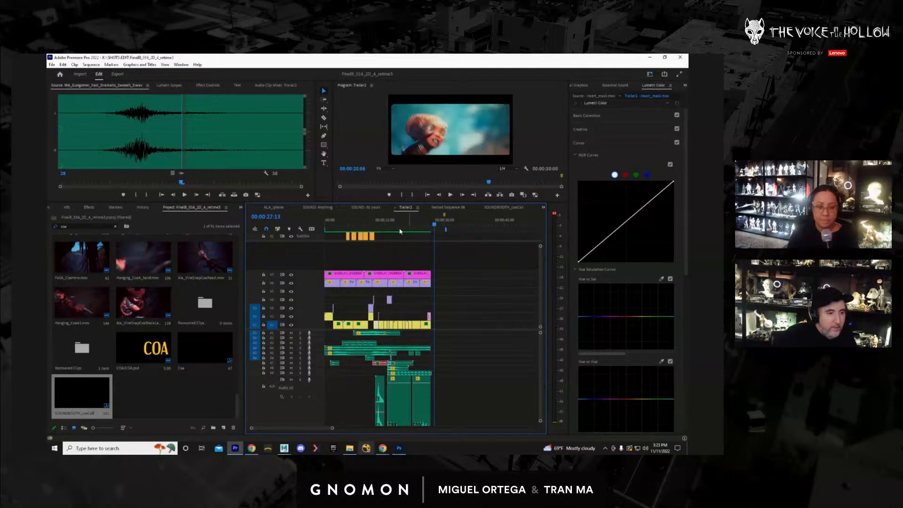
Review the trailer from its beginning in full-screen playback up to the light leak around 00:00:11:02.
left_click(400, 231)
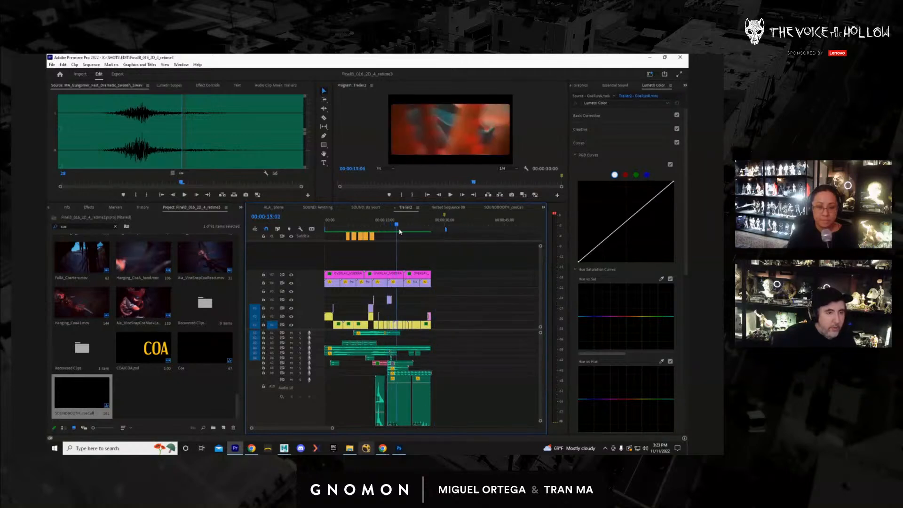
key("Home")
key("space")
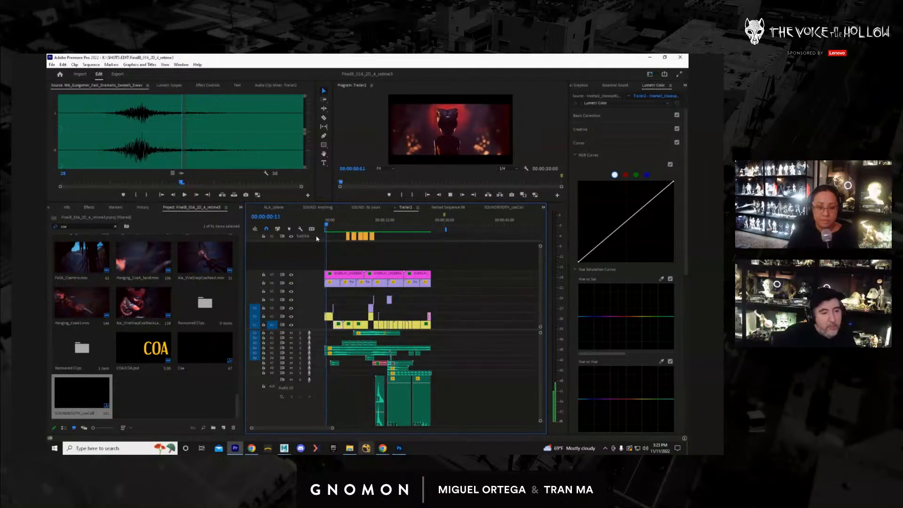
key("ctrl+grave")
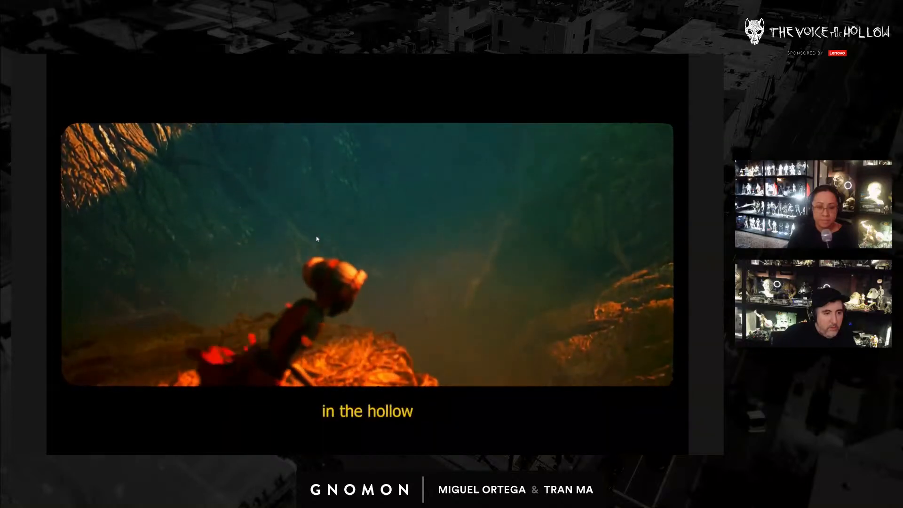
key("Escape")
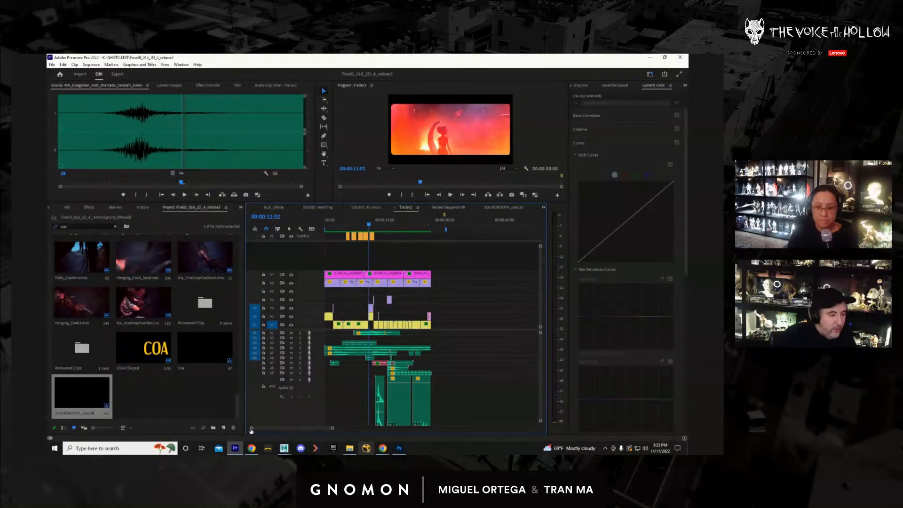
Delete the part of the looking-down shot in the hollow that follows 00:00:09:12.
left_click_drag(250, 429, 271, 428)
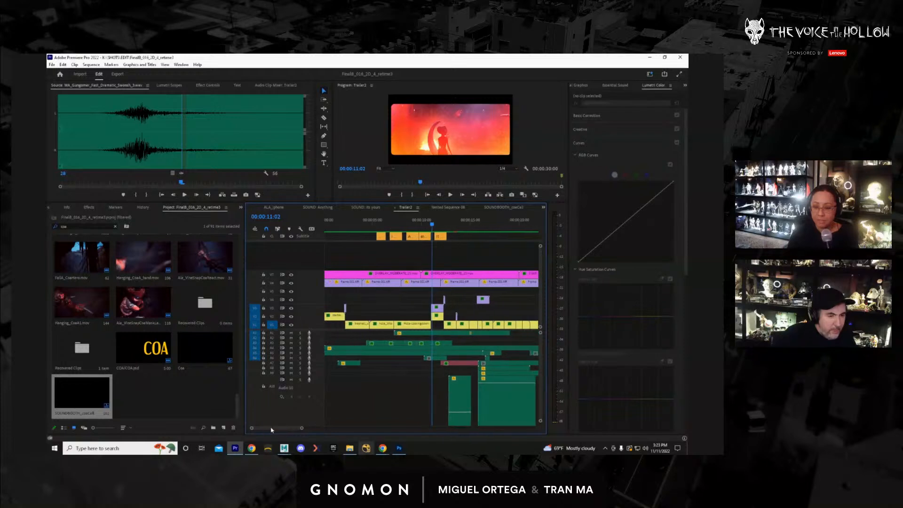
left_click(381, 225)
left_click_drag(380, 227, 417, 236)
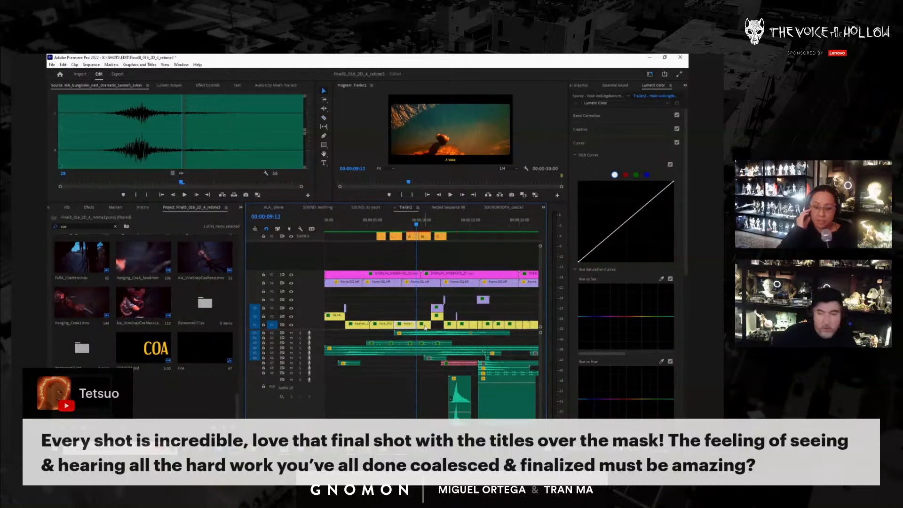
key("Delete")
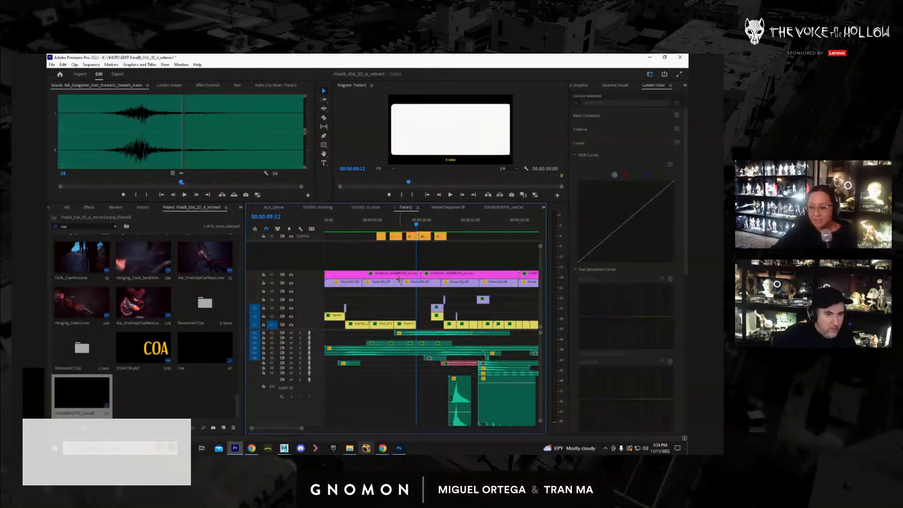
Shift the opening shot, its light leak and the three shots after it later to close the gap, and play the cut.
left_click(333, 225)
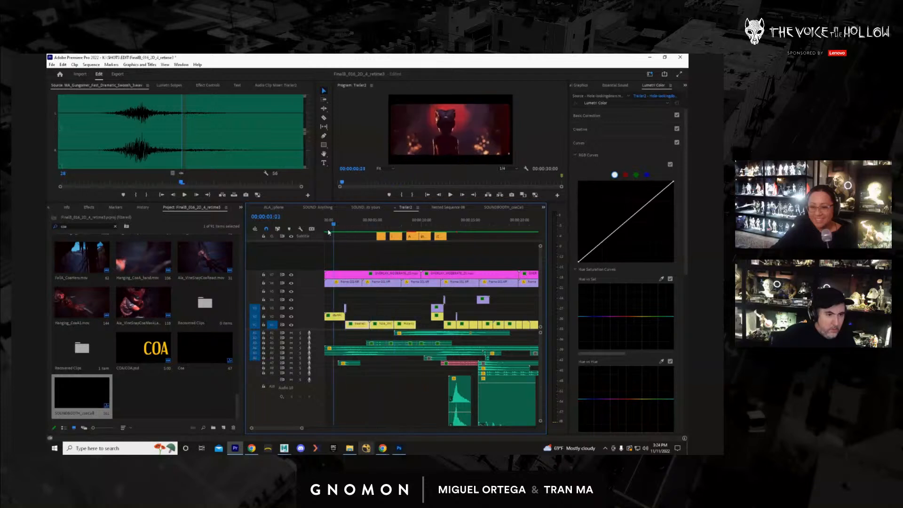
left_click_drag(328, 233, 433, 264)
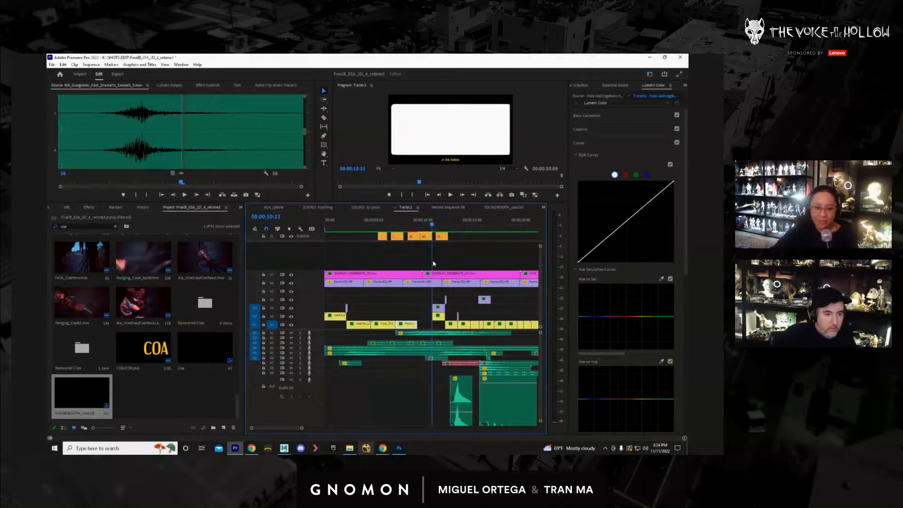
left_click_drag(355, 259, 398, 277)
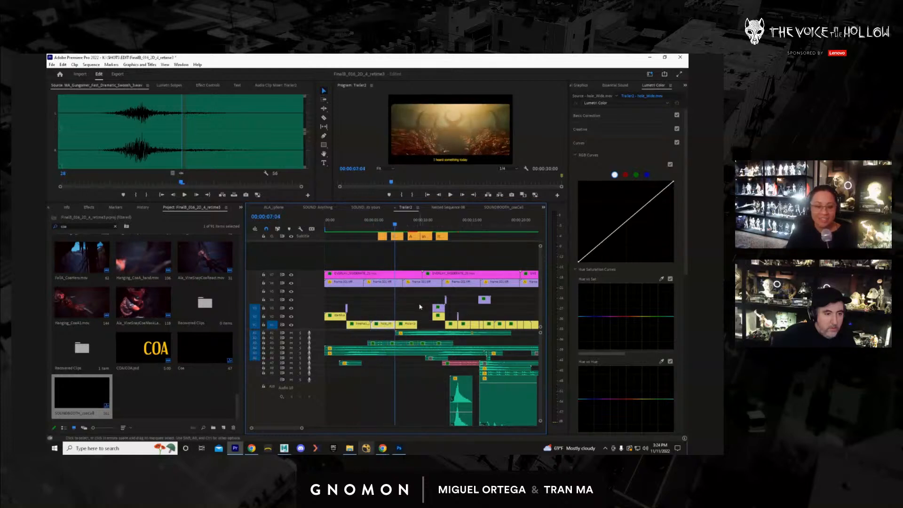
left_click_drag(360, 322, 426, 326)
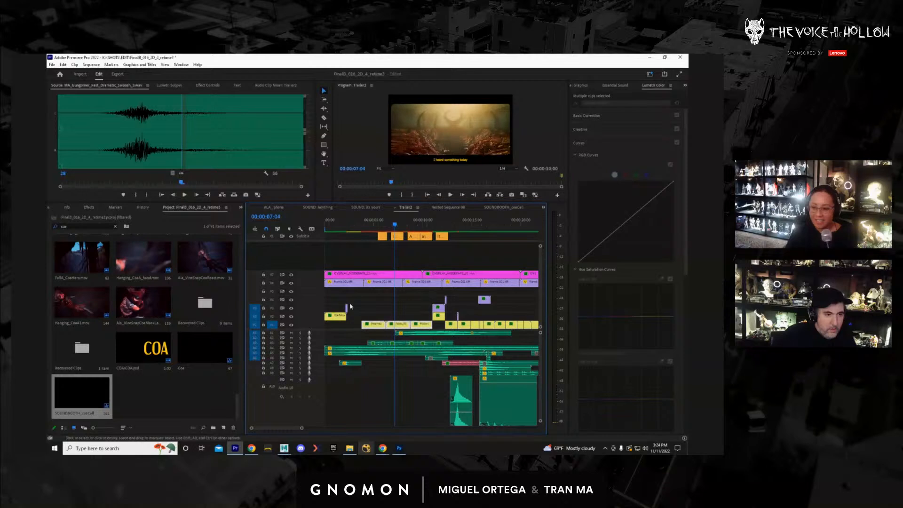
left_click_drag(336, 321, 354, 319)
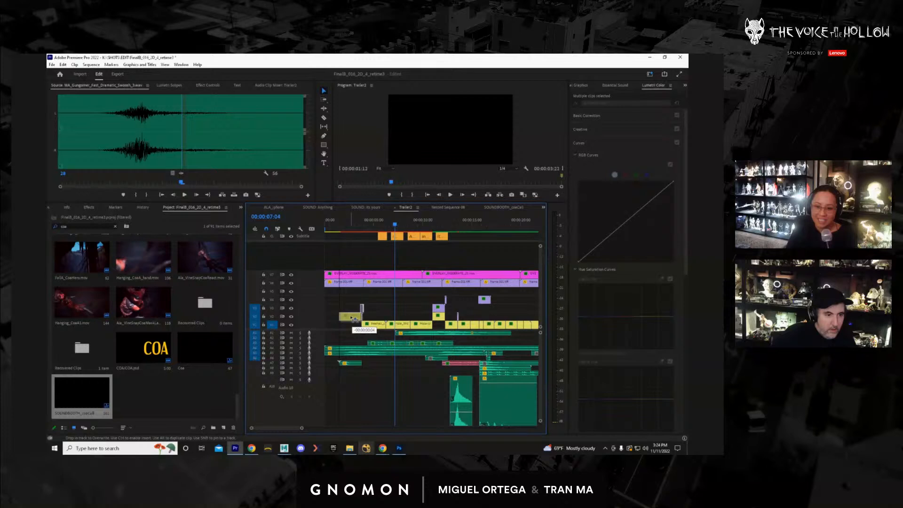
left_click_drag(351, 317, 350, 314)
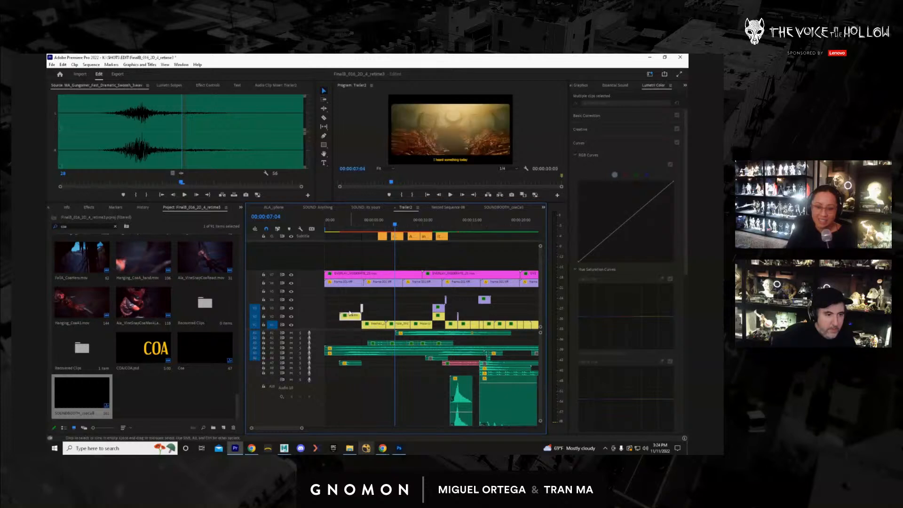
left_click_drag(366, 232, 354, 229)
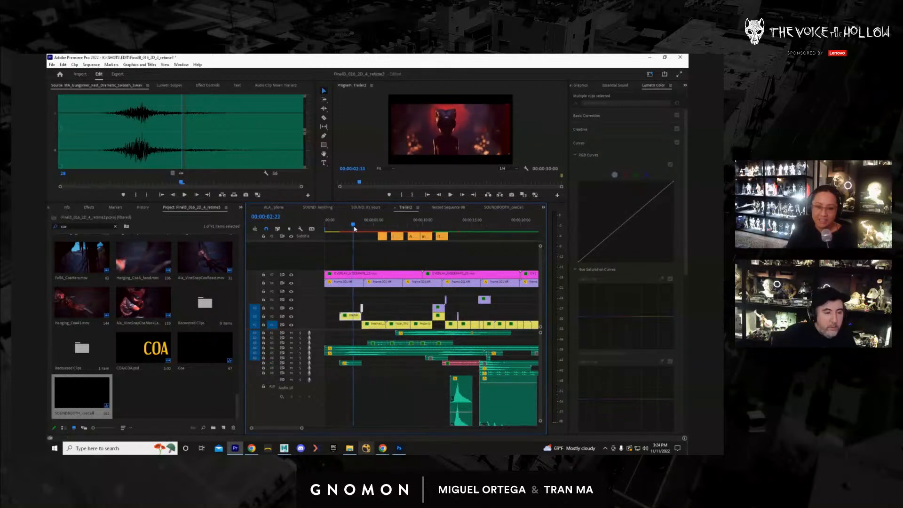
key("space")
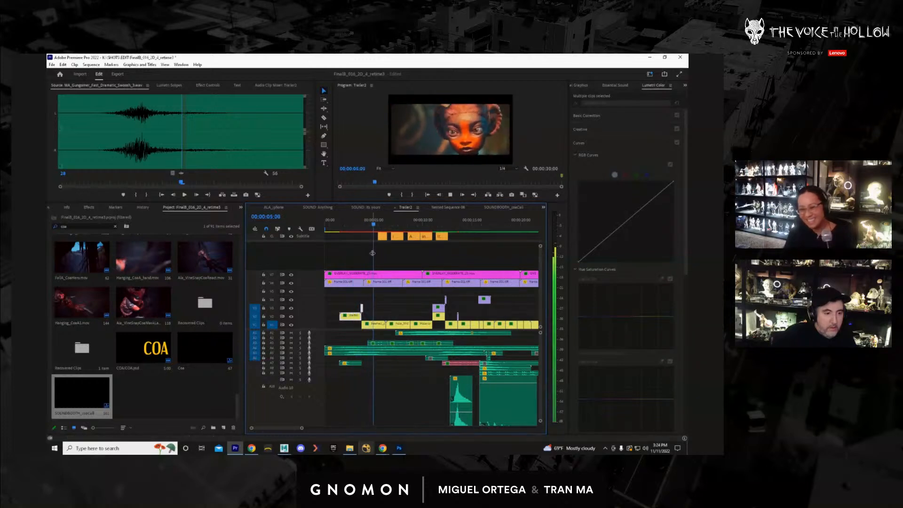
Enlarge track Audio 7, move the first swoosh onto the shifted cut at about 00:00:03:20 and play it.
left_click(347, 364)
left_click_drag(351, 364, 319, 385)
left_click(360, 225)
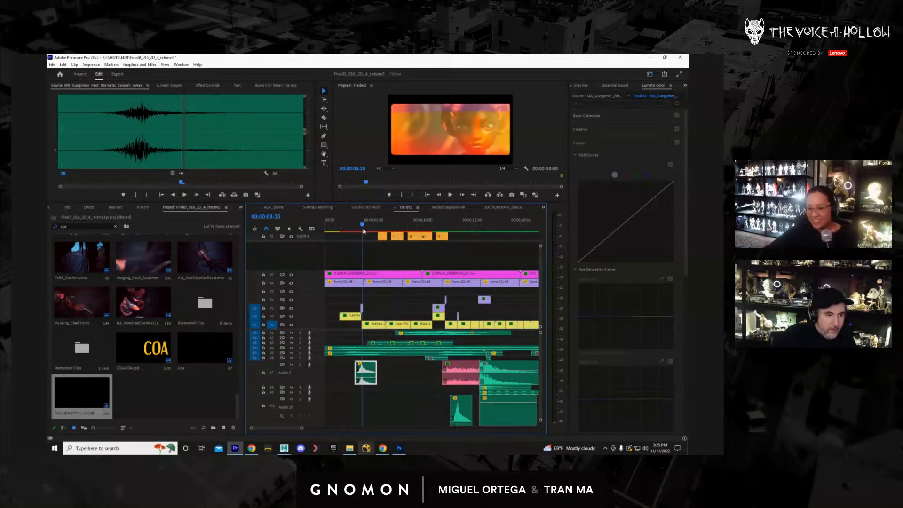
key("space")
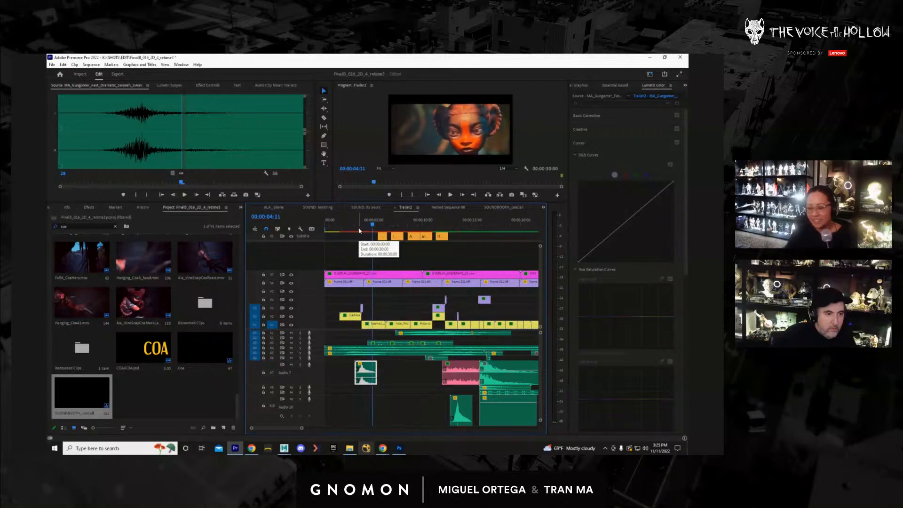
Play the trailer's opening from its first frame up to about 00:00:02:16.
key("Home")
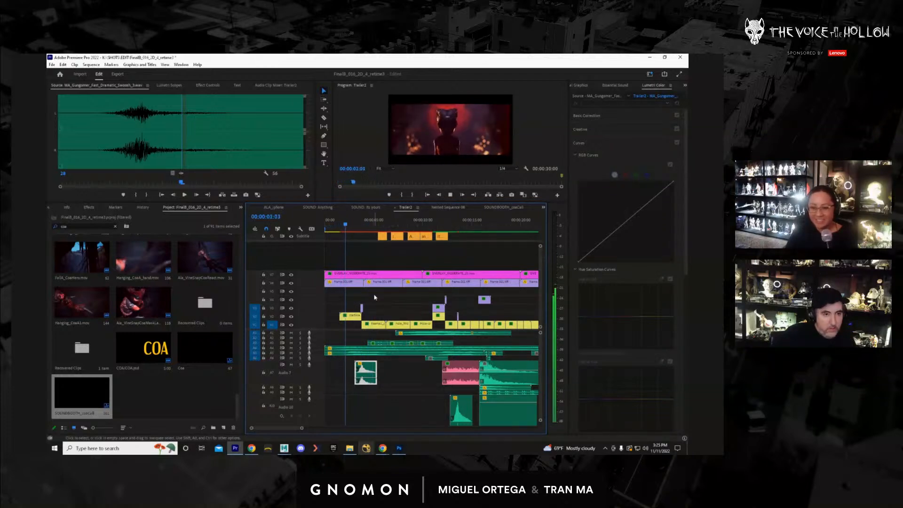
key("space")
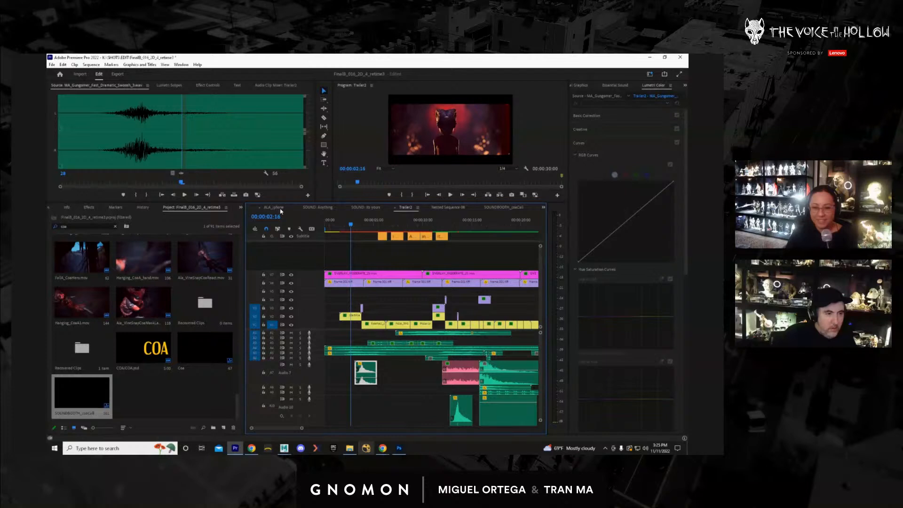
Close the spare sequences standing between MASTER and the trailer sequence, and bring up MASTER.
left_click(353, 208)
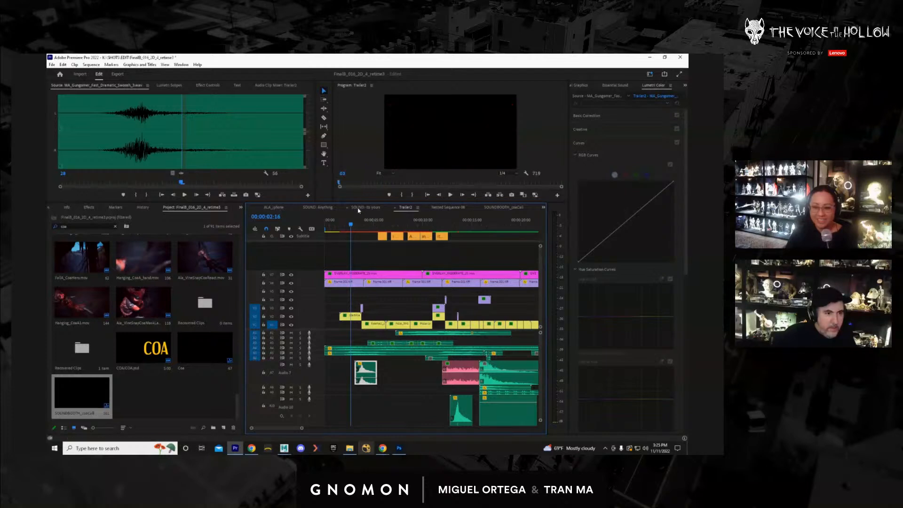
left_click(348, 208)
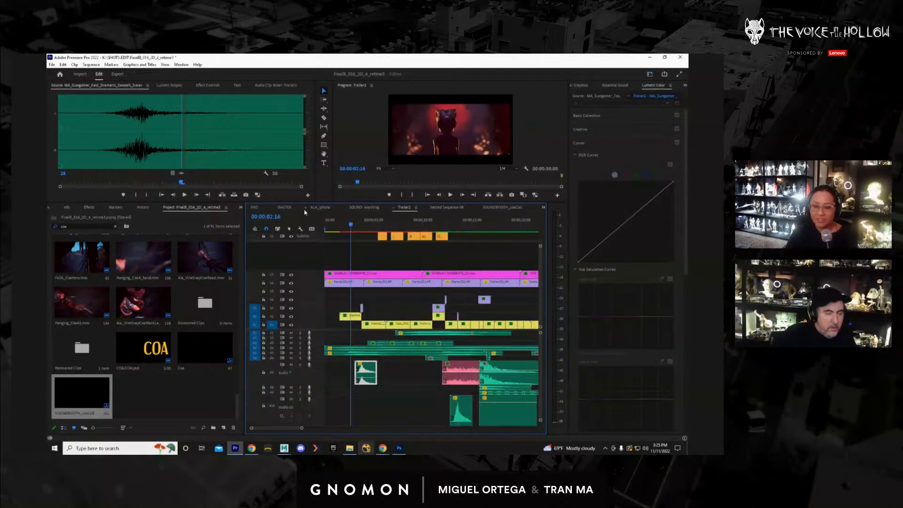
left_click(305, 208)
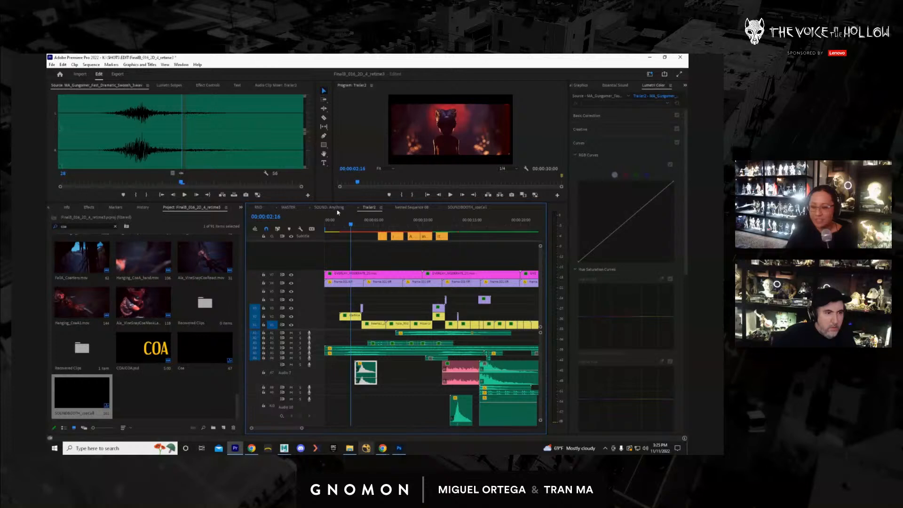
left_click(287, 207)
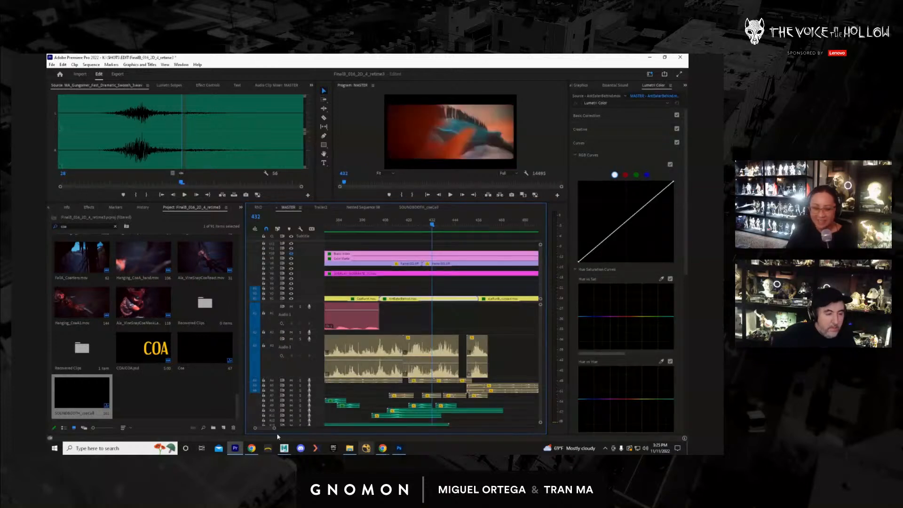
Find the title shot around frame 219 in MASTER and load the Old Retro Movie Projector sound under it as source.
left_click_drag(263, 429, 253, 432)
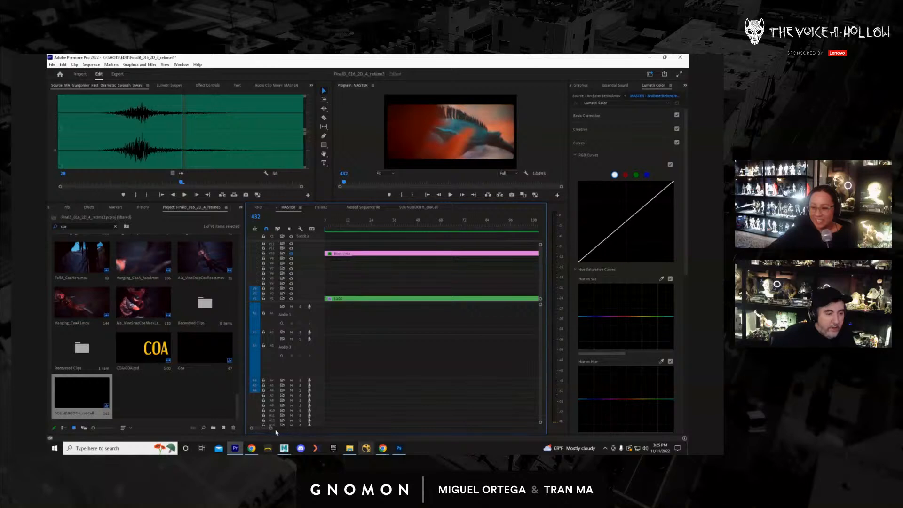
left_click_drag(272, 431, 327, 437)
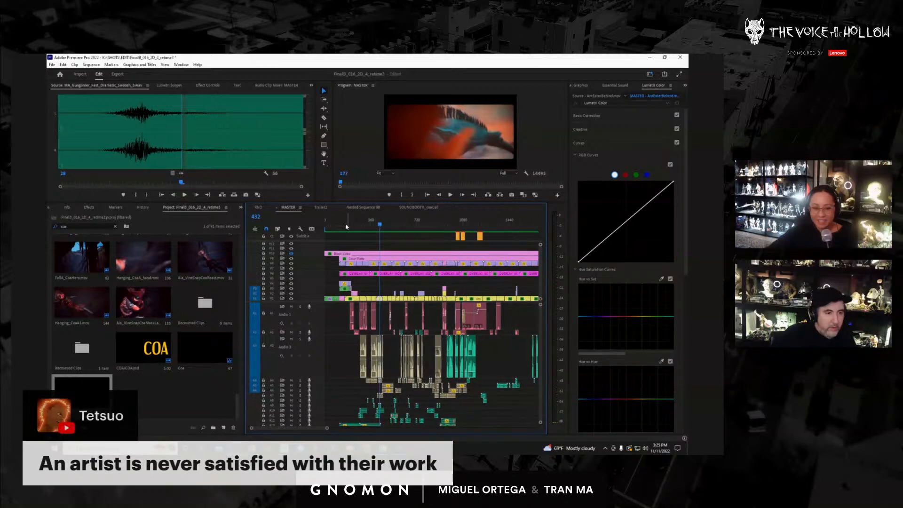
left_click_drag(345, 227, 355, 227)
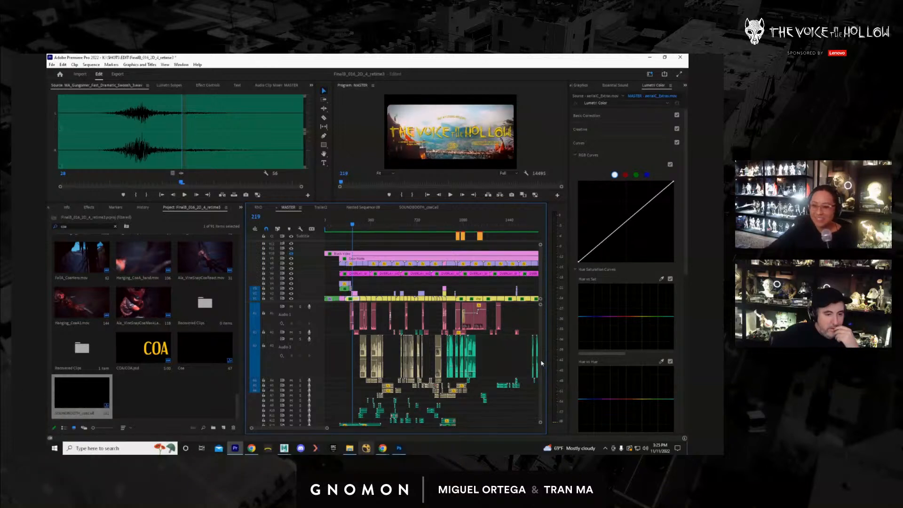
scroll(542, 363, "down", 5)
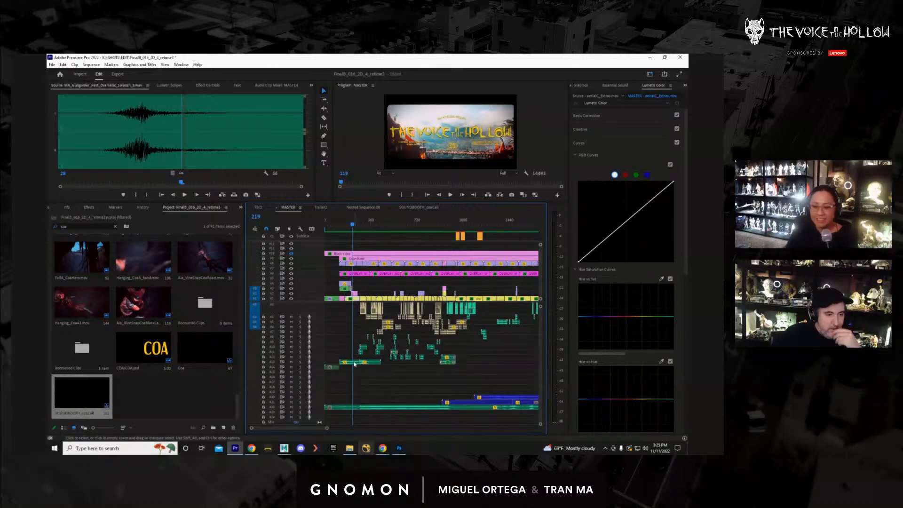
double_click(352, 364)
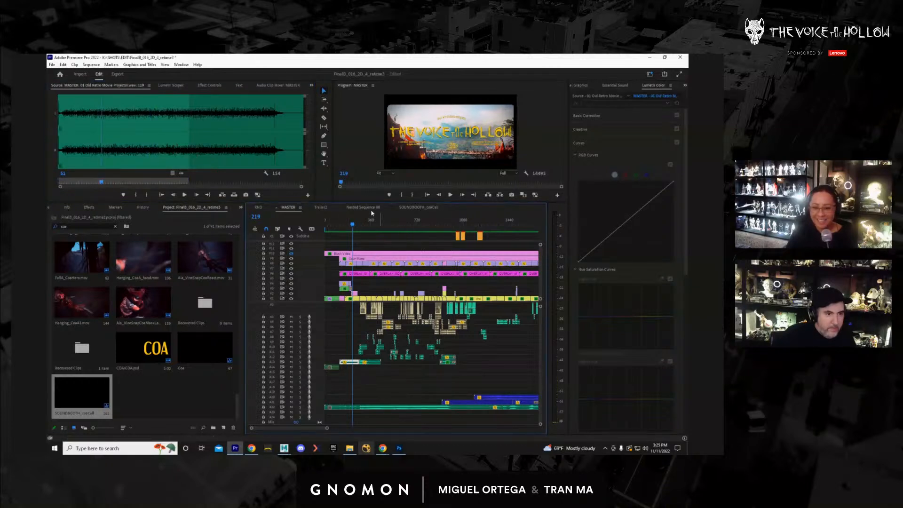
Return to the trailer sequence, examine its lower audio tracks and play its opening.
left_click(320, 207)
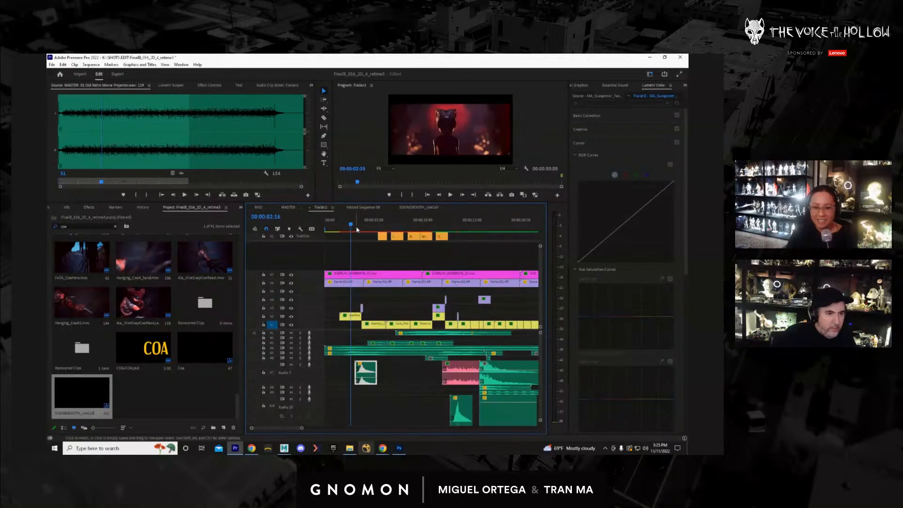
left_click(387, 221)
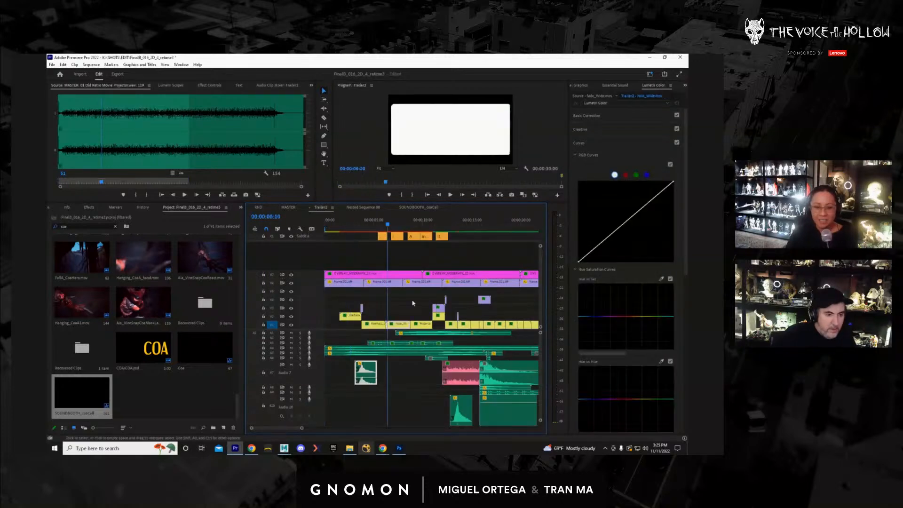
scroll(540, 374, "down", 5)
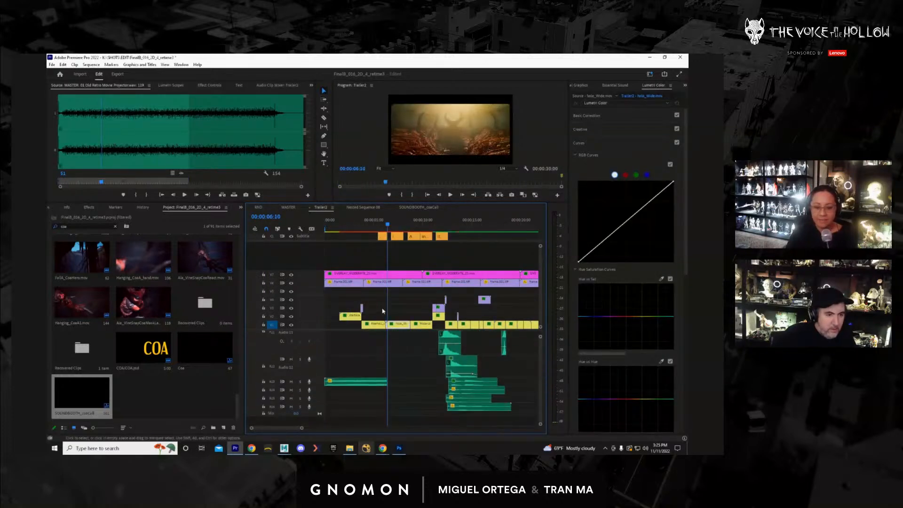
left_click_drag(339, 225, 313, 226)
key("space")
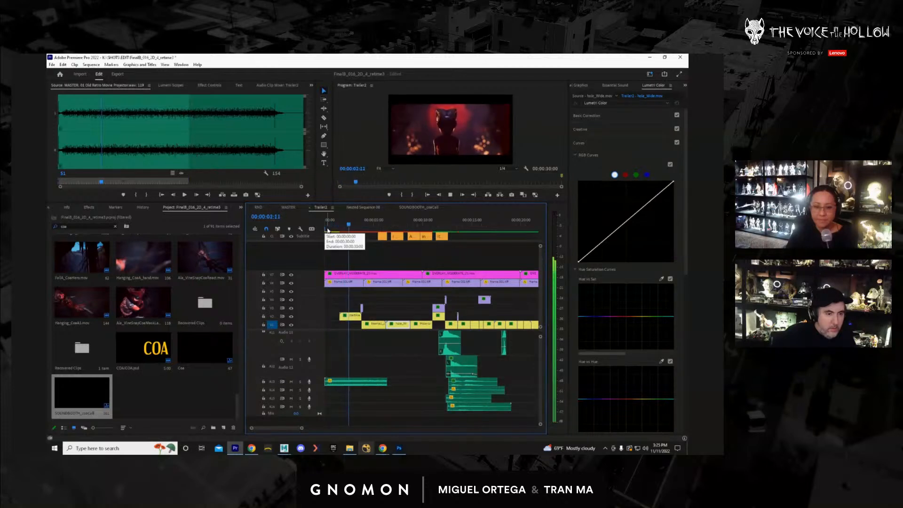
key("space")
Copy the red logo clip around frame 166 of MASTER and paste it at the trailer's start, with the lower video tracks locked.
left_click(291, 208)
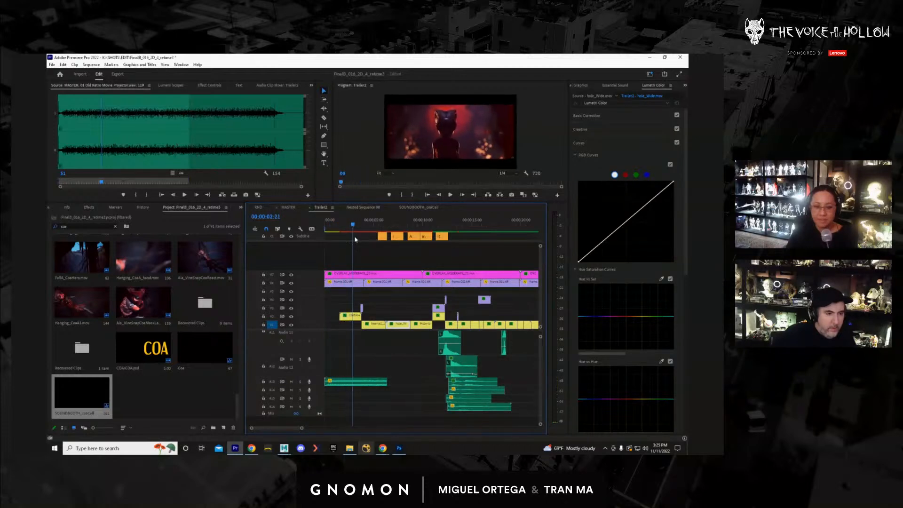
left_click_drag(347, 228, 349, 234)
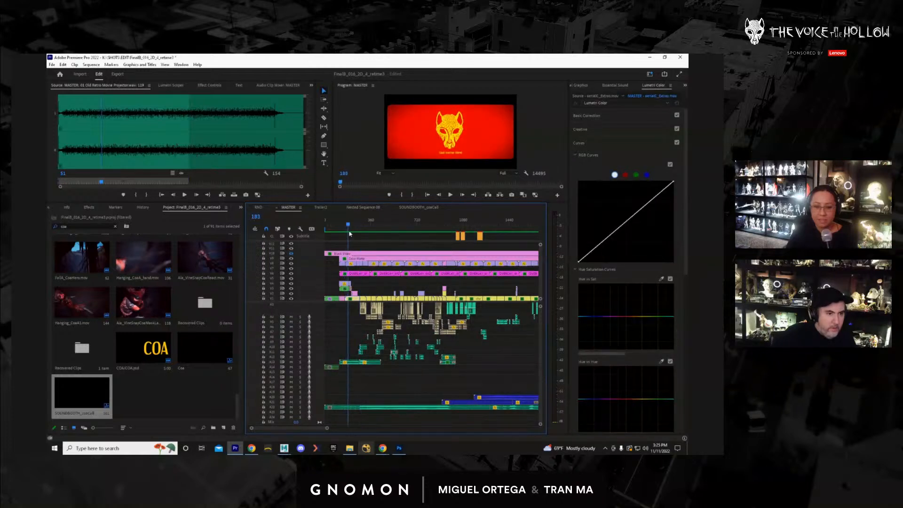
left_click_drag(251, 428, 274, 433)
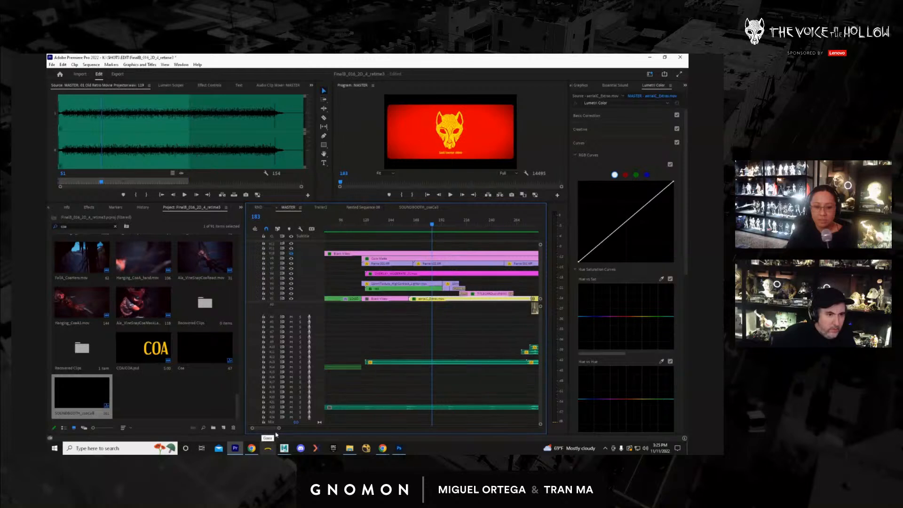
mouse_move(426, 230)
left_mouse_down()
mouse_move(403, 230)
mouse_move(414, 234)
left_mouse_up()
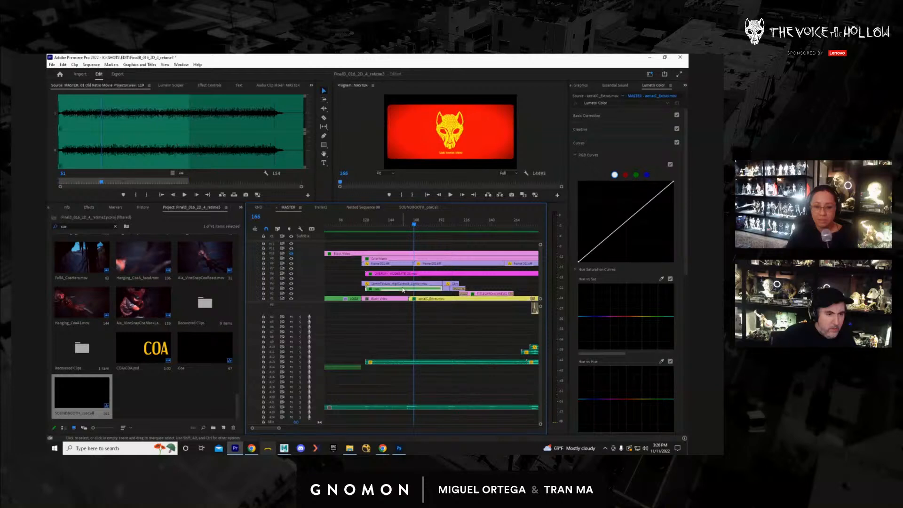
left_click(326, 208)
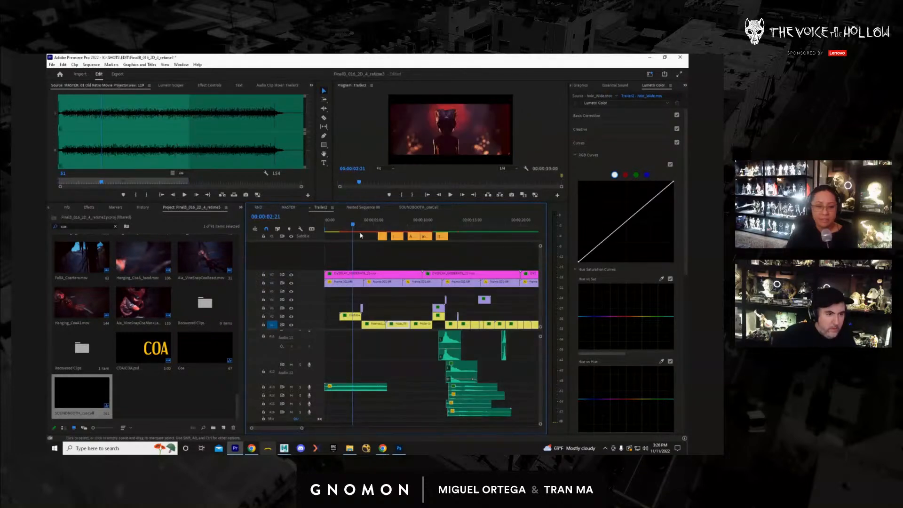
left_click(263, 325)
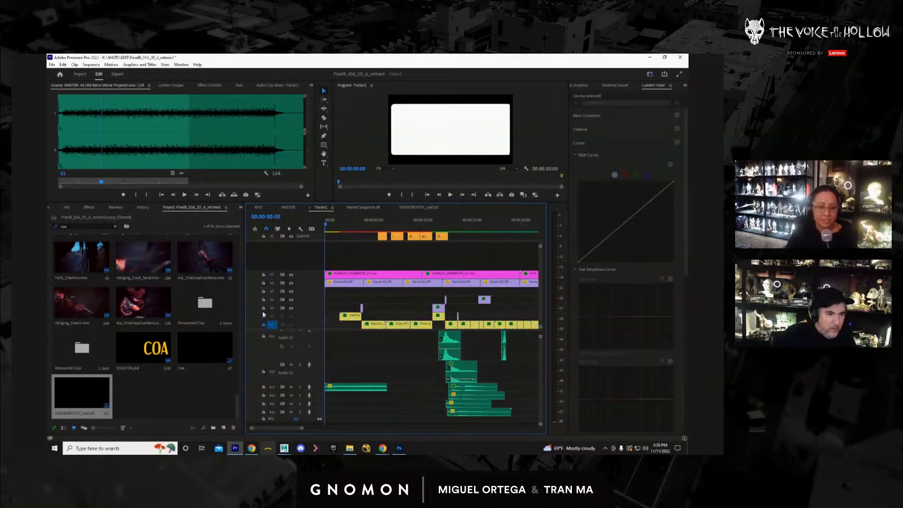
key("ctrl+v")
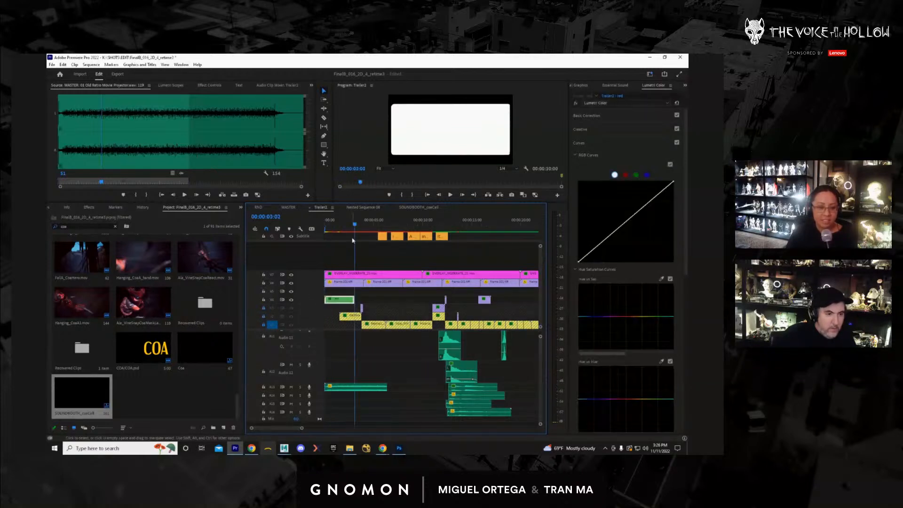
Trim the pasted red logo clip to fill only the gap before the opening shot, and play it.
left_click(343, 227)
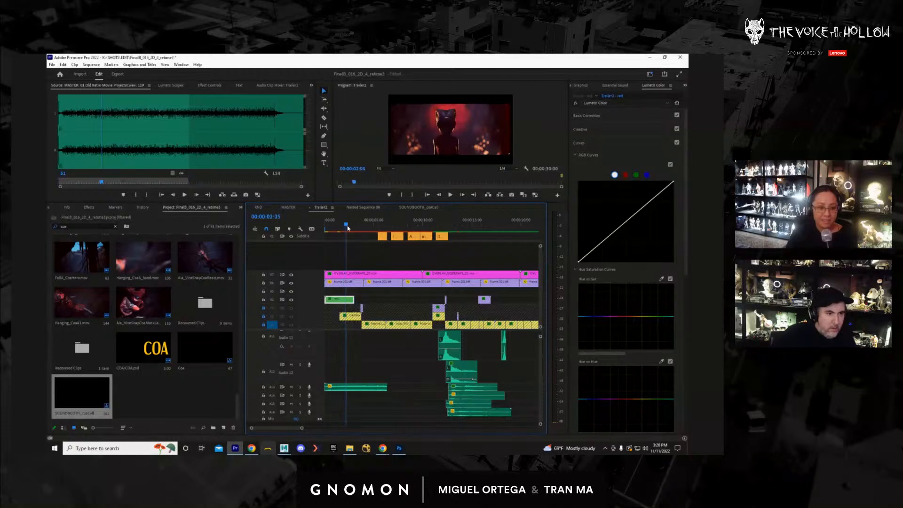
left_click_drag(346, 228, 339, 228)
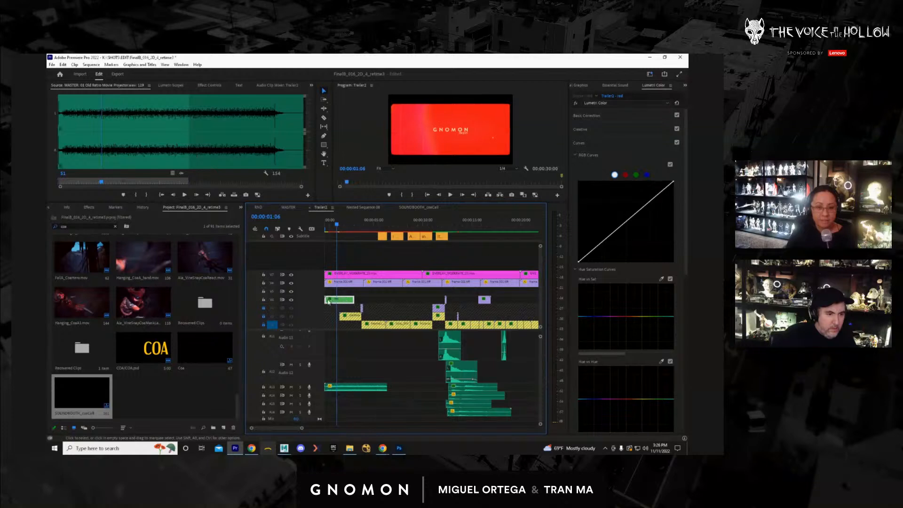
mouse_move(327, 299)
left_mouse_down()
mouse_move(343, 301)
mouse_move(331, 301)
left_mouse_up()
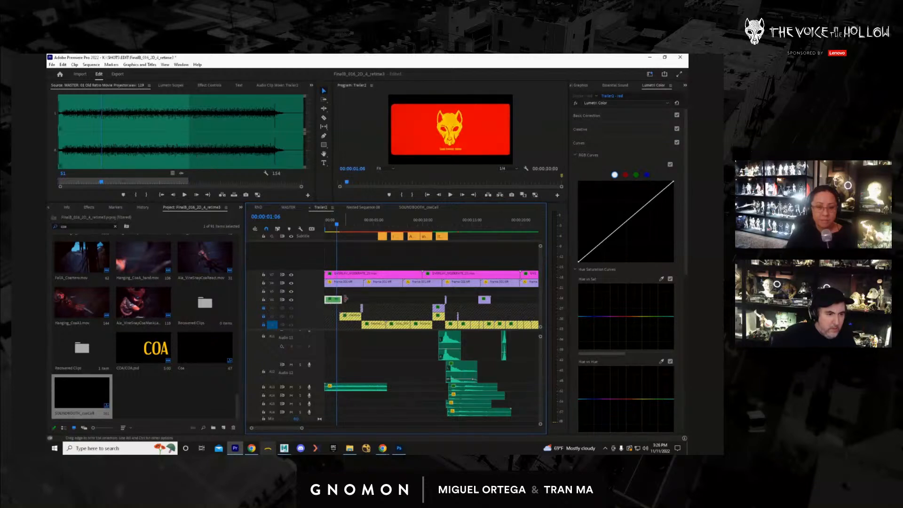
left_click_drag(337, 226, 324, 228)
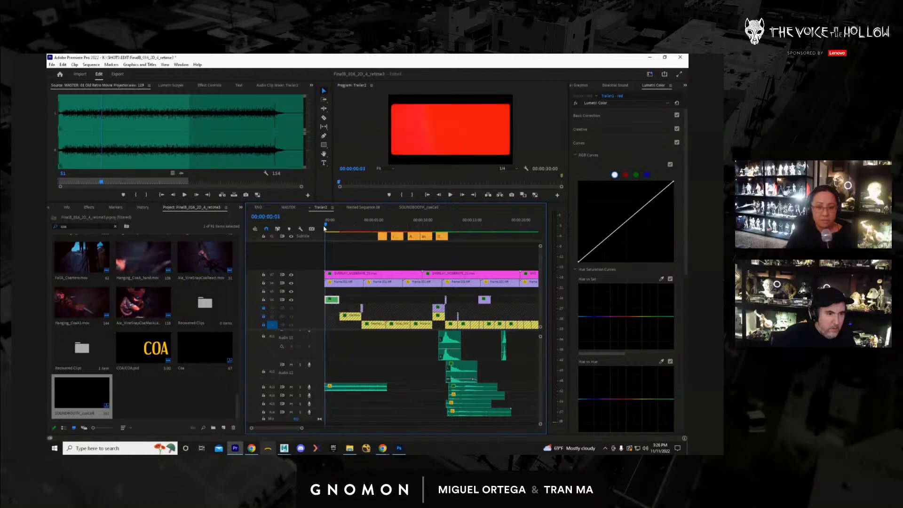
key("space")
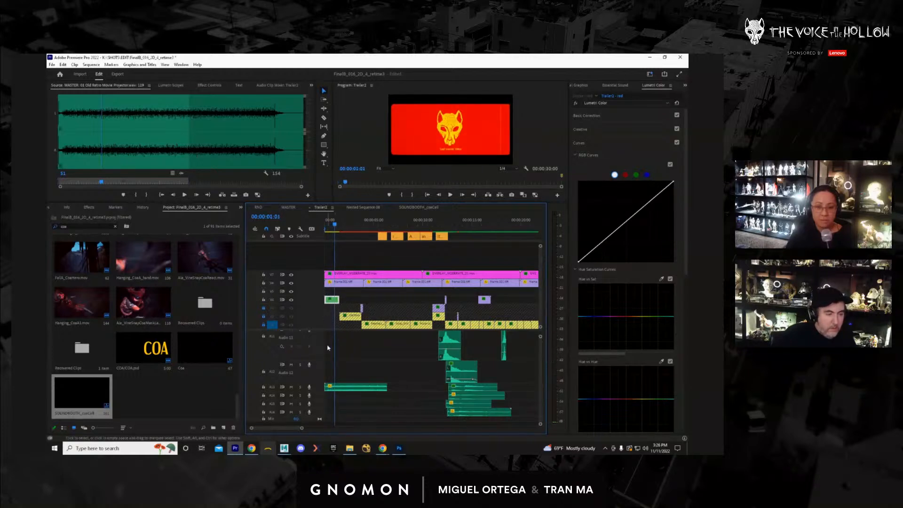
Cut off the red logo clip's head at 00:00:00:09, move the rest to the start and extend it to the opening shot.
left_click_drag(253, 428, 269, 428)
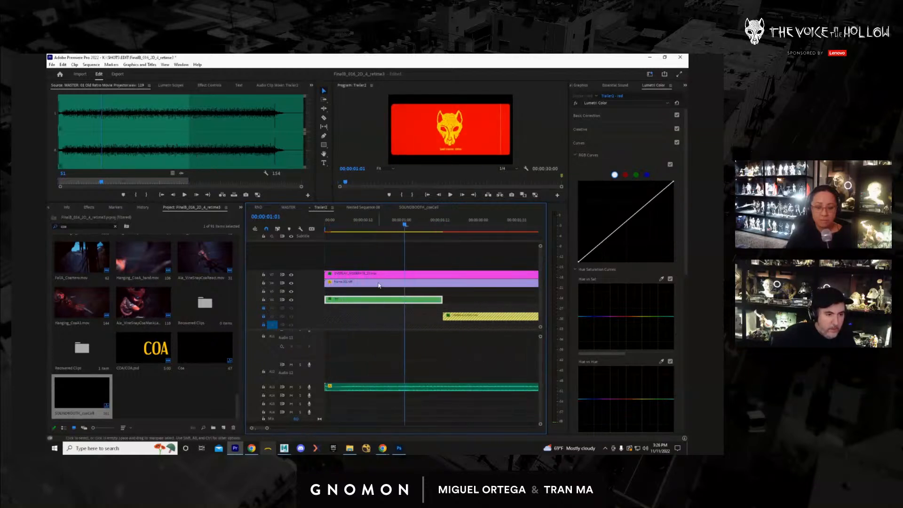
left_click(358, 228)
left_click_drag(359, 230, 355, 231)
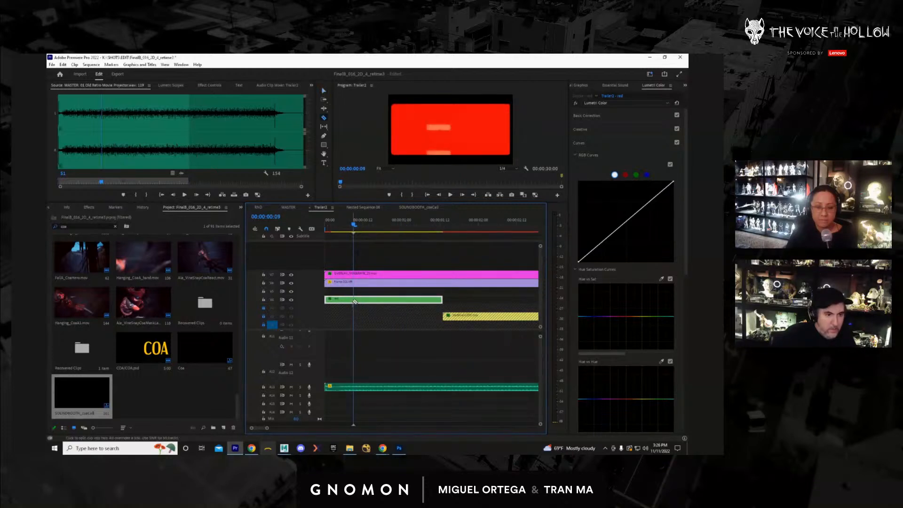
left_click_drag(355, 301, 345, 300)
left_click_drag(408, 300, 435, 298)
Play the new logo opening full-screen from the start of the trailer.
left_click_drag(403, 234, 323, 223)
key("space")
key("ctrl+grave")
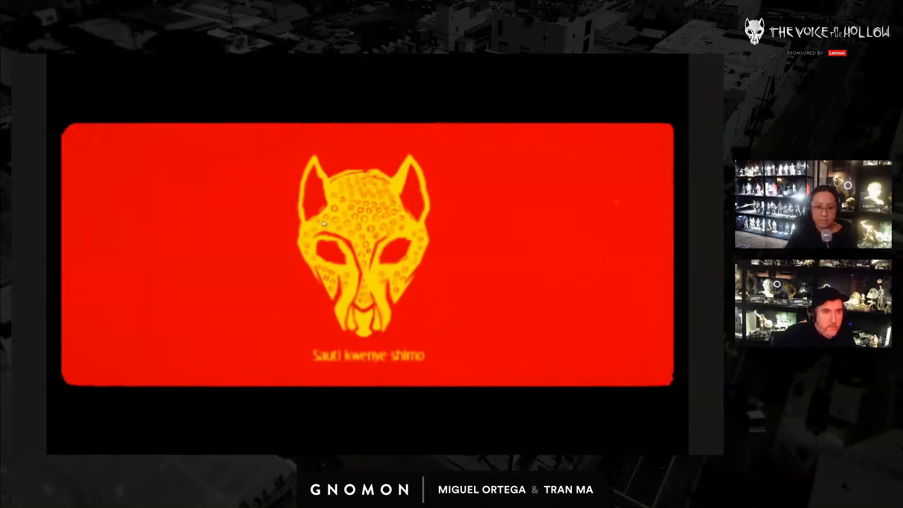
key("Escape")
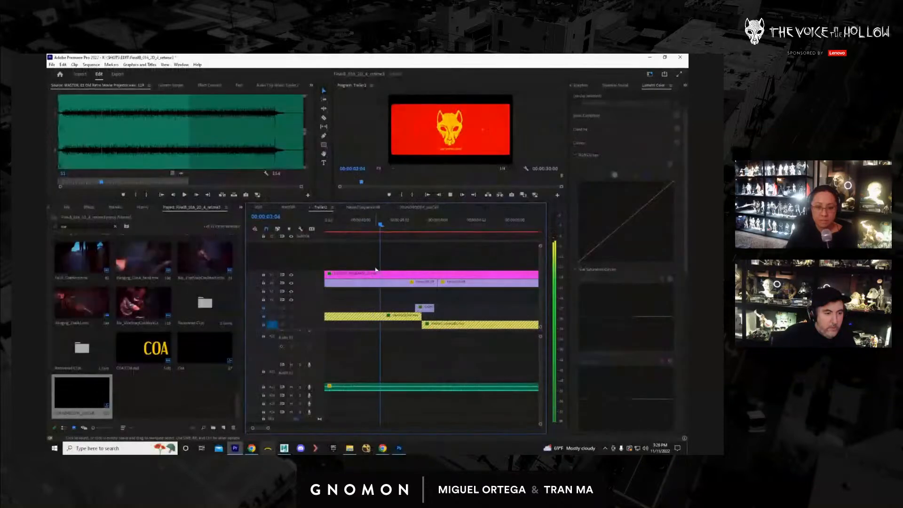
Render the trailer's entire work area and play the trailer full-screen from its start.
left_click_drag(270, 429, 351, 440)
left_click(92, 64)
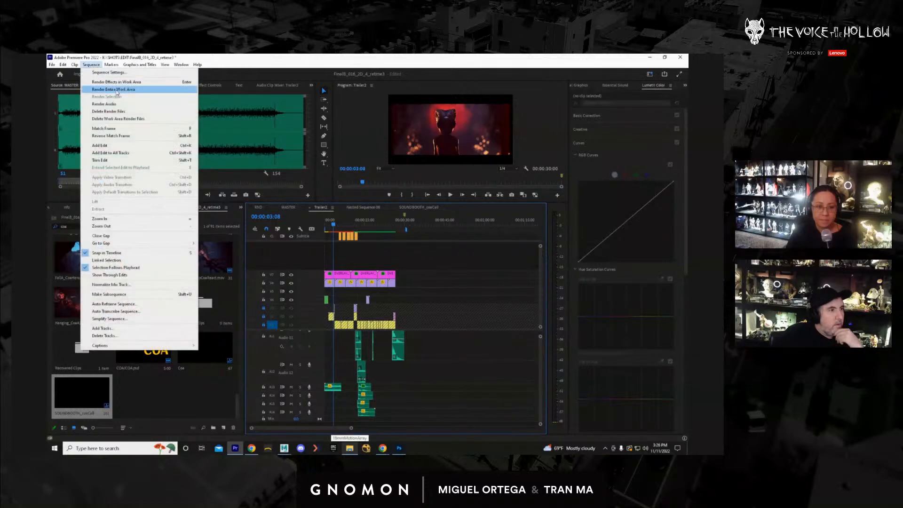
left_click(101, 86)
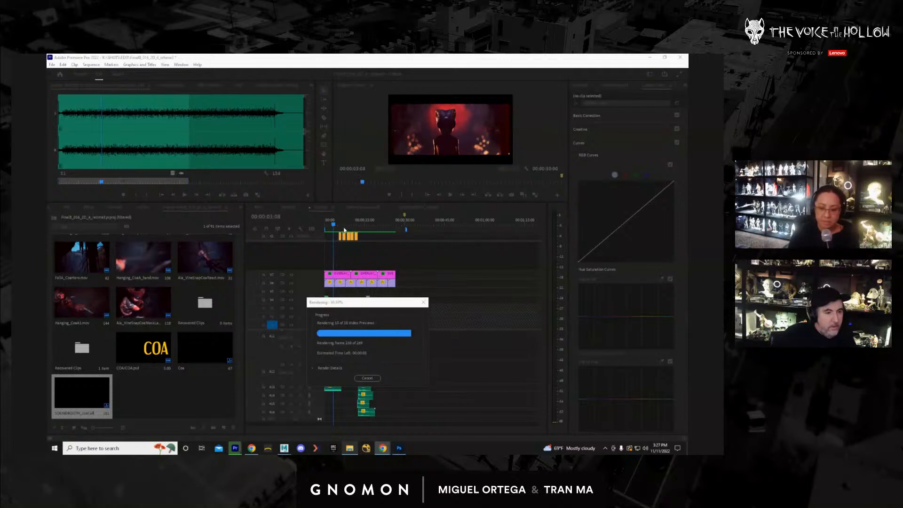
left_click_drag(338, 227, 318, 229)
key("ctrl+grave")
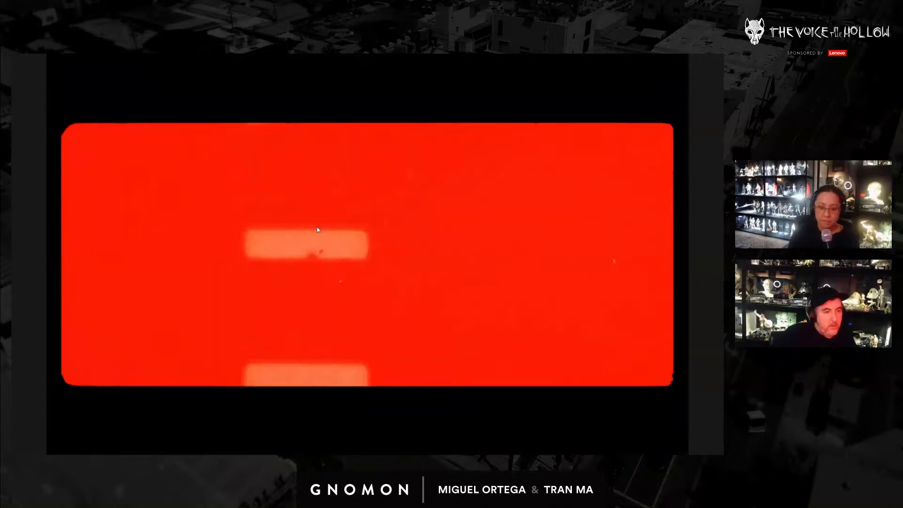
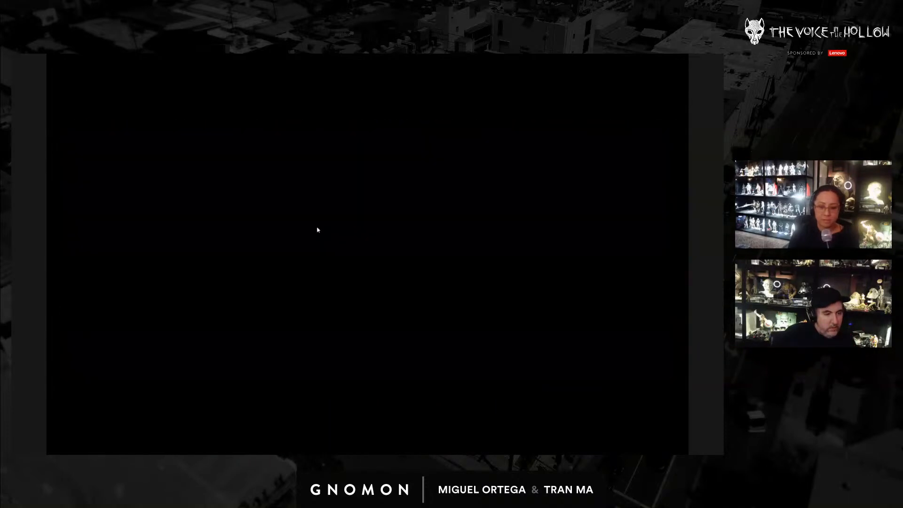
Preview the Cinematic Drums audio and place it on the lowest audio track after the trailer's end.
key("Escape")
mouse_move(374, 229)
left_mouse_down()
mouse_move(382, 232)
mouse_move(364, 232)
left_mouse_up()
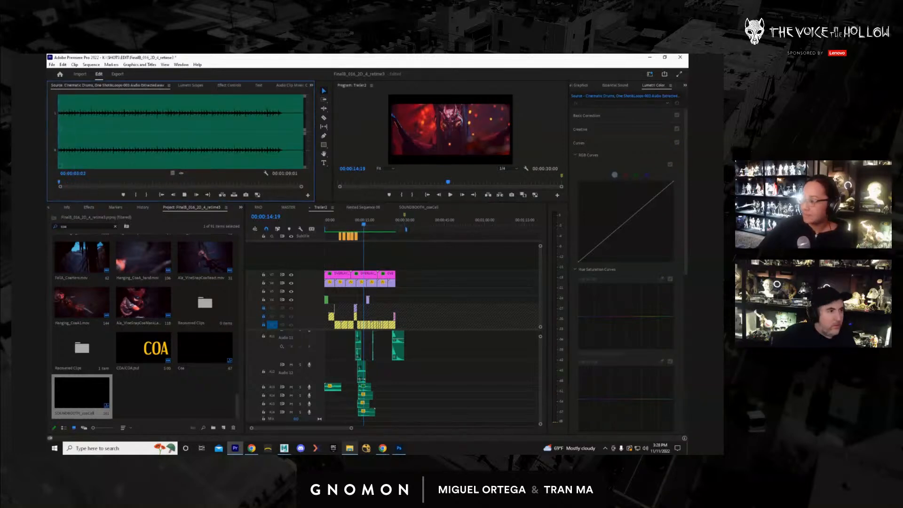
key("space")
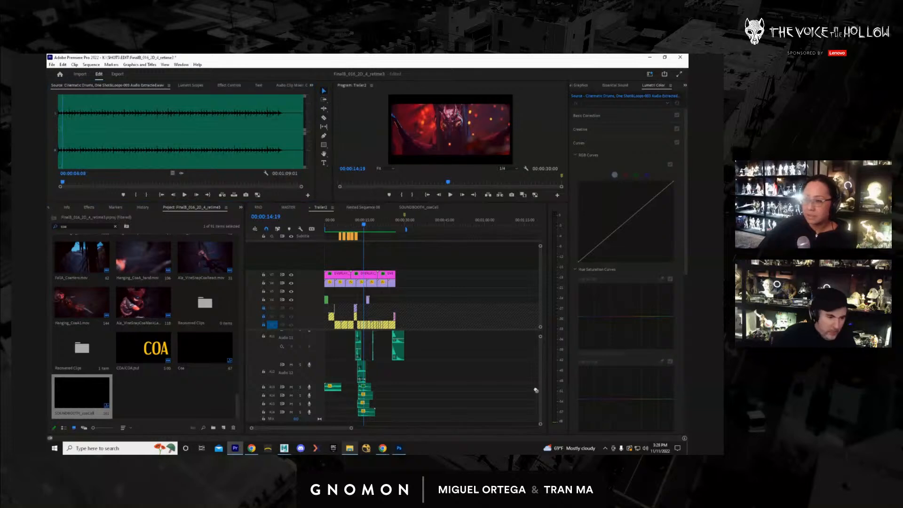
left_click_drag(535, 390, 408, 413)
scroll(540, 403, "down", 1)
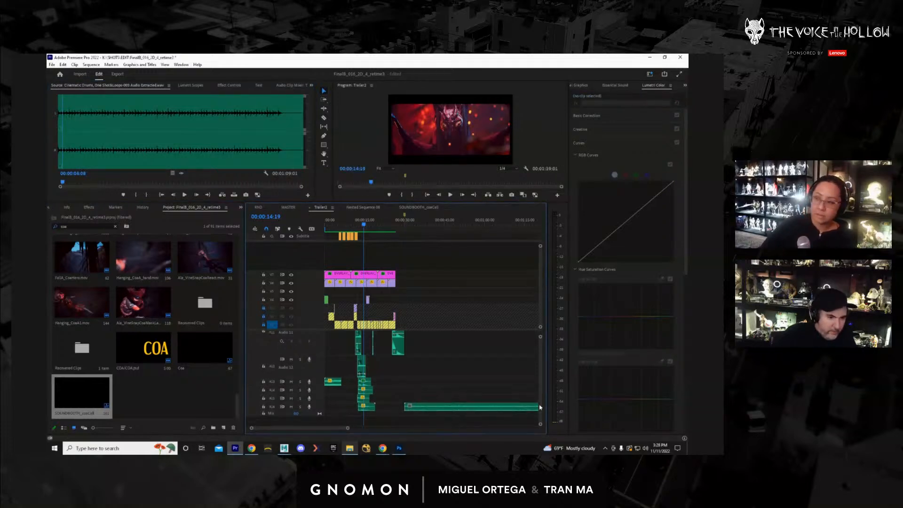
Move the drums clip to start at the bright face flash at 00:00:15:19, and play the trailer with it.
mouse_move(370, 233)
left_mouse_down()
mouse_move(349, 231)
mouse_move(368, 230)
left_mouse_up()
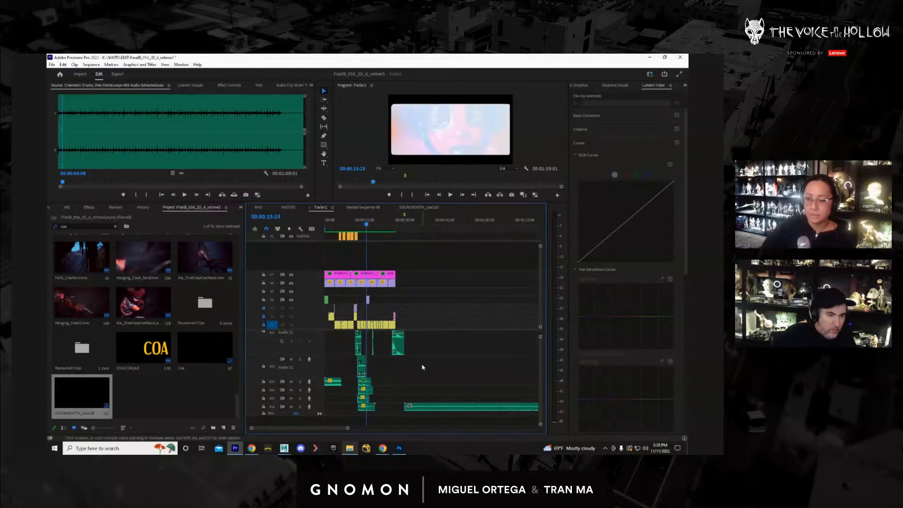
left_click_drag(419, 407, 382, 419)
key("space")
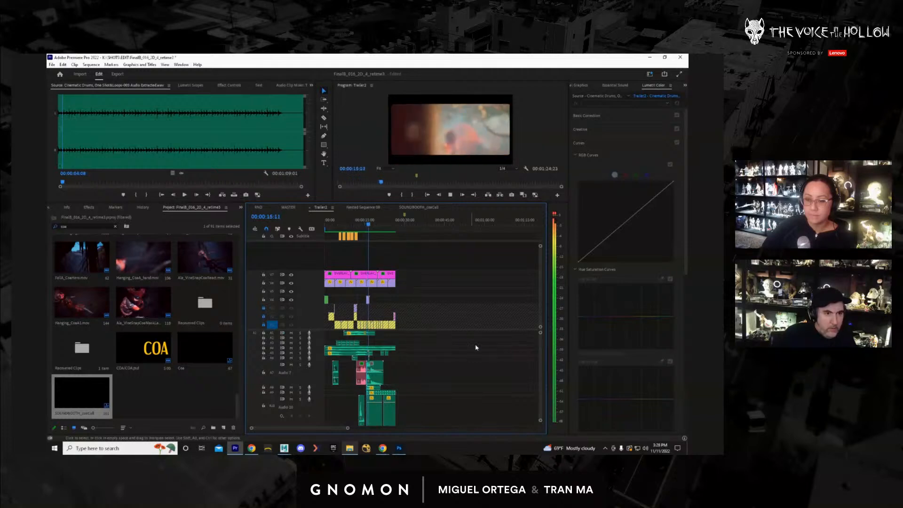
scroll(541, 384, "down", 5)
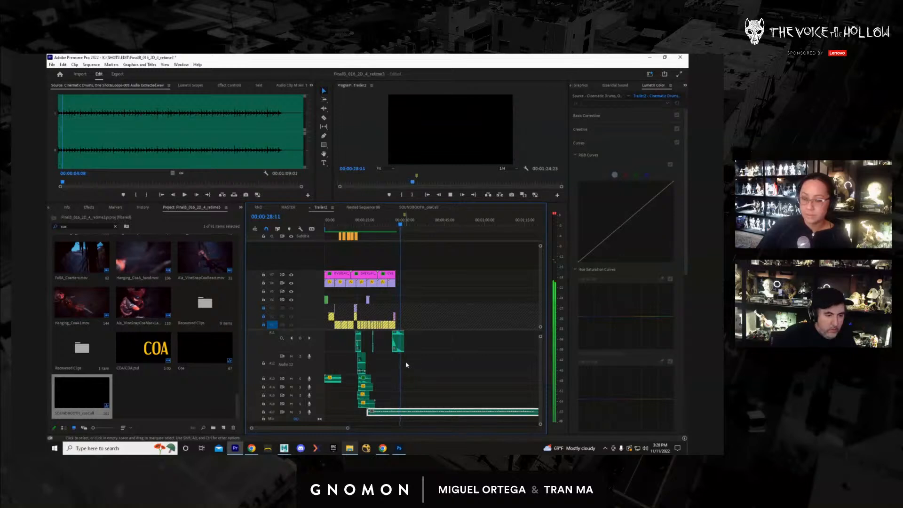
key("space")
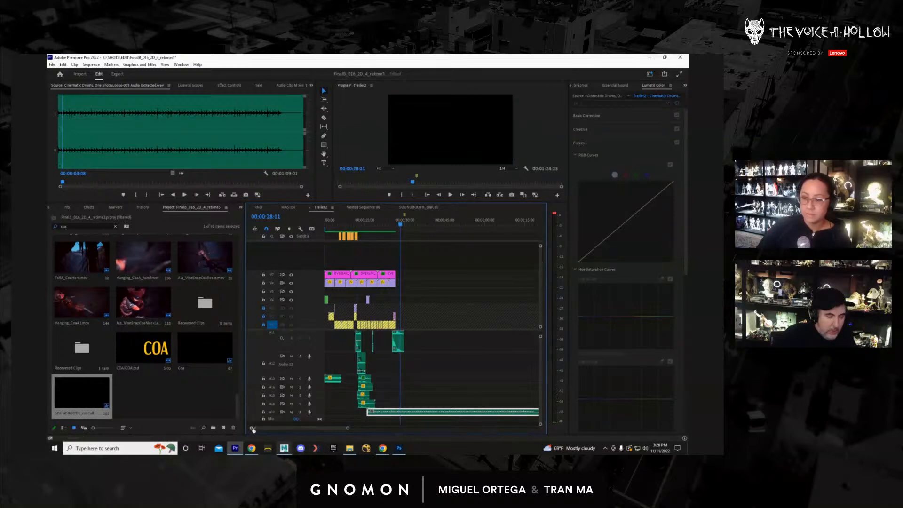
Cut the drums clip at 00:00:29:01 and delete everything after the cut.
left_click_drag(252, 428, 285, 429)
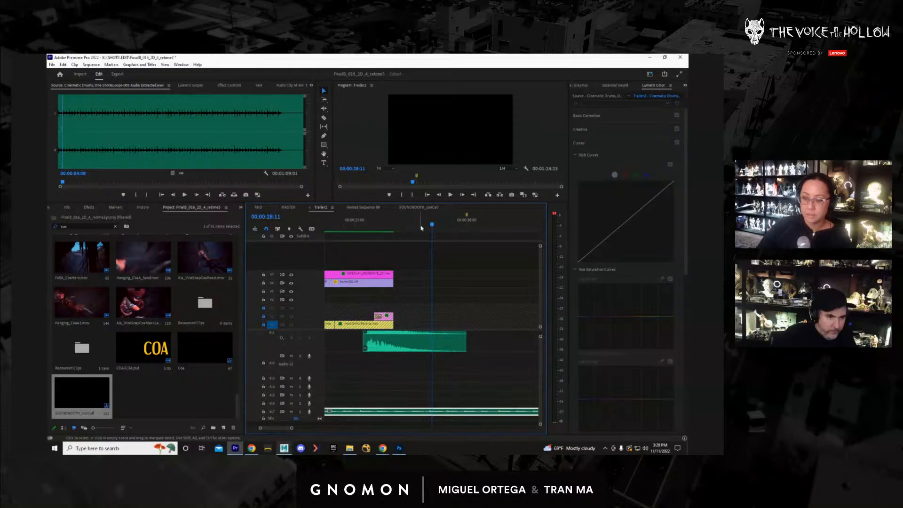
left_click_drag(432, 225, 447, 227)
key("c")
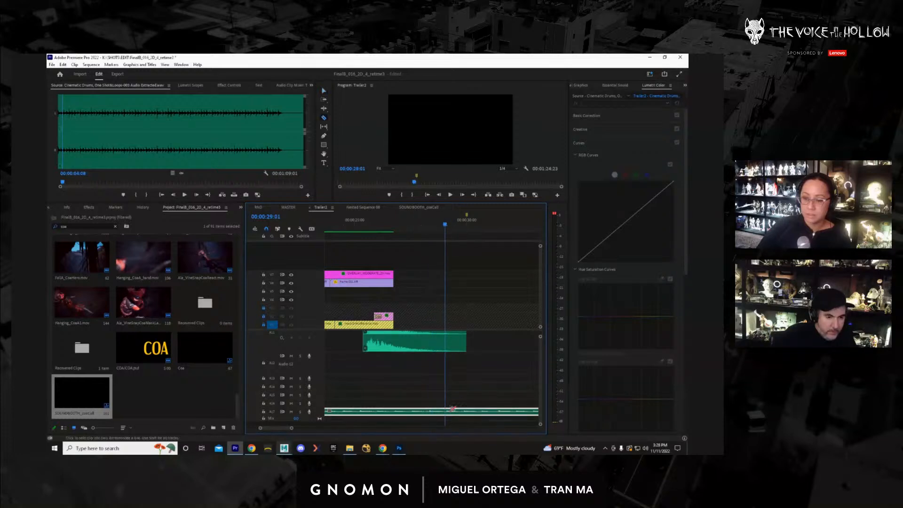
left_click(447, 413)
key("v")
left_click(460, 414)
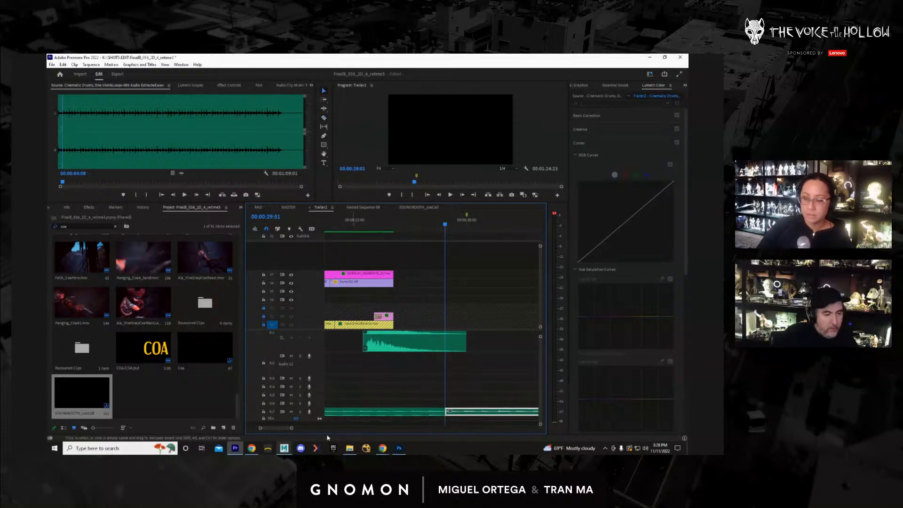
key("Delete")
Play the second half of the trailer with the trimmed drums, briefly viewing it full-screen.
left_click_drag(364, 438, 390, 438)
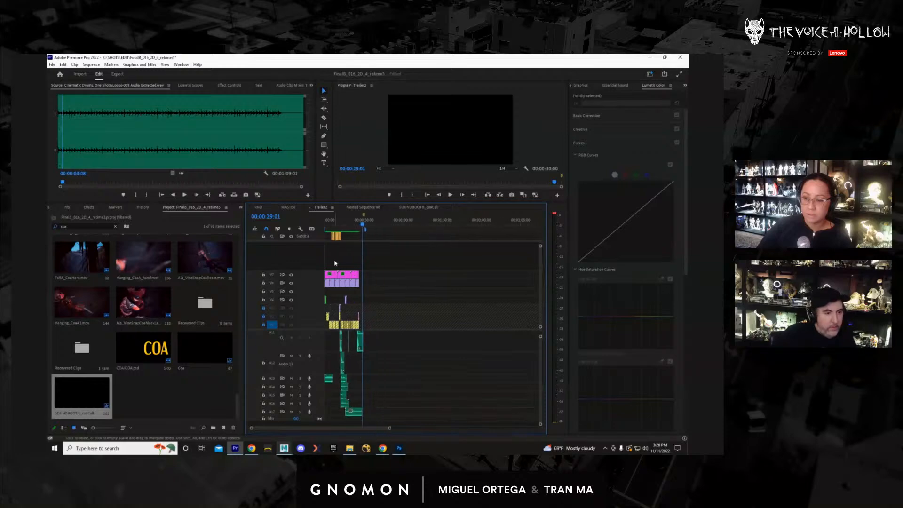
left_click_drag(354, 228, 343, 228)
key("space")
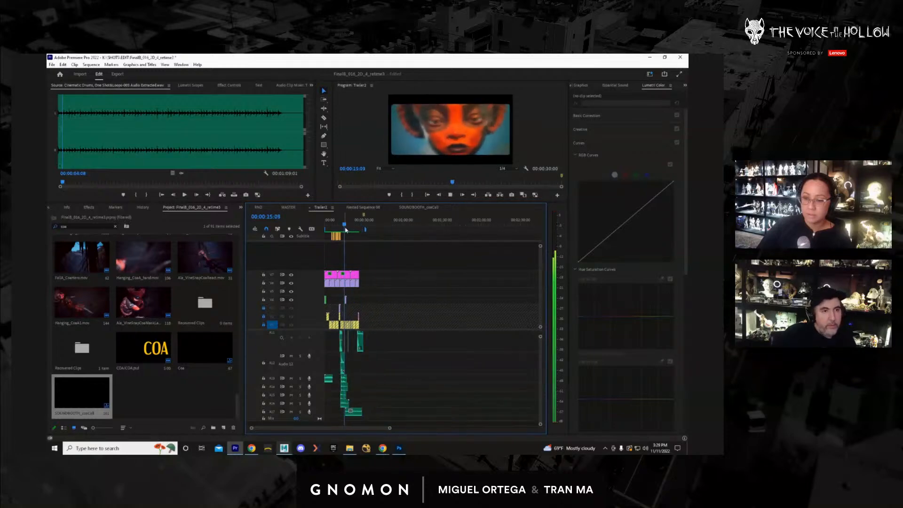
key("ctrl+grave")
key("Escape")
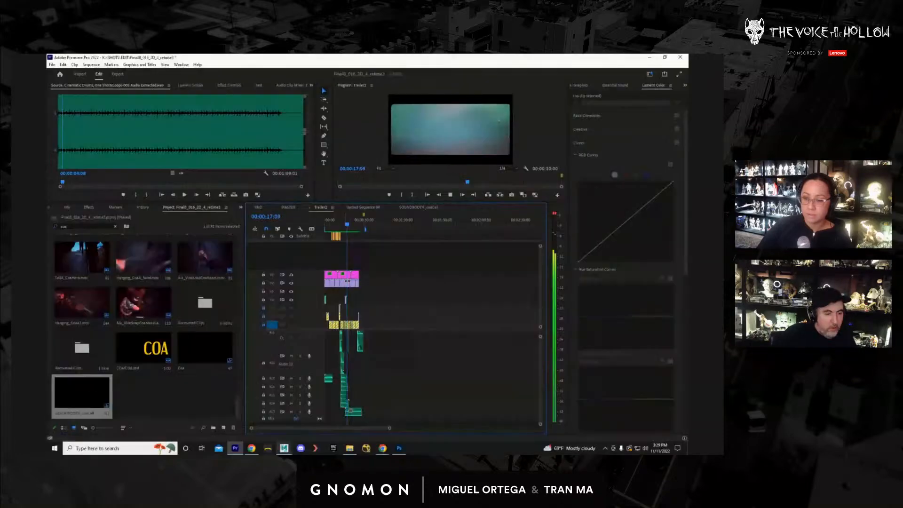
Align the drums clip's start exactly with the first frame of the bright face flash.
left_click_drag(251, 428, 300, 440)
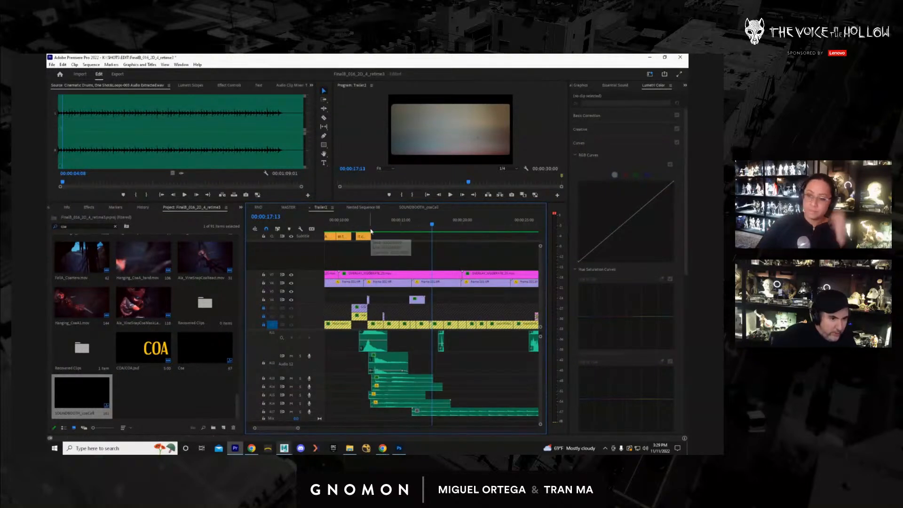
left_click_drag(369, 223, 411, 236)
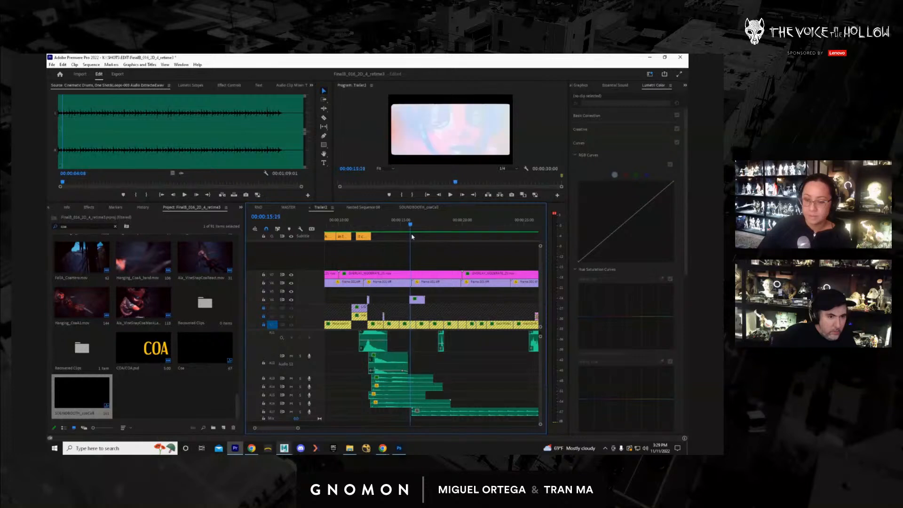
left_click_drag(424, 415, 426, 416)
Play the trailer full-screen from 00:00:15:03 to its end to check the drums' timing.
left_click(403, 227)
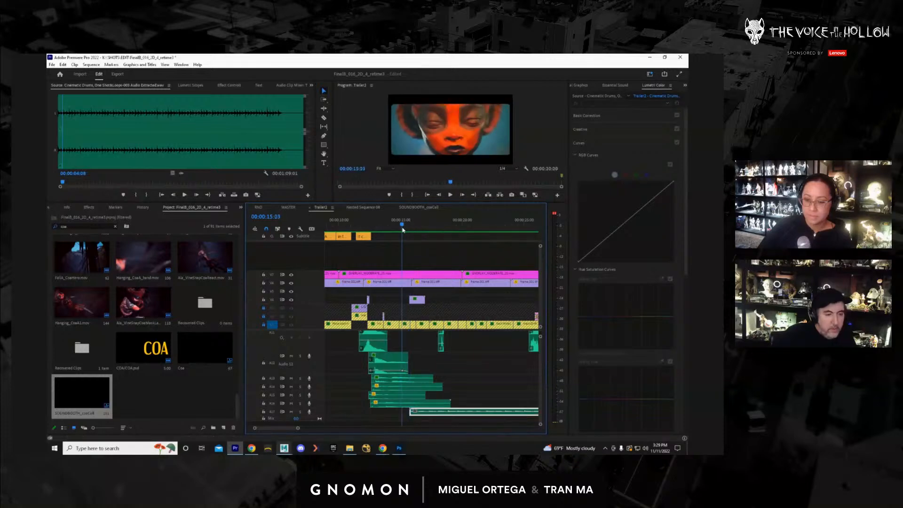
key("space")
key("ctrl+grave")
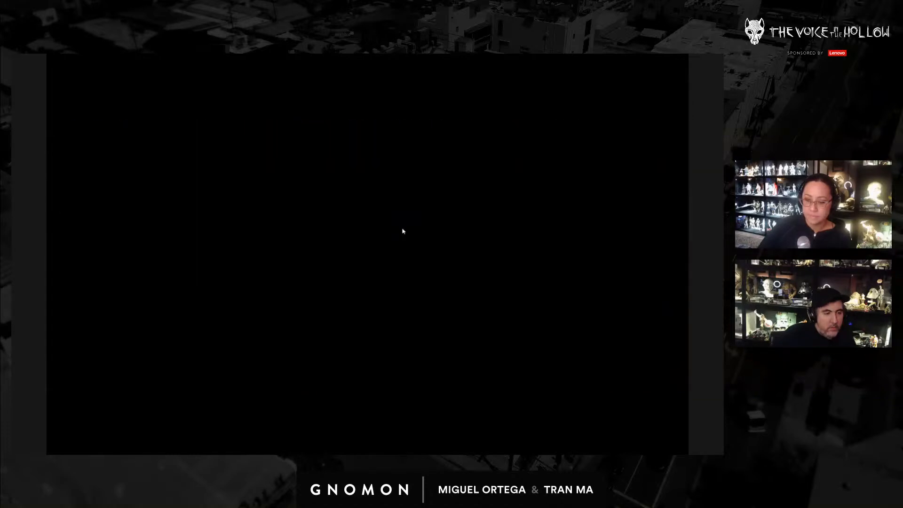
key("Escape")
key("space")
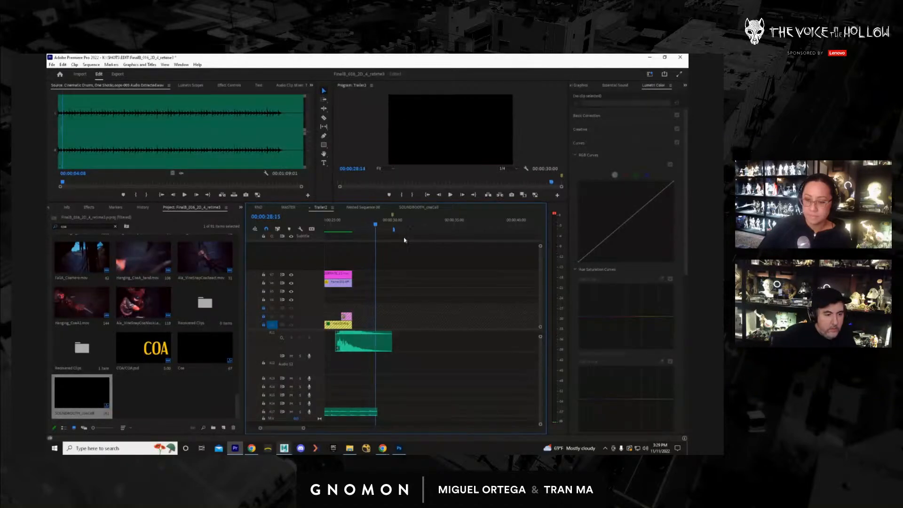
Play the ending from 00:00:19:14, cut the drums clip just before the title card and delete the remainder.
left_click_drag(373, 226, 345, 246)
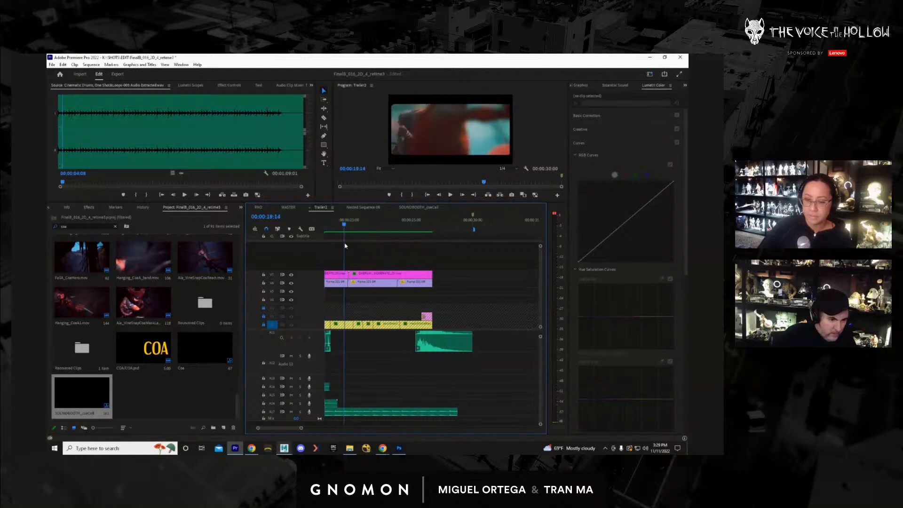
key("space")
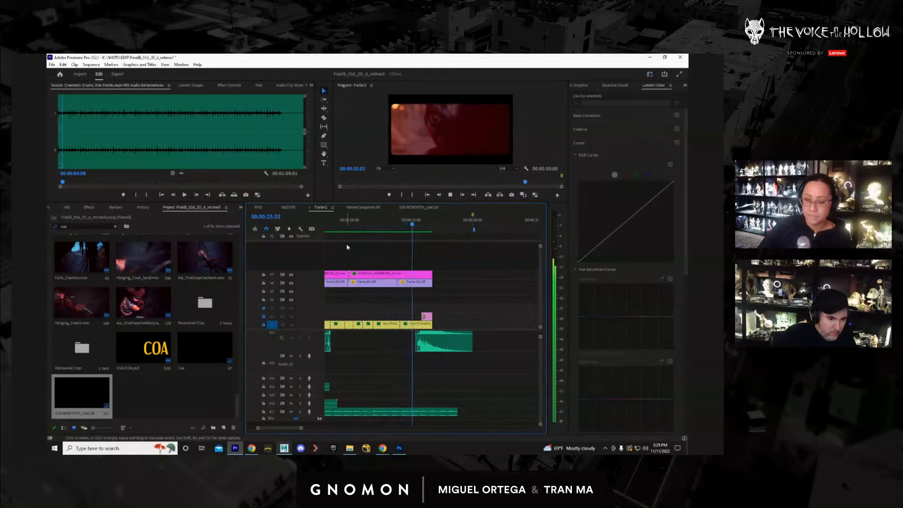
key("space")
left_click_drag(258, 428, 274, 428)
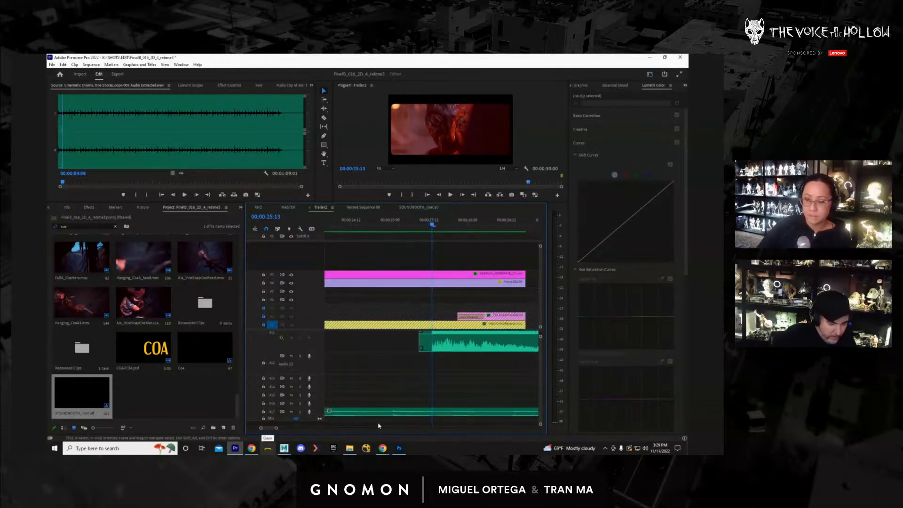
key("c")
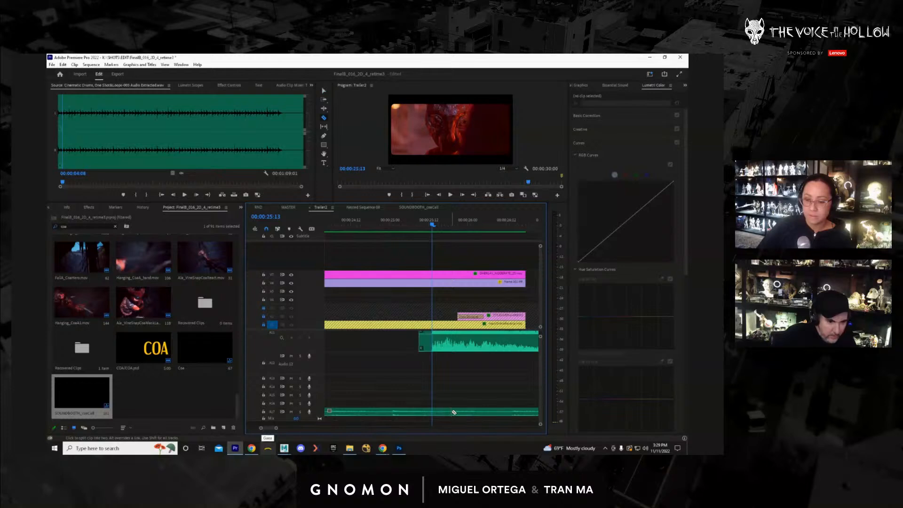
left_click(452, 412)
key("v")
left_click(466, 412)
key("Delete")
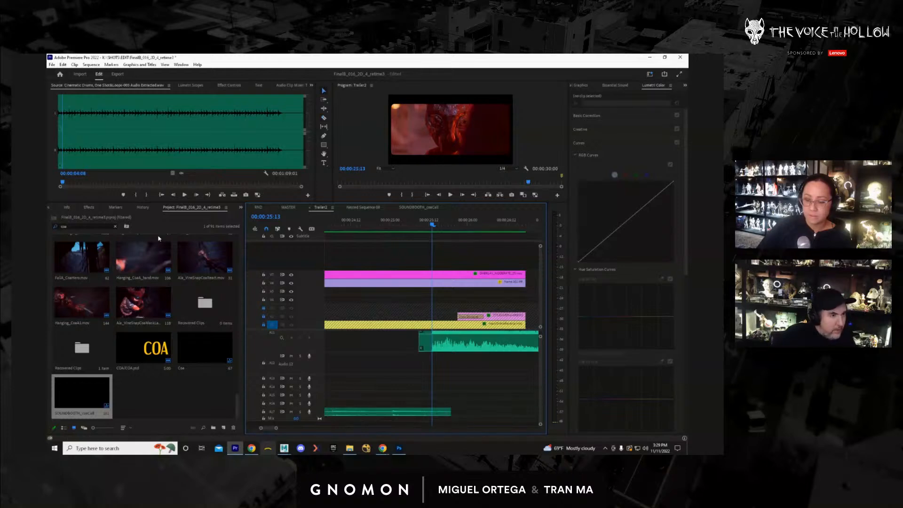
Add an Exponential Fade to the end of the drums clip and shorten it to about half its length.
left_click(89, 207)
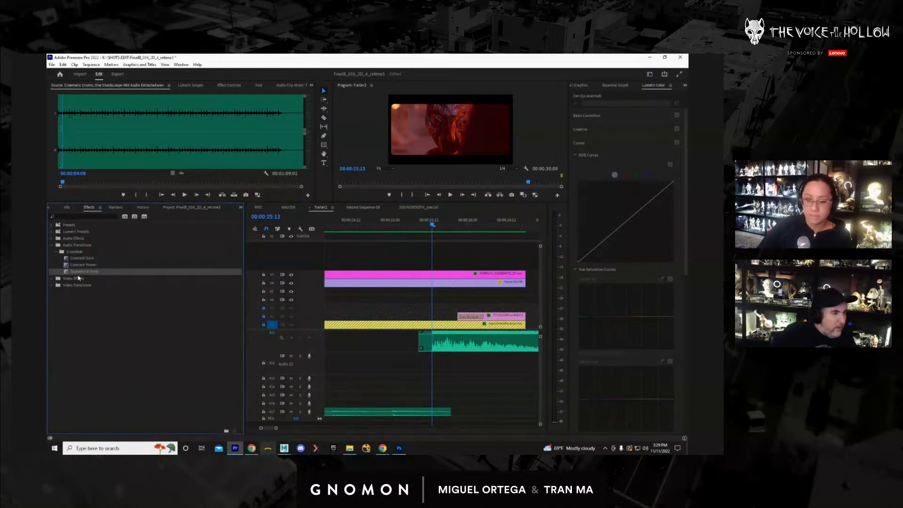
left_click_drag(81, 272, 351, 382)
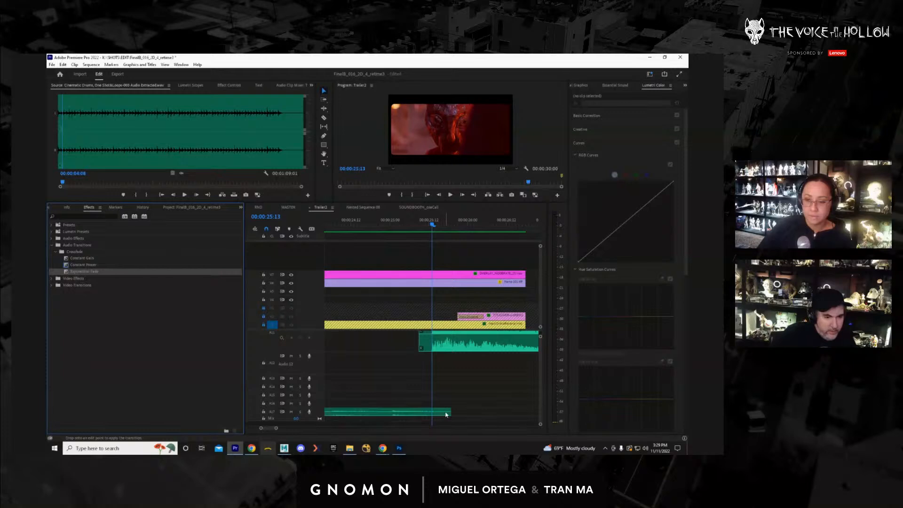
left_click_drag(453, 417, 451, 413)
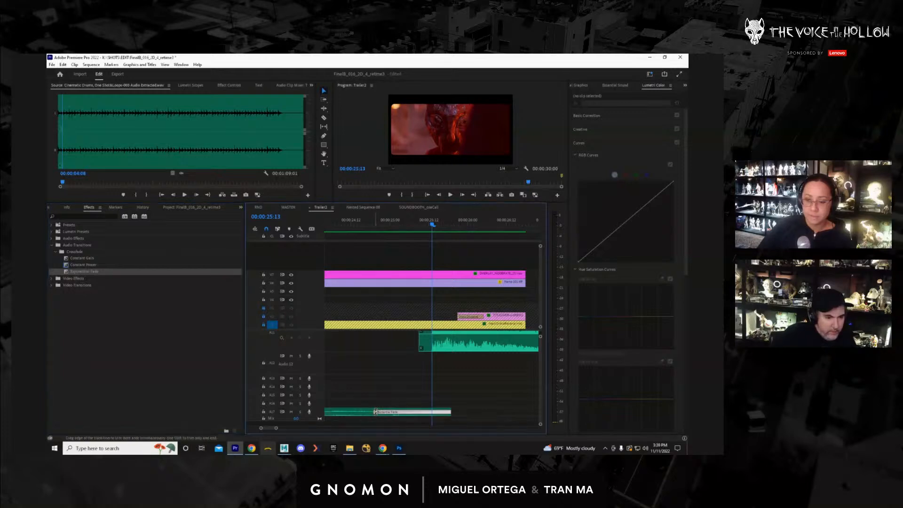
left_click_drag(374, 412, 416, 415)
Play the title ending, shorten the drums' exponential fade further, and replay the ending.
left_click(331, 225)
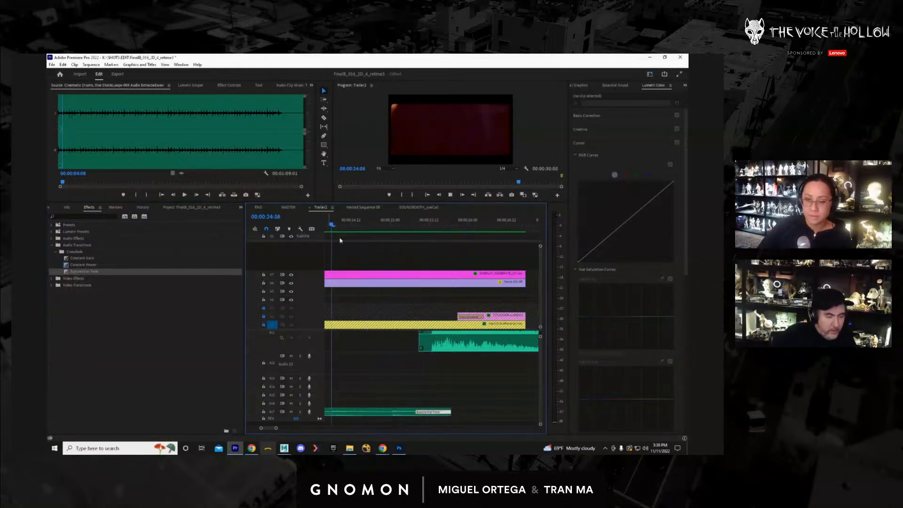
key("space")
scroll(358, 249, "down", 1)
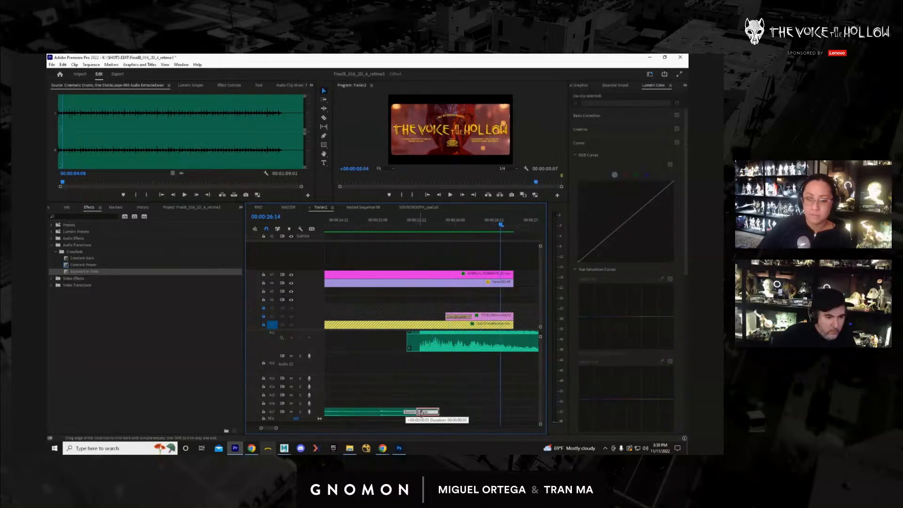
left_click(370, 225)
key("space")
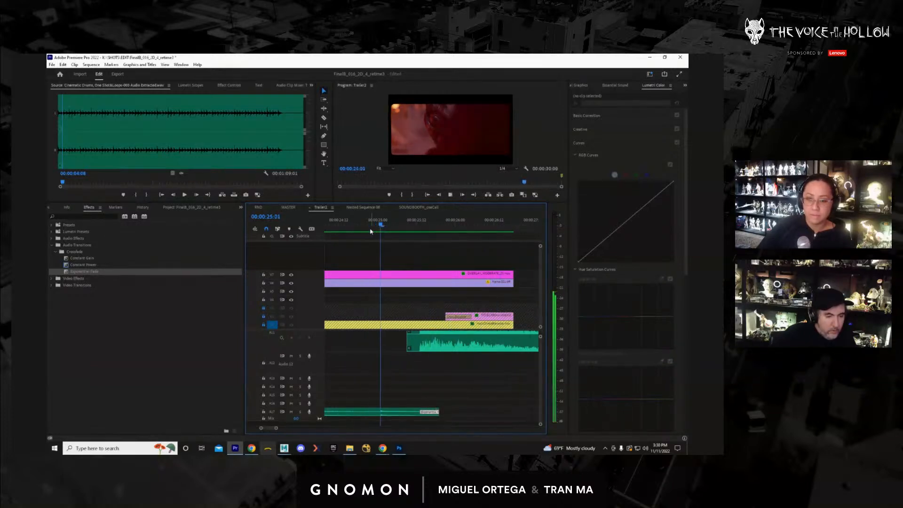
key("space")
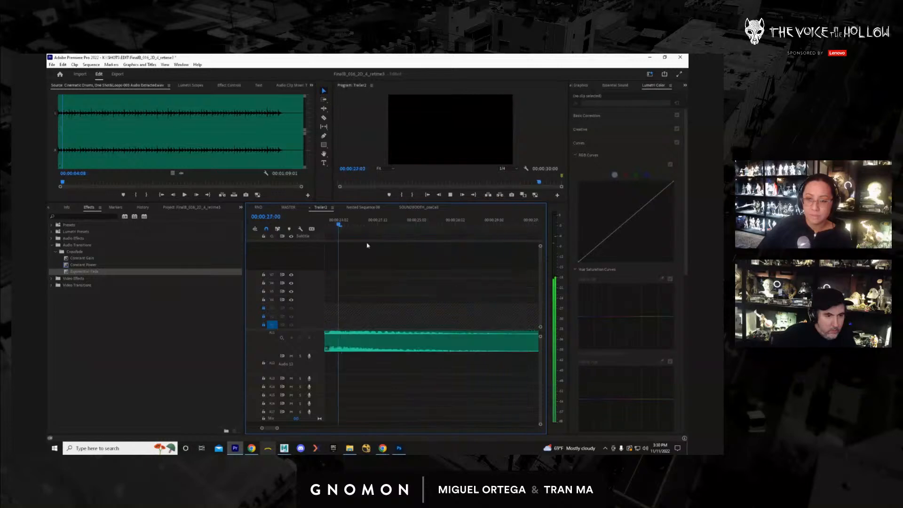
Play the trailer full-screen from about 00:00:12:07 through the title card.
left_click_drag(277, 429, 379, 429)
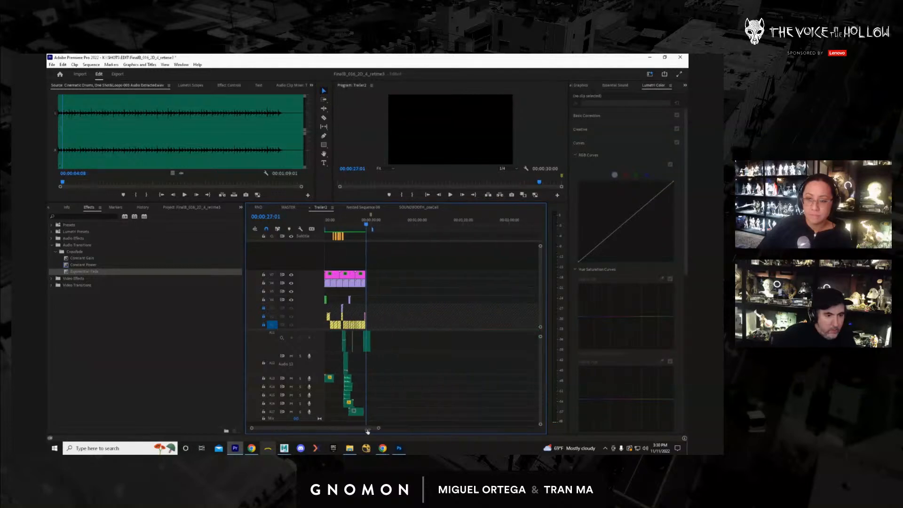
left_click(349, 226)
key("space")
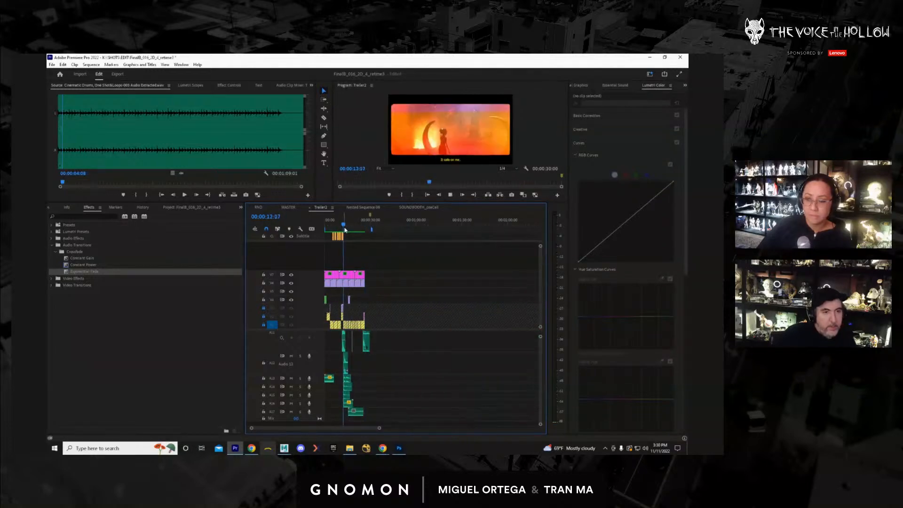
key("ctrl+grave")
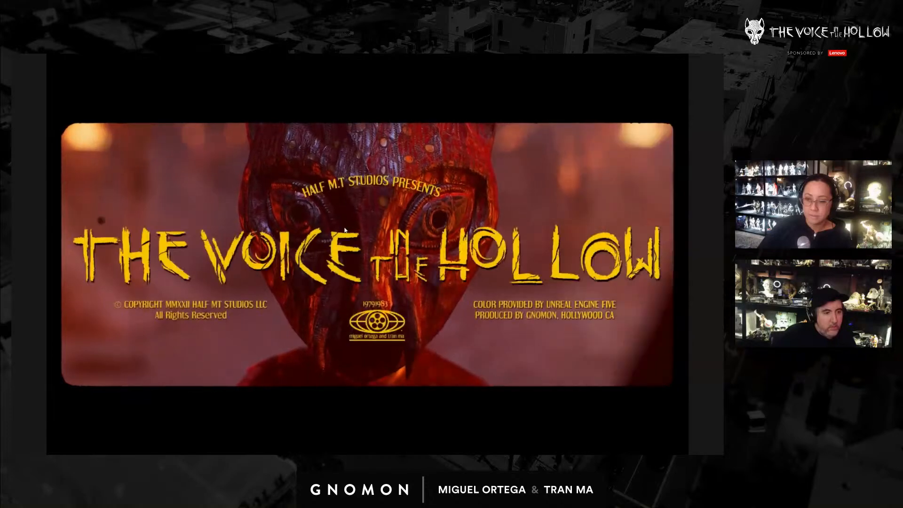
key("Escape")
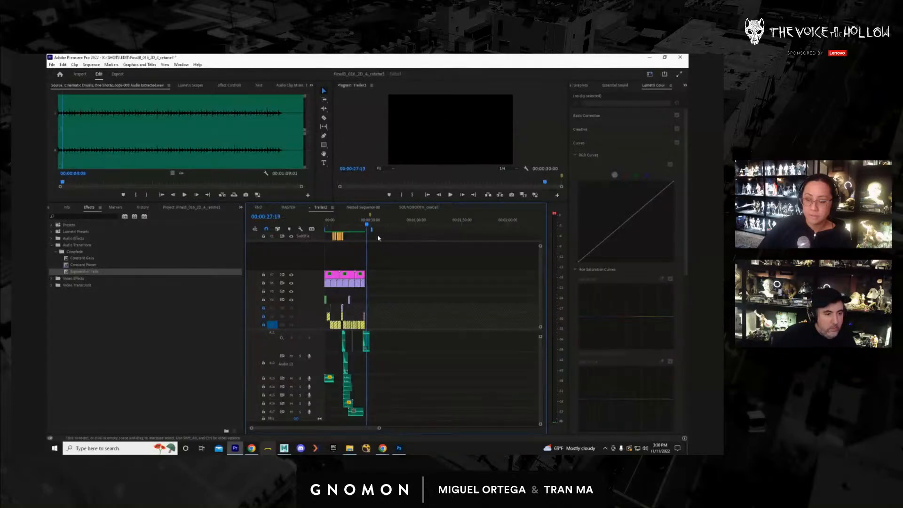
Save the trailer project and place the playhead at 00:00:14:06.
left_click_drag(368, 222, 361, 226)
key("ctrl+s")
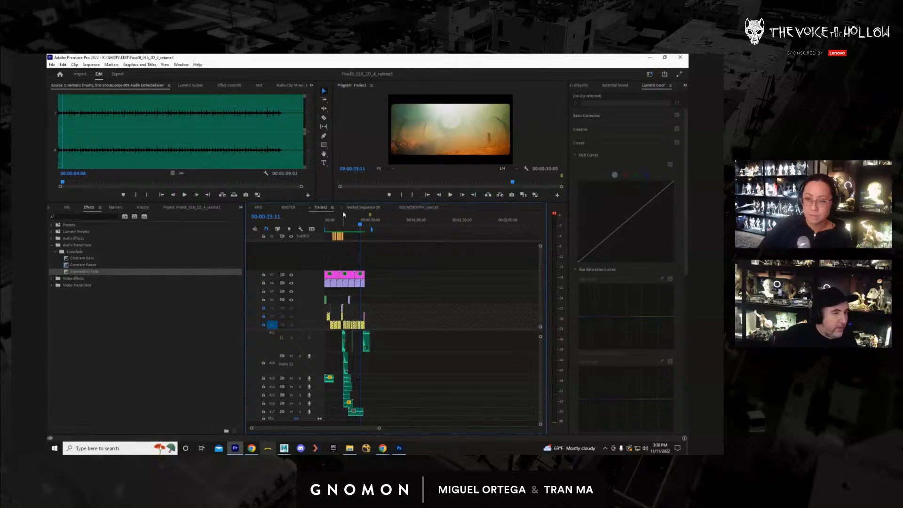
mouse_move(344, 225)
left_mouse_down()
mouse_move(324, 226)
mouse_move(368, 229)
mouse_move(325, 237)
mouse_move(340, 240)
left_mouse_up()
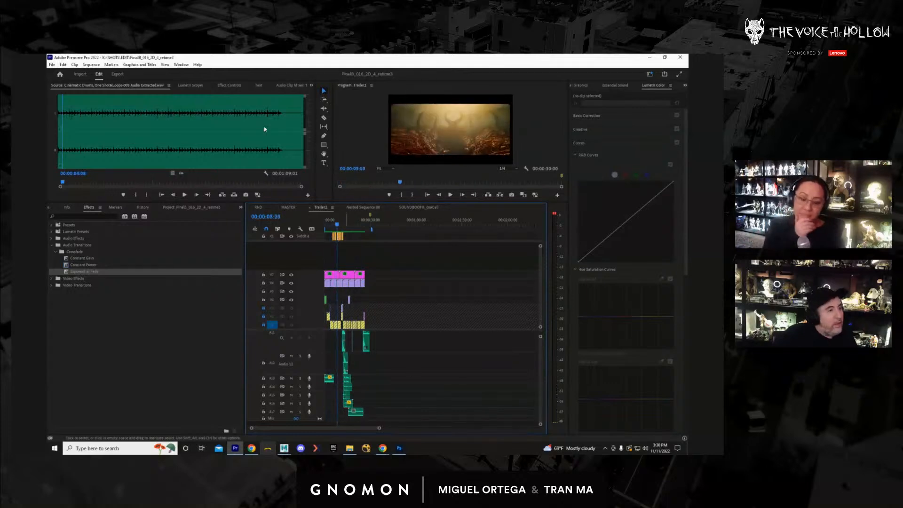
left_click(51, 65)
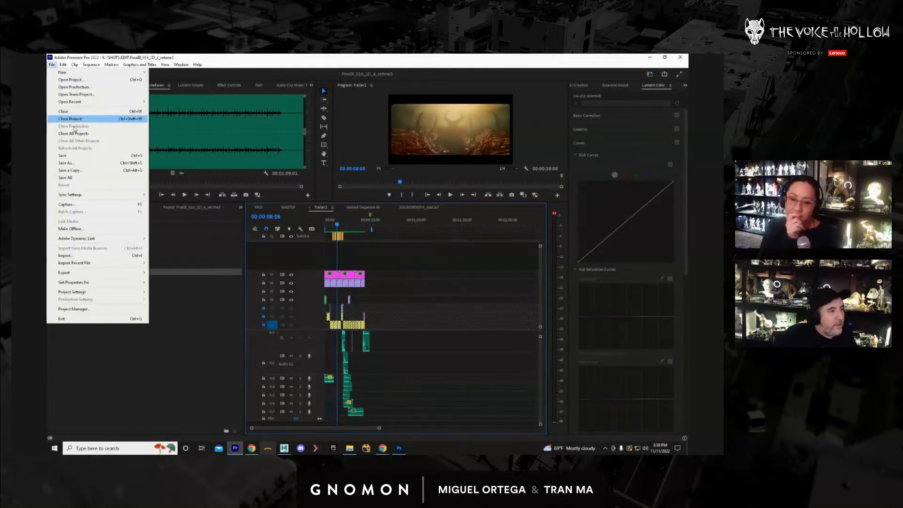
left_click(89, 157)
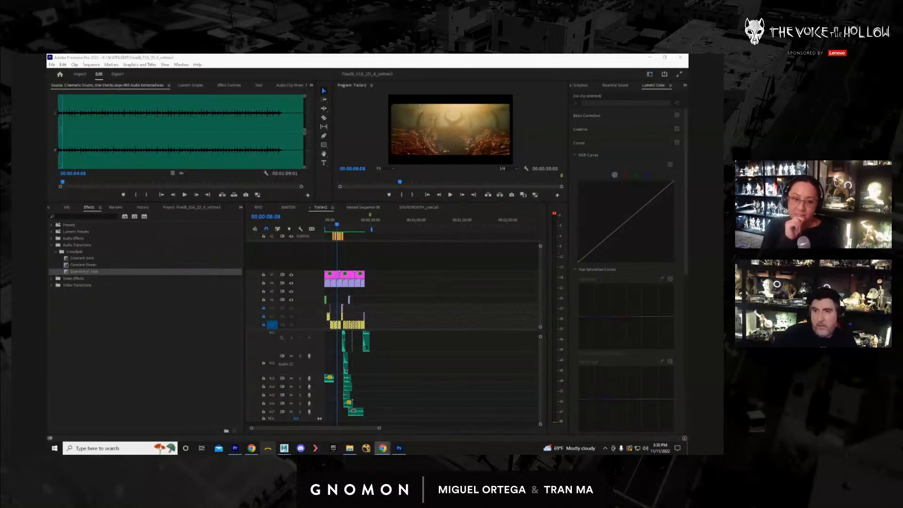
left_click(347, 225)
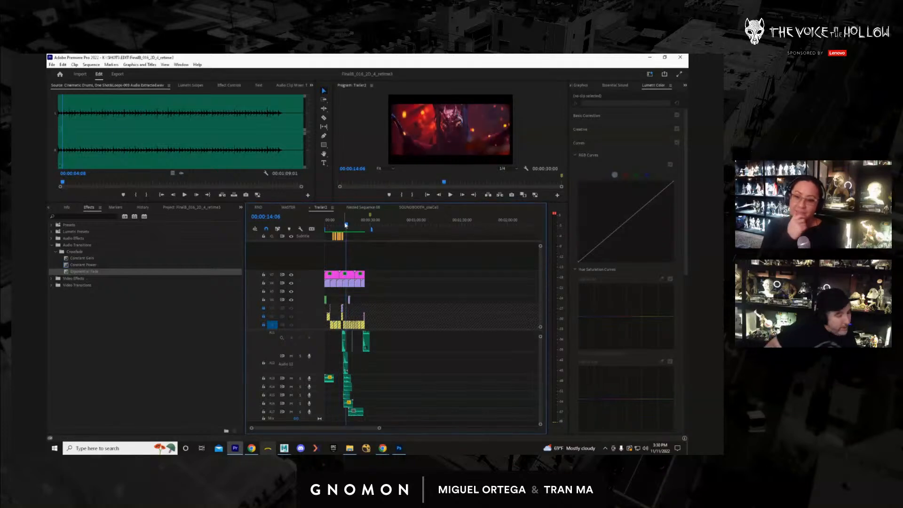